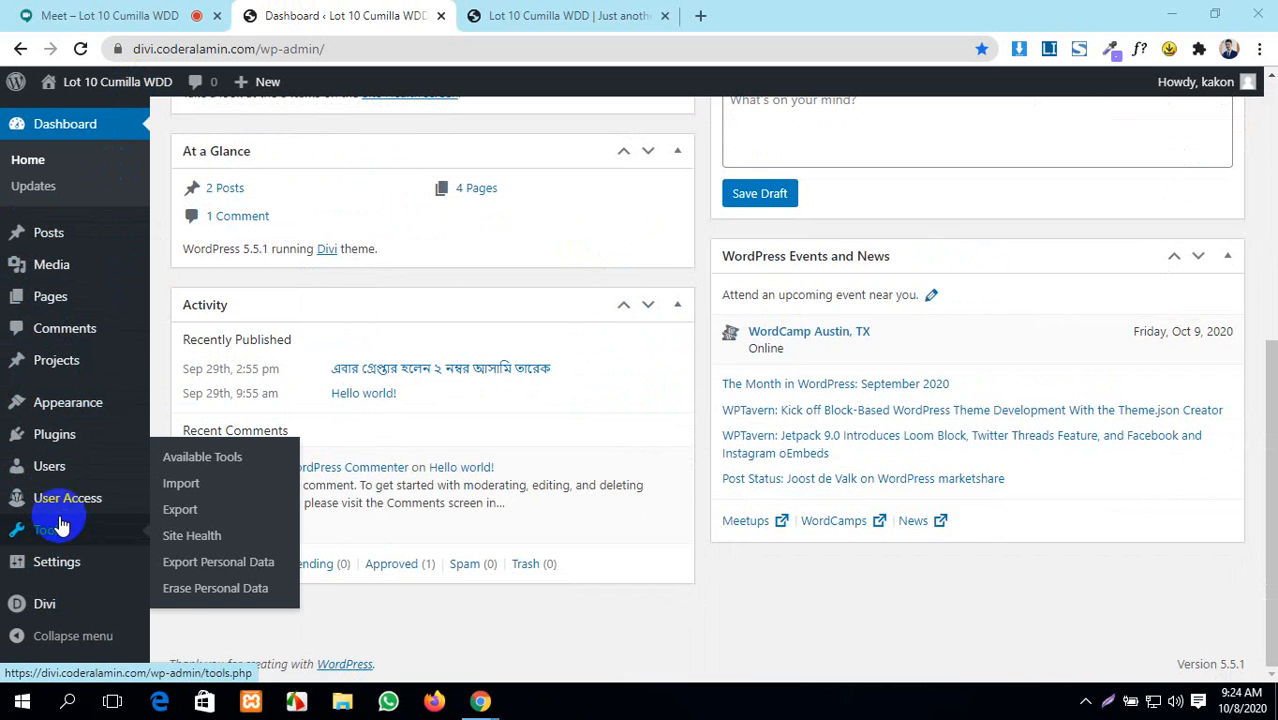
- Deactivate the Restrict User Access plugin, giving 'found a better plugin' as the reason
mouse_move(60, 436)
left_click(184, 446)
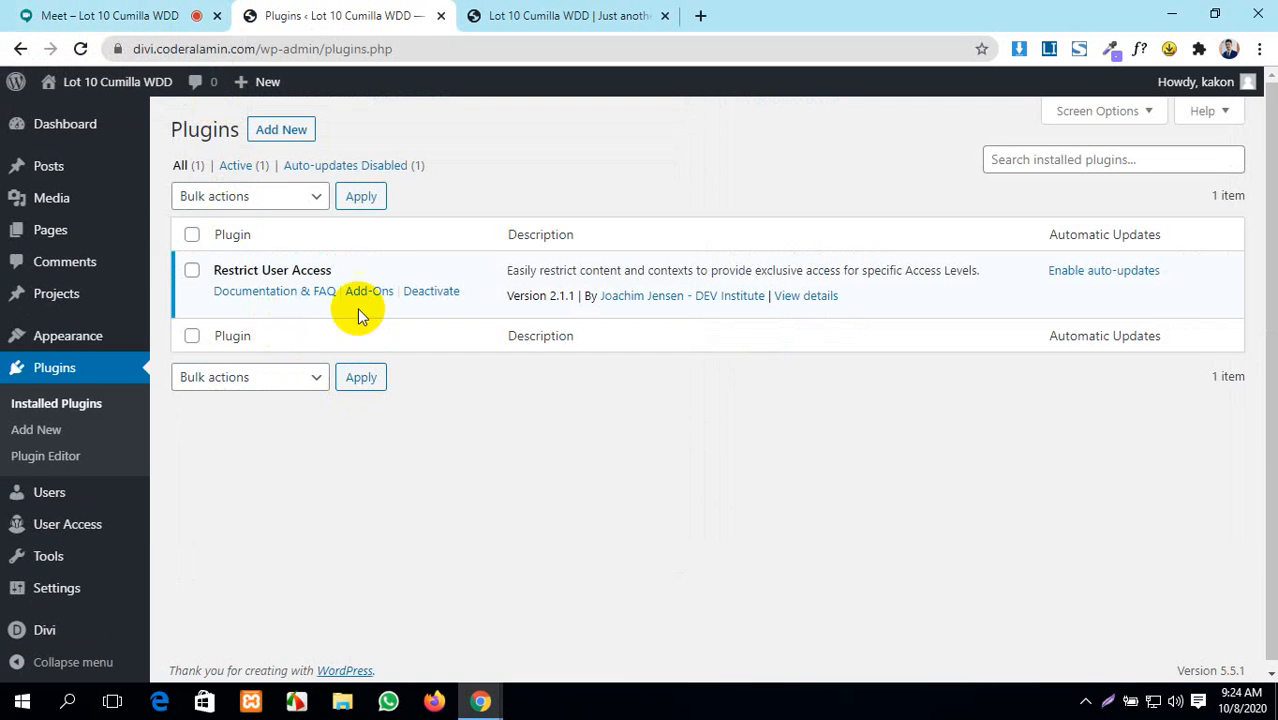
left_click(428, 296)
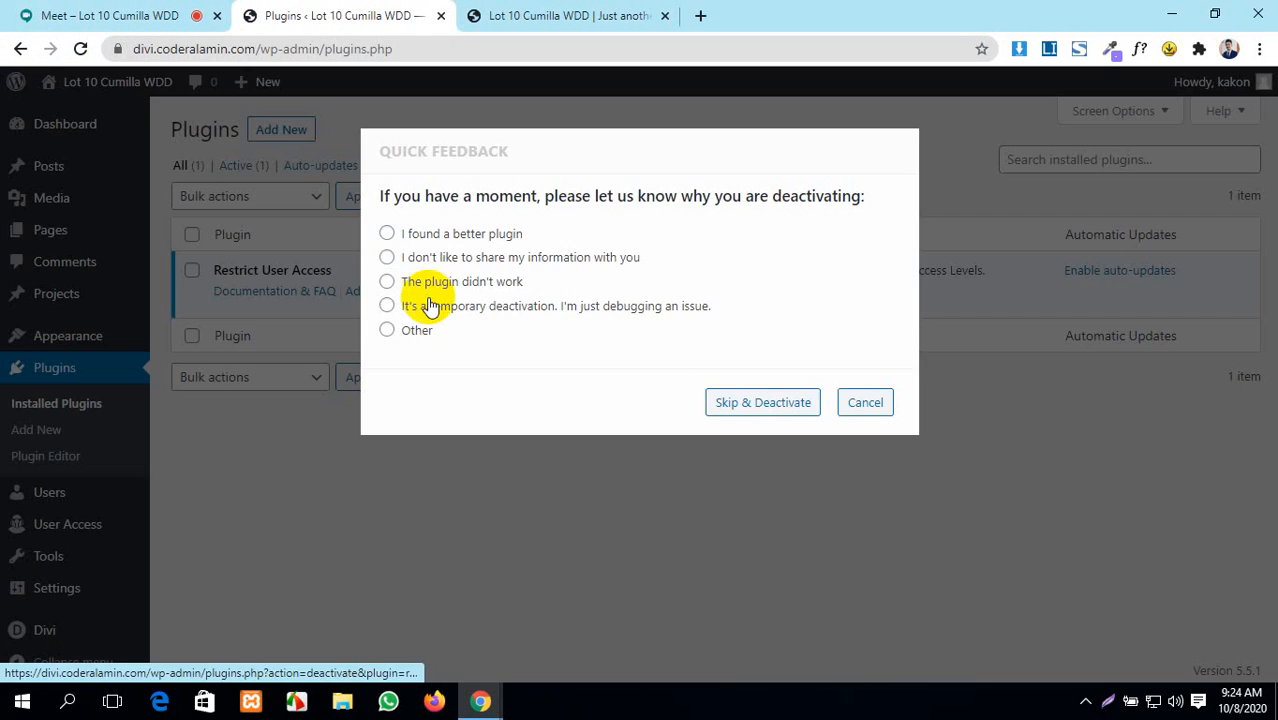
left_click(386, 234)
left_click(797, 433)
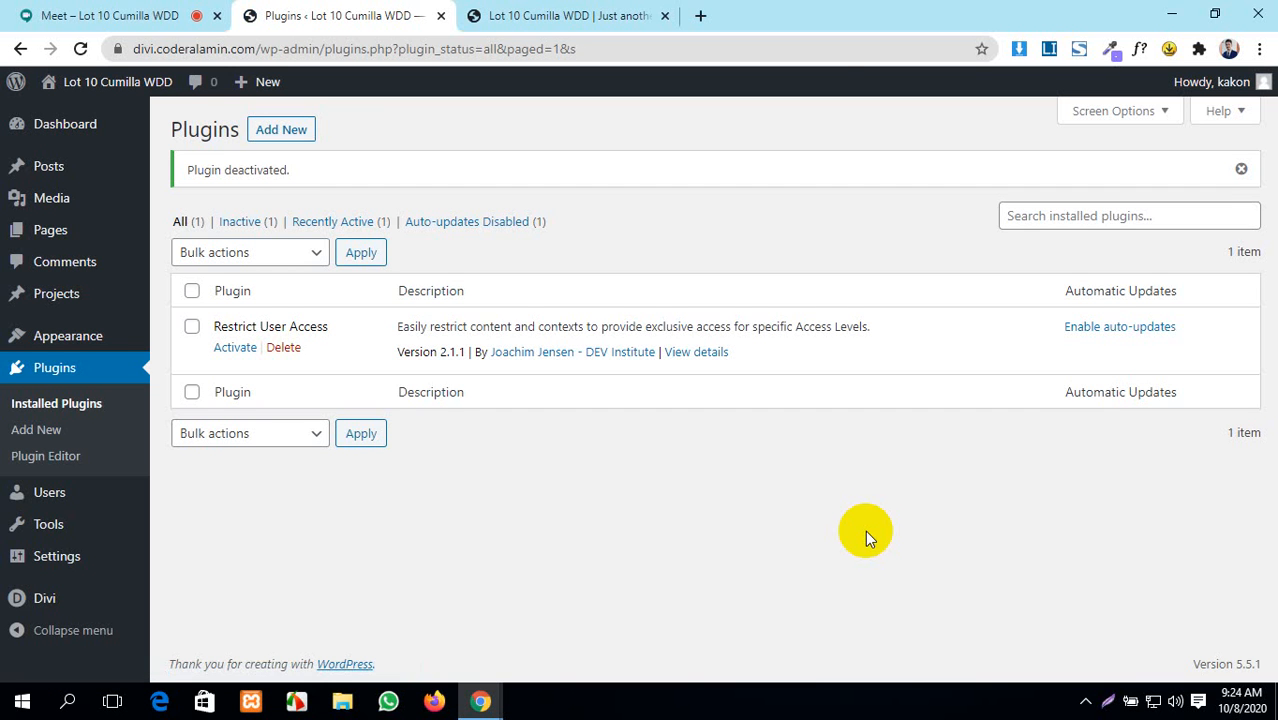
- Delete the deactivated Restrict User Access plugin and its data, then return to the Meet call
left_click(284, 348)
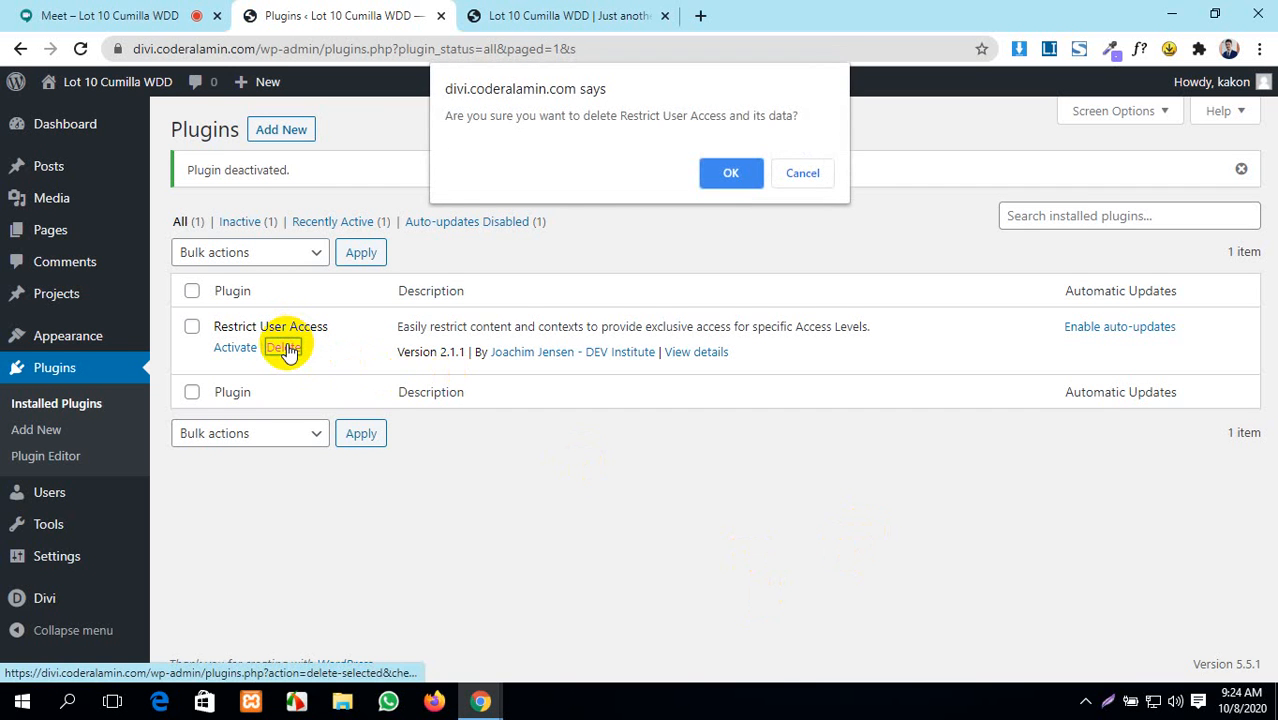
left_click(731, 173)
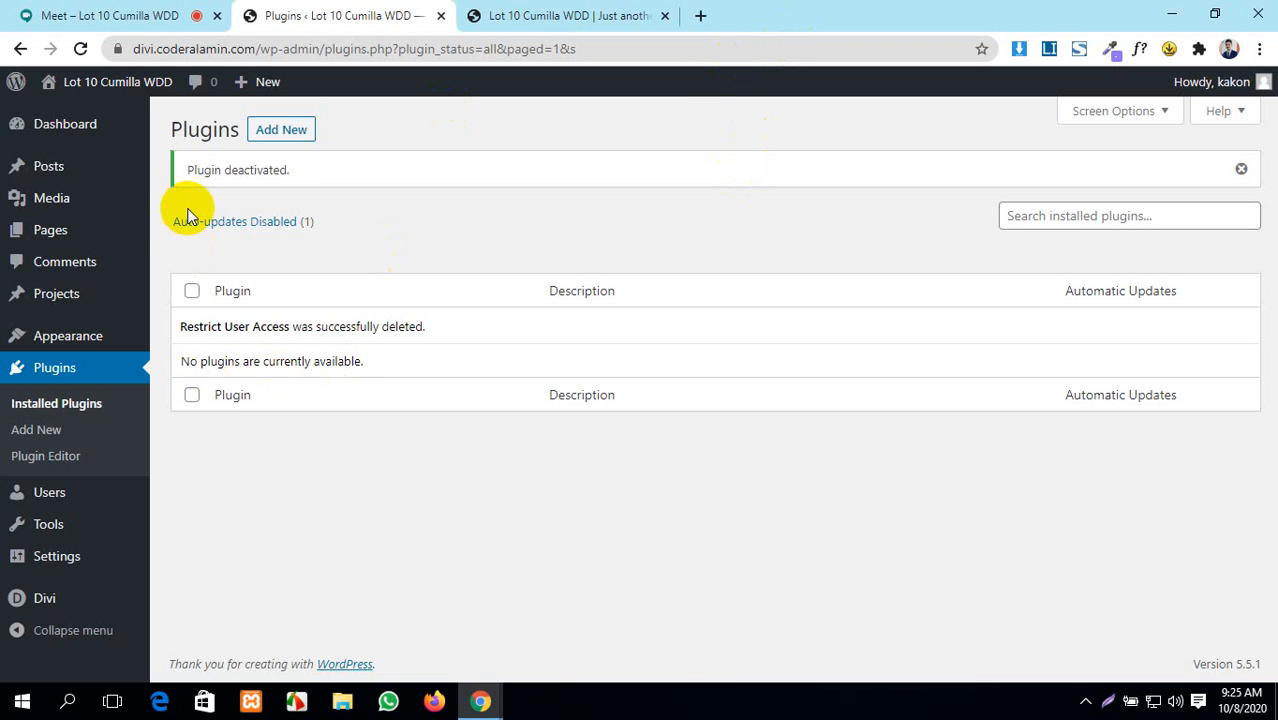
left_click(117, 12)
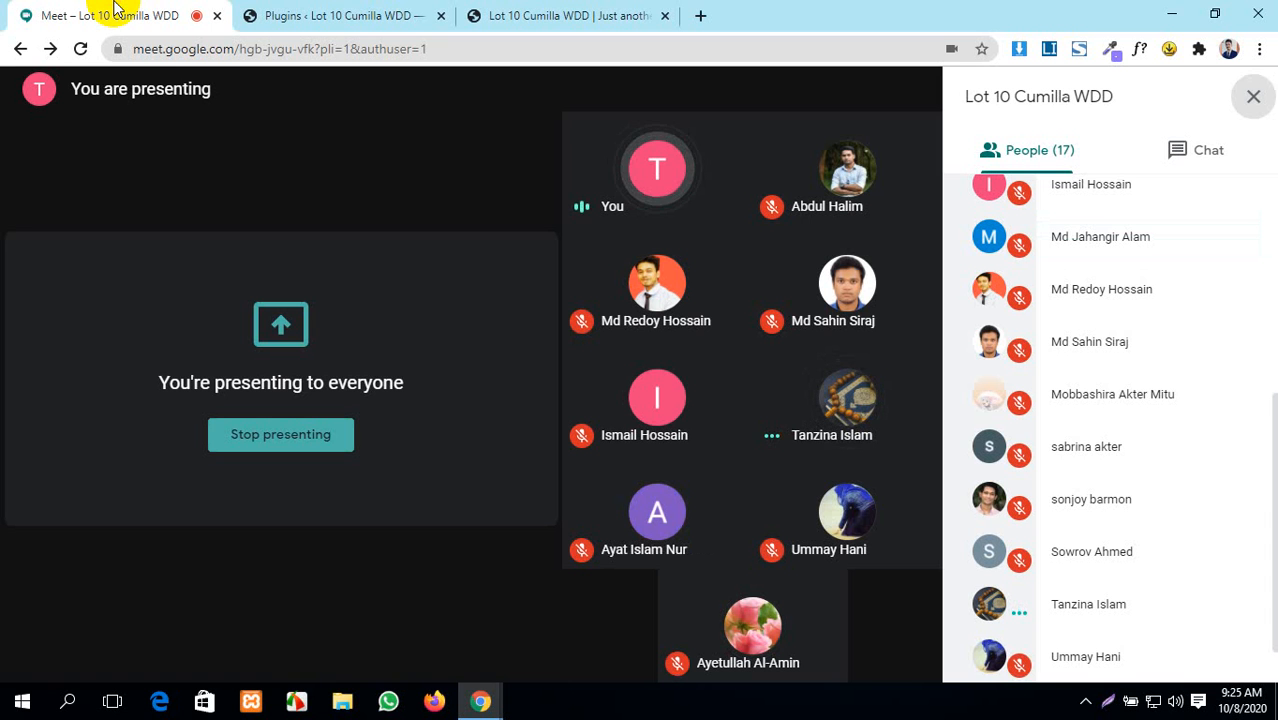
- Compare the site's front page with the now-empty Plugins page, then go to Add New Plugins
left_click(148, 140)
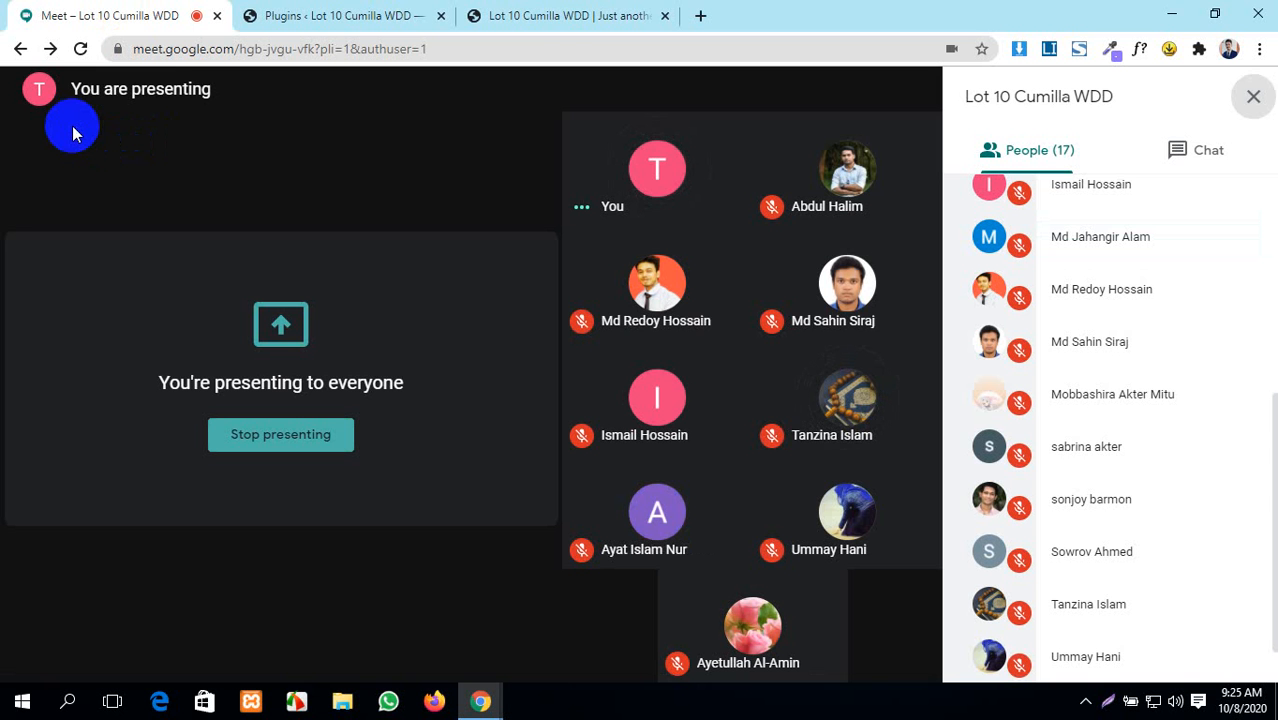
left_click(383, 18)
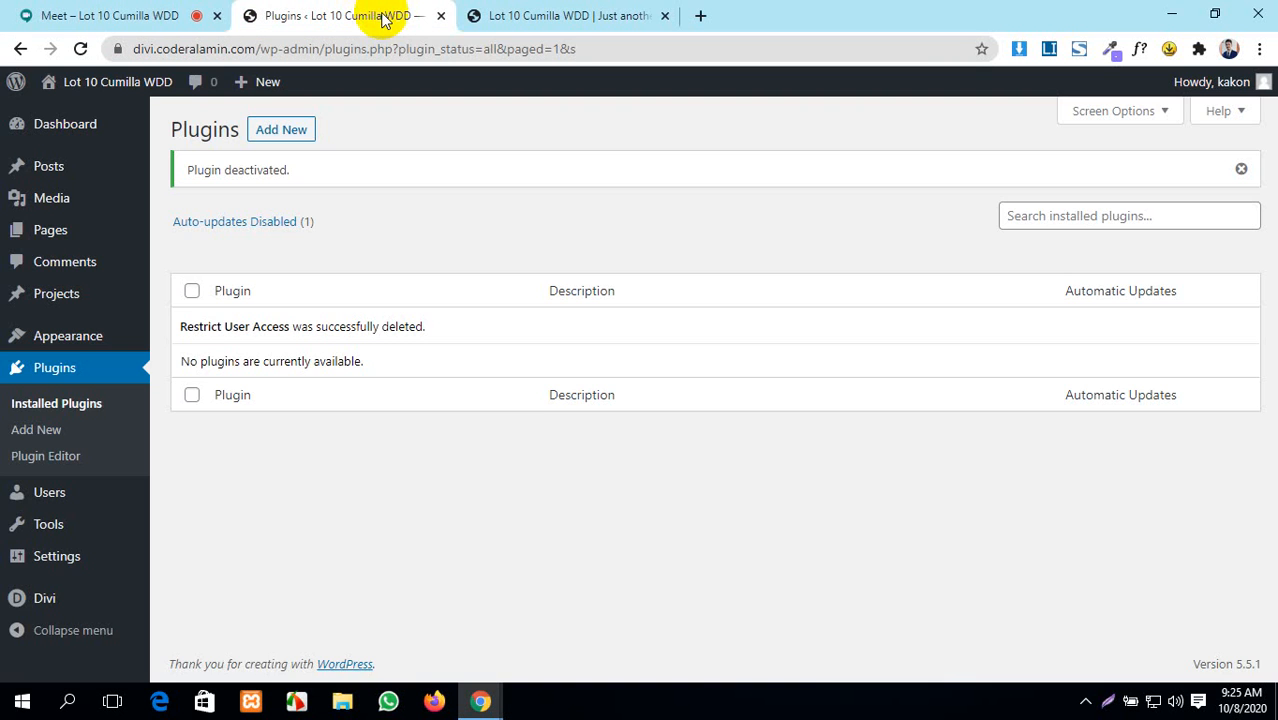
left_click(570, 15)
left_click(305, 16)
left_click(487, 15)
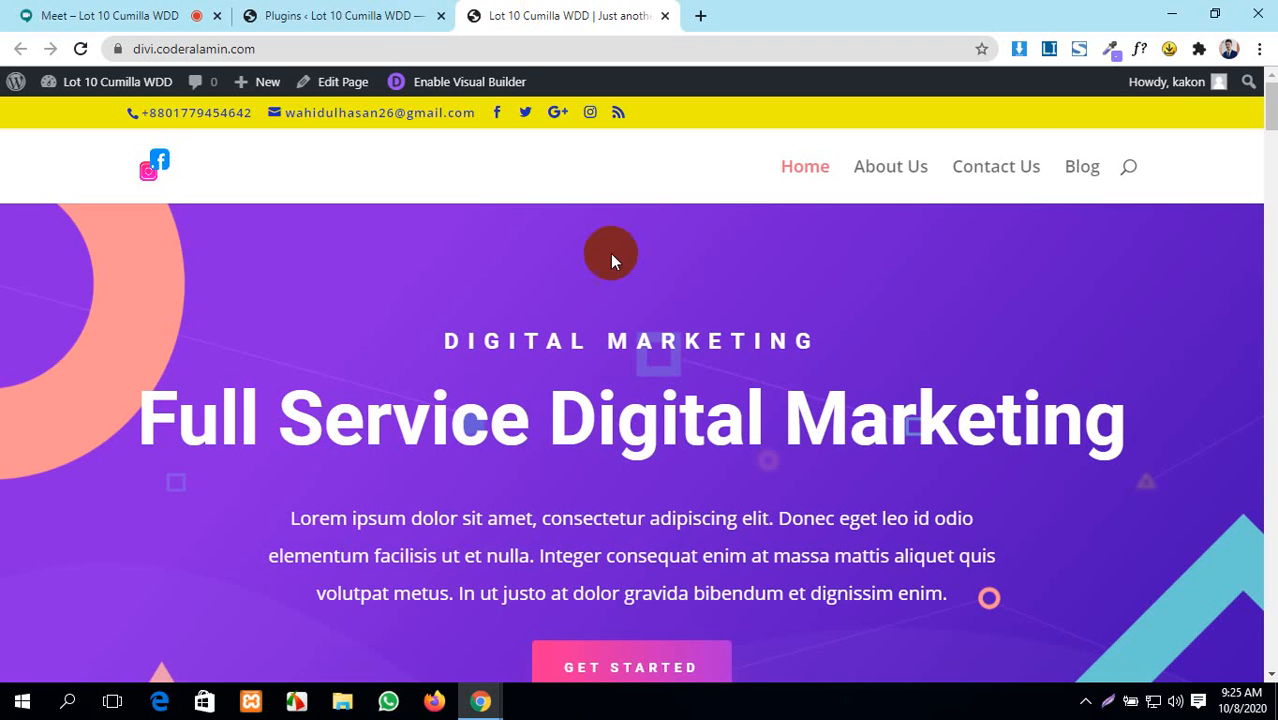
scroll(644, 456, "down", 4)
scroll(646, 445, "up", 4)
left_click(399, 12)
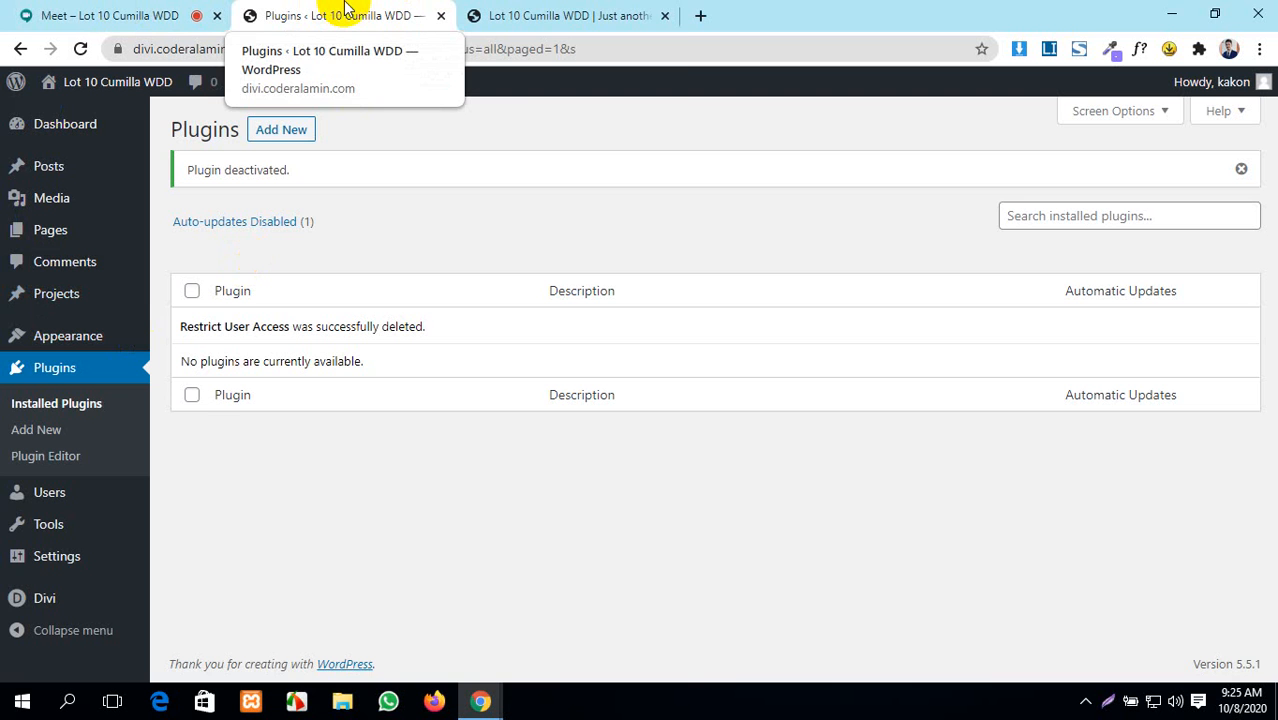
left_click(577, 15)
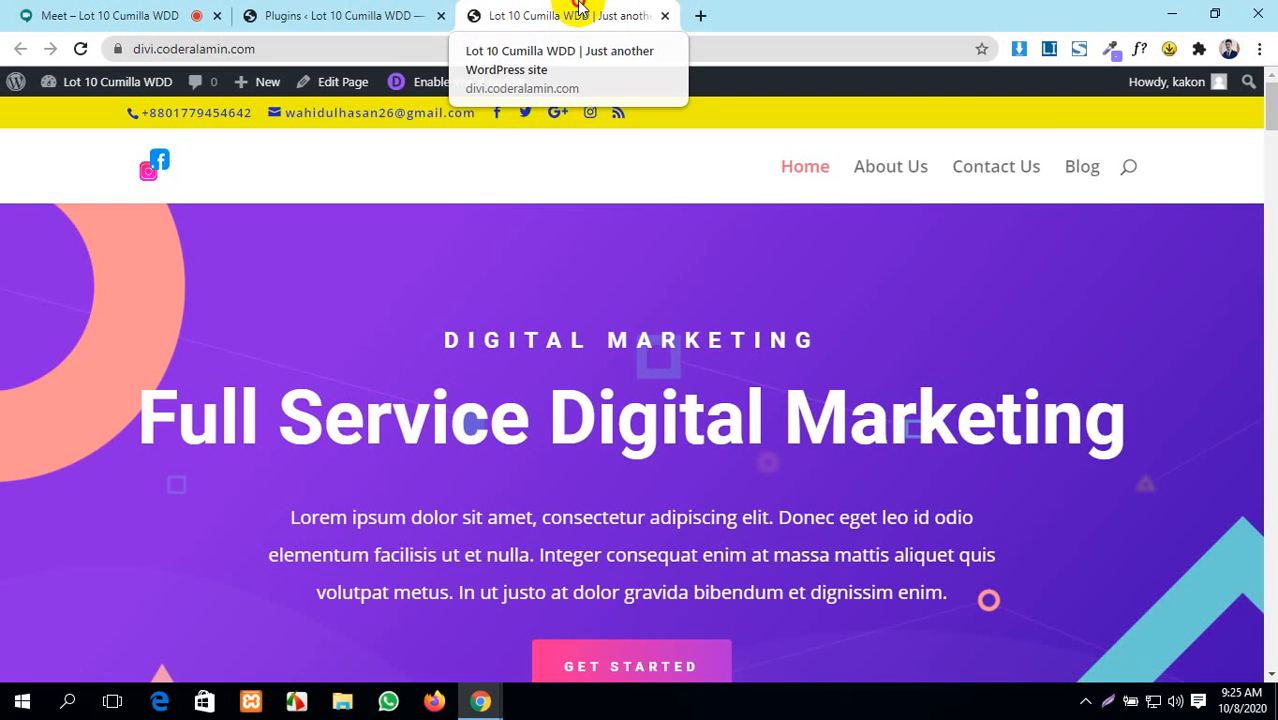
left_click(363, 10)
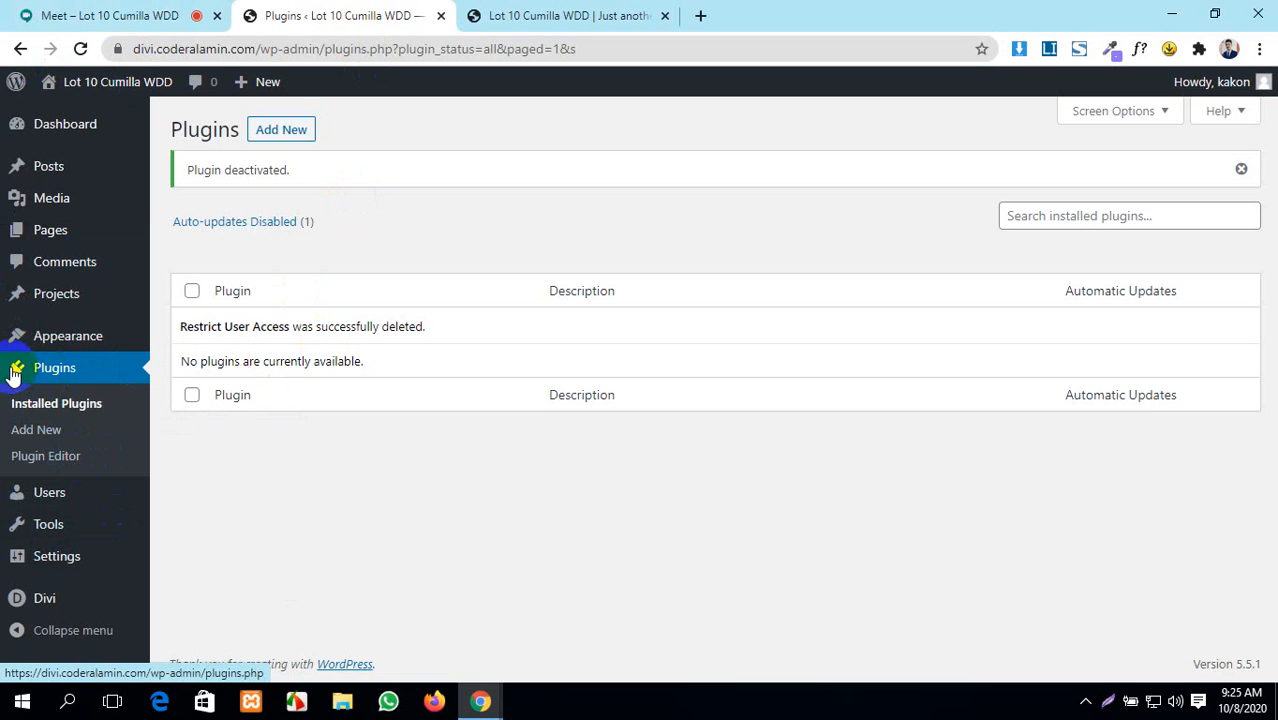
left_click(284, 134)
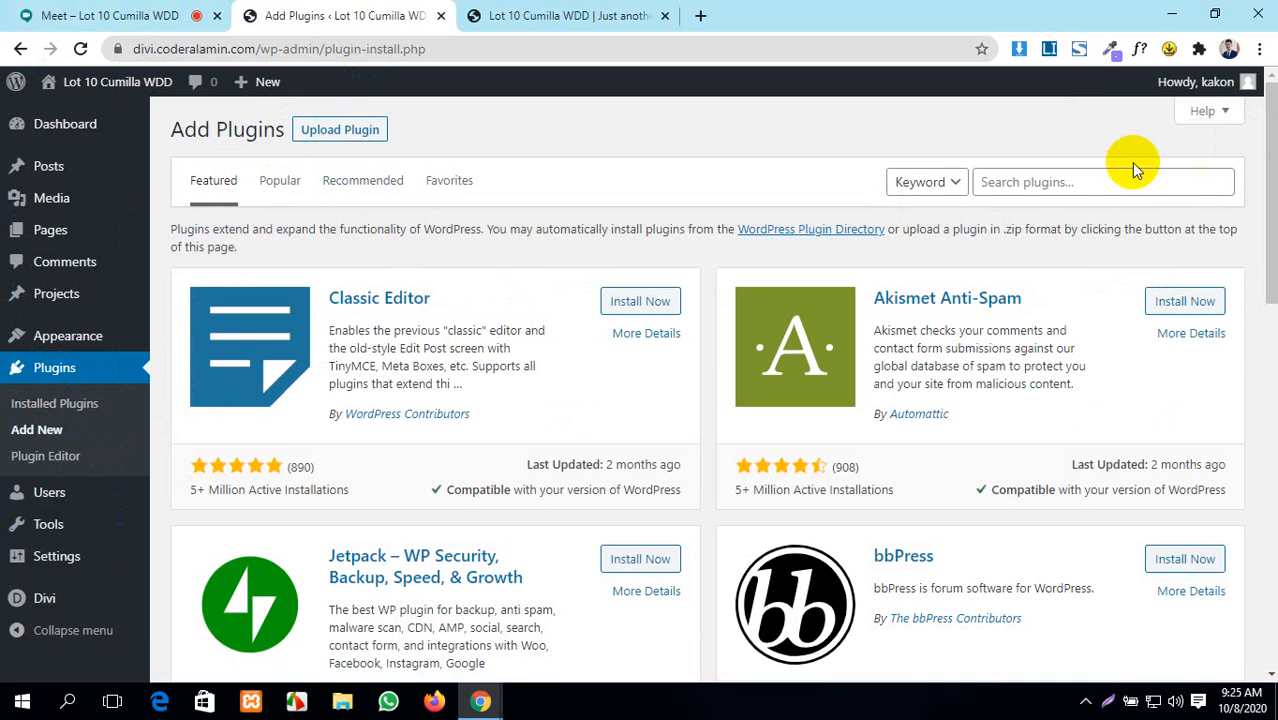
- Search for 'wp reset', then install and activate the WP Reset plugin
left_click(1081, 184)
type("wp re")
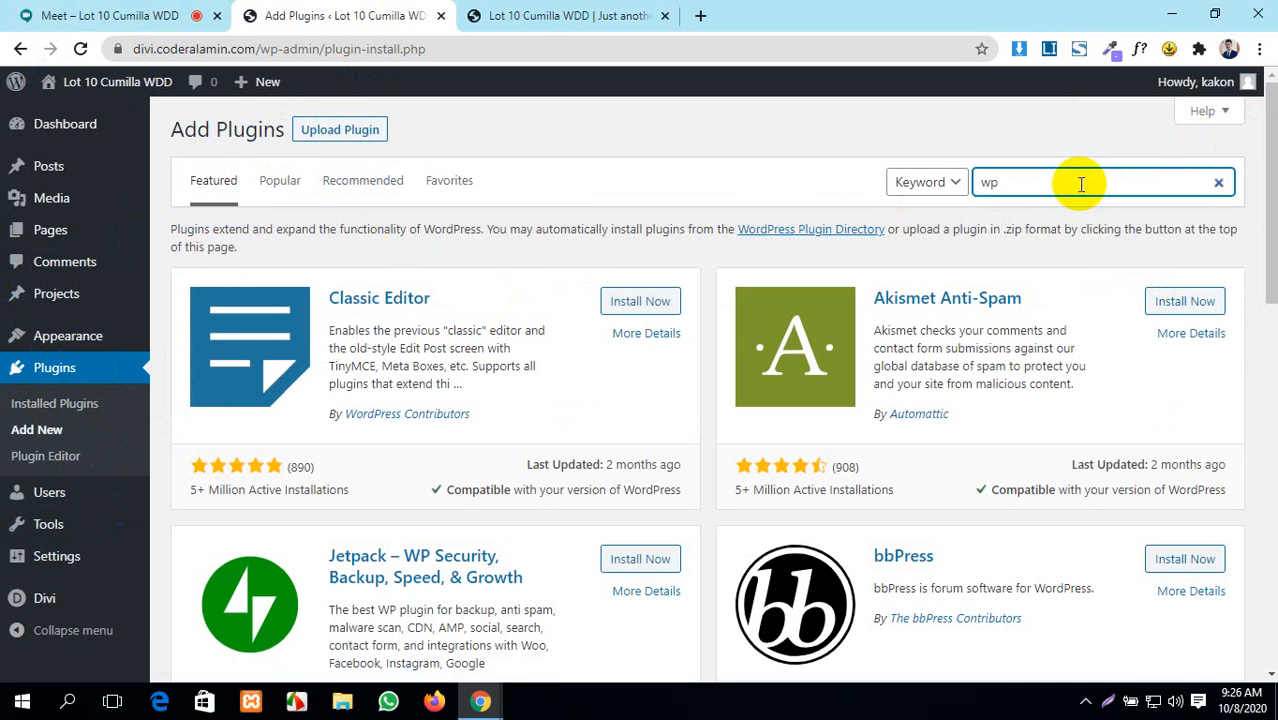
type("set")
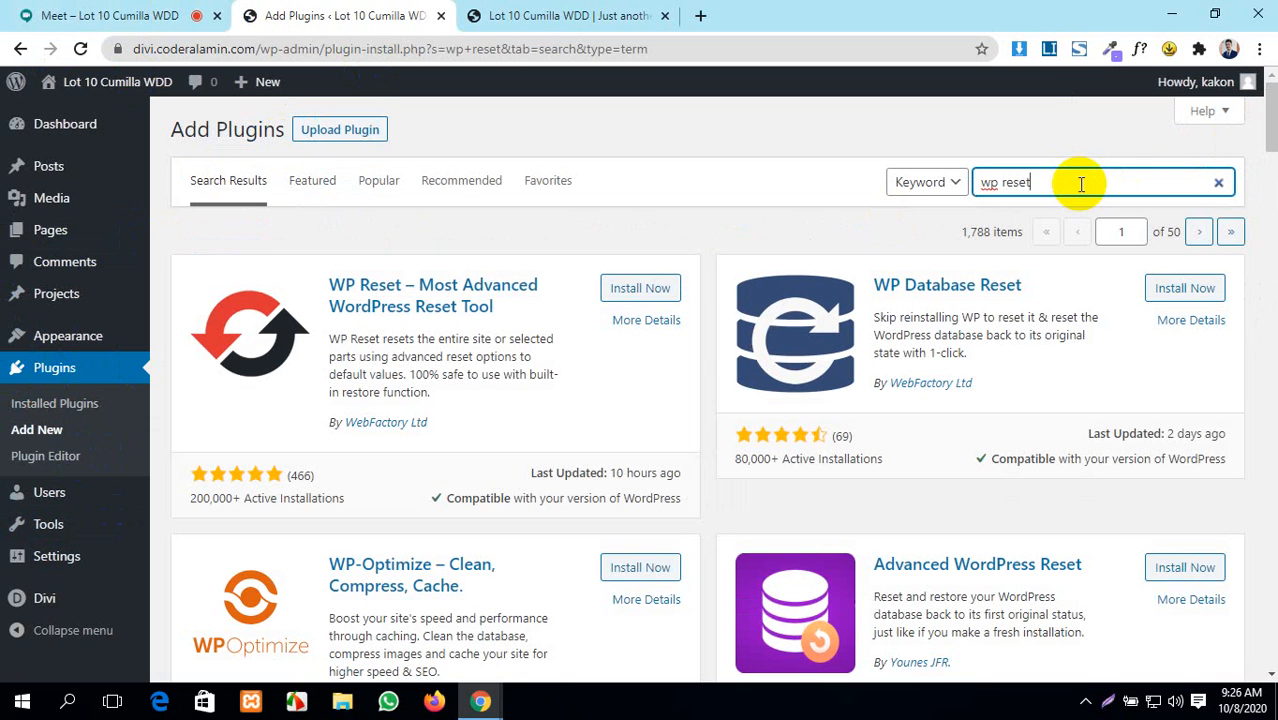
left_click(654, 298)
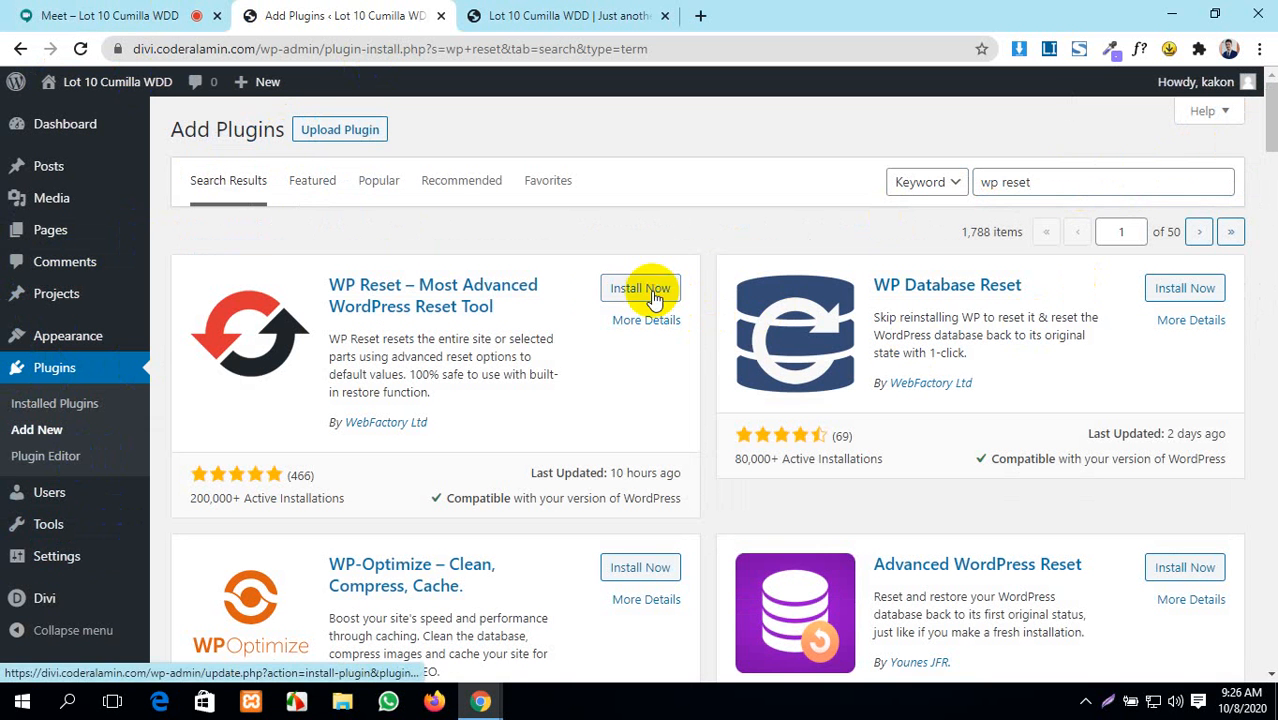
left_click(654, 298)
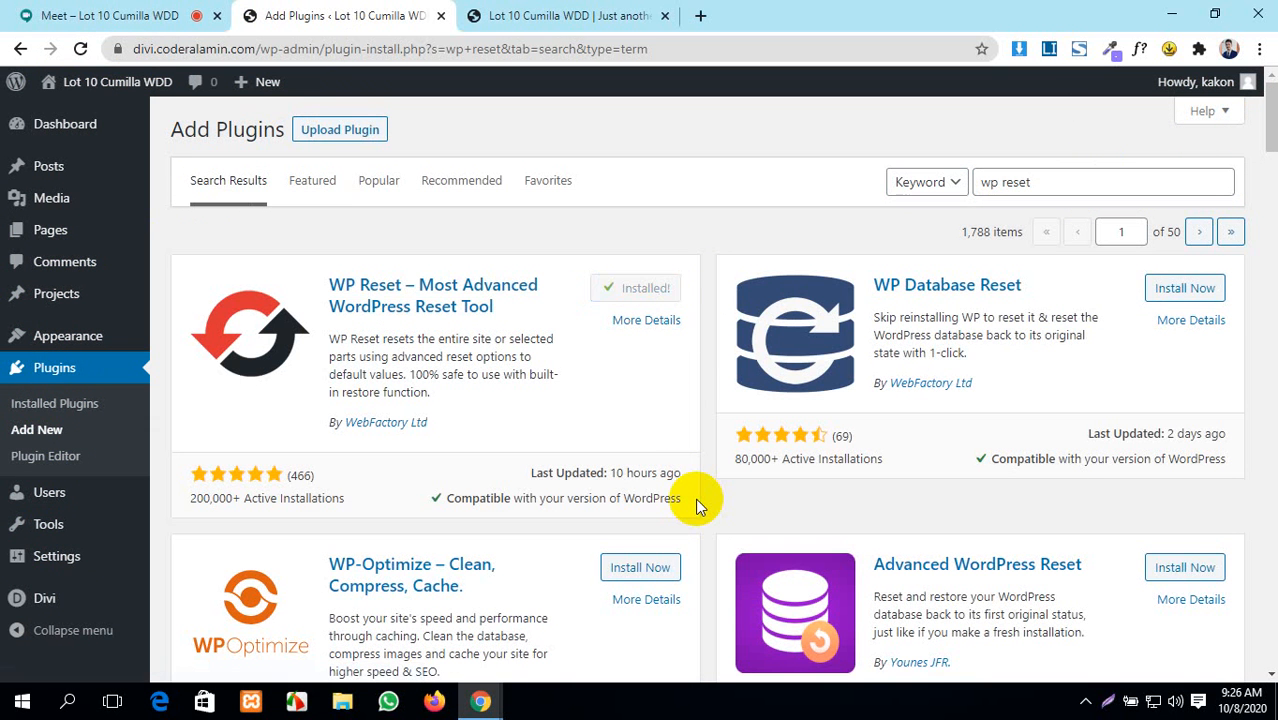
left_click(649, 288)
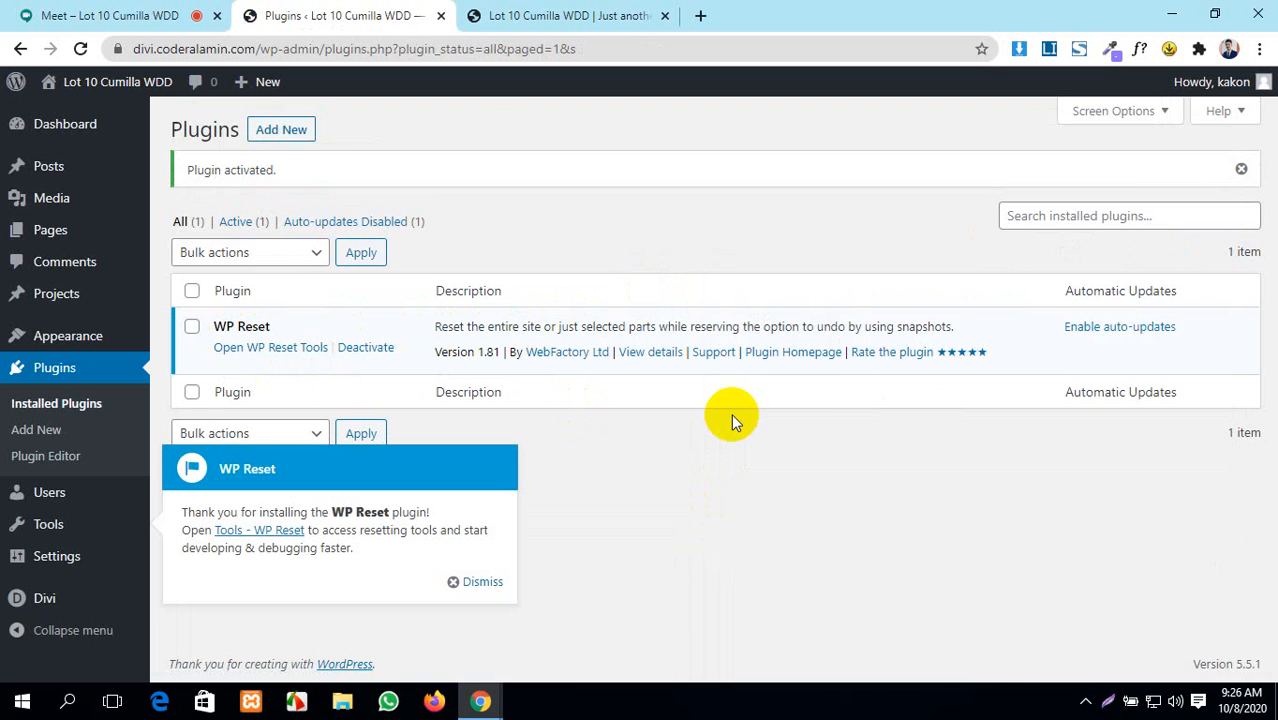
left_click(5, 12)
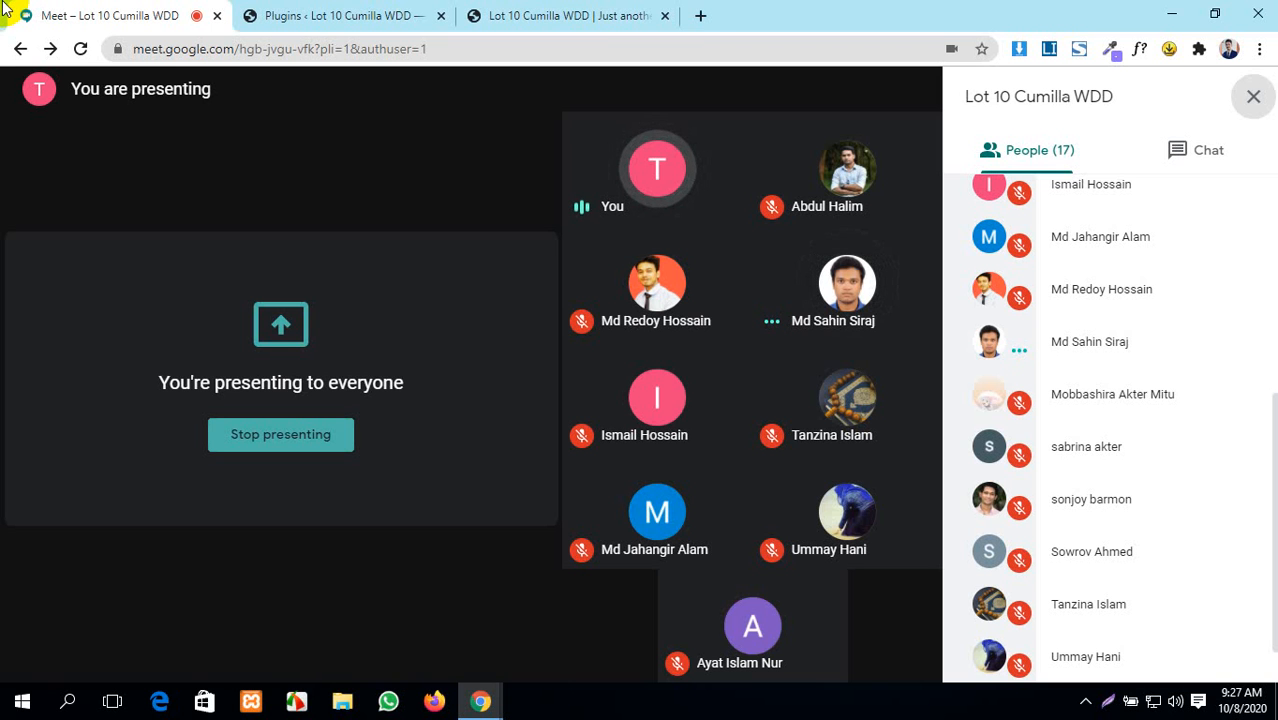
- Open the WP Reset tools page and close its free licence offer popup
left_click(326, 14)
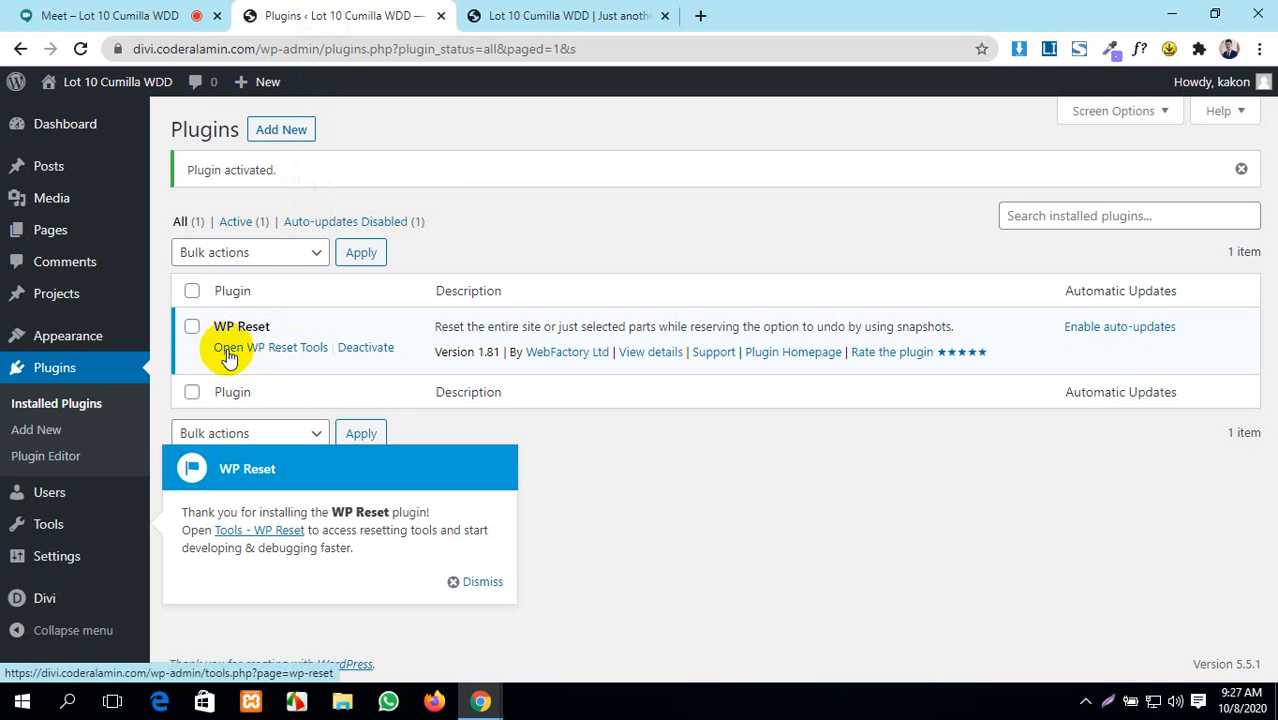
left_click(265, 349)
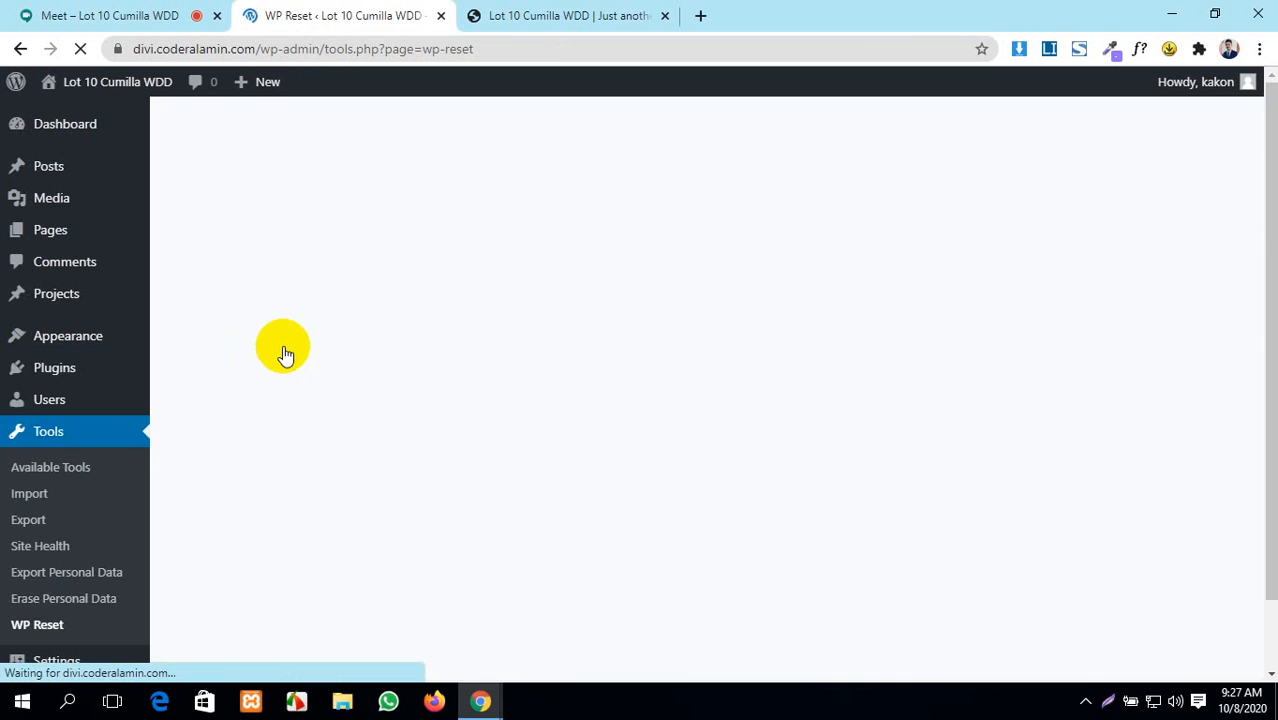
scroll(494, 420, "down", 5)
scroll(508, 408, "up", 3)
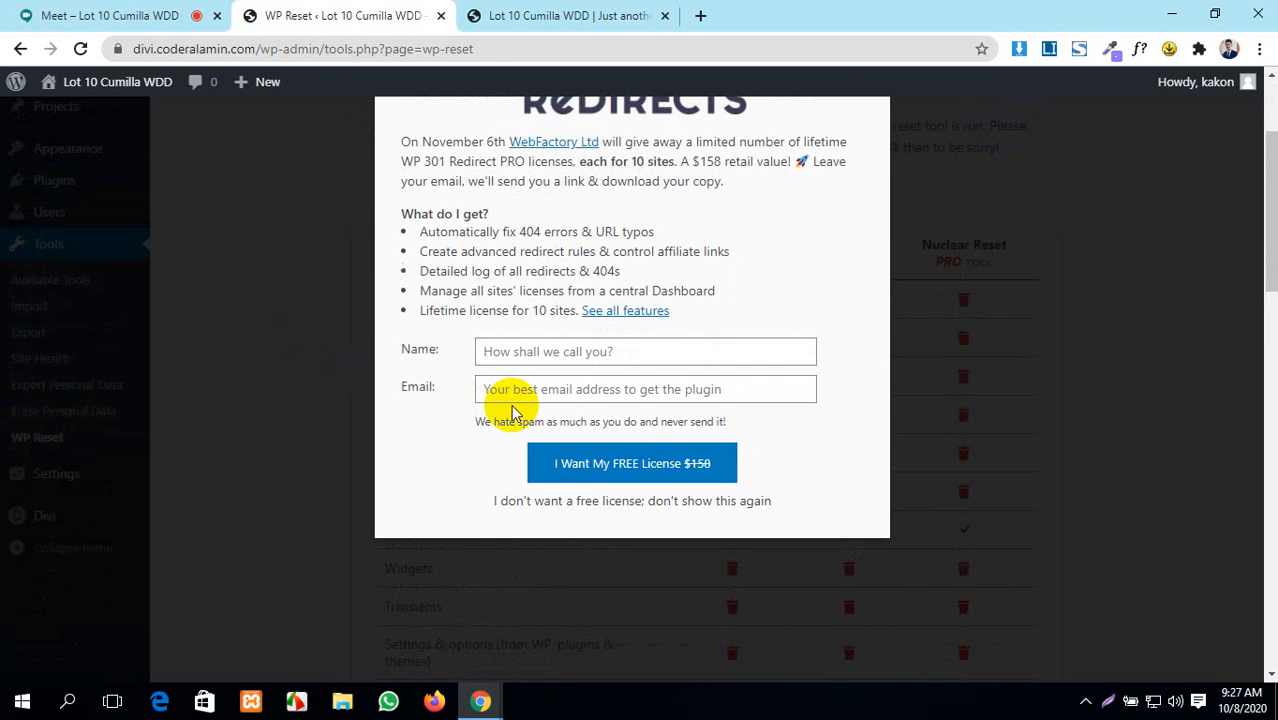
left_click(632, 476)
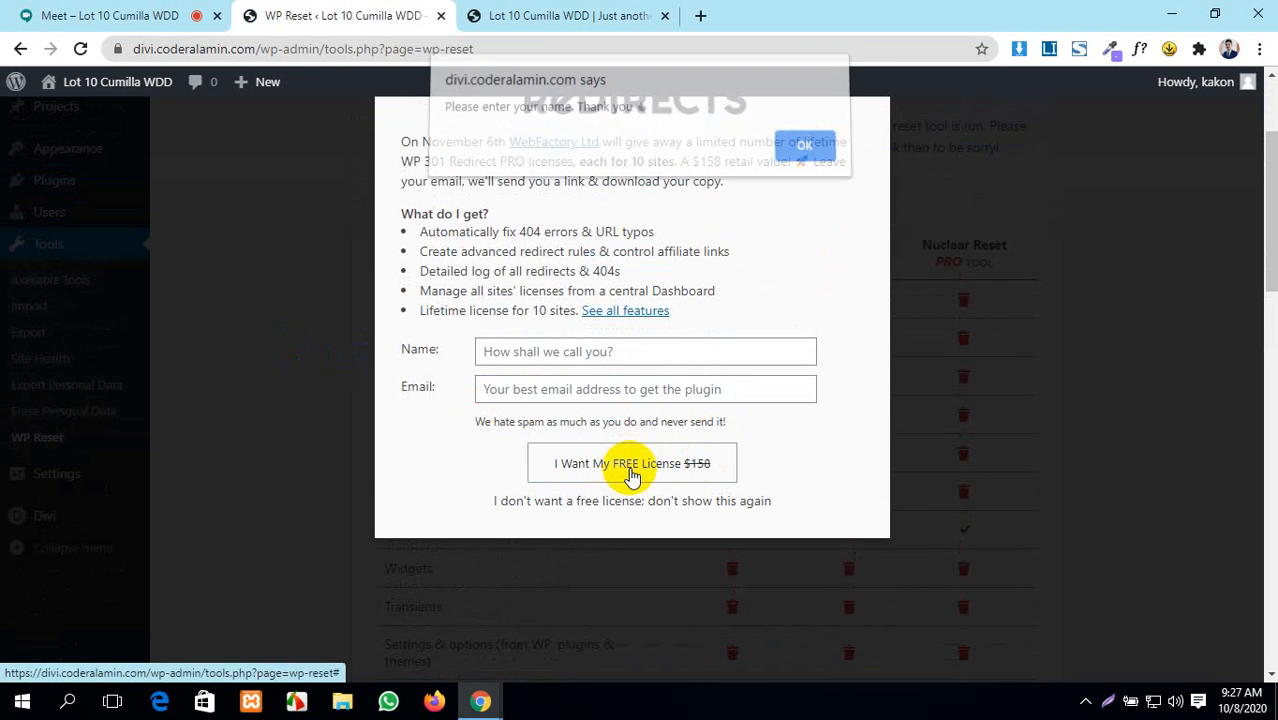
left_click(803, 158)
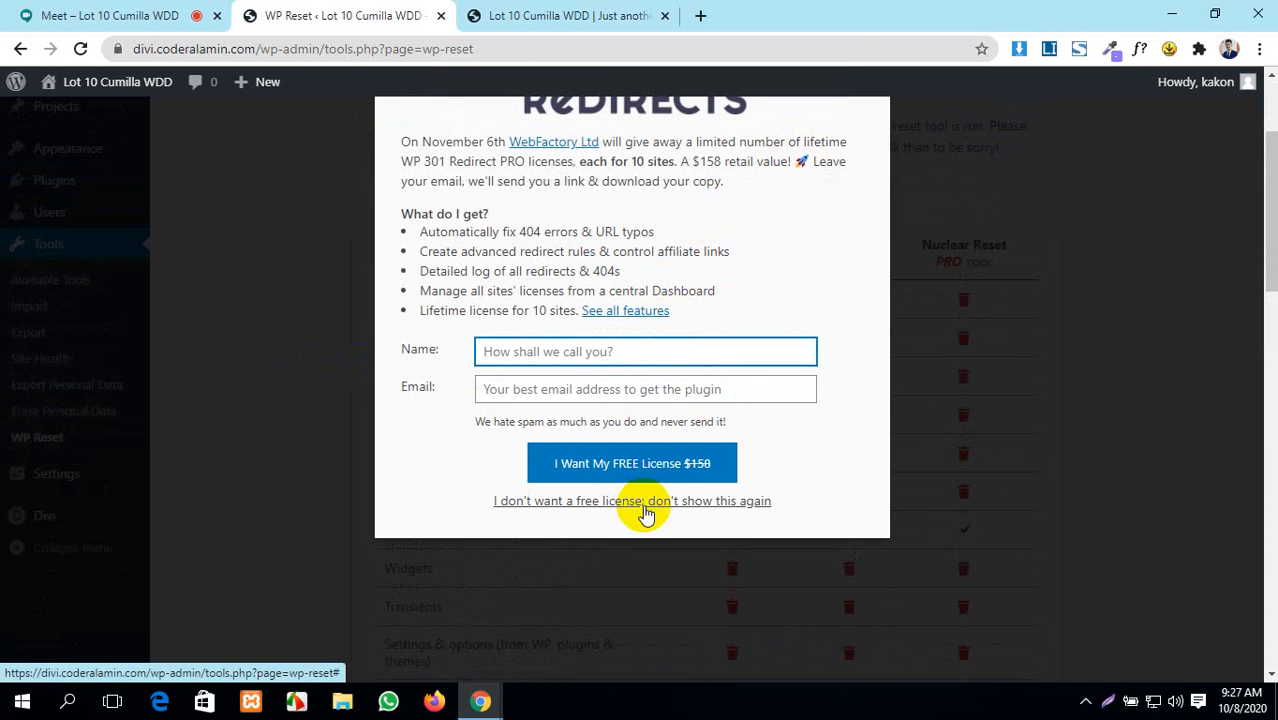
left_click(645, 510)
- Run Site Reset and confirm resetting WordPress to its default values
scroll(642, 508, "down", 9)
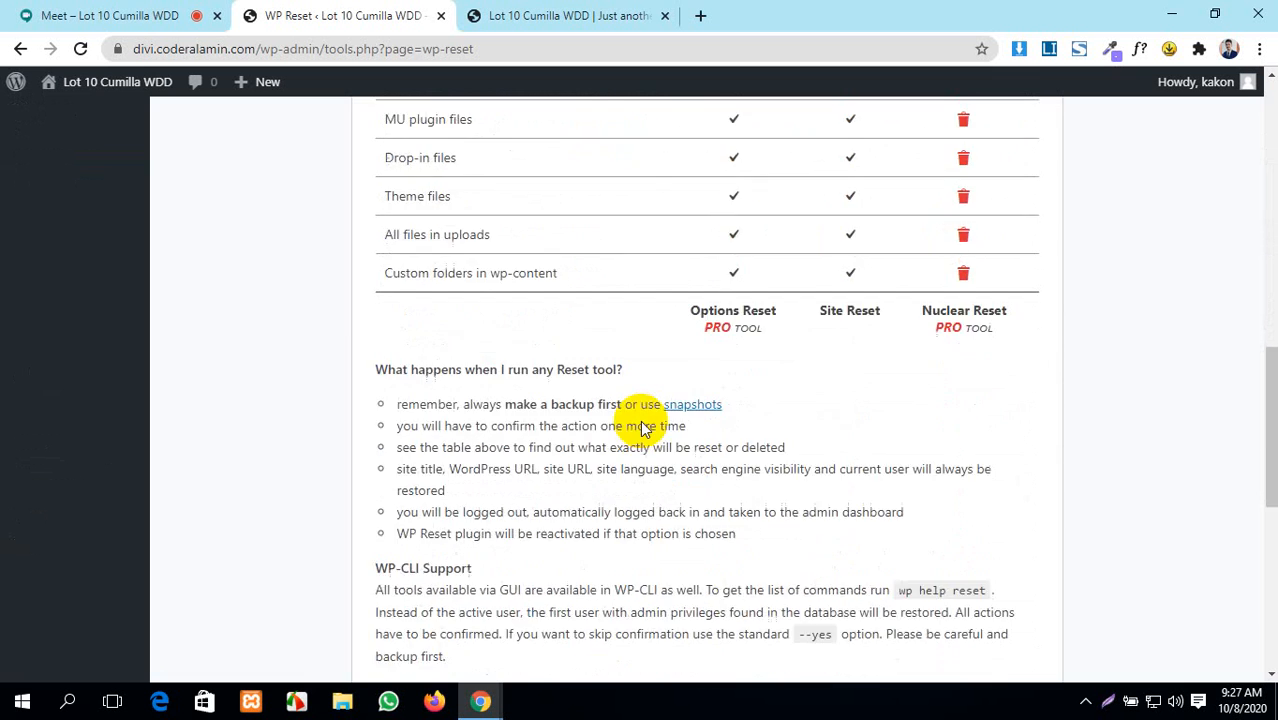
scroll(645, 428, "down", 5)
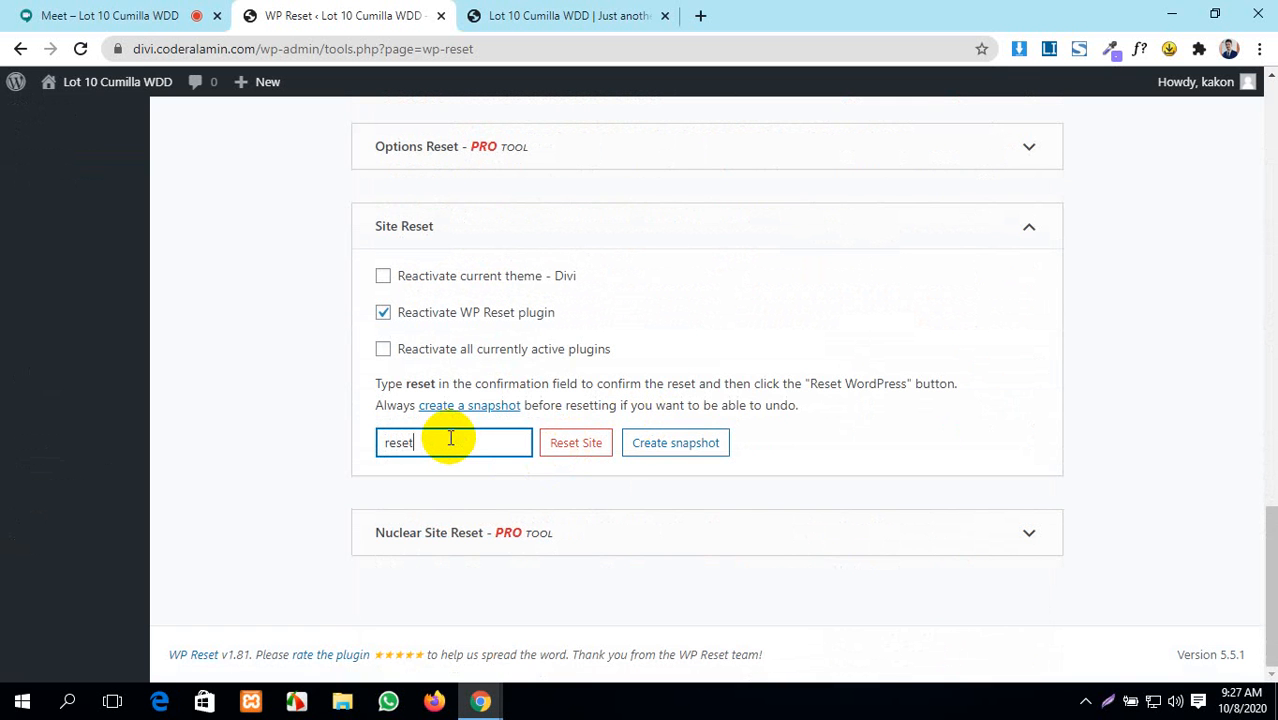
left_click(576, 447)
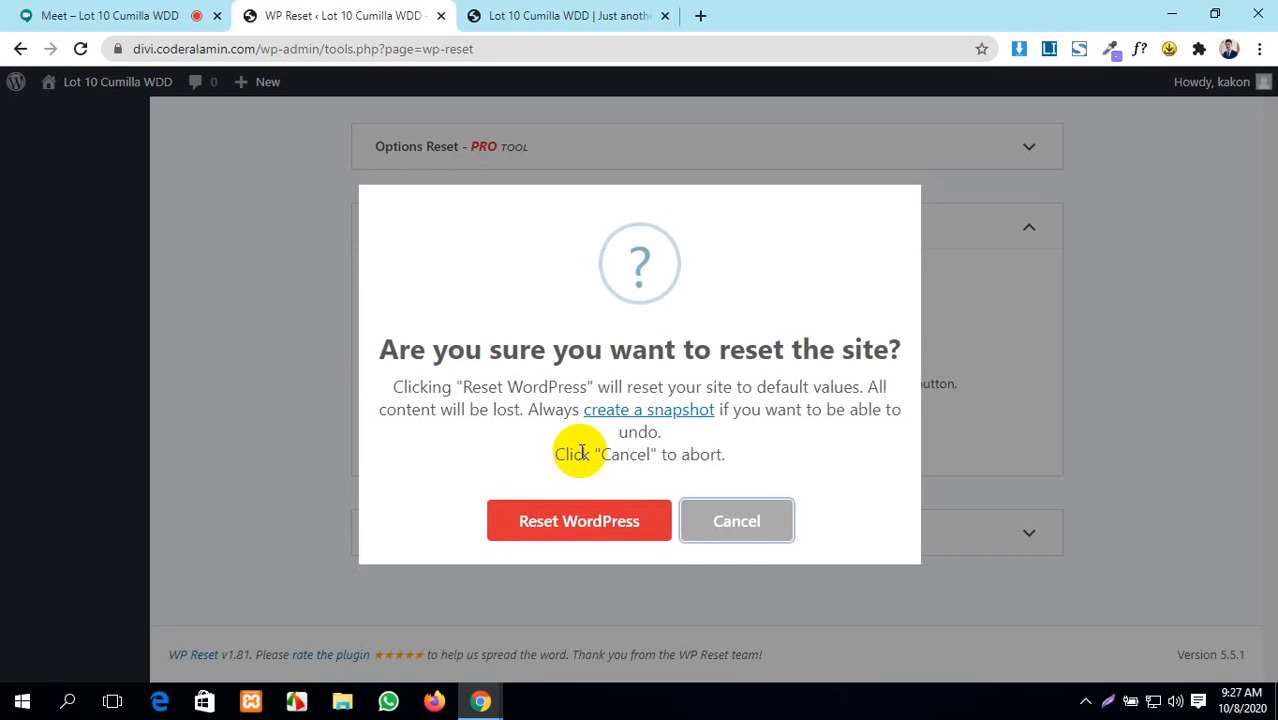
left_click(597, 505)
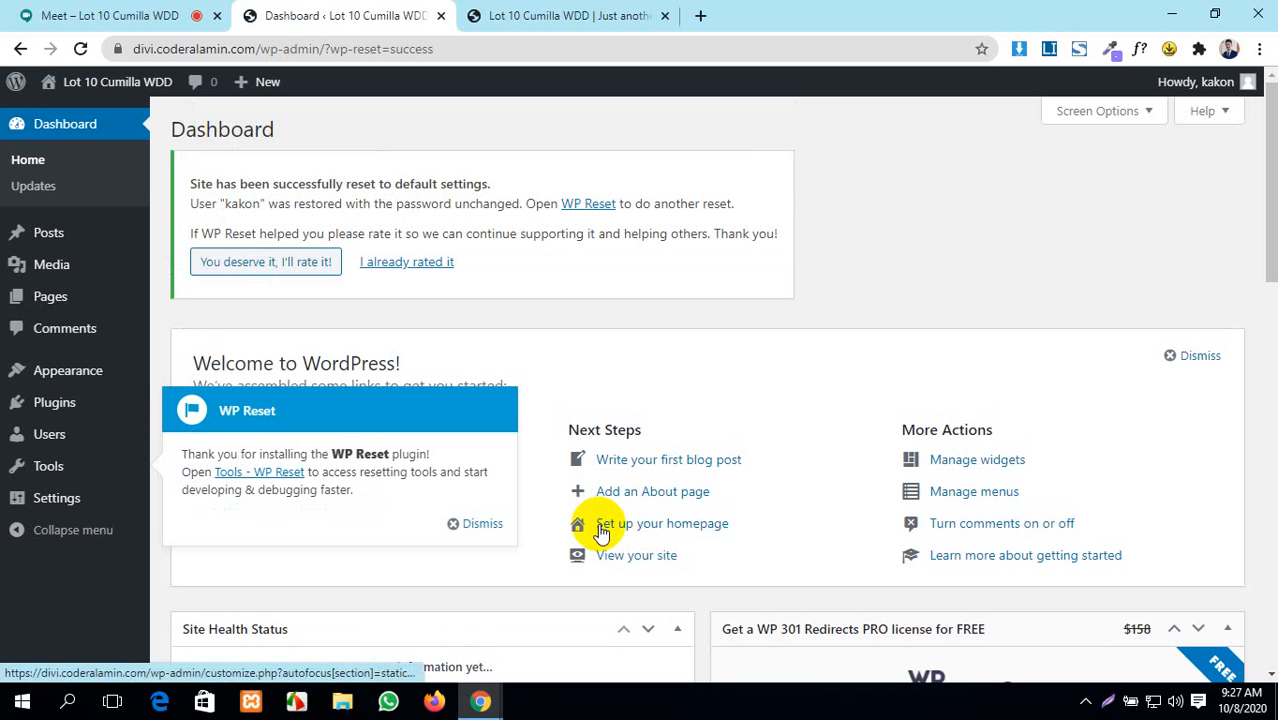
- Reload and check the site's front page, then dismiss the WP Reset welcome popup
left_click(38, 10)
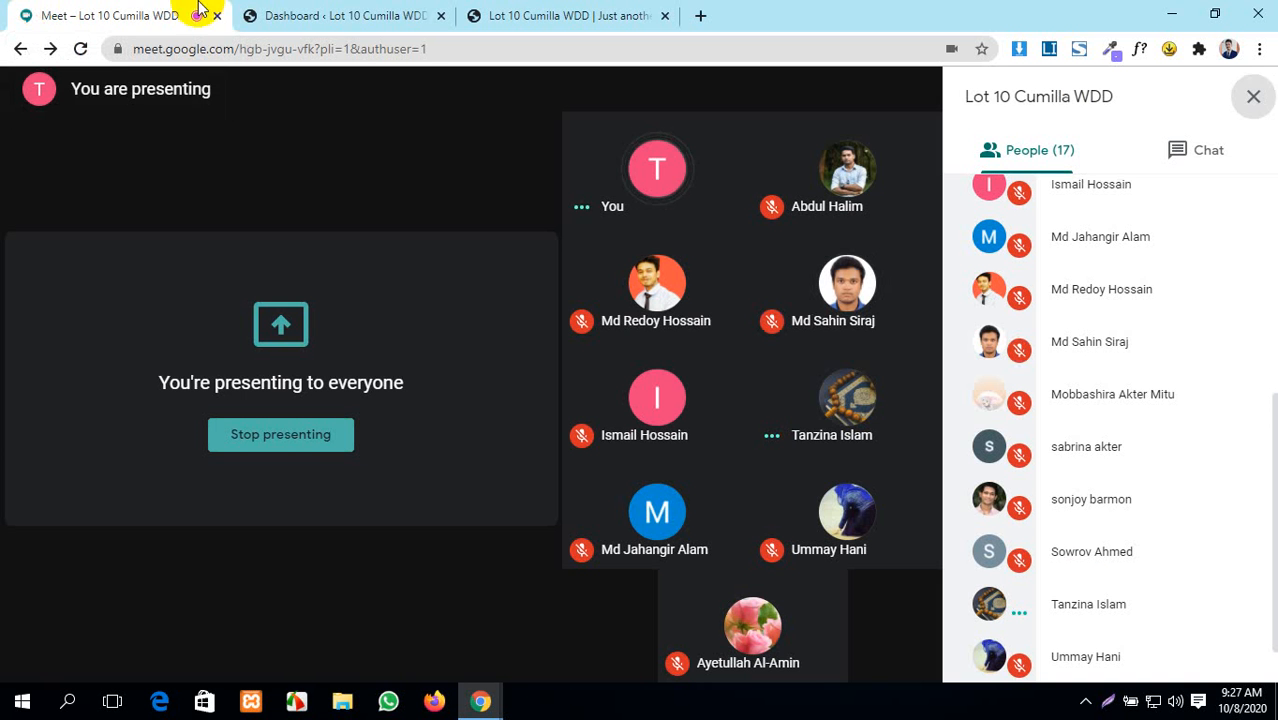
left_click(320, 15)
left_click(600, 15)
left_click(82, 50)
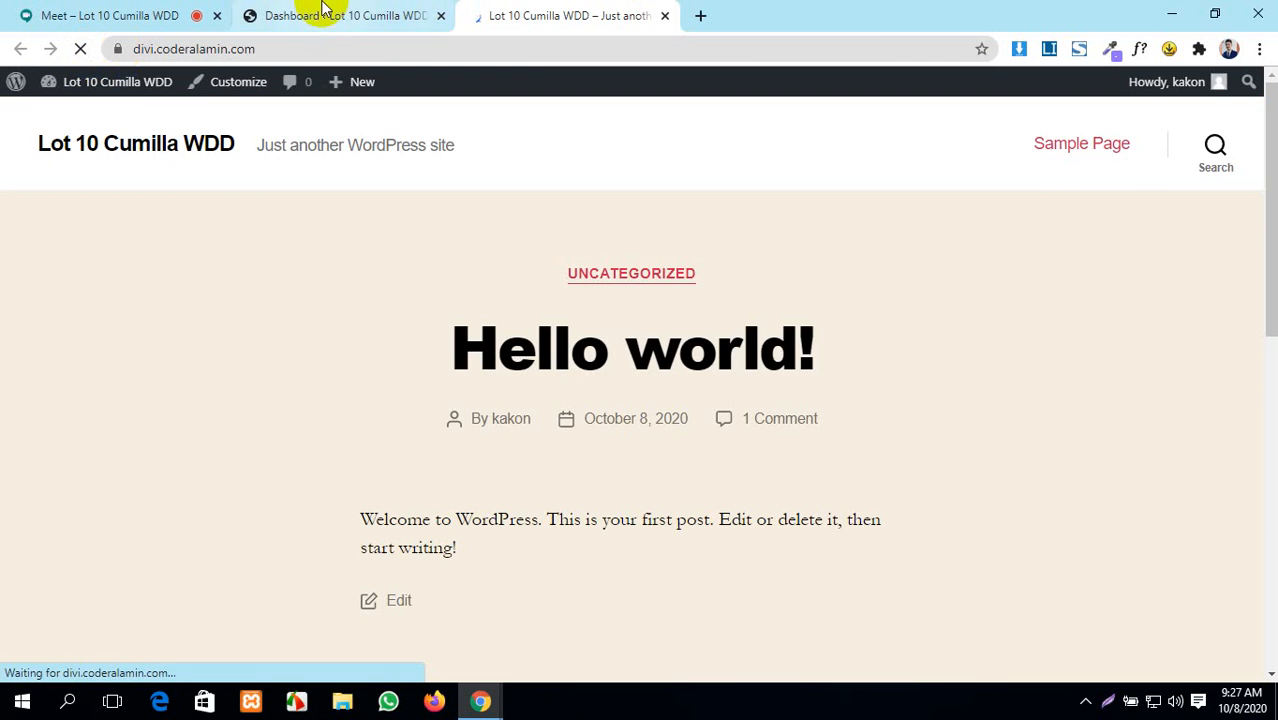
left_click(314, 12)
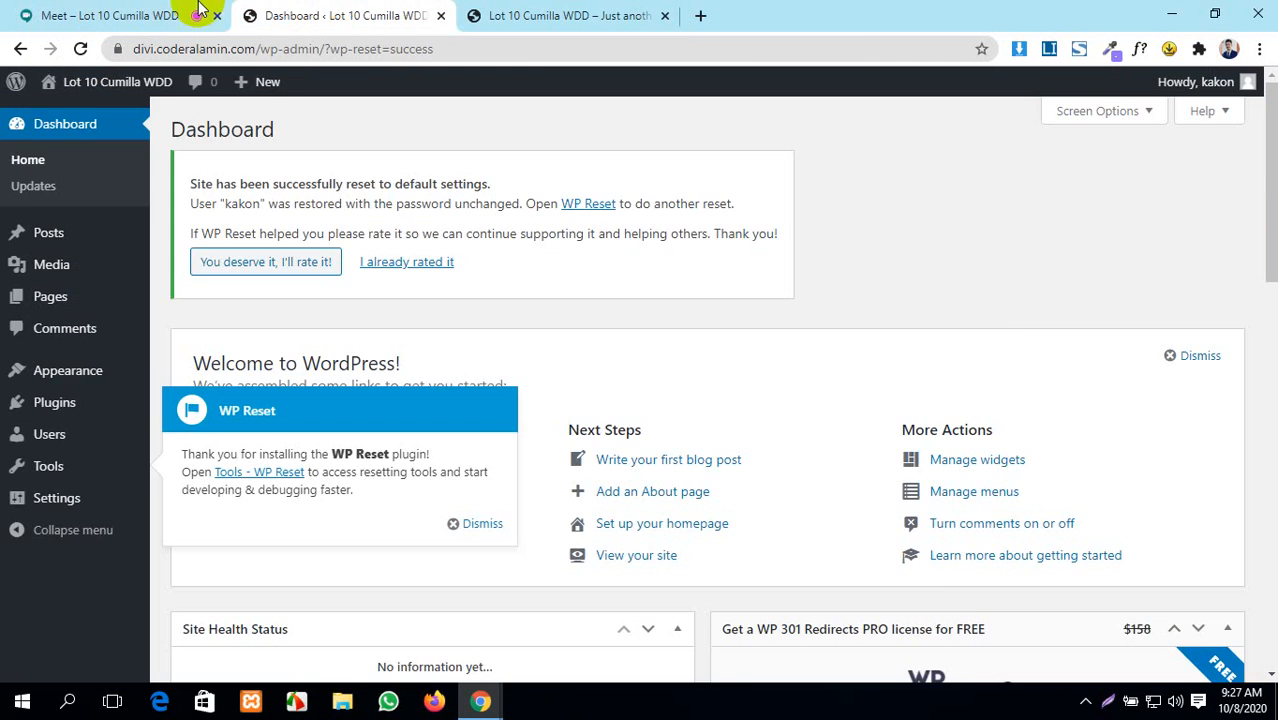
left_click(170, 10)
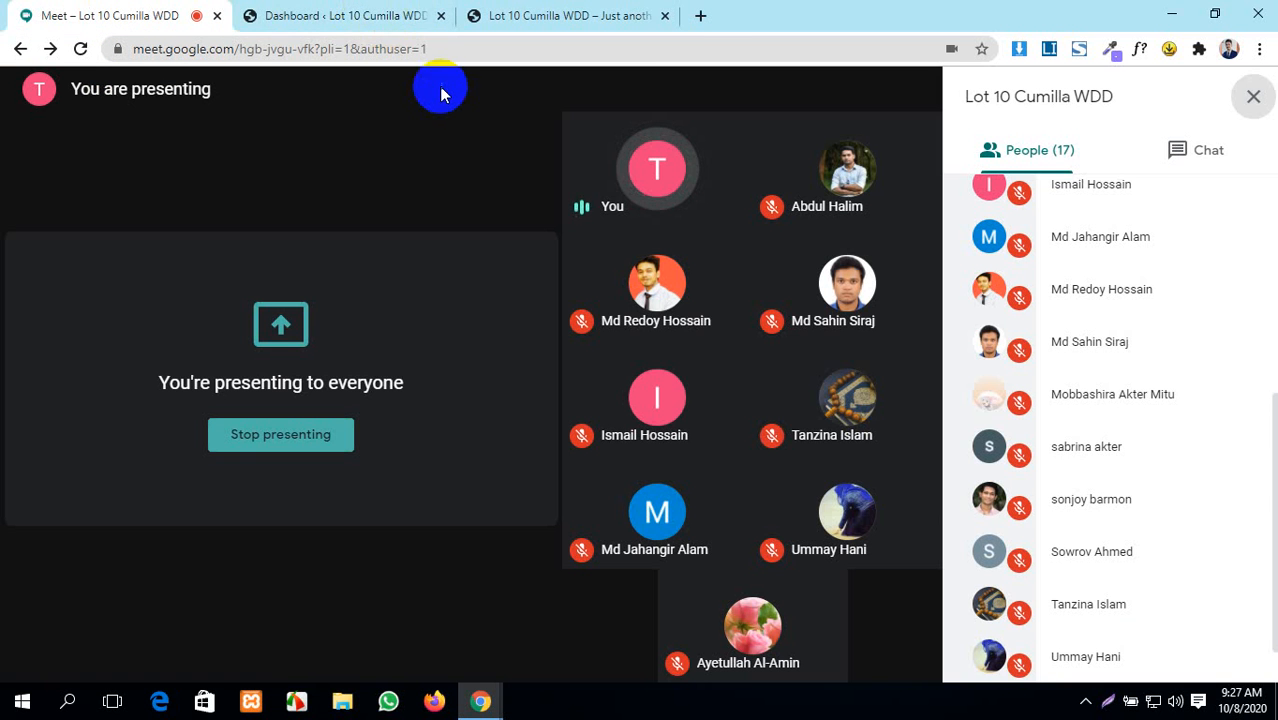
left_click(407, 10)
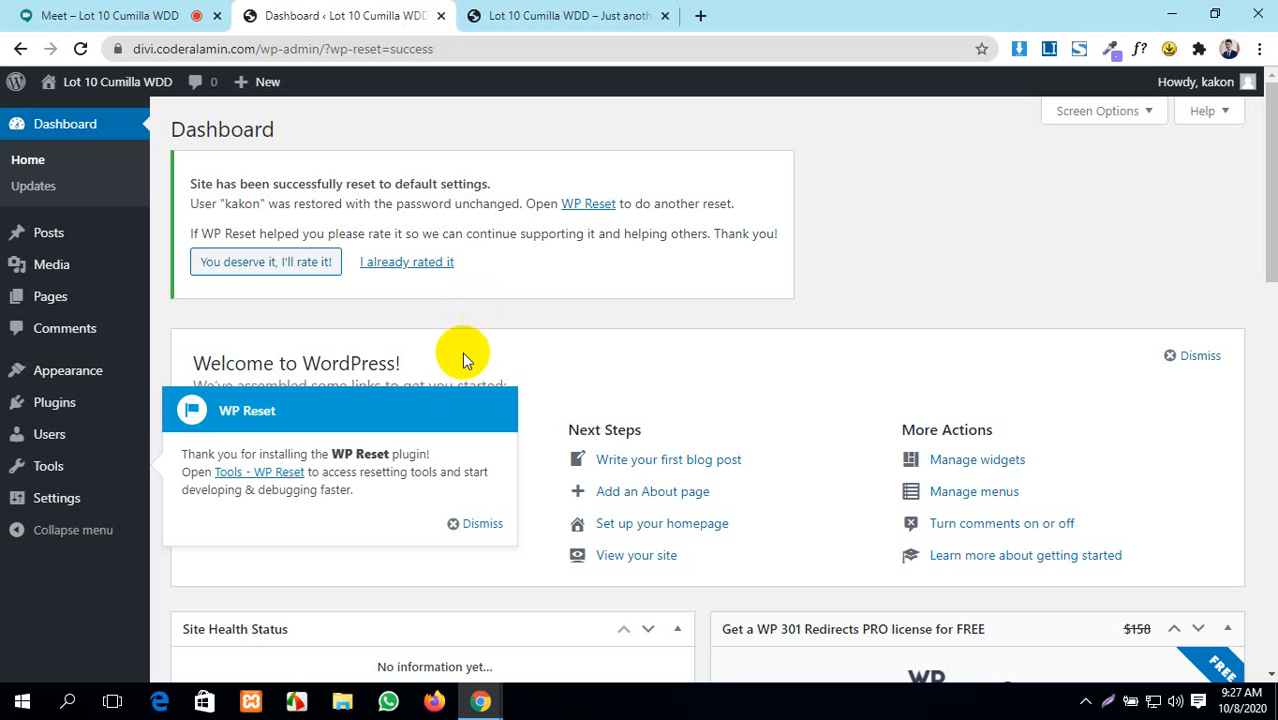
left_click(465, 526)
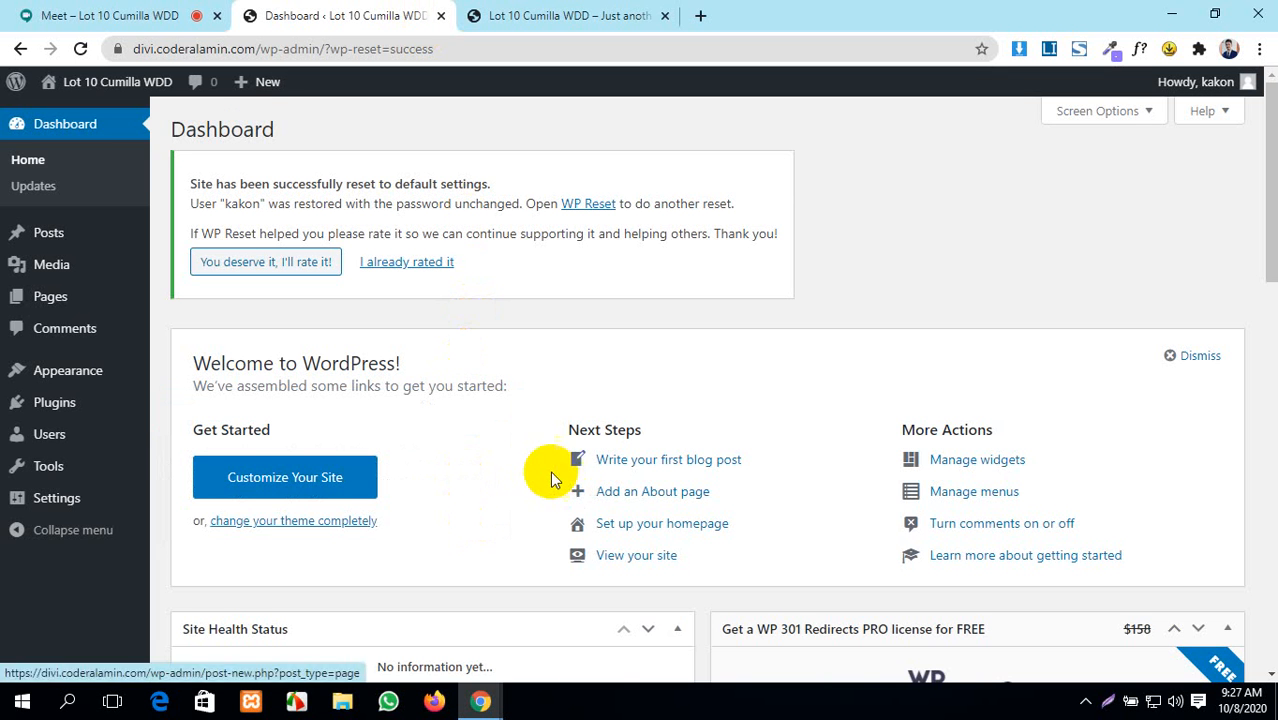
- Dismiss the WP Reset rating request and view the Hello world front page
scroll(551, 470, "down", 5)
scroll(550, 458, "up", 5)
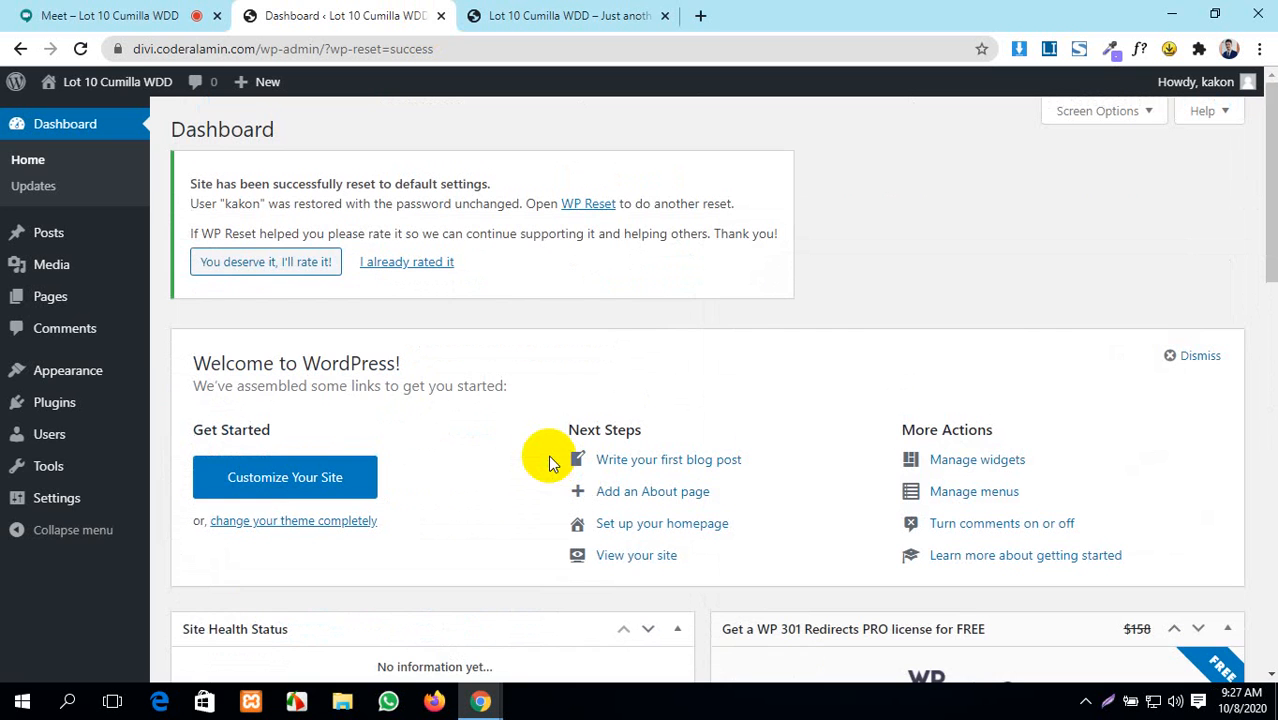
left_click(100, 15)
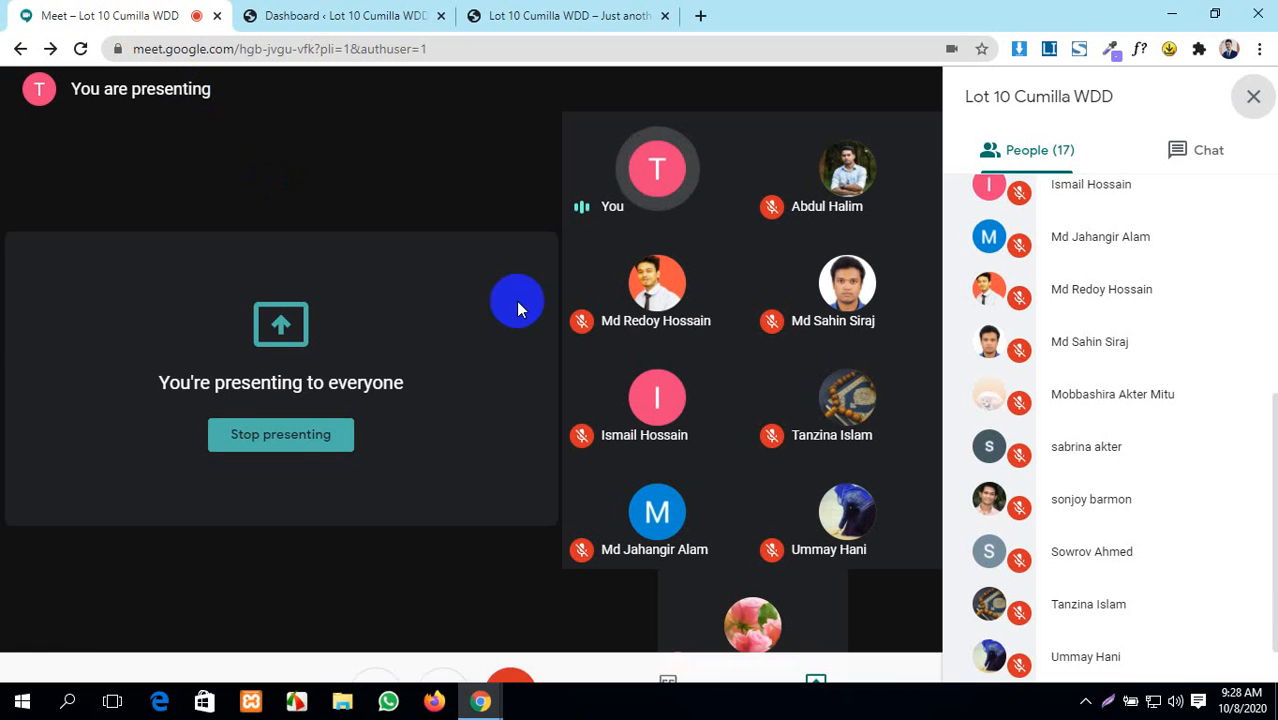
scroll(1030, 540, "down", 1)
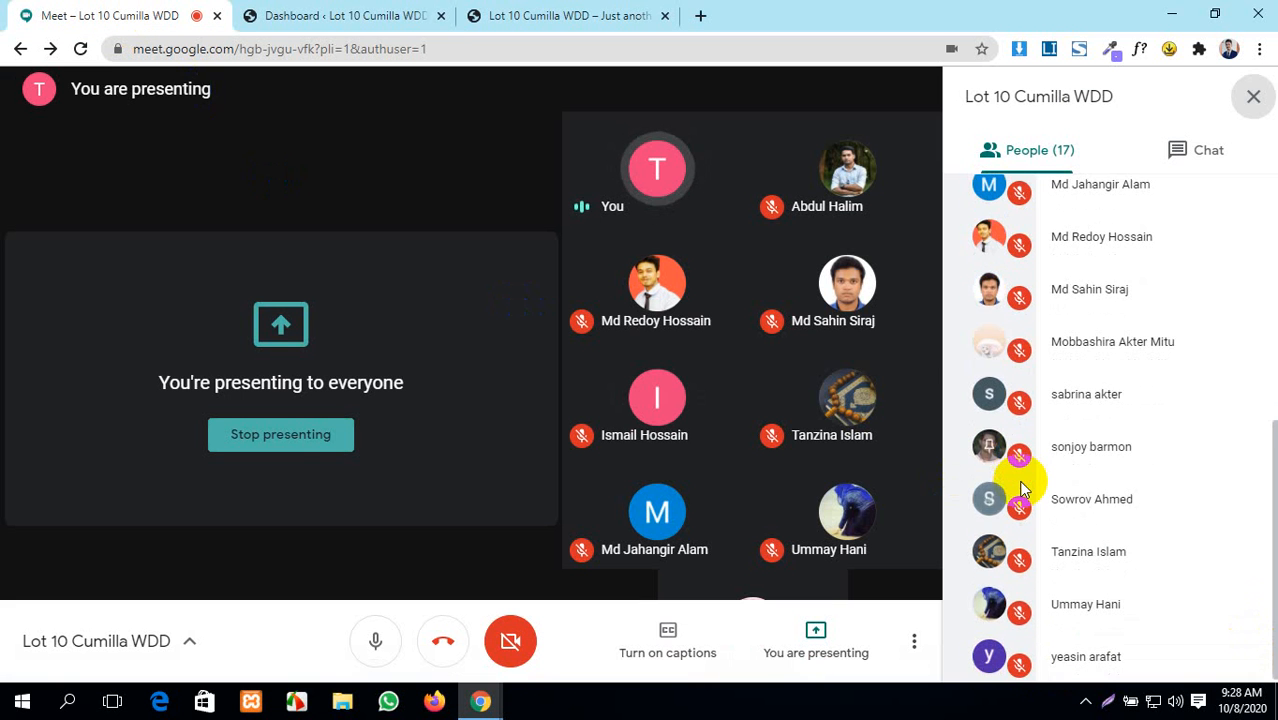
scroll(1022, 488, "up", 5)
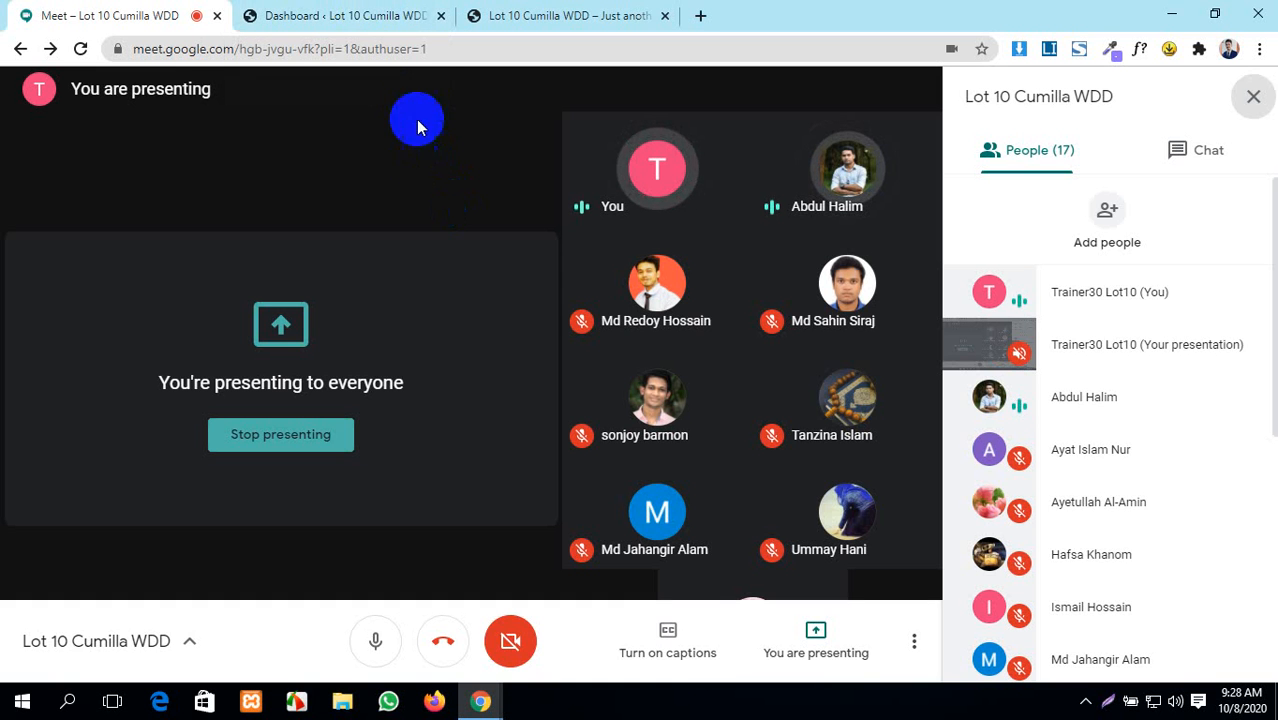
left_click(300, 15)
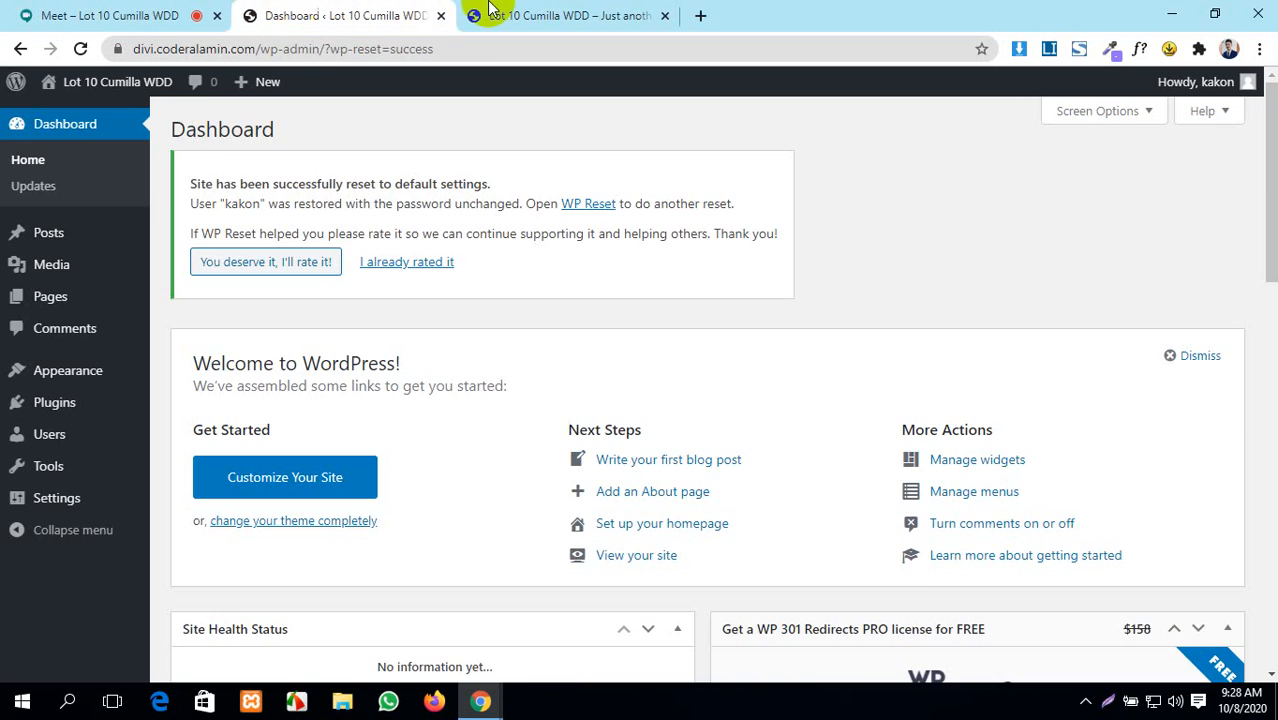
left_click(490, 12)
left_click(310, 12)
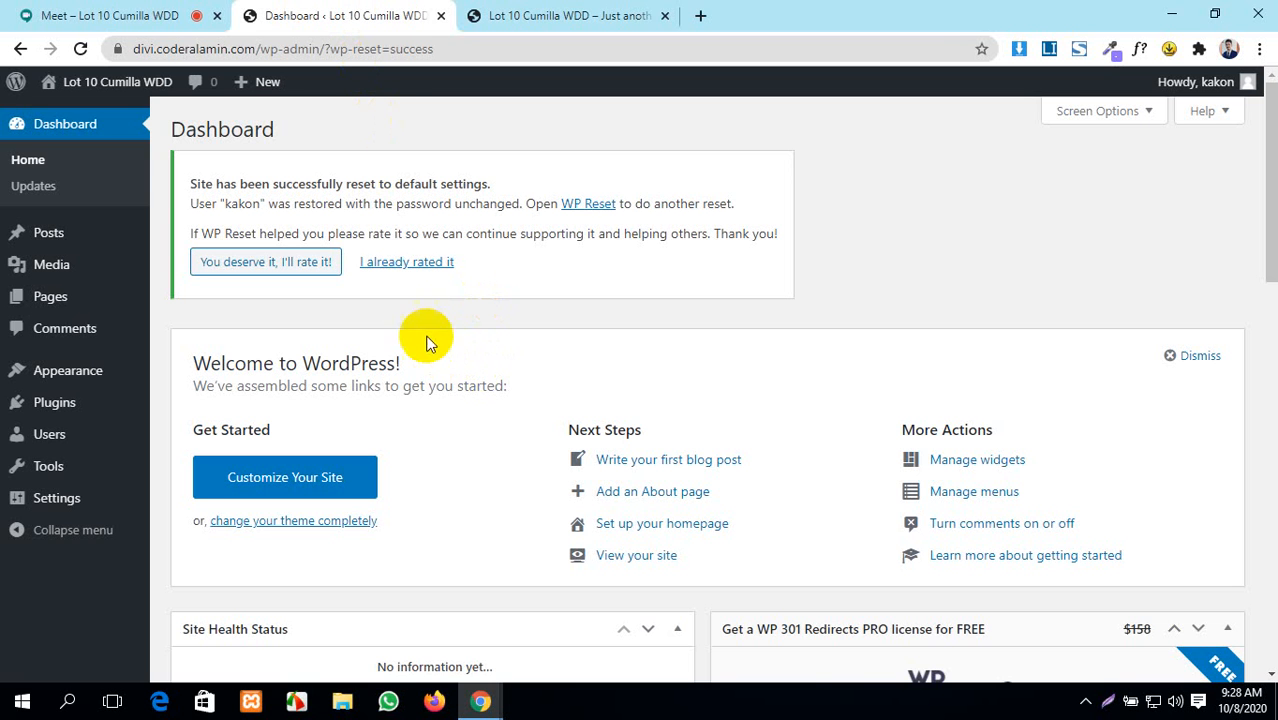
left_click(415, 266)
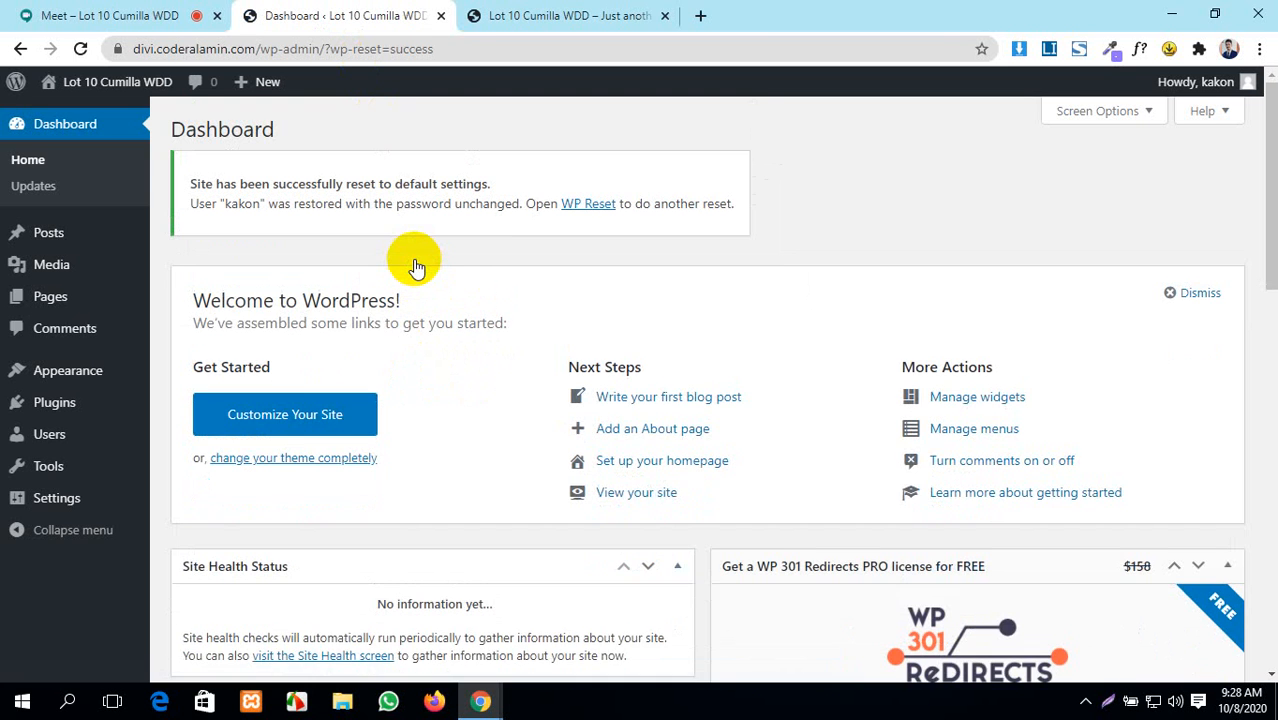
scroll(418, 334, "down", 2)
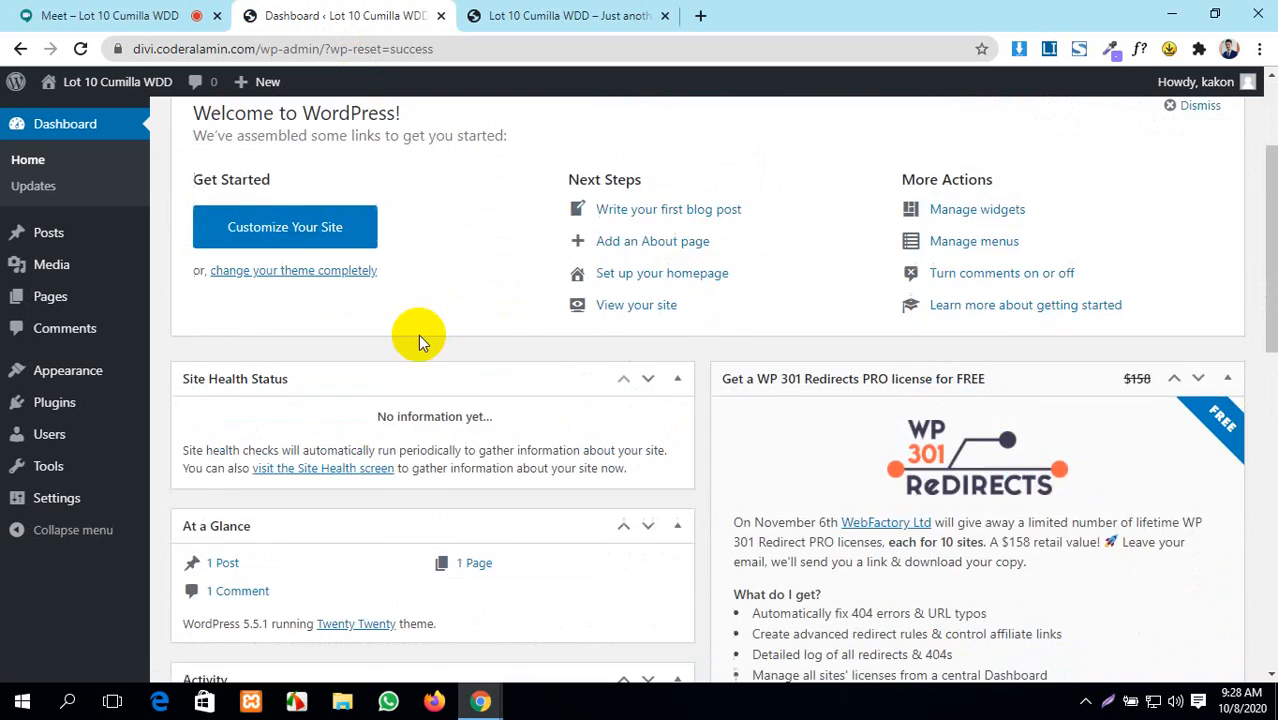
scroll(418, 334, "up", 2)
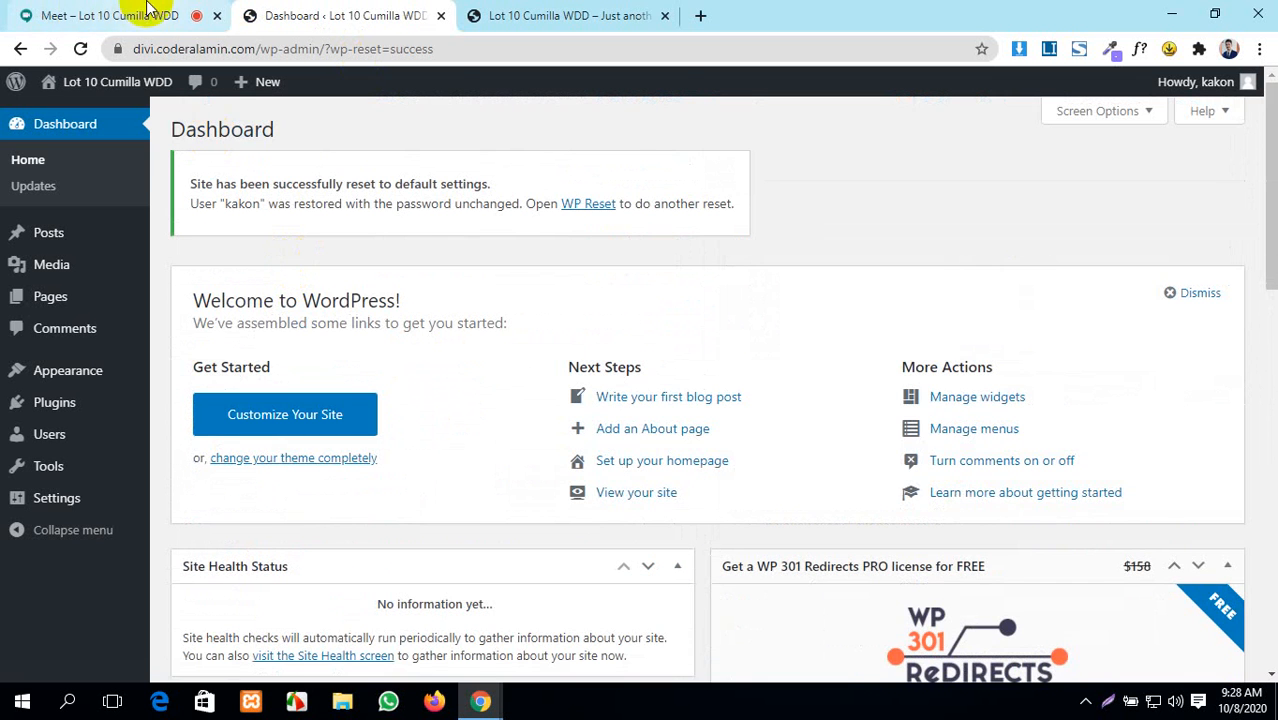
left_click(497, 14)
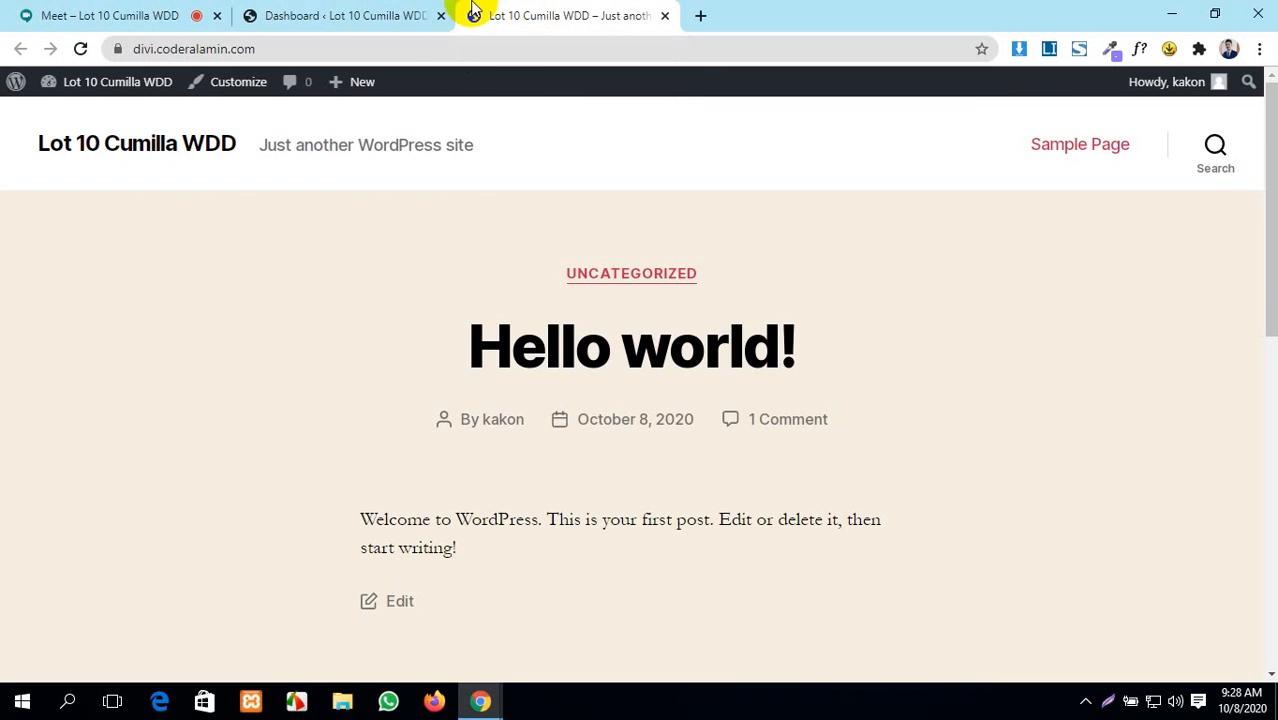
- Switch from the site's front page back to the Google Meet presentation
left_click(86, 8)
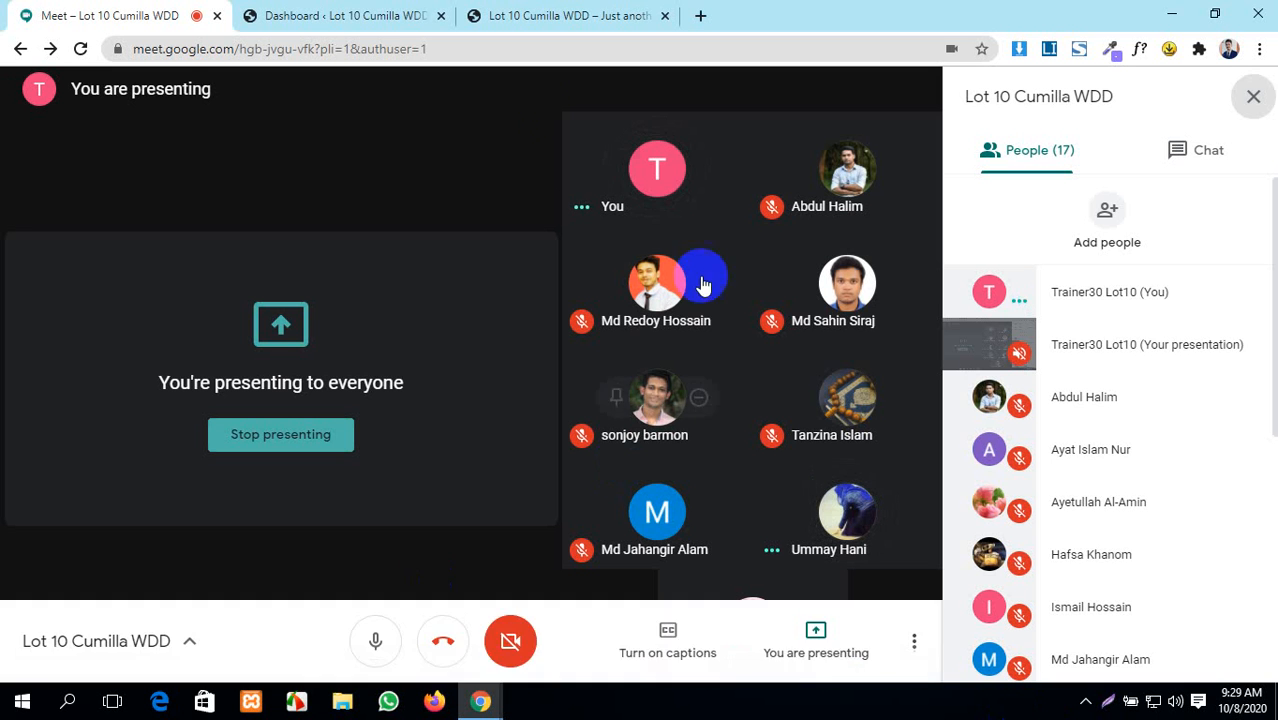
- Bring the WordPress Dashboard with its reset success notice back on screen
left_click(335, 15)
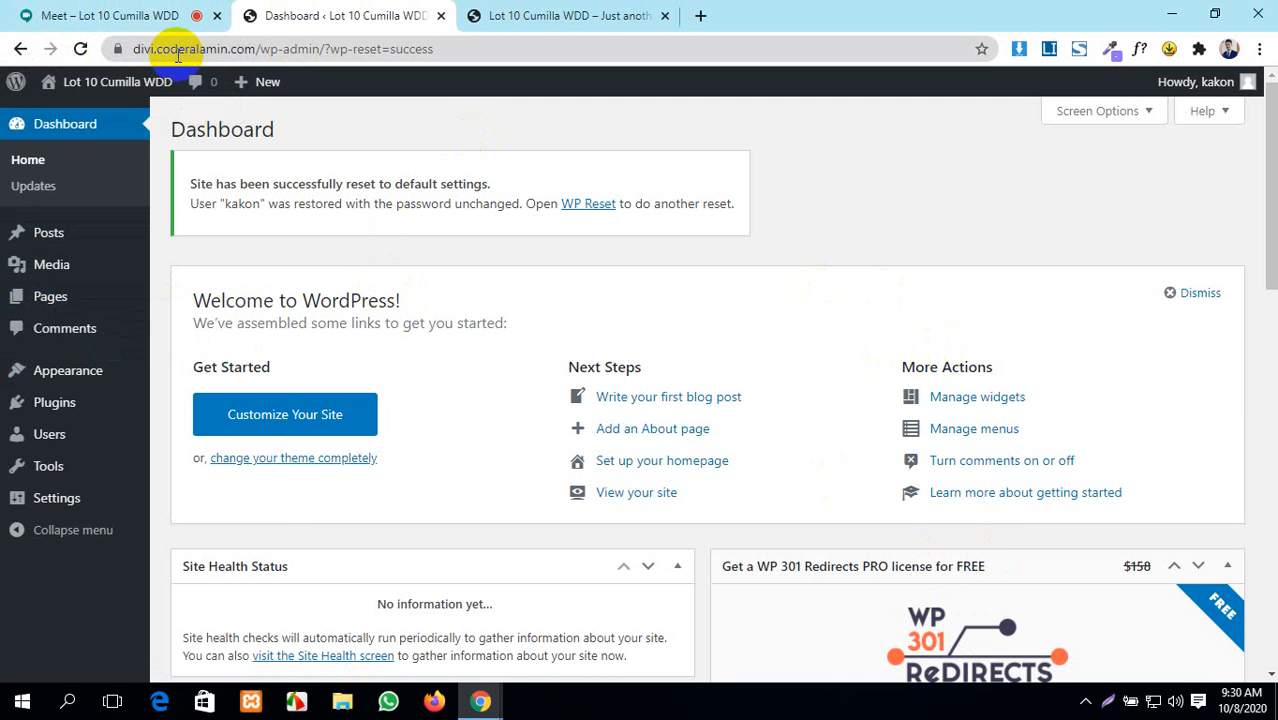
- Glance over the Dashboard and the Hello world front page, then return to the Meet presentation
left_click(30, 10)
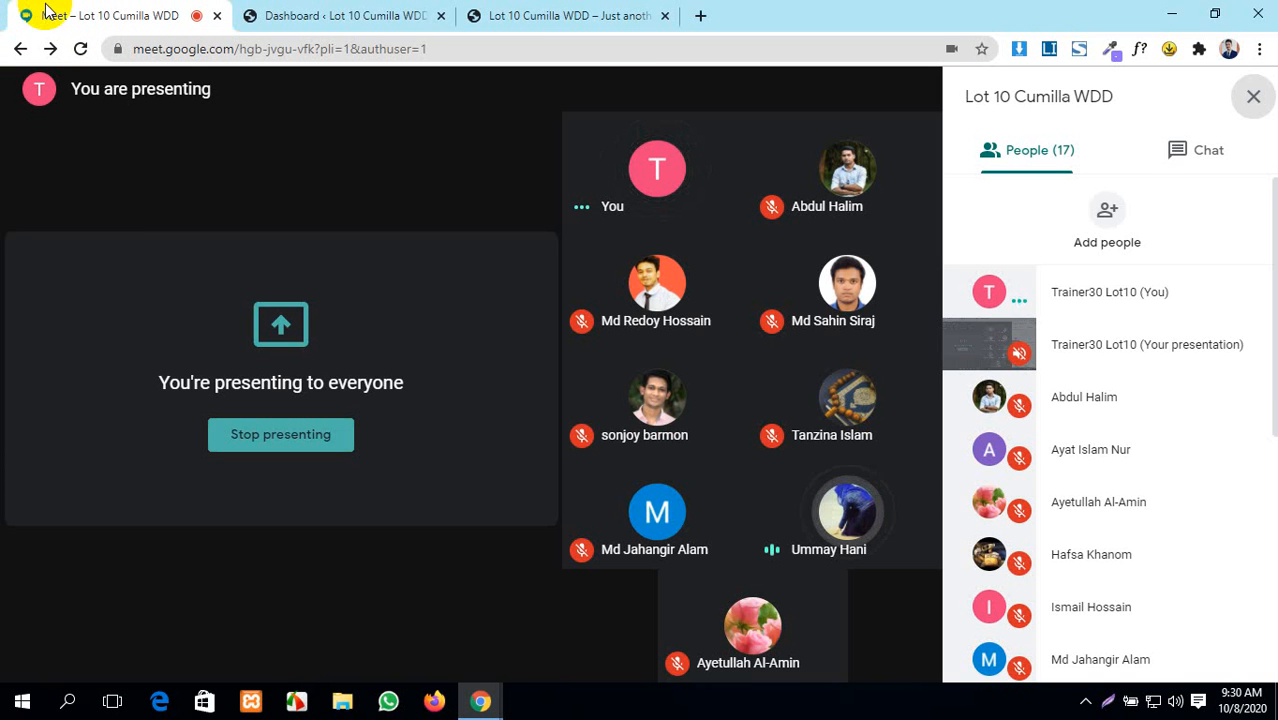
left_click(300, 14)
left_click(528, 14)
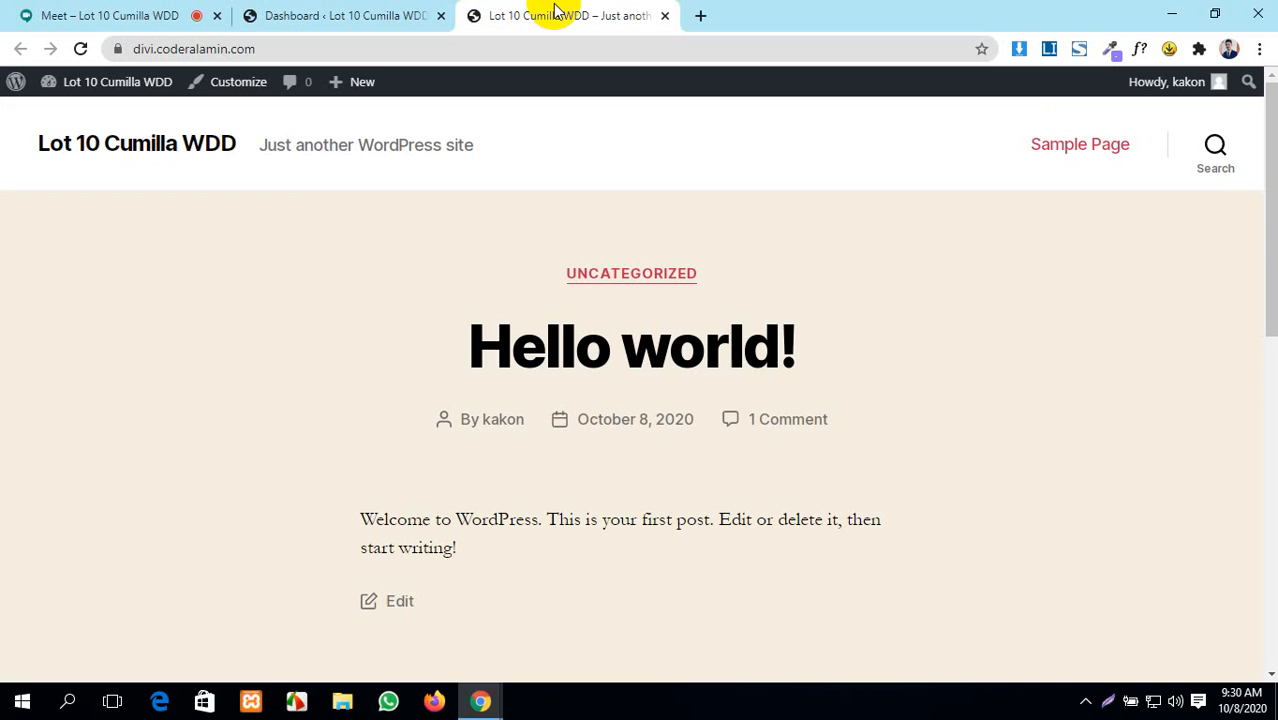
left_click(258, 10)
left_click(110, 12)
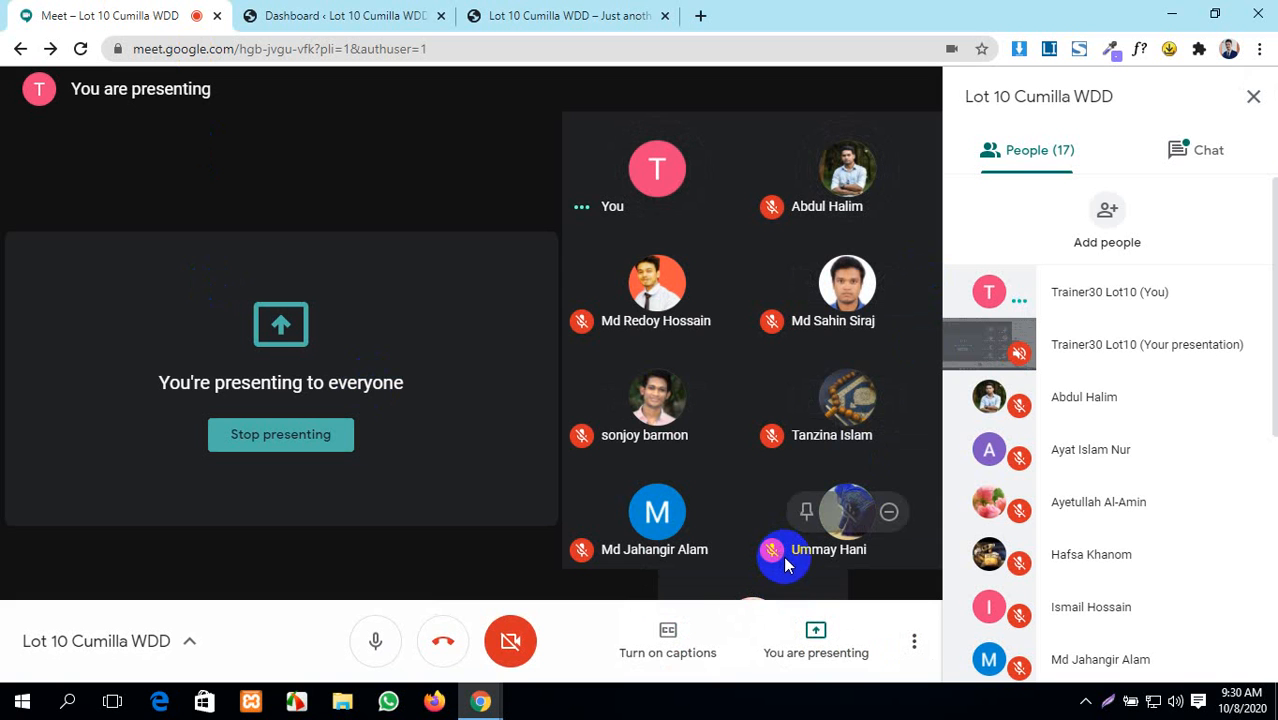
- Open the Meet chat and follow the shared drive.google.com link to Elementor Pro.zip
left_click(1199, 152)
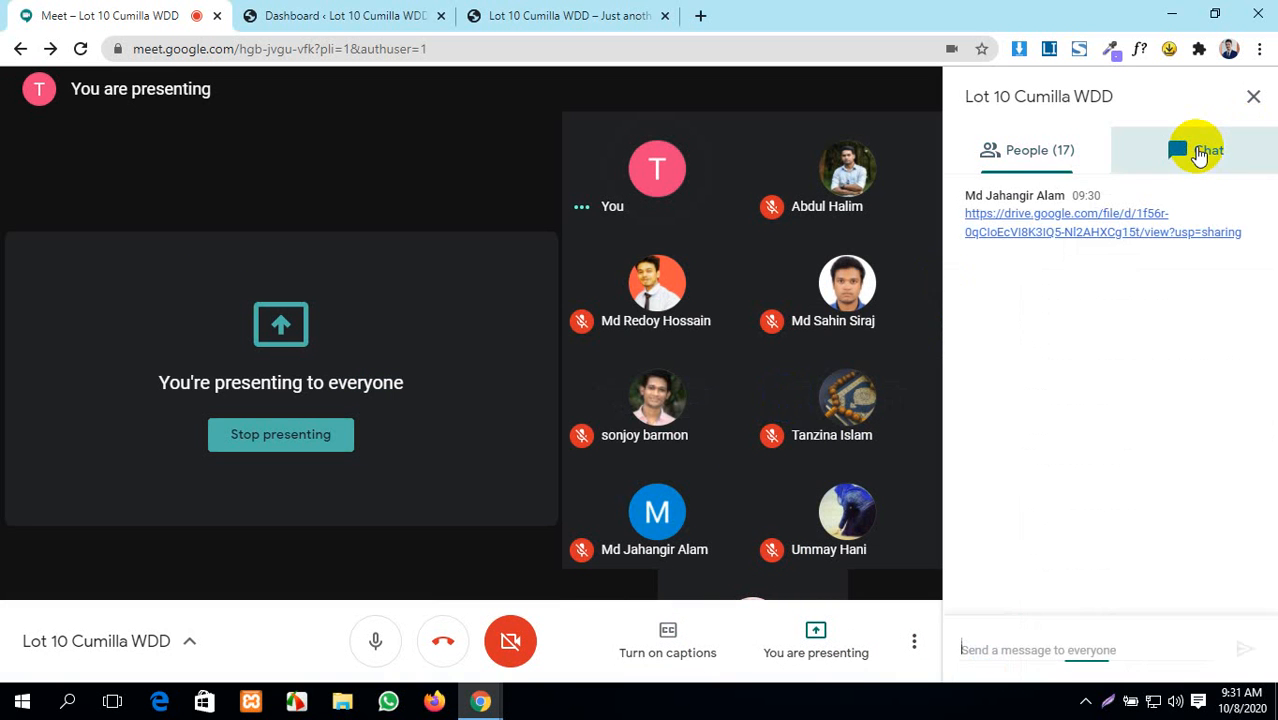
left_click(1056, 219)
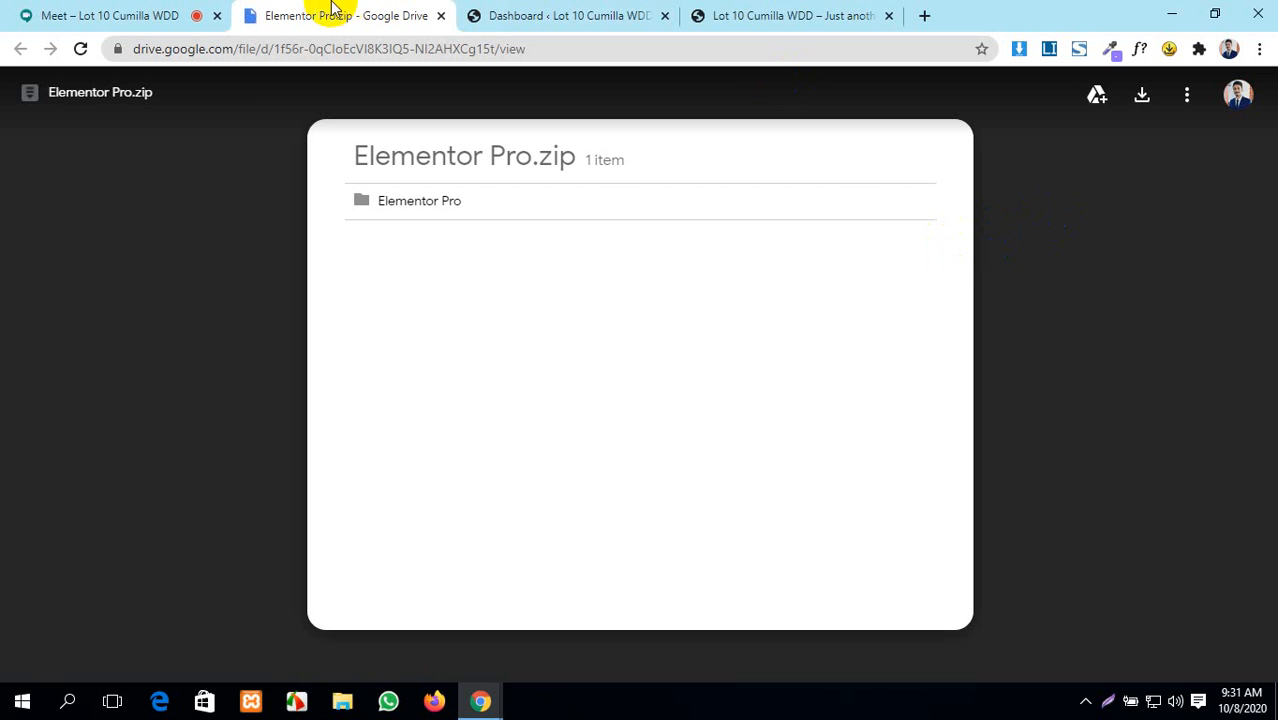
- Switch from the Elementor Pro.zip preview back to the Meet call with its chat
left_click(108, 14)
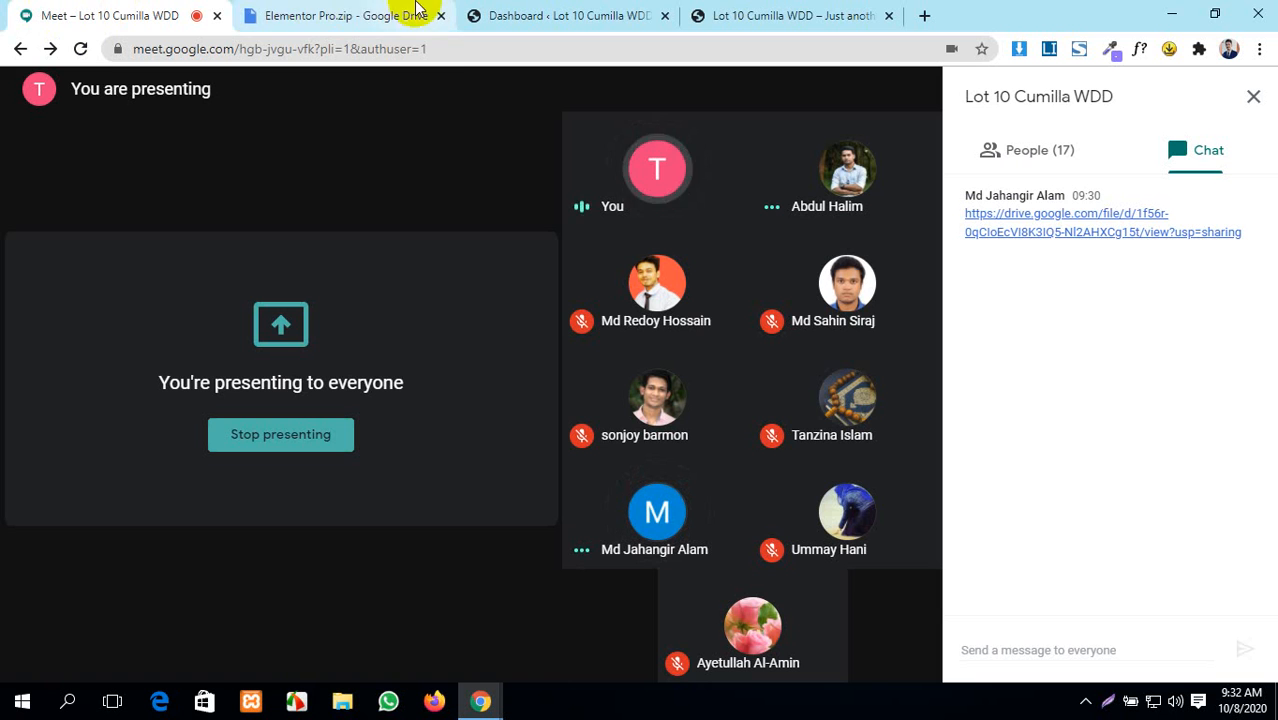
- Download Elementor Pro.zip from the Drive Elementor Pro folder and show the full downloads list
left_click(318, 16)
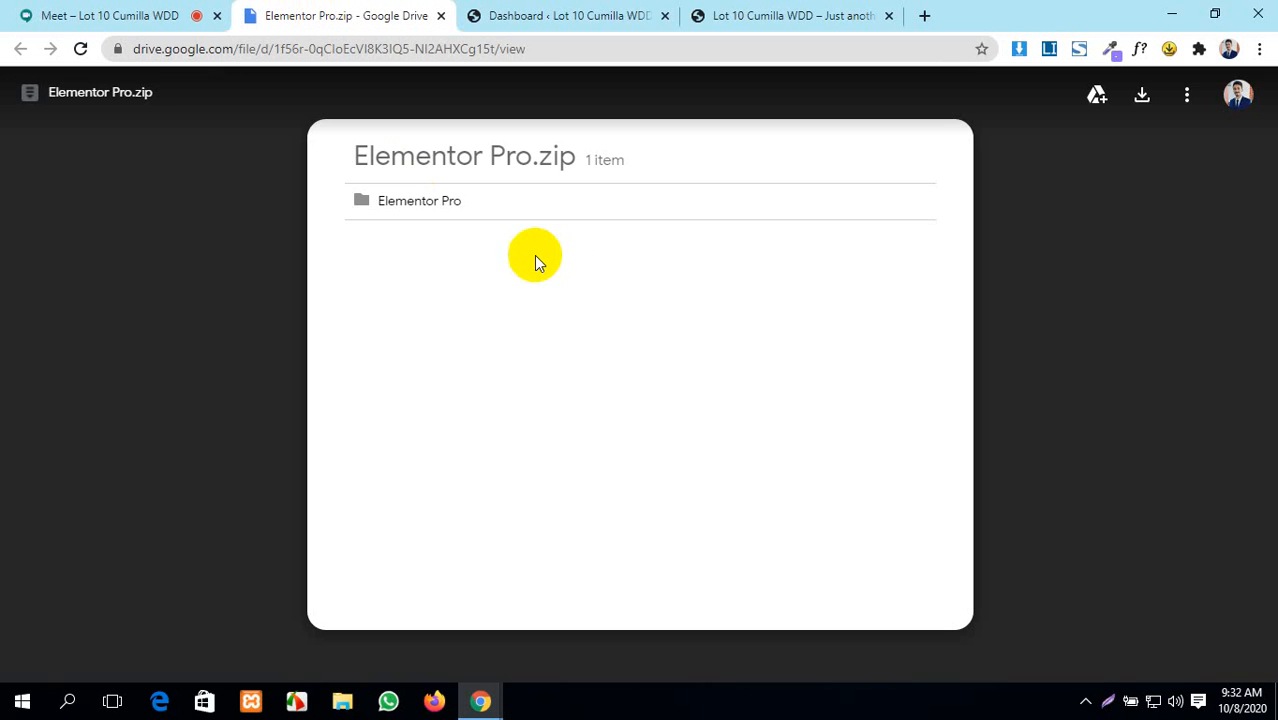
left_click(448, 200)
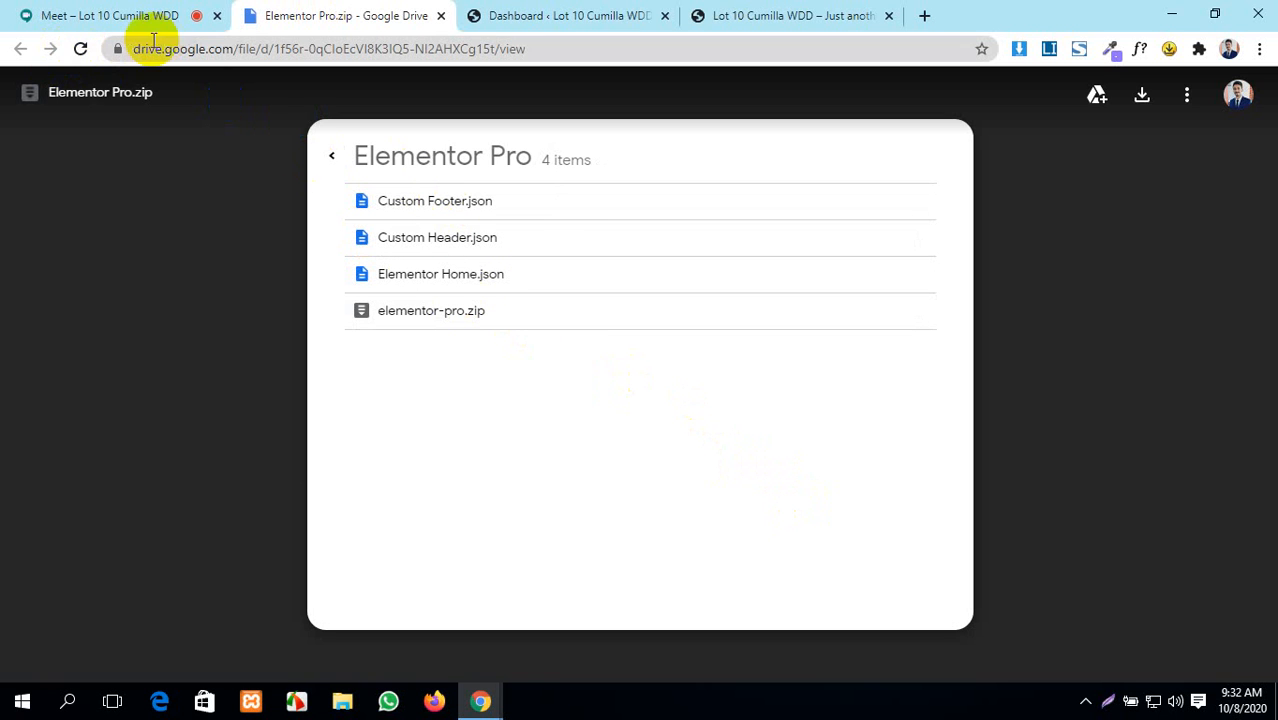
left_click(1139, 100)
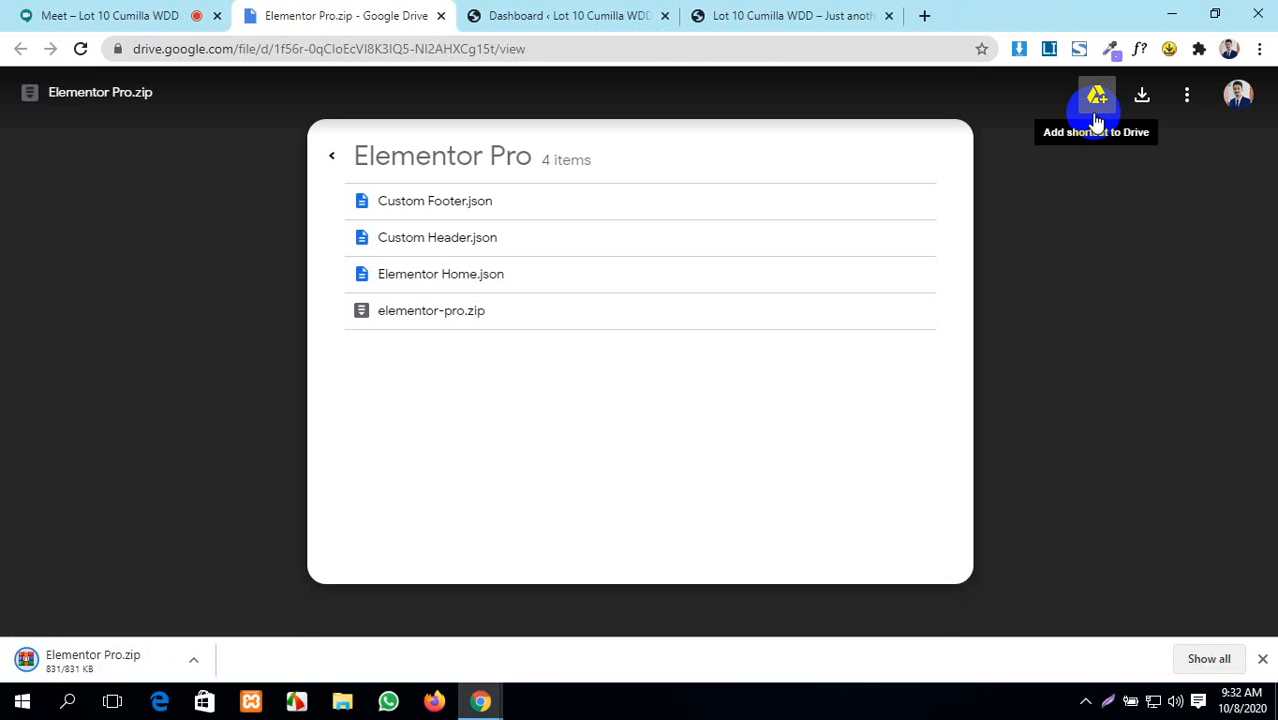
left_click(1209, 658)
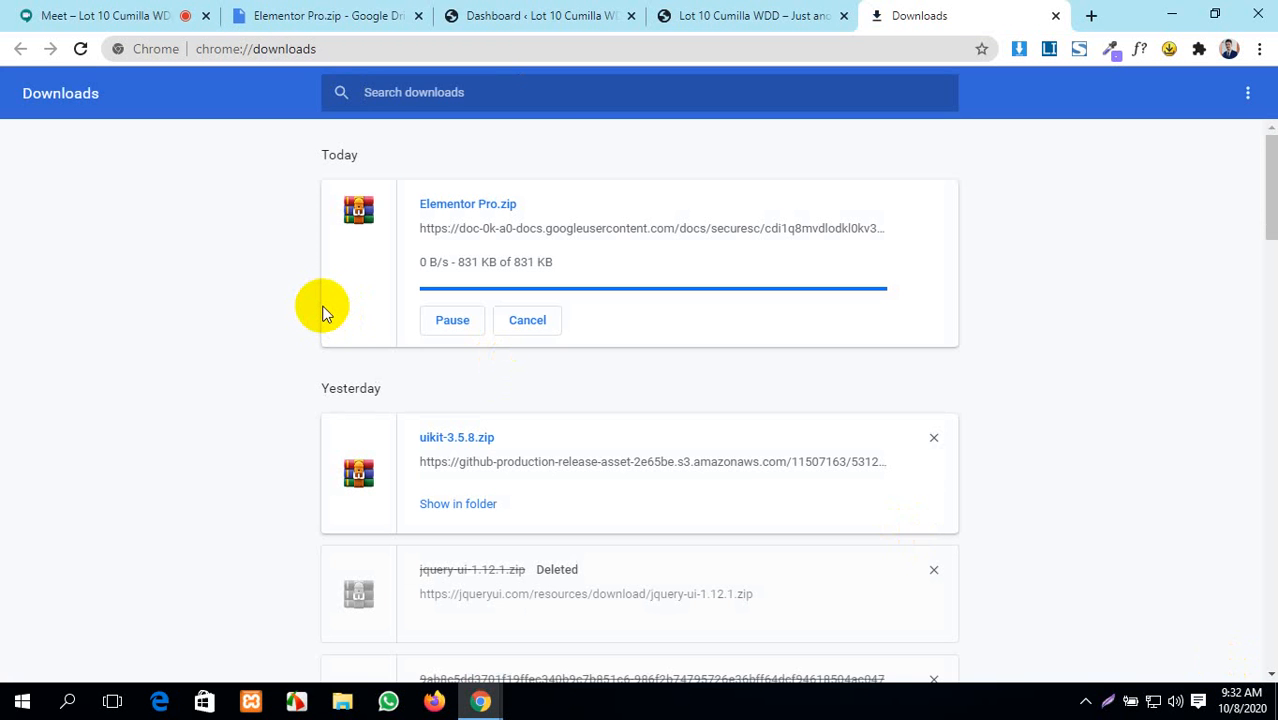
- Download Elementor Pro.zip again from the archive's top level in Google Drive
left_click(743, 12)
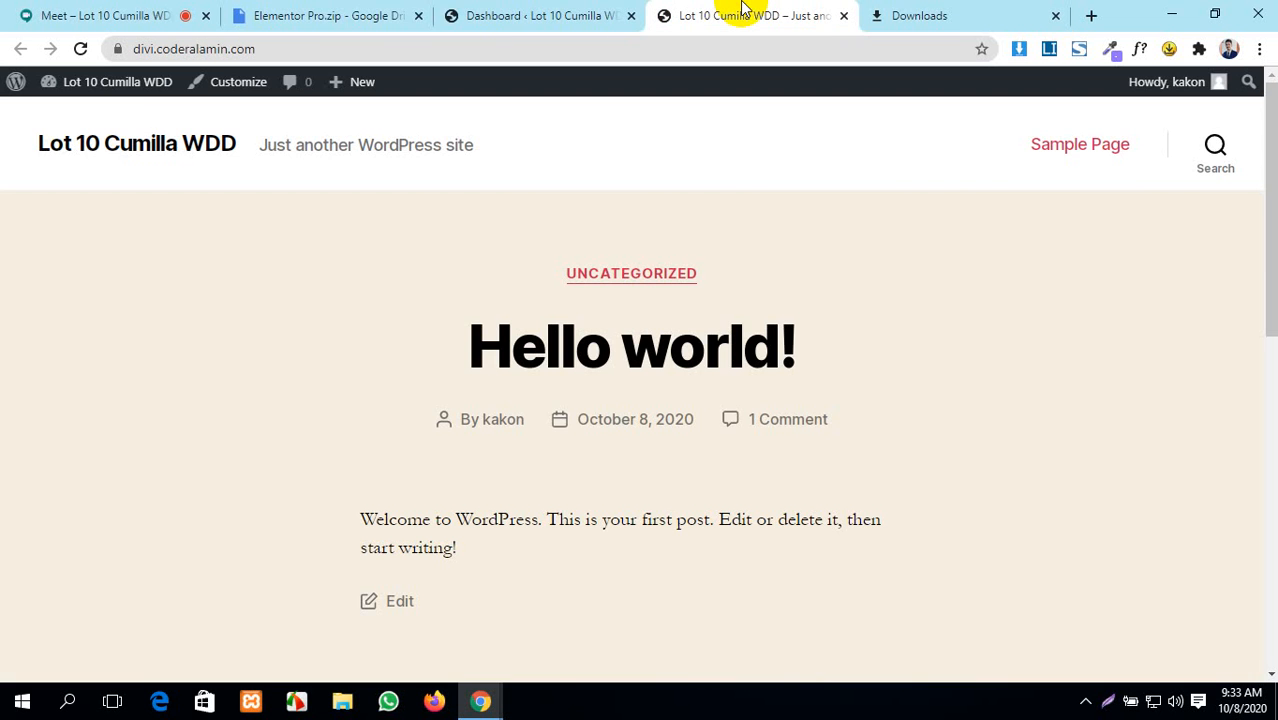
left_click(460, 14)
left_click(371, 14)
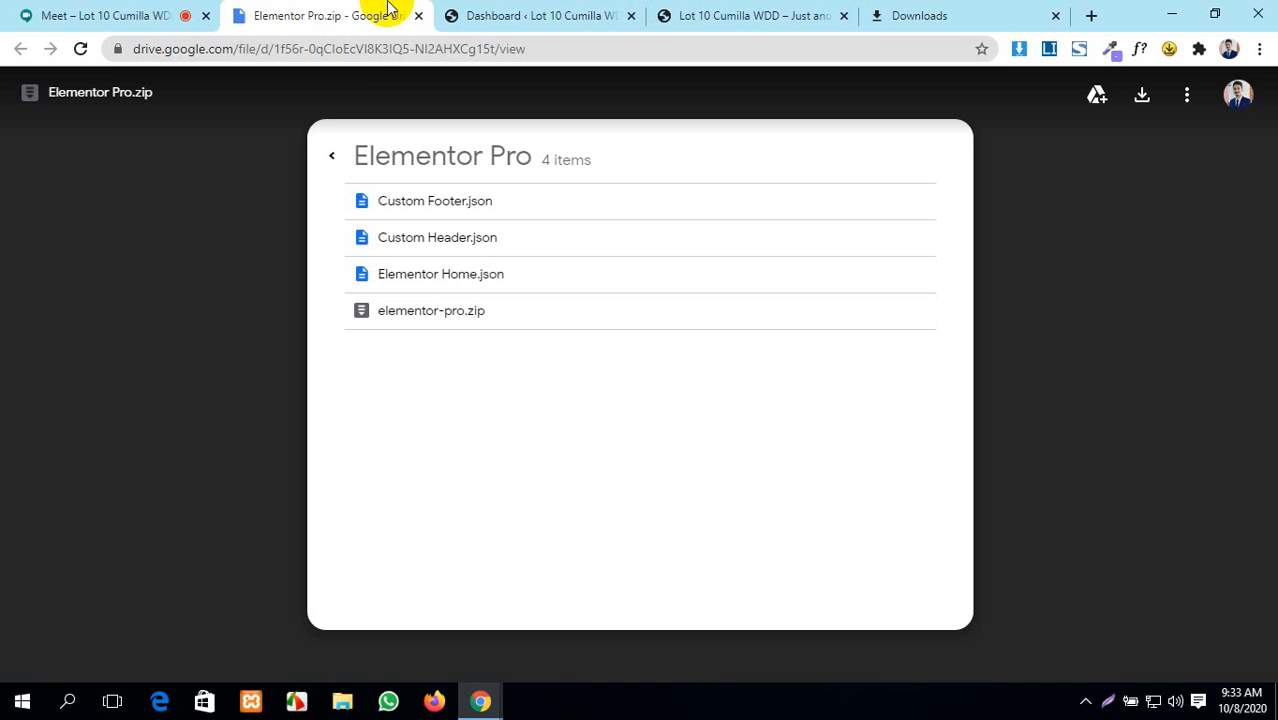
left_click(334, 157)
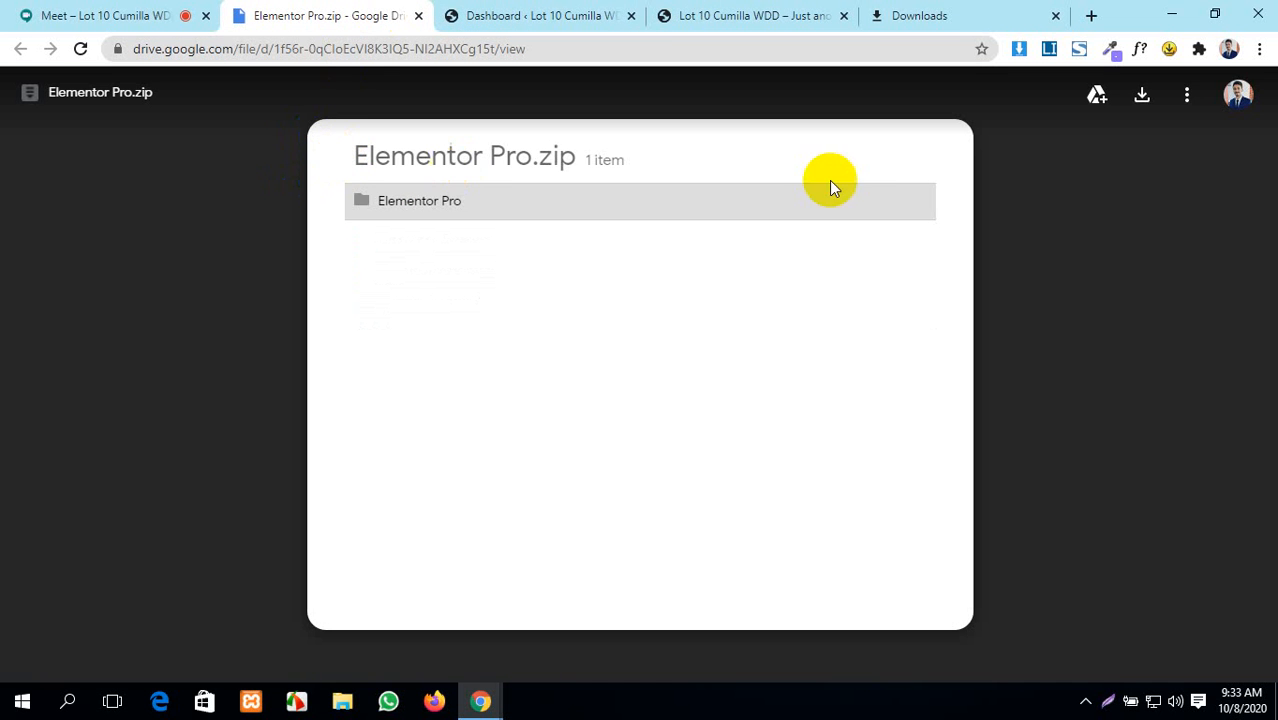
left_click(1130, 96)
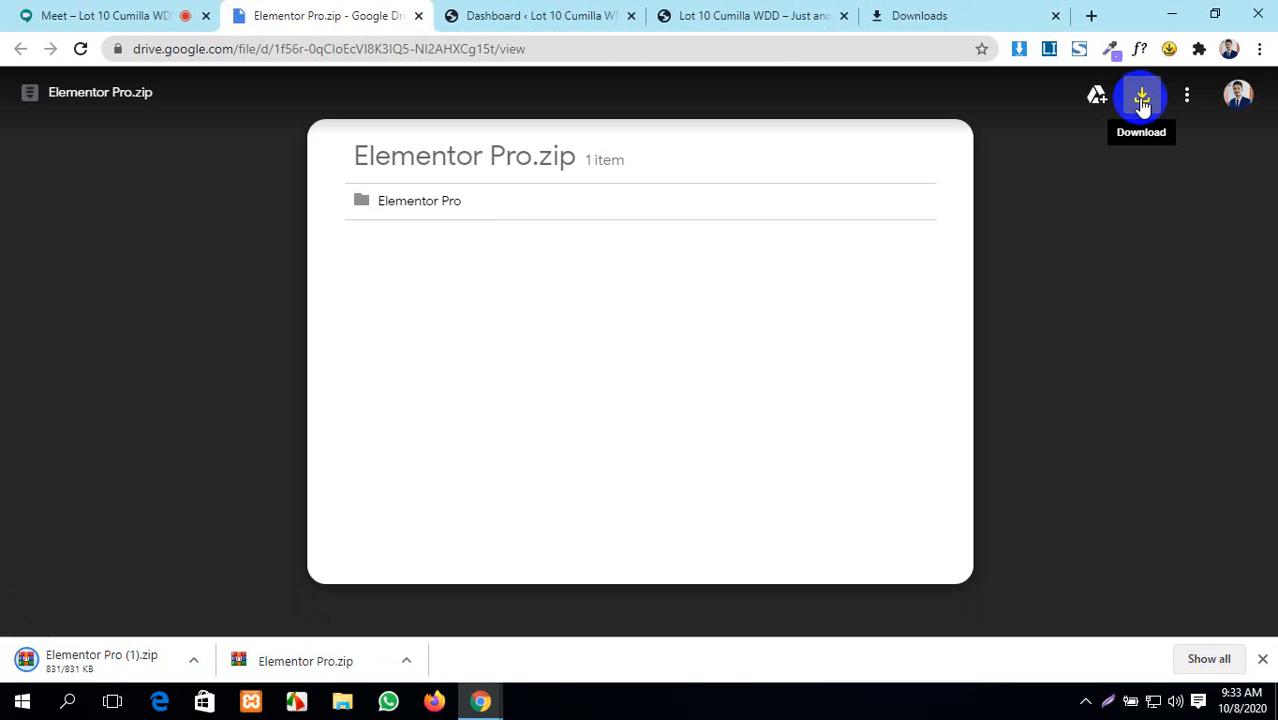
- Admit the waiting meeting participant, then show the downloaded zip in its Downloads folder
left_click(68, 16)
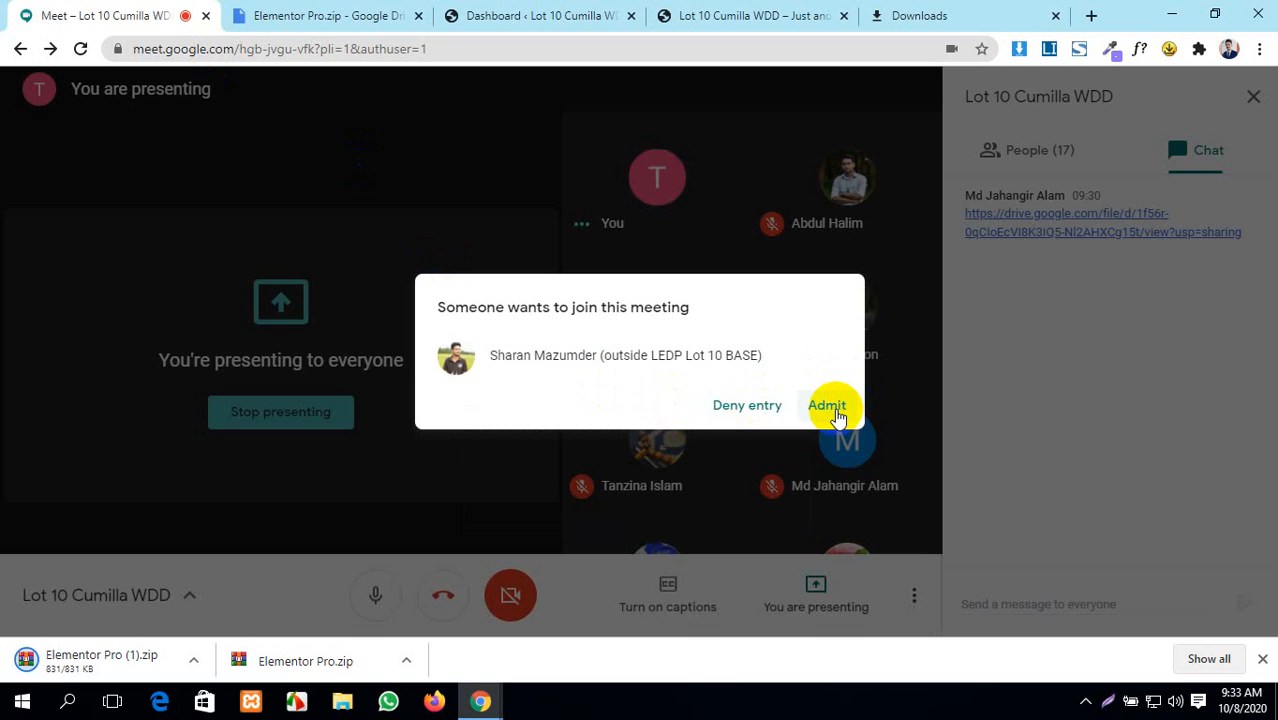
left_click(827, 405)
left_click(905, 15)
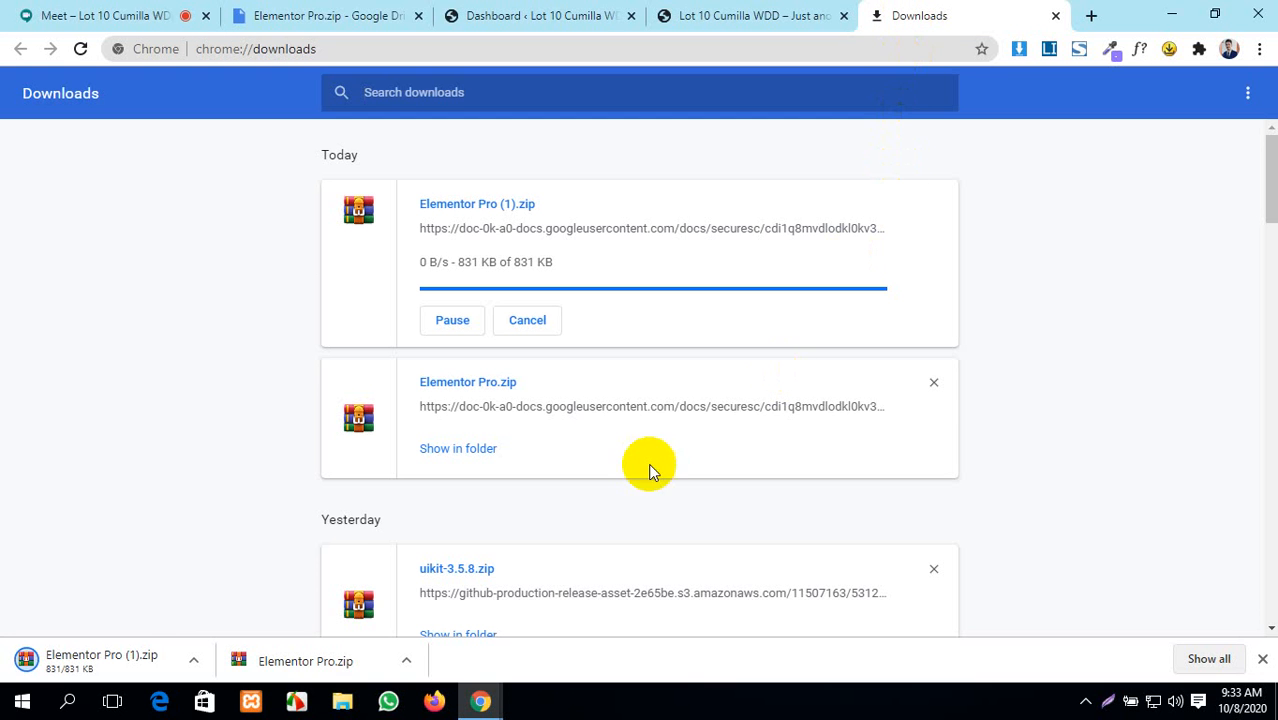
left_click(460, 450)
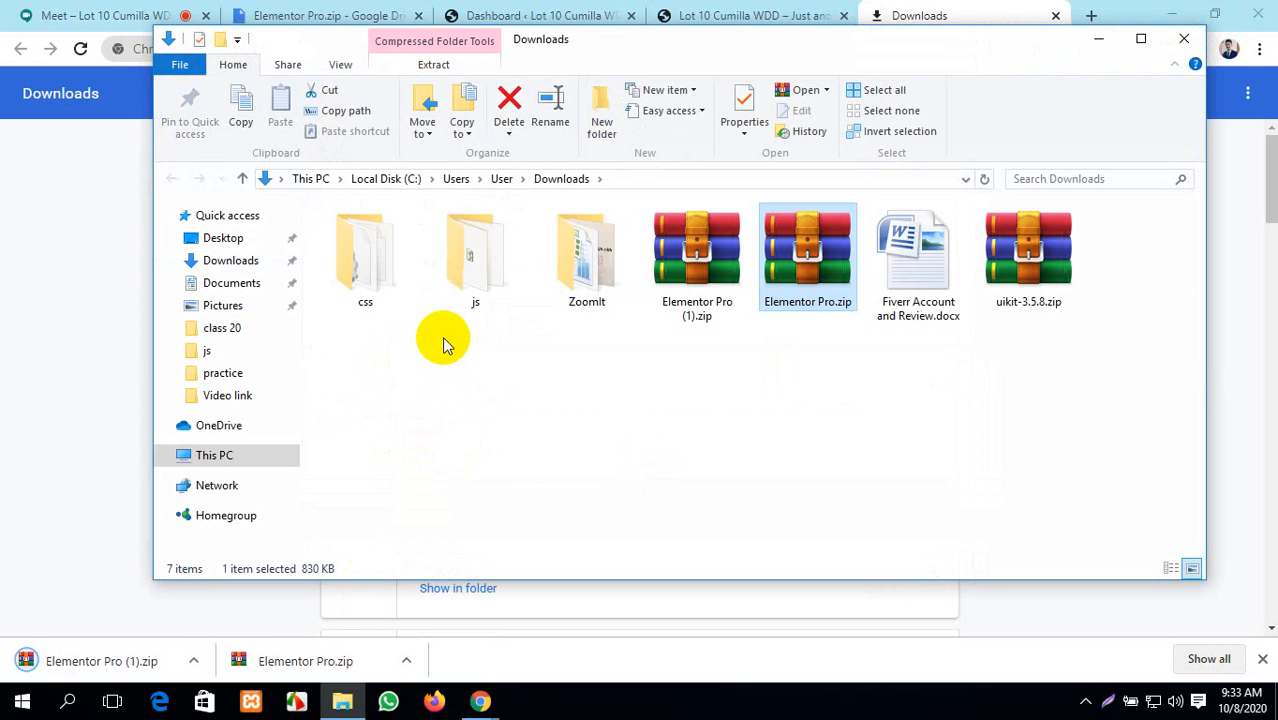
- Extract Elementor Pro (1).zip here and select elementor-pro.zip inside the new Elementor Pro folder
left_click(680, 248)
right_click(680, 248)
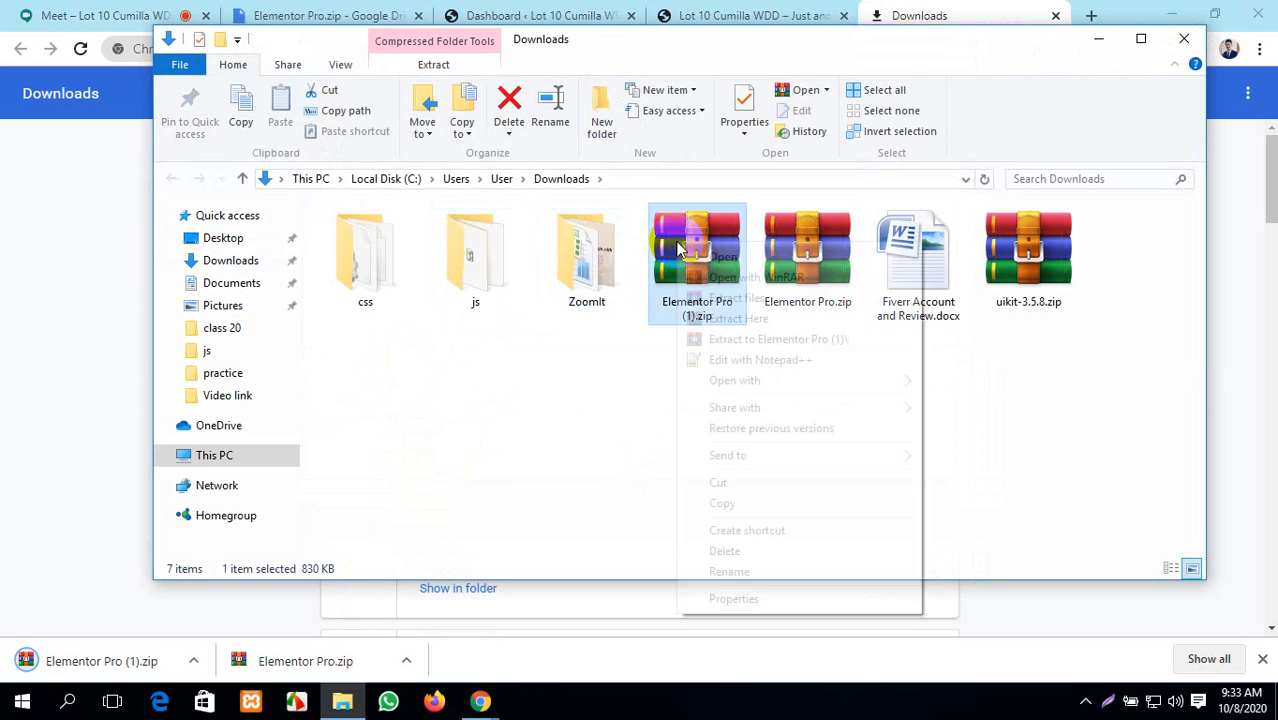
left_click(757, 314)
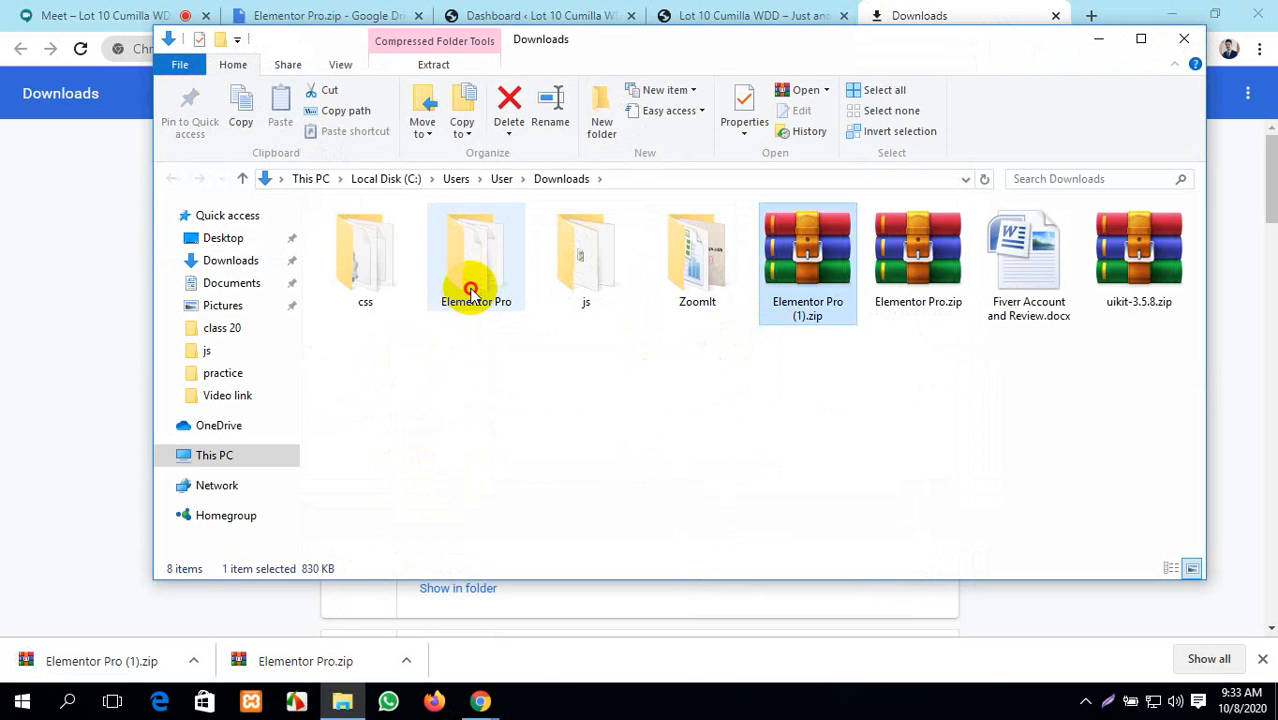
double_click(471, 290)
left_click(426, 295)
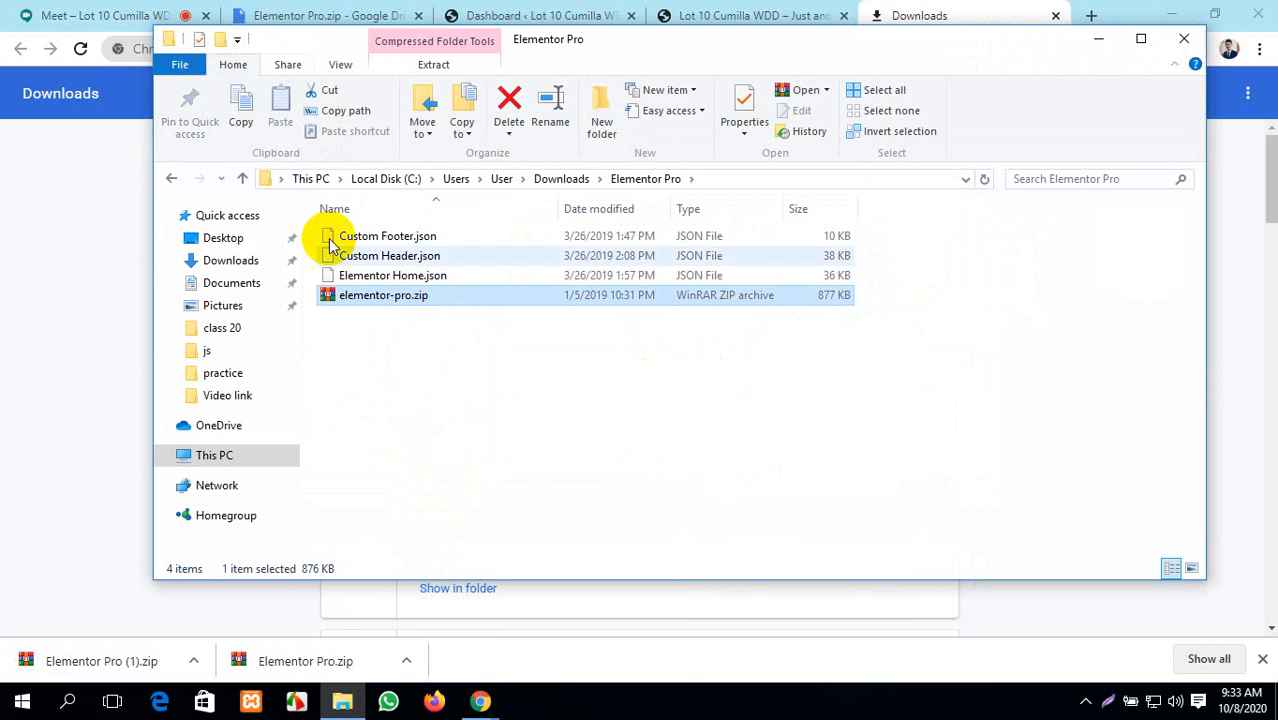
- Admit the waiting participant, close the downloads page and Explorer window, and refresh the desktop
left_click(26, 12)
left_click(825, 406)
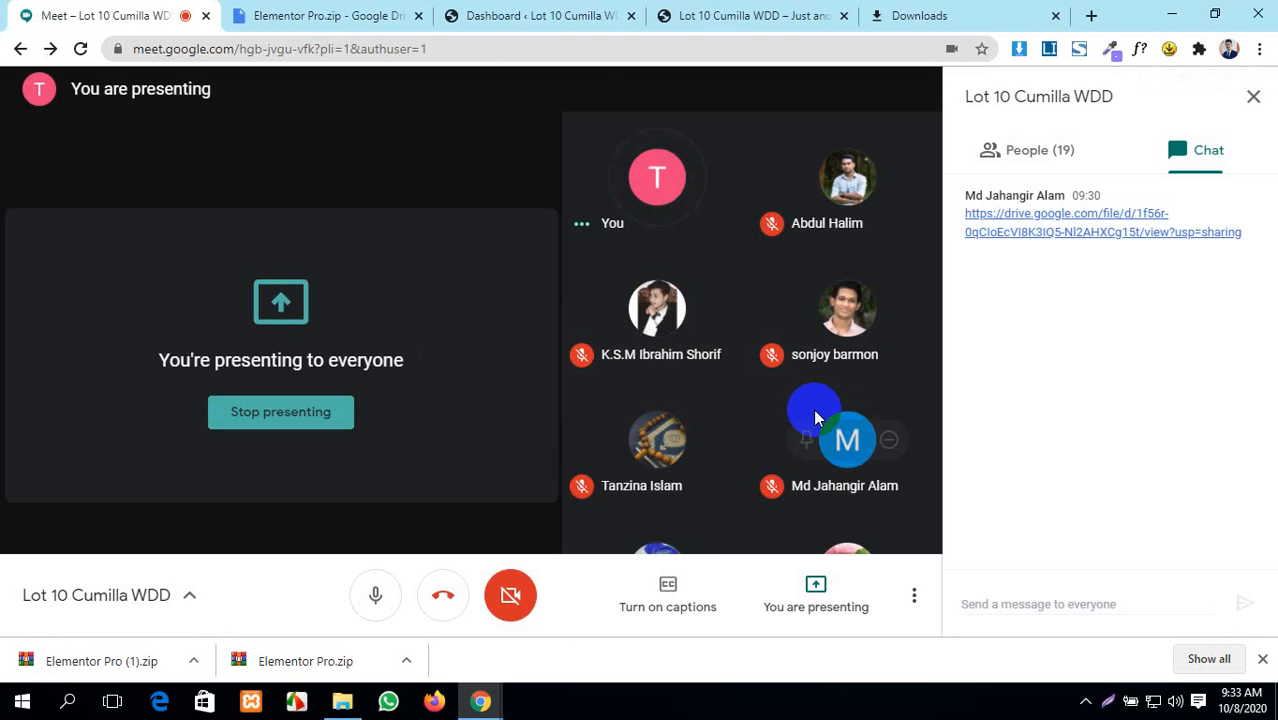
left_click(963, 10)
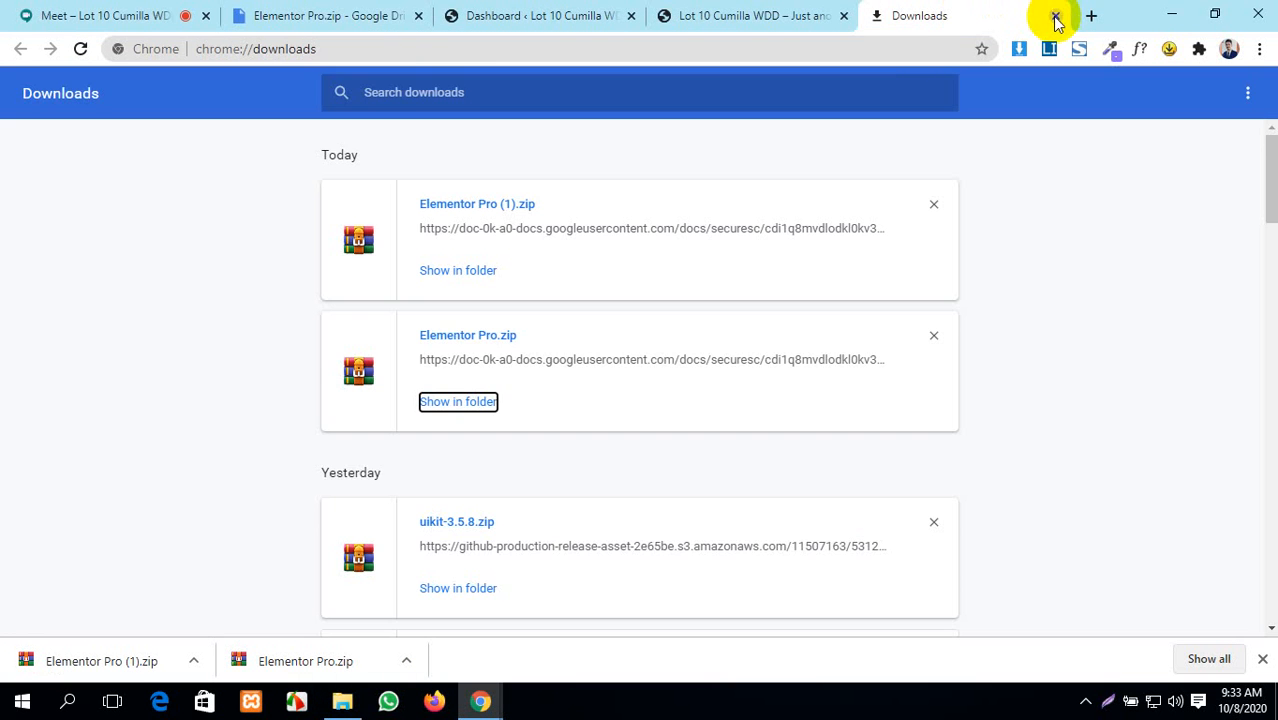
left_click(1055, 16)
left_click(1166, 12)
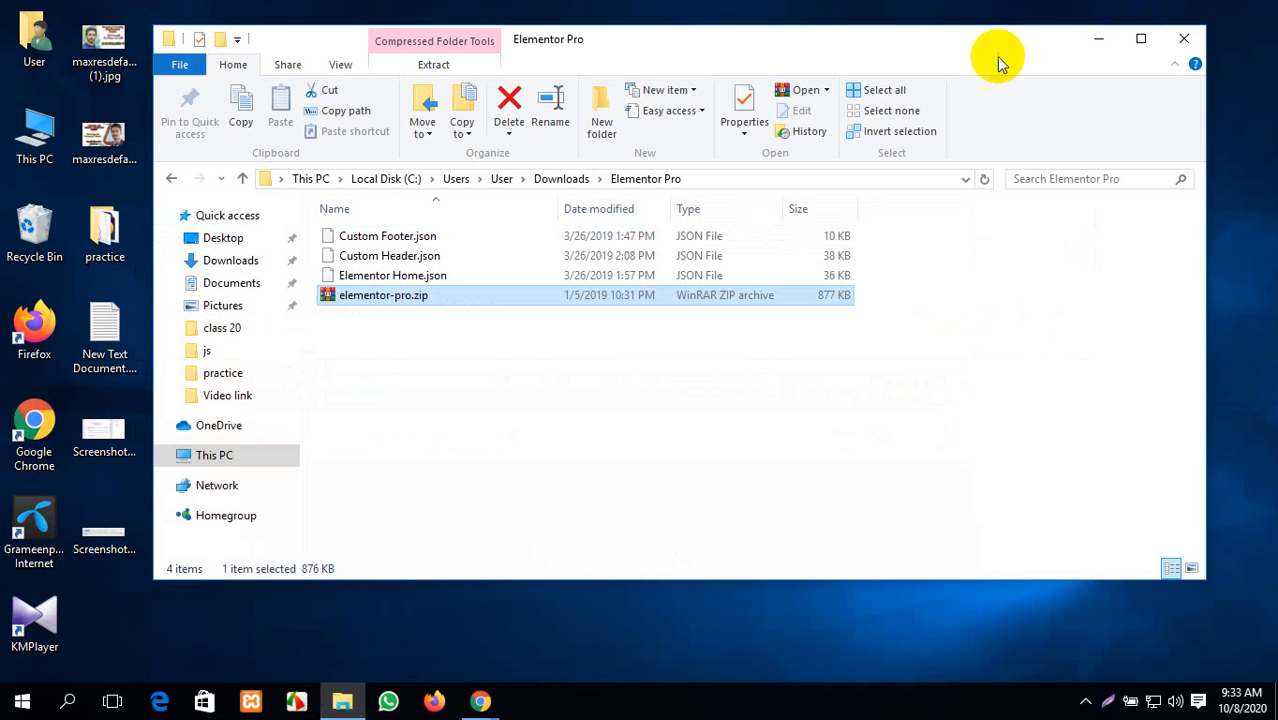
left_click(1183, 38)
right_click(879, 92)
left_click(935, 140)
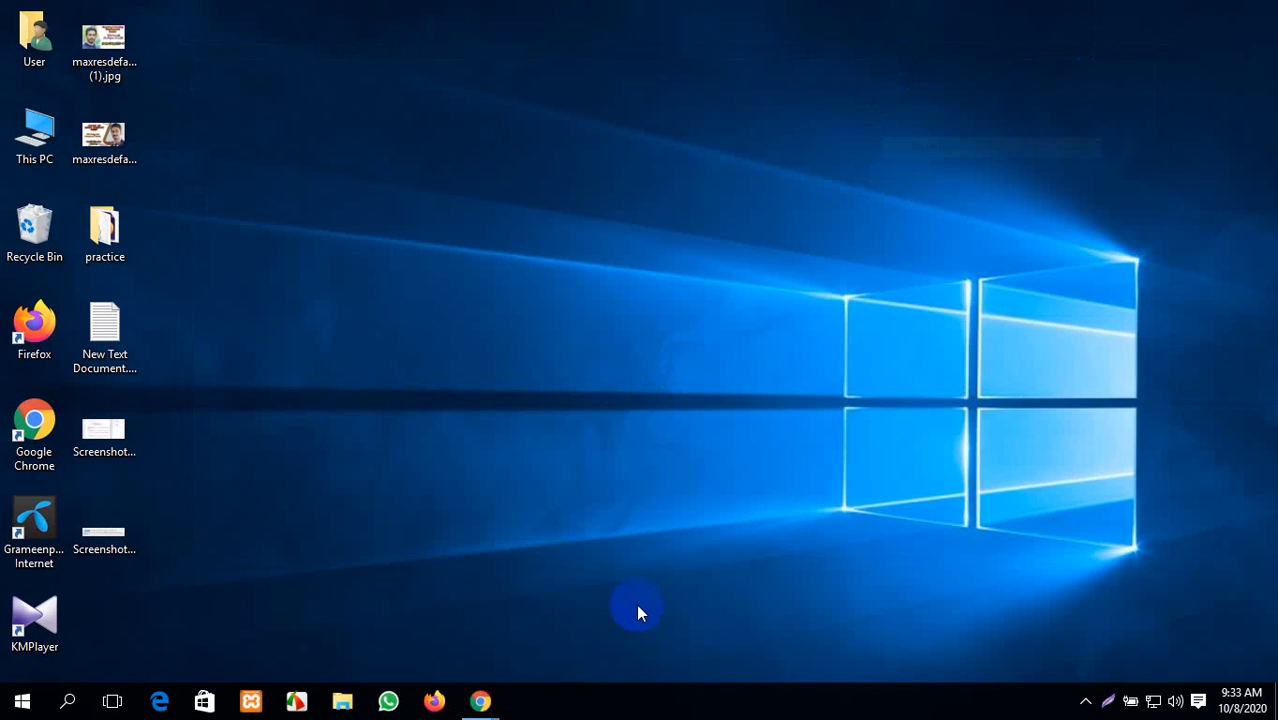
- Restore Chrome, close the Google Drive tab, and look over the reset site's front page
mouse_move(478, 700)
left_click(428, 662)
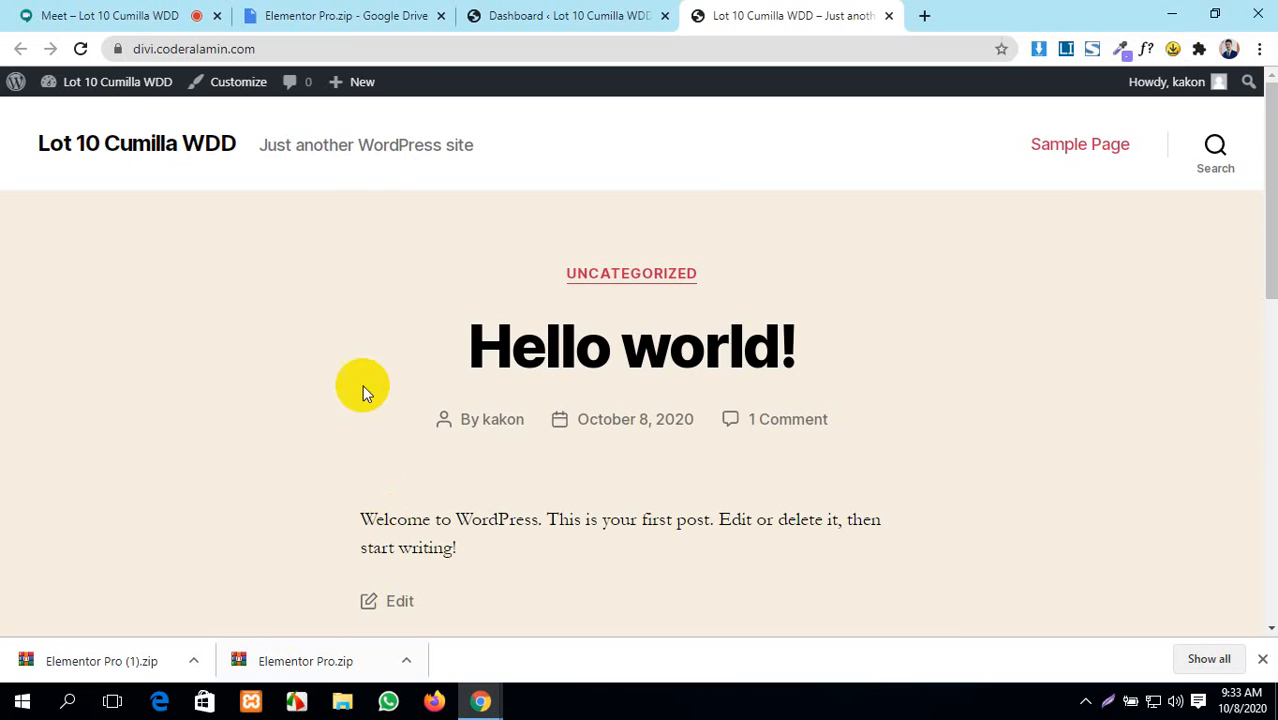
left_click(528, 15)
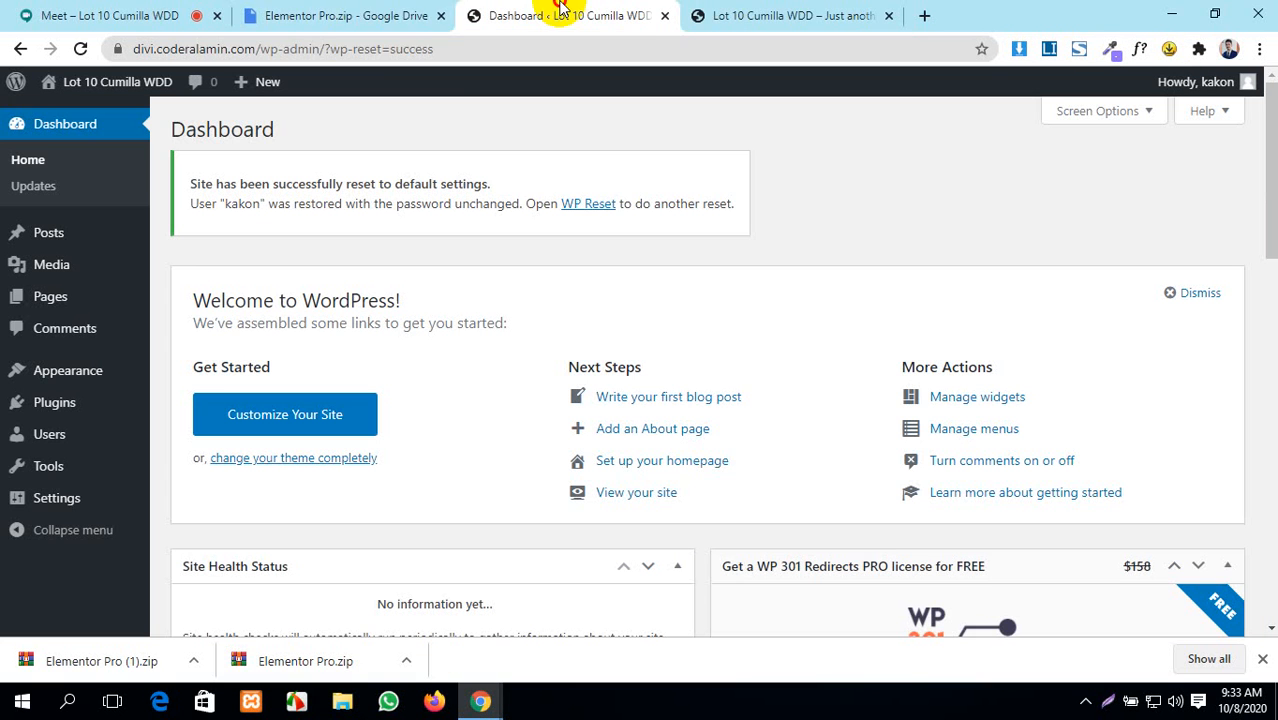
left_click(441, 15)
left_click(608, 12)
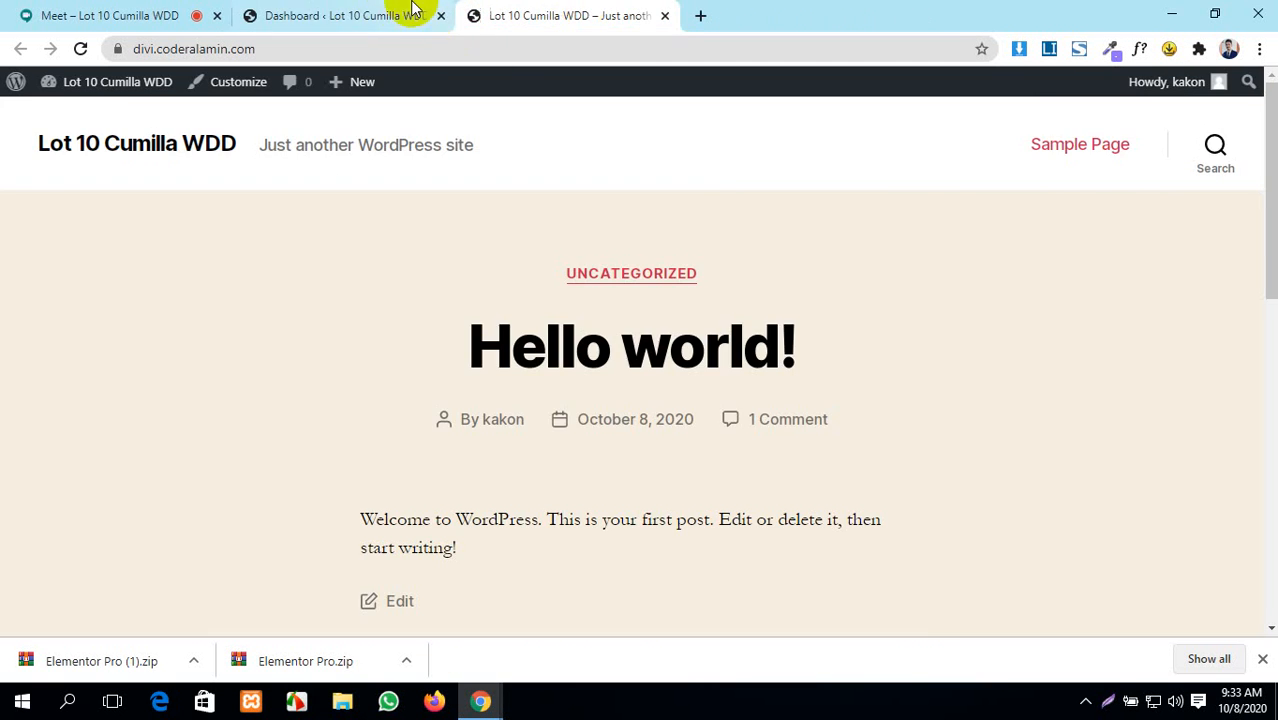
left_click(415, 10)
left_click(600, 15)
scroll(526, 434, "down", 10)
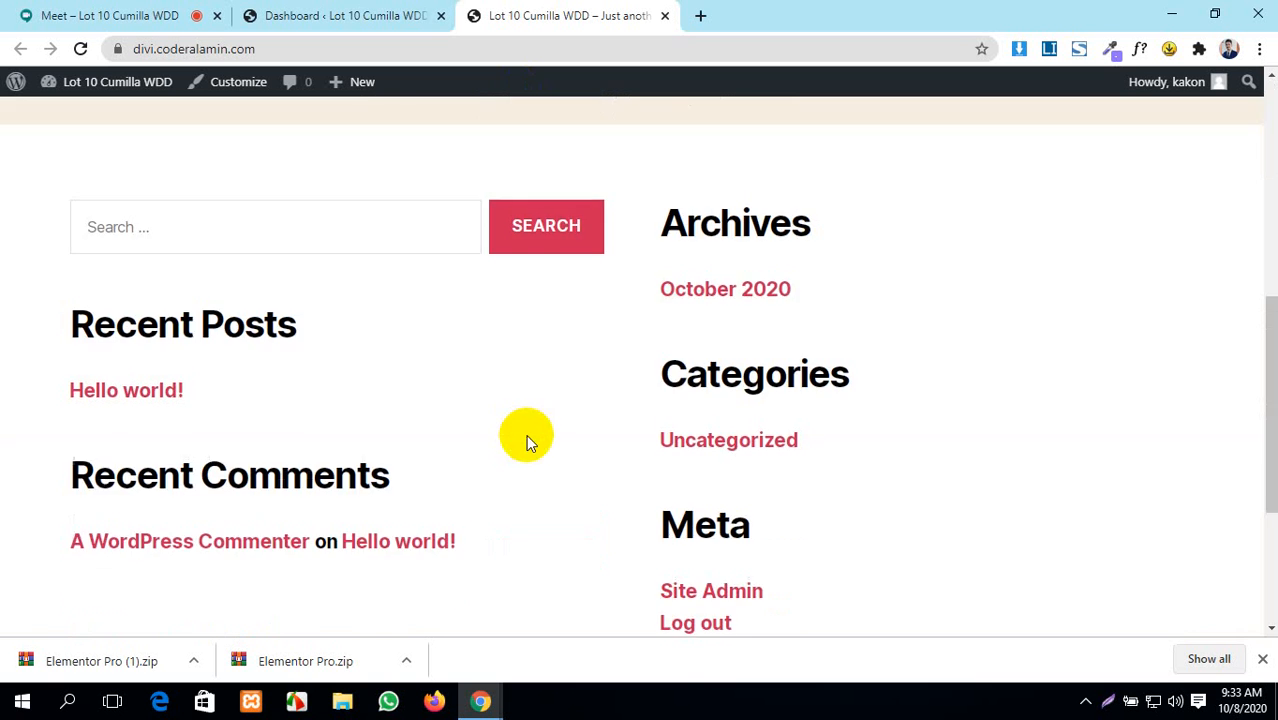
scroll(526, 434, "up", 2)
scroll(528, 442, "down", 5)
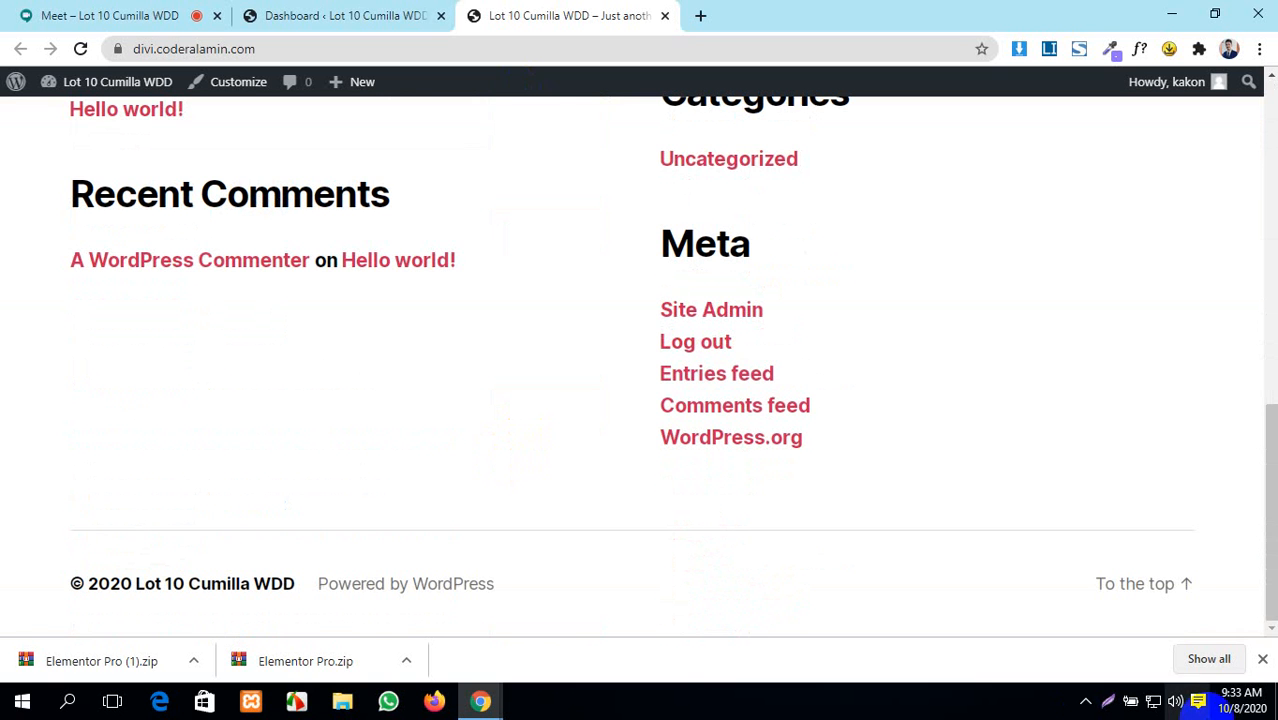
- Dismiss the finished-downloads bar and return to the Google Meet call
left_click(1262, 659)
left_click(338, 15)
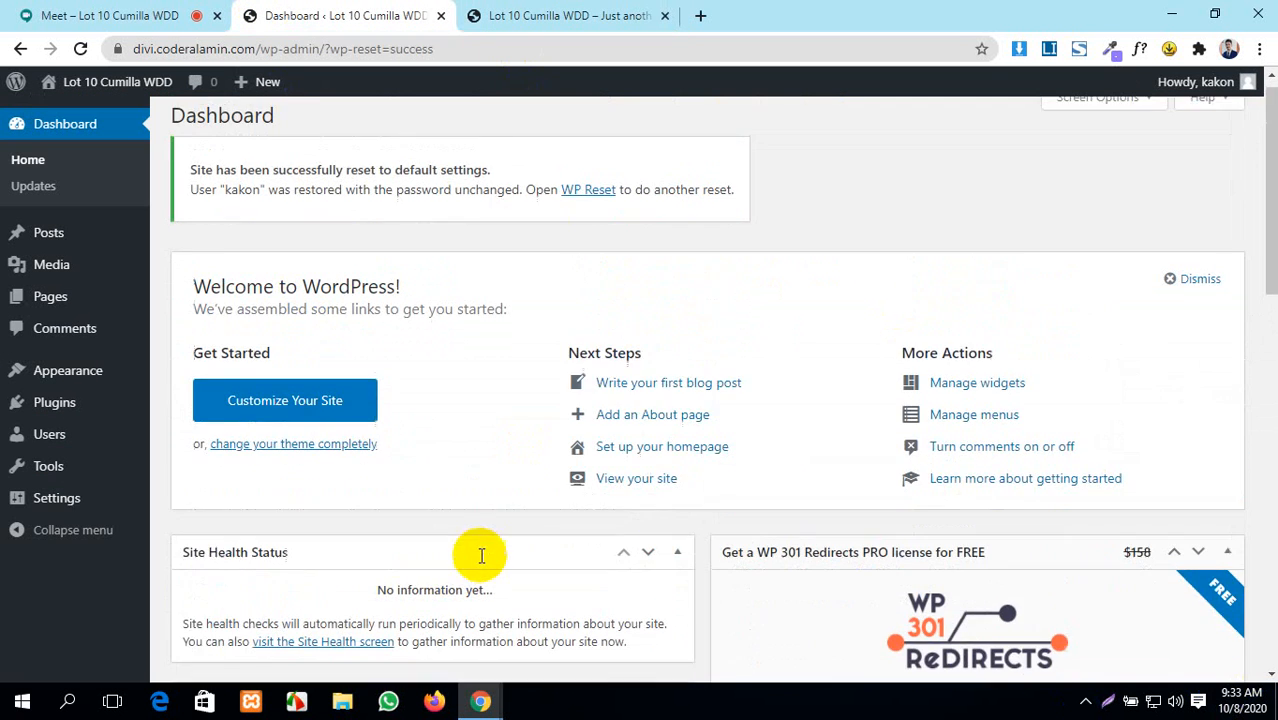
left_click(120, 14)
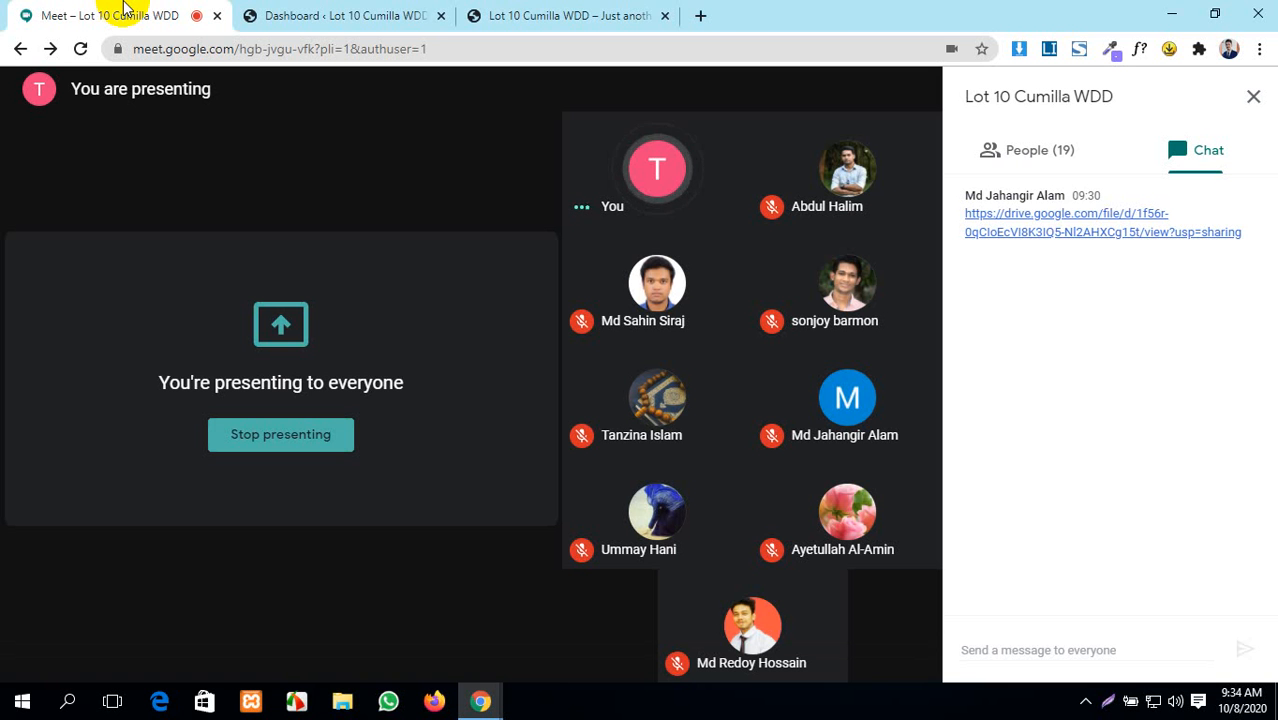
- Close the Meet chat panel and admit the participant asking to join
left_click(1251, 96)
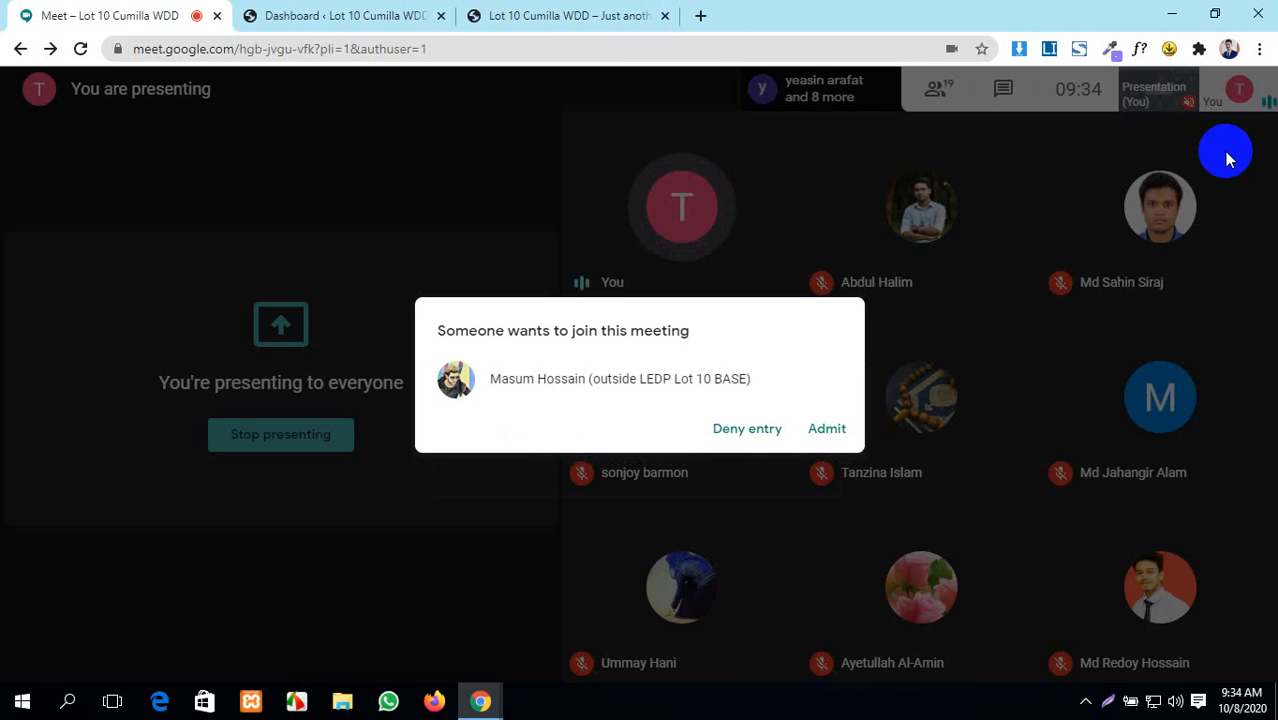
left_click(838, 430)
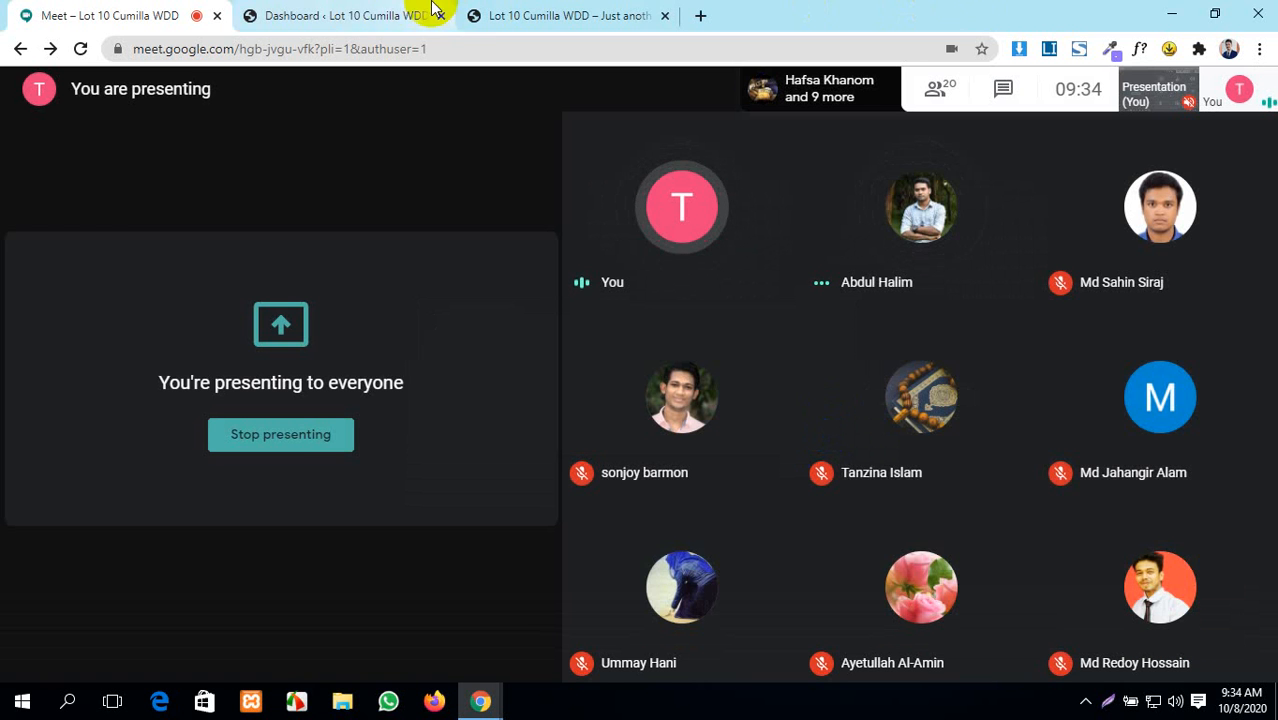
- Go to Appearance > Themes in the dashboard and open the Add New themes page
left_click(355, 8)
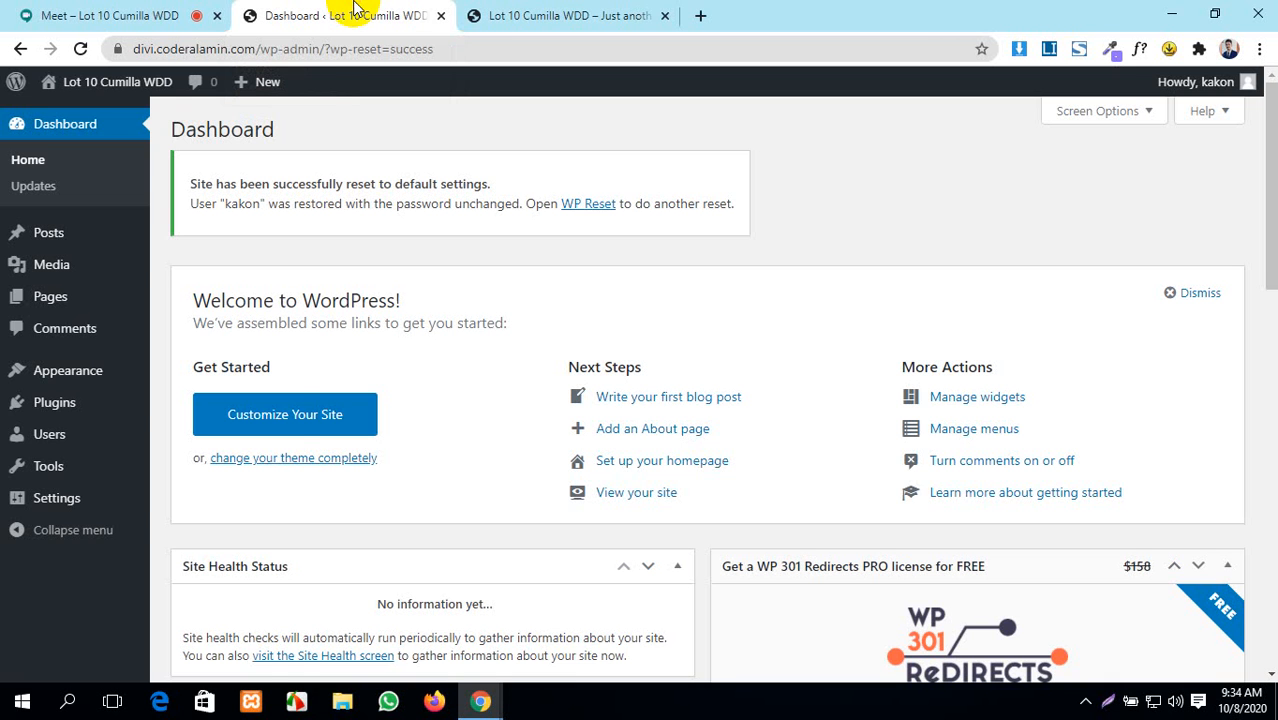
mouse_move(28, 375)
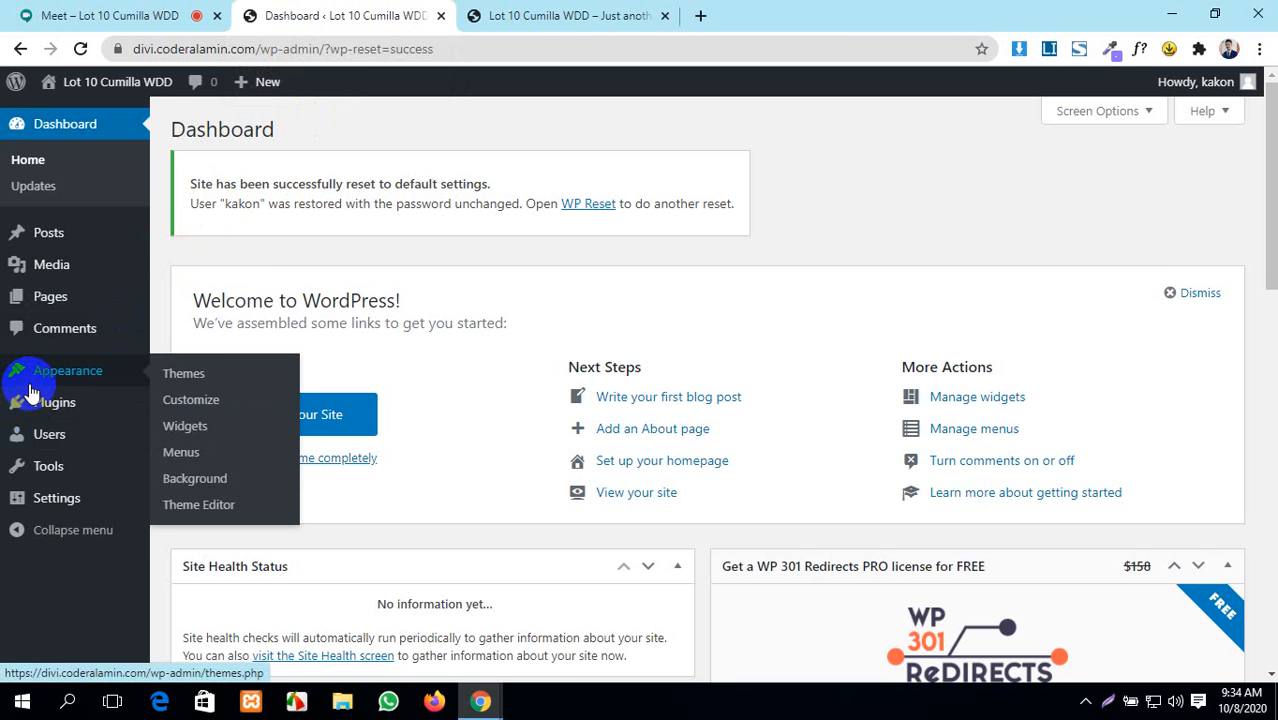
left_click(209, 387)
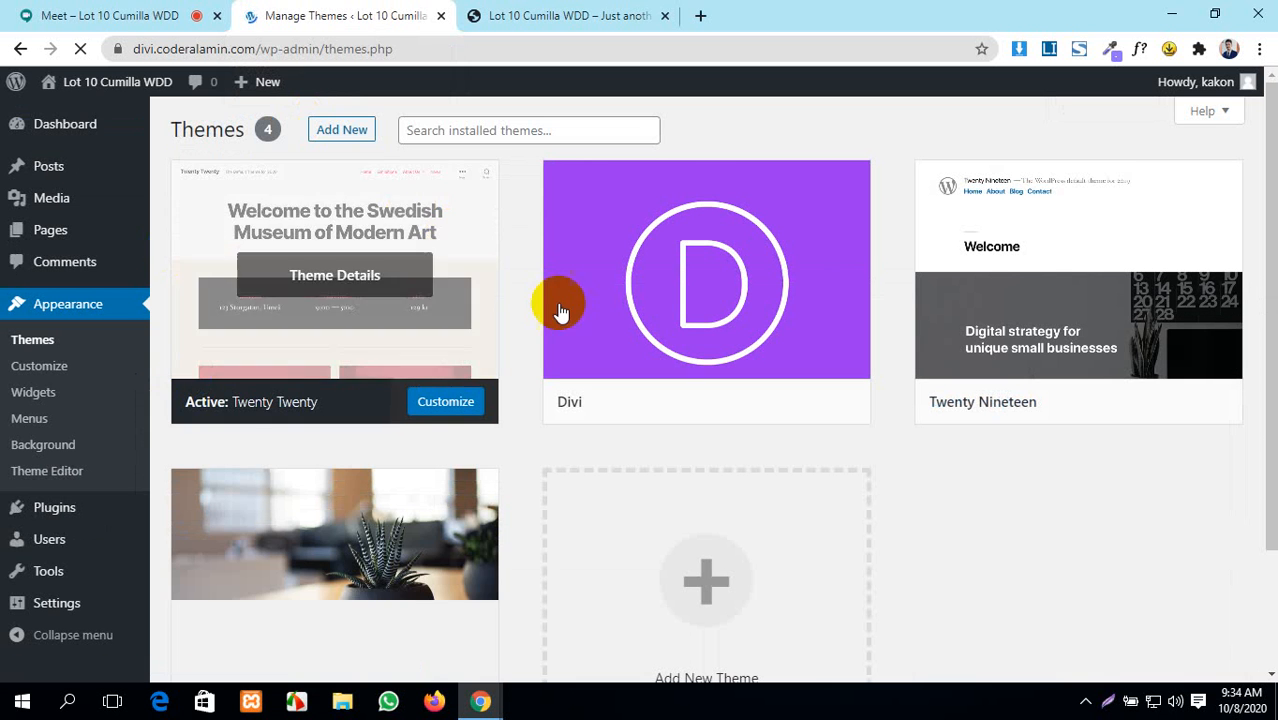
mouse_move(787, 425)
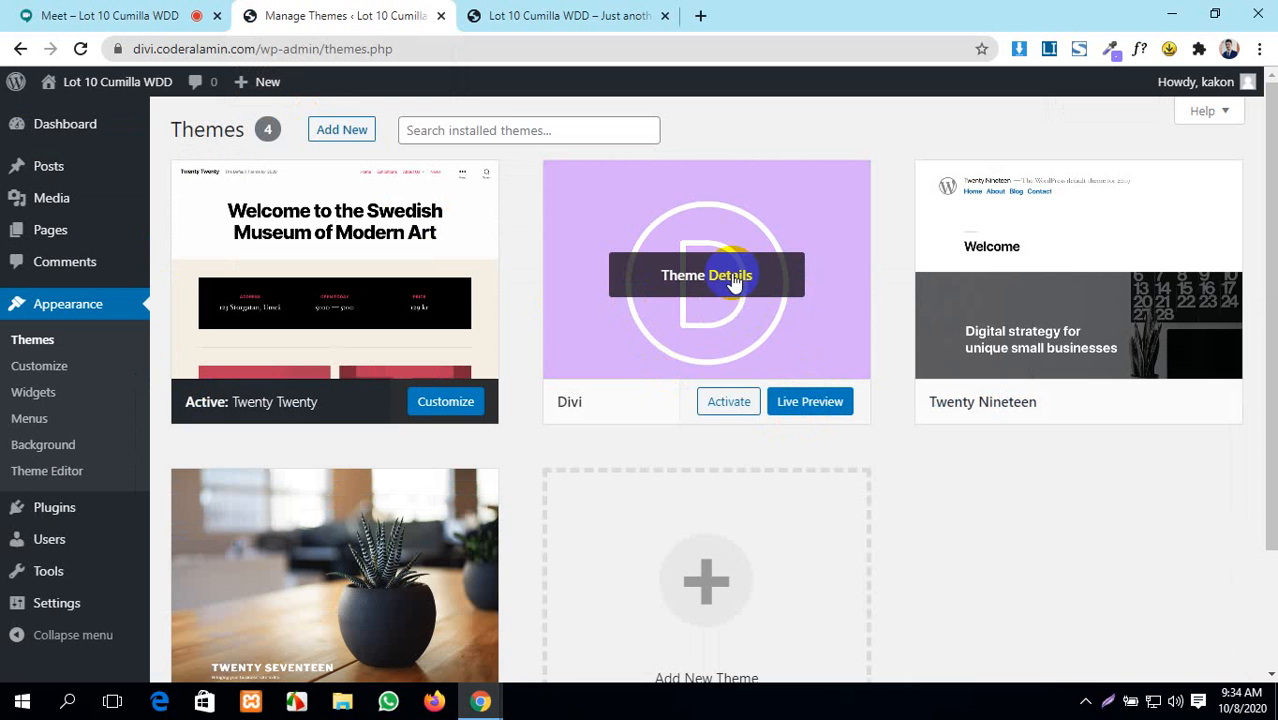
left_click(345, 138)
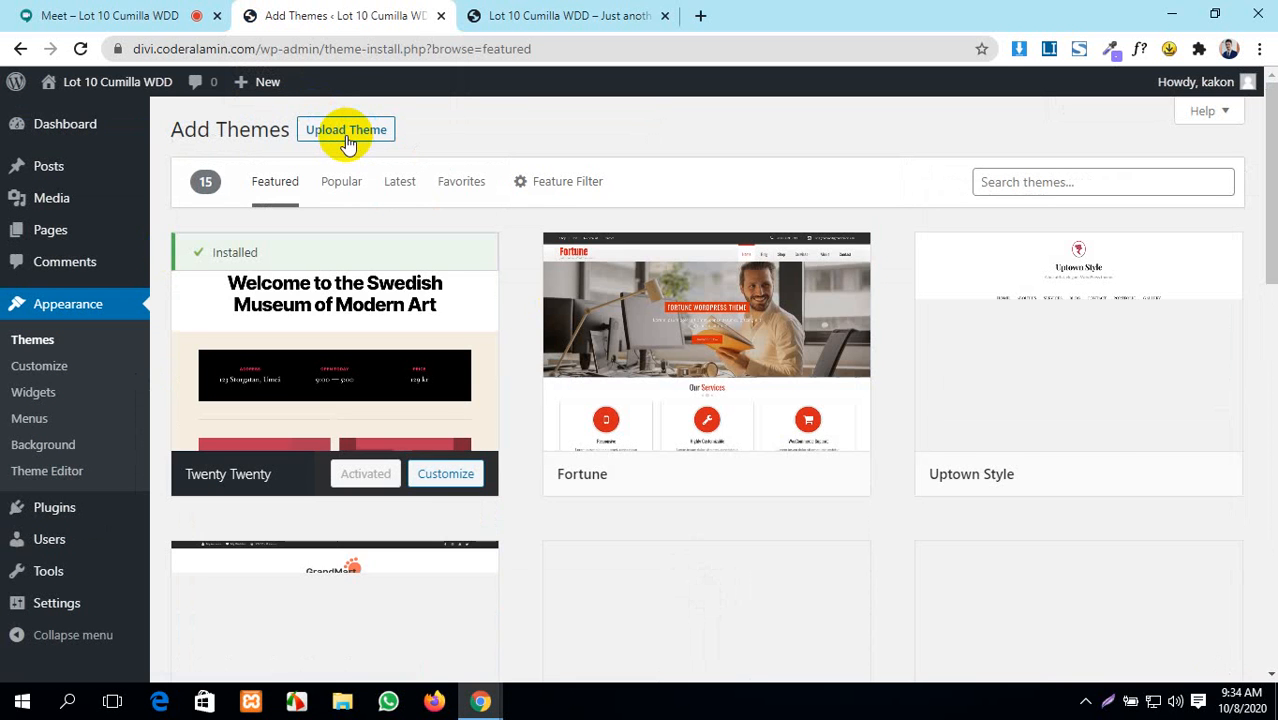
- Search themes for 'hello', then install and activate Hello Elementor
left_click(1053, 181)
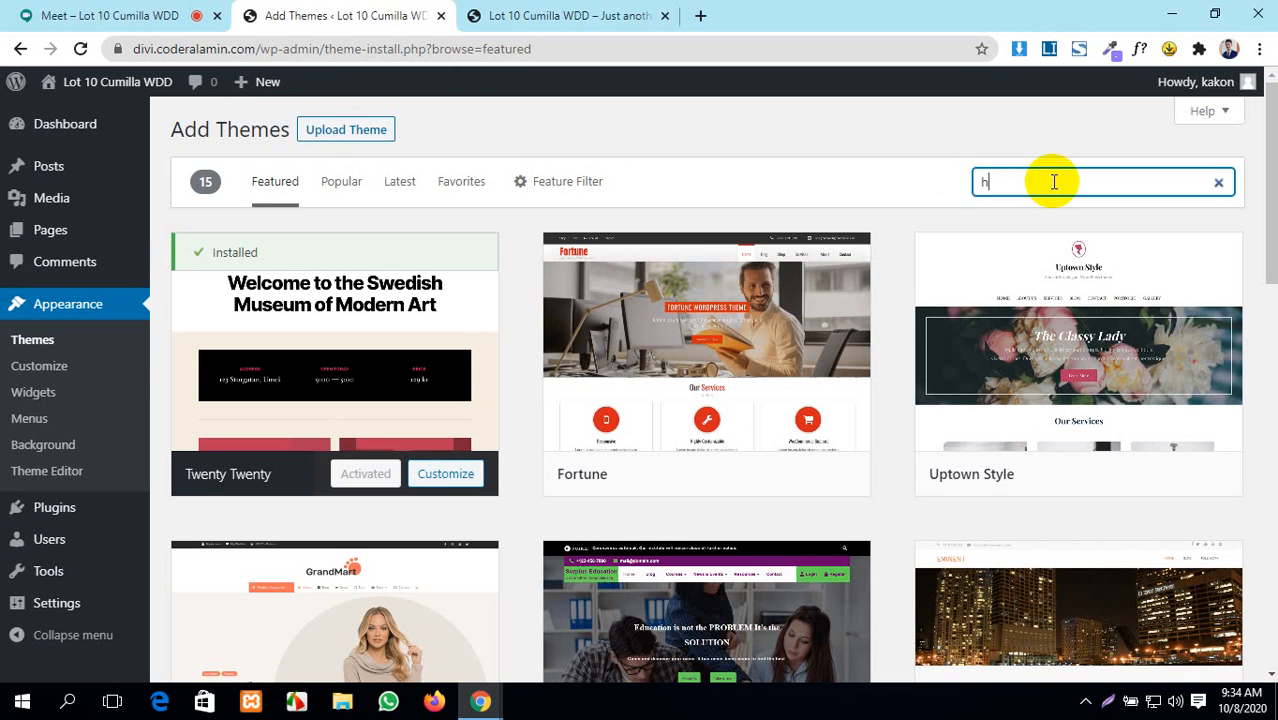
type("helow ")
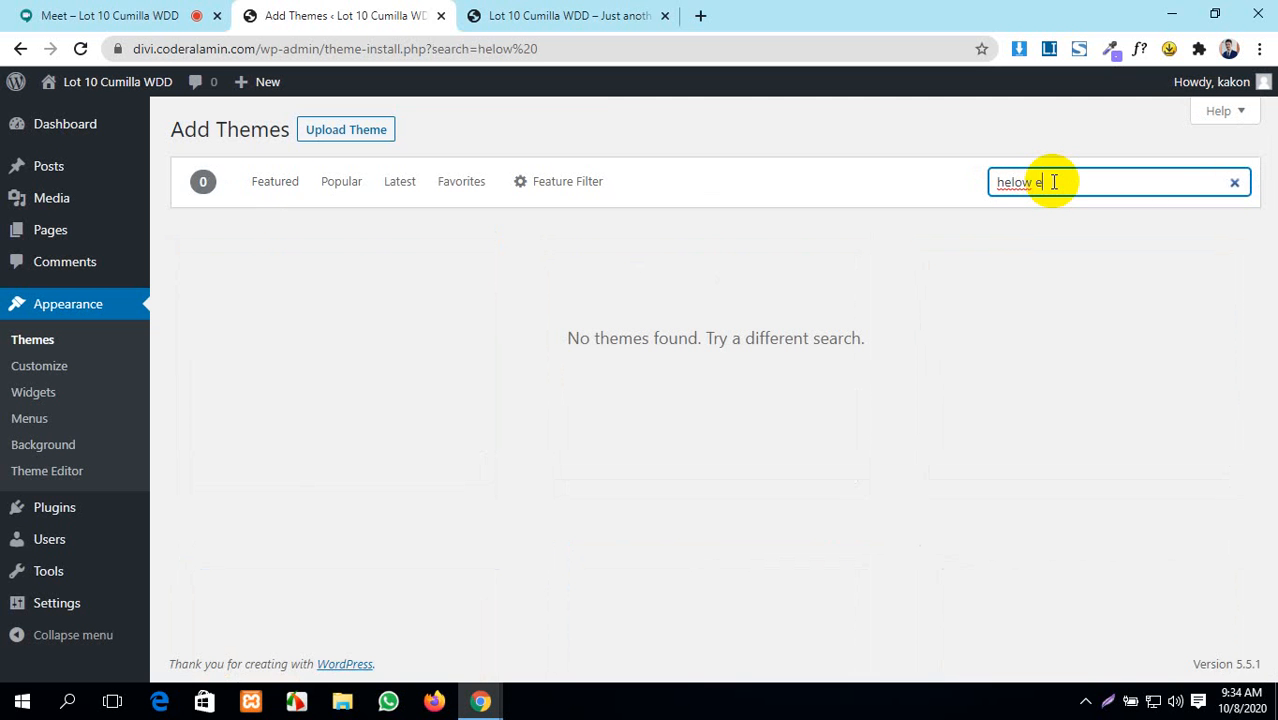
type("e")
key("BackSpace")
key("BackSpace")
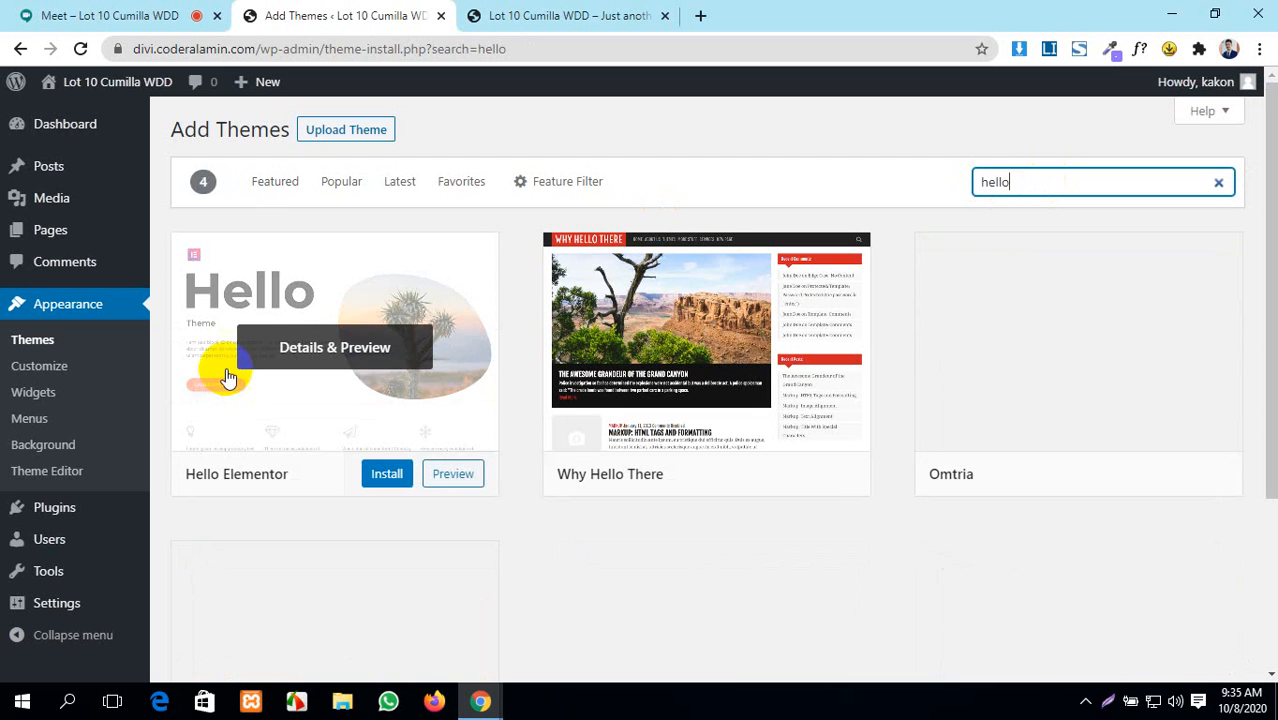
left_click(386, 476)
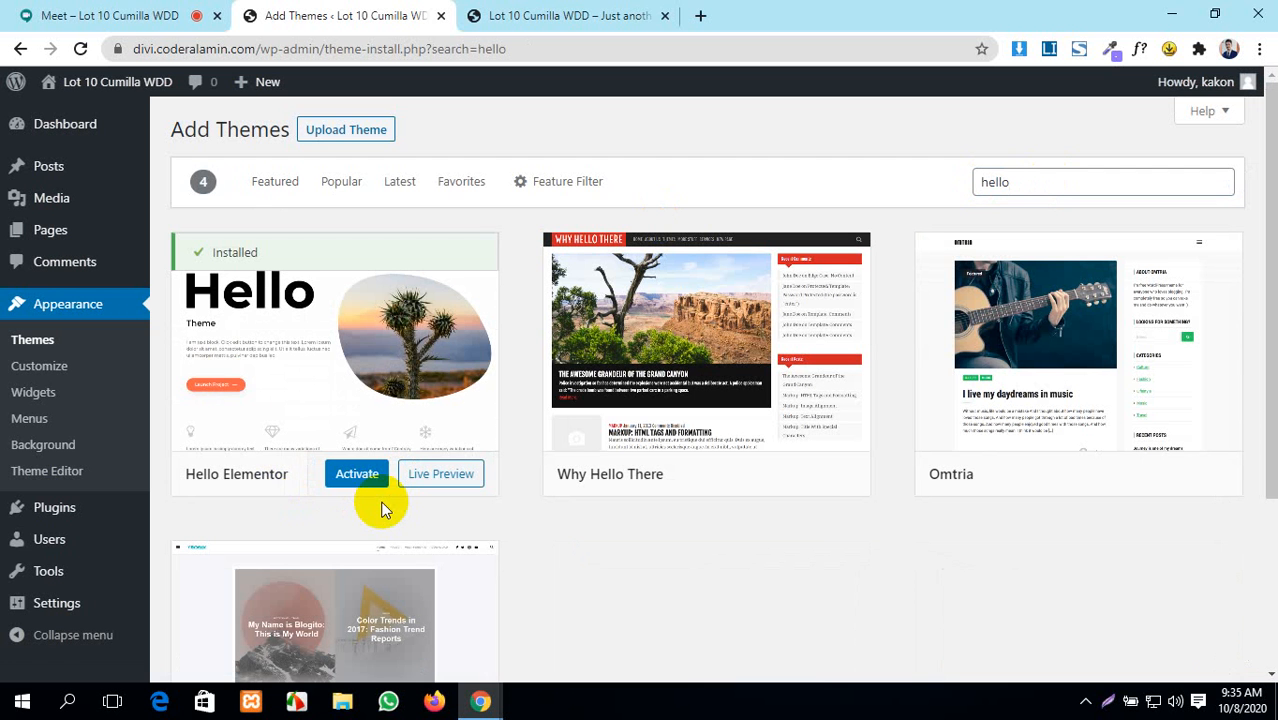
left_click(362, 476)
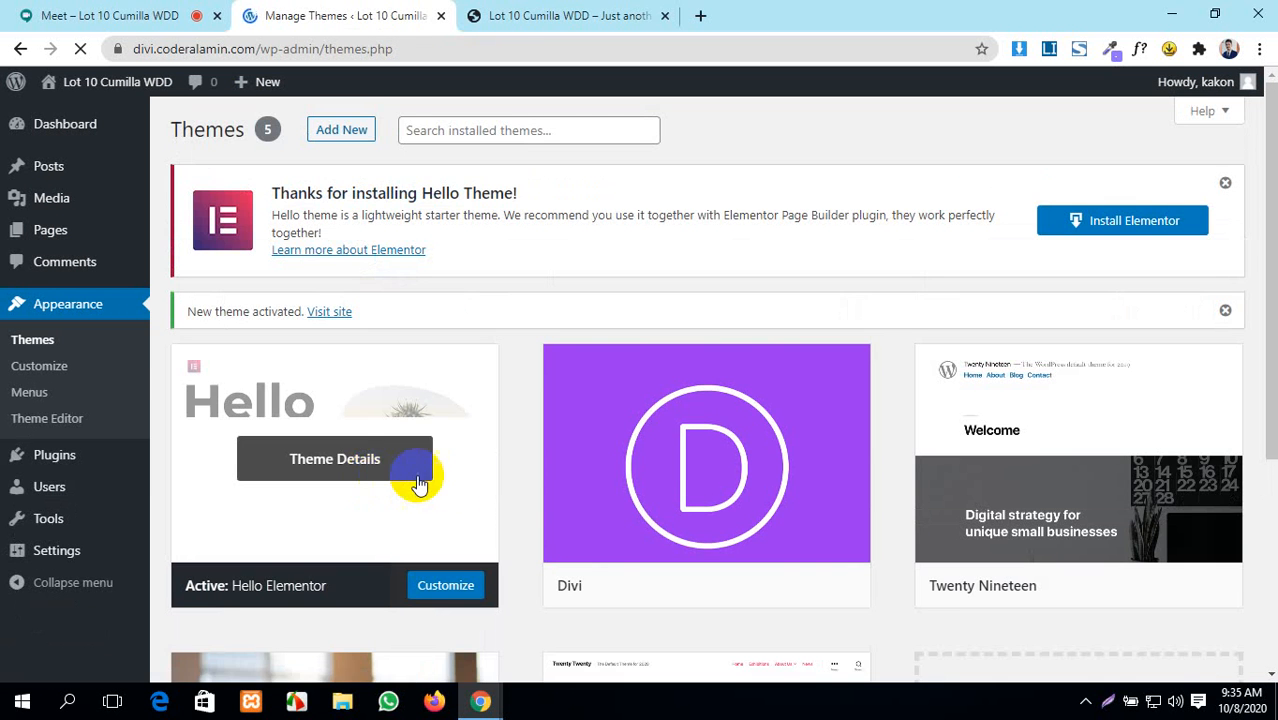
- Reload the site's front page to view it in the Hello Elementor layout
scroll(733, 460, "down", 3)
scroll(733, 460, "up", 3)
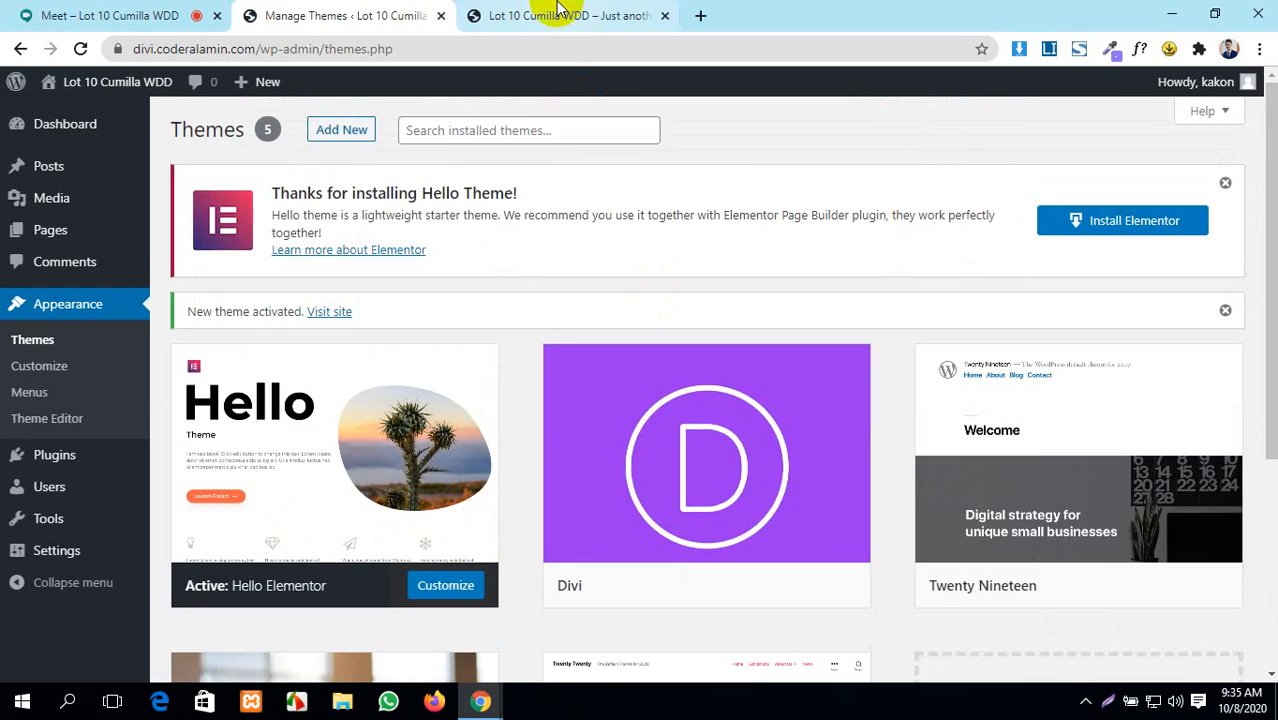
left_click(560, 15)
left_click(80, 48)
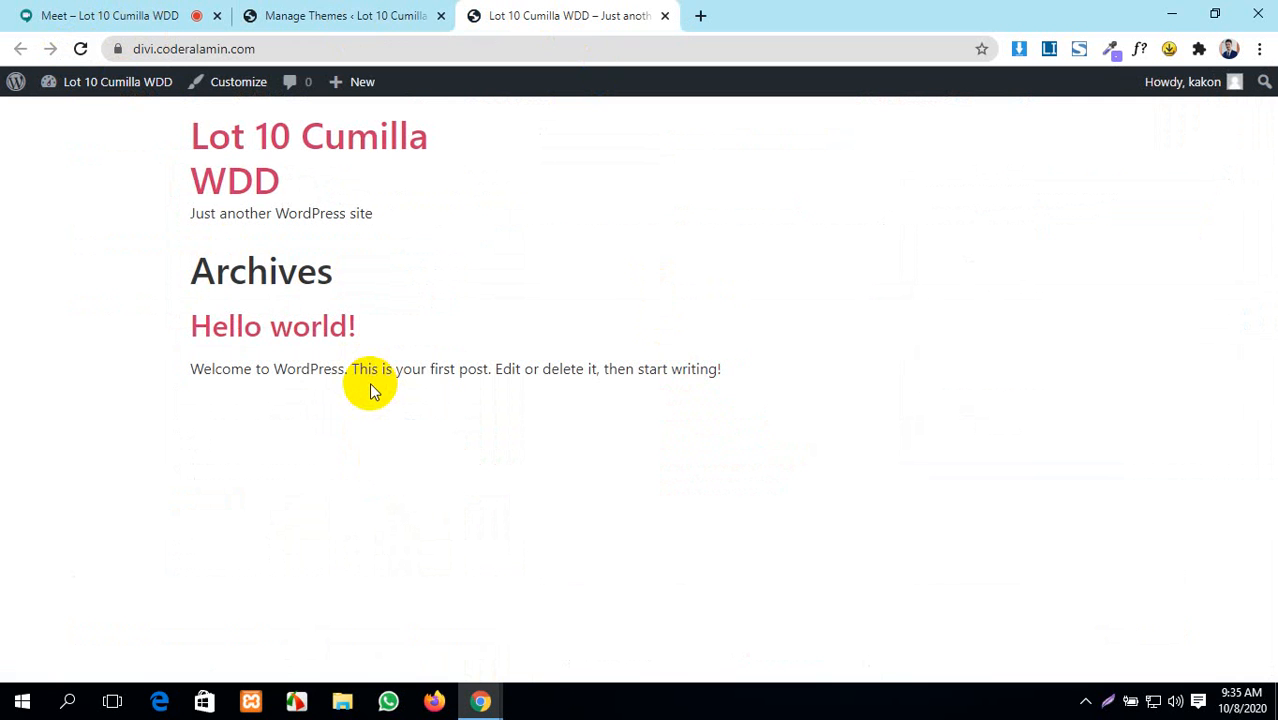
left_click(371, 157)
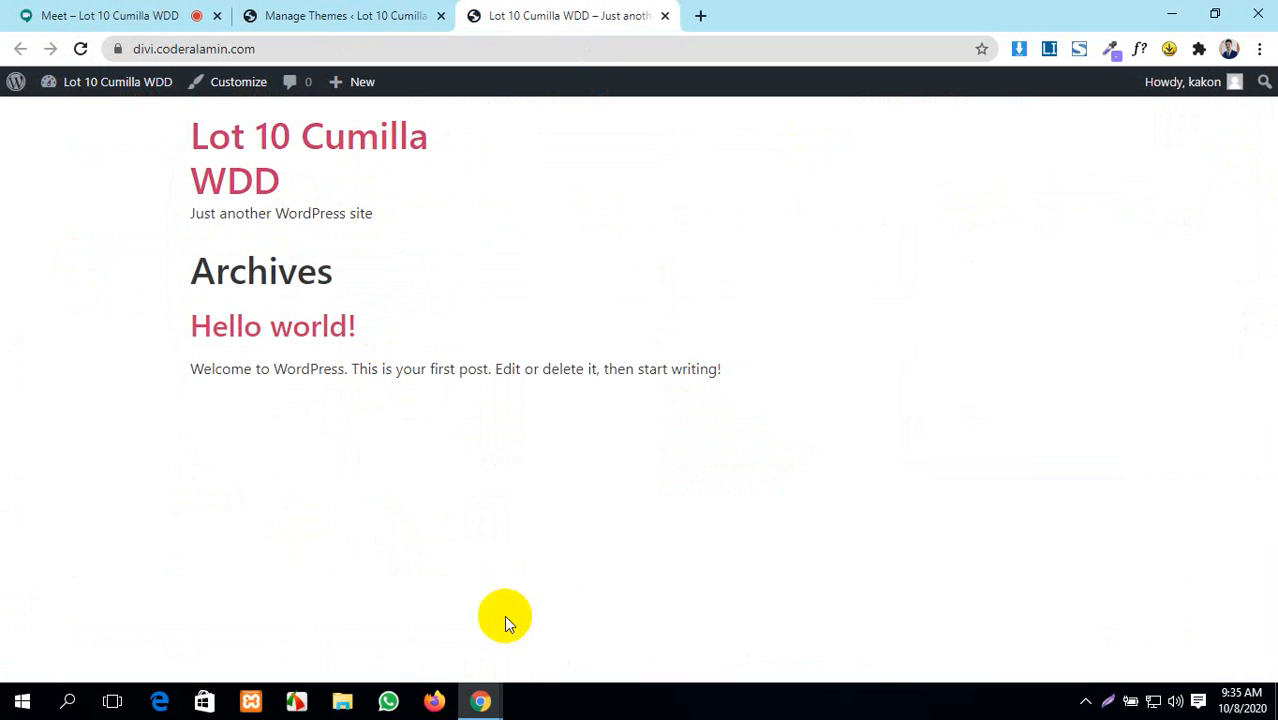
- Open Plugins > Installed Plugins from the themes admin page
left_click(390, 12)
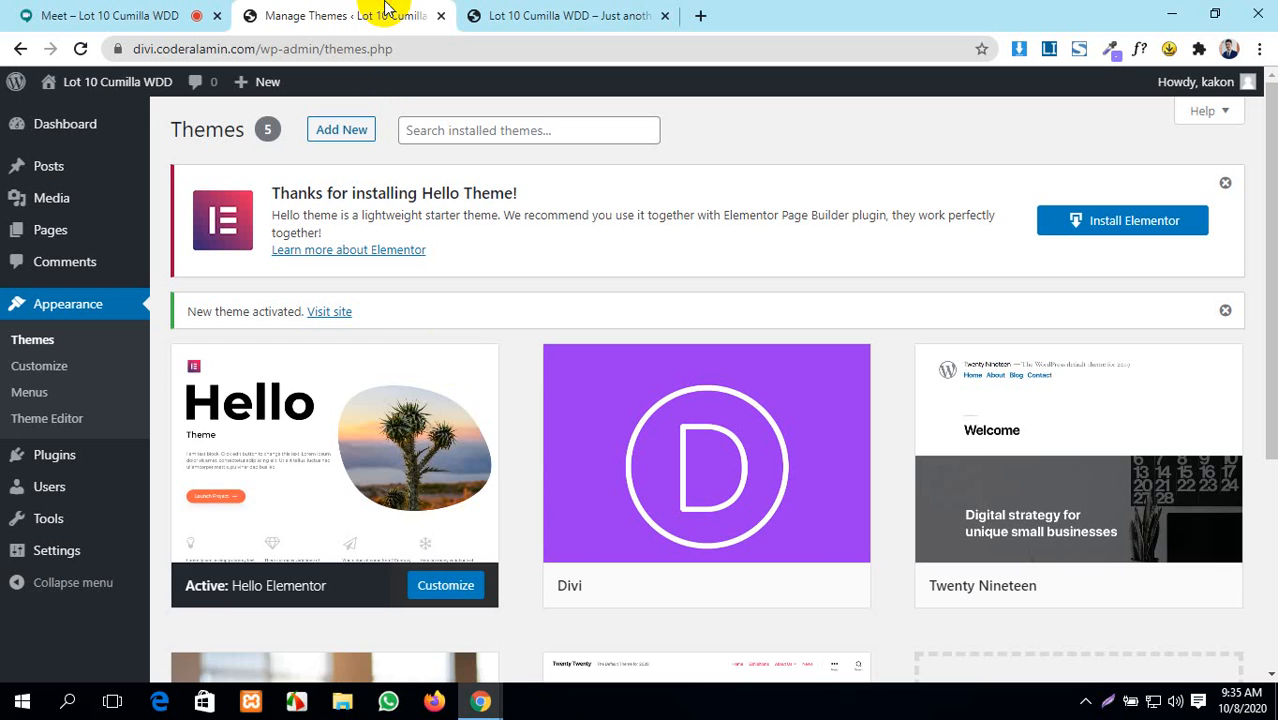
mouse_move(51, 128)
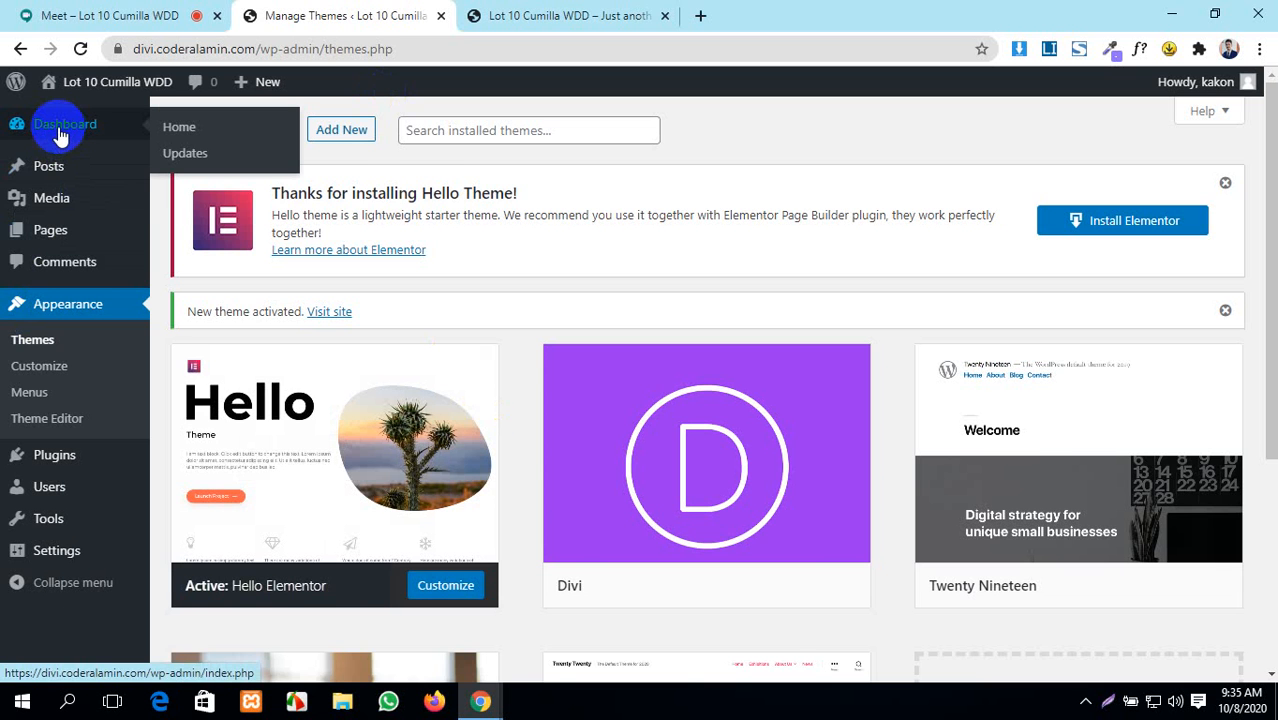
left_click(568, 10)
left_click(339, 10)
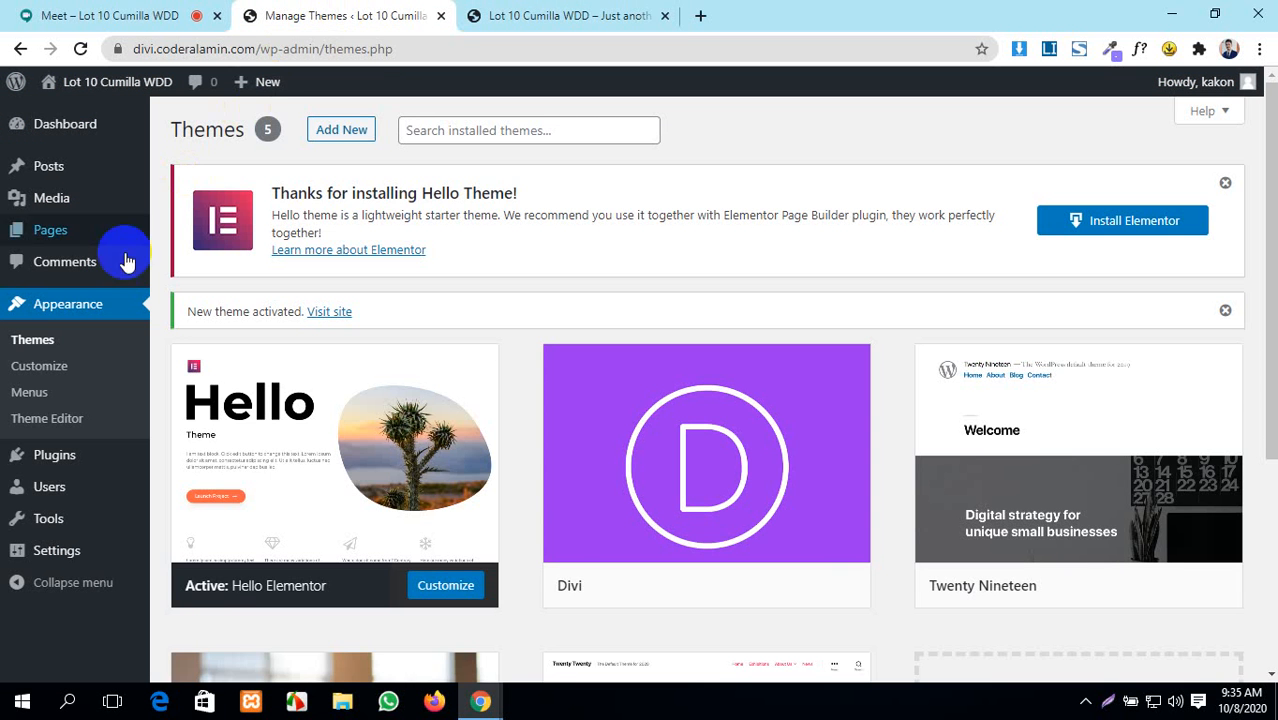
mouse_move(50, 460)
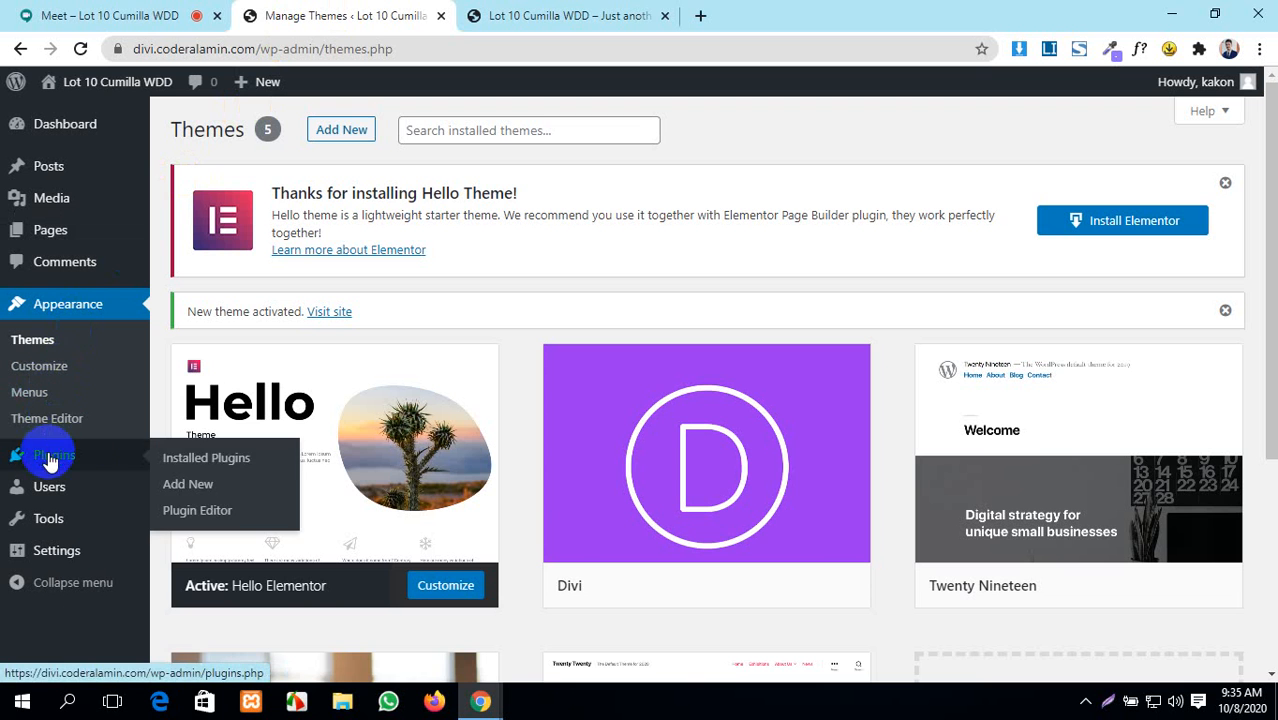
left_click(240, 460)
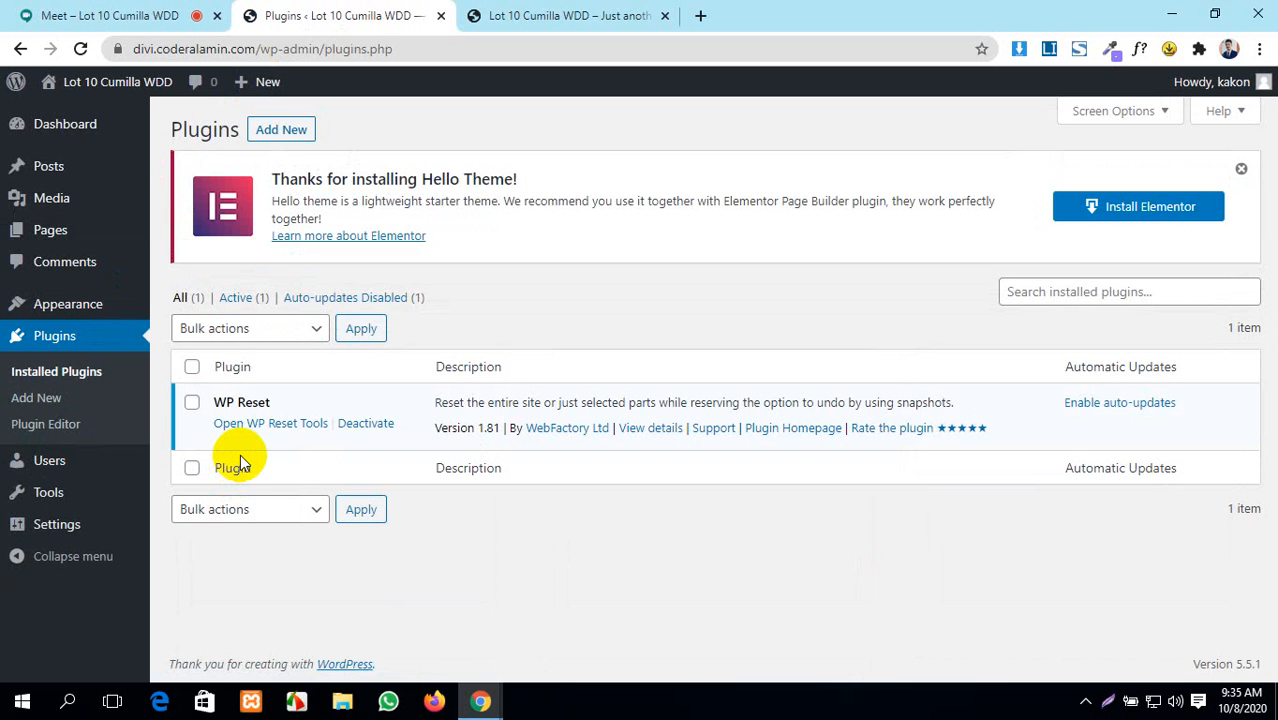
- Minimize Chrome, refresh the desktop, and restore the Plugins window
left_click(1171, 14)
right_click(794, 127)
left_click(843, 190)
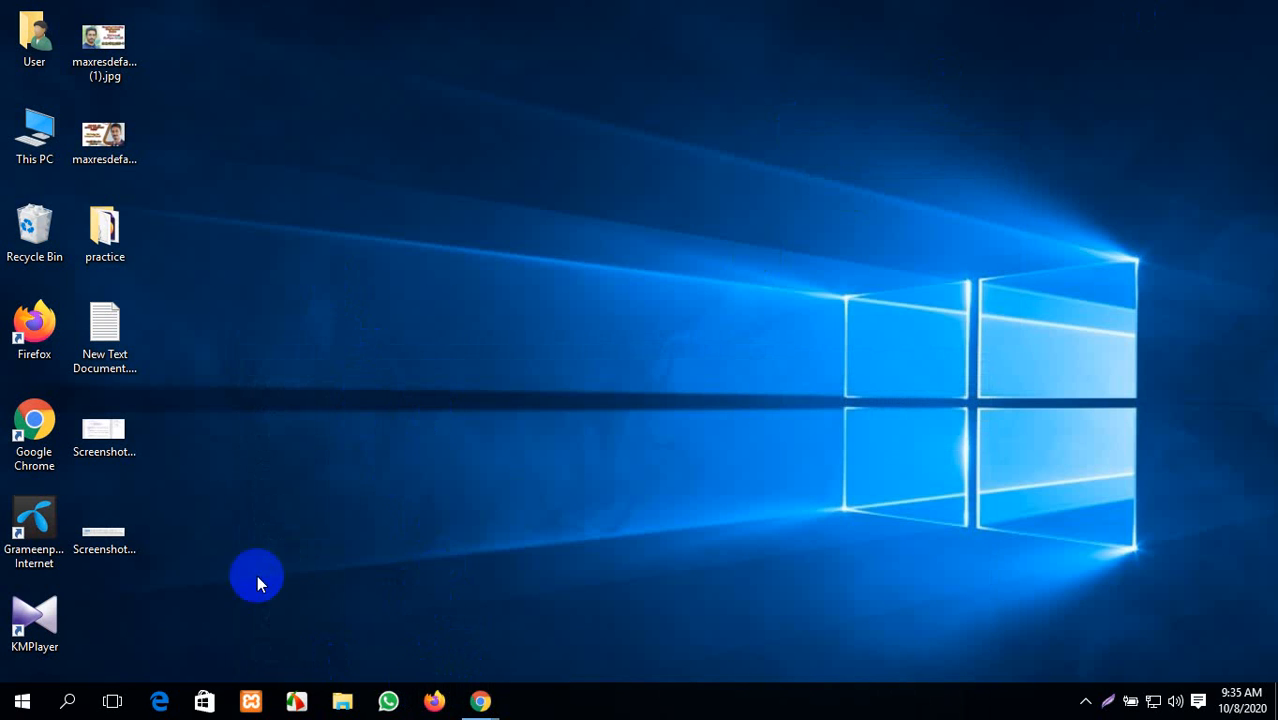
mouse_move(480, 700)
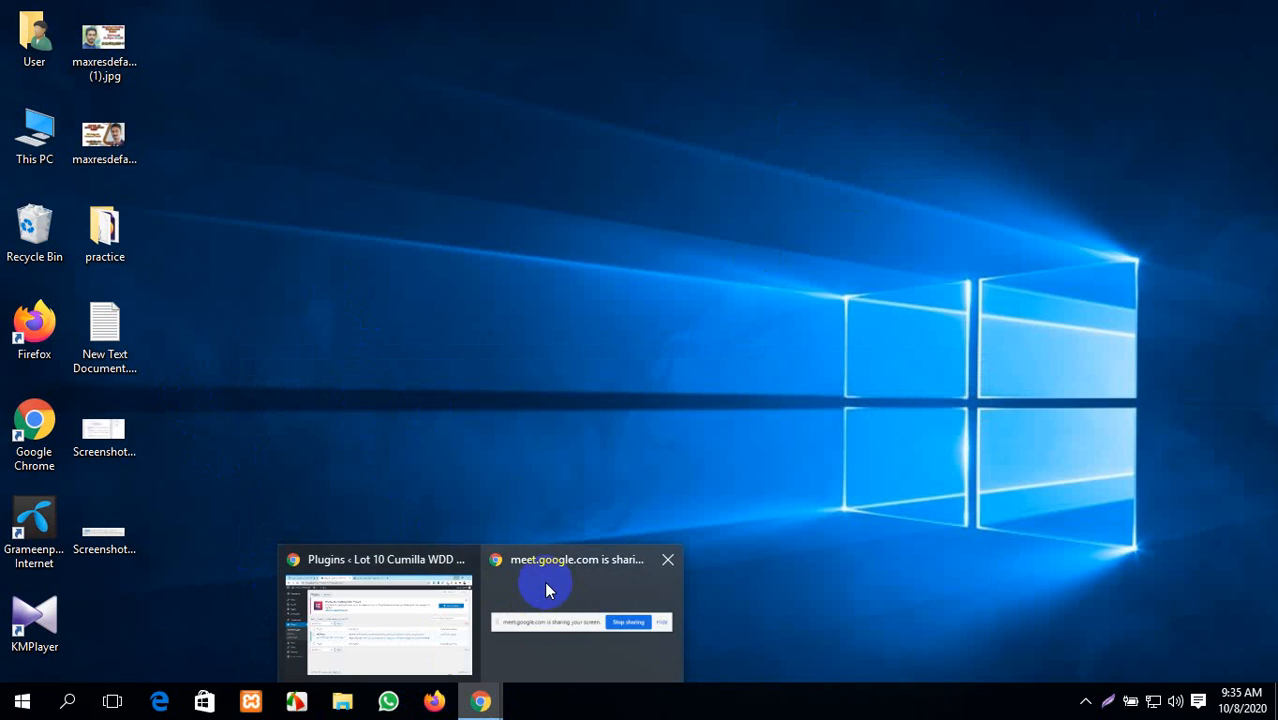
left_click(415, 597)
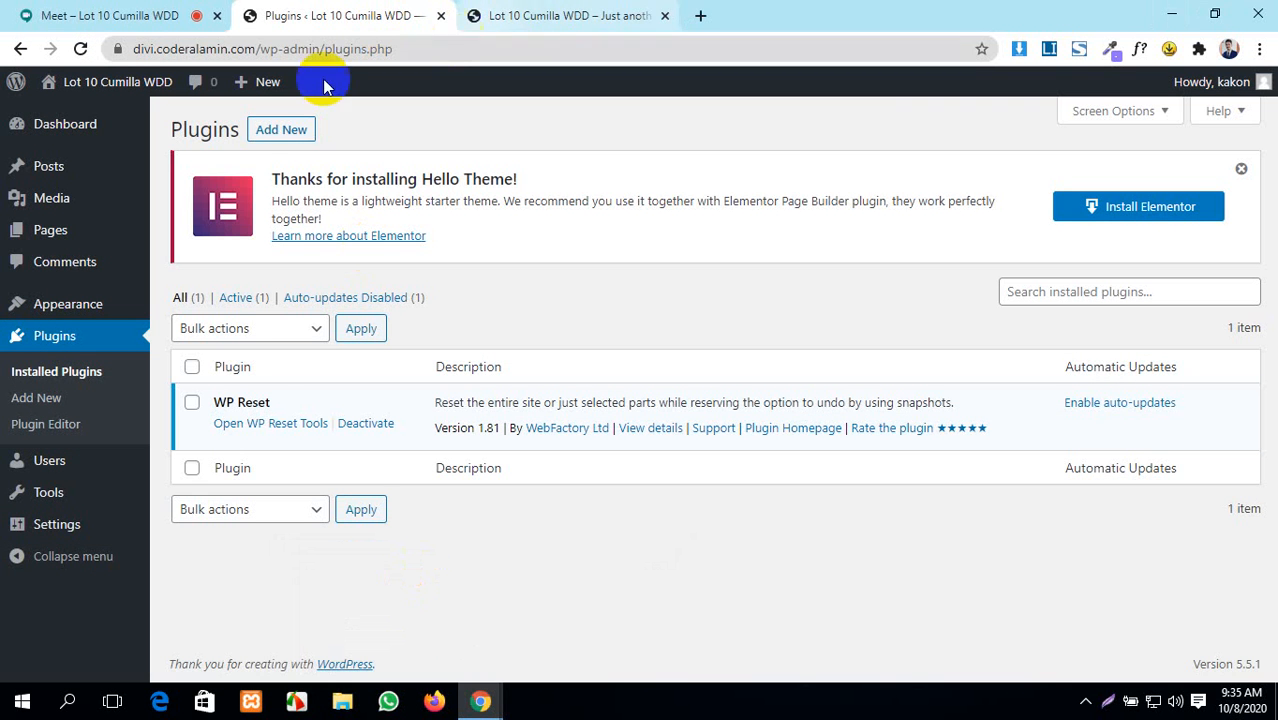
- Open Add New plugins and bring up the Upload Plugin .zip form
left_click(285, 131)
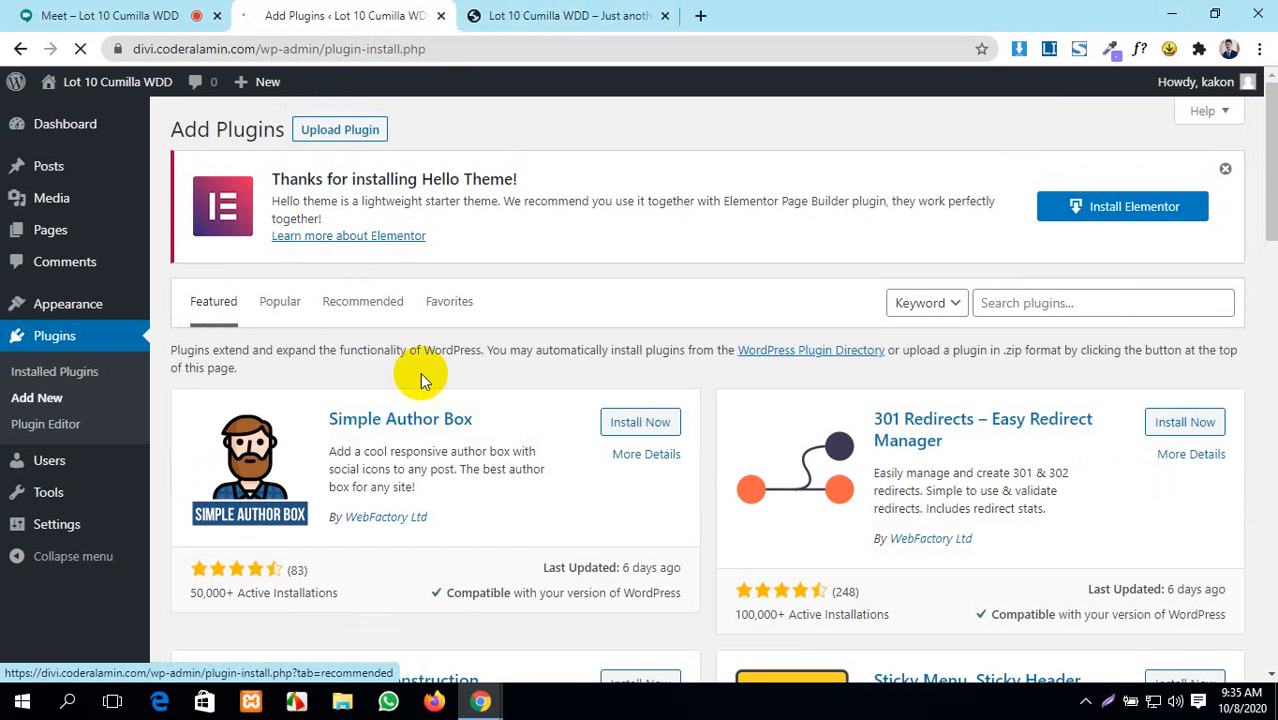
scroll(425, 388, "down", 4)
scroll(422, 371, "up", 4)
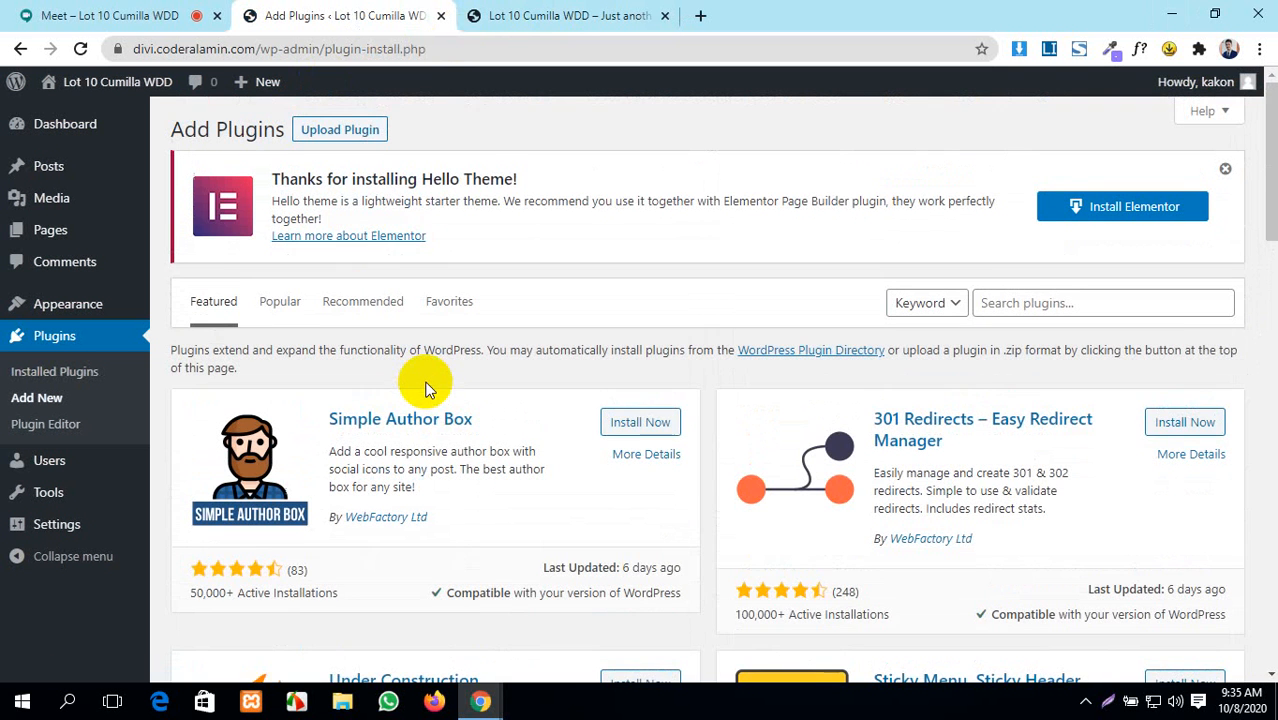
left_click(369, 133)
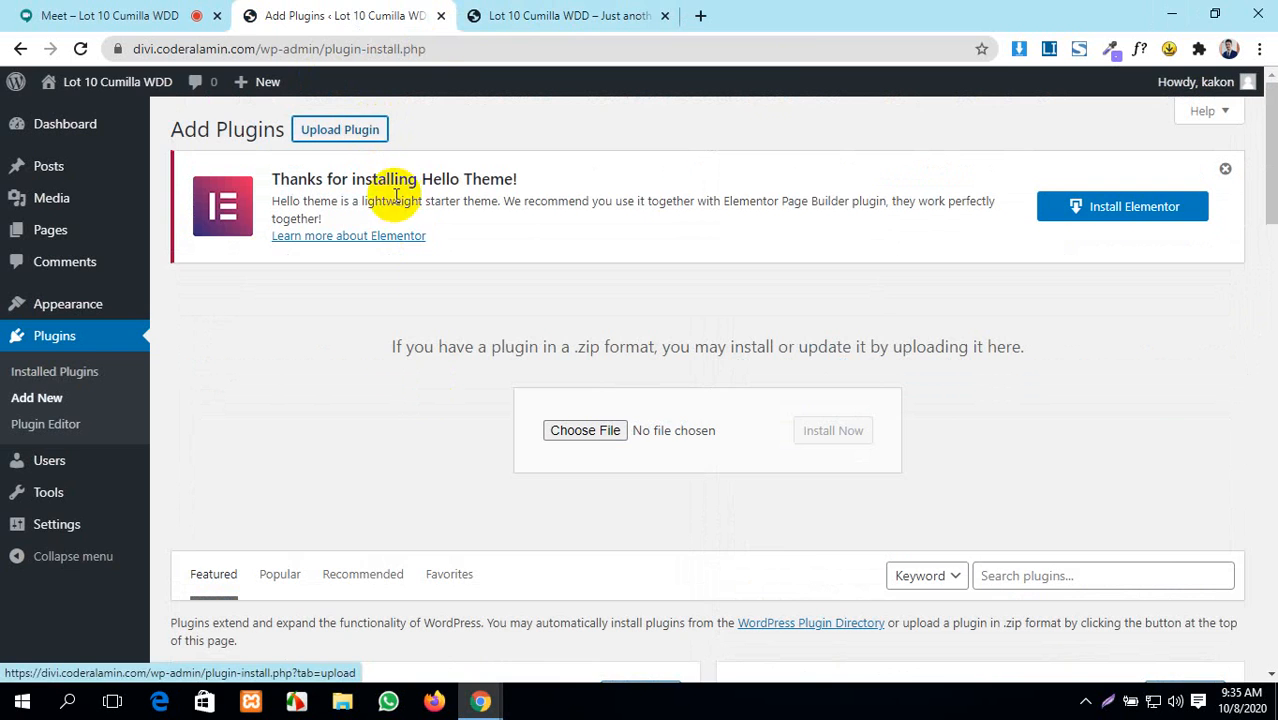
- Shrink the browser window and open This PC in File Explorer
double_click(785, 20)
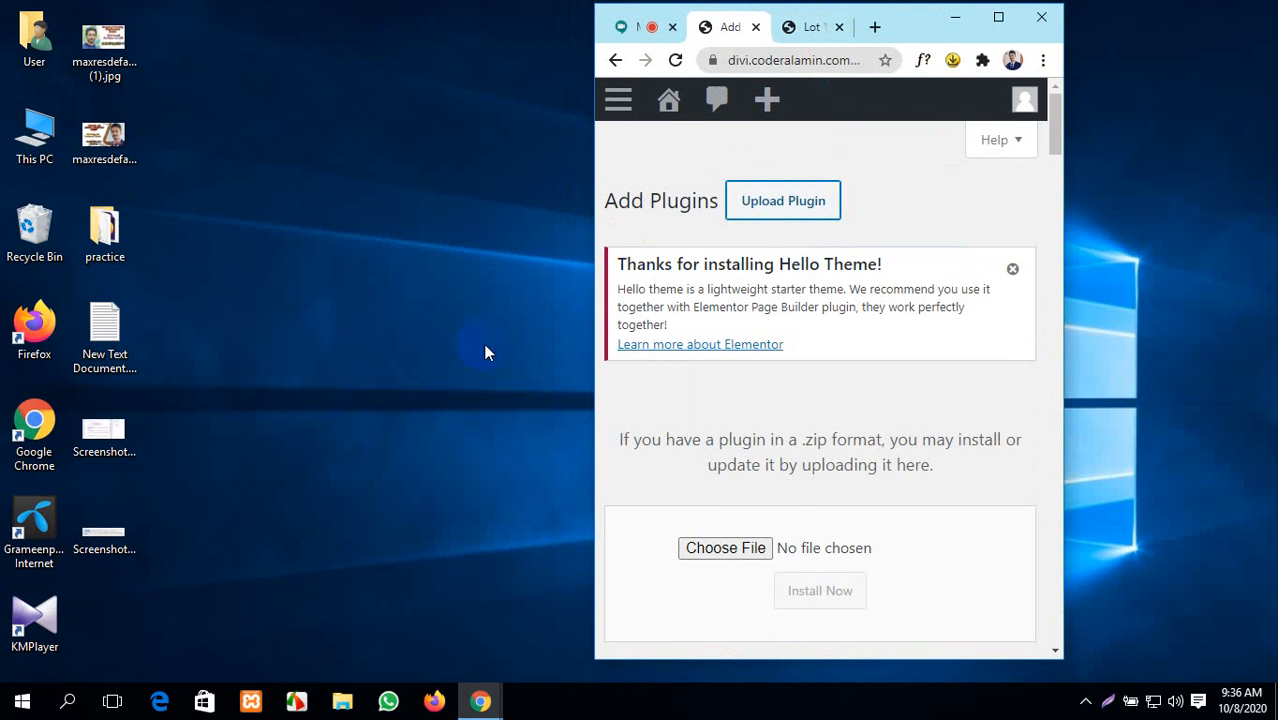
scroll(815, 468, "down", 3)
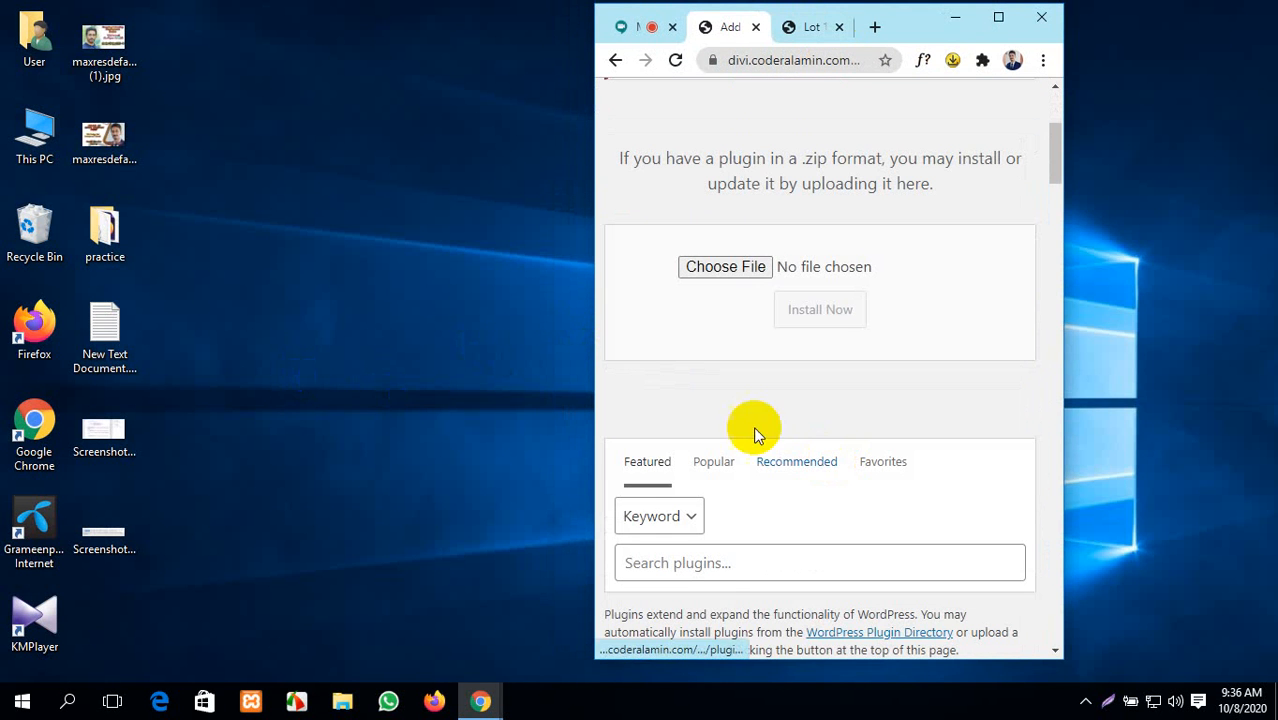
double_click(32, 127)
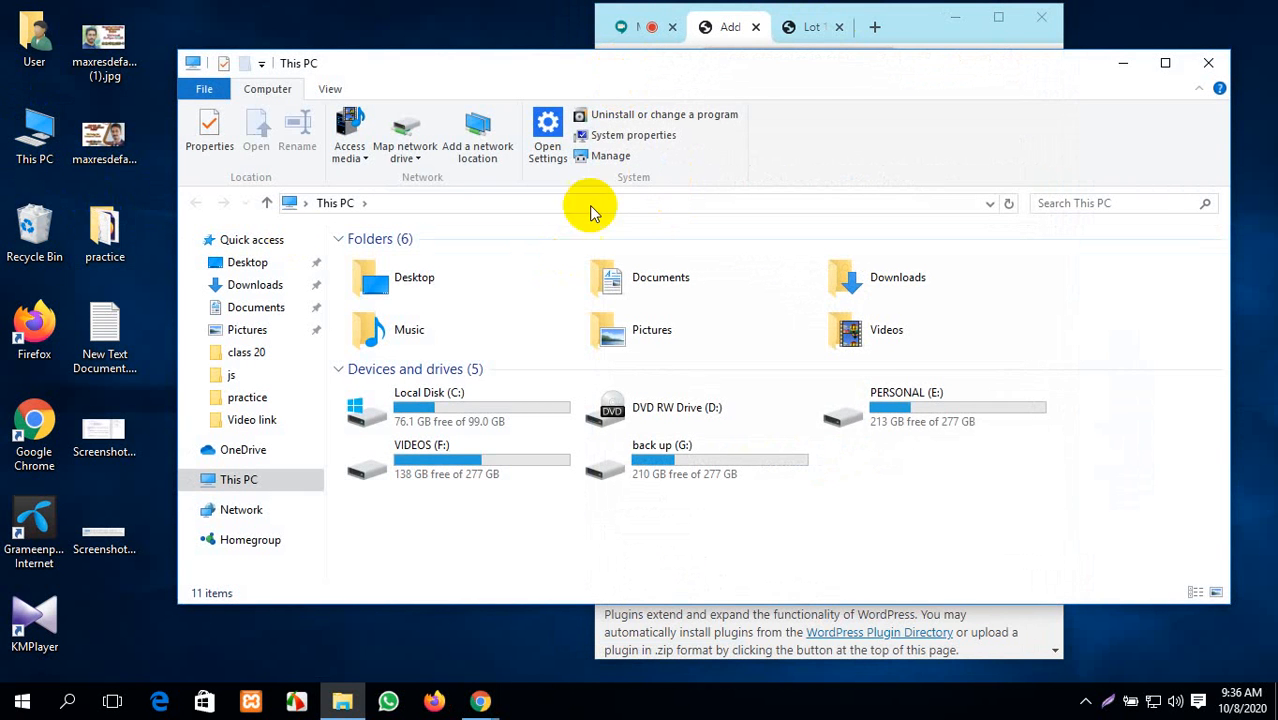
- Drag elementor-pro.zip from Downloads > Elementor Pro onto the upload form and install it
left_click(890, 410)
double_click(856, 277)
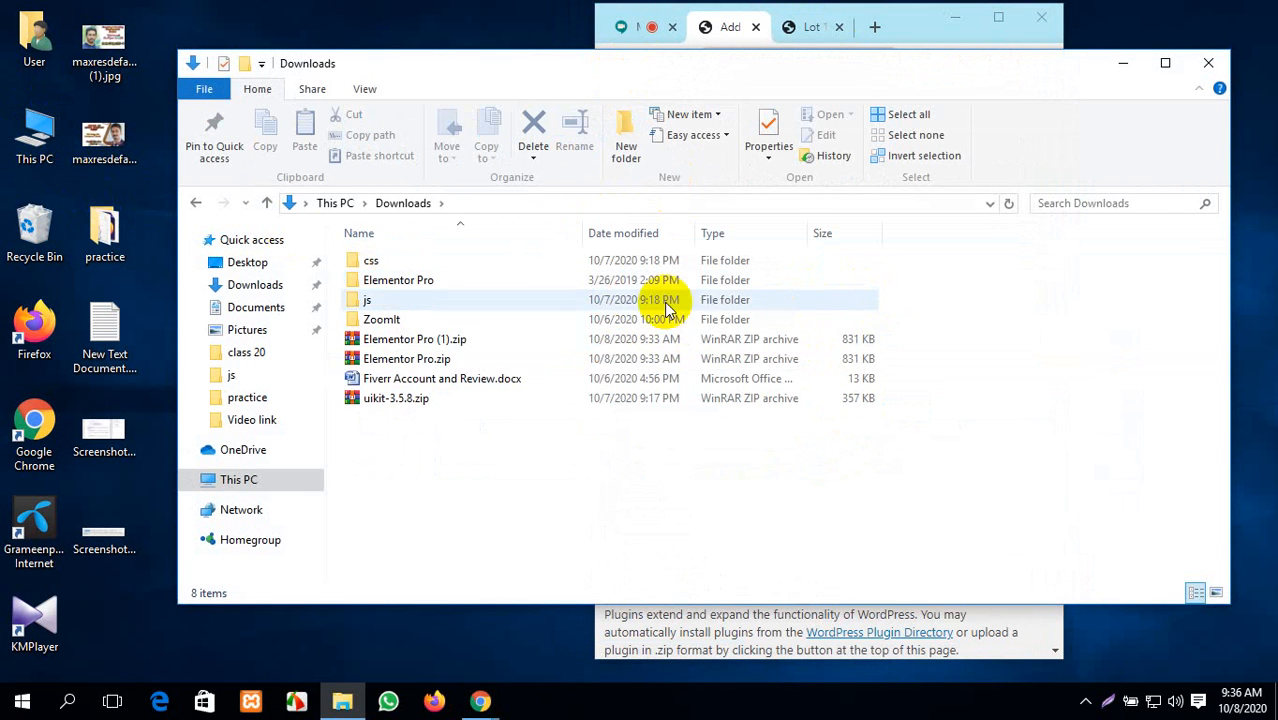
left_click_drag(489, 80, 533, 365)
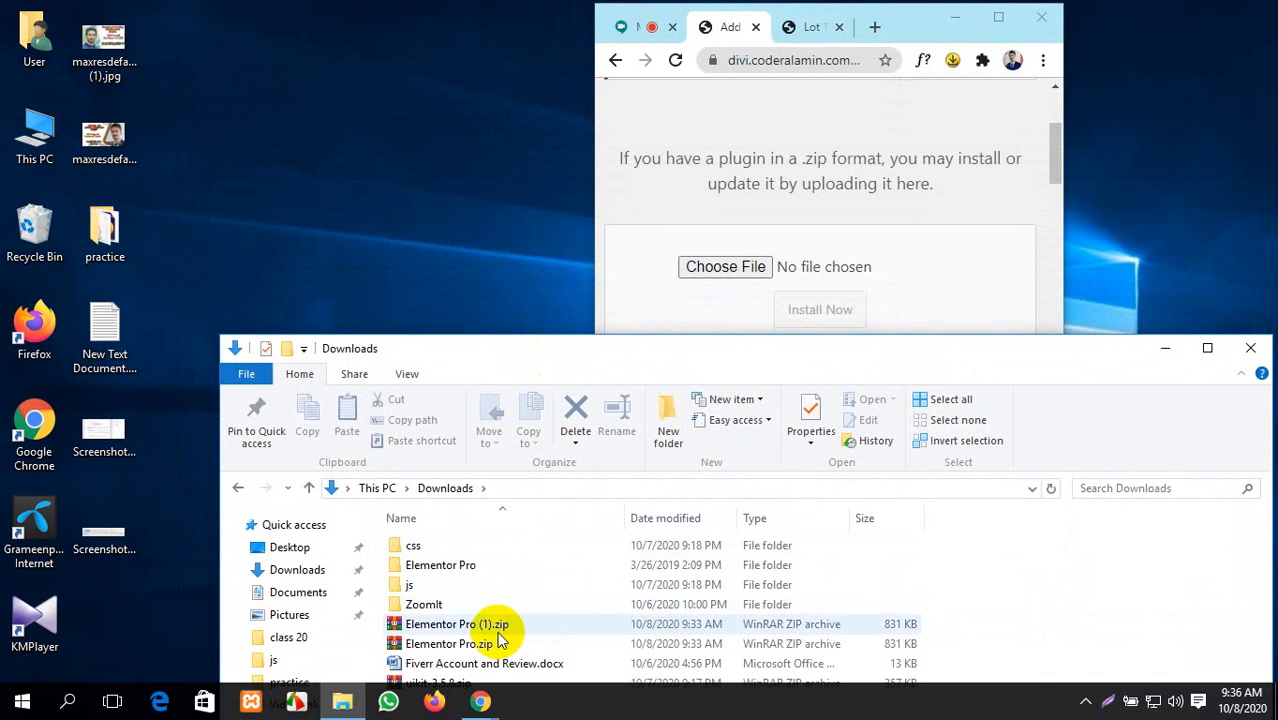
double_click(456, 565)
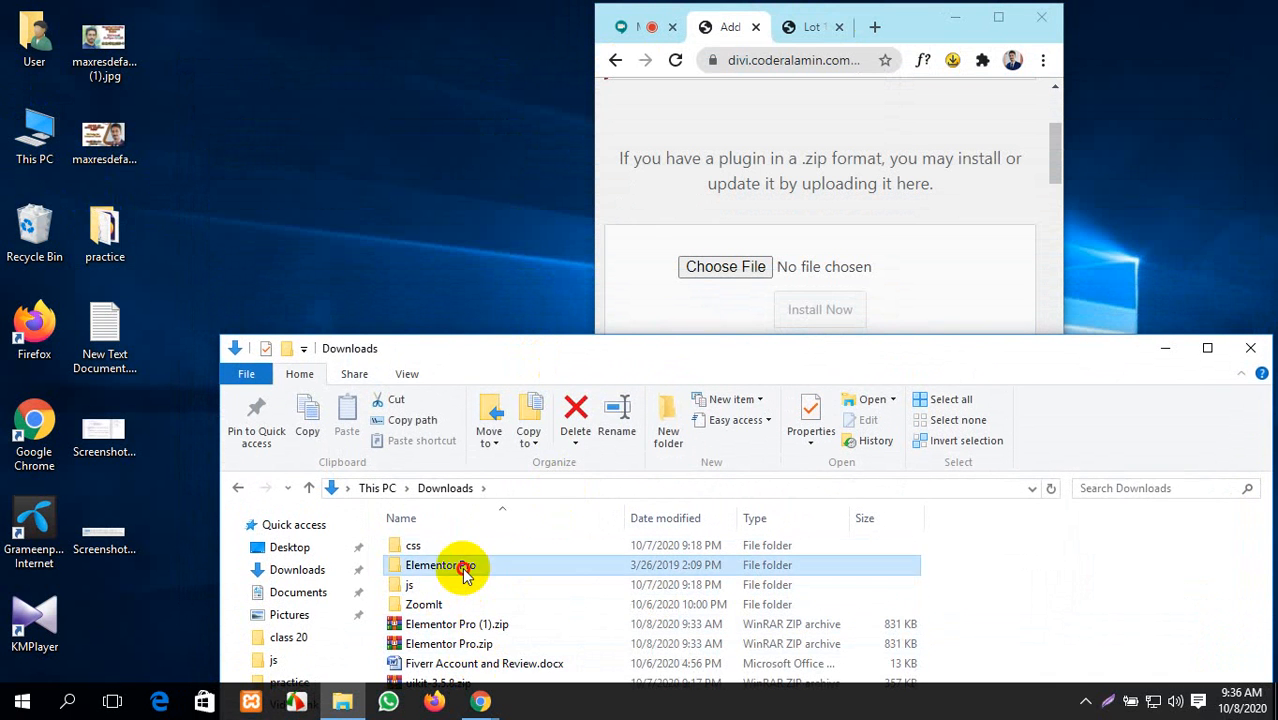
left_click_drag(459, 612, 725, 272)
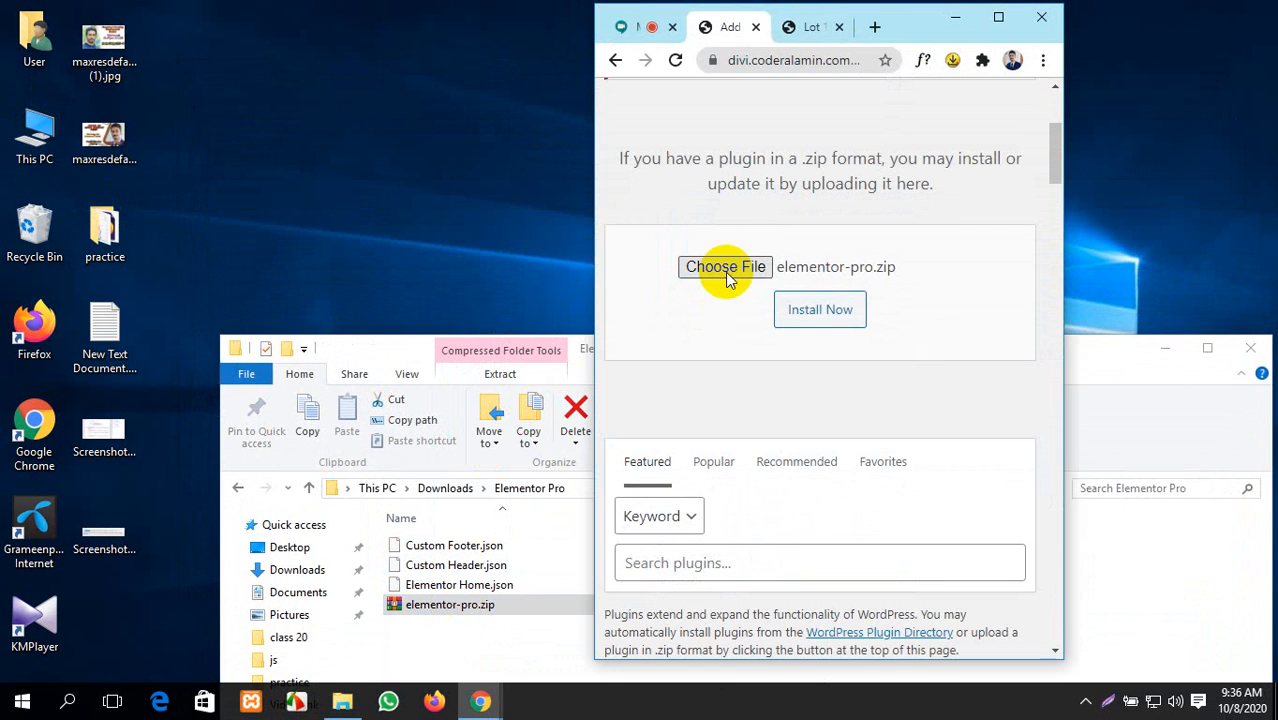
left_click(831, 312)
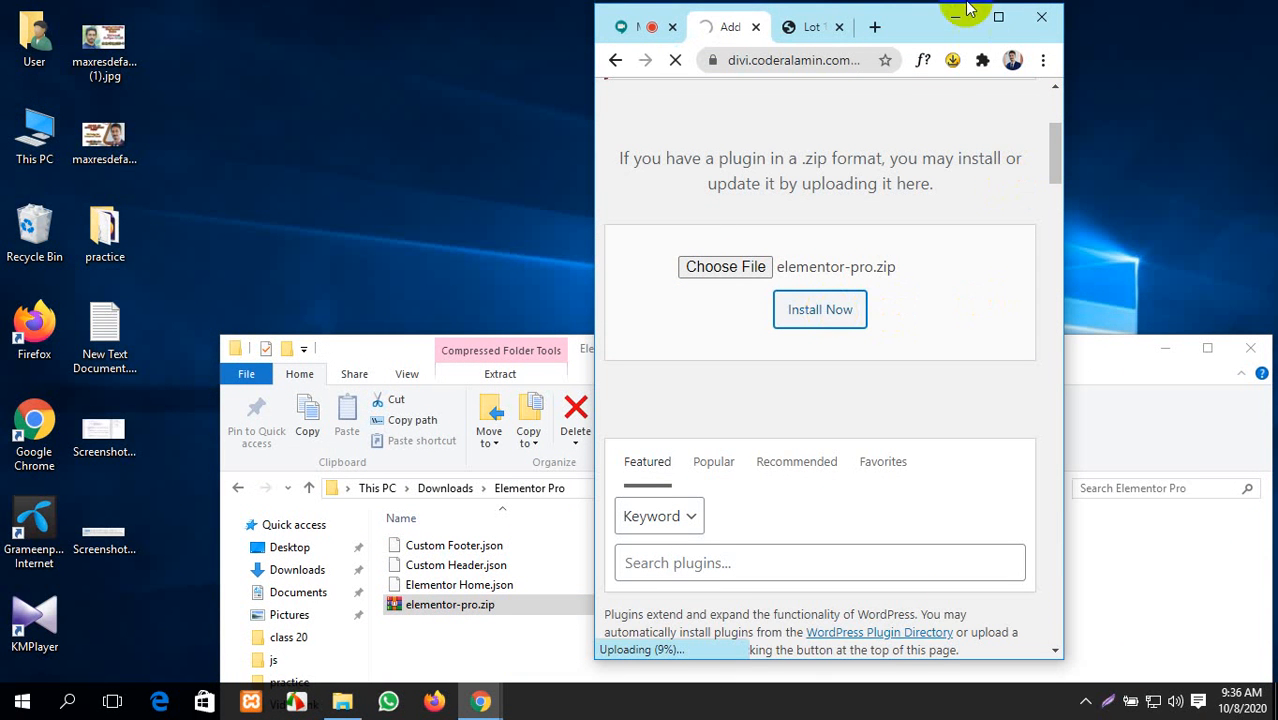
- Maximize Chrome to watch the elementor-pro.zip upload progress, then return to the Meet call
left_click(998, 17)
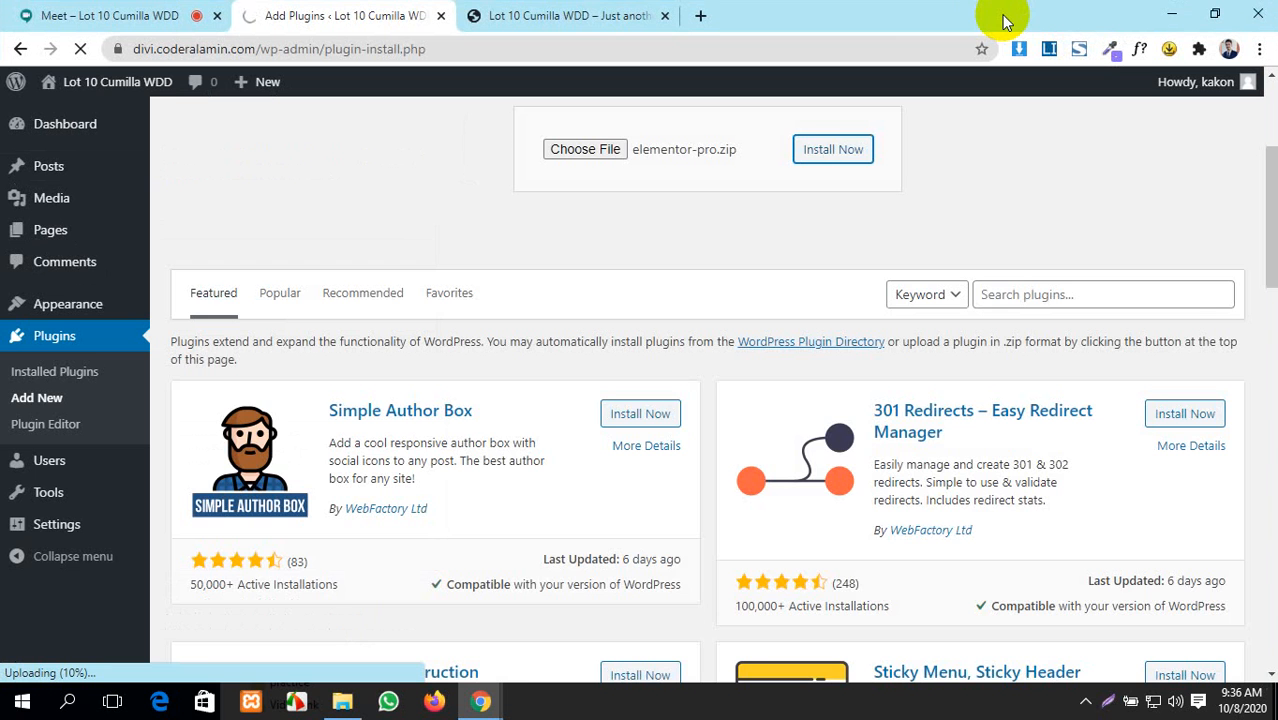
scroll(712, 478, "up", 3)
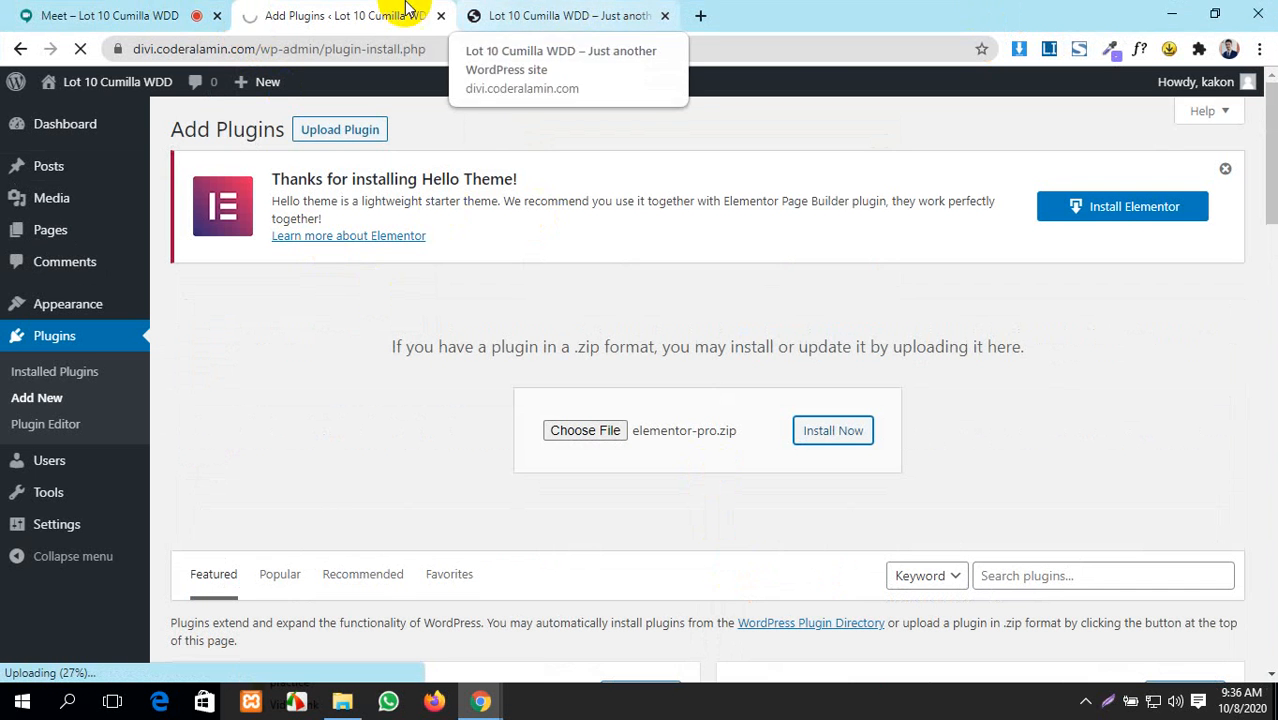
left_click(33, 10)
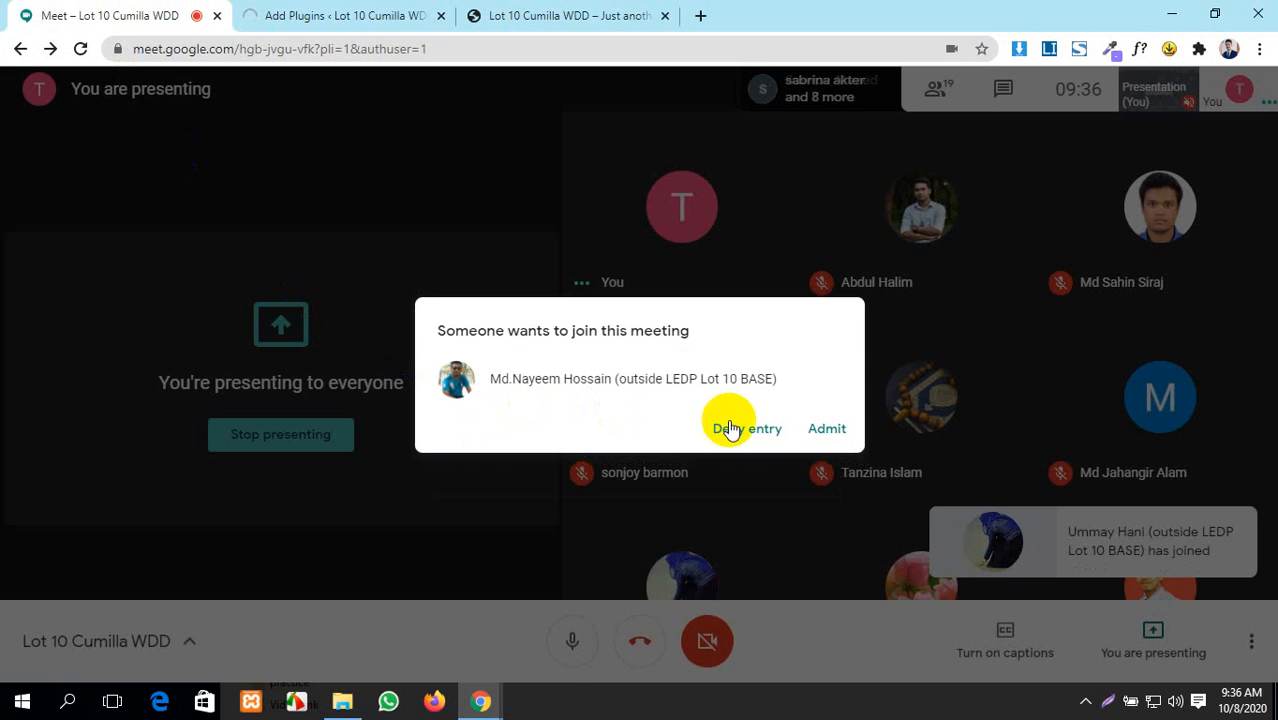
- Answer the pending Meet join request, then check the live site and the plugin upload
left_click(850, 433)
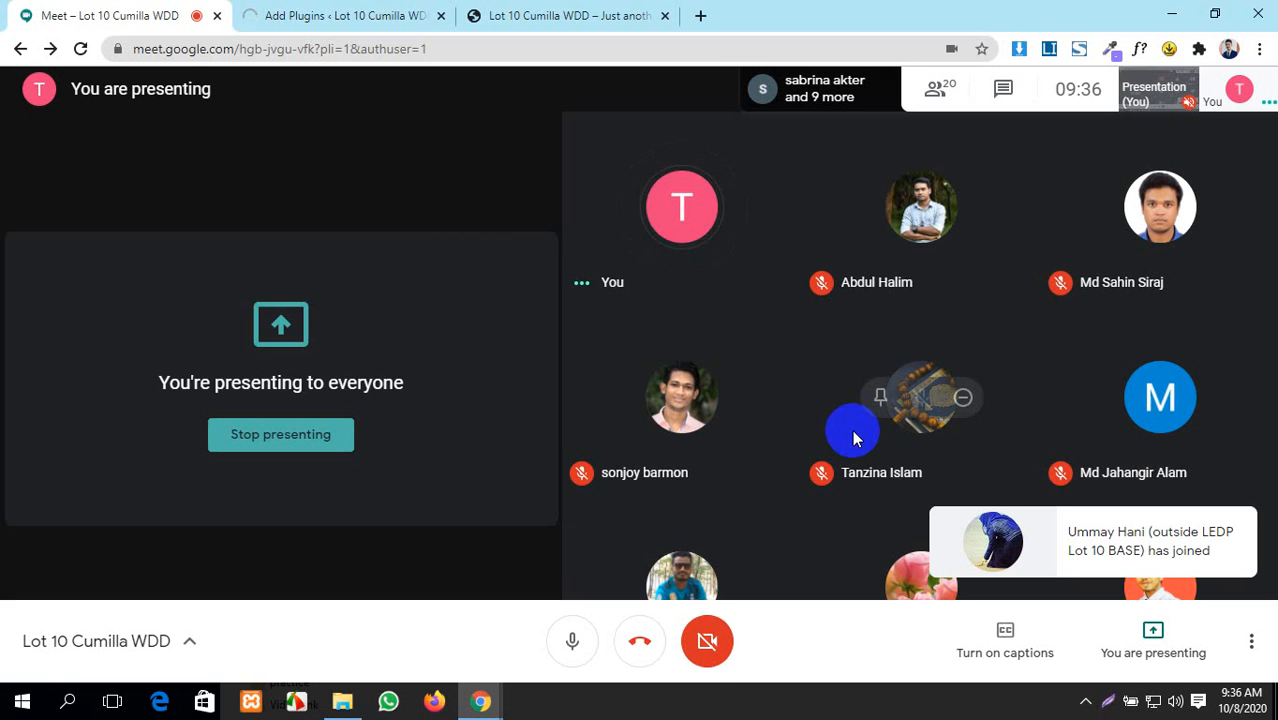
left_click(555, 10)
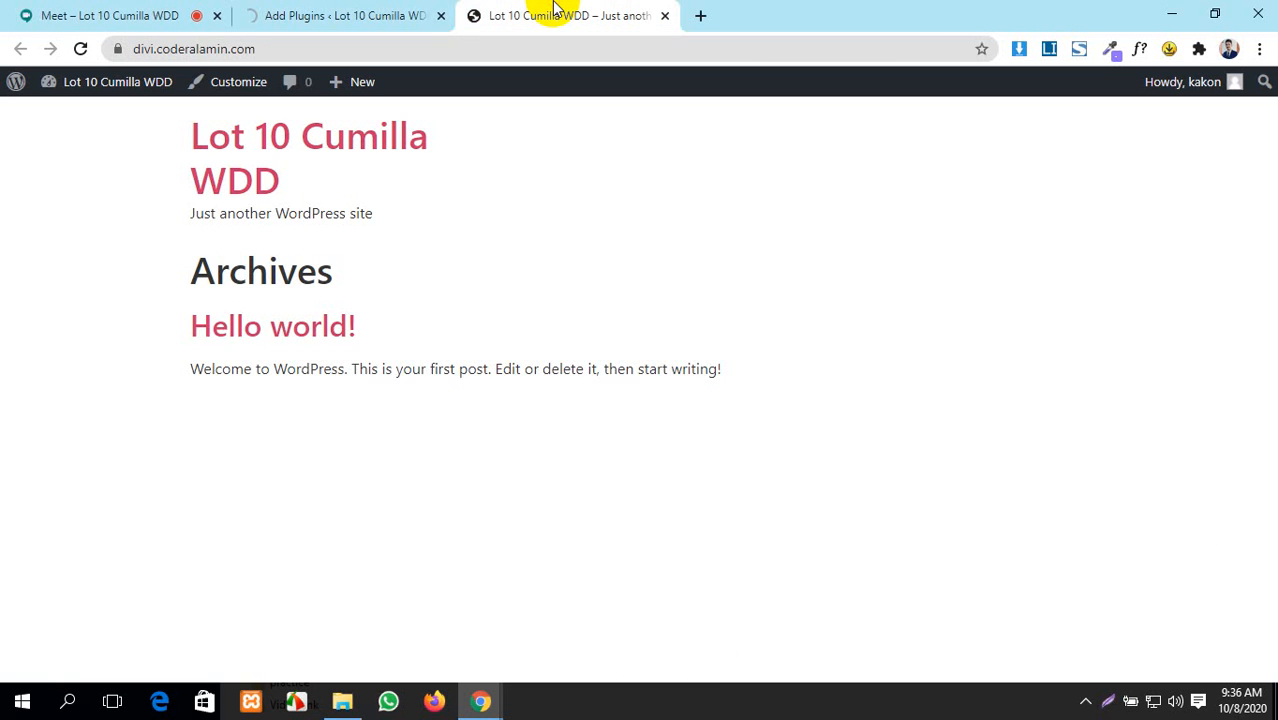
left_click(262, 12)
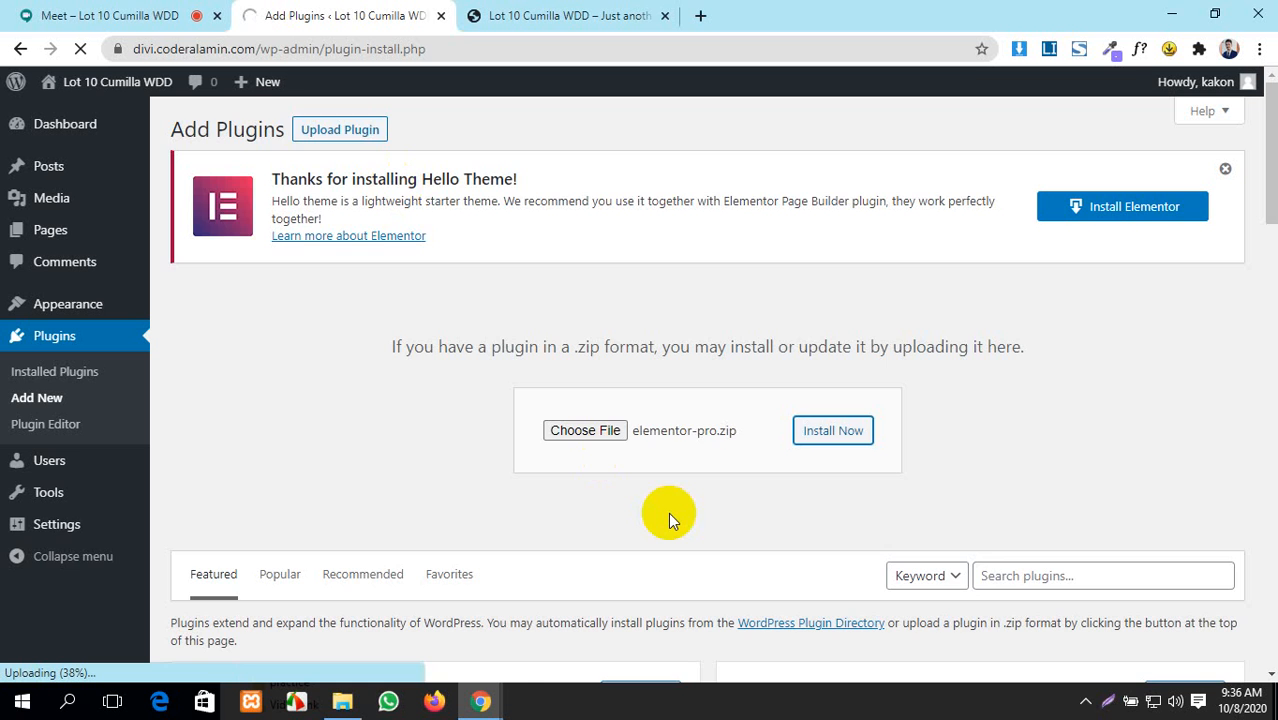
scroll(668, 512, "down", 4)
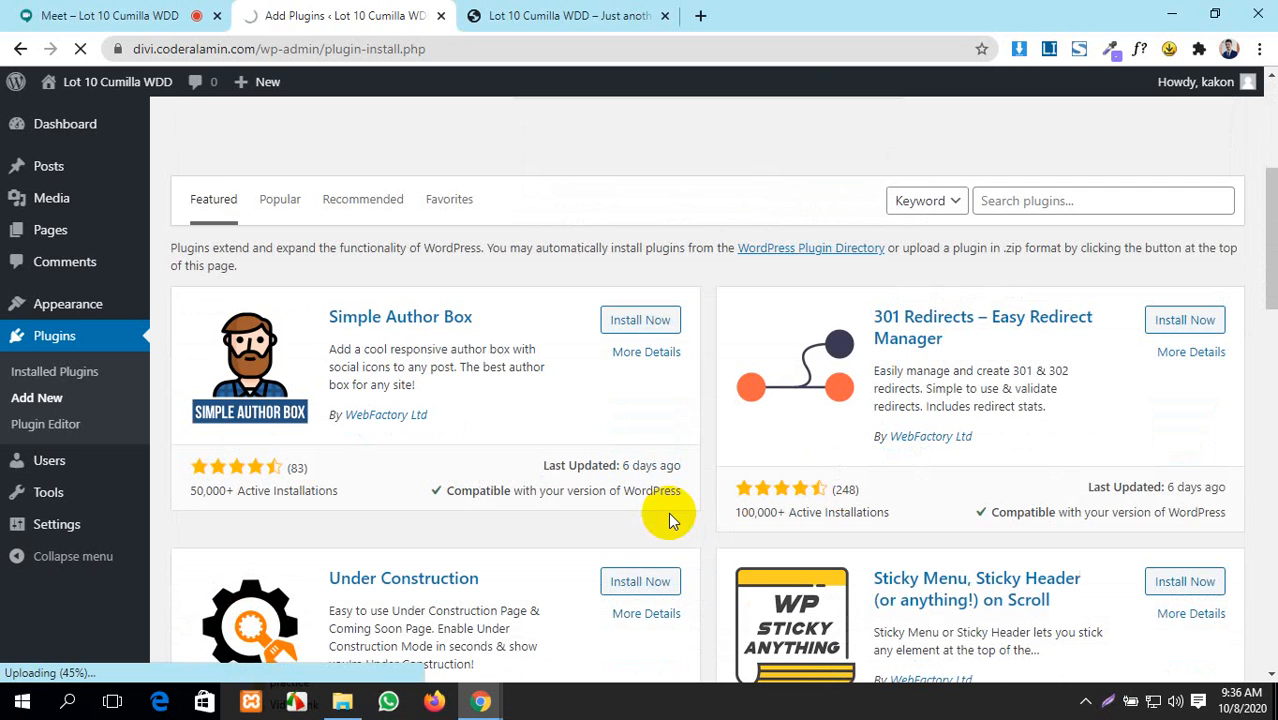
- Toggle the Meet microphone off and on, then return to the Add Plugins upload page
left_click(160, 15)
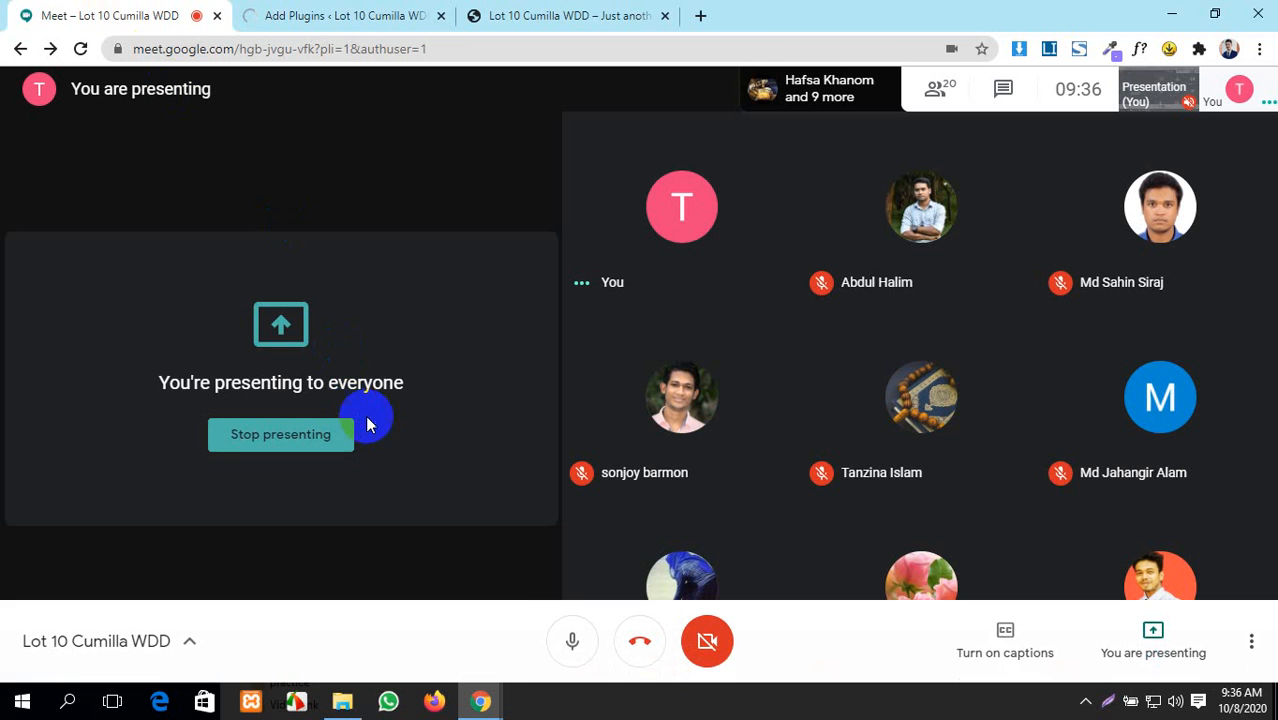
left_click(568, 652)
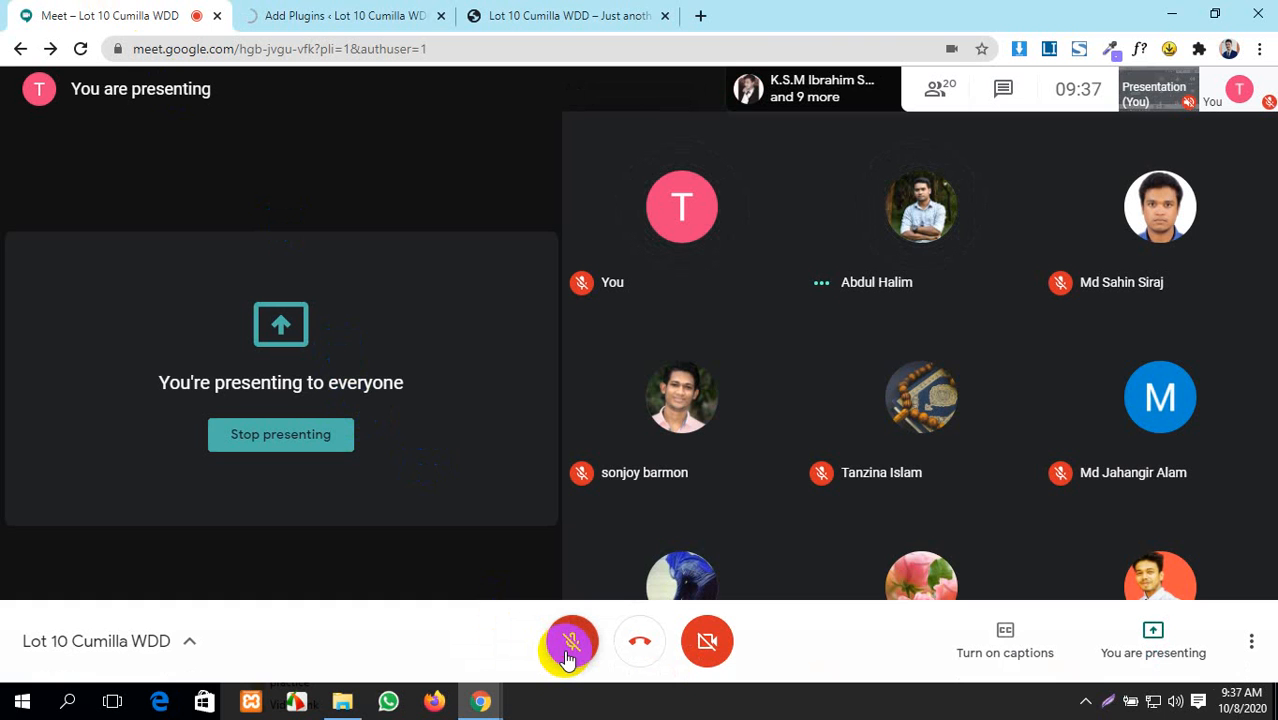
left_click(567, 657)
left_click(335, 12)
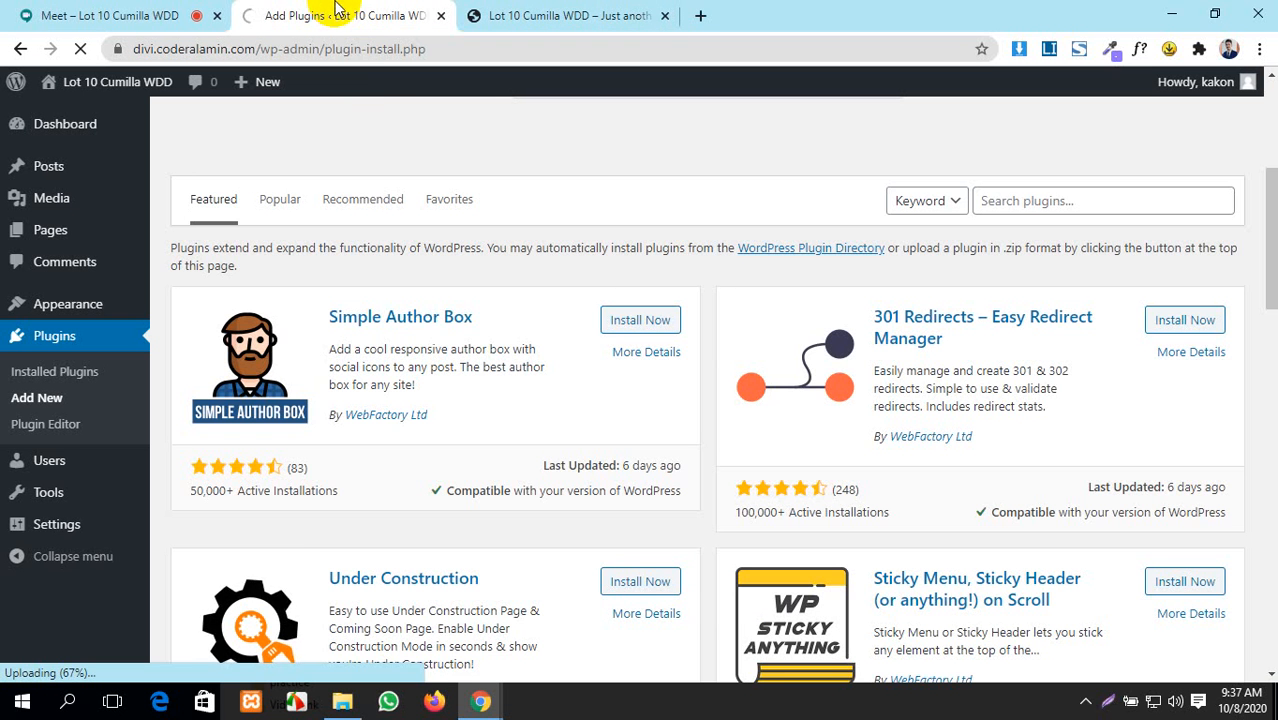
- Activate Elementor Pro 2.2.5 once the upload completes, then return to the meeting
scroll(528, 410, "up", 4)
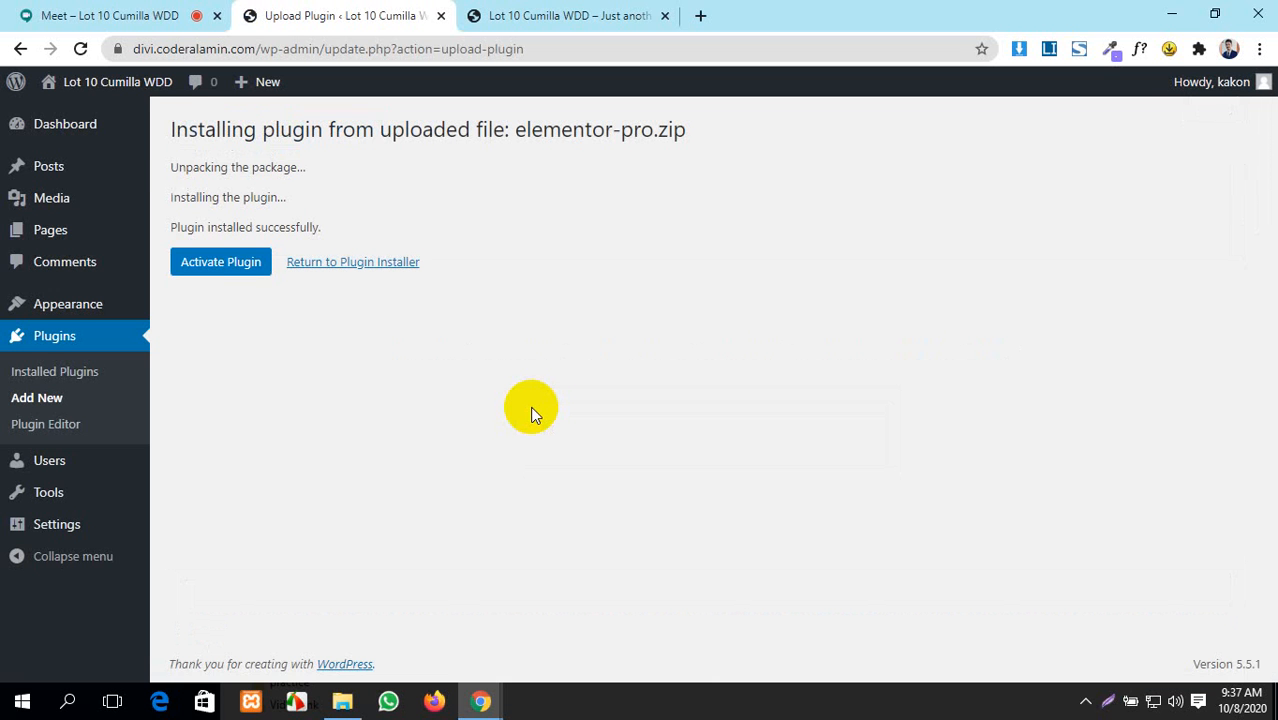
left_click(236, 276)
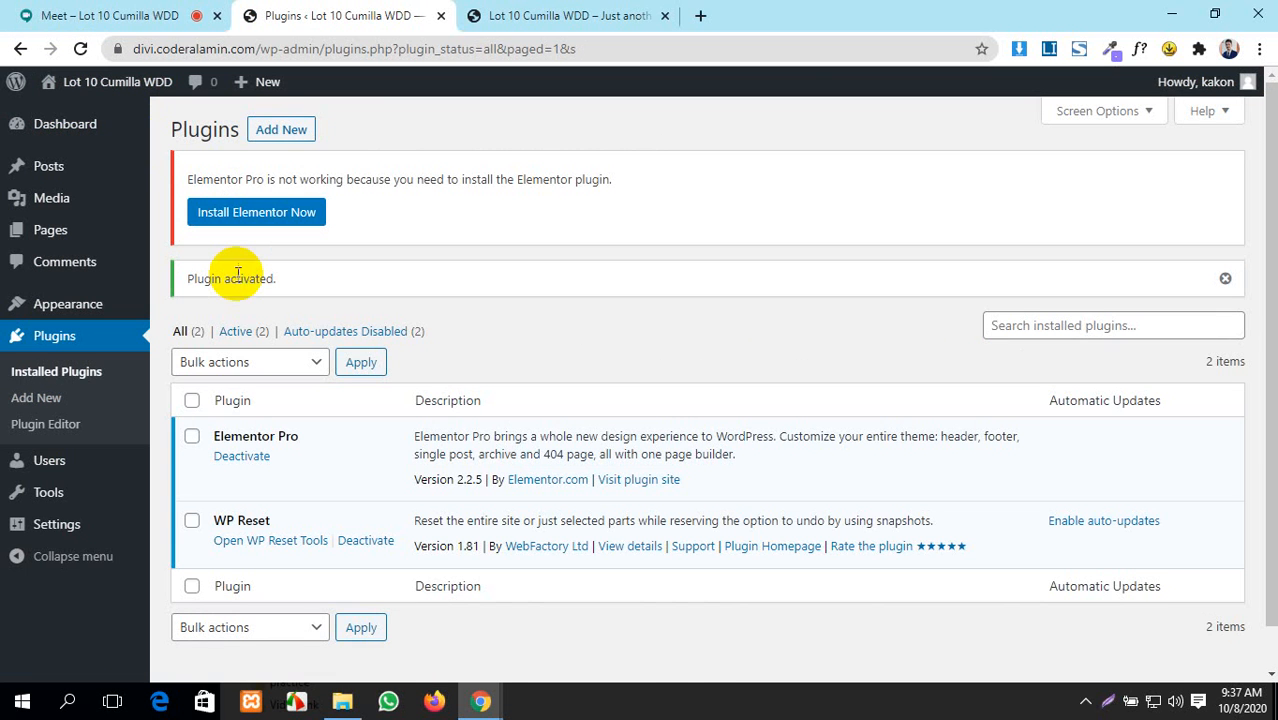
left_click(51, 15)
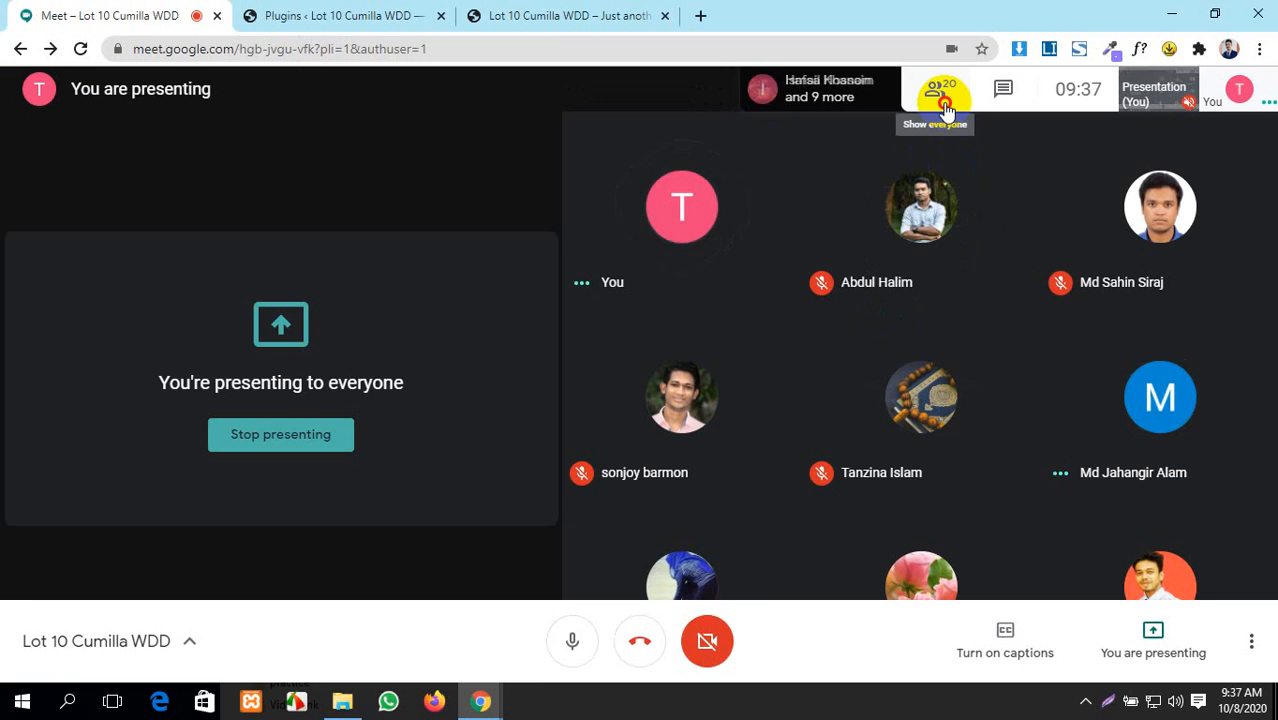
- Browse the list of 21 meeting participants, then go back to the WordPress Plugins page
left_click(945, 105)
scroll(1087, 400, "down", 10)
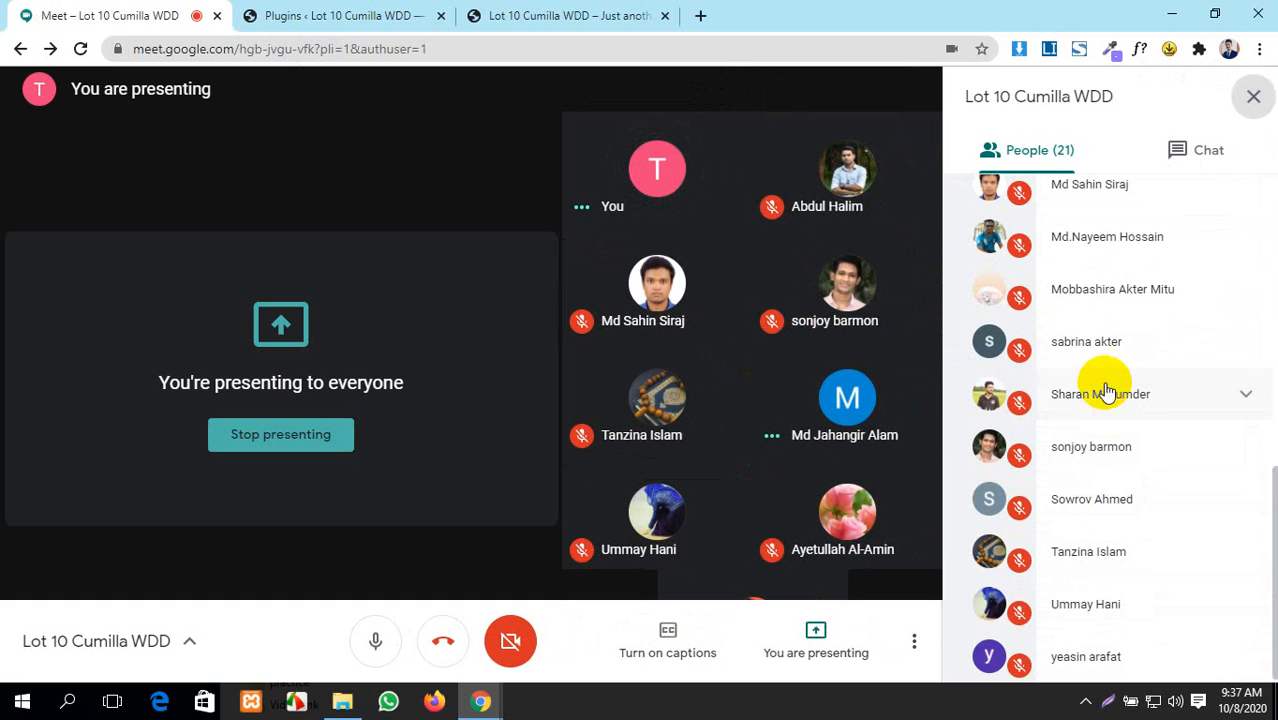
scroll(1107, 390, "up", 10)
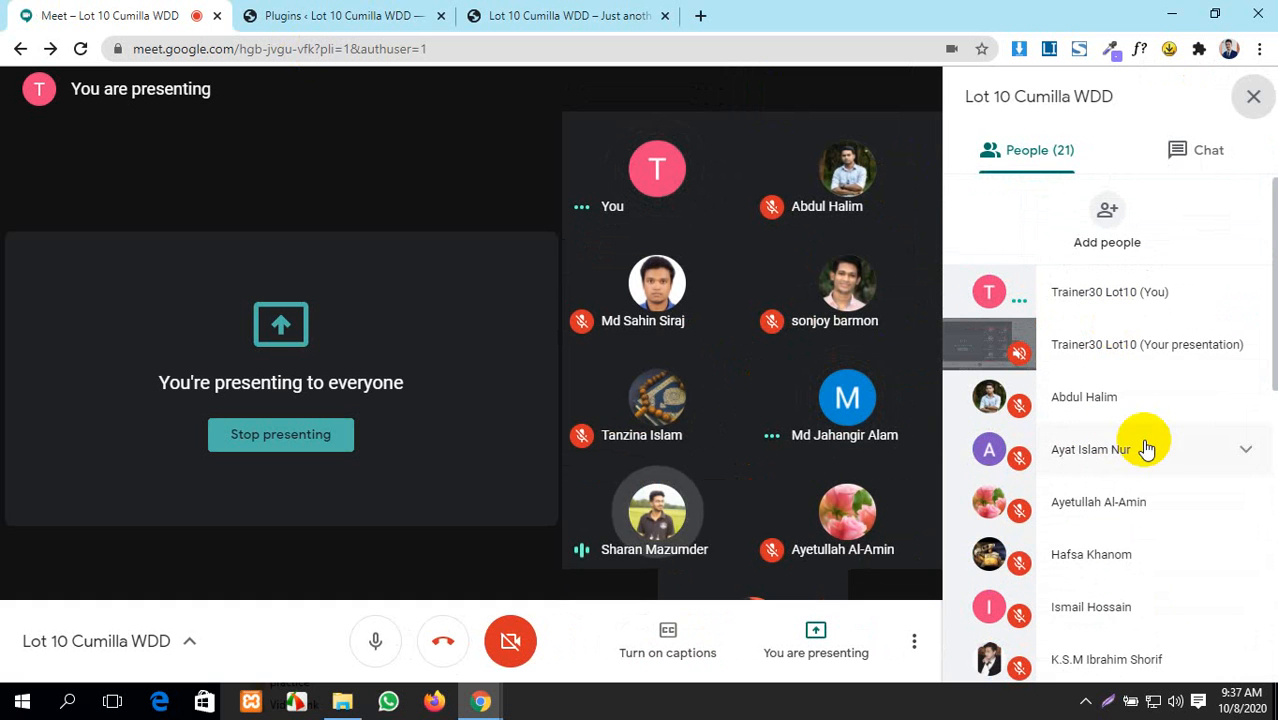
left_click(405, 12)
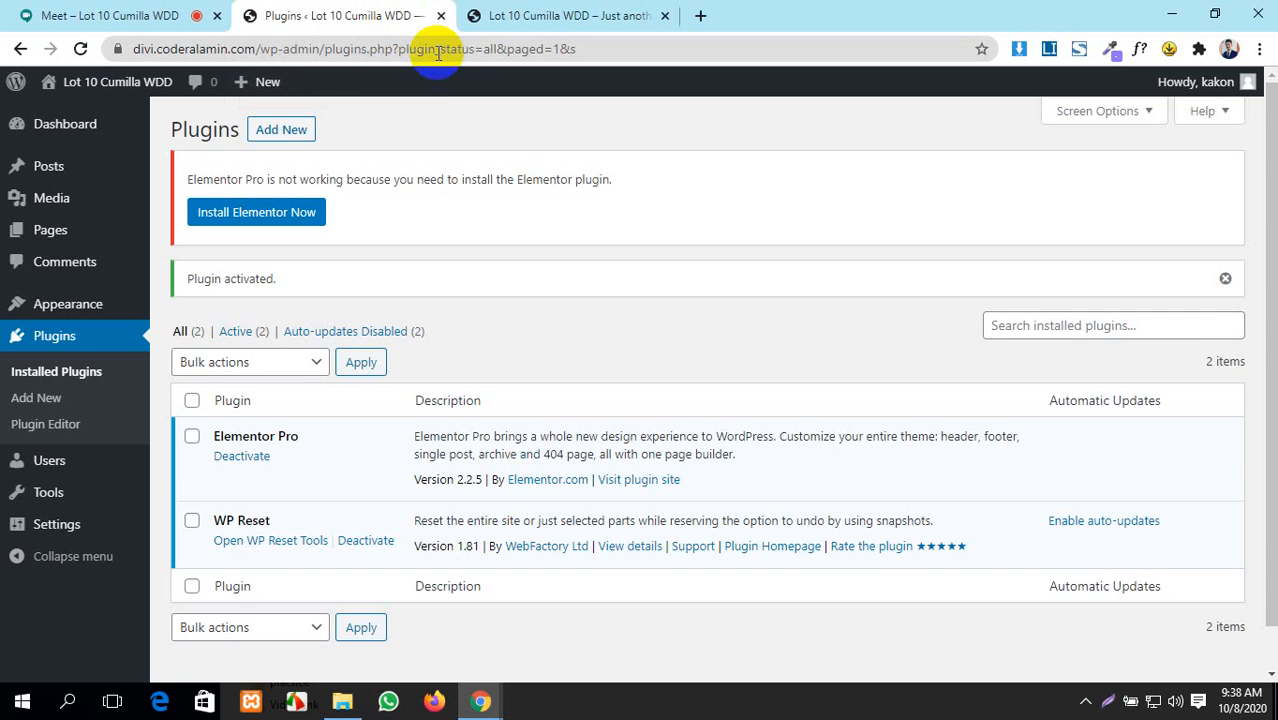
- Glance at the live site, review the installed plugins table, then return to the meeting
scroll(551, 257, "down", 1)
left_click(608, 12)
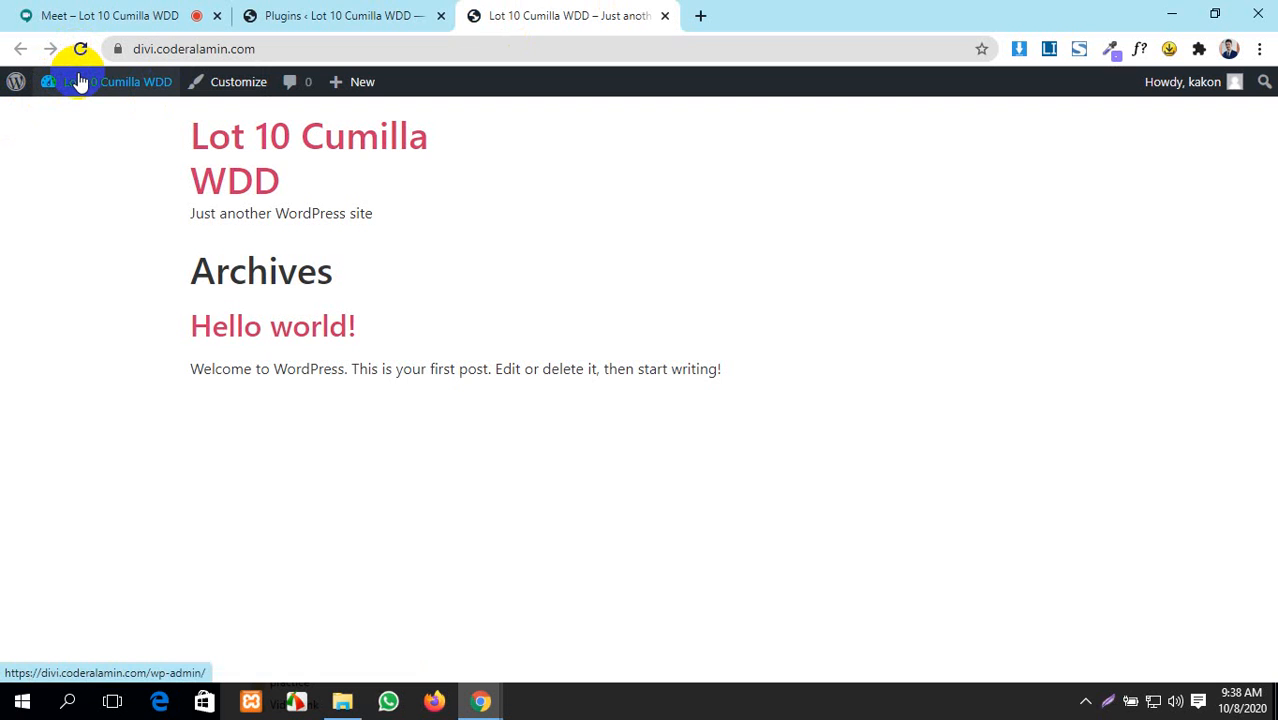
left_click(316, 14)
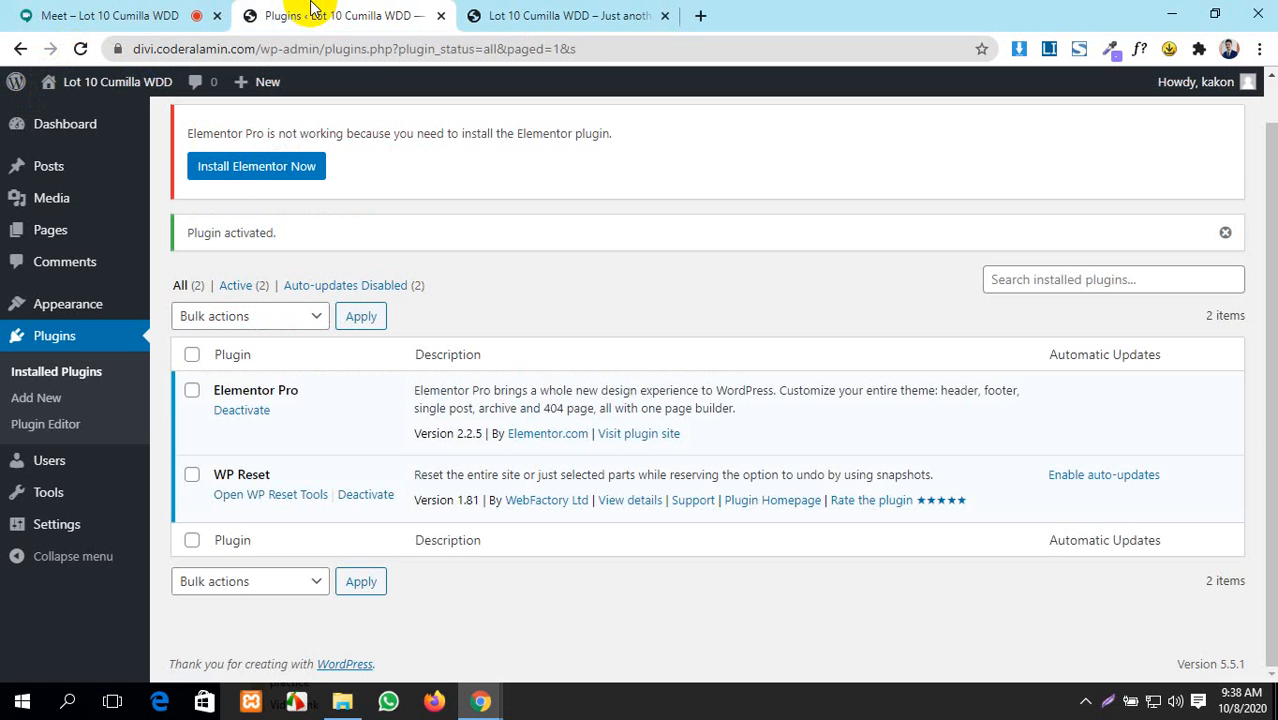
scroll(589, 512, "up", 1)
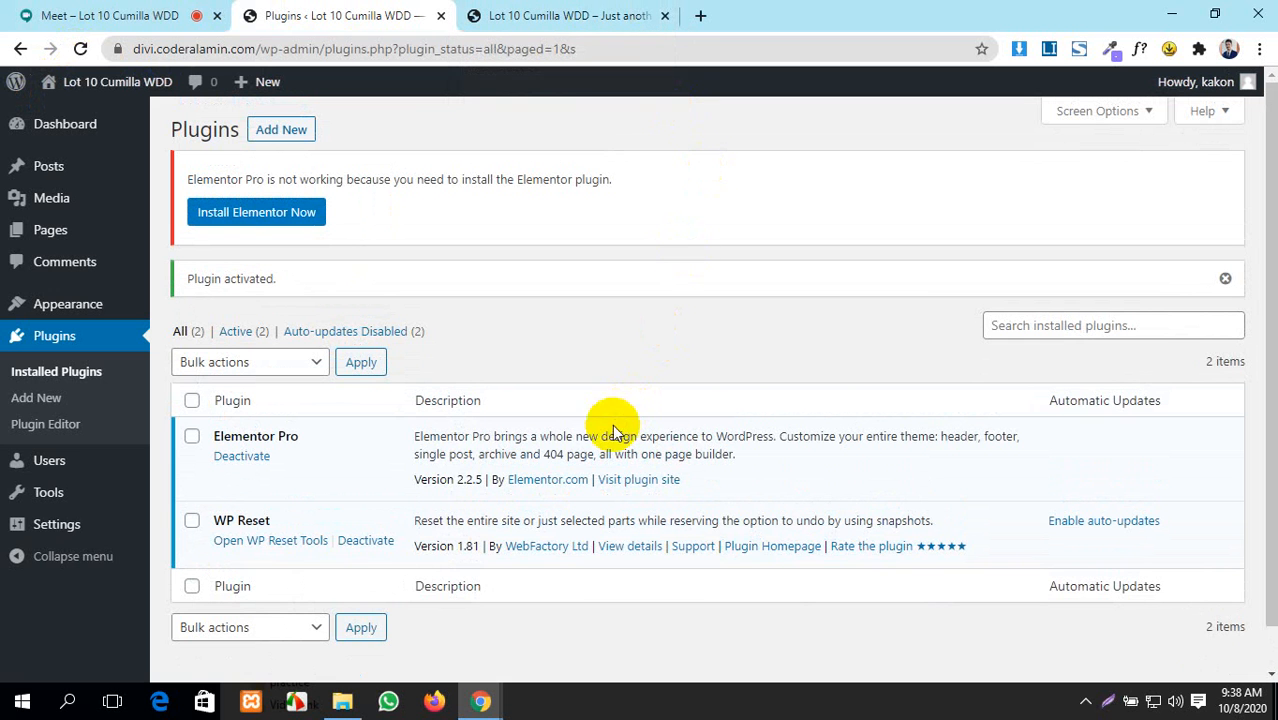
scroll(452, 460, "down", 2)
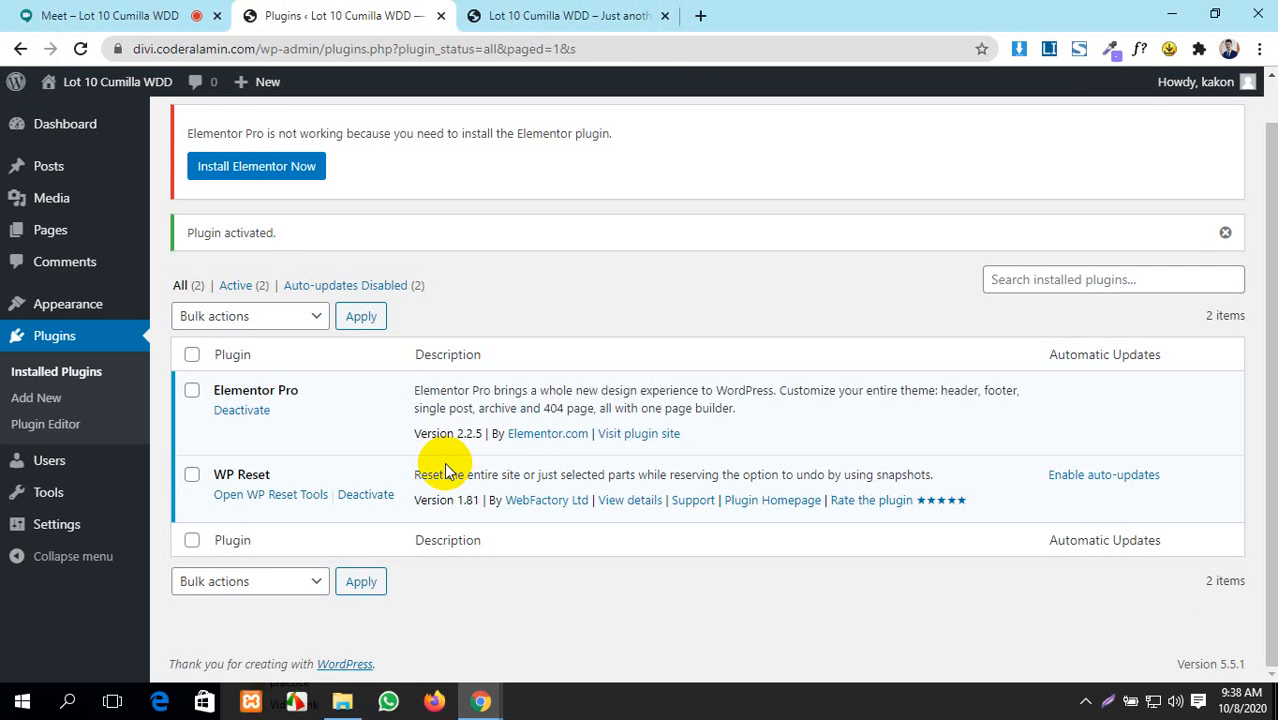
scroll(420, 399, "up", 2)
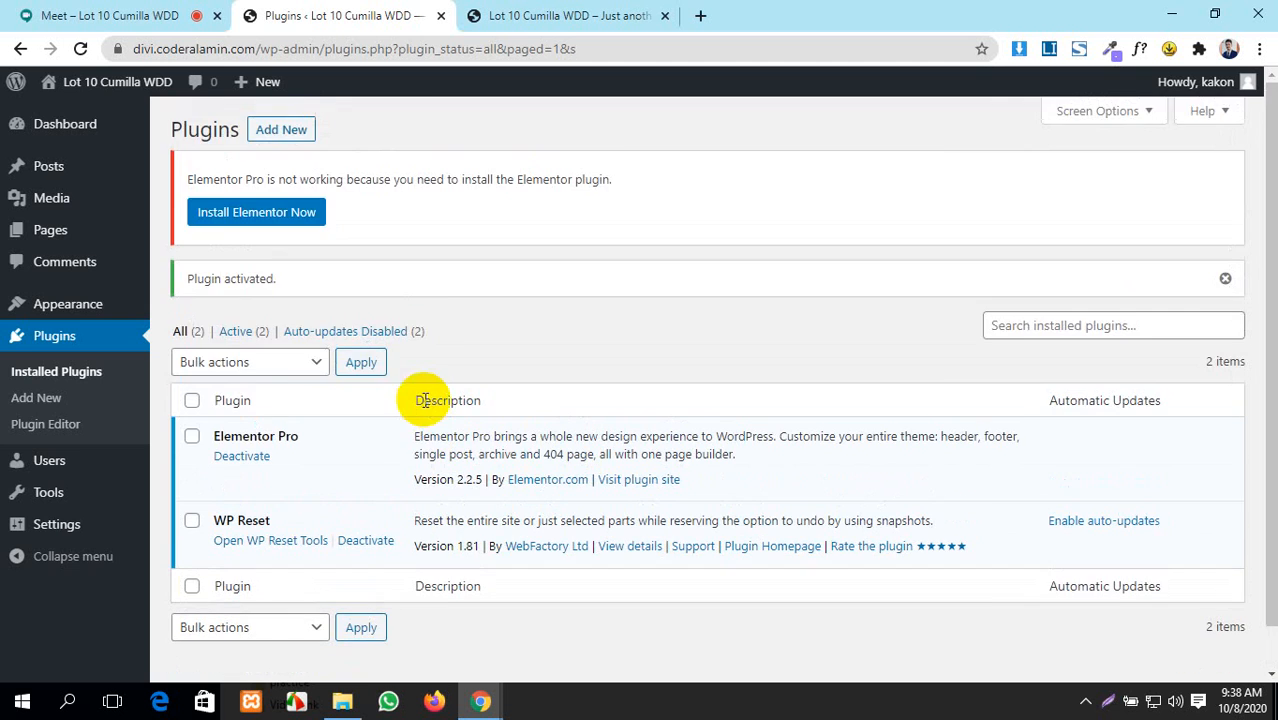
left_click(118, 12)
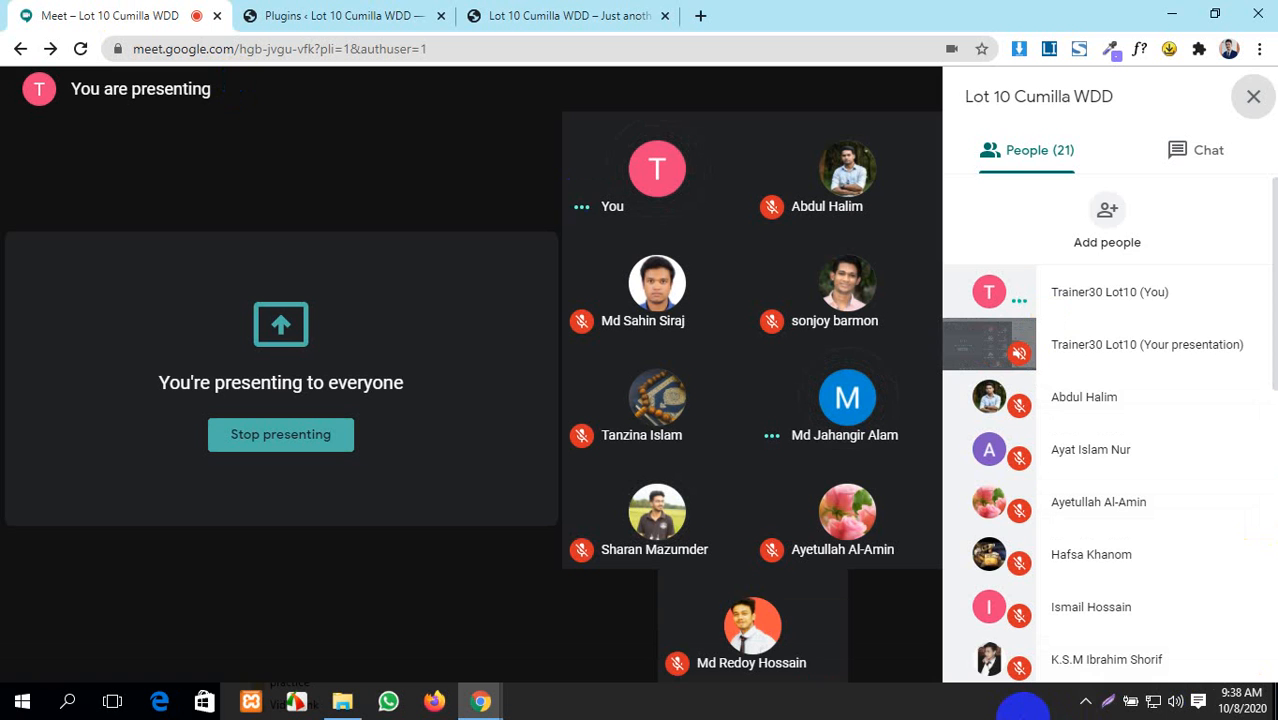
- Scroll the participant list, then open the meeting chat showing the shared Fiverr link
scroll(1184, 568, "down", 7)
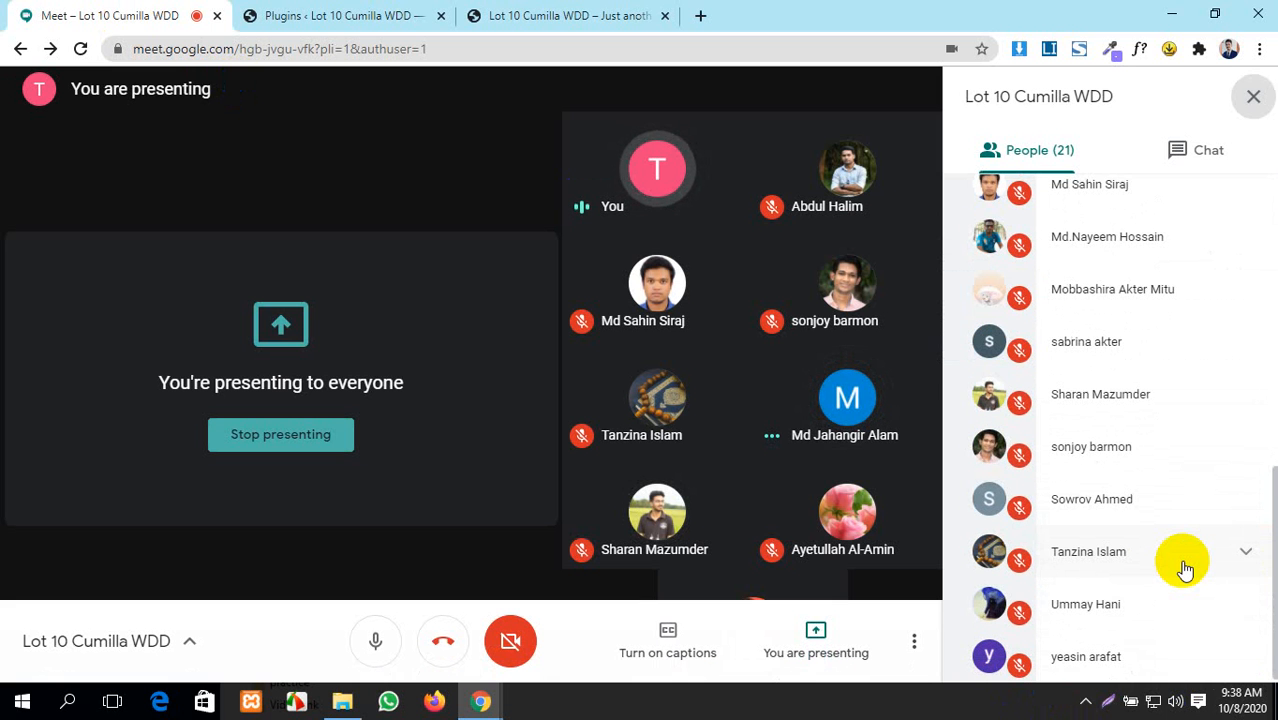
scroll(1184, 568, "up", 3)
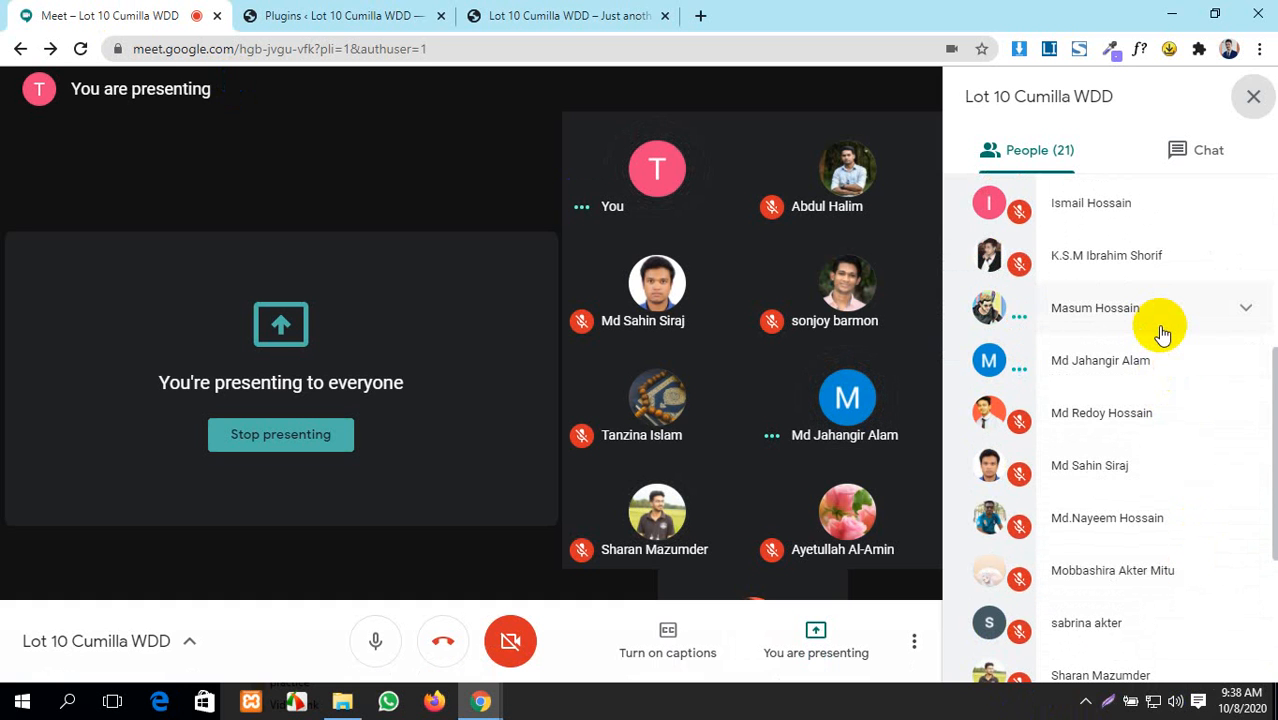
scroll(1160, 333, "up", 1)
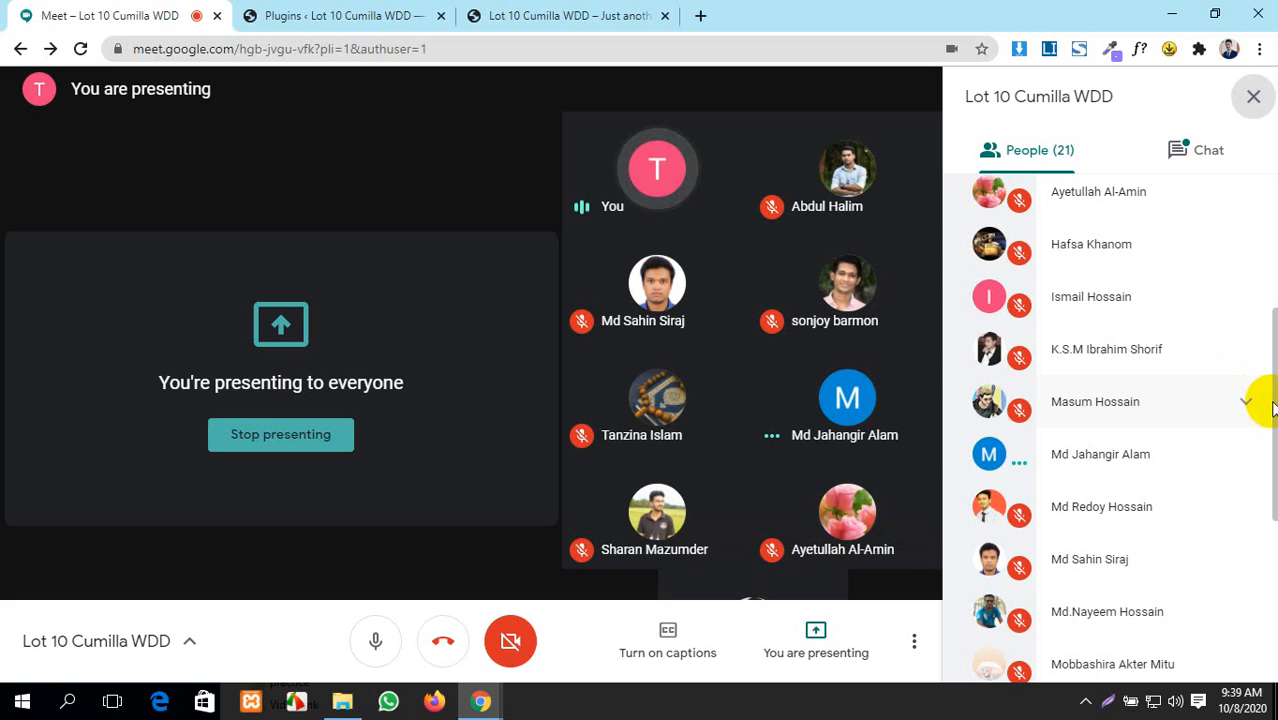
left_click(1168, 152)
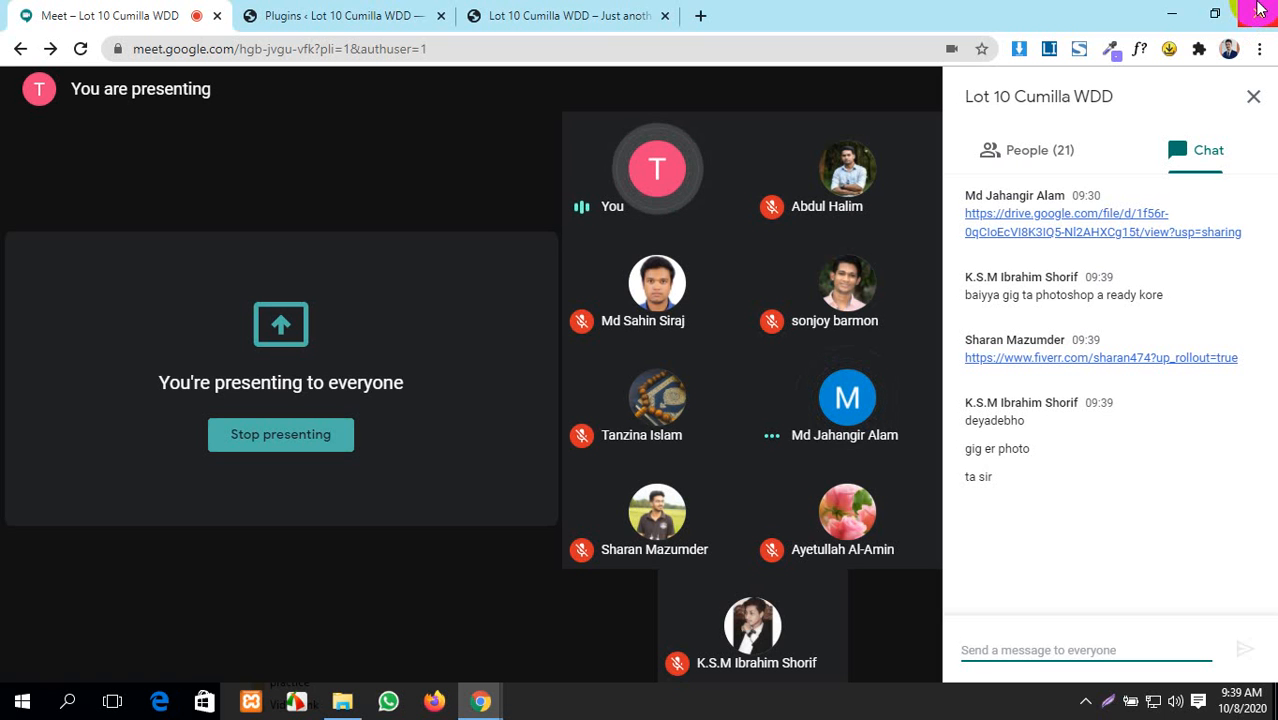
- Install the required Elementor Website Builder 3.0.11 plugin from Elementor Pro's notice
left_click(326, 10)
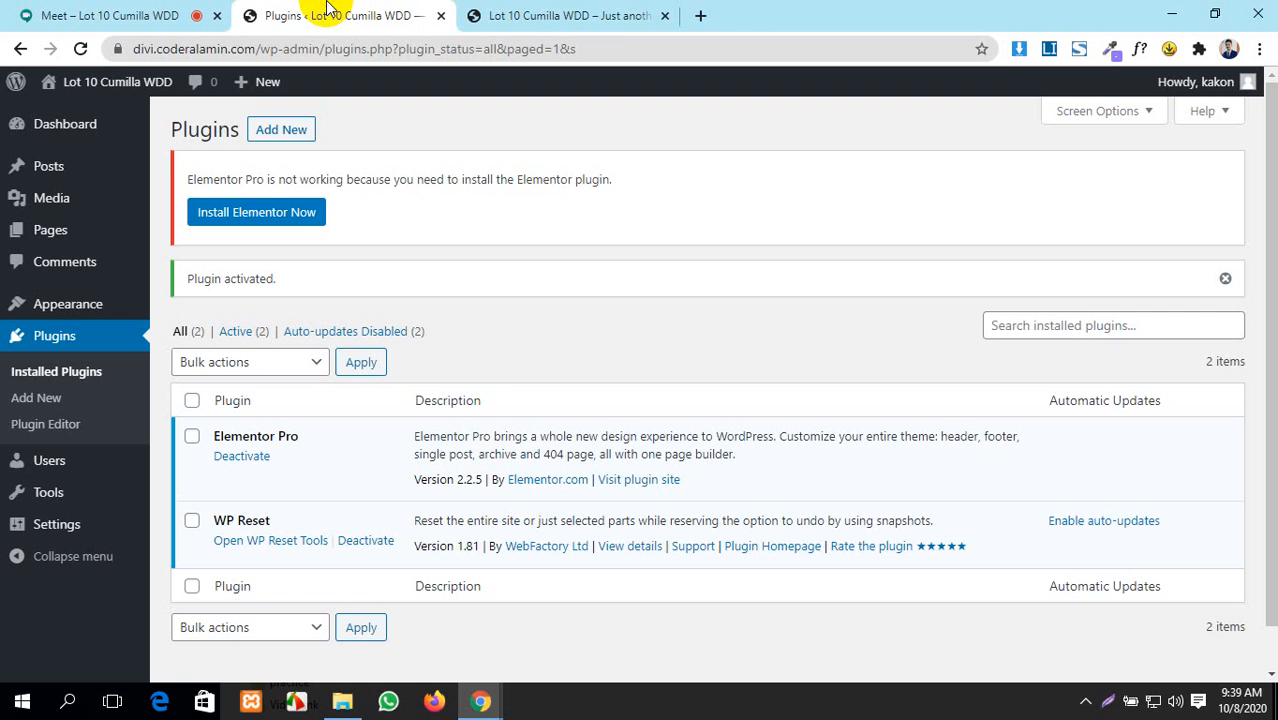
left_click(44, 432)
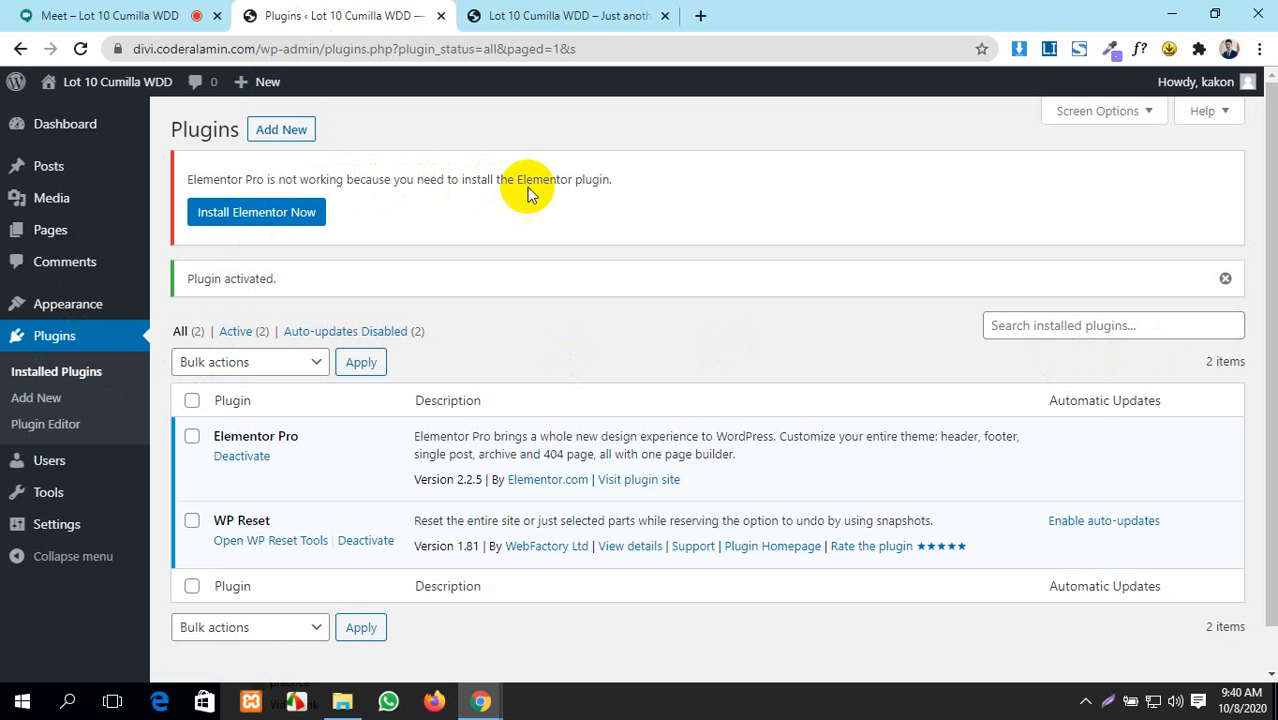
scroll(402, 424, "down", 1)
scroll(404, 426, "up", 1)
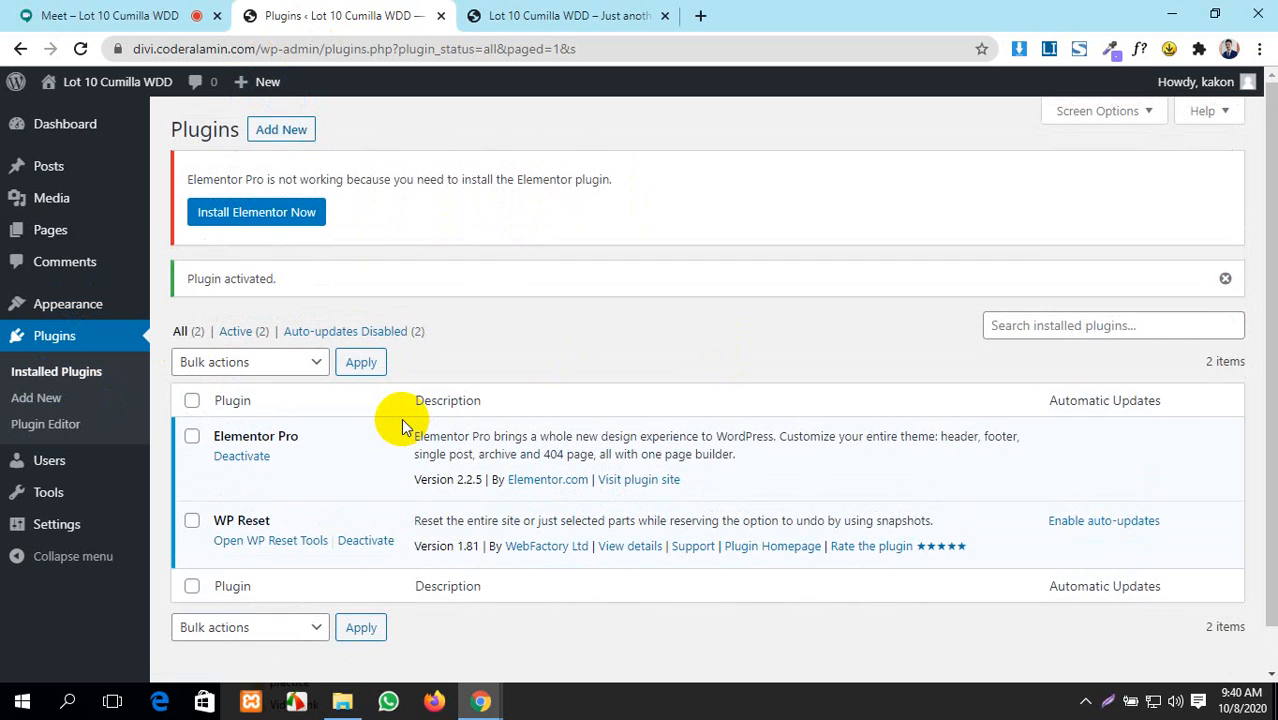
left_click(277, 224)
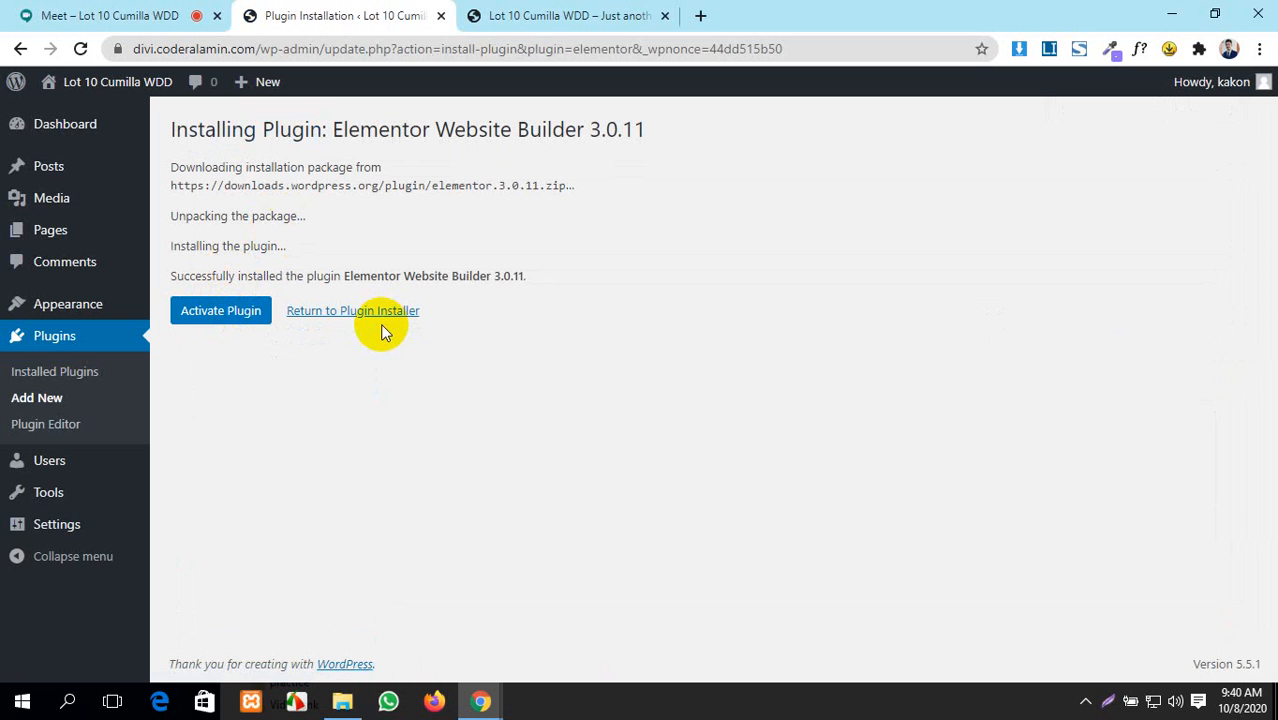
- Return to the plugin installer and admit the waiting guest into the Meet call
left_click(366, 320)
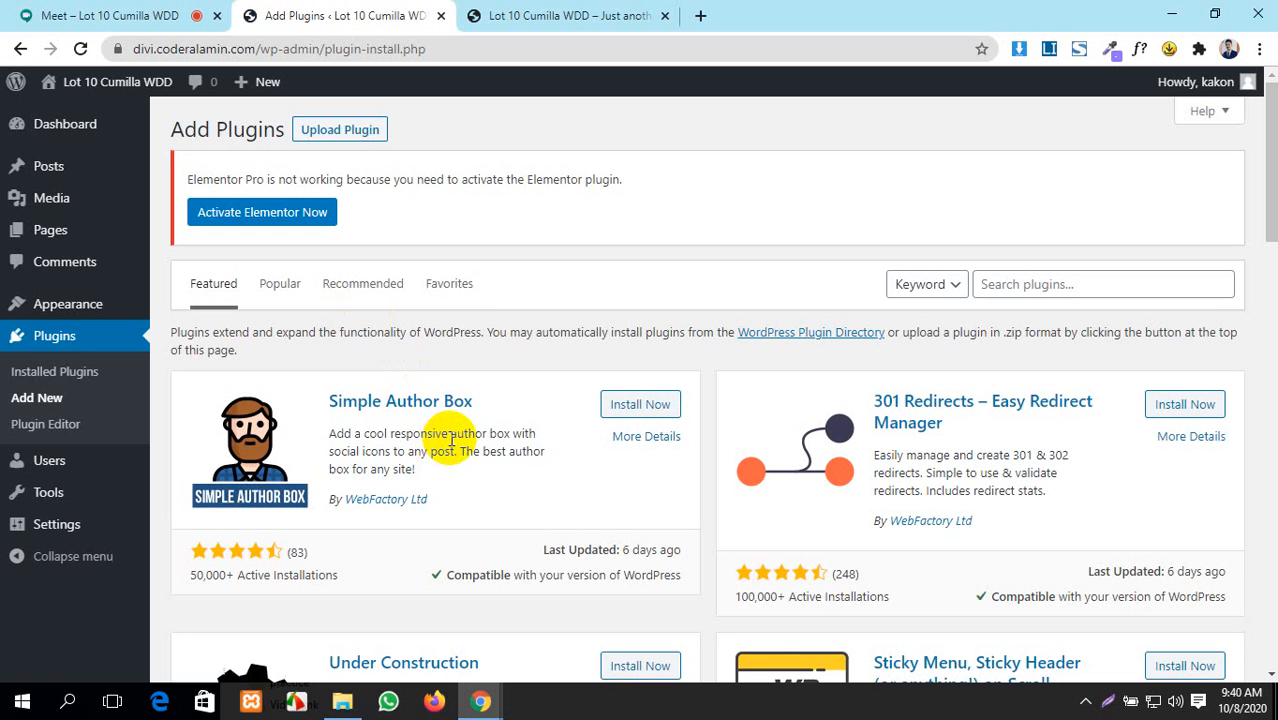
scroll(445, 460, "down", 3)
scroll(448, 517, "up", 3)
left_click(58, 397)
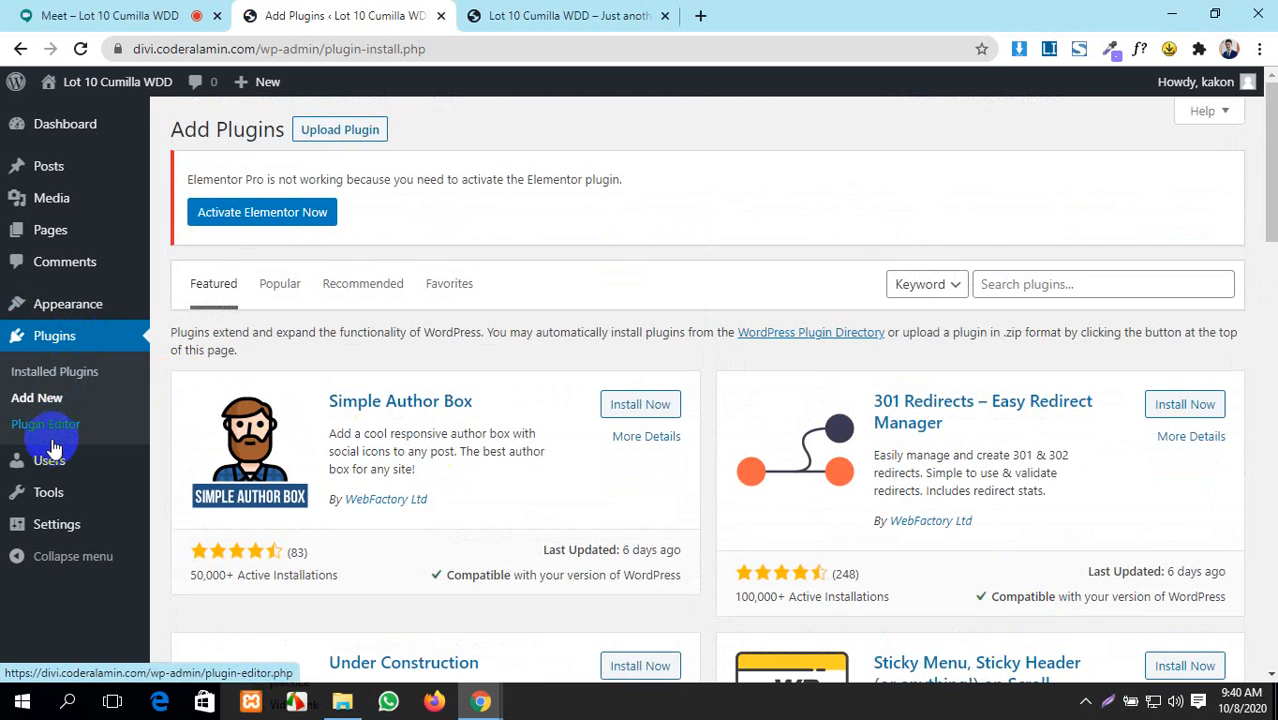
scroll(45, 455, "down", 1)
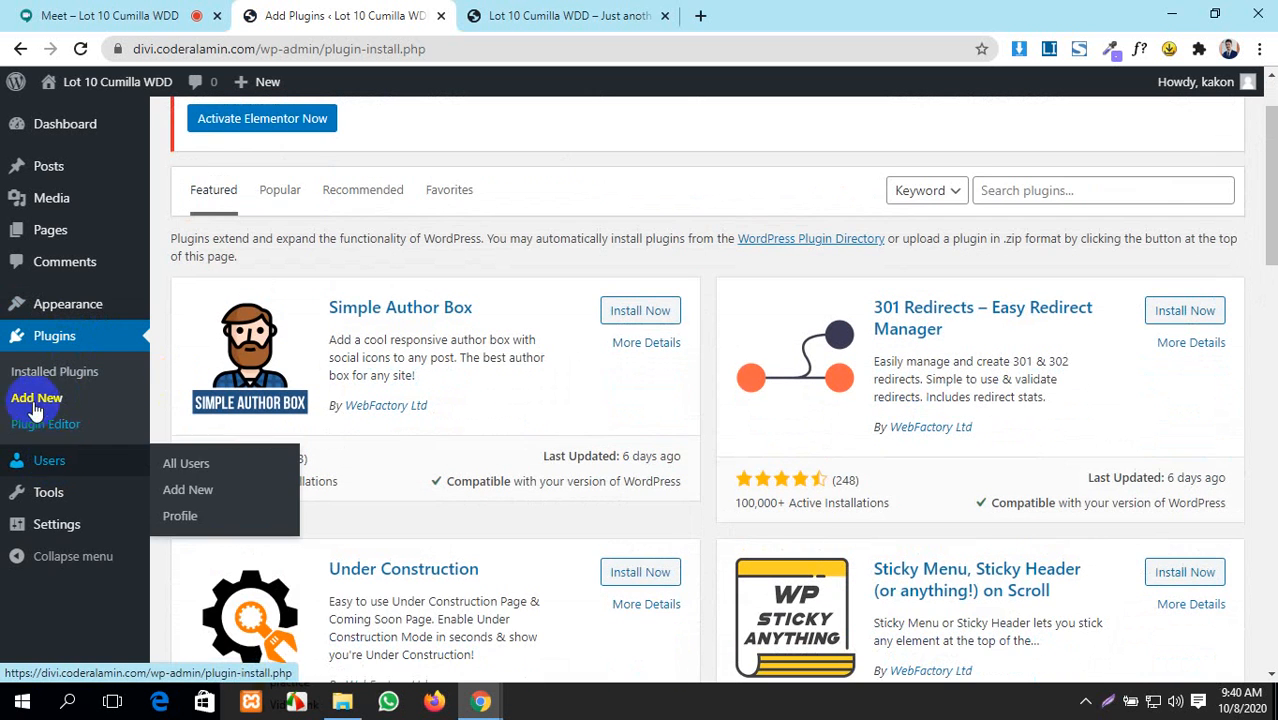
left_click(60, 14)
left_click(816, 430)
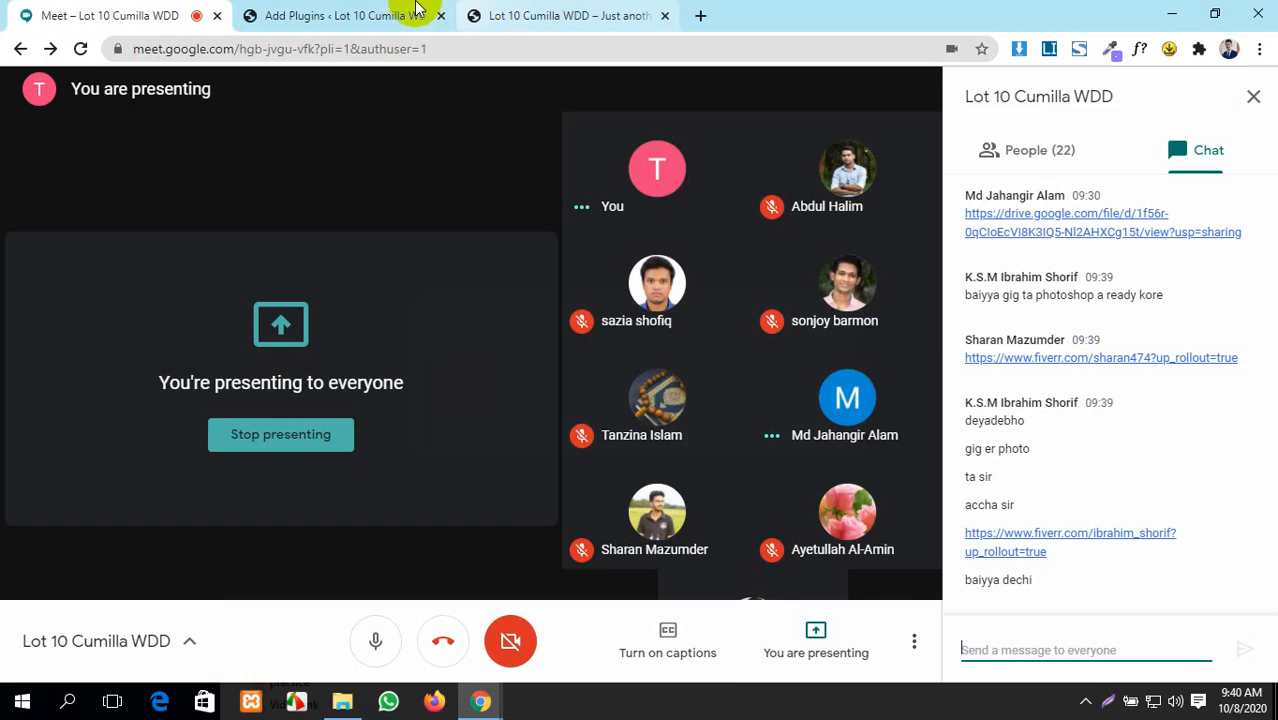
- Reload the Installed Plugins list and activate Elementor 3.0.11
left_click(345, 15)
scroll(160, 350, "down", 3)
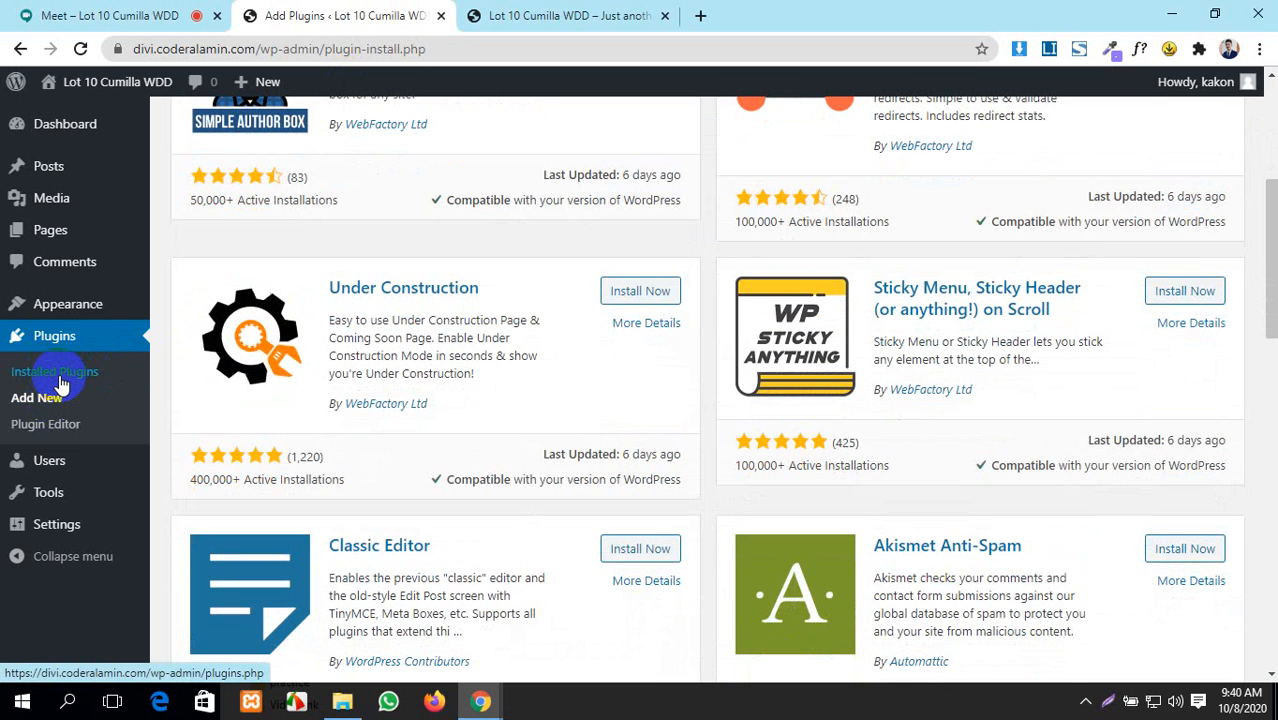
left_click(60, 378)
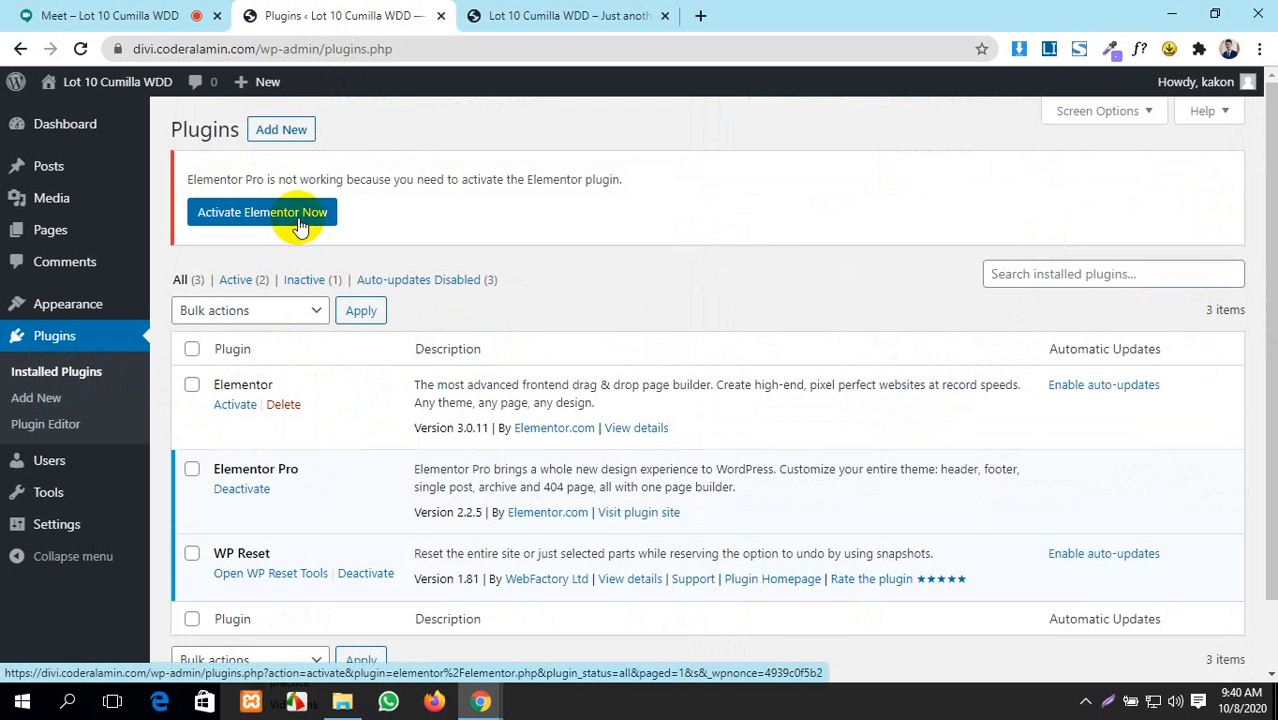
left_click(80, 49)
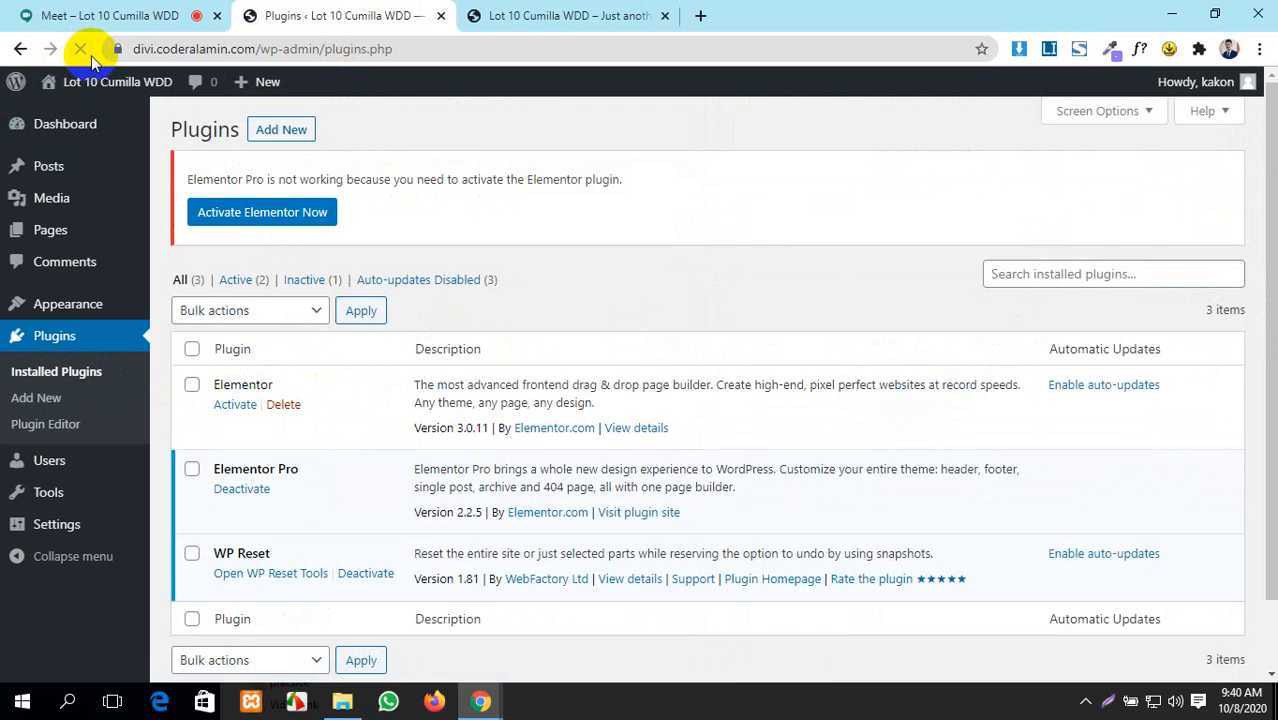
left_click(246, 216)
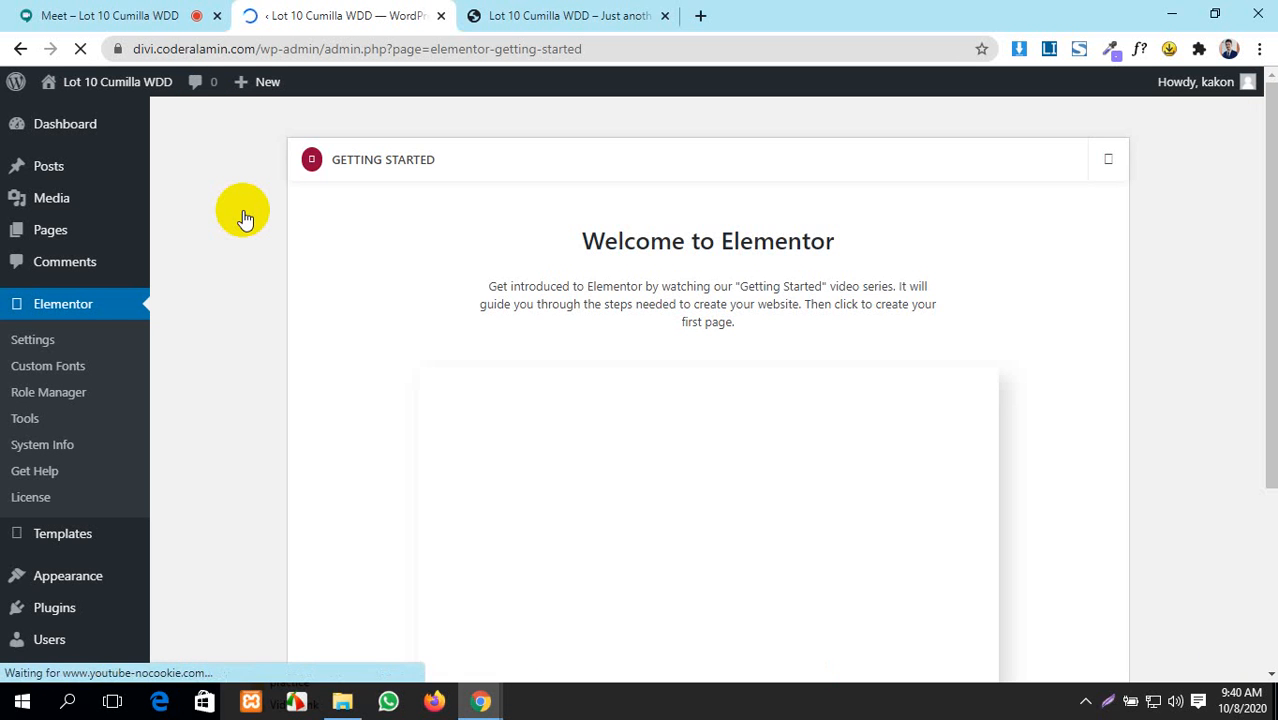
- Dismiss the Welcome to Elementor getting-started dialog
scroll(779, 430, "down", 3)
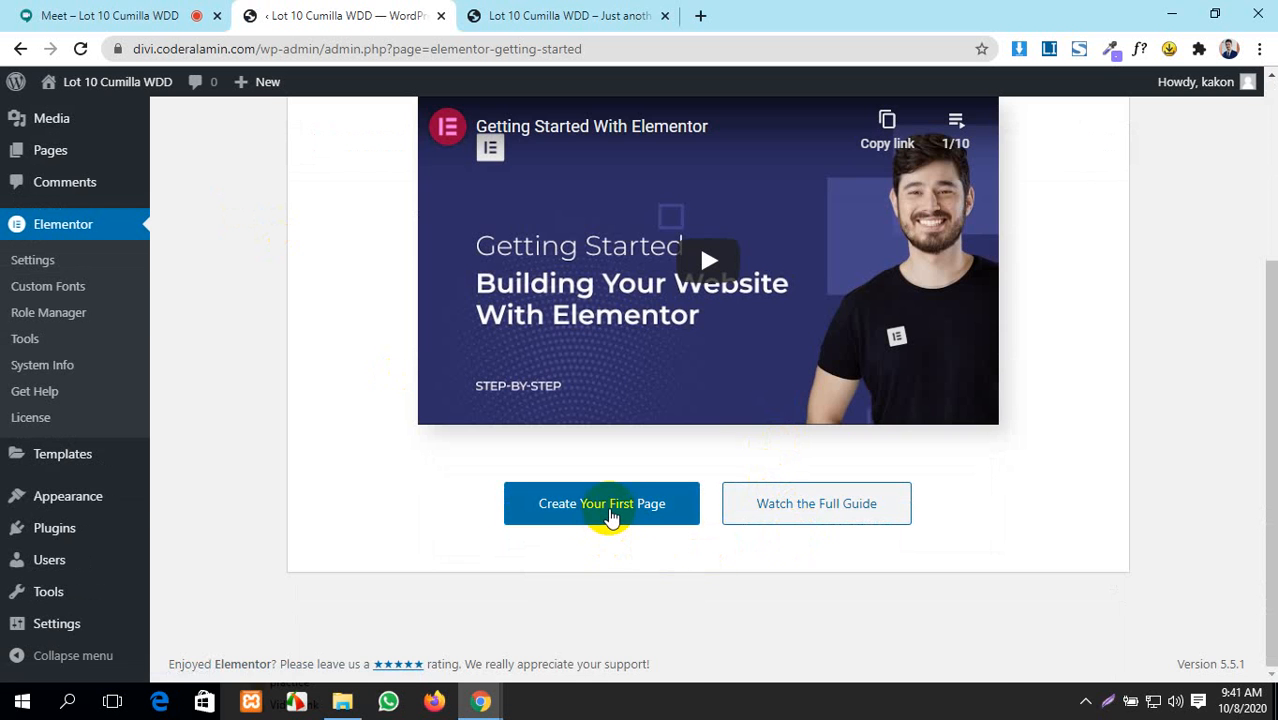
left_click(612, 517)
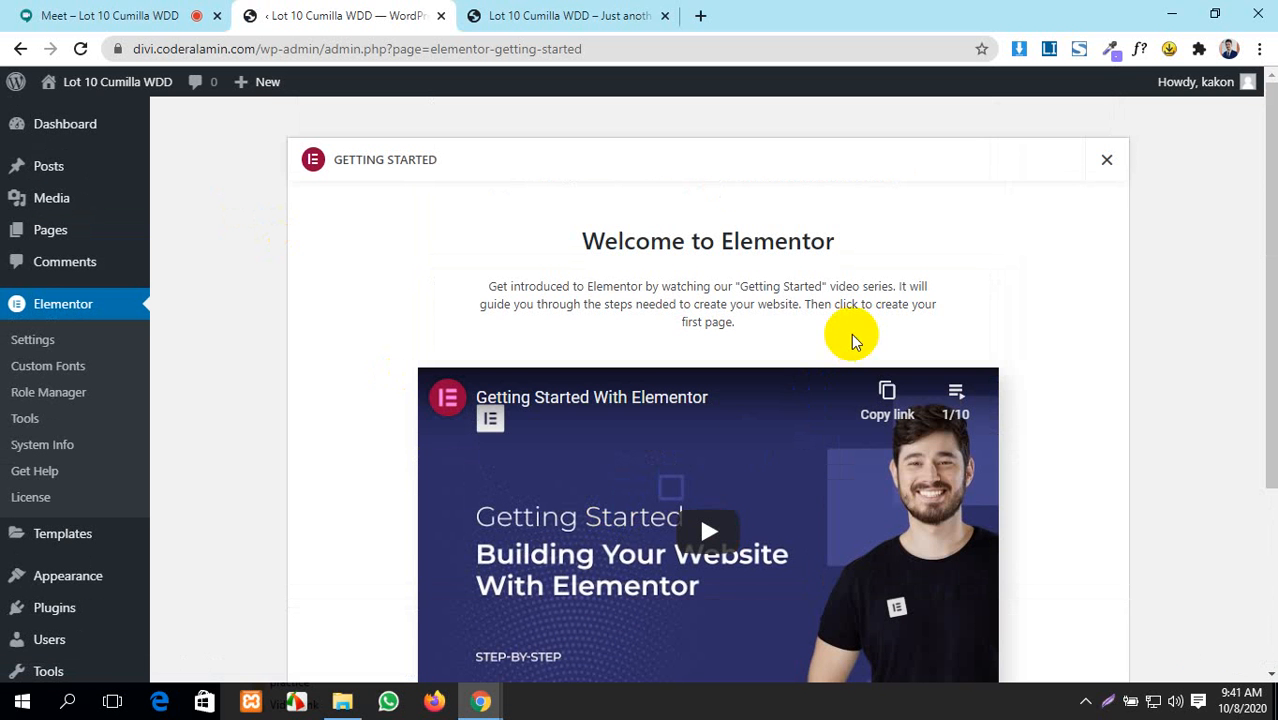
left_click(1107, 160)
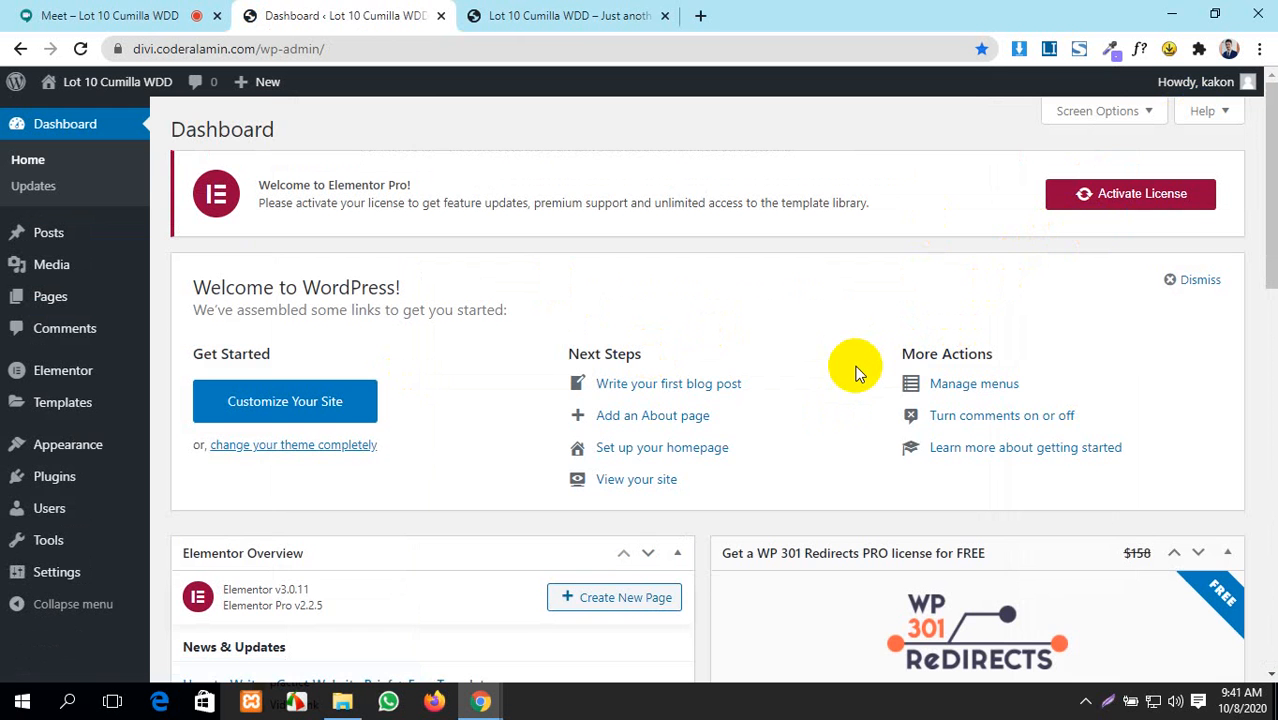
scroll(855, 365, "down", 5)
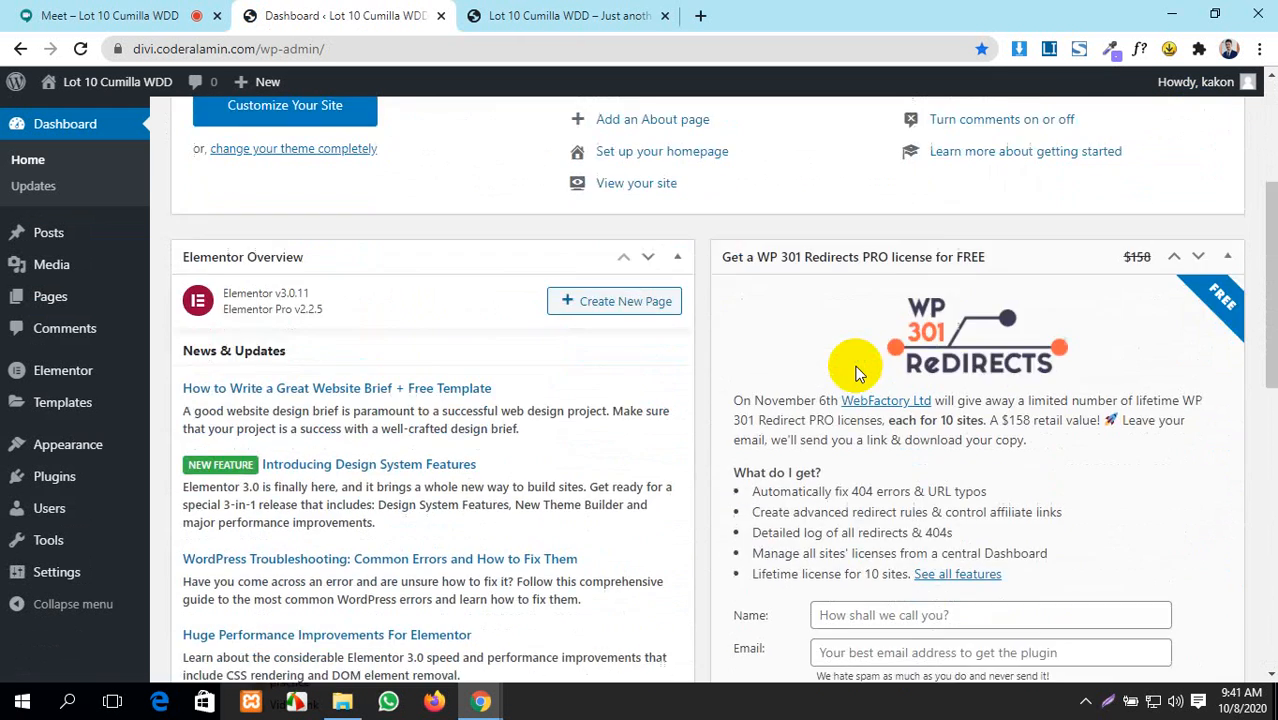
scroll(850, 343, "up", 5)
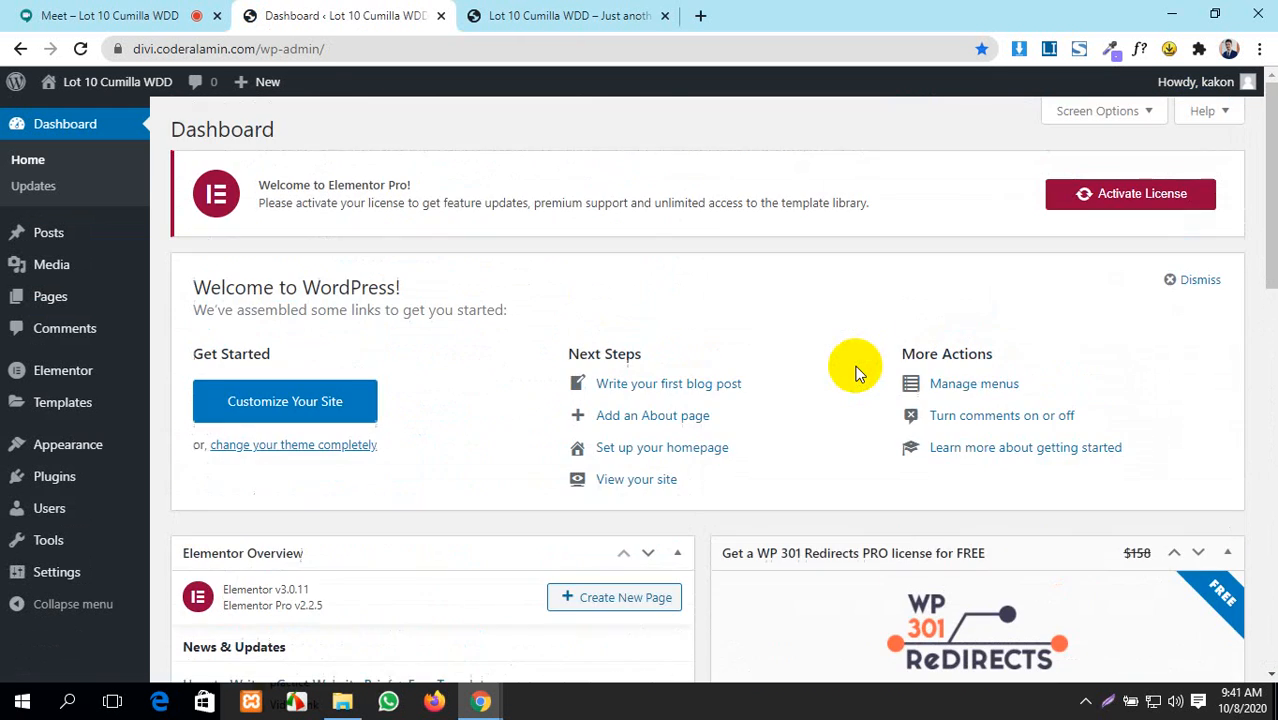
- Bring the WordPress Dashboard tab with the Elementor Overview back to the front
left_click(530, 14)
left_click(345, 14)
key("ctrl+shift+Tab")
left_click(308, 10)
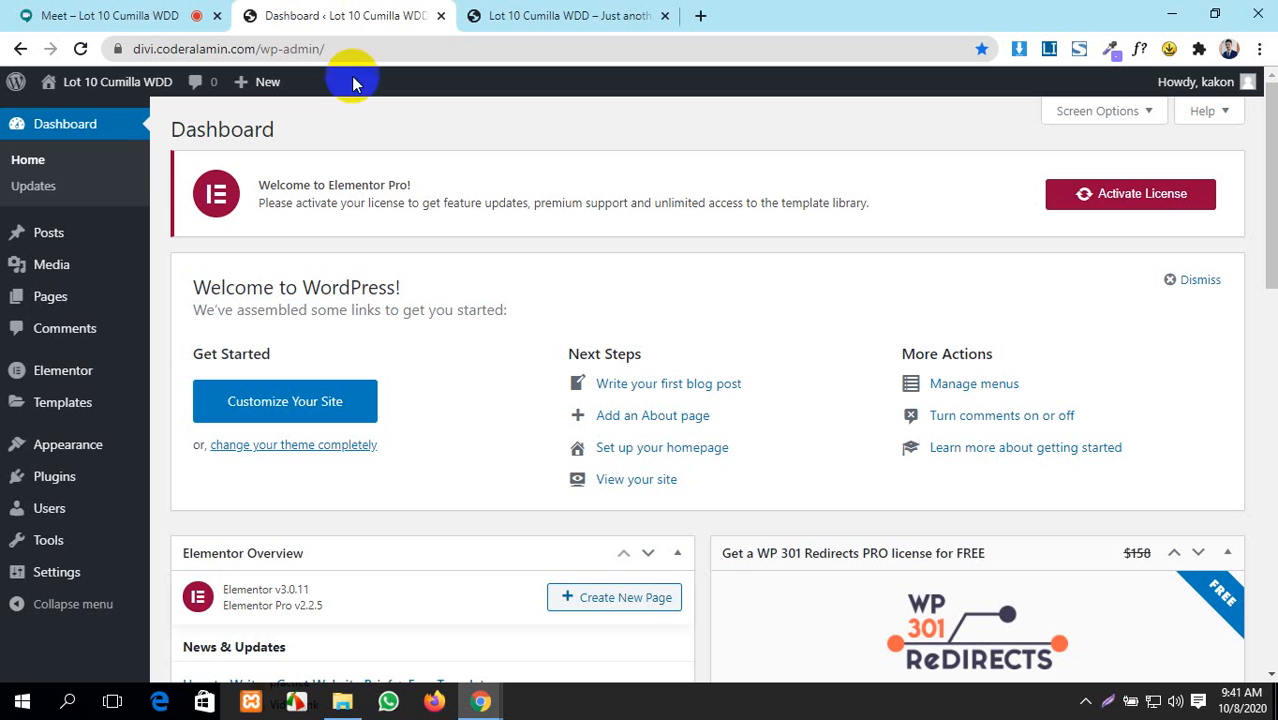
- Move the Privacy Policy and Sample Page pages to the trash with a bulk action
mouse_move(97, 300)
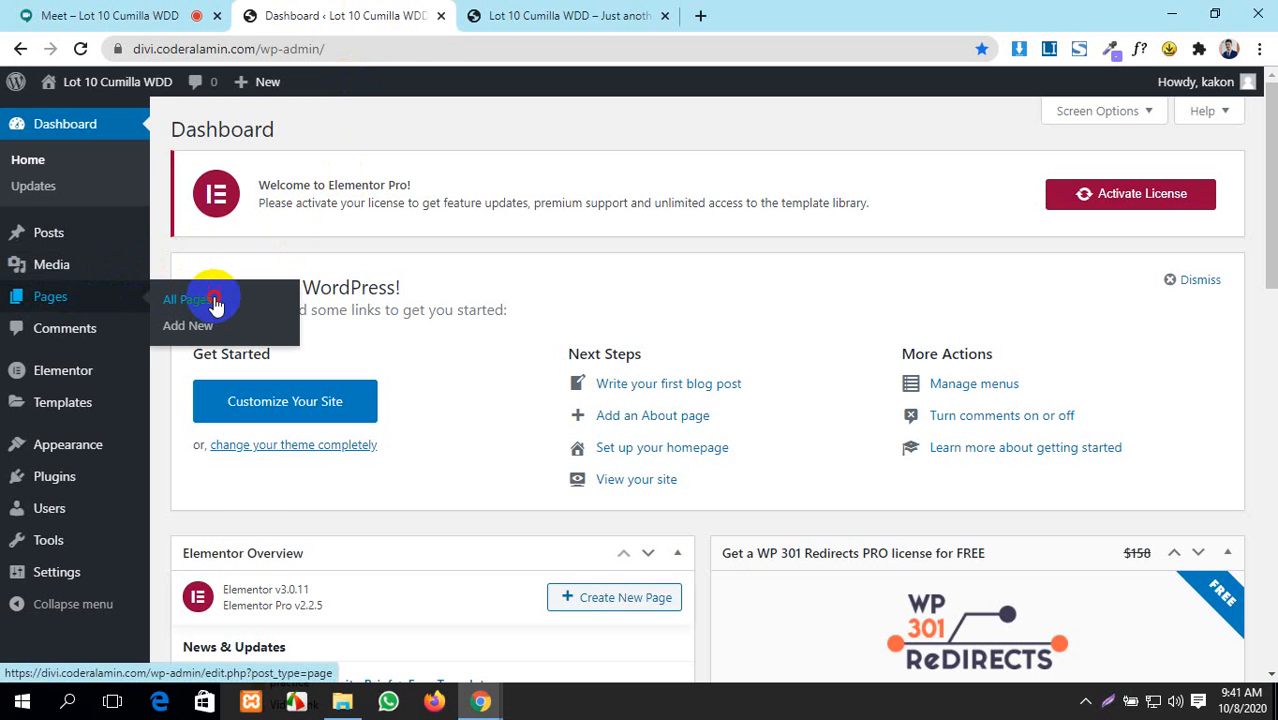
left_click(214, 302)
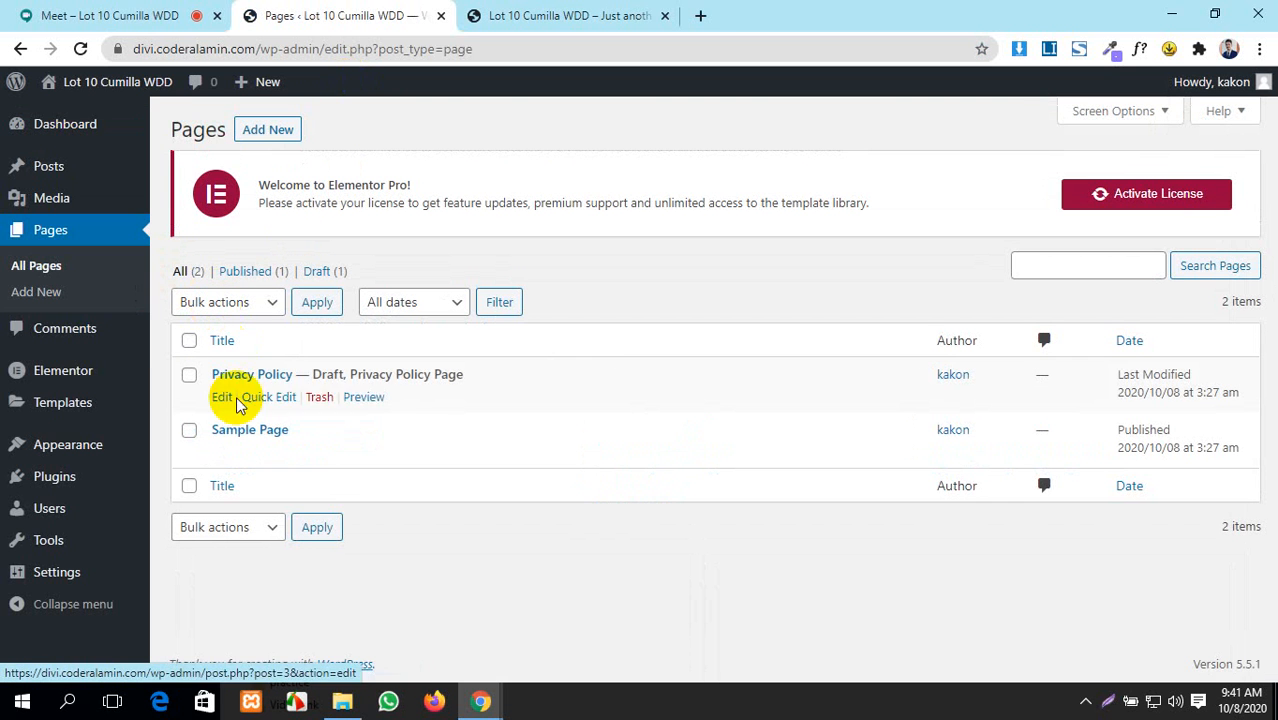
left_click(189, 375)
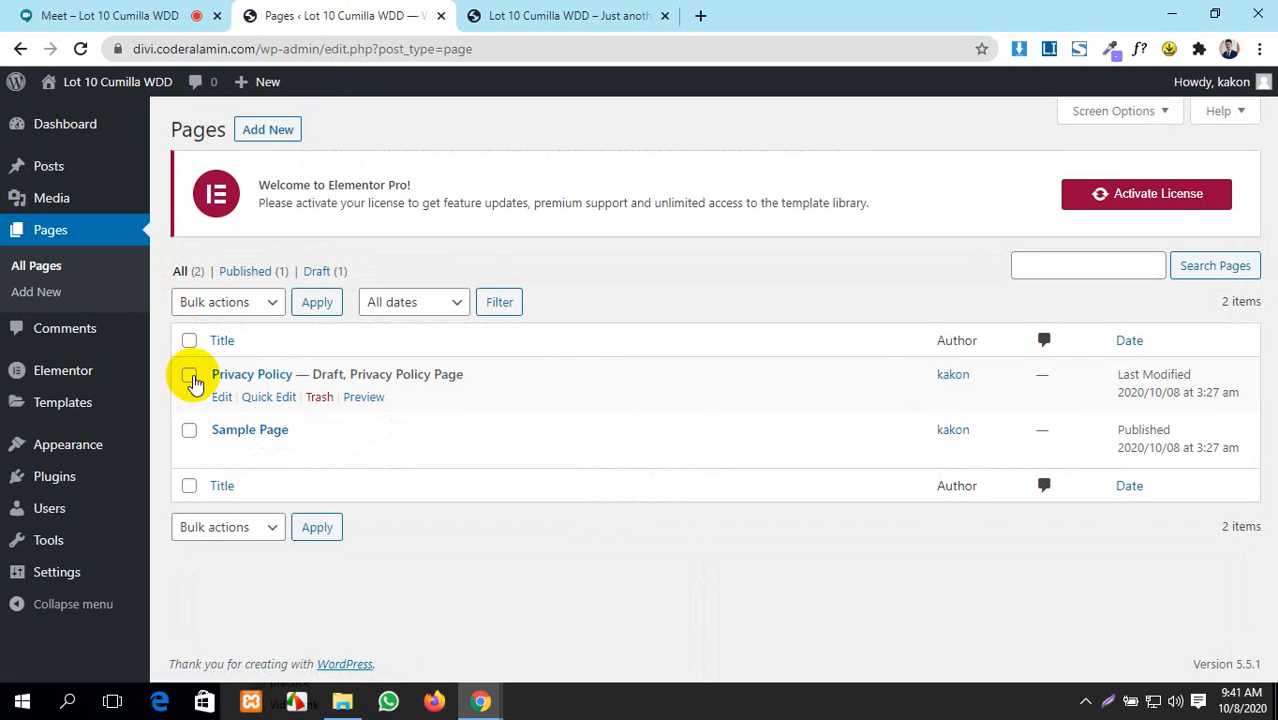
left_click(189, 432)
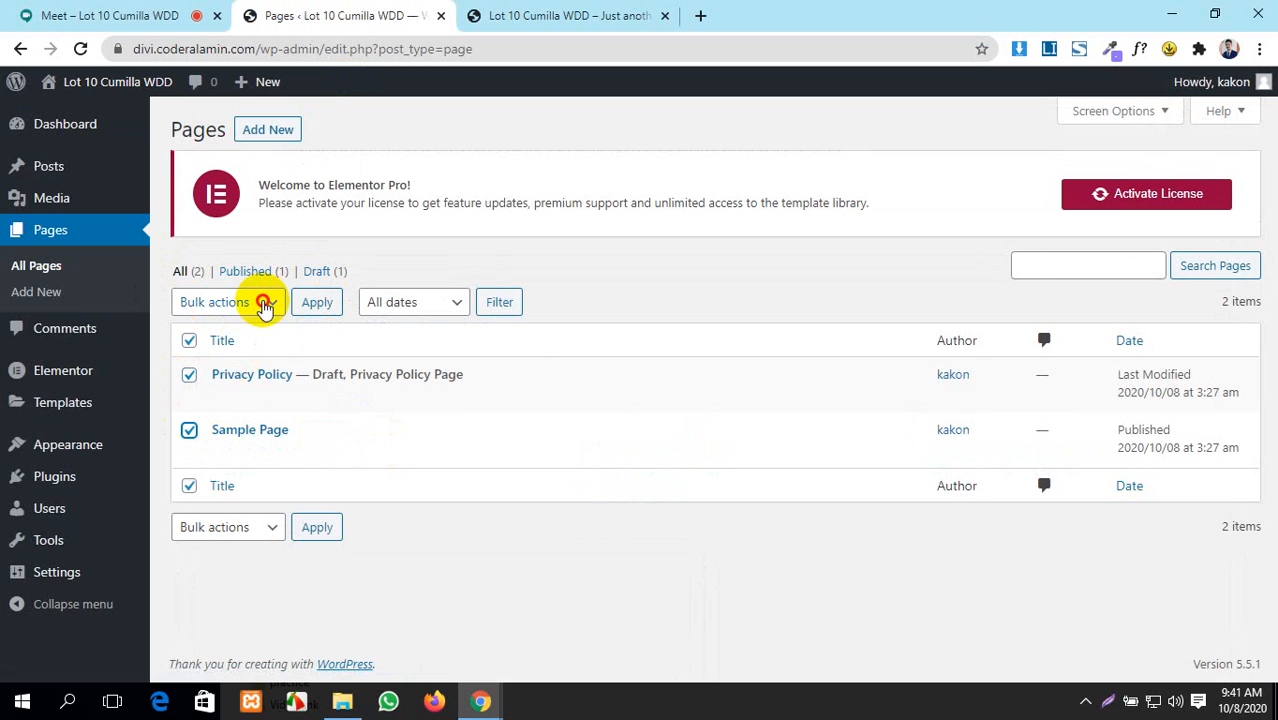
left_click(262, 302)
left_click(228, 366)
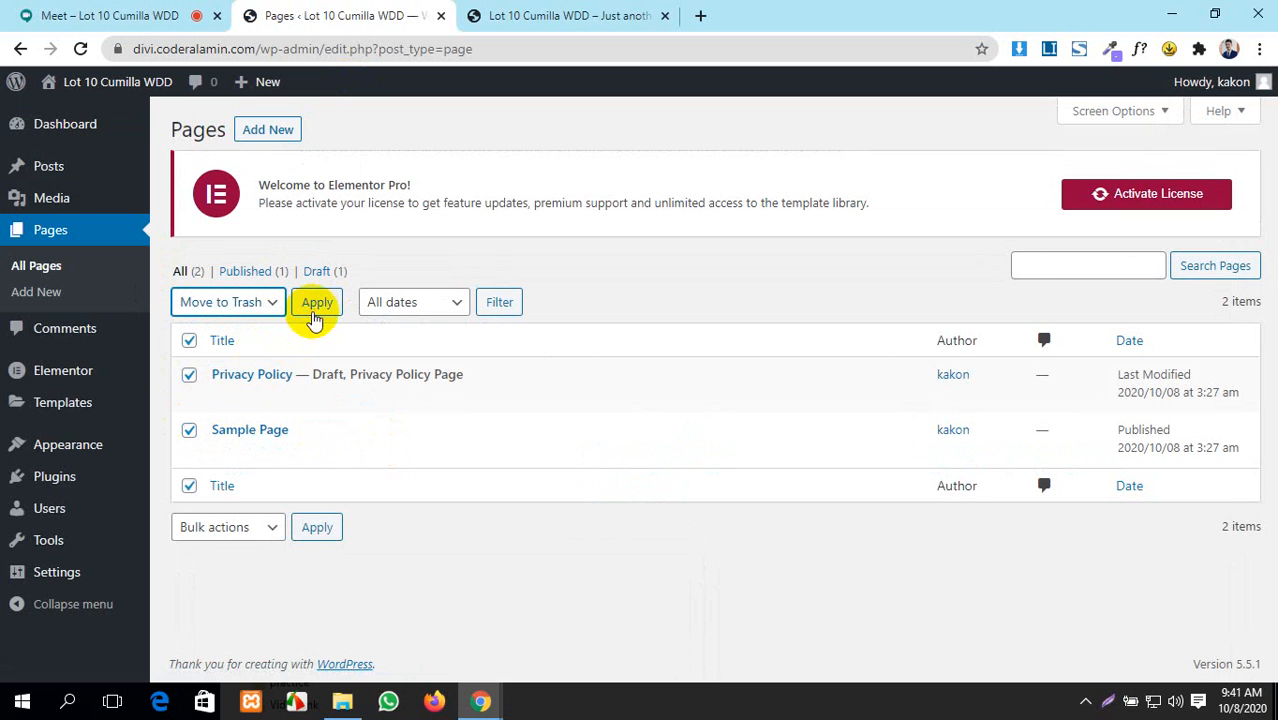
left_click(316, 306)
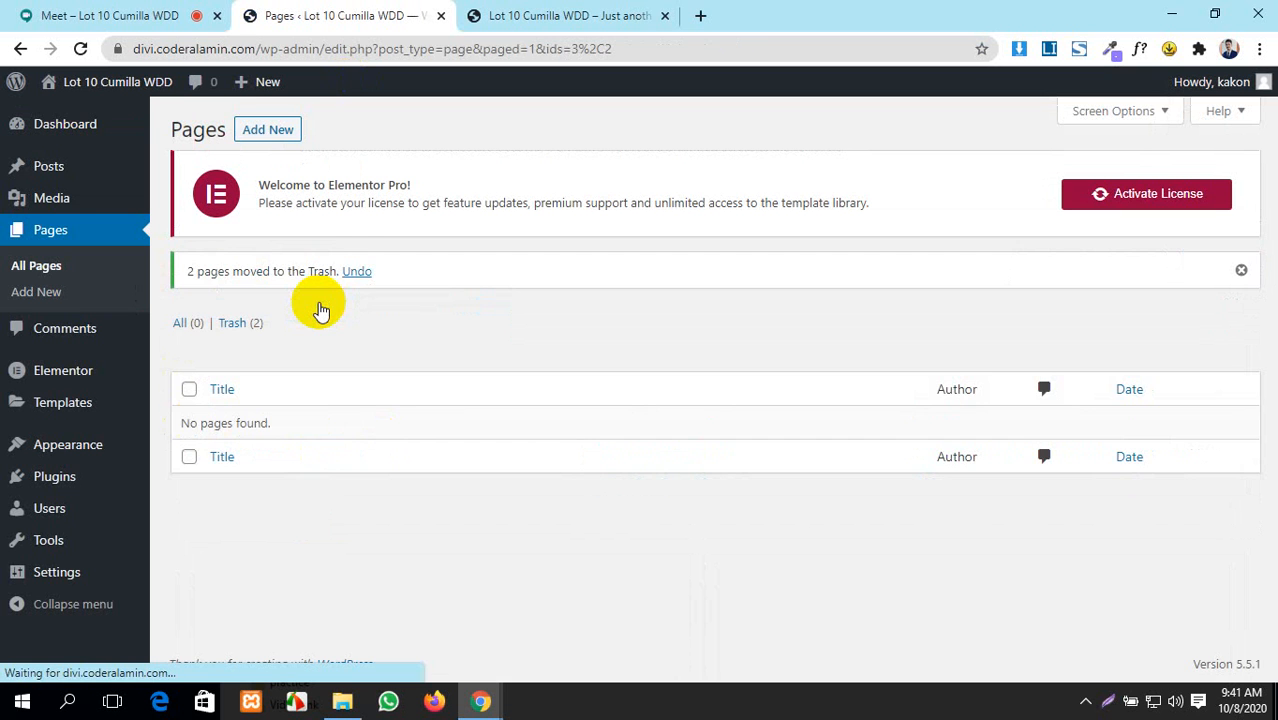
- Open five Add New Page editors in separate background tabs
middle_click(265, 131)
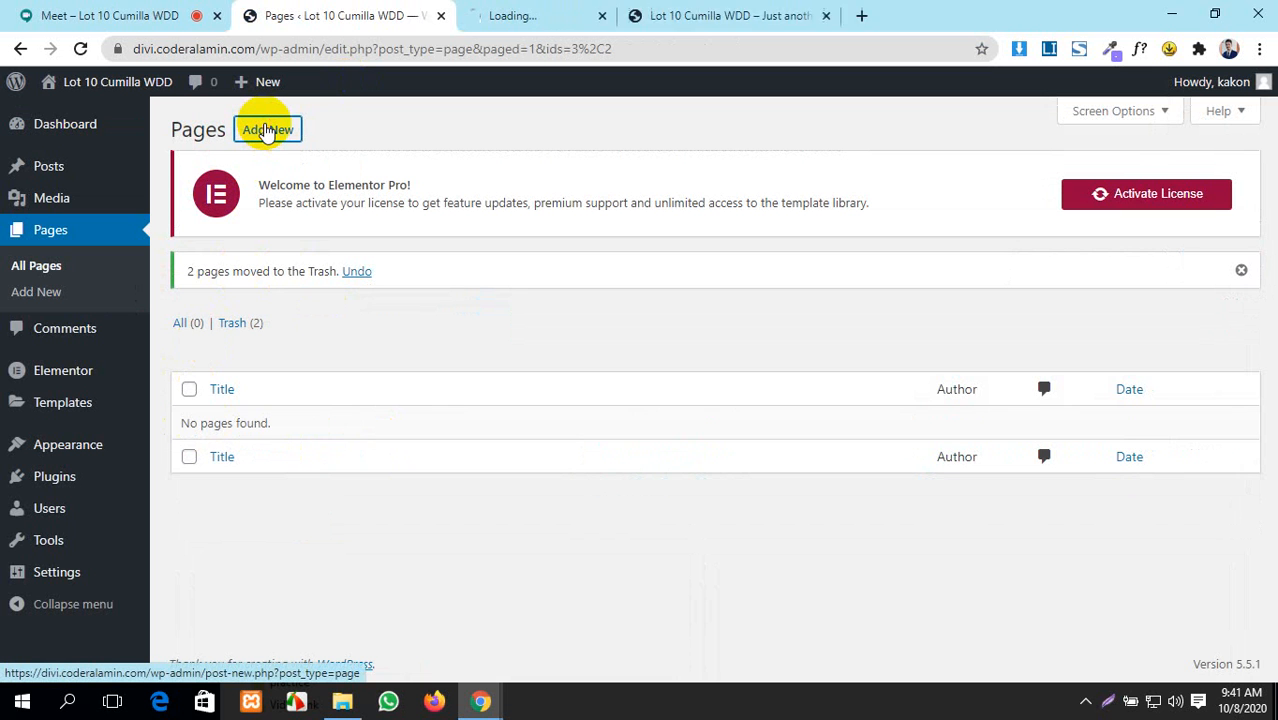
middle_click(265, 131)
middle_click(265, 131)
middle_click(265, 131)
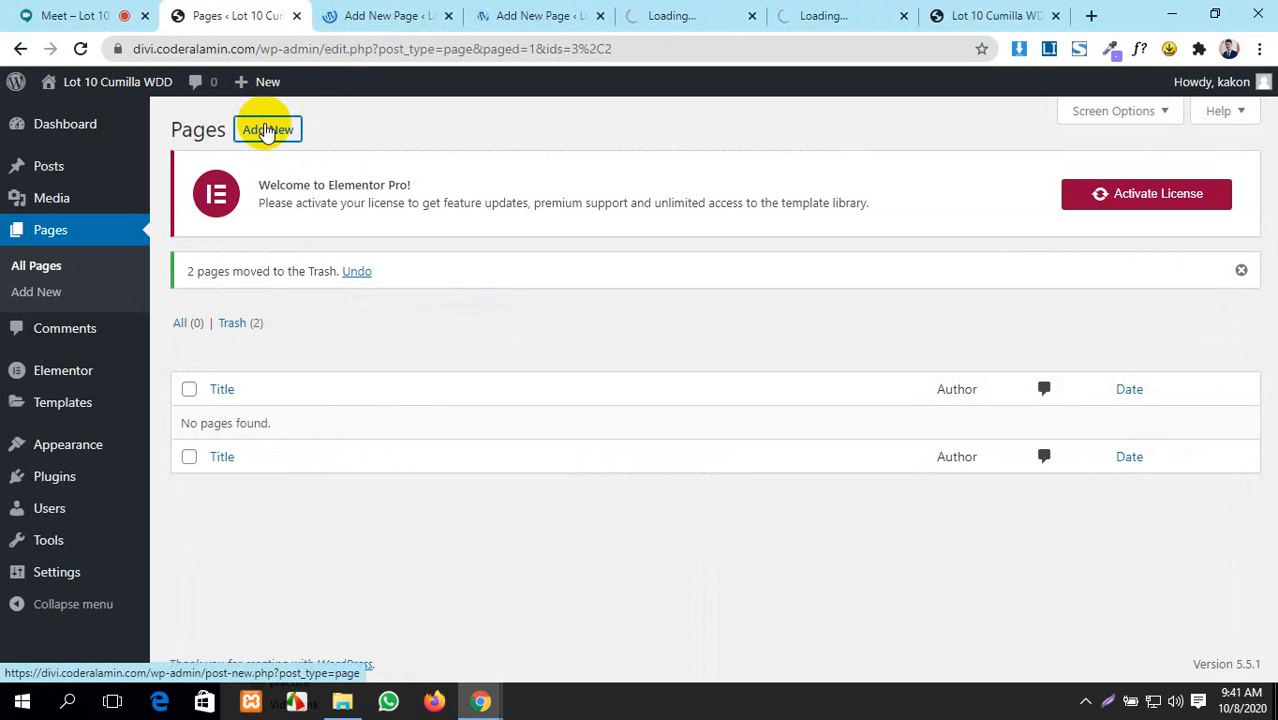
middle_click(265, 131)
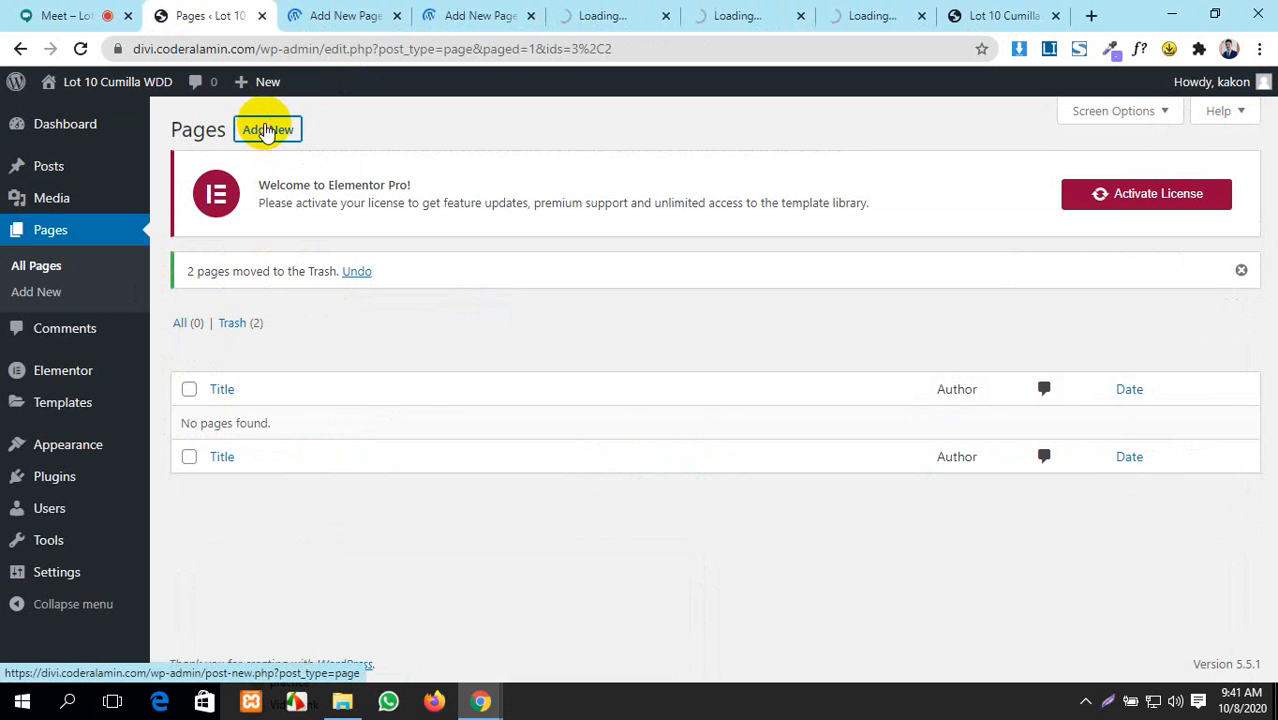
- Publish a new page titled Home
left_click(333, 10)
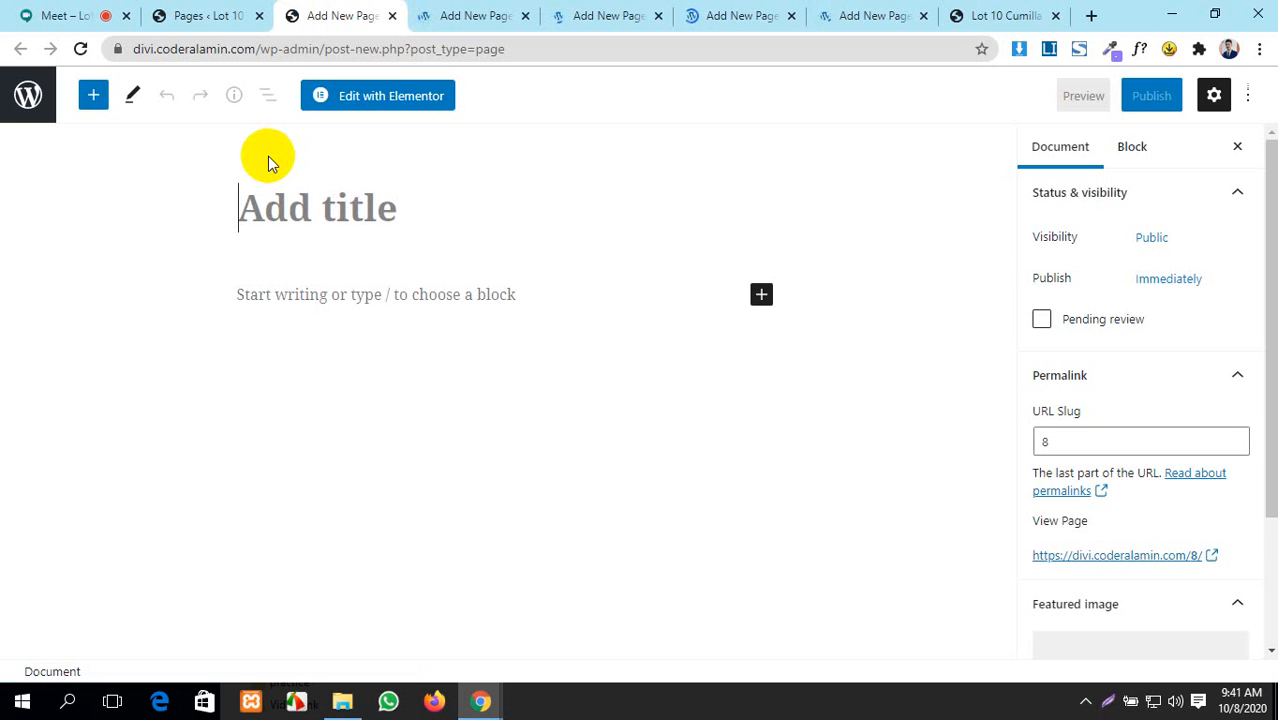
type("Home")
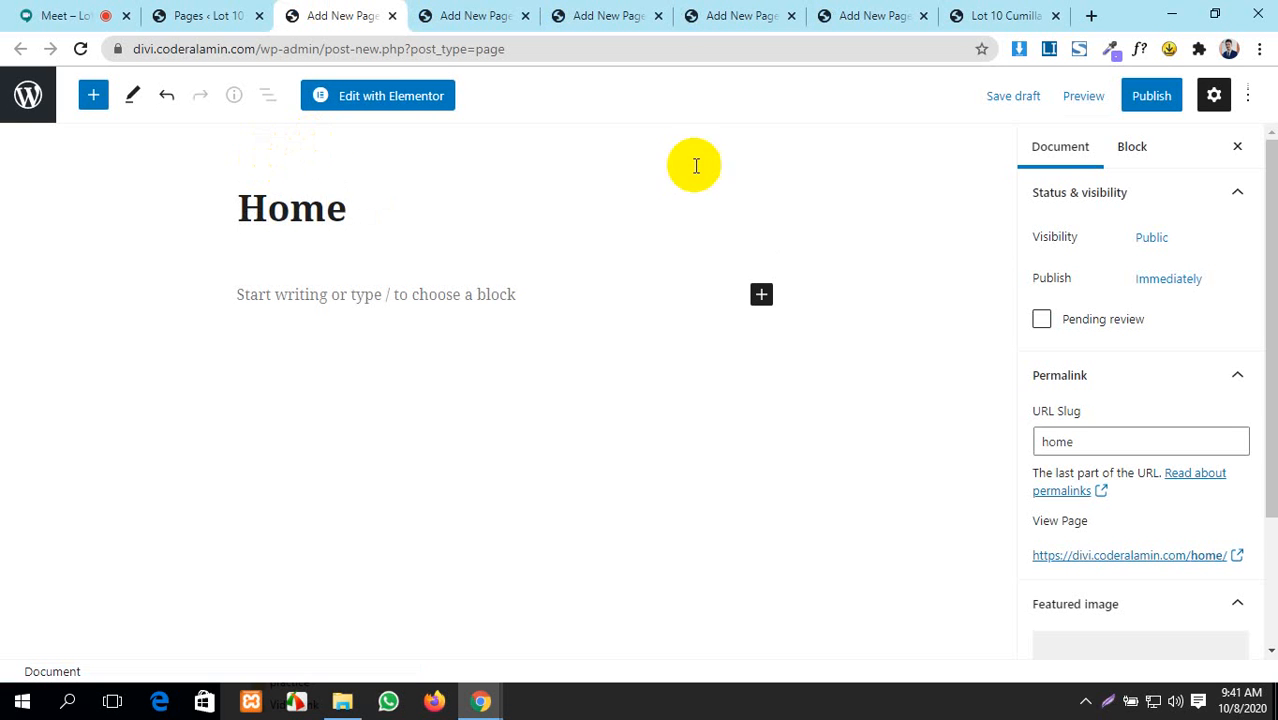
left_click(1148, 98)
left_click(1138, 100)
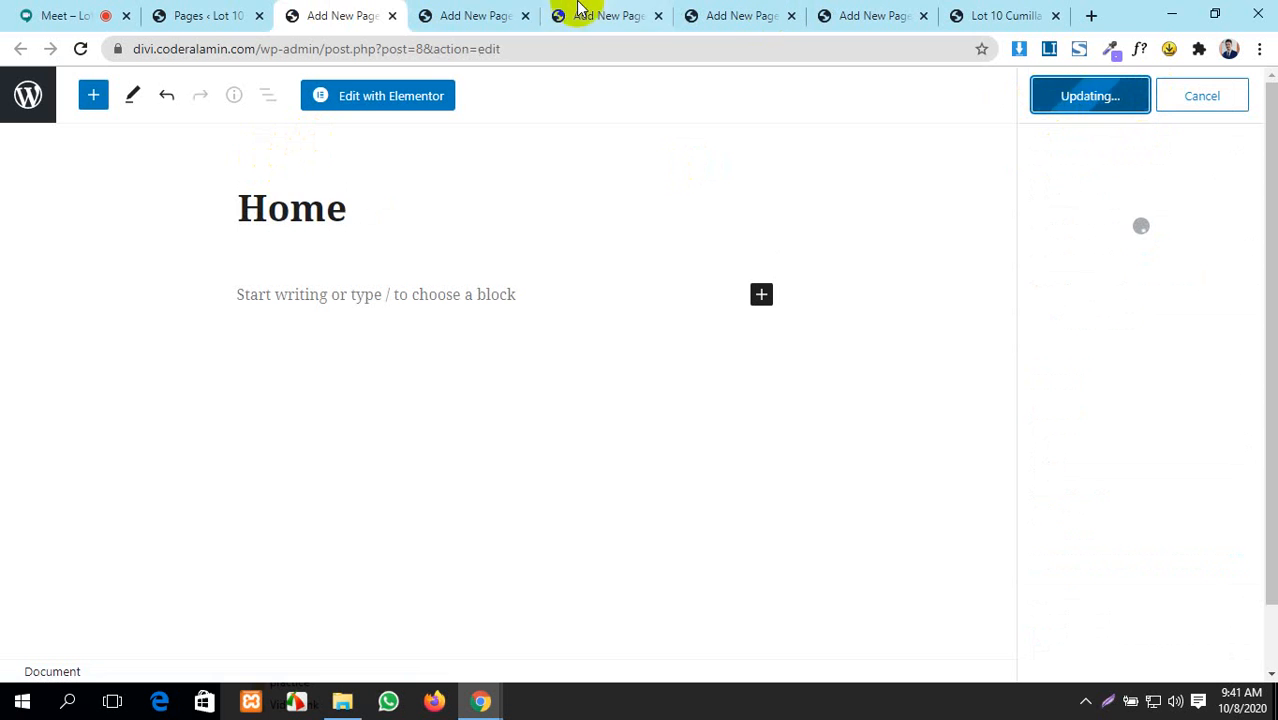
- Publish a second new page titled About Us
left_click(480, 15)
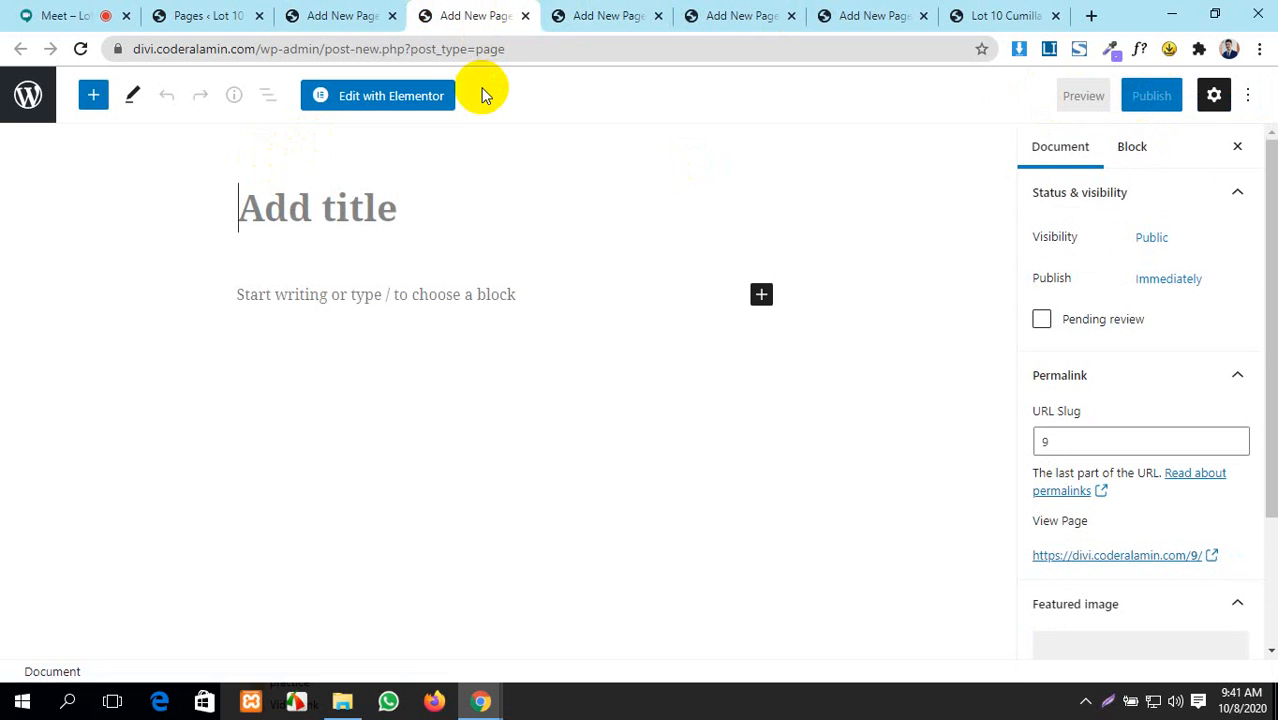
type("Abou")
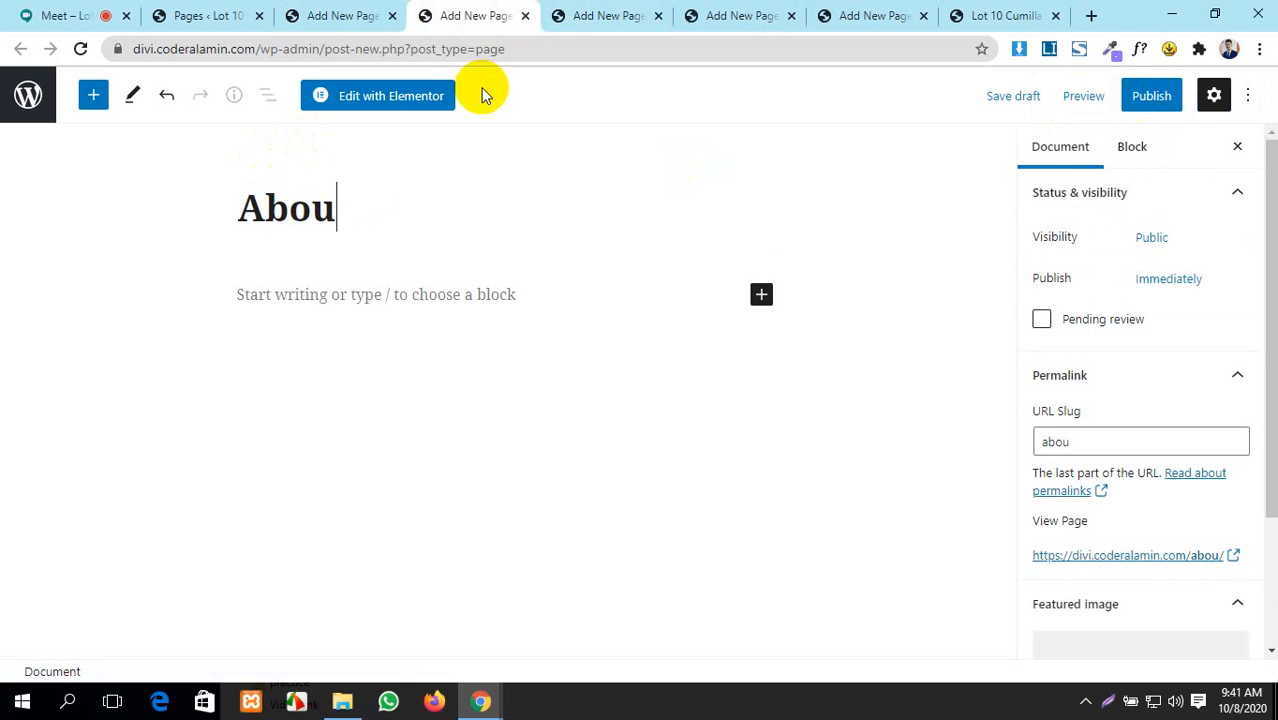
type("t Us")
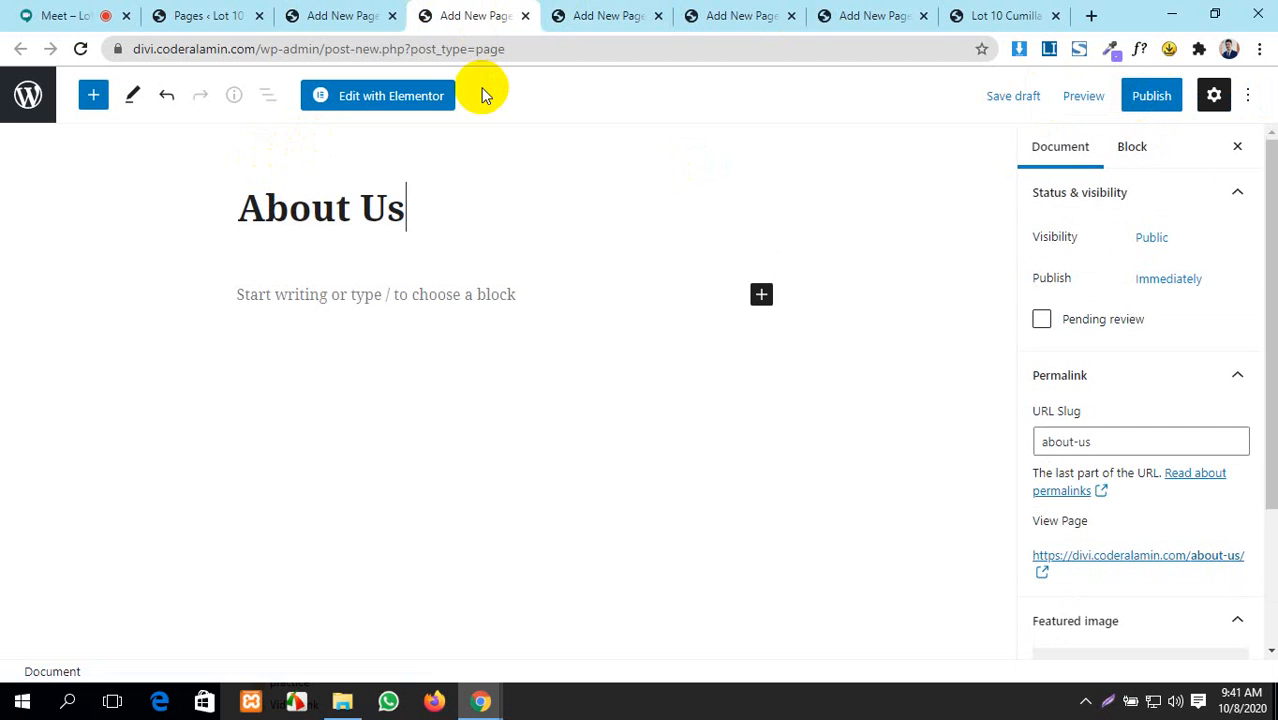
left_click(1150, 95)
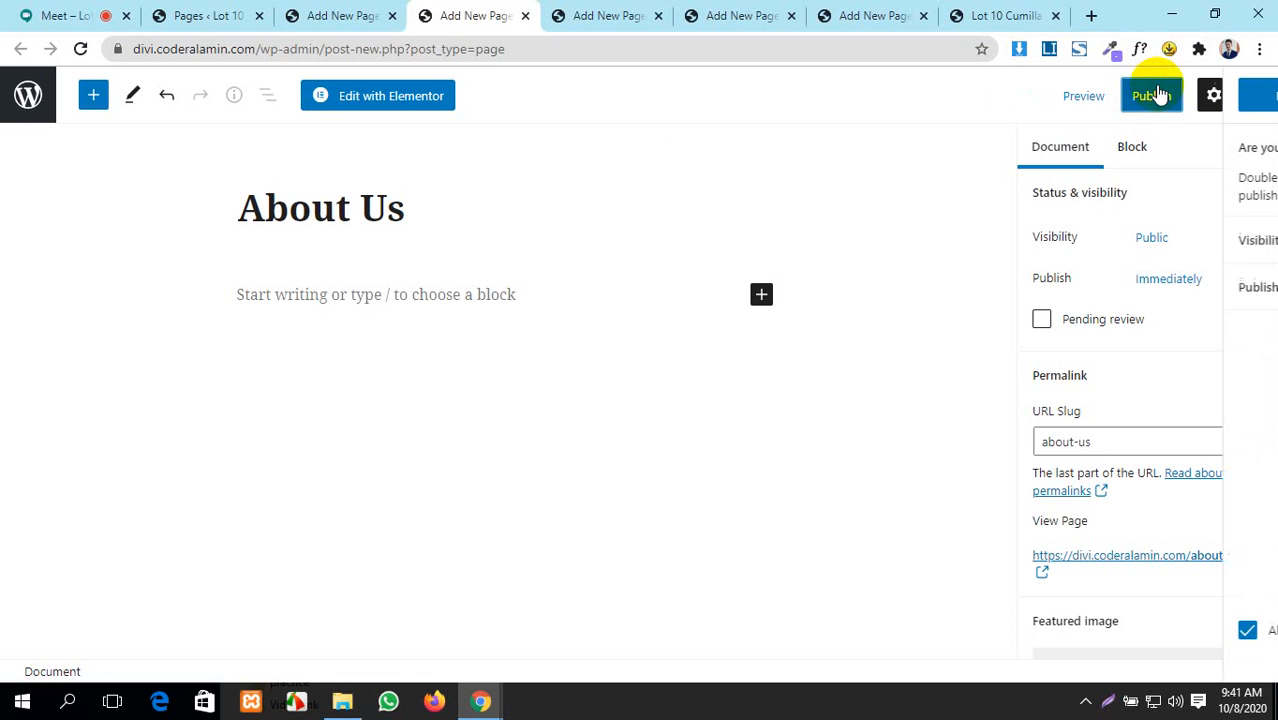
left_click(1122, 96)
left_click(612, 14)
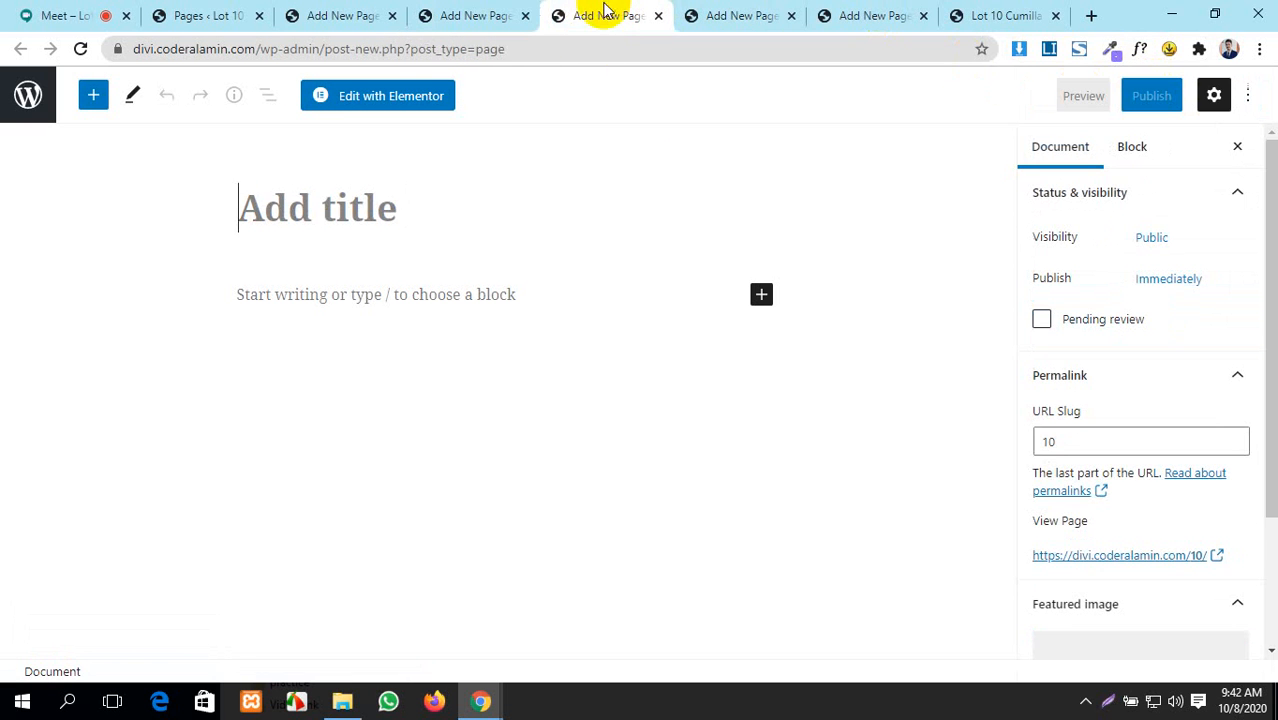
- Publish new pages titled Contact Us and Service
type("Co")
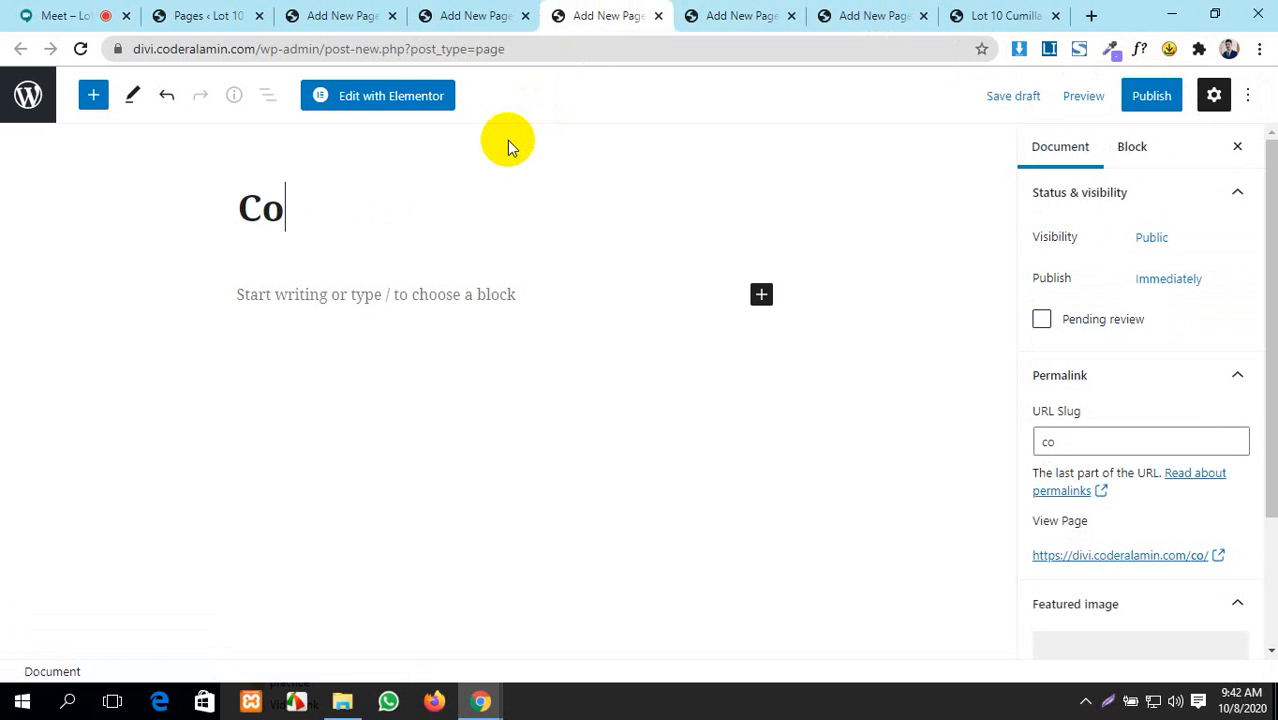
type("ntact ")
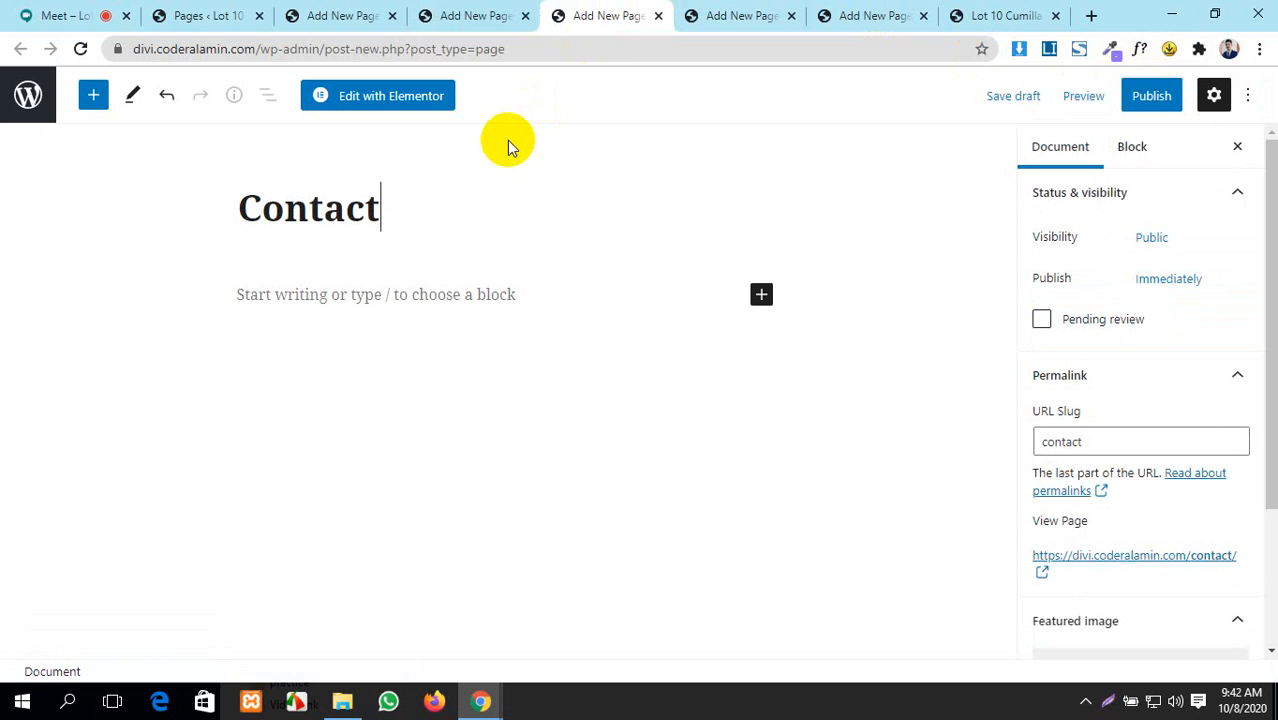
type("Us")
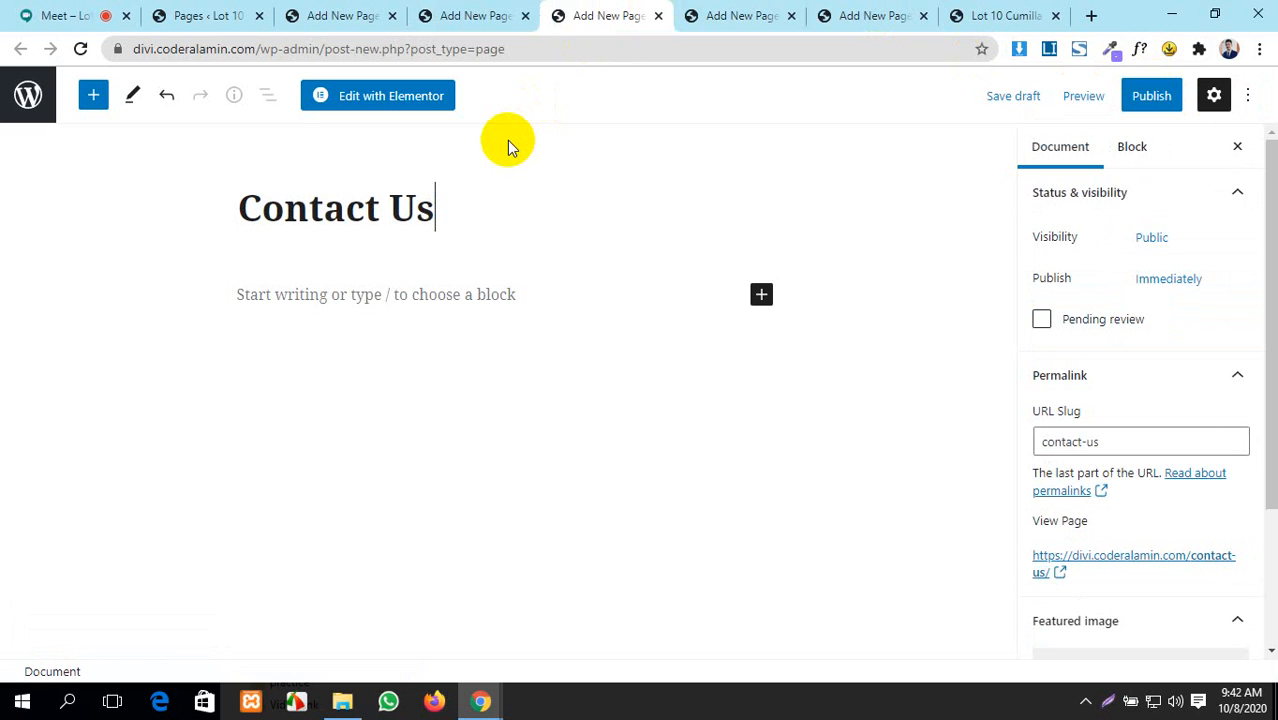
left_click(1153, 95)
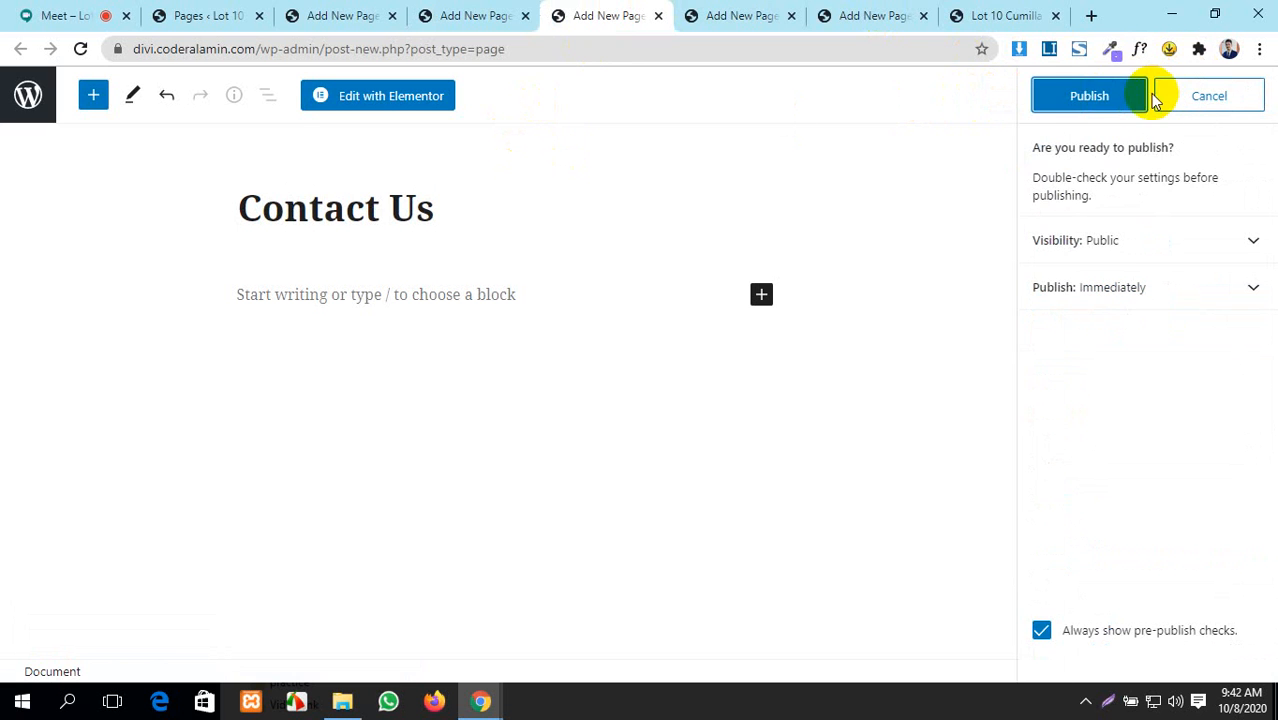
left_click(1121, 97)
left_click(745, 15)
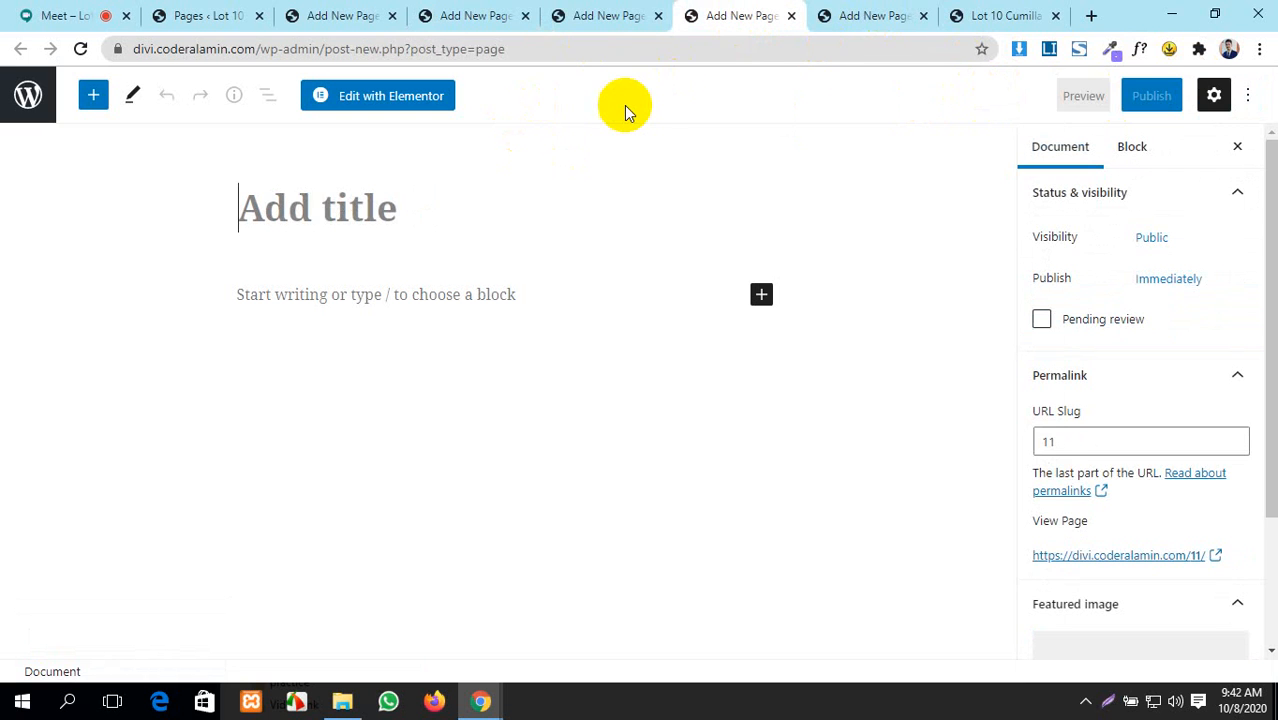
type("Ser")
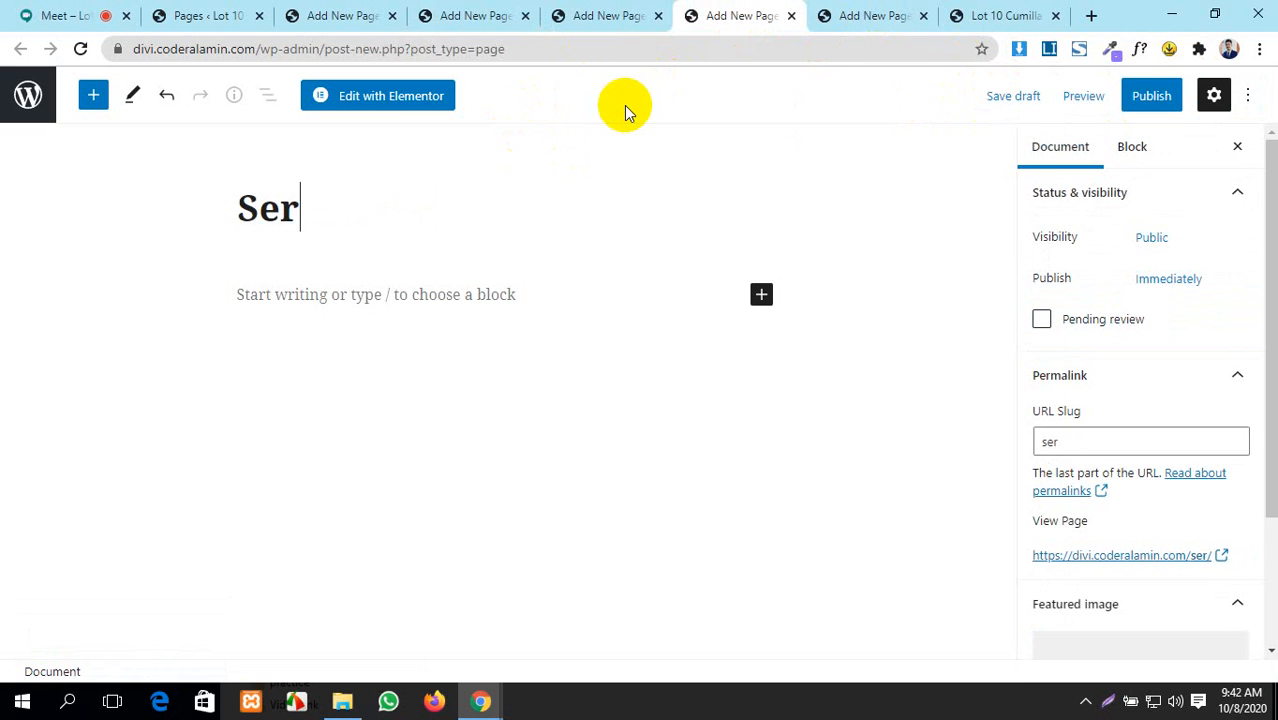
type("vice")
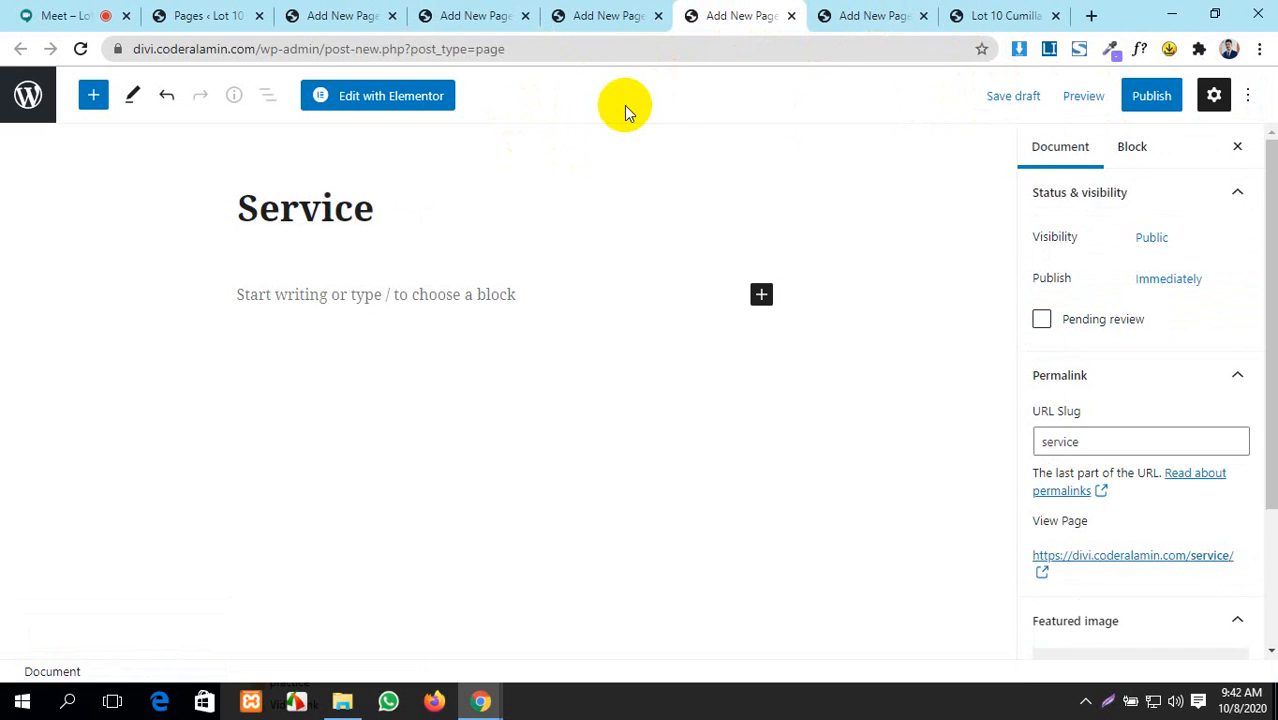
left_click(1130, 95)
left_click(1130, 100)
- Publish a page titled Blog, then return to the Pages list tab
left_click(880, 15)
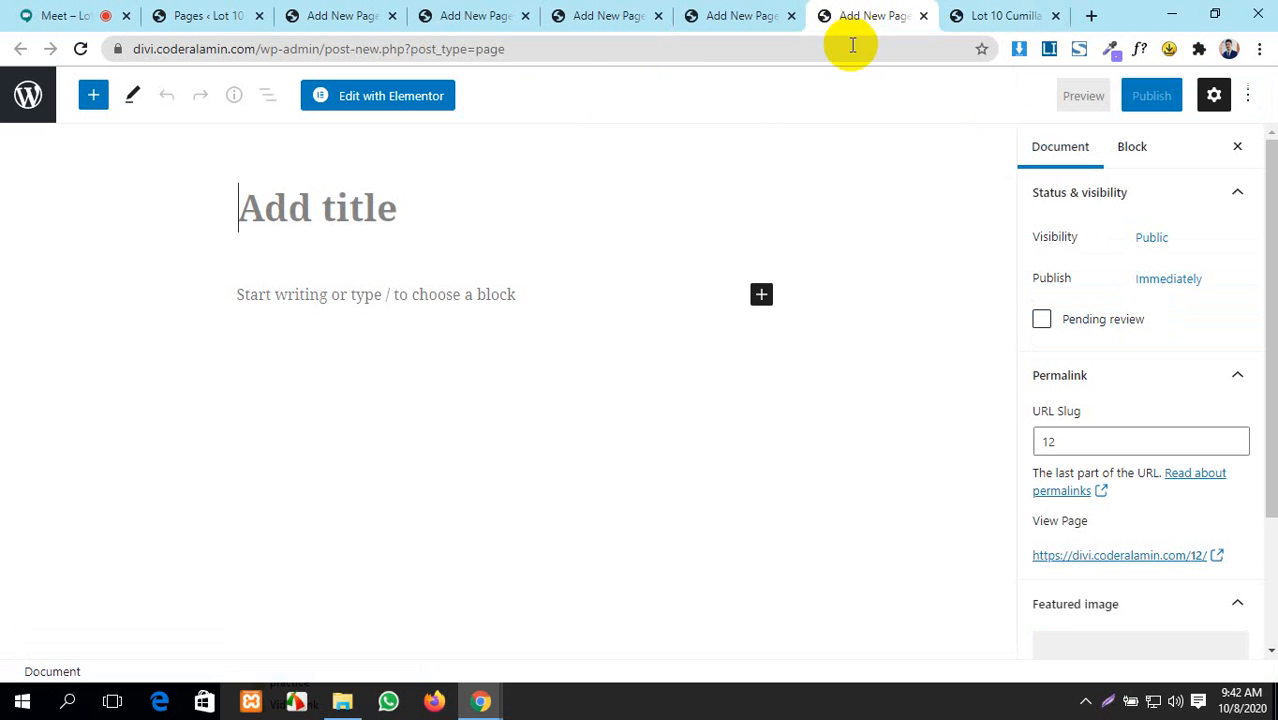
type("Blog")
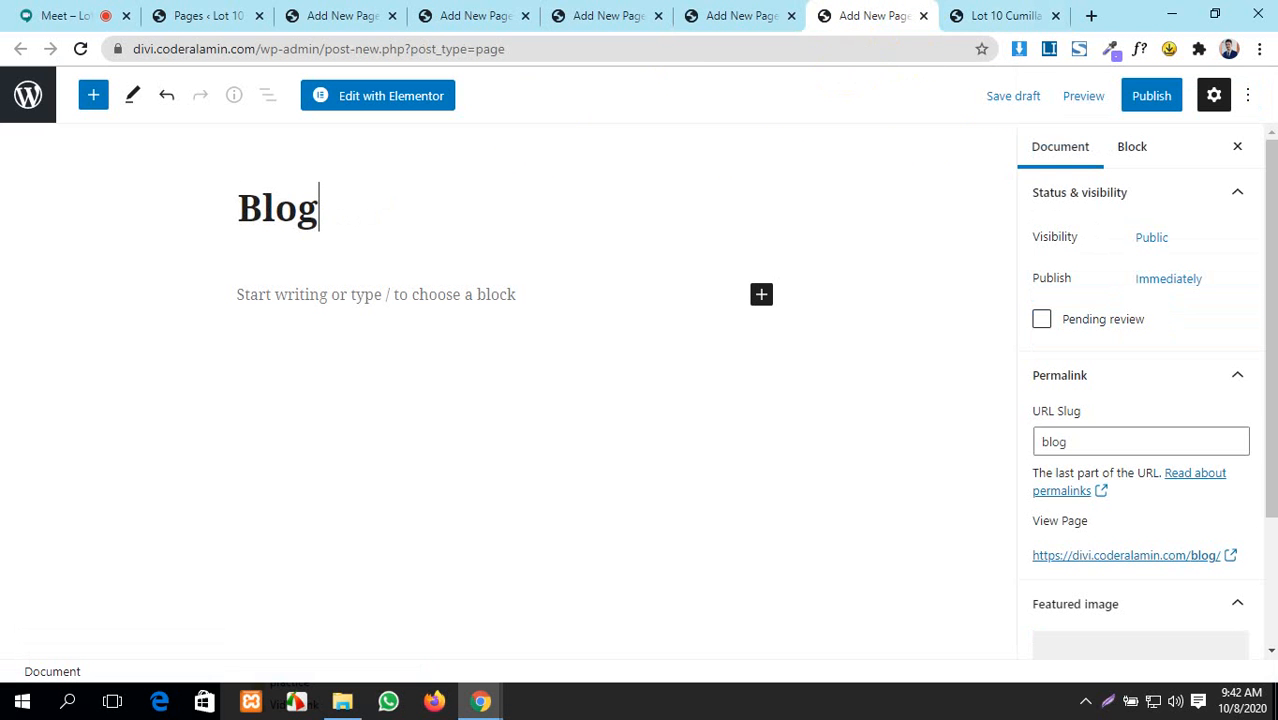
left_click(1150, 100)
left_click(1127, 108)
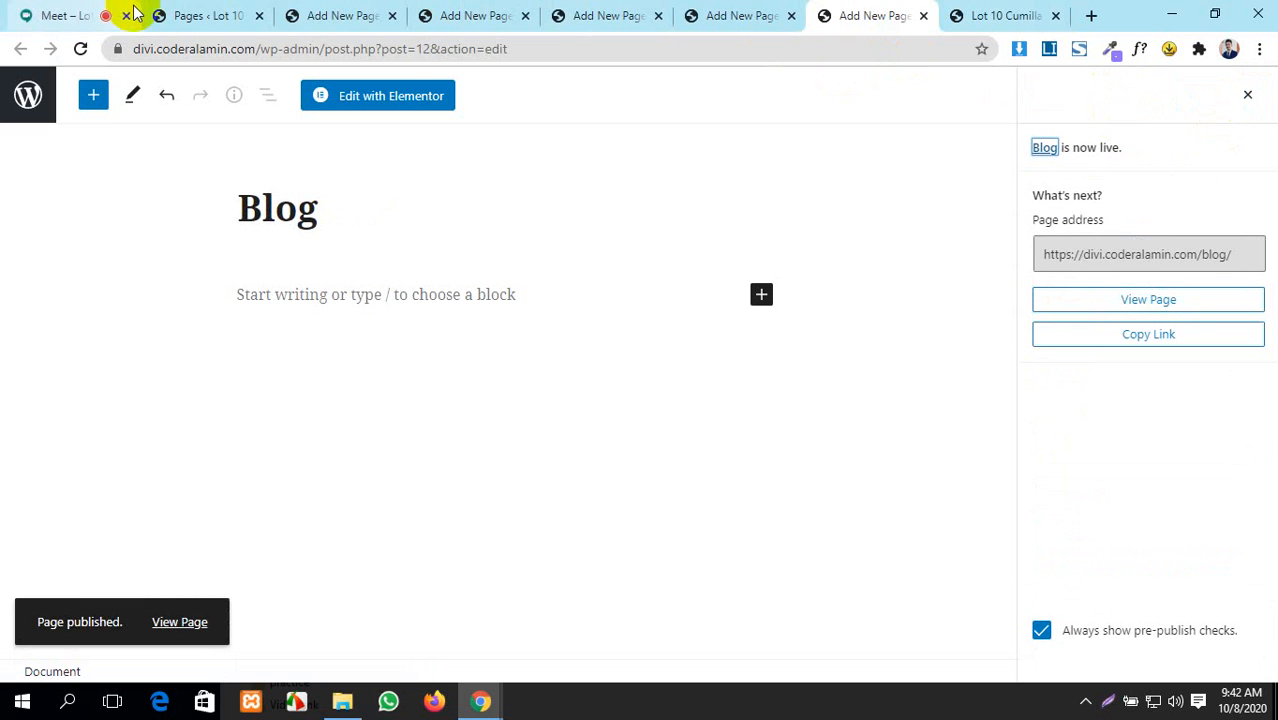
left_click(199, 15)
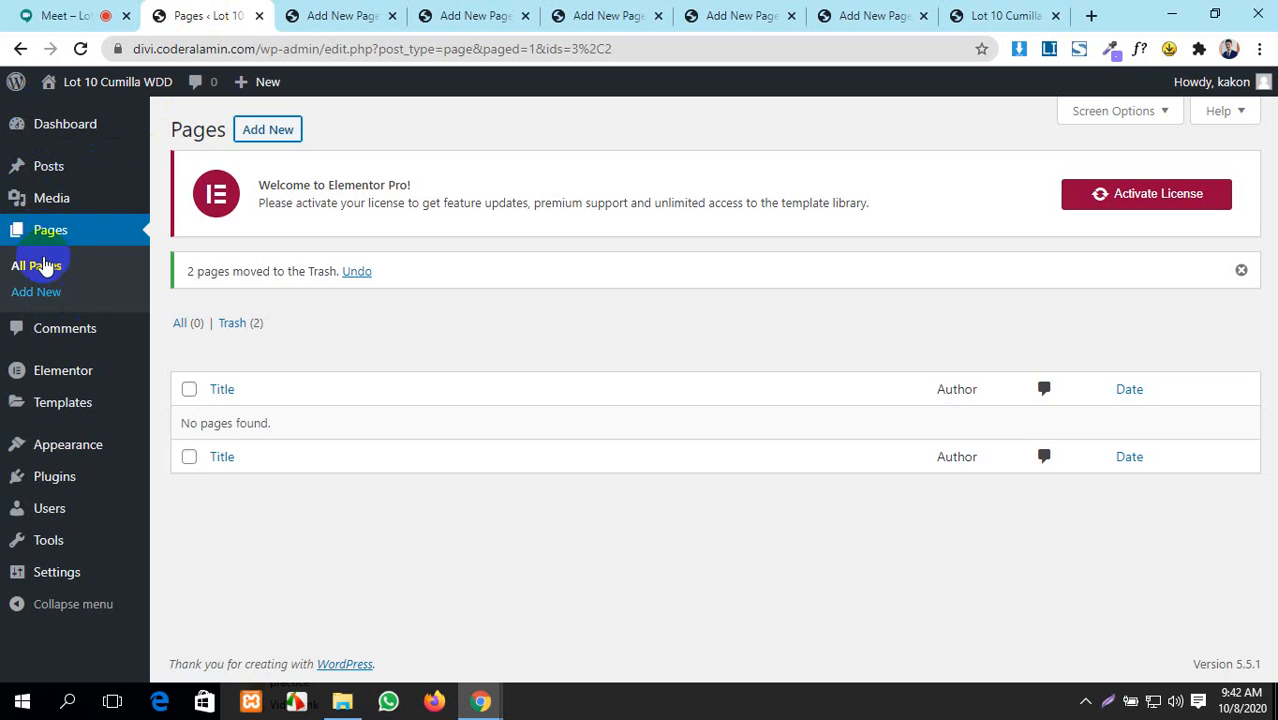
- Reload the Pages list to show the five newly published pages
left_click(84, 49)
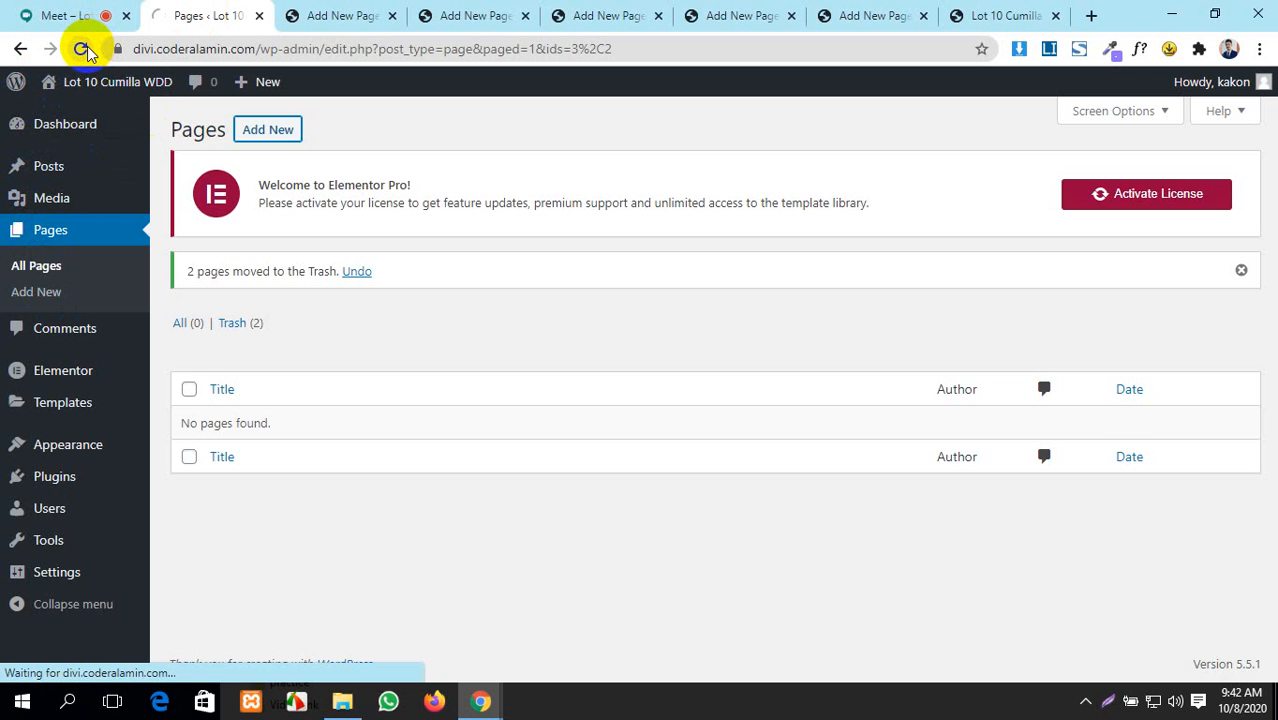
scroll(345, 390, "down", 1)
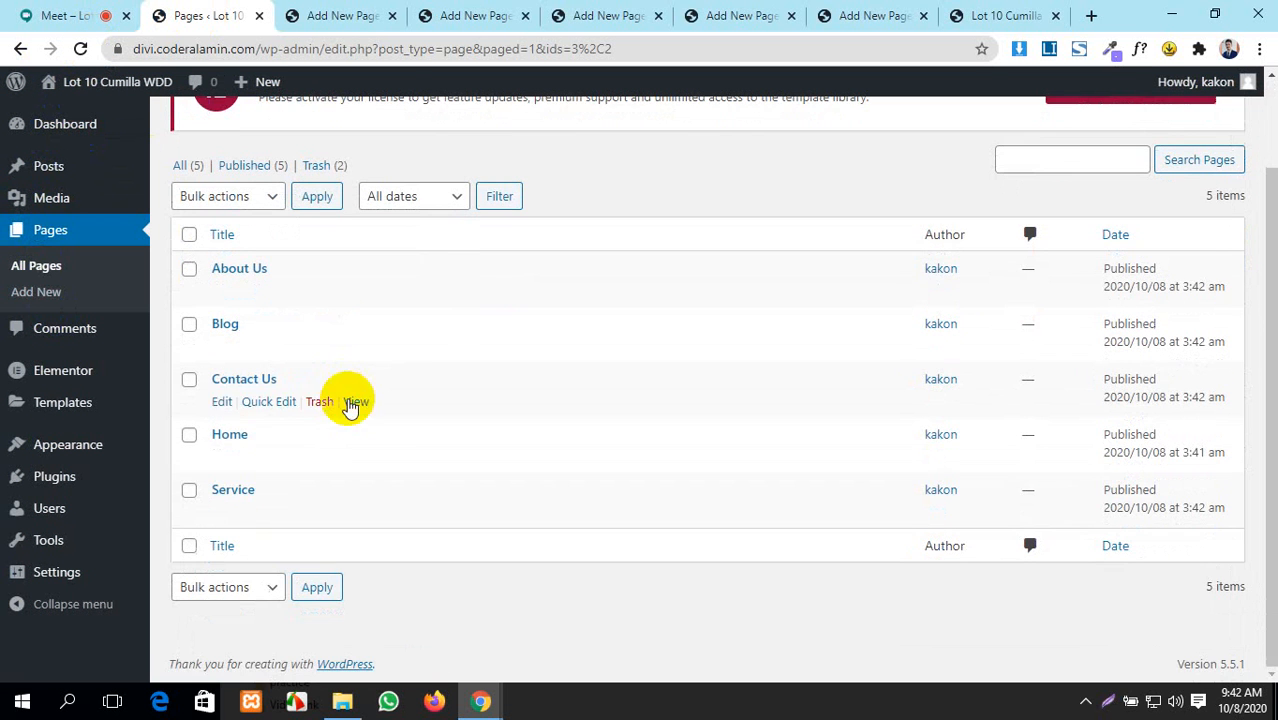
scroll(371, 394, "up", 1)
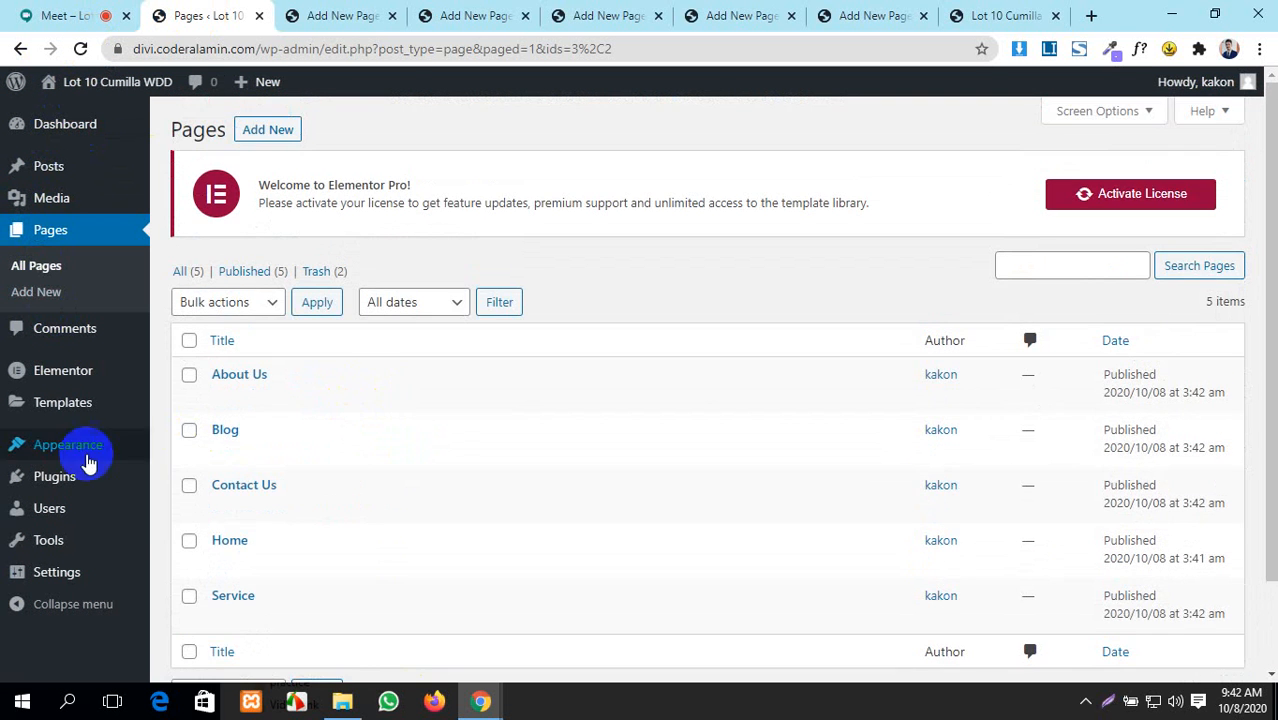
- Go to Settings > General from the admin sidebar
mouse_move(68, 460)
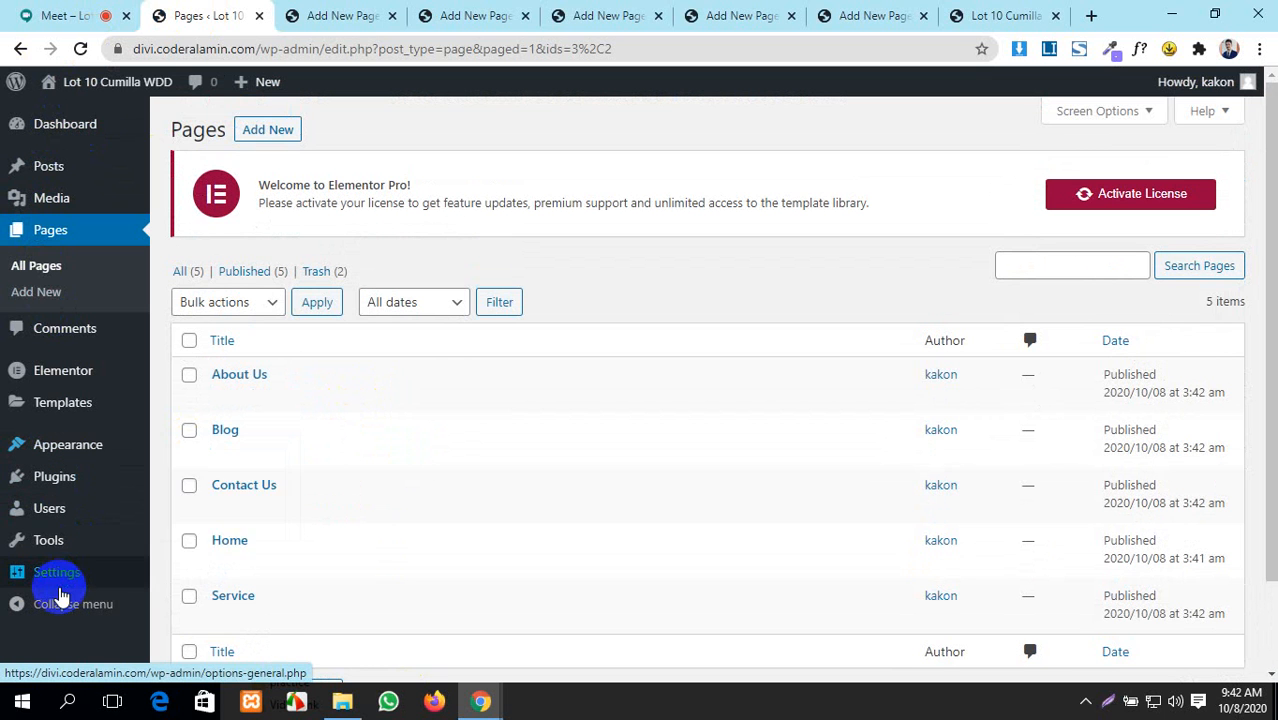
mouse_move(57, 582)
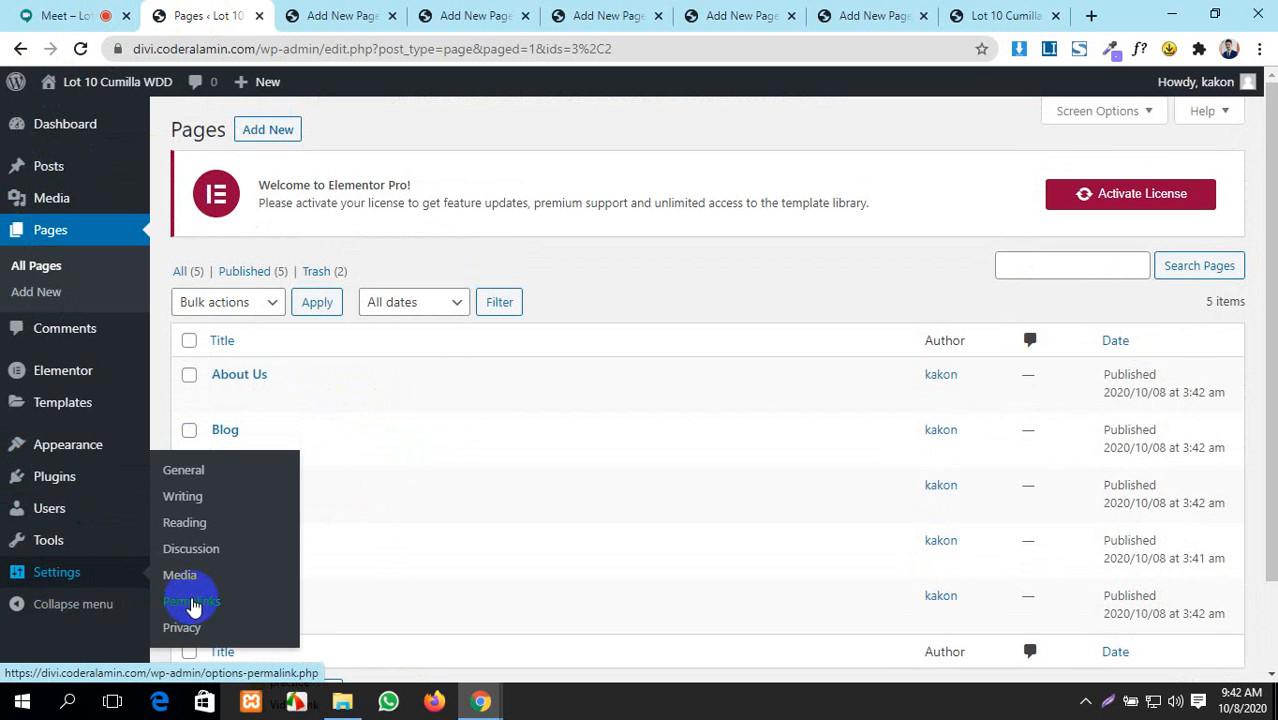
left_click(192, 474)
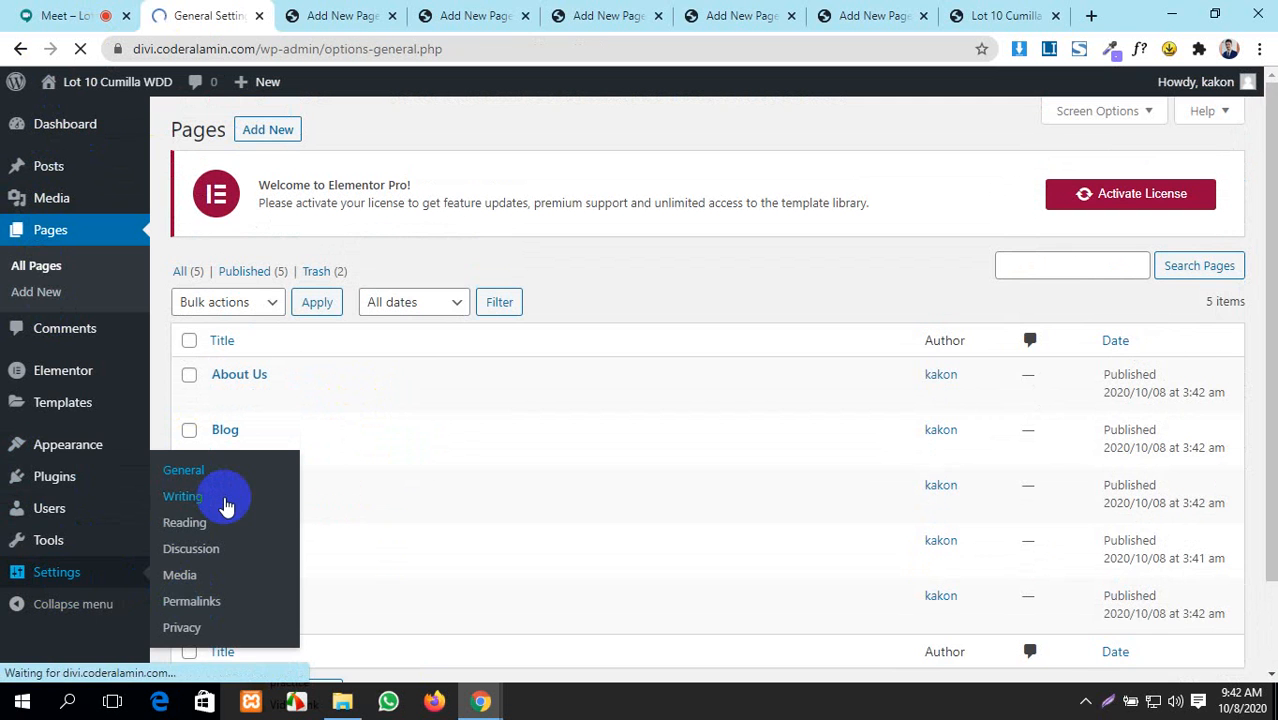
- Replace the default tagline with the copied site title, Lot 10 Cumilla WDD
scroll(354, 426, "down", 2)
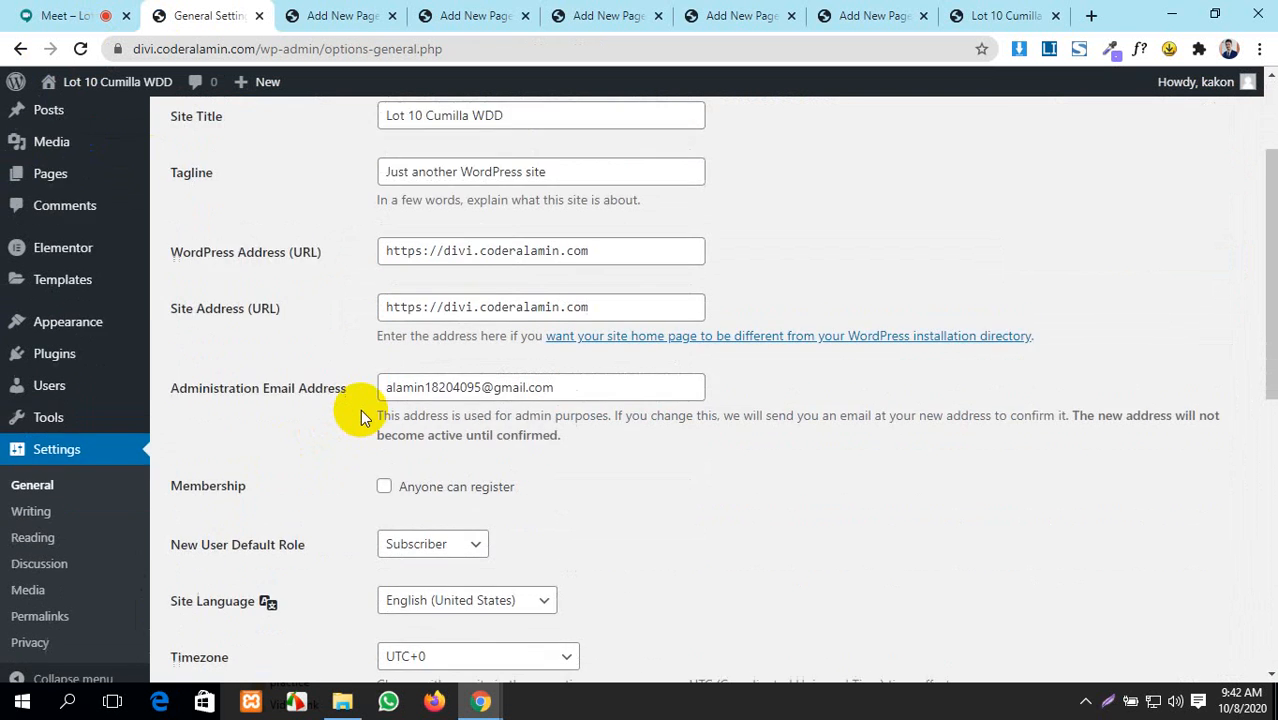
scroll(362, 411, "up", 2)
left_click(509, 280)
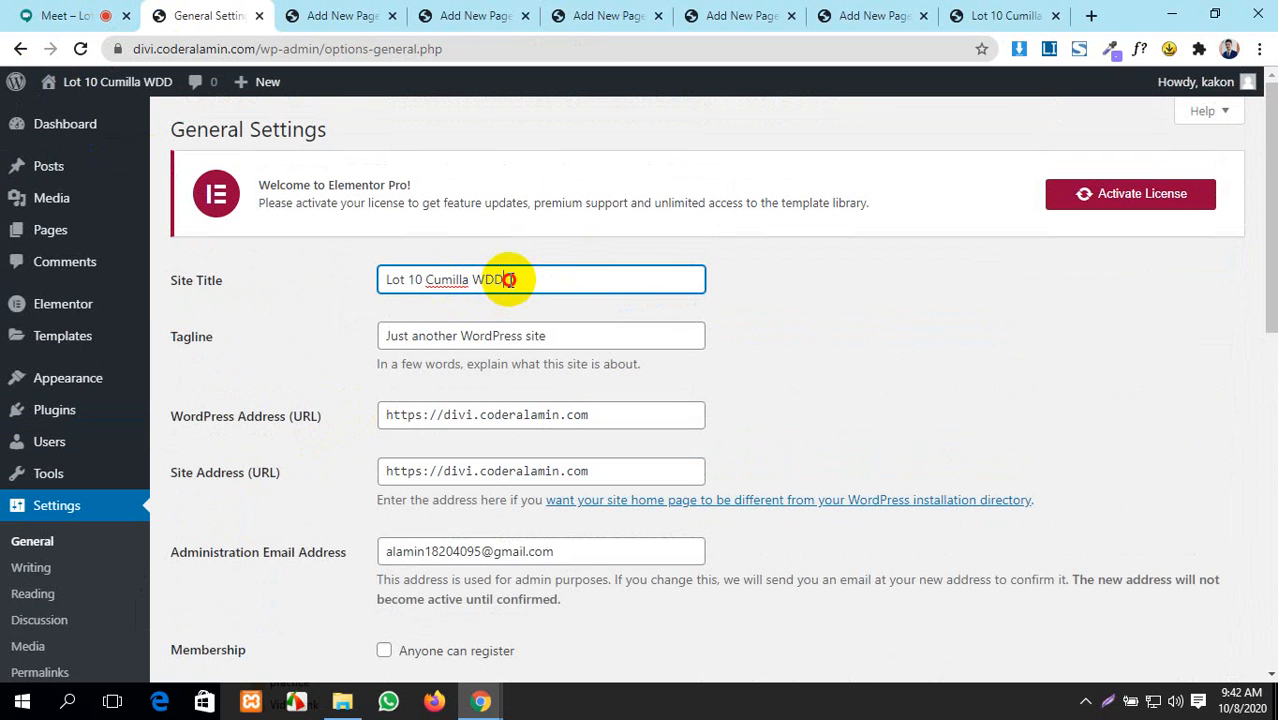
left_click(782, 284)
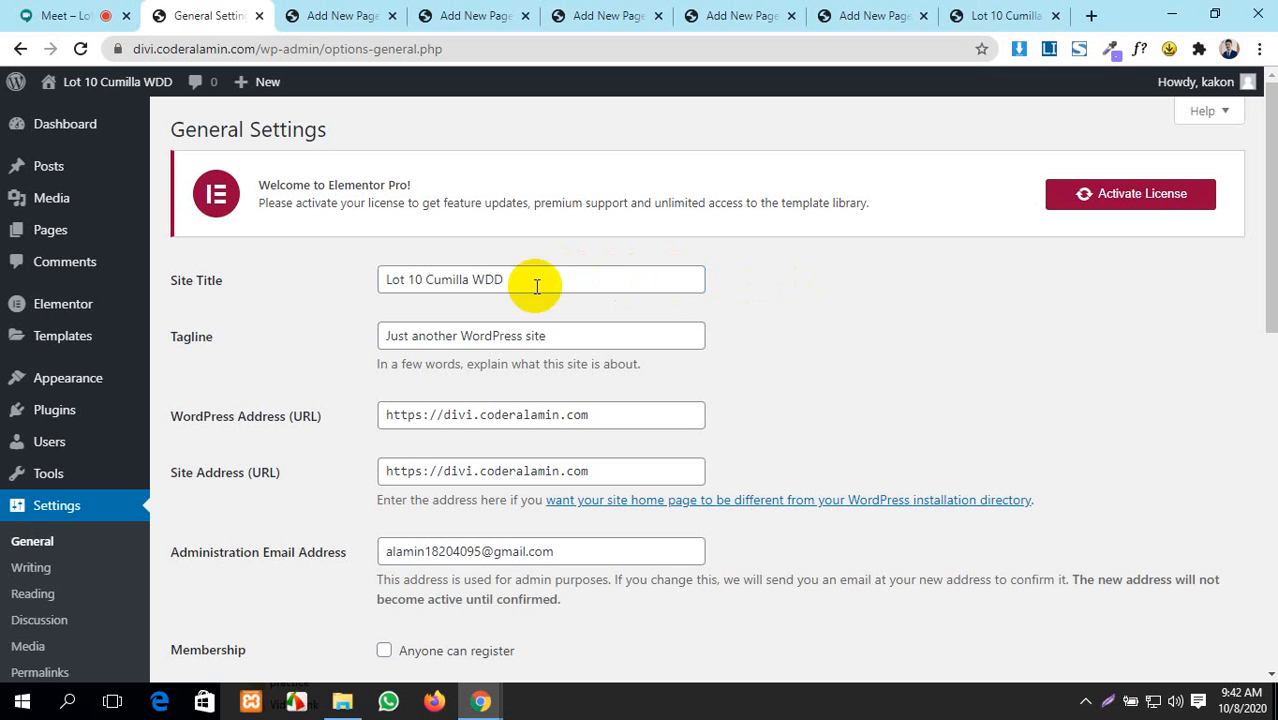
left_click_drag(520, 280, 386, 281)
key("ctrl+c")
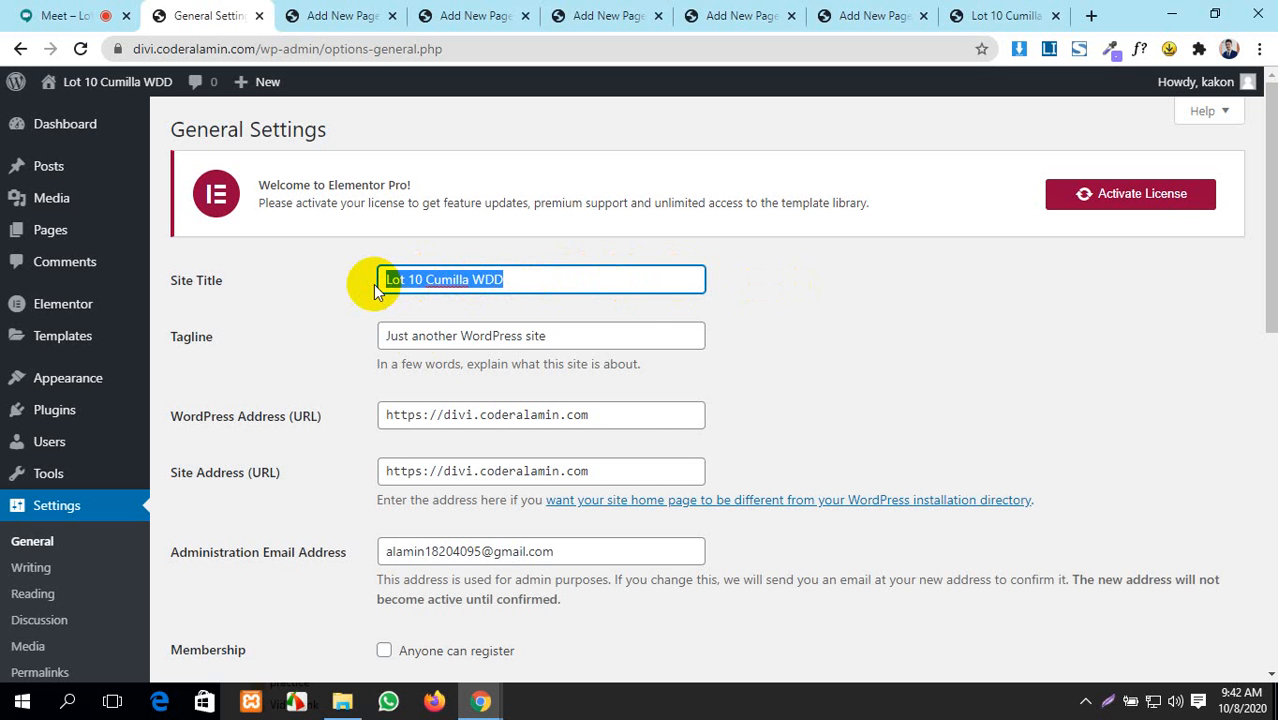
left_click_drag(596, 340, 362, 338)
key("ctrl+v")
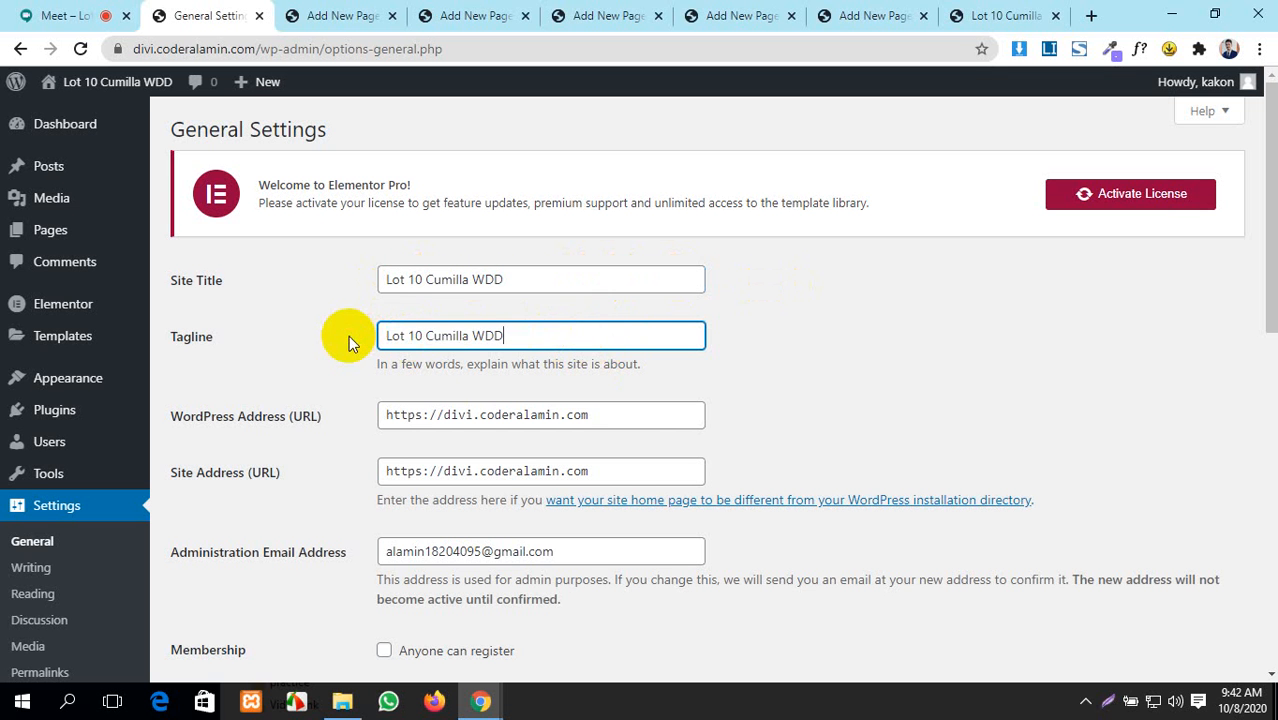
- Set the timezone to UTC+6
scroll(542, 371, "down", 2)
scroll(462, 374, "up", 1)
scroll(510, 397, "down", 4)
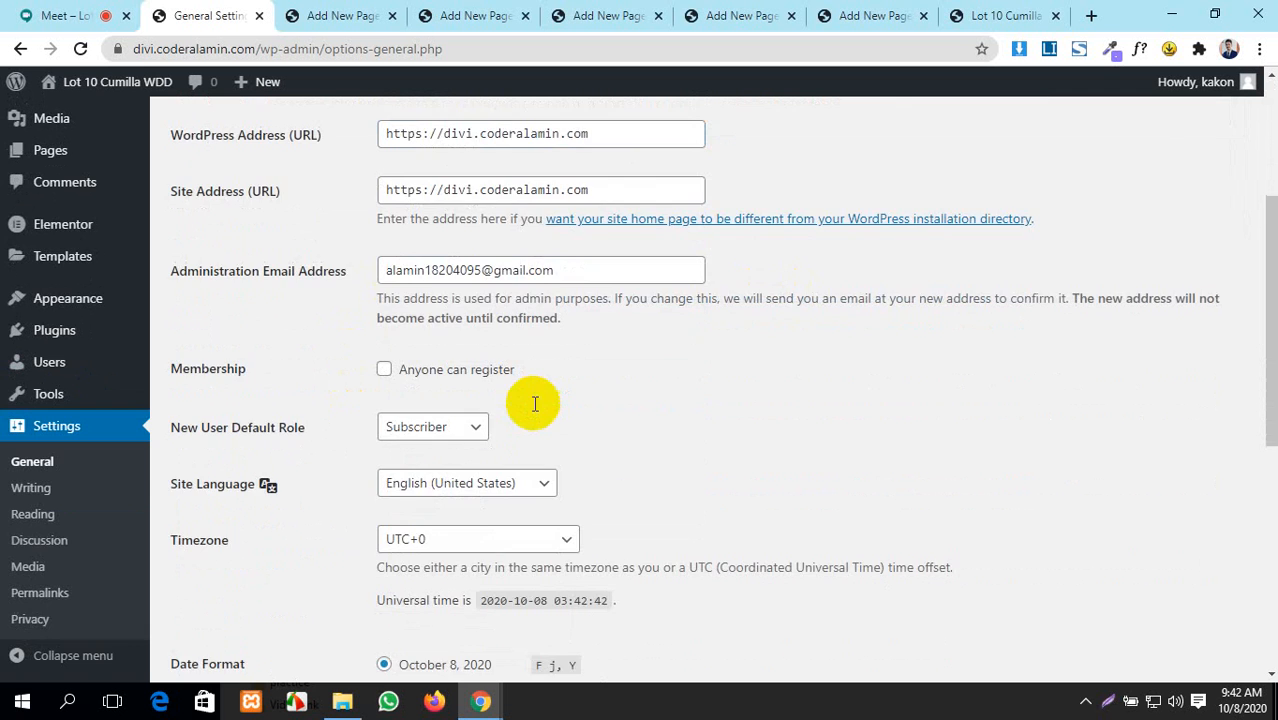
scroll(442, 342, "up", 2)
scroll(551, 404, "down", 3)
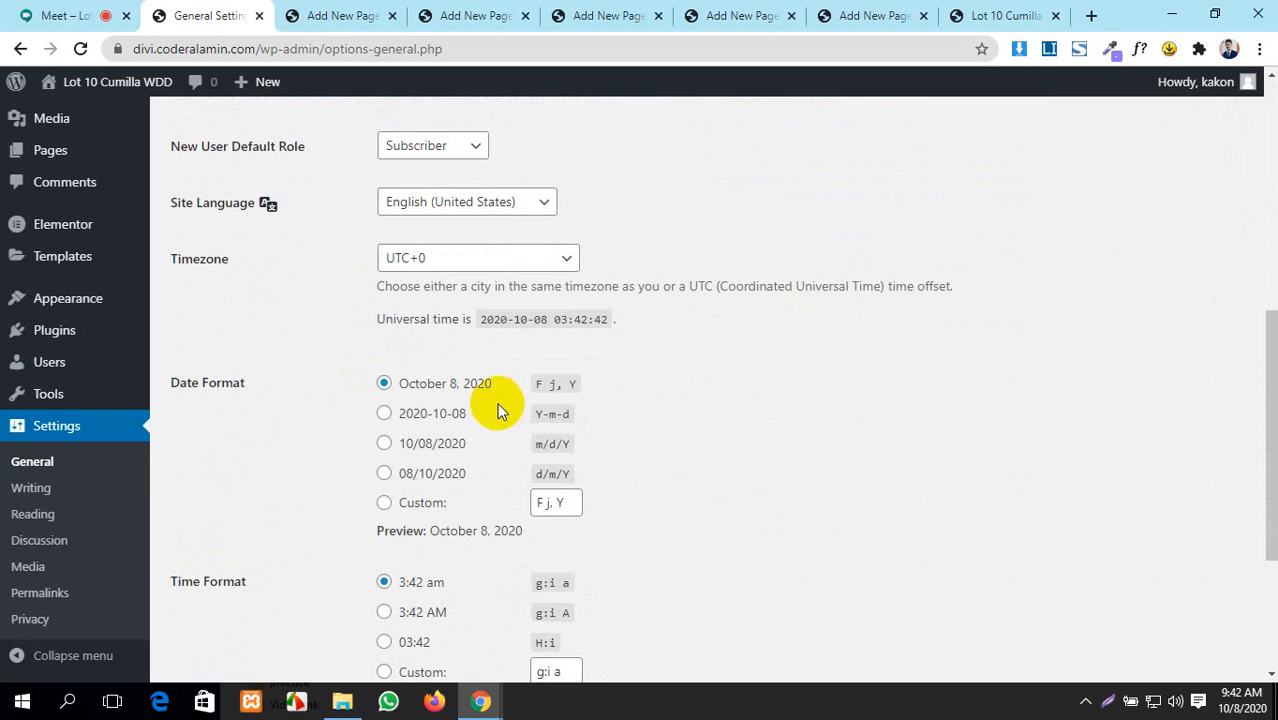
left_click(536, 258)
scroll(460, 540, "down", 4)
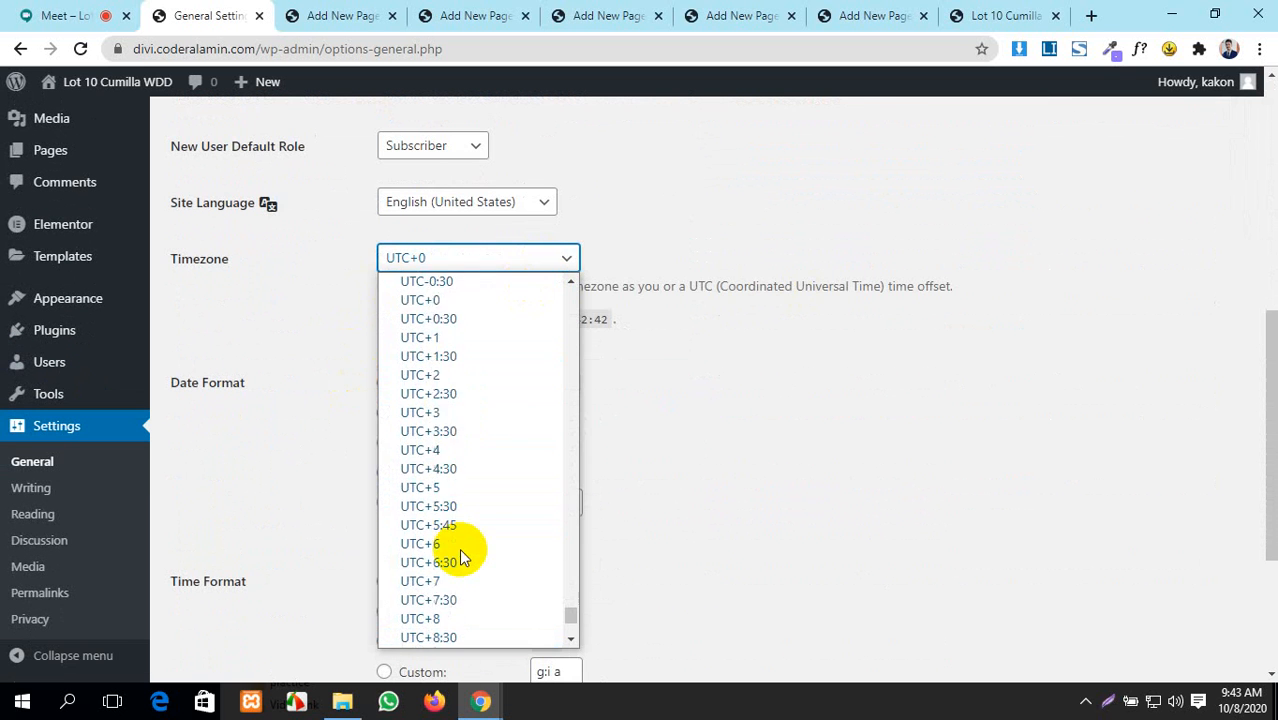
left_click(462, 507)
- Make the week start on Saturday and save the general settings
scroll(684, 490, "down", 1)
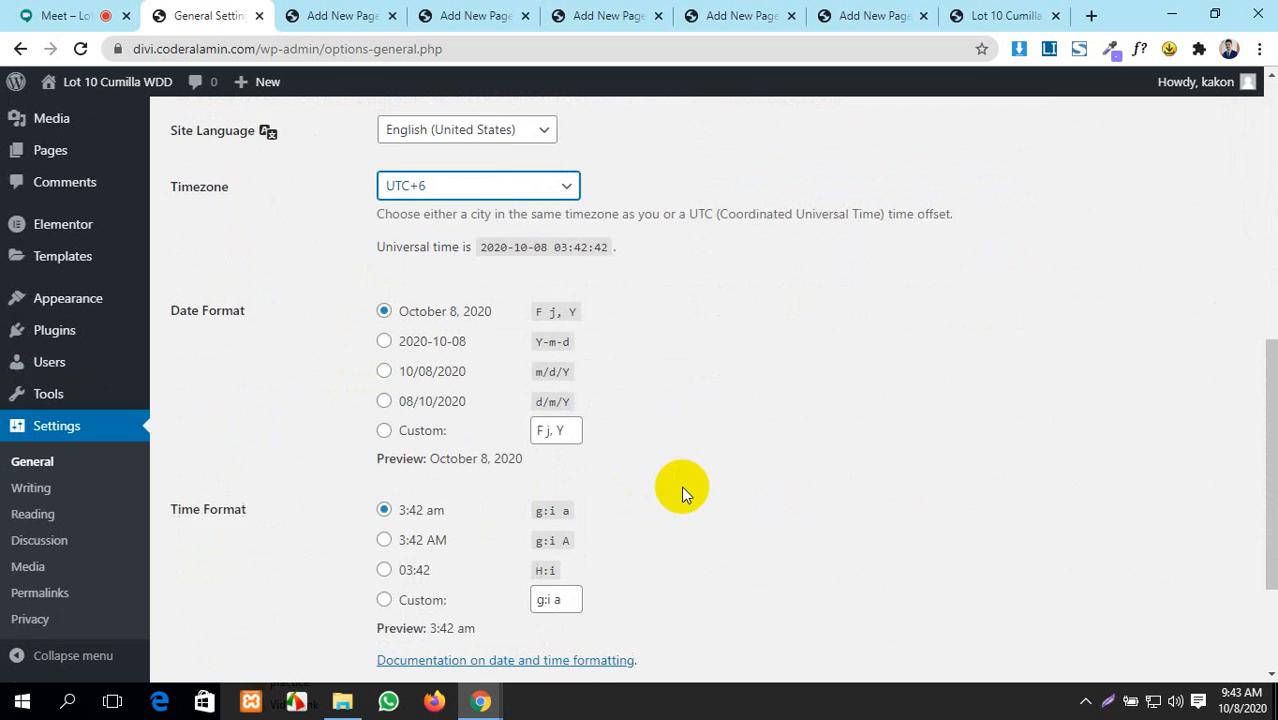
scroll(402, 467, "down", 2)
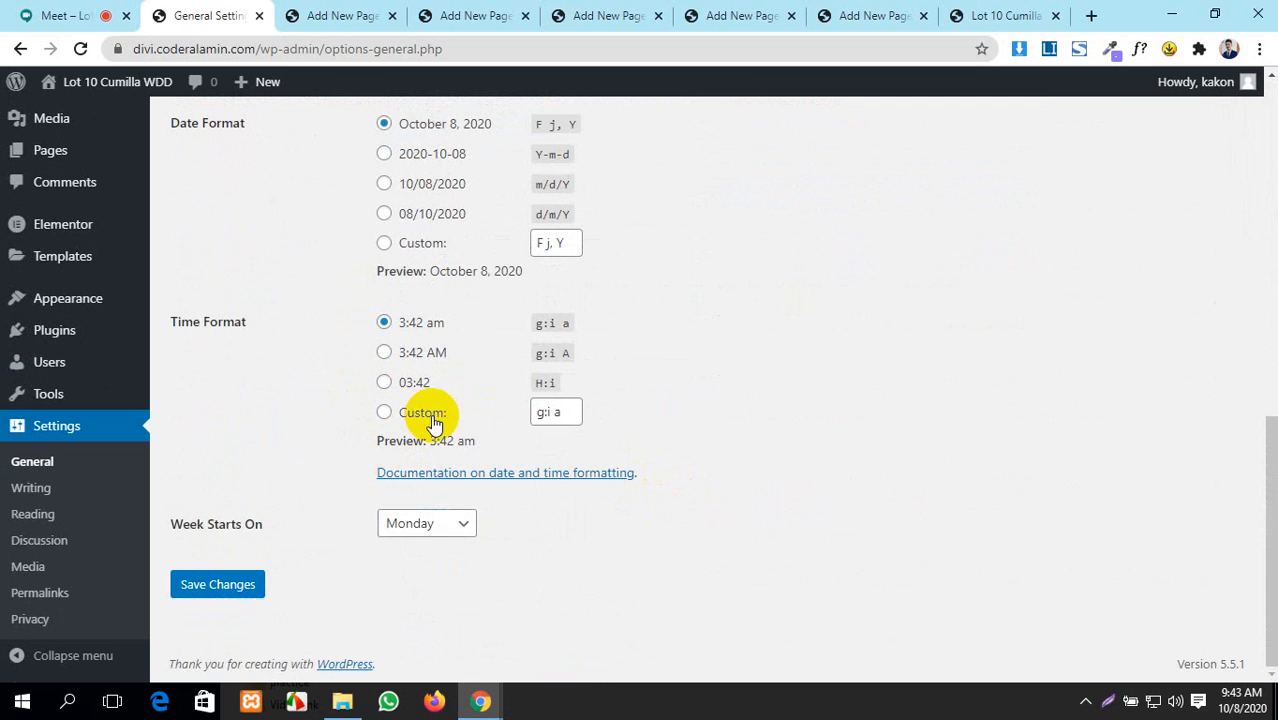
left_click(414, 523)
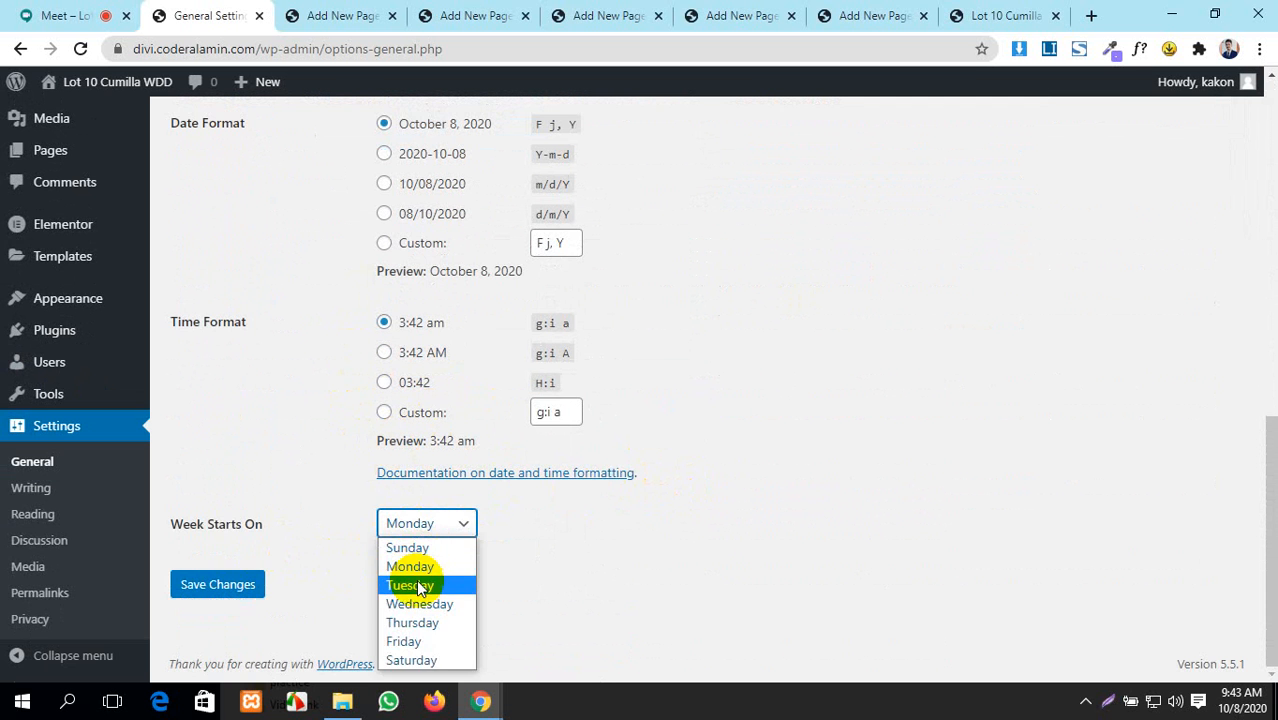
left_click(428, 660)
left_click(216, 586)
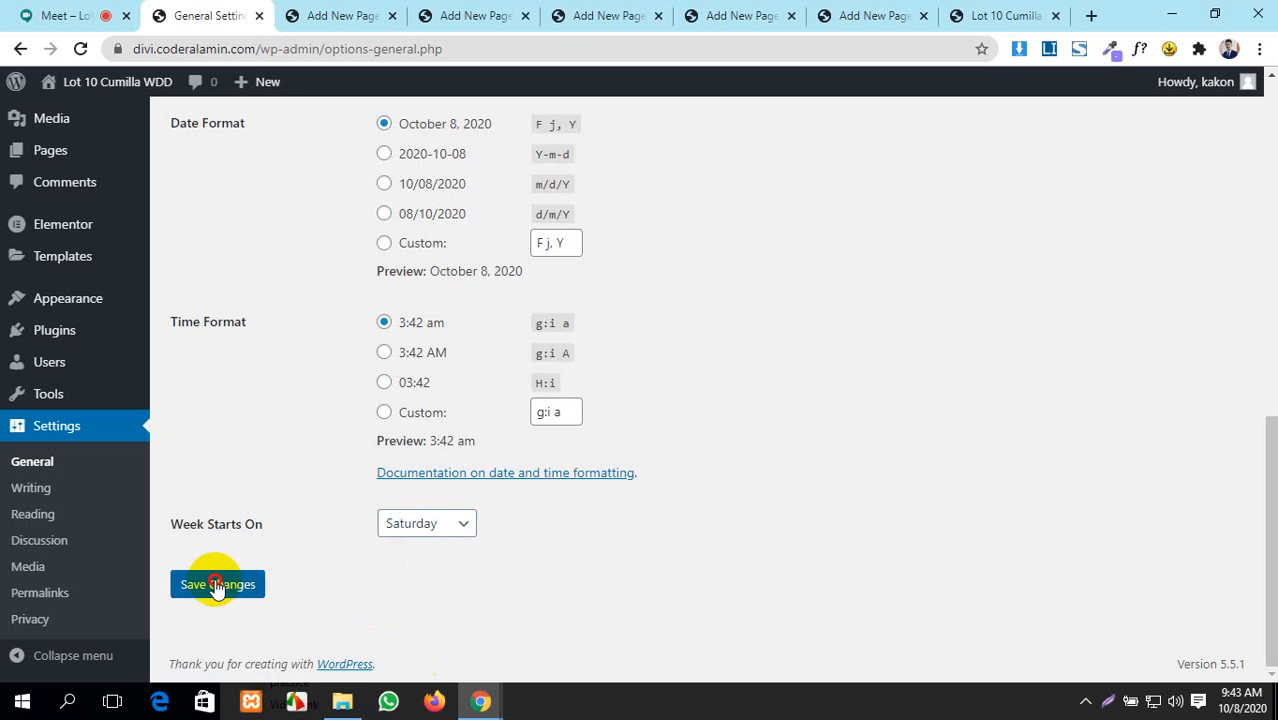
left_click(18, 488)
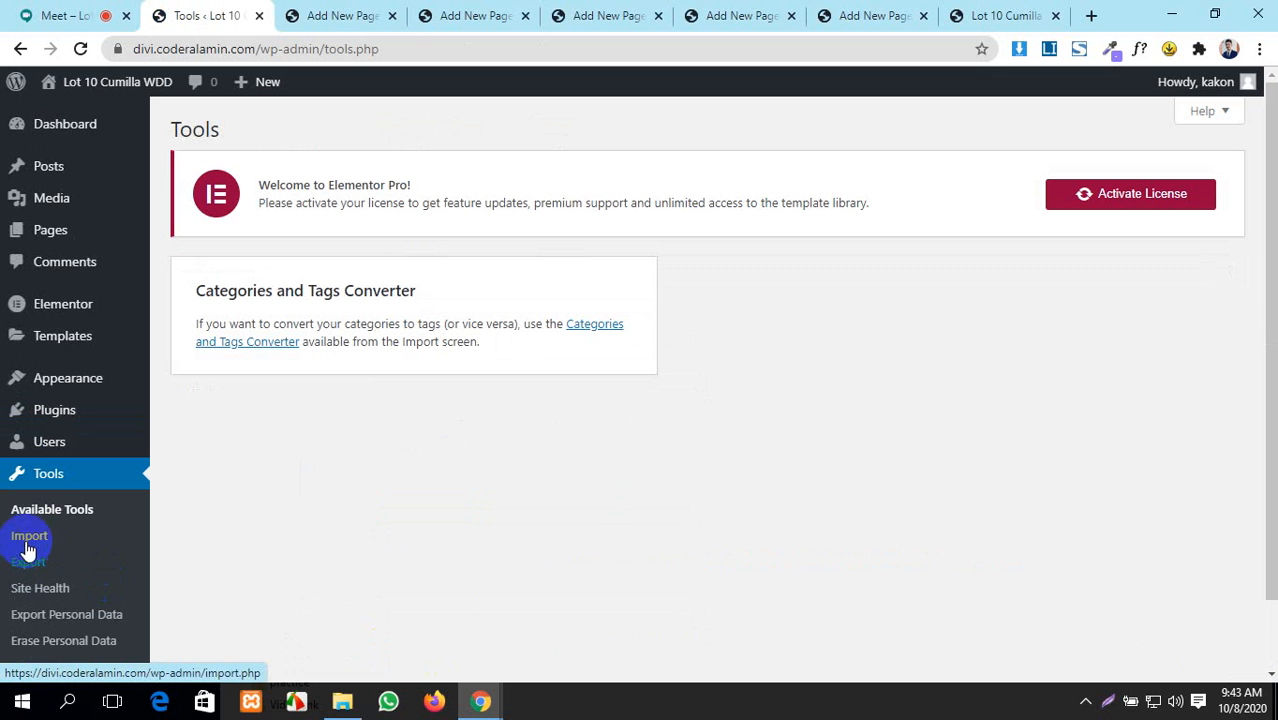
- Scroll through Settings > Writing, then switch back to the Google Meet tab
scroll(43, 522, "down", 2)
scroll(43, 518, "up", 2)
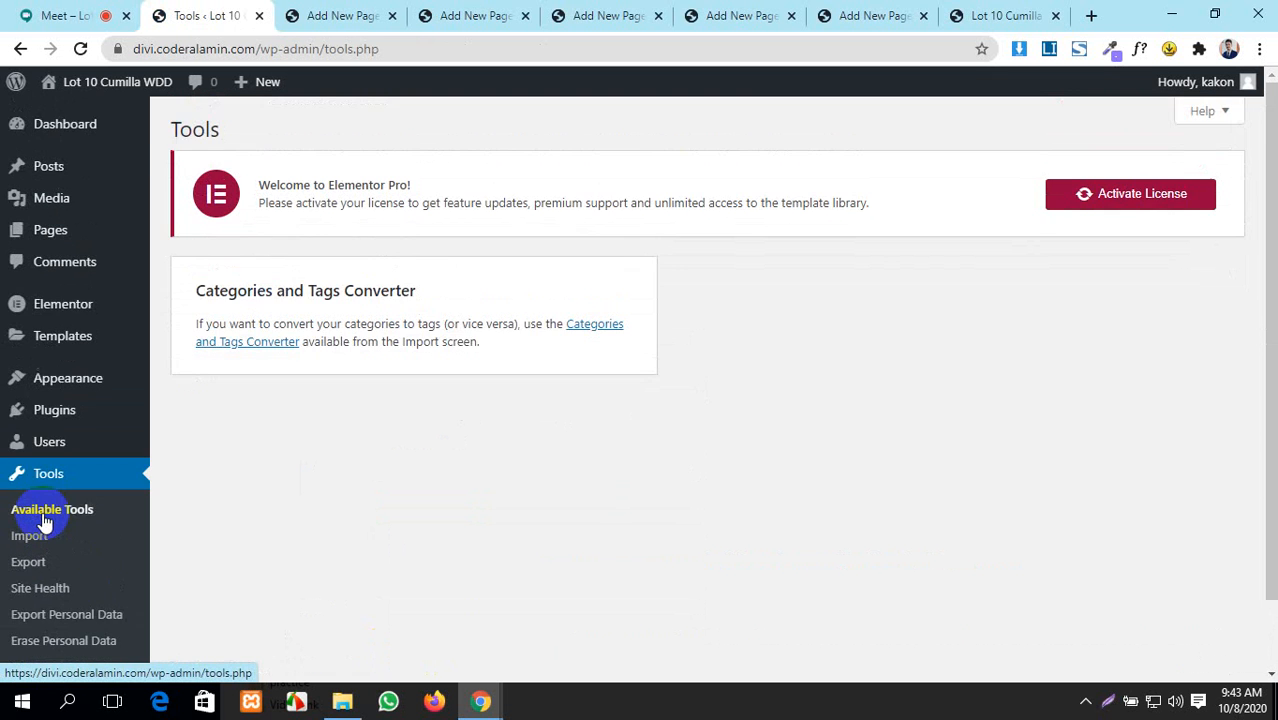
scroll(43, 520, "down", 2)
mouse_move(25, 620)
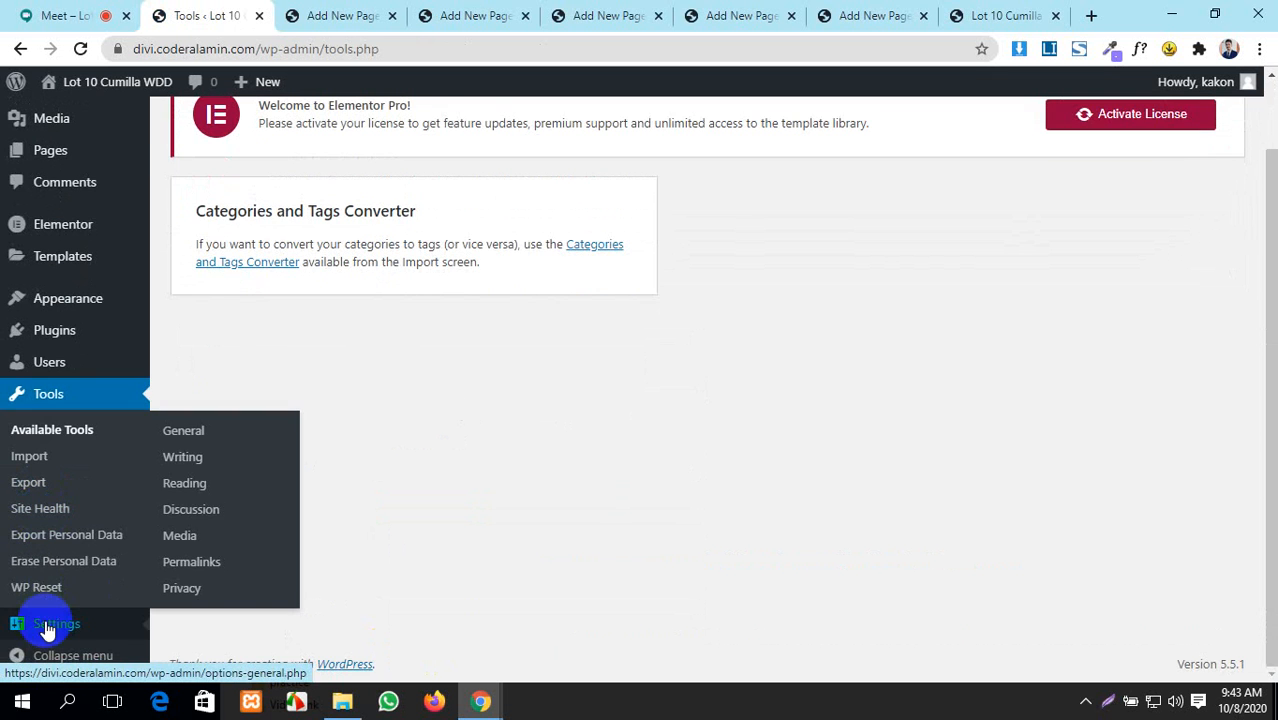
left_click(204, 466)
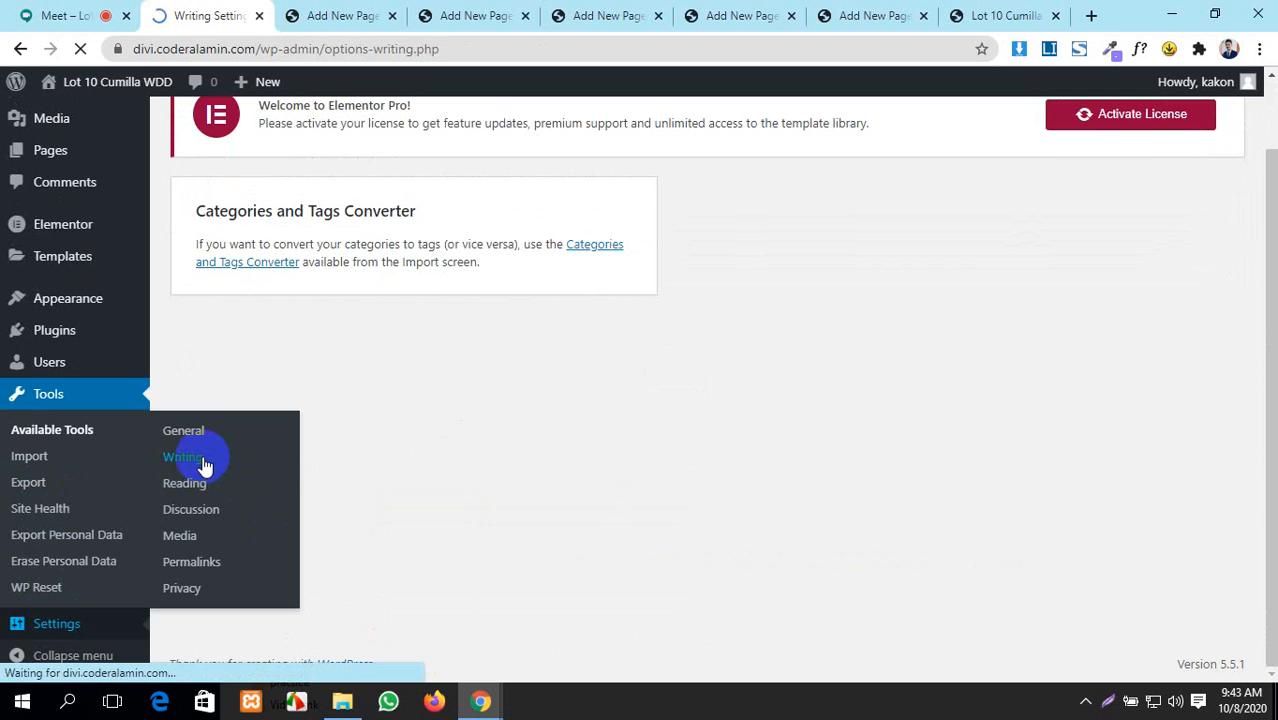
scroll(416, 434, "down", 2)
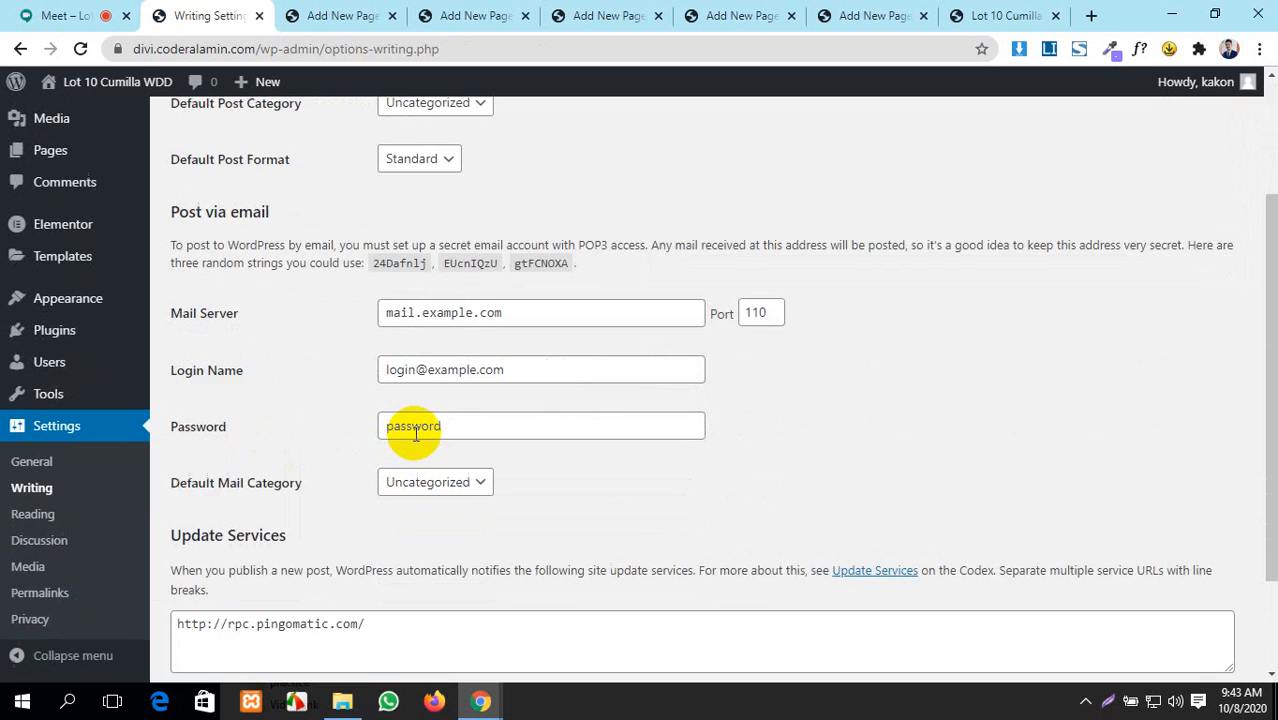
scroll(416, 436, "up", 2)
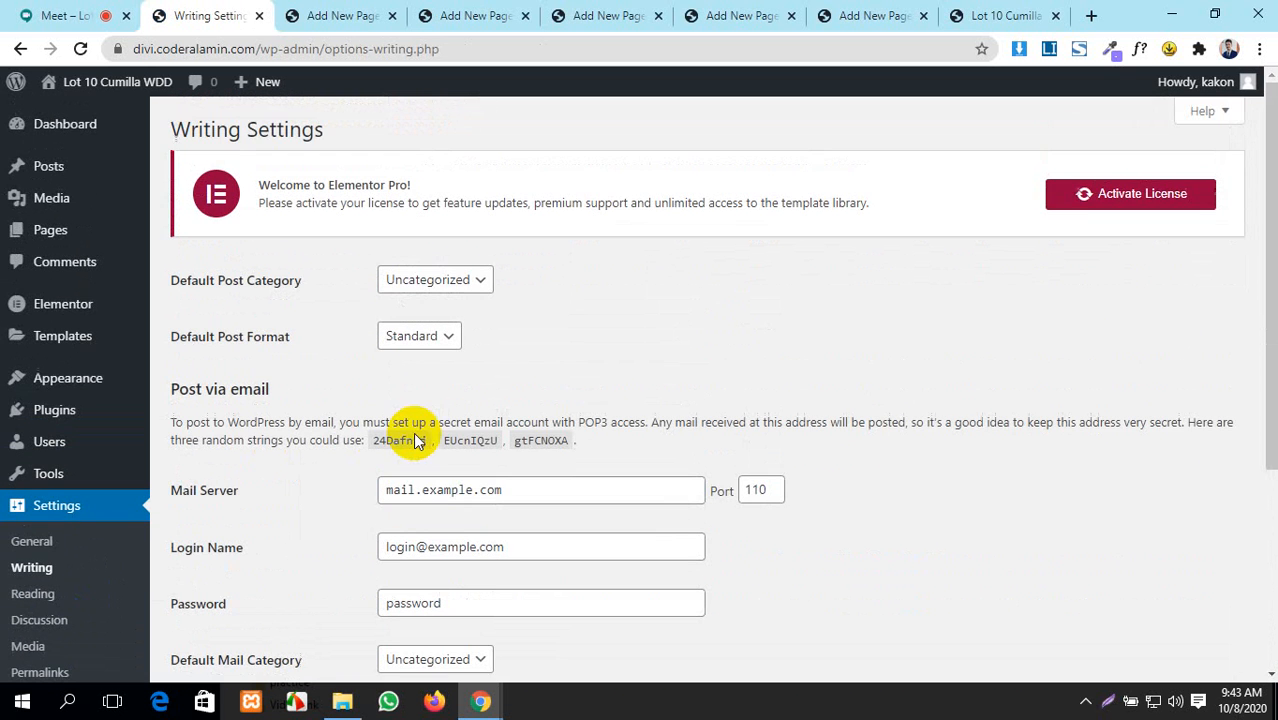
left_click(70, 12)
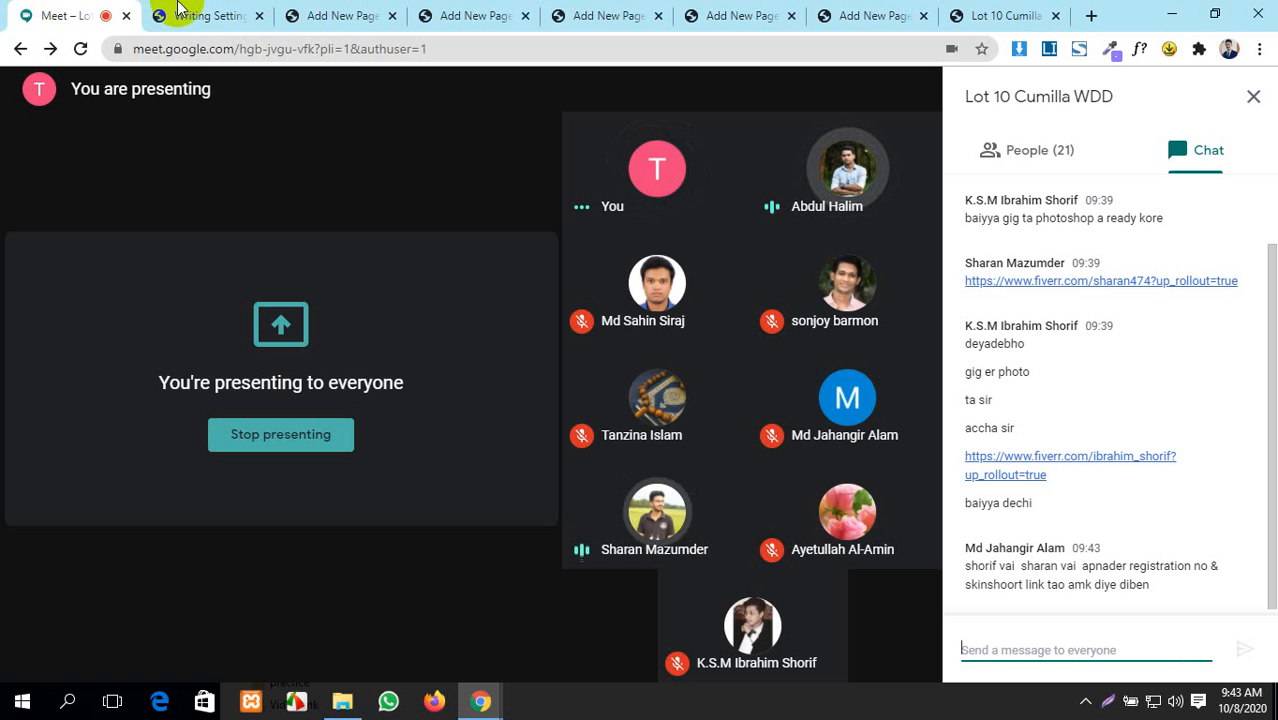
- Close the finished page-editor tabs, starting with the Home page editor
left_click(368, 14)
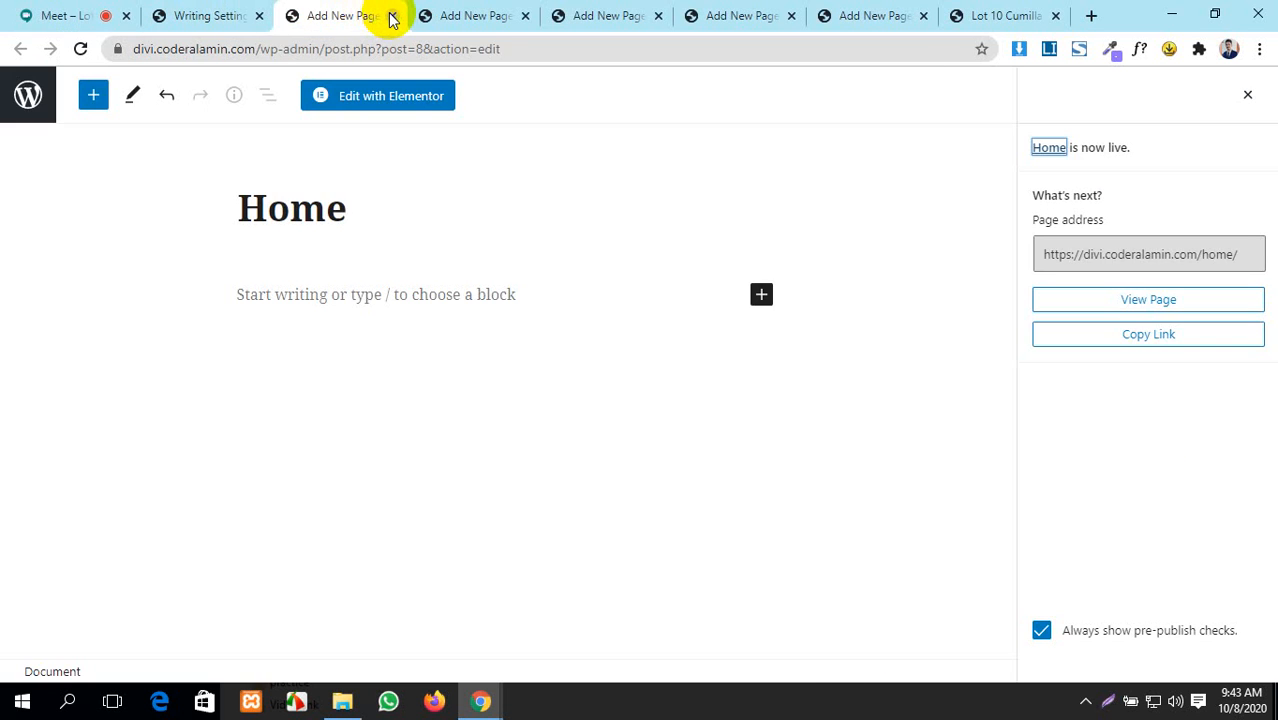
left_click(392, 16)
left_click(391, 16)
left_click(389, 16)
left_click(393, 16)
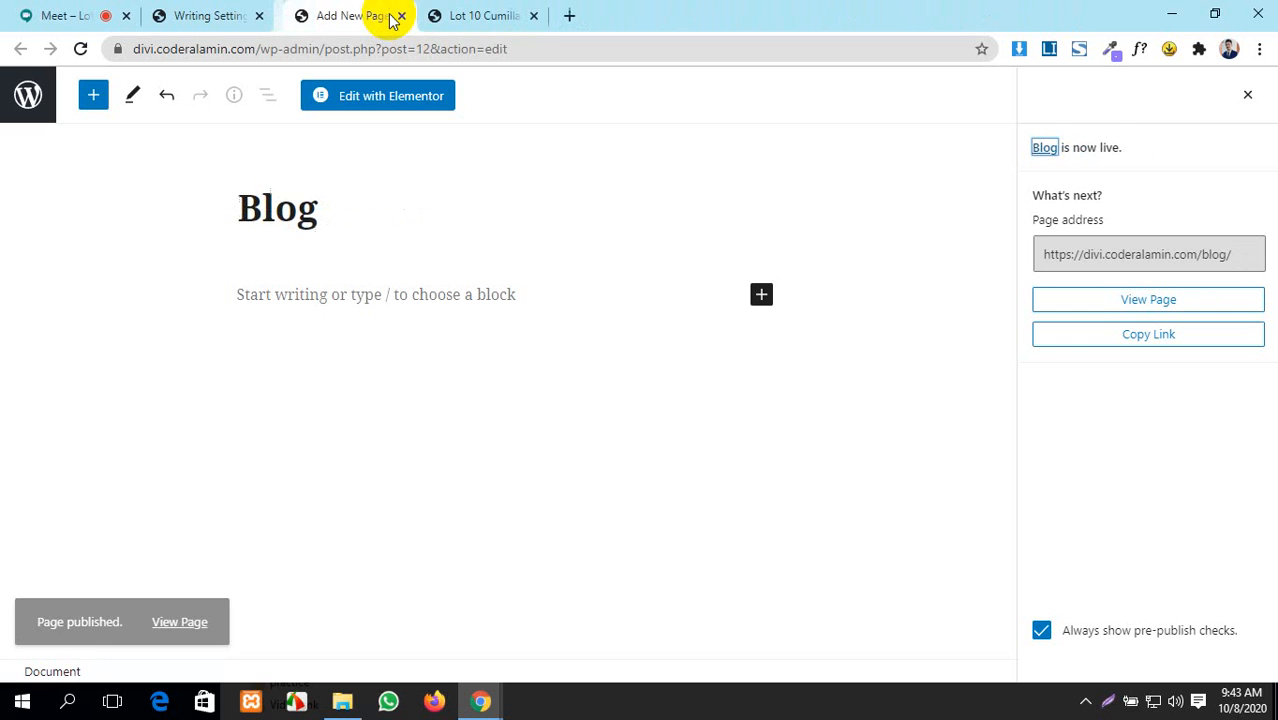
left_click(393, 16)
- Stop presenting the screen in the Google Meet call
left_click(57, 15)
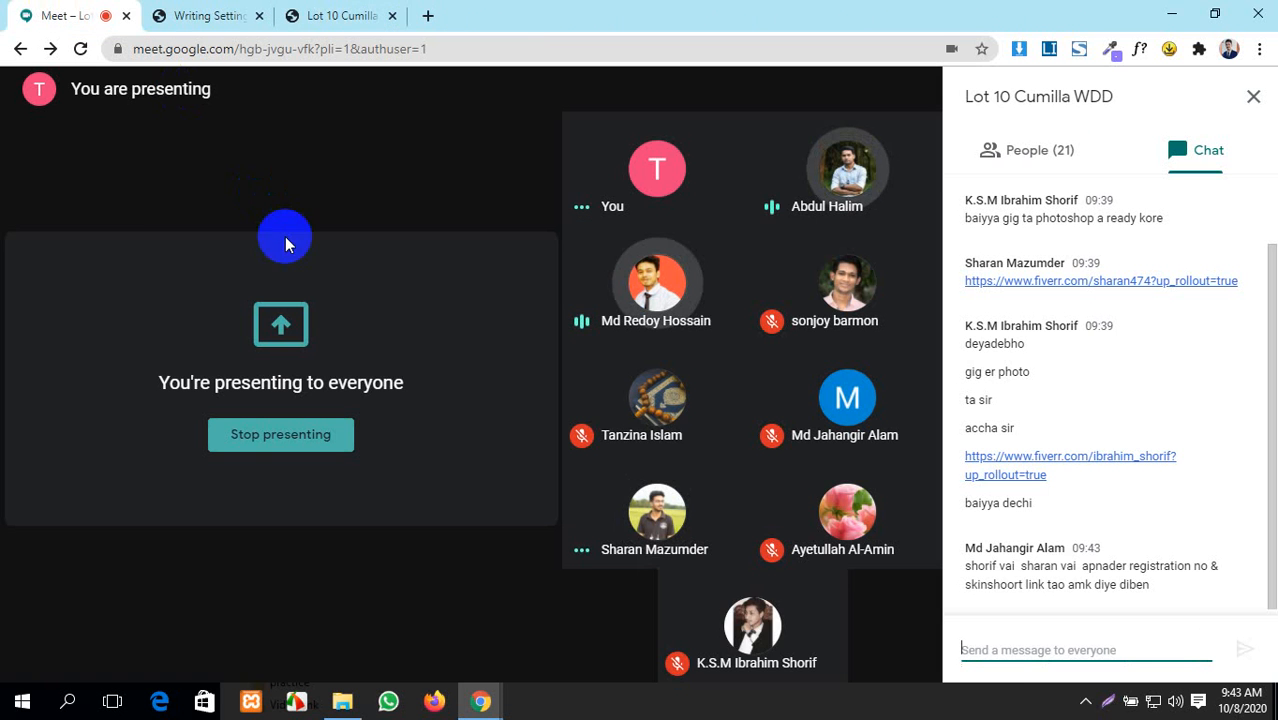
left_click(817, 635)
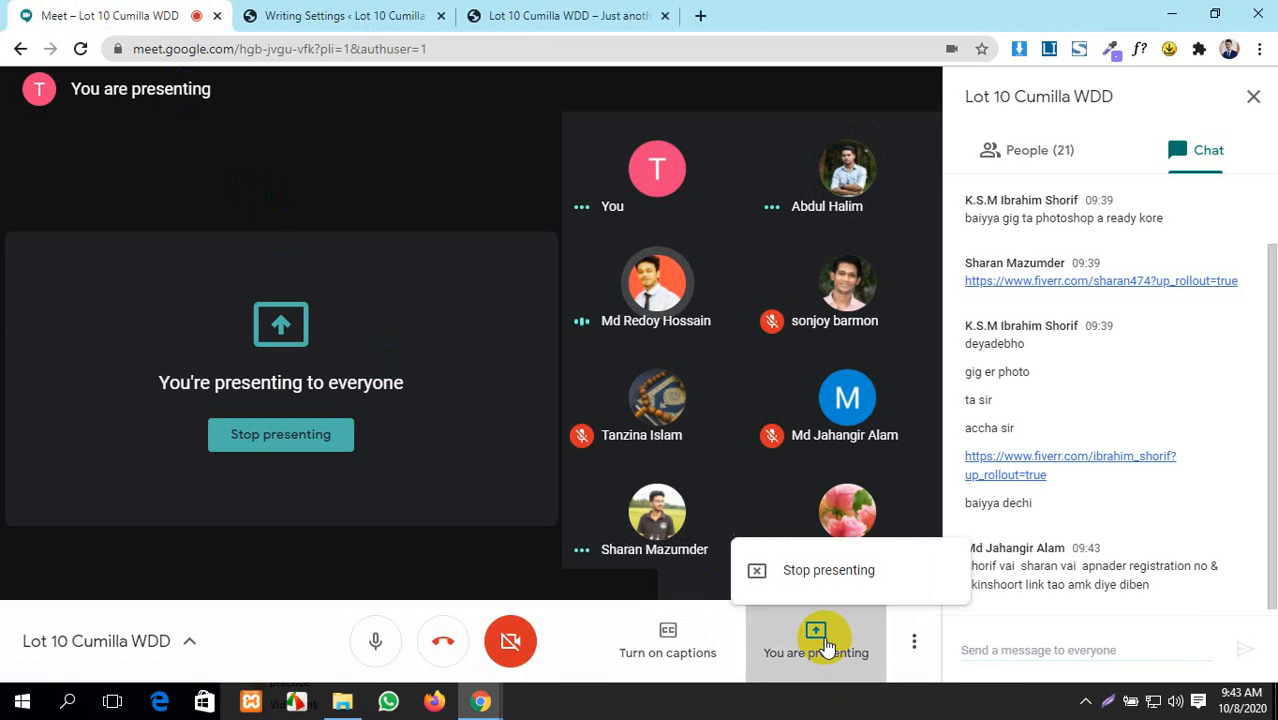
left_click(821, 543)
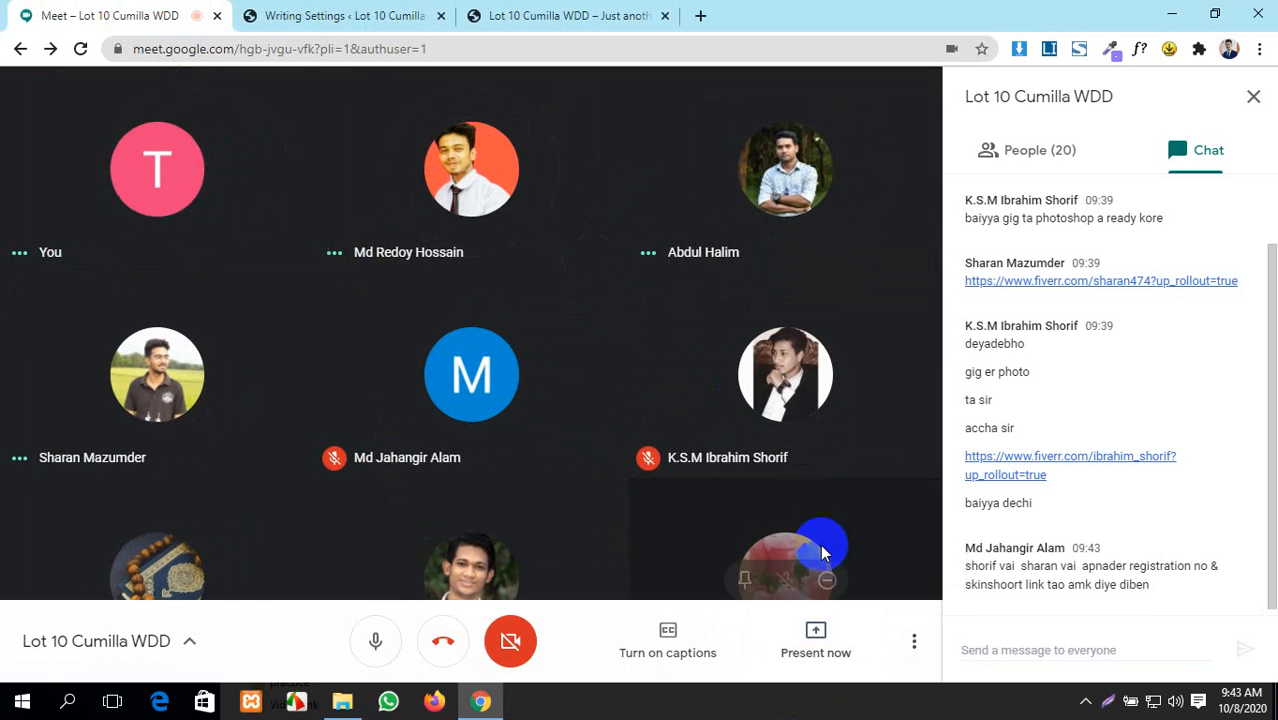
- Look over the participants list, then hang up the call
left_click(1021, 150)
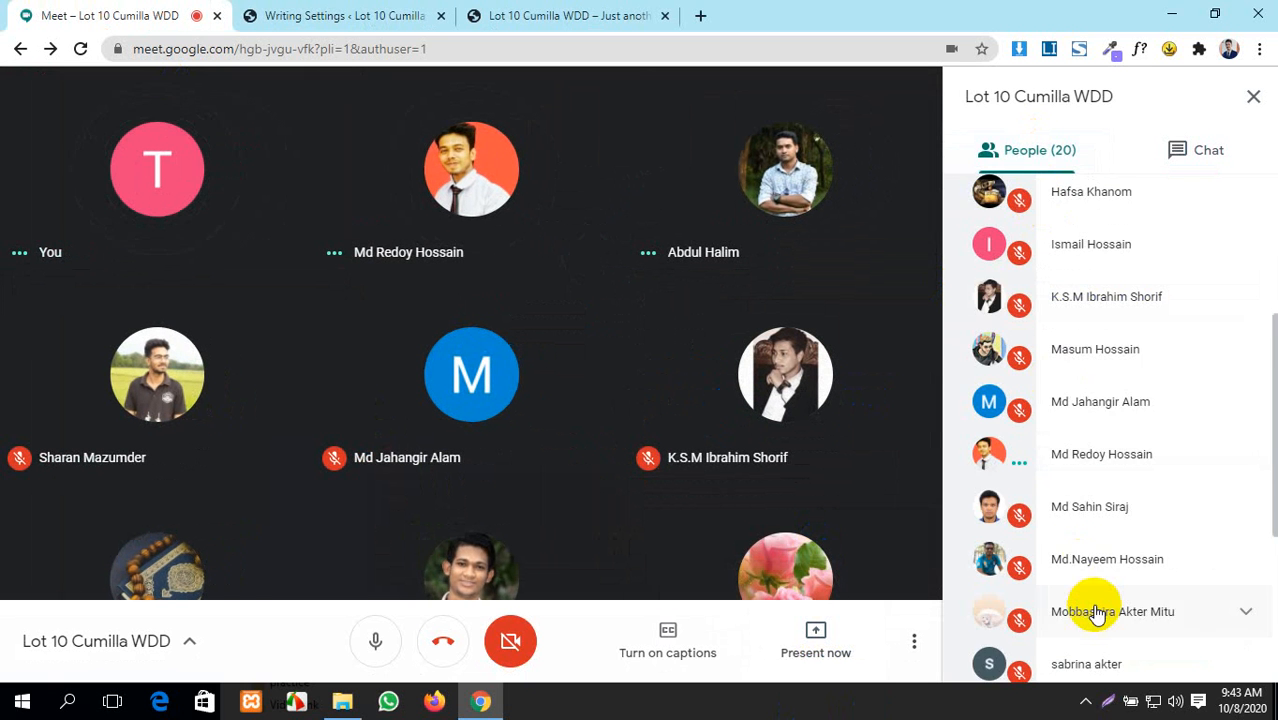
scroll(1097, 614, "down", 4)
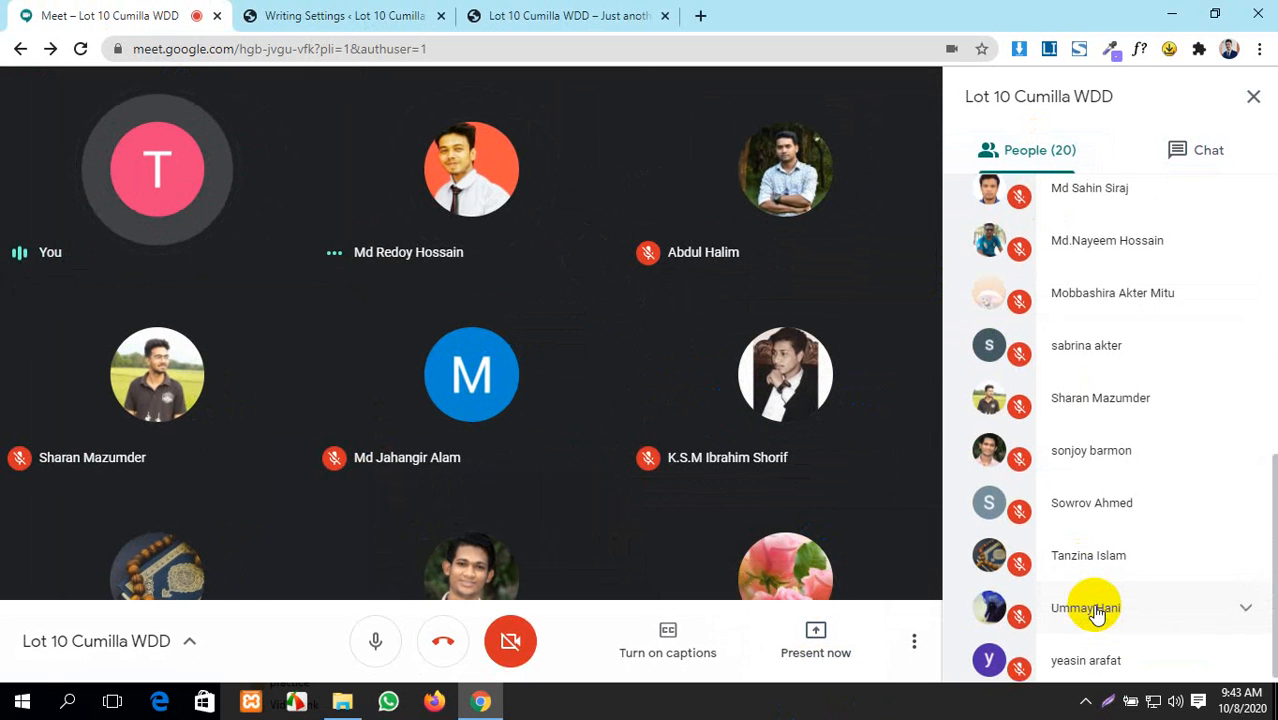
scroll(1097, 614, "up", 2)
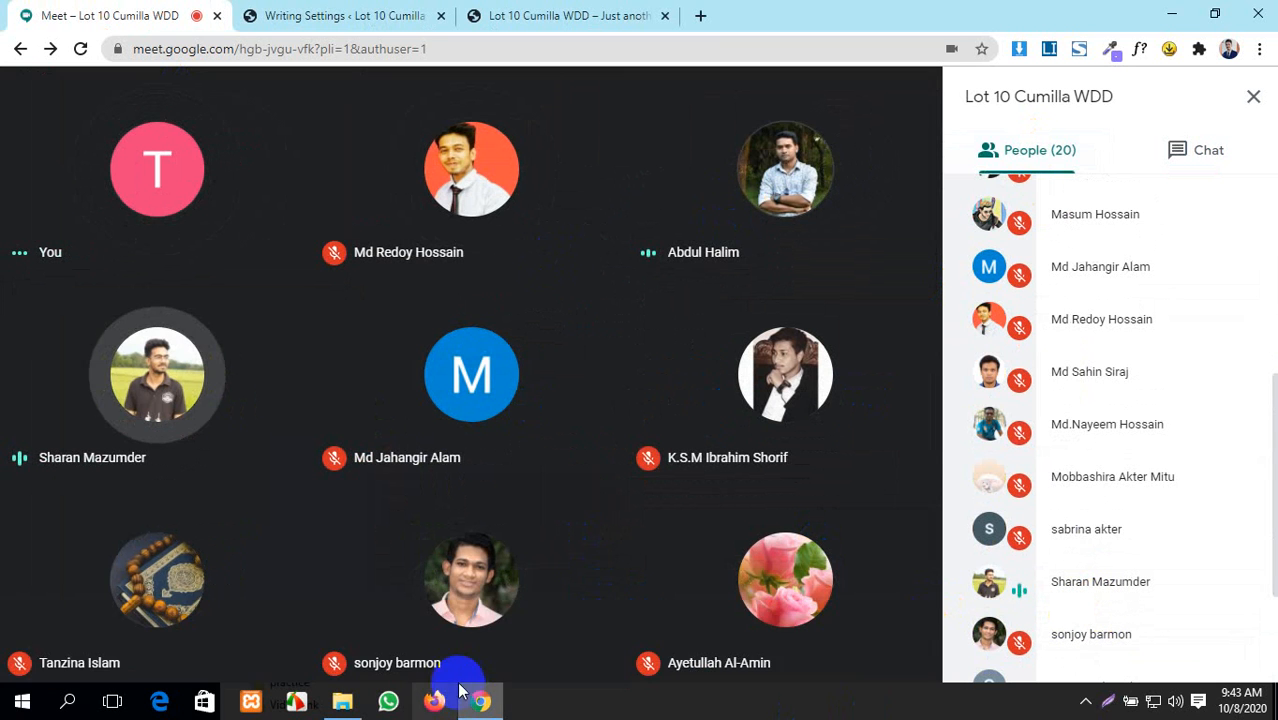
left_click(442, 645)
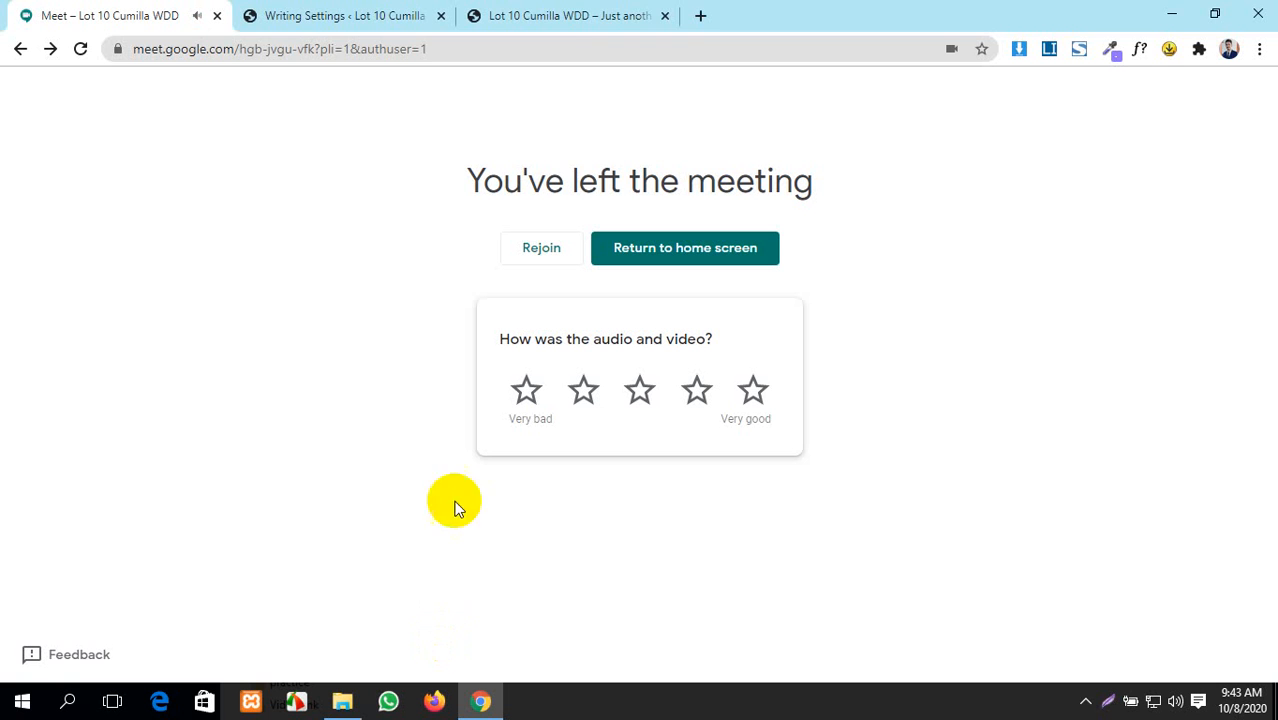
- Rejoin the Lot 10 Cumilla WDD call with camera off, then unmute the microphone
left_click(79, 50)
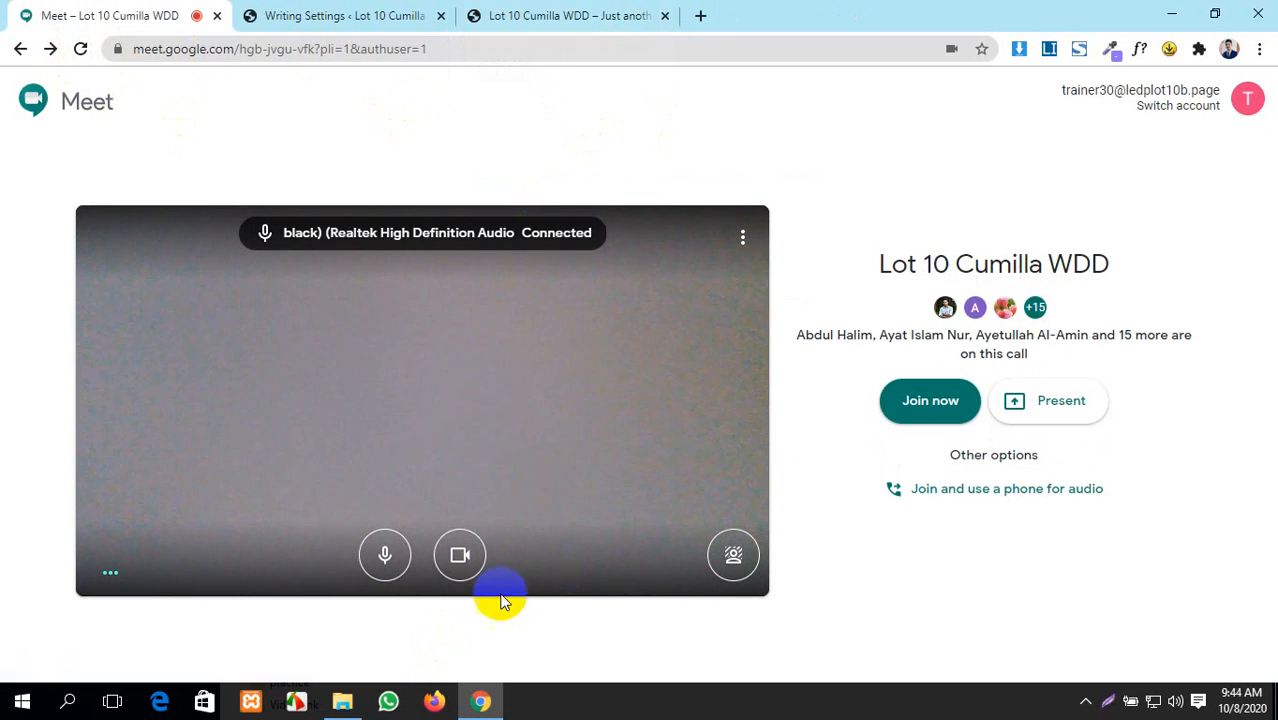
left_click(462, 553)
left_click(388, 553)
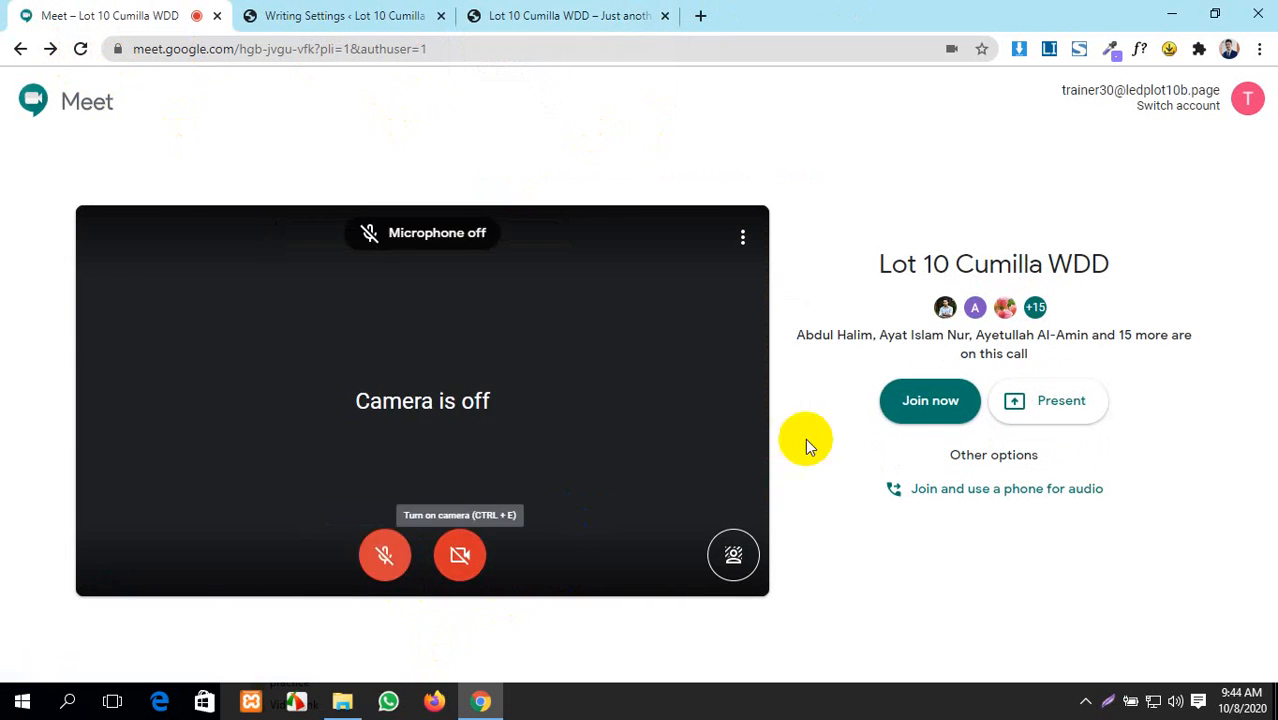
left_click(914, 410)
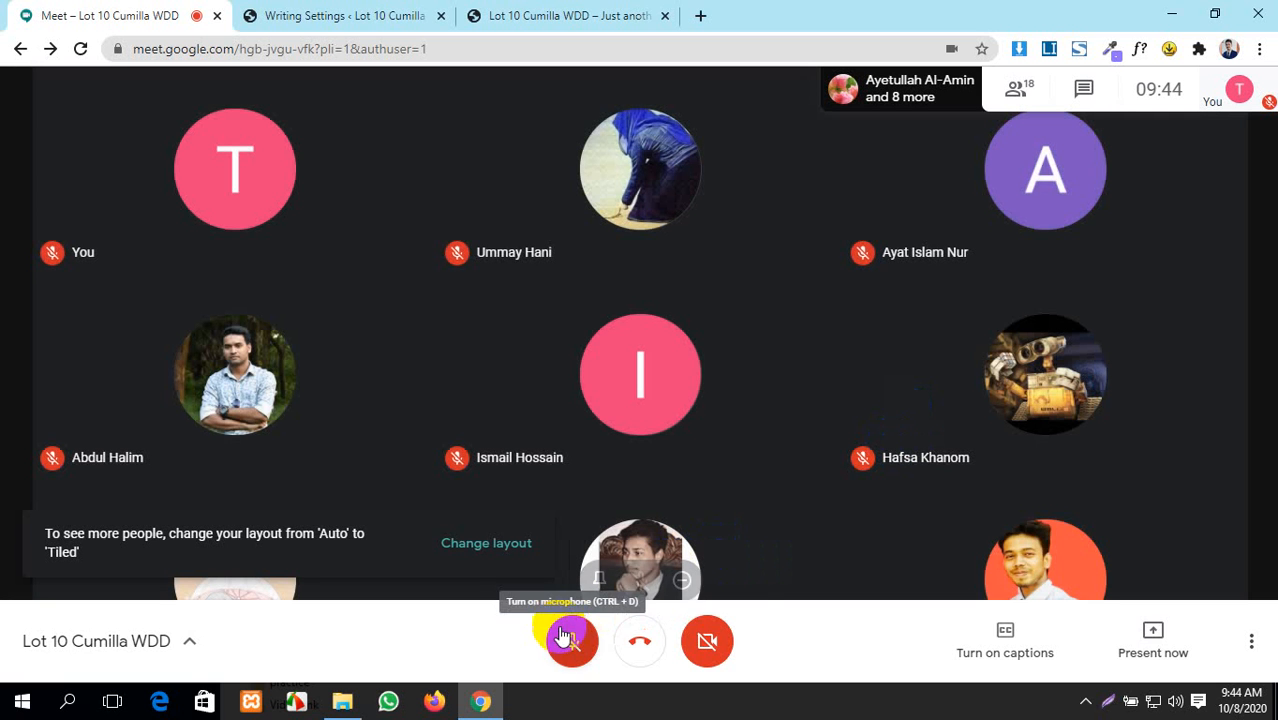
left_click(572, 640)
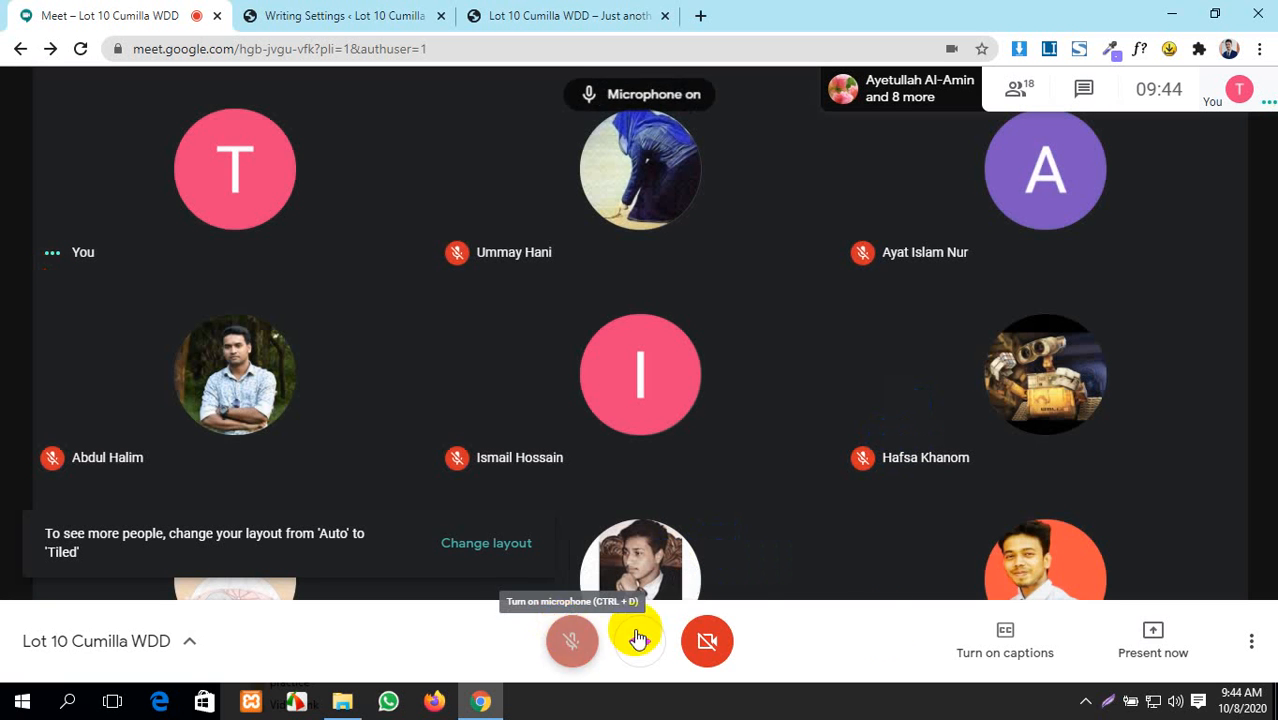
- Present the entire screen to the meeting and open a blank new tab
left_click(1188, 632)
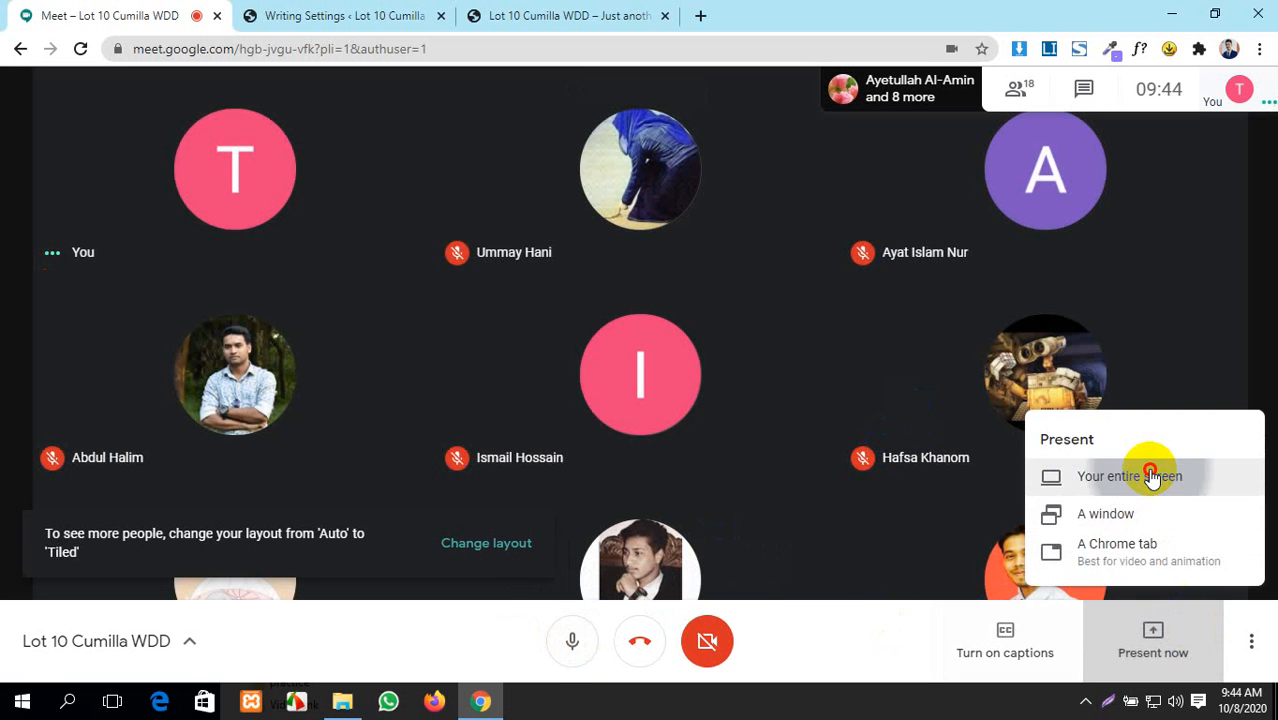
left_click(1150, 474)
left_click(800, 452)
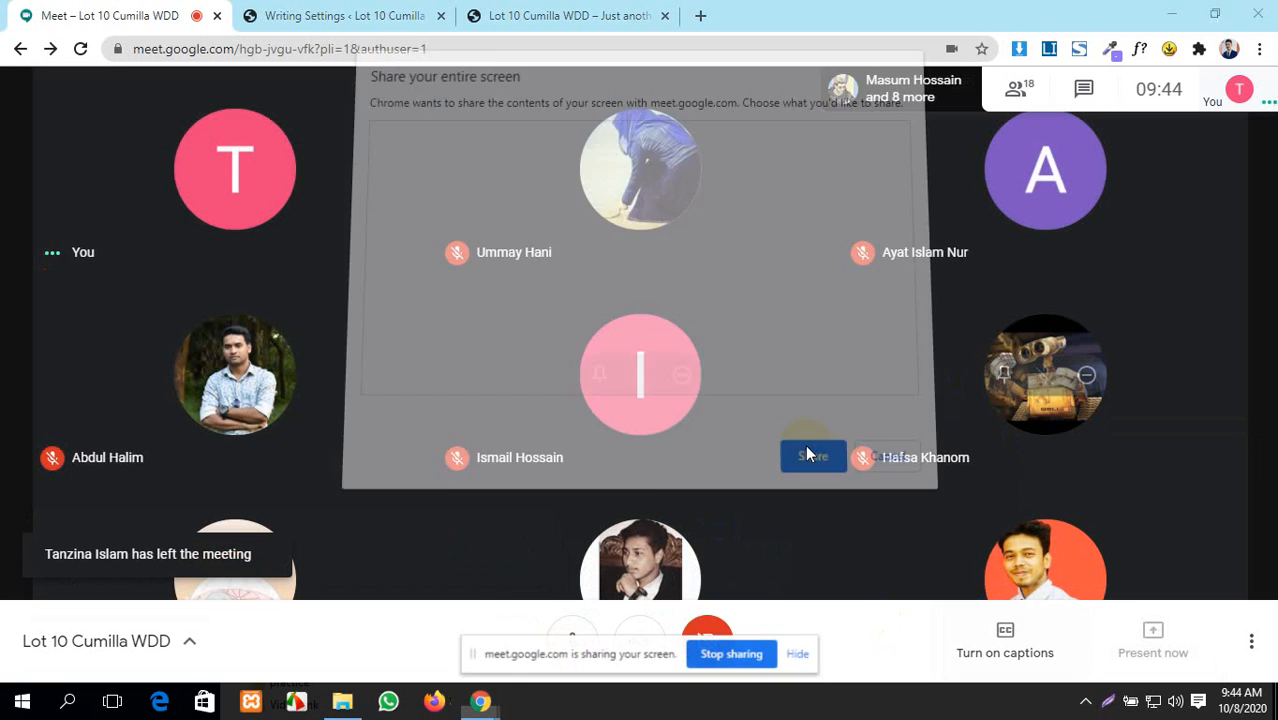
left_click(699, 15)
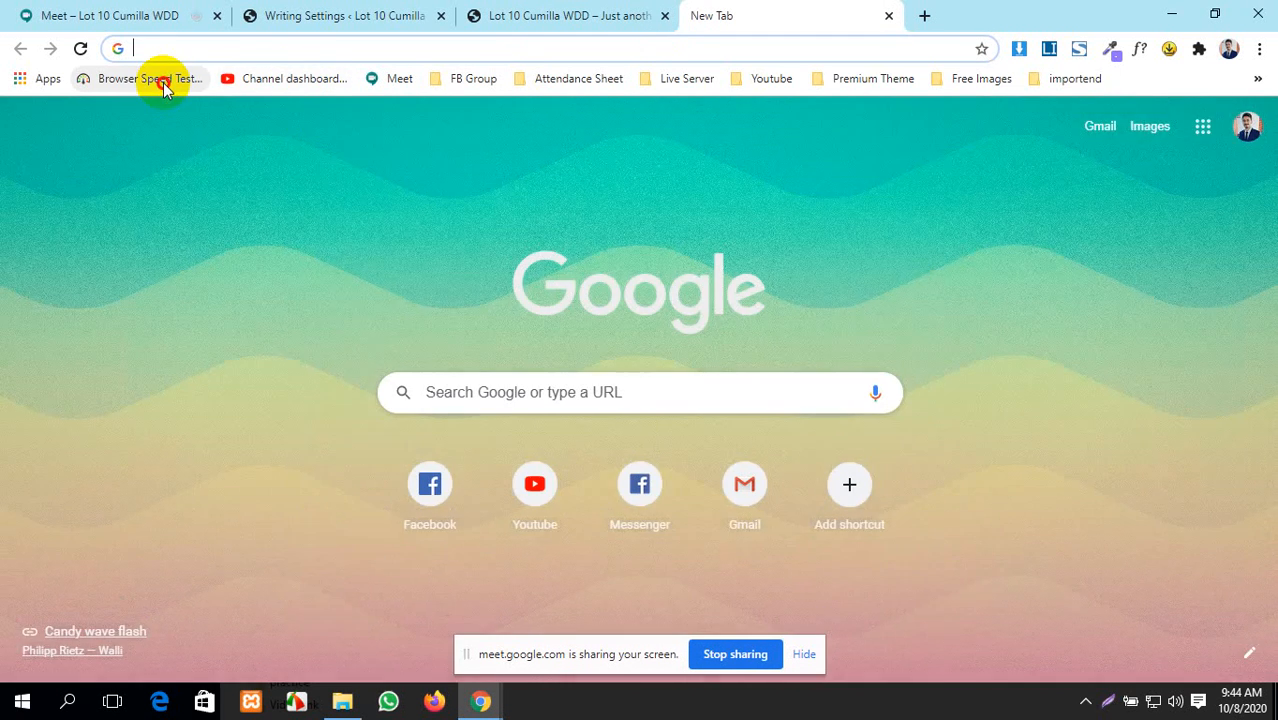
- Start a BrowserSpeed.net speed test, hiding the screen-sharing notice first
left_click(163, 79)
scroll(562, 386, "down", 4)
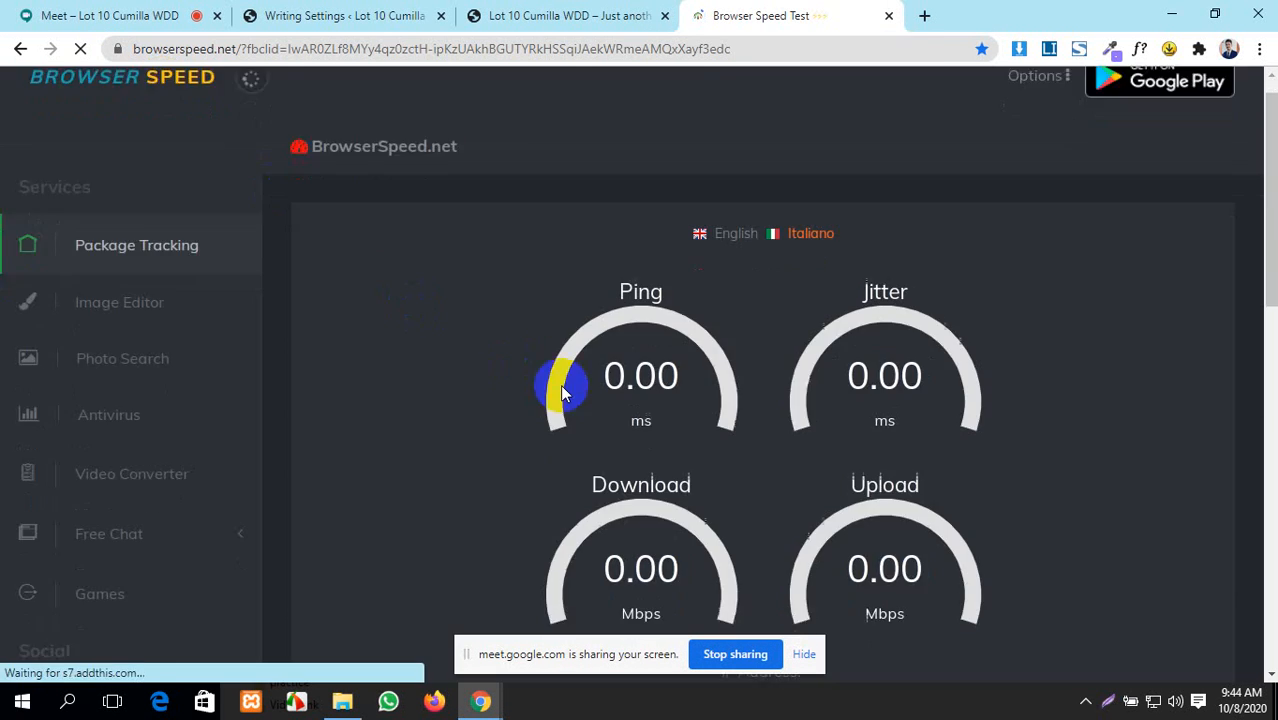
left_click(804, 650)
scroll(805, 647, "up", 4)
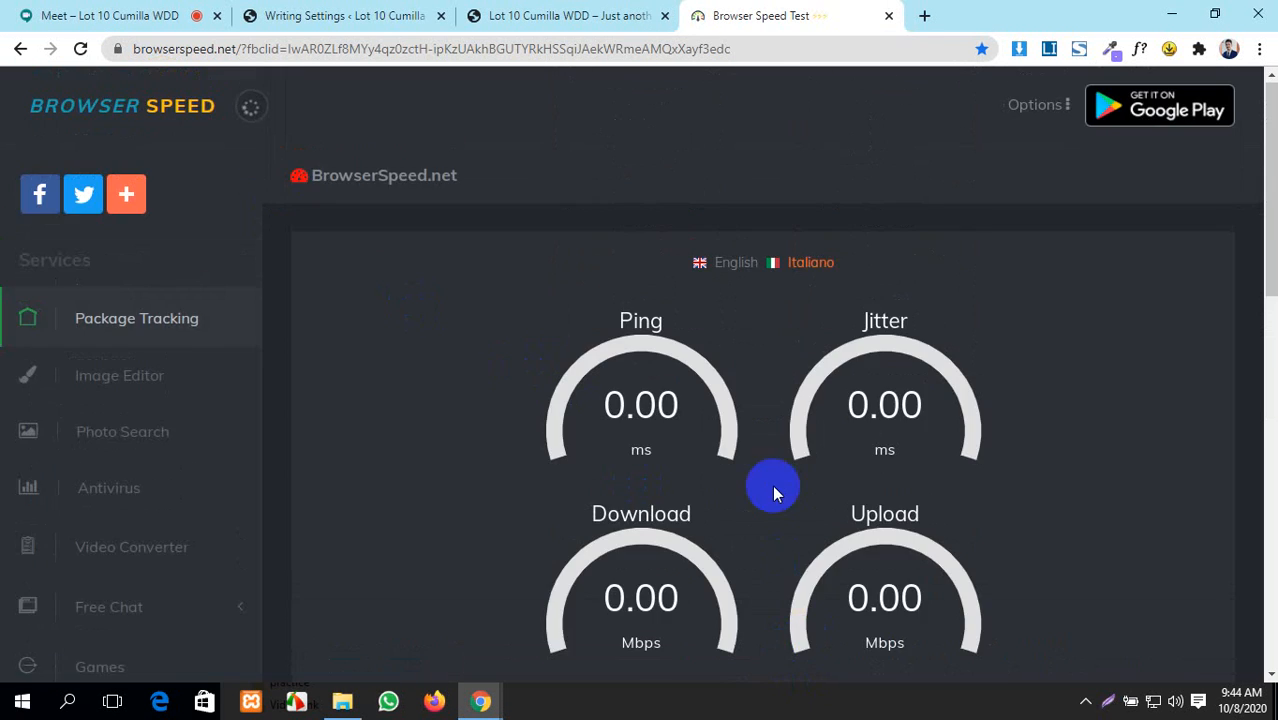
scroll(765, 460, "down", 4)
left_click(757, 427)
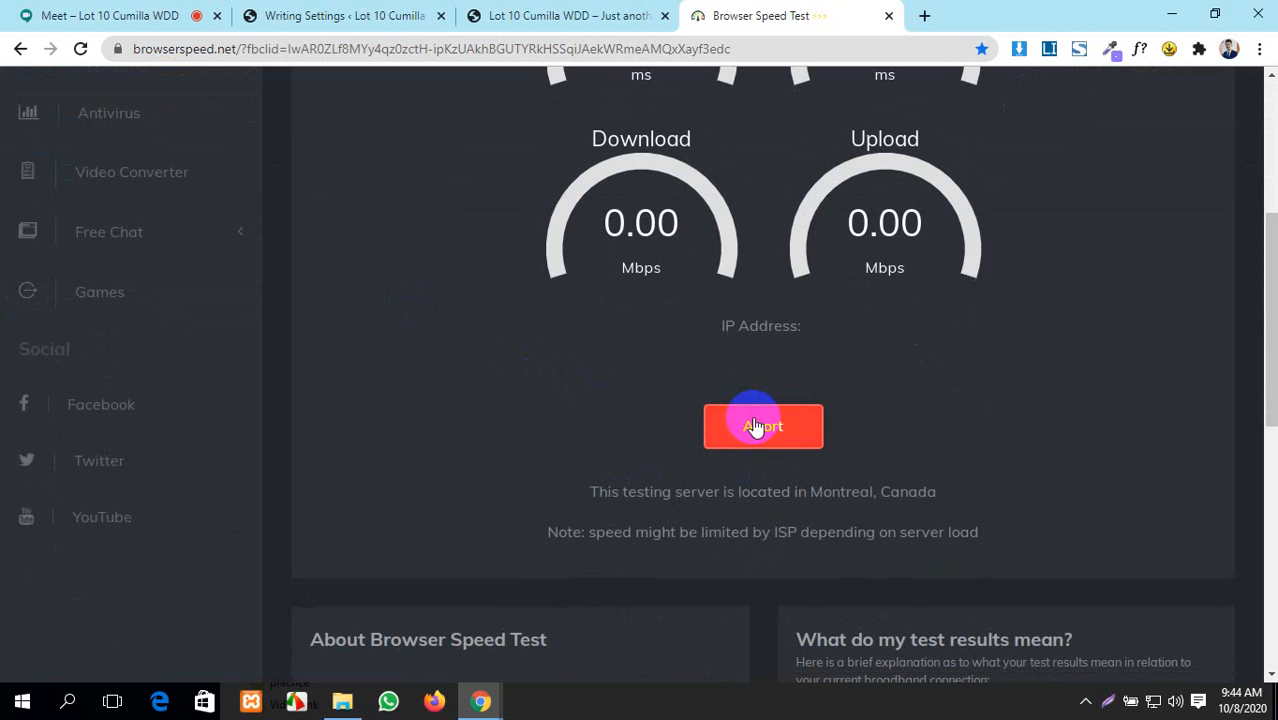
scroll(755, 426, "up", 2)
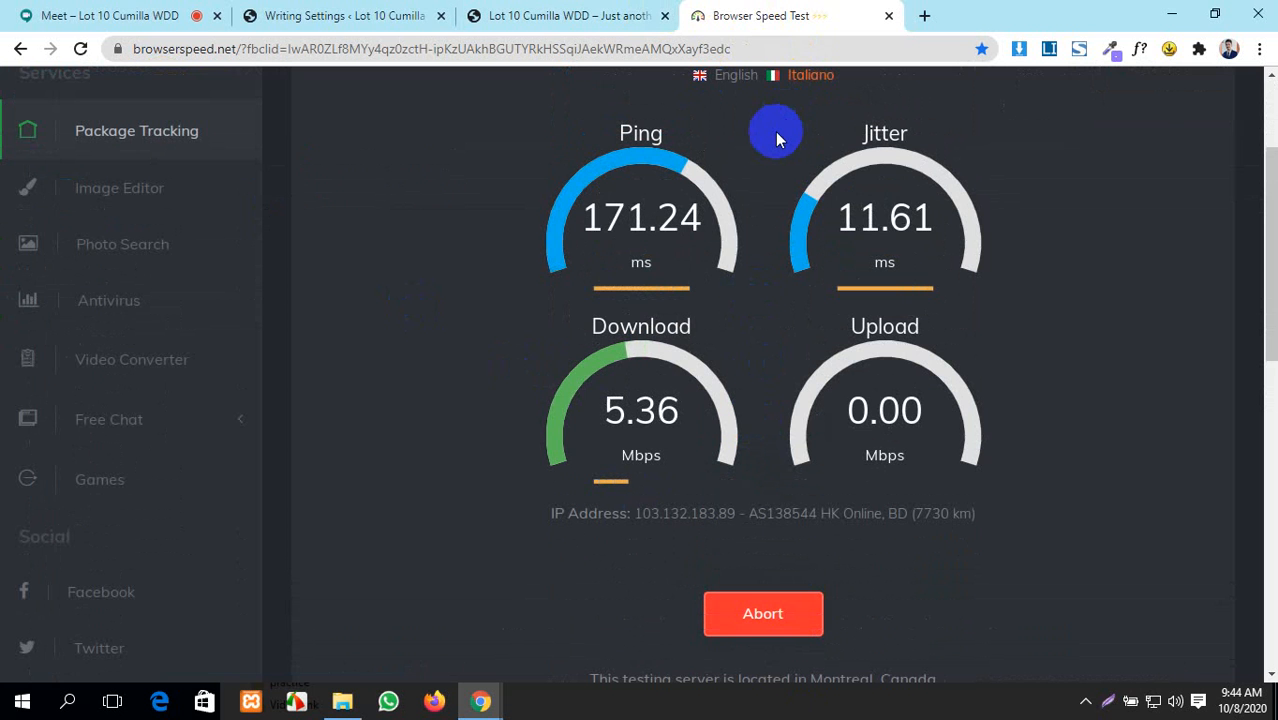
- Switch through the front-end and Writing Settings tabs to the Meet call
left_click(470, 15)
left_click(330, 15)
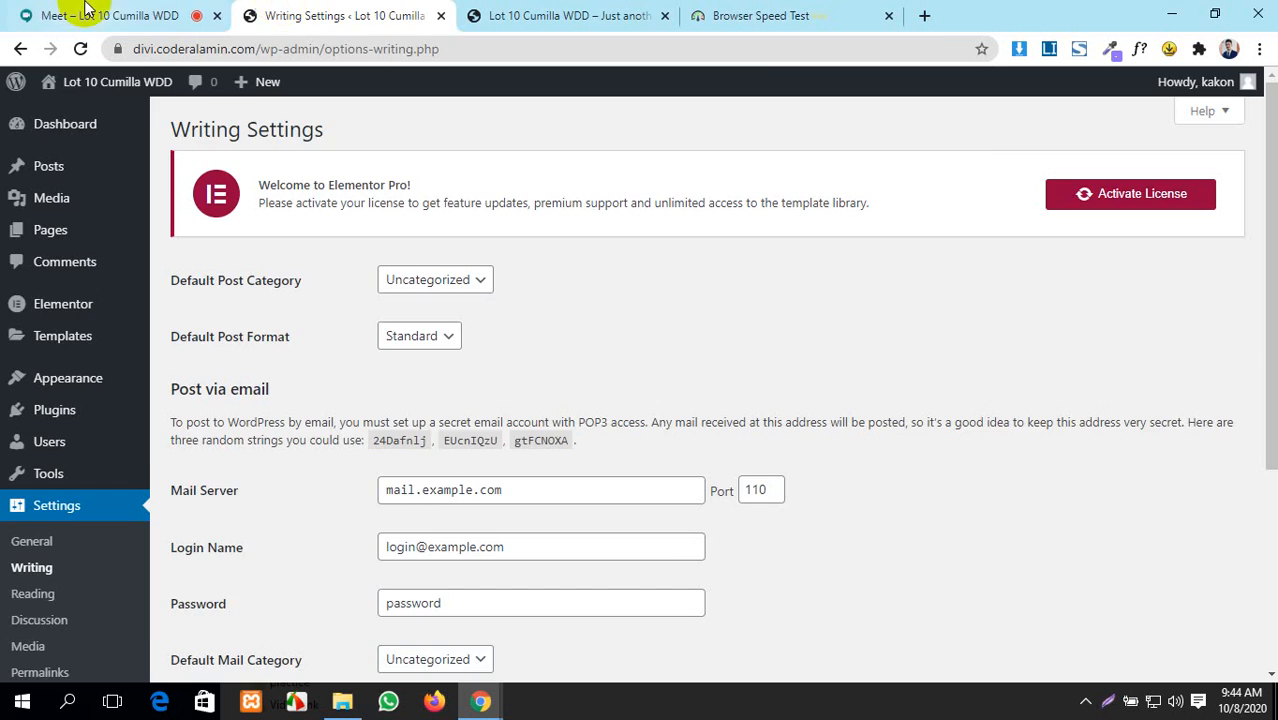
left_click(30, 15)
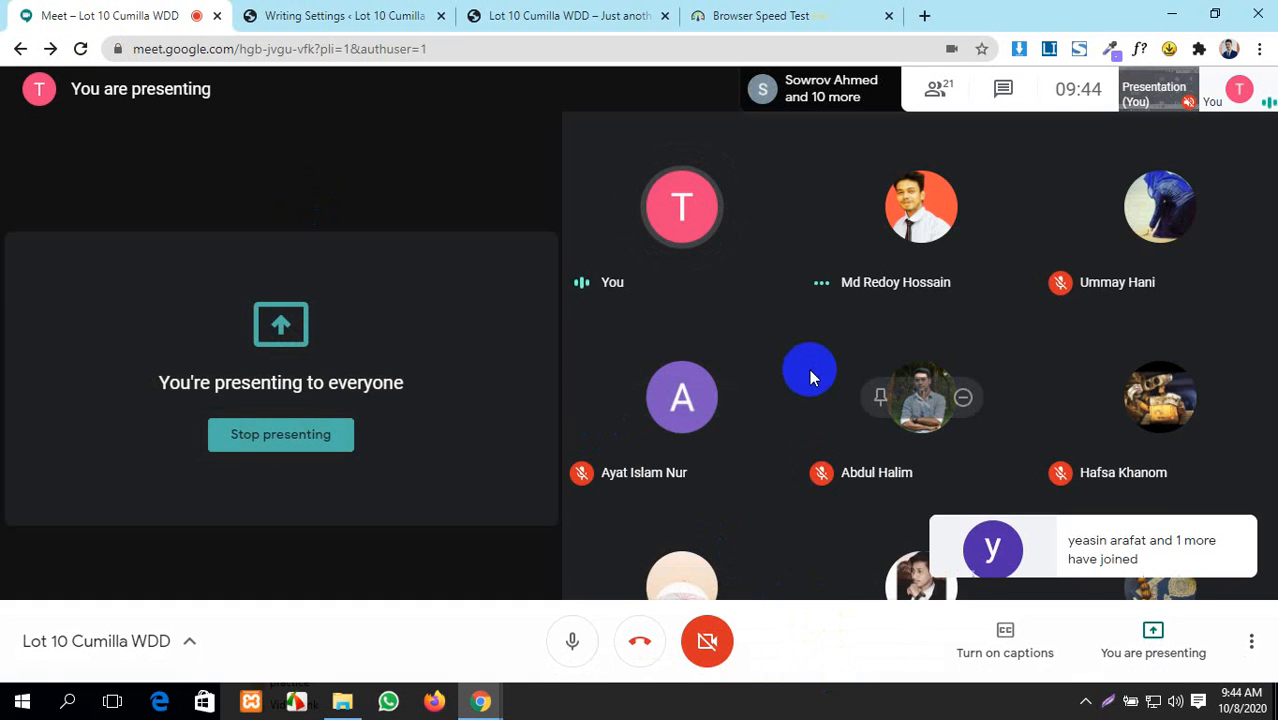
- Scroll the Writing Settings page down to Update Services, then return to the speed test
left_click(422, 12)
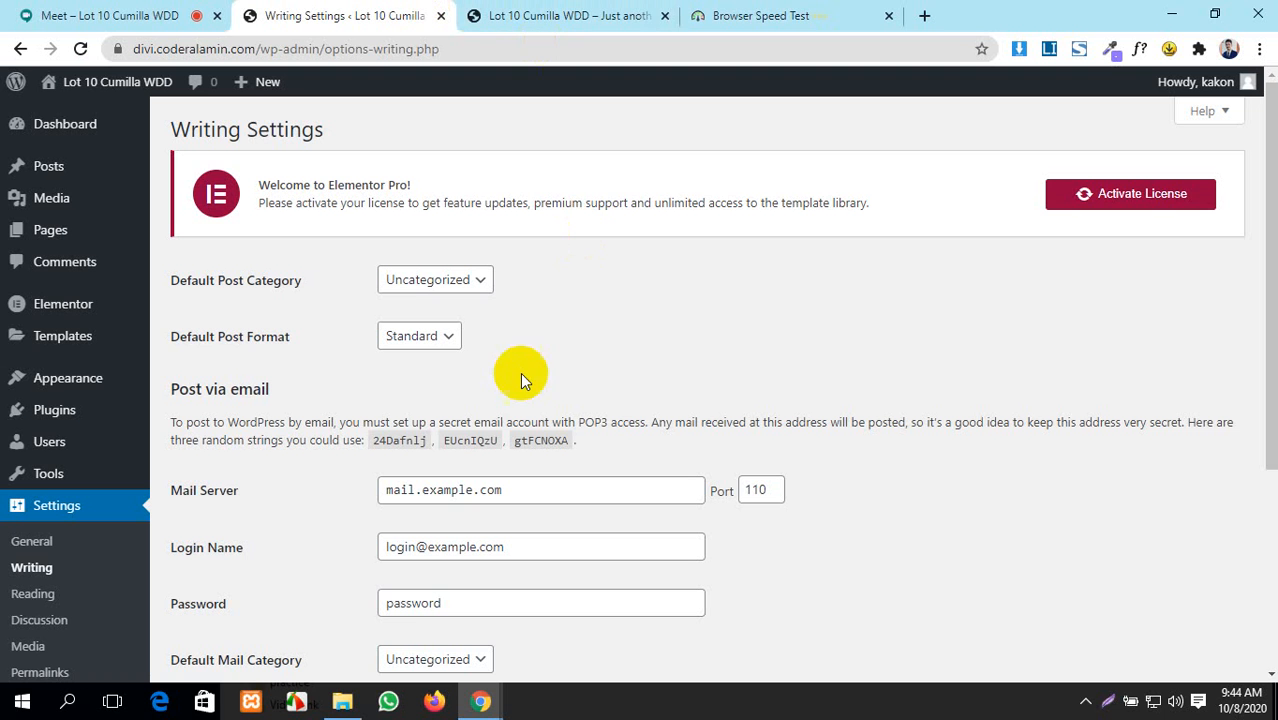
scroll(480, 395, "down", 2)
scroll(466, 407, "up", 2)
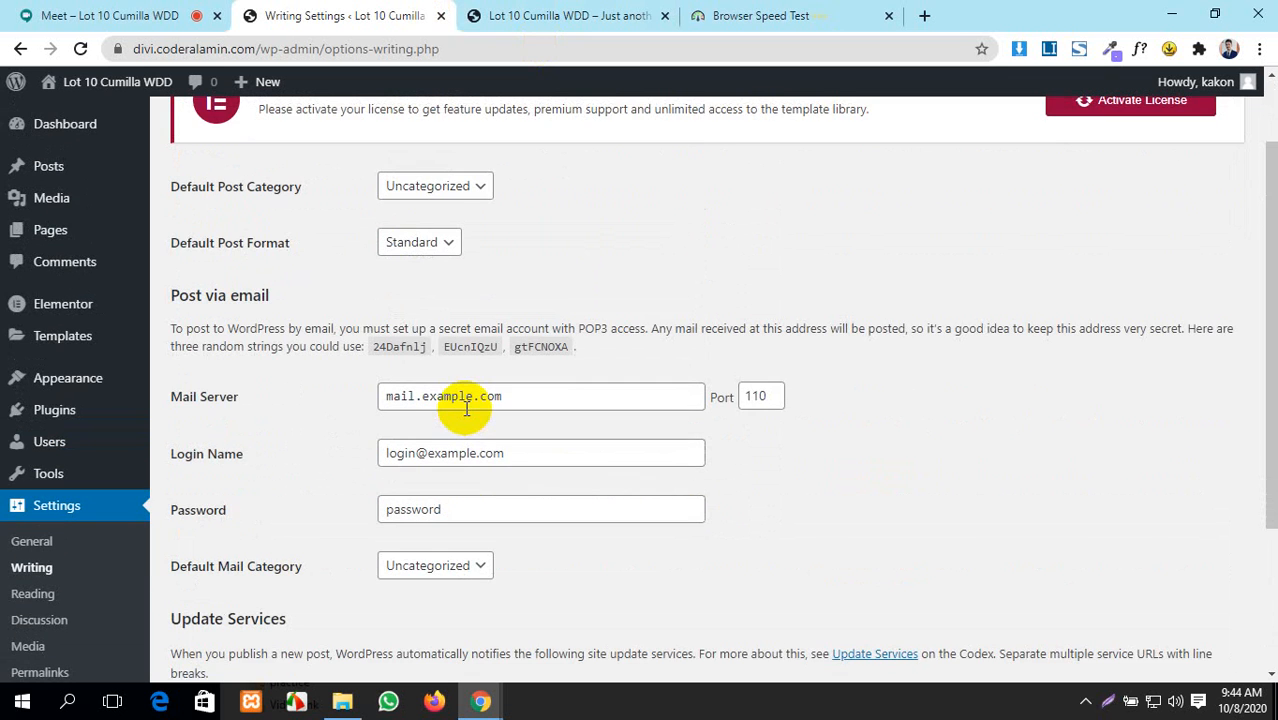
scroll(466, 407, "down", 3)
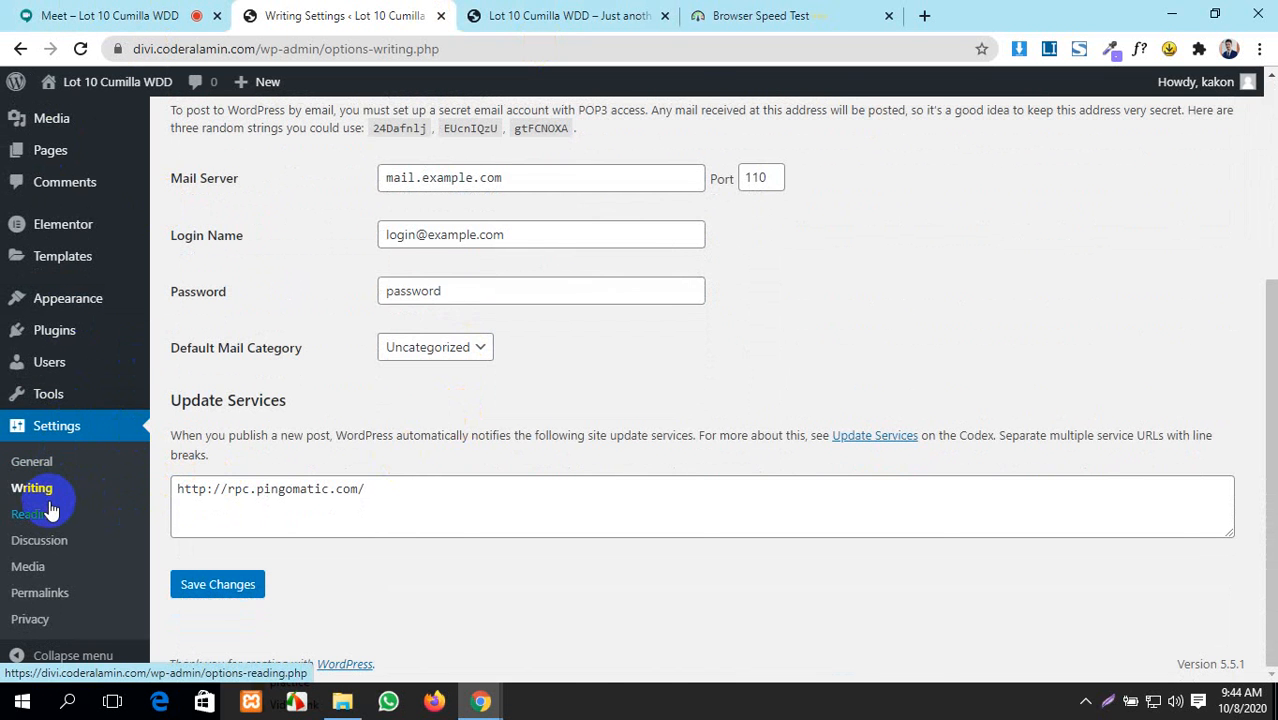
left_click(760, 16)
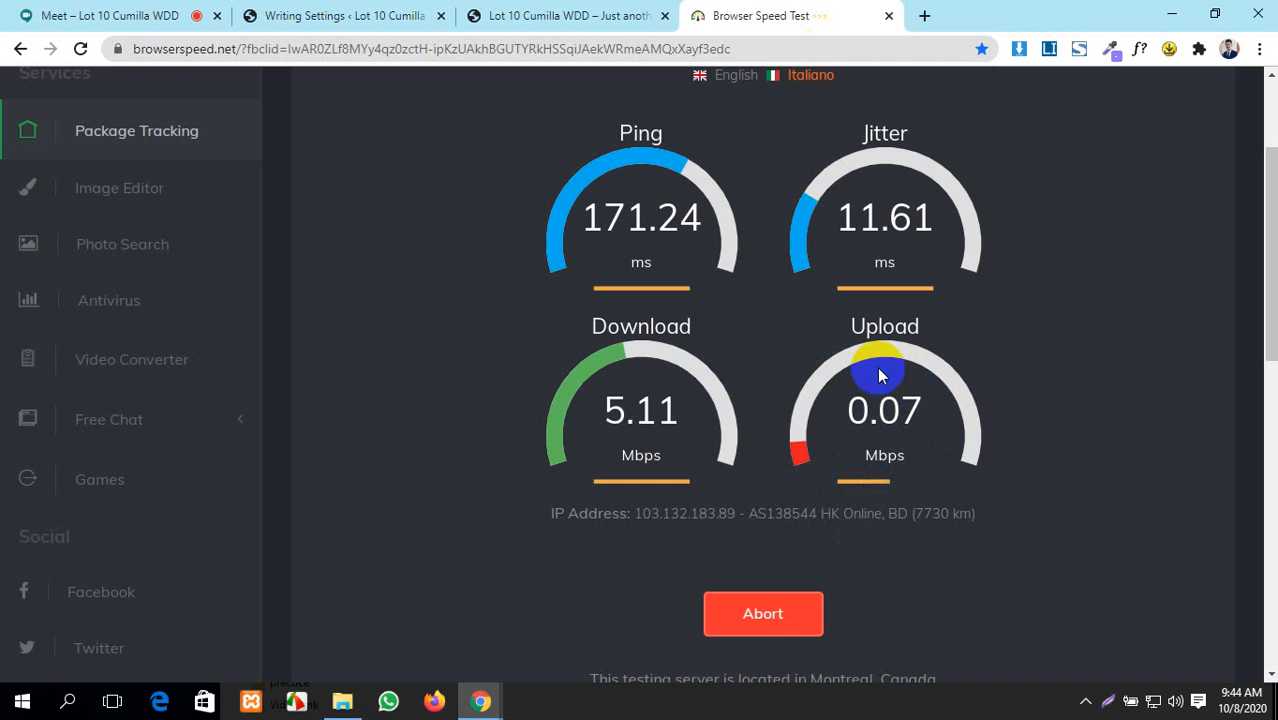
- Admit the waiting person into the Meet call and return to the speed test
left_click(45, 15)
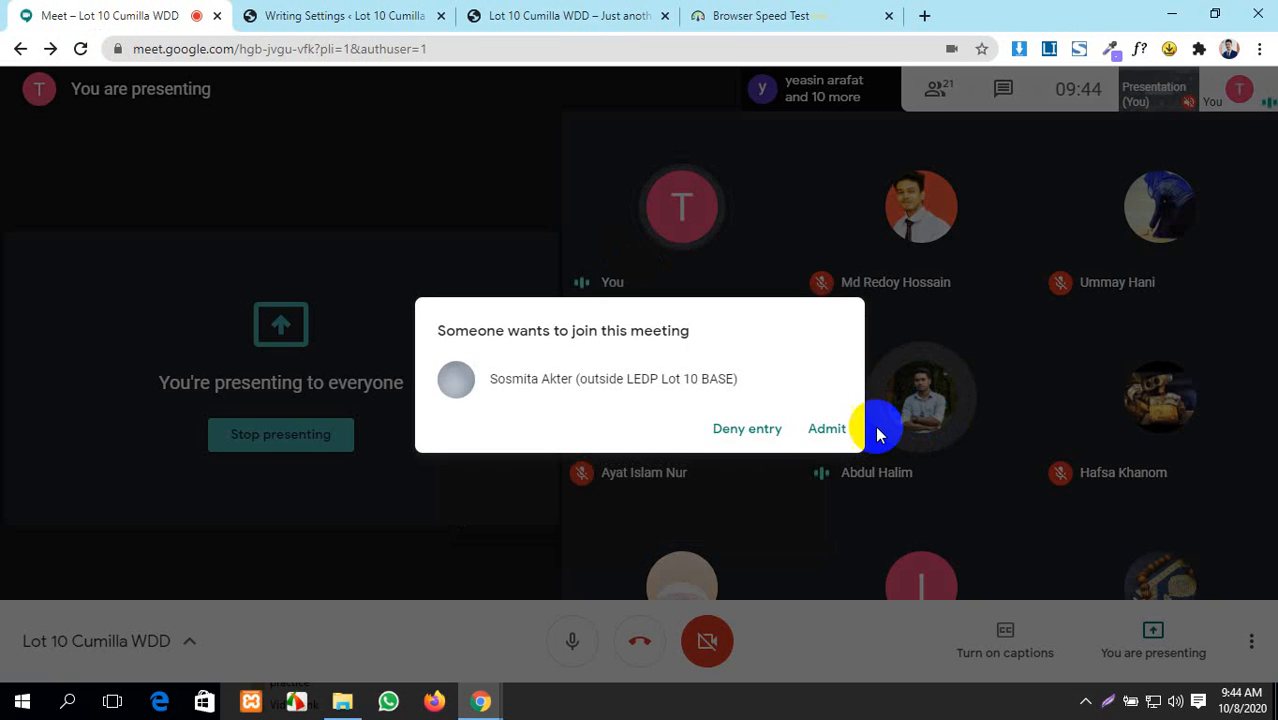
left_click(827, 430)
left_click(730, 15)
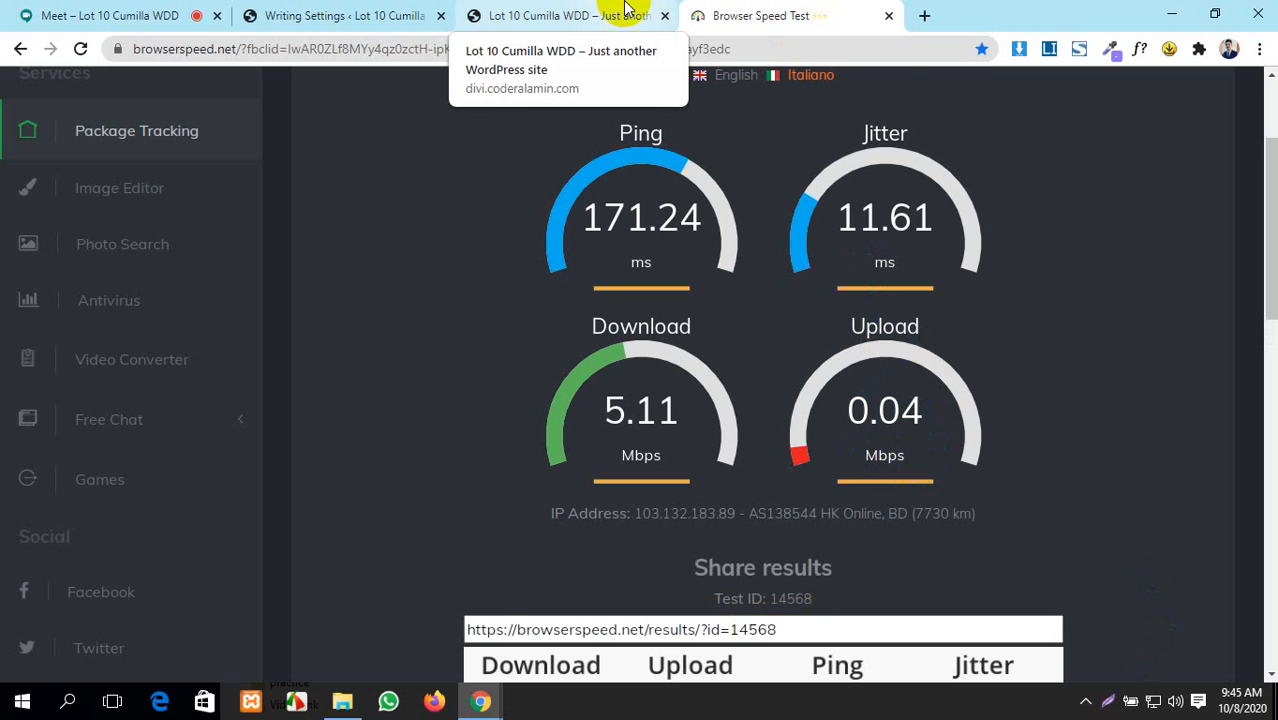
- Review the final results (5.11 Mbps download, 0.04 Mbps upload), then reopen Writing Settings
scroll(785, 385, "down", 4)
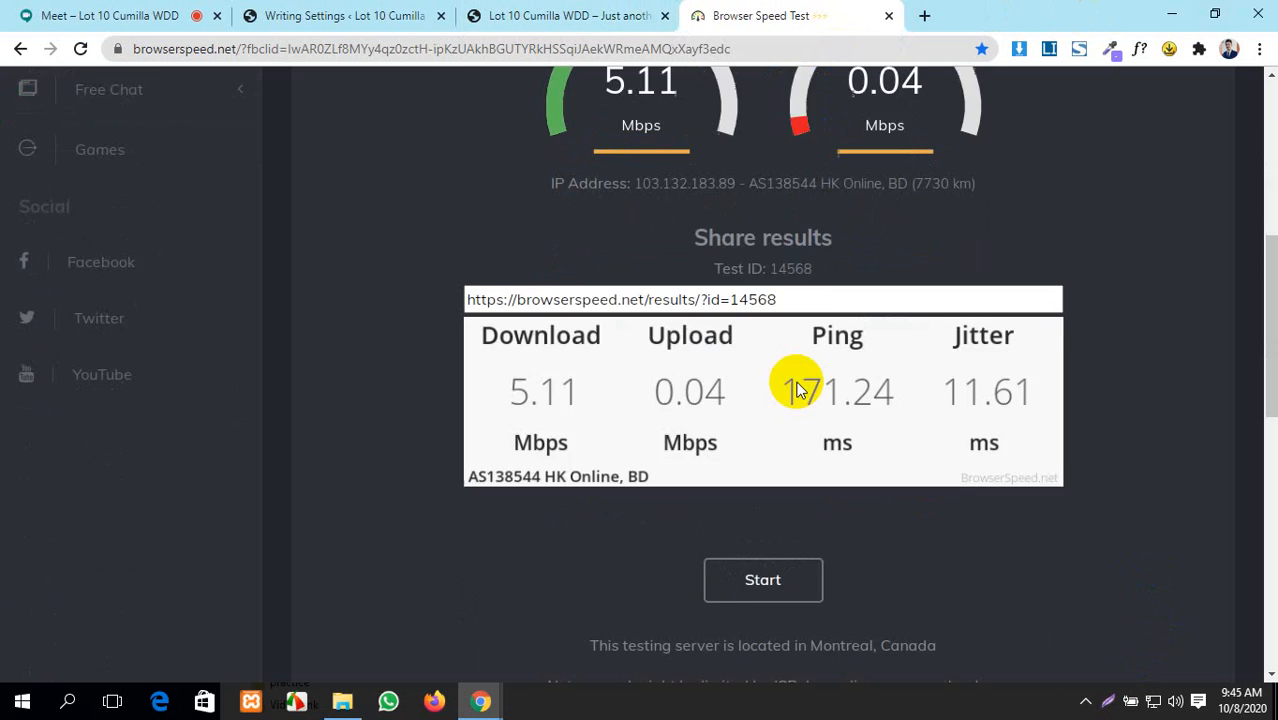
scroll(291, 214, "up", 6)
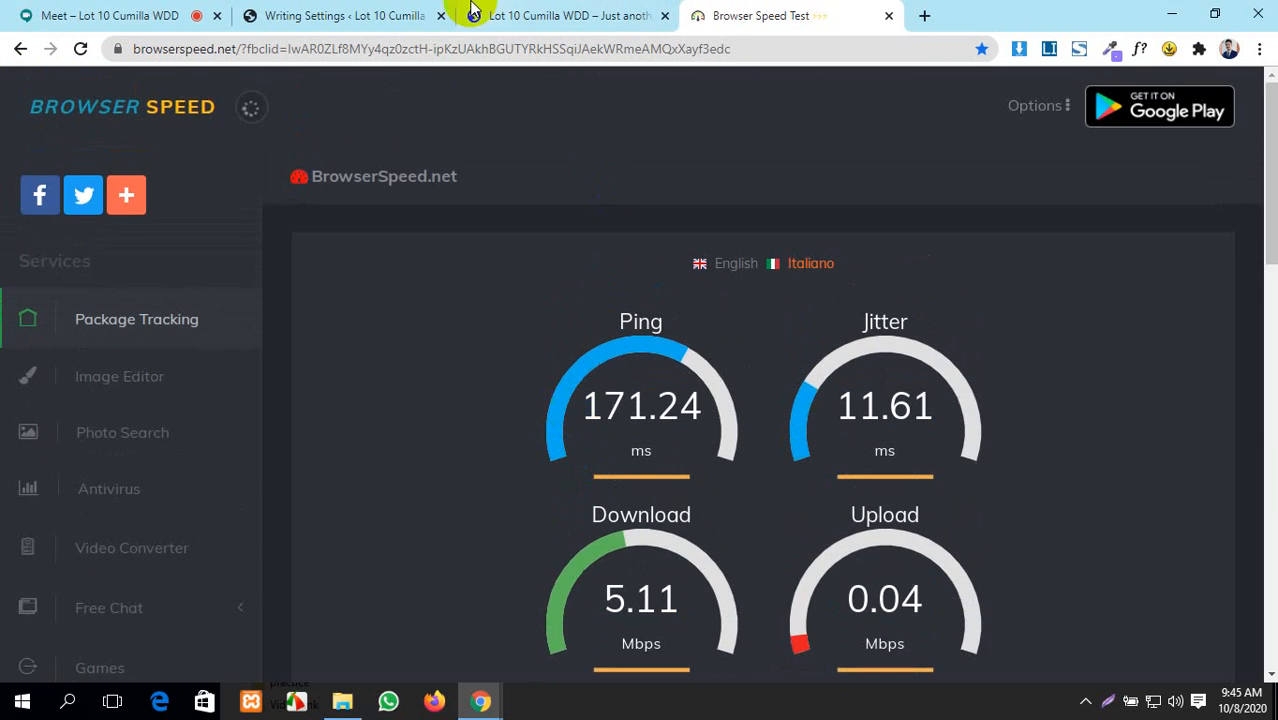
left_click(341, 8)
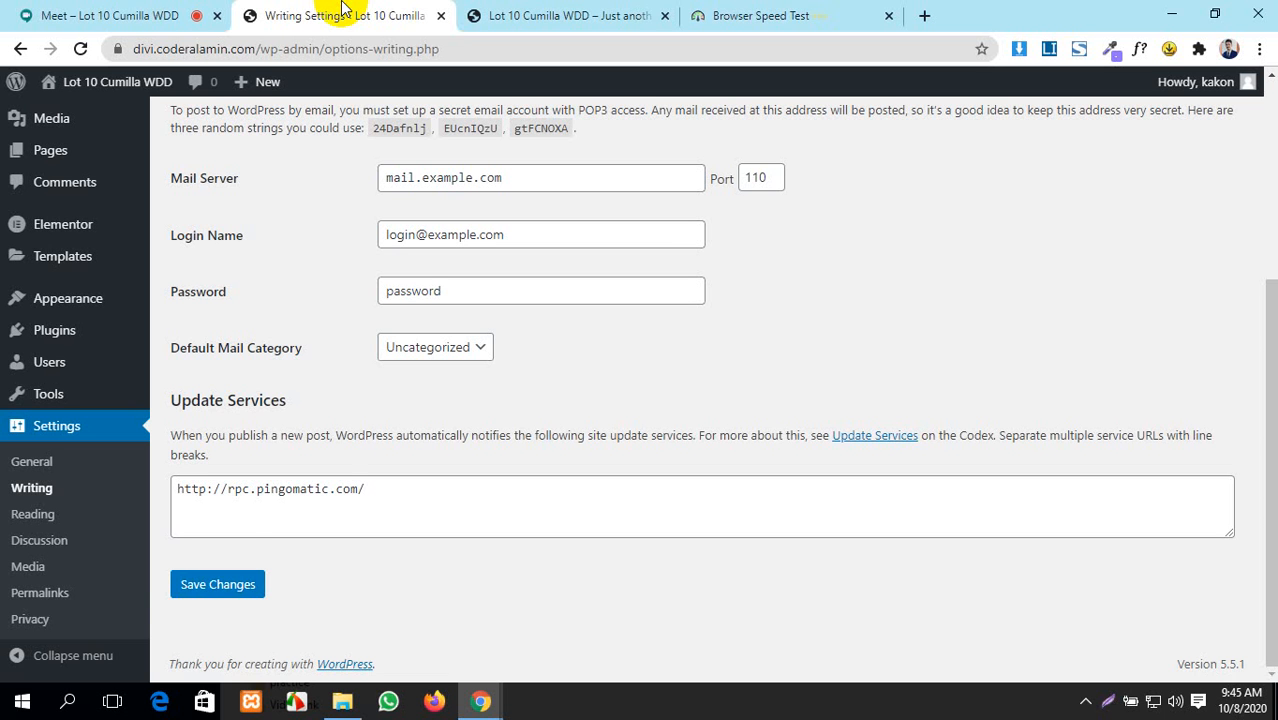
- In Reading settings, choose a static front page with Home as the homepage and Blog as the posts page
left_click(34, 514)
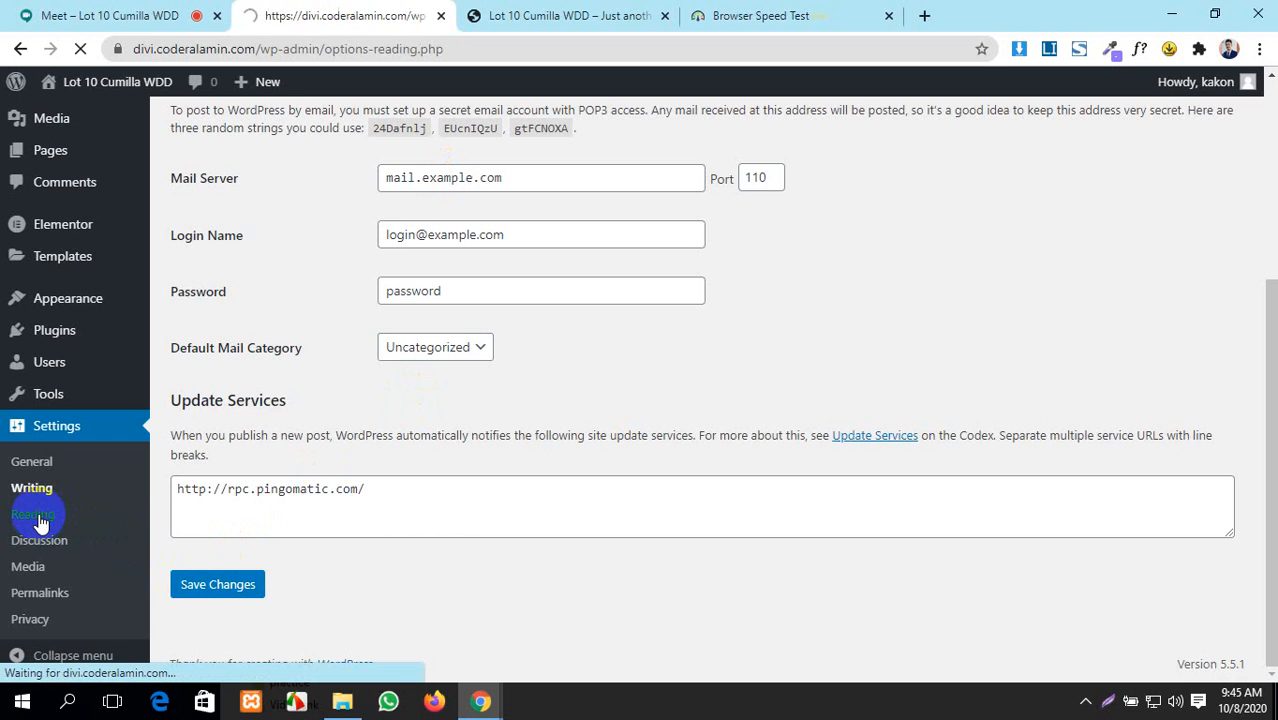
scroll(487, 445, "down", 1)
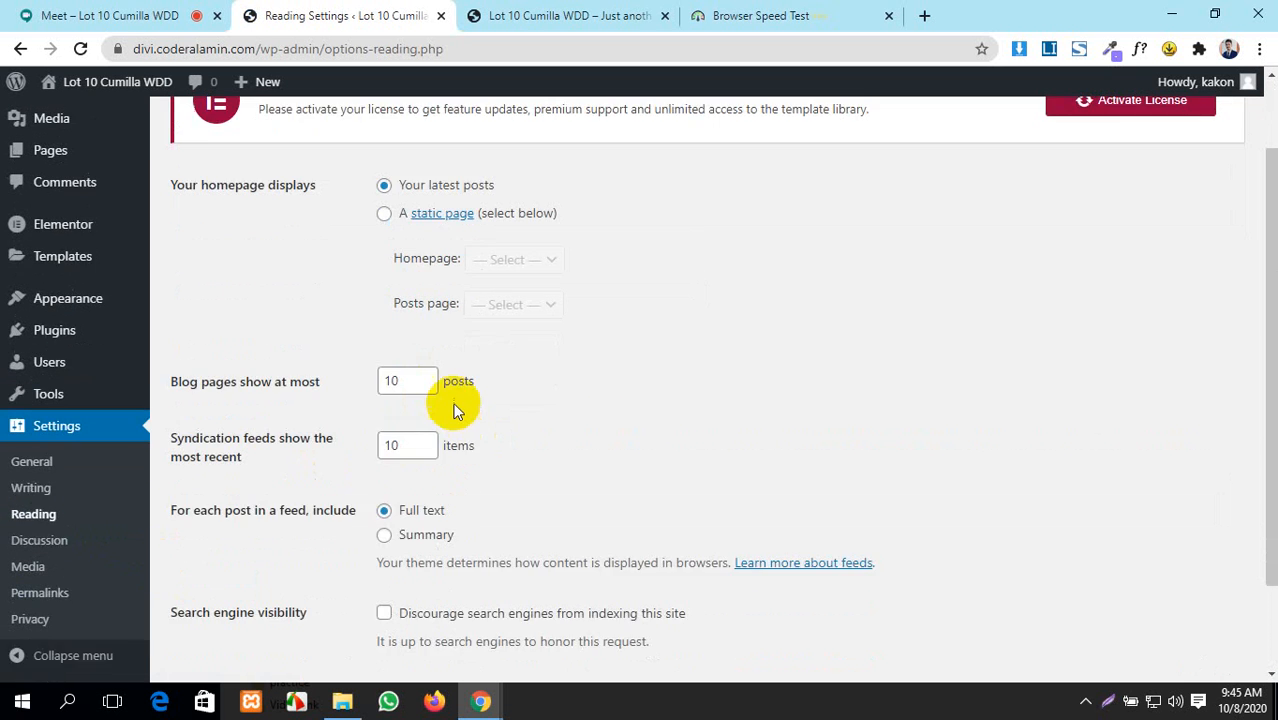
scroll(456, 405, "up", 1)
left_click(384, 307)
left_click(517, 350)
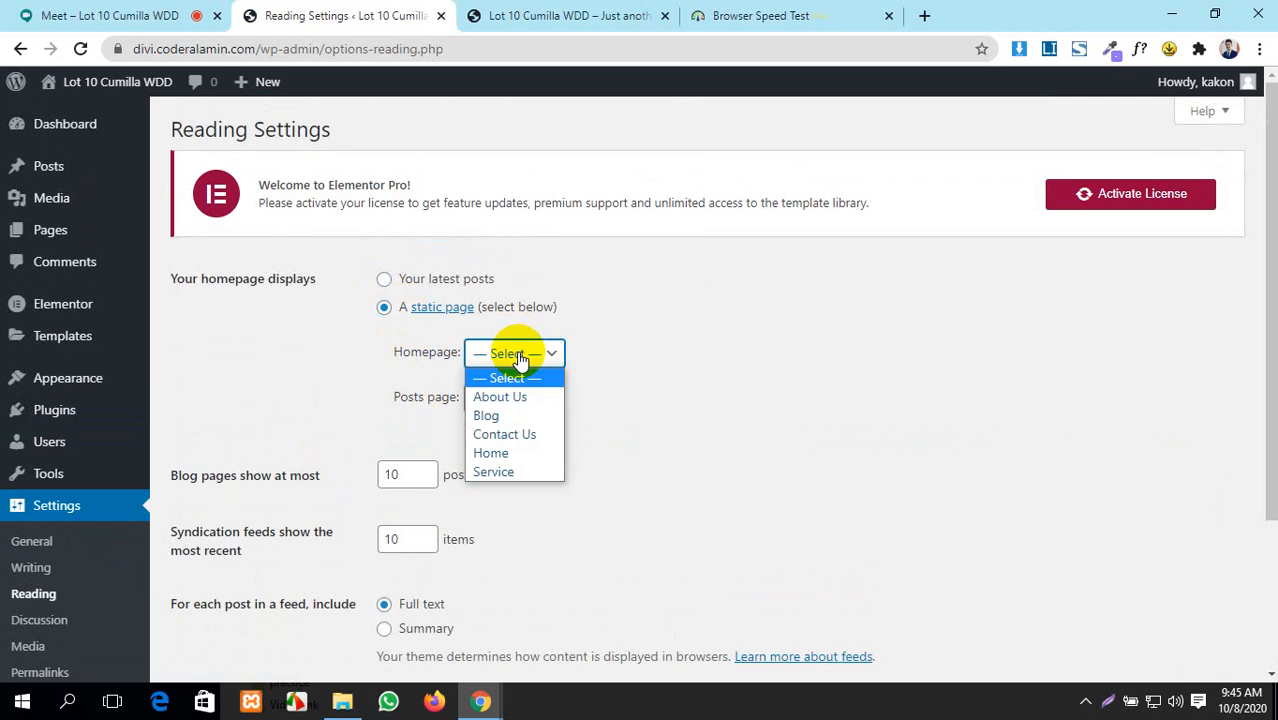
left_click(502, 452)
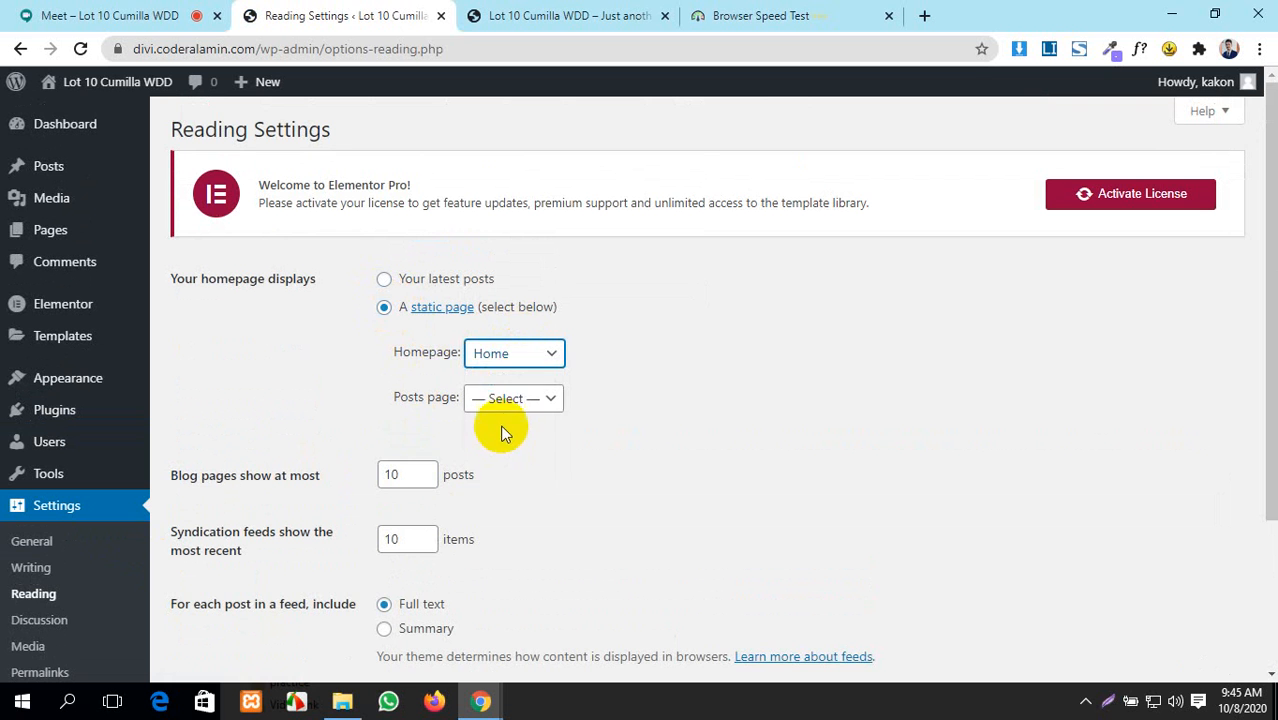
left_click(518, 400)
left_click(510, 462)
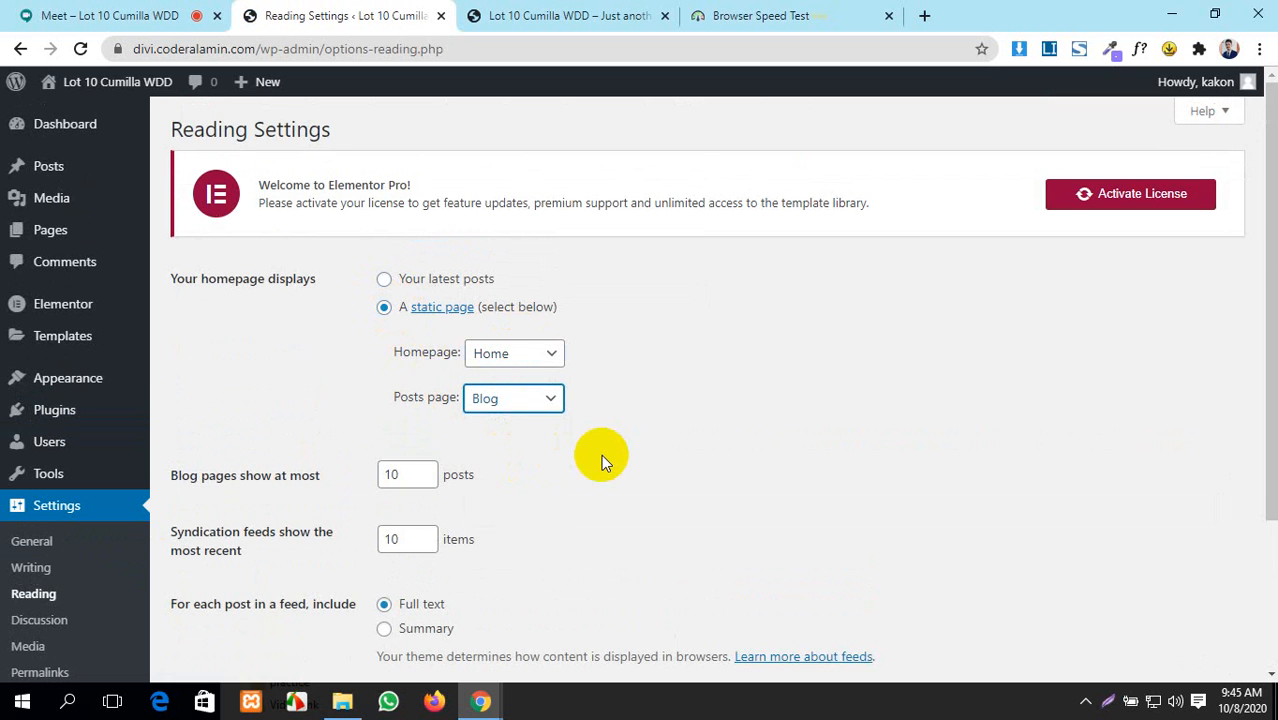
scroll(601, 454, "down", 2)
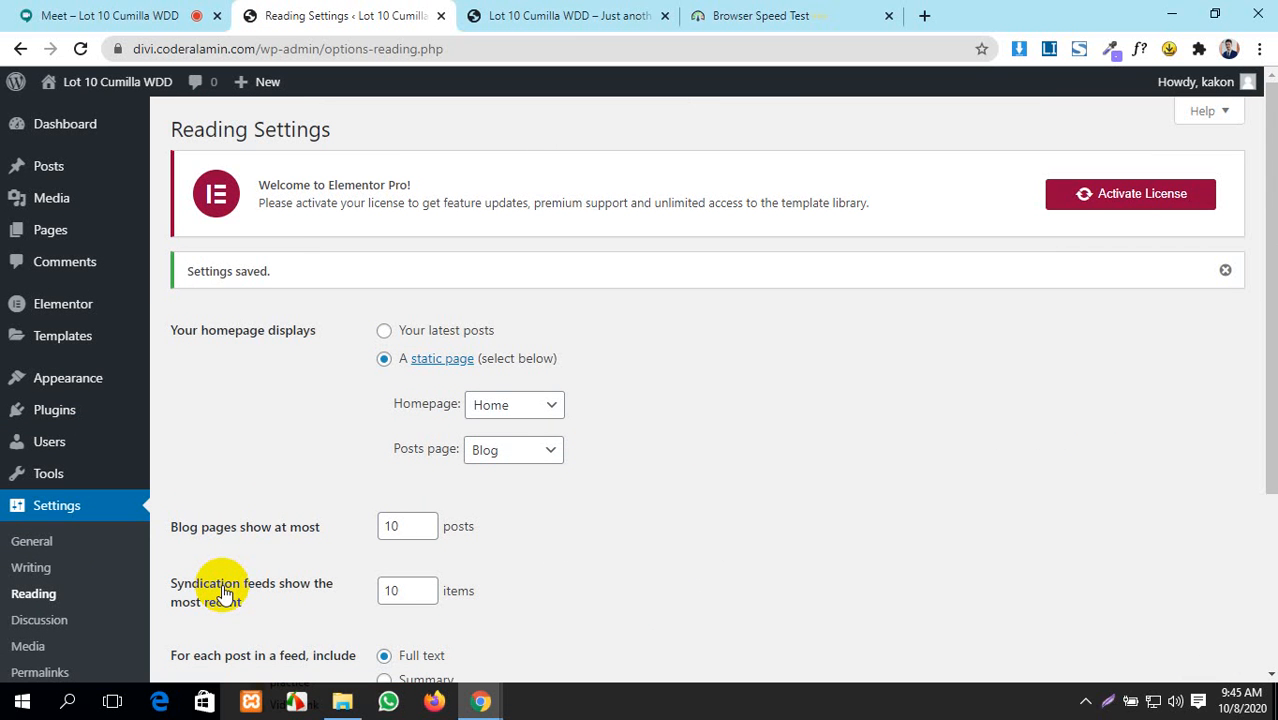
scroll(20, 420, "down", 3)
- Under Appearance > Menus, create a new menu named Main Menu
scroll(23, 435, "up", 3)
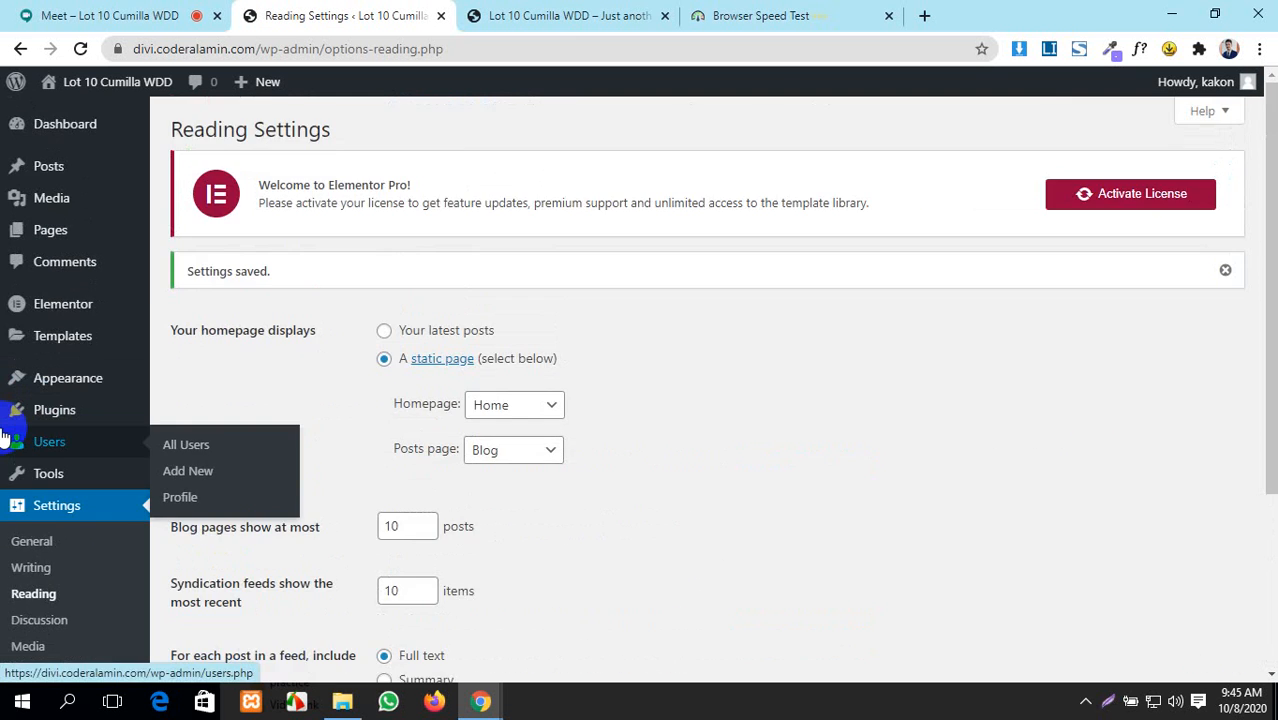
mouse_move(46, 420)
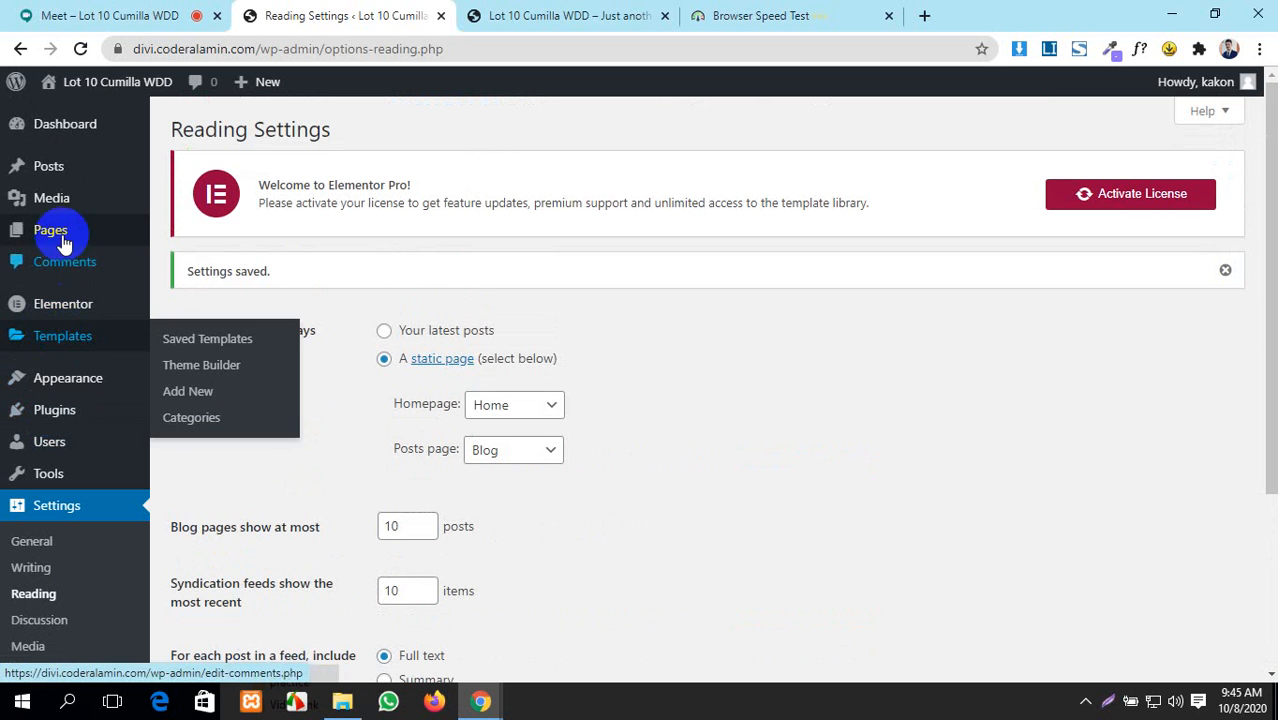
mouse_move(48, 135)
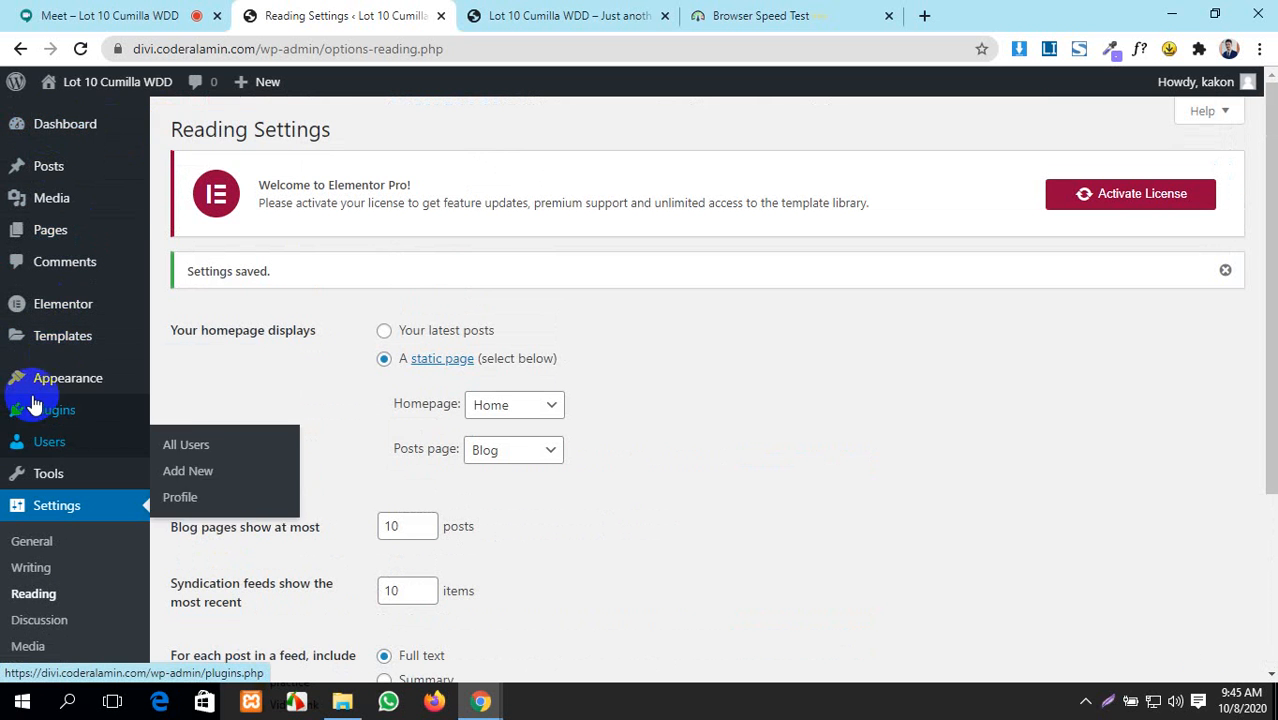
mouse_move(45, 385)
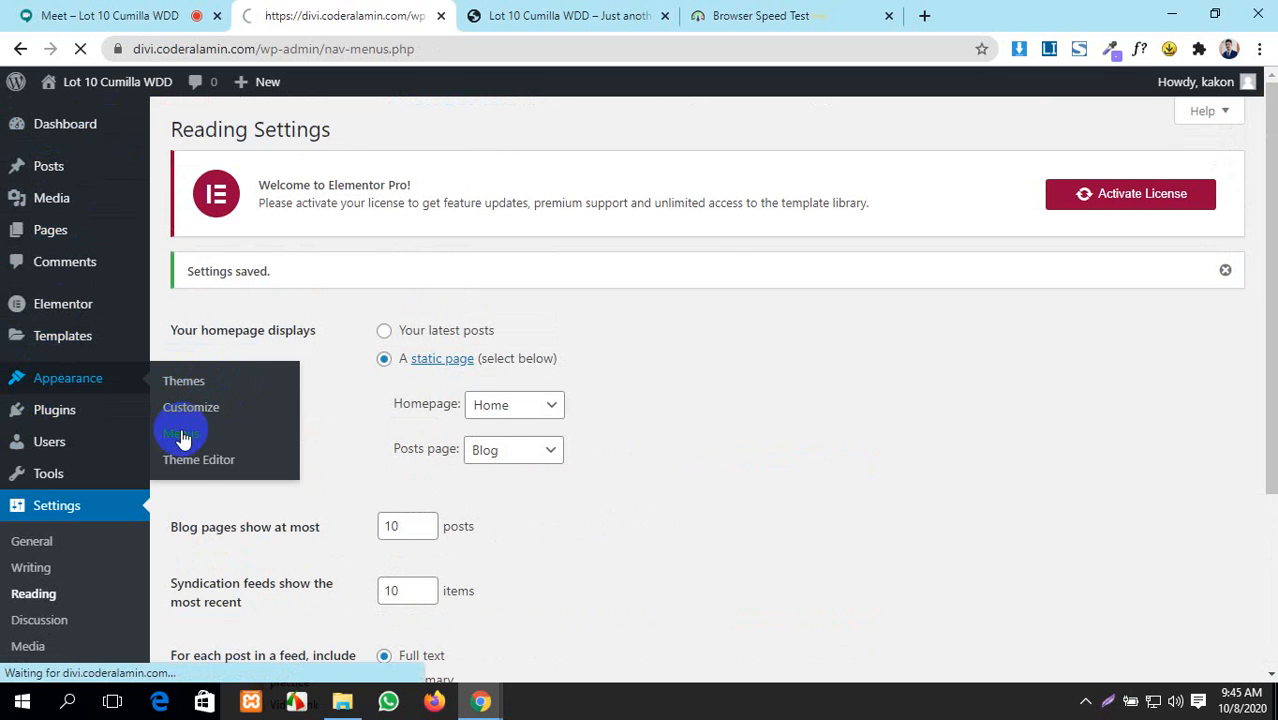
scroll(184, 438, "down", 2)
scroll(184, 438, "down", 1)
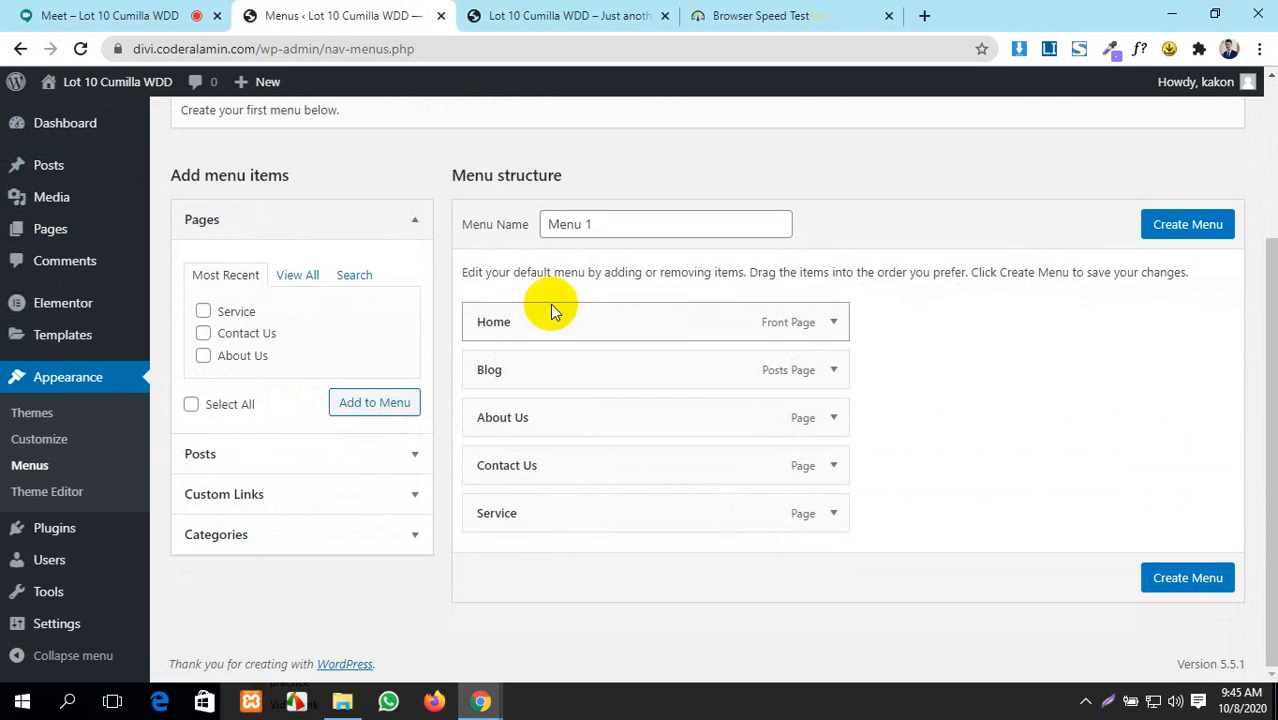
left_click(601, 223)
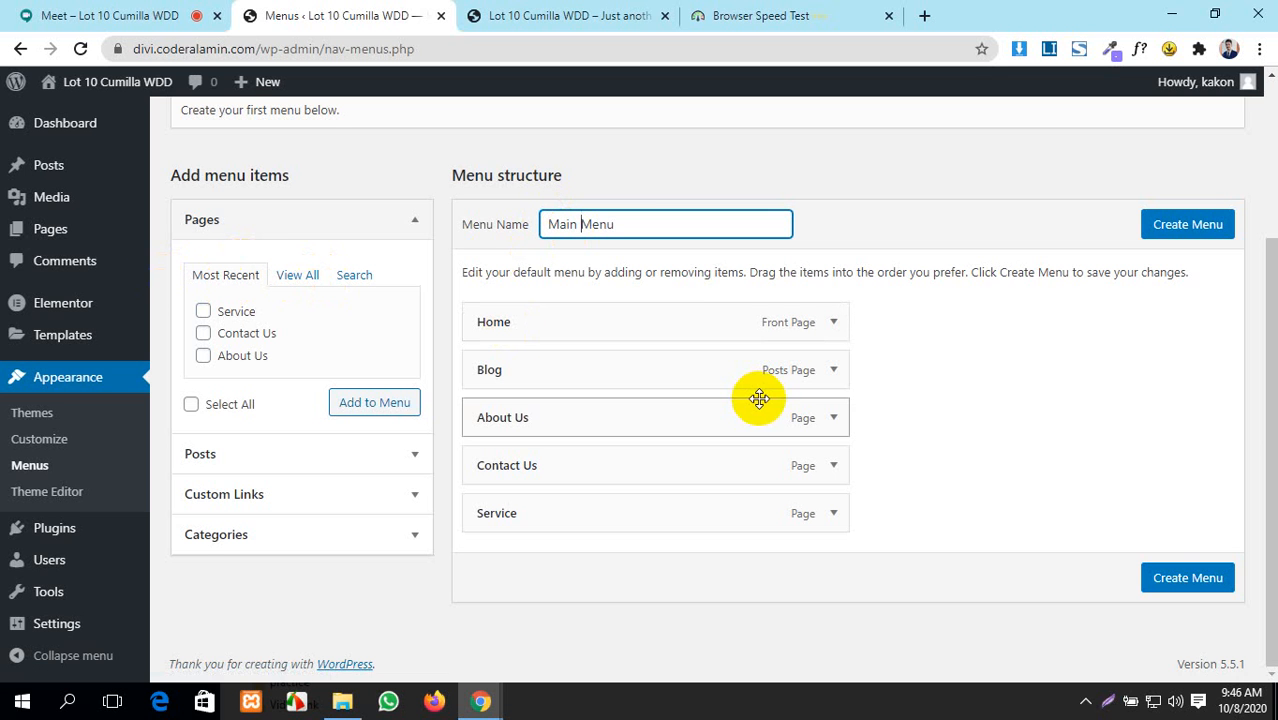
left_click(1181, 228)
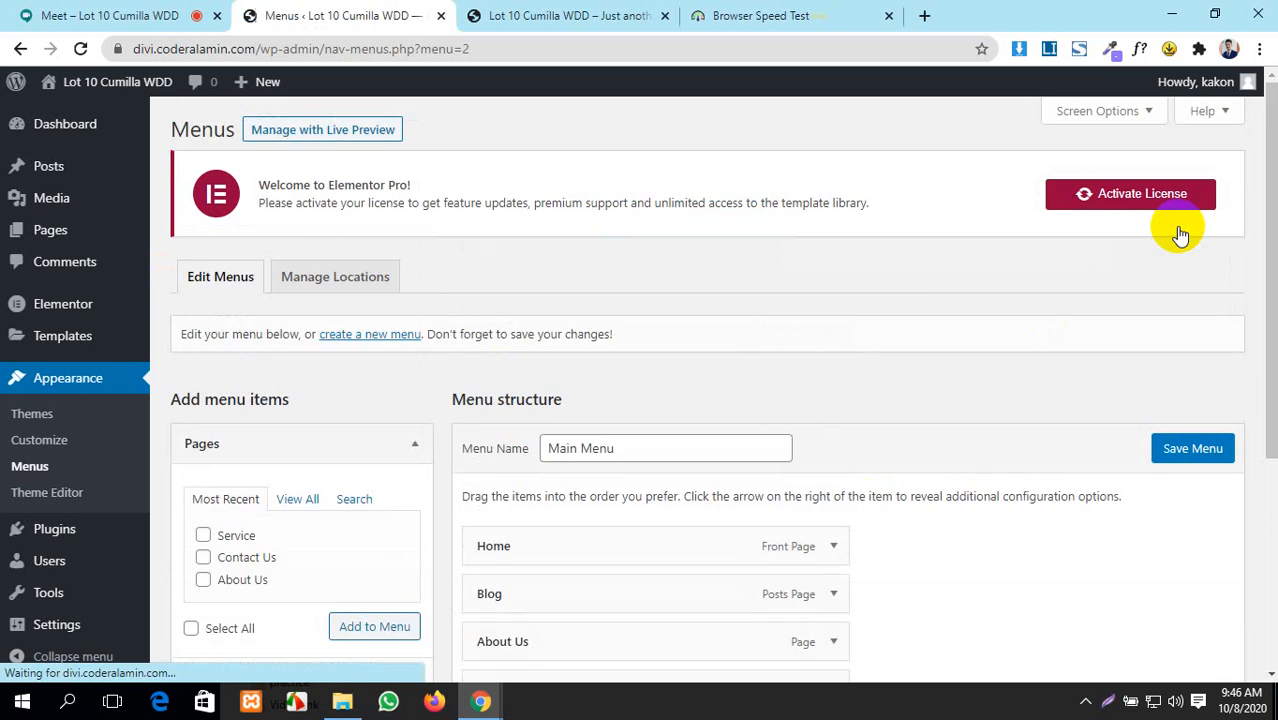
- Reorder the menu items to Home, About Us, Service, Contact Us, Blog
scroll(1160, 235, "down", 3)
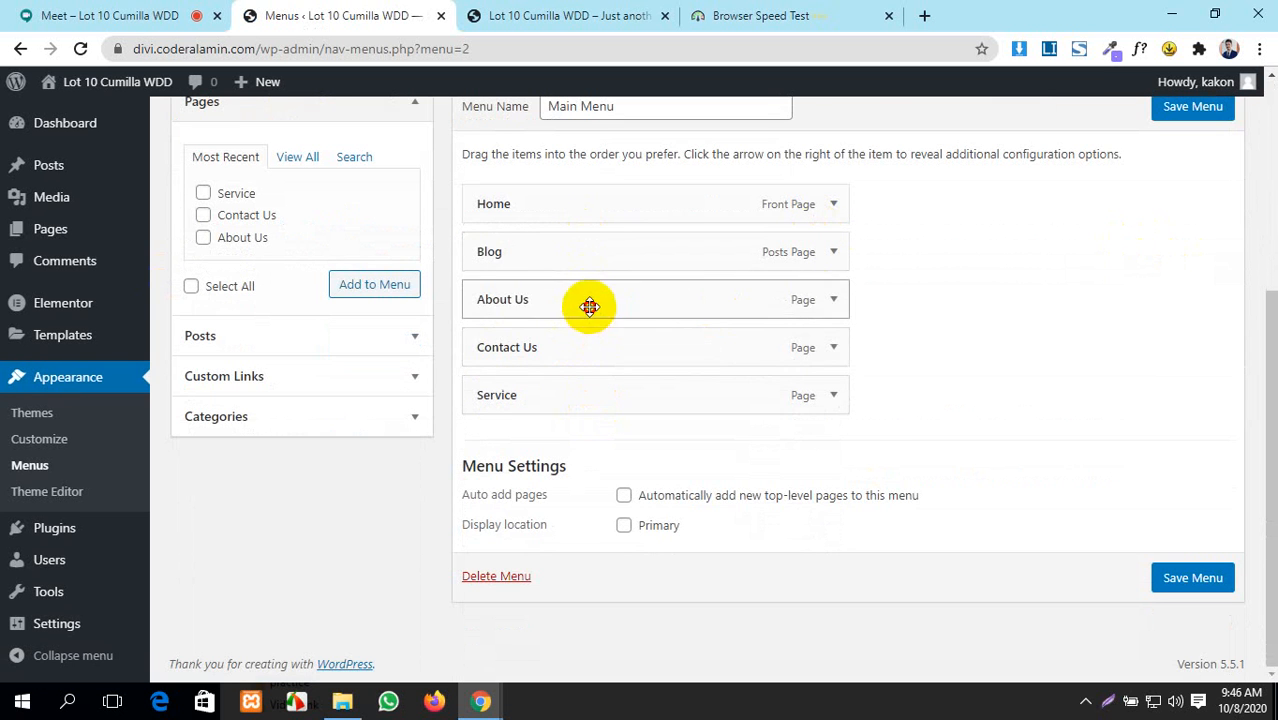
left_click_drag(588, 302, 553, 314)
left_click_drag(557, 448, 525, 346)
left_click_drag(536, 436, 543, 398)
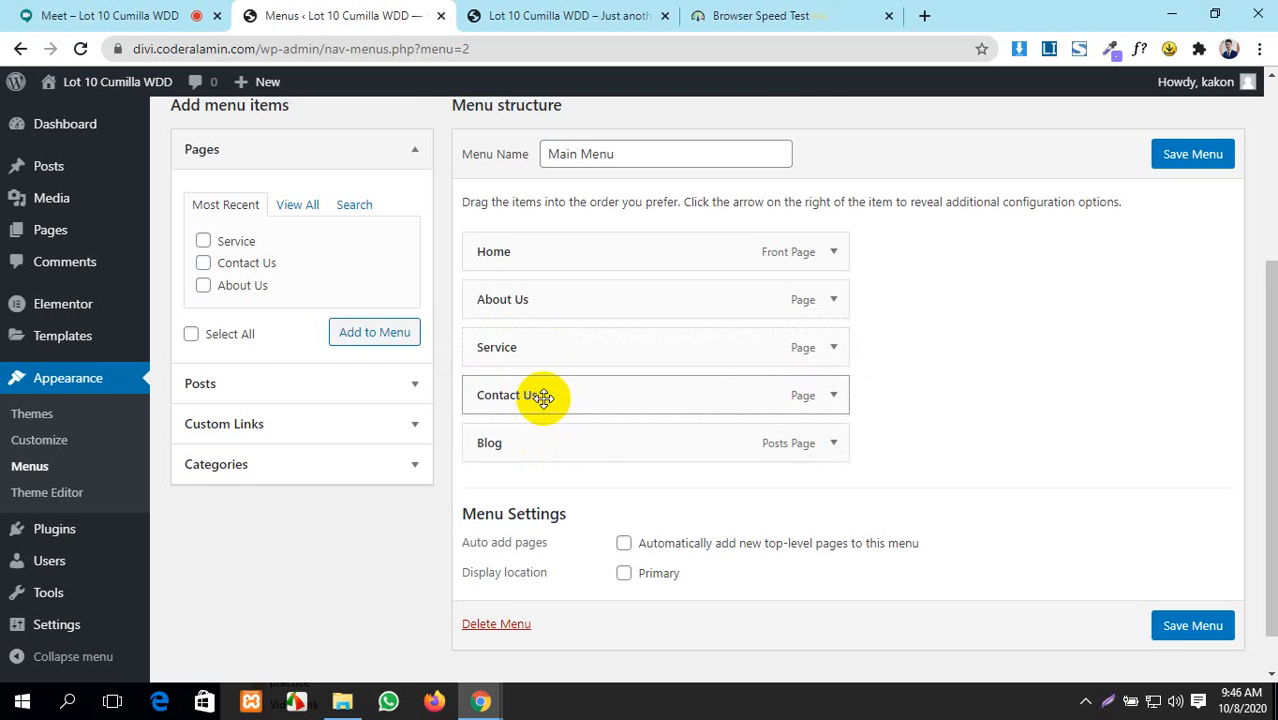
scroll(587, 431, "down", 1)
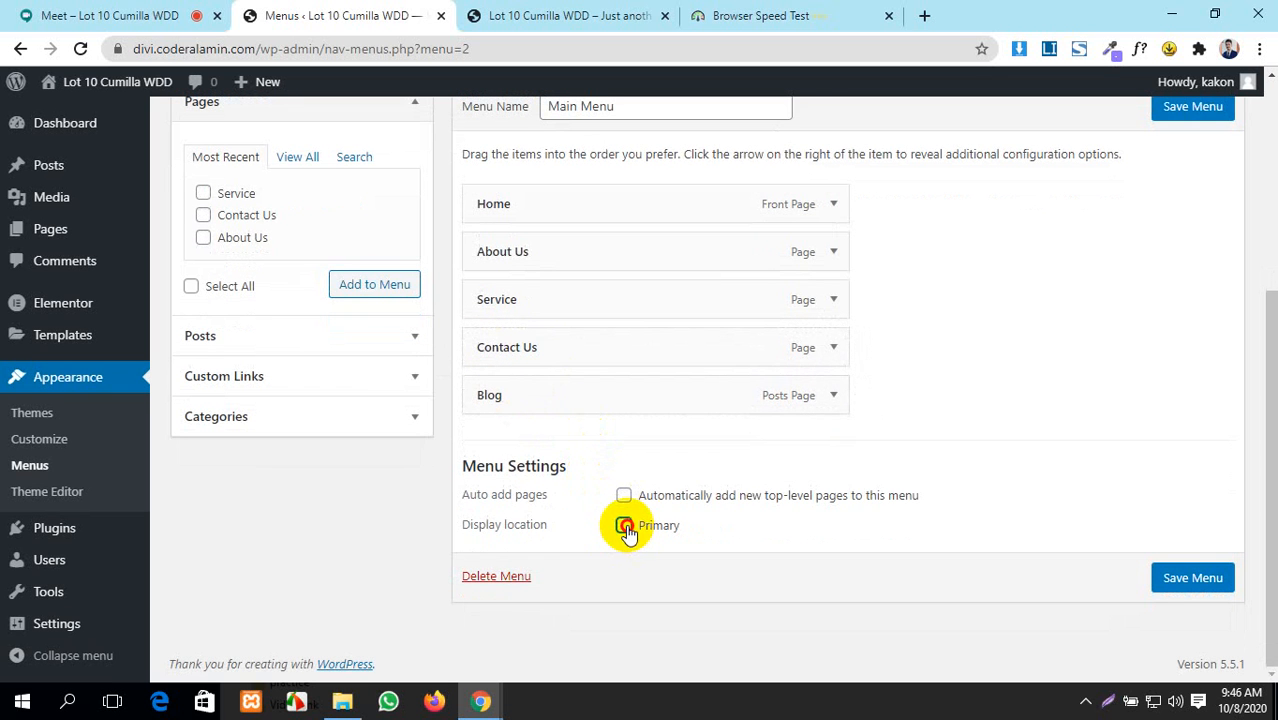
- Assign Main Menu to the Primary location, save it, and switch to the live site
left_click(624, 526)
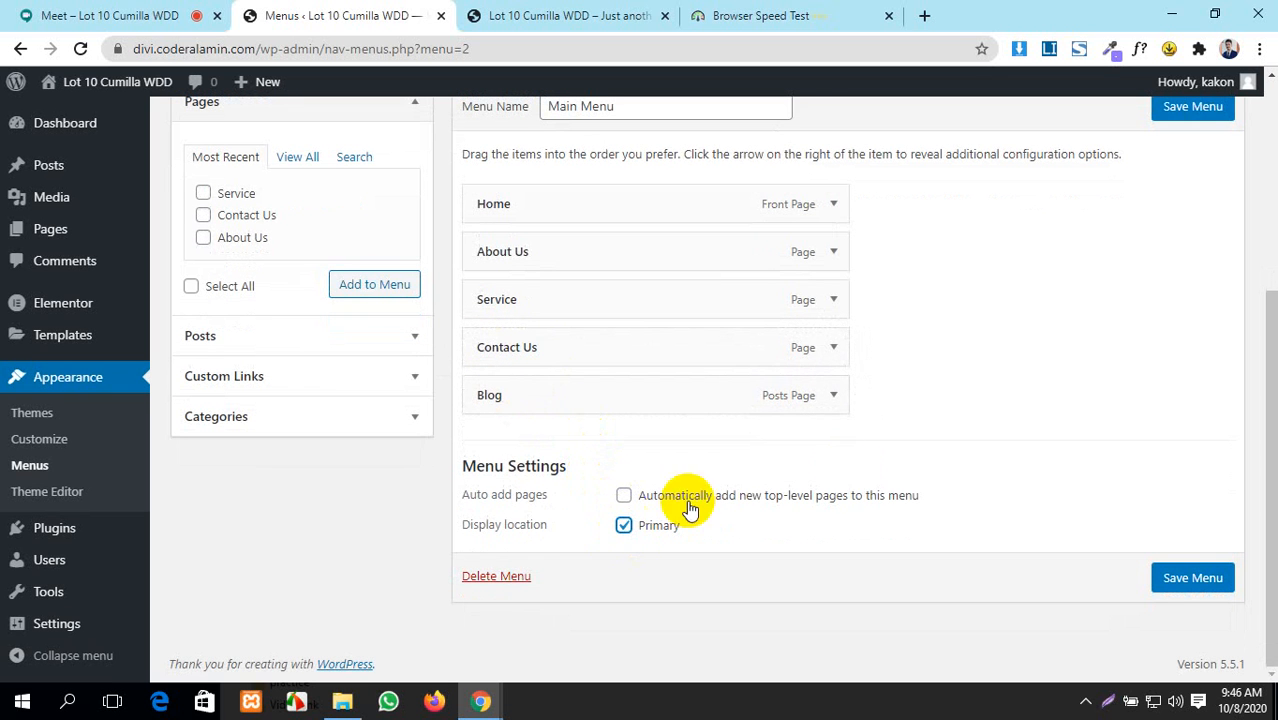
left_click(1163, 580)
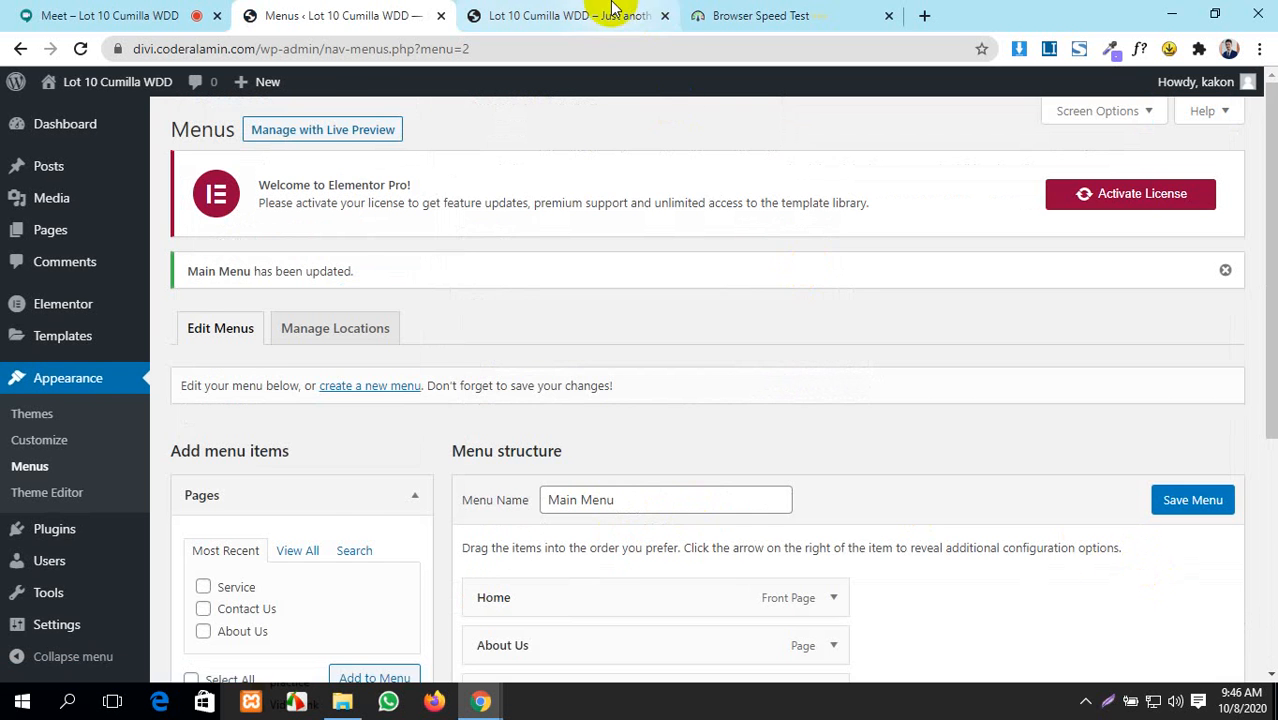
left_click(590, 15)
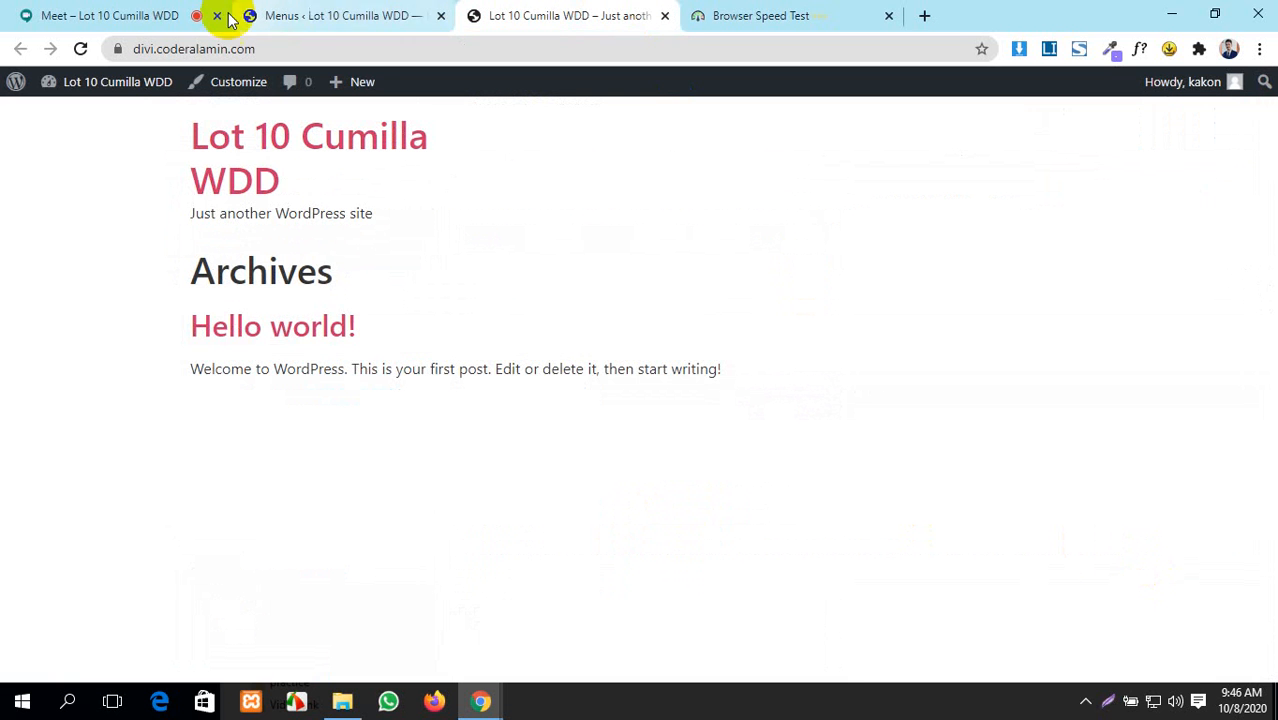
- Reload the live front page to check the new Home, About Us, Service, Contact Us, Blog navigation
left_click(80, 48)
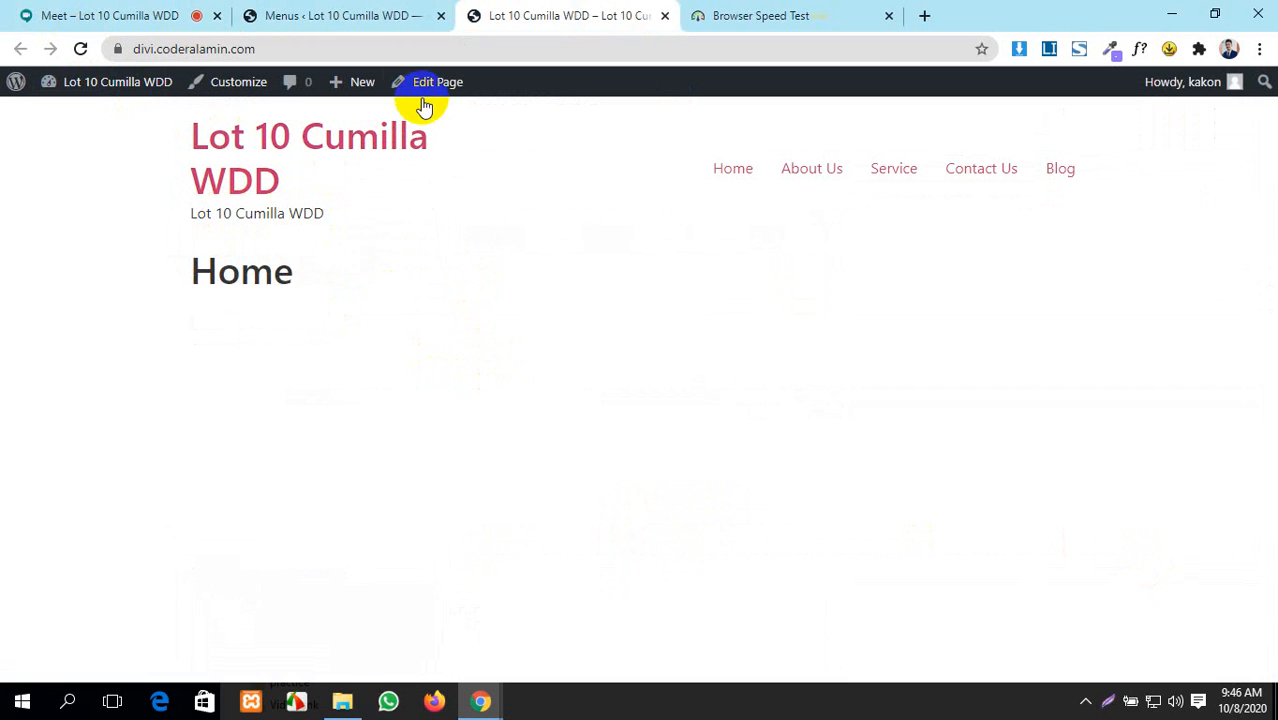
left_click(342, 16)
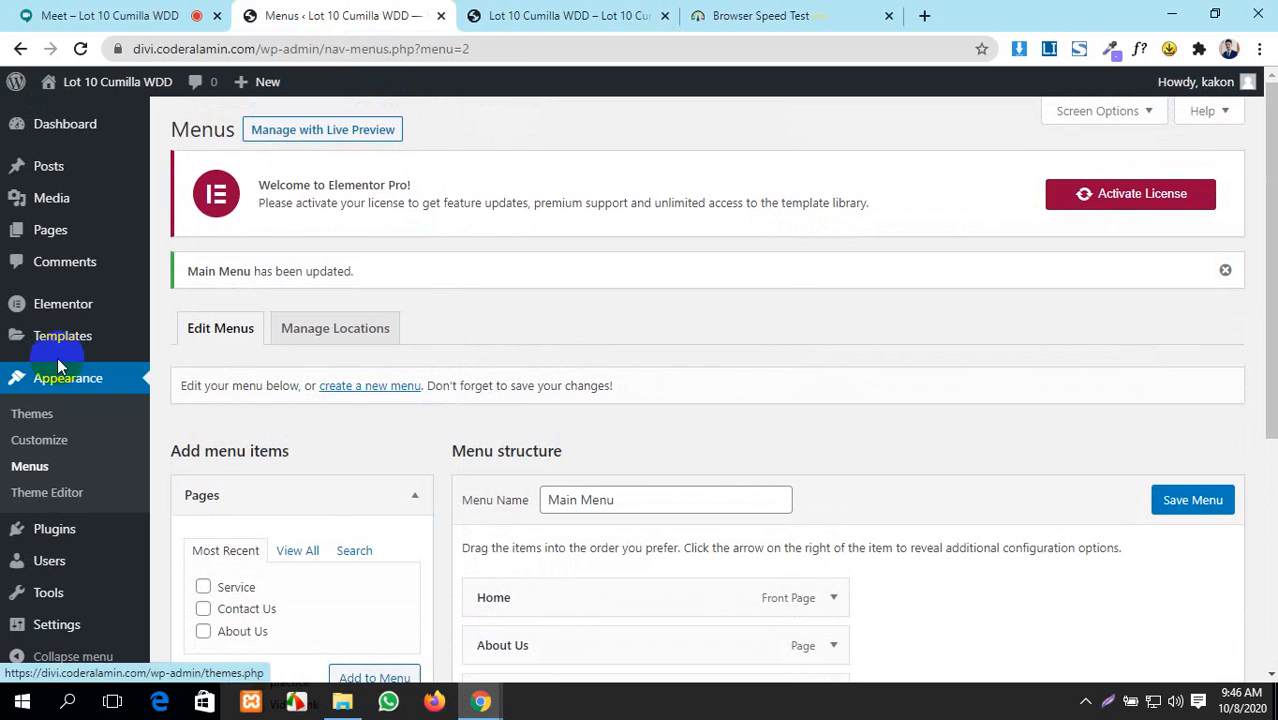
left_click(491, 11)
left_click(692, 13)
left_click(617, 9)
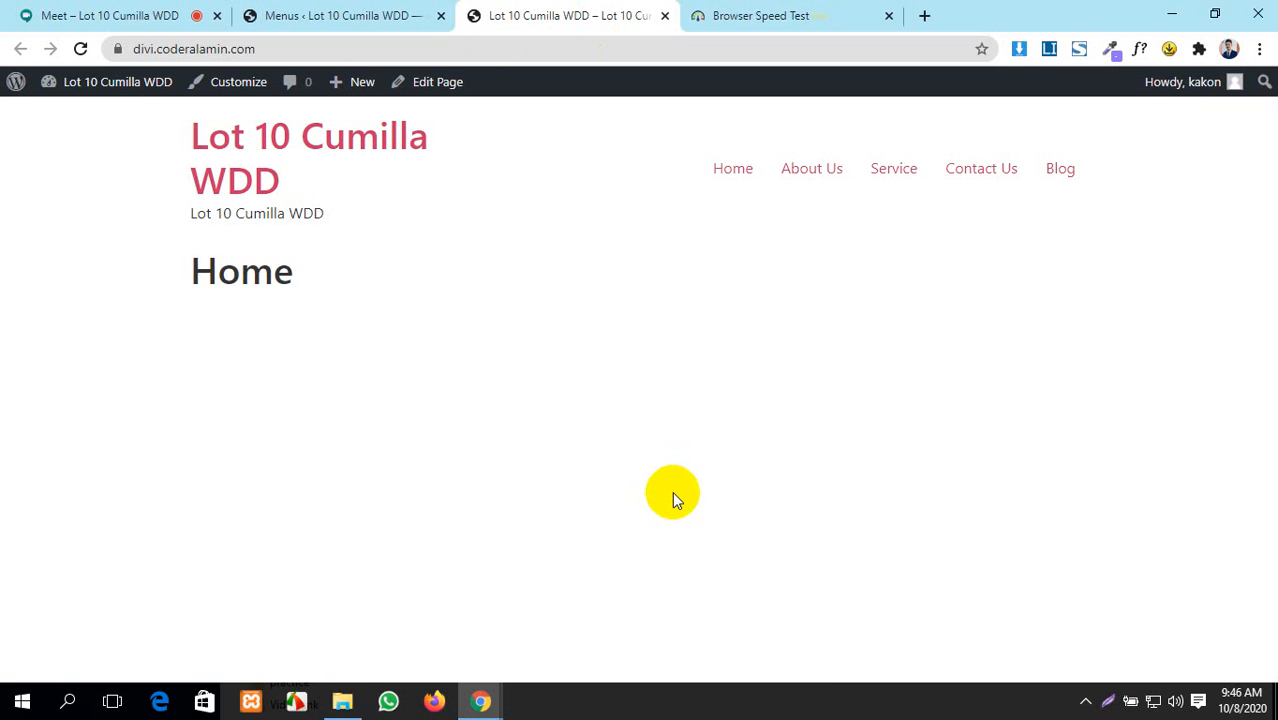
- Return to the Menus admin page and review the saved Main Menu
left_click(340, 16)
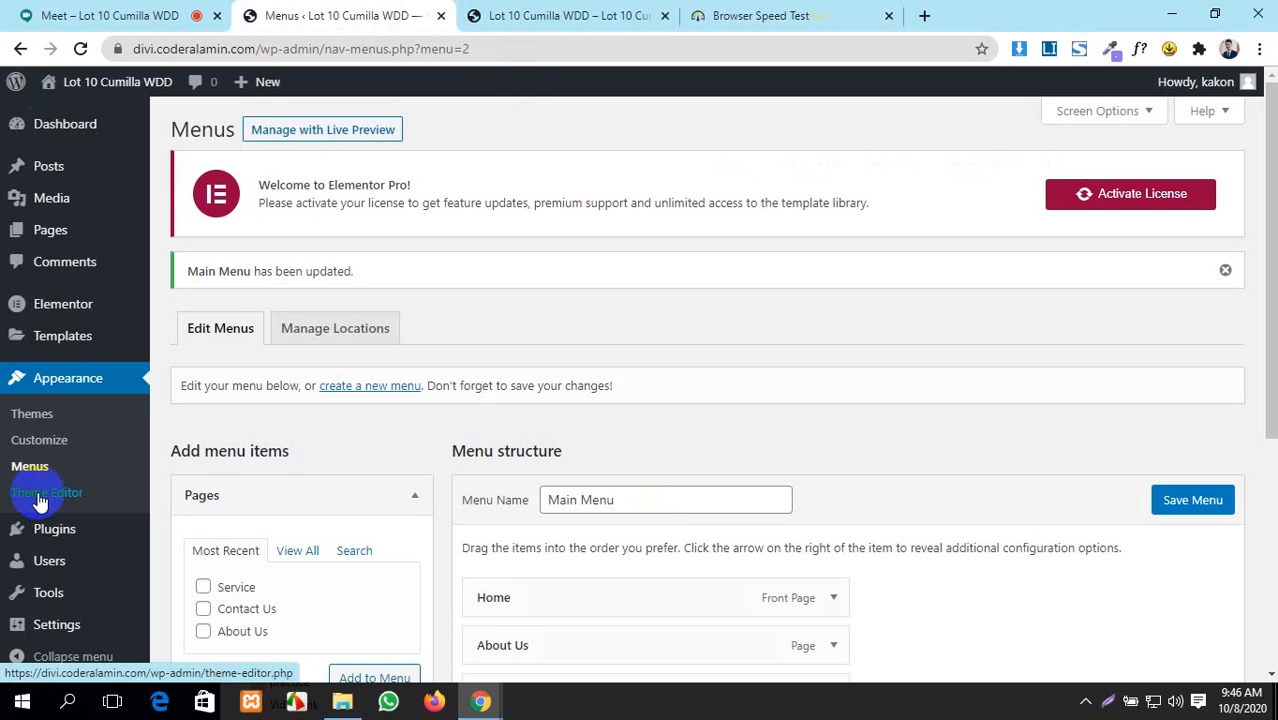
scroll(40, 500, "down", 4)
scroll(51, 419, "up", 3)
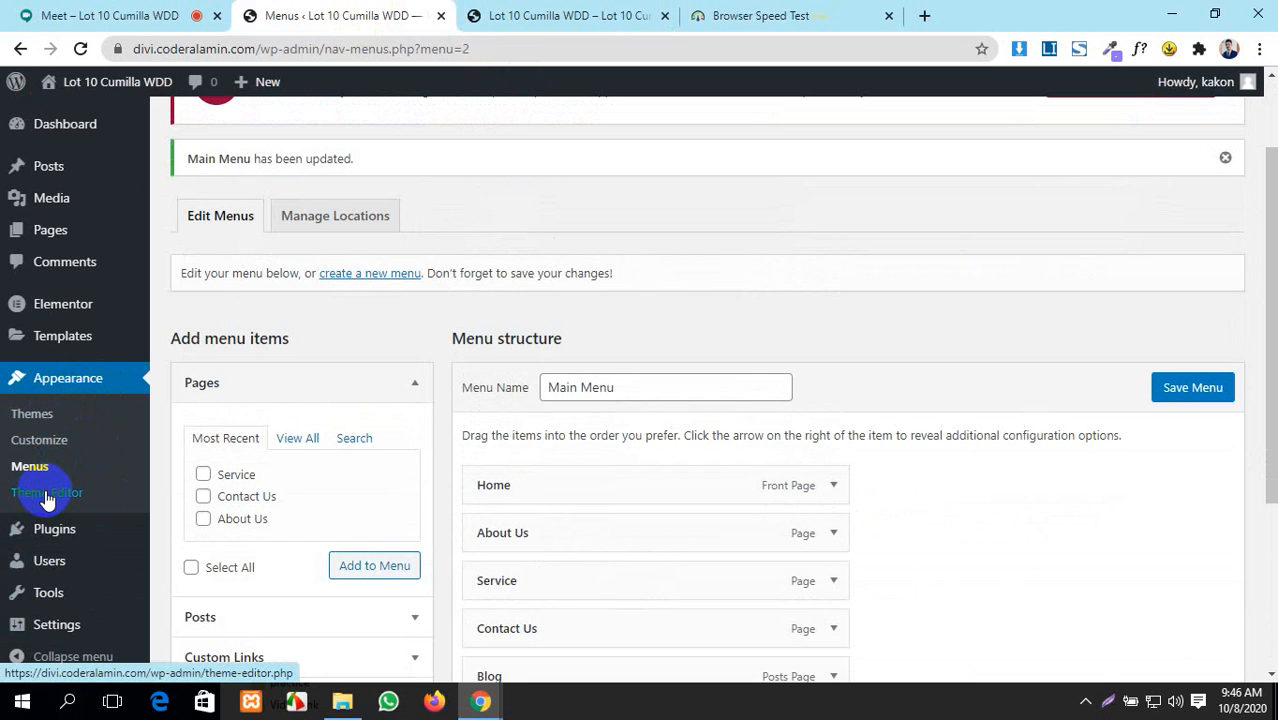
- In the Customizer's Site Identity panel, start selecting a logo and choose to upload files
left_click(48, 441)
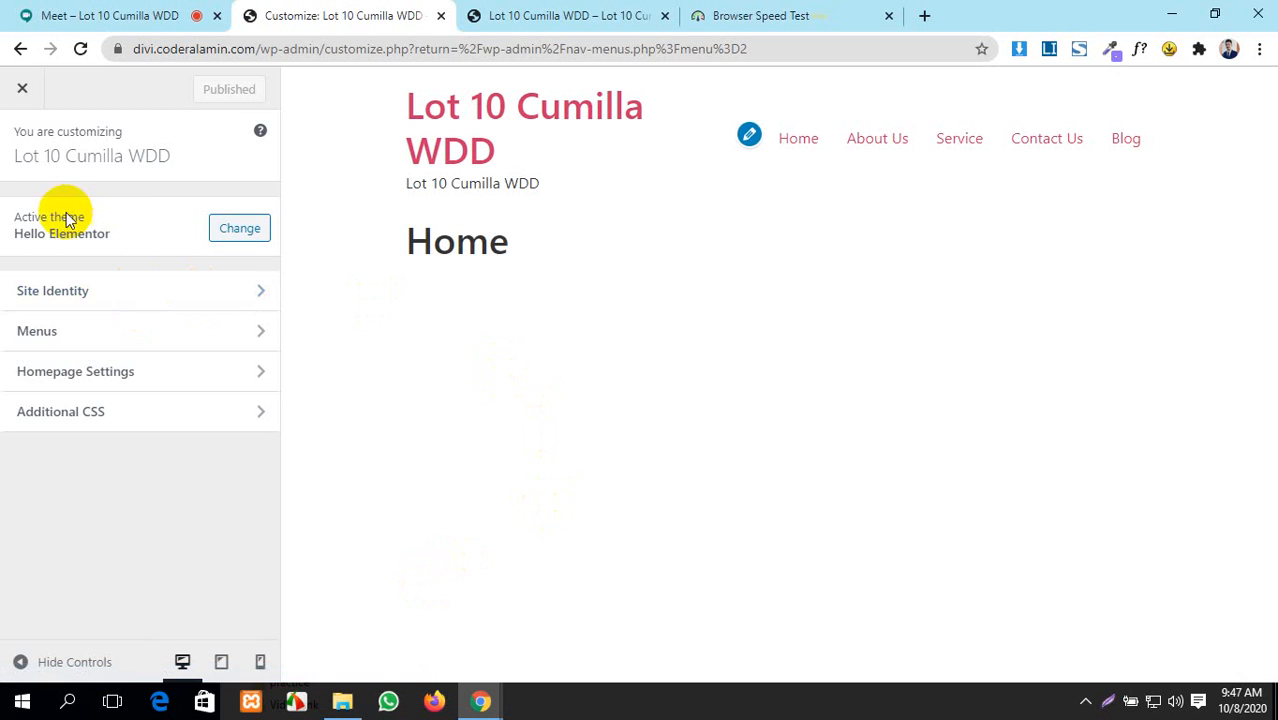
left_click(212, 292)
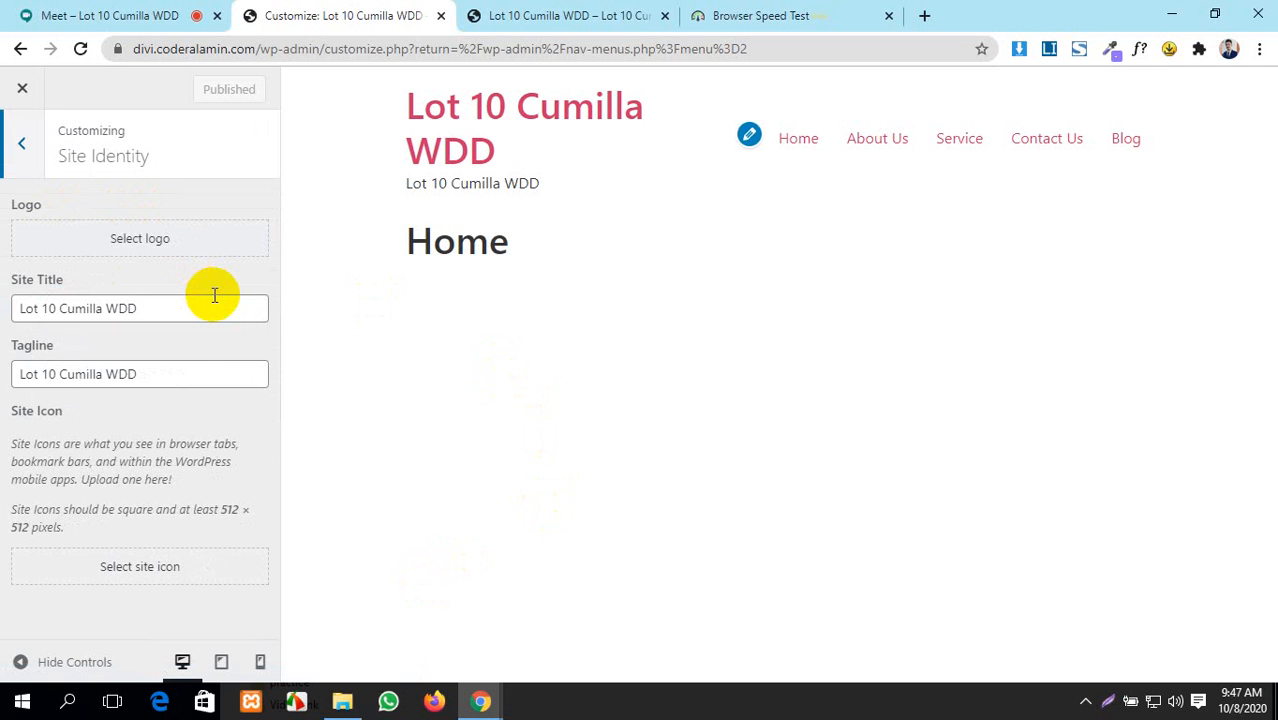
left_click(136, 240)
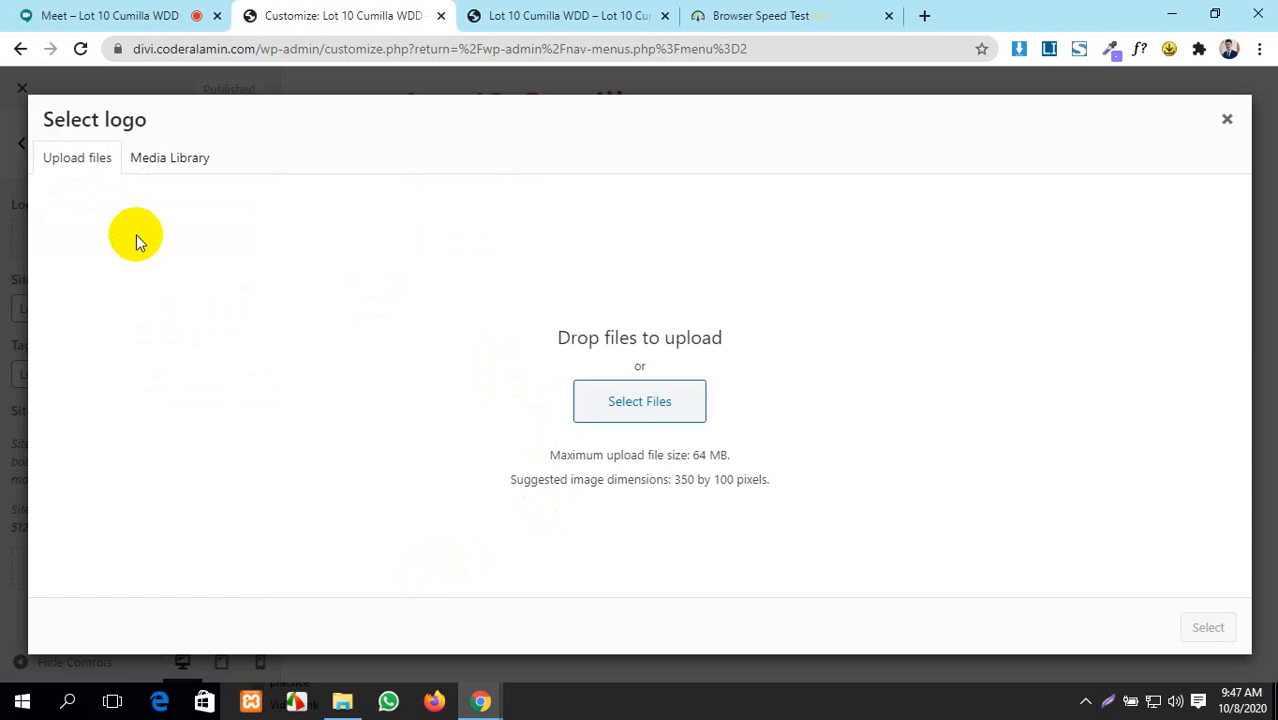
left_click(617, 403)
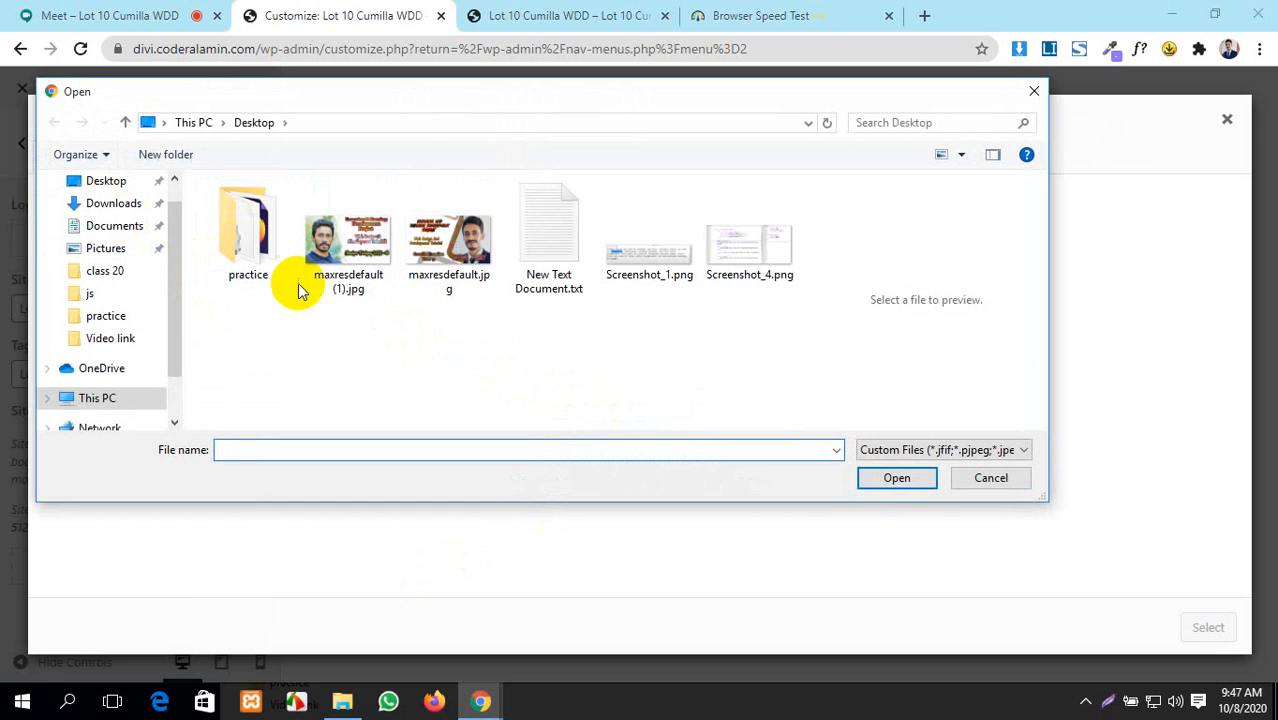
- Browse Downloads and its ZoomIt folder, then go back and up to This PC
left_click(90, 203)
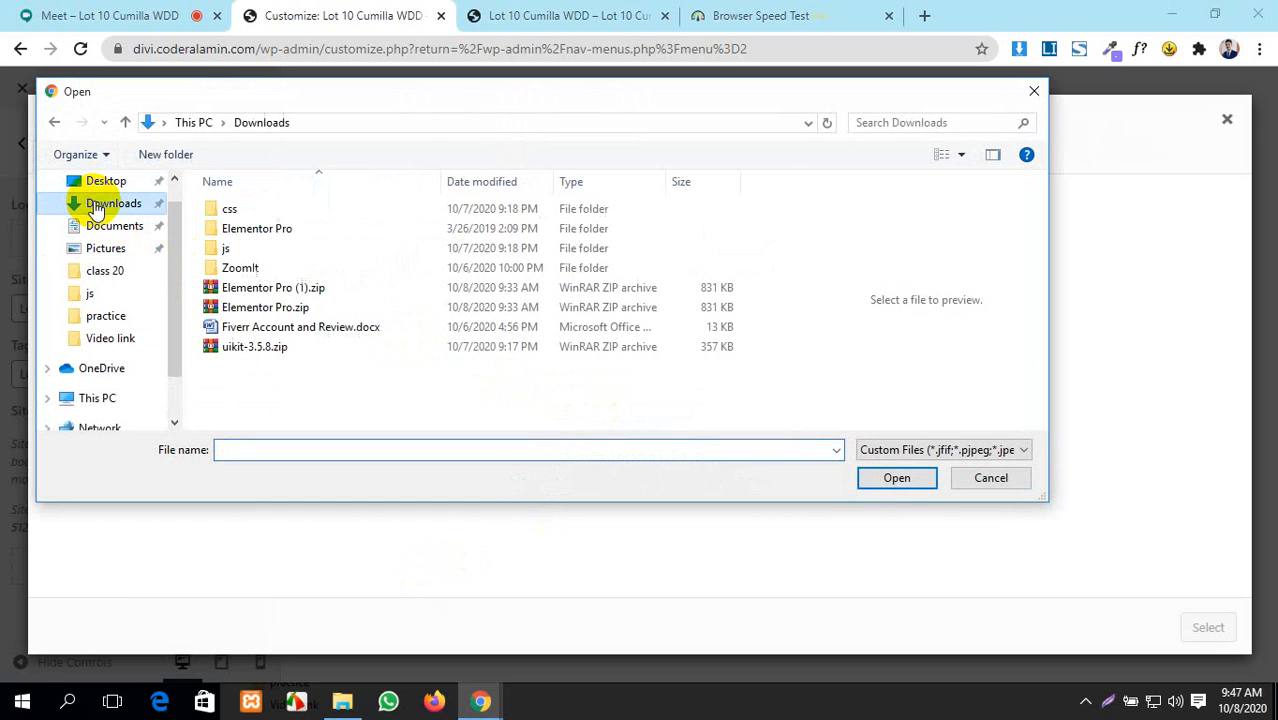
double_click(262, 268)
scroll(268, 273, "down", 15)
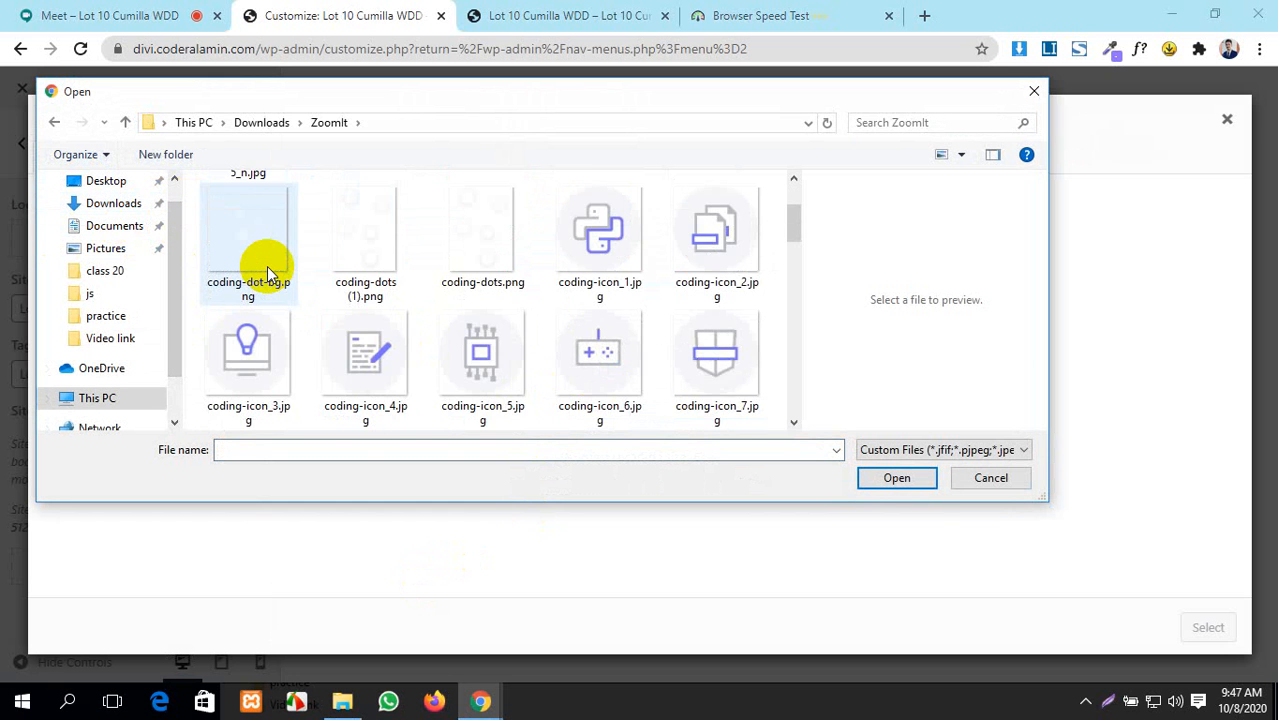
scroll(268, 273, "up", 15)
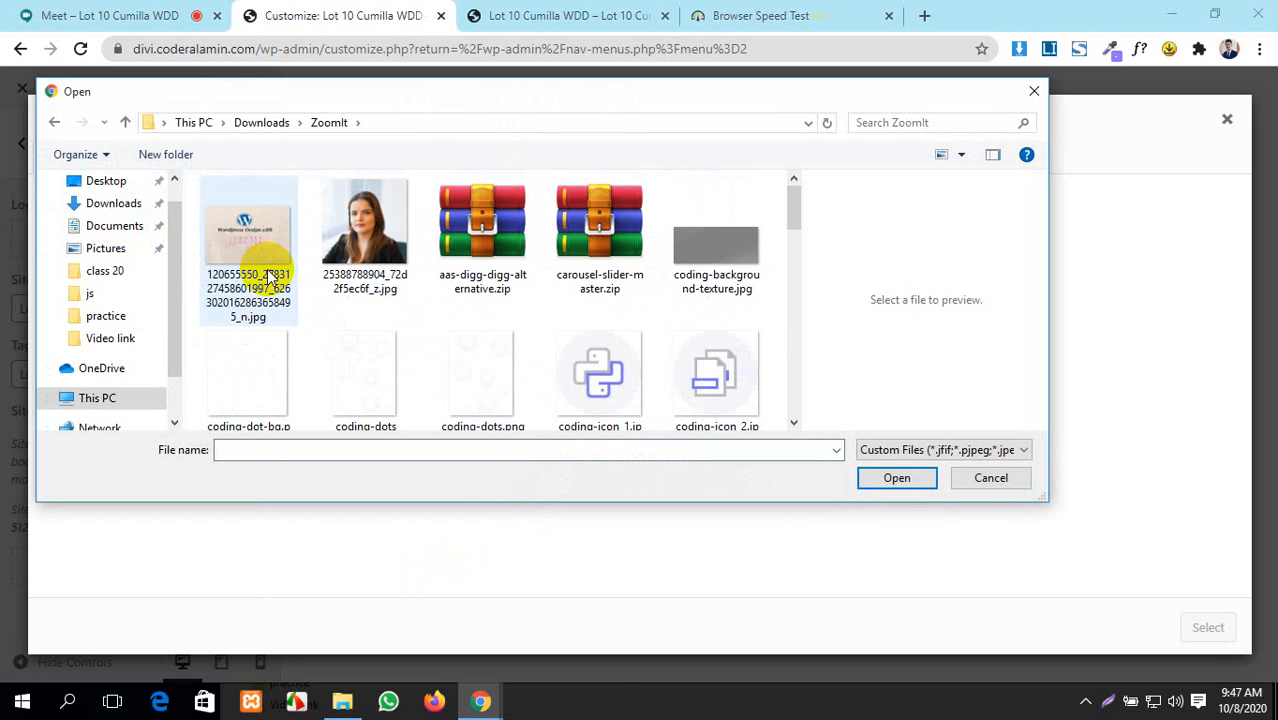
left_click(52, 124)
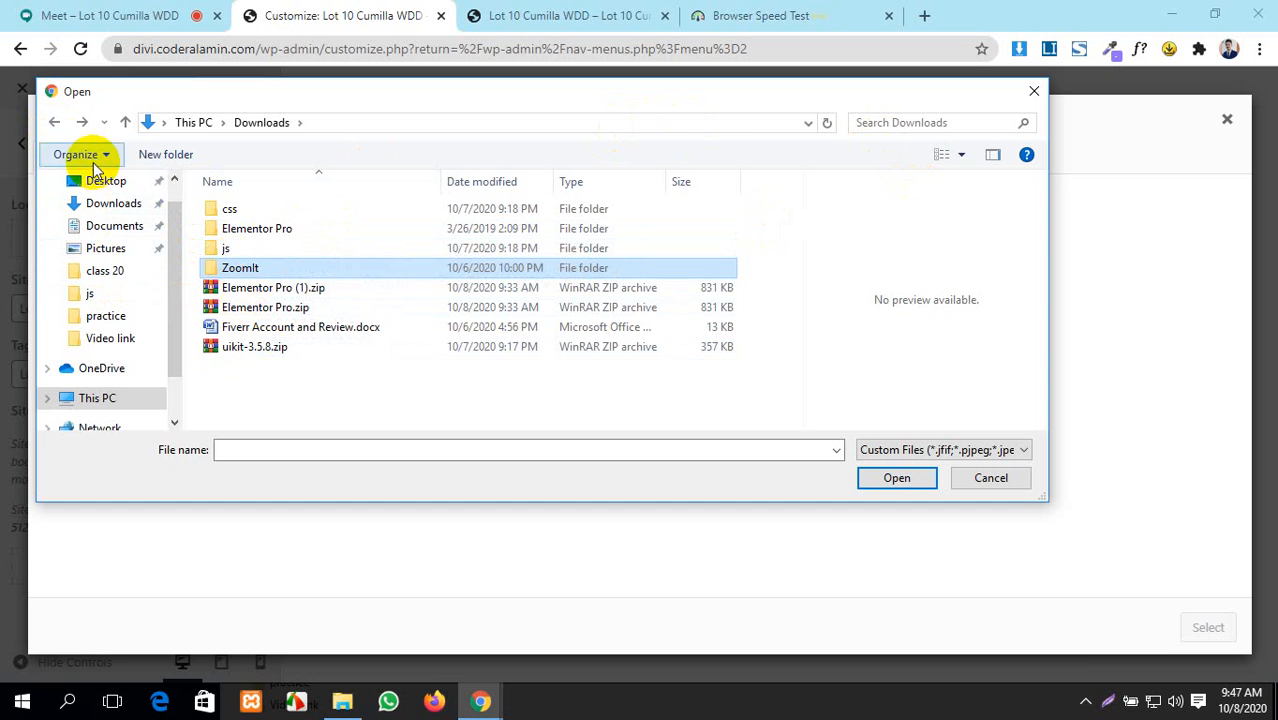
left_click(126, 124)
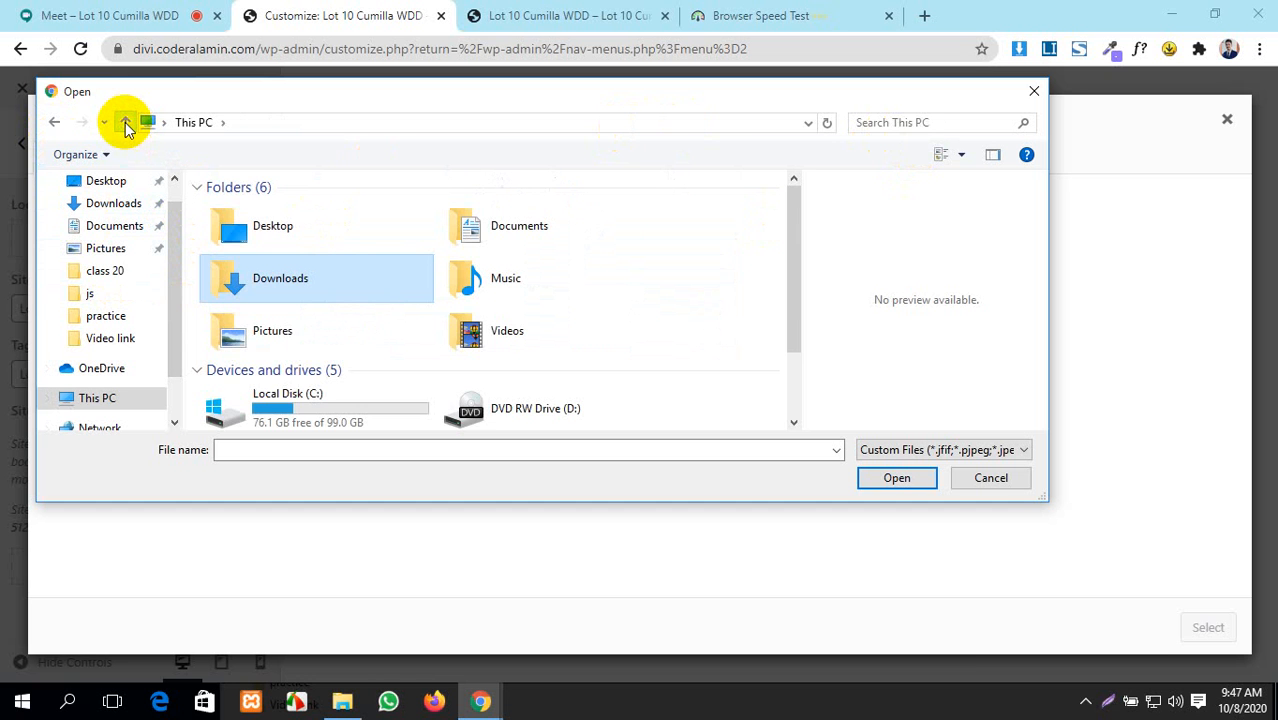
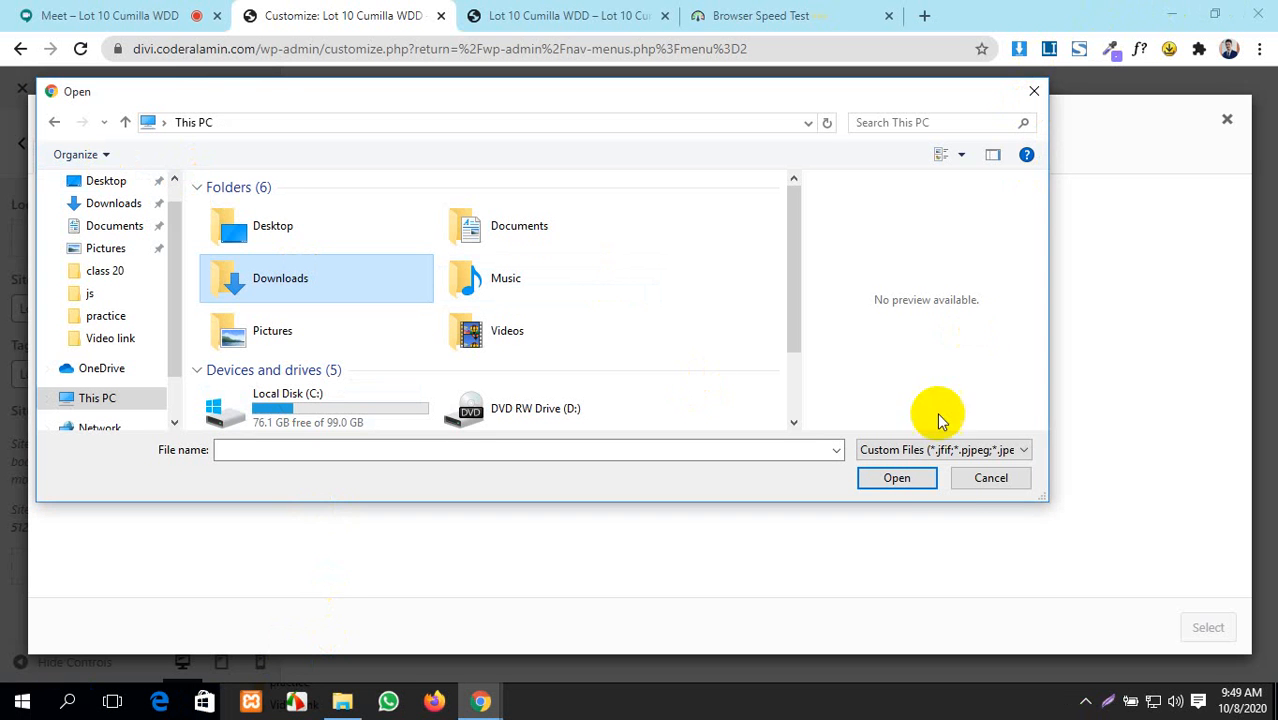
- Cancel the logo file picker, minimise Chrome and move the Elementor Pro folder window higher
left_click(980, 477)
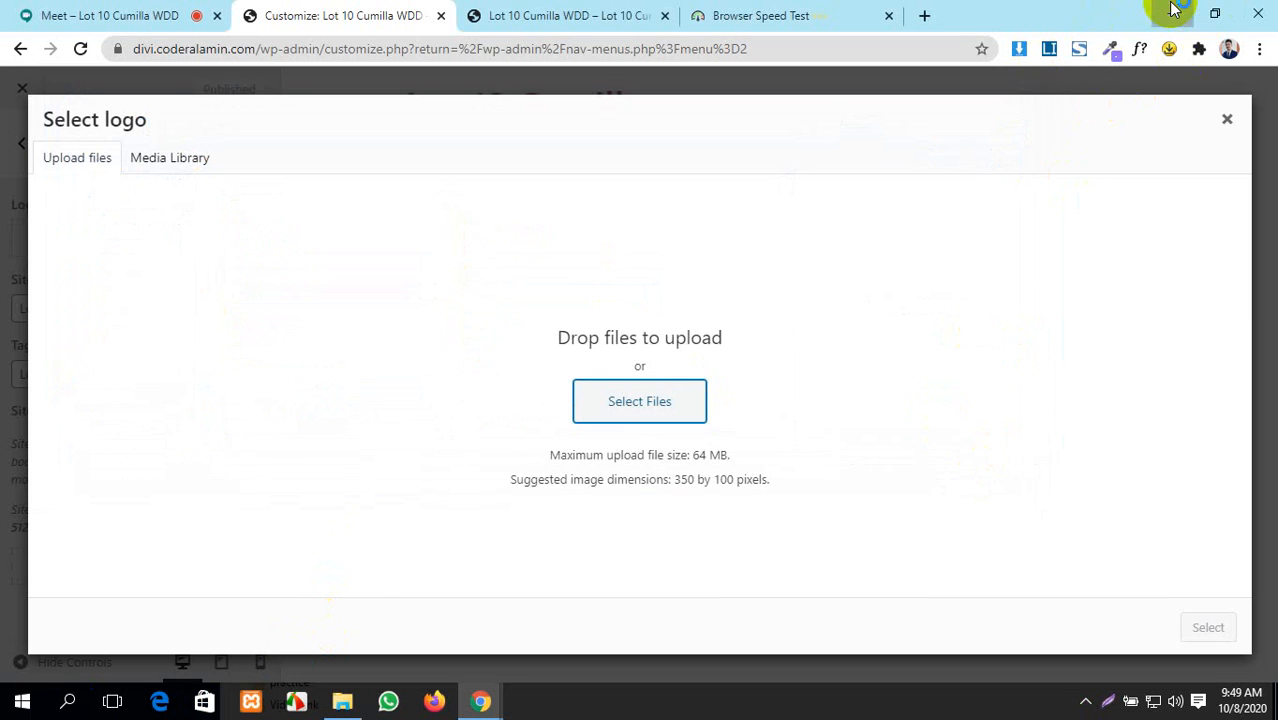
left_click(1172, 13)
left_click_drag(1150, 342, 1020, 120)
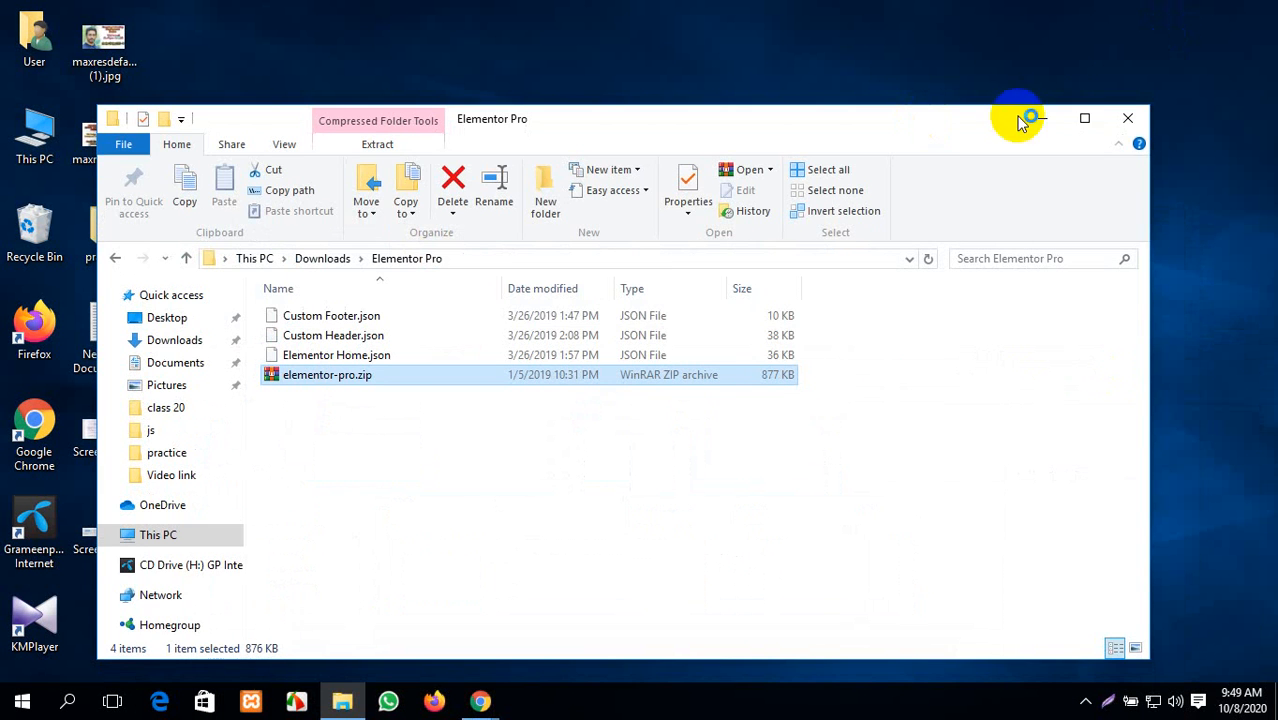
- Close the Elementor Pro folder, refresh the desktop several times, then connect via the GP-Internet profile
left_click(1127, 118)
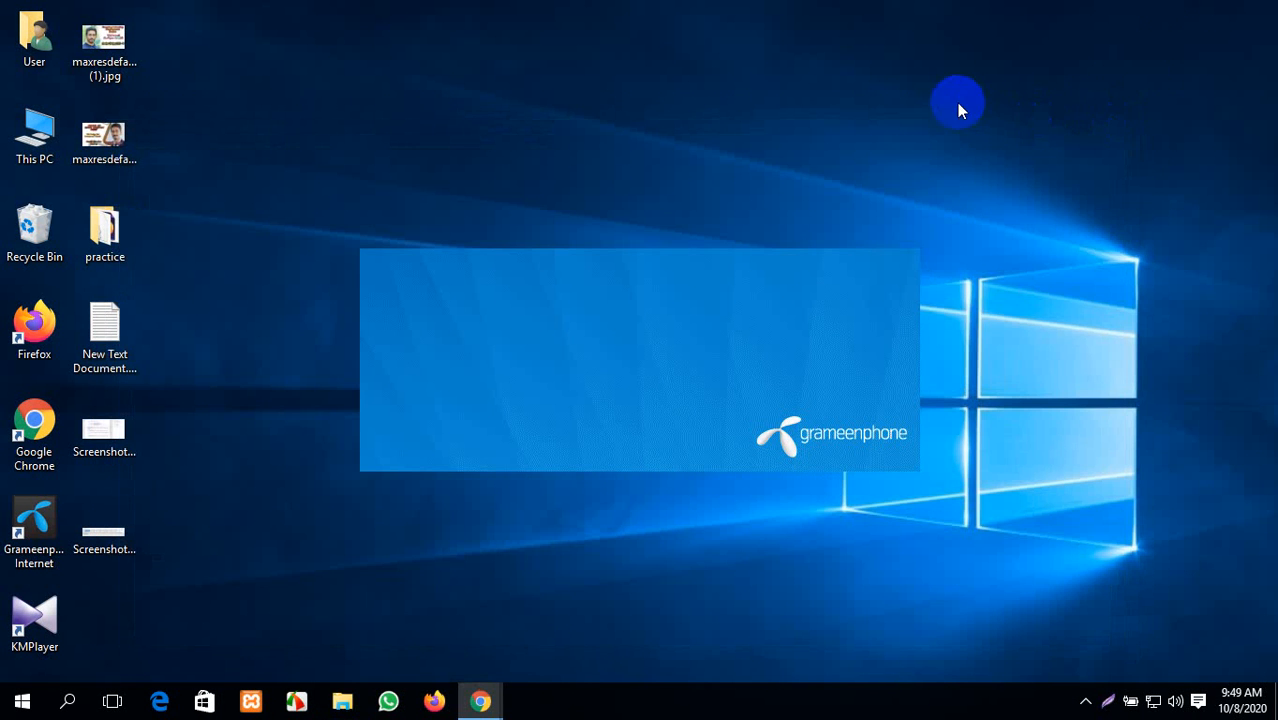
right_click(1134, 40)
left_click(1193, 97)
right_click(1183, 94)
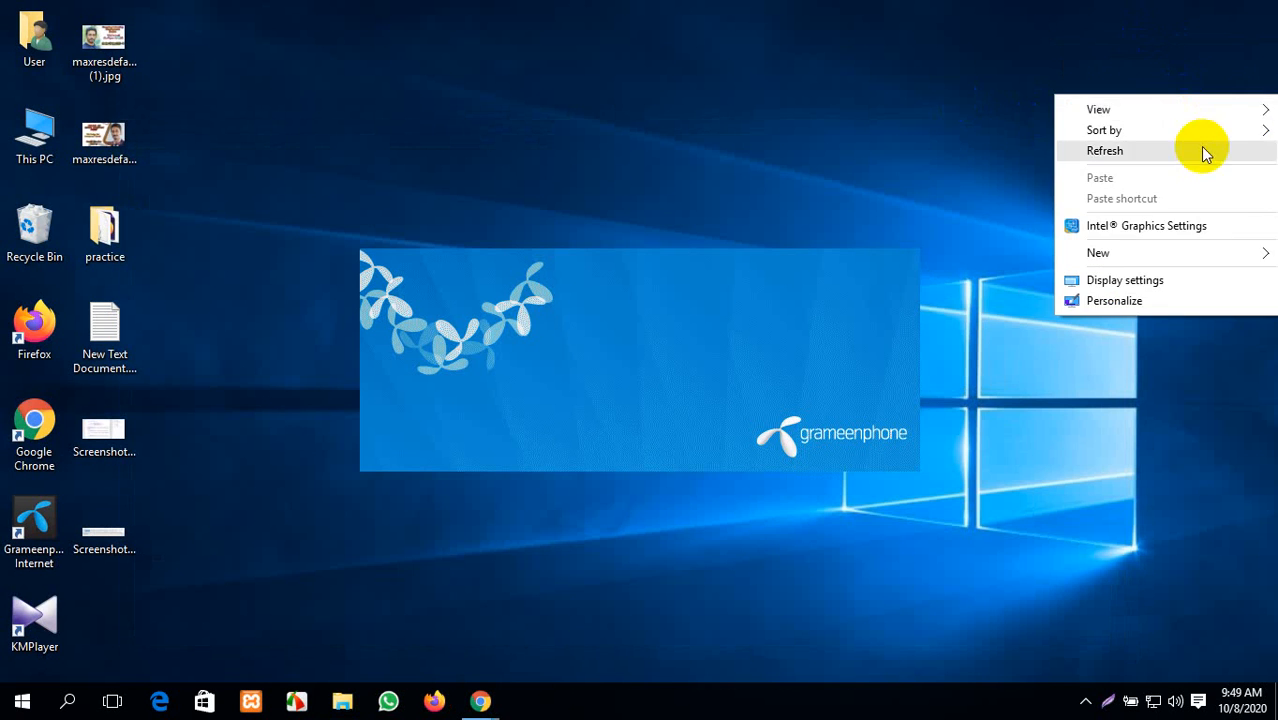
left_click(1200, 147)
right_click(1199, 146)
left_click(1205, 202)
right_click(1185, 180)
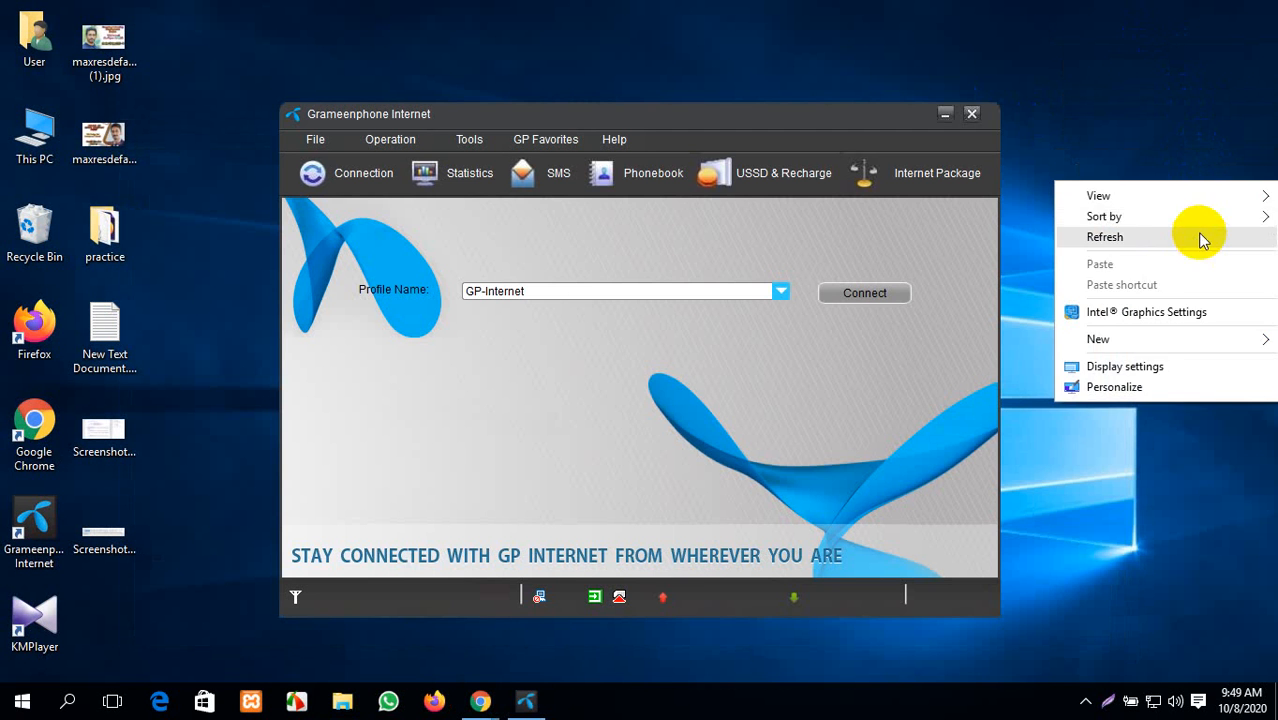
left_click(1201, 237)
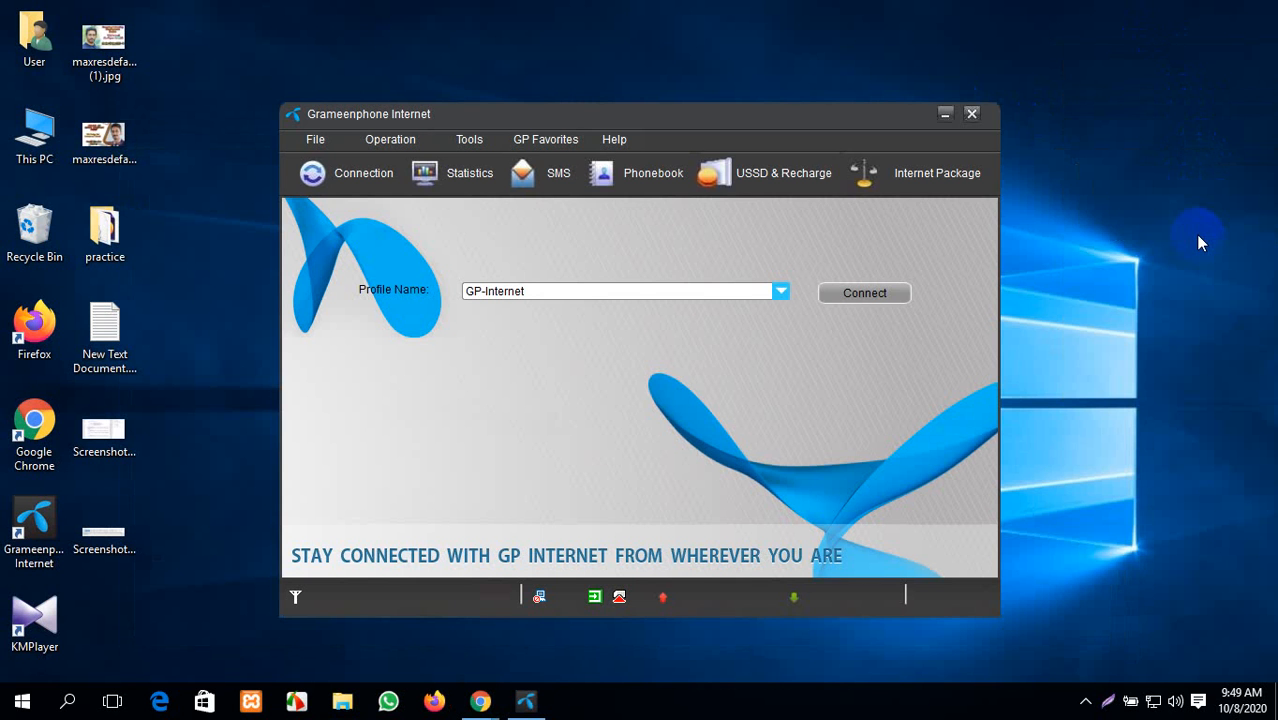
left_click(880, 296)
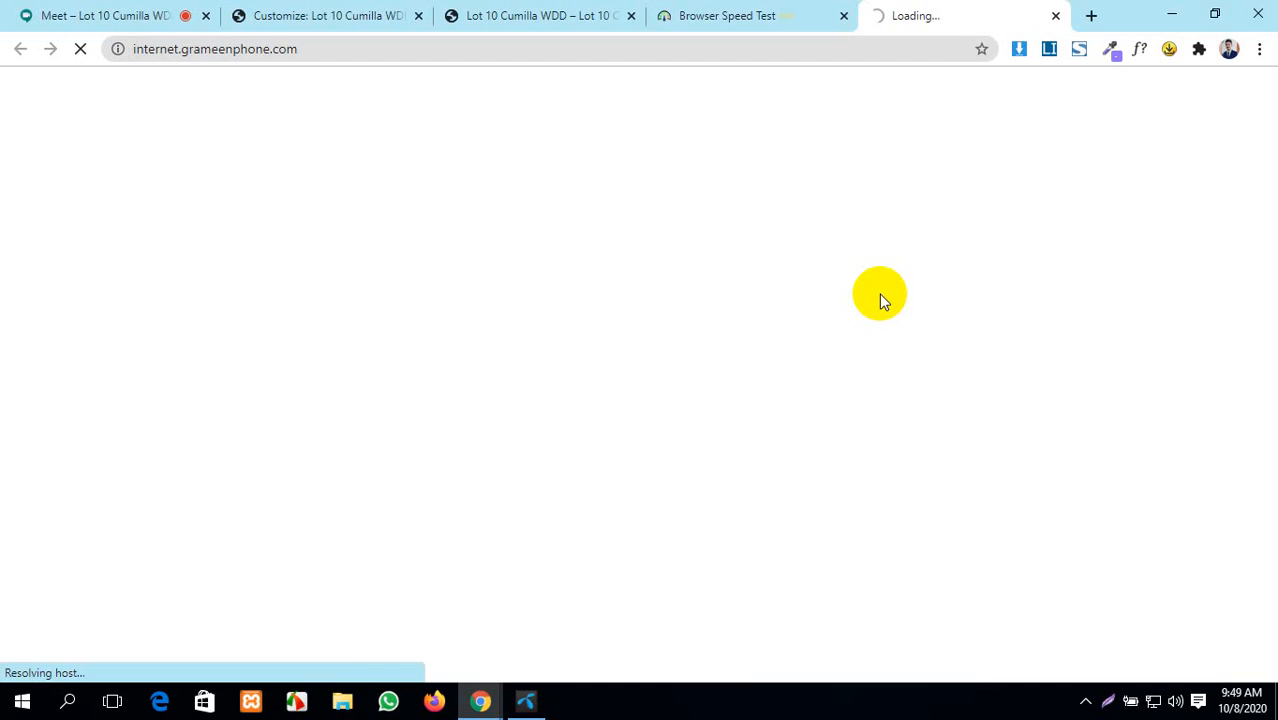
- Close the stalled operator page and speed test tabs, and dismiss the Customizer's logo picker
left_click(75, 10)
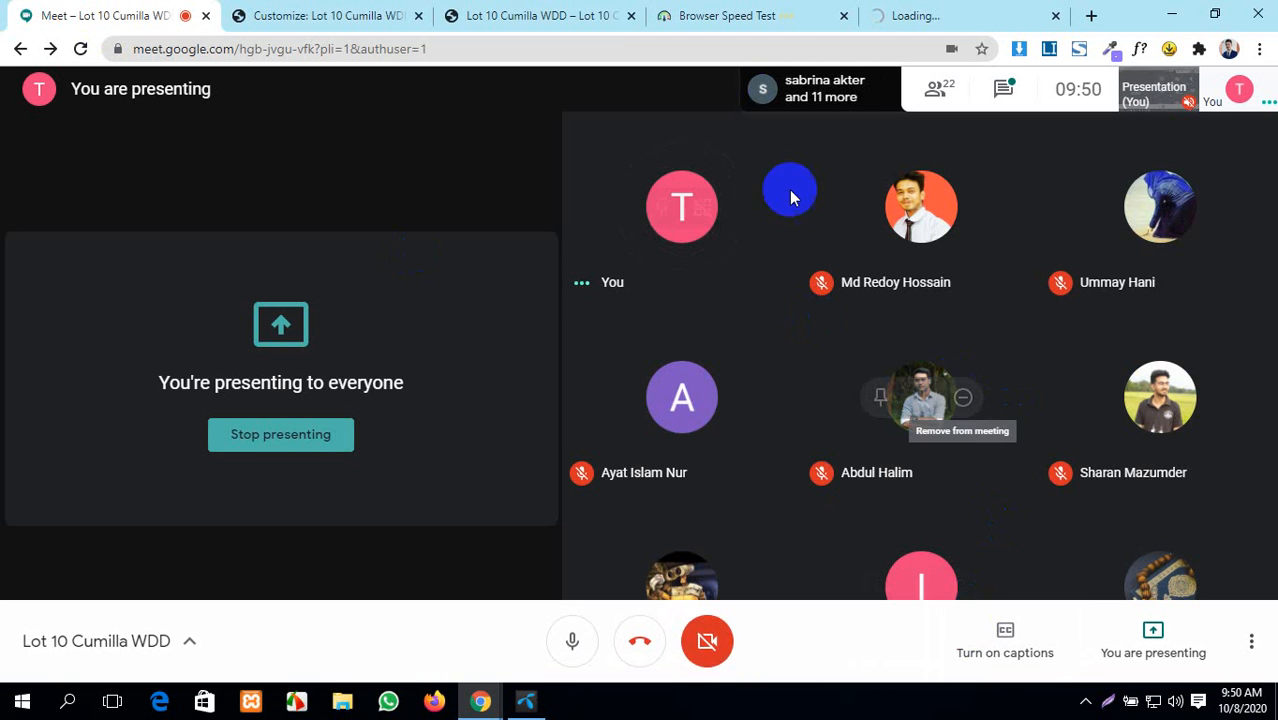
left_click(820, 14)
left_click(920, 14)
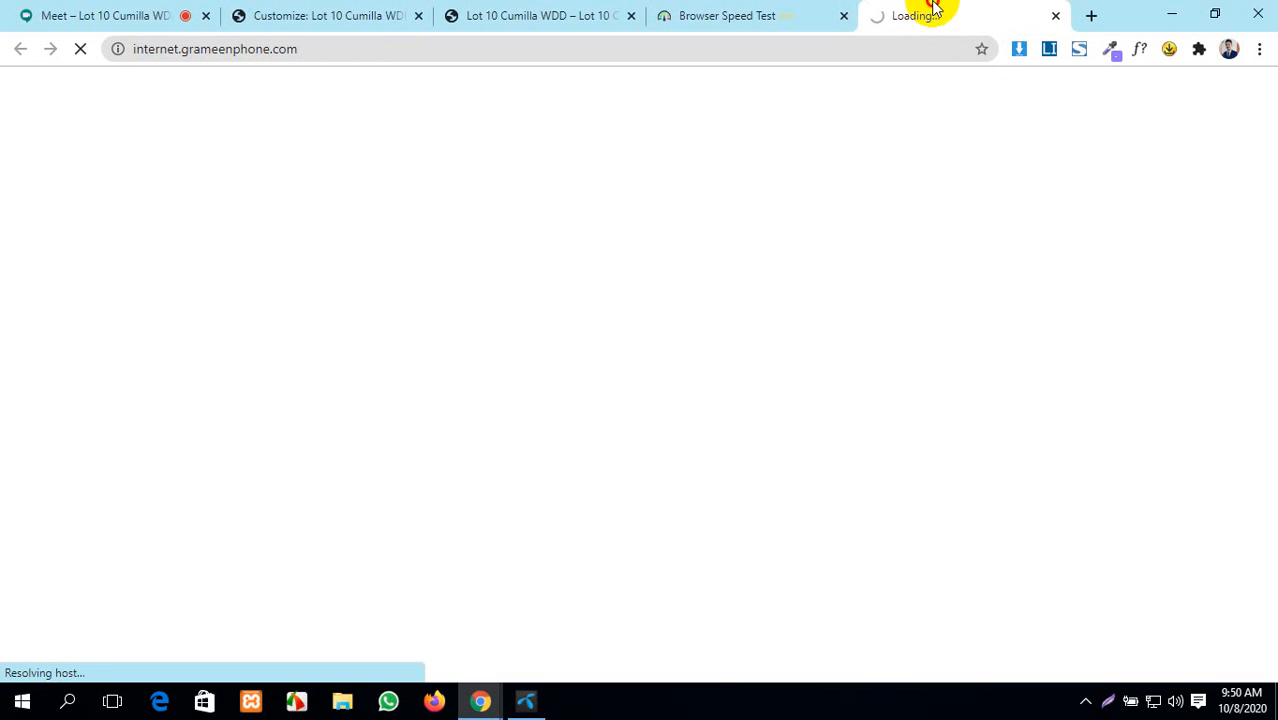
left_click(1055, 16)
left_click(890, 15)
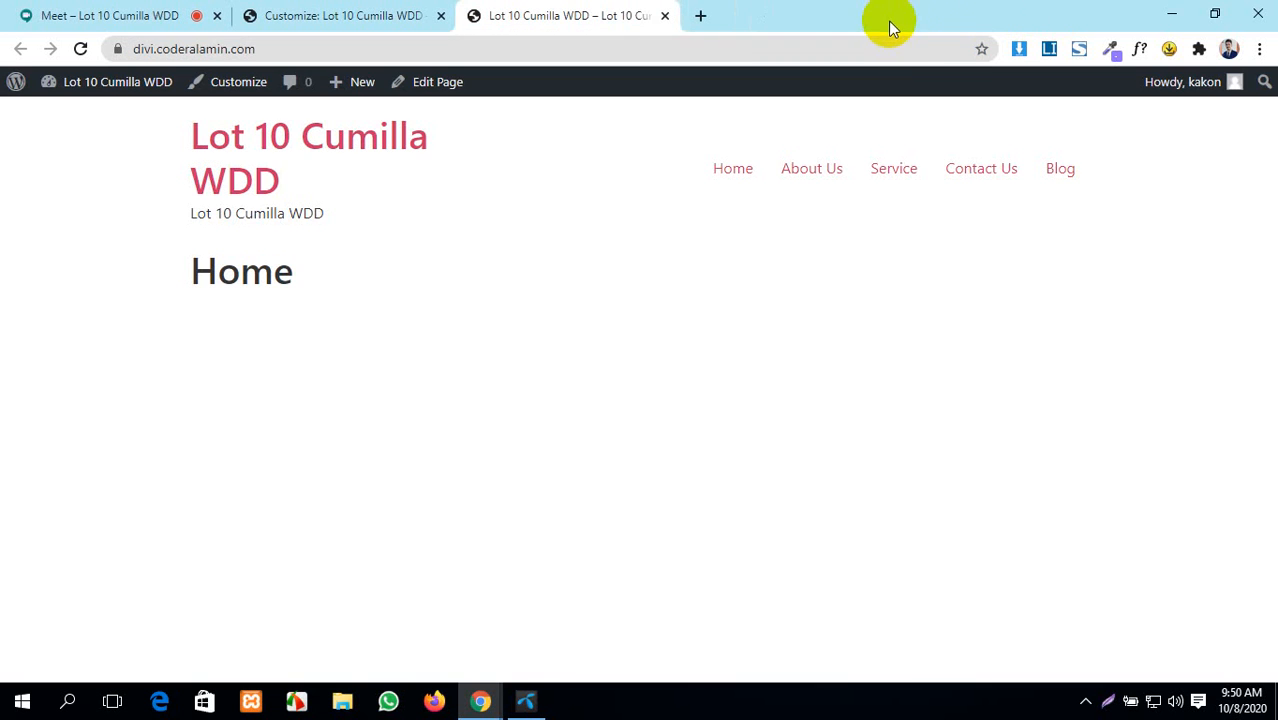
left_click(168, 10)
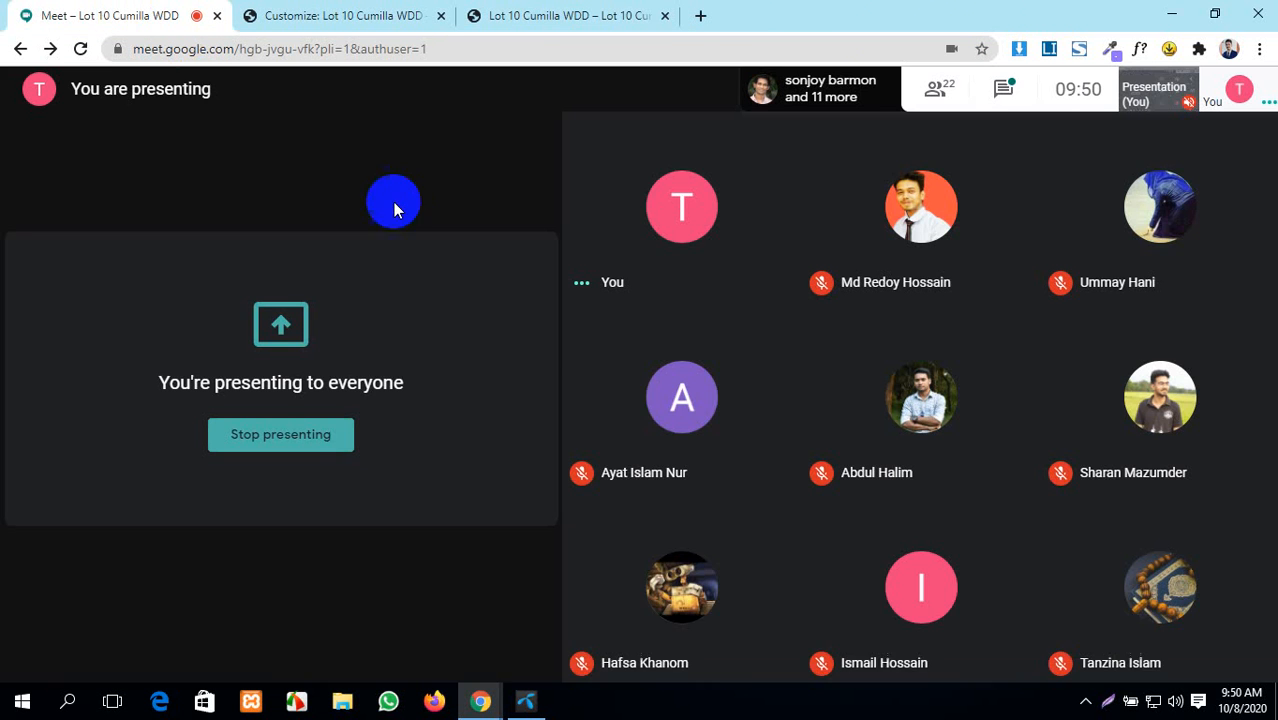
key("ctrl+Tab")
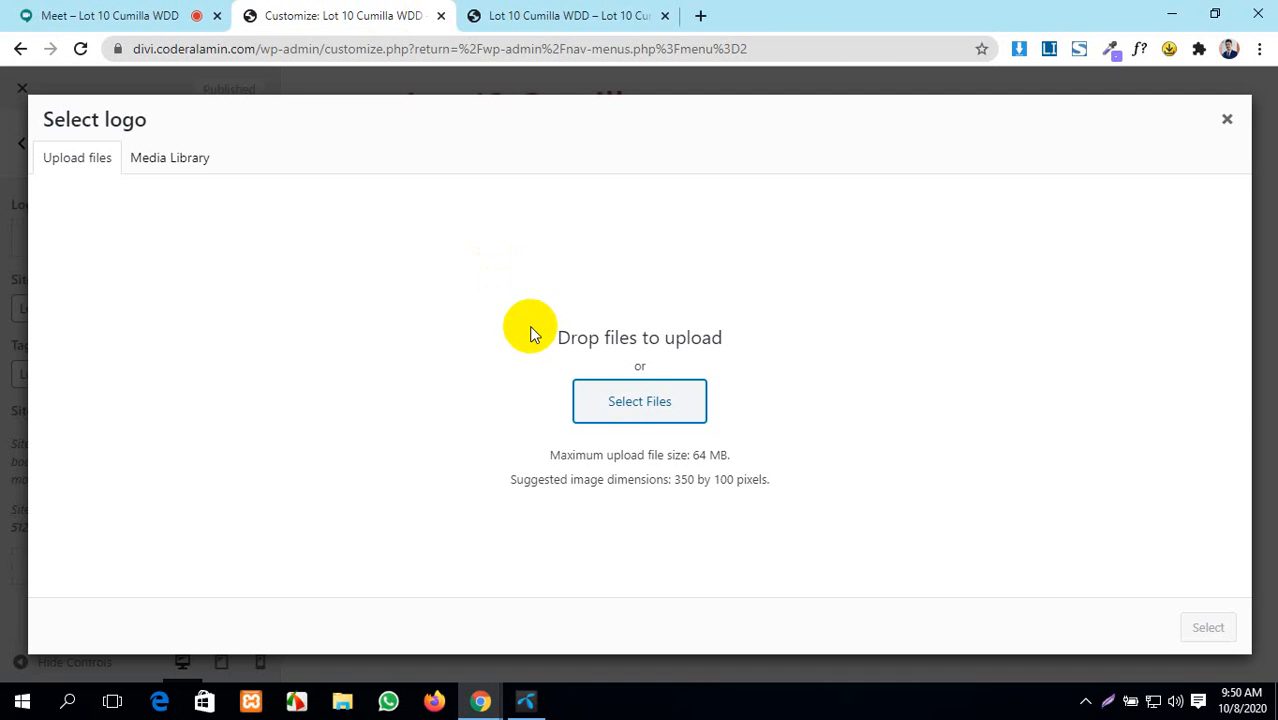
left_click(1227, 119)
- In a new tab, load the Dashboard ‹ My Blog bookmark from Live Server, retrying once
left_click(700, 17)
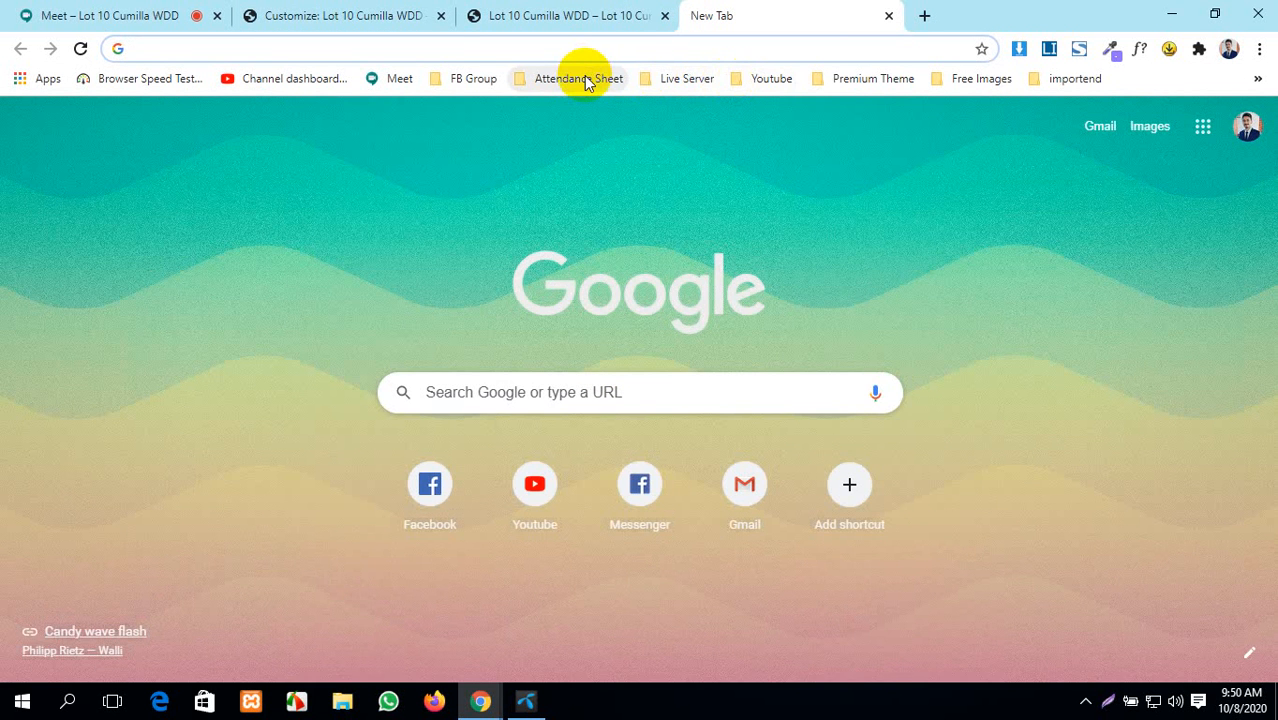
left_click(662, 79)
left_click(690, 130)
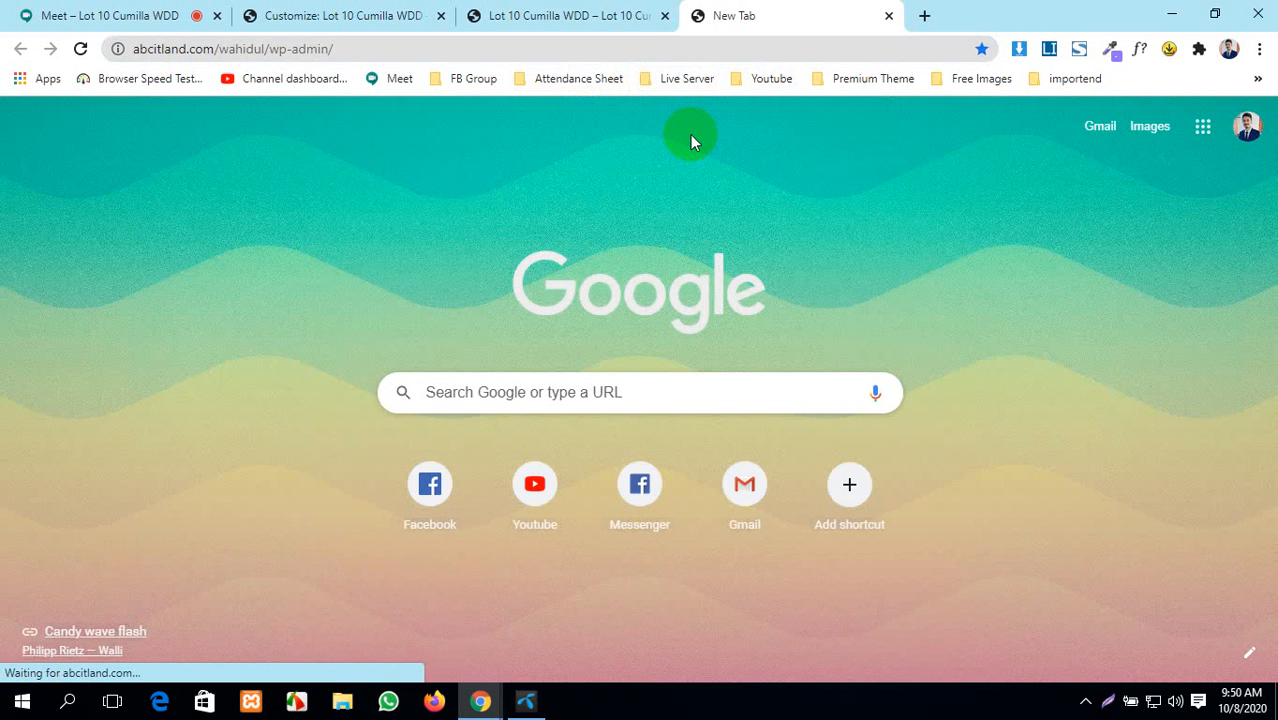
left_click(80, 49)
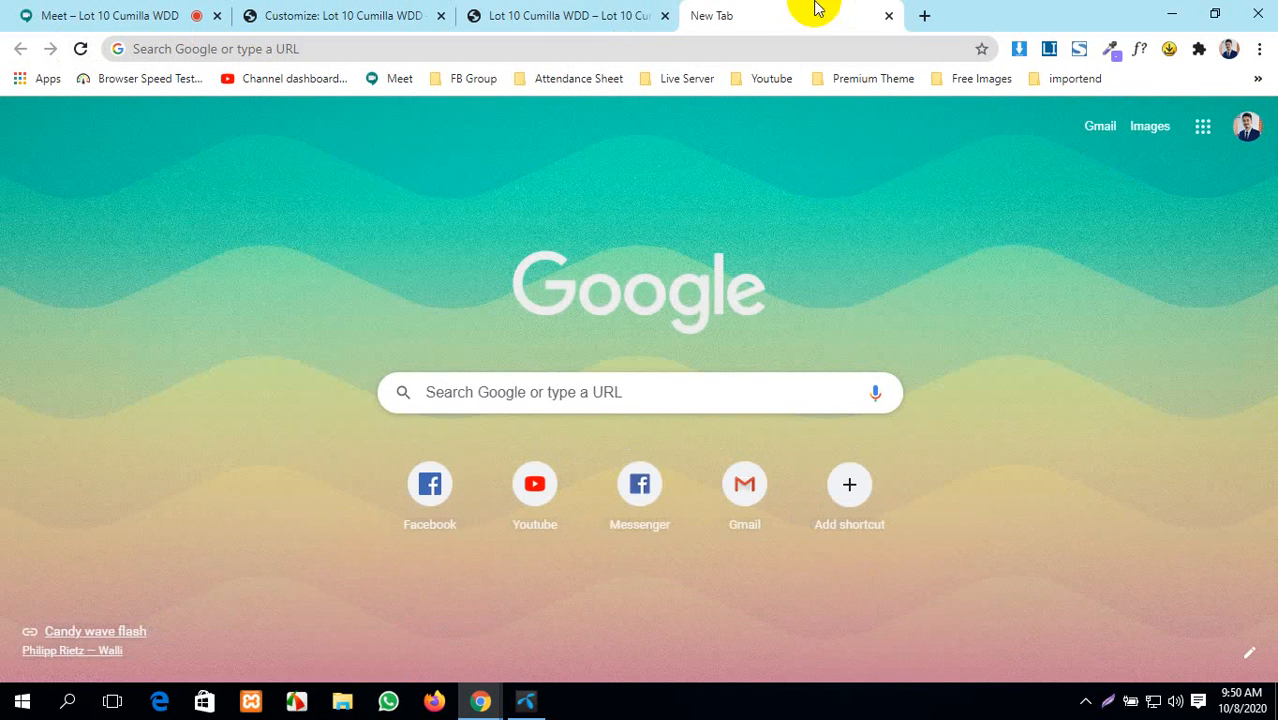
left_click(645, 78)
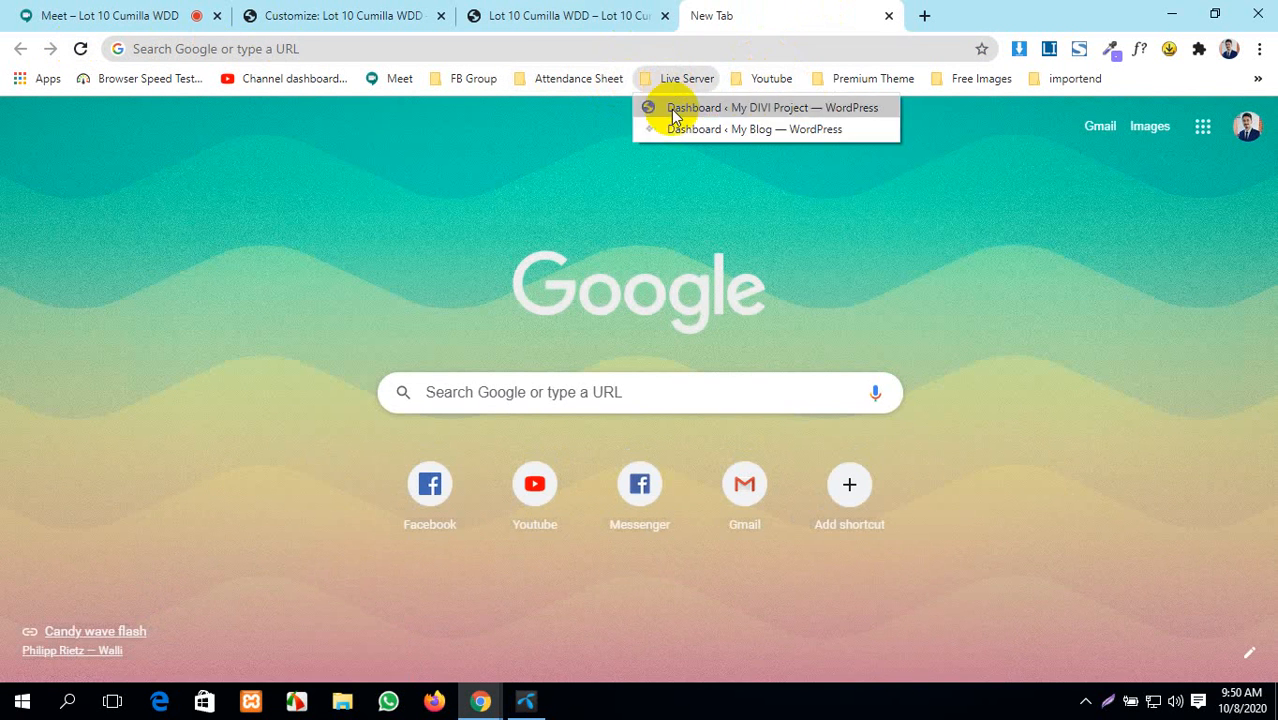
left_click(676, 126)
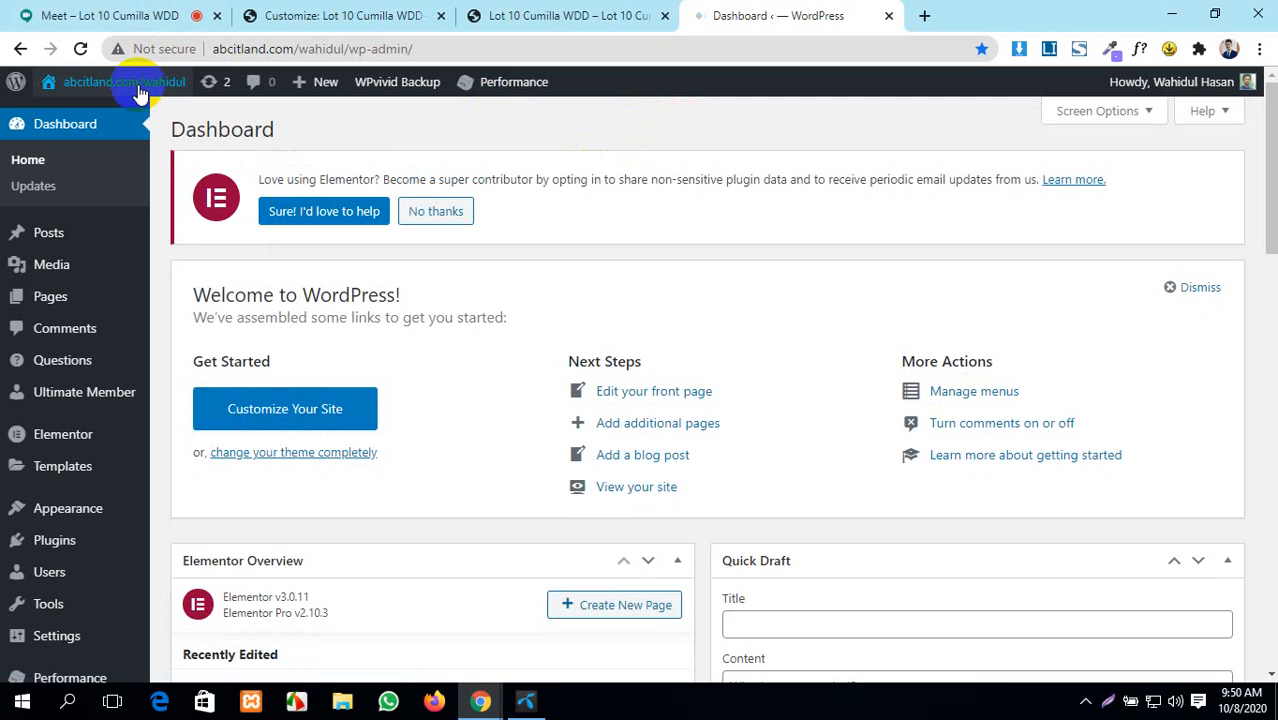
- Open the live site in a new tab, admitting a waiting Google Meet participant meanwhile
mouse_move(130, 85)
middle_click(115, 116)
left_click(57, 16)
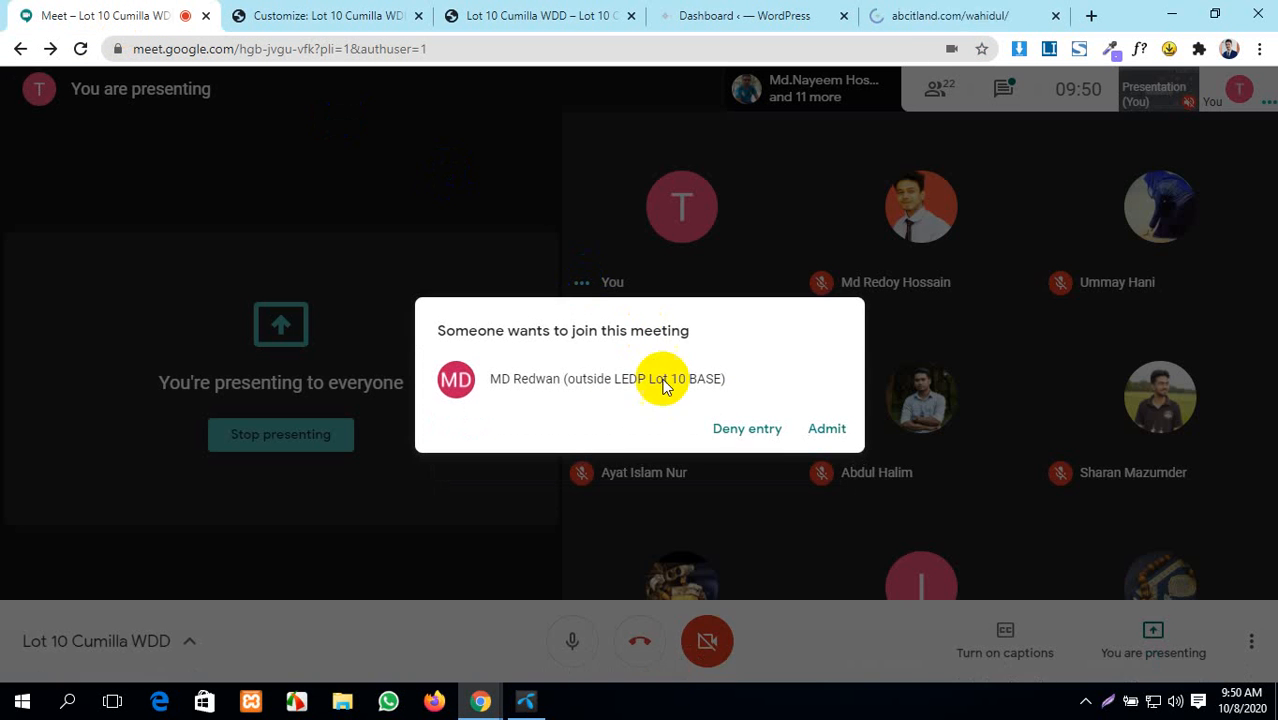
left_click(830, 430)
left_click(970, 14)
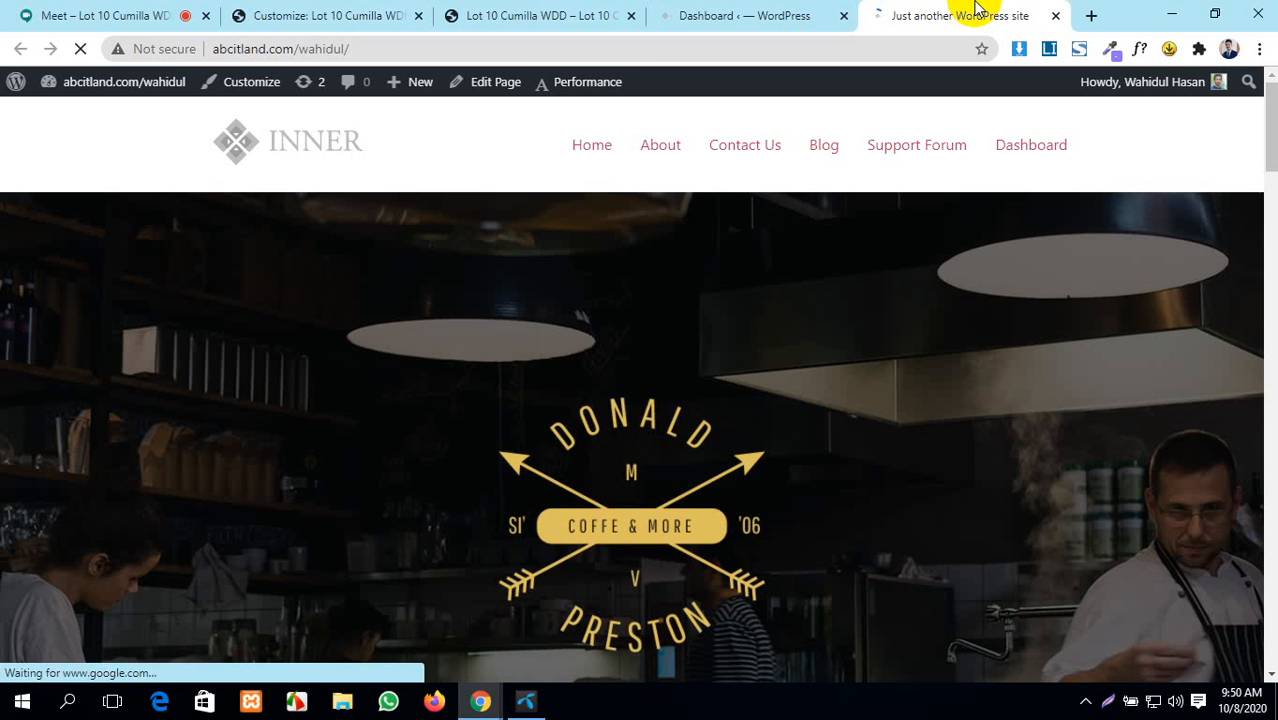
- Save the INNER logo image to Downloads as cropped-logo_03-2.png and close the site tab
right_click(288, 145)
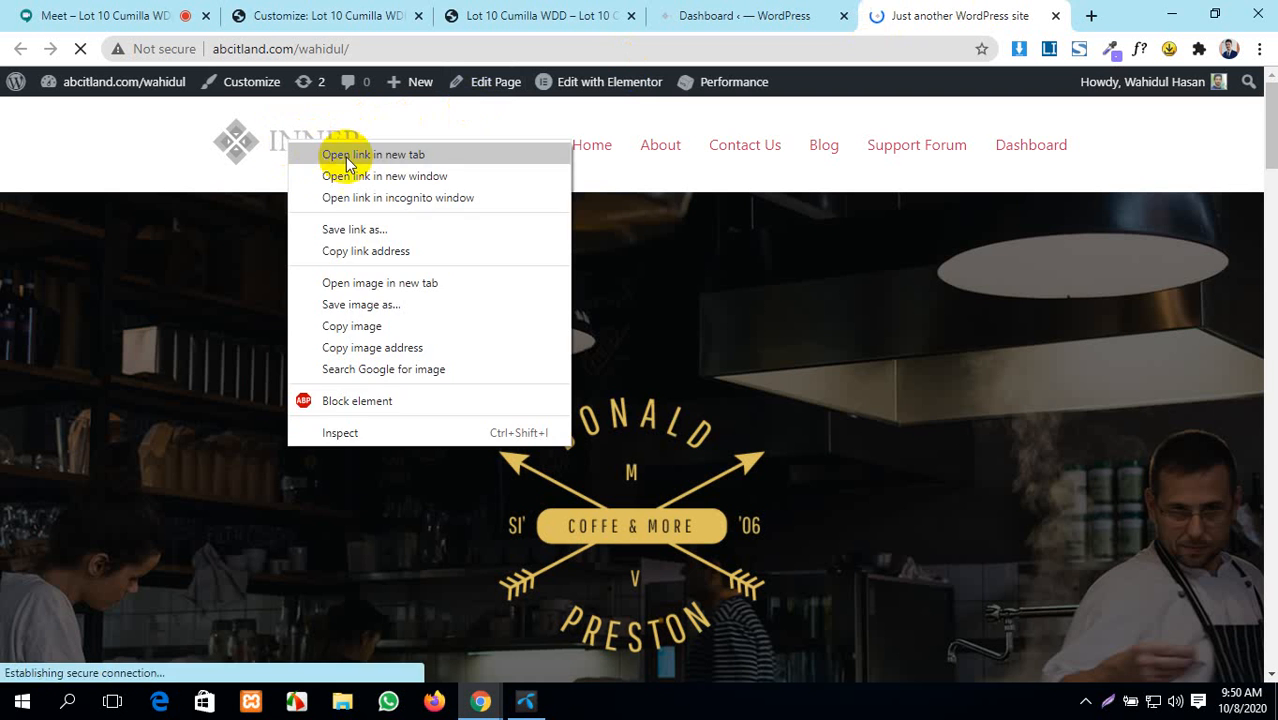
left_click(358, 302)
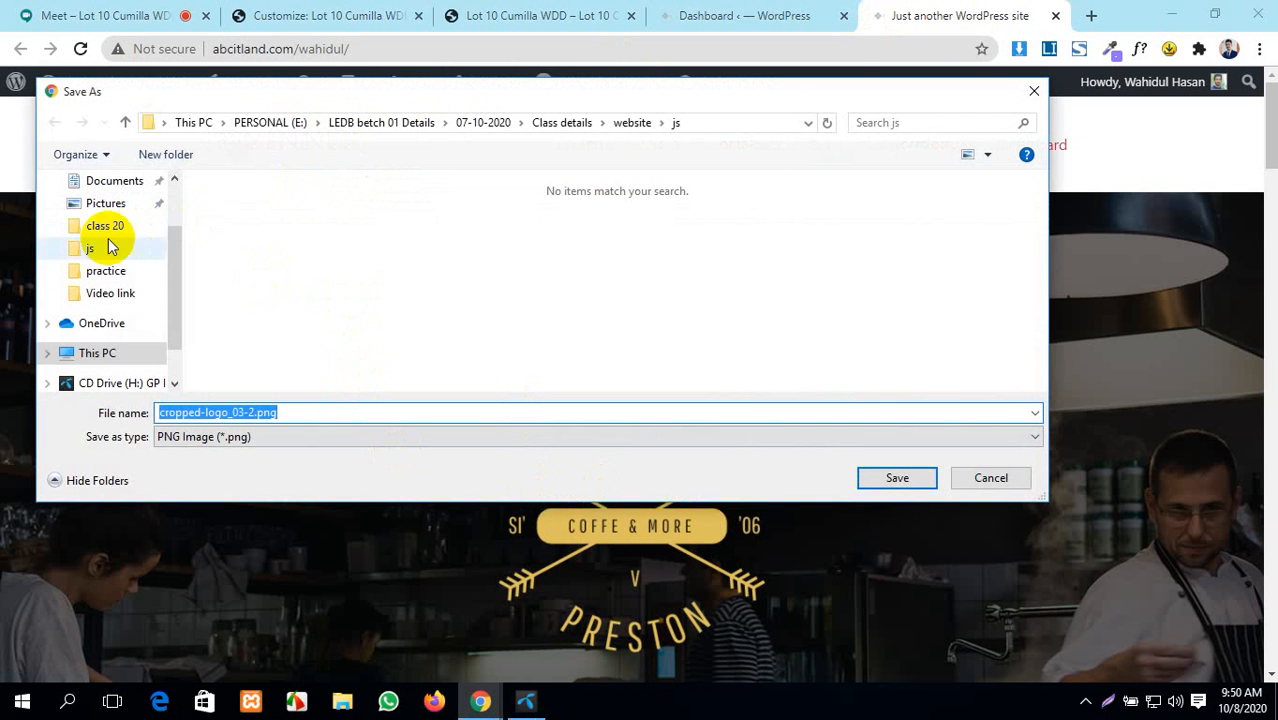
scroll(100, 300, "up", 1)
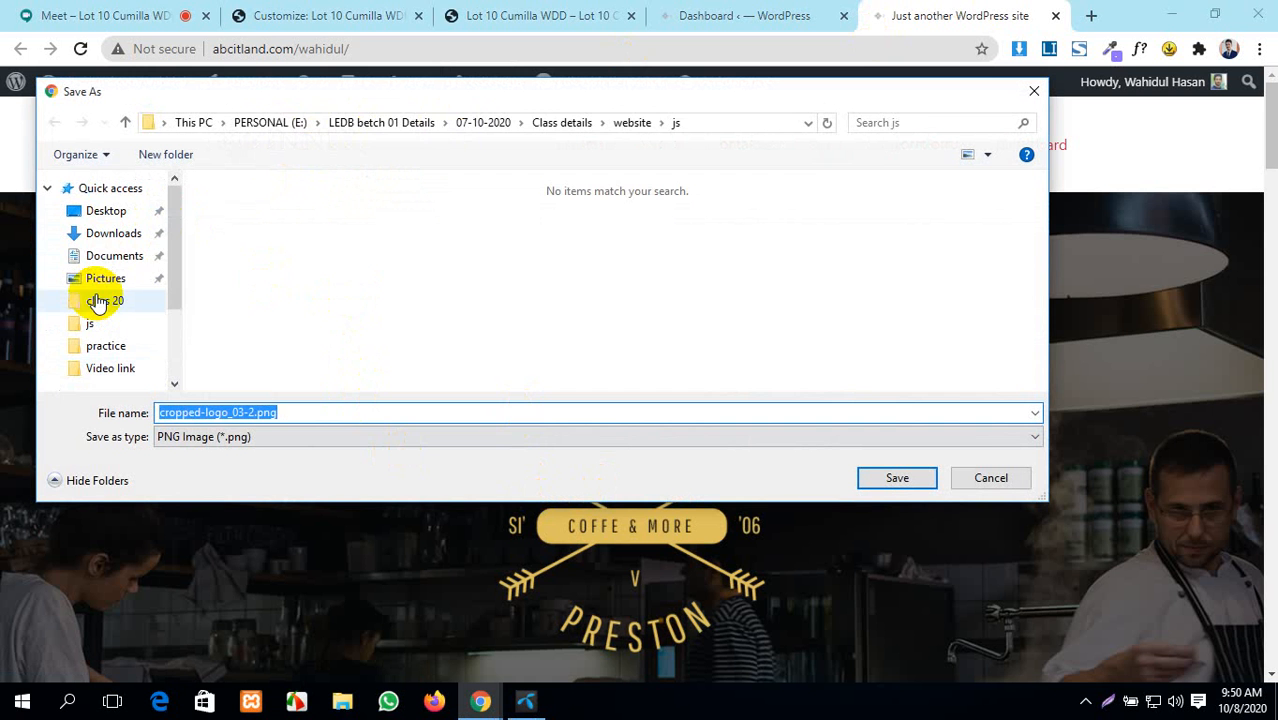
left_click(105, 278)
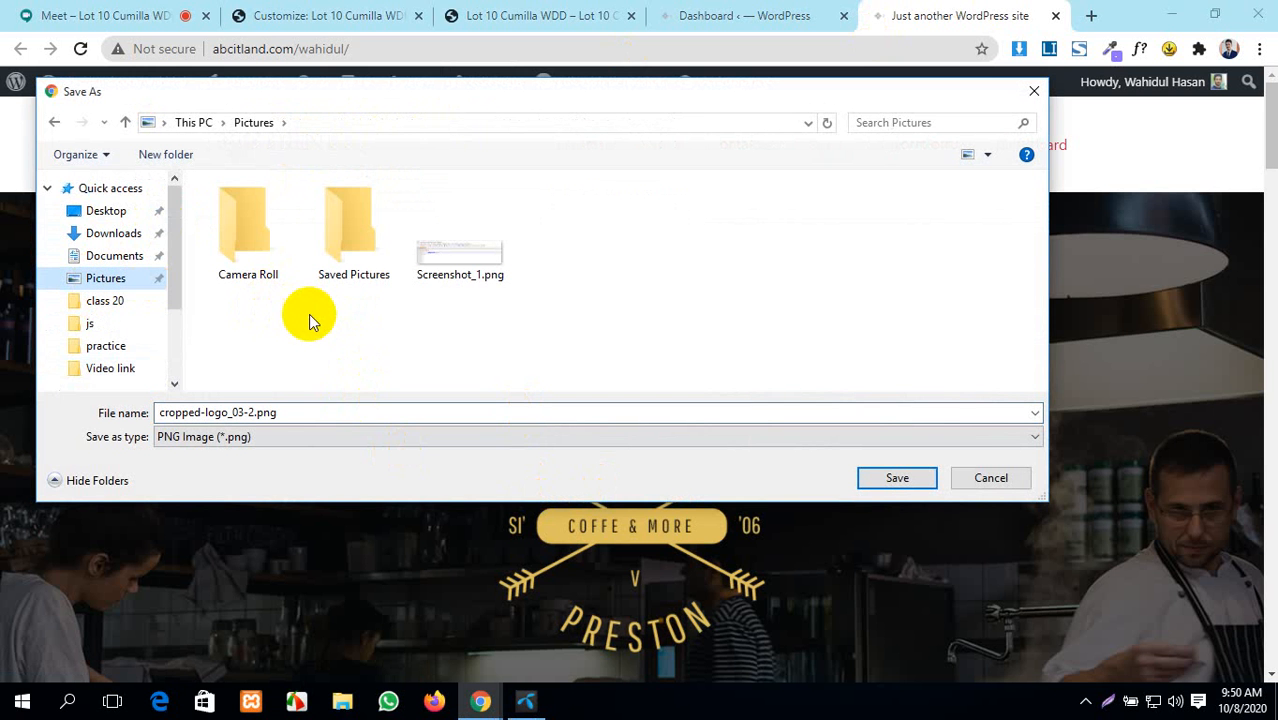
left_click(113, 232)
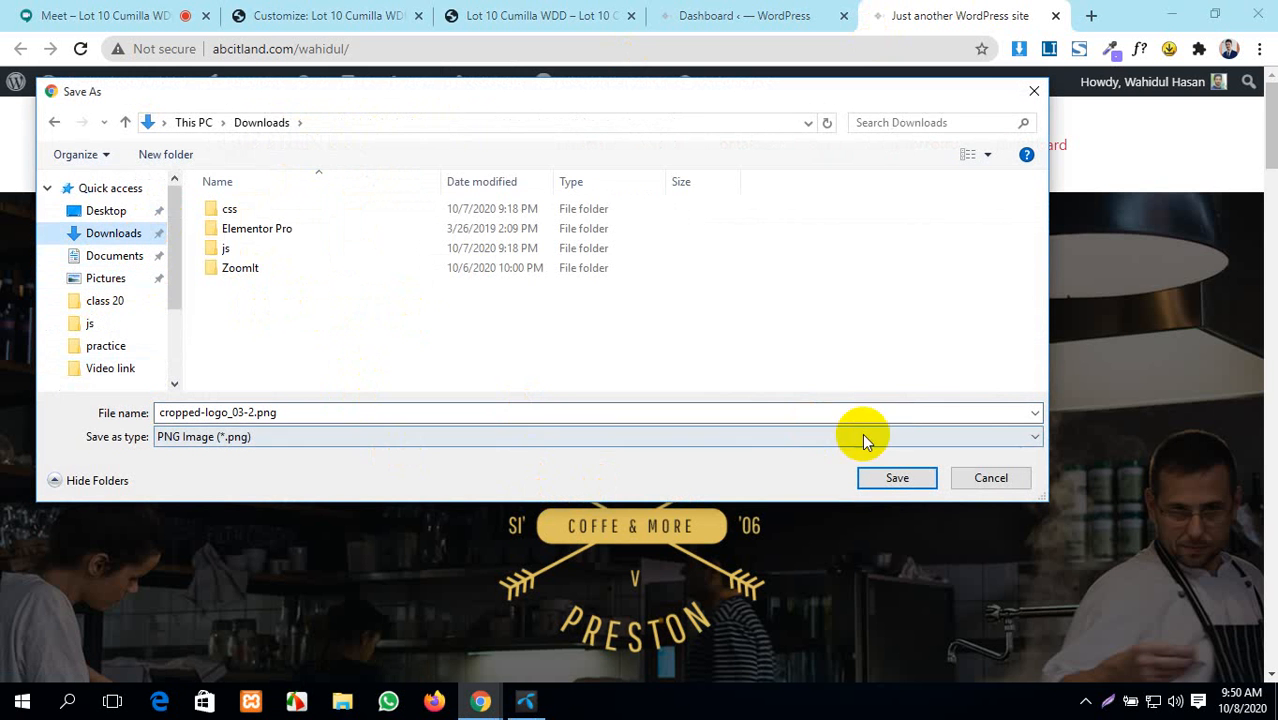
left_click(897, 480)
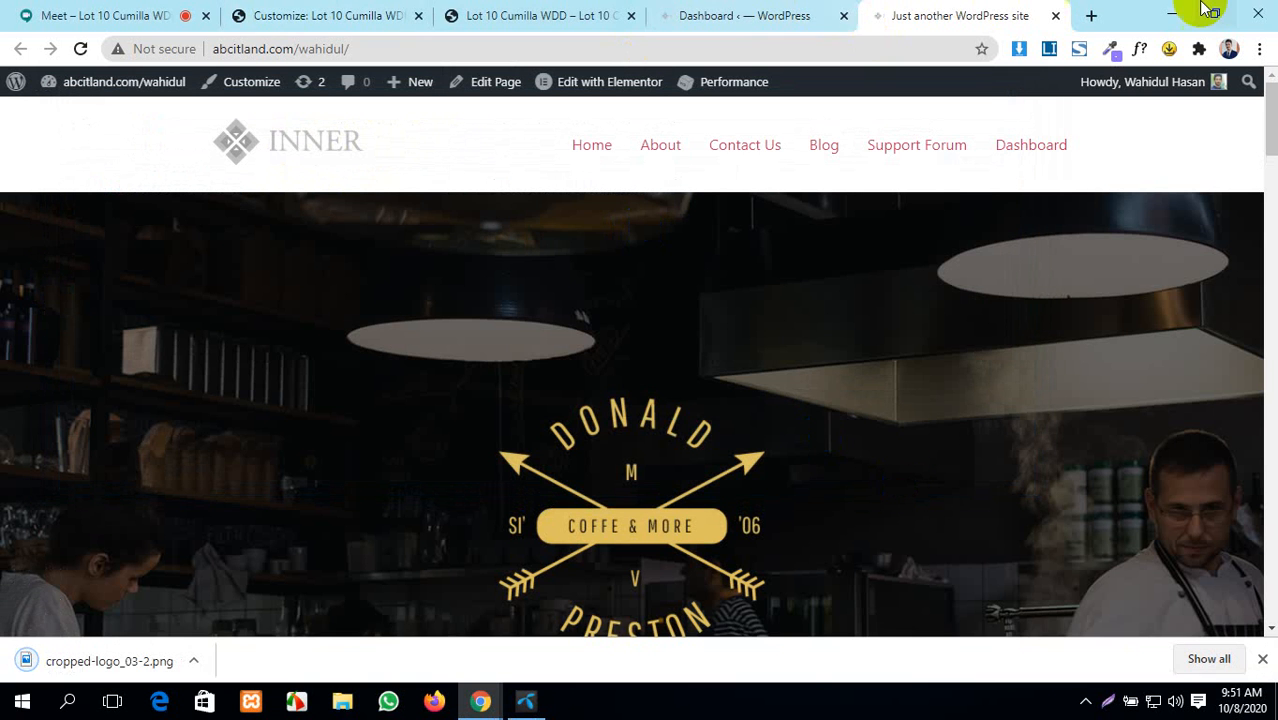
left_click(1057, 17)
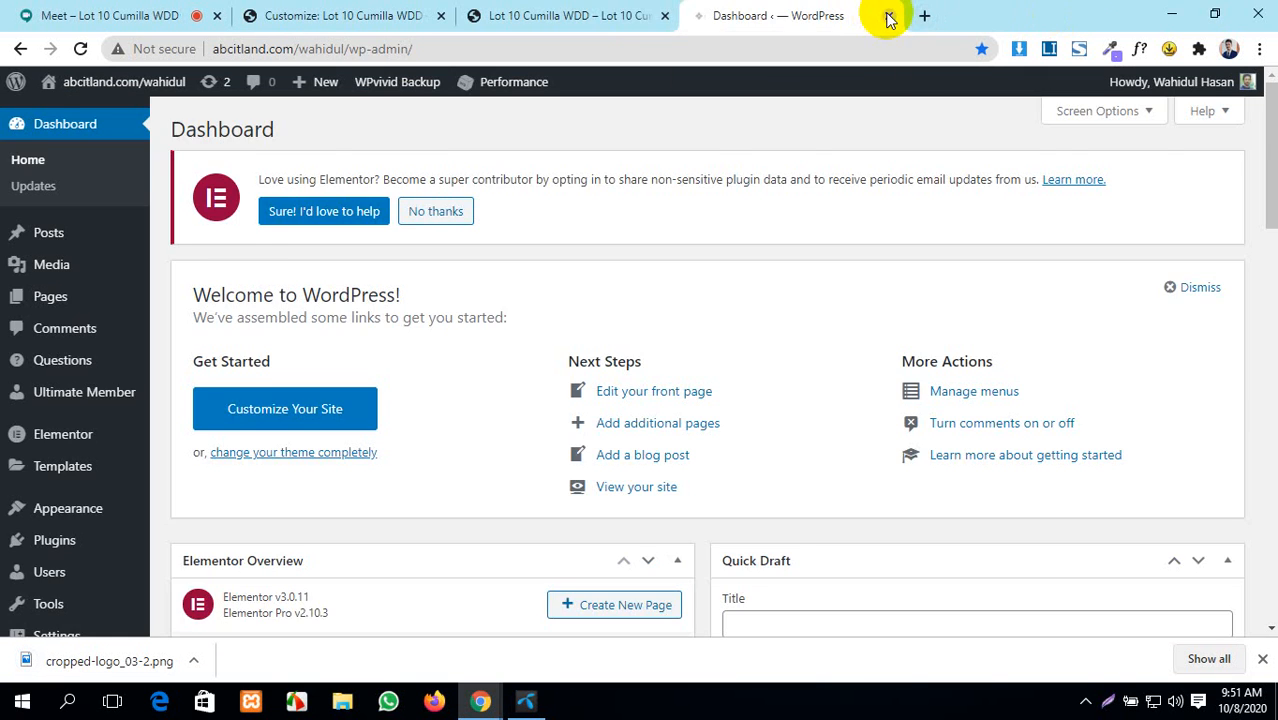
- Upload cropped-logo_03-2.png from Downloads as the Customizer's new site logo
left_click(889, 17)
left_click(371, 15)
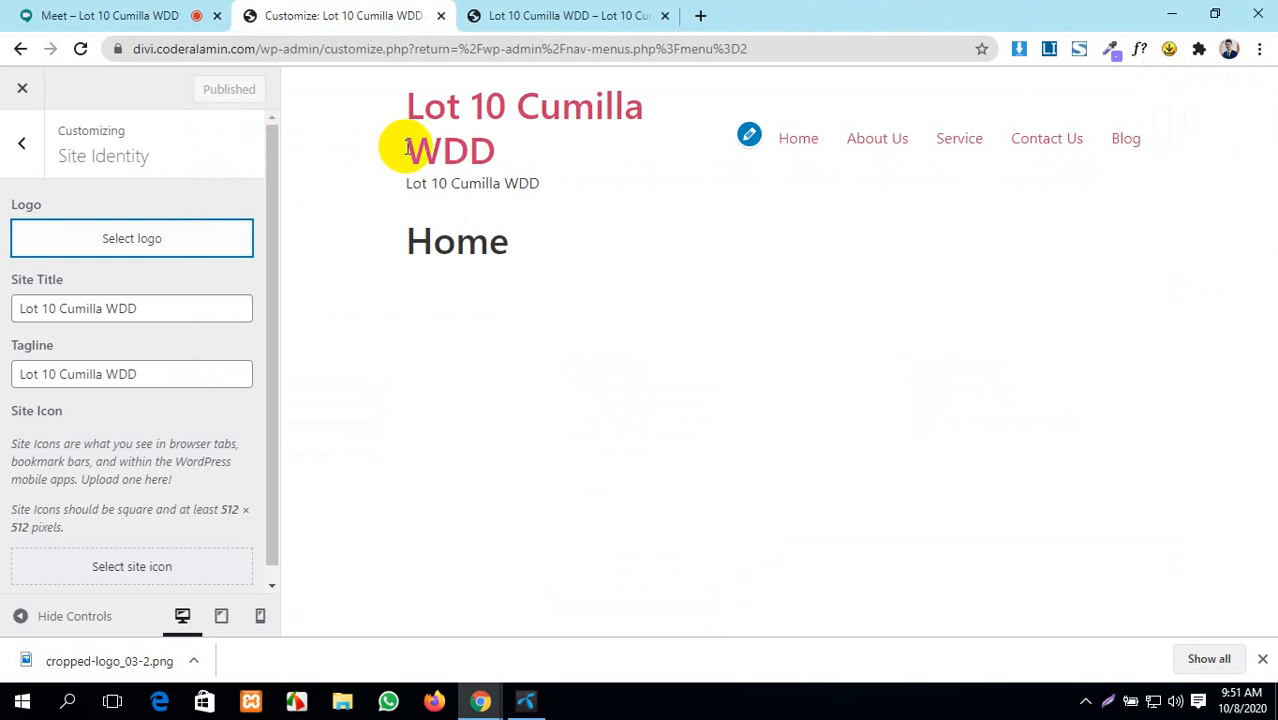
left_click(147, 240)
left_click(603, 396)
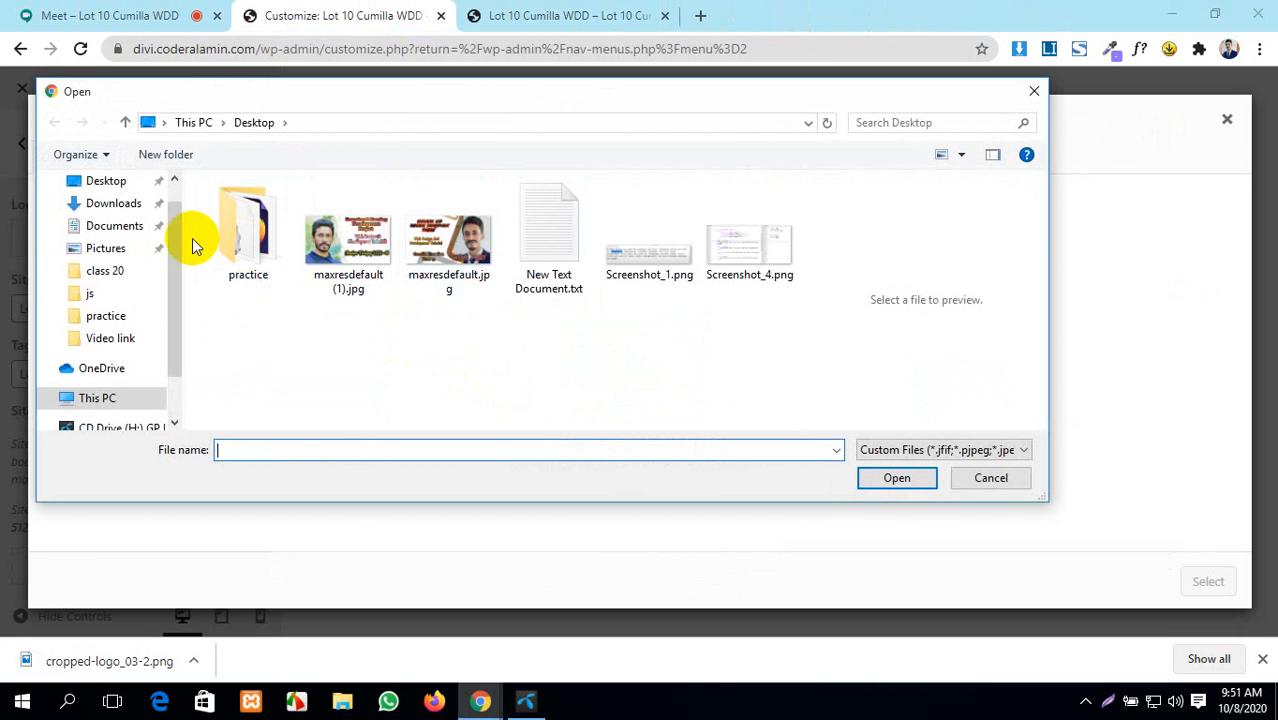
left_click(120, 210)
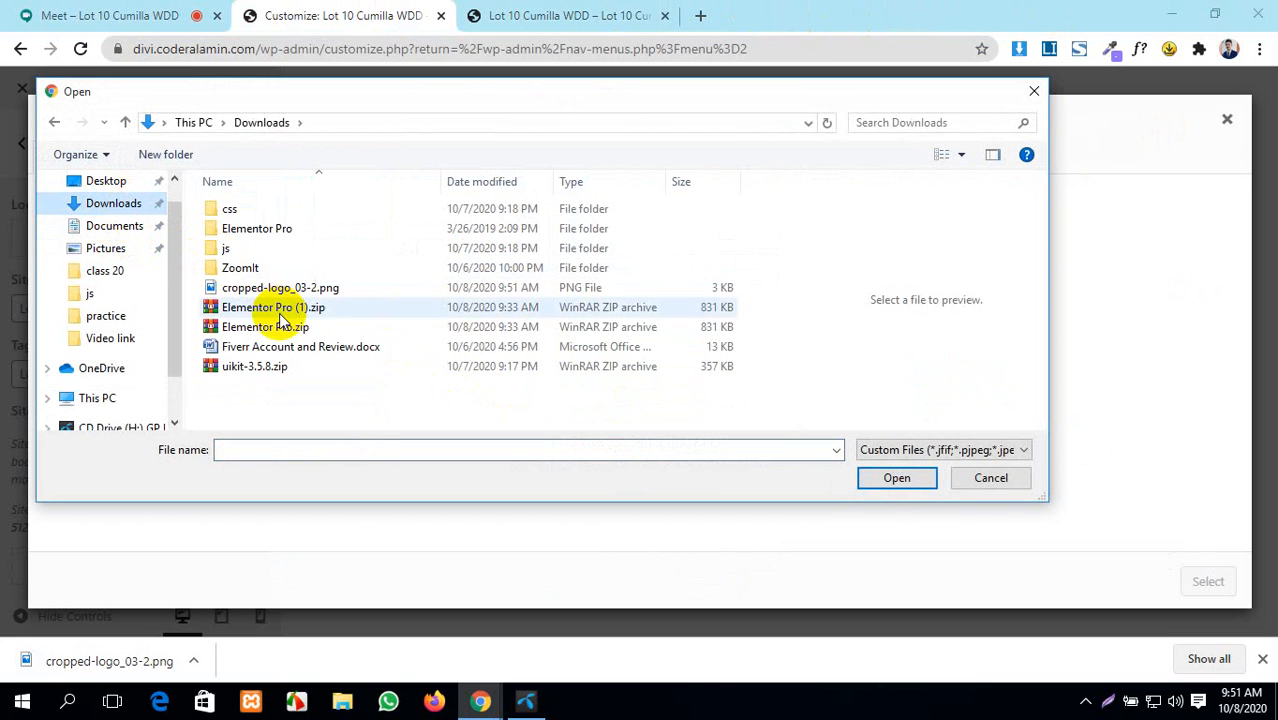
left_click(268, 288)
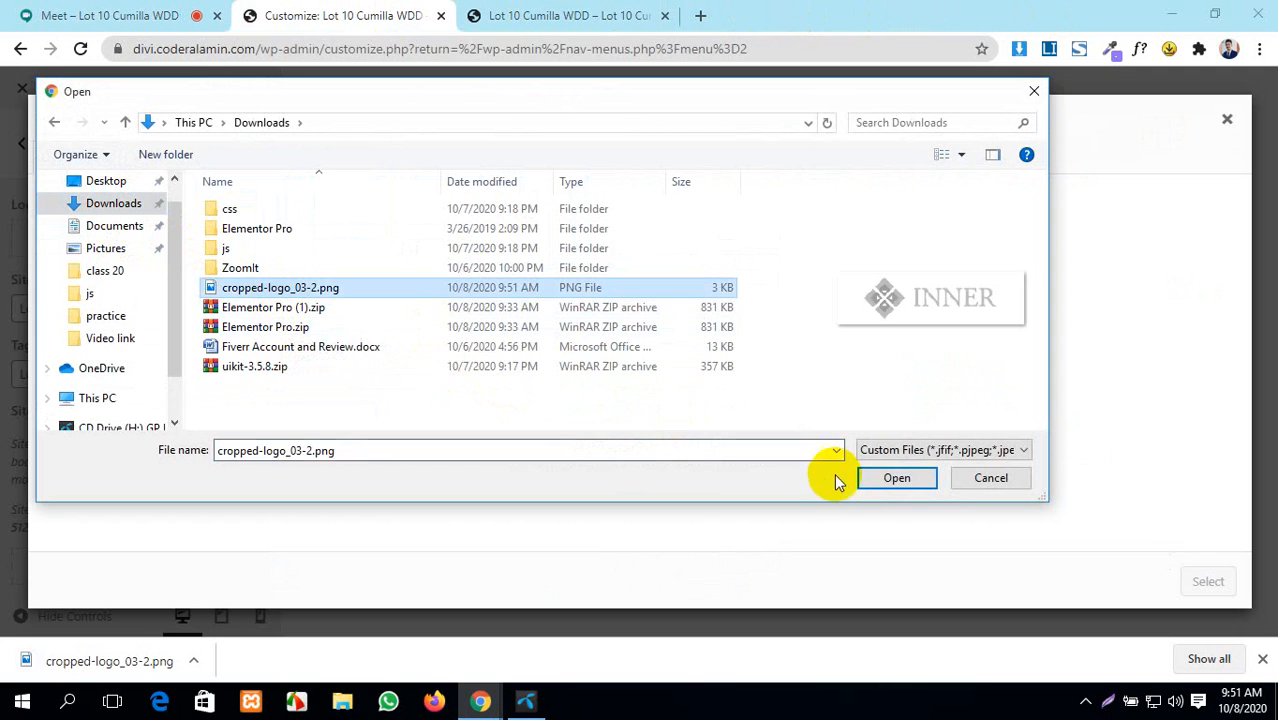
left_click(890, 477)
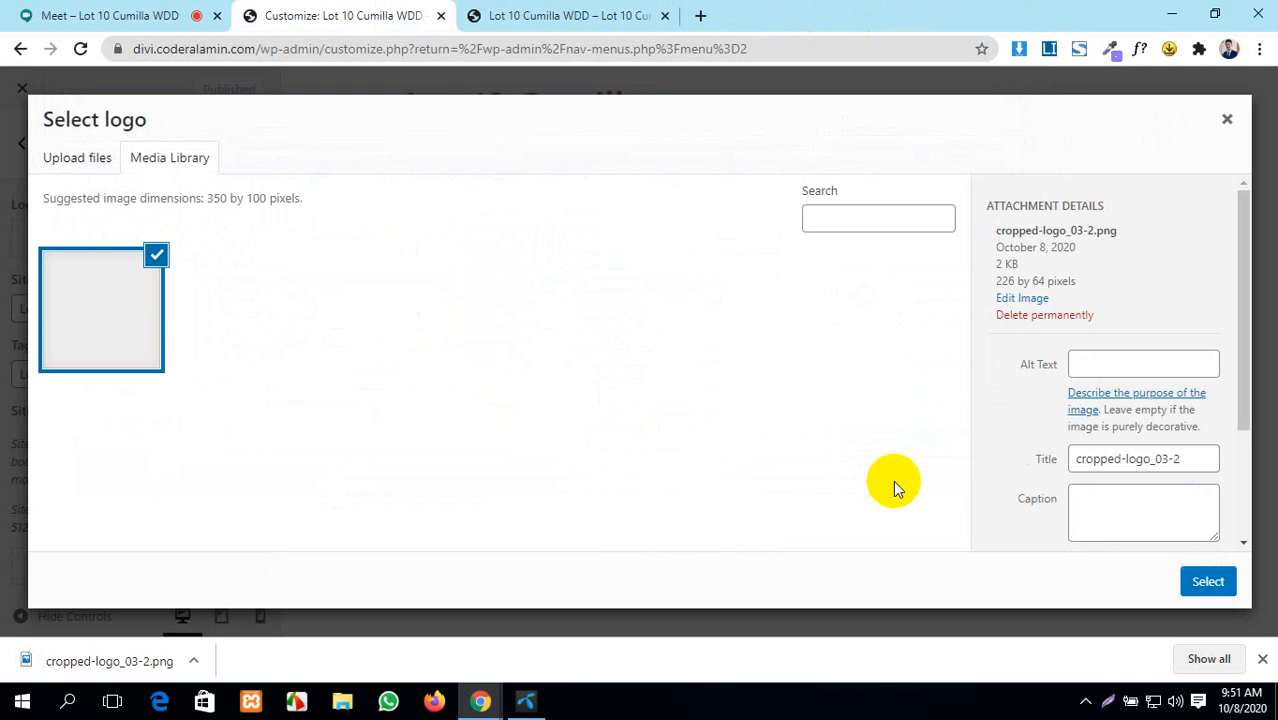
- Give the logo alt text INNER, select it and apply the crop
scroll(1115, 440, "down", 3)
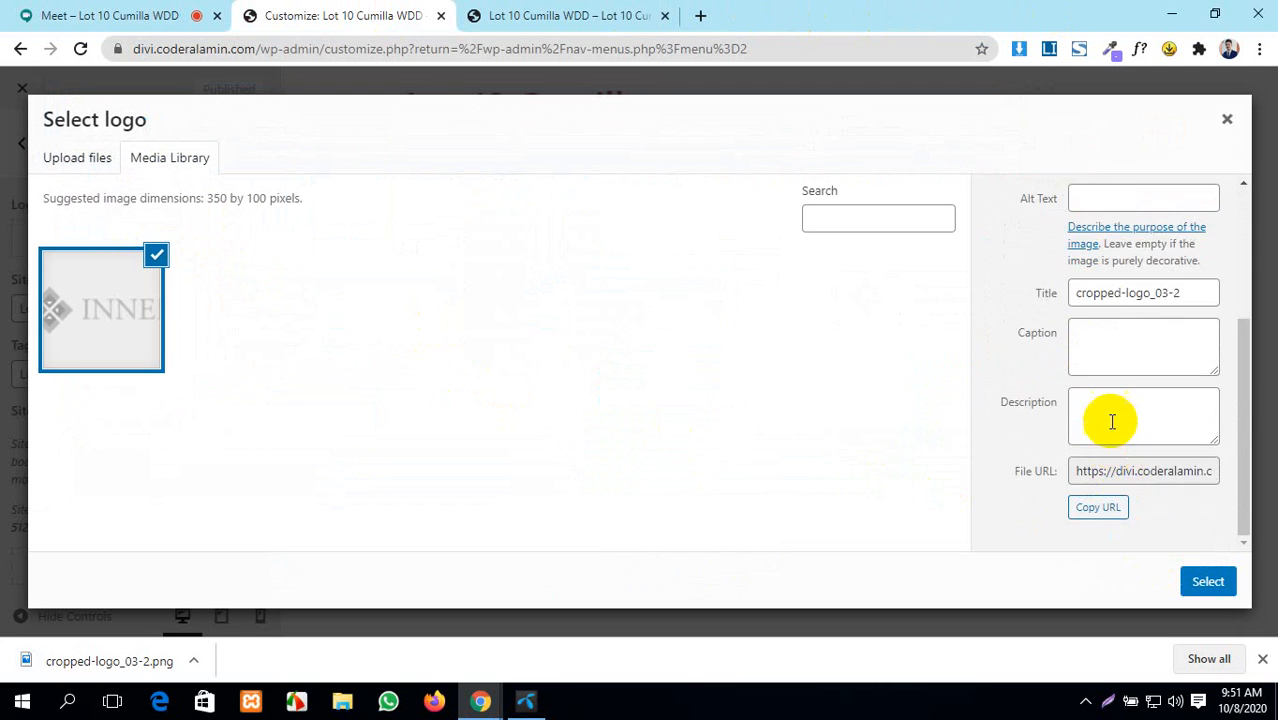
scroll(1112, 421, "up", 3)
left_click(1112, 421)
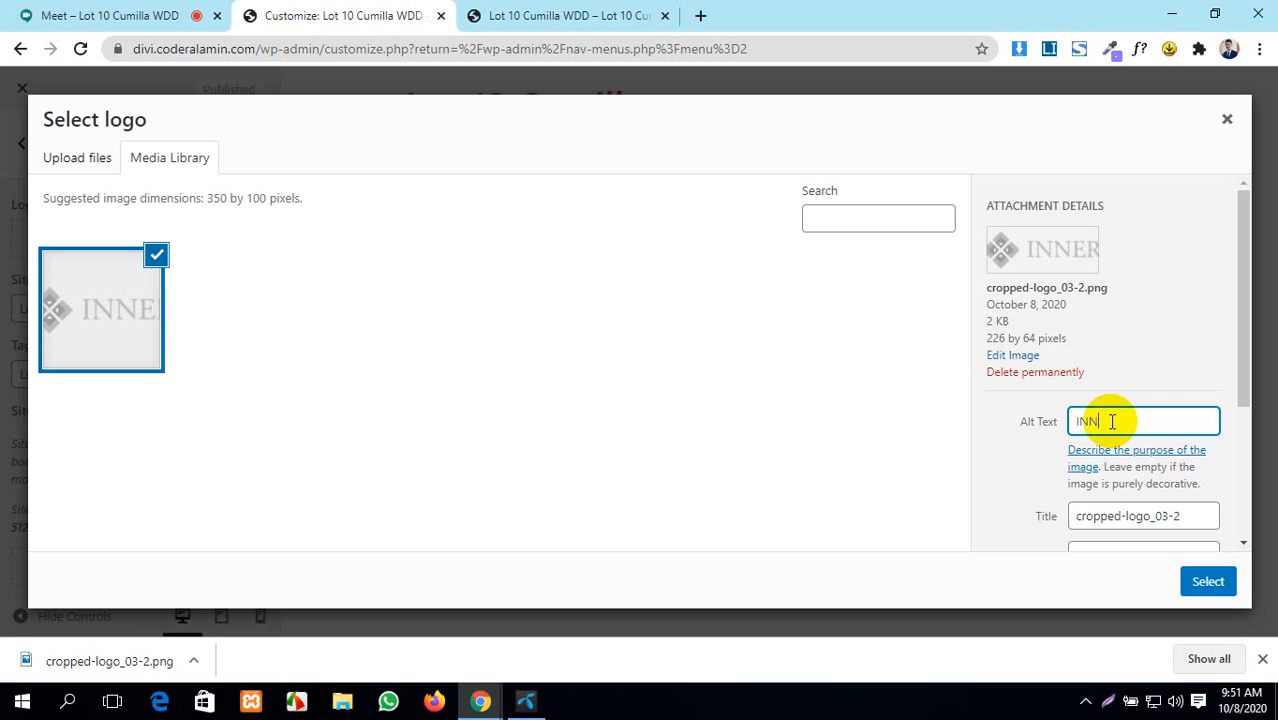
left_click(1218, 585)
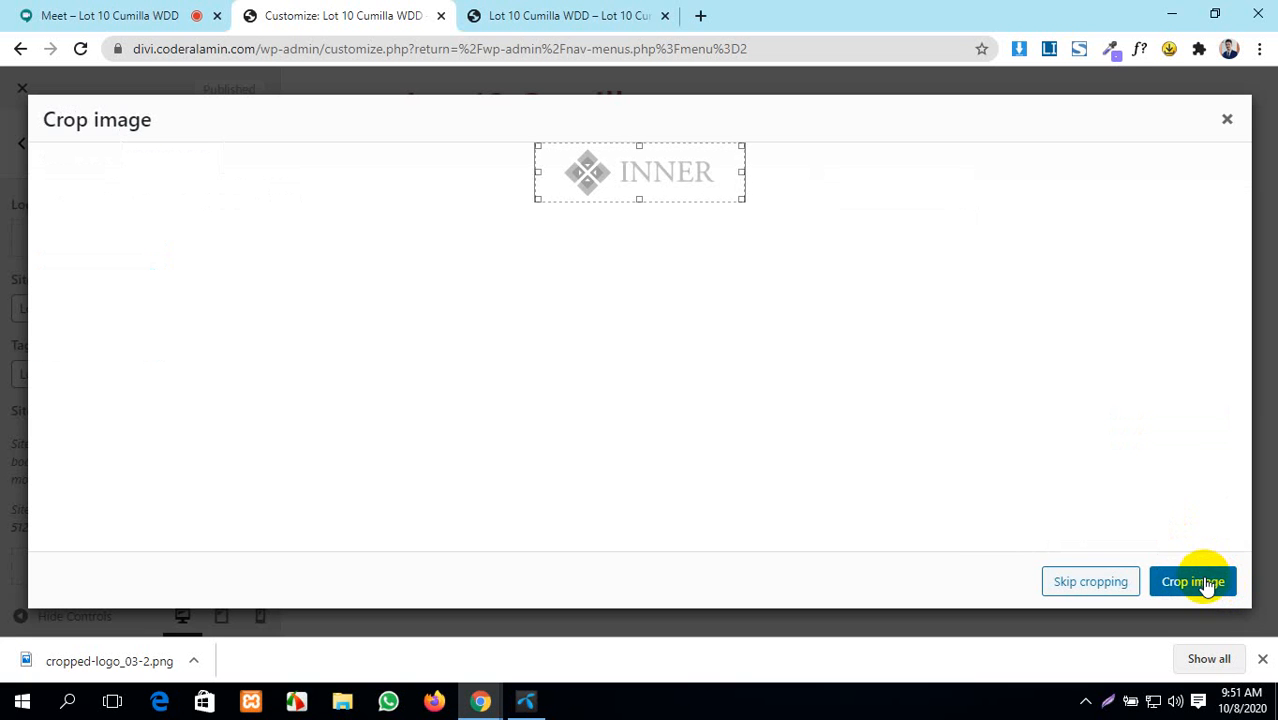
left_click(1178, 584)
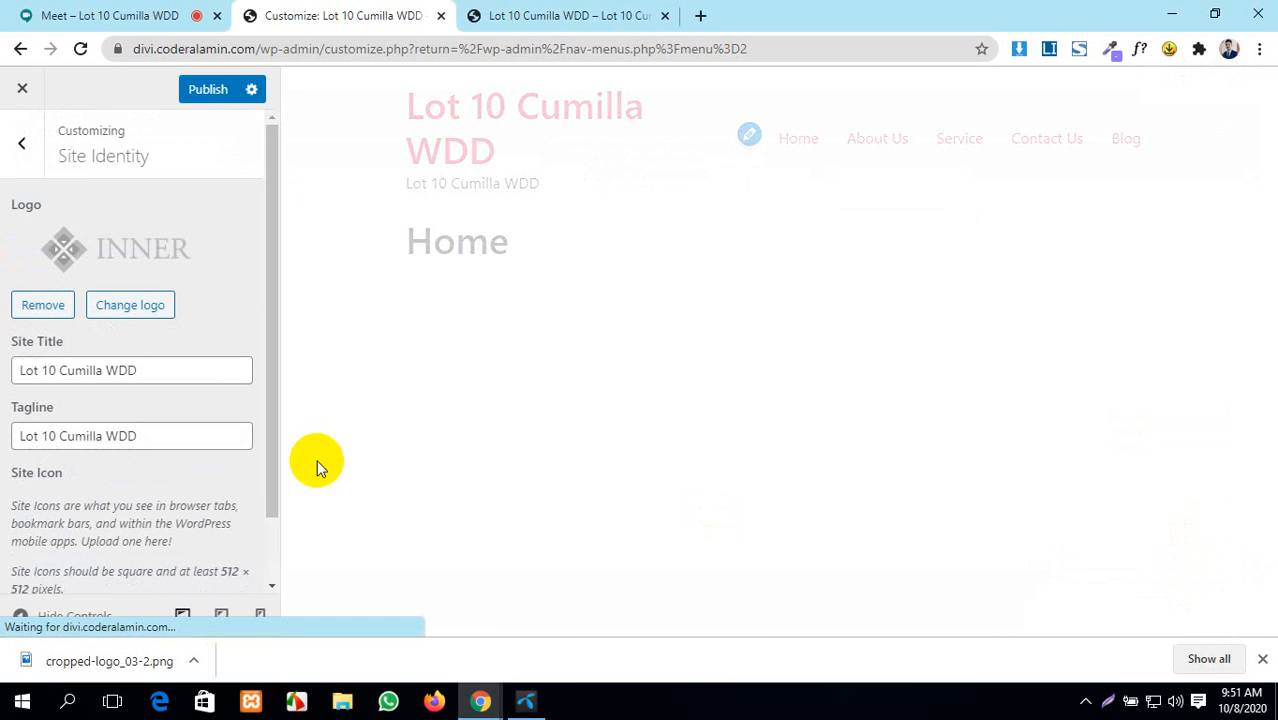
- Change the Site Title to INNER
scroll(135, 345, "down", 1)
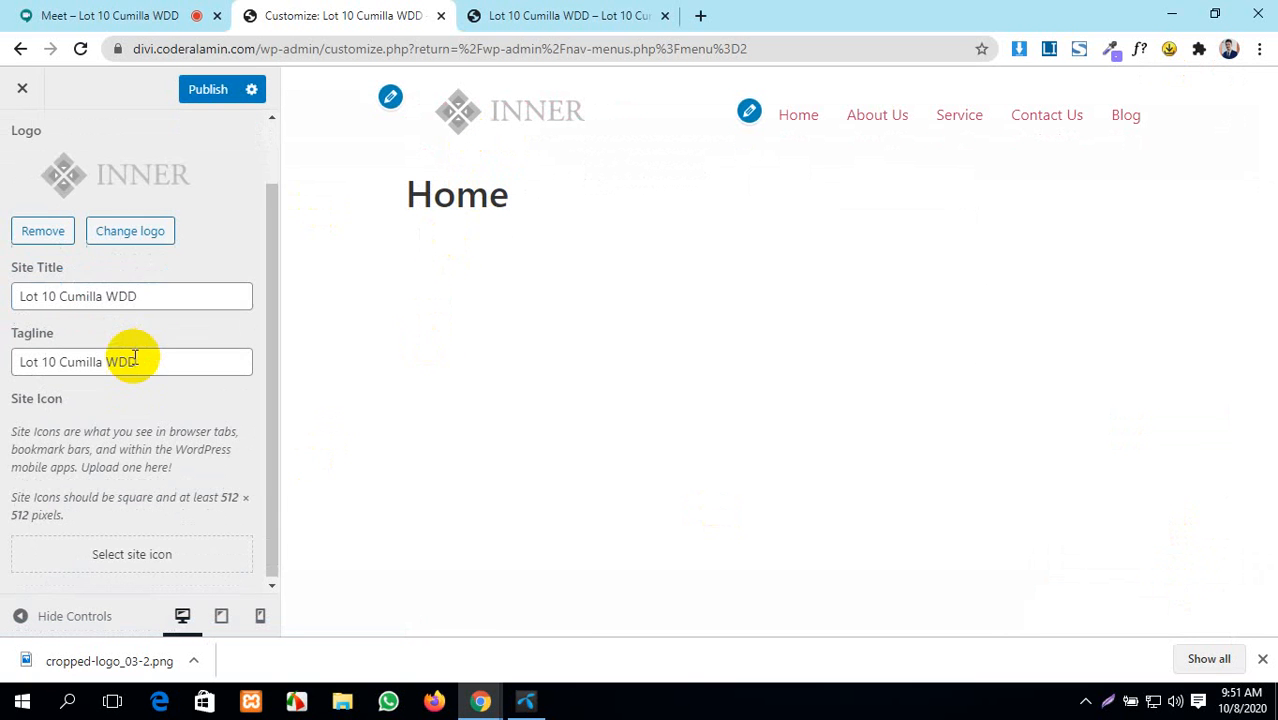
left_click_drag(140, 294, 2, 294)
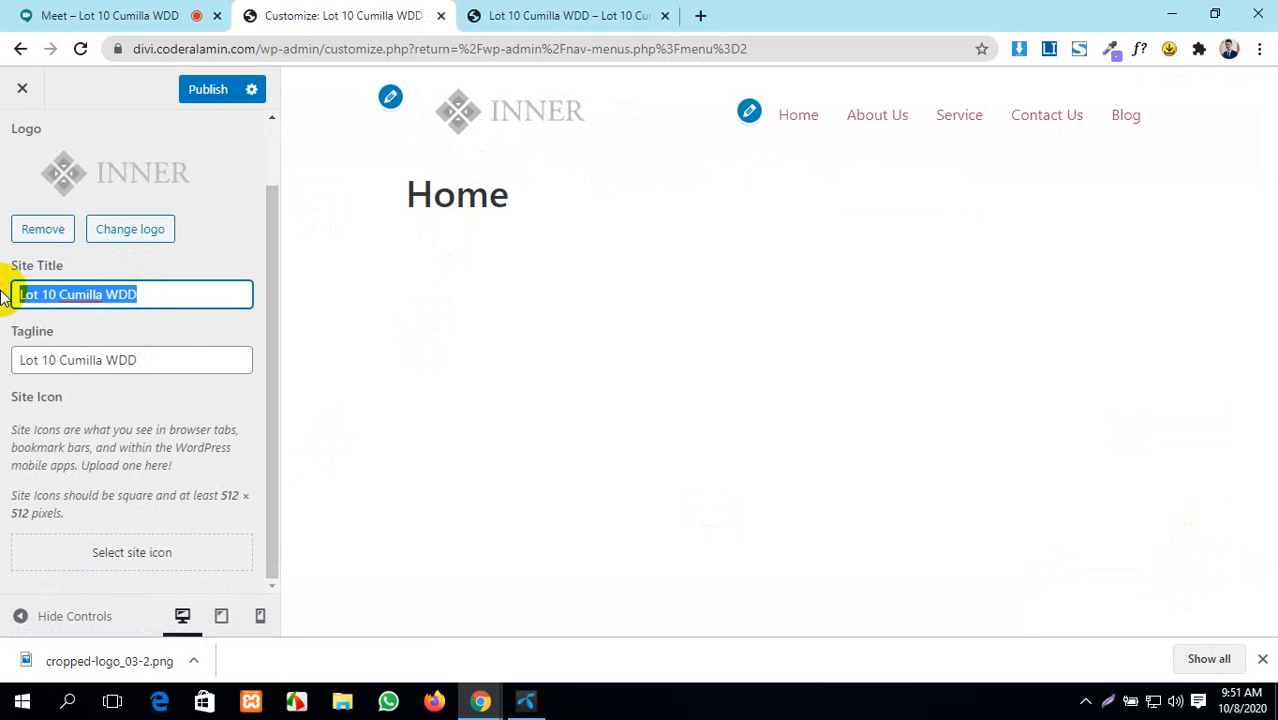
key("BackSpace")
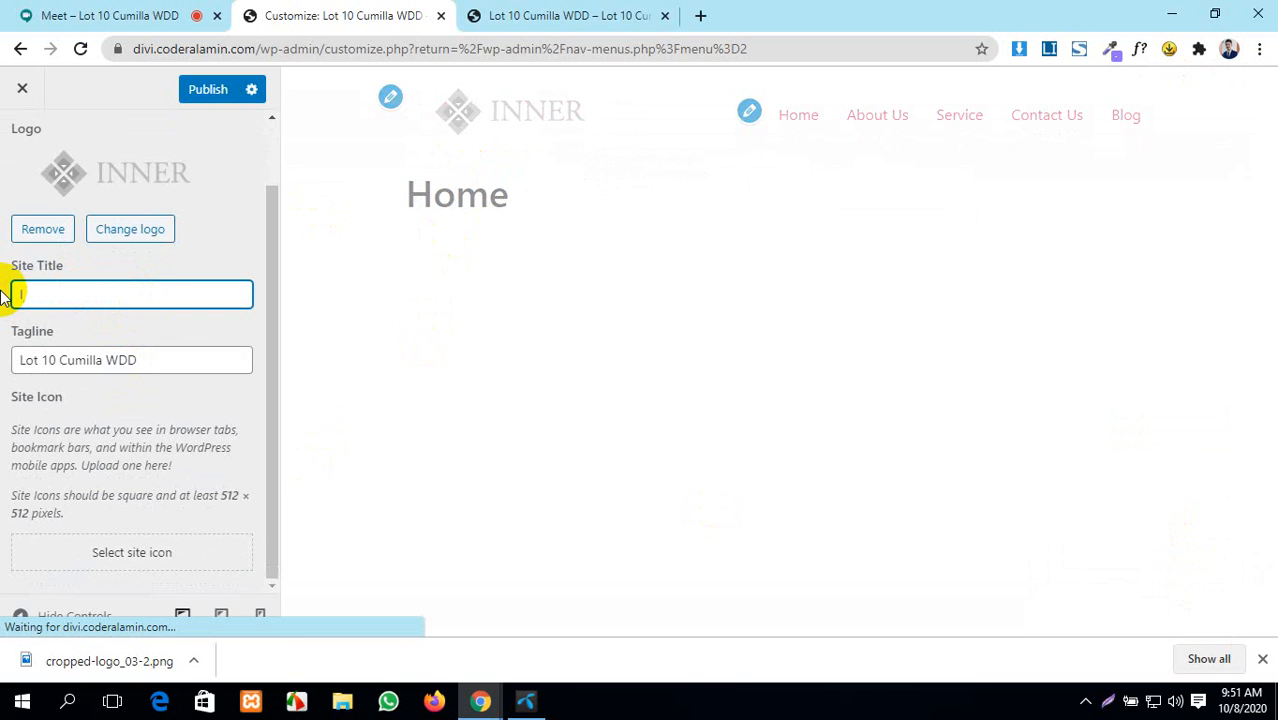
type("INN")
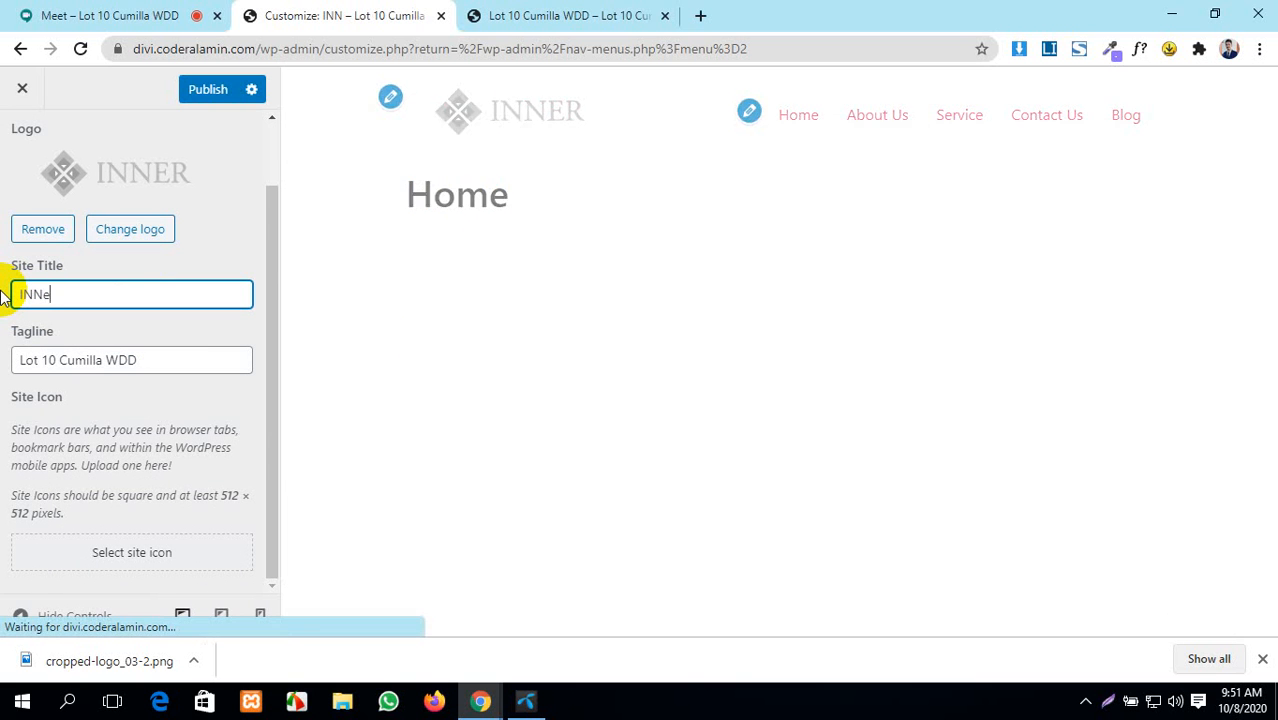
type("ER")
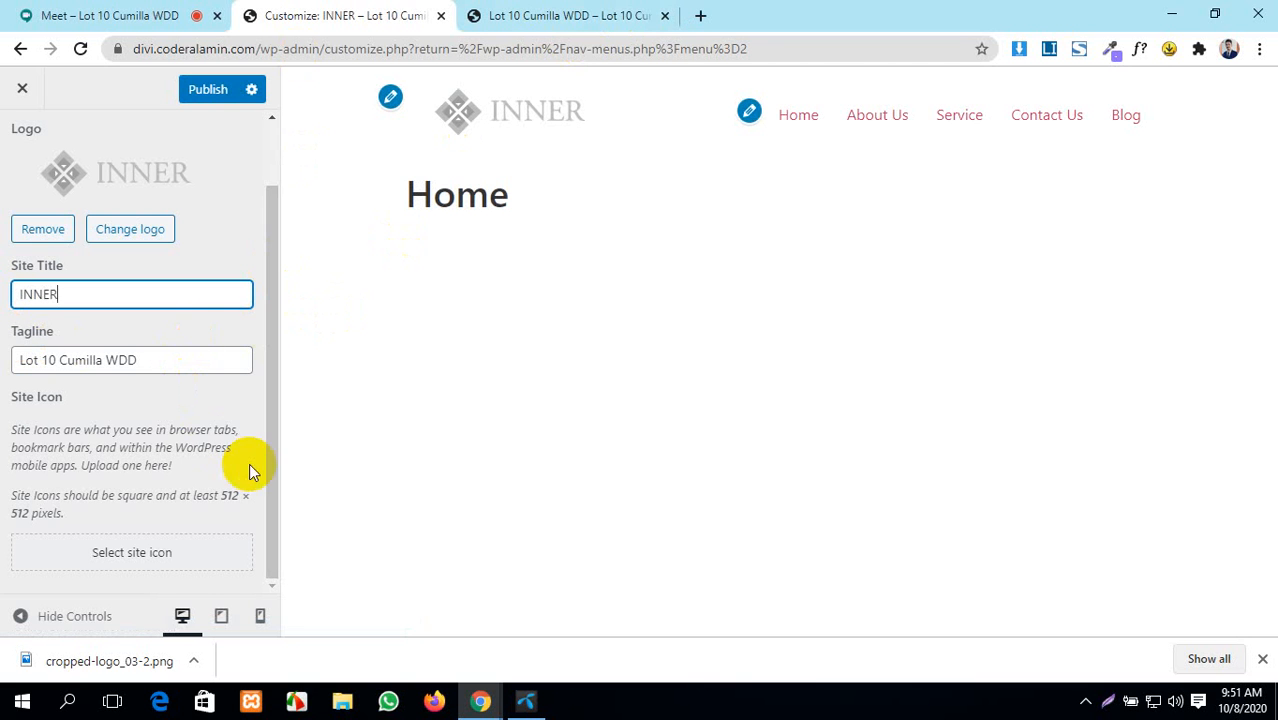
- Set the site icon to the INNER logo, cropped to its diamond mark
left_click(177, 556)
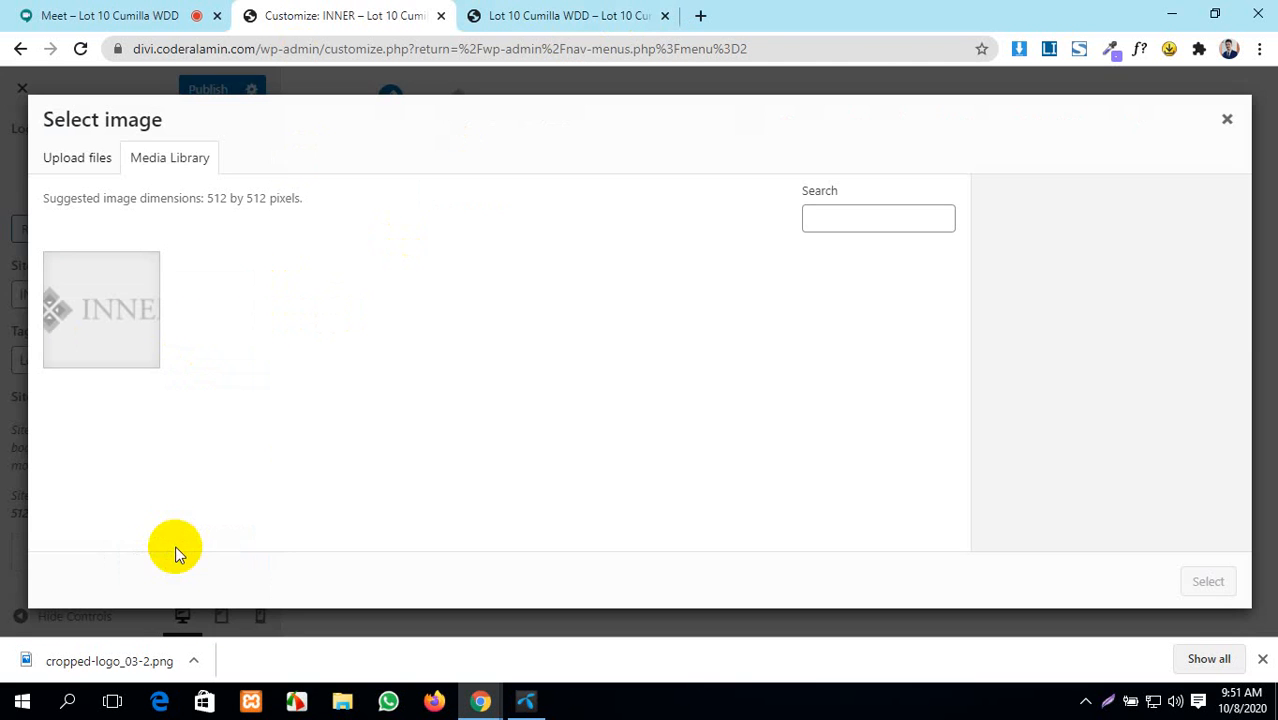
left_click(58, 336)
scroll(975, 400, "down", 3)
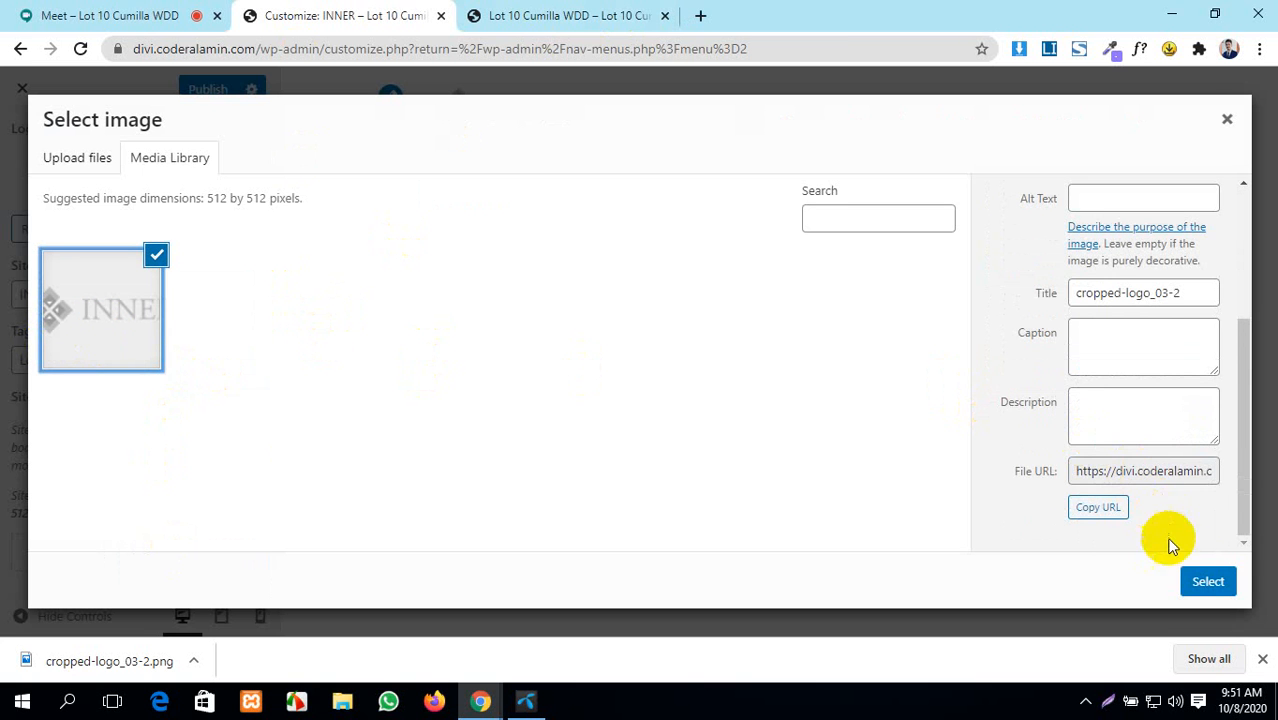
left_click(1205, 581)
left_click_drag(494, 171, 435, 172)
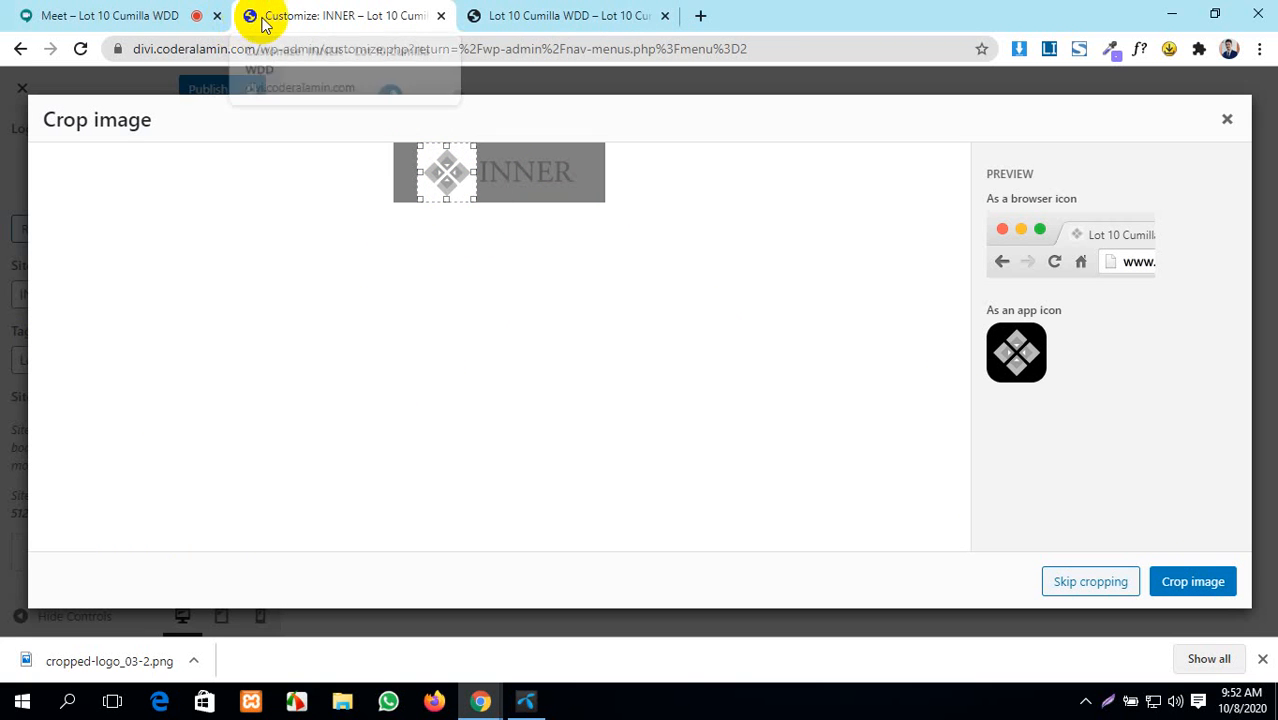
left_click(1200, 582)
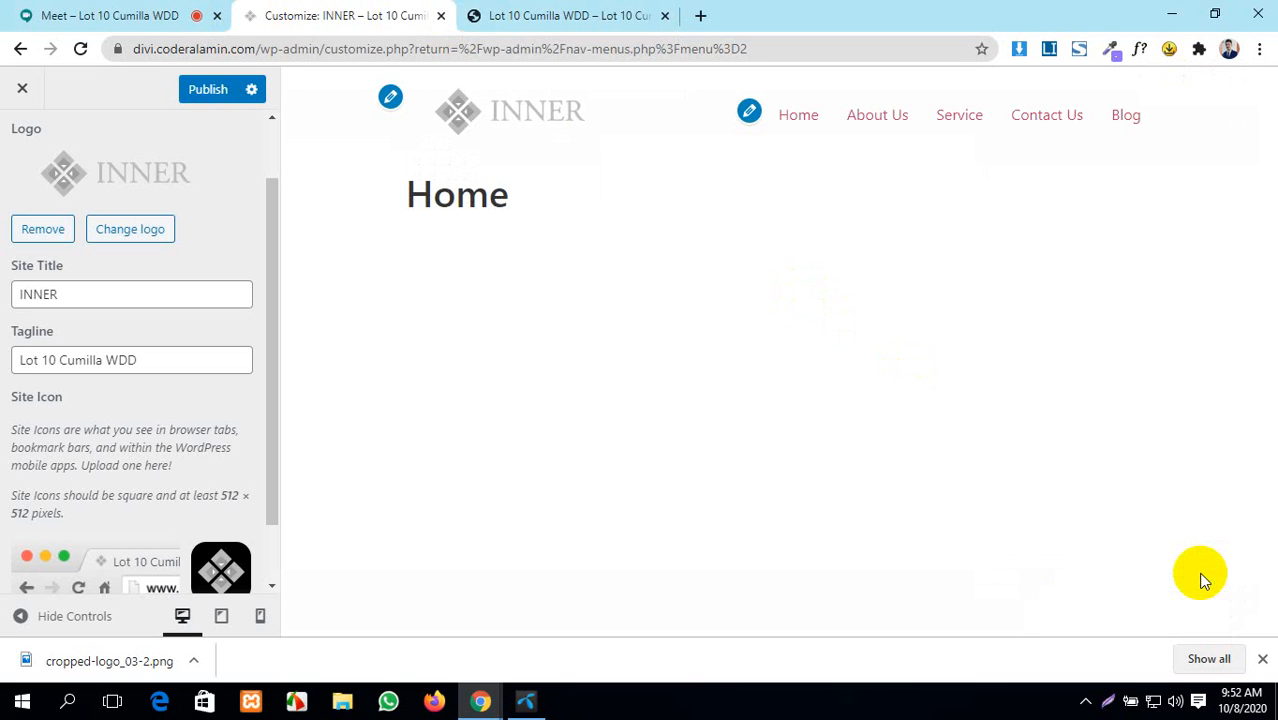
scroll(165, 355, "down", 1)
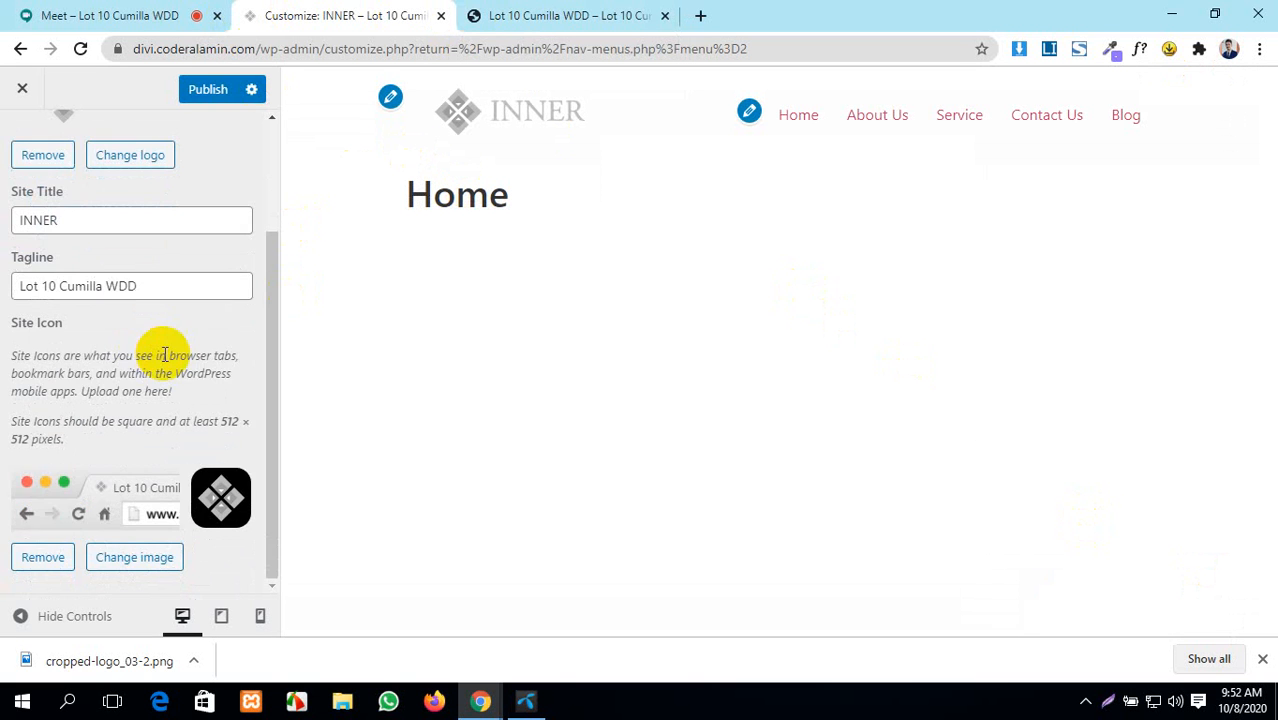
scroll(186, 355, "up", 2)
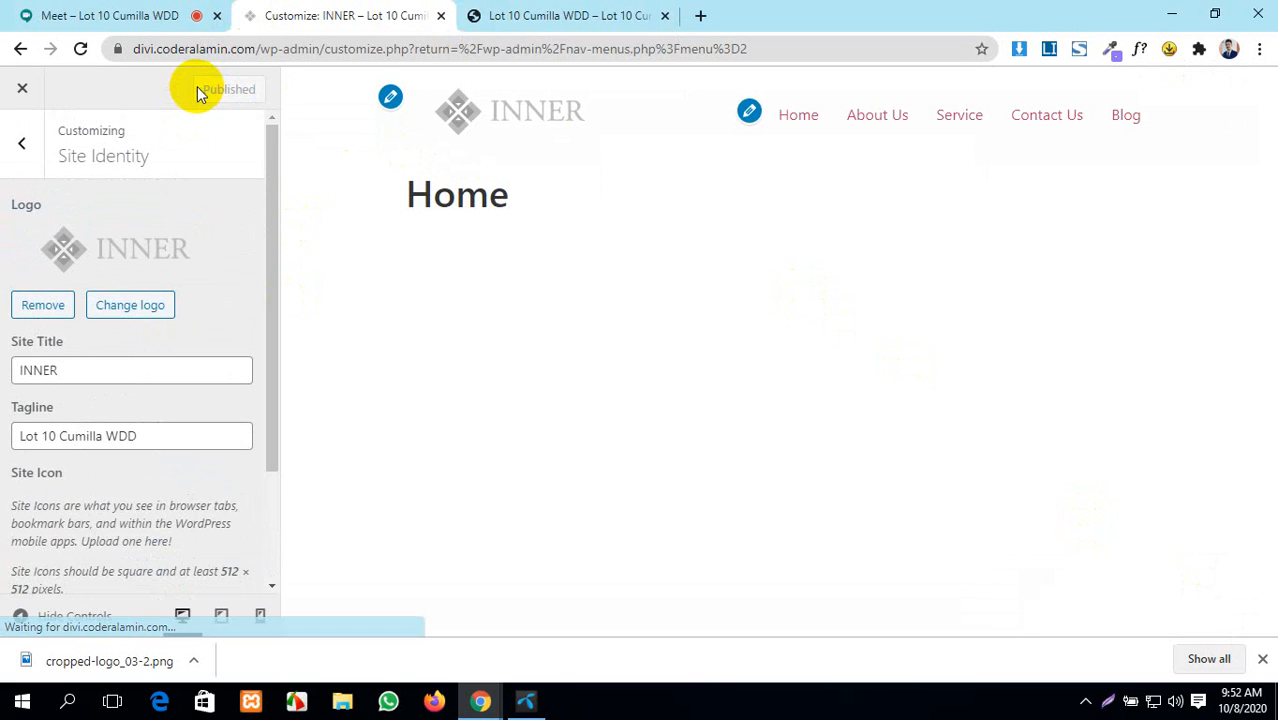
left_click(12, 146)
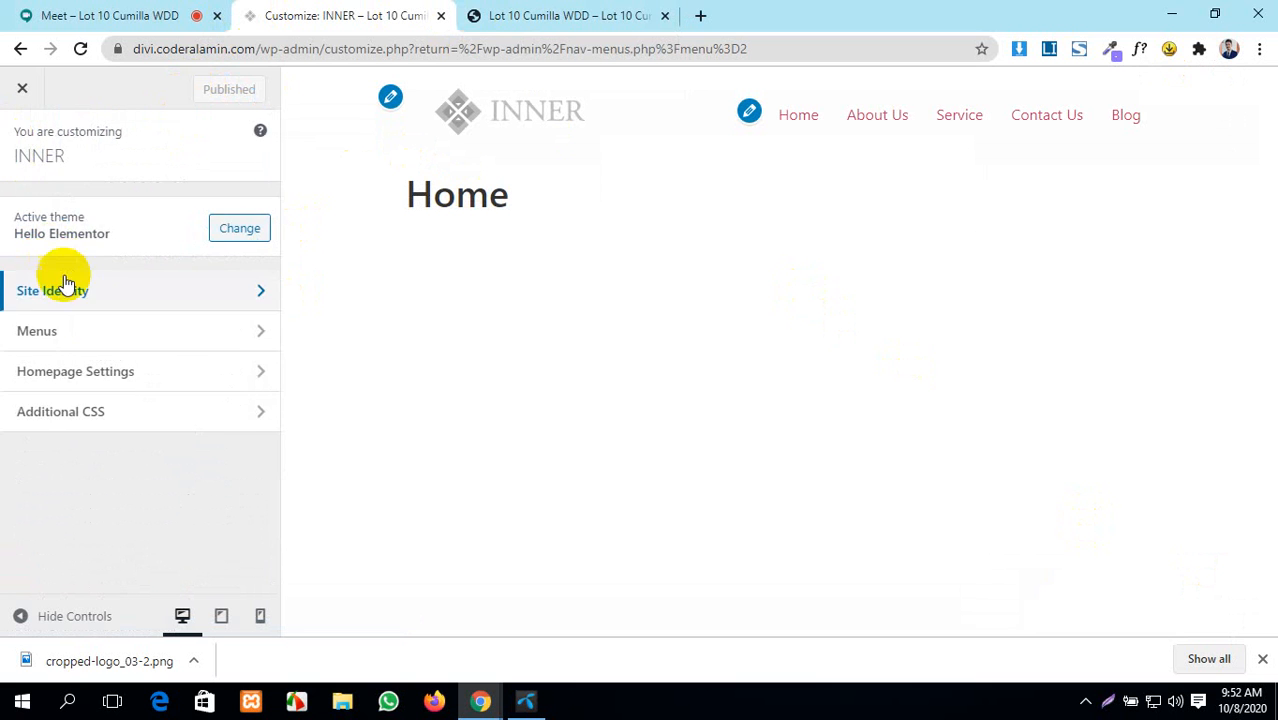
left_click(118, 335)
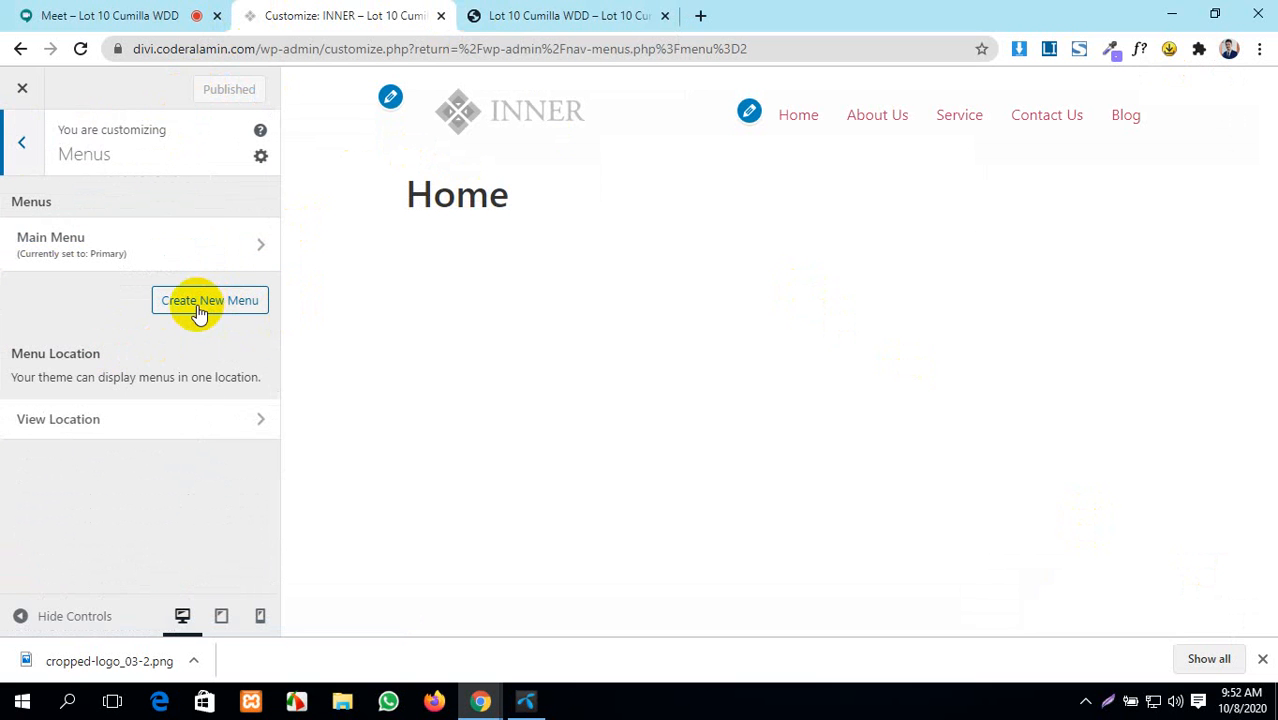
left_click(188, 415)
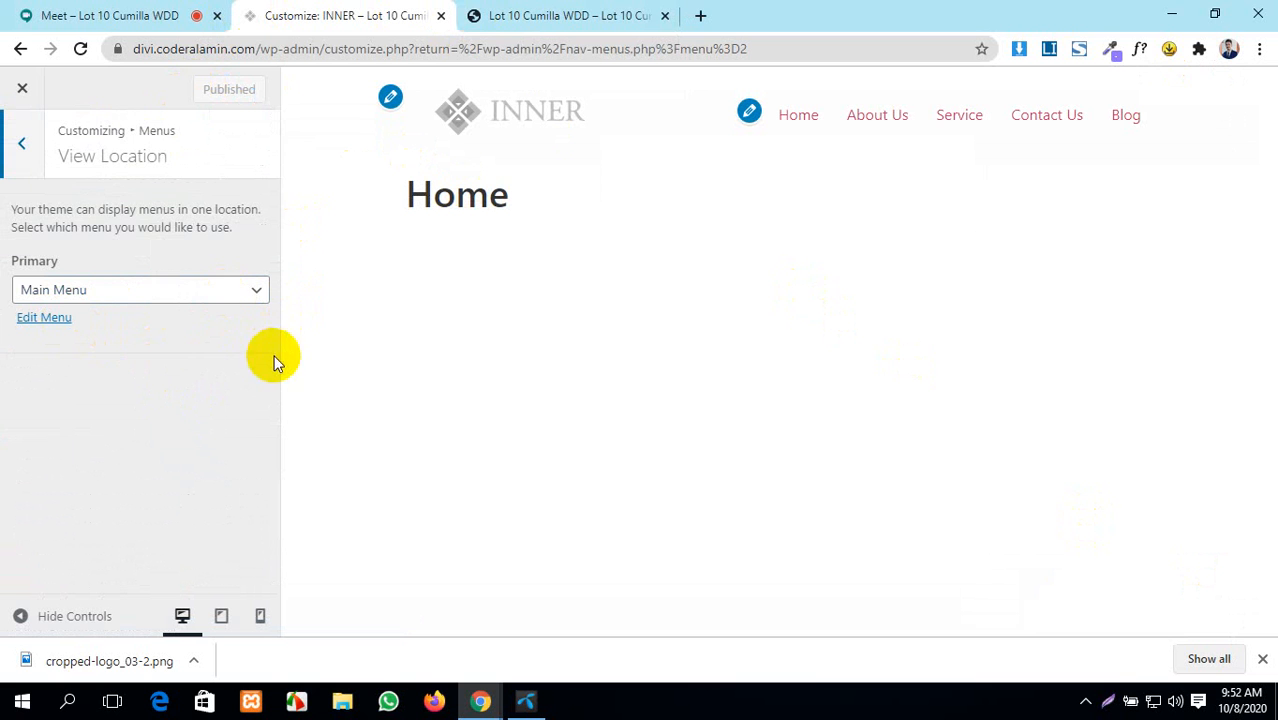
left_click(22, 143)
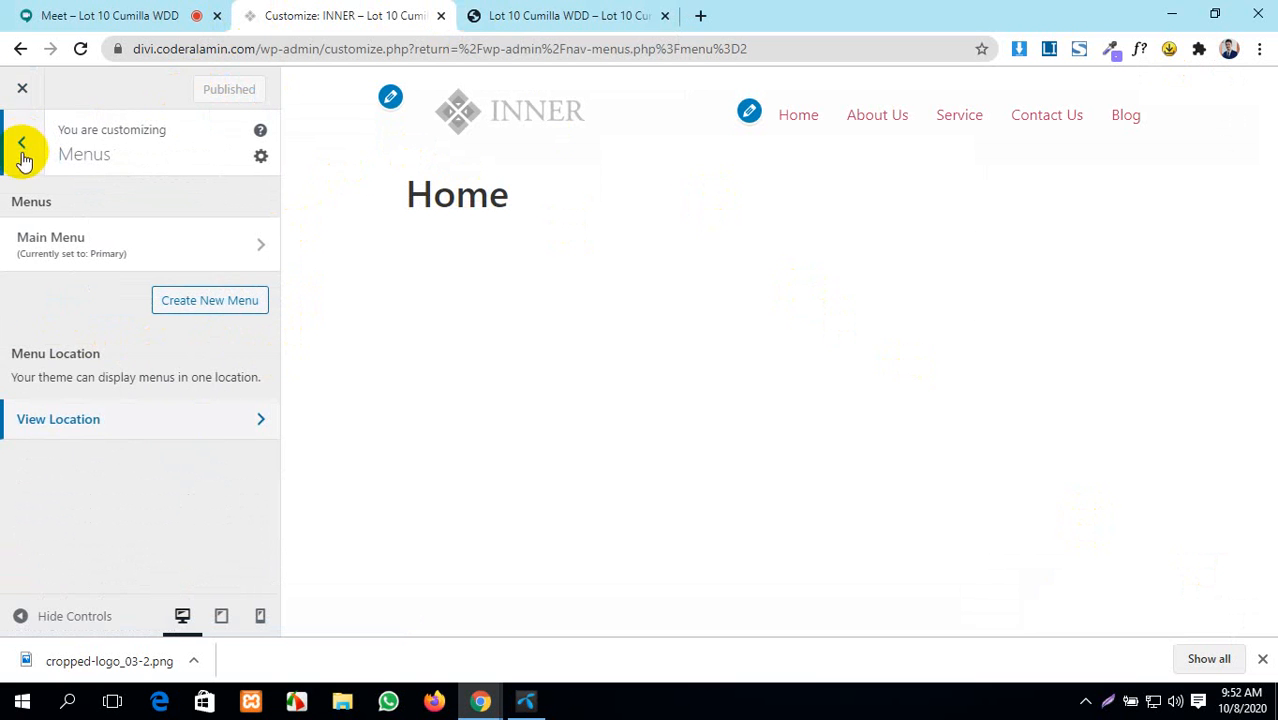
left_click(188, 251)
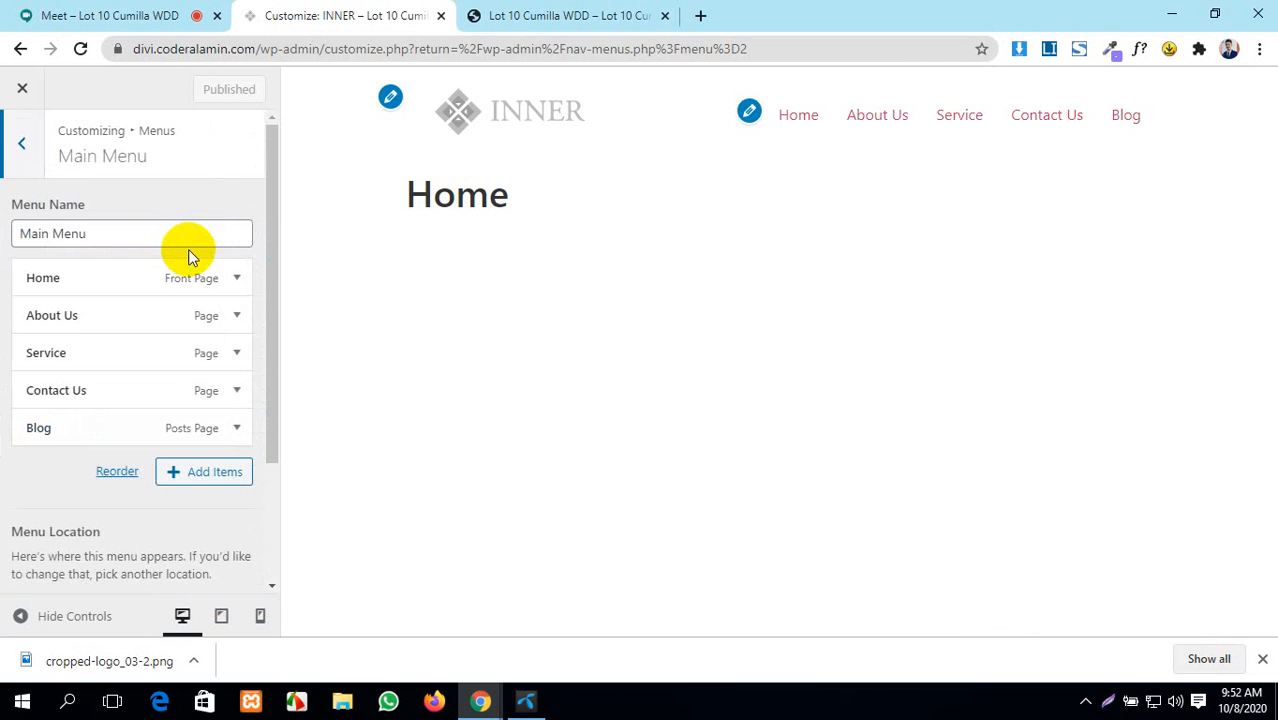
scroll(195, 390, "down", 3)
scroll(191, 417, "up", 3)
scroll(191, 410, "down", 3)
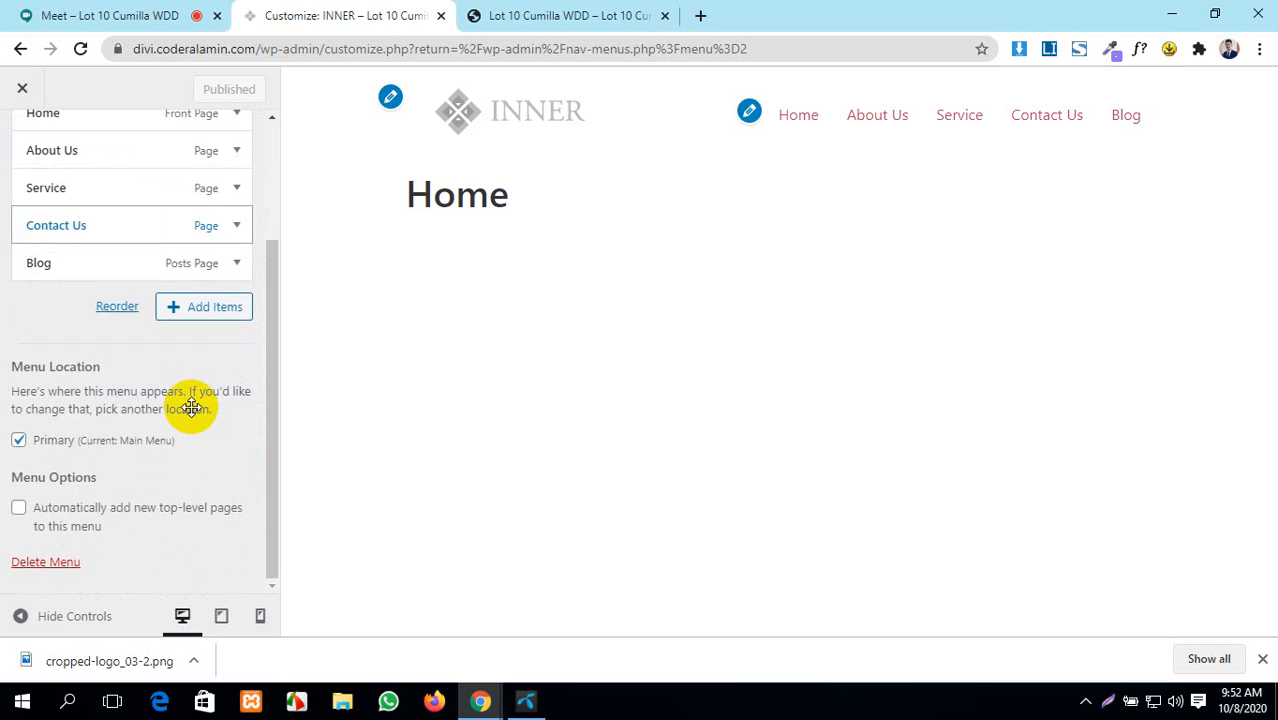
scroll(195, 400, "up", 3)
left_click(8, 150)
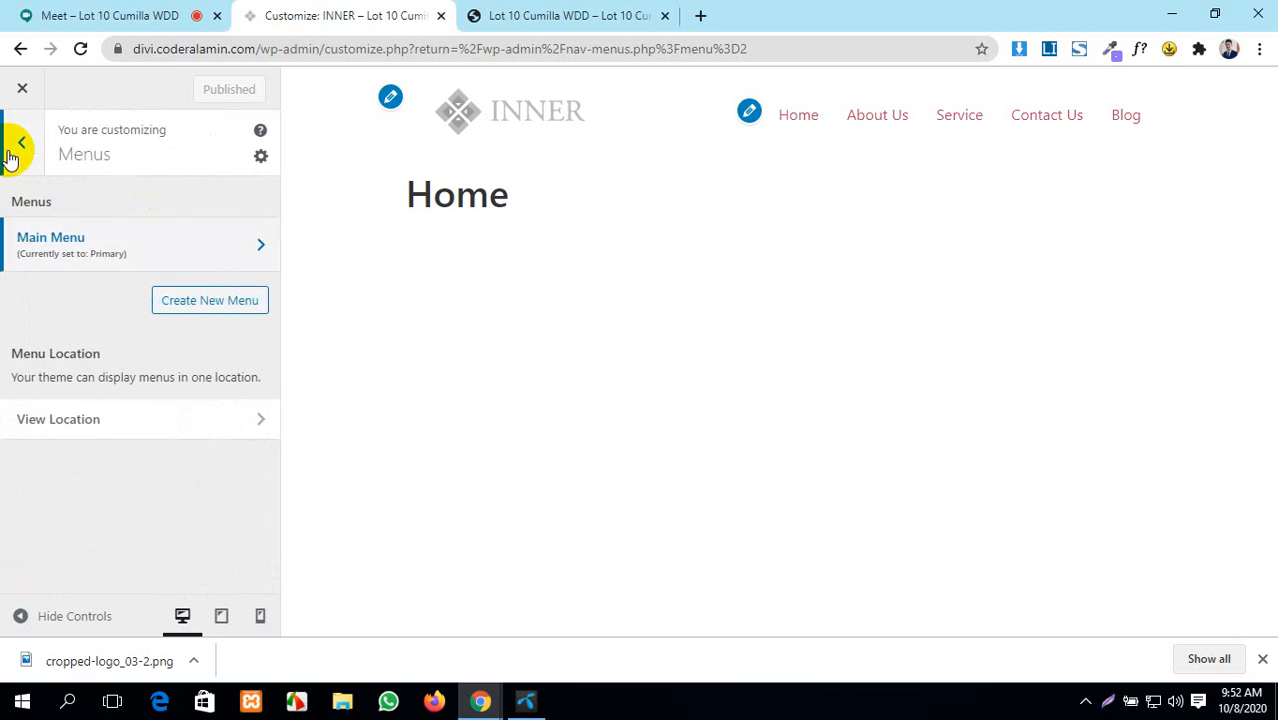
left_click(9, 150)
left_click(94, 372)
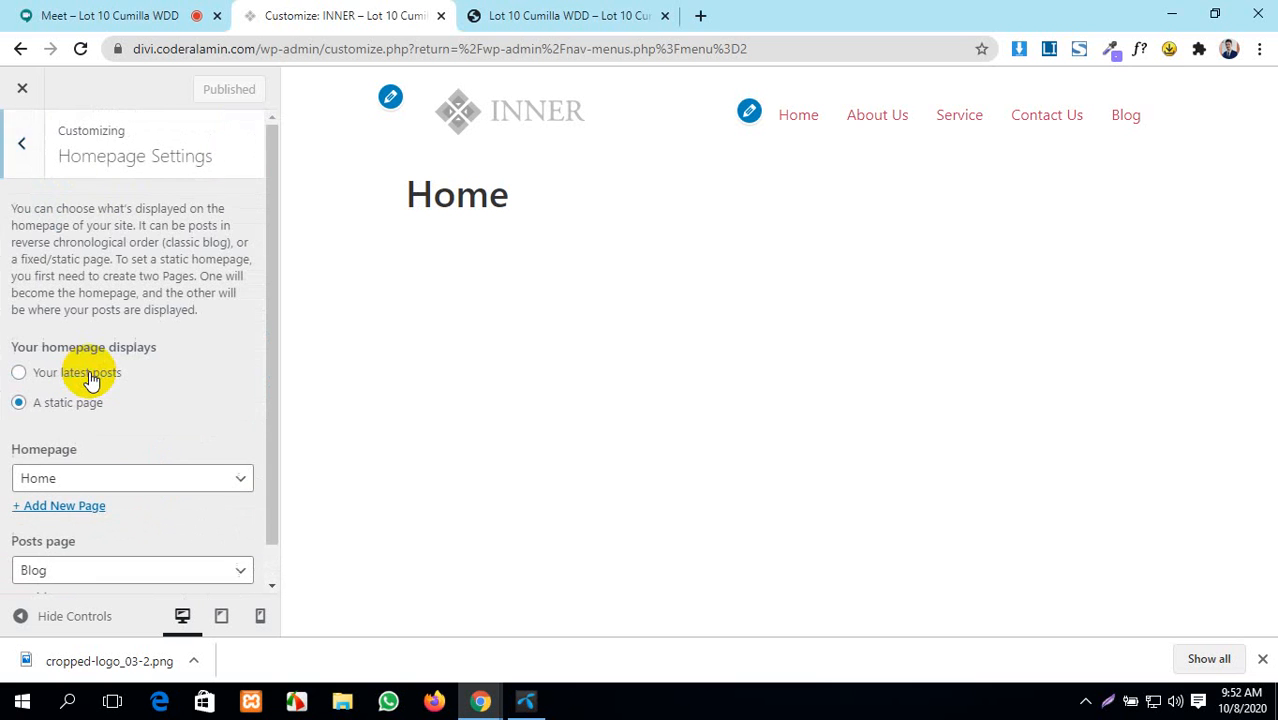
scroll(200, 346, "down", 1)
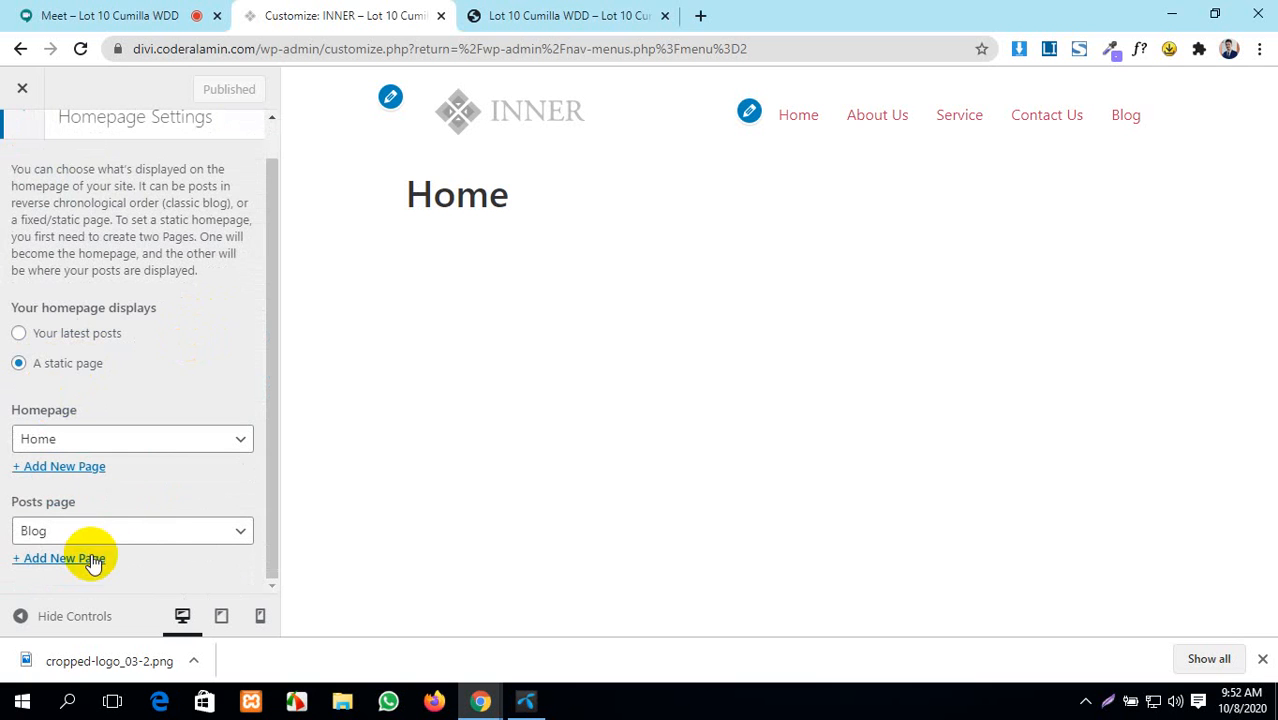
scroll(15, 130, "up", 1)
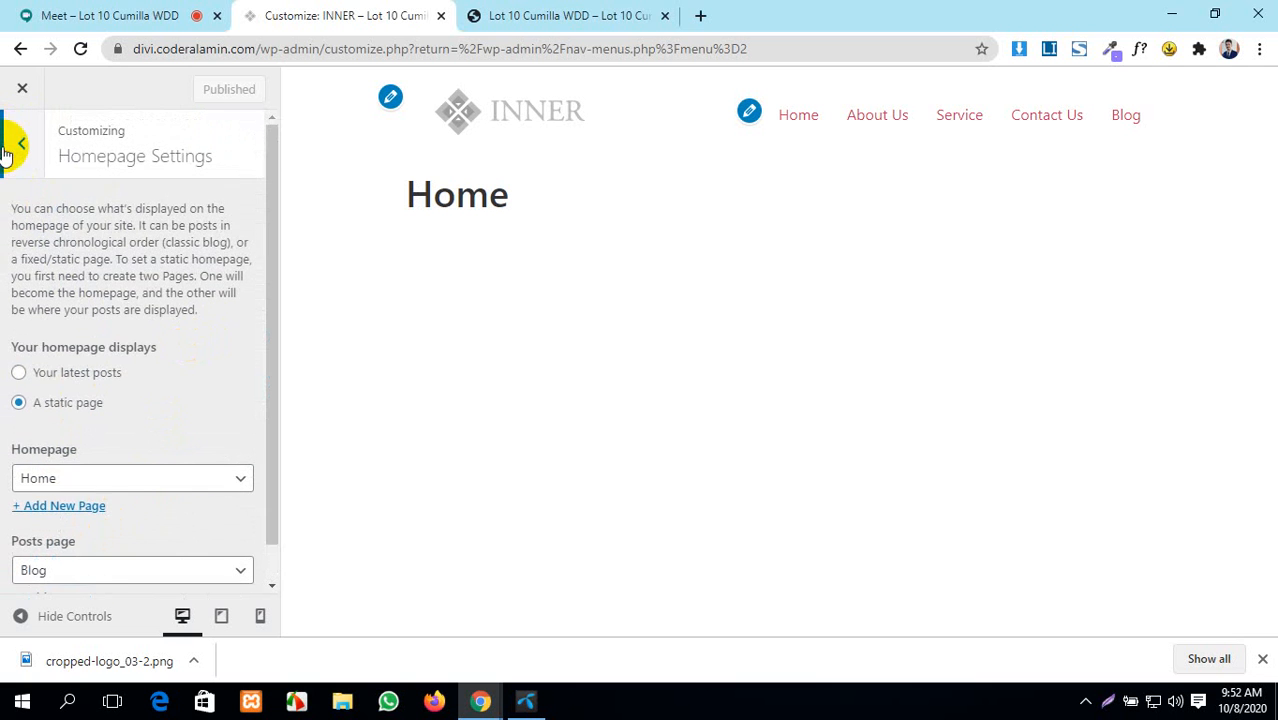
left_click(12, 145)
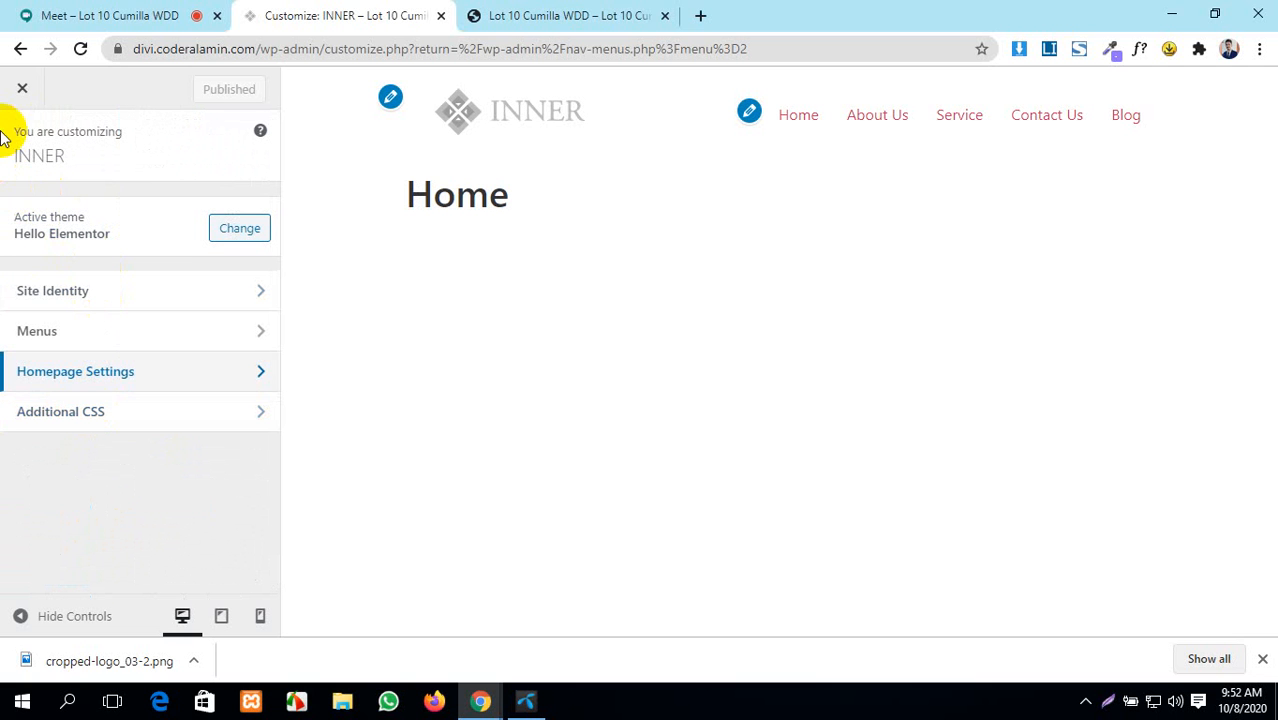
- Exit the Customizer's live preview and scroll through the site page
left_click(17, 93)
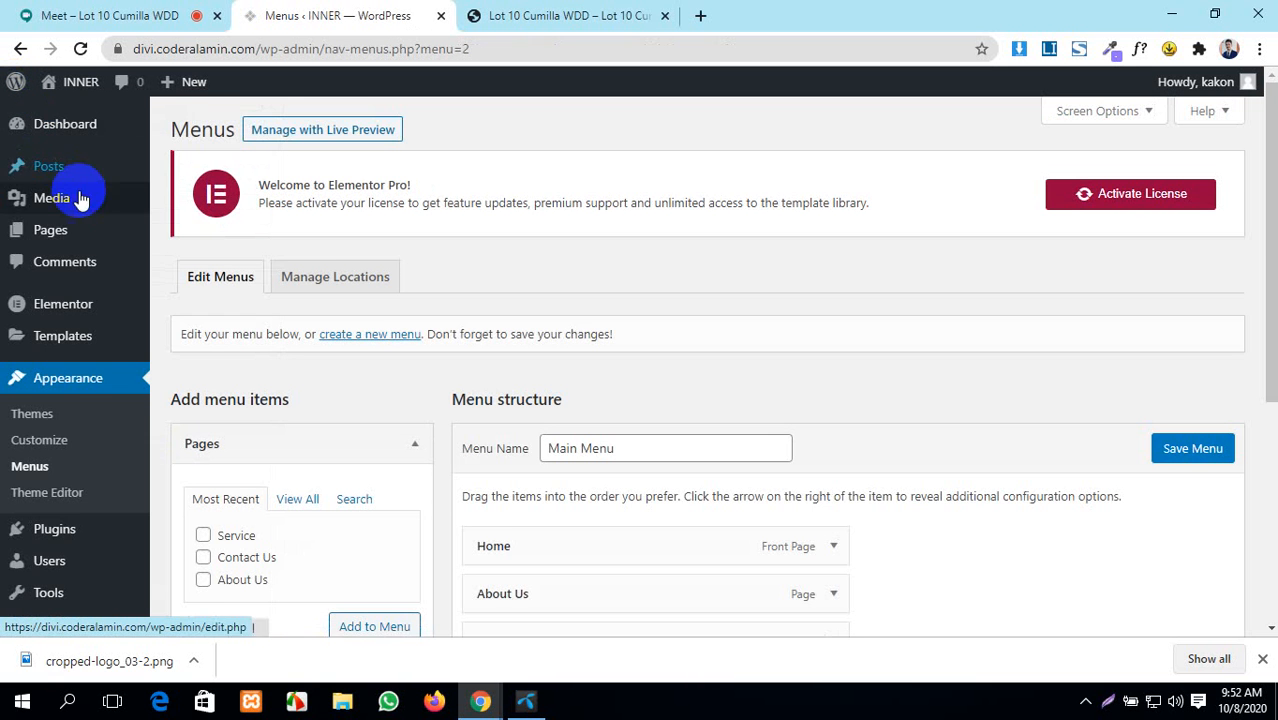
scroll(54, 402, "down", 2)
scroll(55, 403, "up", 2)
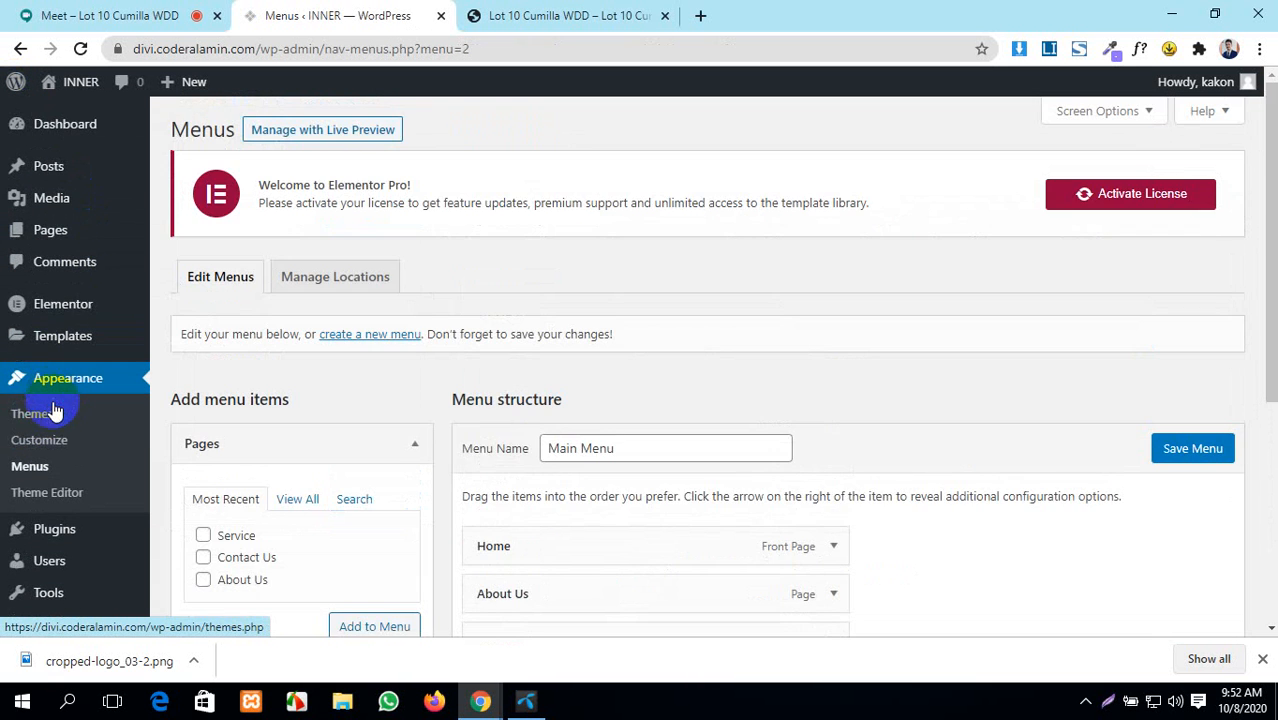
scroll(54, 412, "down", 3)
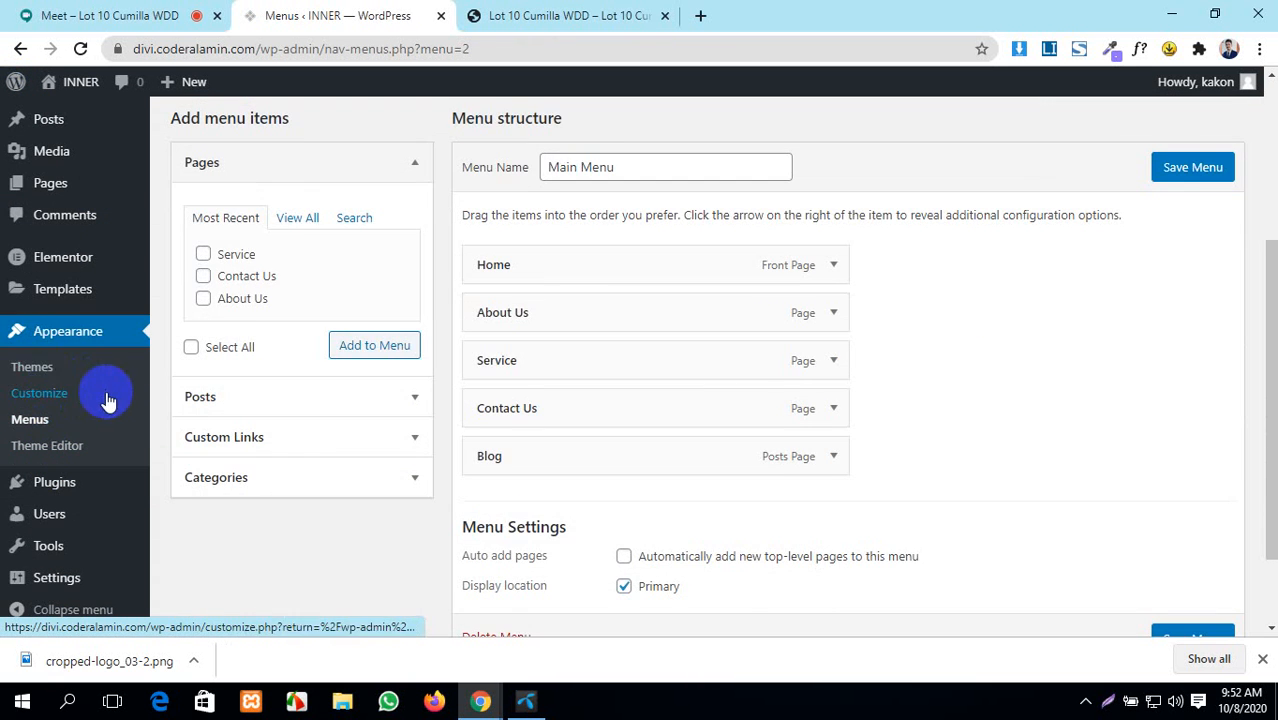
scroll(205, 330, "up", 3)
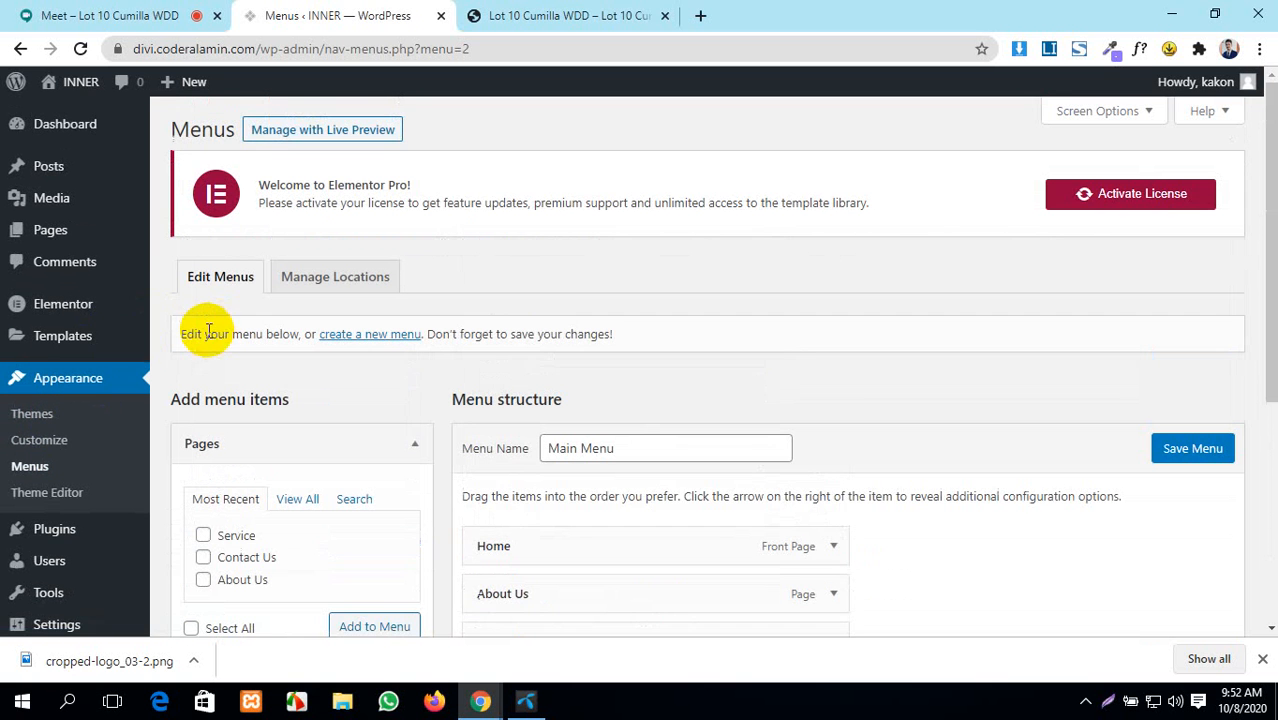
- Reopen the Customizer from Appearance > Themes, dismiss the downloads bar, then close it back to Themes
left_click(27, 418)
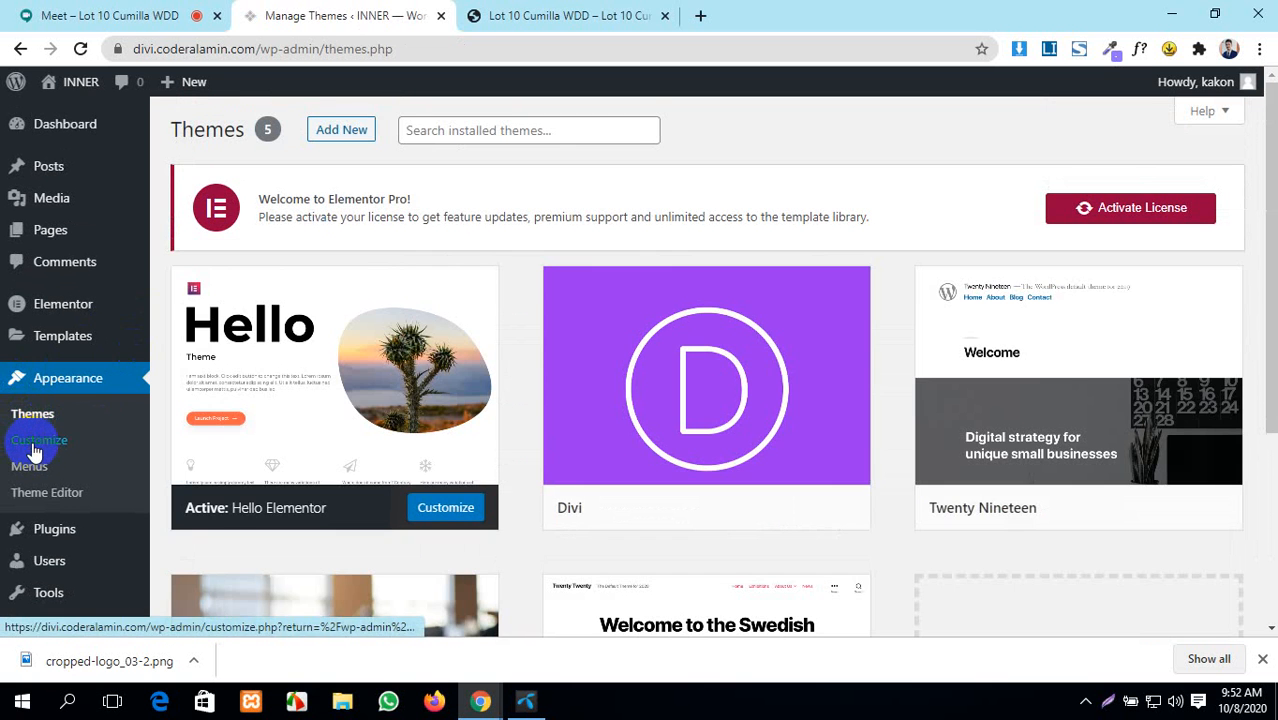
left_click(33, 448)
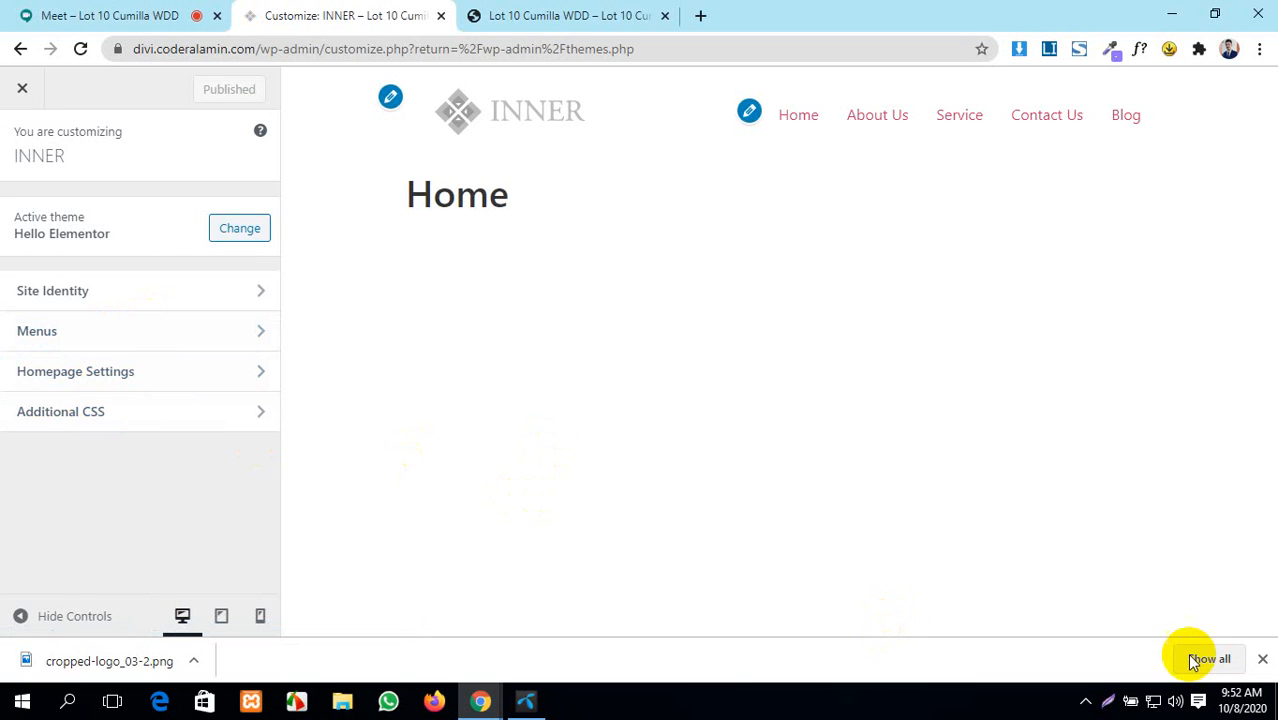
left_click(1264, 663)
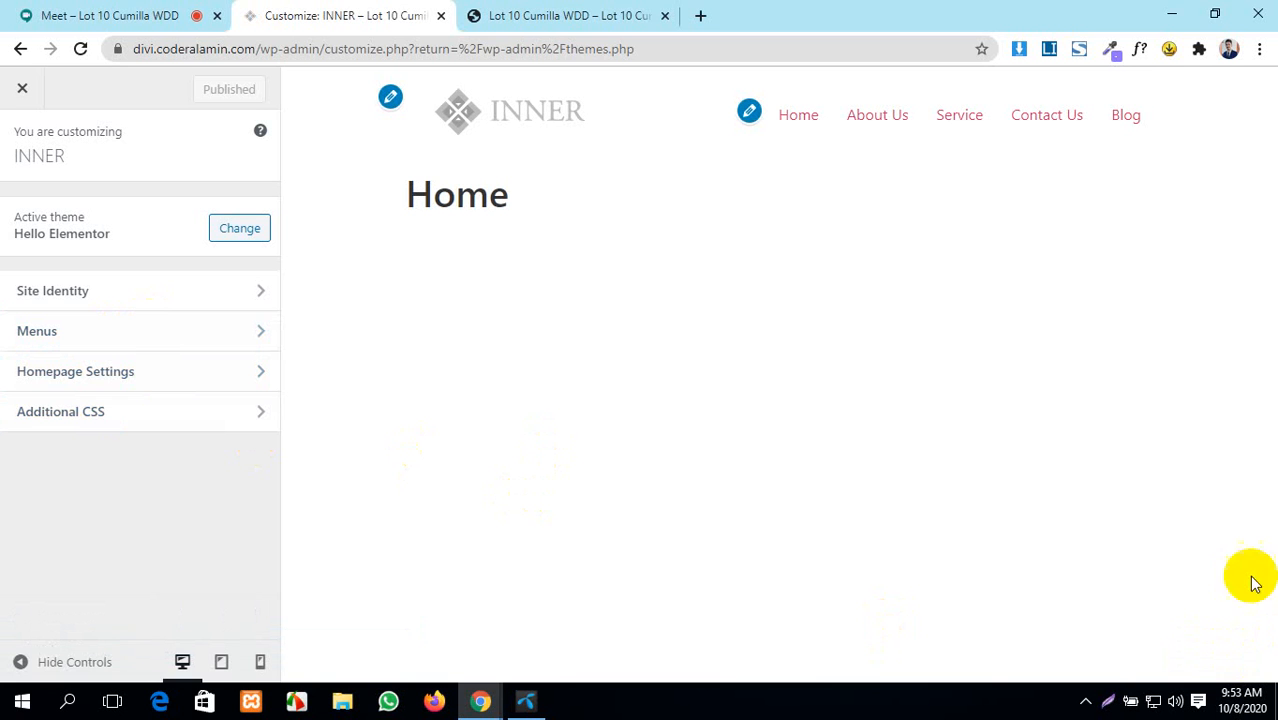
left_click(5, 90)
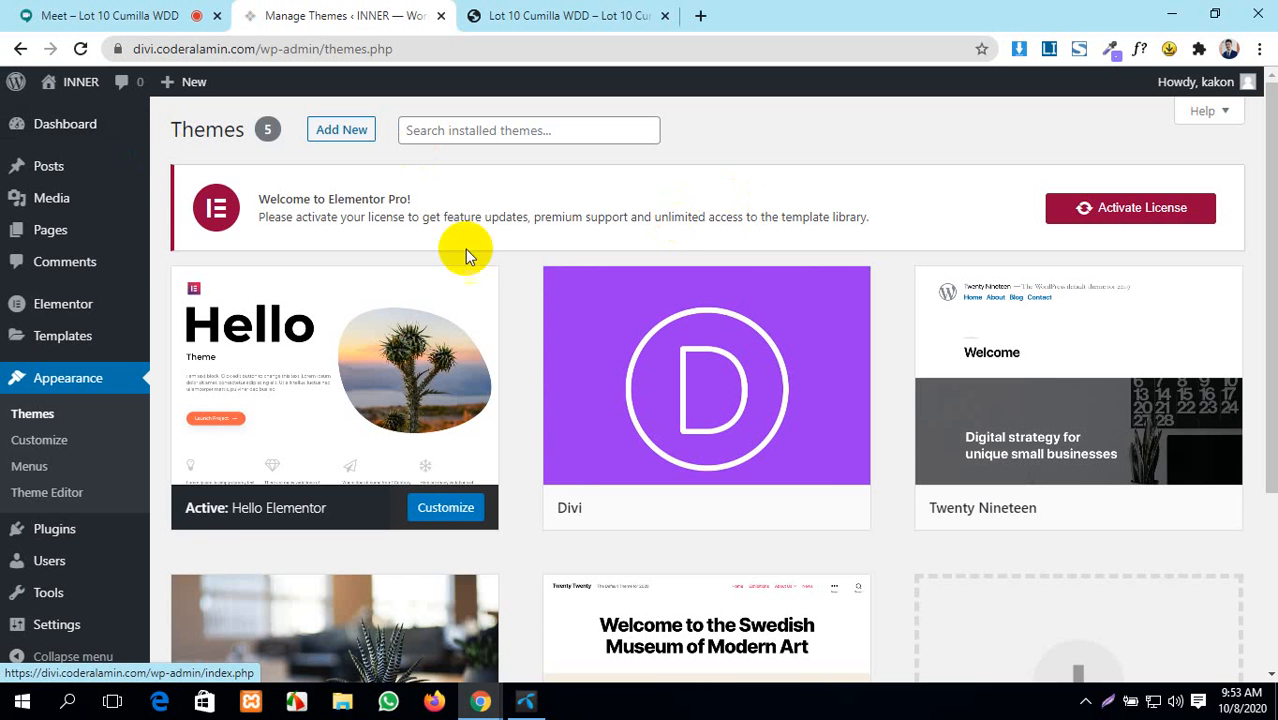
mouse_move(63, 163)
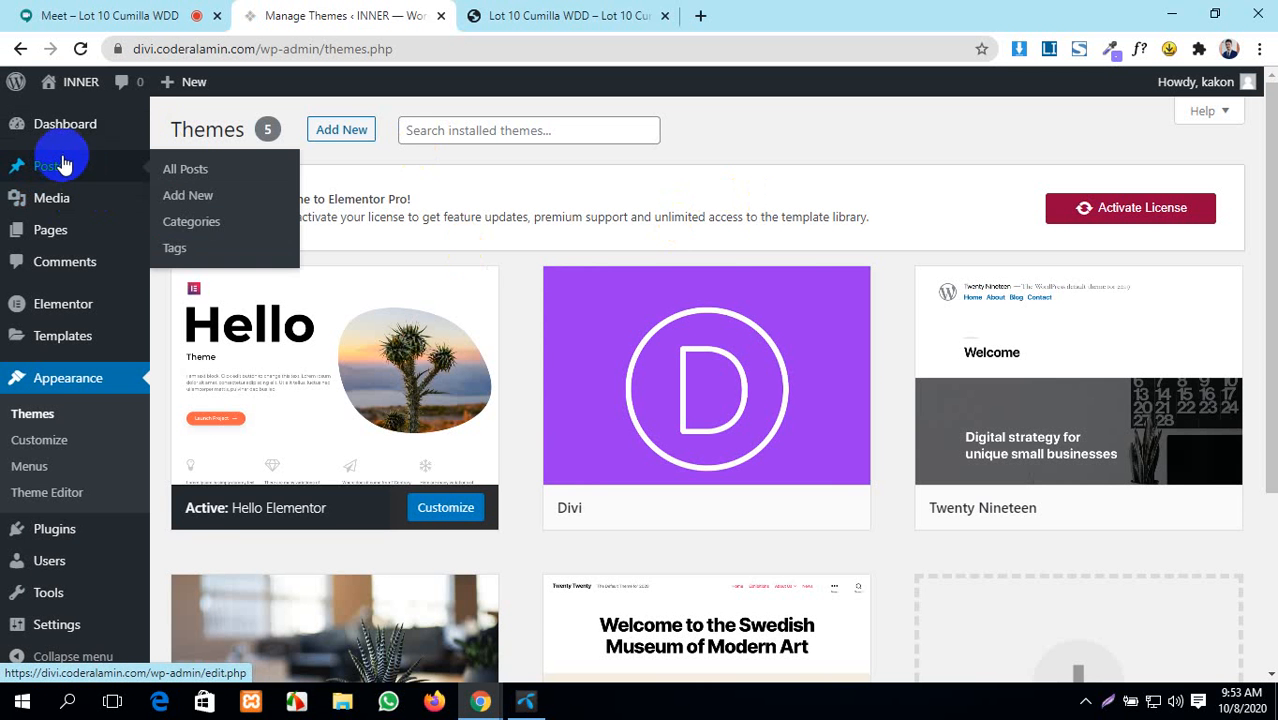
- Trash the Hello world! post from All Posts and open a blank Chrome tab
left_click(194, 174)
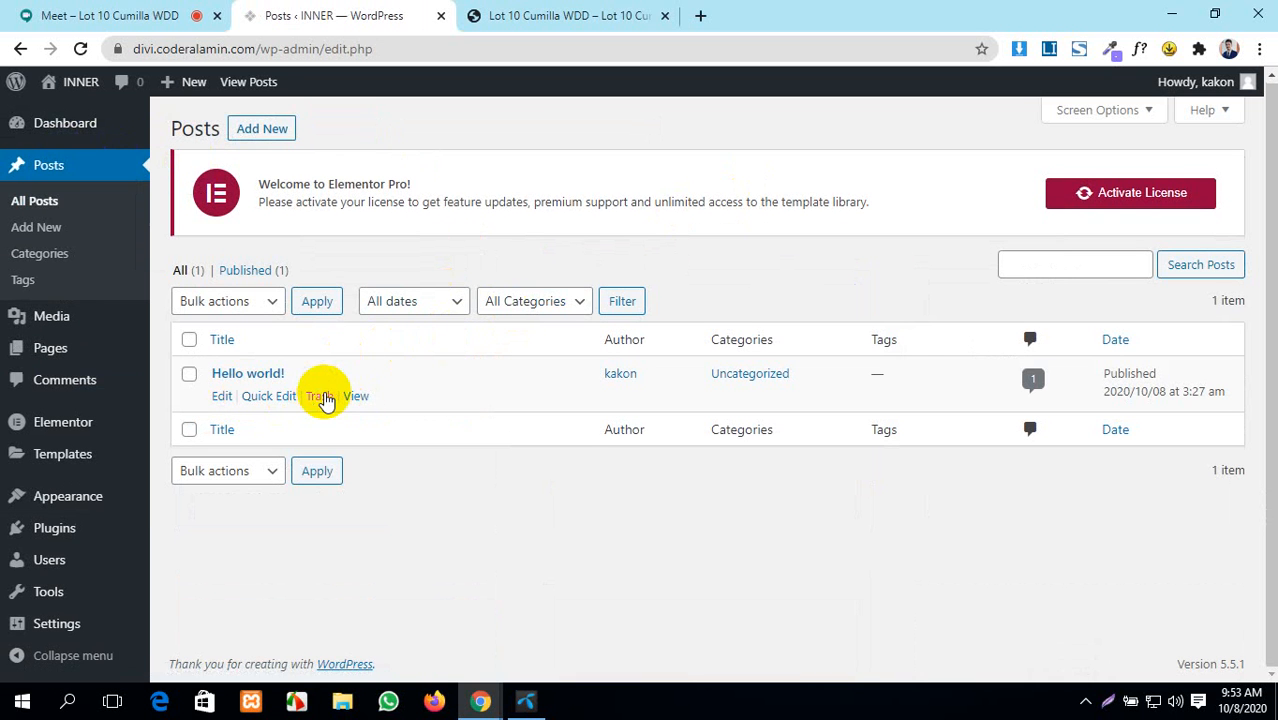
left_click(322, 397)
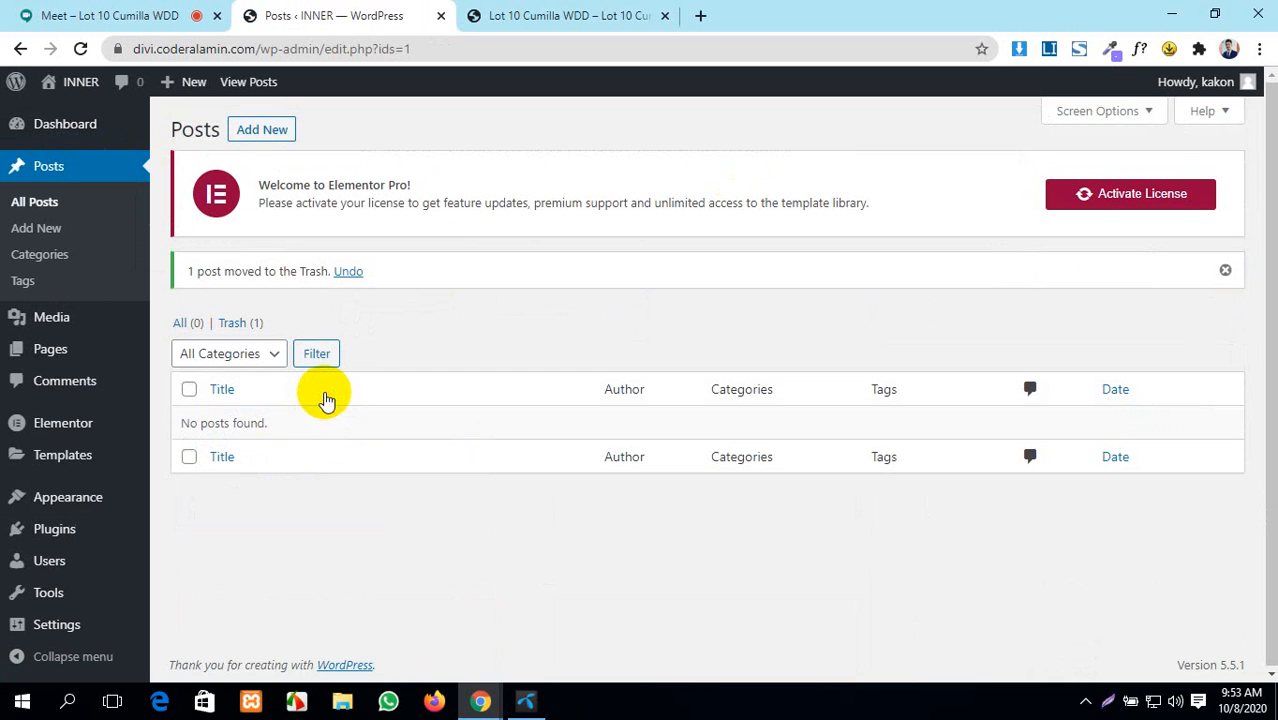
left_click(700, 16)
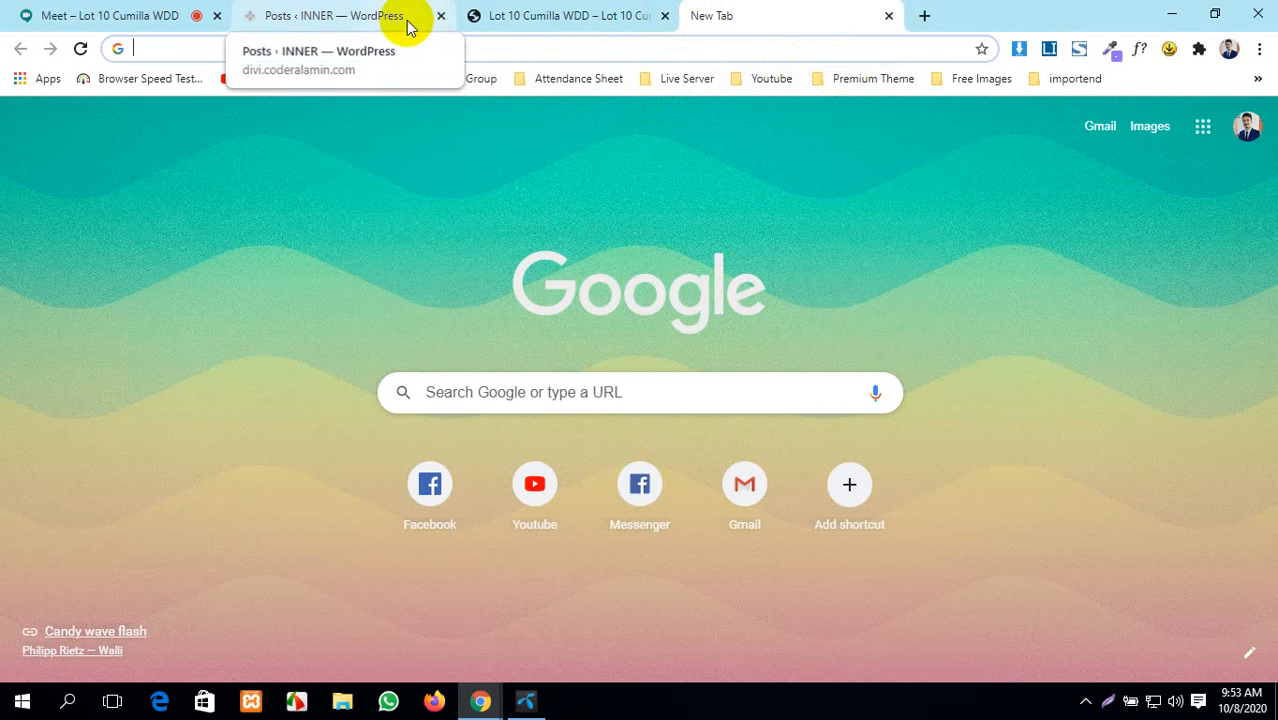
- Open prothomalo.com's lead story, translate it into English and select its headline
type("pr")
key("Return")
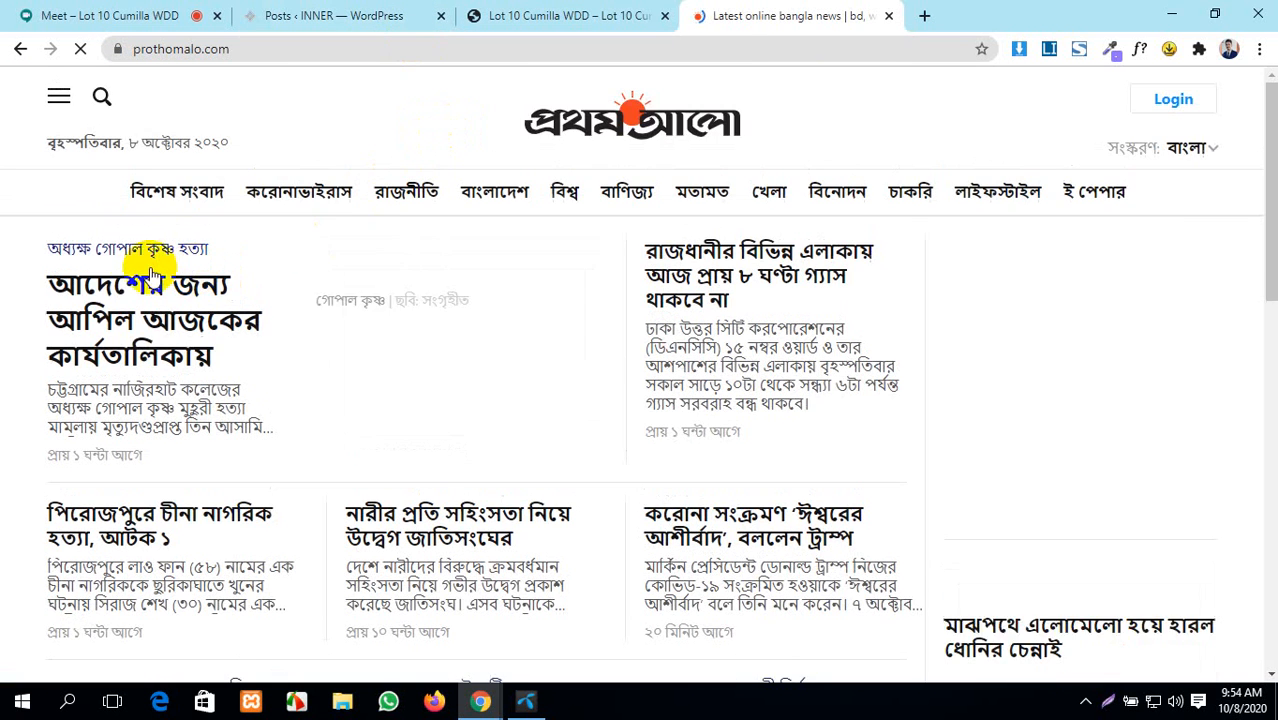
left_click(137, 285)
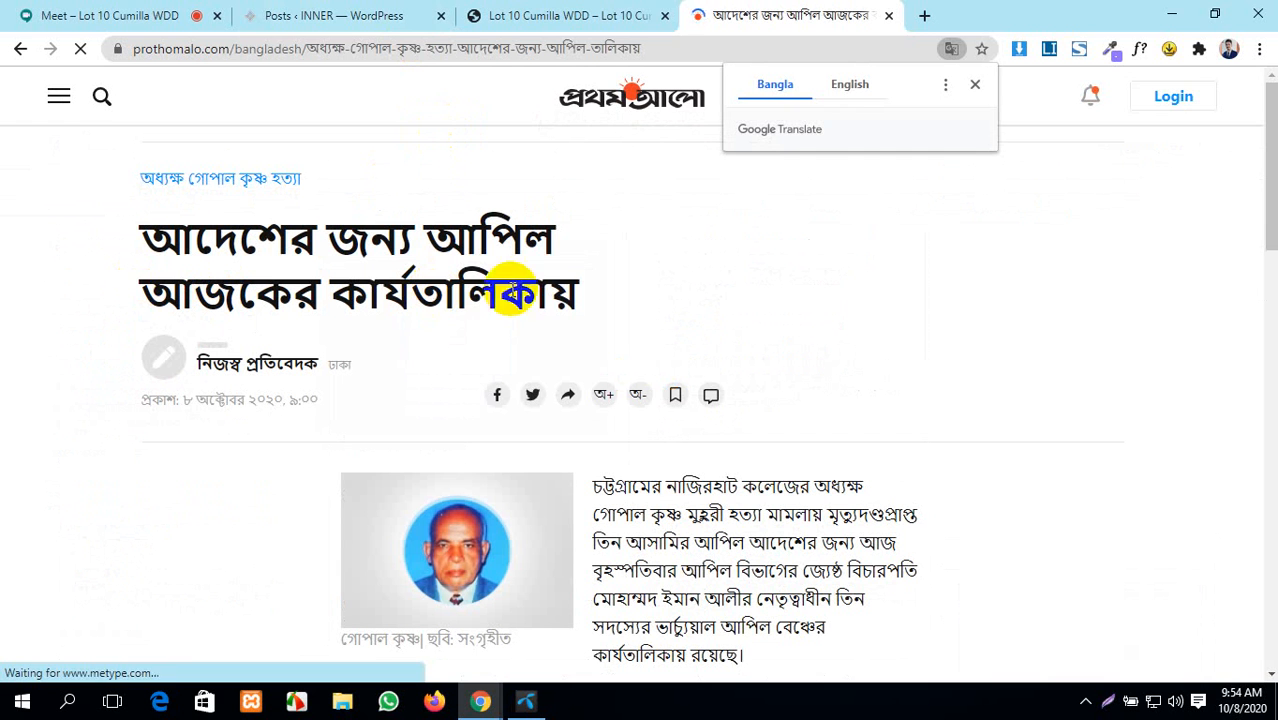
left_click(846, 86)
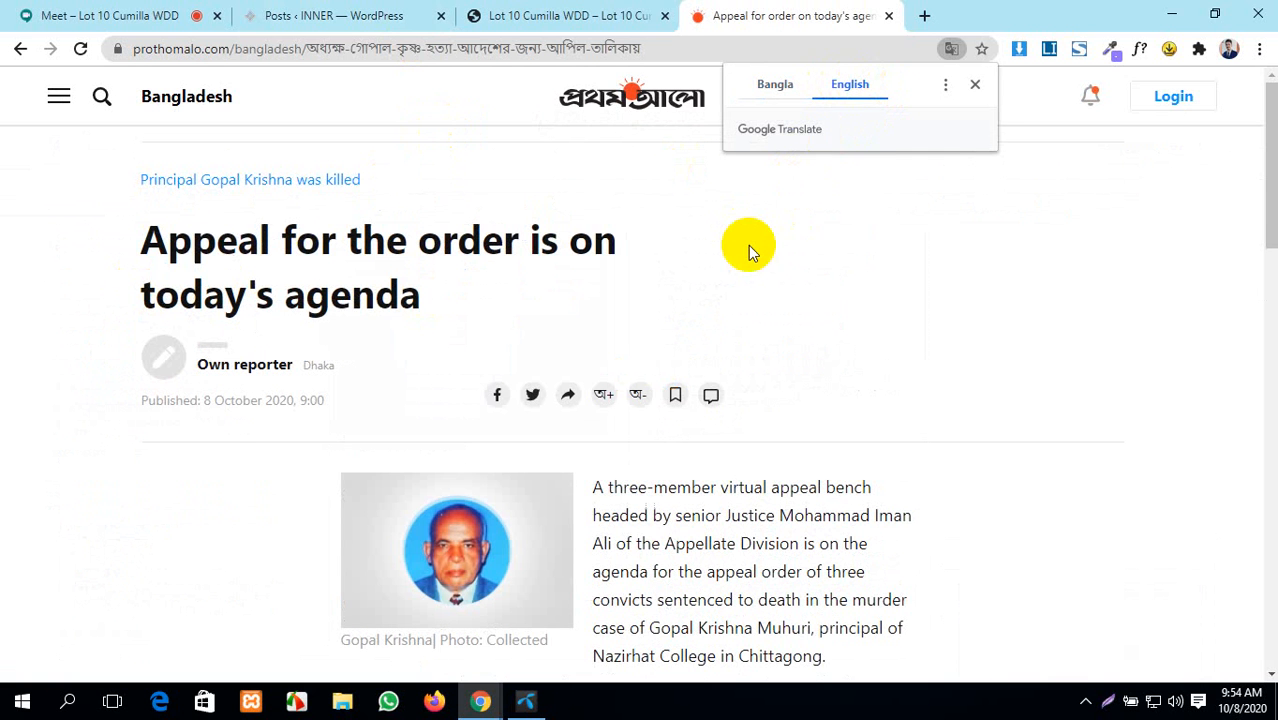
left_click_drag(426, 299, 152, 241)
key("ctrl+c")
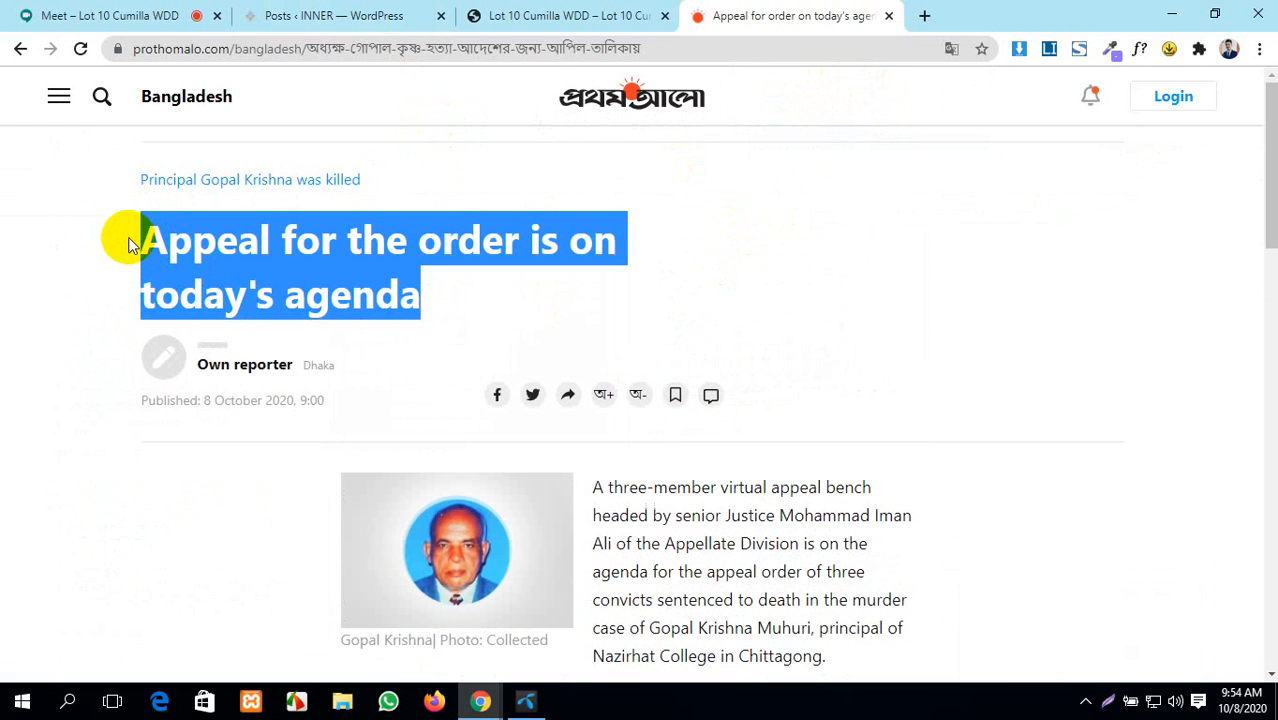
left_click(285, 15)
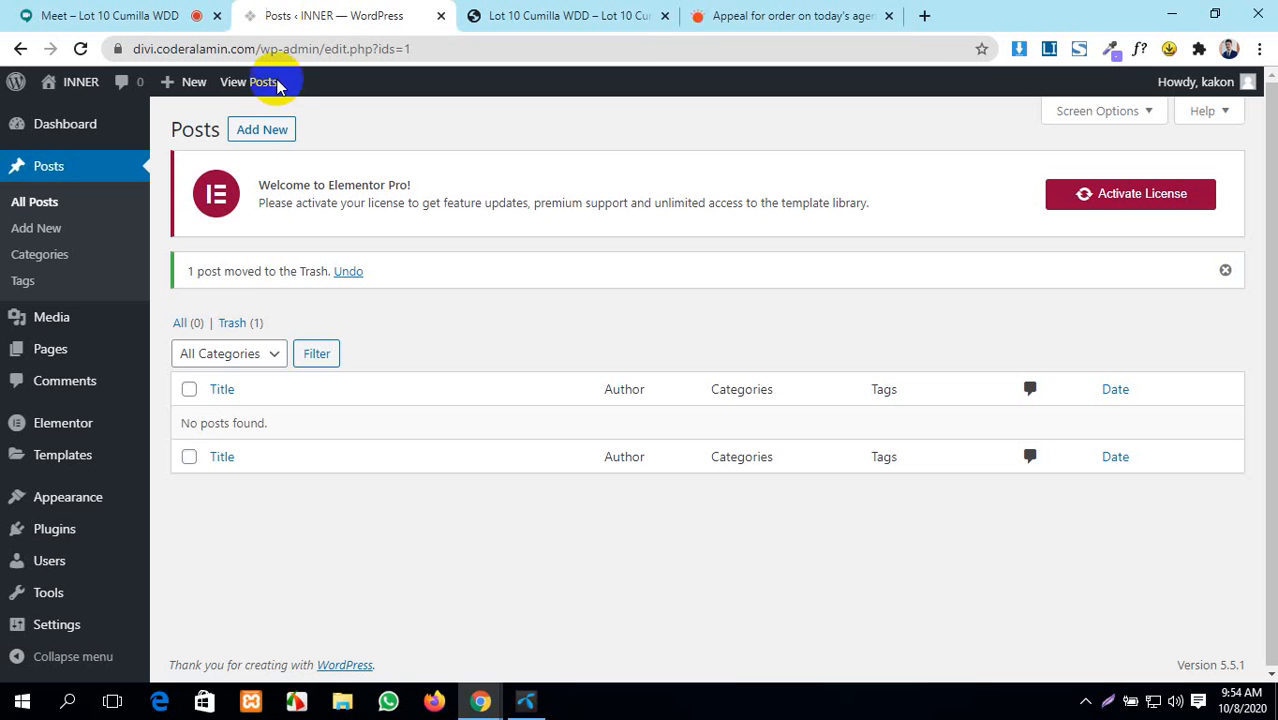
- Open three Add New Post drafts in background tabs
middle_click(259, 133)
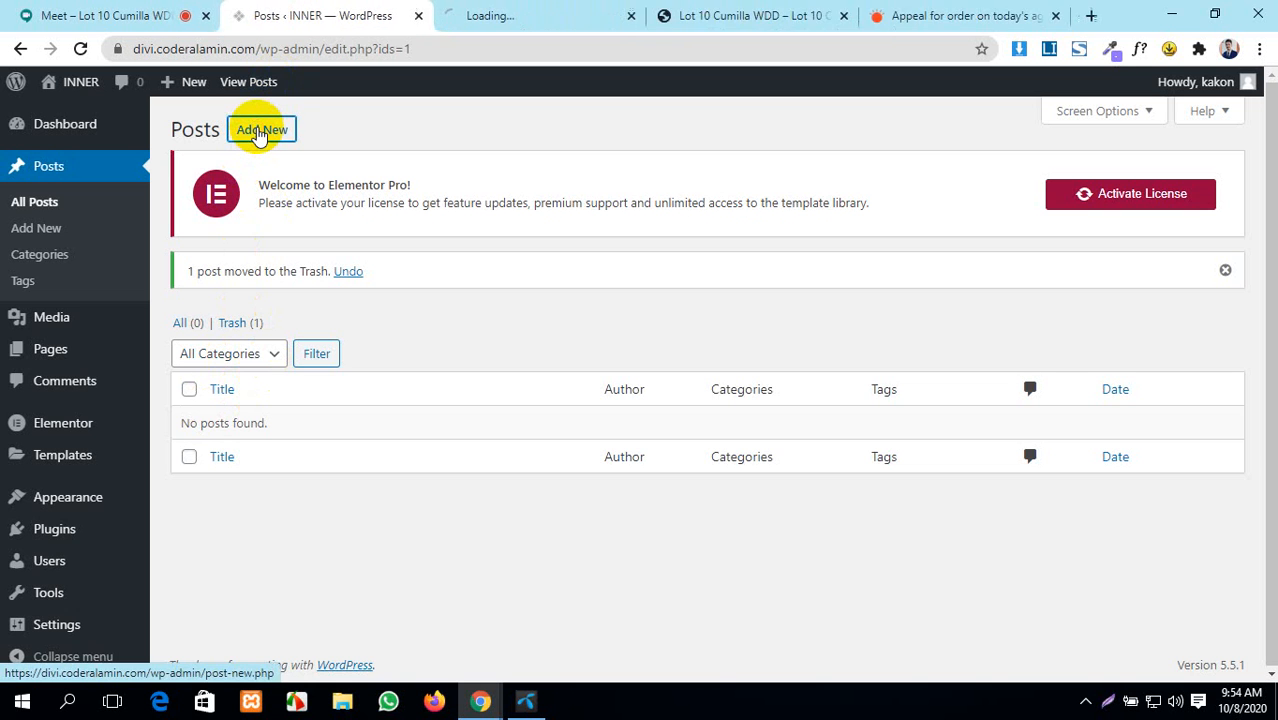
middle_click(259, 135)
middle_click(259, 133)
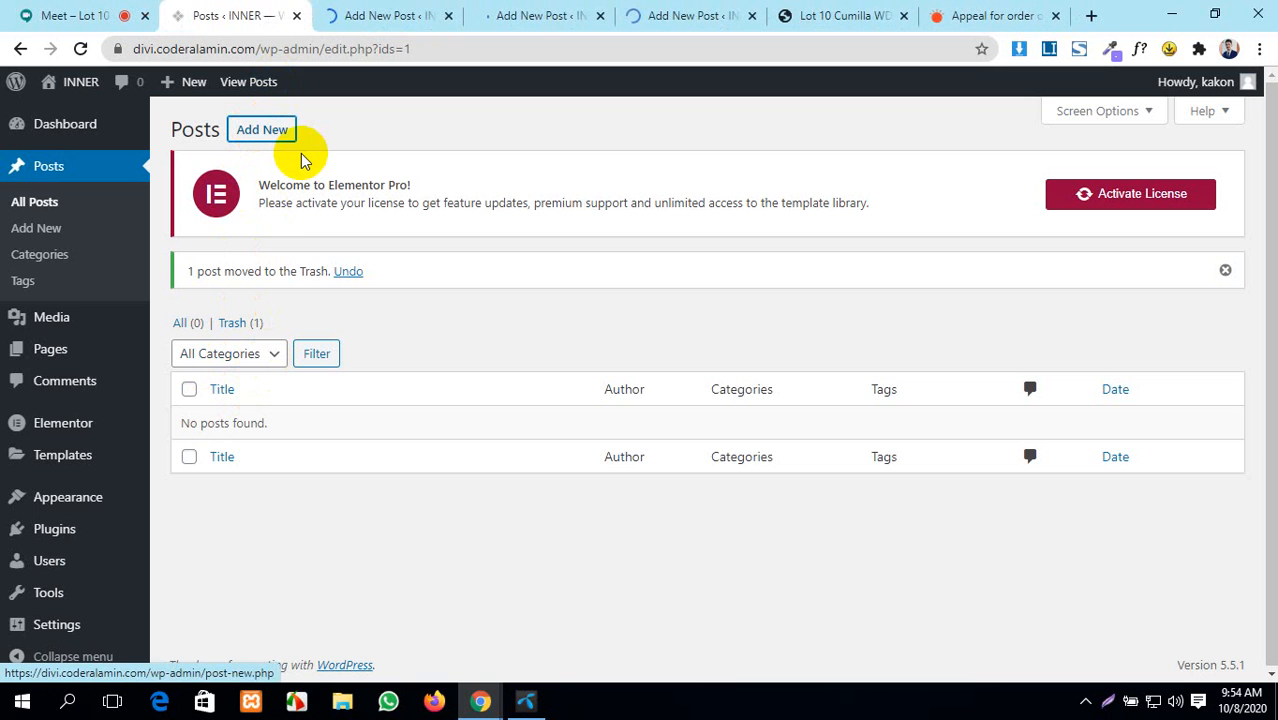
- Paste 'Appeal for the order is on today's agenda' as a draft's title, then revisit the article
left_click(370, 8)
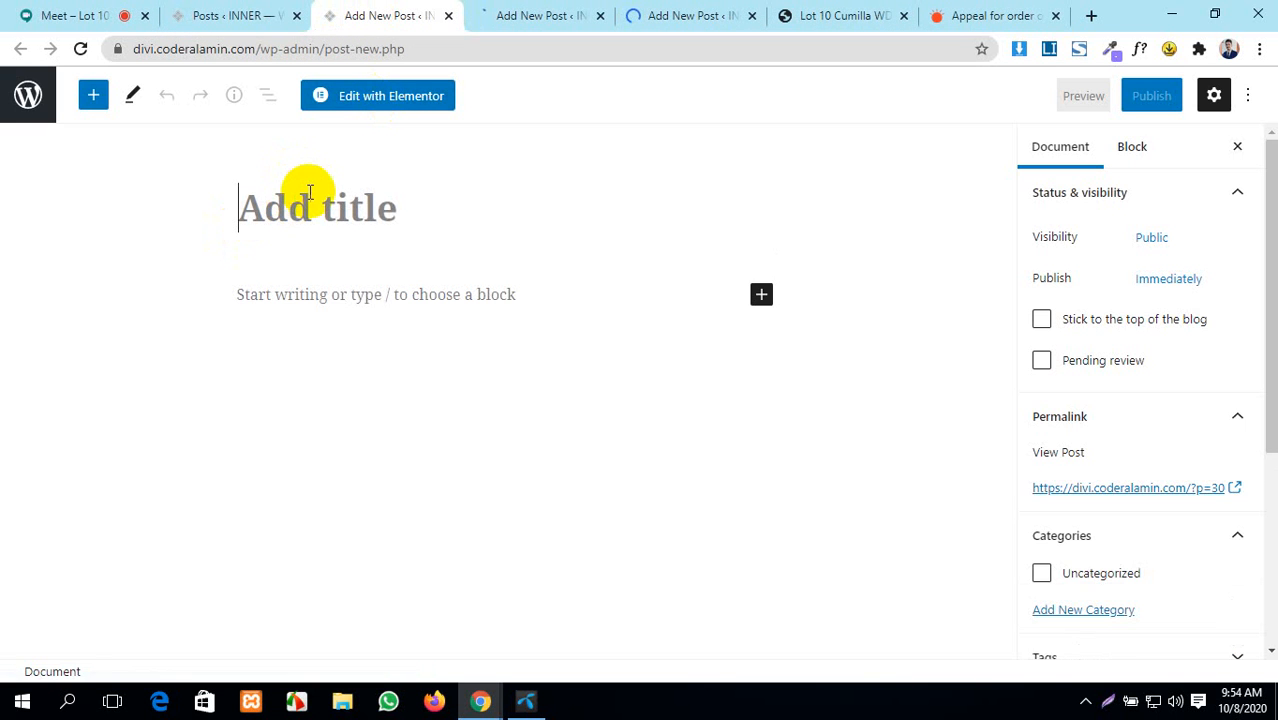
left_click(309, 191)
key("ctrl+v")
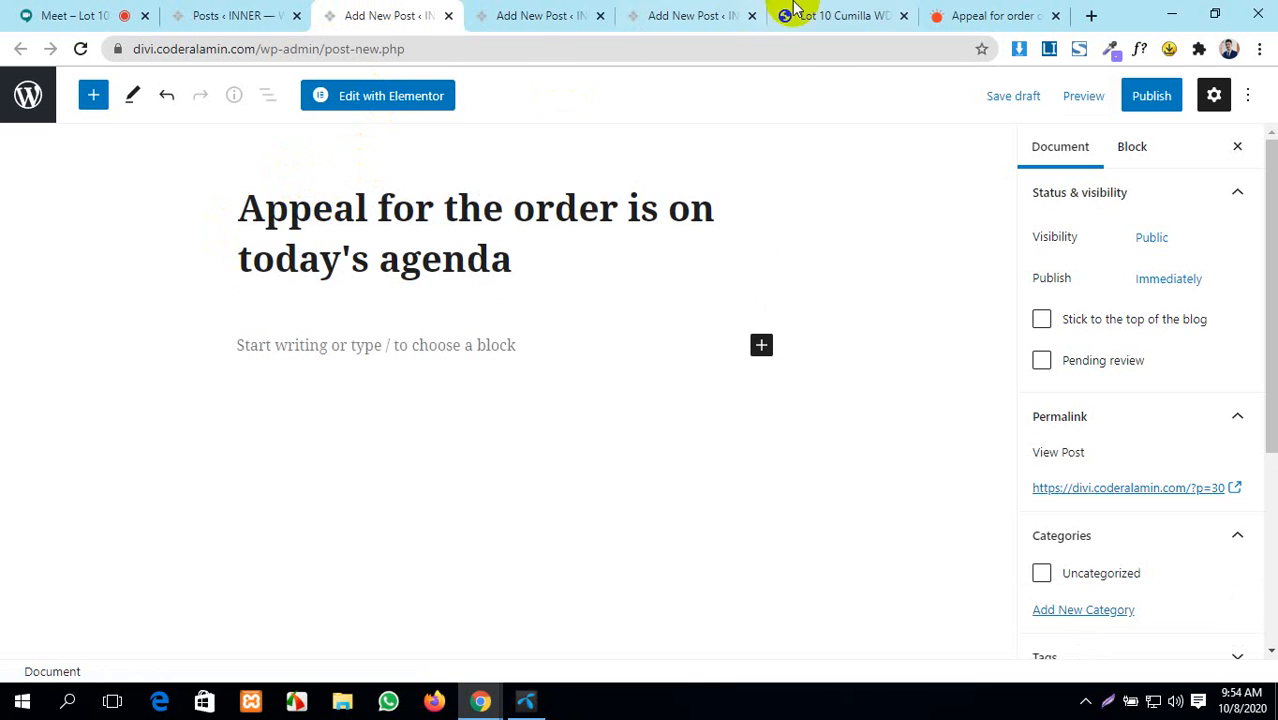
left_click(950, 15)
scroll(660, 397, "down", 3)
scroll(650, 395, "down", 3)
scroll(622, 391, "up", 6)
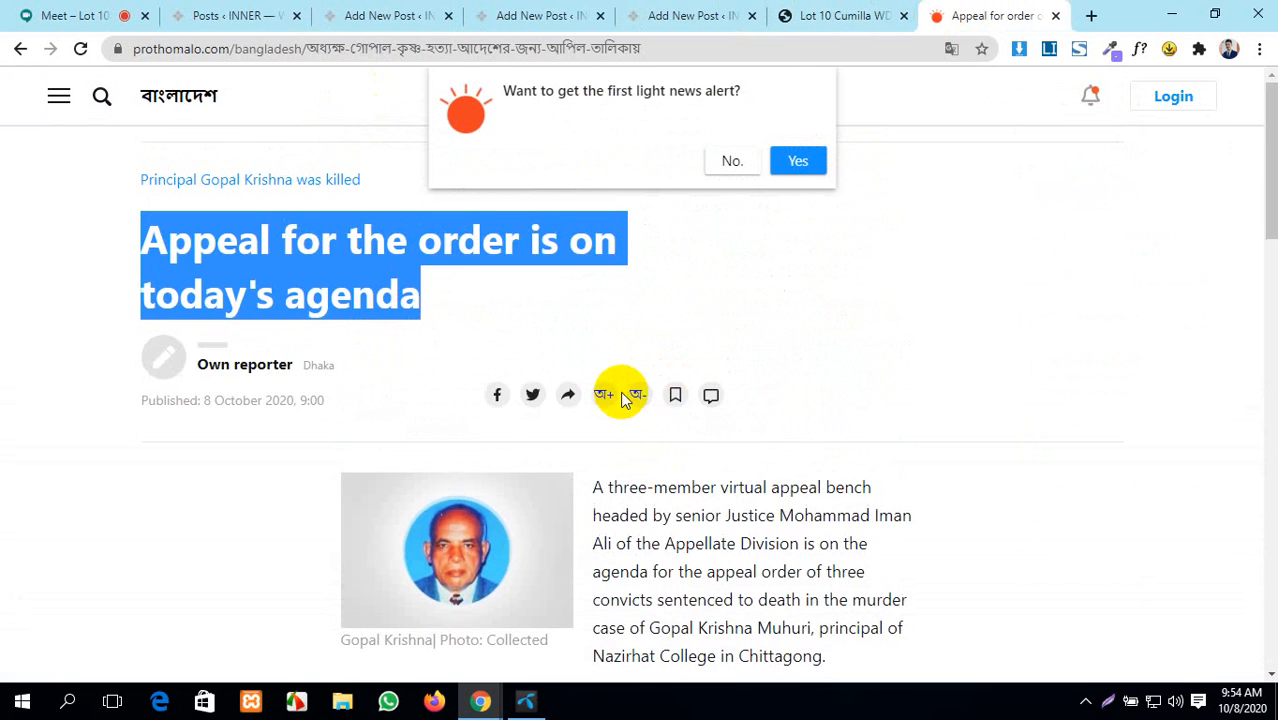
- View the article photo full-size and start saving it, then cancel the Save dialog
scroll(620, 360, "down", 3)
left_click(444, 309)
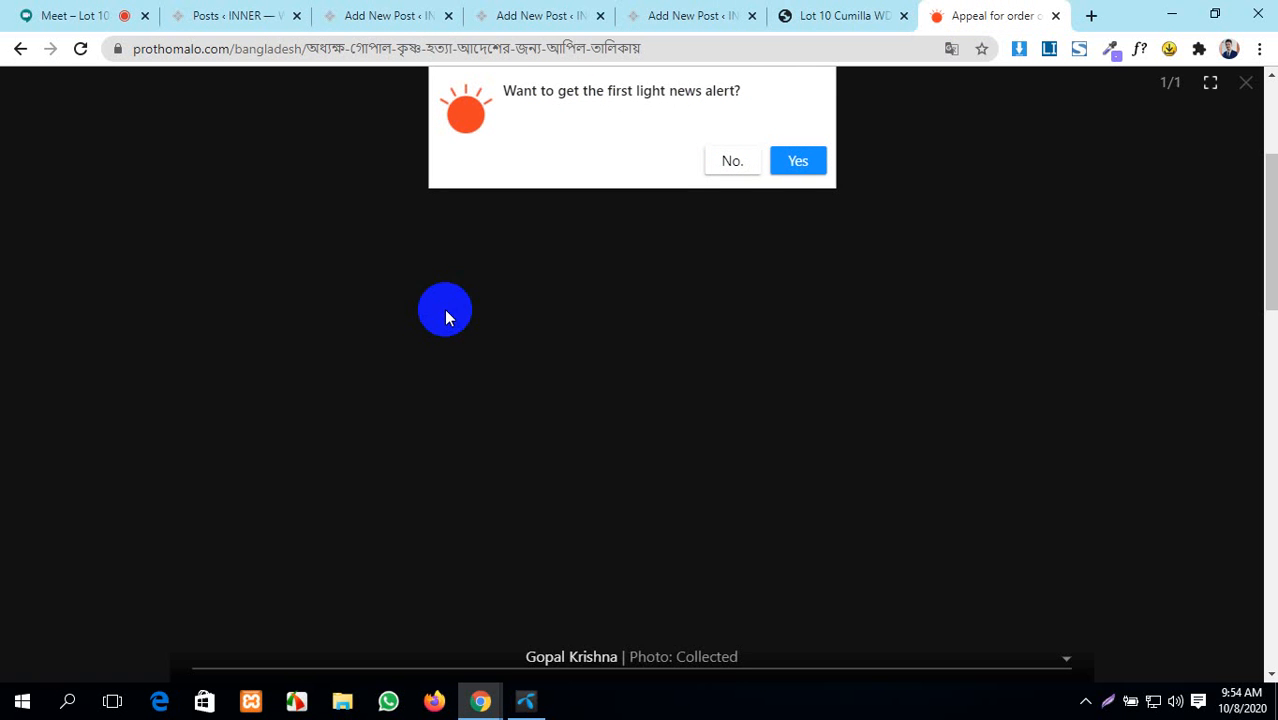
right_click(444, 309)
left_click(485, 346)
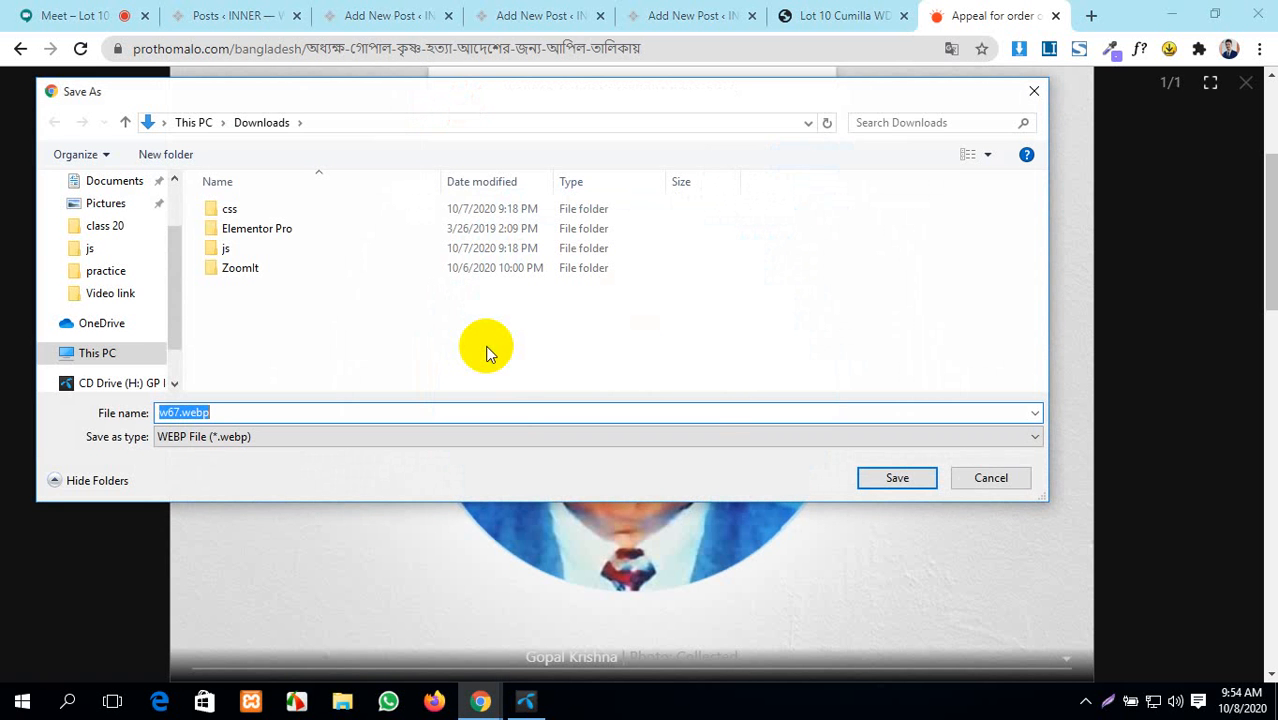
left_click(990, 478)
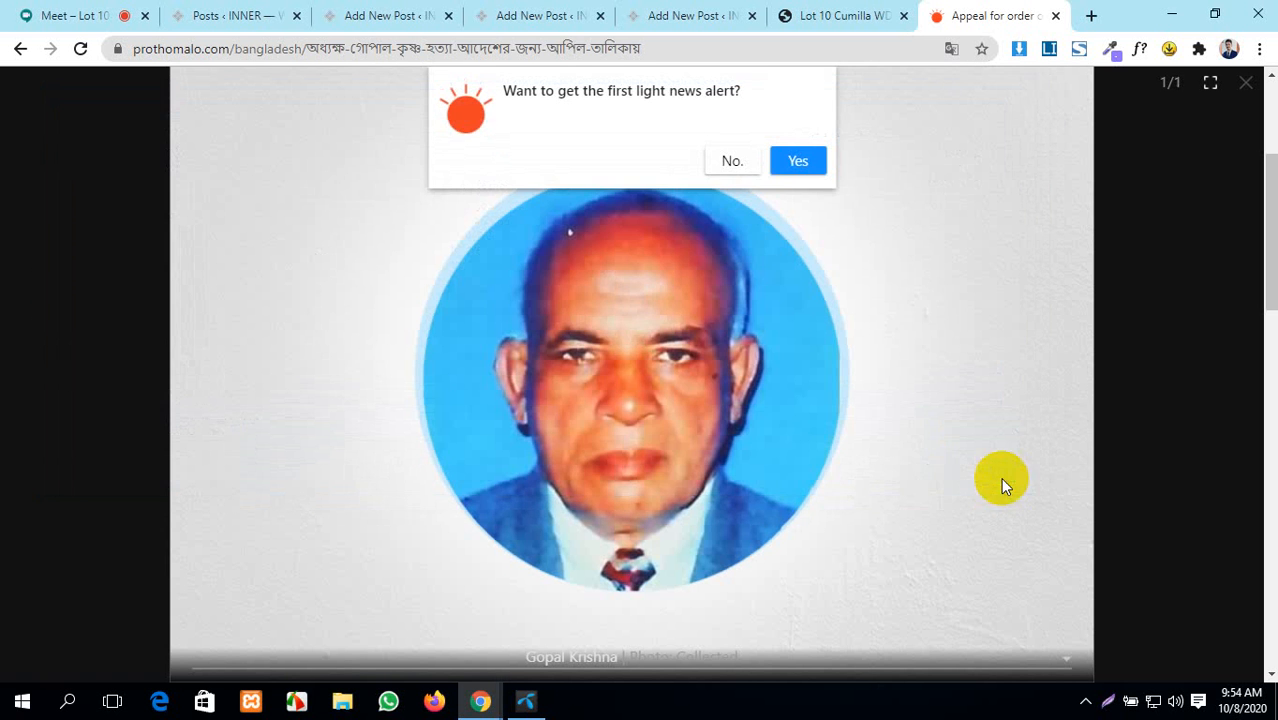
- Decline the news-alert offer, close the photo view, and return to the 'Appeal for the order is on today's agenda' draft
left_click(731, 163)
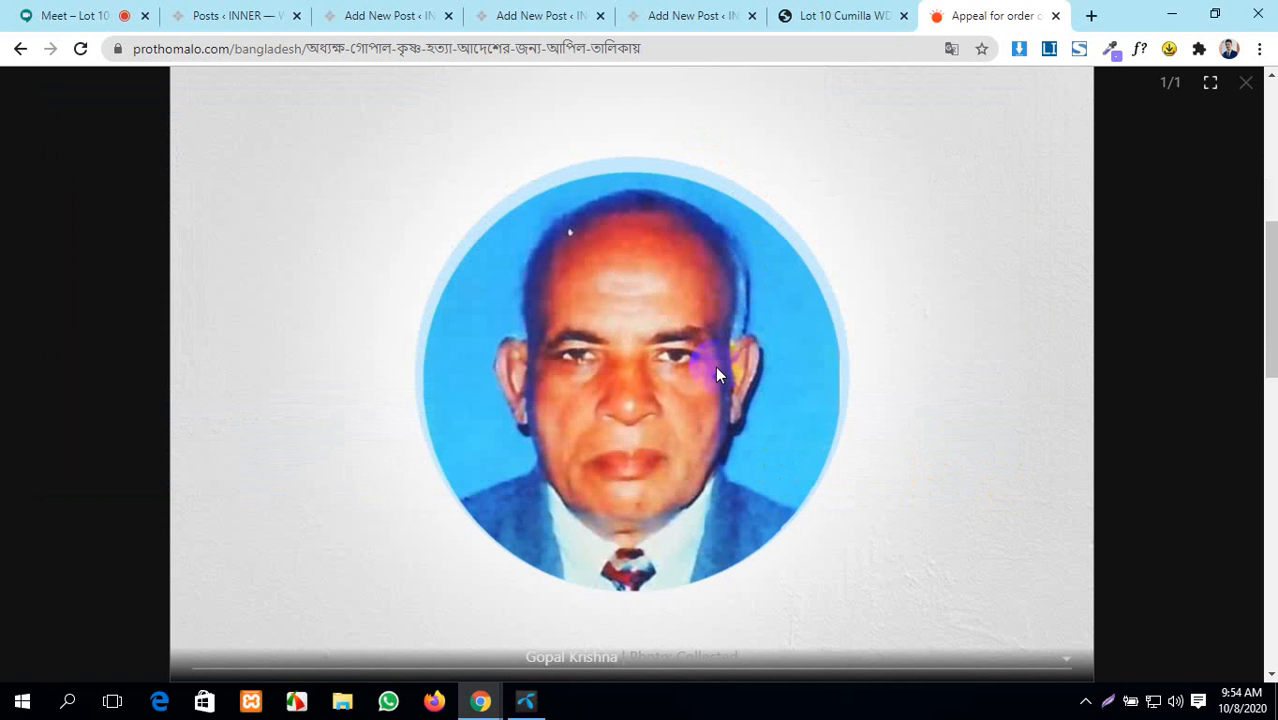
left_click(1245, 90)
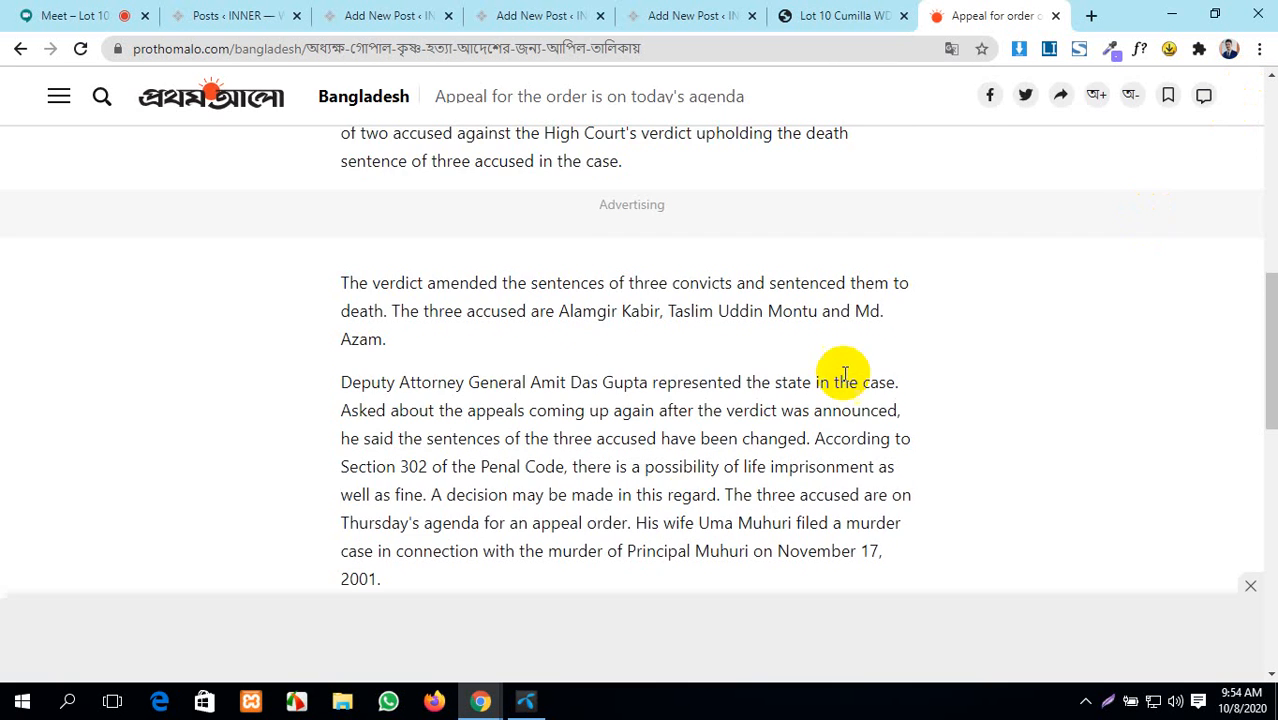
scroll(693, 456, "down", 5)
scroll(693, 451, "up", 9)
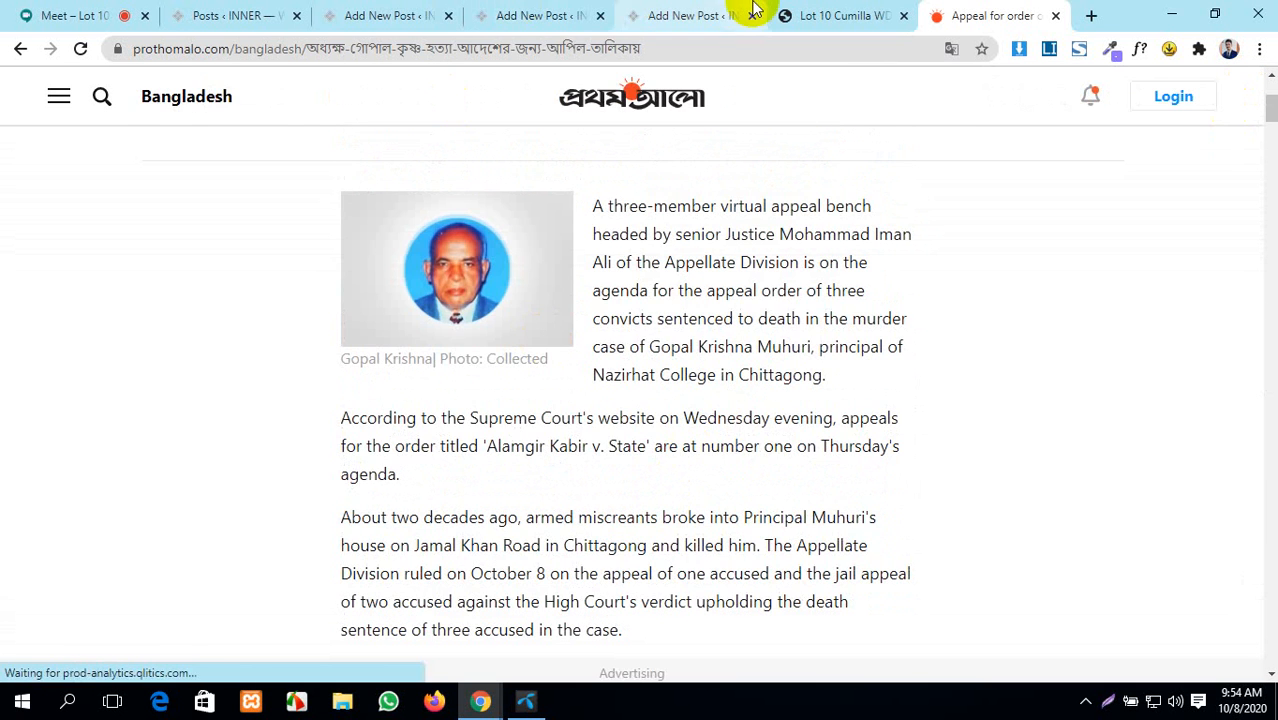
left_click(833, 15)
left_click(375, 13)
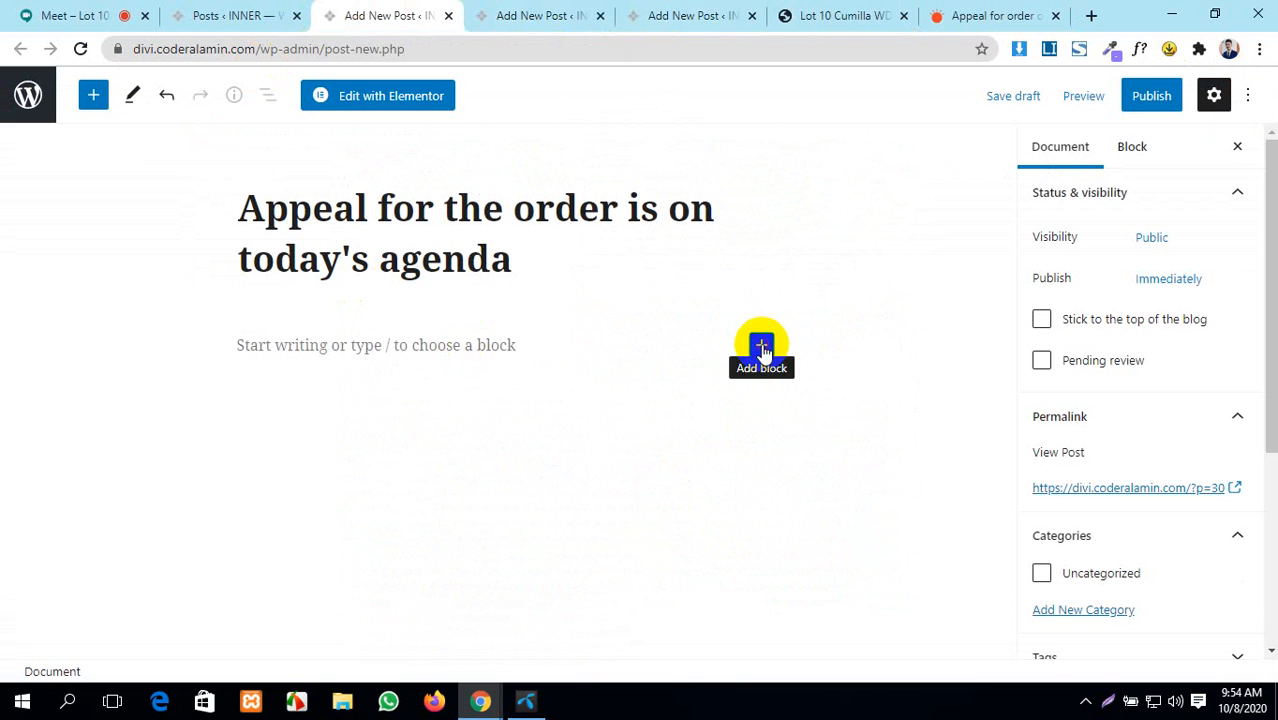
- Add an Image block and upload event-work-3.jpg from the ZoomIt folder into it
left_click(762, 348)
left_click(901, 505)
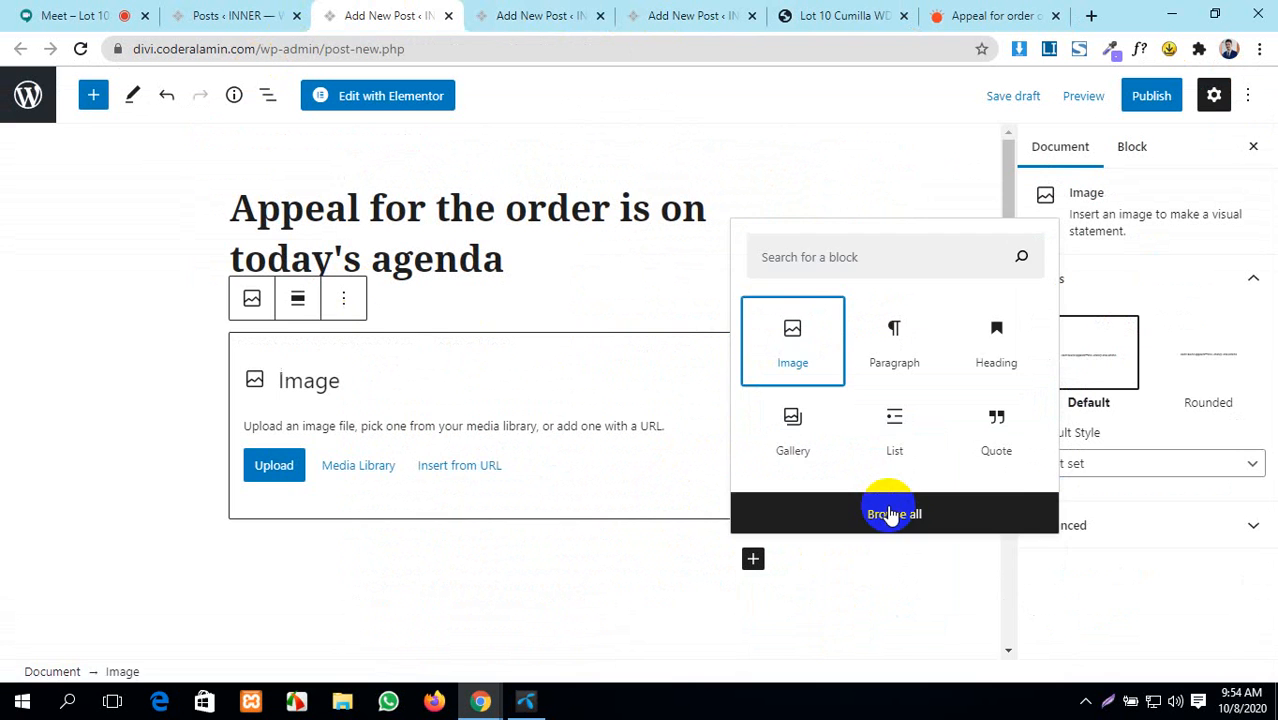
left_click(287, 468)
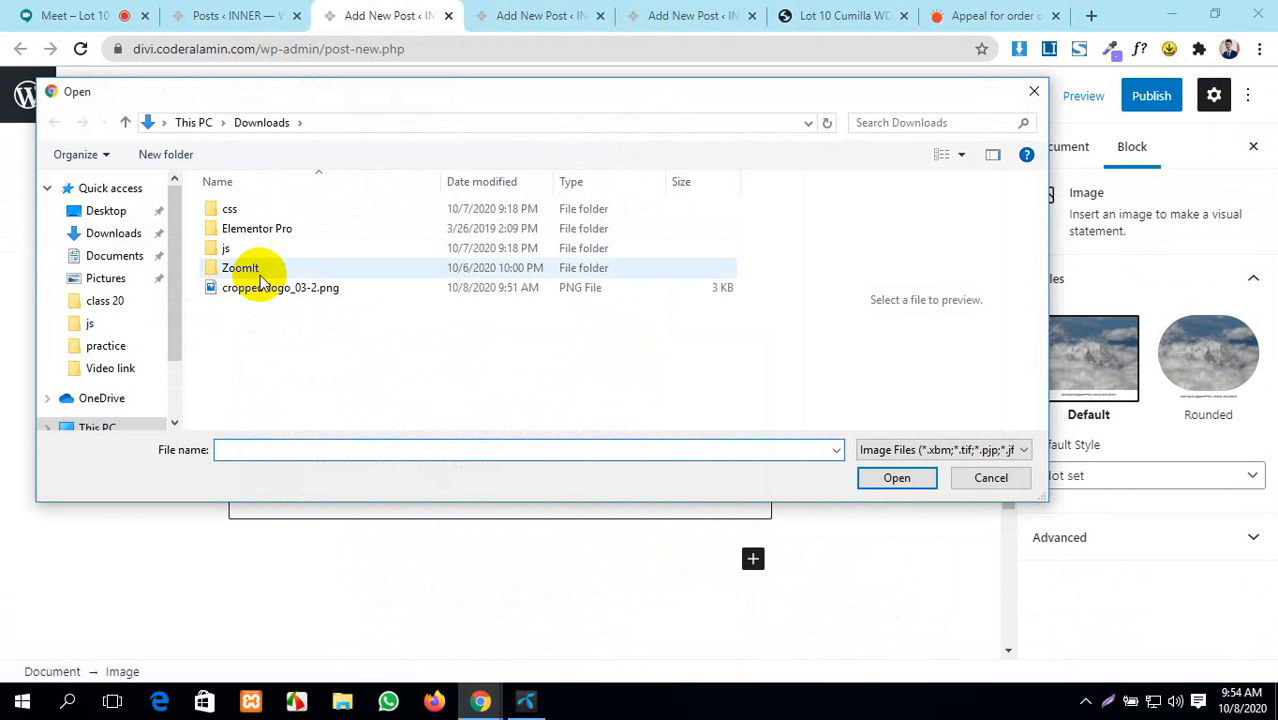
double_click(240, 268)
scroll(293, 283, "down", 5)
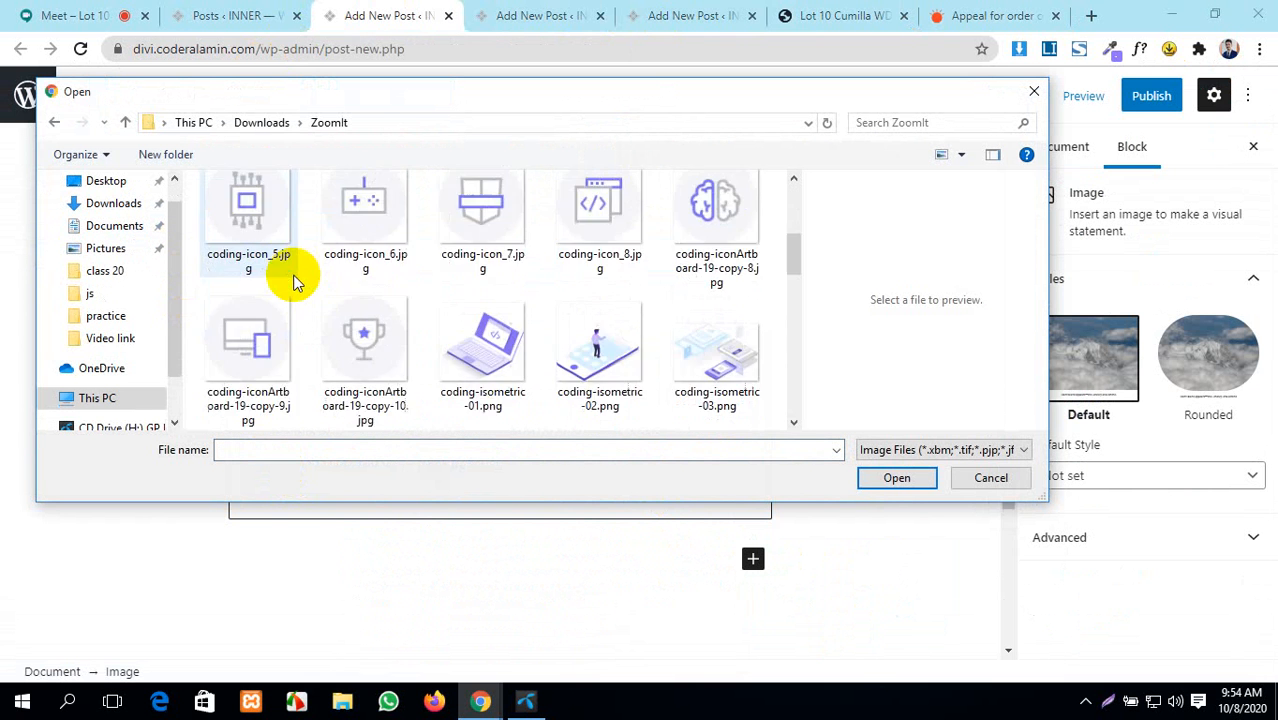
scroll(205, 243, "up", 5)
scroll(385, 342, "down", 10)
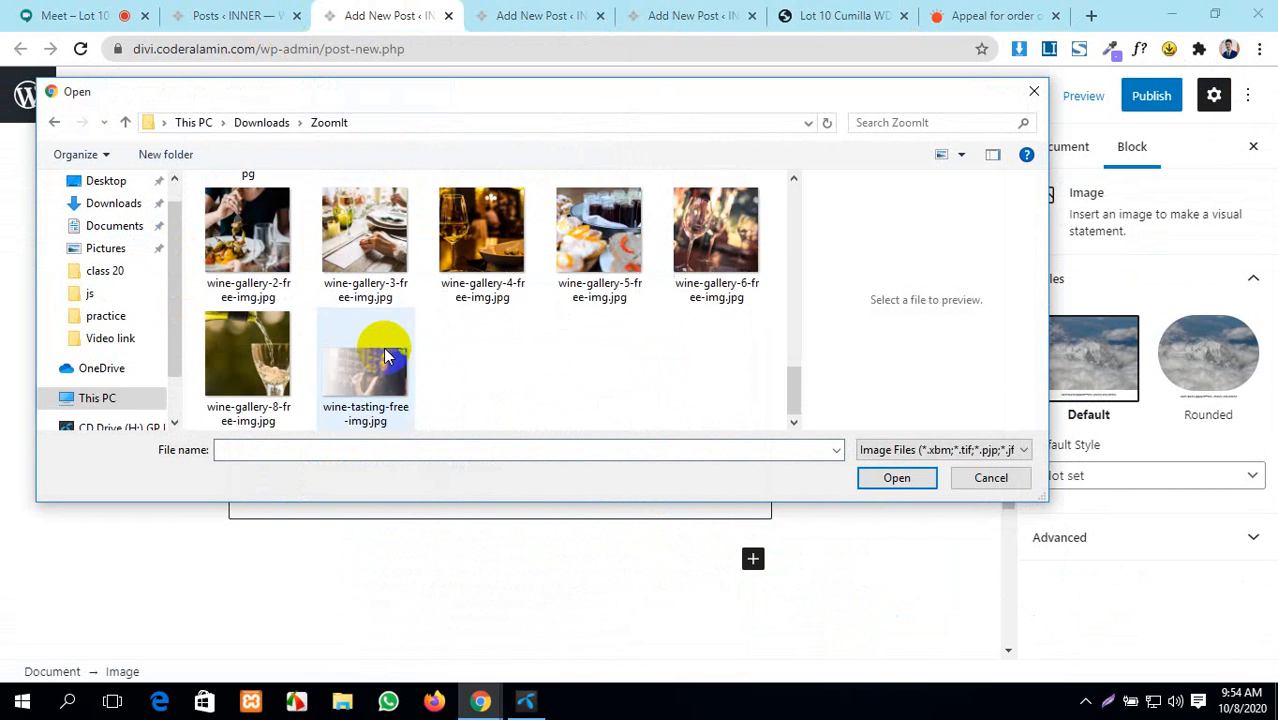
scroll(371, 357, "up", 3)
left_click(503, 362)
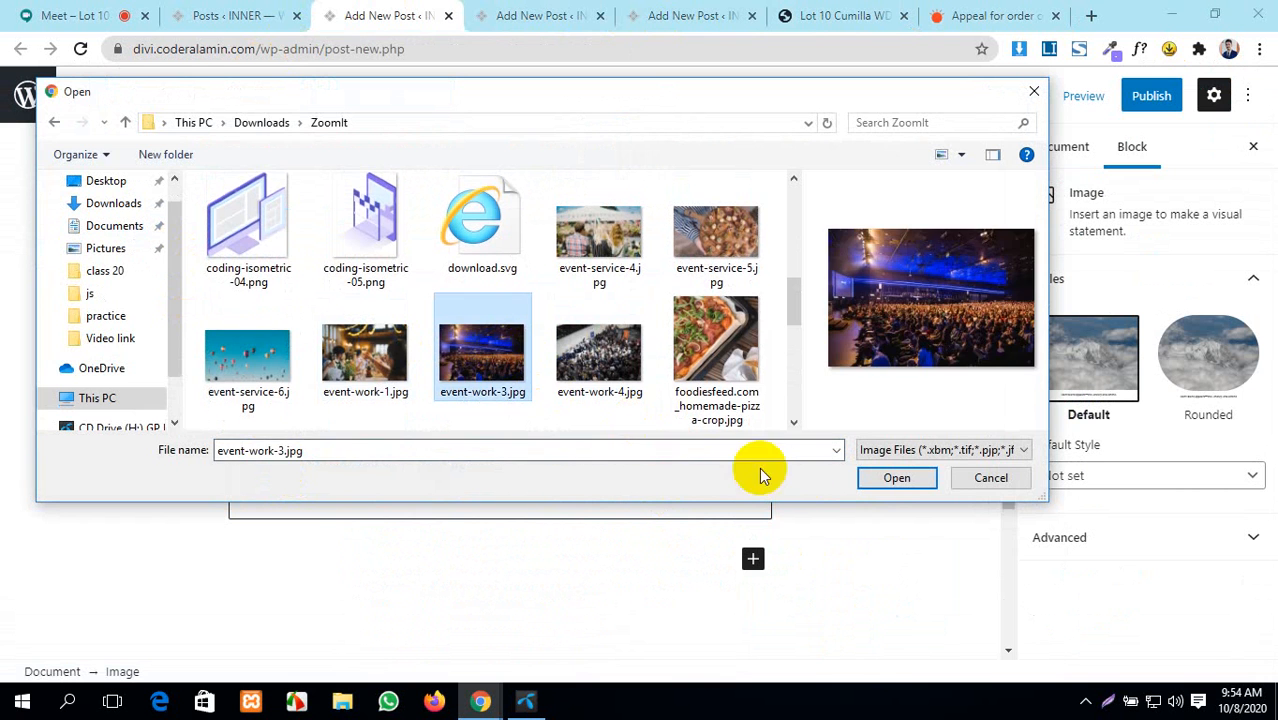
left_click(913, 479)
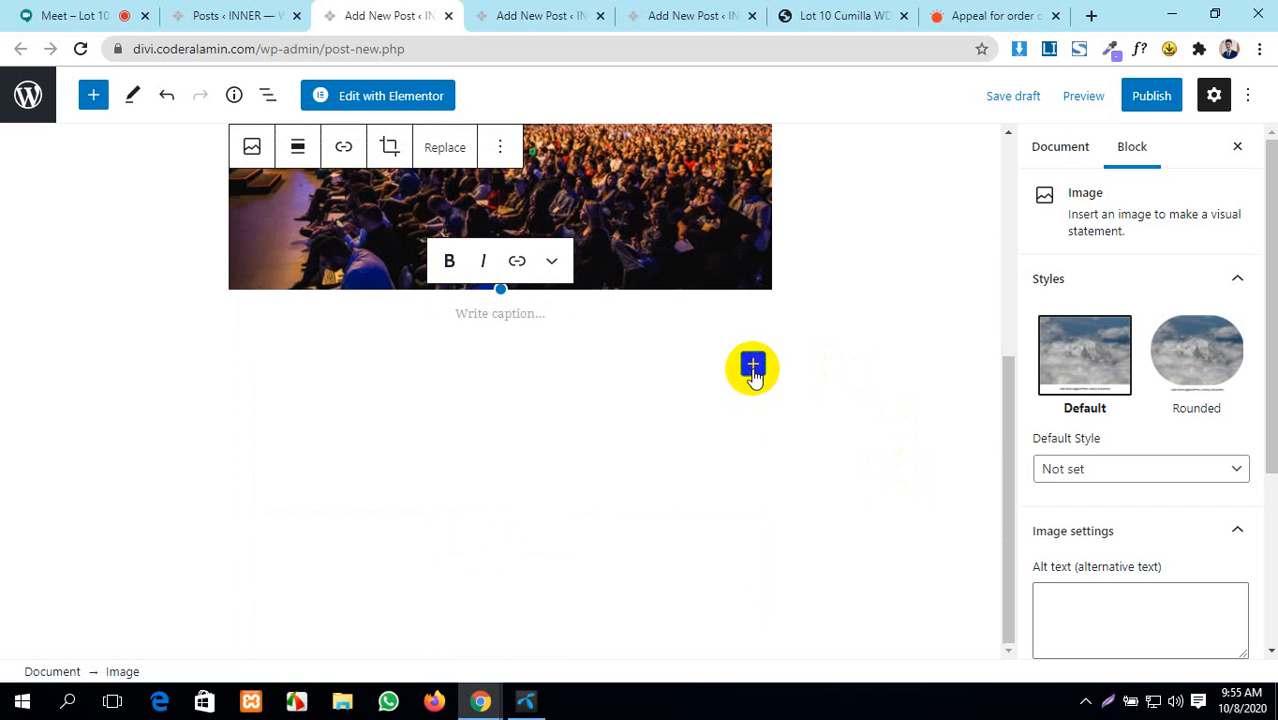
- Add a paragraph below the photo and fill it with lorem-ipsum placeholder text
left_click(752, 368)
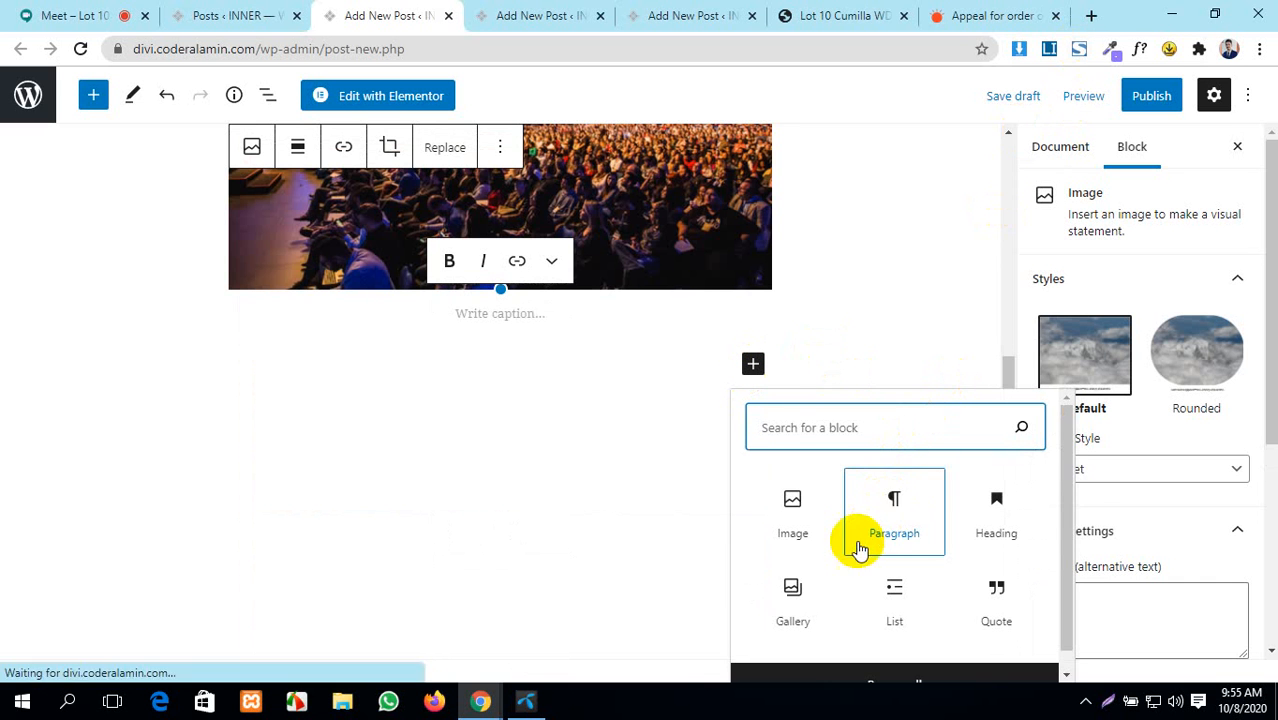
left_click(890, 520)
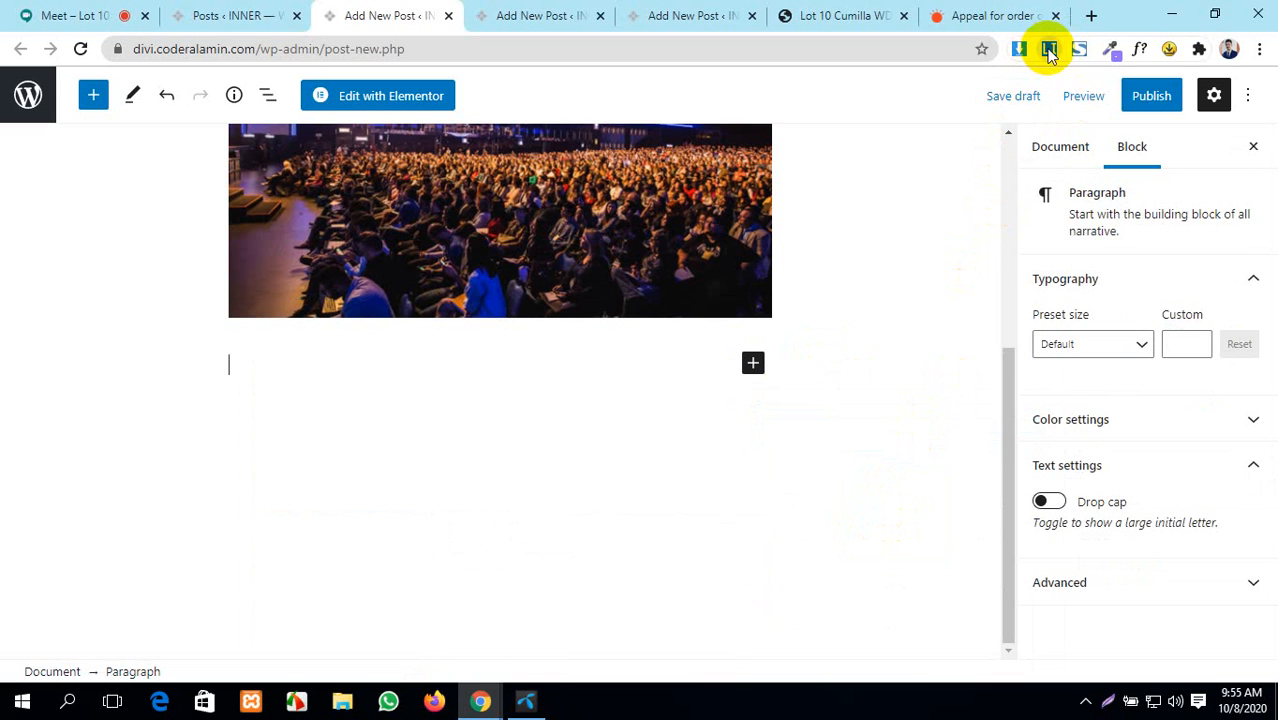
left_click(1048, 52)
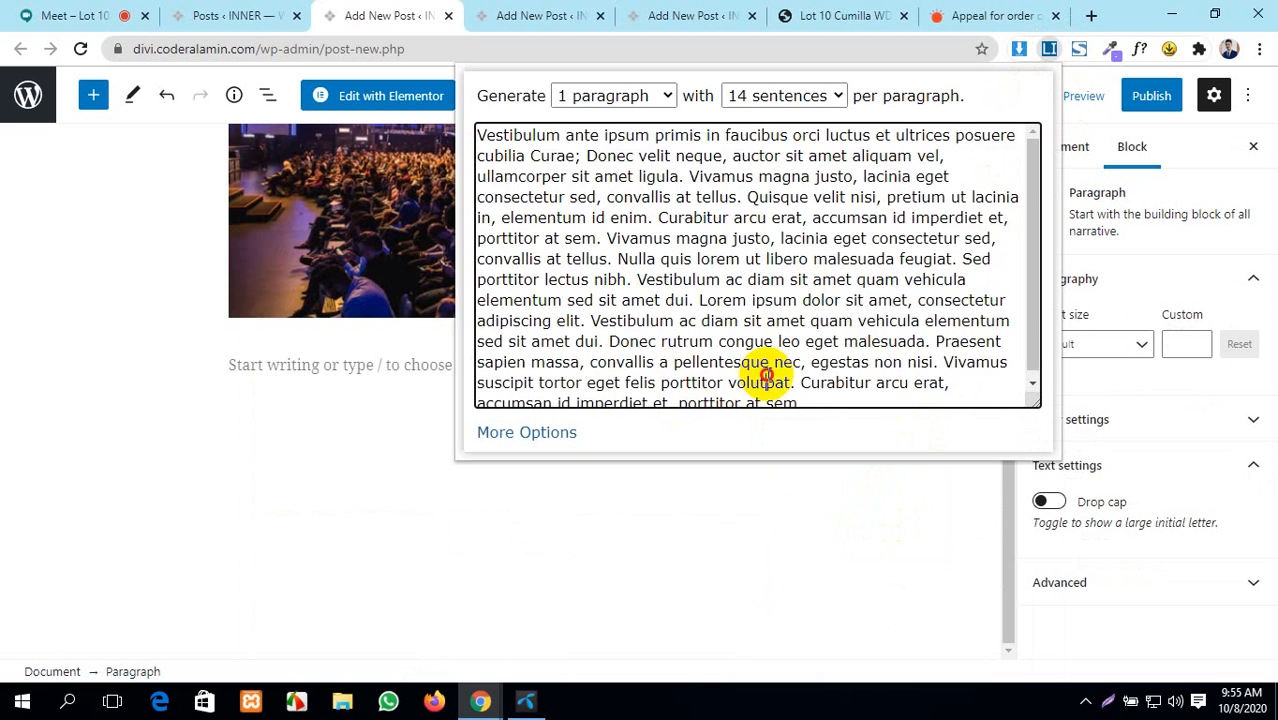
left_click_drag(765, 383, 452, 132)
key("ctrl+c")
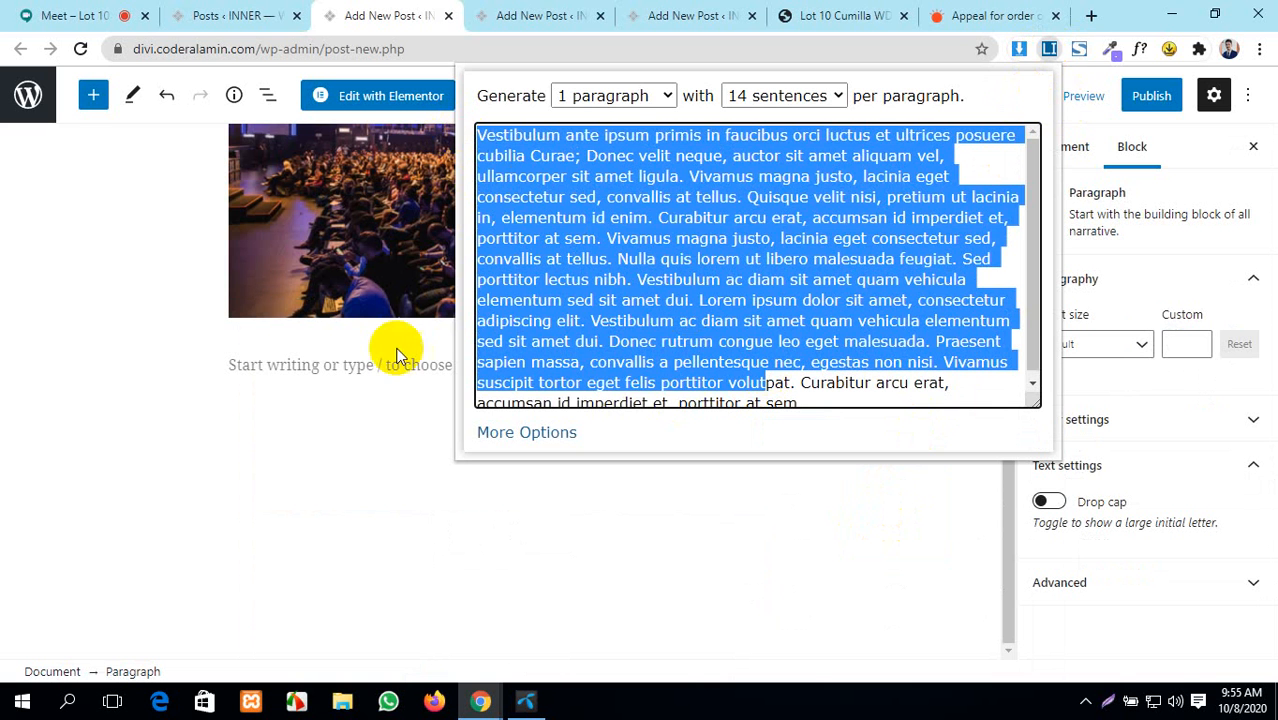
left_click(319, 457)
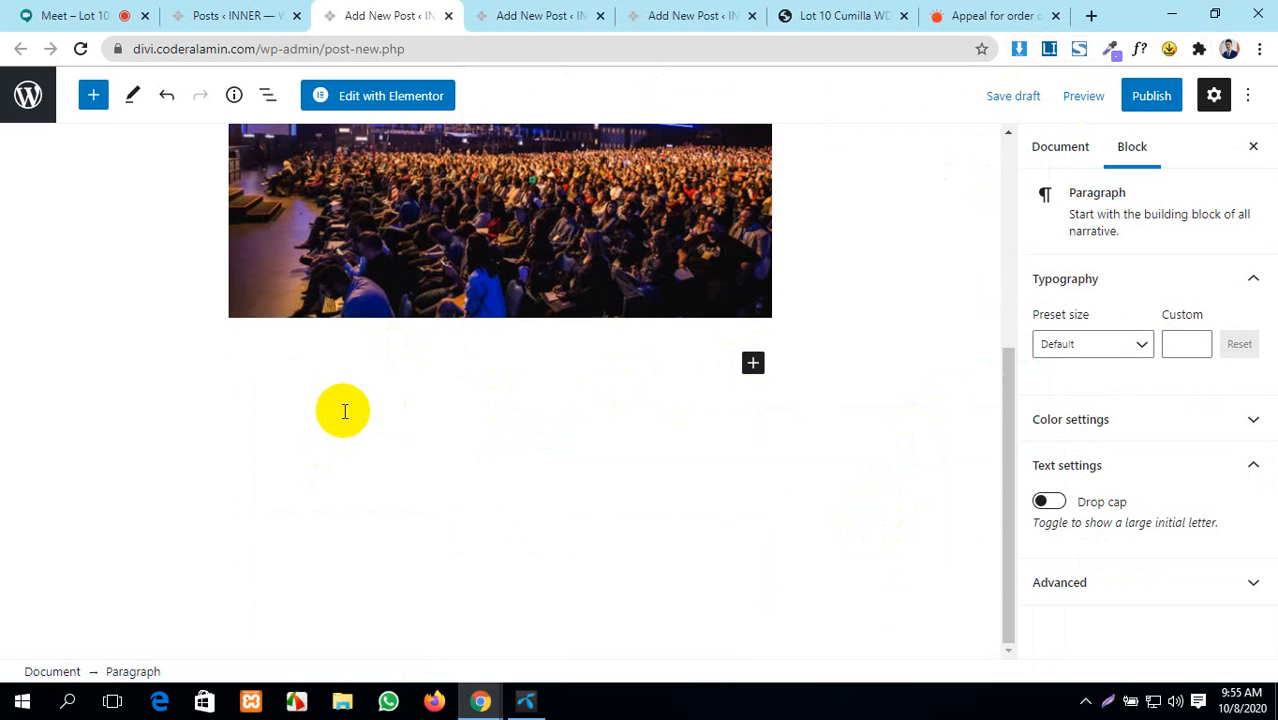
key("ctrl+v")
- Publish the post, admit the waiting meeting guest, and move to a blank new-post editor
scroll(508, 400, "up", 5)
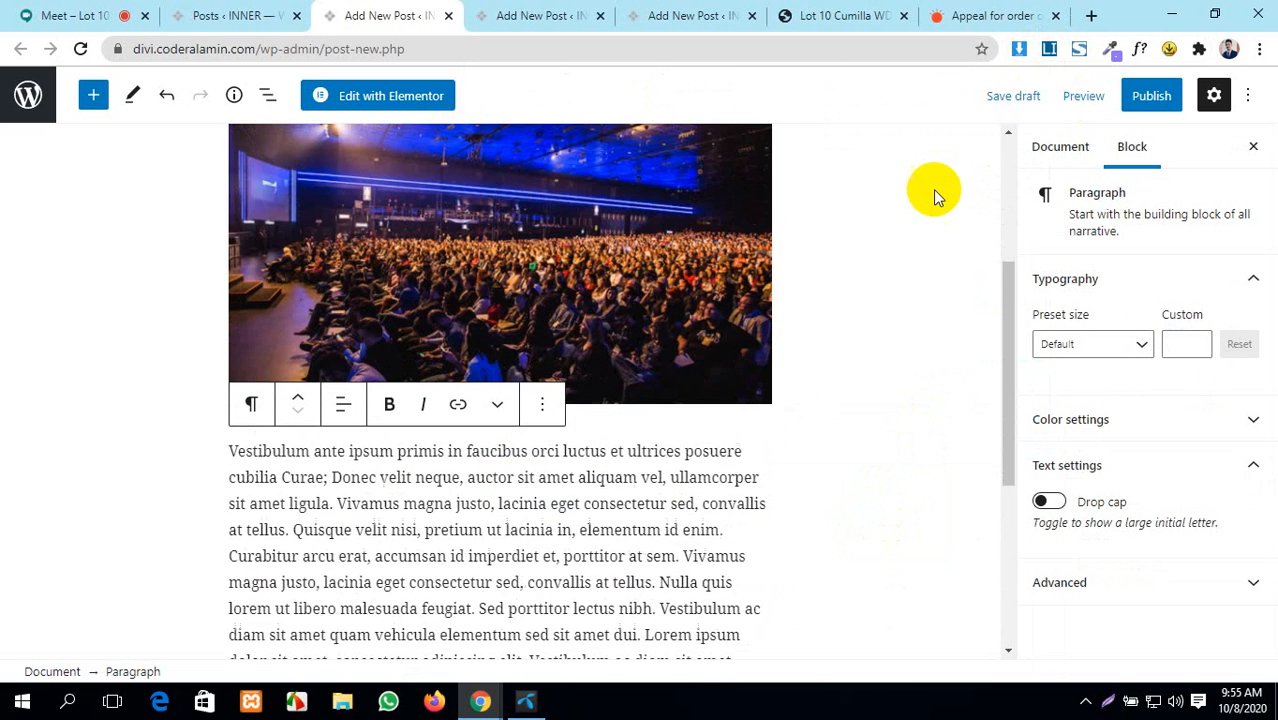
left_click(1150, 97)
left_click(1089, 95)
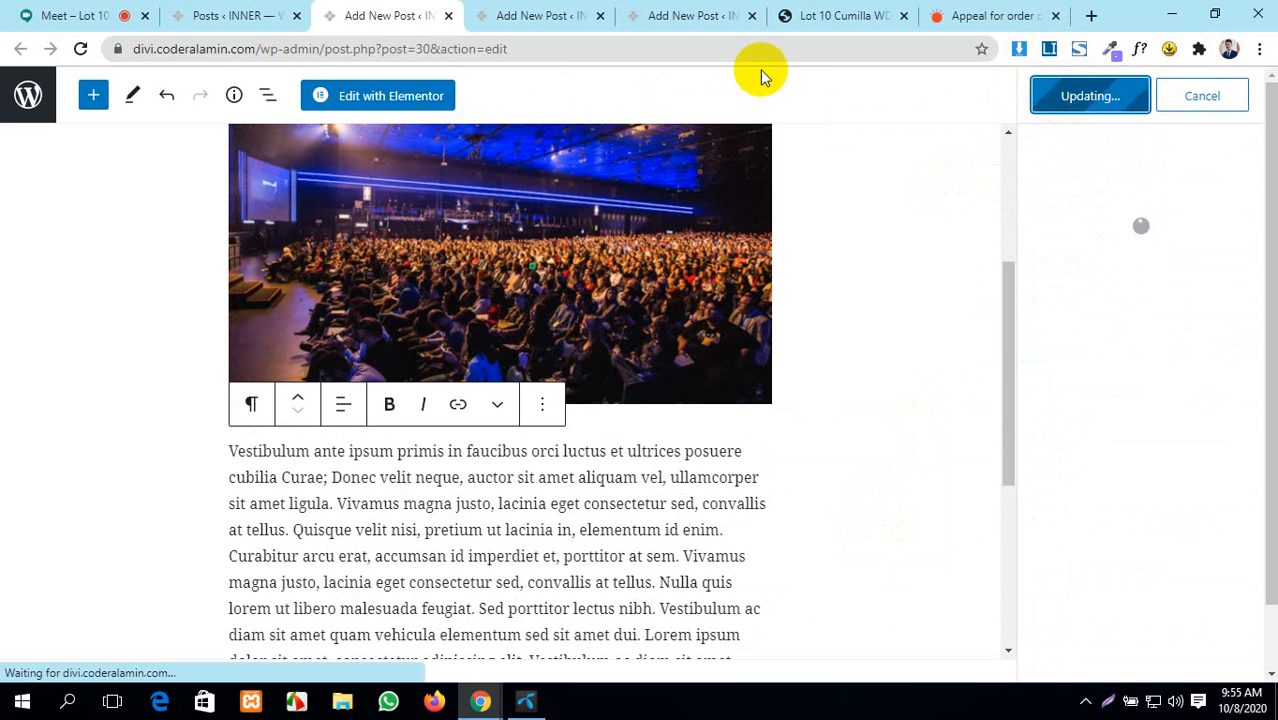
left_click(133, 14)
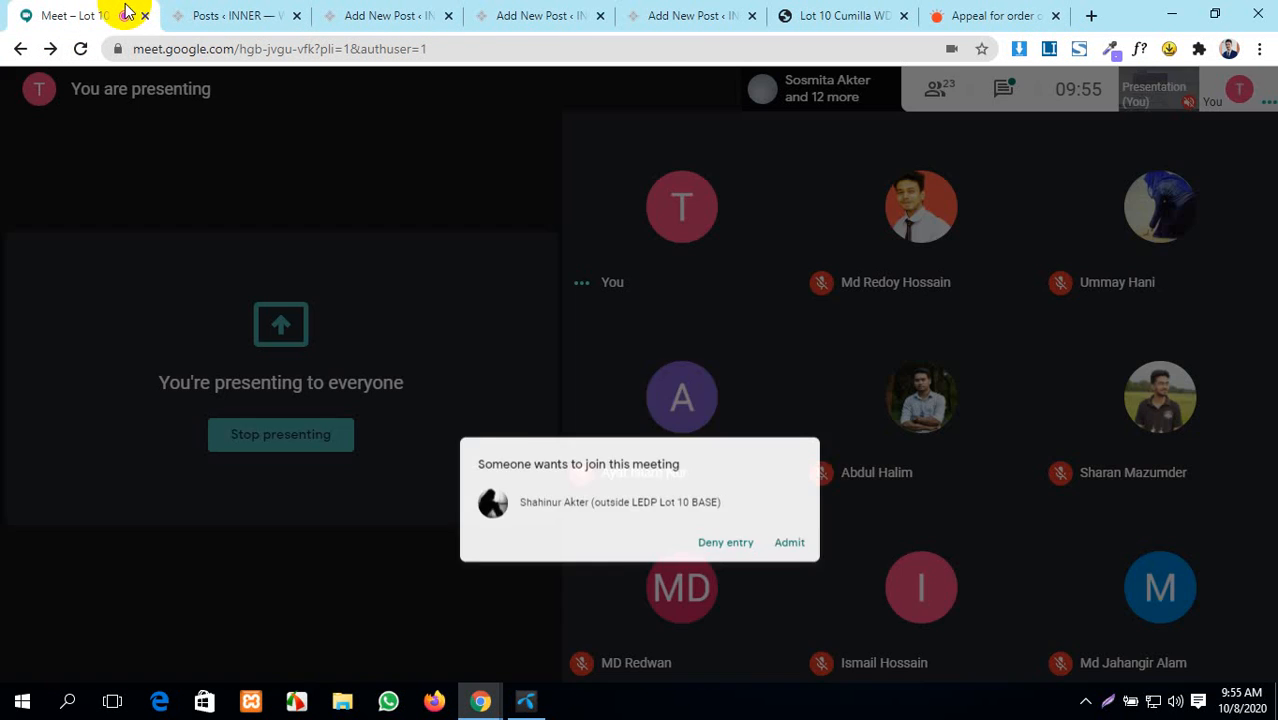
left_click(848, 430)
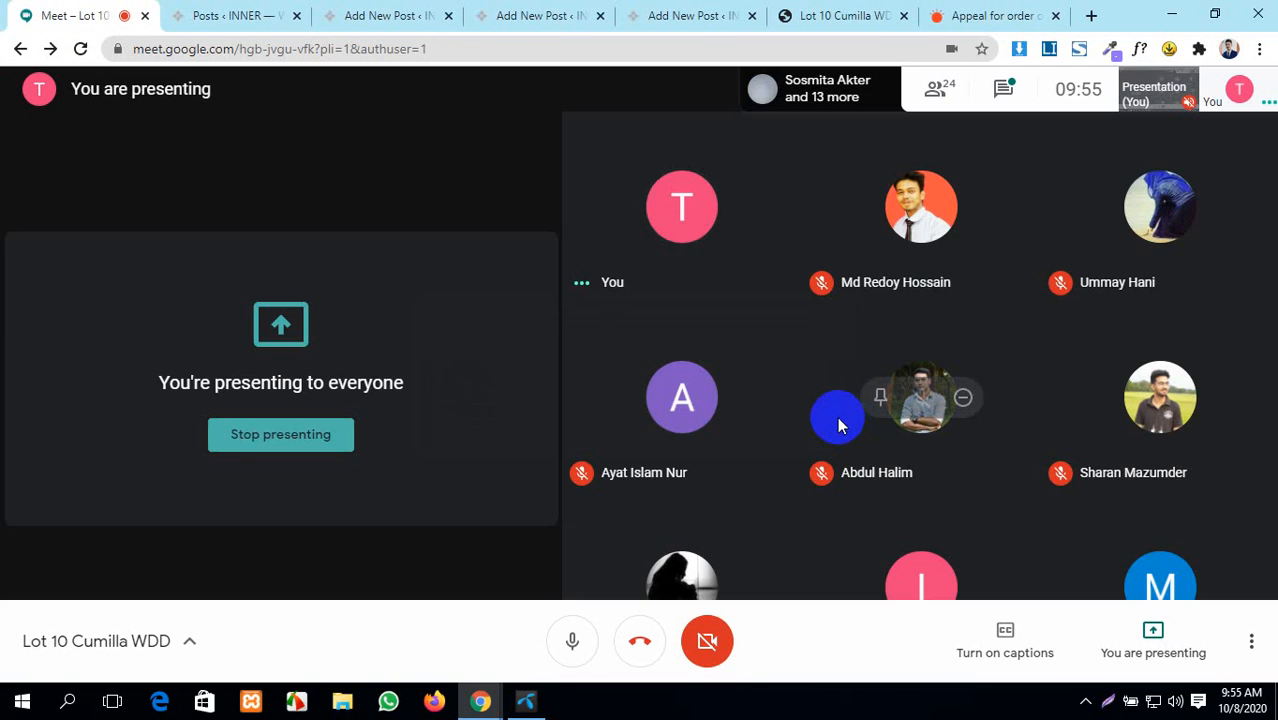
left_click(245, 15)
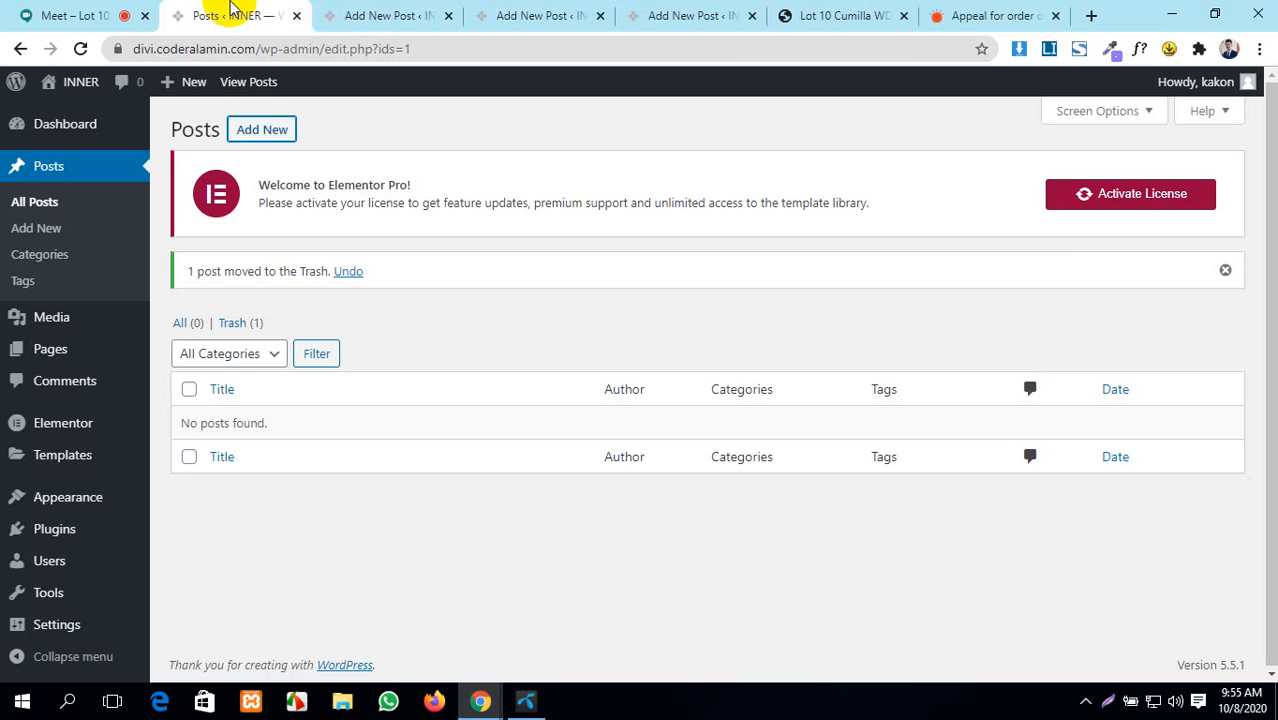
left_click(375, 15)
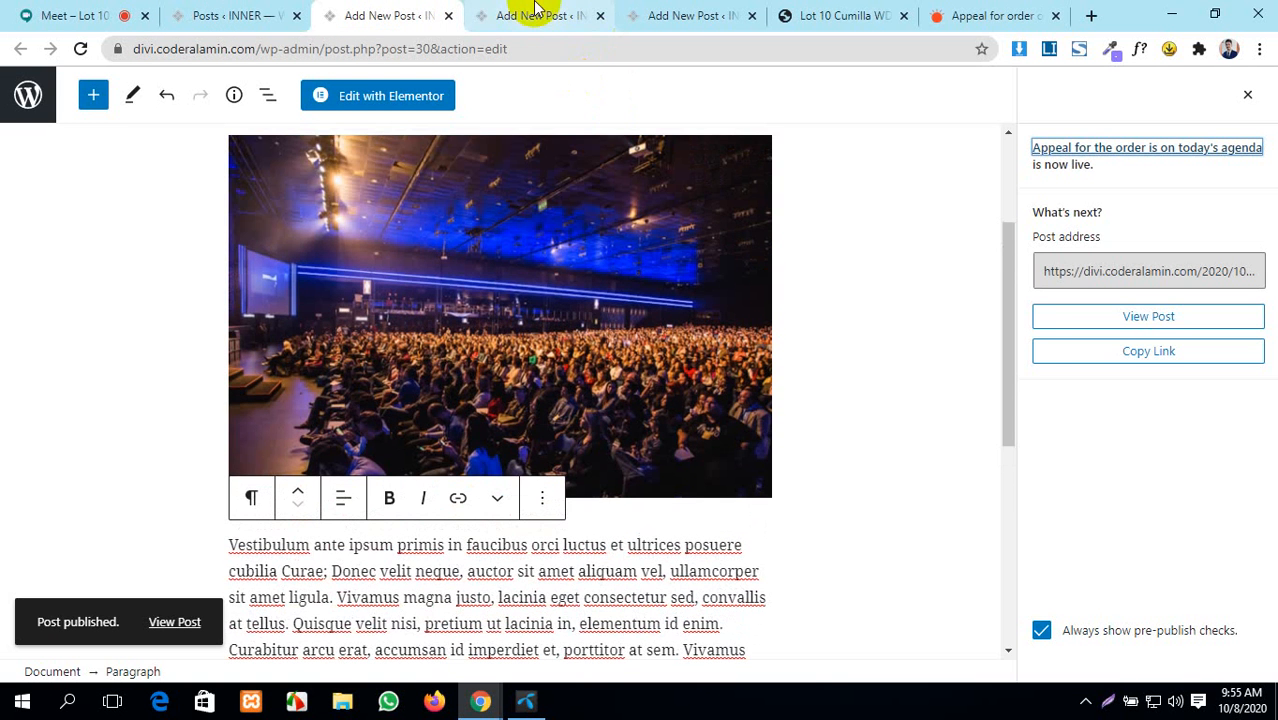
left_click(537, 15)
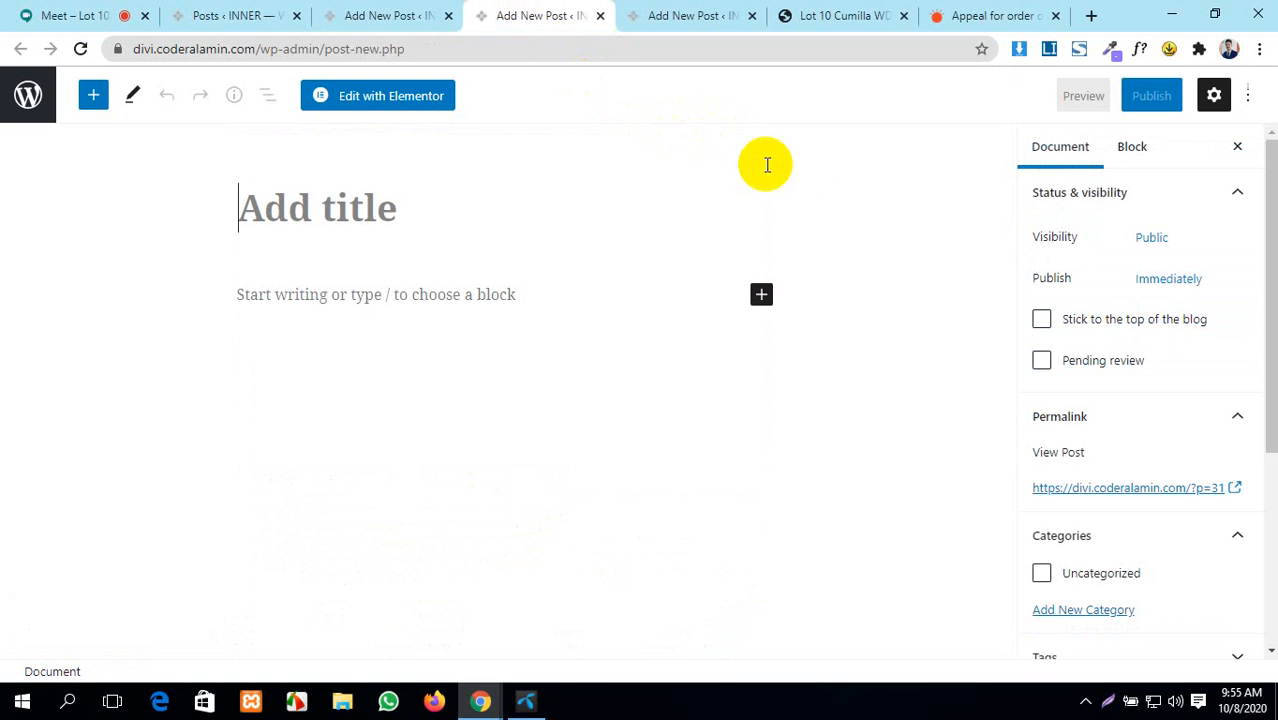
- From the Prothom Alo homepage, open 'The United Nations is concerned about violence against women' and copy its headline
left_click(985, 8)
scroll(847, 331, "down", 3)
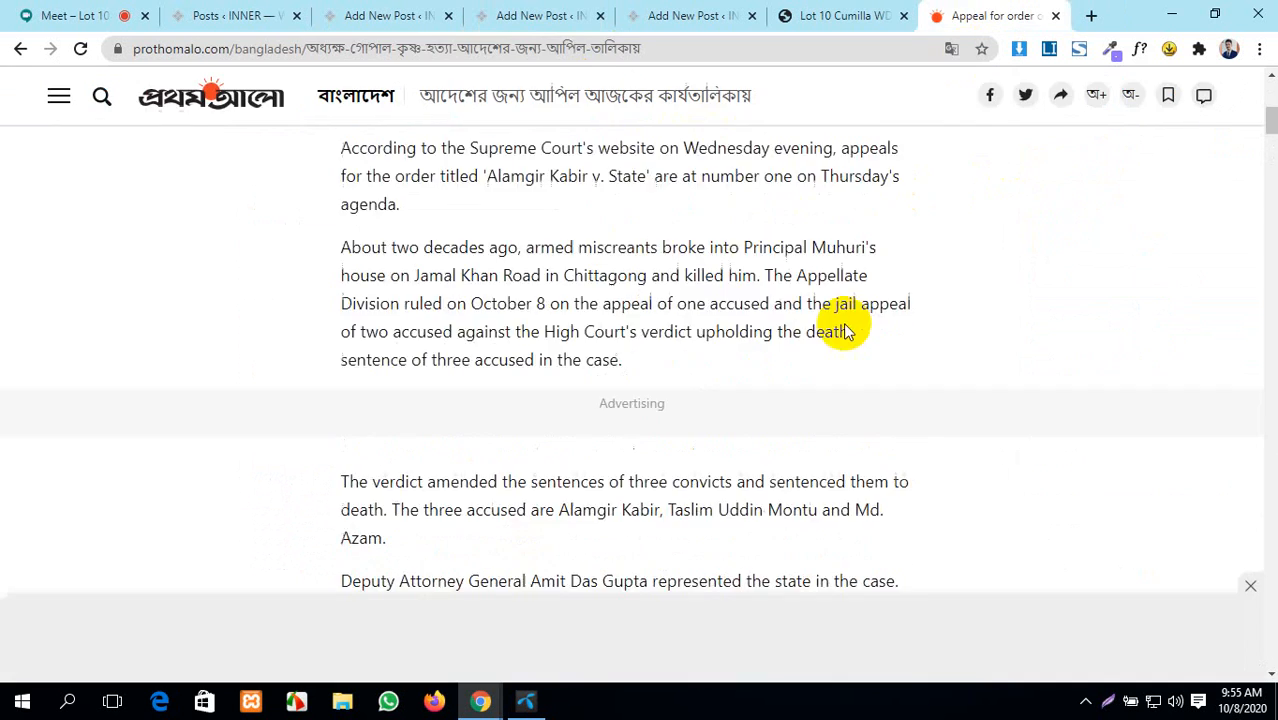
scroll(844, 323, "up", 5)
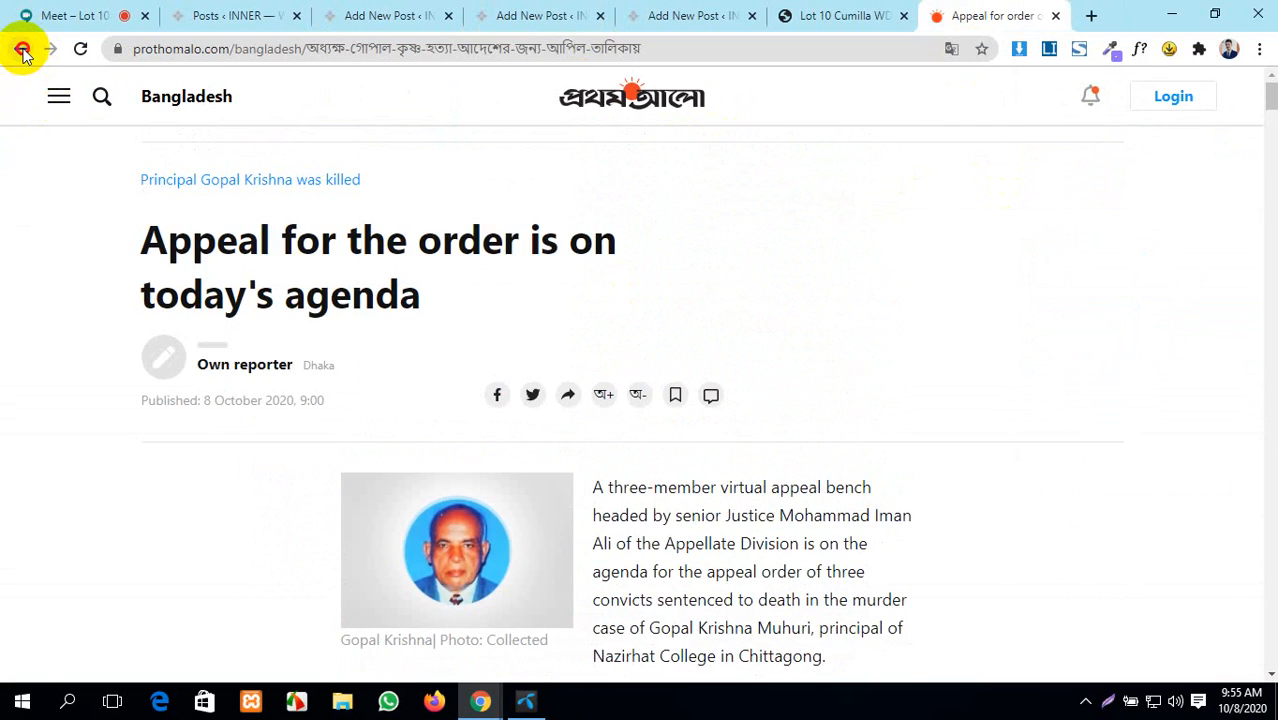
left_click(21, 49)
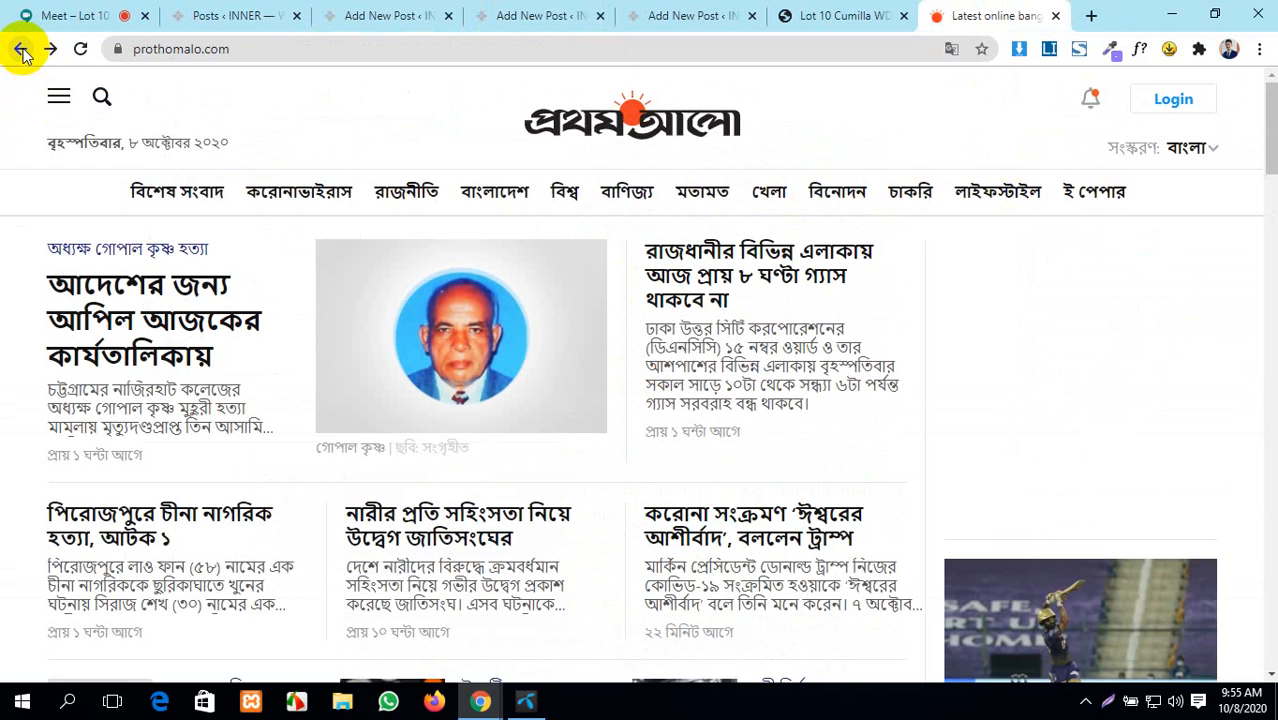
scroll(590, 395, "down", 2)
scroll(590, 395, "down", 2)
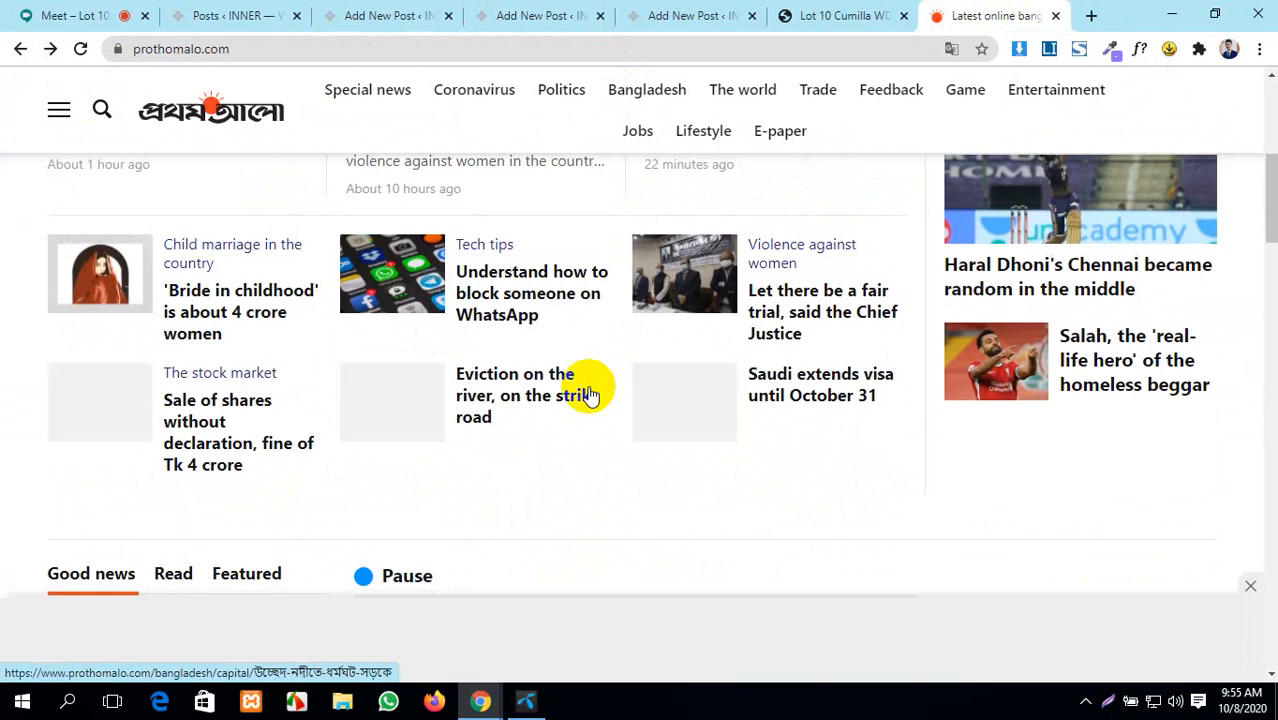
scroll(590, 395, "down", 3)
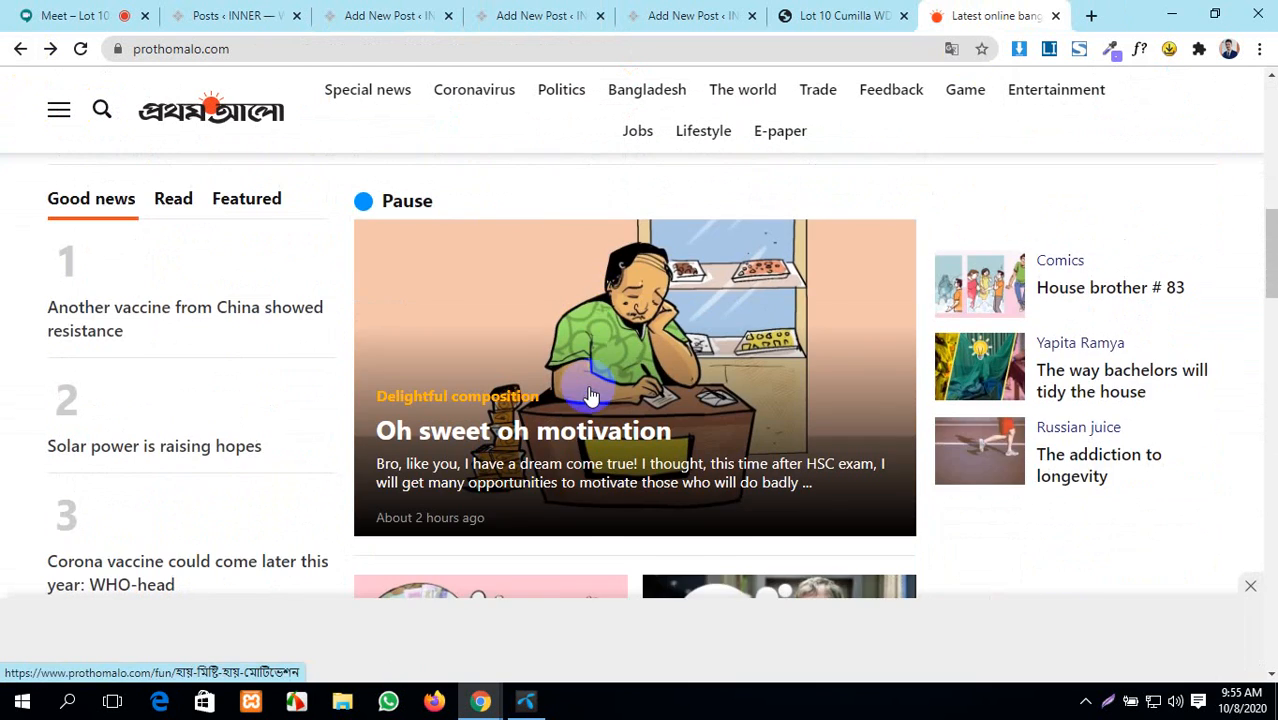
scroll(587, 392, "up", 5)
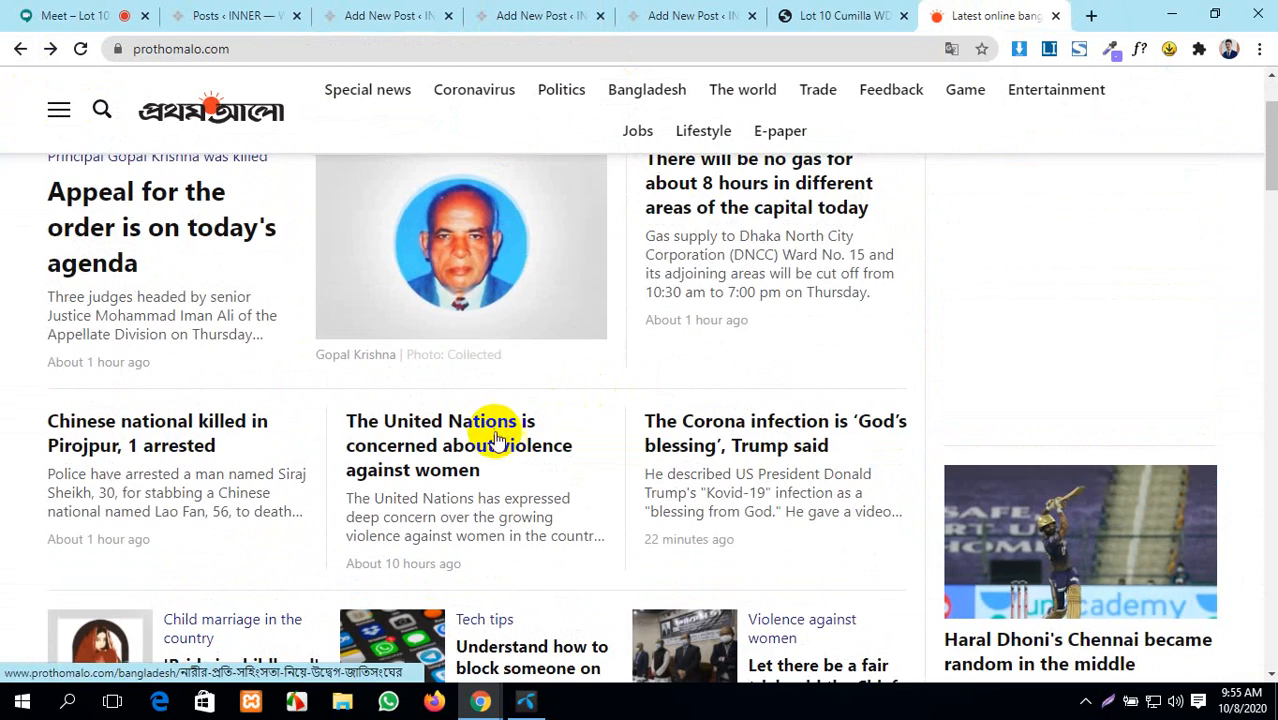
left_click(493, 436)
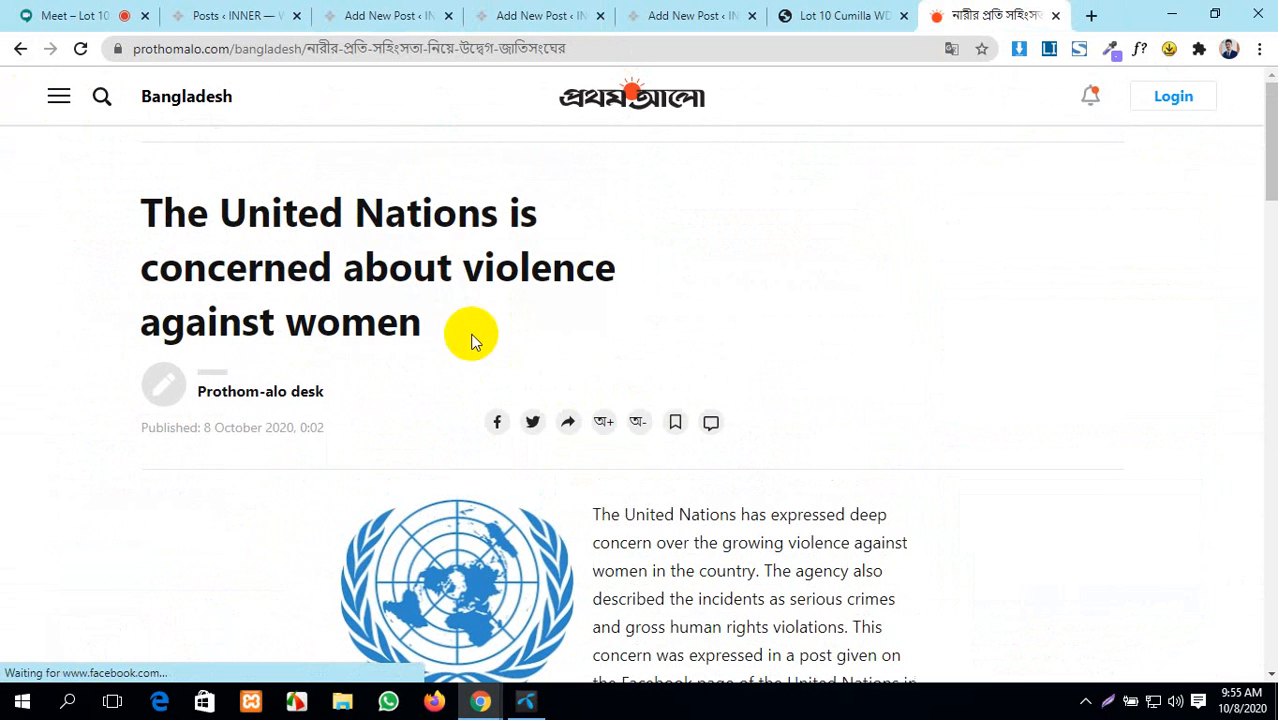
left_click_drag(424, 330, 119, 207)
key("ctrl+c")
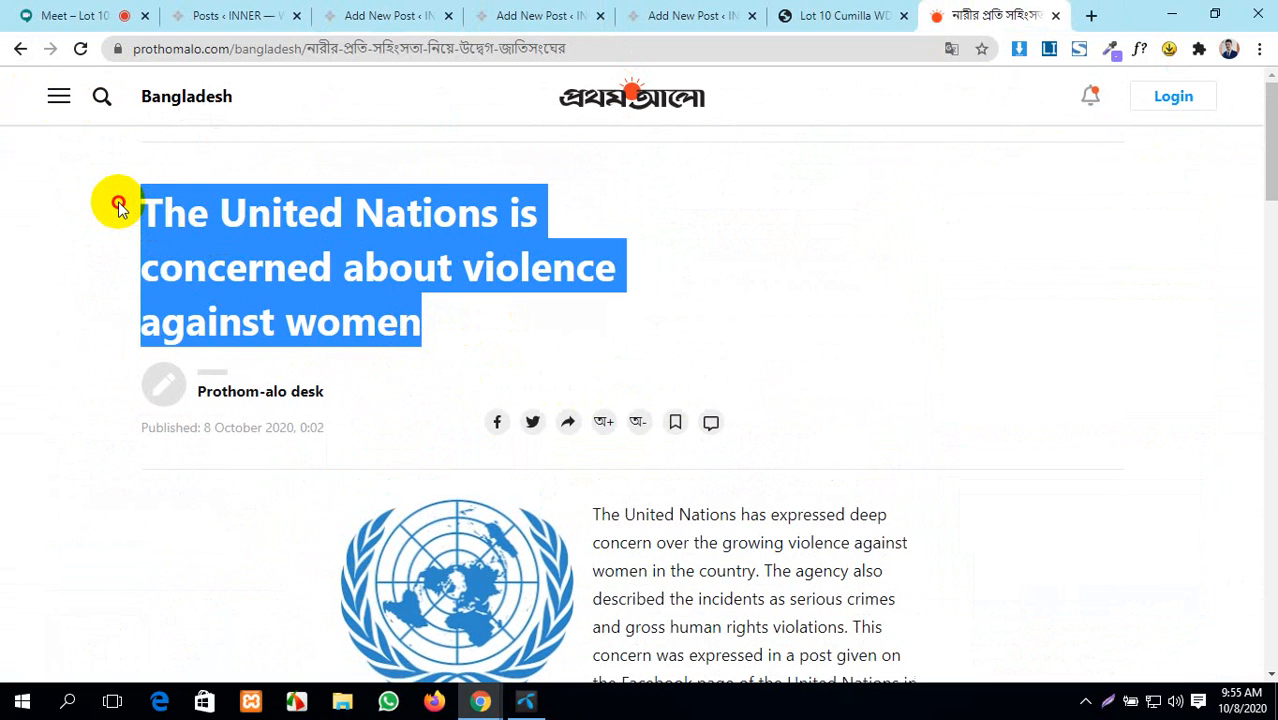
left_click(515, 15)
- Paste the UN headline as title, upload event-work-4.jpg into an Image block, add an empty paragraph
key("ctrl+v")
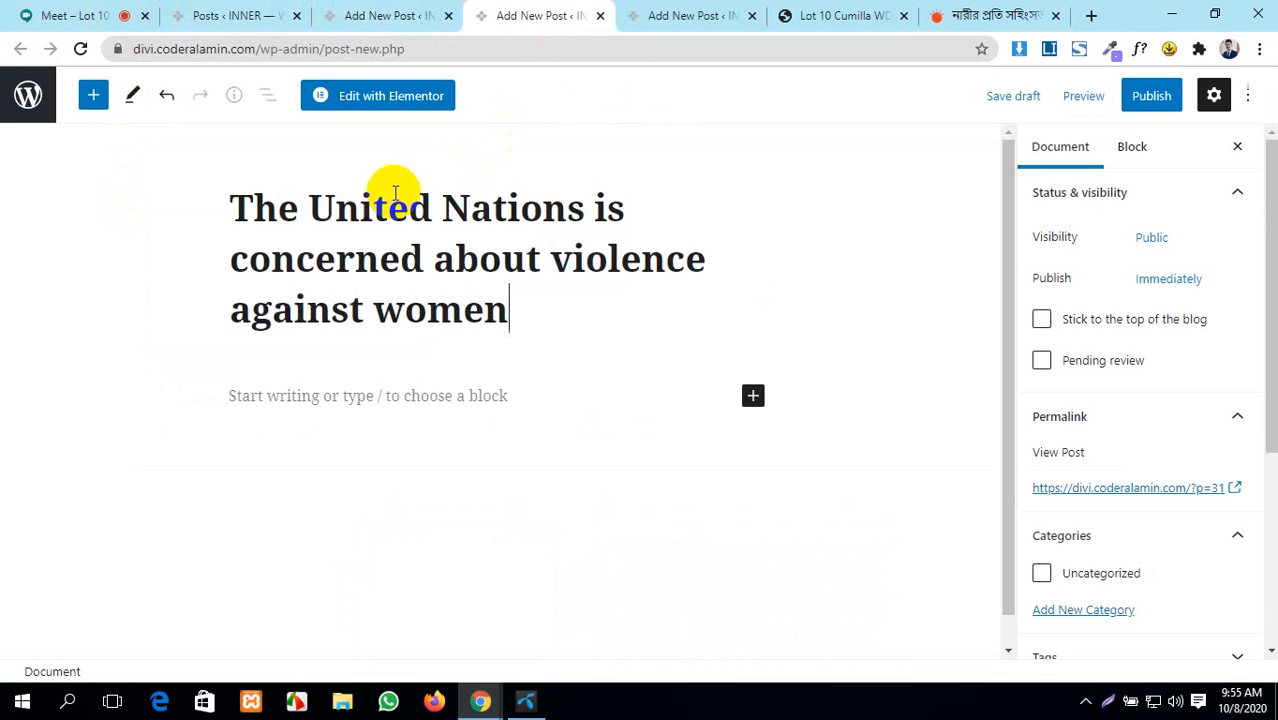
left_click(752, 398)
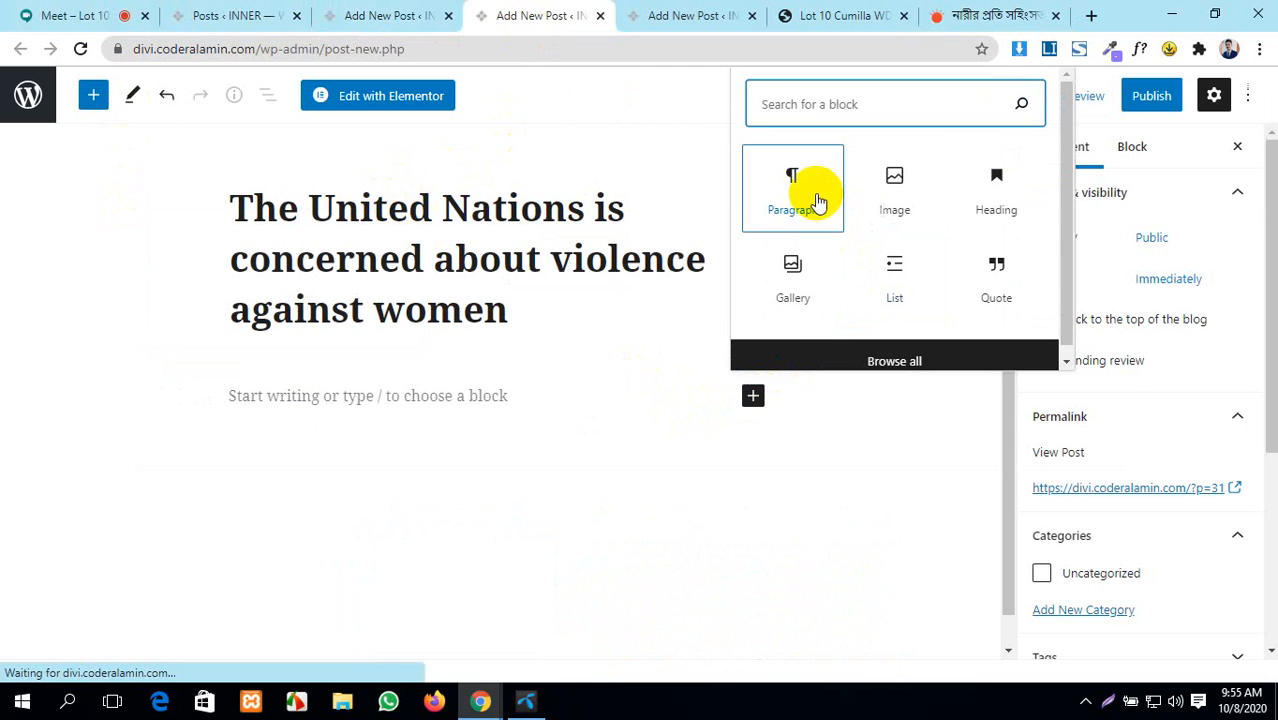
left_click(887, 208)
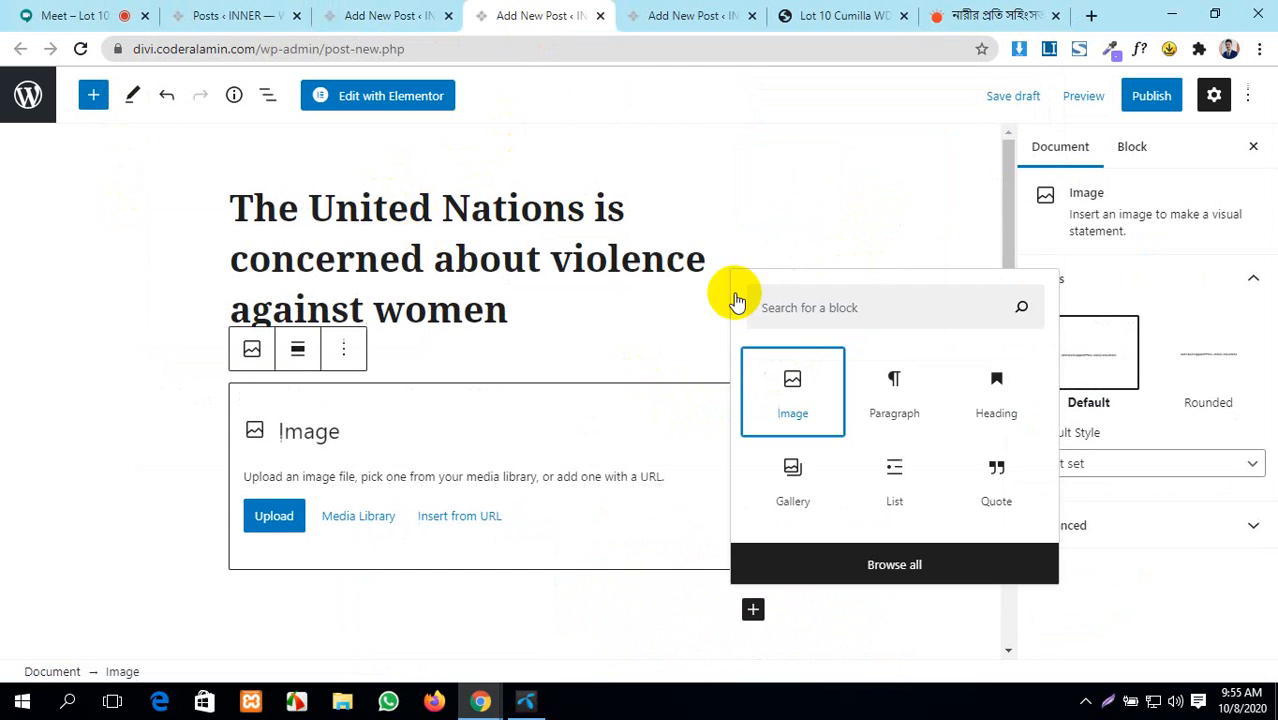
left_click(282, 516)
scroll(422, 366, "down", 10)
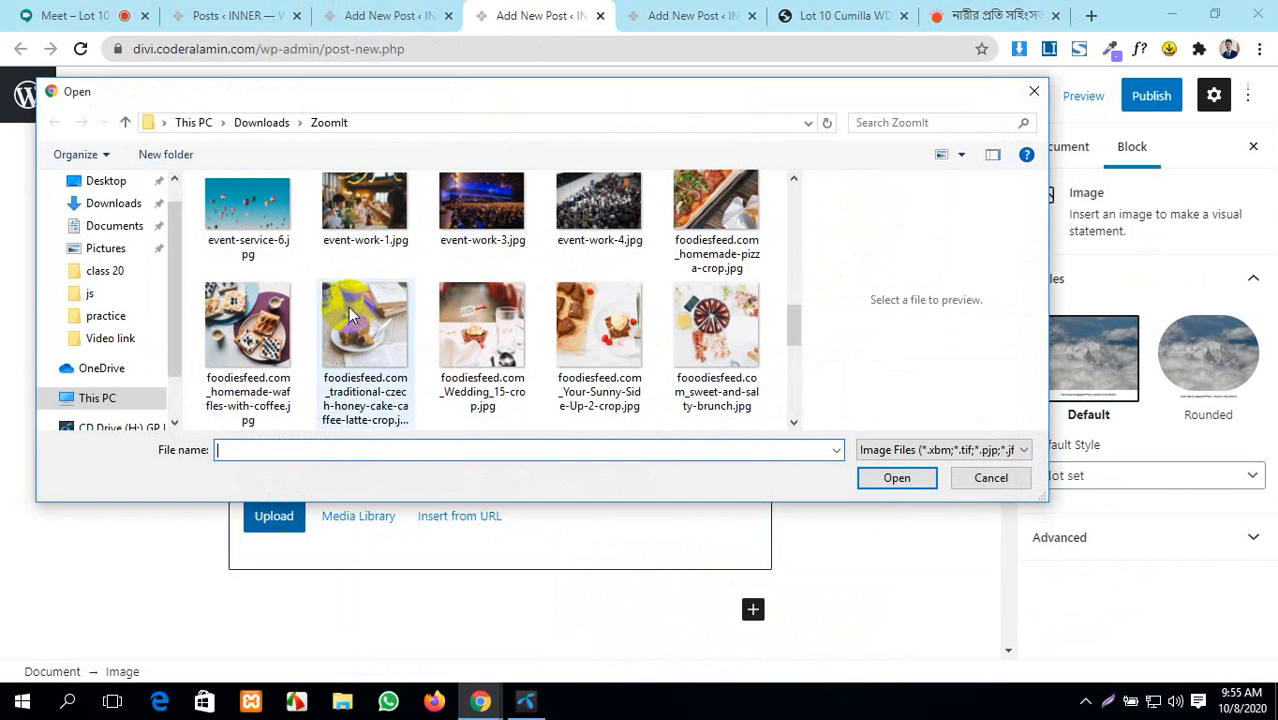
left_click(599, 205)
left_click(900, 478)
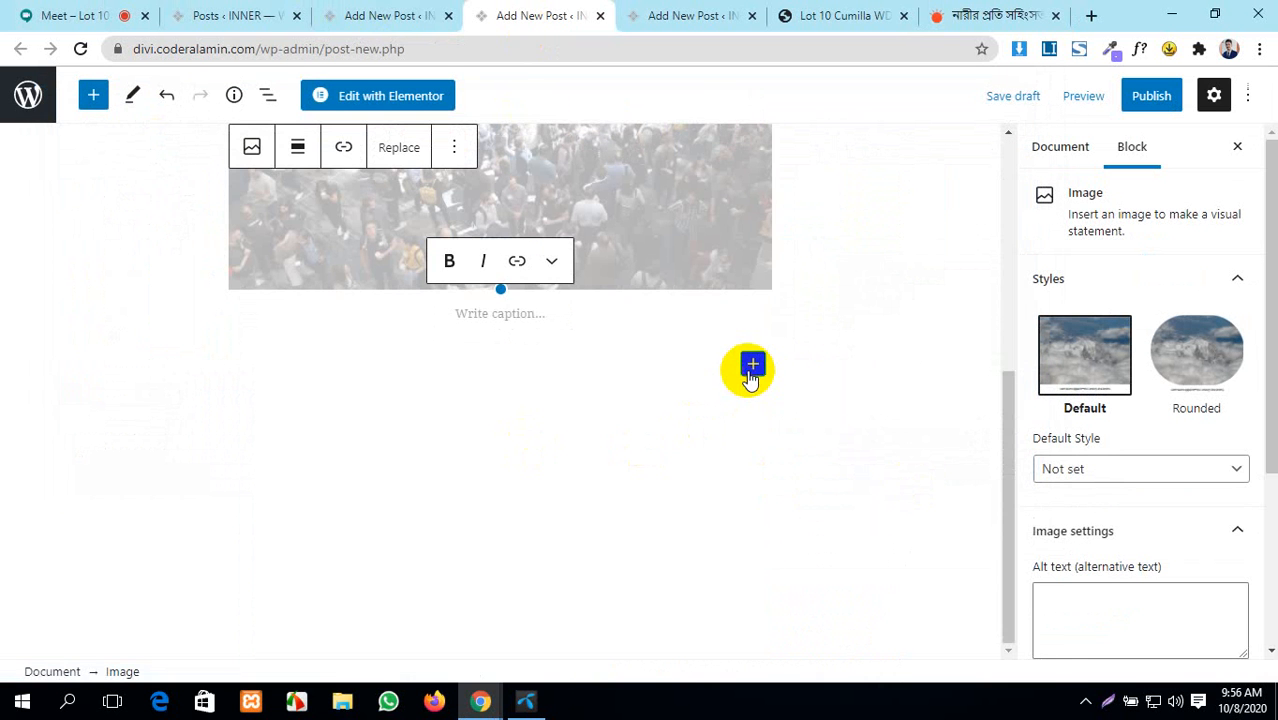
left_click(751, 370)
left_click(887, 520)
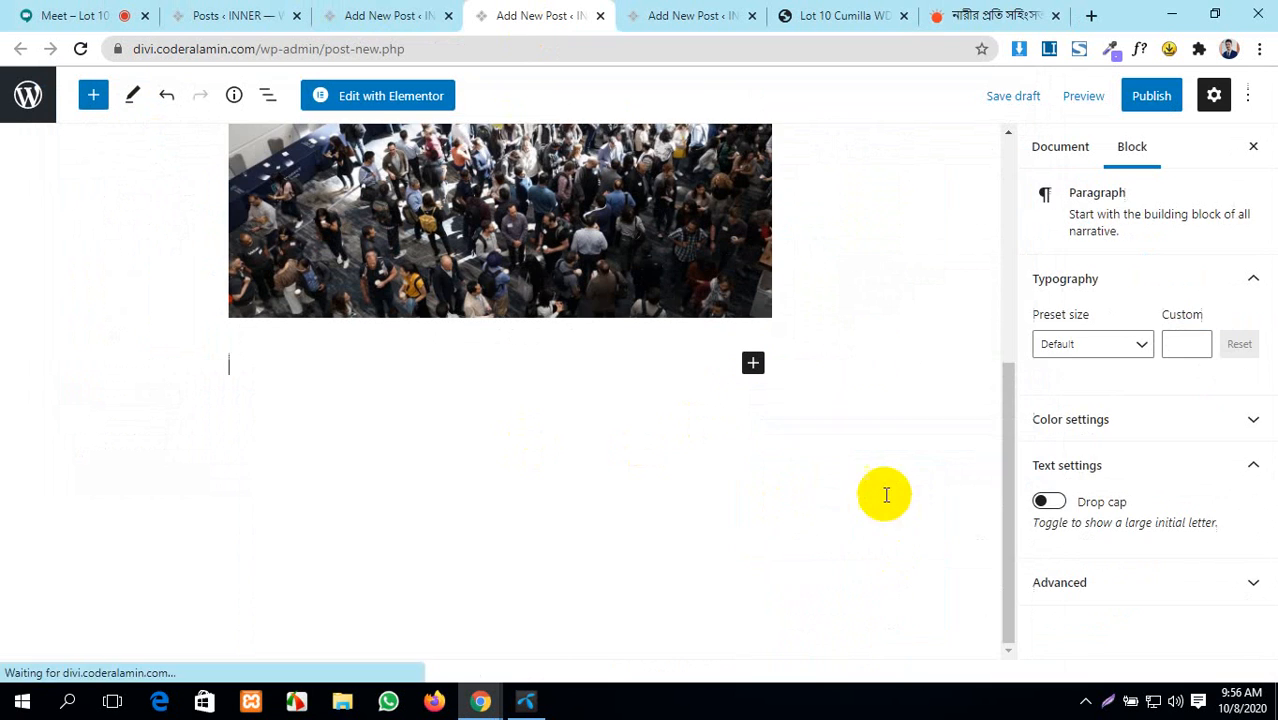
- Copy the article text from Prothom Alo and paste it into the new post's paragraph
left_click(967, 18)
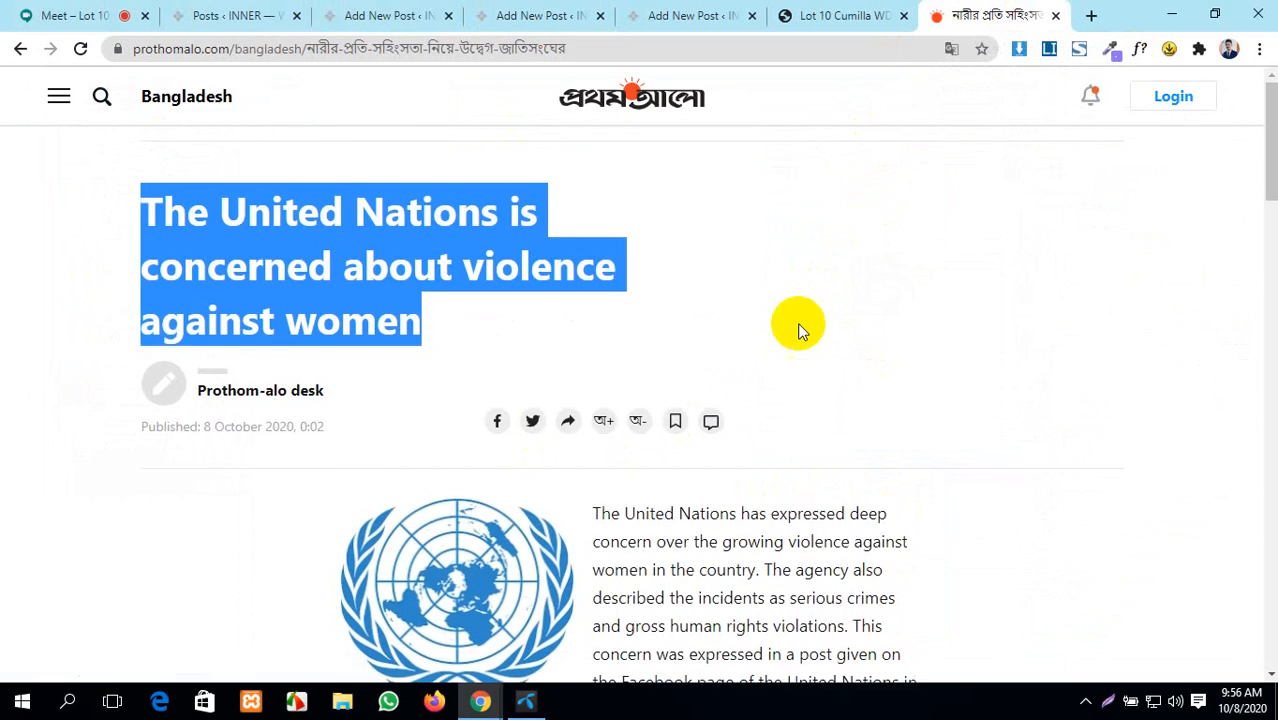
scroll(700, 250, "down", 5)
scroll(633, 206, "up", 3)
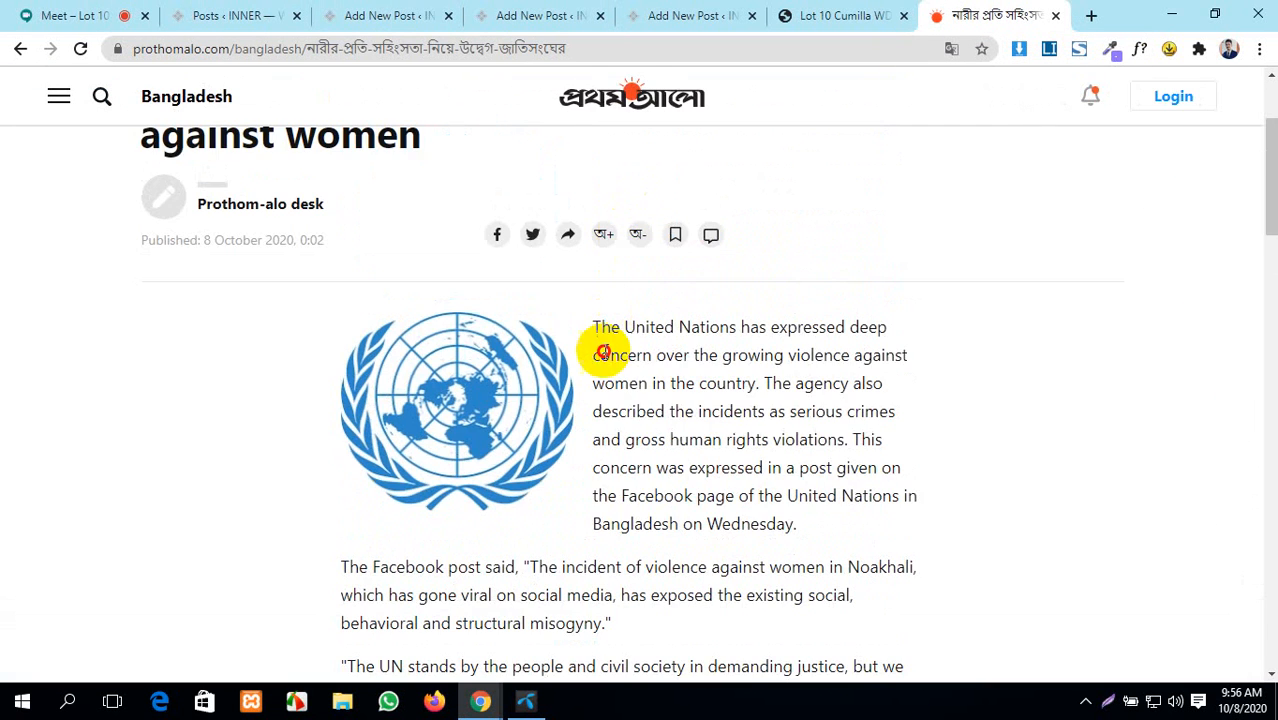
left_click_drag(595, 328, 805, 410)
scroll(800, 541, "down", 2)
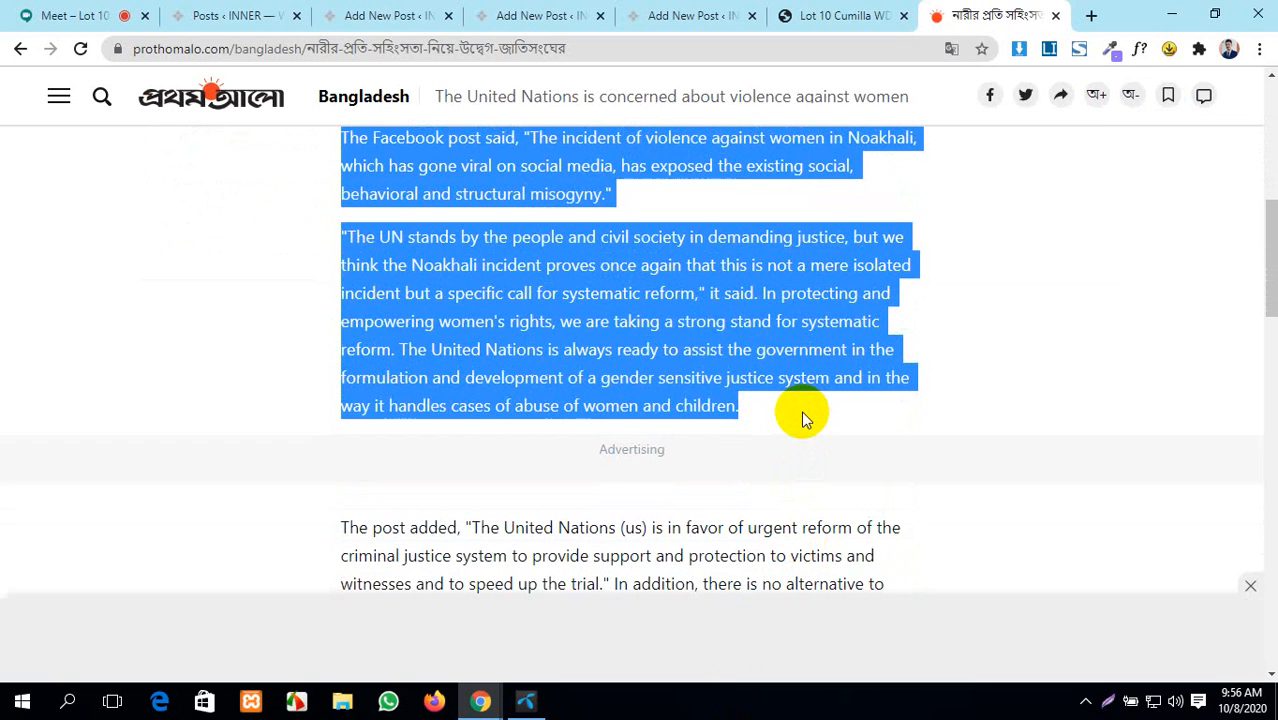
left_click(414, 15)
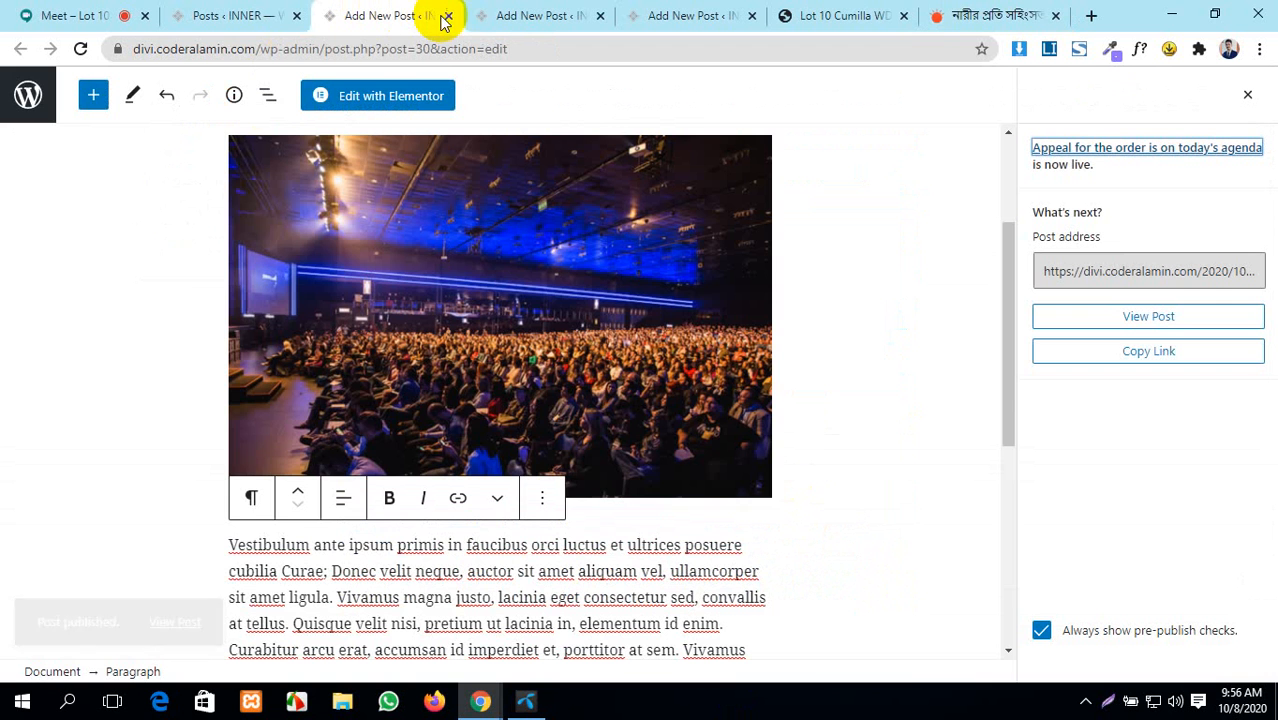
scroll(542, 342, "down", 4)
scroll(542, 365, "up", 5)
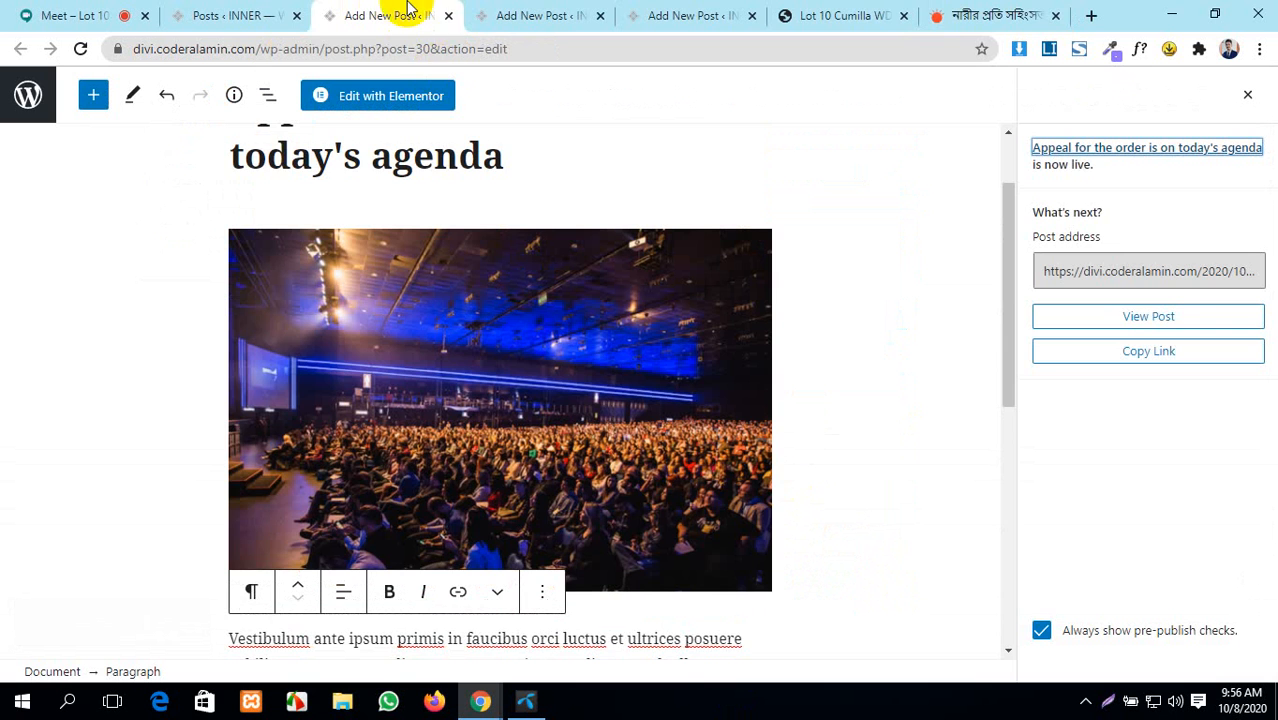
left_click(449, 16)
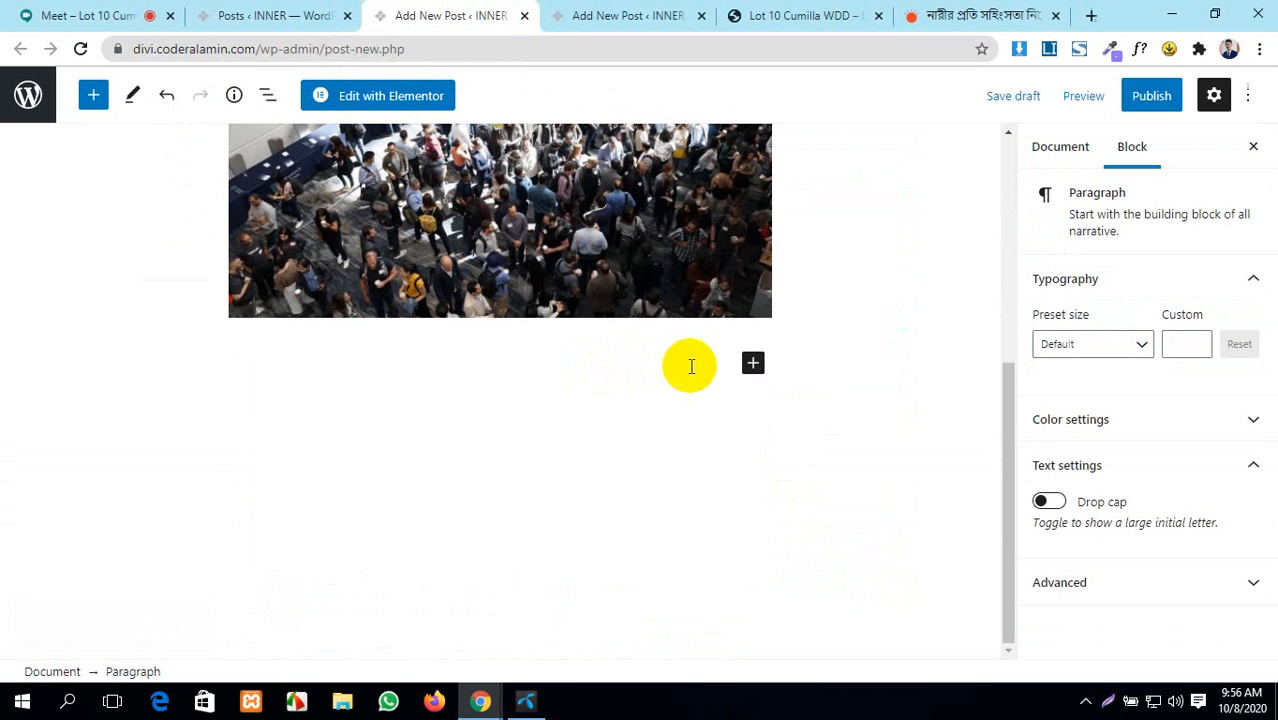
type("\"The UN stands by the people and civil society in demanding justice, but we think the Noakhali incident proves once again that this is not a mere isolated incident but a specific call for systematic reform,\" it said. In protecting and empowering women's rights, we are taking a strong stand for systematic reform. The United Nations is always ready to assist the government in the formulation and development of a gender sensitive justice system and in the way it handles cases of abuse of women and children.")
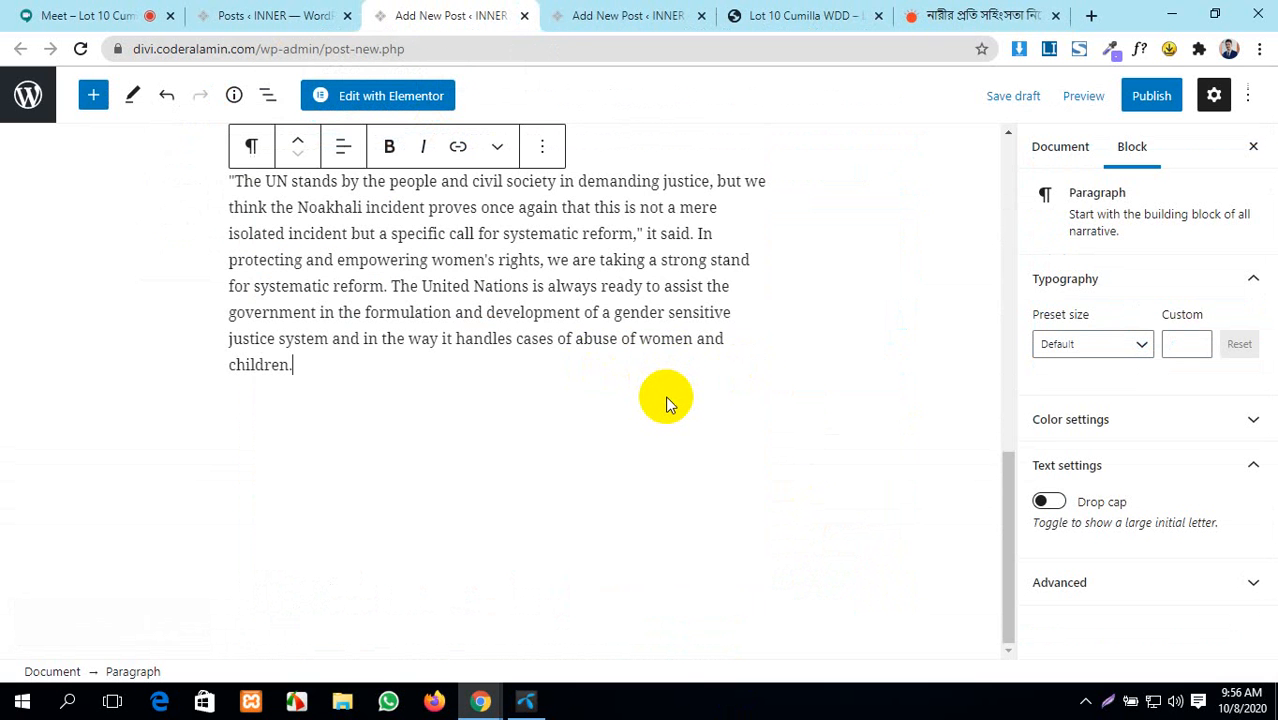
- Publish the UN post and bring up the live INNER site
left_click(1148, 95)
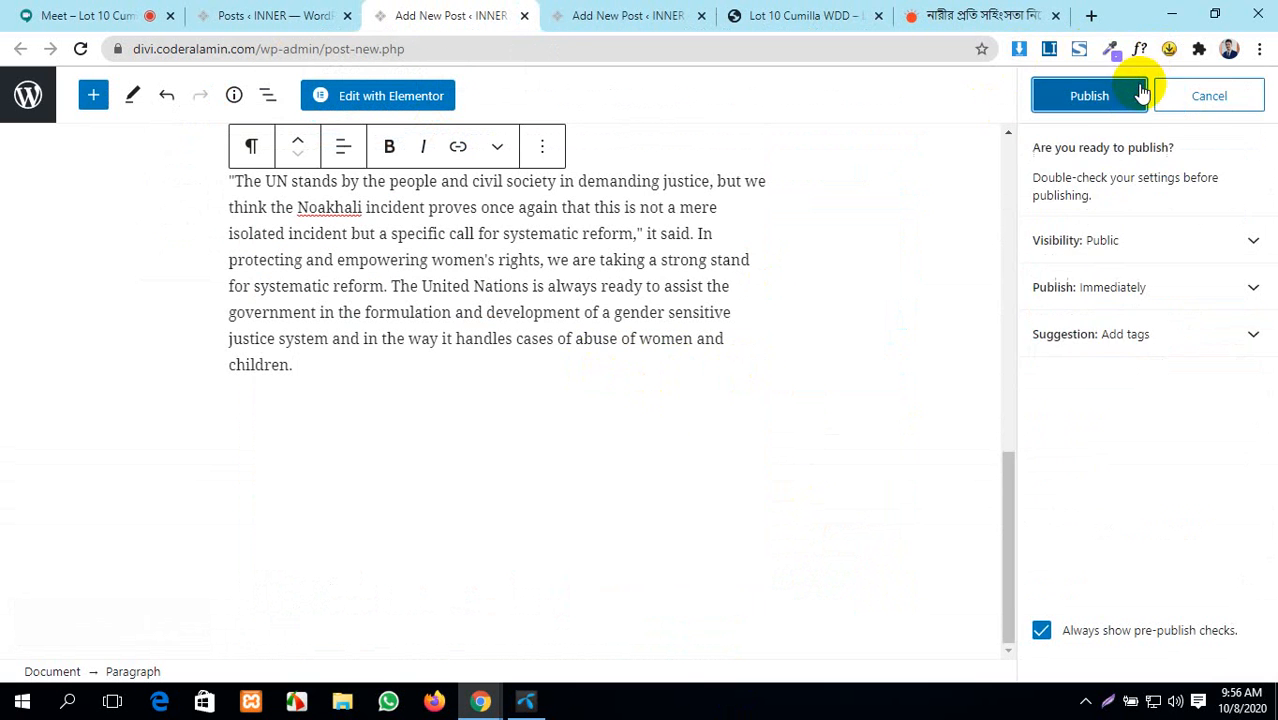
left_click(1118, 98)
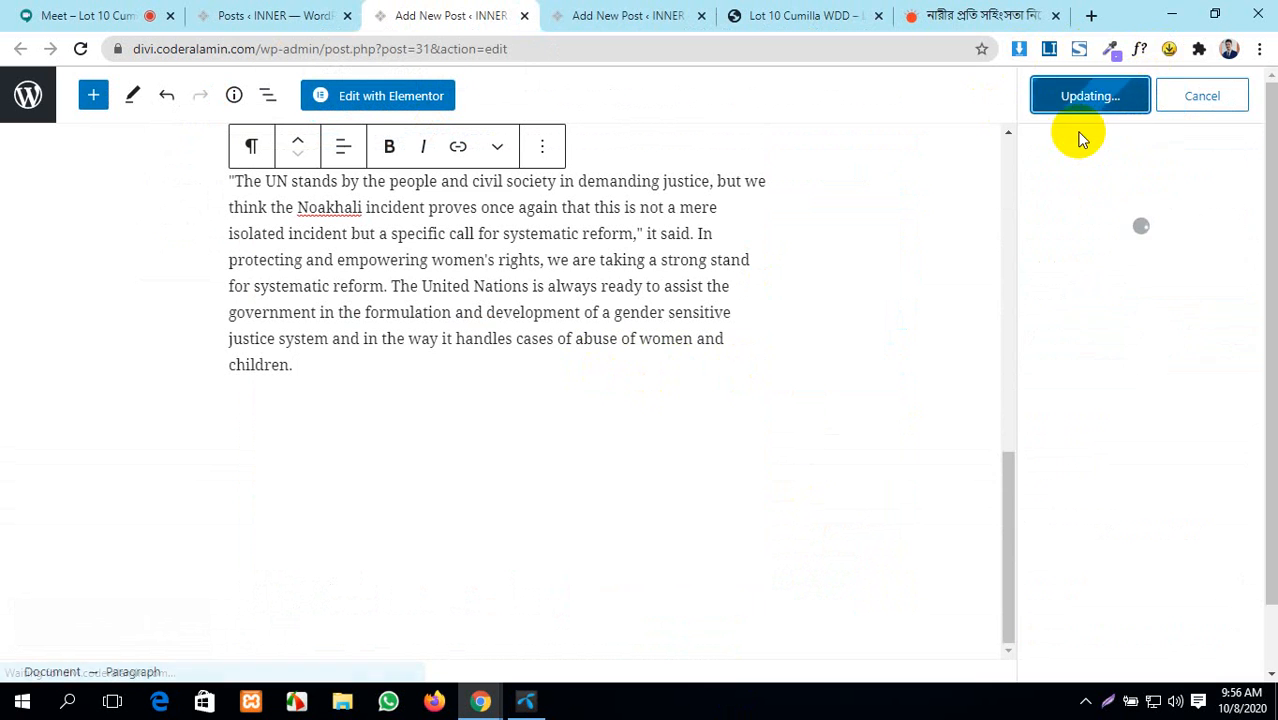
left_click(706, 16)
scroll(670, 205, "up", 5)
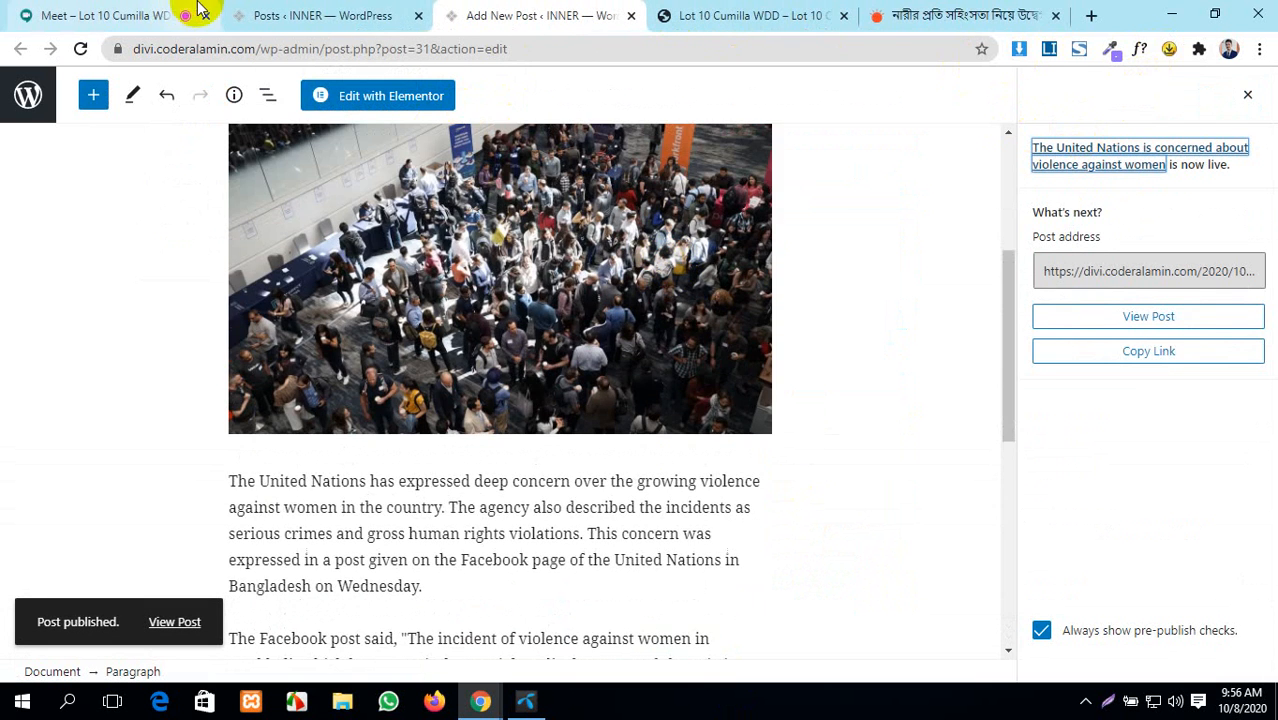
left_click(298, 12)
left_click(762, 12)
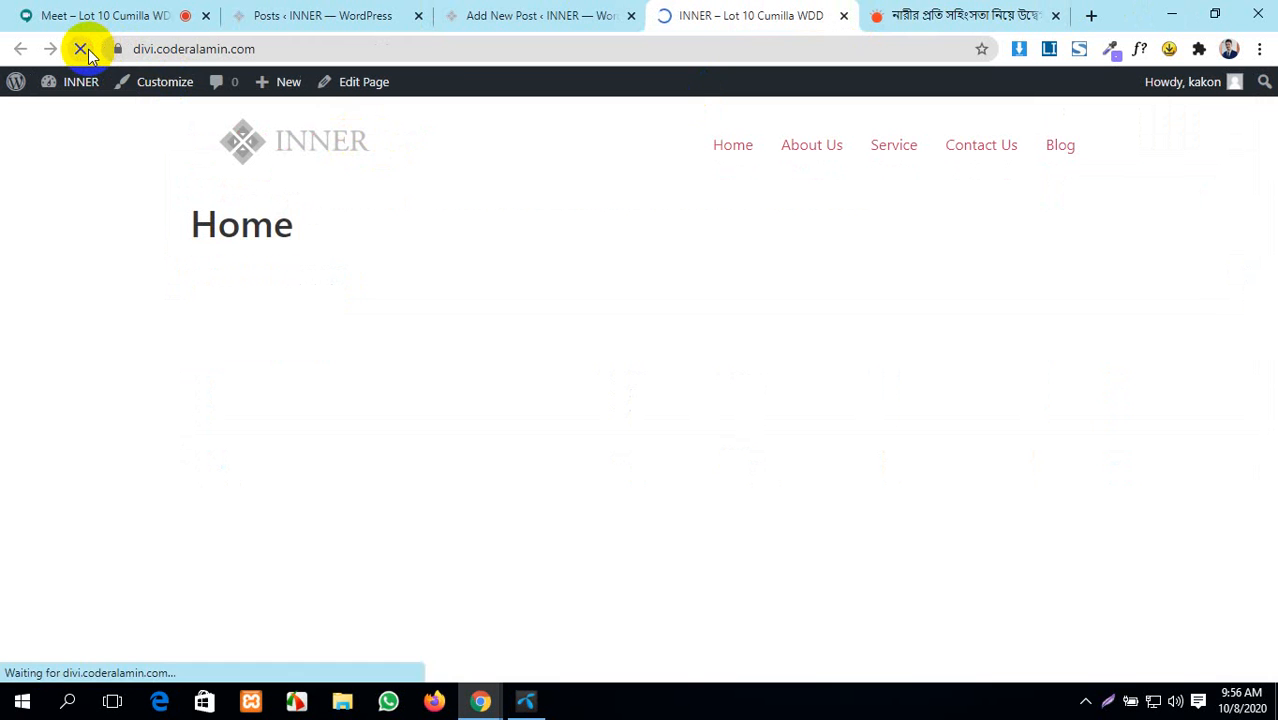
- Open the site's Blog and read through the new United Nations post
left_click(1059, 146)
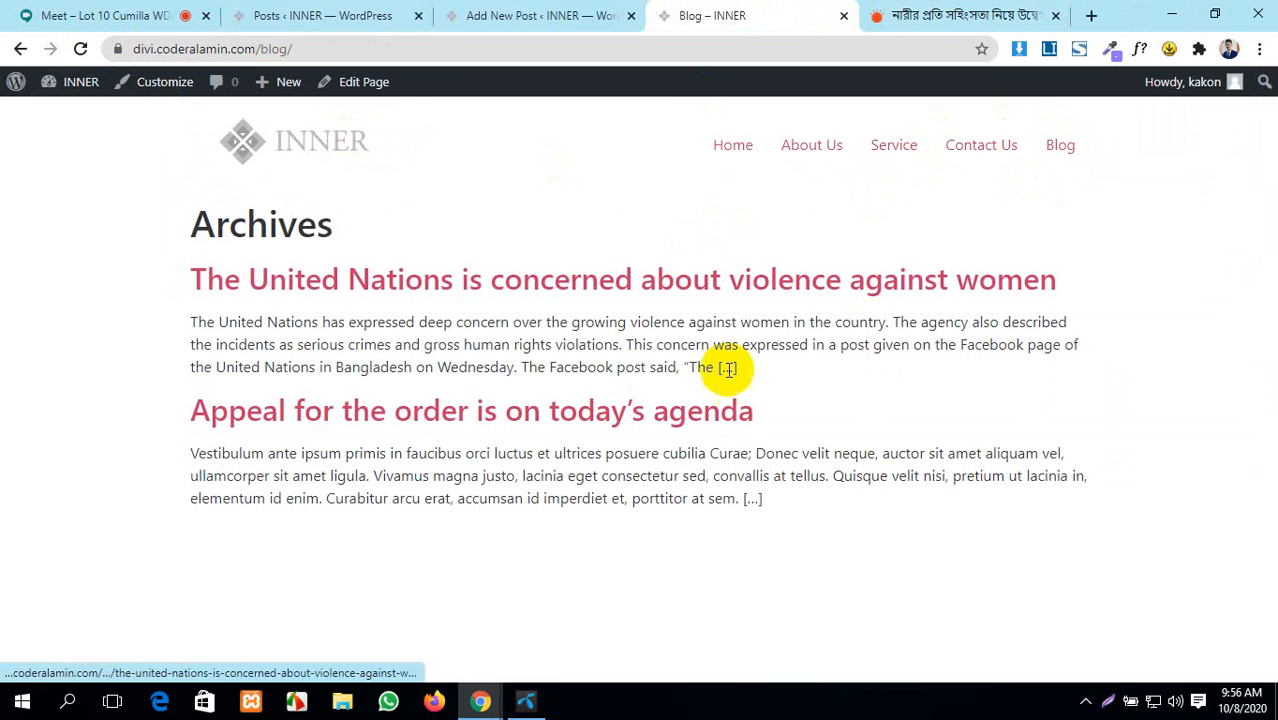
left_click(285, 283)
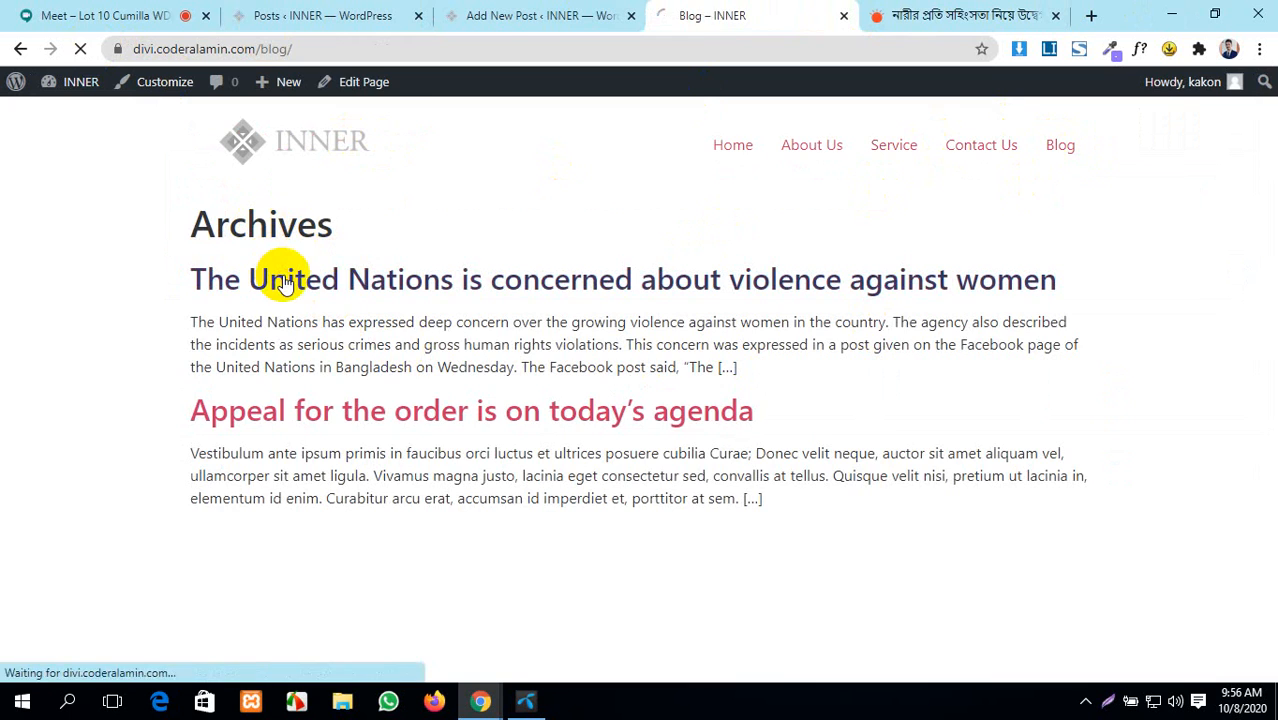
scroll(433, 380, "down", 10)
scroll(434, 376, "up", 5)
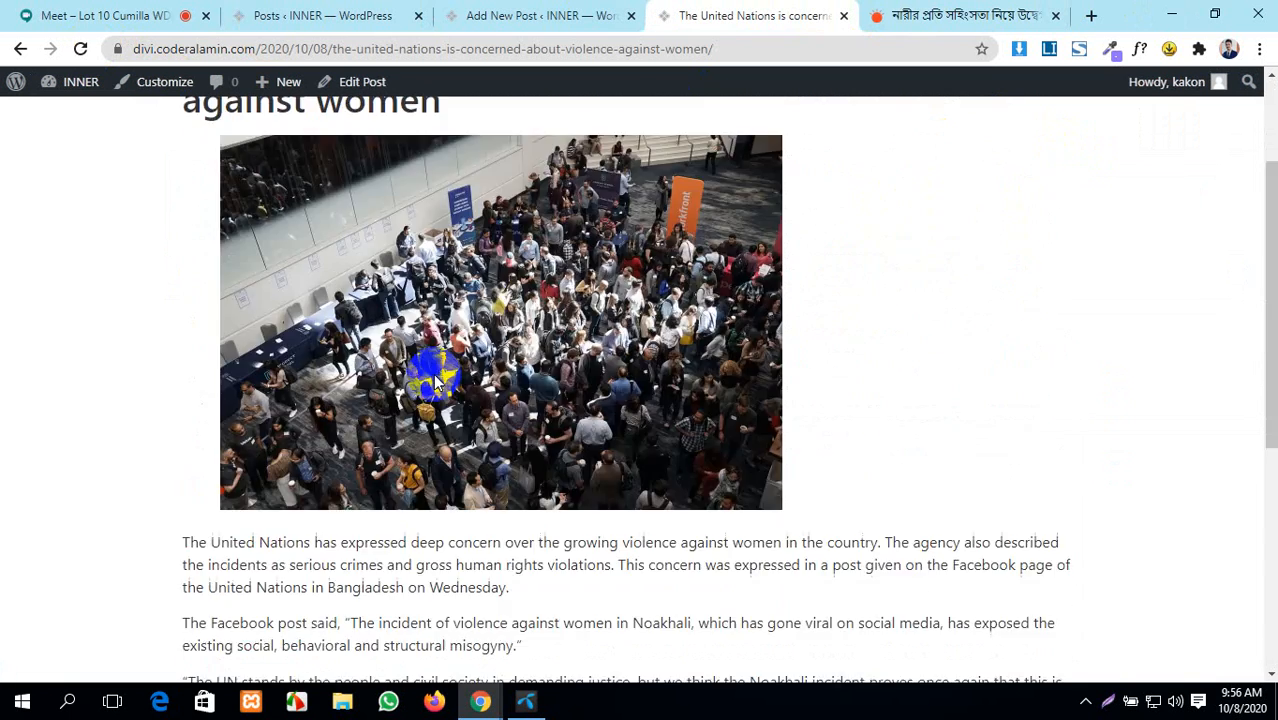
scroll(434, 376, "down", 5)
scroll(434, 376, "up", 7)
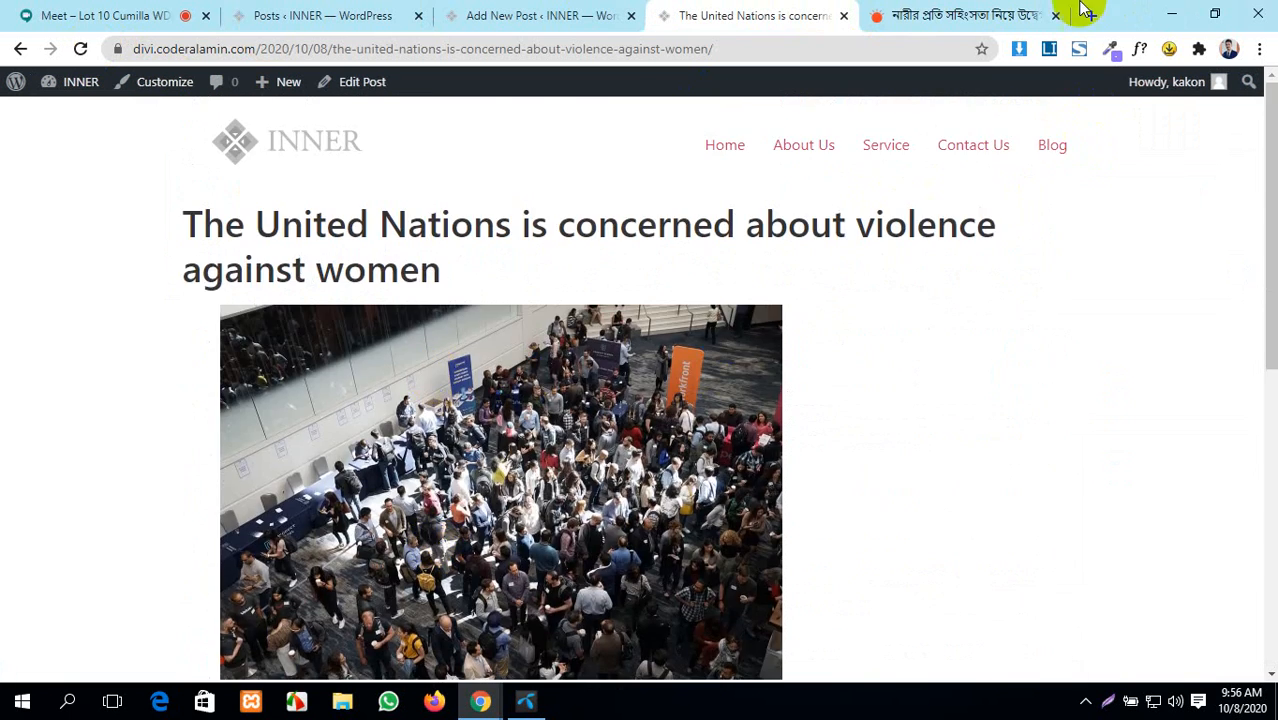
- Close the Prothom Alo news tab and return to the admin Posts list
left_click(1025, 12)
left_click(1056, 17)
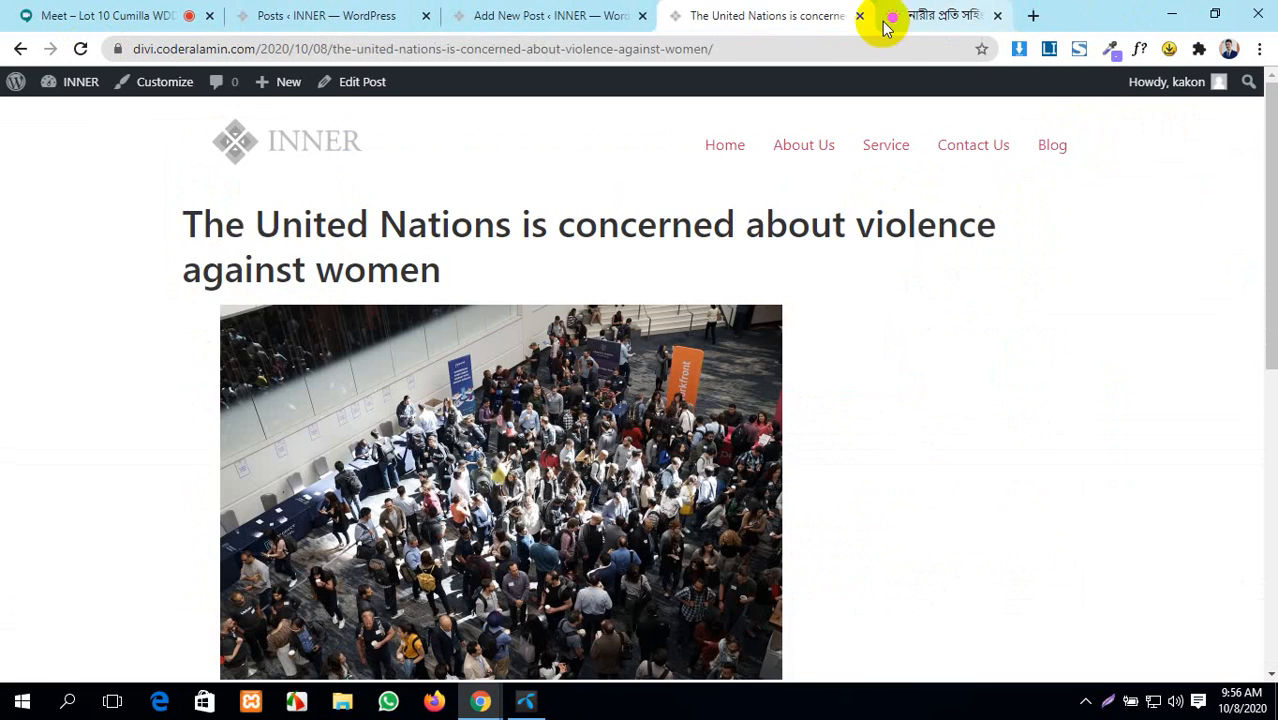
left_click(640, 15)
left_click(430, 15)
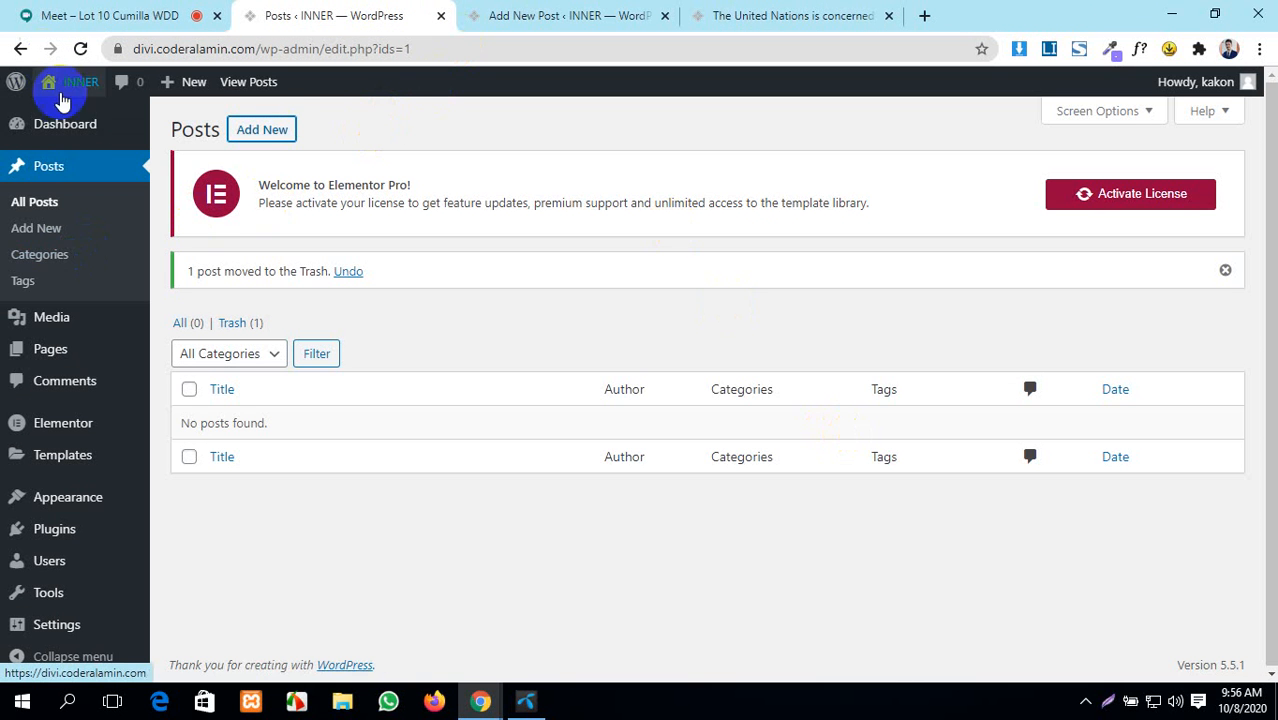
- Open the admin Dashboard, briefly checking on the video meeting
left_click(70, 126)
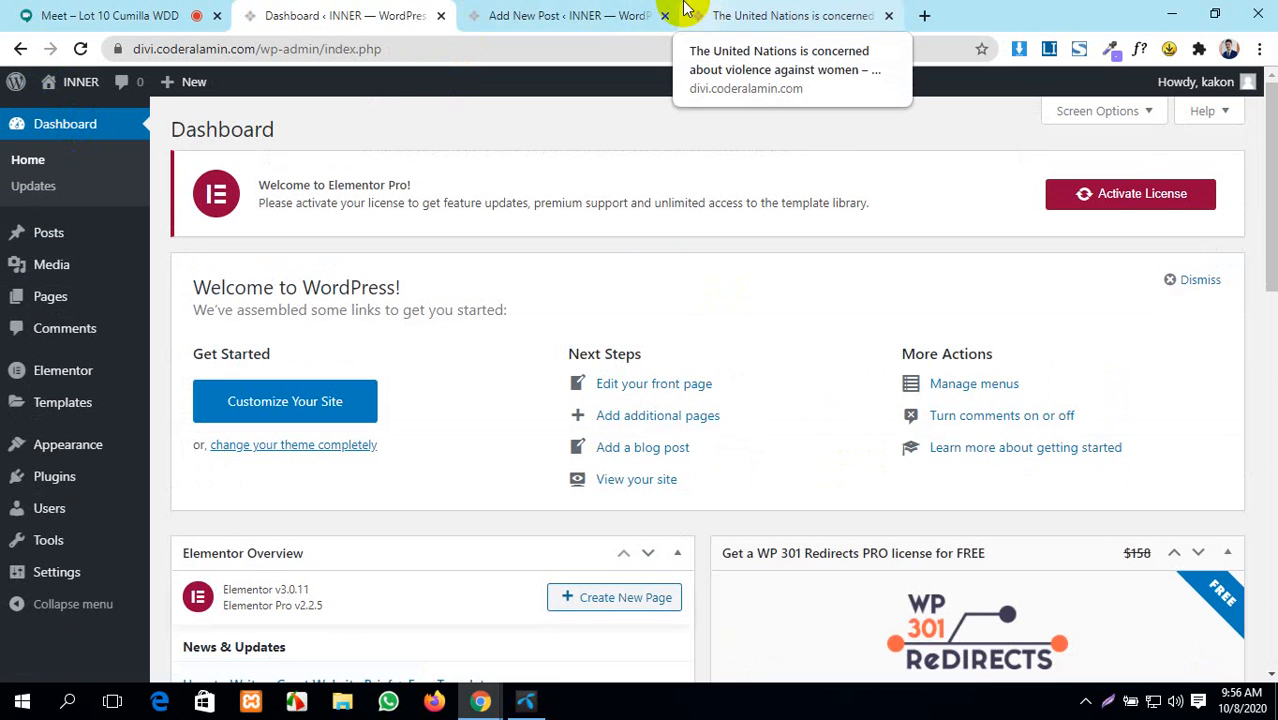
left_click(35, 12)
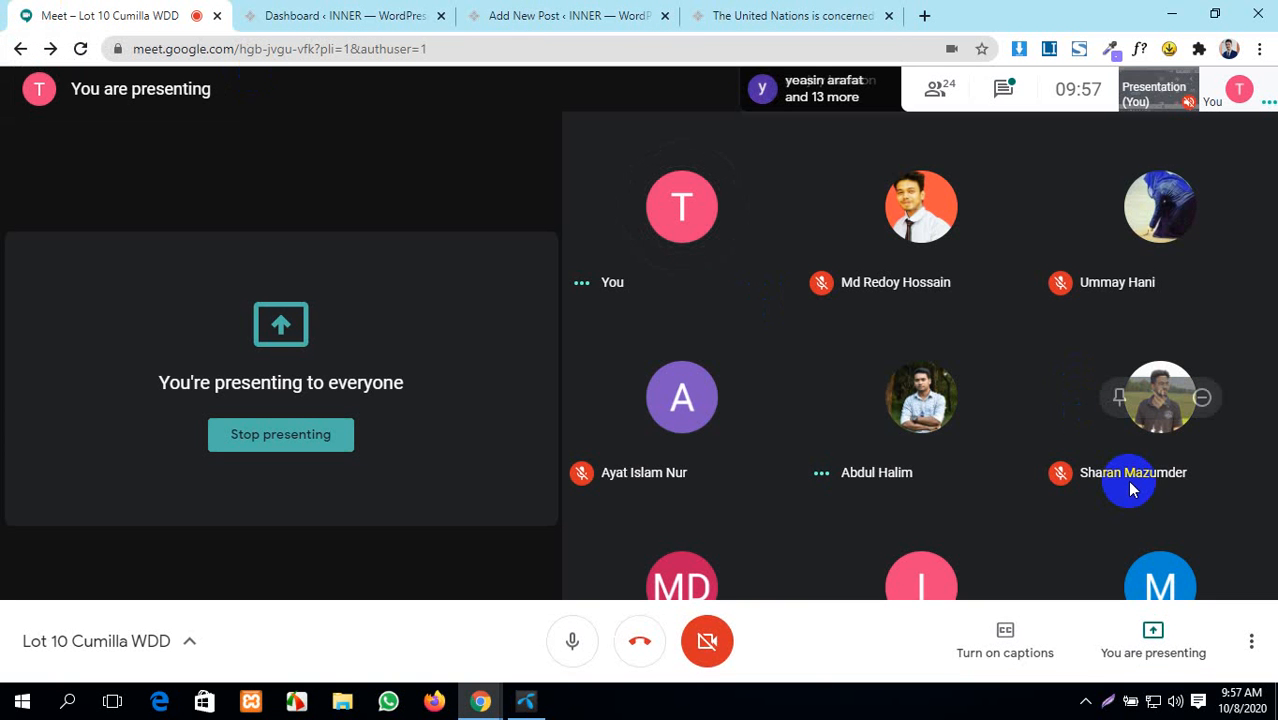
left_click(304, 12)
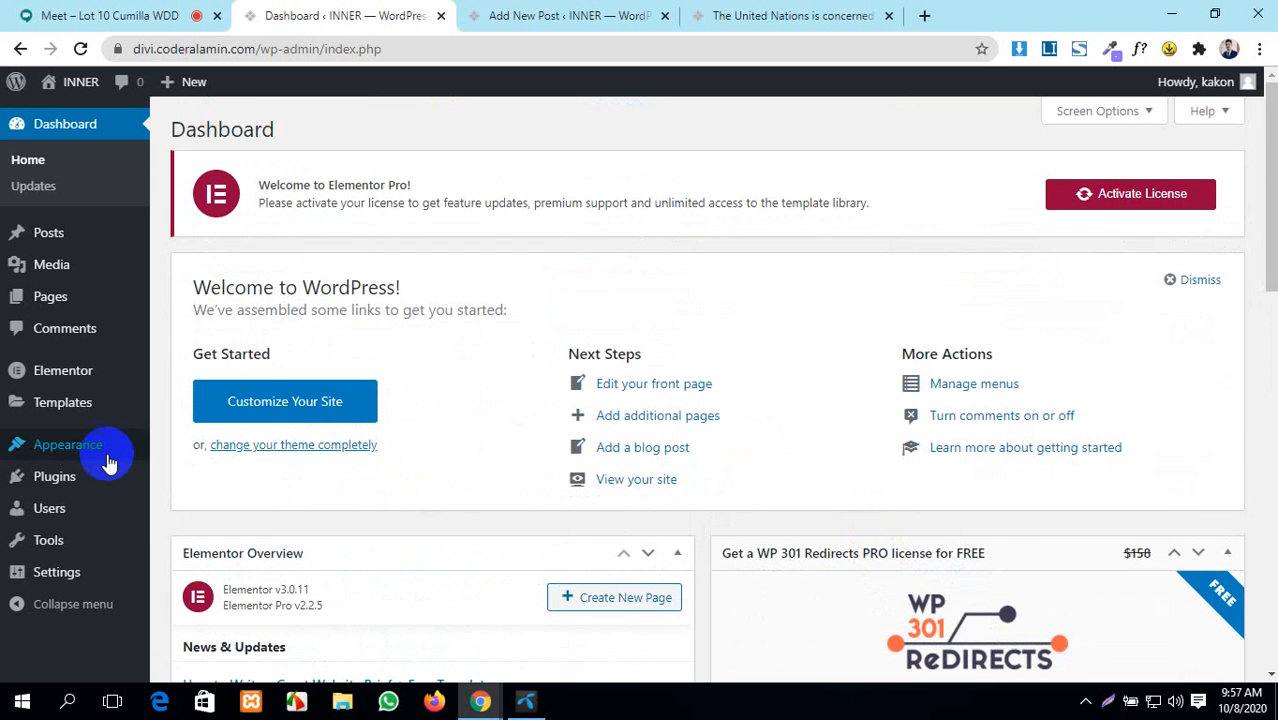
scroll(654, 450, "down", 2)
scroll(654, 442, "up", 2)
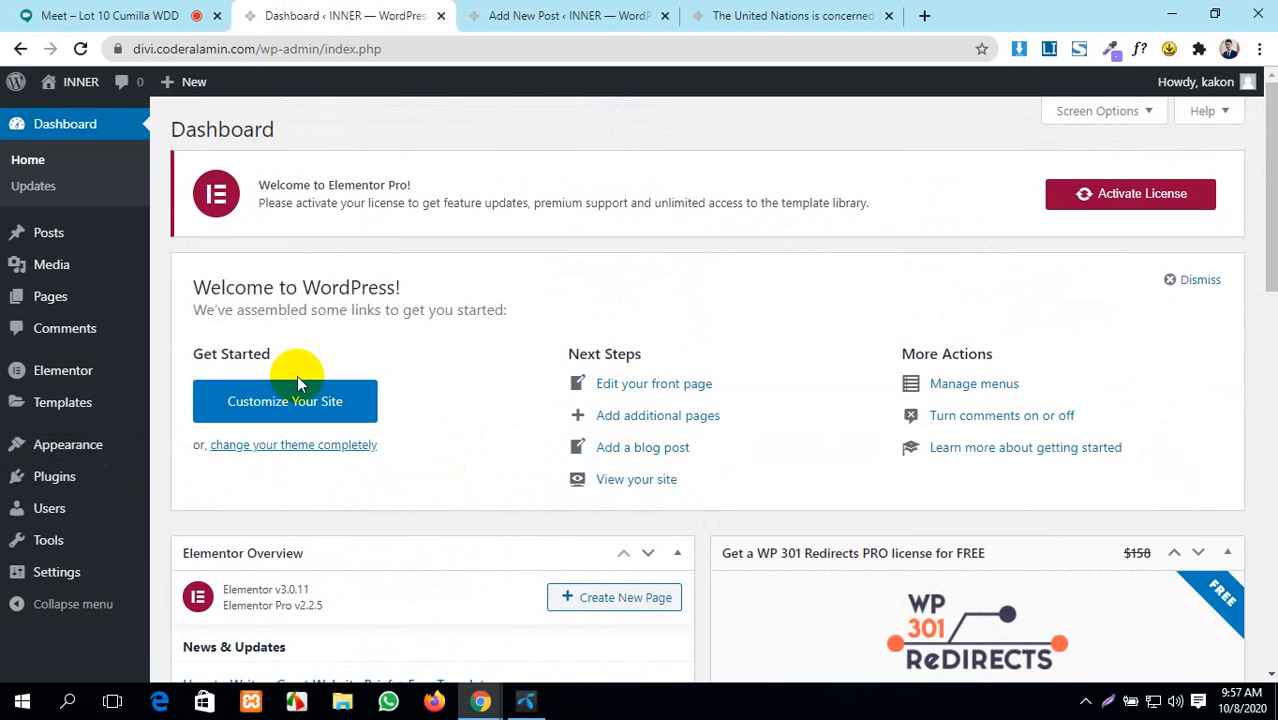
- Close the post editor, visit the site's Home page, and return to the Dashboard
left_click(527, 12)
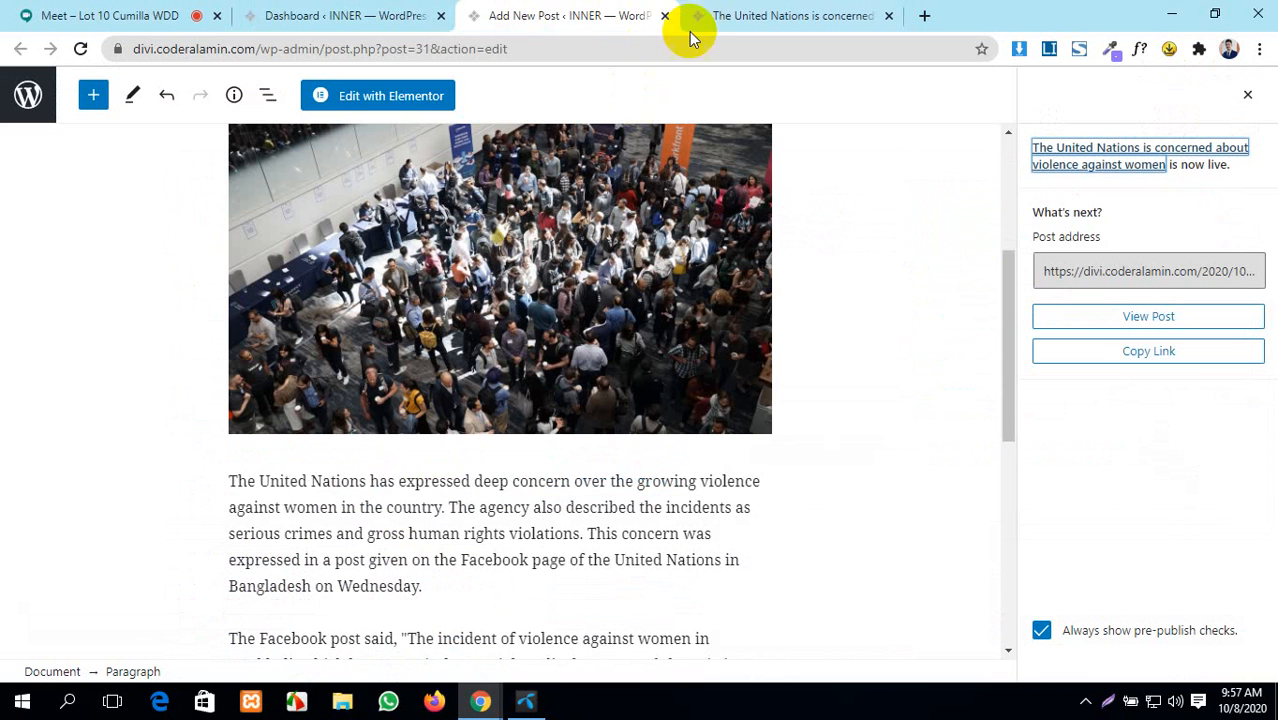
left_click(664, 16)
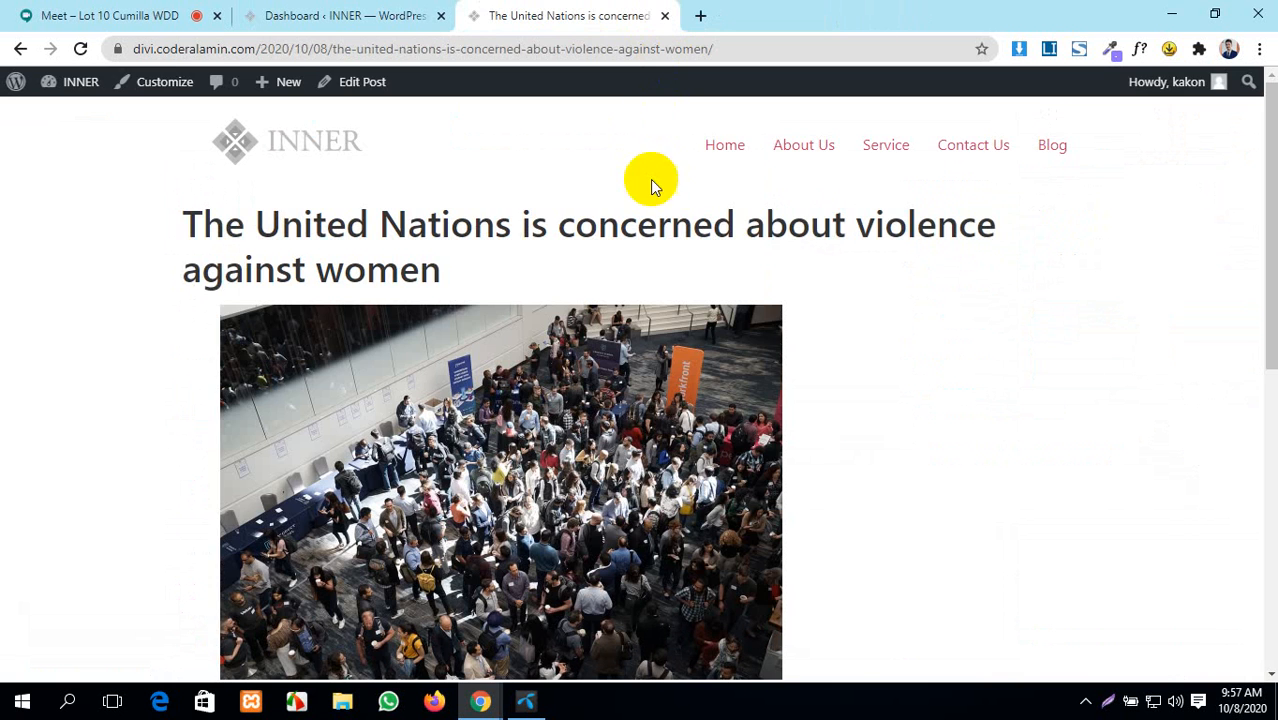
left_click(725, 146)
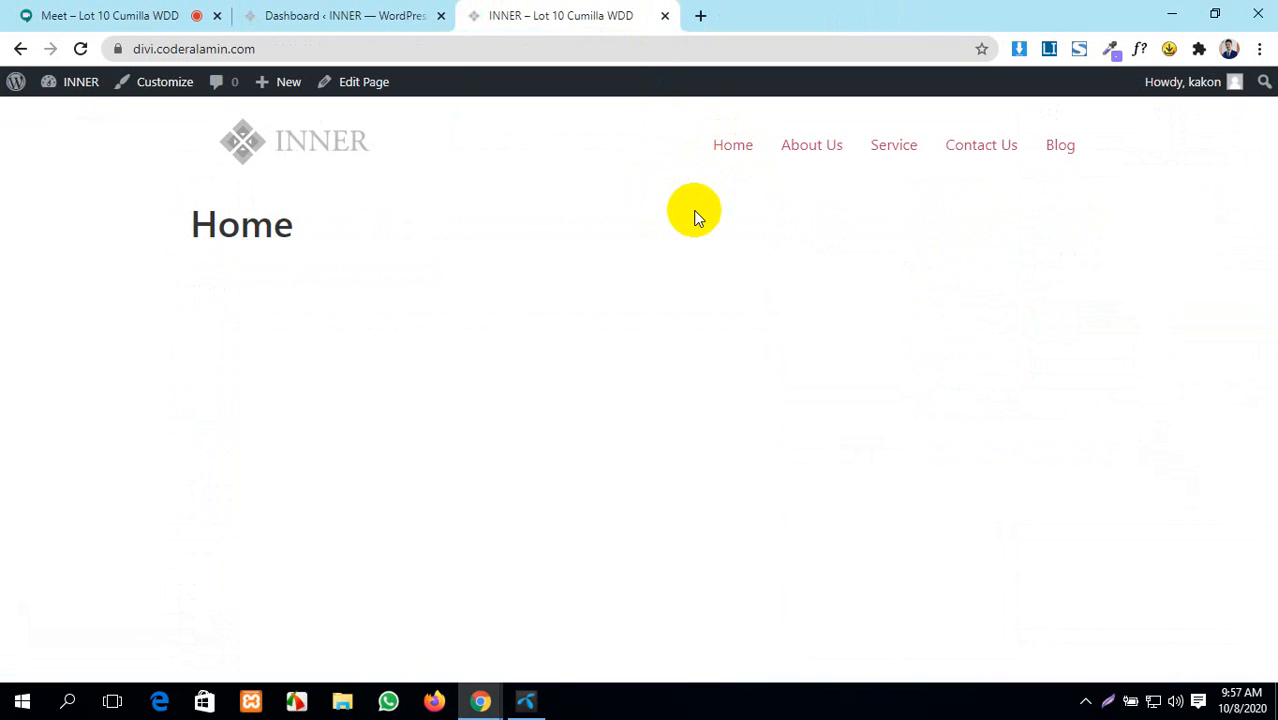
left_click(316, 8)
mouse_move(64, 292)
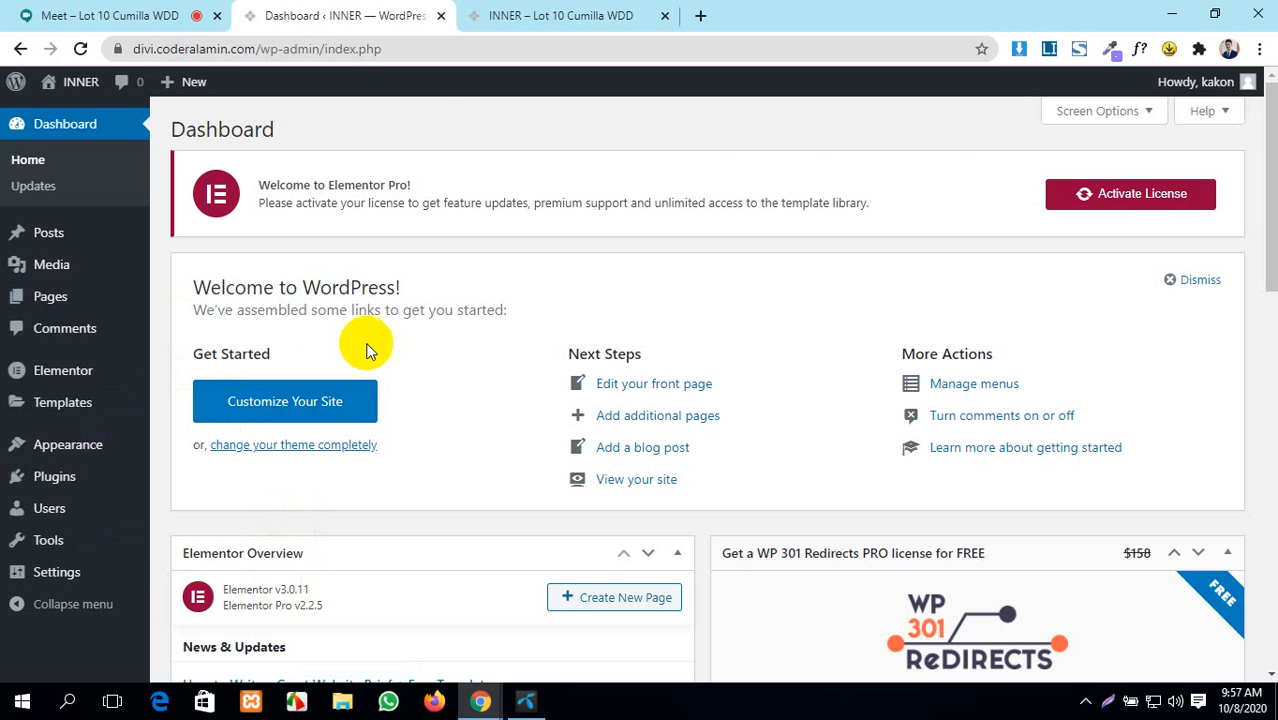
- Switch to the 'INNER – Lot 10 Cumilla WDD' tab to see the bare Home page
left_click(563, 12)
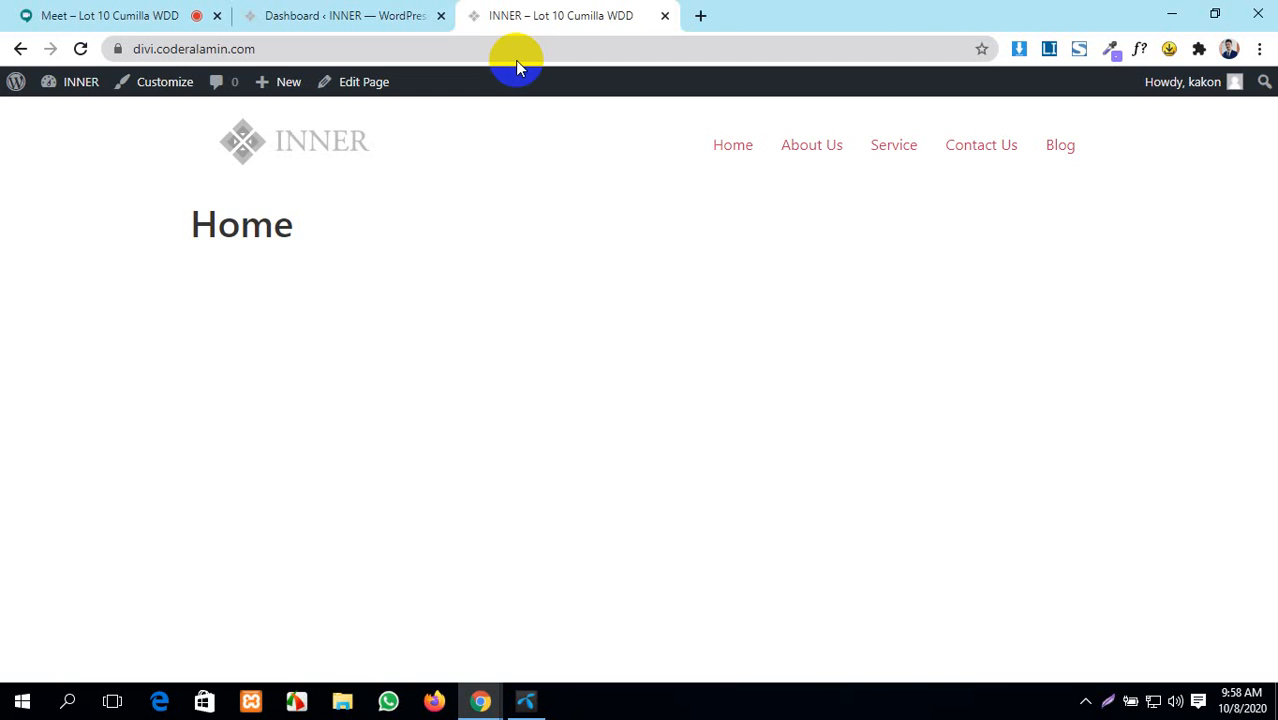
- Admit the waiting participant to the video meeting and glance at the INNER Home page
left_click(90, 14)
left_click(829, 430)
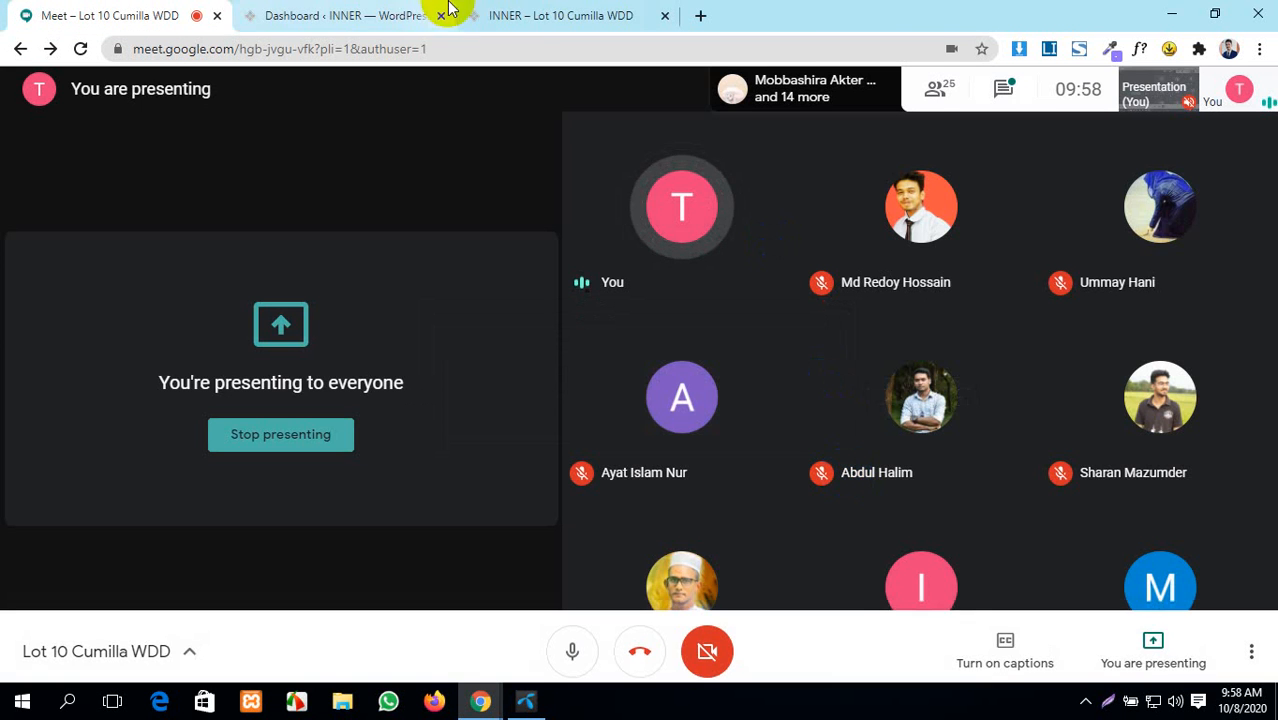
left_click(500, 14)
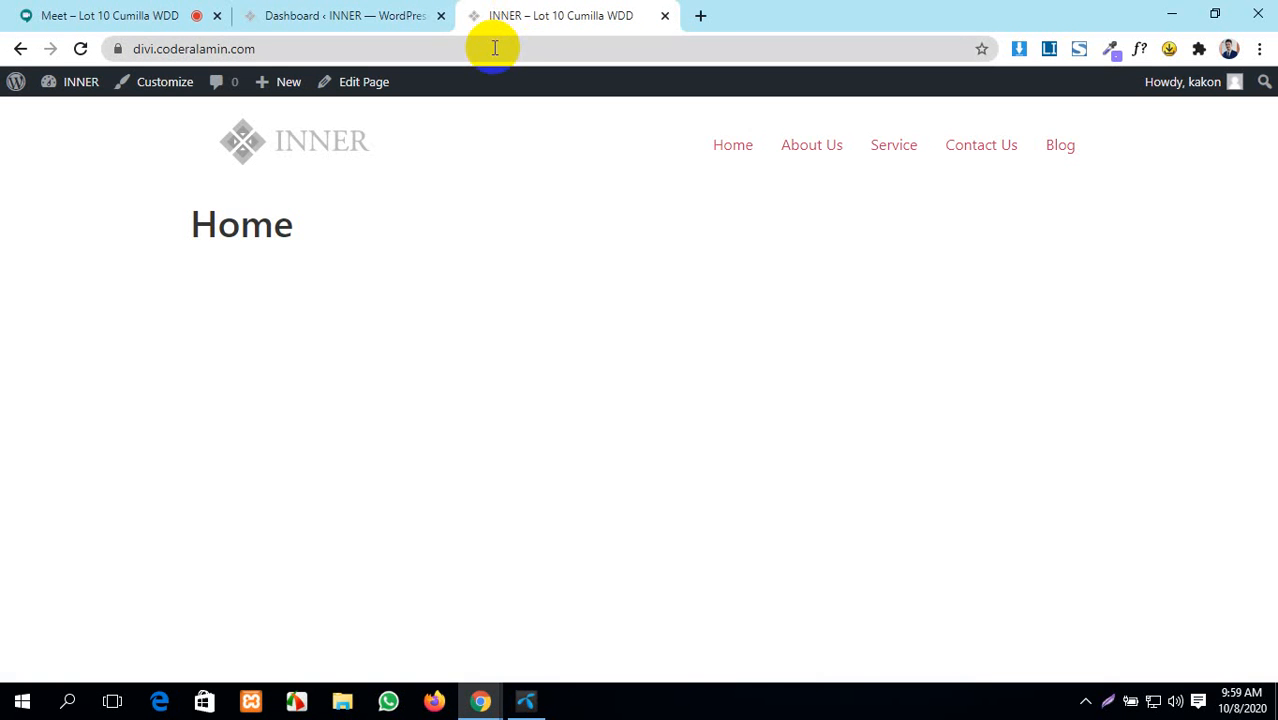
- Open the admin Pages list, check the live Home page, then open Home for editing
left_click(398, 14)
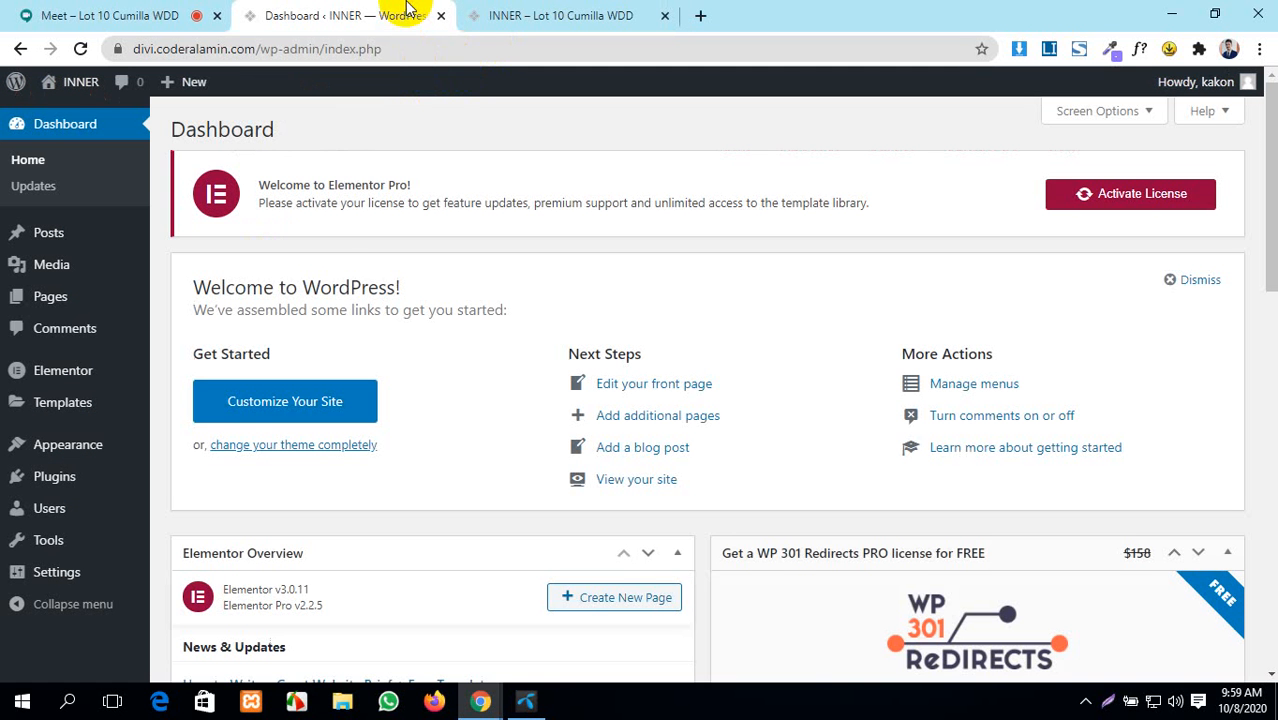
mouse_move(48, 308)
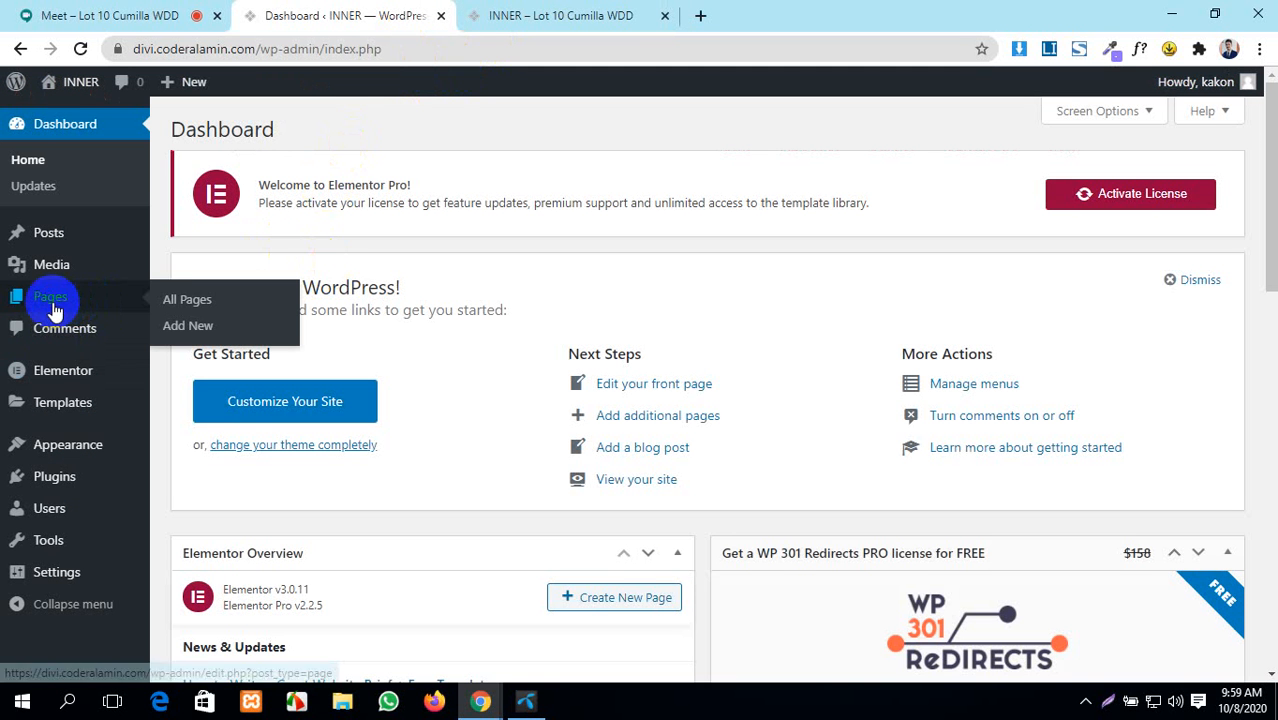
left_click(168, 311)
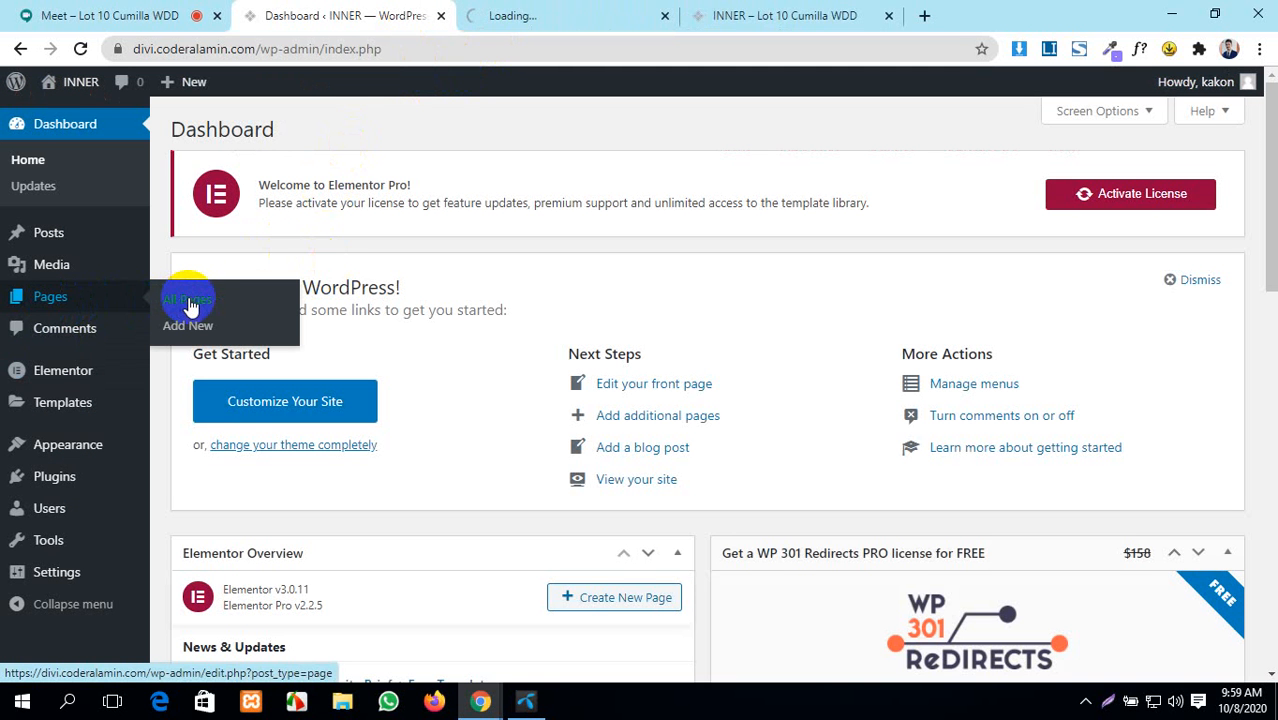
left_click(495, 12)
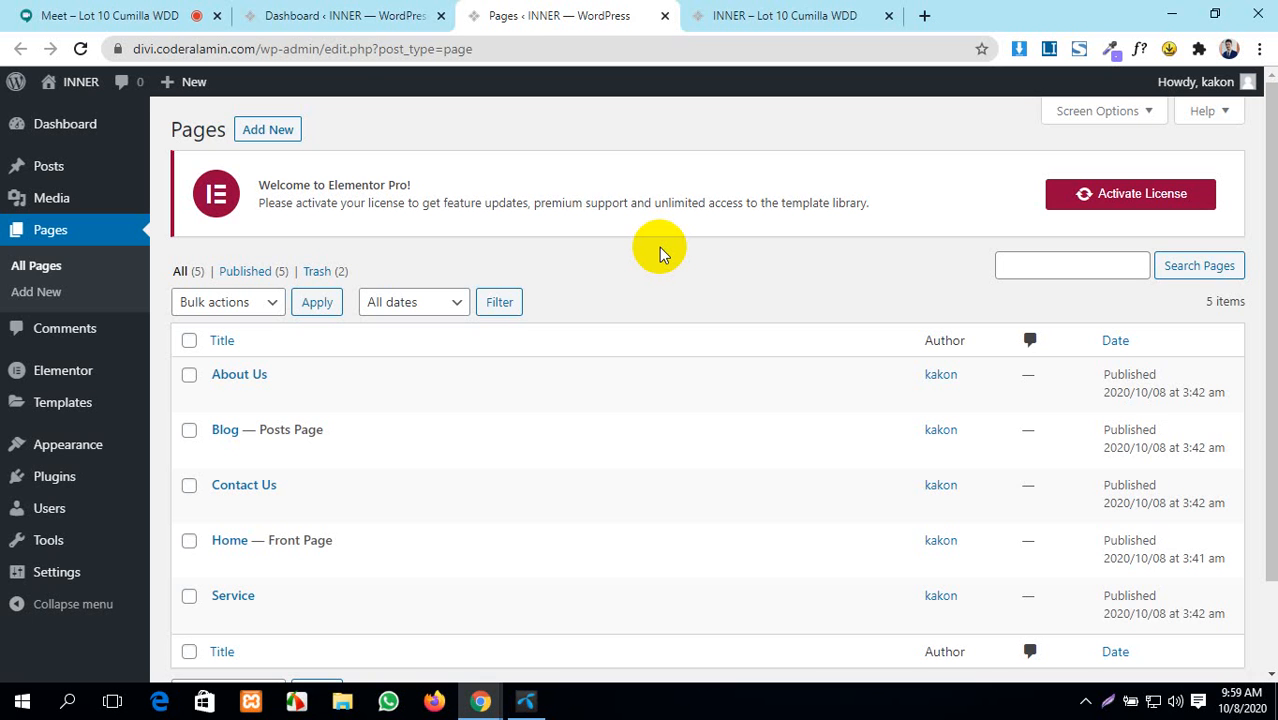
left_click(776, 14)
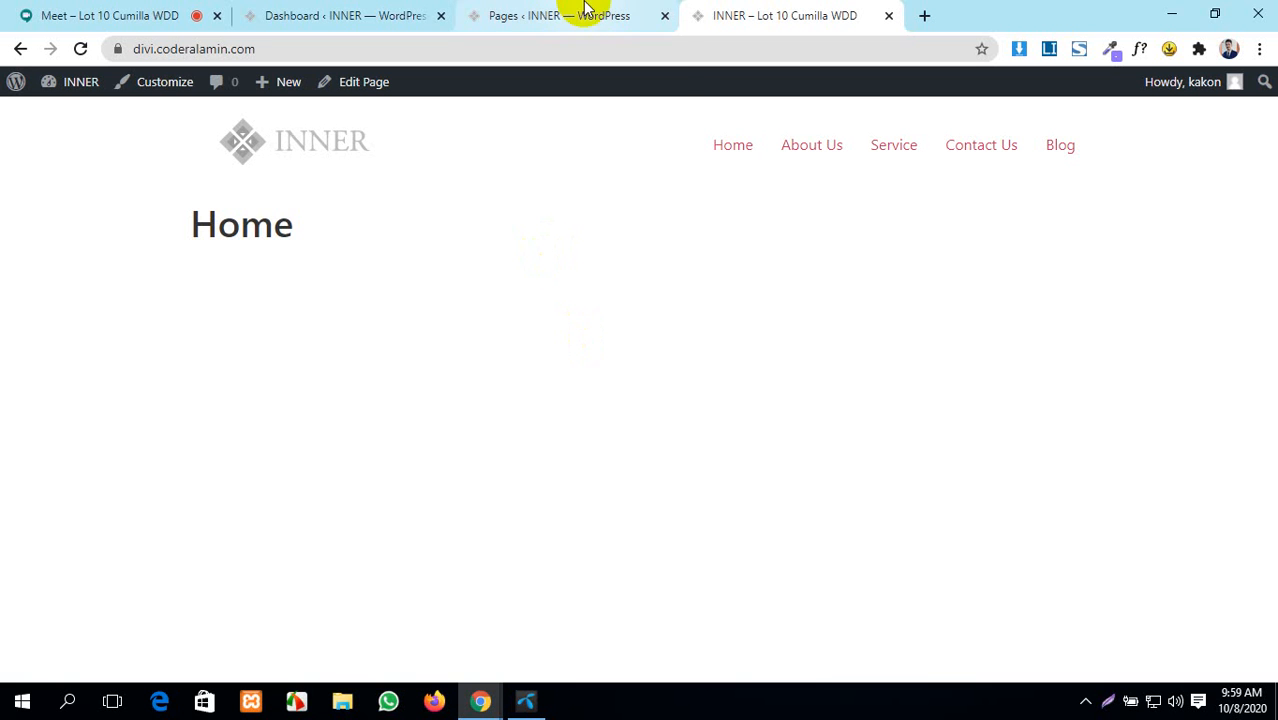
left_click(513, 10)
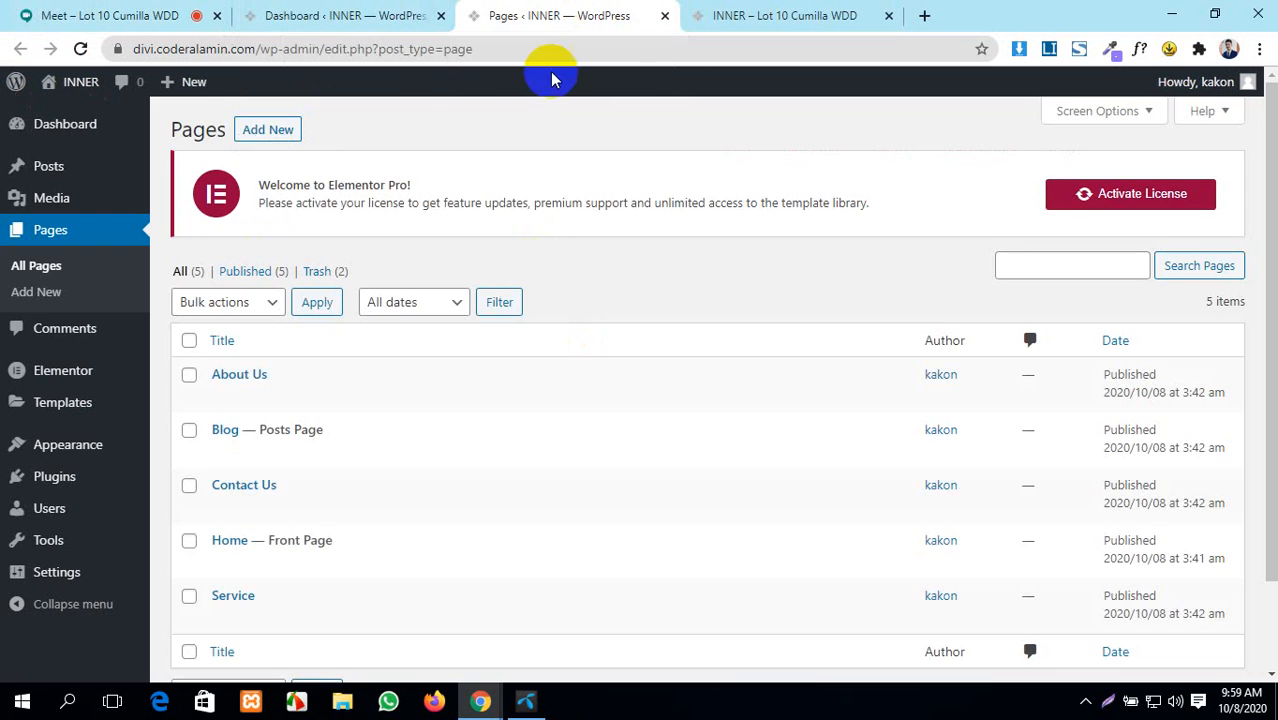
scroll(422, 374, "down", 2)
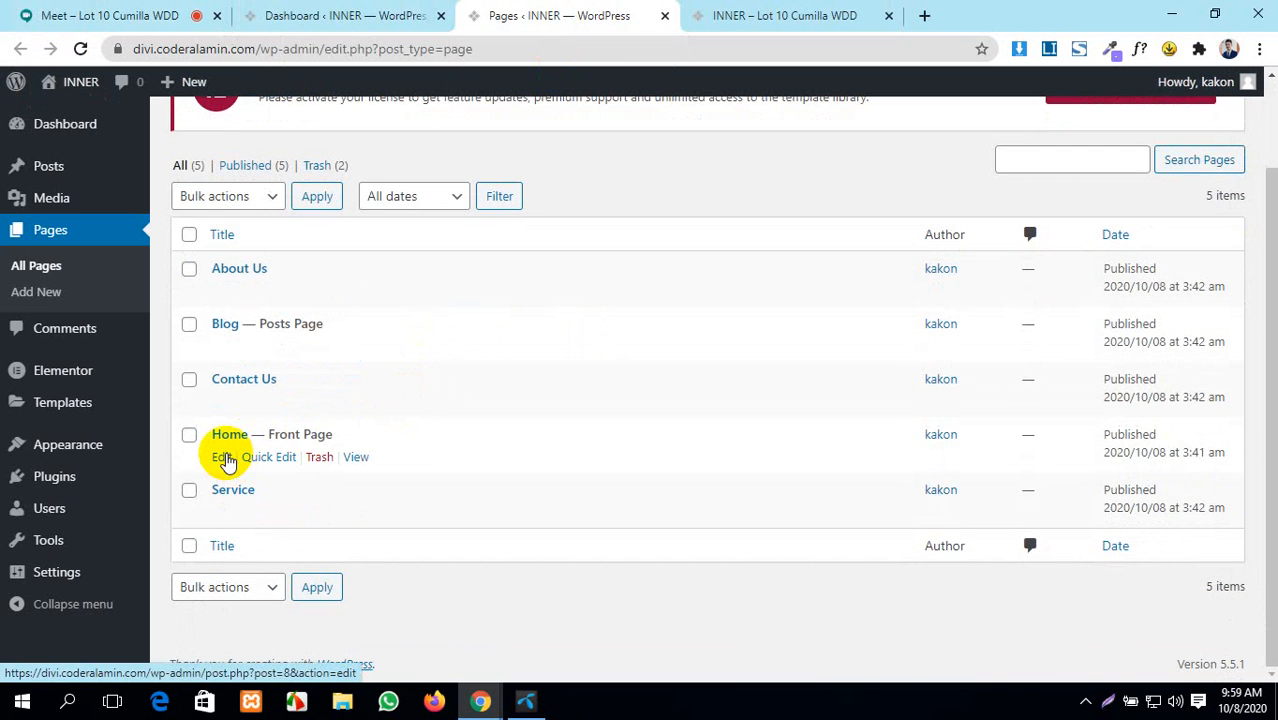
left_click(222, 457, "ctrl")
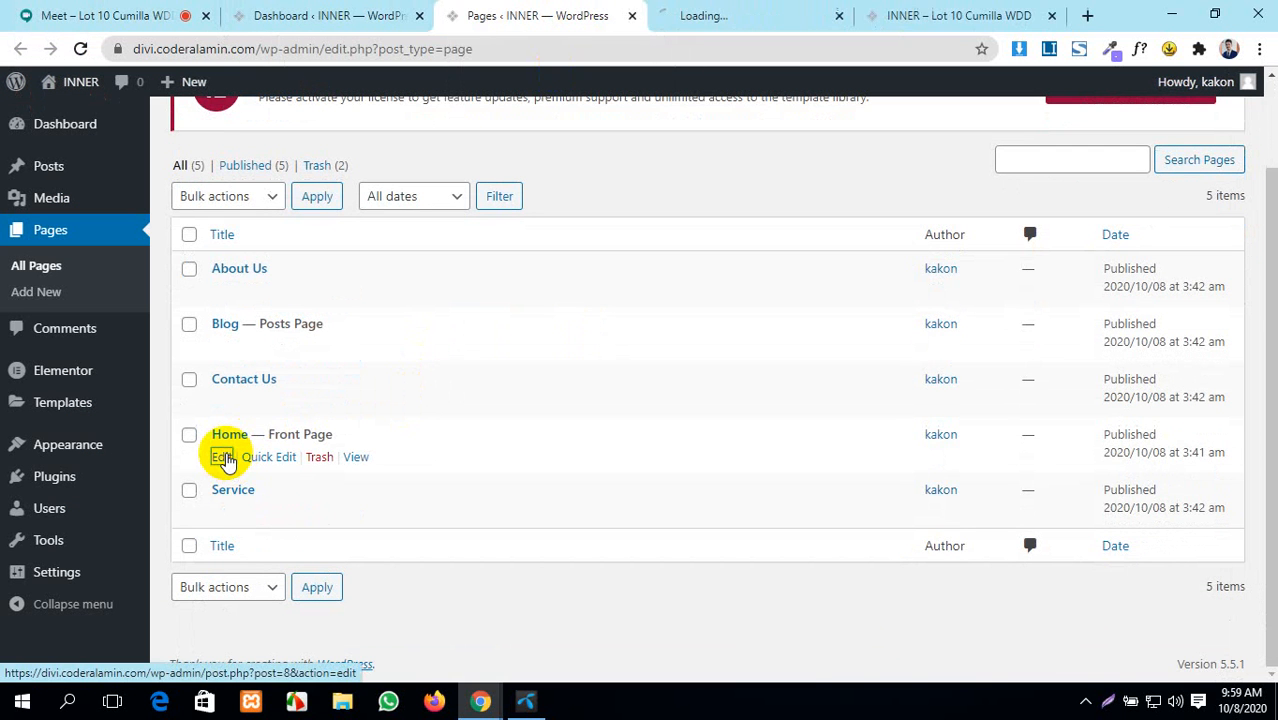
- Close the Pages list tab, keeping the Home page editor, and return to the Meet call
left_click(632, 16)
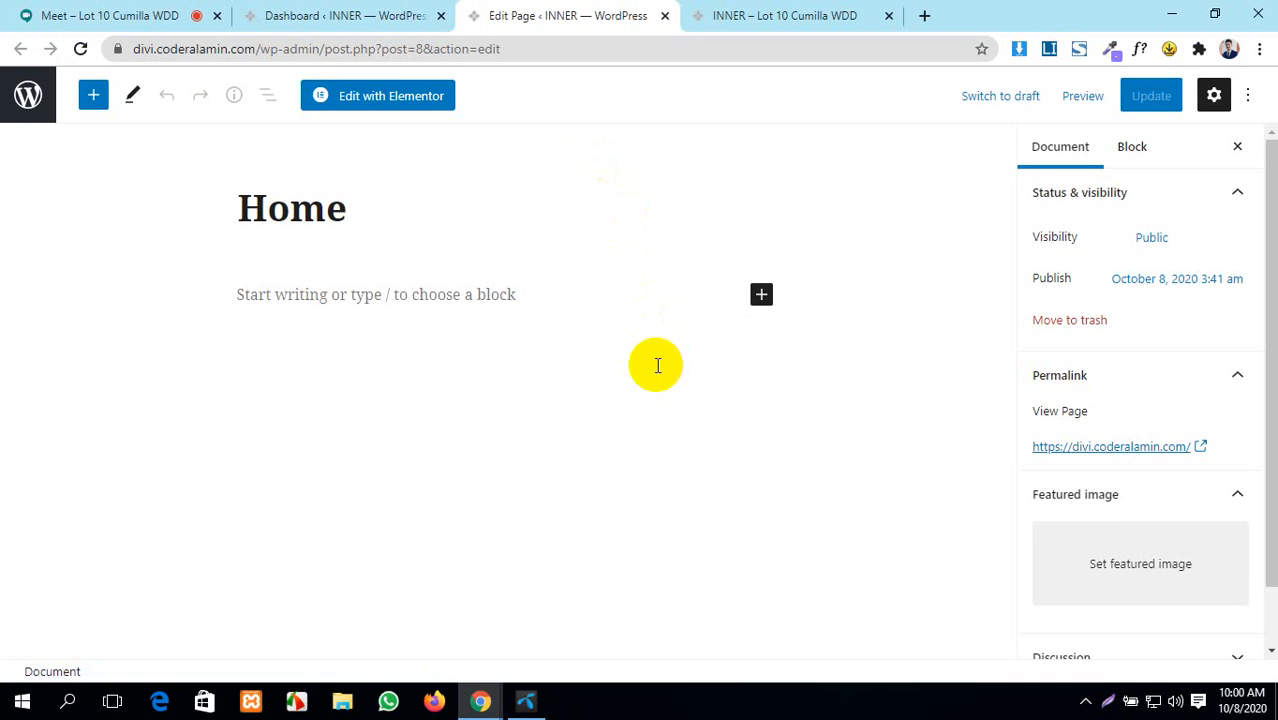
left_click(121, 10)
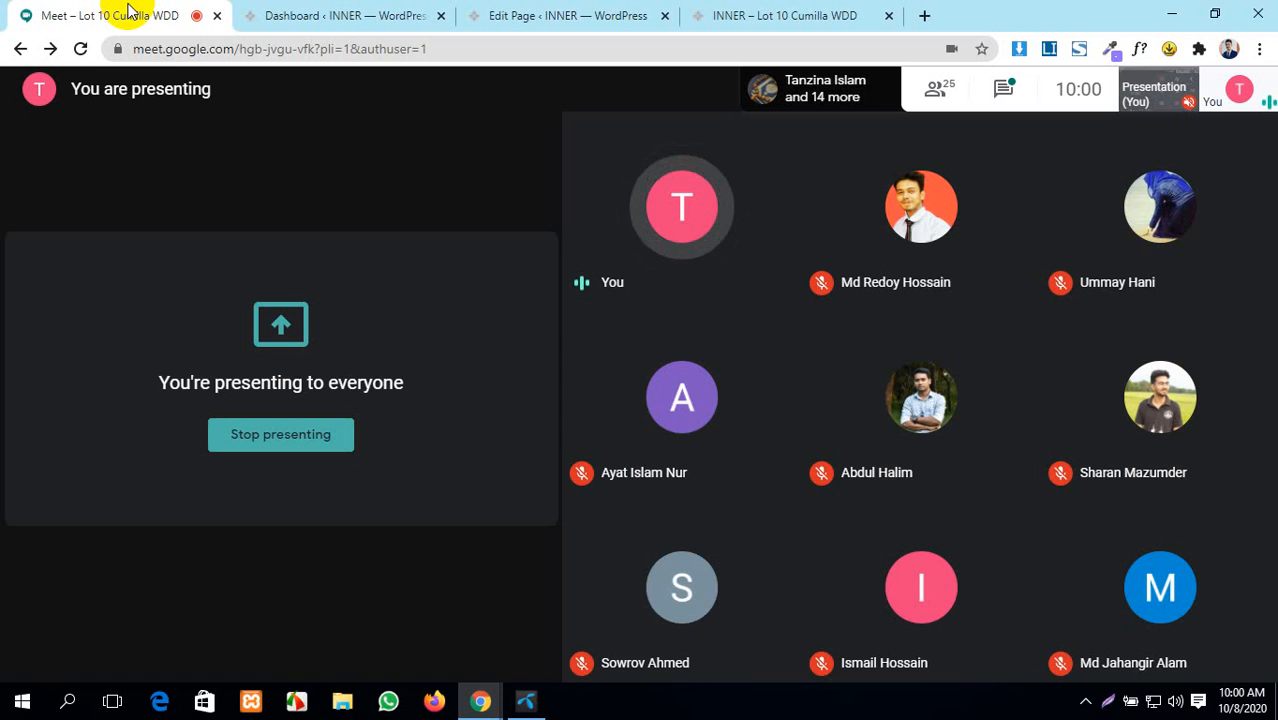
left_click(228, 372)
left_click(524, 700)
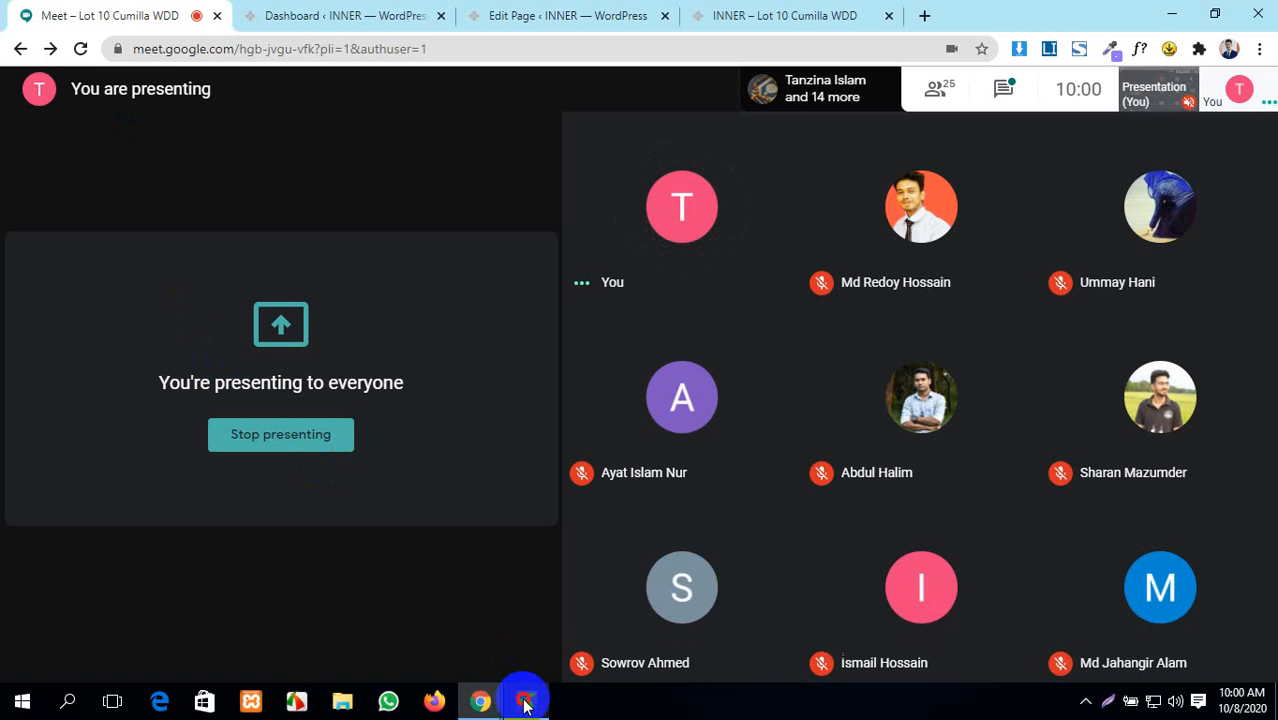
left_click(875, 173)
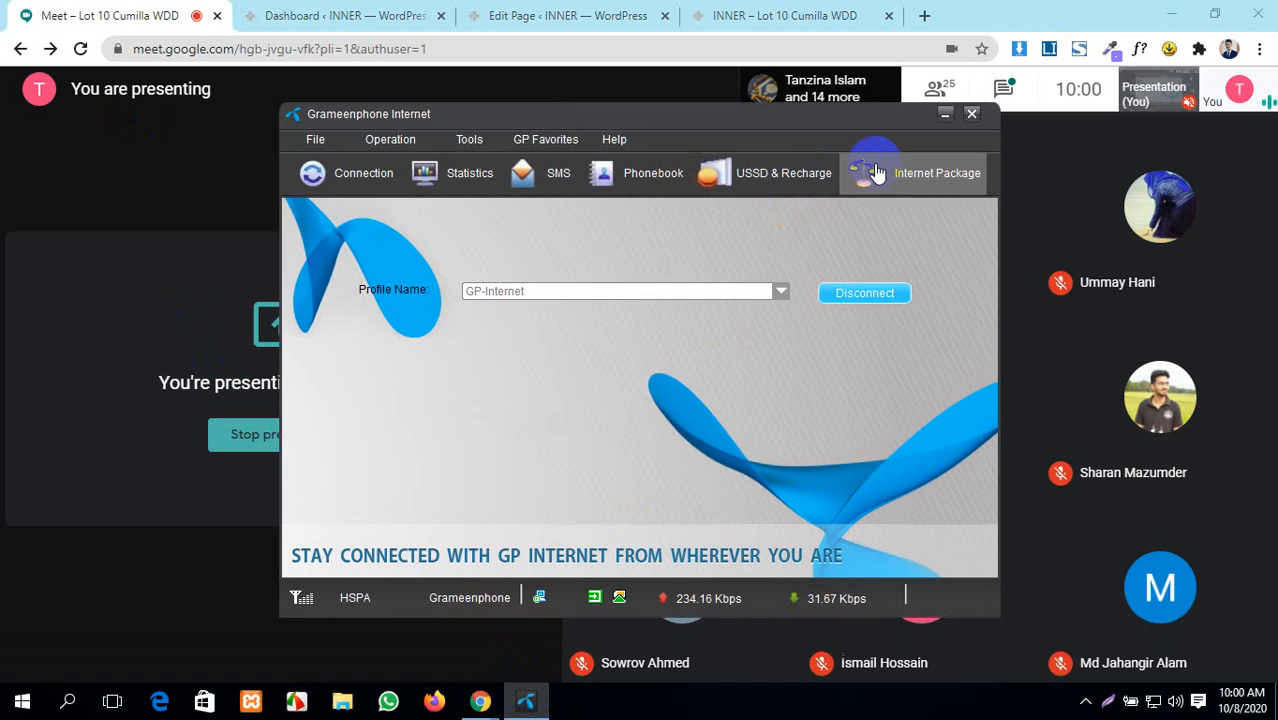
left_click(944, 114)
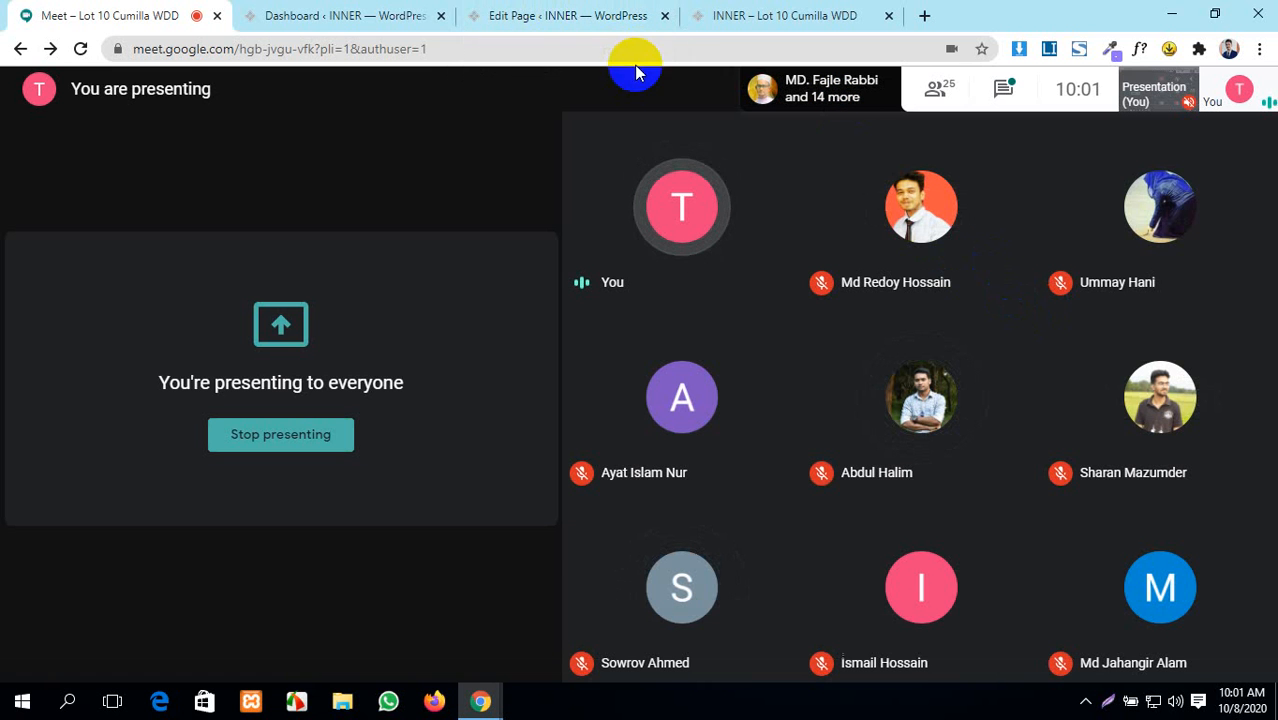
left_click(241, 448)
- Mute and then unmute the Meet microphone, then go back to the Home page editor
left_click(565, 633)
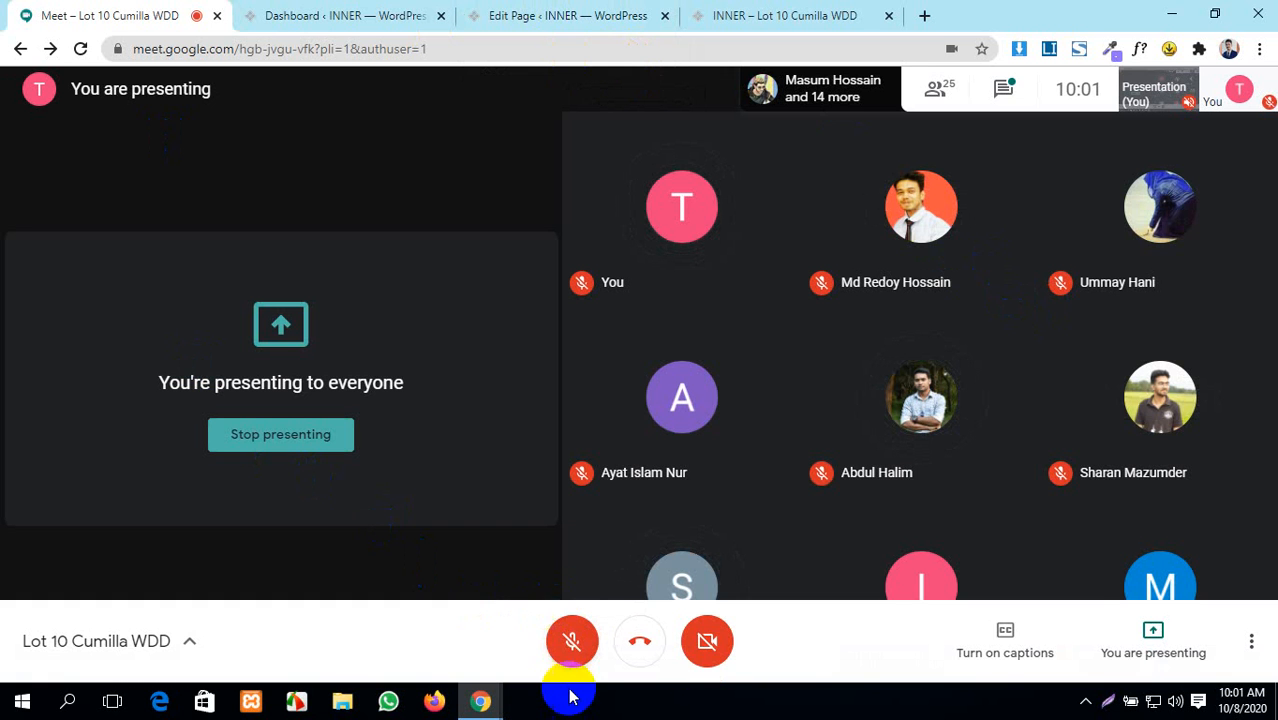
left_click(567, 641)
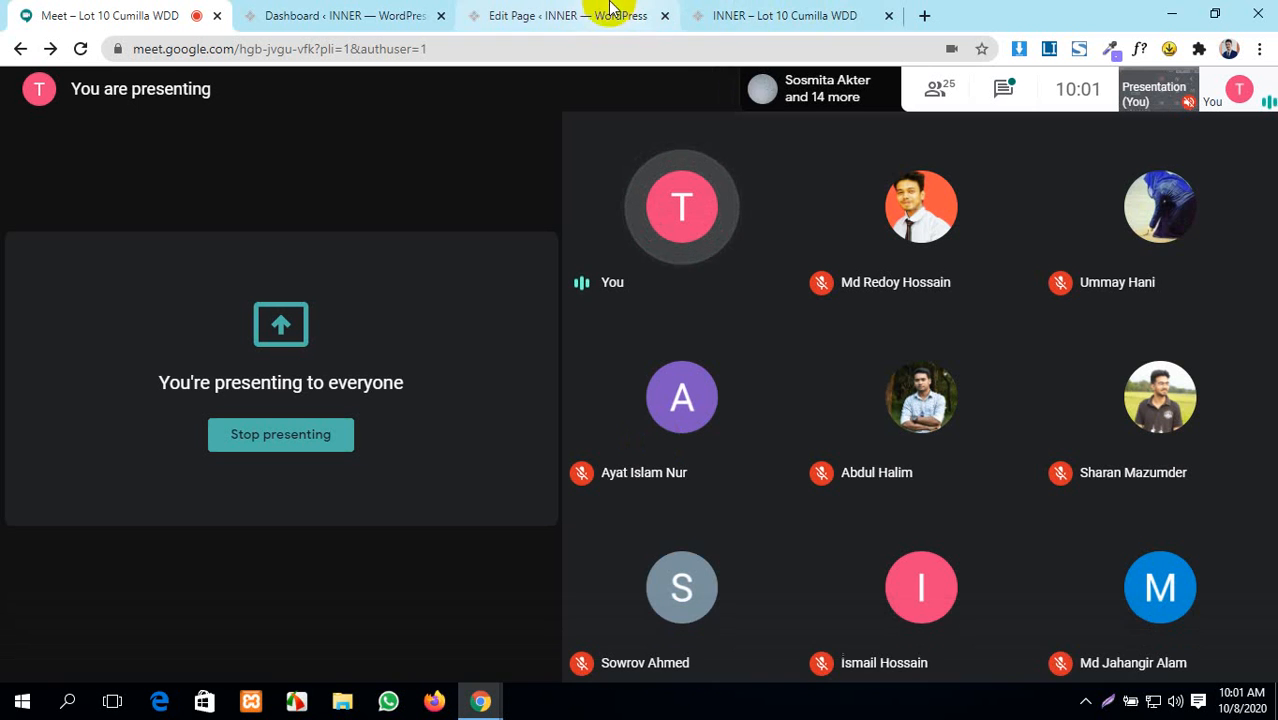
left_click(575, 13)
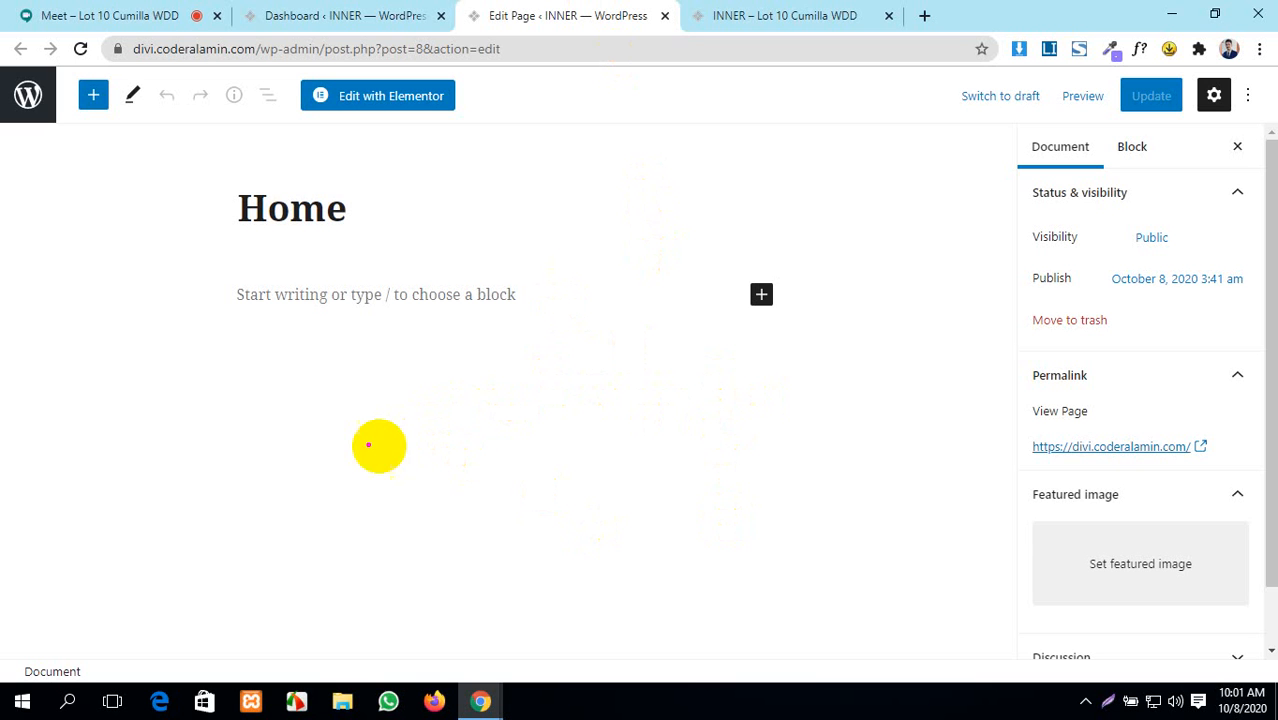
- Highlight the empty Home page content area, then launch the page in Elementor
mouse_move(335, 434)
left_mouse_down()
mouse_move(379, 465)
mouse_move(505, 505)
mouse_move(677, 500)
left_mouse_up()
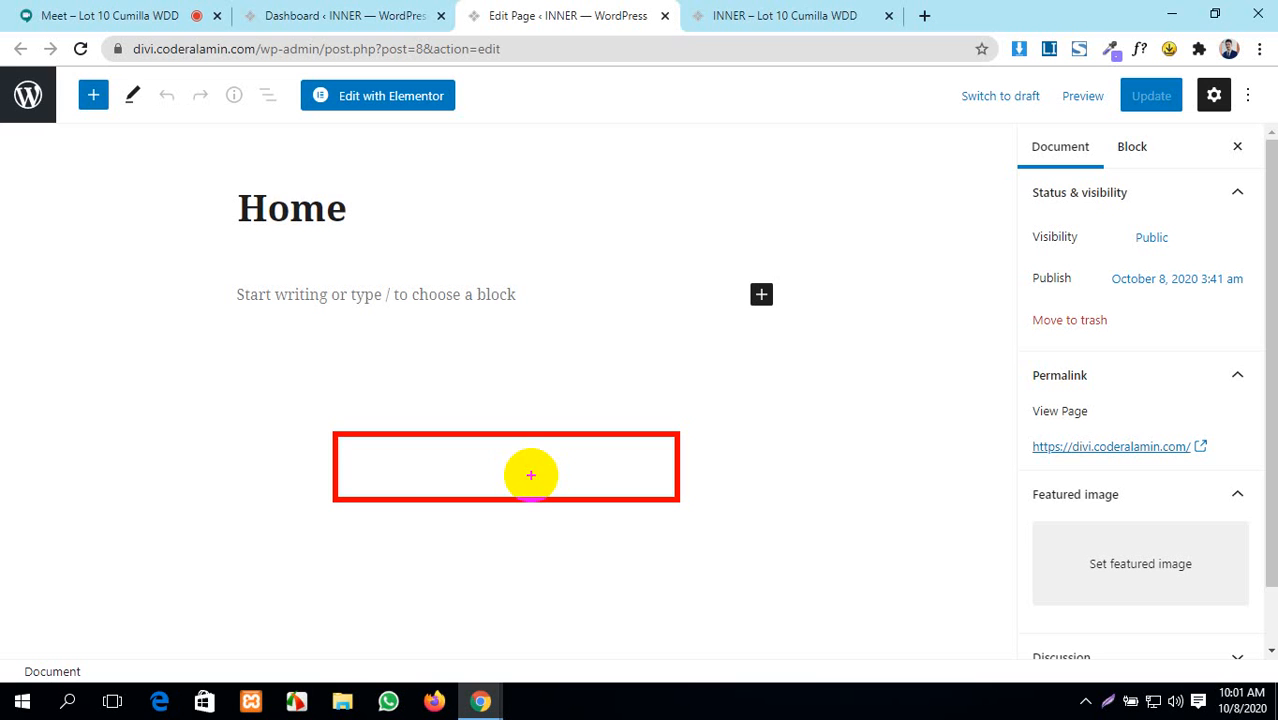
mouse_move(394, 457)
left_mouse_down()
mouse_move(516, 479)
mouse_move(620, 474)
left_mouse_up()
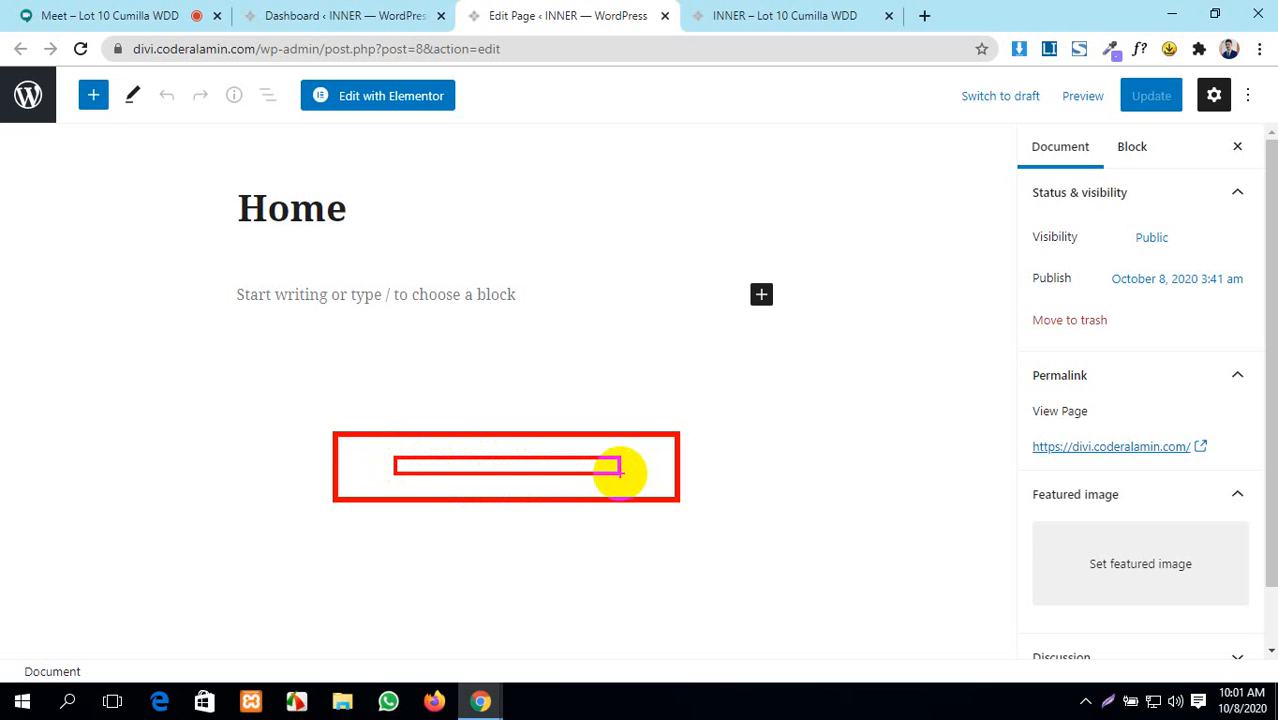
left_click(387, 100)
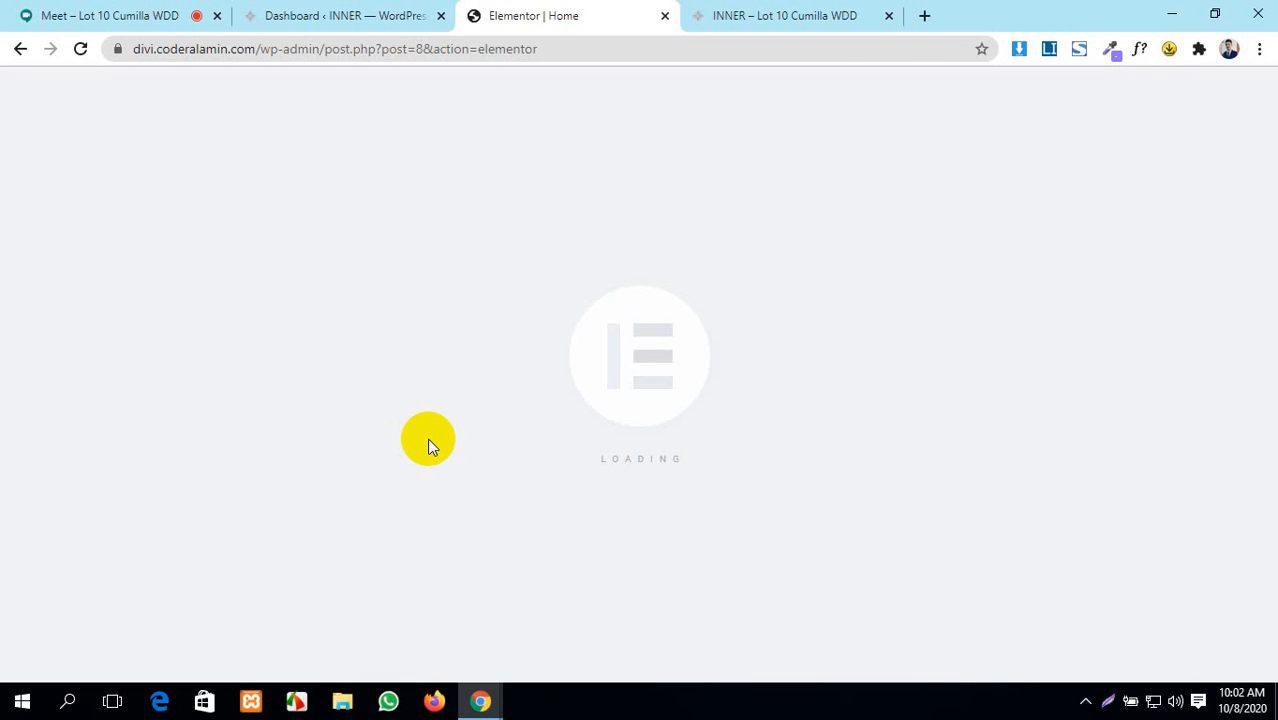
- Flip between the Dashboard and the loading Elementor tab, ending on the WordPress Dashboard
left_click(388, 10)
left_click(570, 10)
left_click(420, 10)
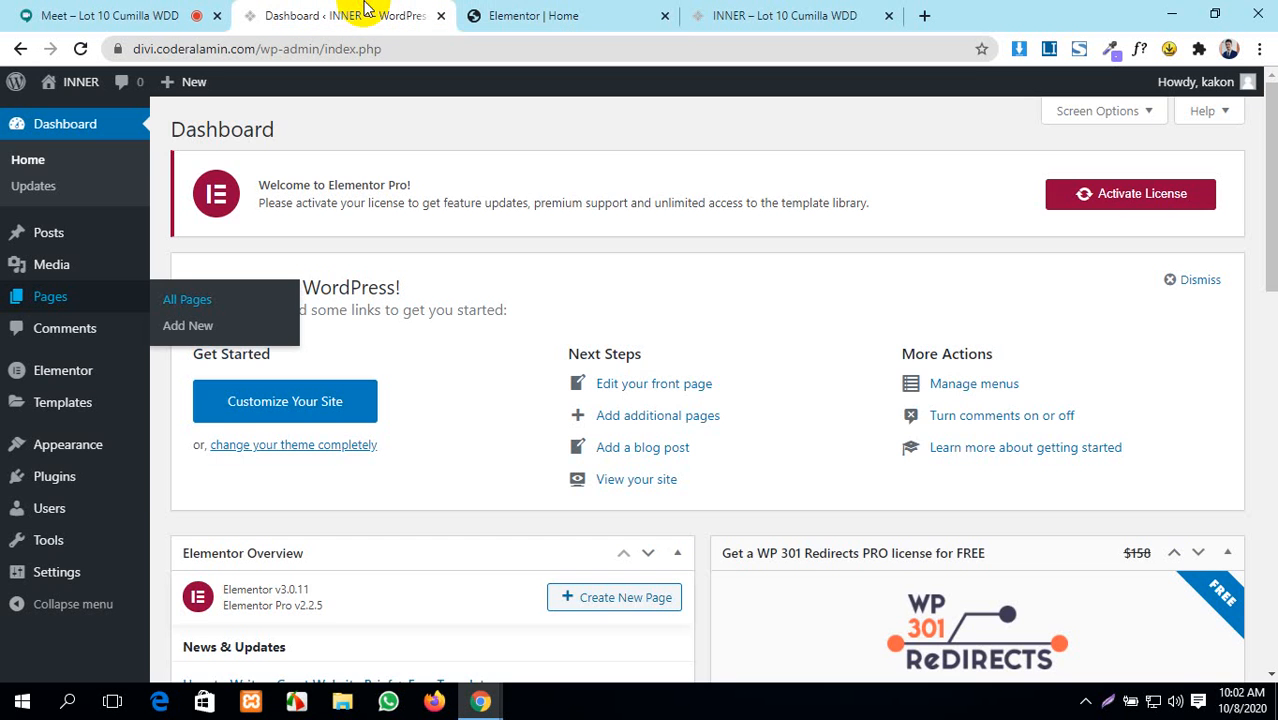
left_click(536, 11)
left_click(405, 12)
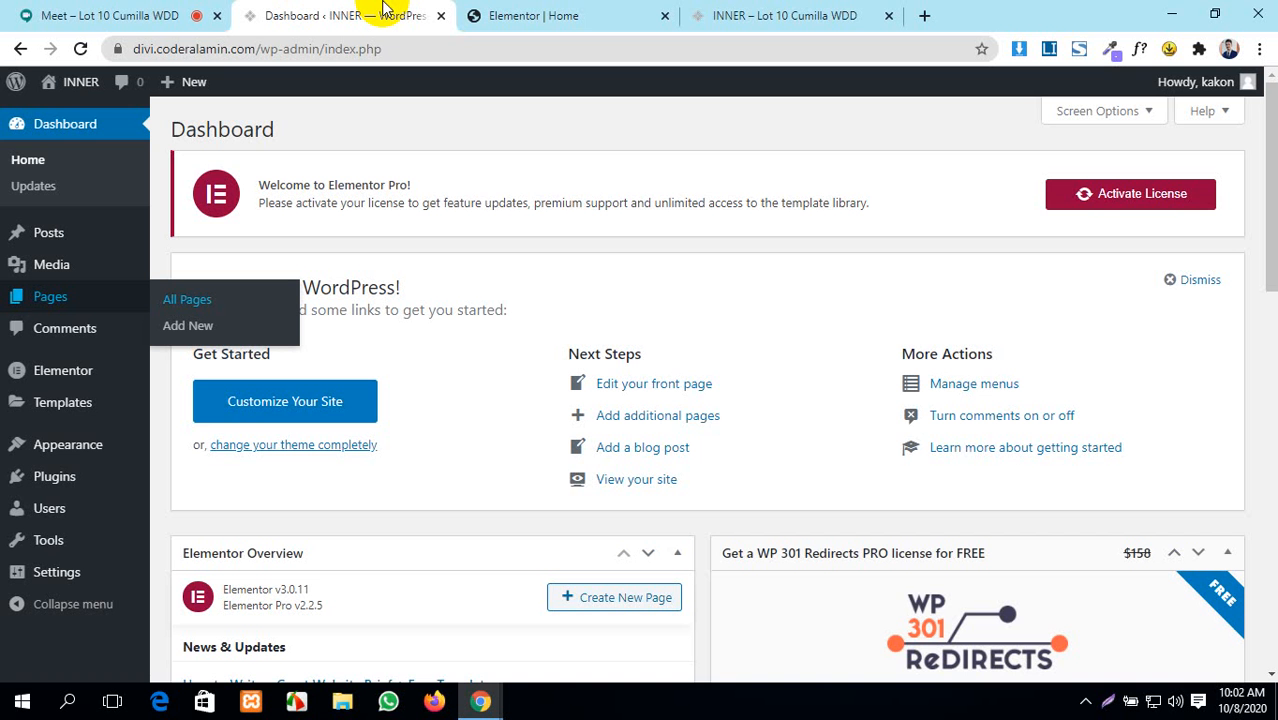
mouse_move(13, 476)
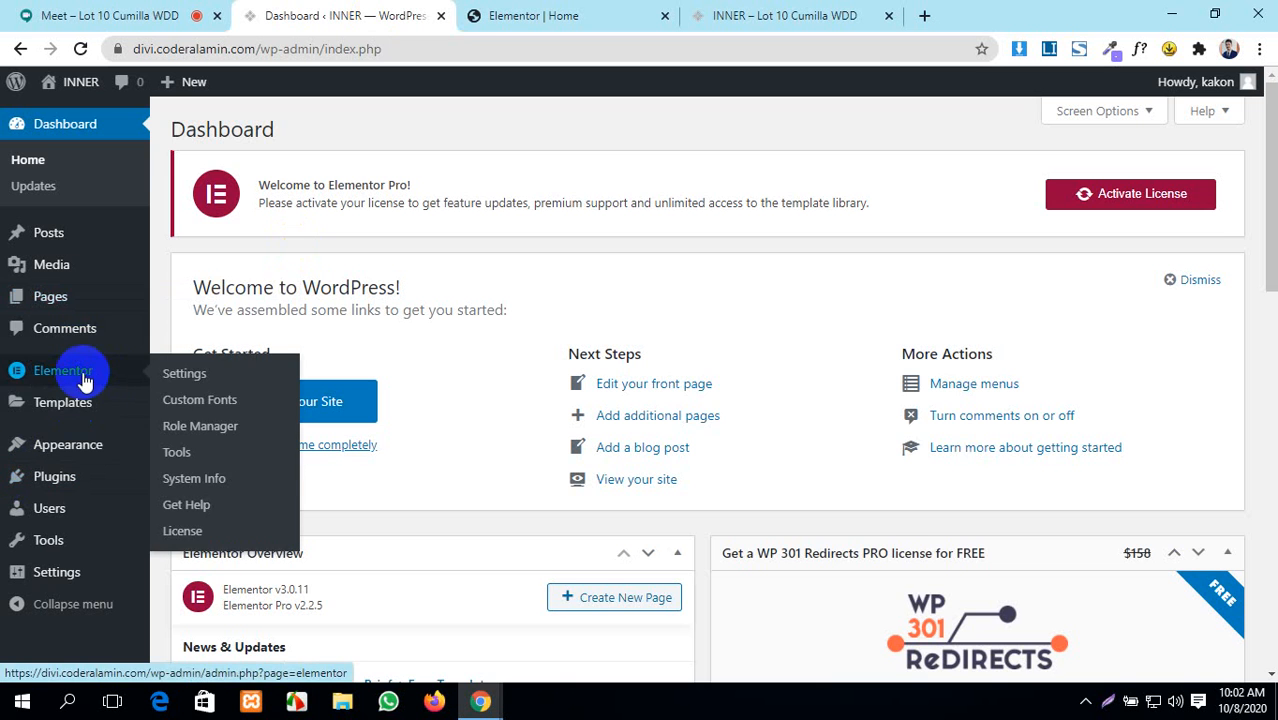
- On the stuck Elementor editor tab, enable Safe Mode and then disable it again
left_click(507, 10)
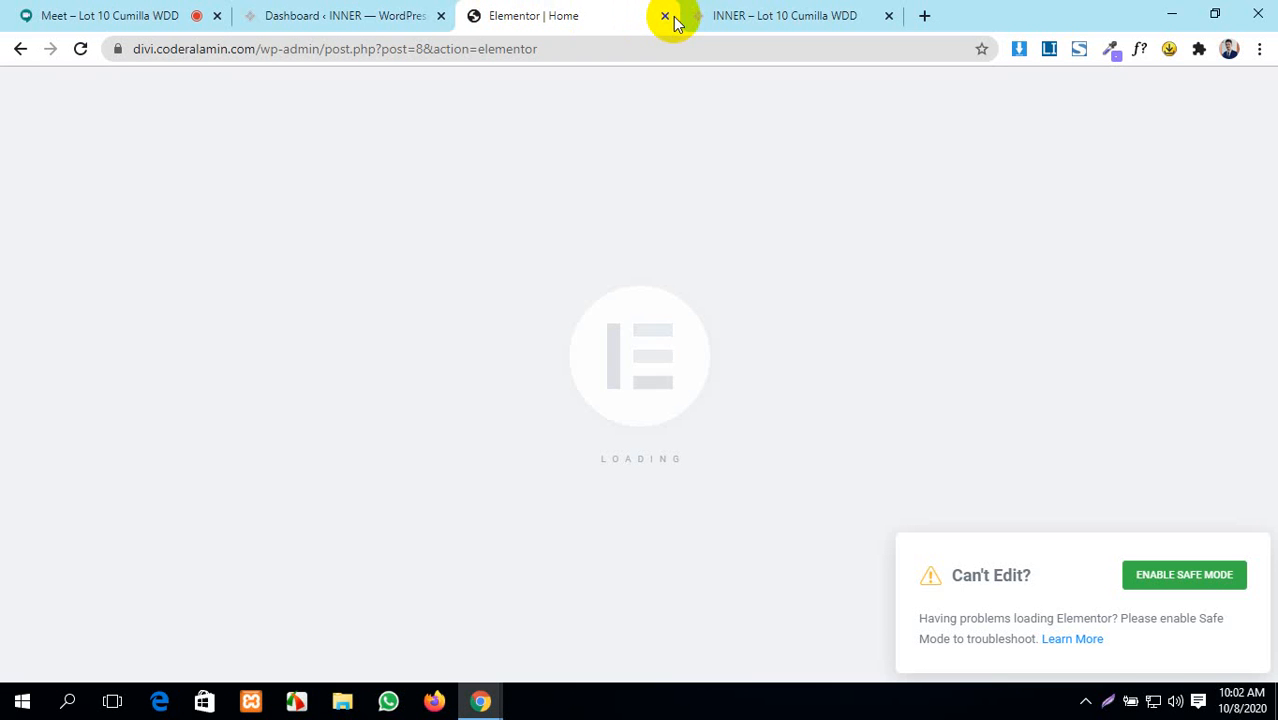
left_click(1216, 578)
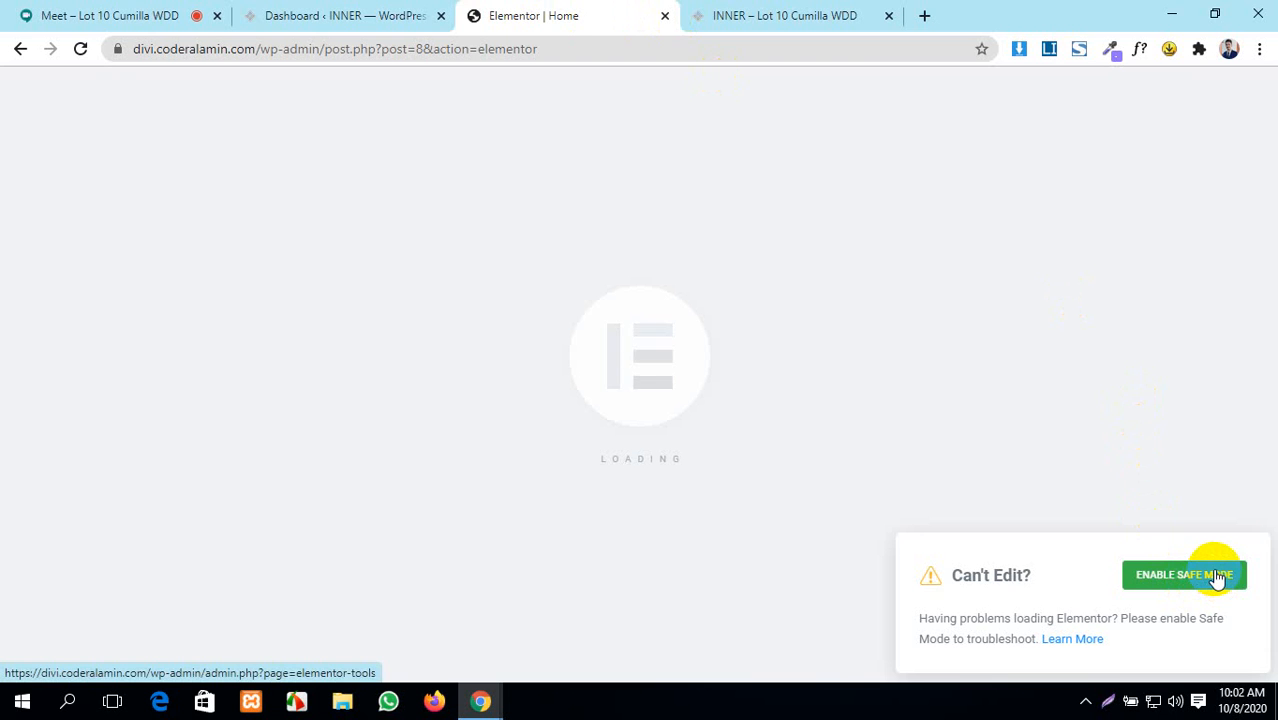
left_click(1216, 578)
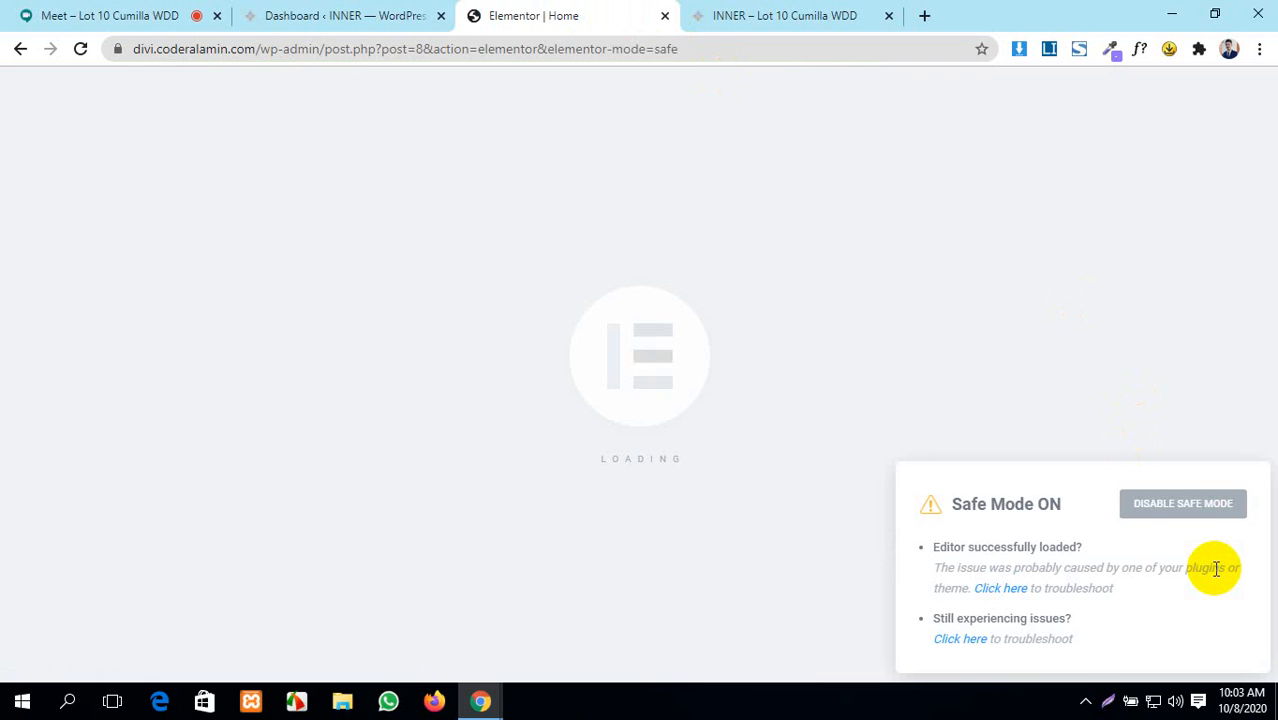
left_click(1193, 508)
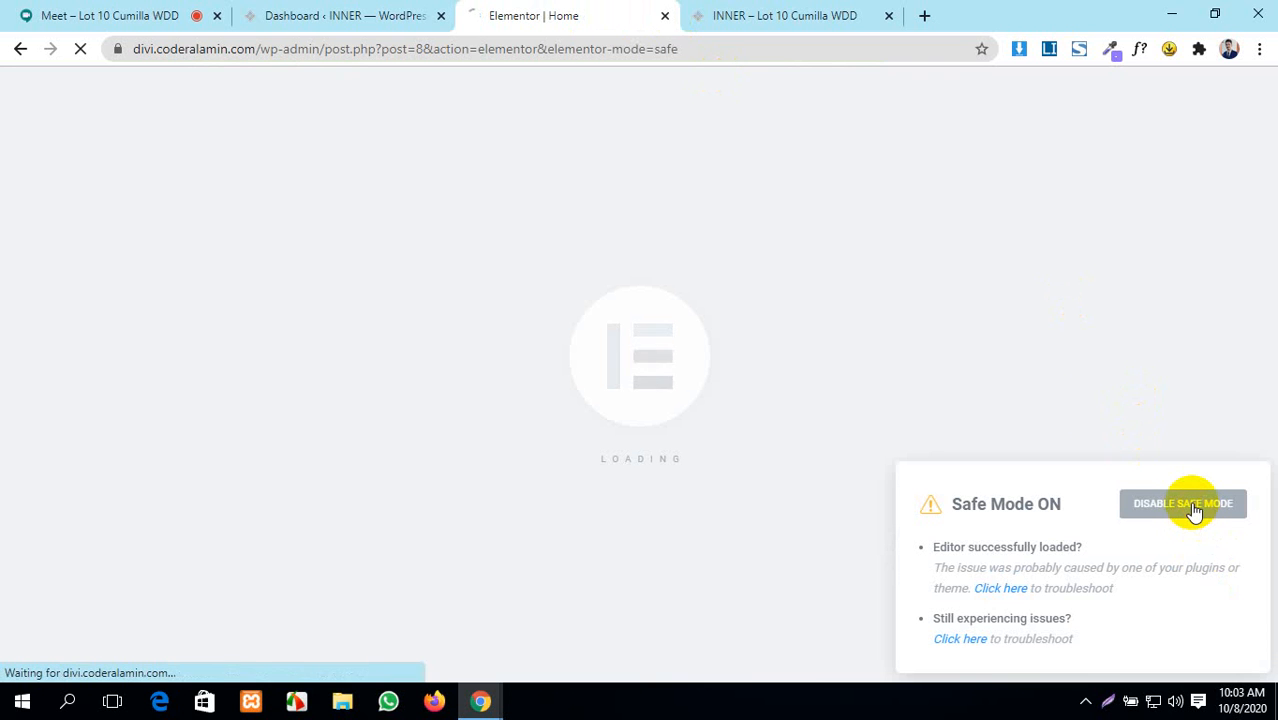
left_click(665, 17)
left_click(288, 14)
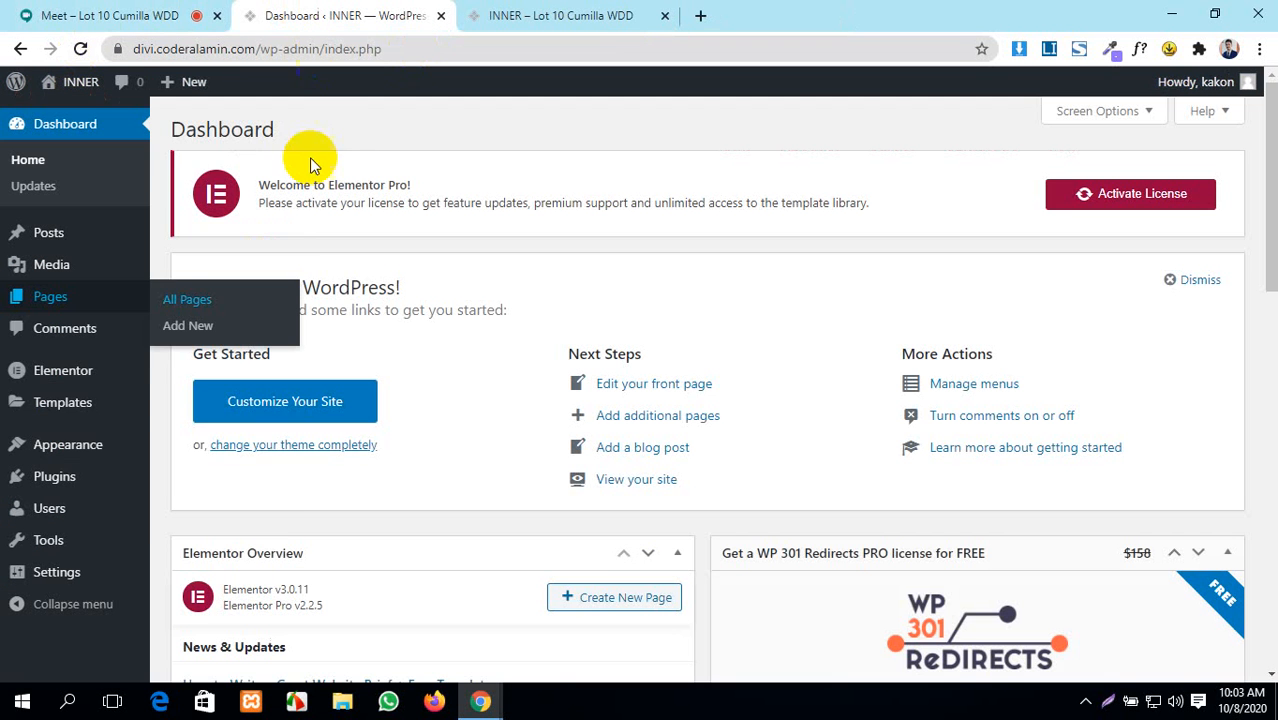
mouse_move(51, 451)
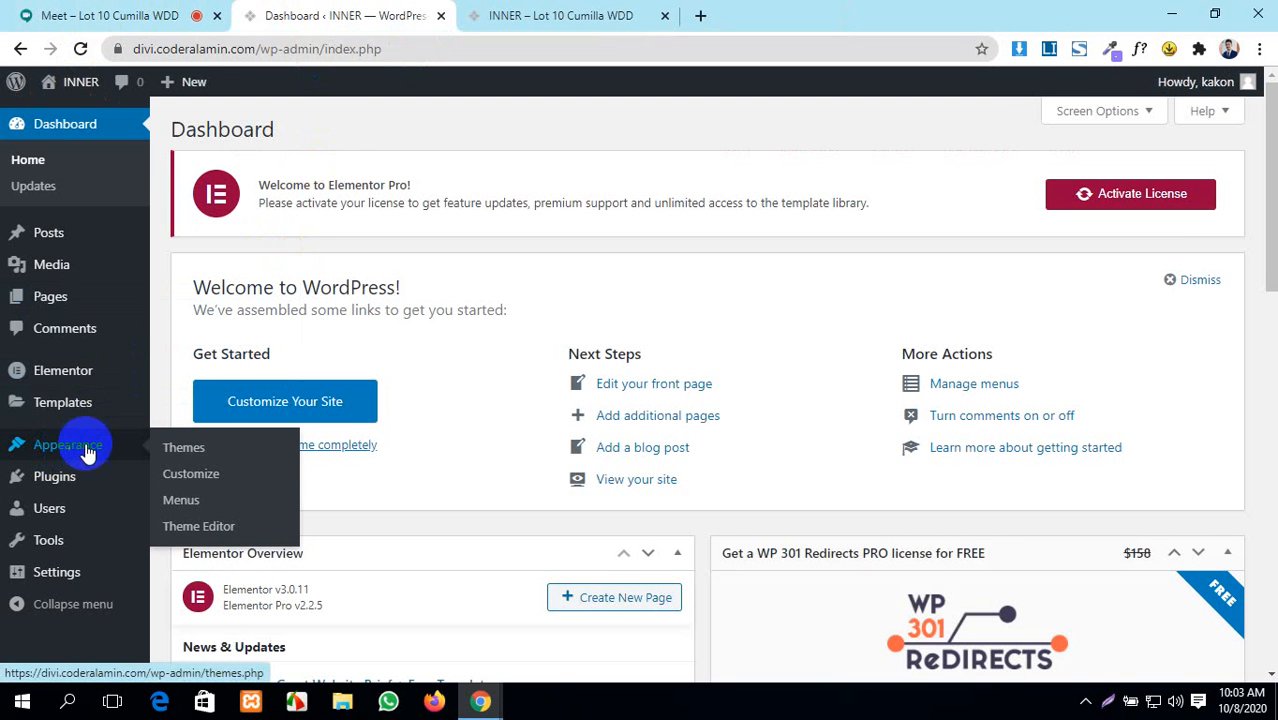
left_click(182, 452)
mouse_move(60, 478)
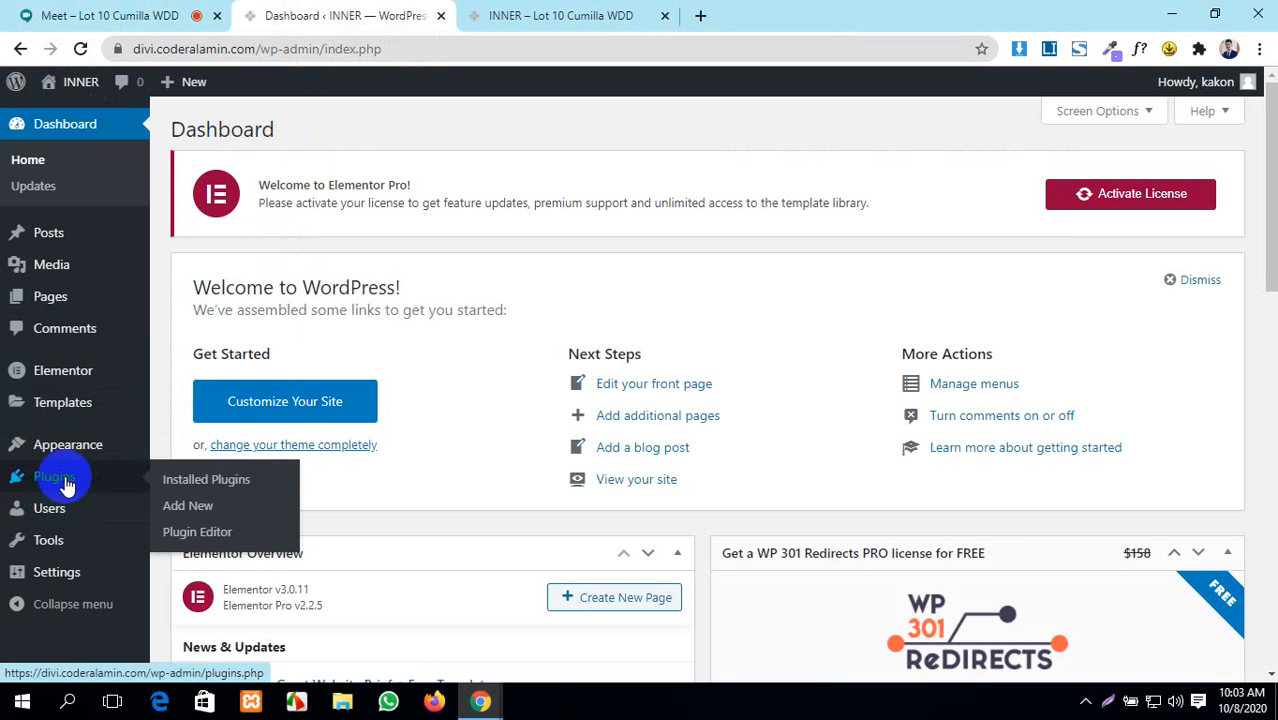
left_click(204, 483)
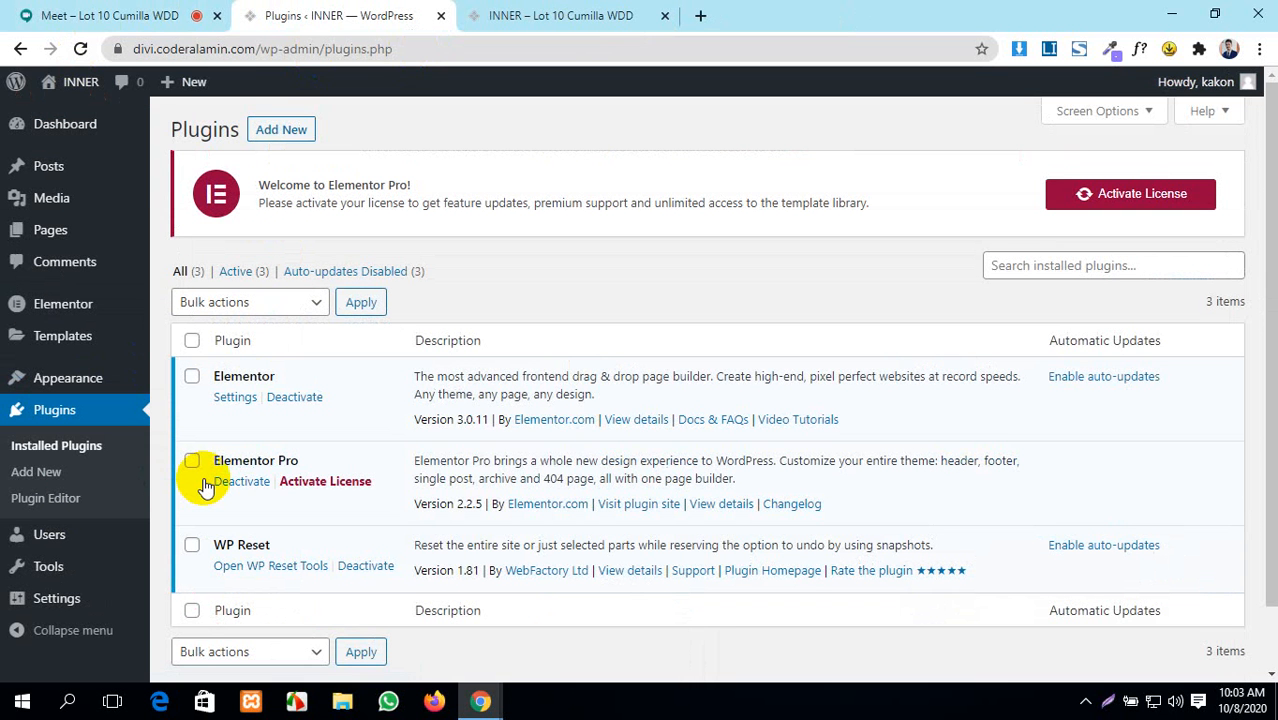
left_click(240, 483)
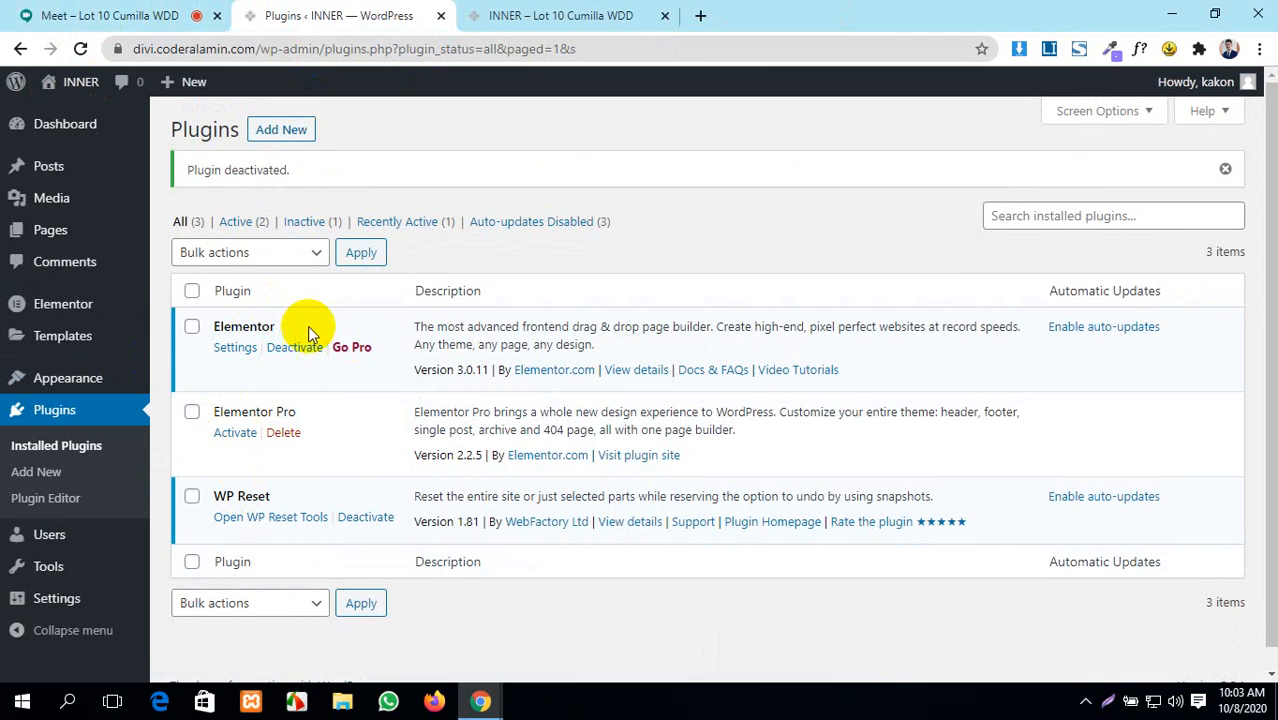
left_click(191, 326)
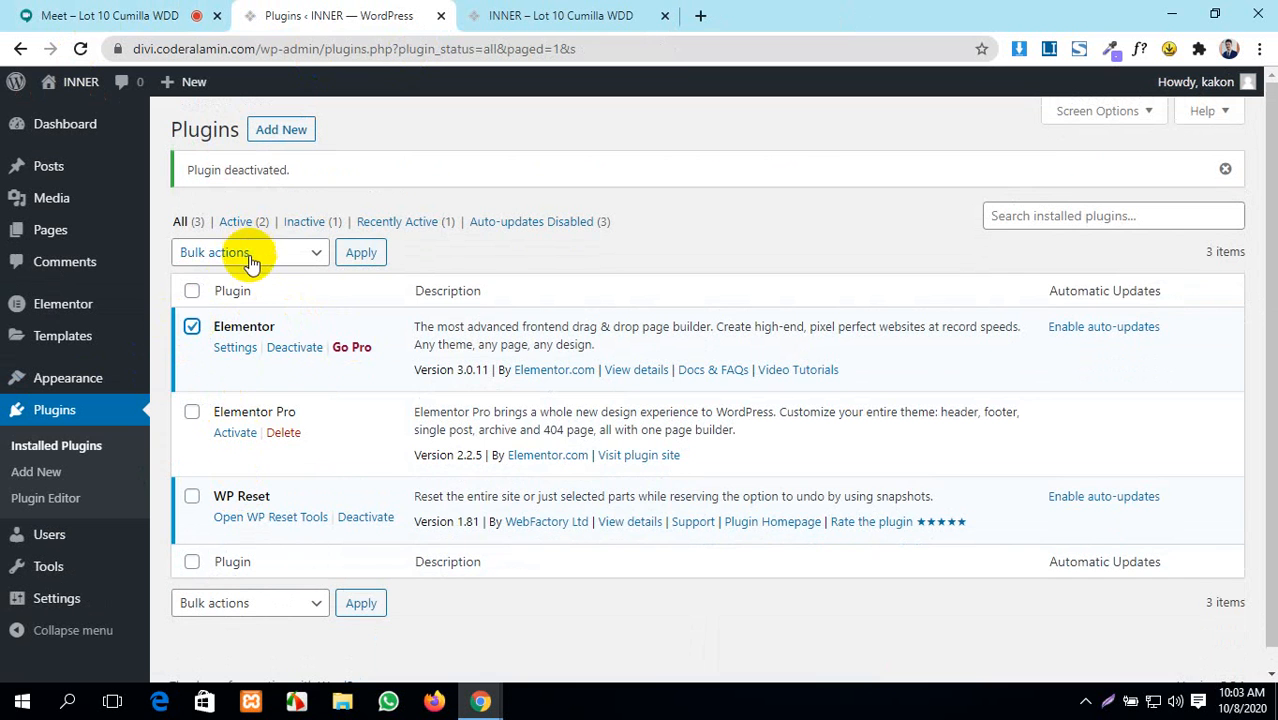
left_click(251, 256)
left_click(215, 351)
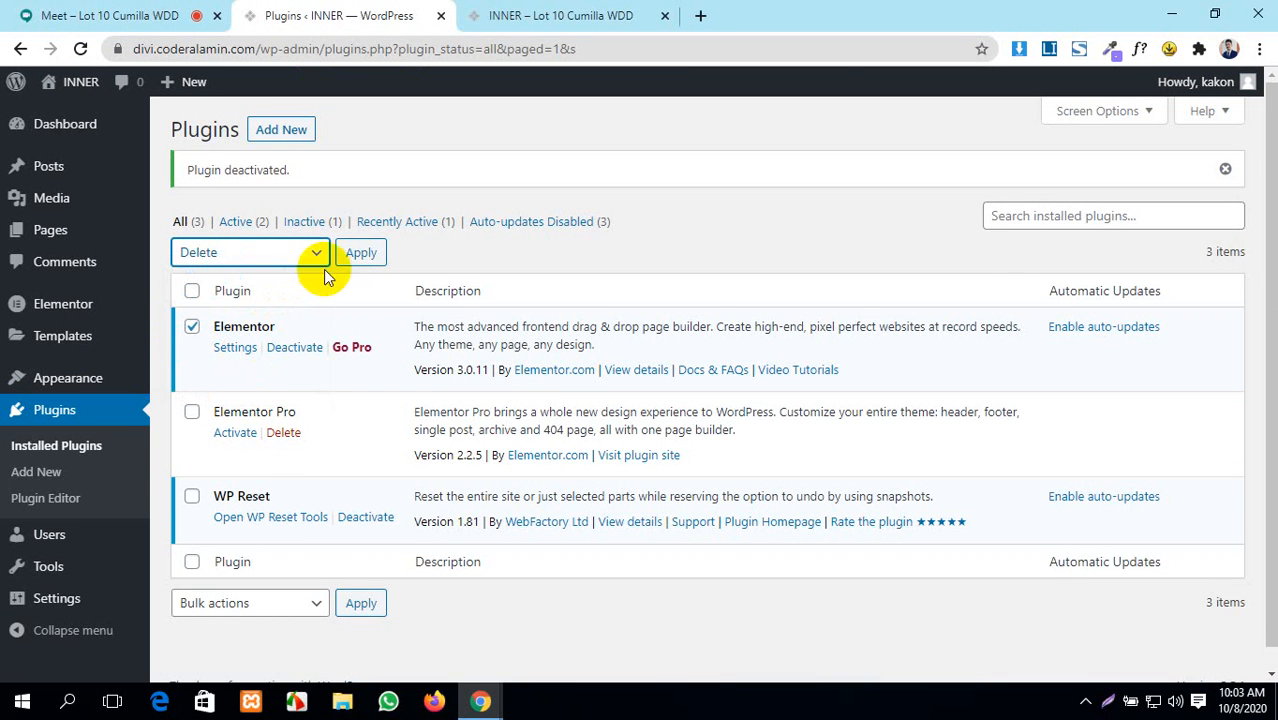
left_click(361, 253)
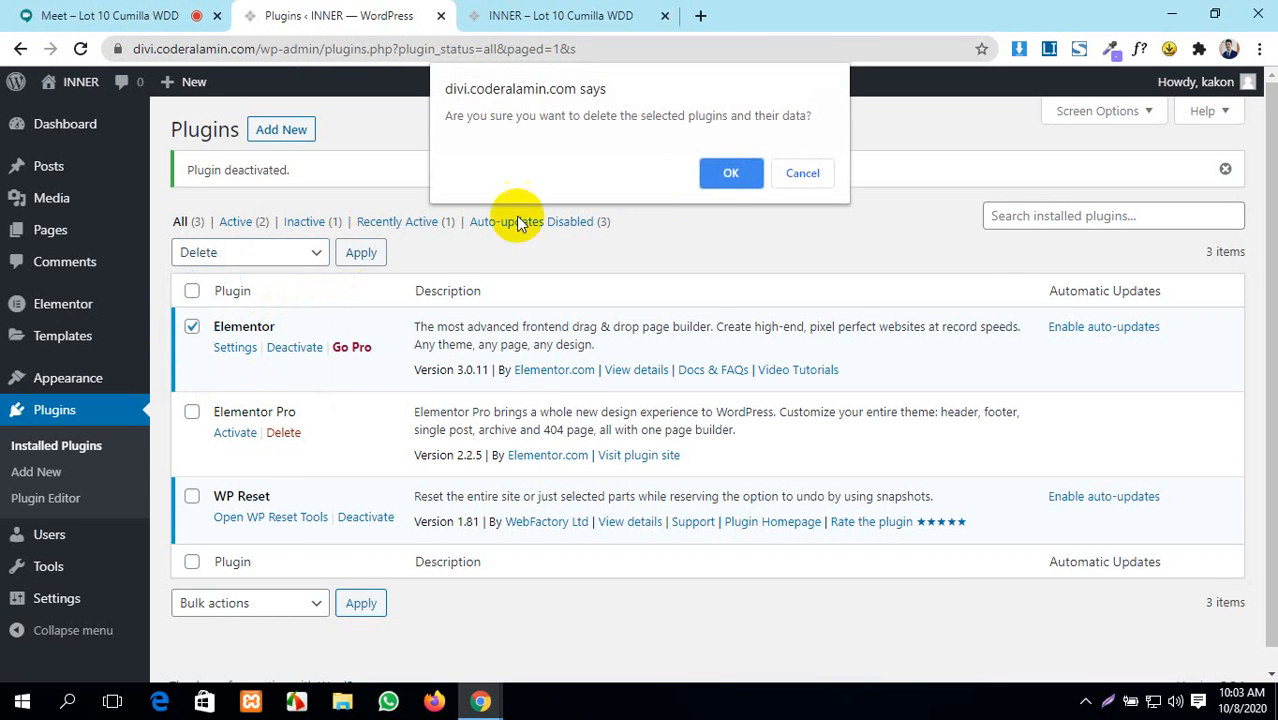
left_click(720, 172)
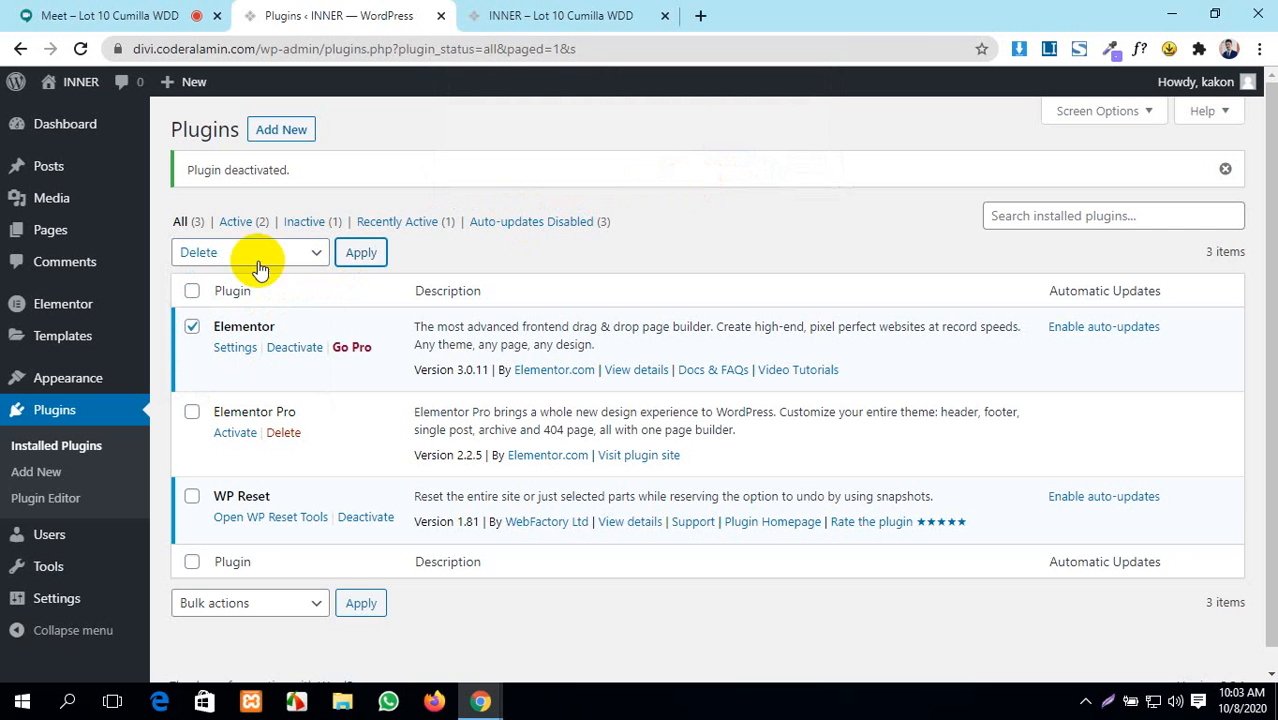
- Select only Elementor Pro and delete it, confirming the removal
left_click(192, 332)
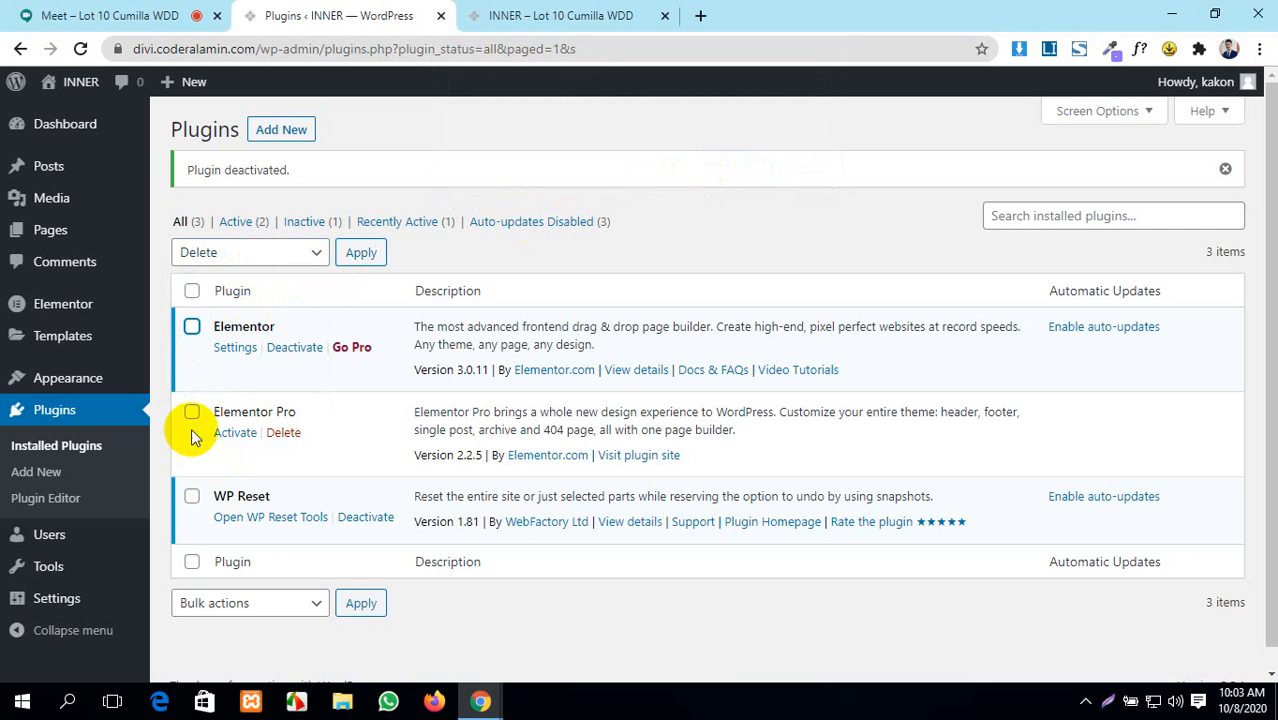
left_click(192, 412)
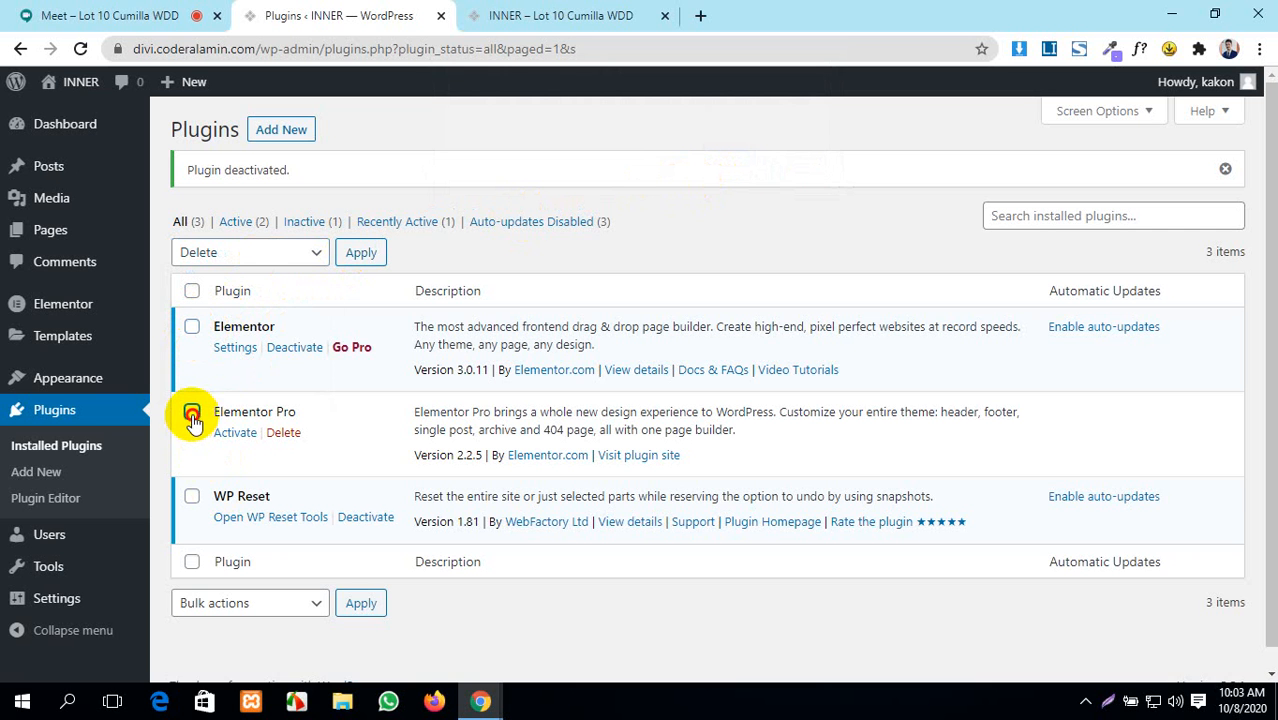
left_click(283, 432)
left_click(742, 152)
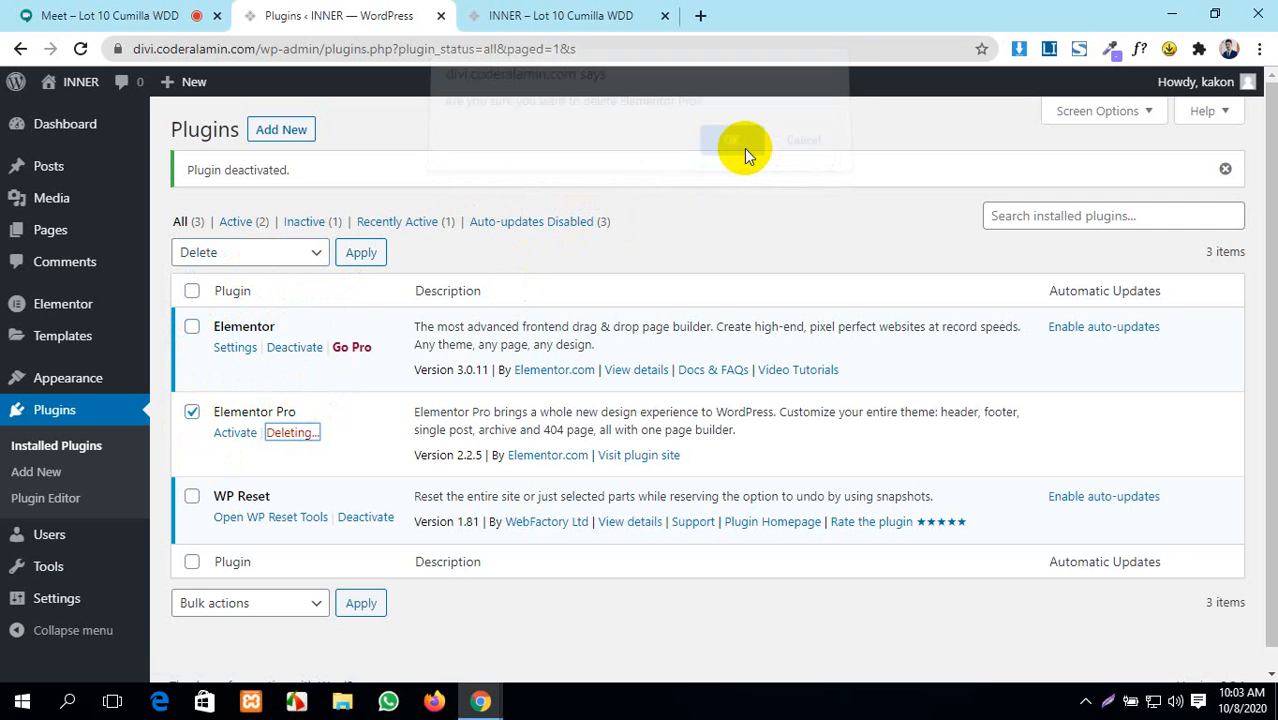
- Reload the live Home page, then return to the Plugins list and restore the window size
left_click(580, 16)
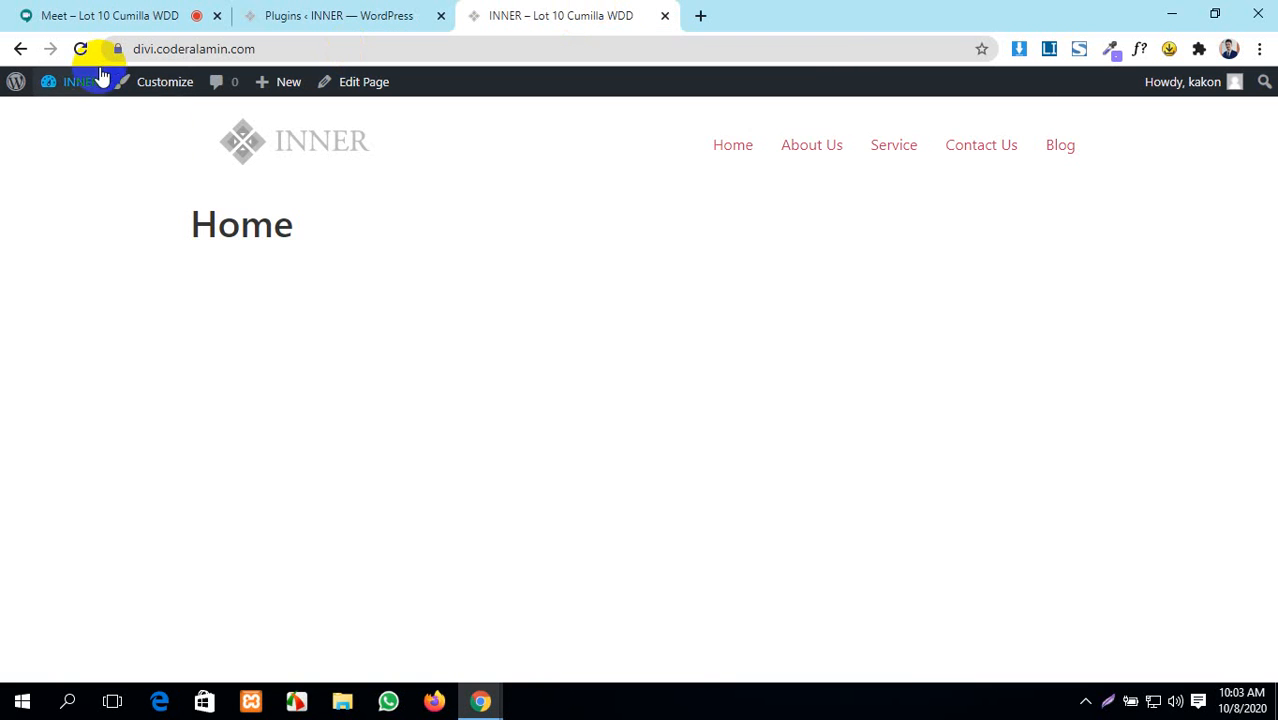
left_click(82, 50)
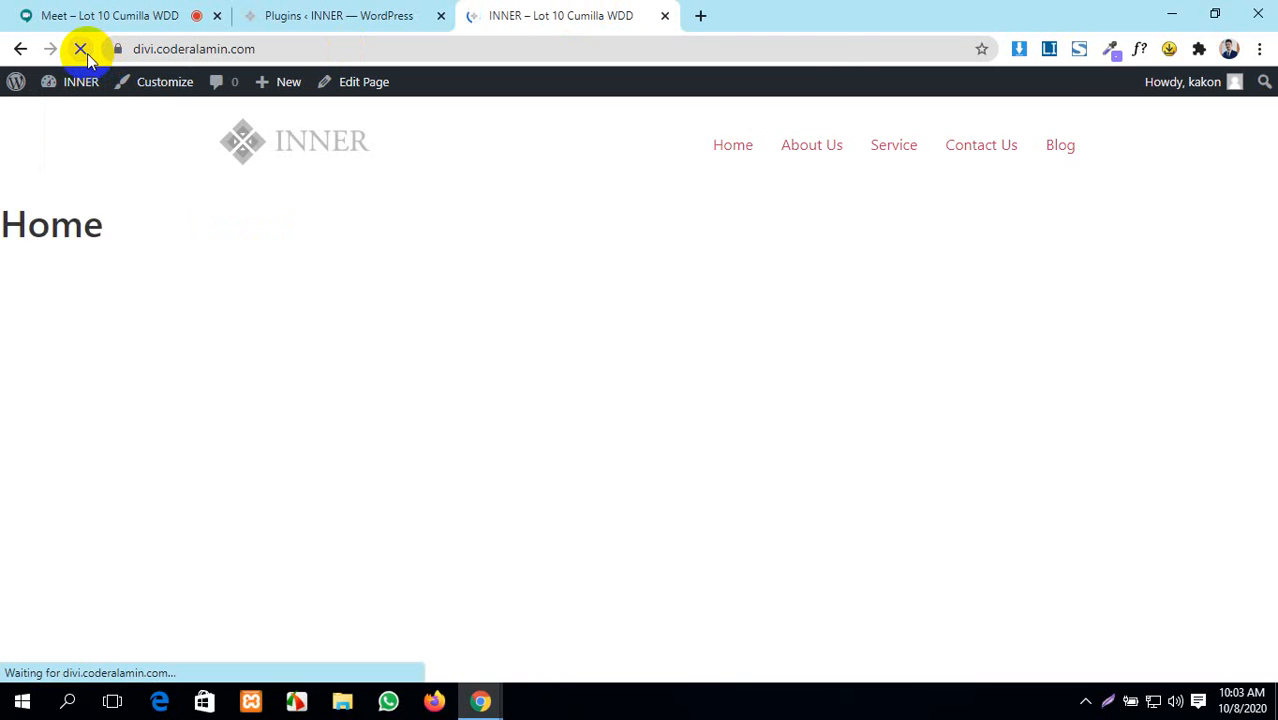
left_click(339, 16)
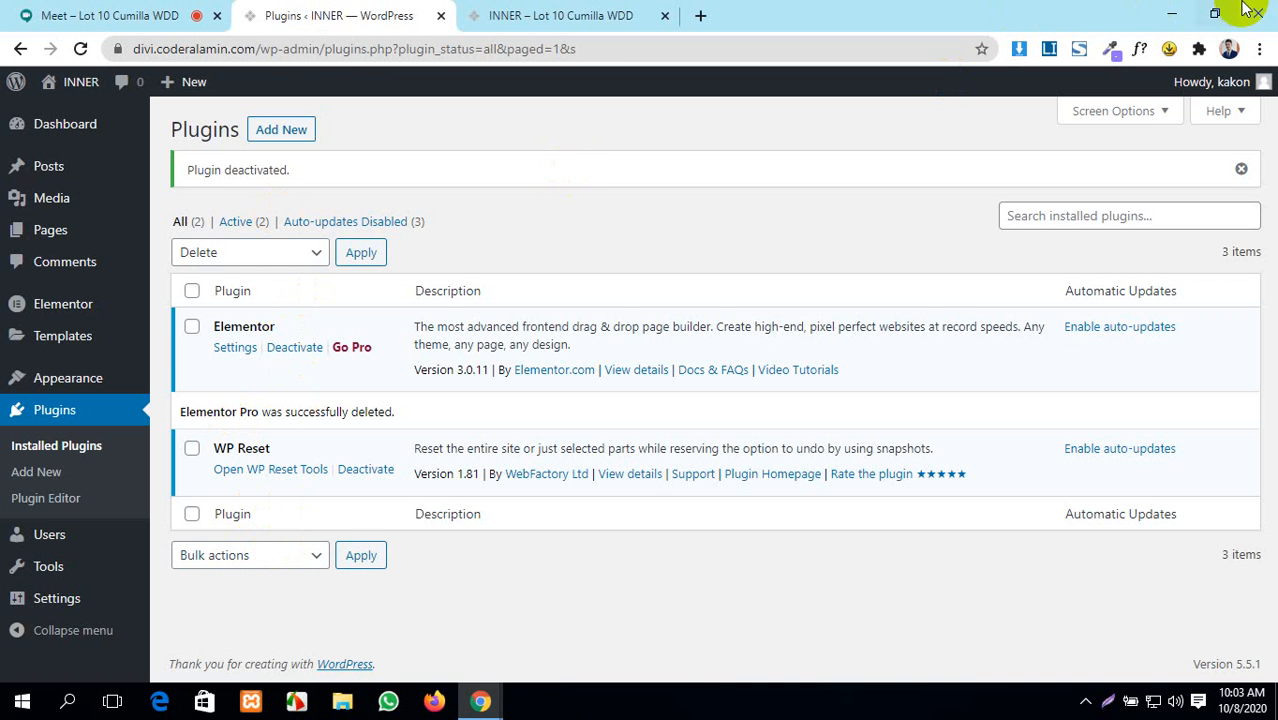
left_click(1214, 14)
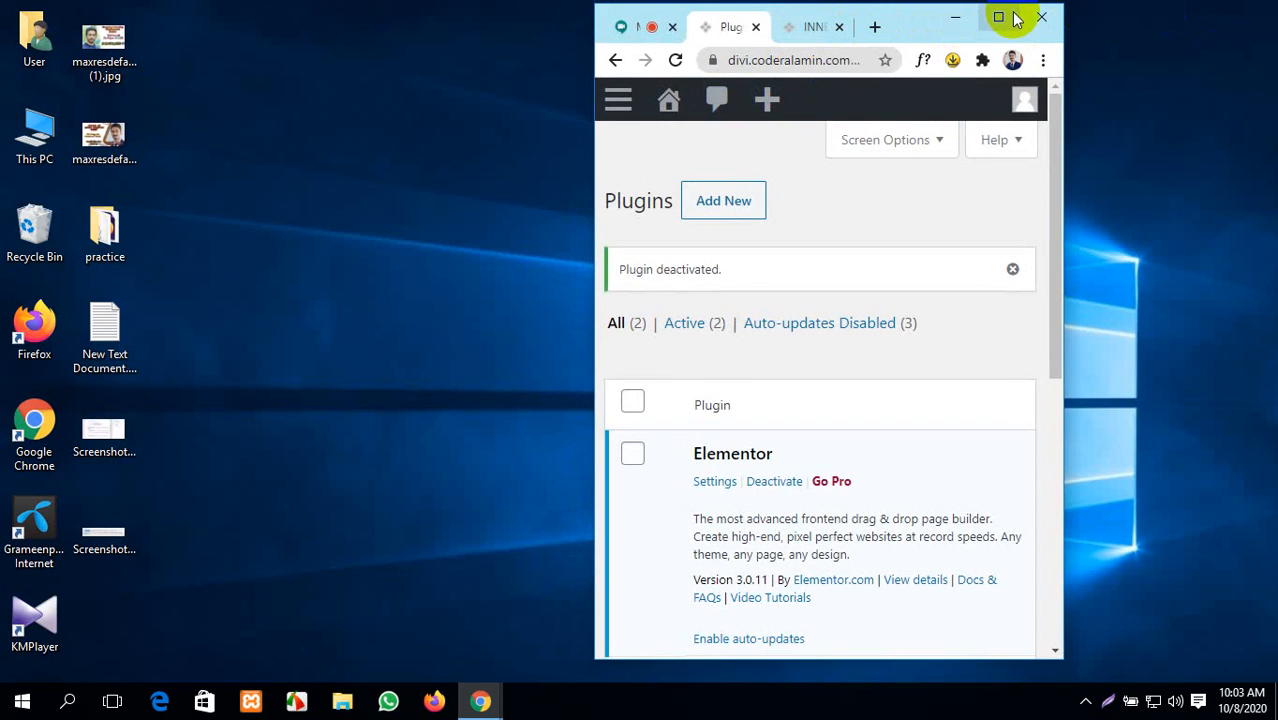
- Minimise Chrome and open This PC in a maximised File Explorer window
left_click(996, 14)
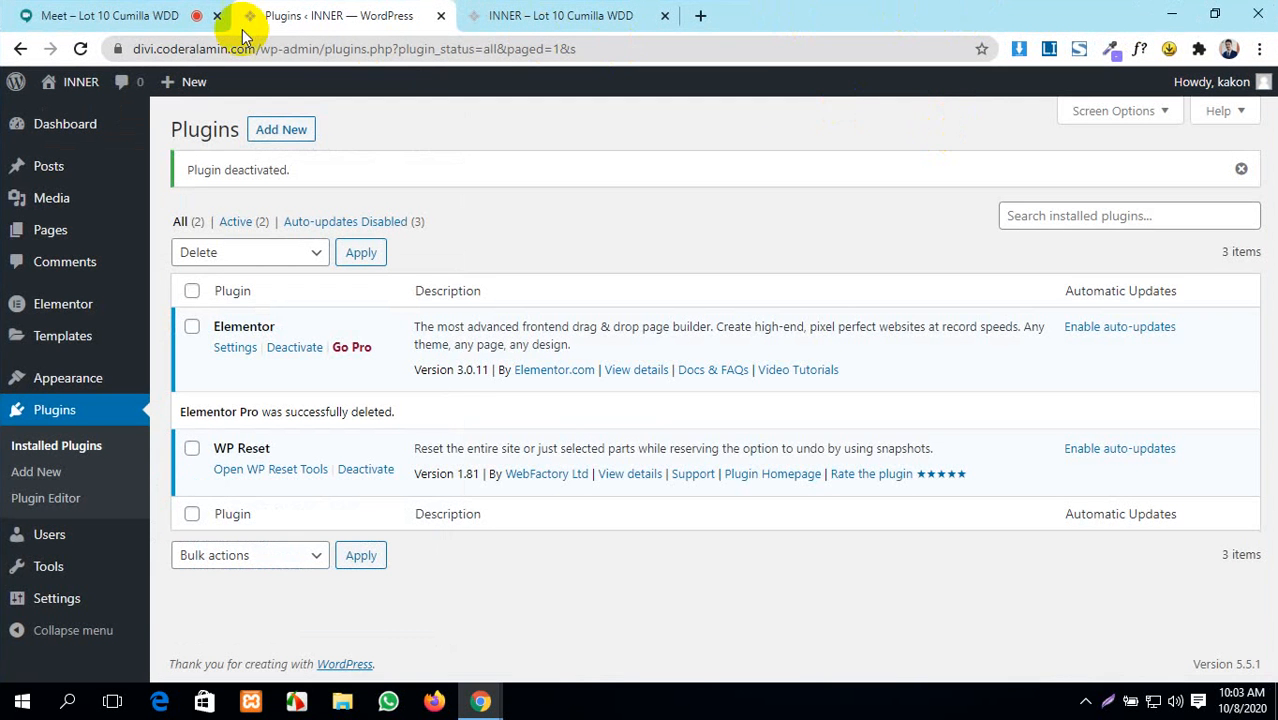
left_click(170, 14)
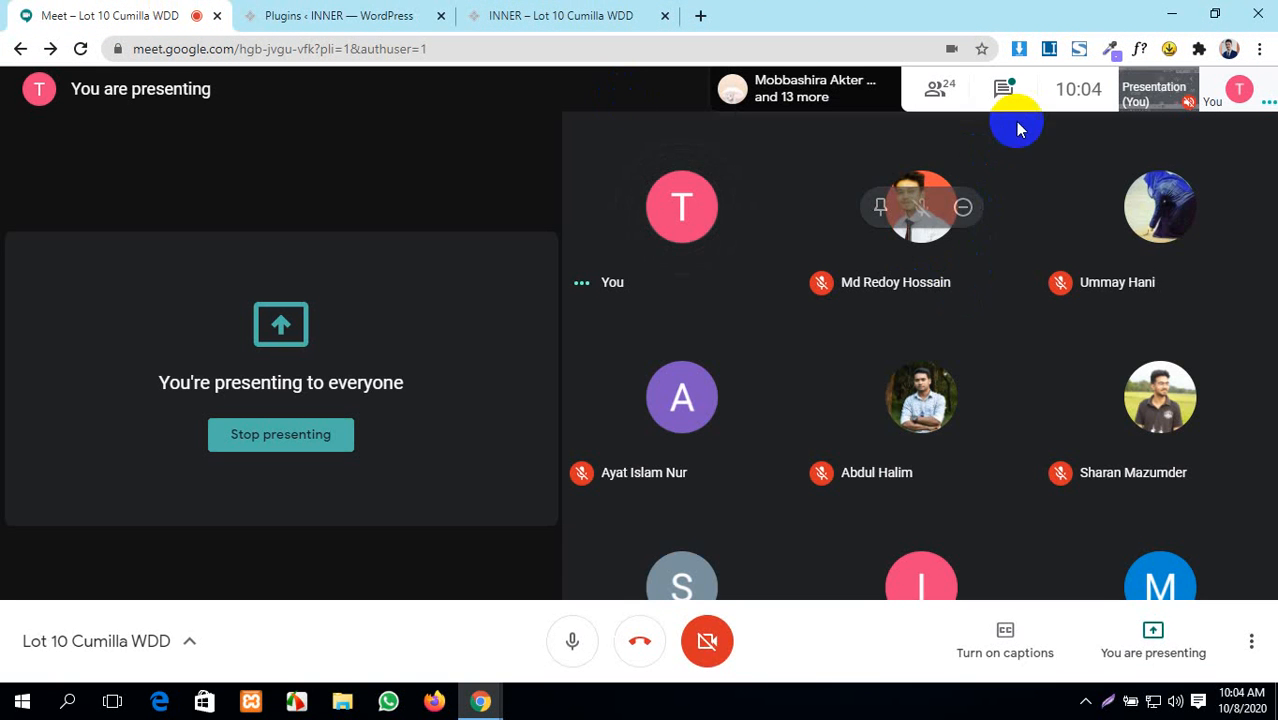
left_click(1171, 14)
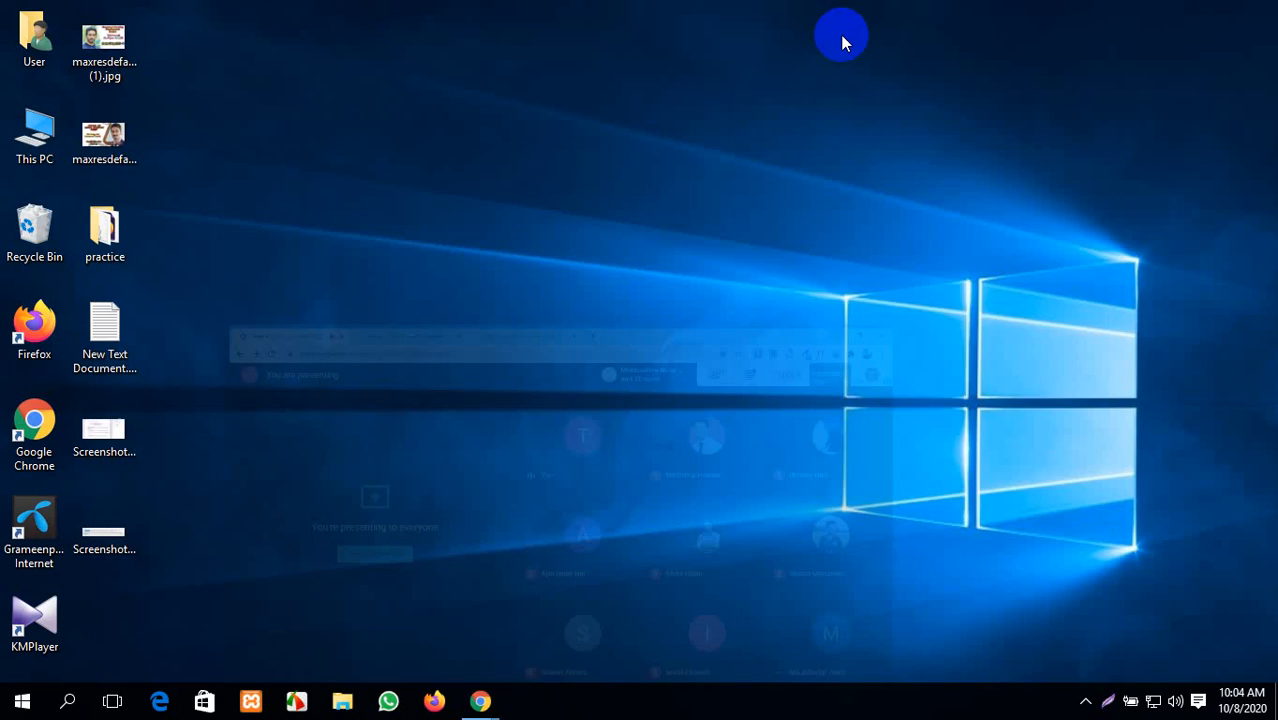
double_click(34, 136)
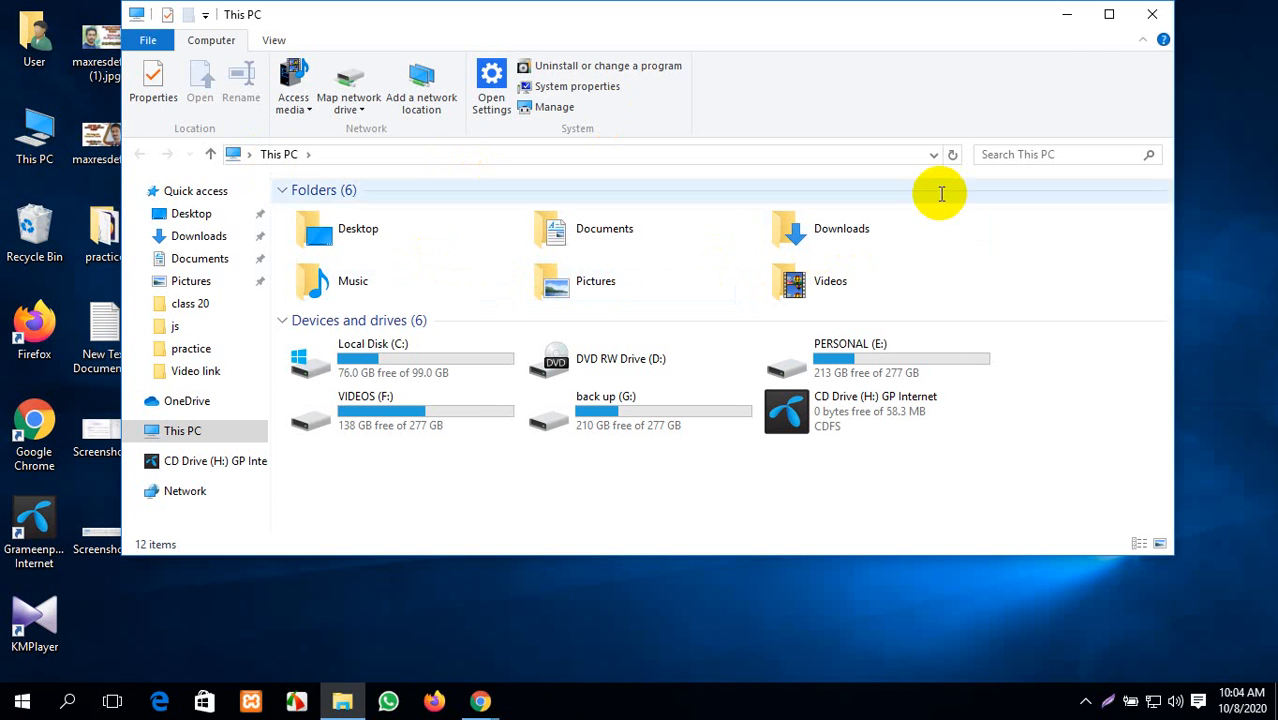
left_click(1108, 15)
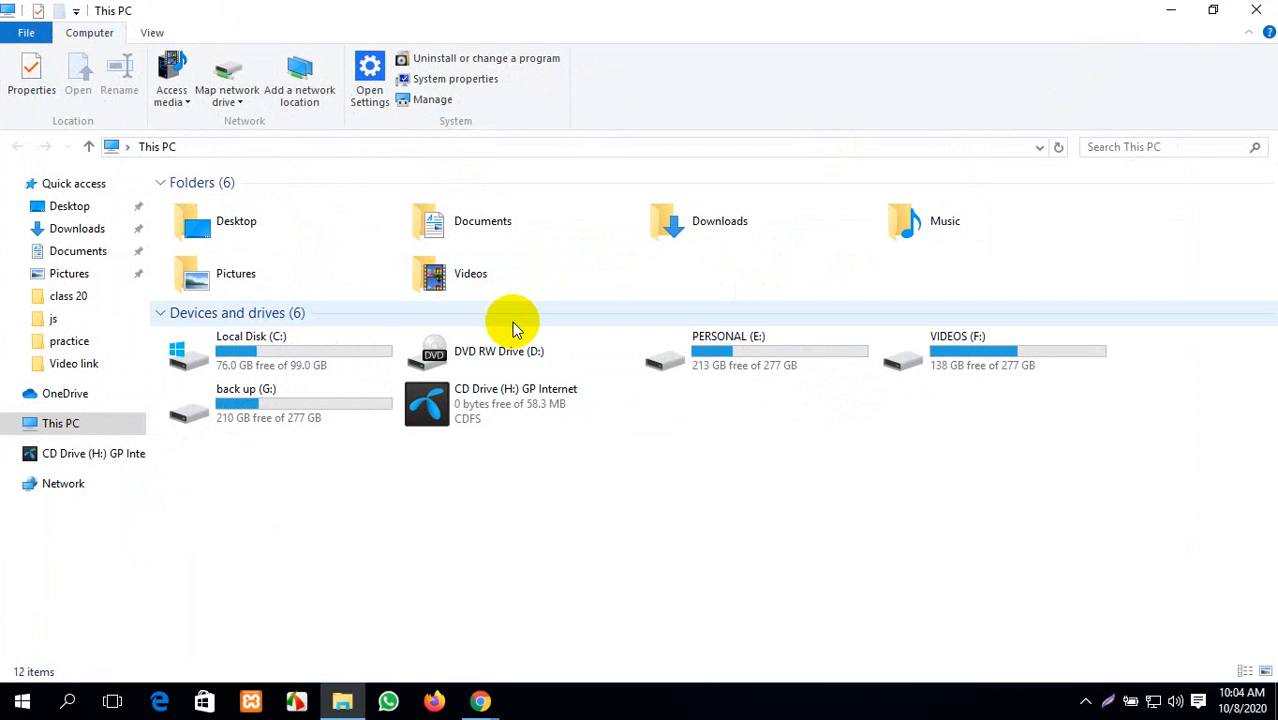
- Select the elementor-plugin-package.2.10.3 zip in PERSONAL (E:) › Plugins, then return to the desktop
double_click(710, 242)
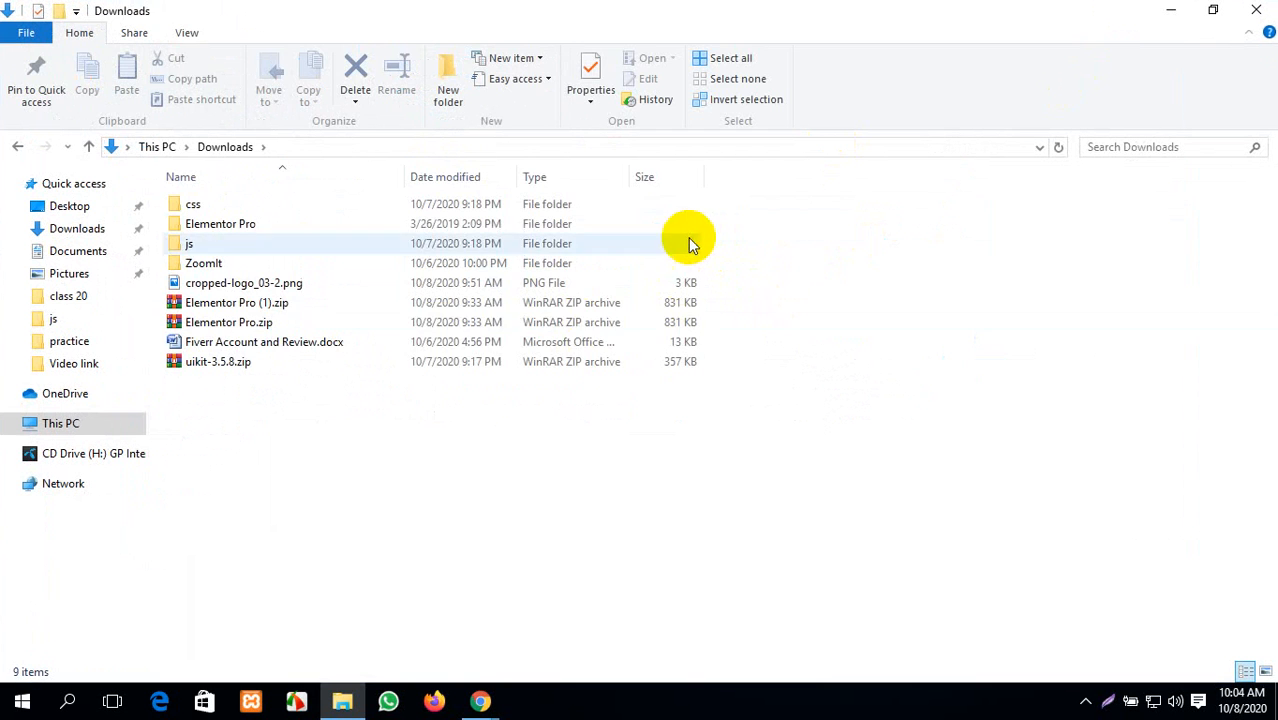
left_click(12, 148)
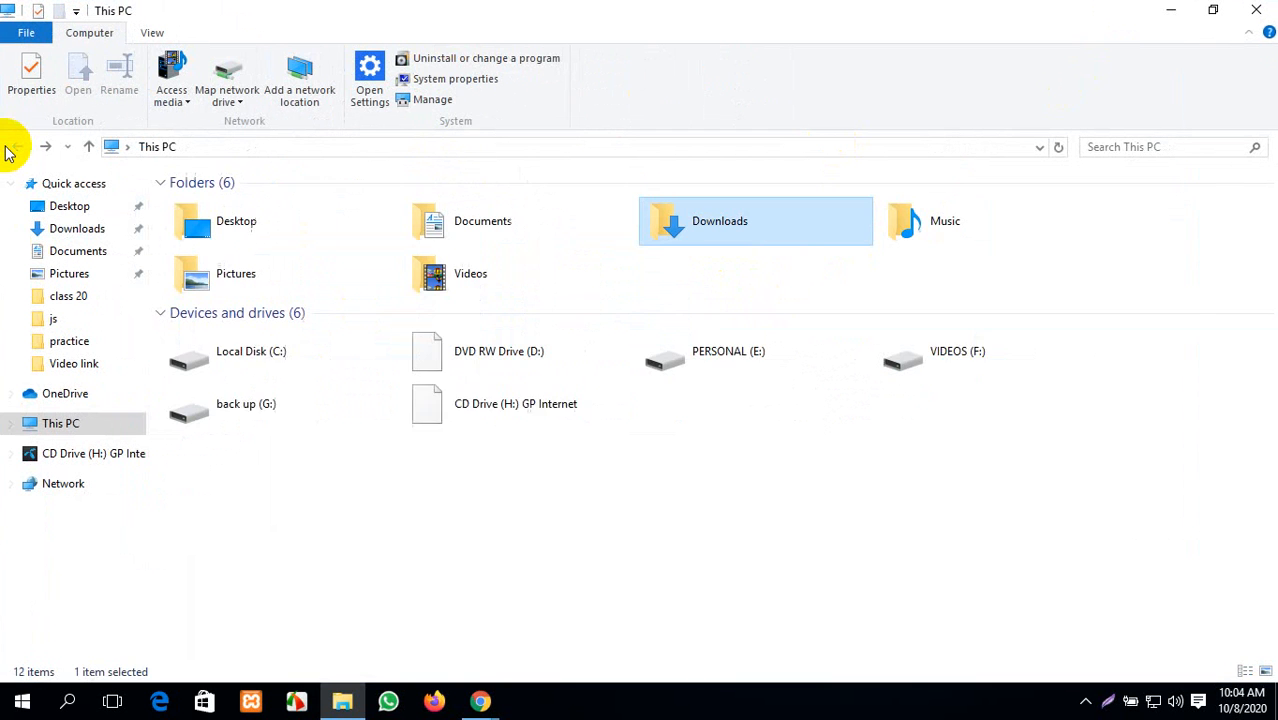
left_click(809, 362)
double_click(809, 362)
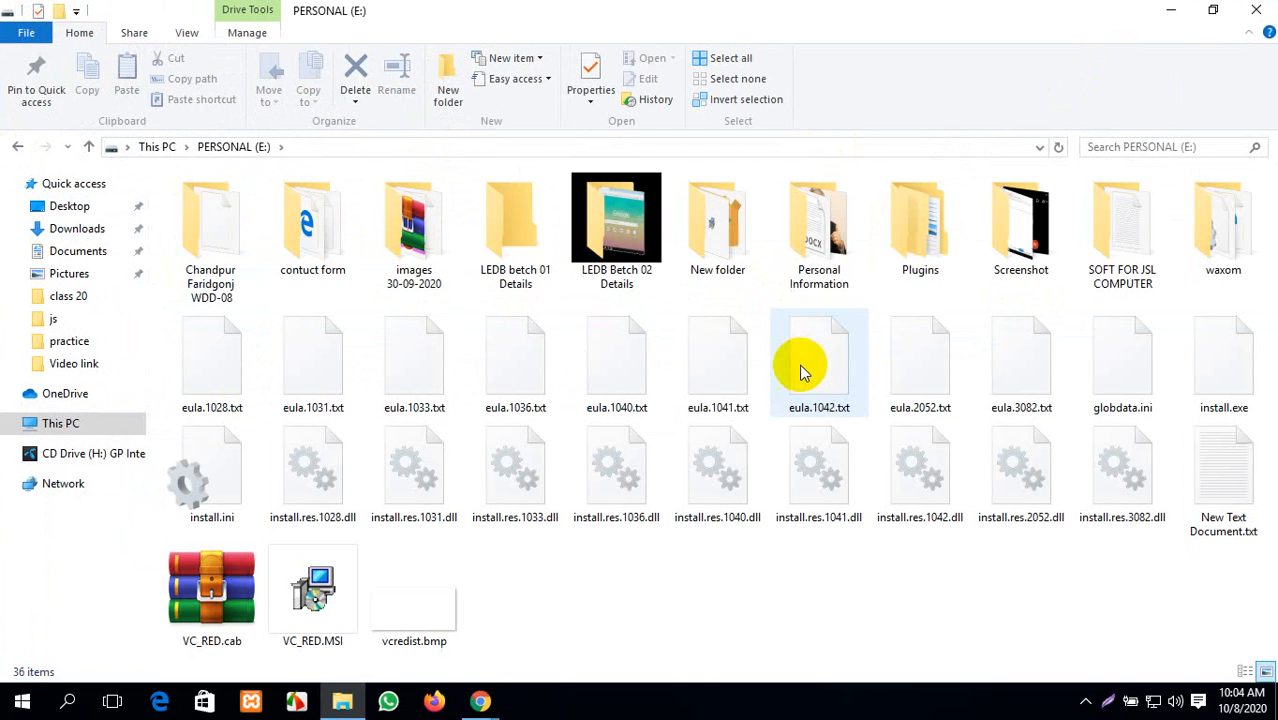
double_click(950, 262)
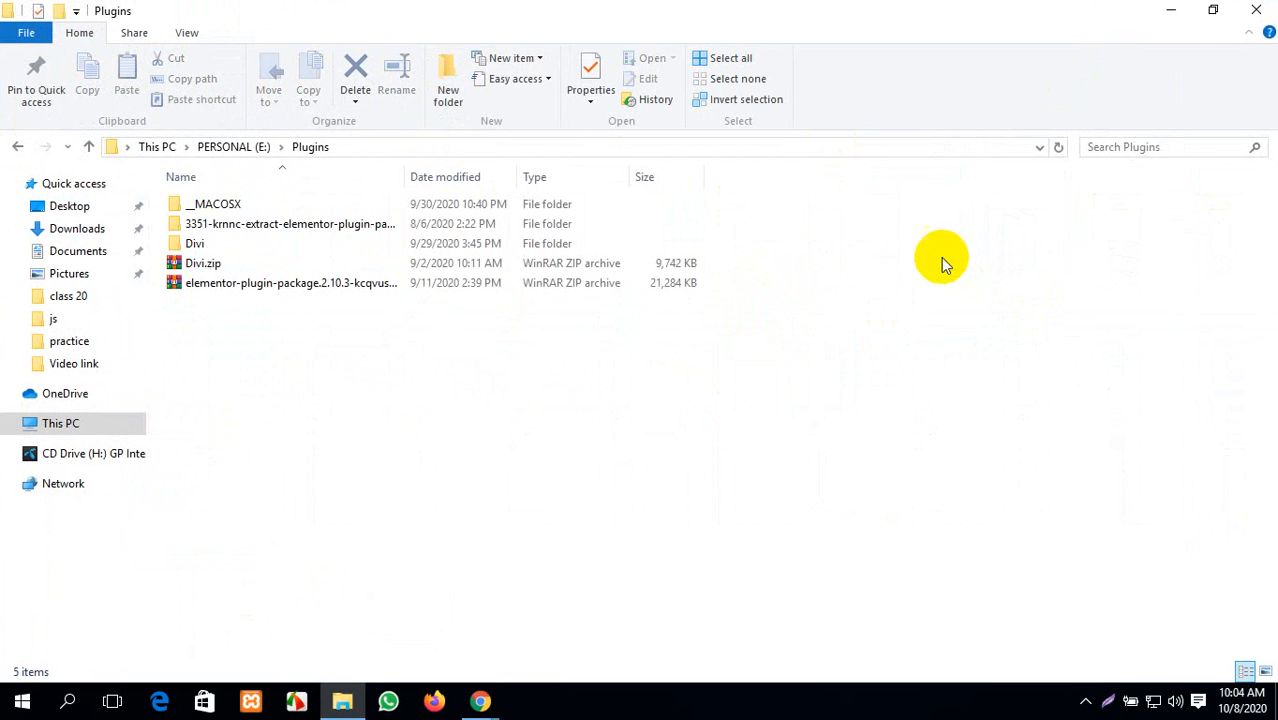
left_click(281, 290)
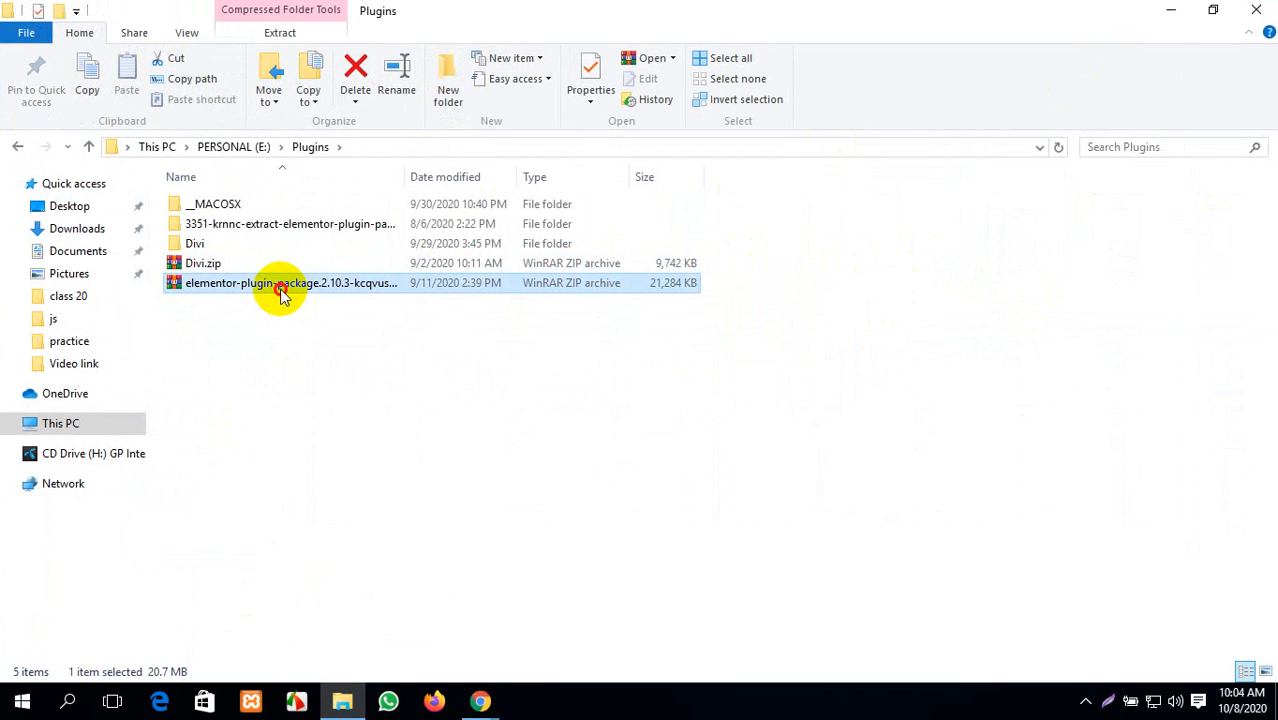
left_click(1171, 10)
right_click(442, 264)
- Paste the elementor plugin package zip onto the desktop and refresh it
left_click(545, 344)
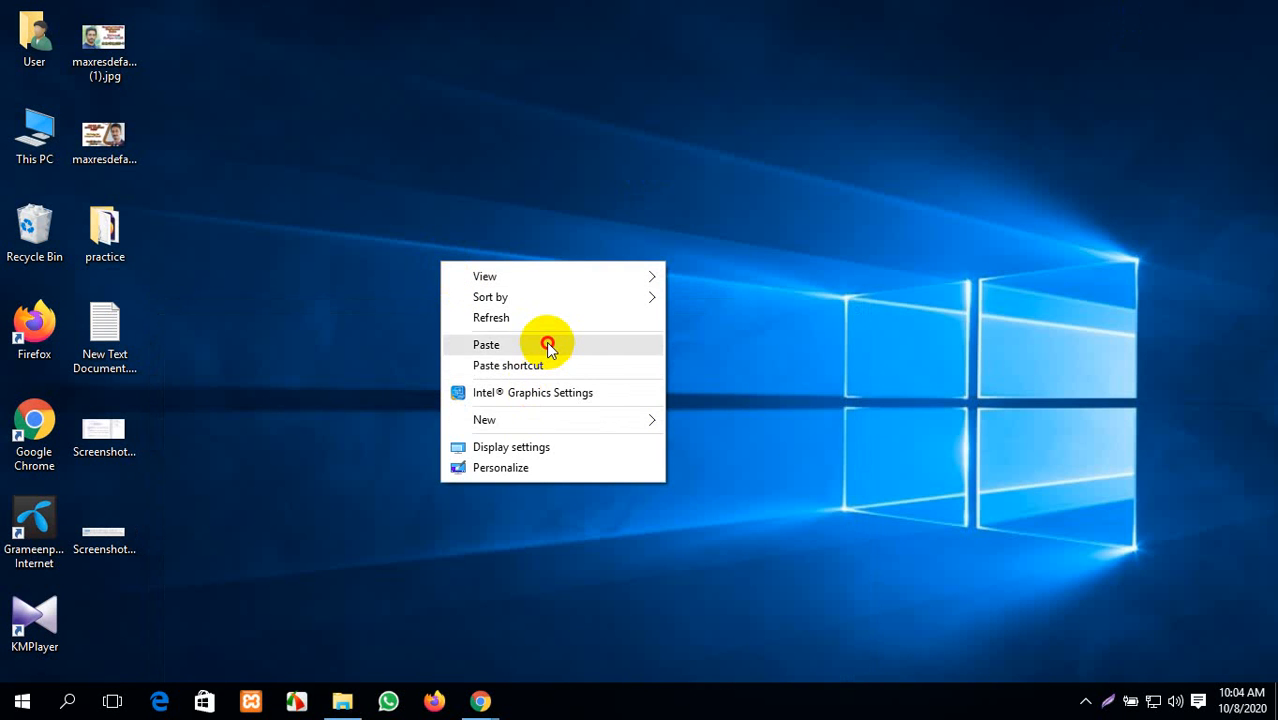
right_click(586, 169)
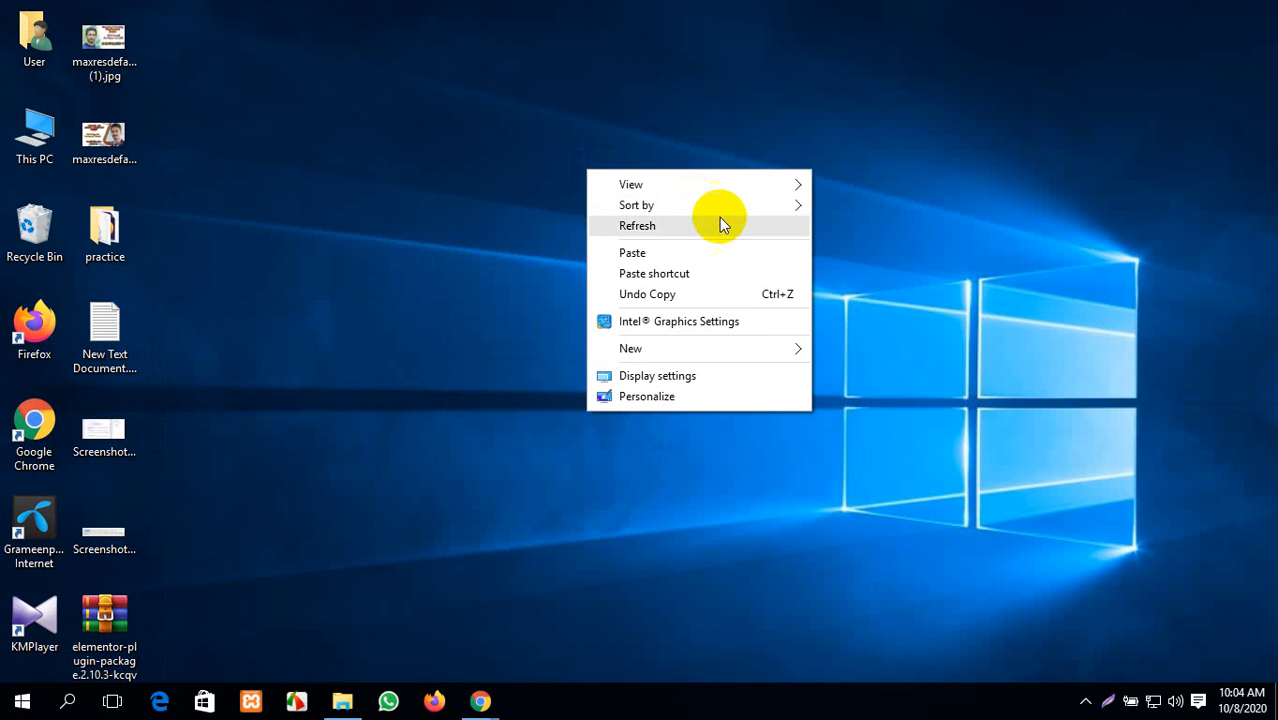
left_click(718, 222)
- Bin New Text Document and the screenshot file, then permanently empty the Recycle Bin
left_click_drag(104, 330, 33, 262)
left_click_drag(104, 330, 33, 240)
right_click(34, 234)
left_click(104, 270)
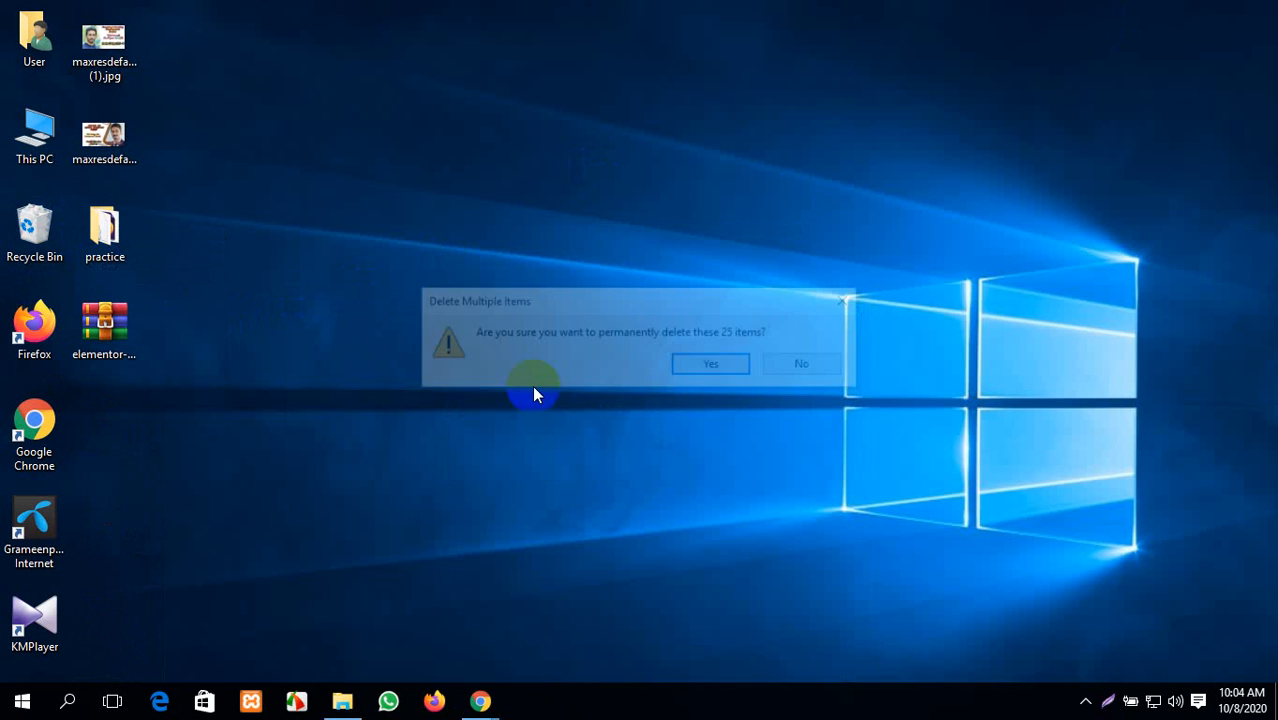
left_click(702, 362)
- Extract the elementor zip's contents onto the desktop and refresh
left_click(127, 330)
right_click(130, 331)
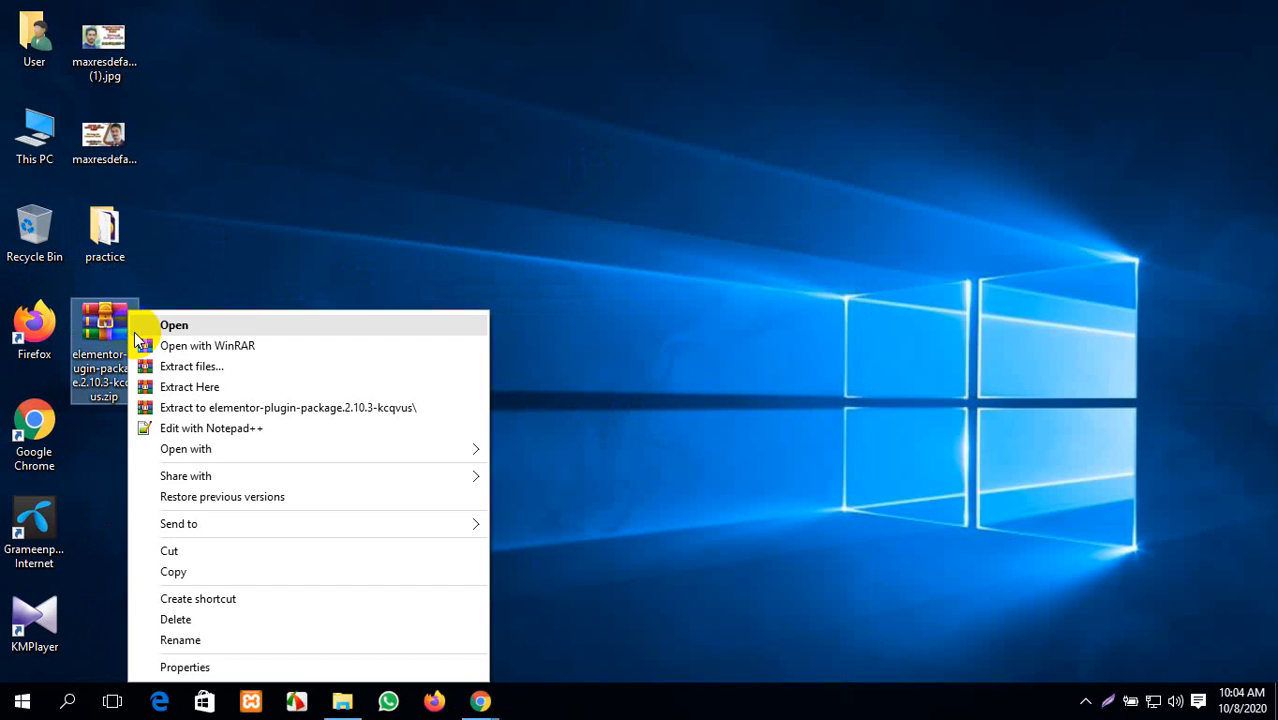
left_click(238, 390)
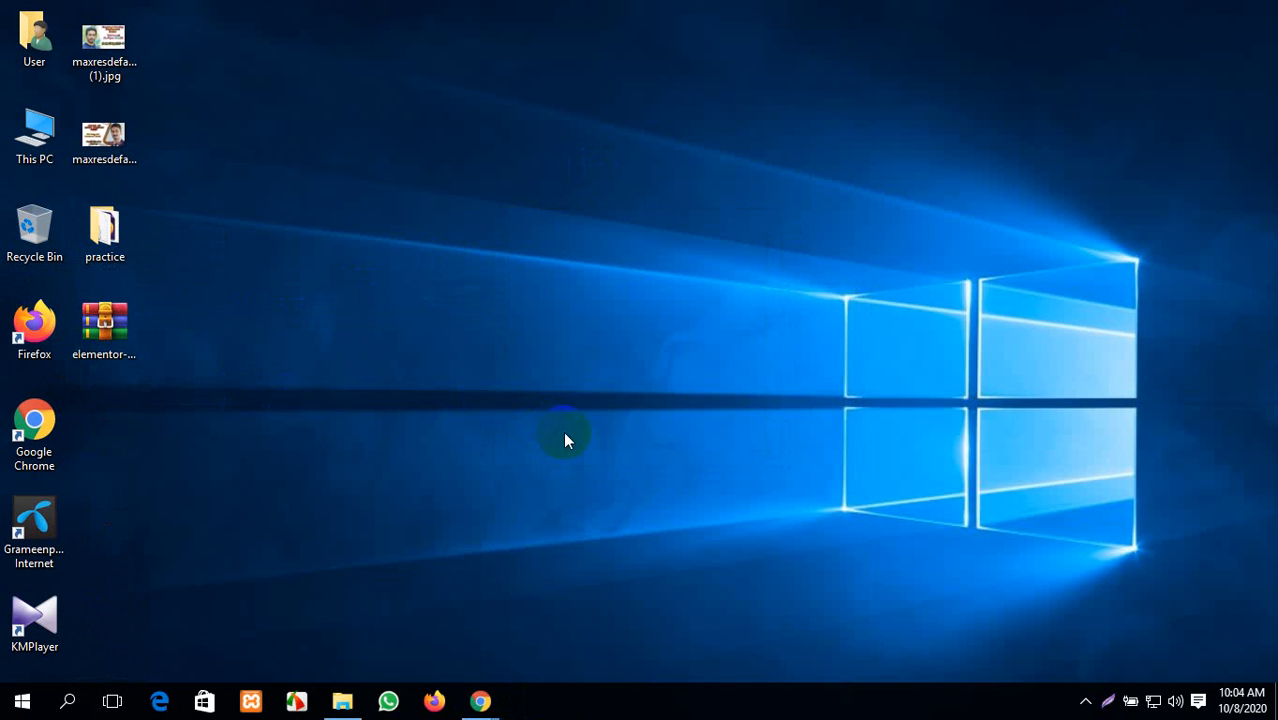
right_click(558, 390)
left_click(625, 424)
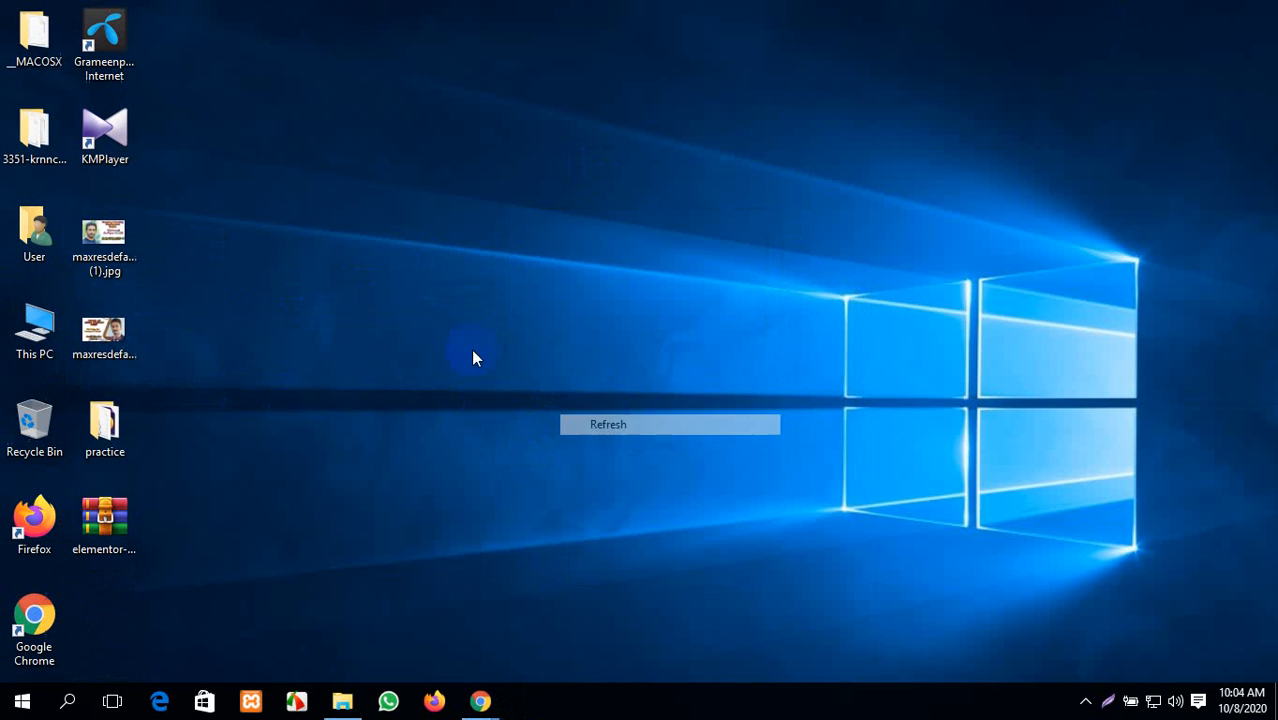
- Look inside the __MACOSX folder and the extracted elementor package folder
double_click(30, 38)
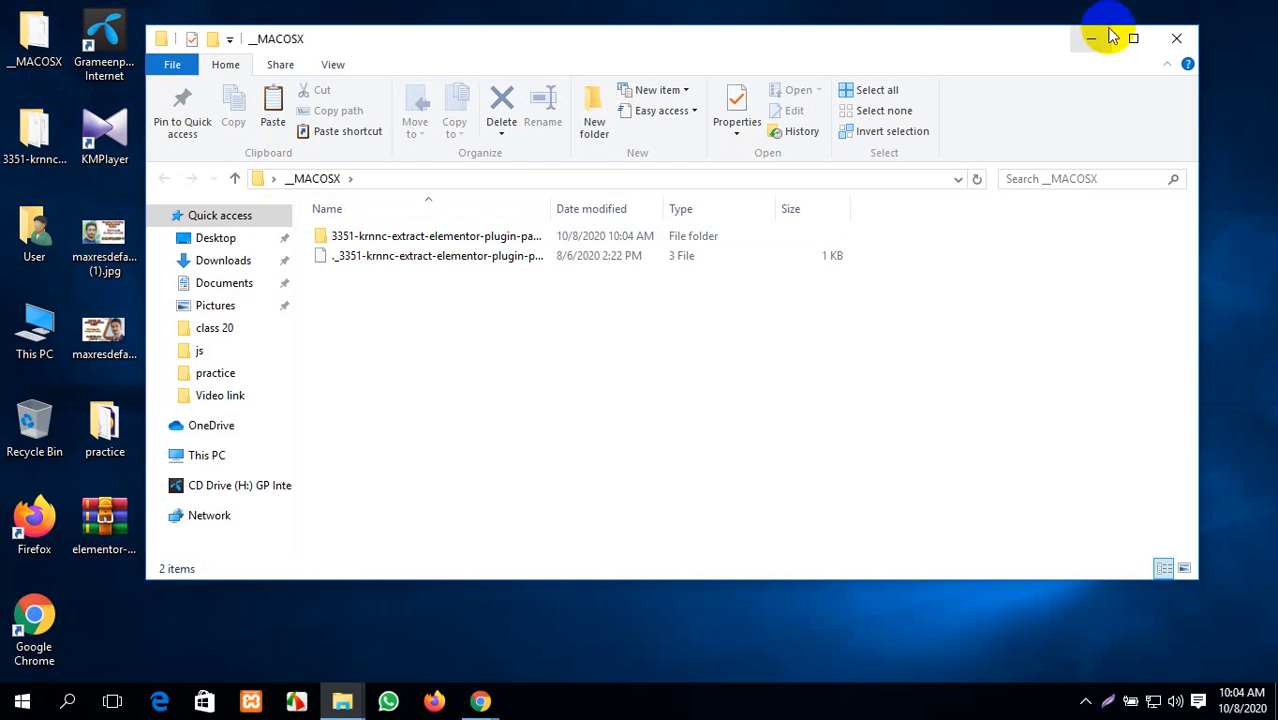
left_click(1176, 38)
left_click(224, 169)
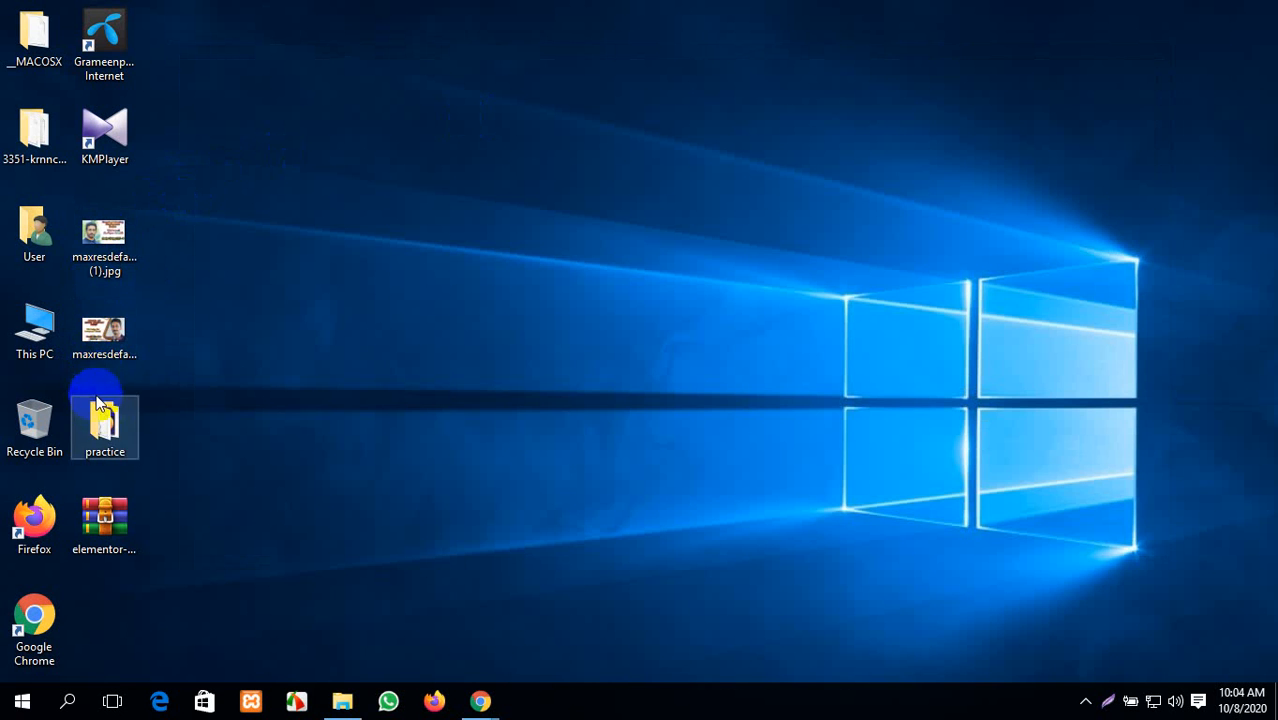
double_click(34, 130)
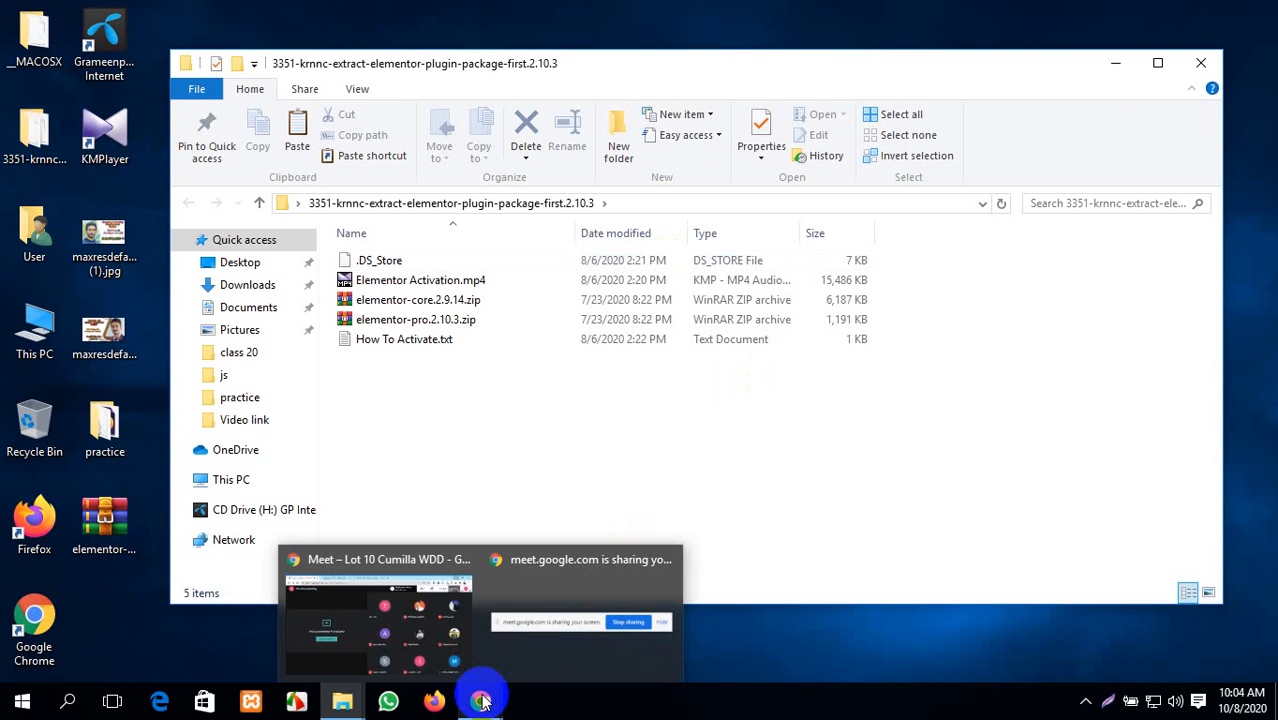
left_click(1205, 68)
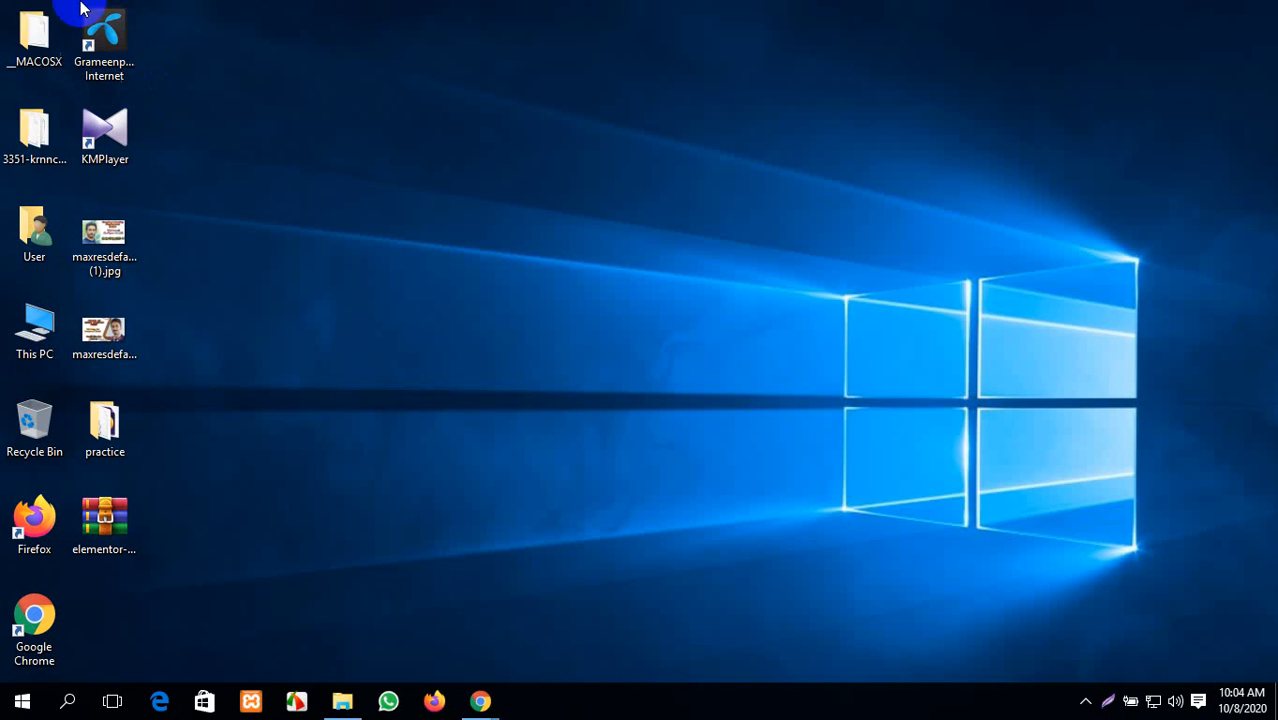
- Discard the __MACOSX folder, place the package folder below the zip, and refresh the desktop
left_click_drag(34, 35, 34, 422)
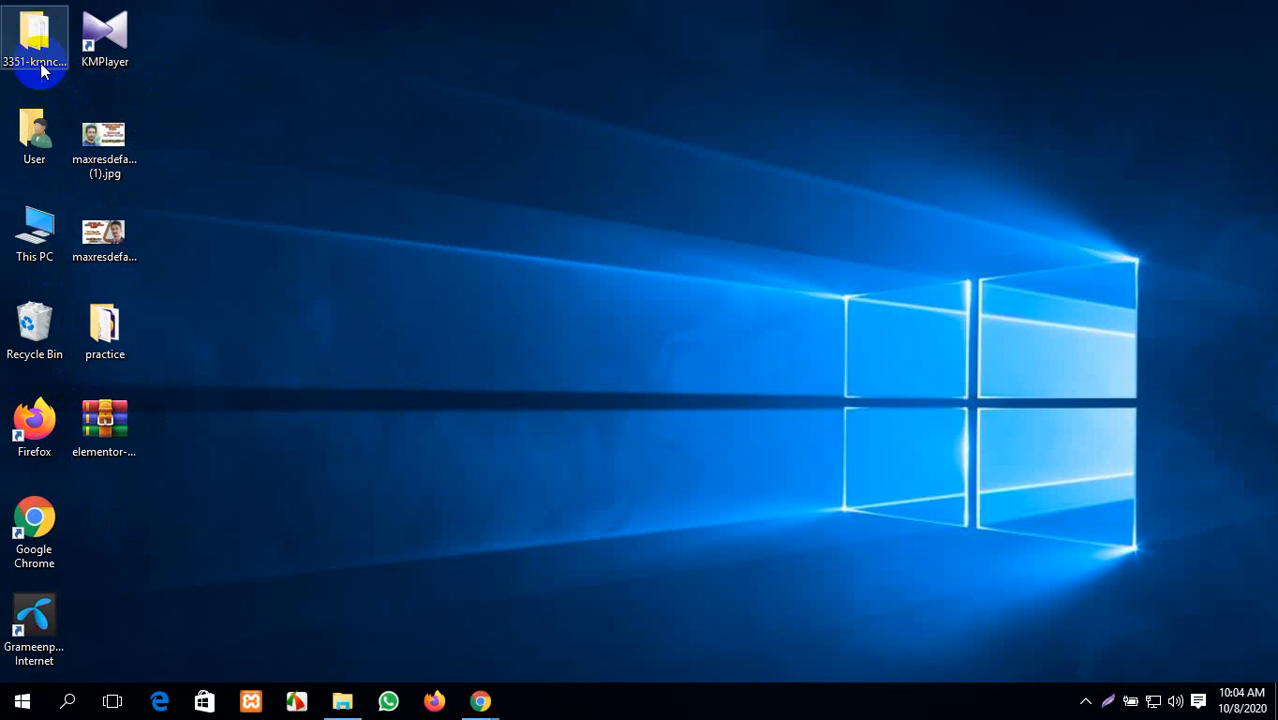
left_click_drag(28, 45, 197, 461)
right_click(390, 108)
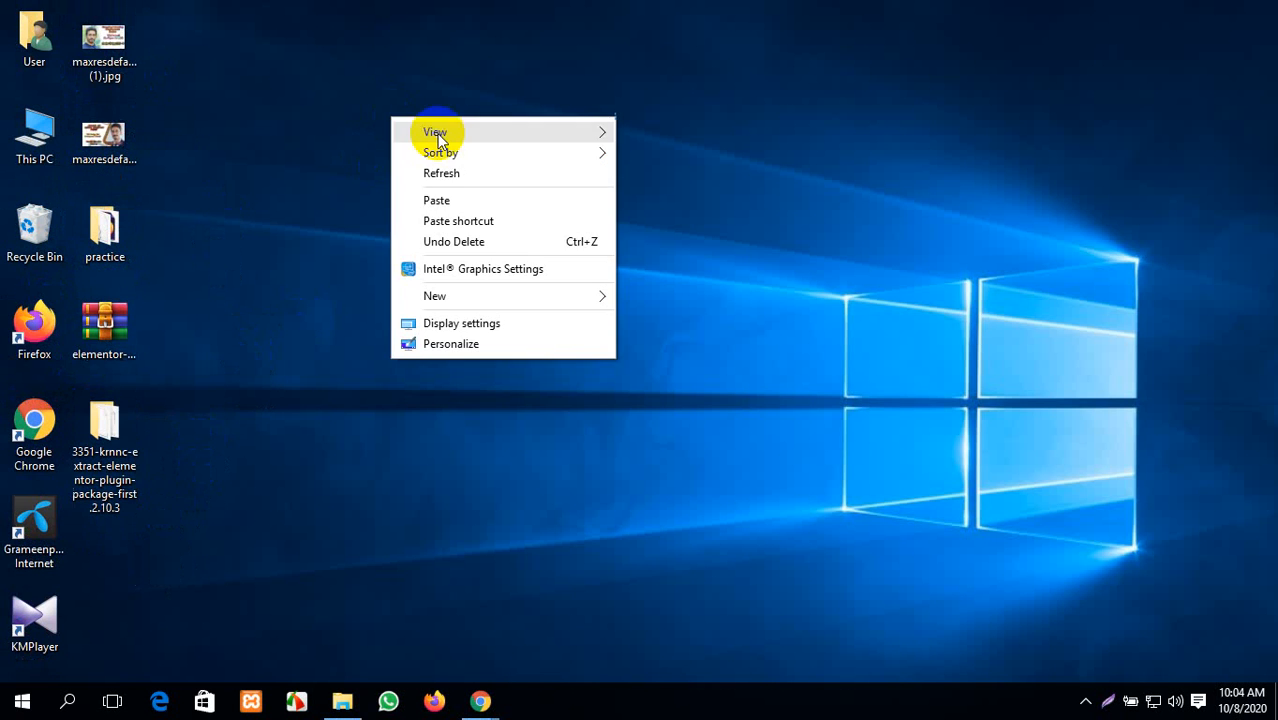
right_click(484, 173)
left_click(547, 231)
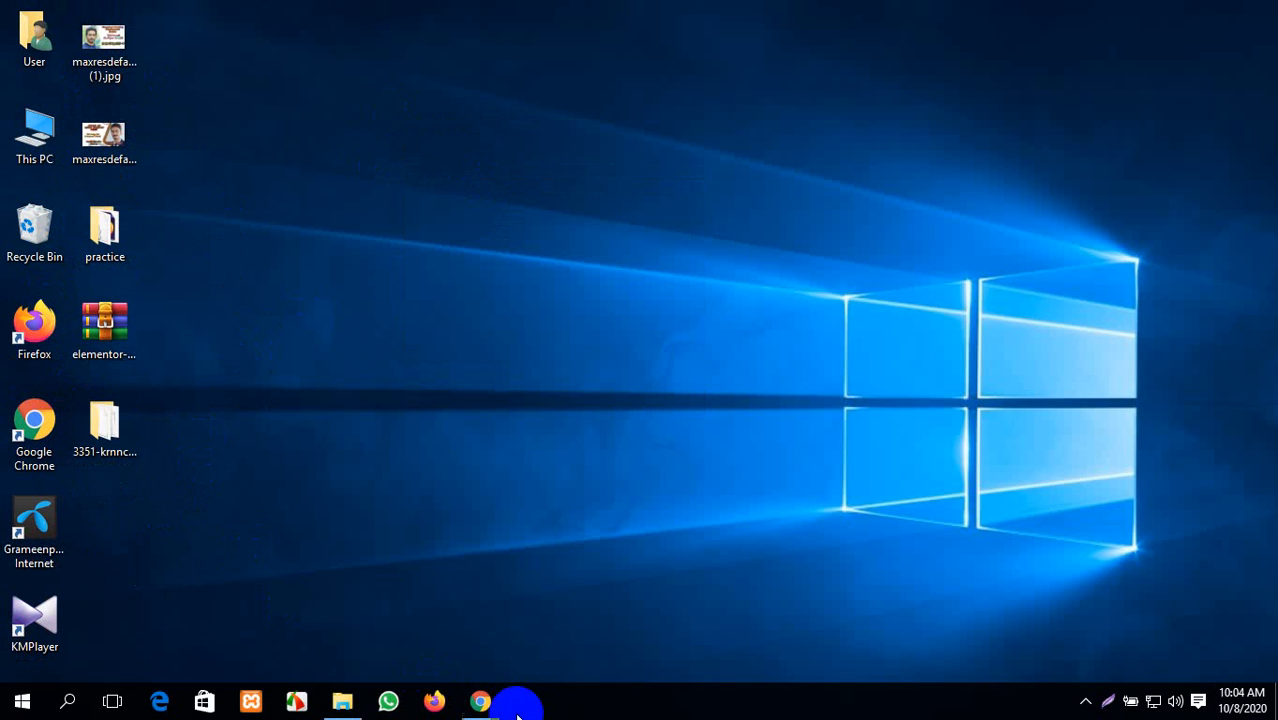
- Bring Chrome back and open the Upload Plugin panel under Plugins > Add New
mouse_move(480, 700)
left_click(447, 662)
left_click(508, 15)
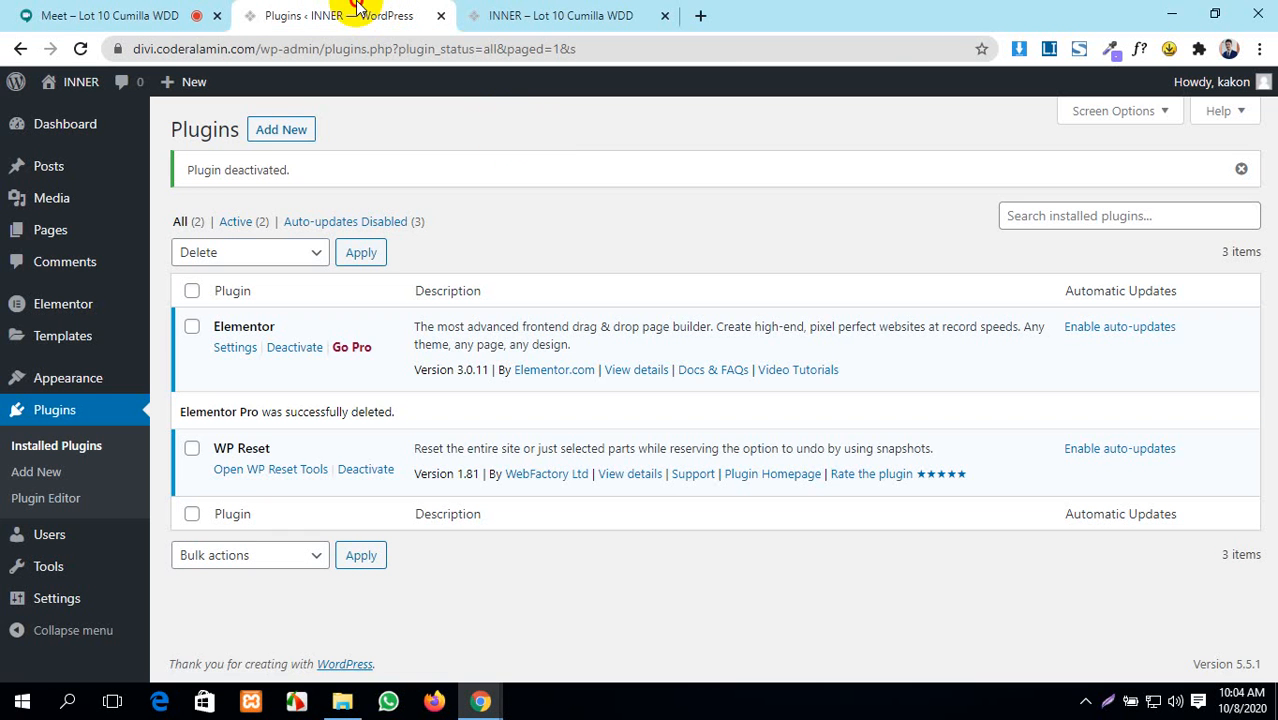
left_click(272, 136)
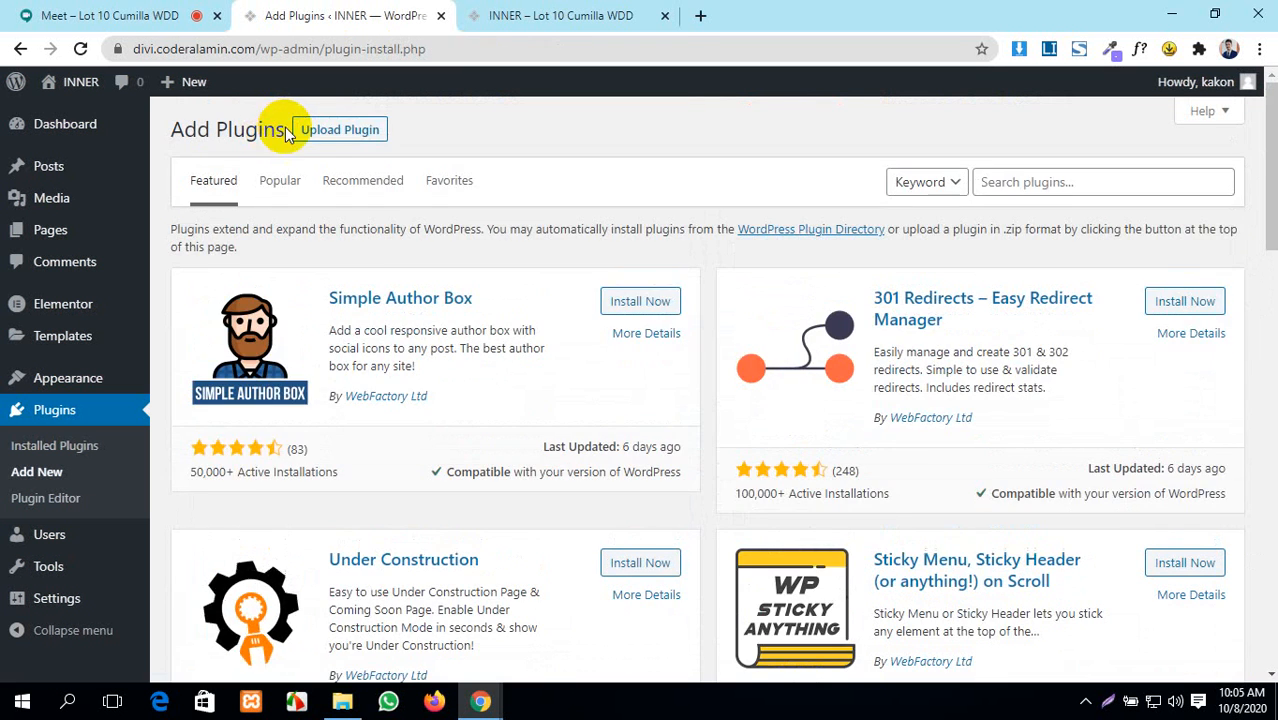
left_click(318, 130)
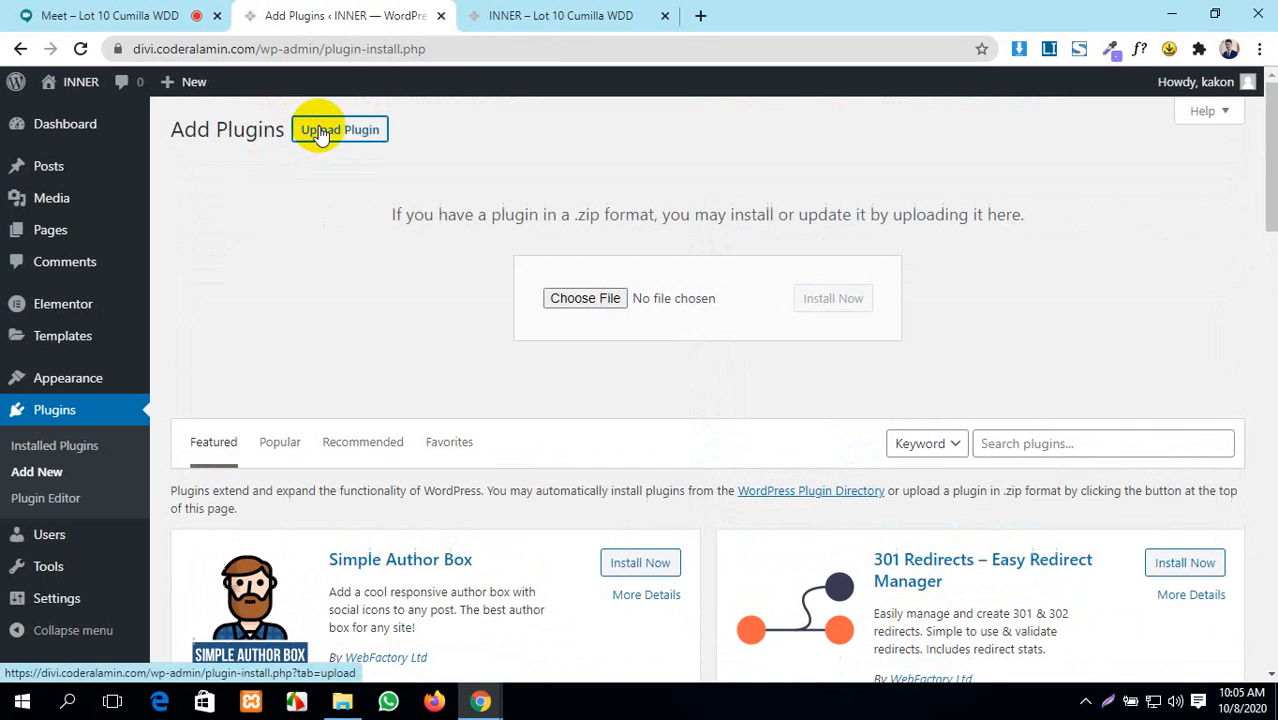
- Choose elementor-pro.2.10.3.zip from the extracted package folder on the Desktop
left_click(590, 298)
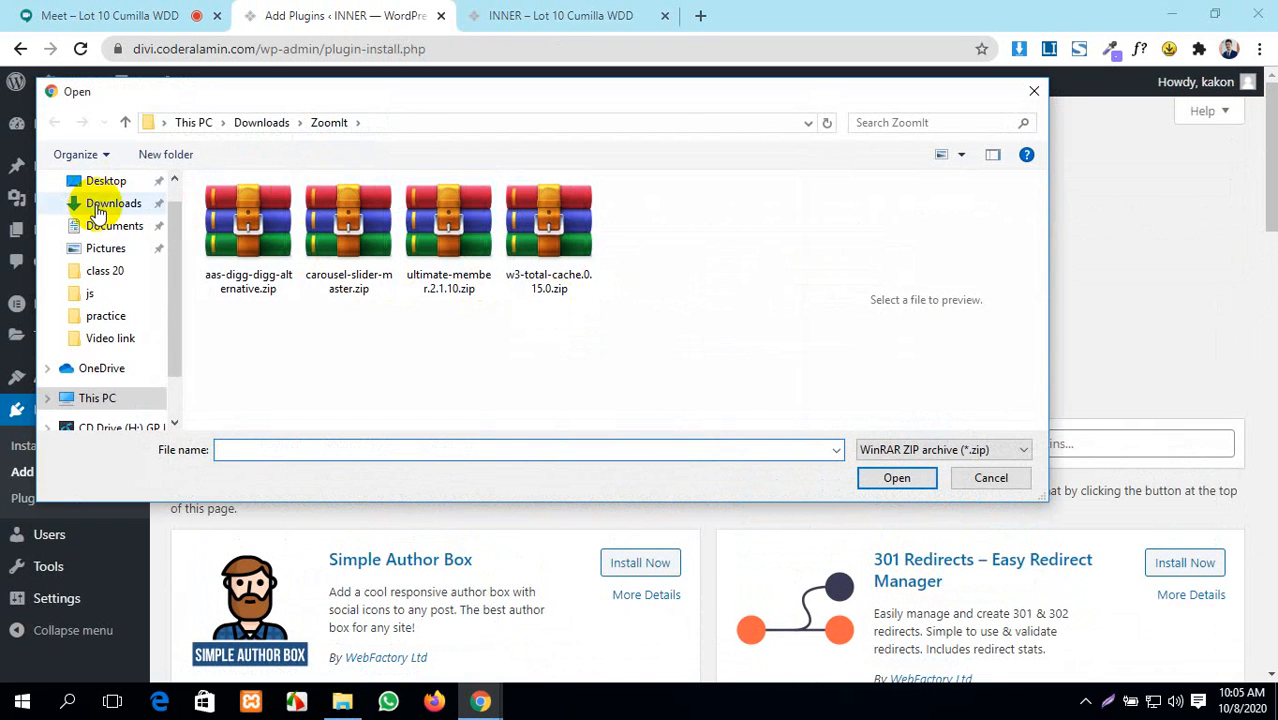
left_click(106, 186)
double_click(251, 248)
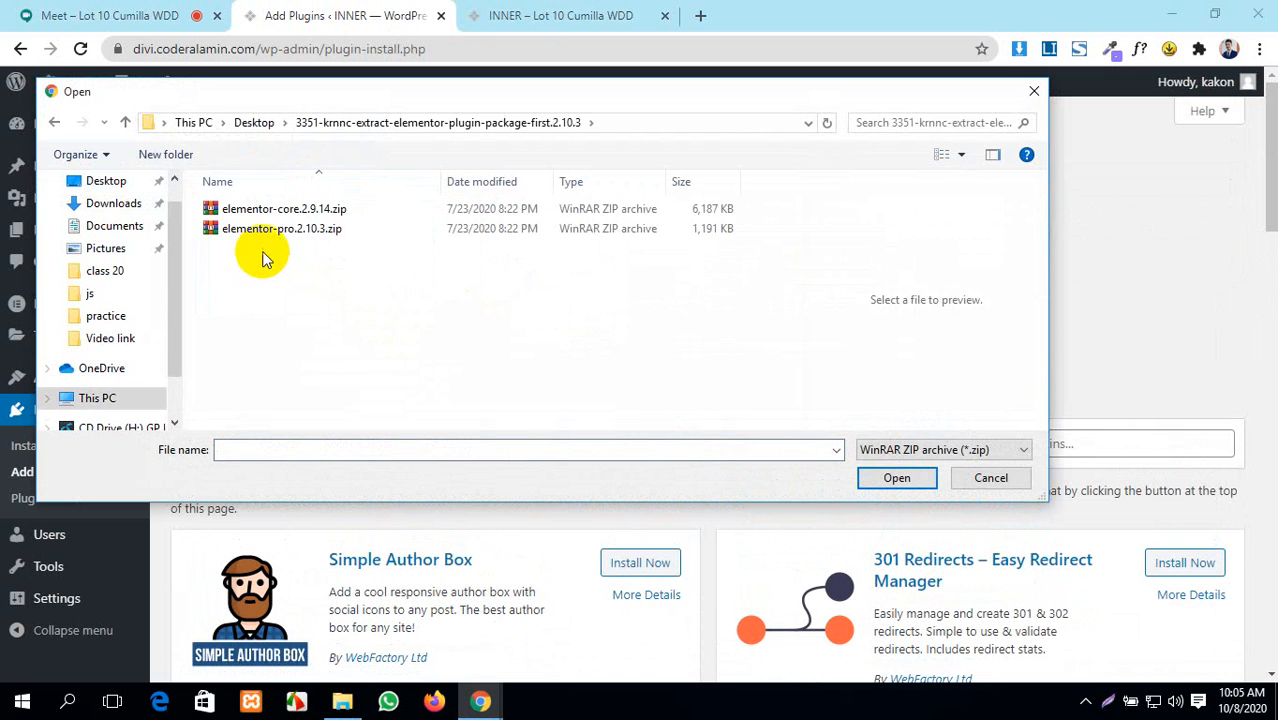
left_click(268, 236)
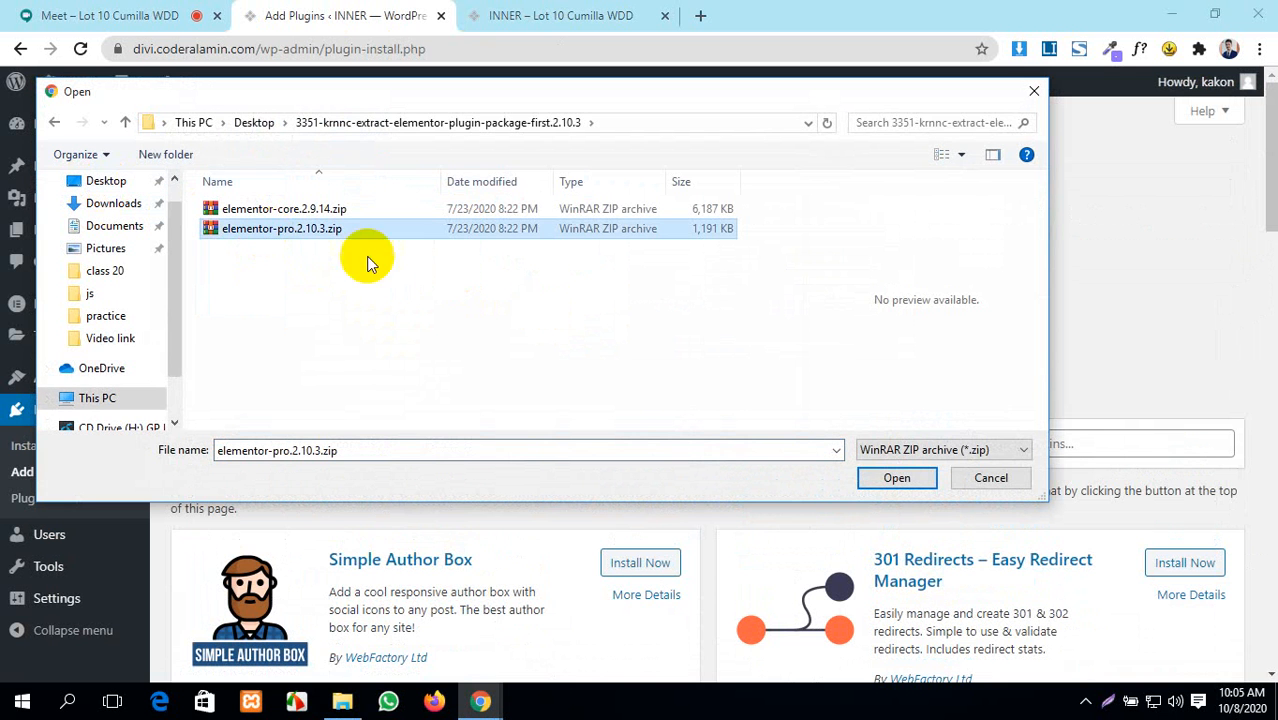
left_click(900, 479)
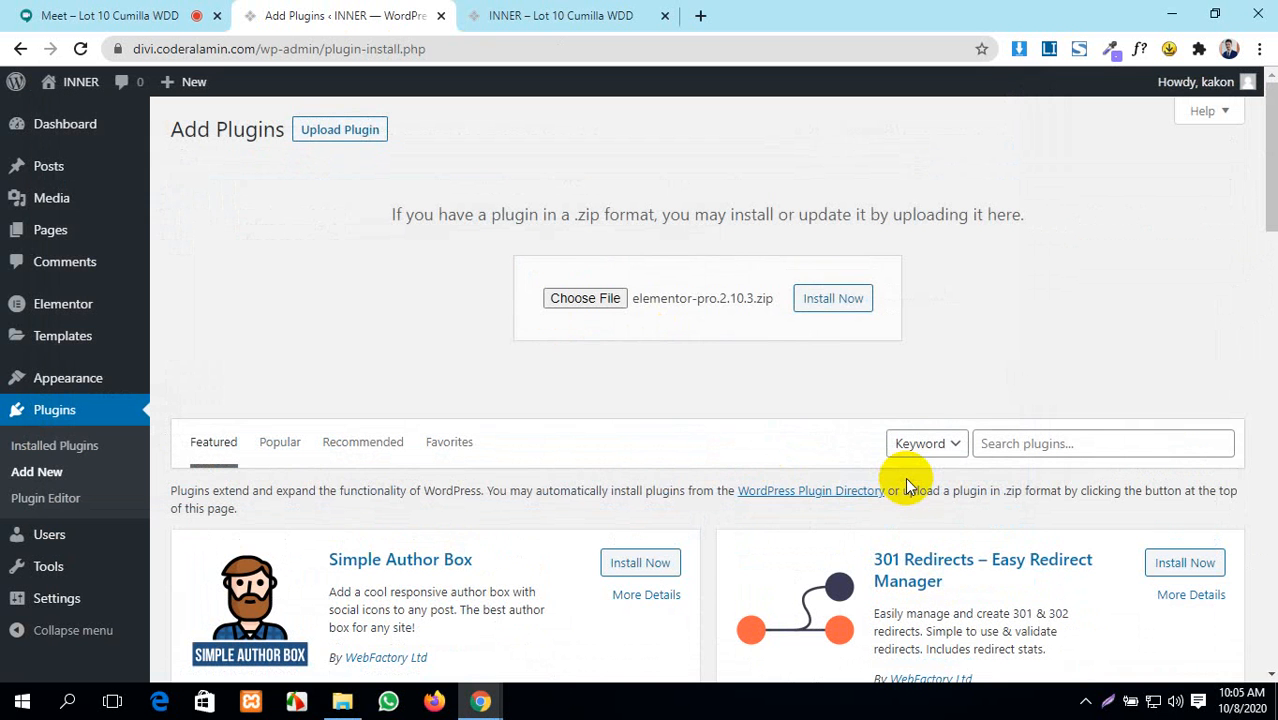
- Install the uploaded Elementor Pro 2.10.3 package and activate it
left_click(849, 311)
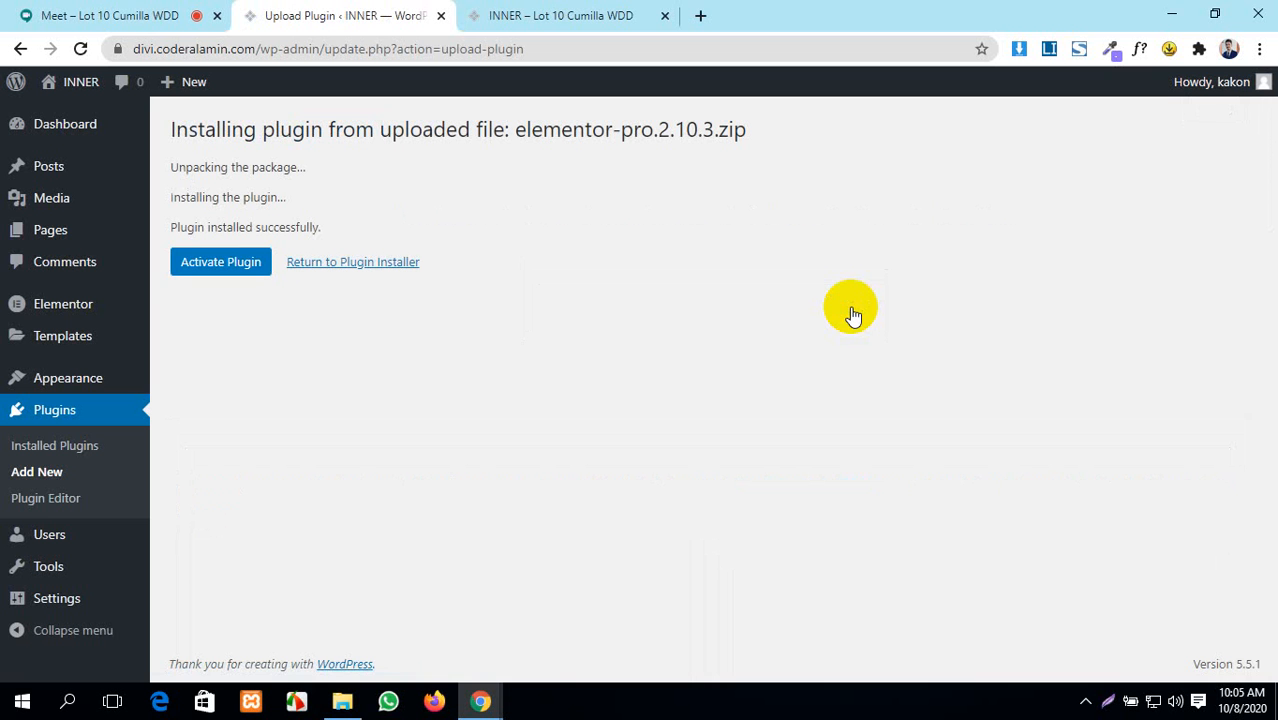
left_click(213, 262)
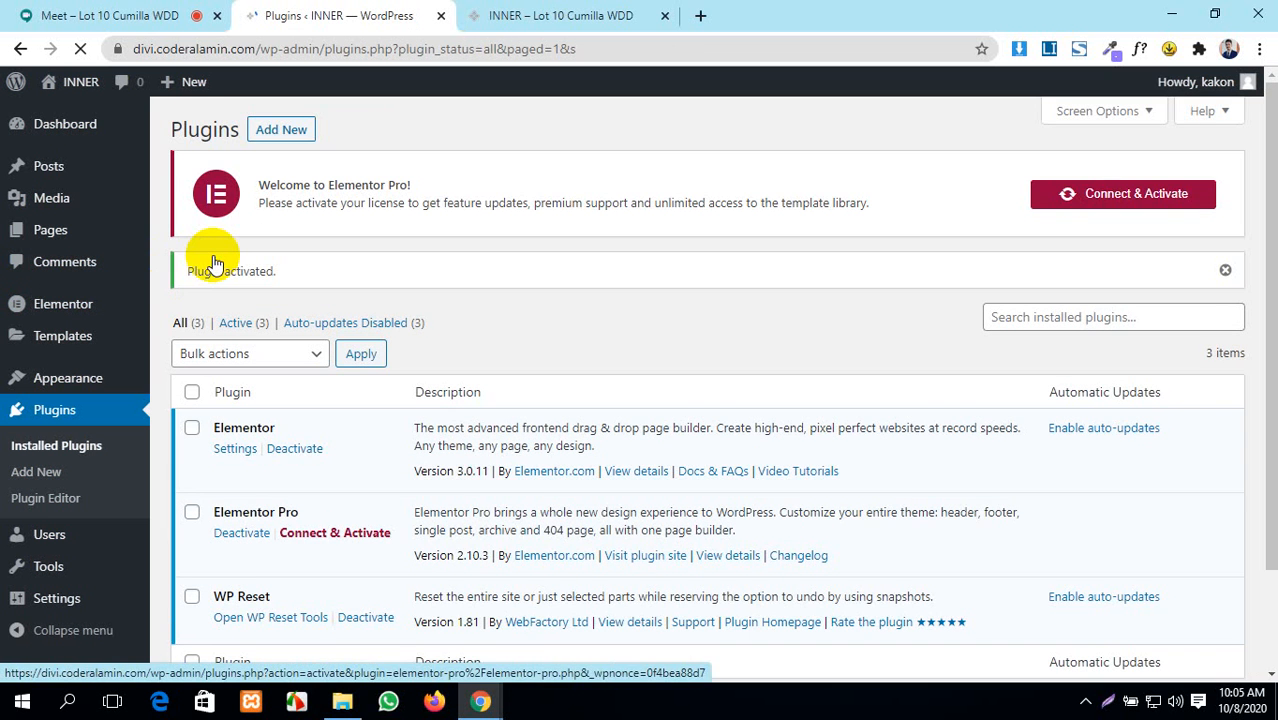
scroll(503, 415, "down", 1)
scroll(503, 415, "up", 1)
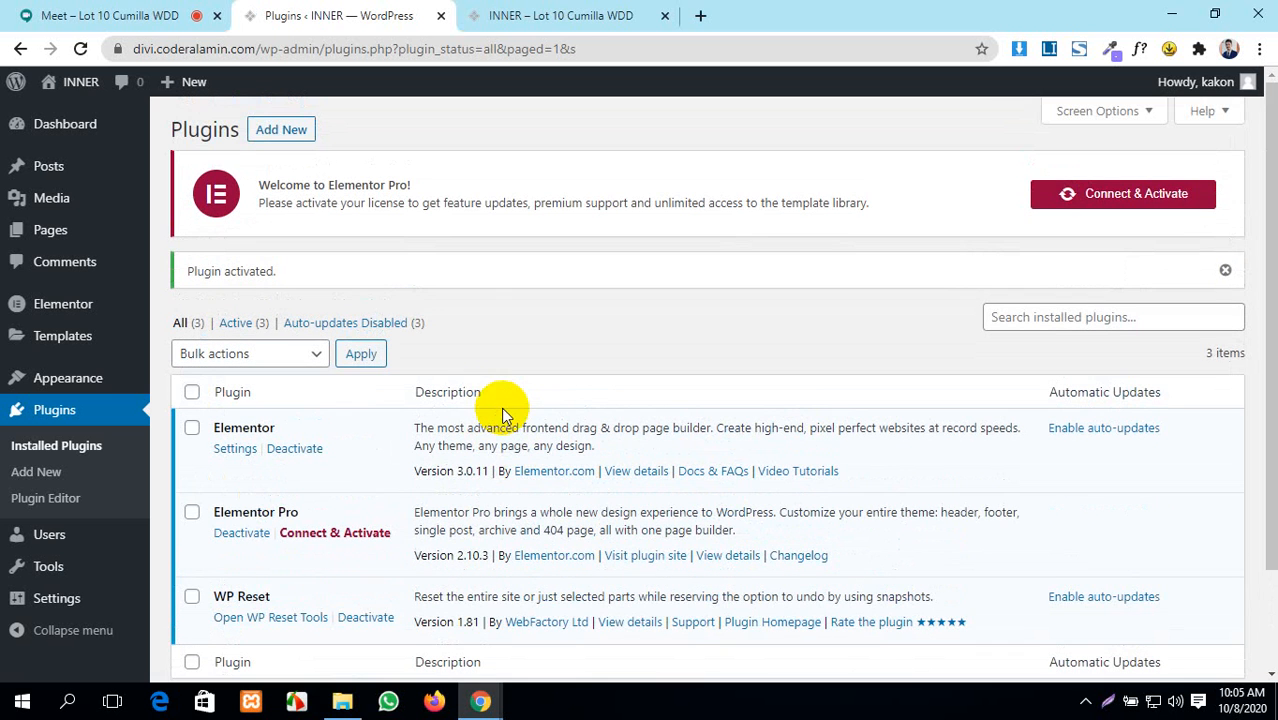
- Glance at the INNER site tab and review the Plugins list with all three plugins active
left_click(508, 8)
left_click(340, 14)
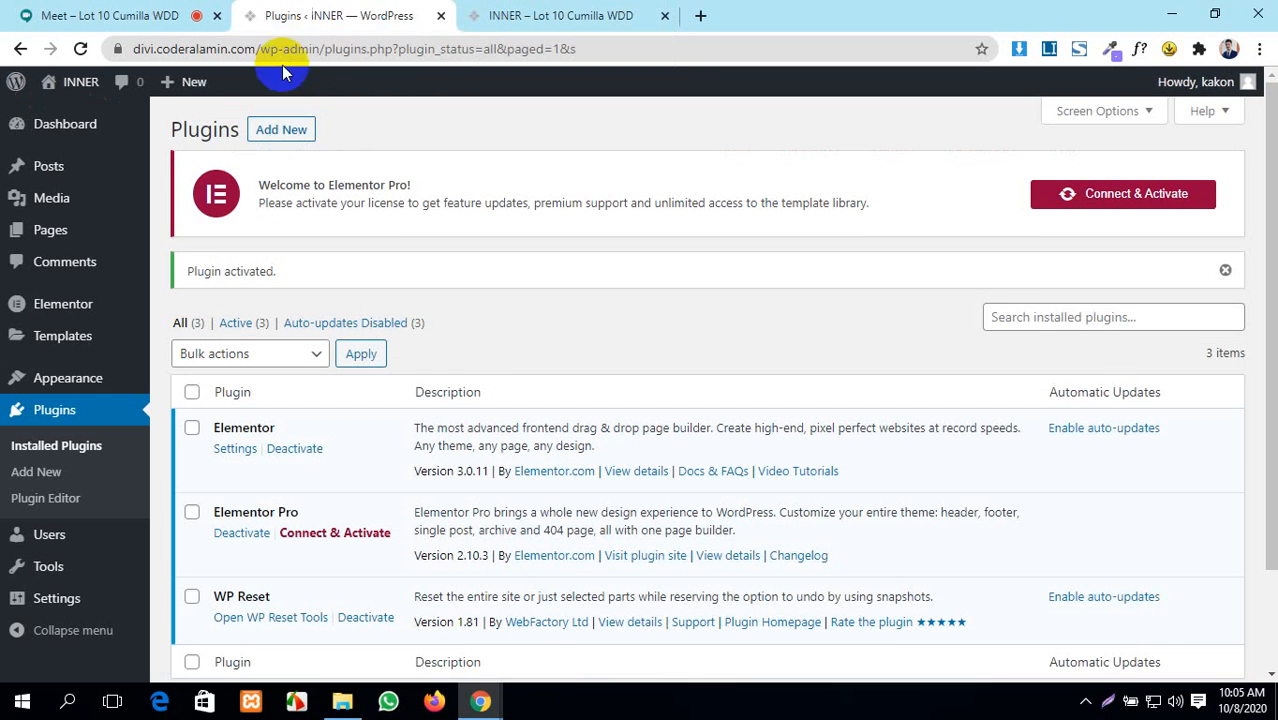
left_click(500, 12)
left_click(372, 7)
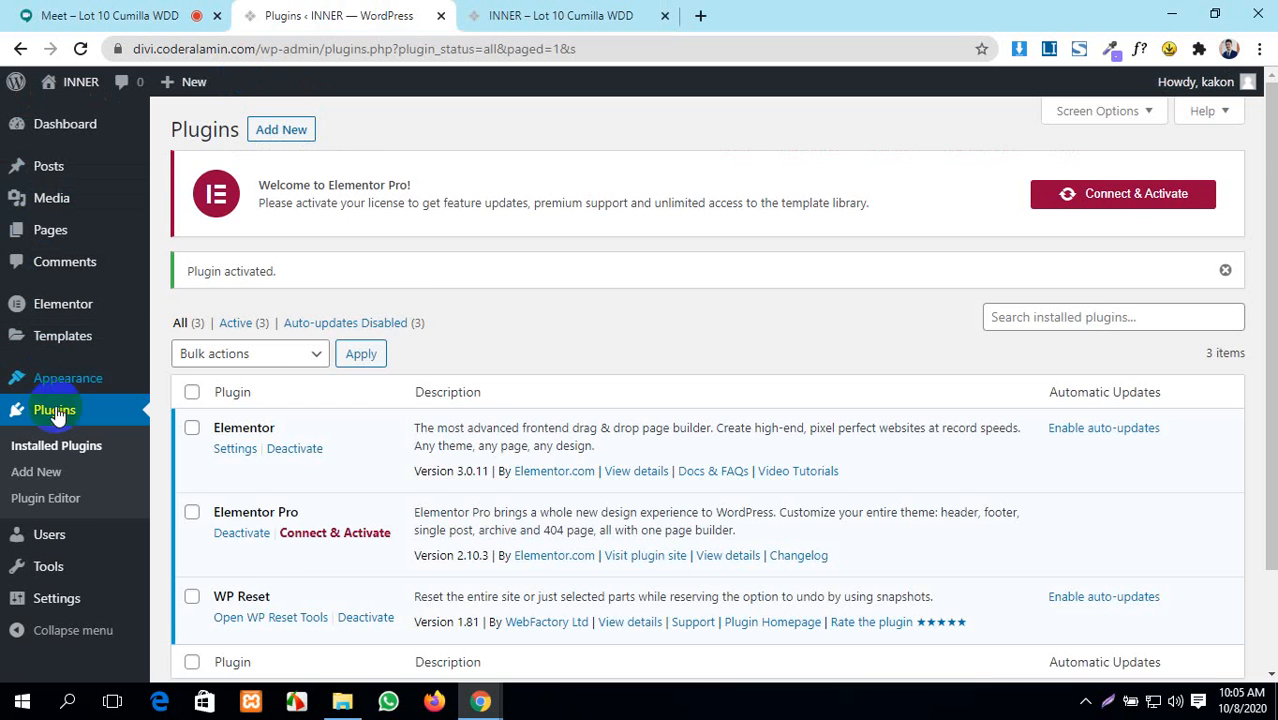
scroll(427, 571, "down", 2)
scroll(427, 571, "up", 2)
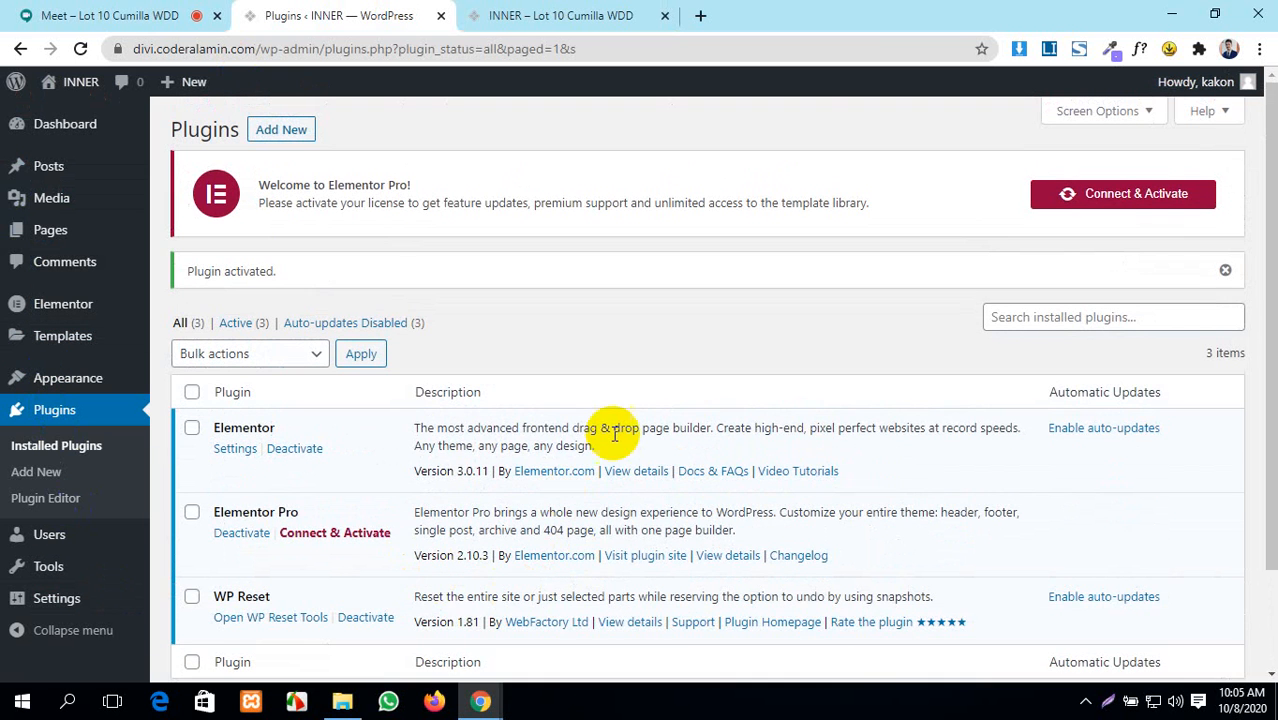
scroll(442, 522, "down", 2)
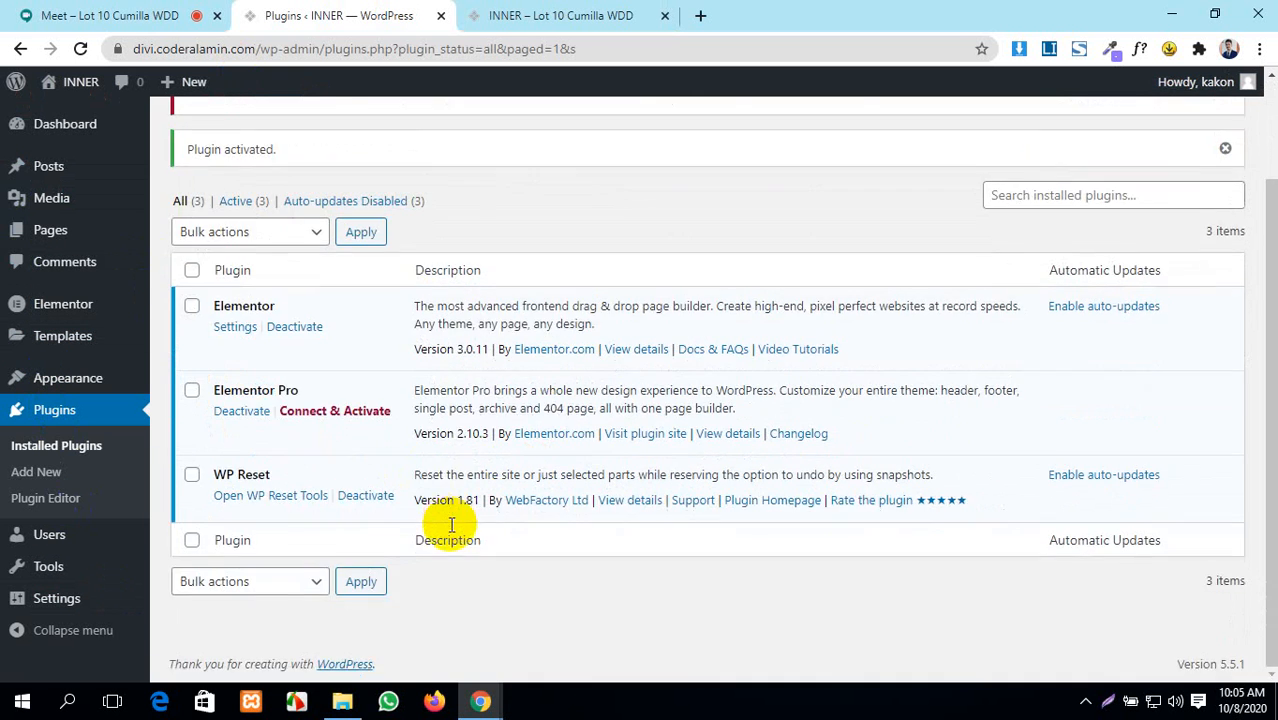
scroll(451, 522, "up", 2)
mouse_move(80, 215)
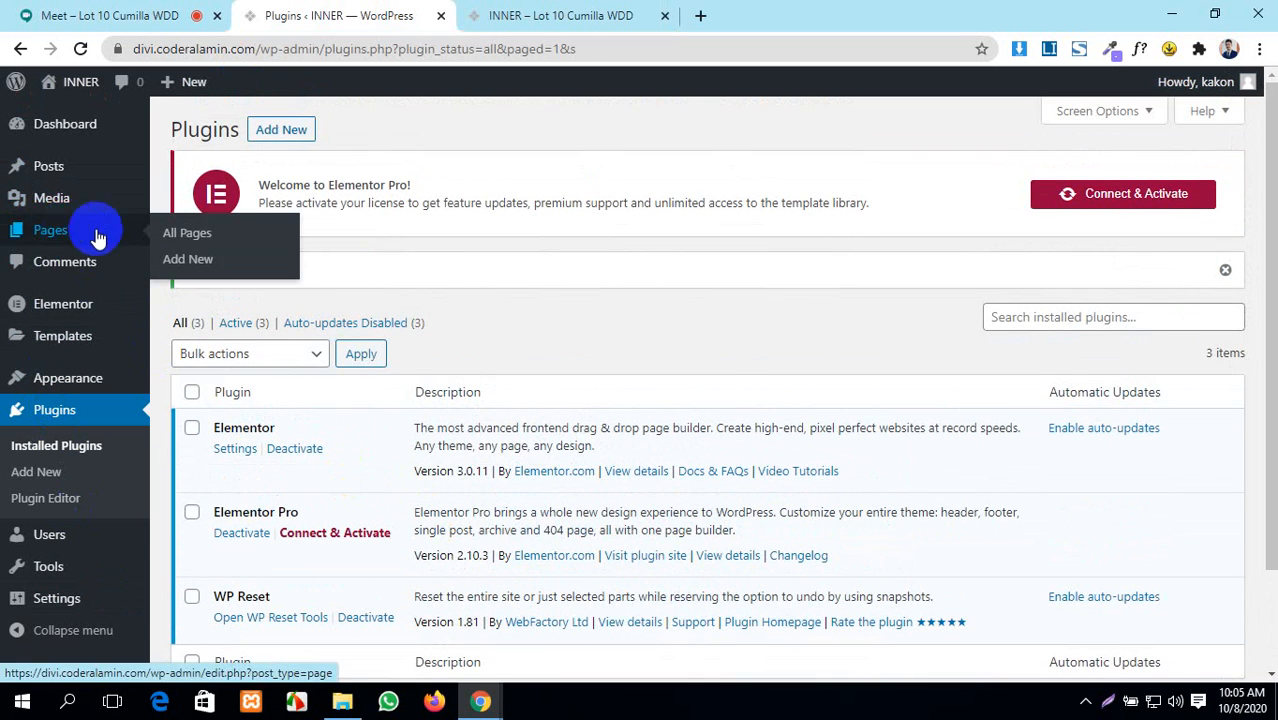
- Open Pages > All Pages and admit the waiting participant into the Meet call
left_click(172, 234, "ctrl")
left_click(90, 14)
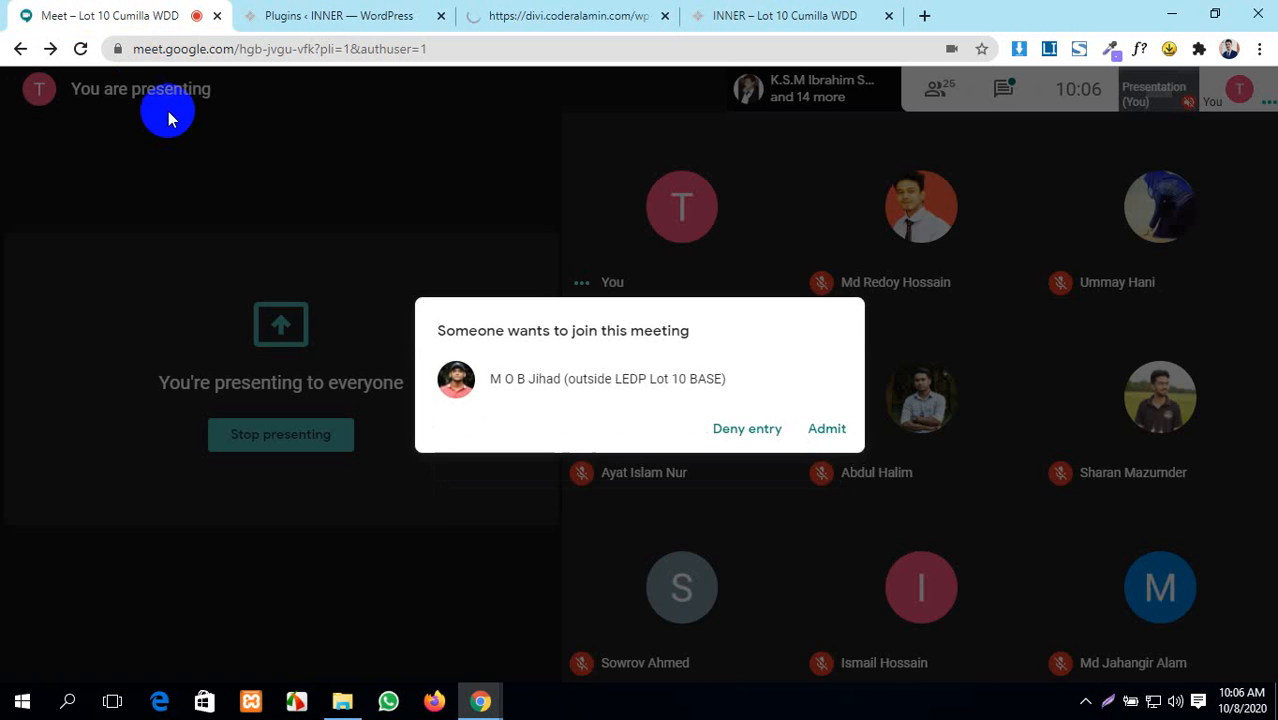
left_click(826, 424)
left_click(599, 14)
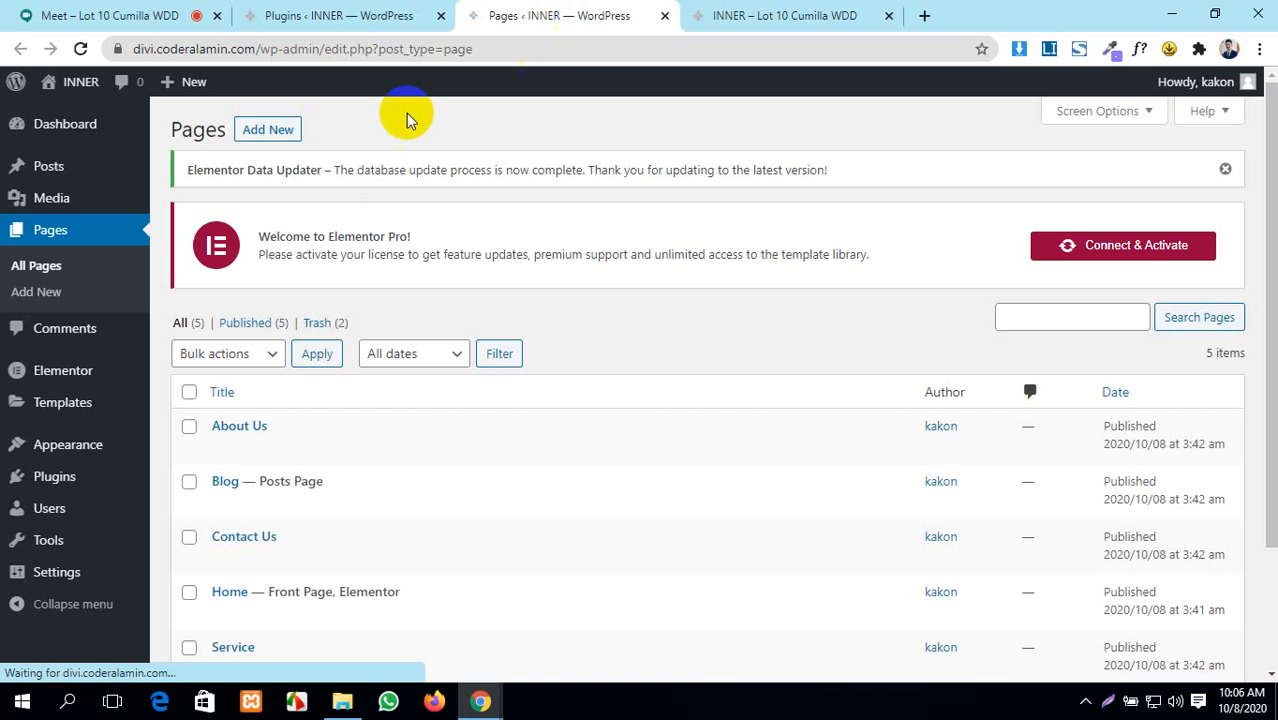
- Edit the Home page and launch it with Elementor
scroll(288, 400, "down", 3)
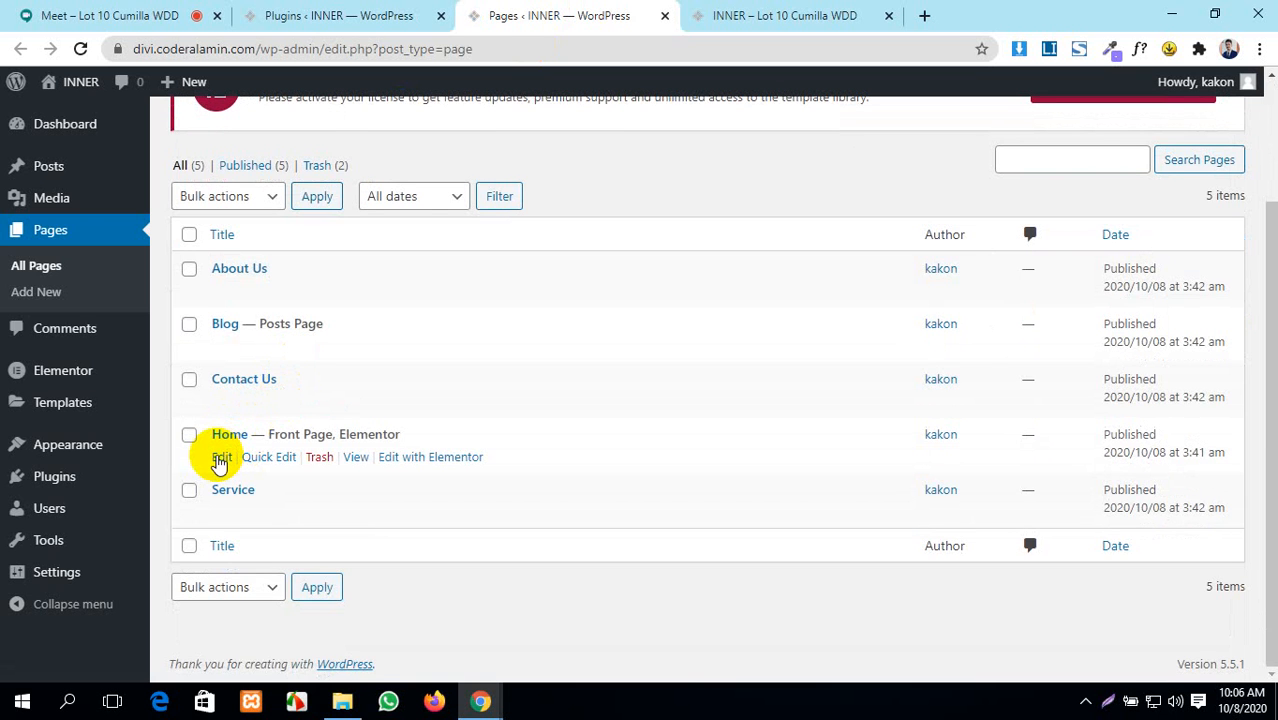
left_click(221, 458)
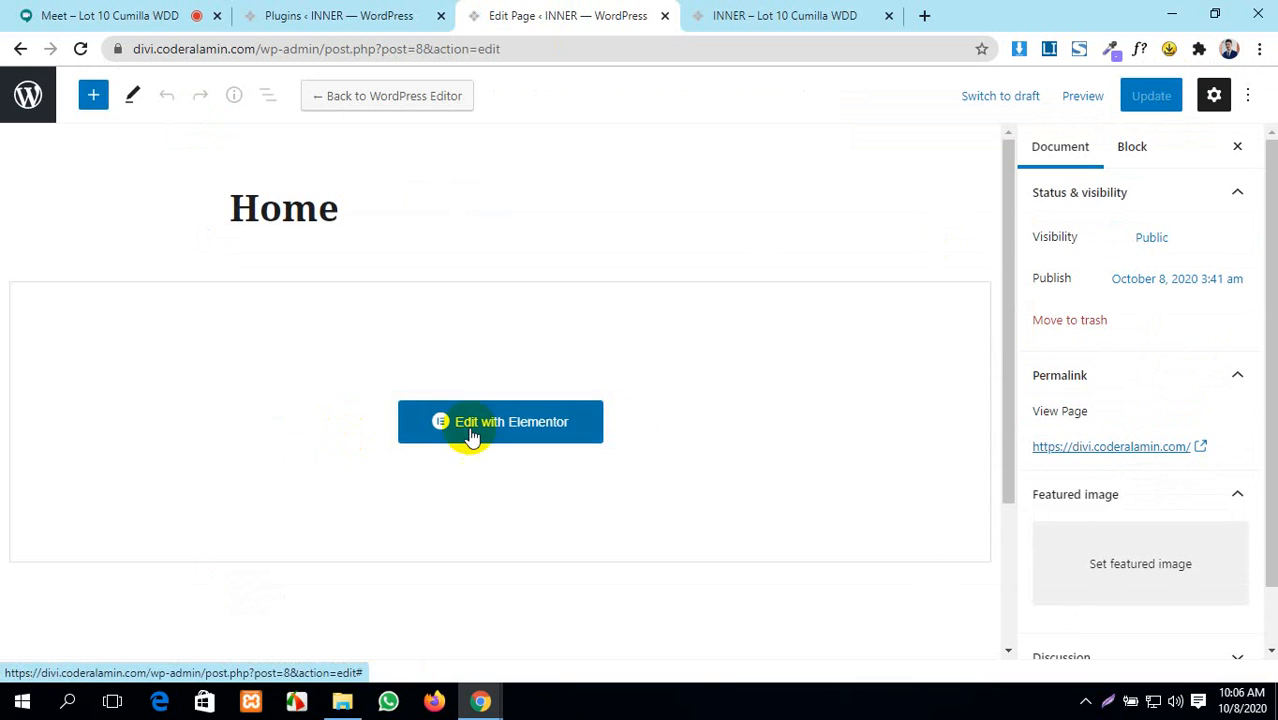
left_click(559, 424)
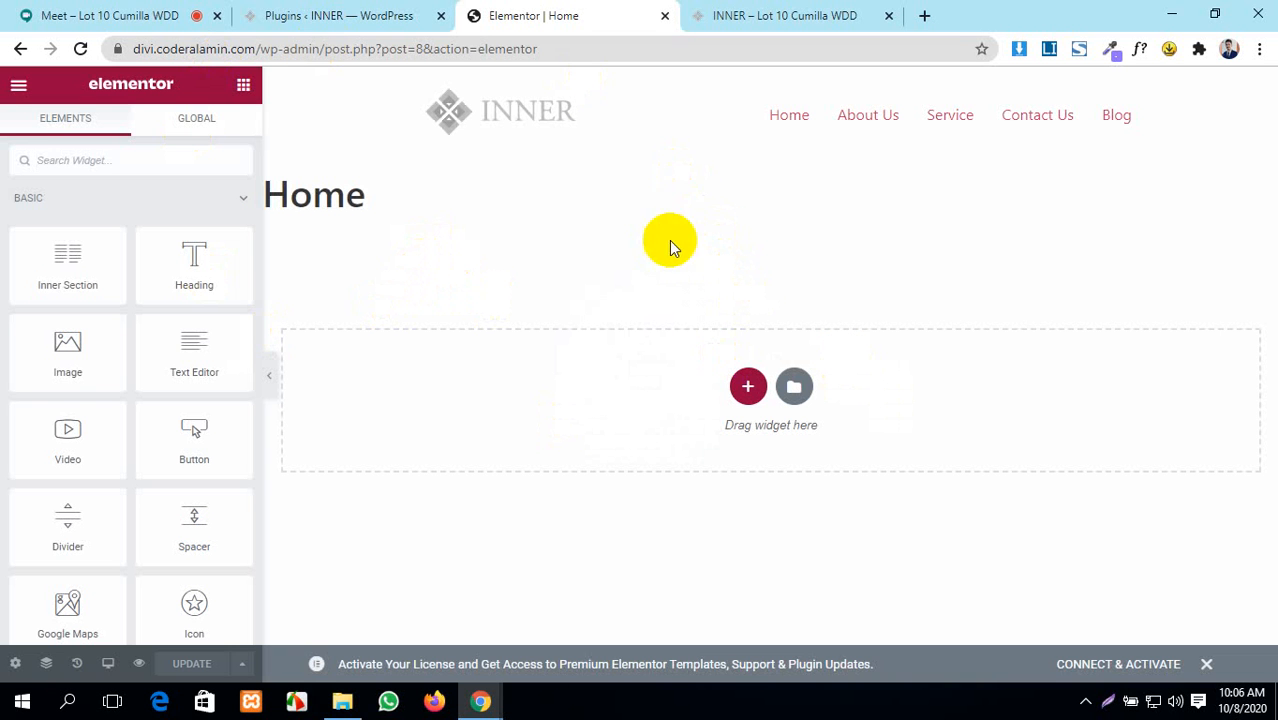
- Preview the Psychologist – Home template from the library and open the Elementor Pro license activation page
left_click(796, 390)
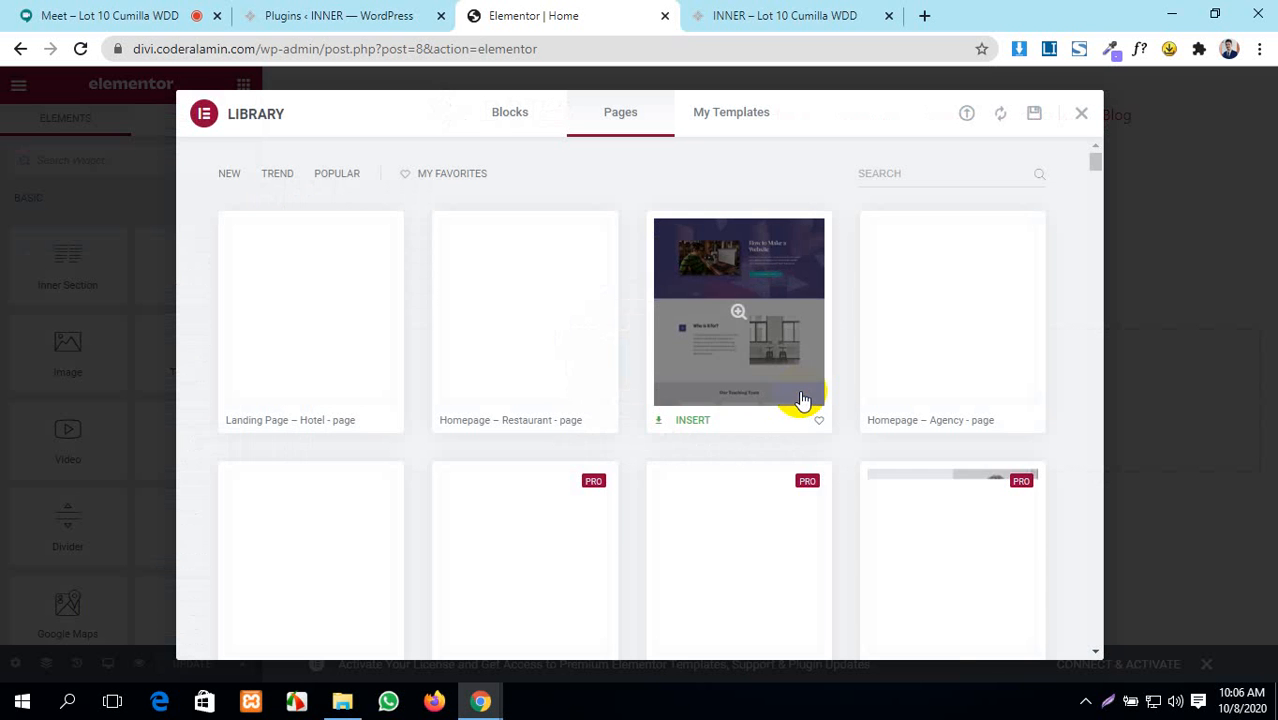
scroll(760, 420, "down", 2)
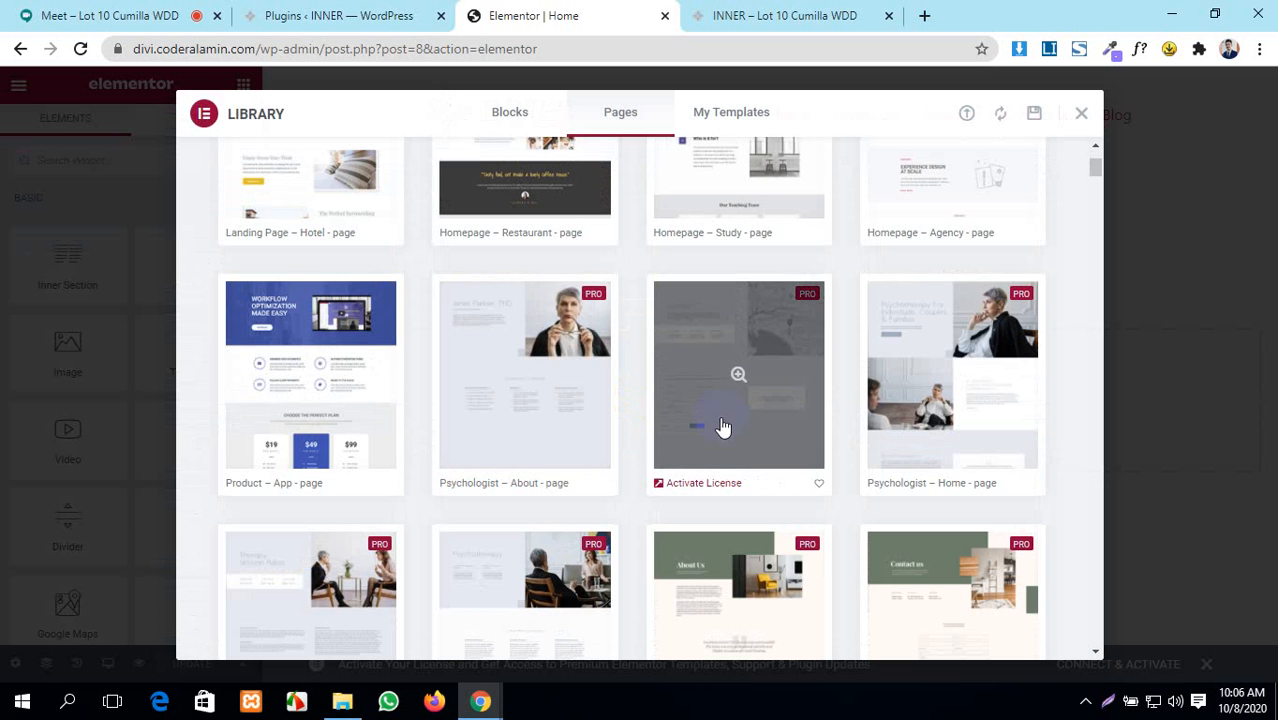
left_click(977, 328)
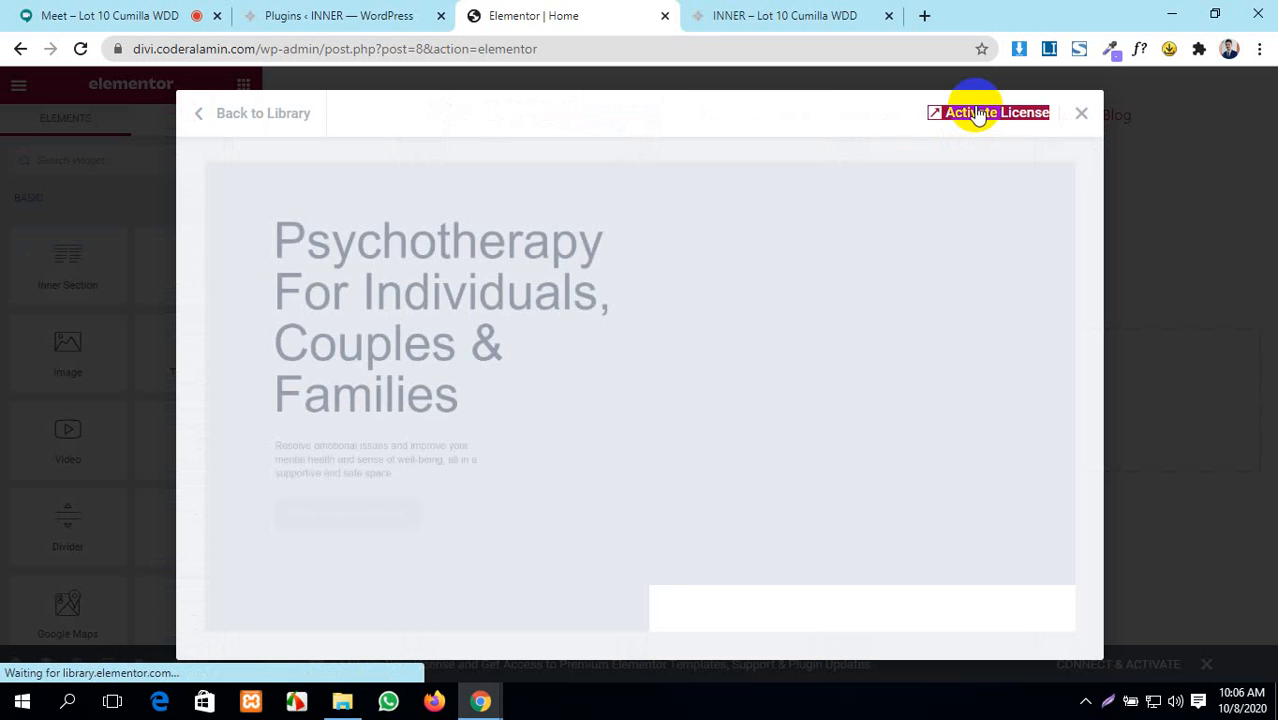
left_click(979, 113)
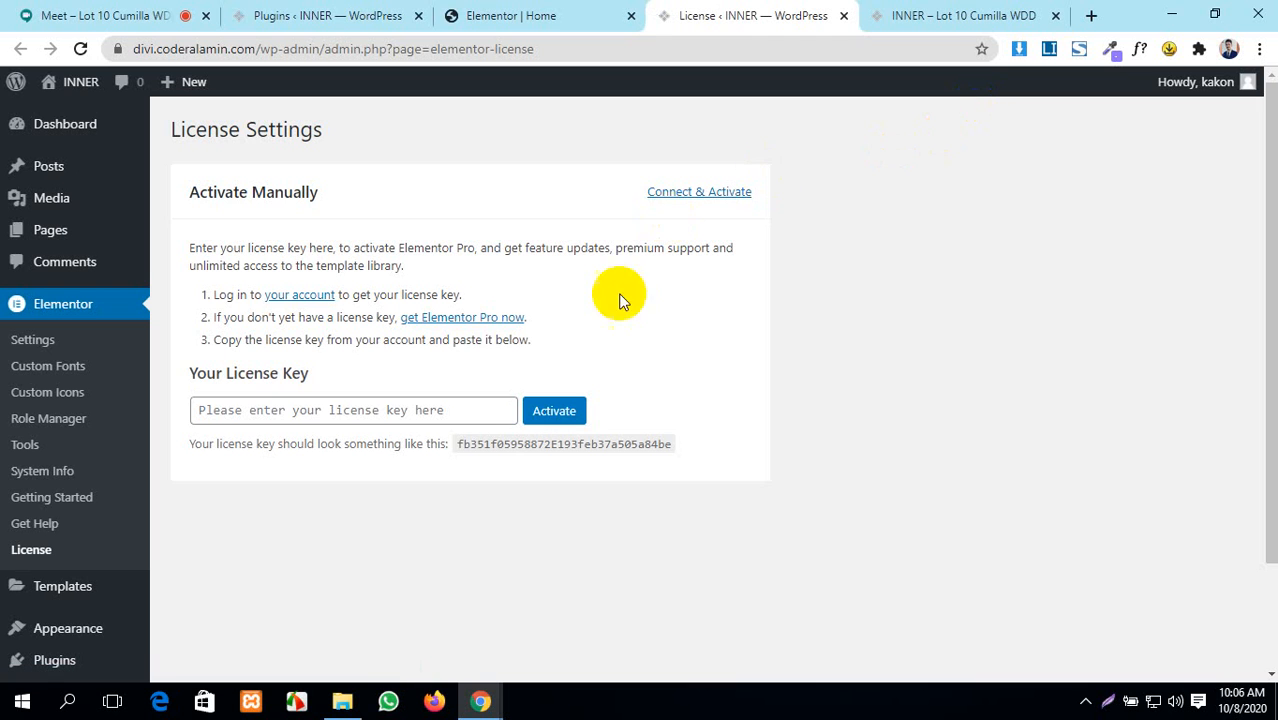
- Enter the Elementor Pro license key, activate it, reload to confirm Active, then return to the Dashboard
left_click(394, 408)
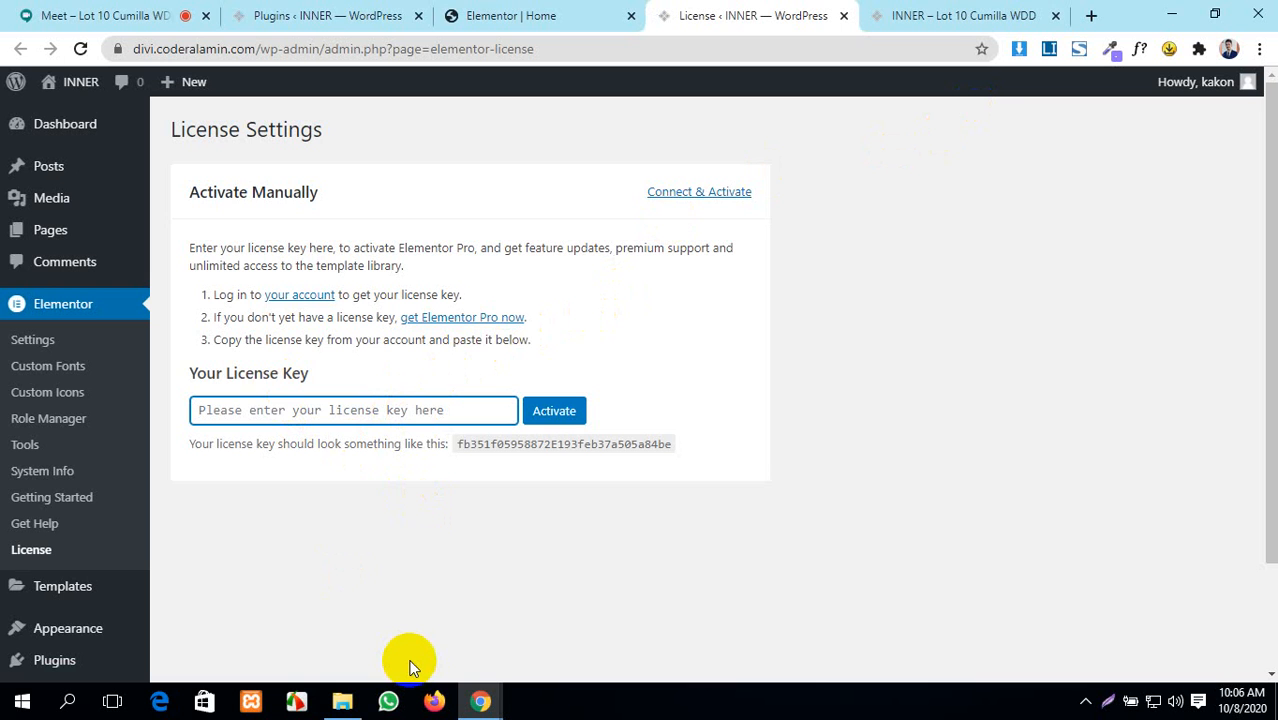
type("p1")
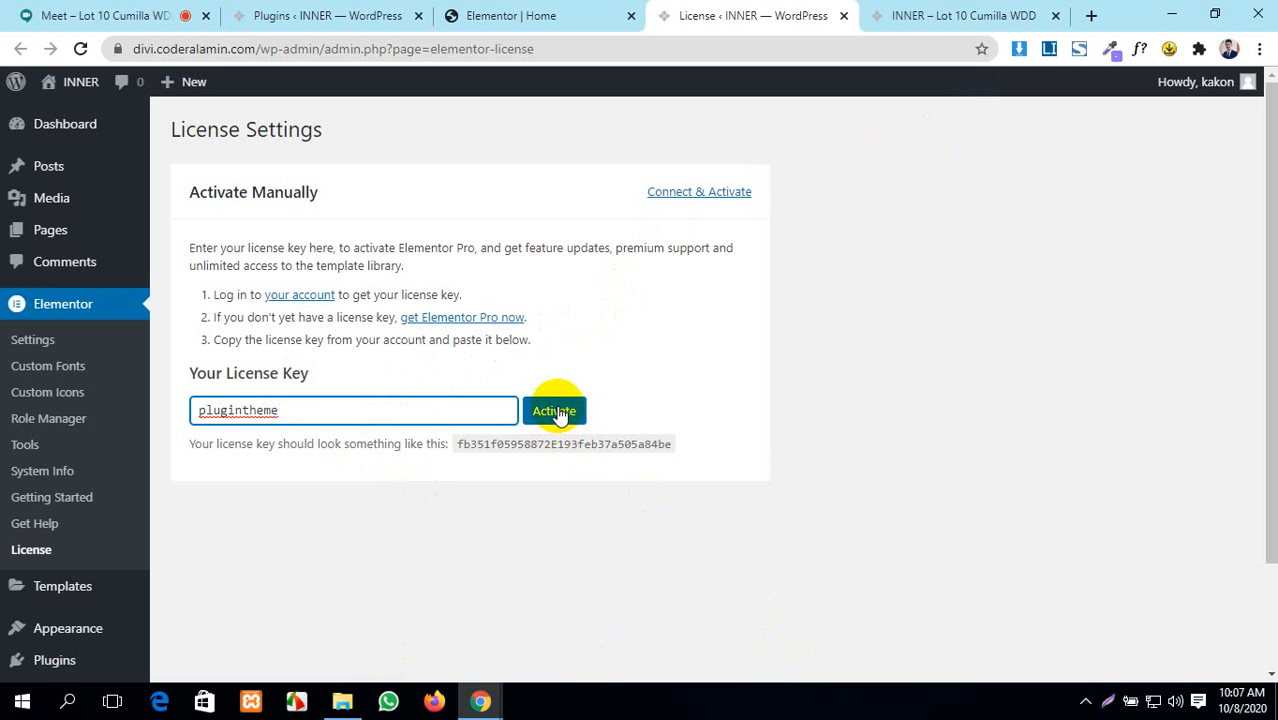
left_click(556, 411)
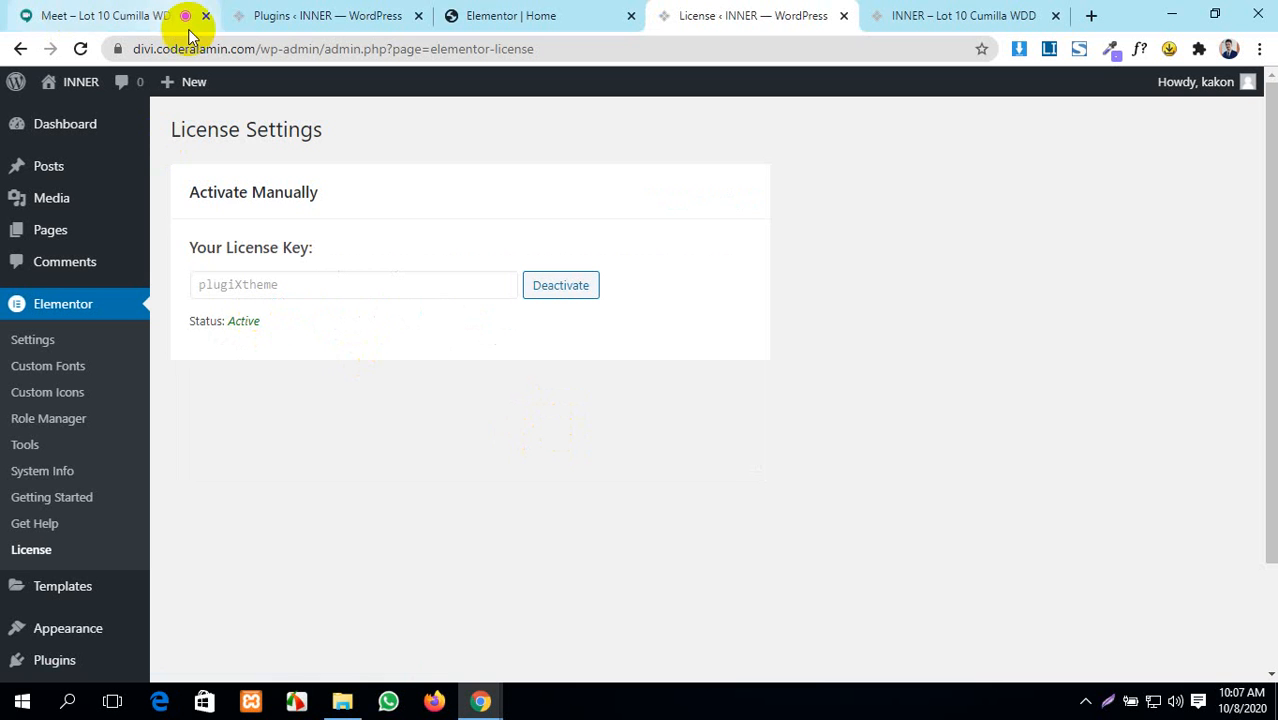
left_click(80, 50)
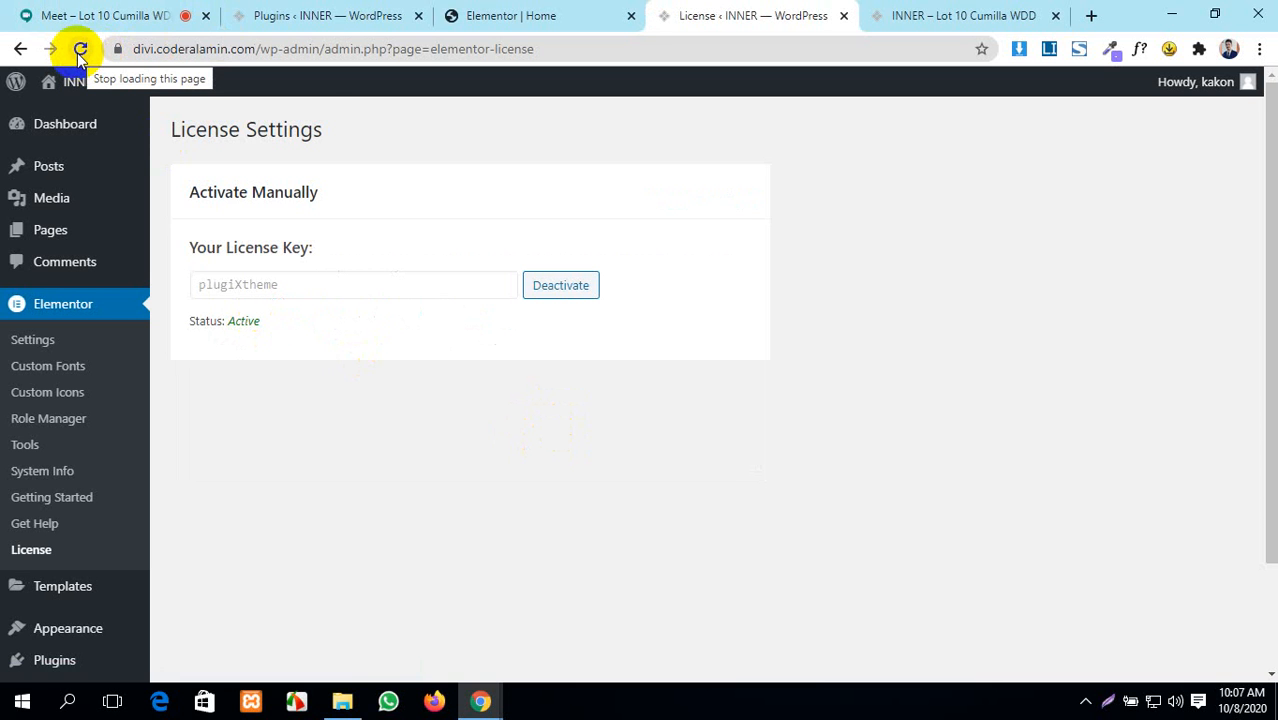
left_click(57, 135)
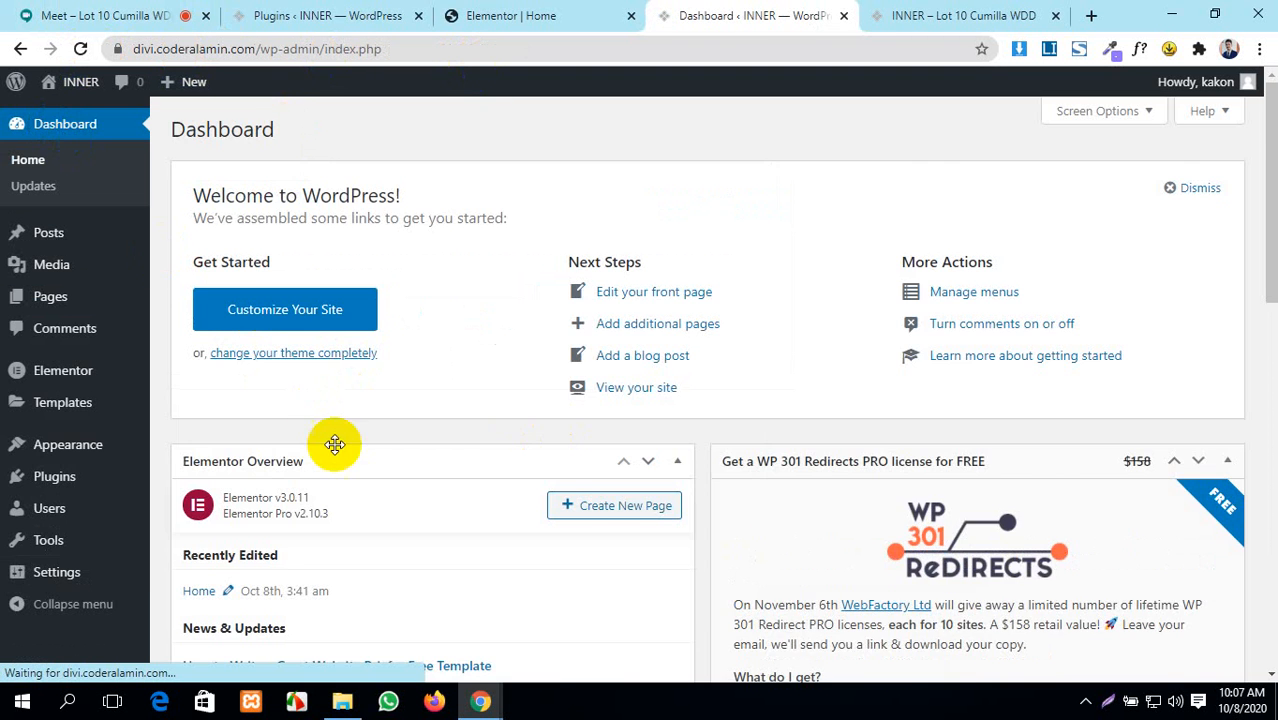
- Go back to the old Elementor tab for the Home page and close it
left_click(535, 15)
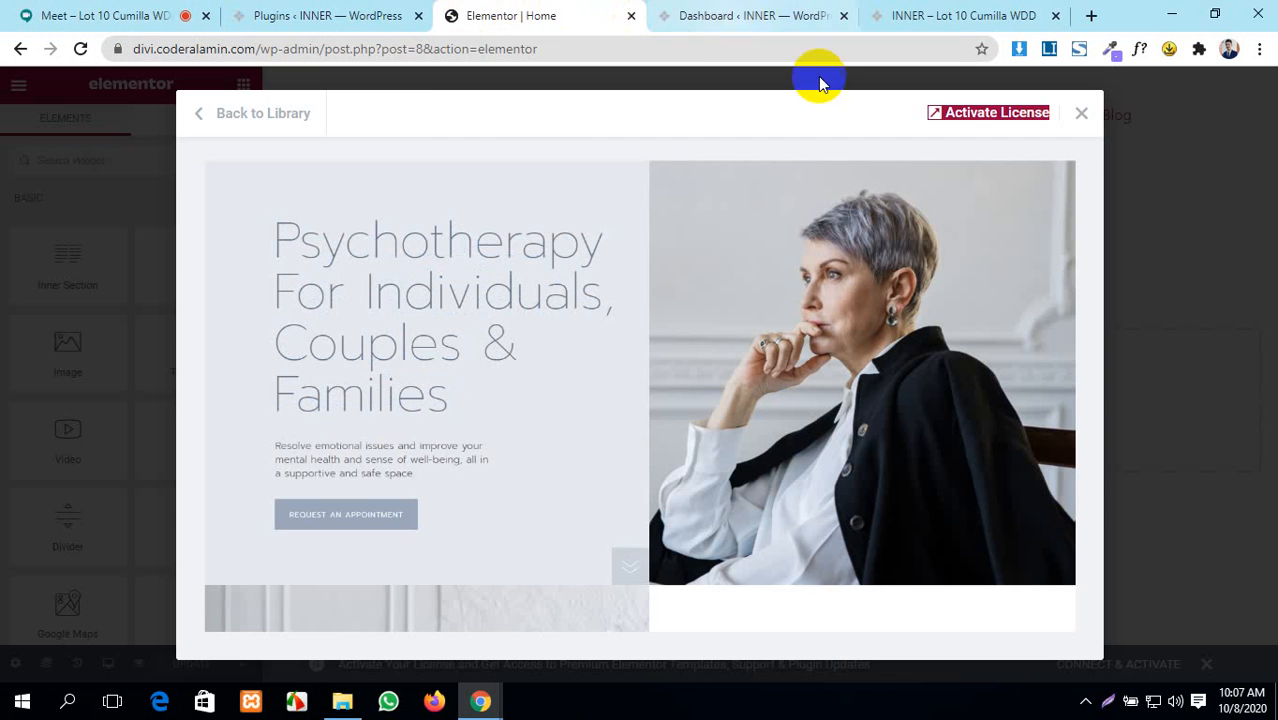
scroll(654, 419, "down", 3)
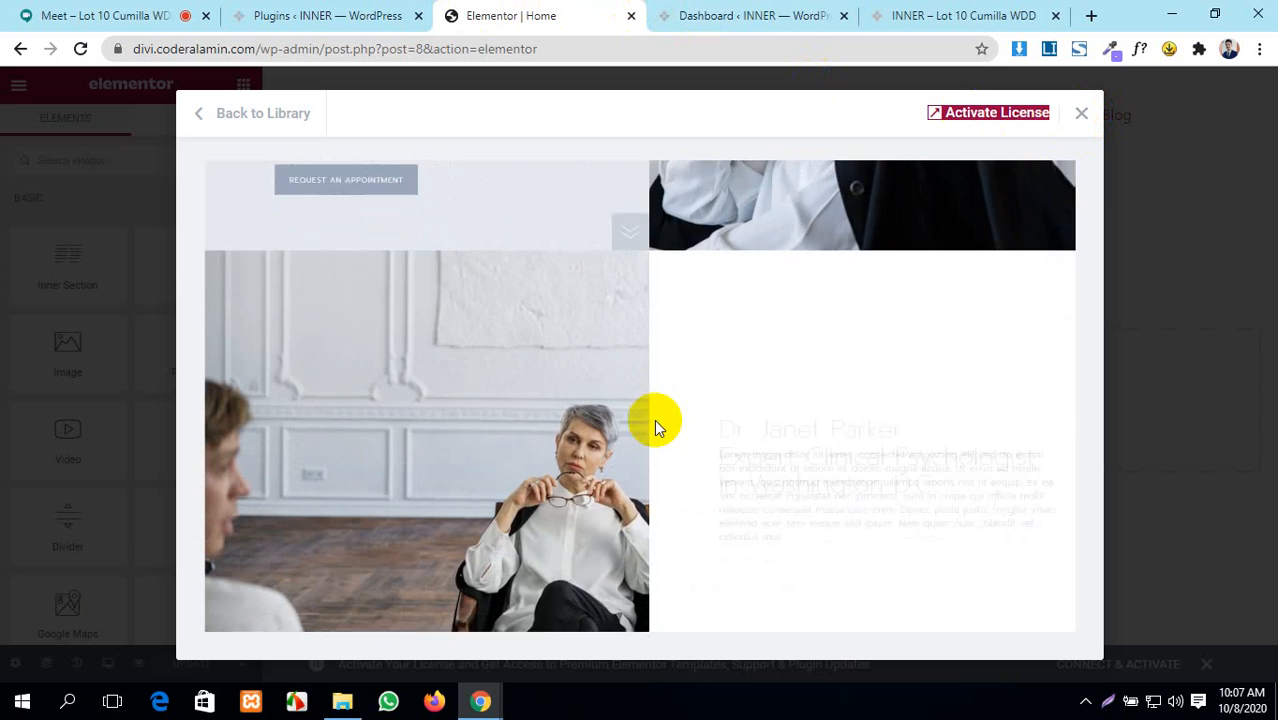
scroll(654, 419, "down", 3)
scroll(654, 419, "up", 6)
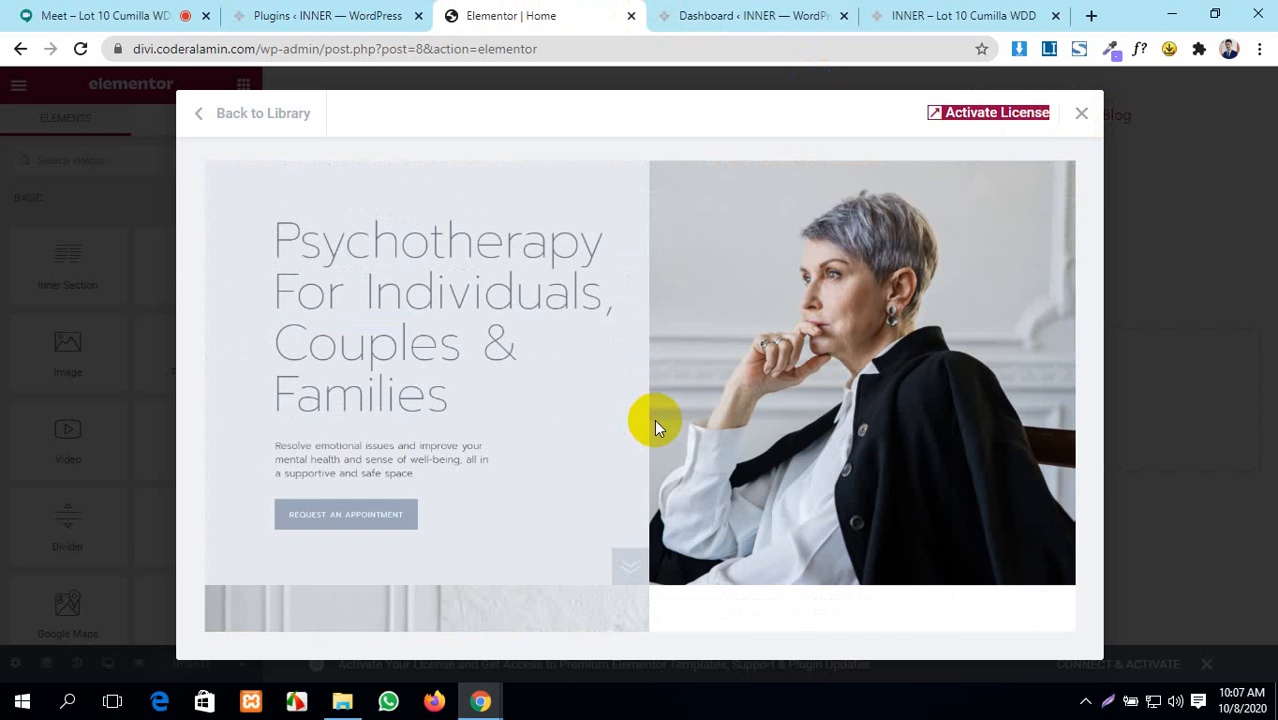
left_click(1082, 116)
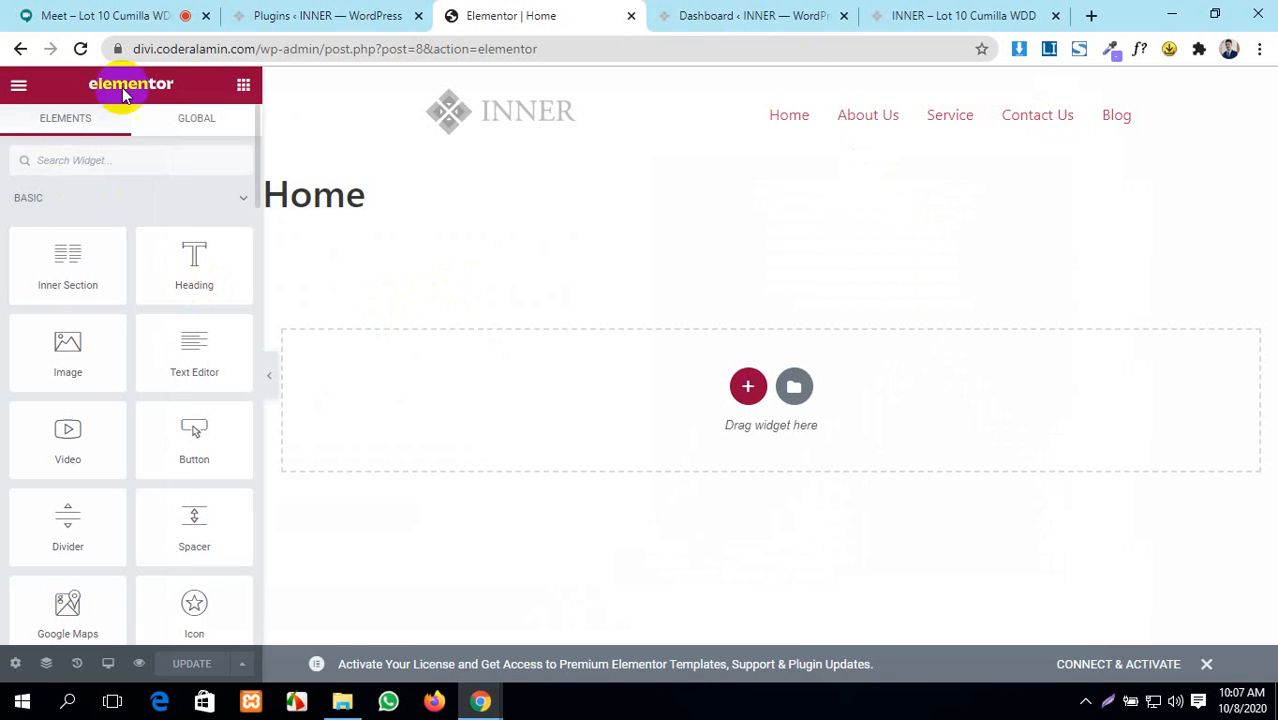
left_click(793, 386)
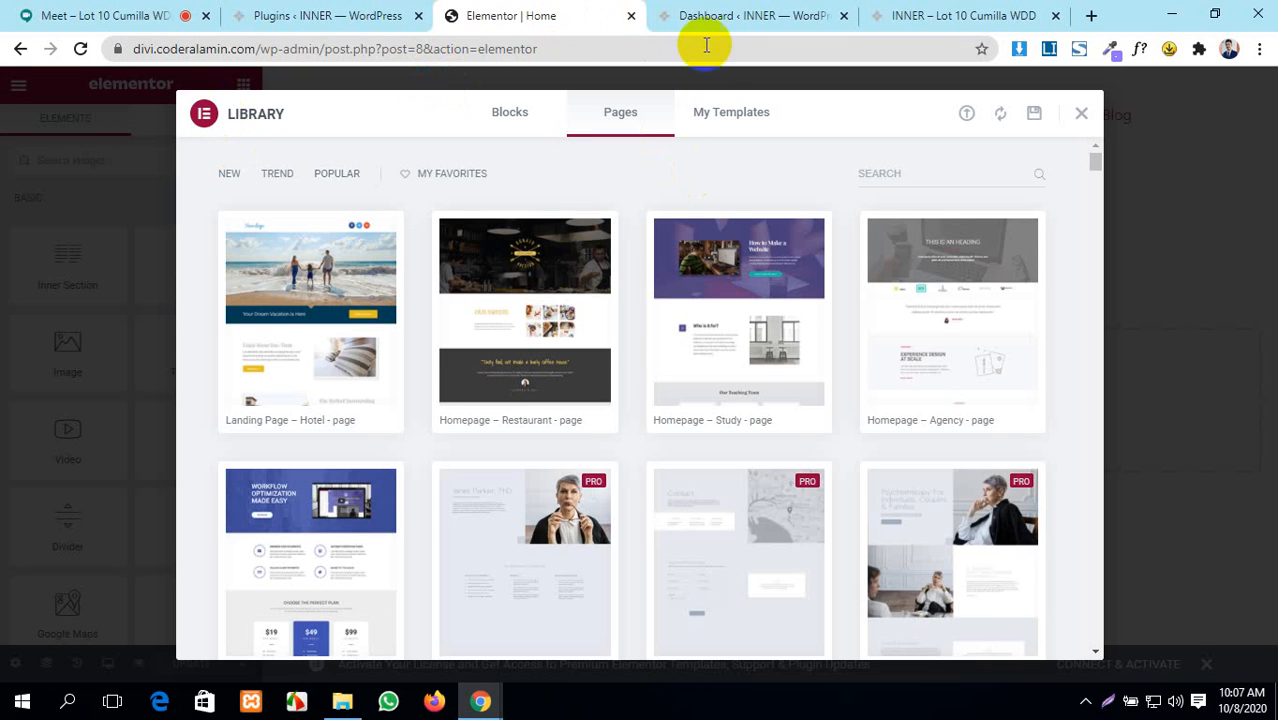
left_click(631, 16)
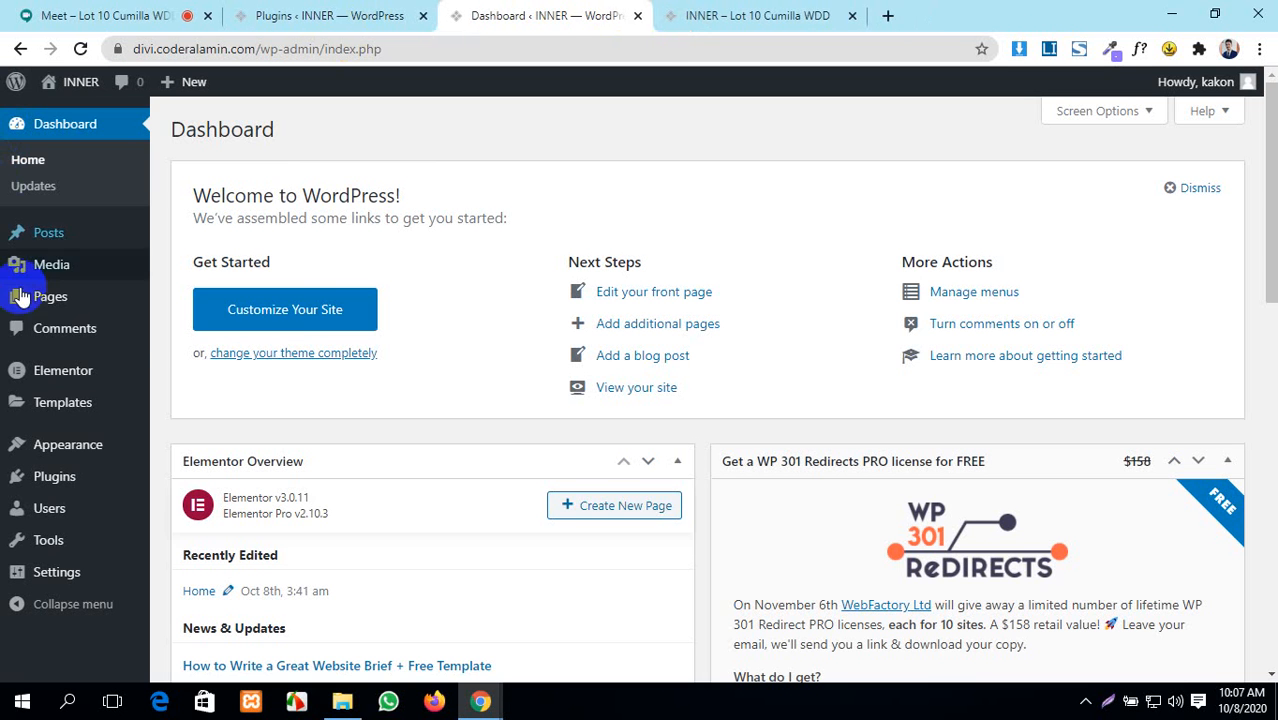
- From Pages > All Pages, edit the Home page and open it with Elementor
mouse_move(60, 308)
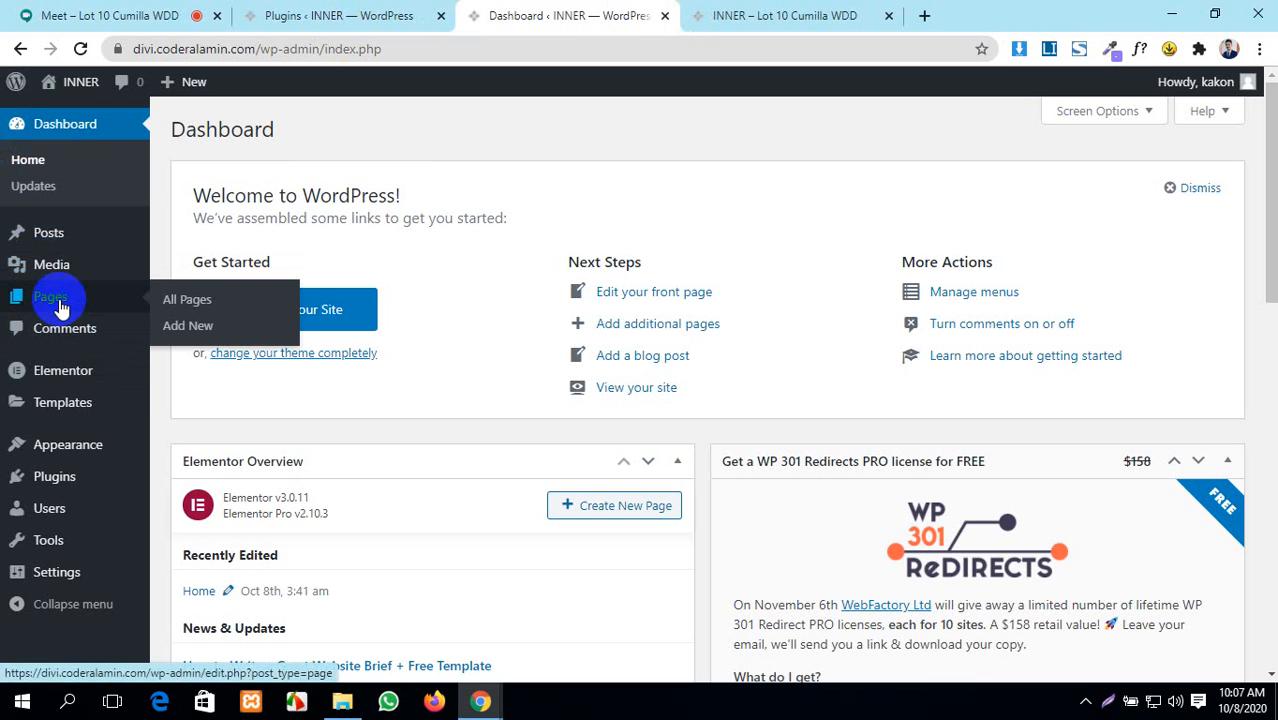
middle_click(168, 306)
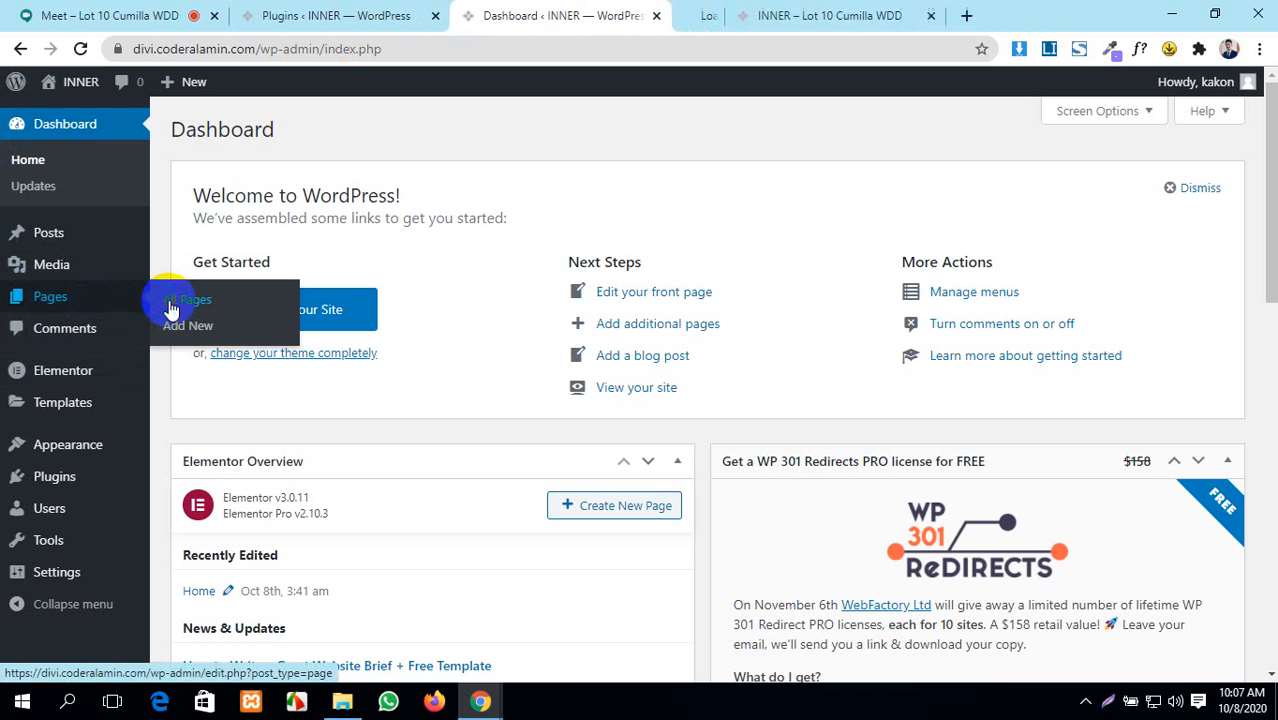
left_click(330, 16)
left_click(585, 16)
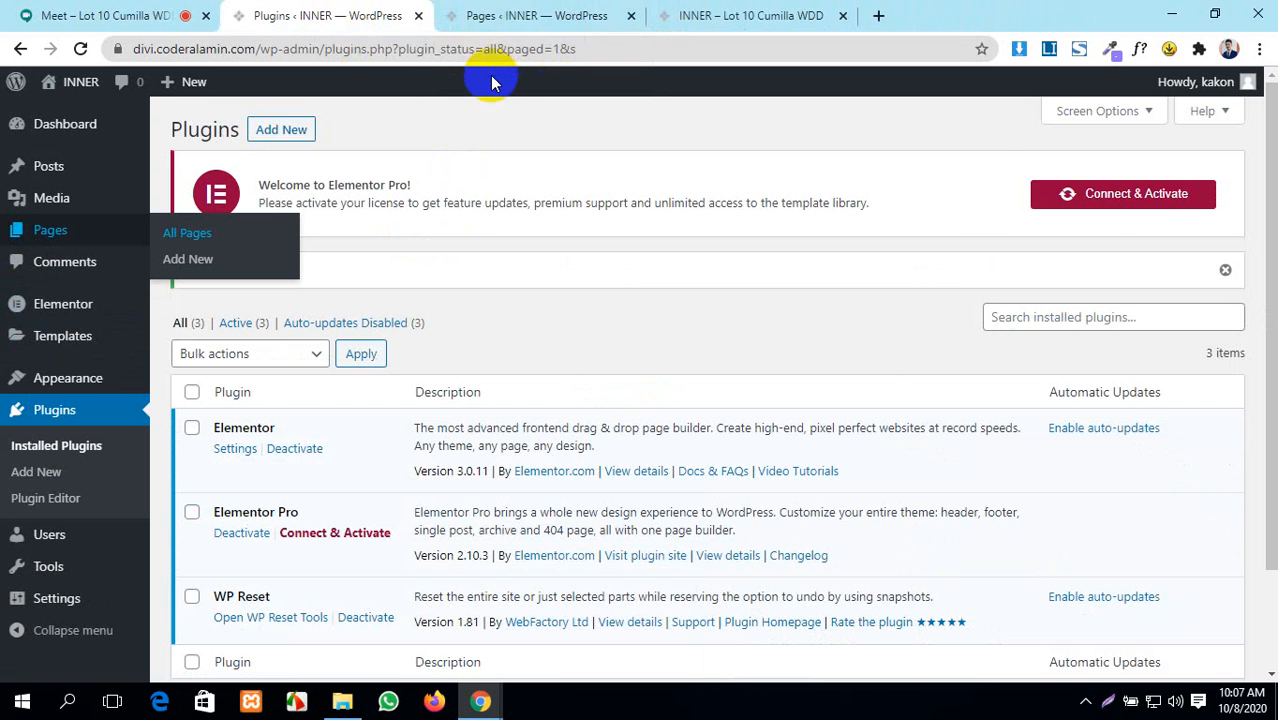
left_click(516, 11)
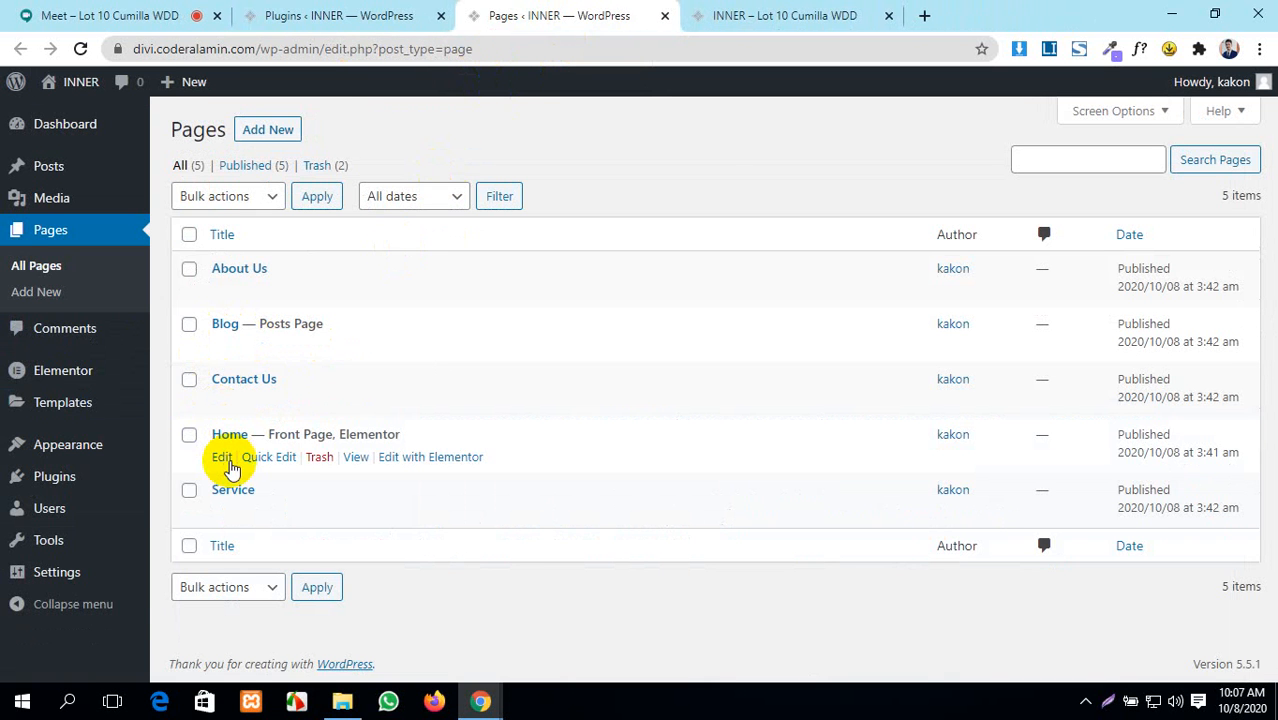
left_click(224, 461)
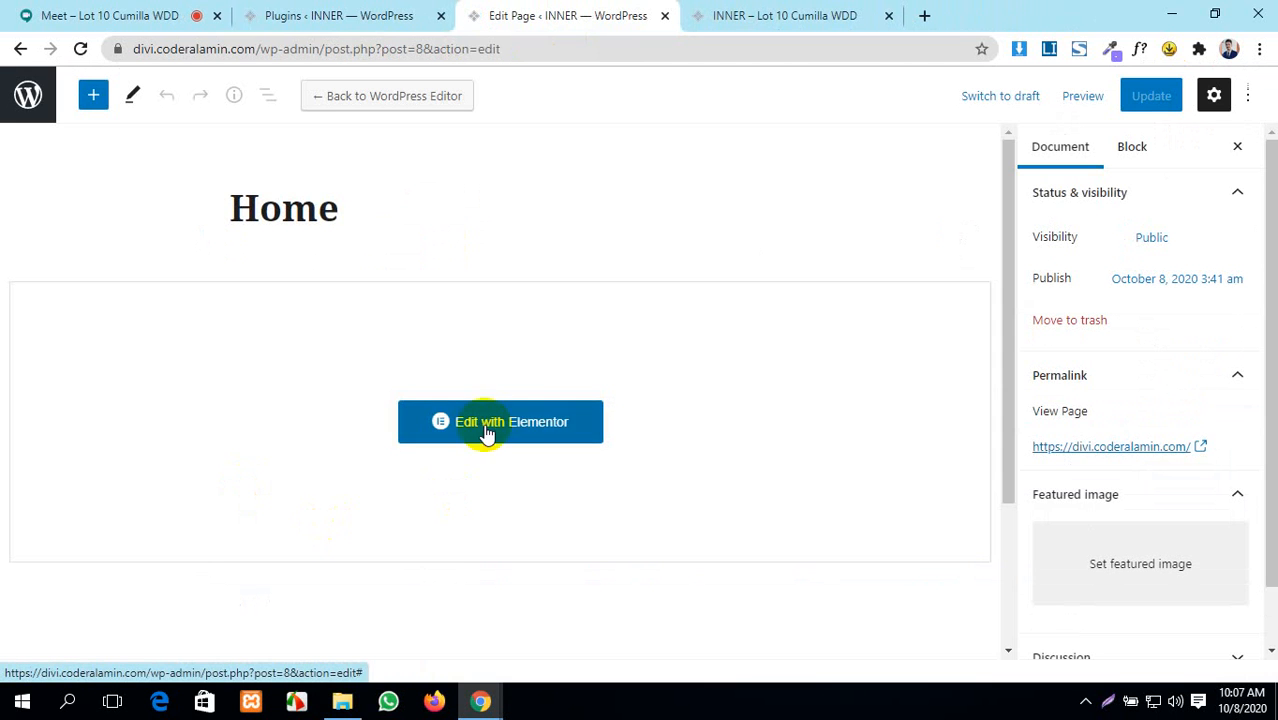
left_click(486, 422)
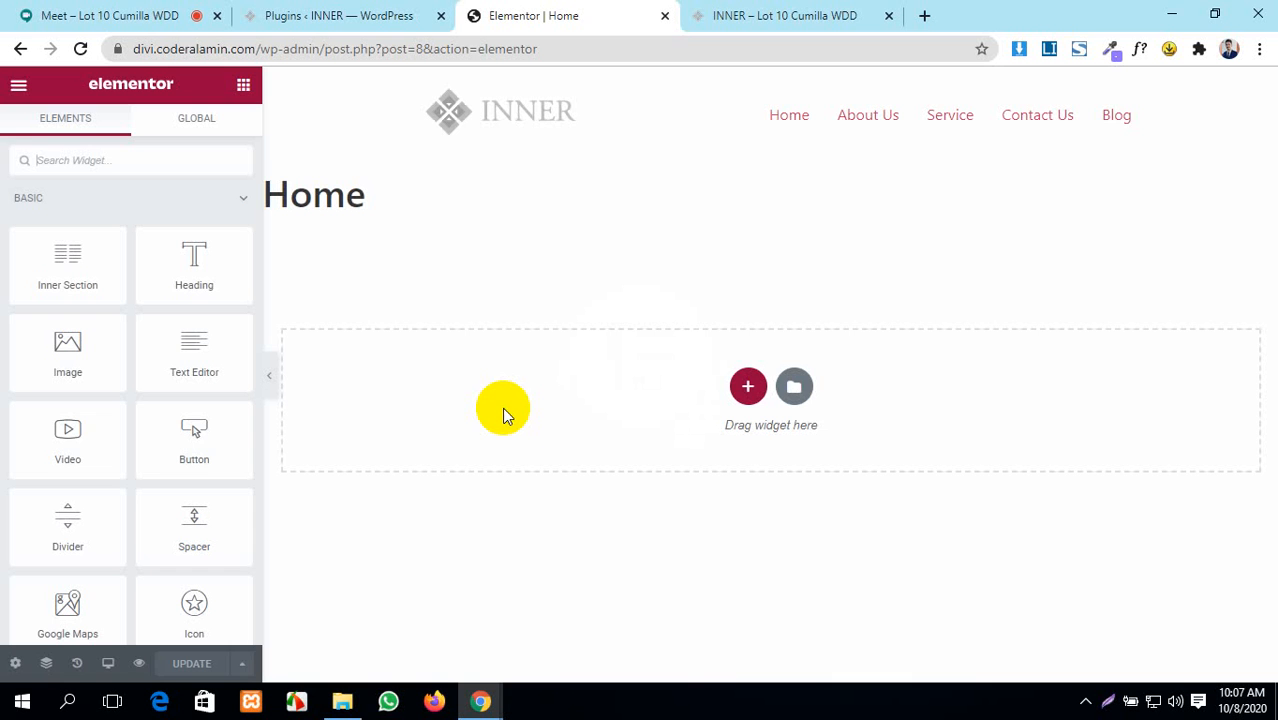
- Open the template library and browse page templates like Psychologist – Home and Flooring Company – About
left_click(795, 387)
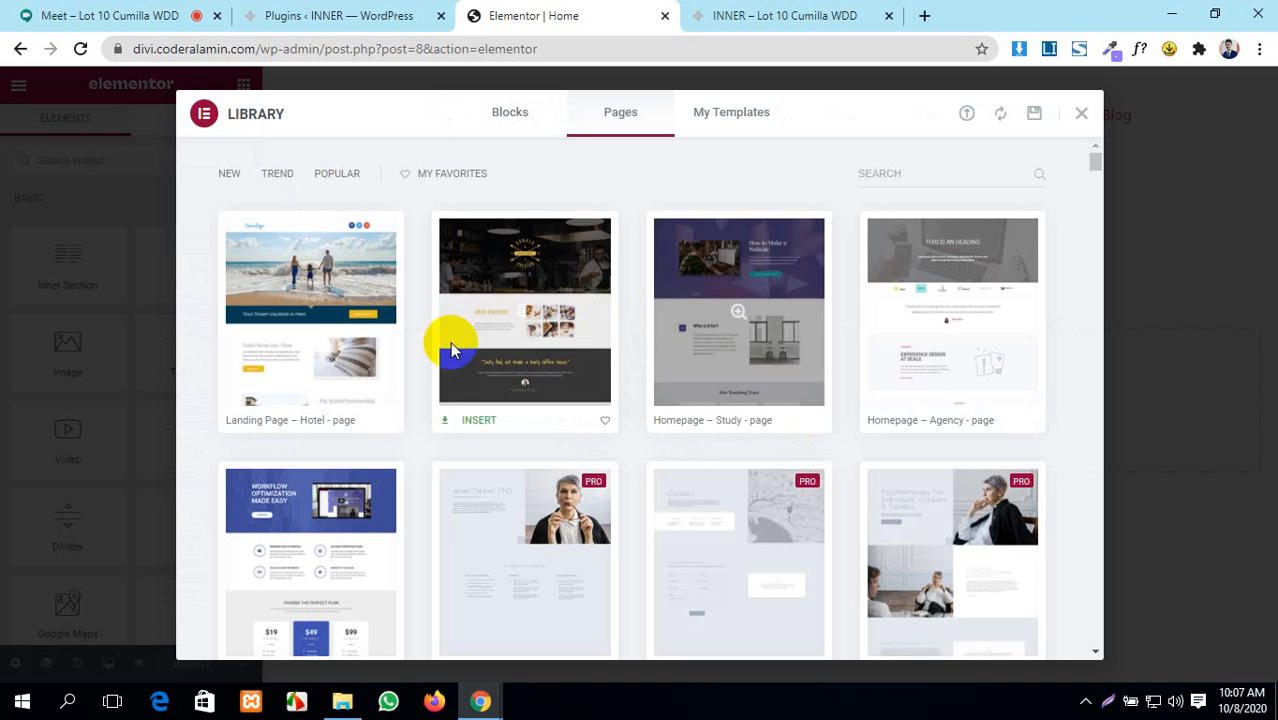
scroll(736, 511, "down", 1)
scroll(736, 511, "down", 8)
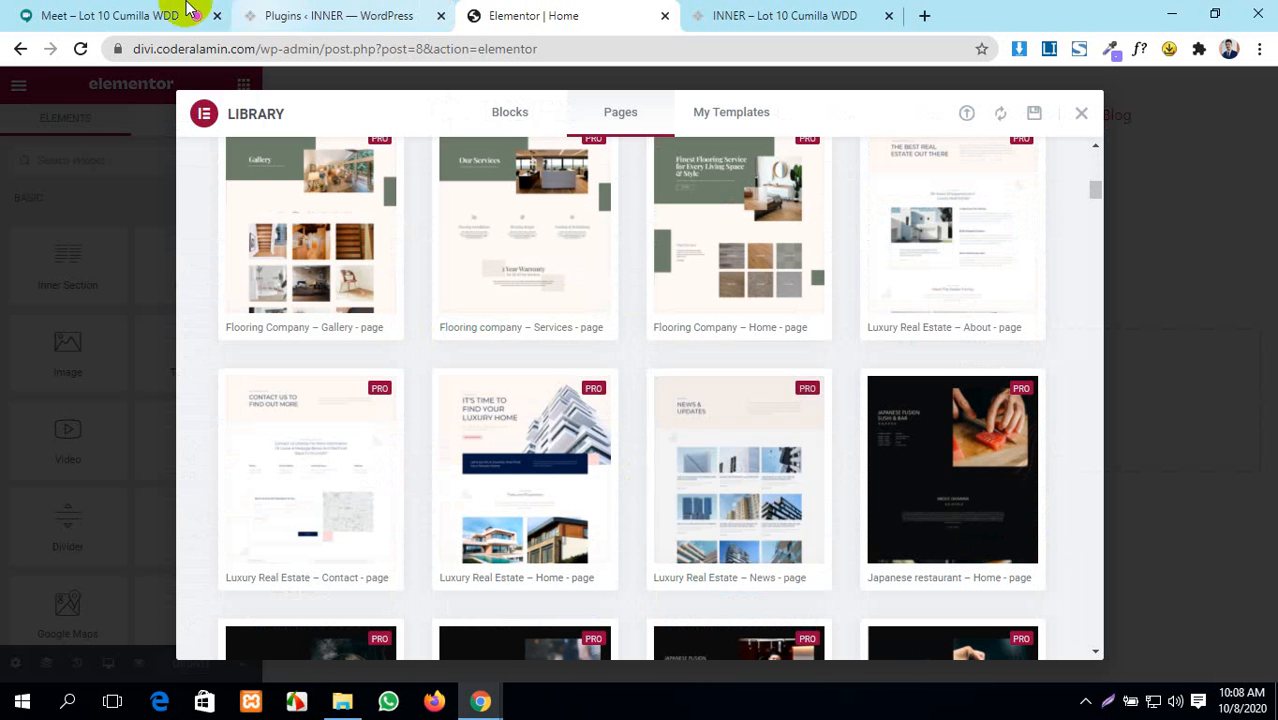
left_click(45, 12)
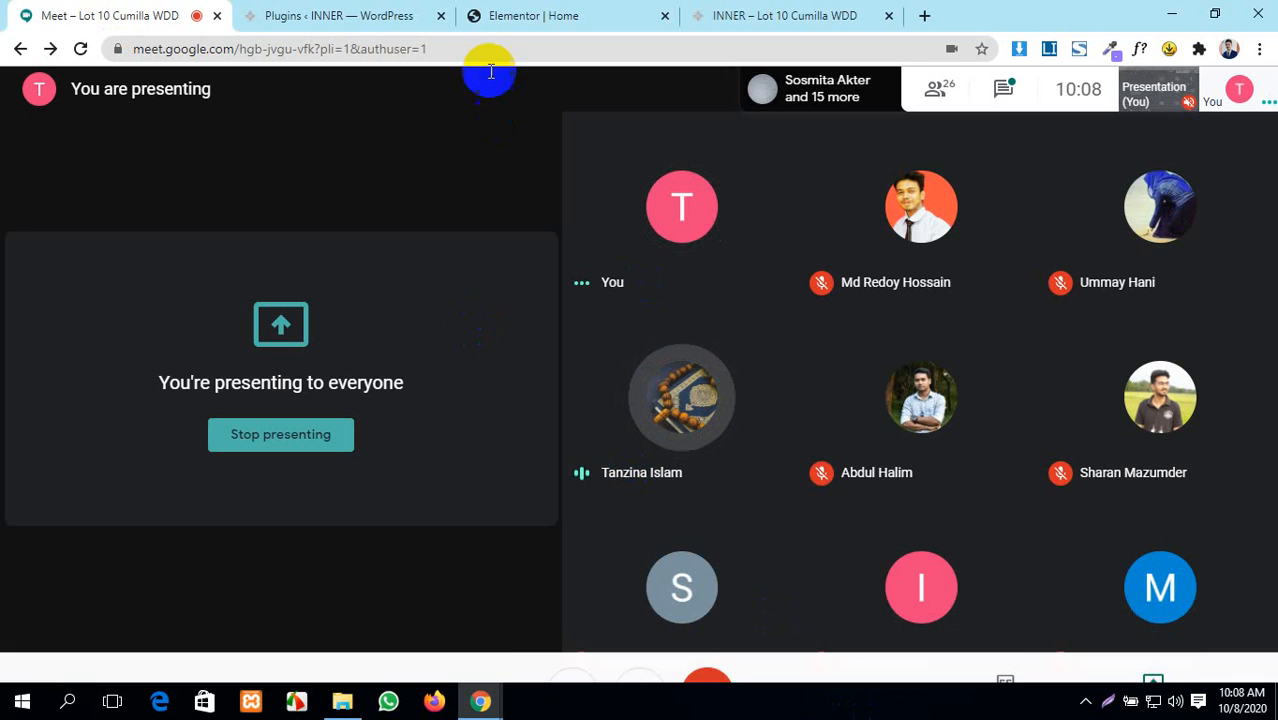
left_click(787, 8)
left_click(542, 13)
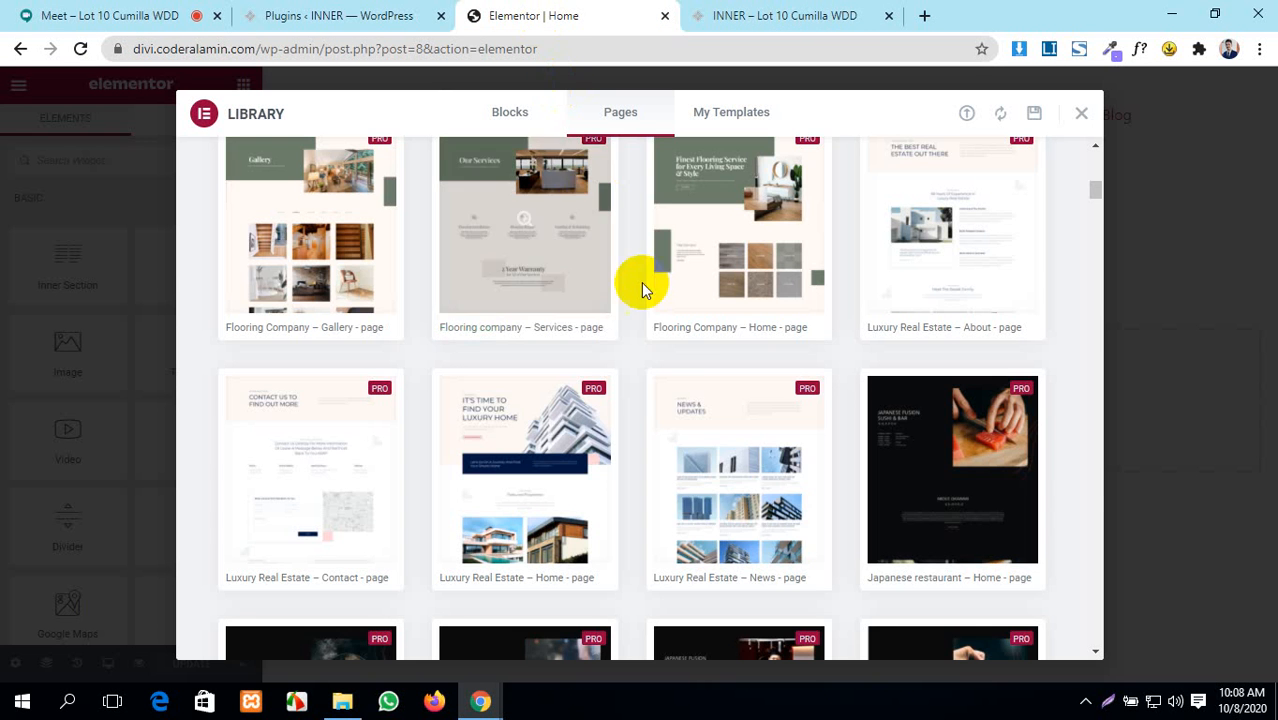
scroll(716, 385, "up", 1)
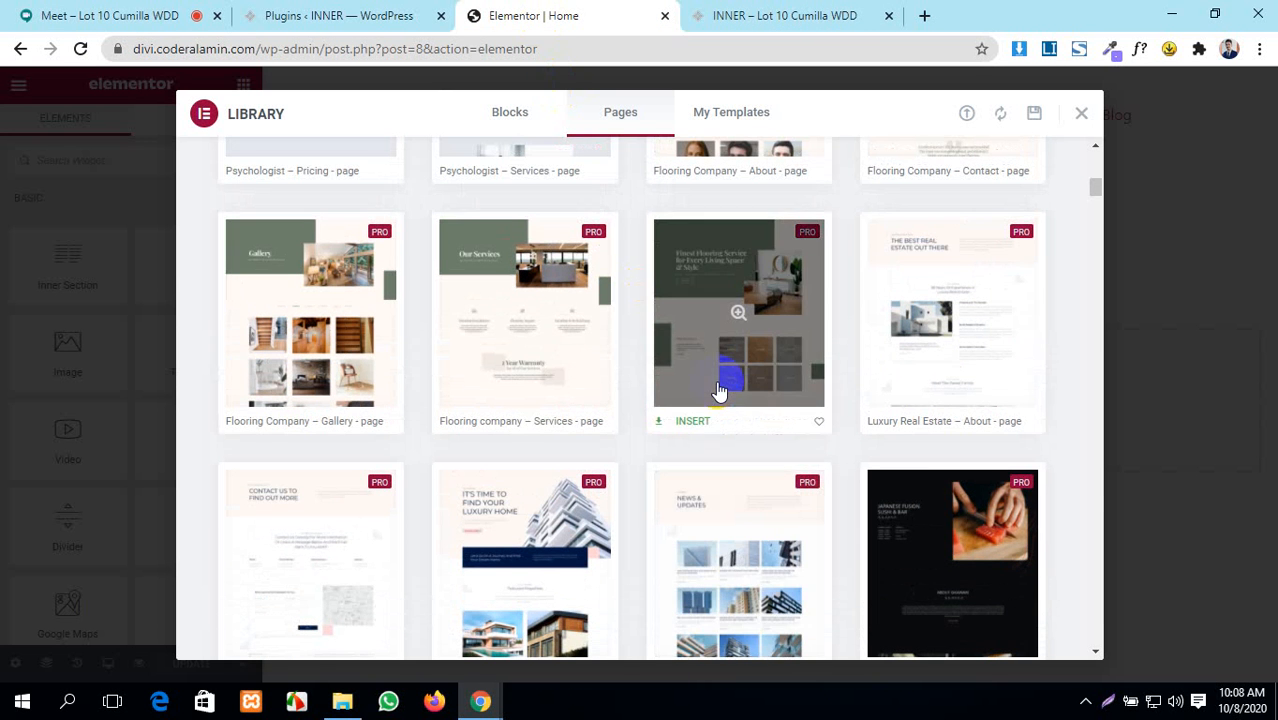
scroll(380, 378, "up", 4)
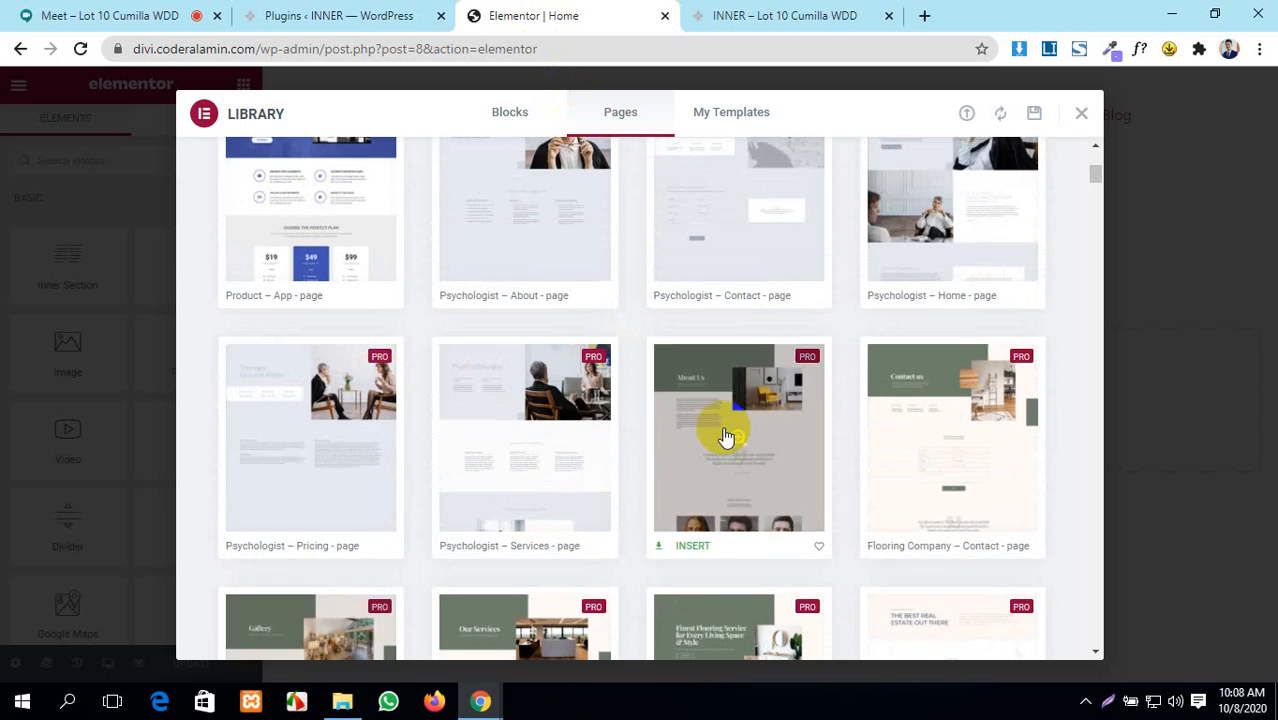
scroll(728, 440, "up", 3)
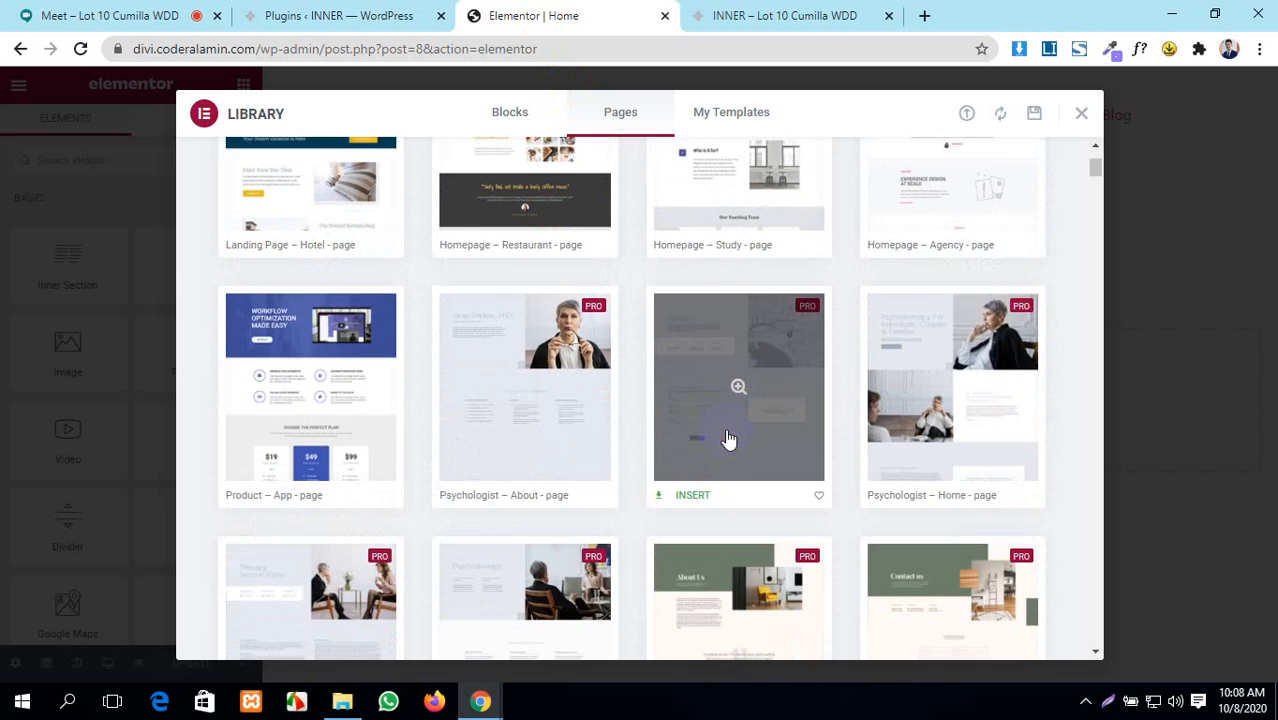
scroll(728, 440, "down", 2)
scroll(728, 440, "down", 2)
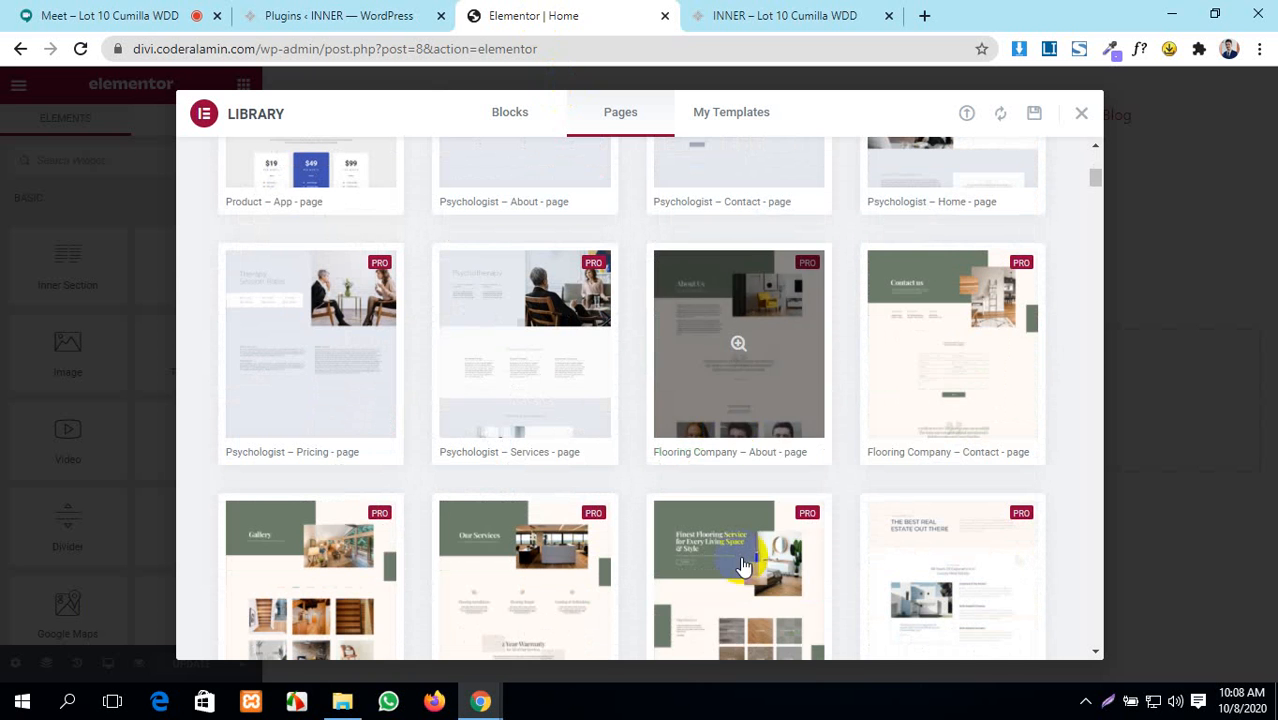
scroll(592, 538, "up", 5)
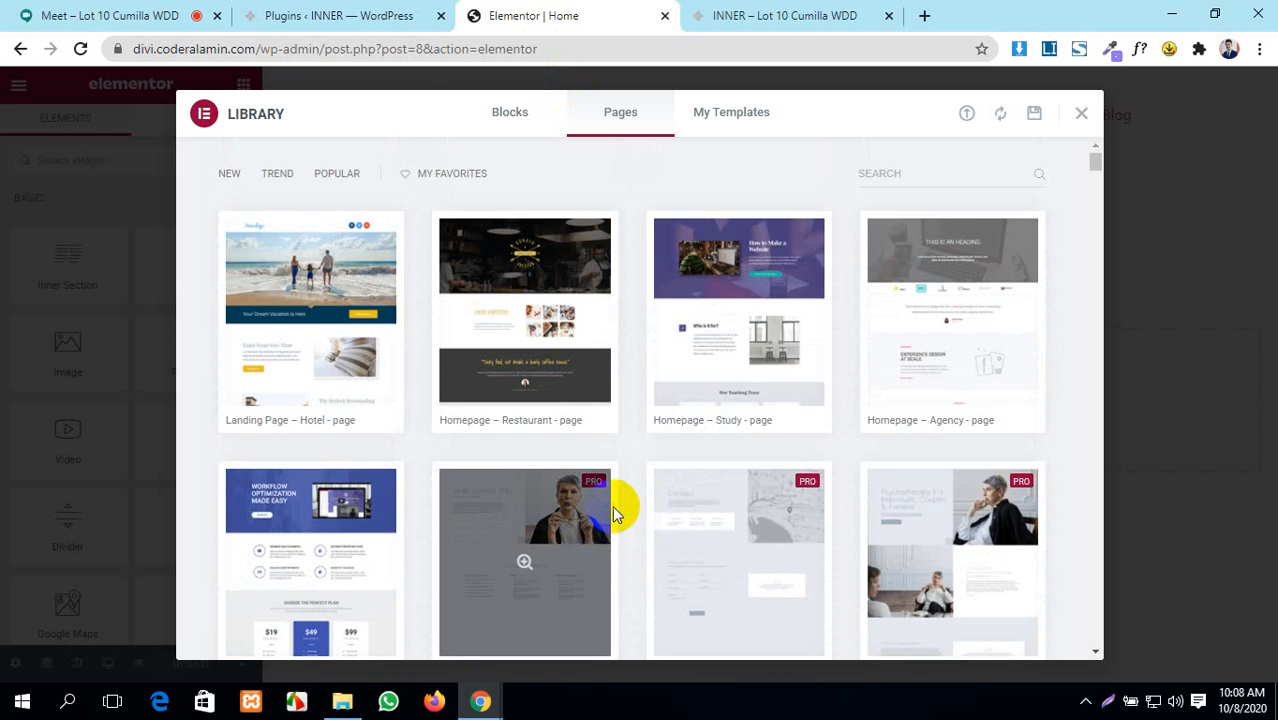
scroll(614, 512, "down", 2)
scroll(614, 512, "up", 2)
scroll(614, 512, "down", 3)
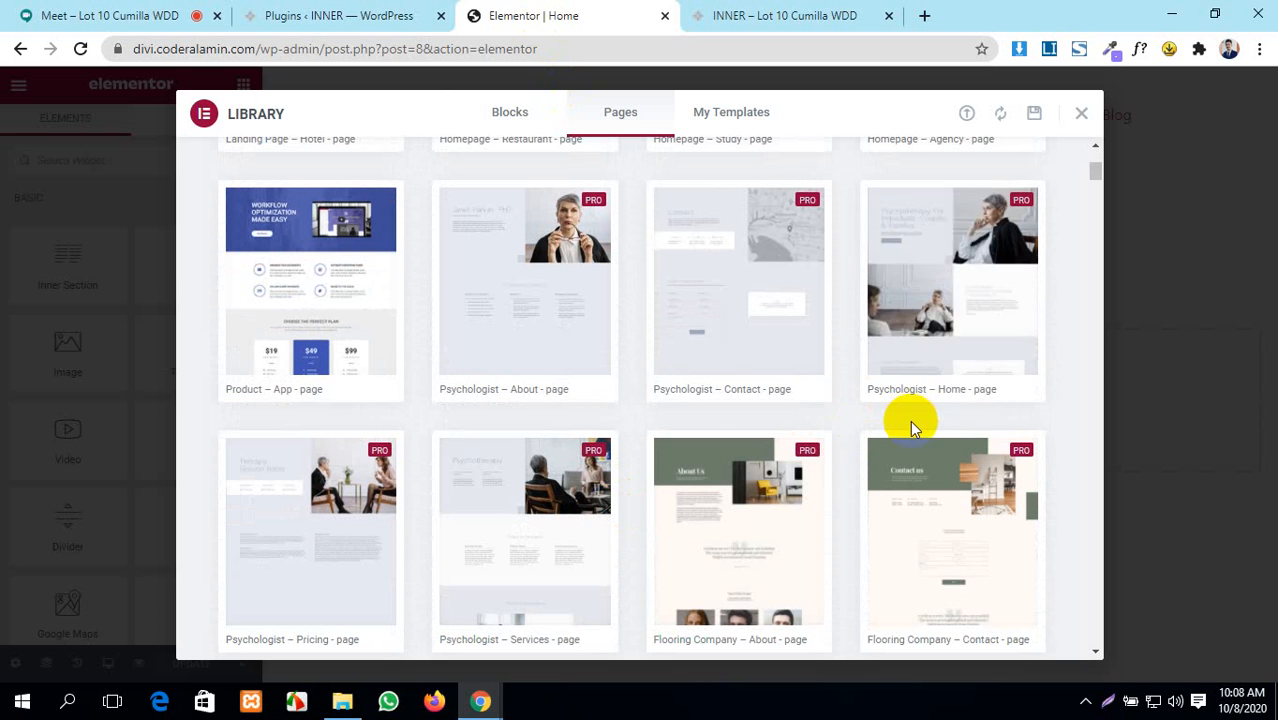
mouse_move(927, 365)
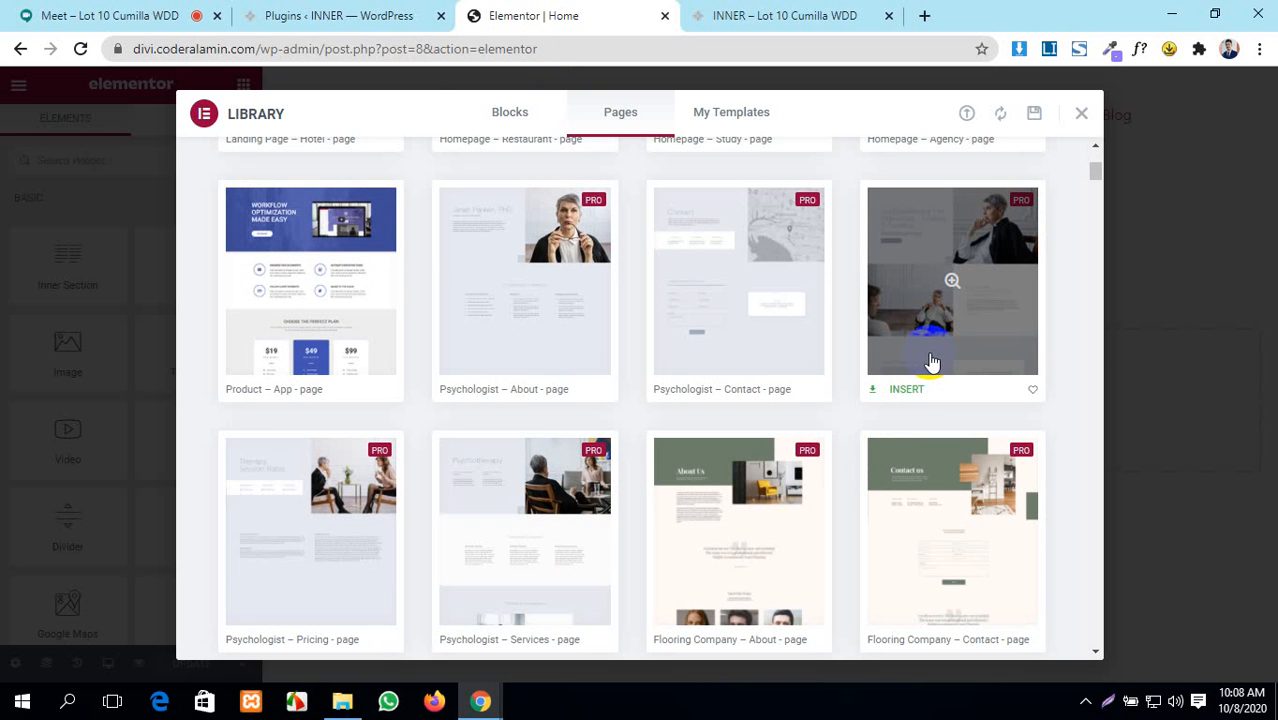
- Insert Psychologist – Home, connect the library and accept settings import, then dismiss the error and close
left_click(903, 394)
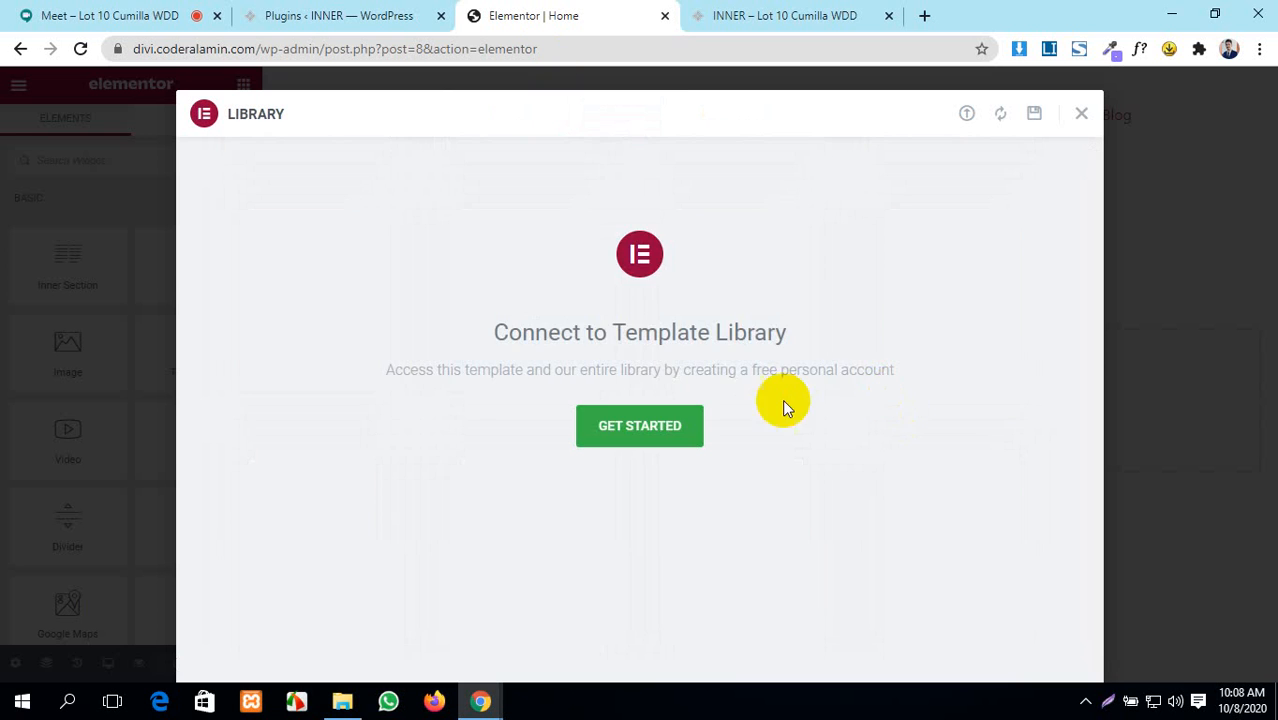
left_click(653, 428)
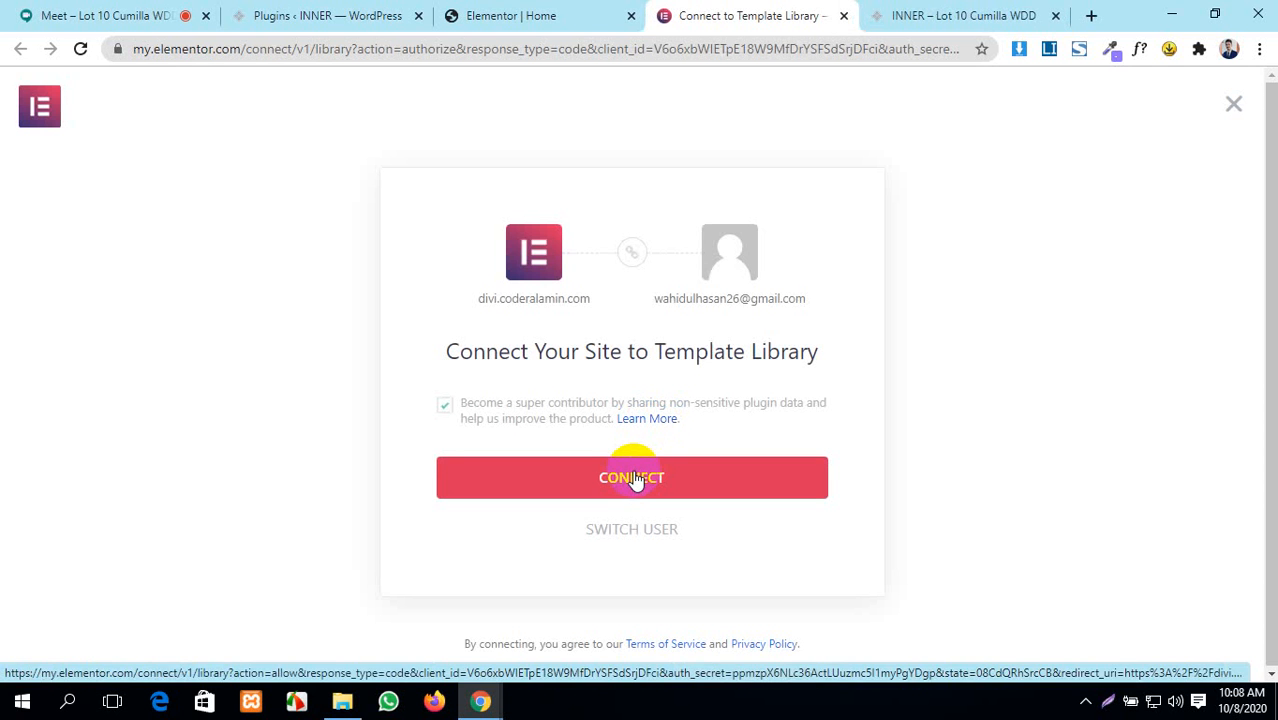
left_click(634, 481)
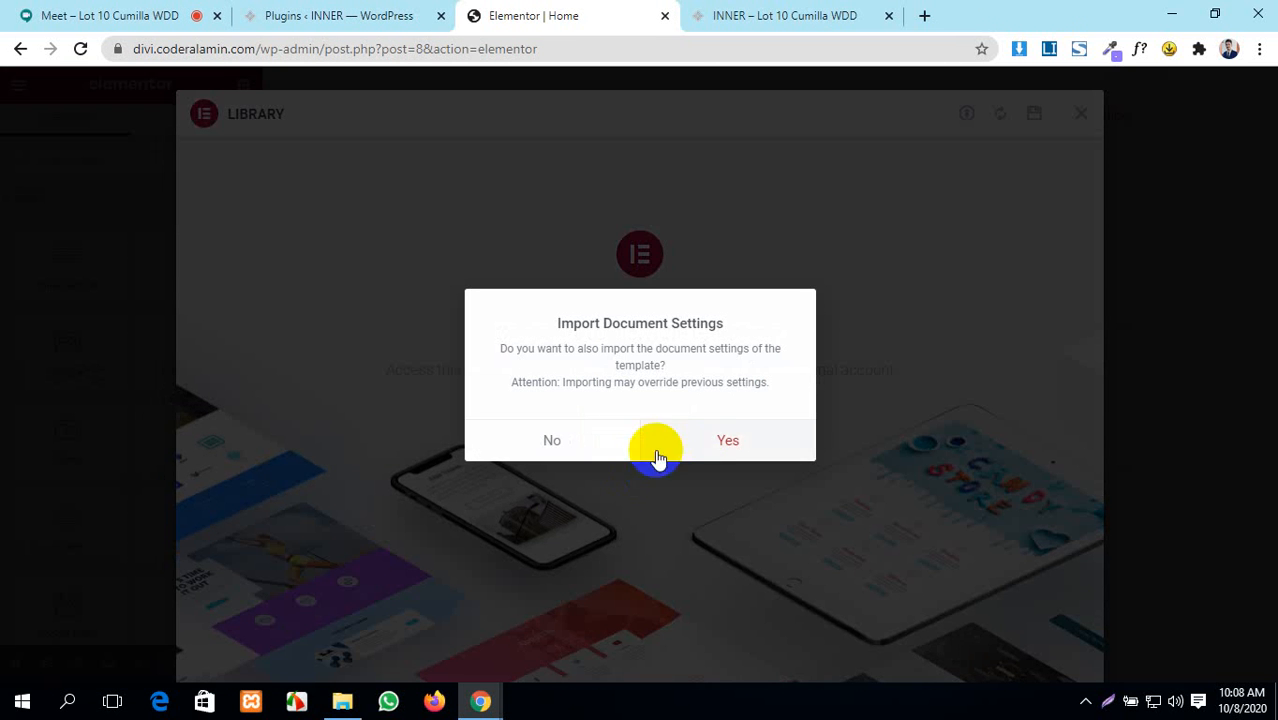
left_click(716, 441)
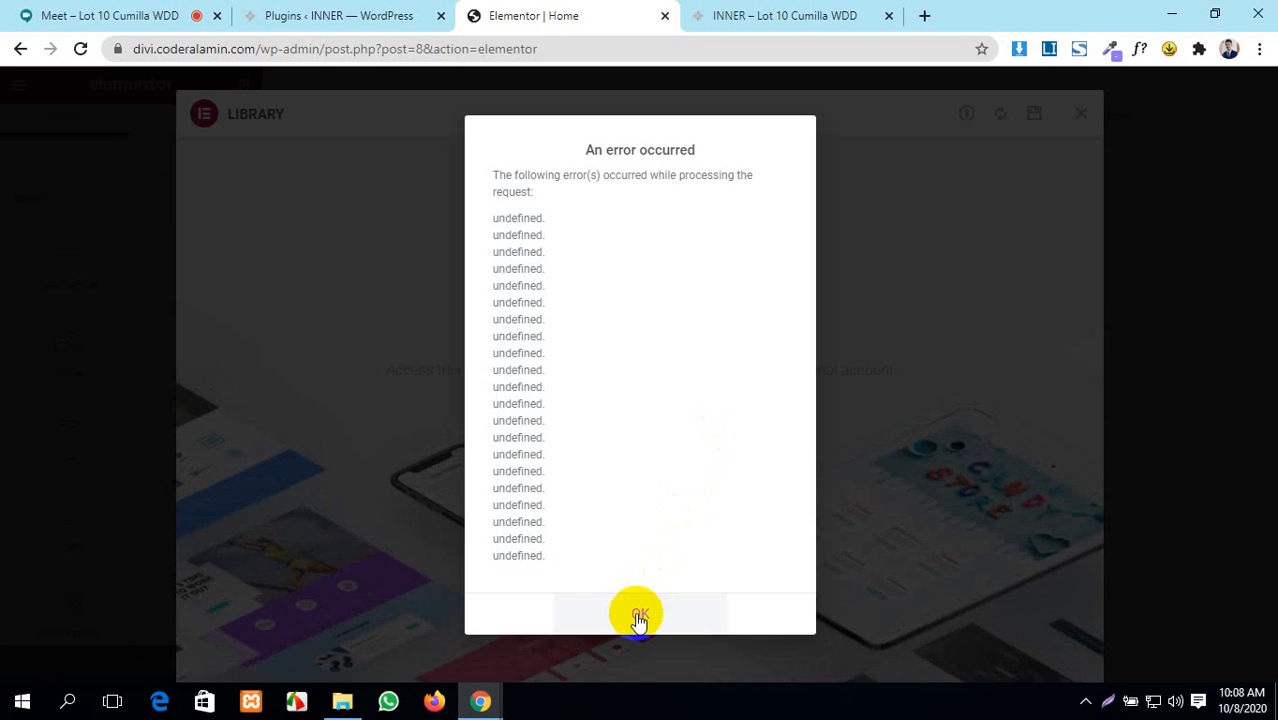
left_click(637, 613)
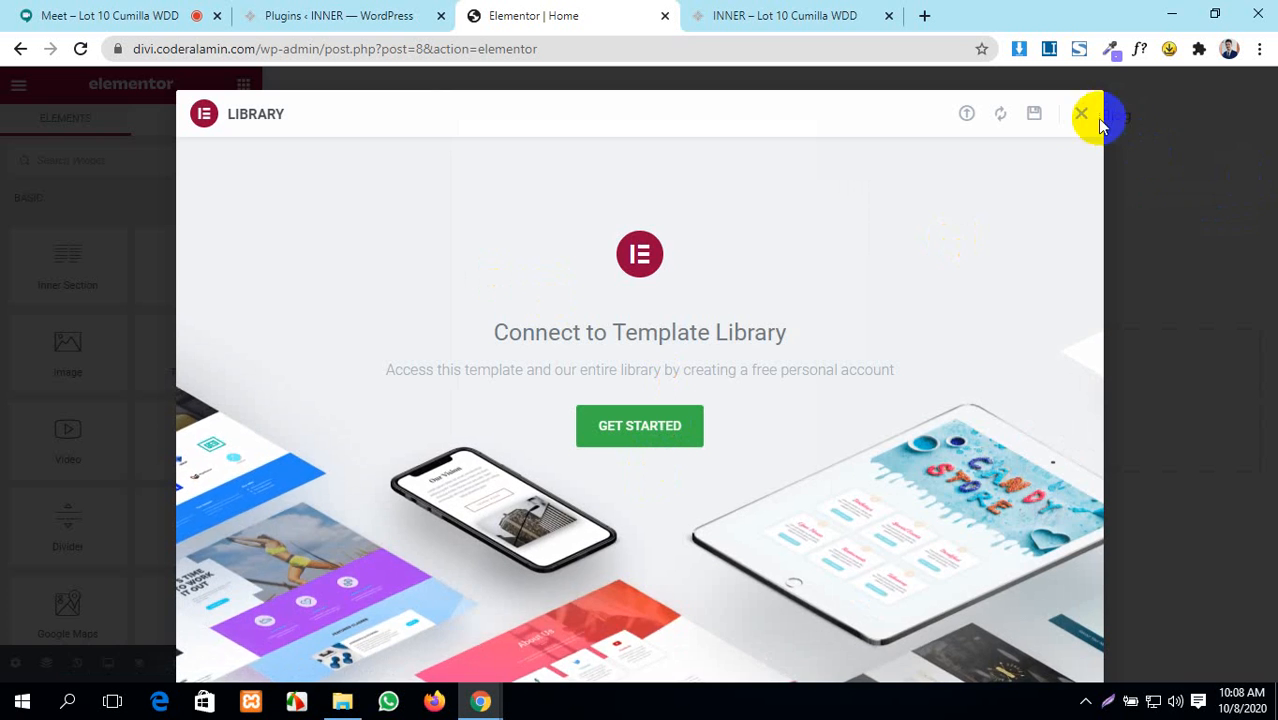
left_click(1080, 115)
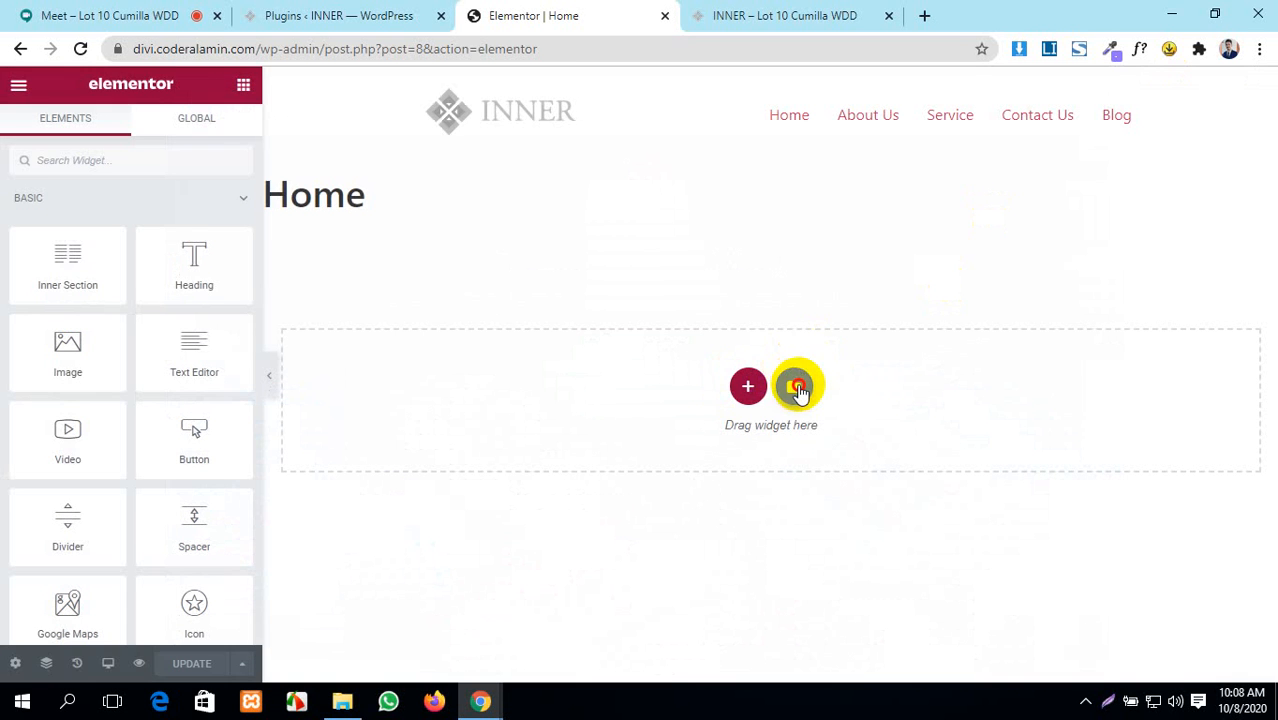
left_click(797, 390)
scroll(265, 491, "down", 3)
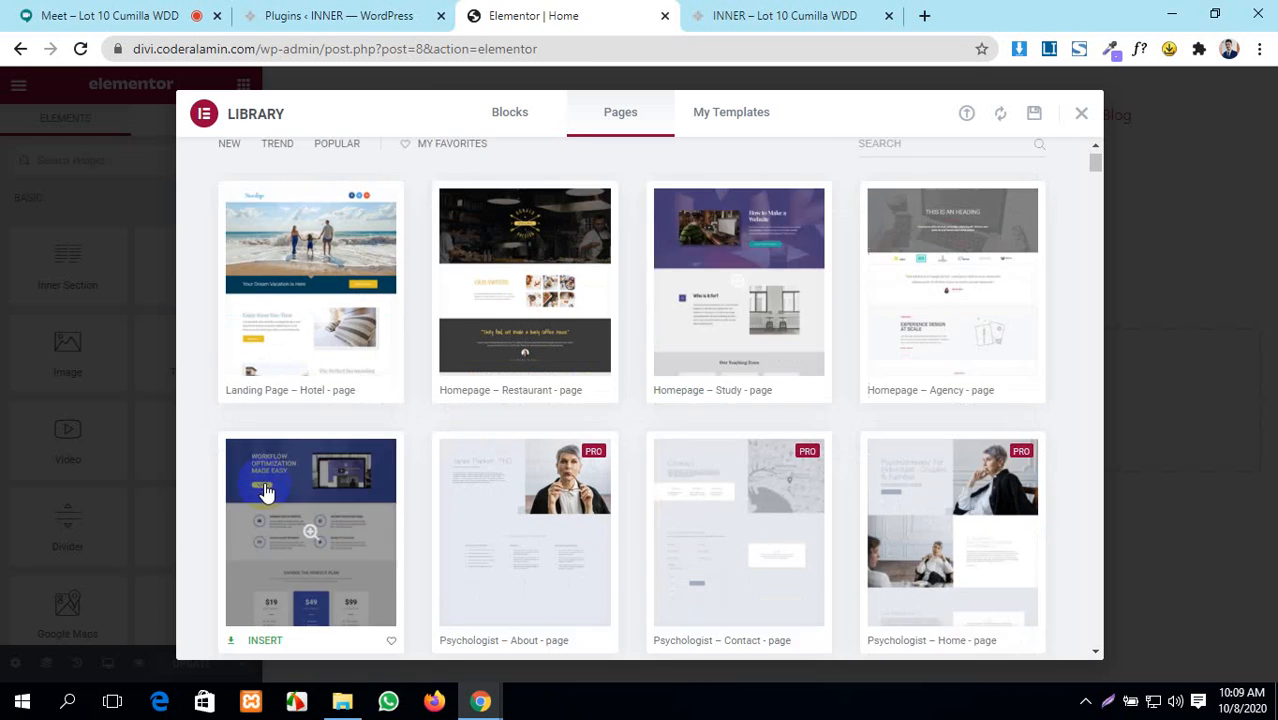
scroll(265, 491, "down", 7)
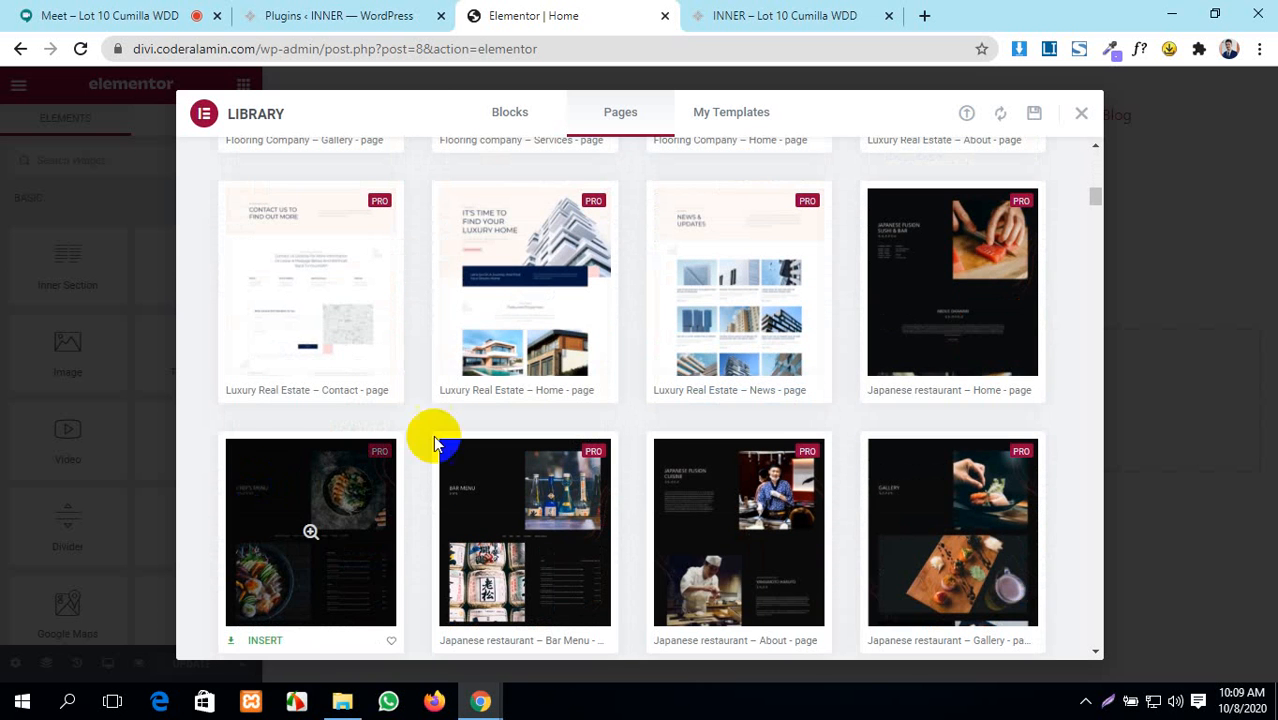
left_click(478, 390)
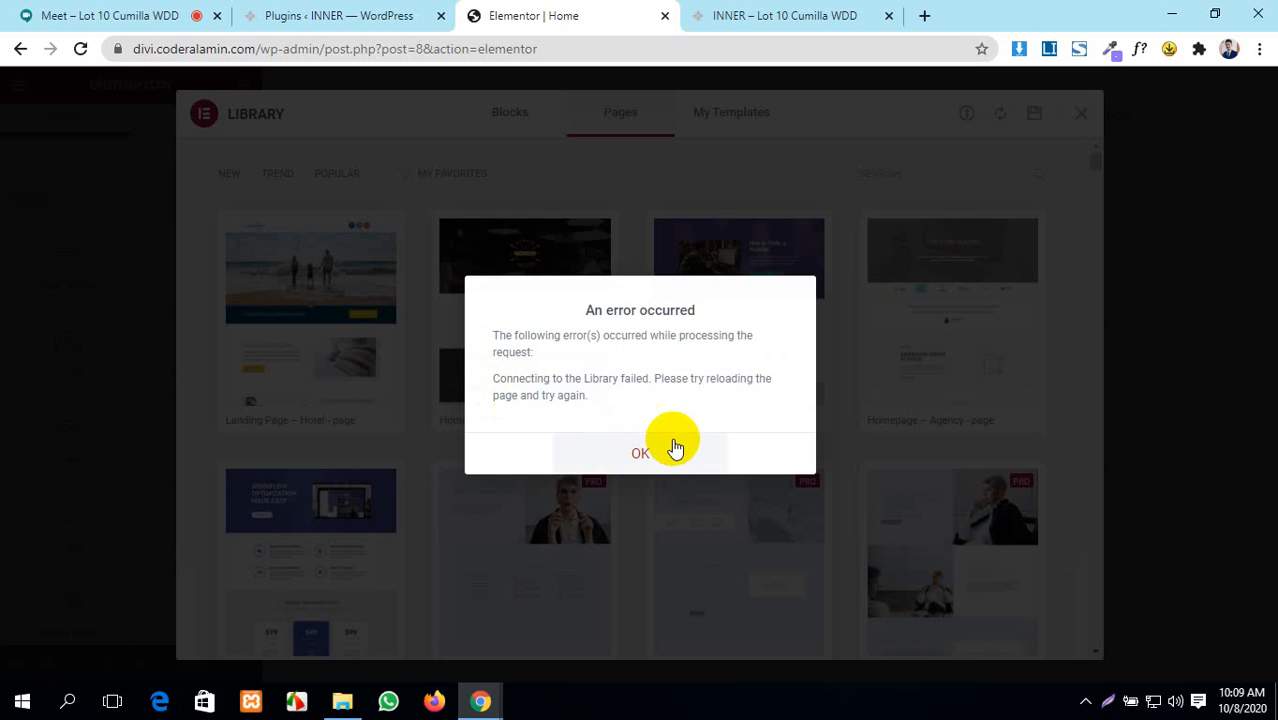
left_click(621, 462)
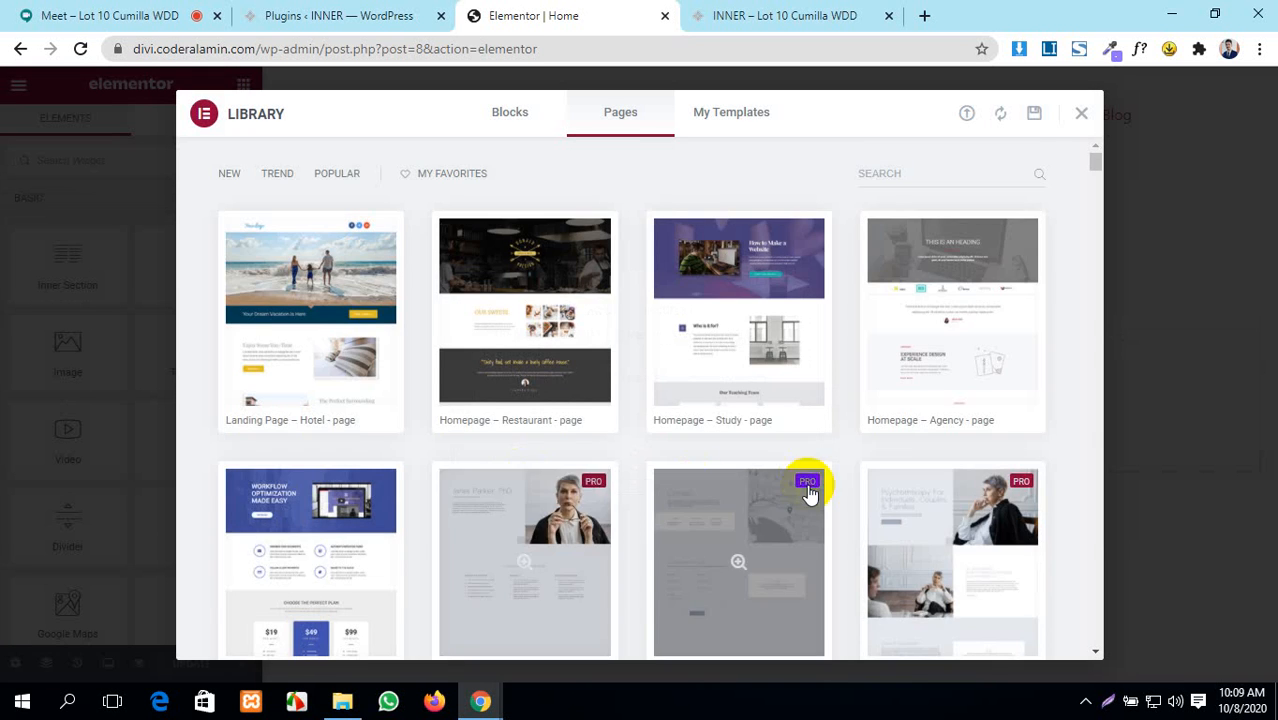
scroll(803, 488, "down", 10)
scroll(718, 538, "down", 2)
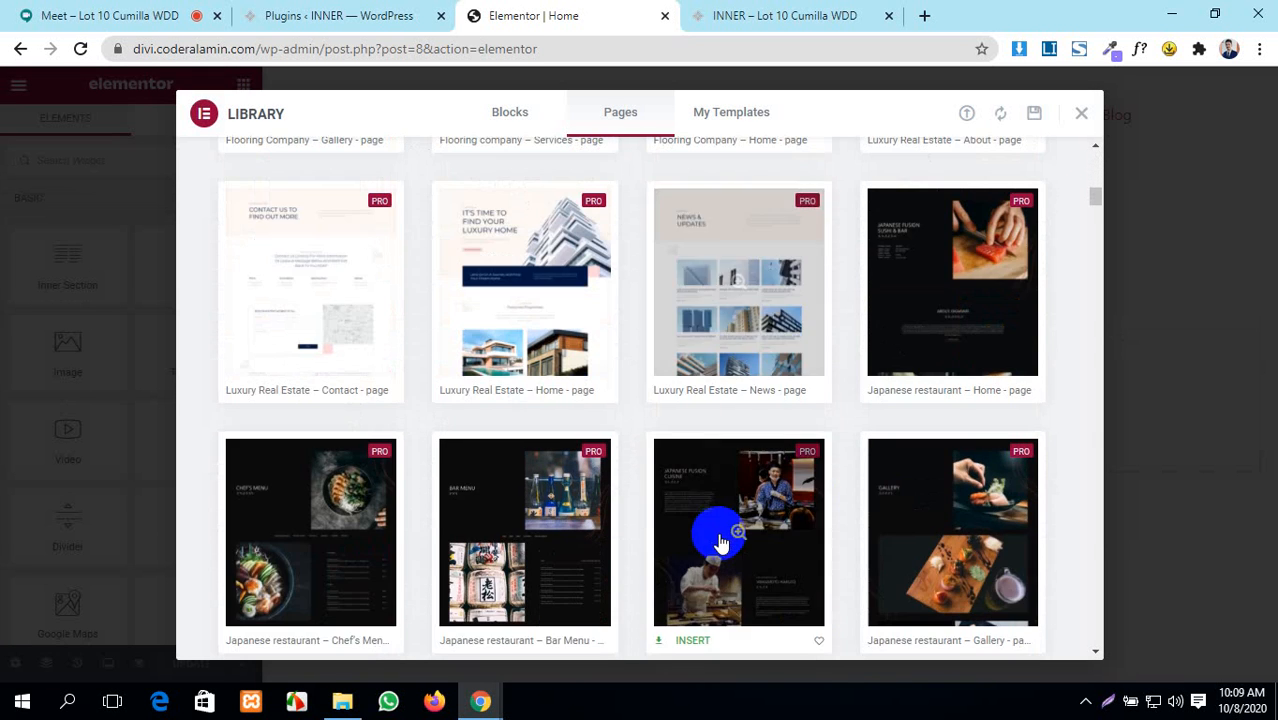
scroll(723, 500, "down", 2)
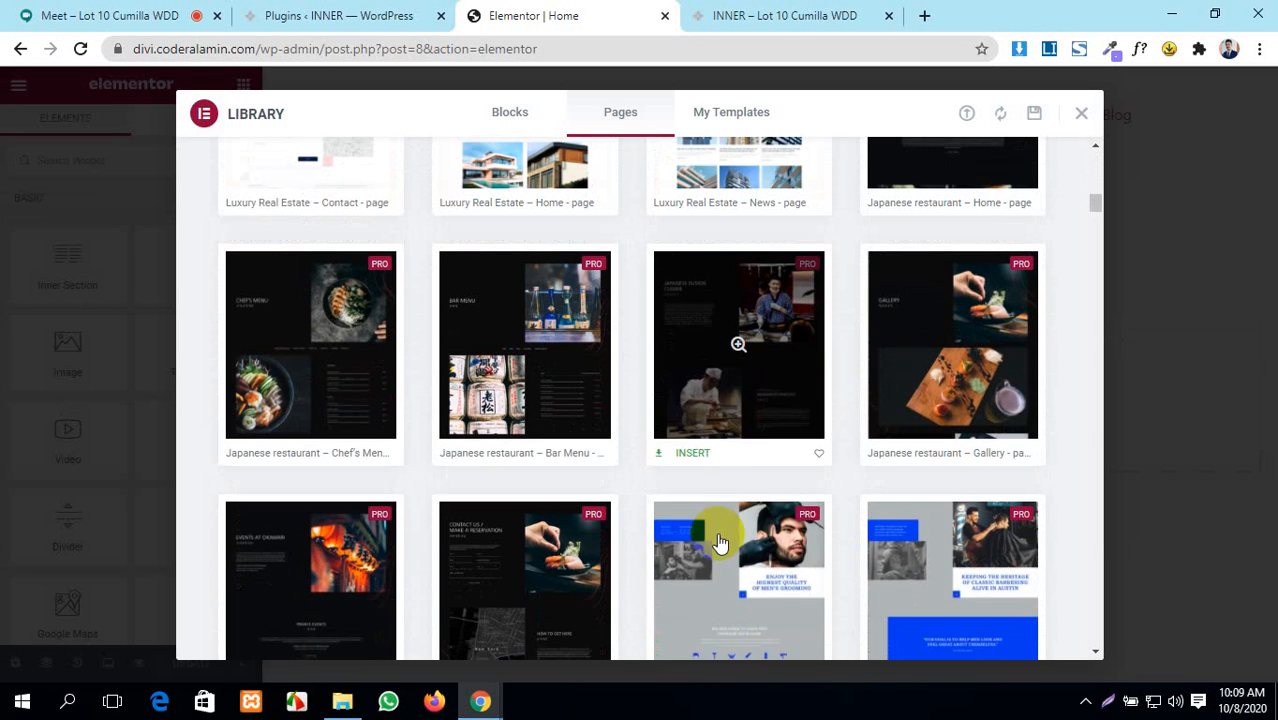
left_click(679, 456)
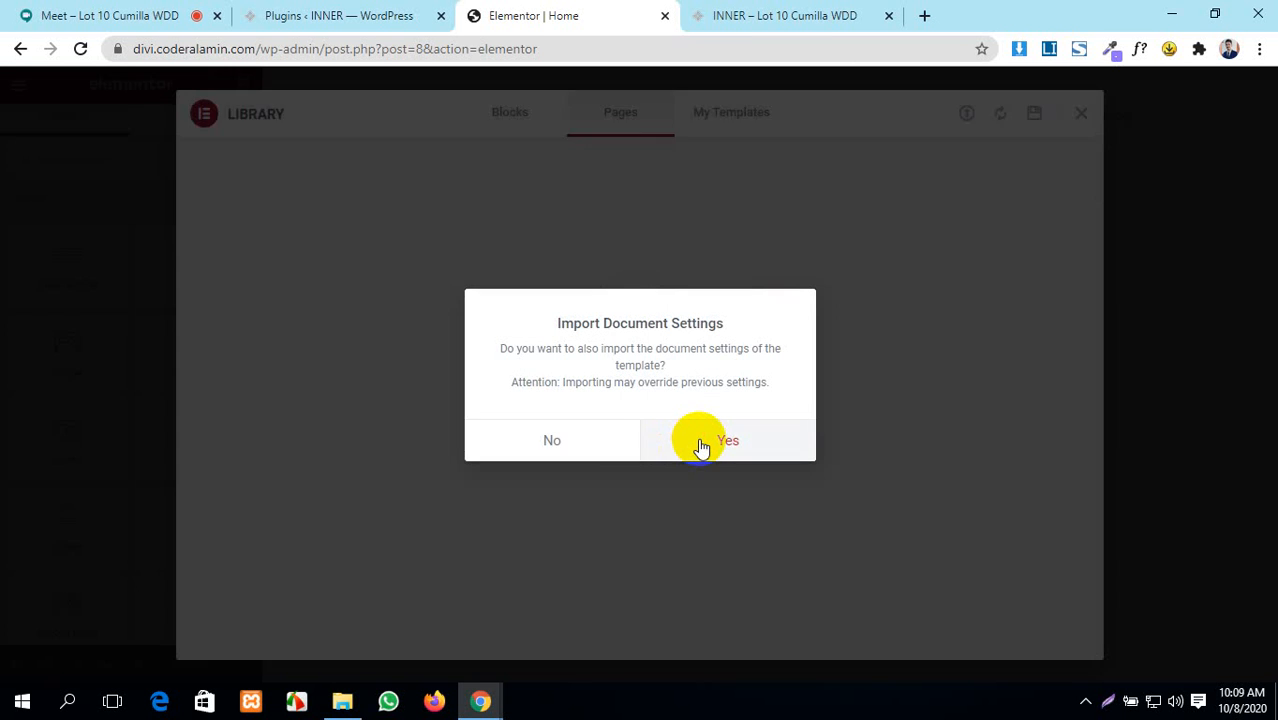
left_click(700, 442)
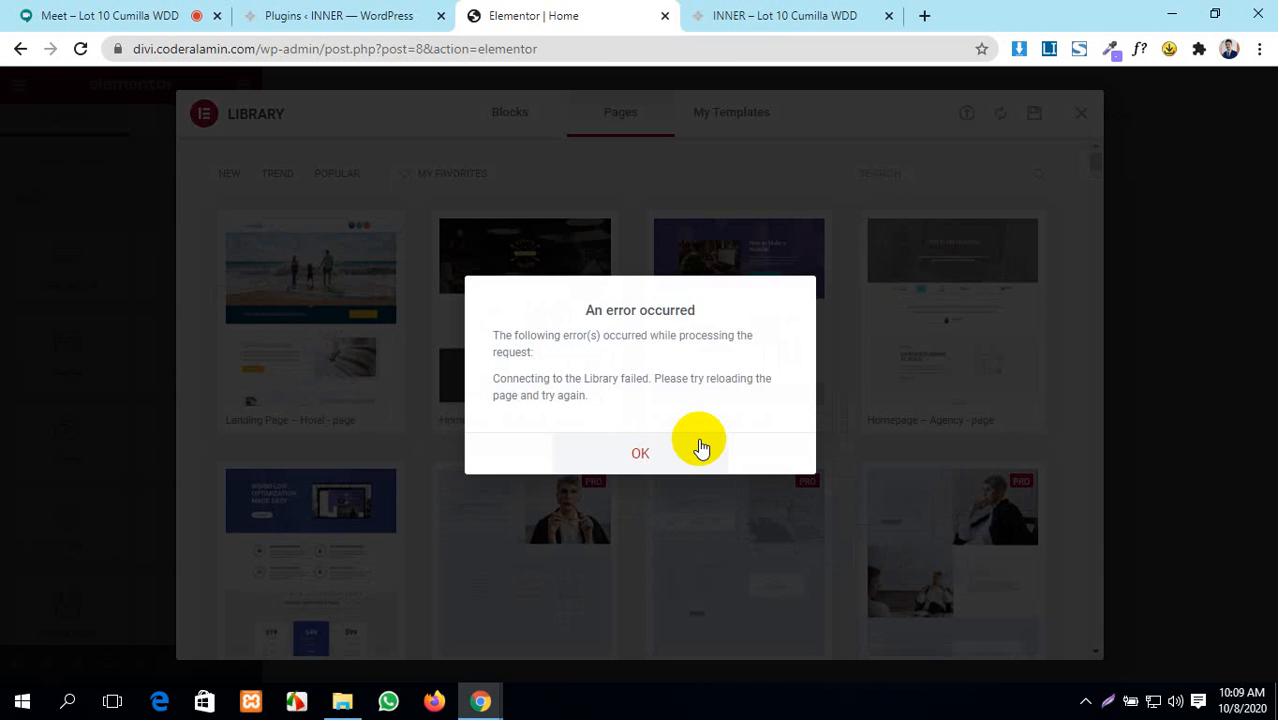
left_click(700, 445)
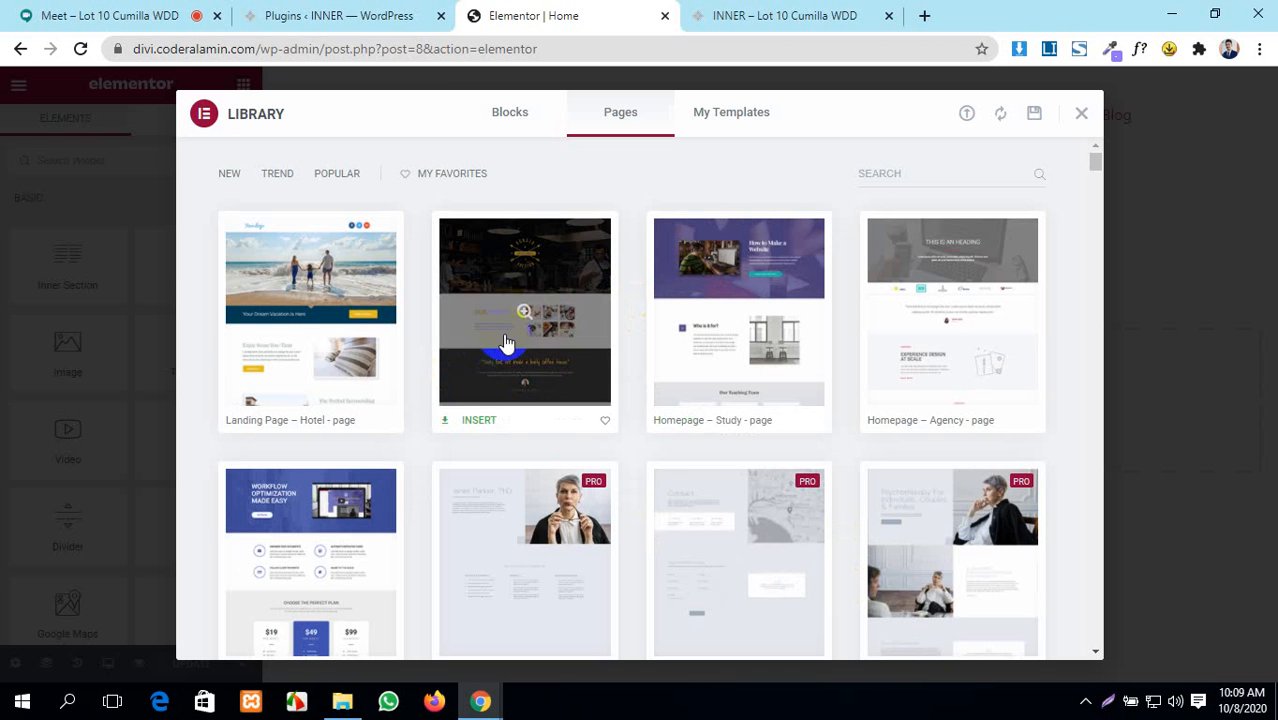
left_click(495, 410)
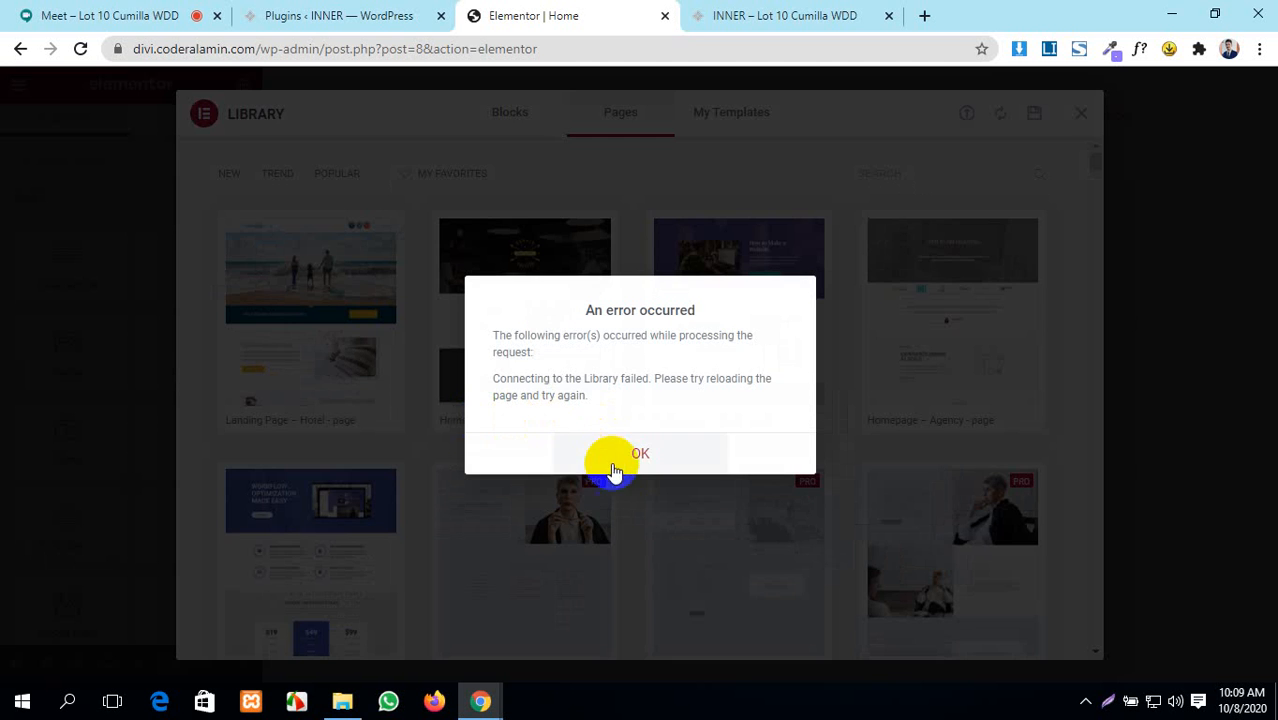
left_click(613, 468)
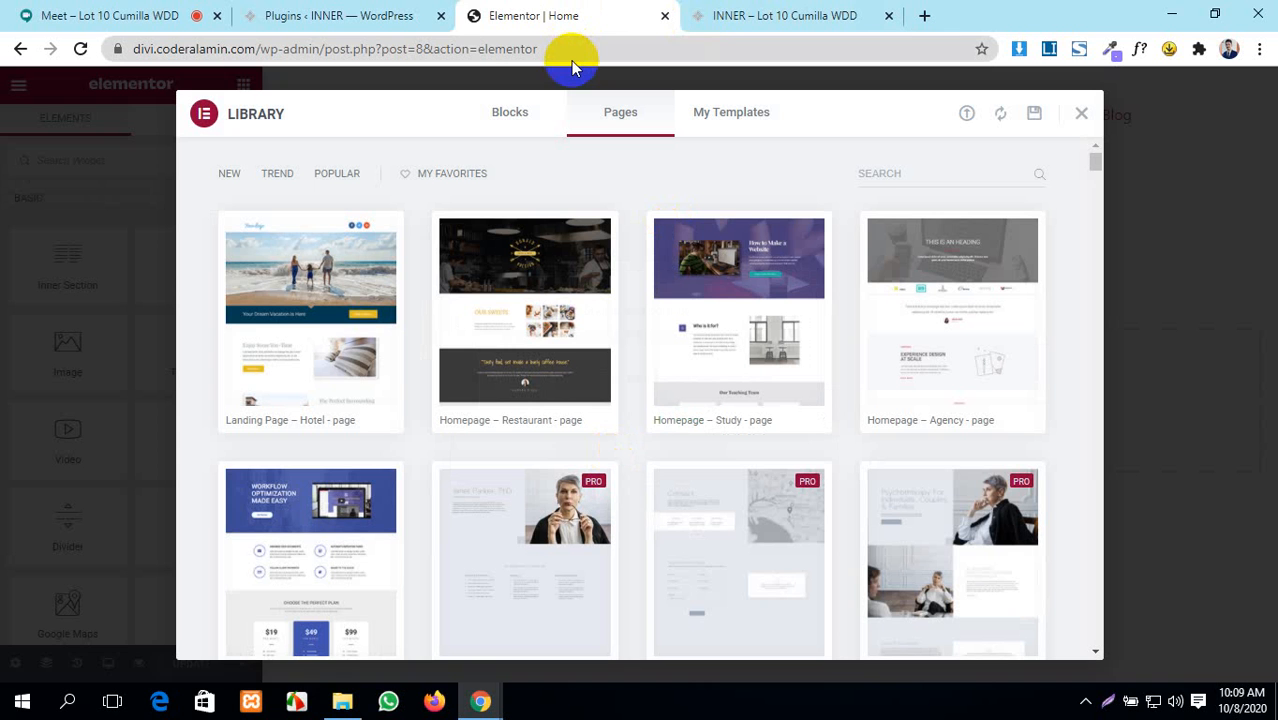
key("F5")
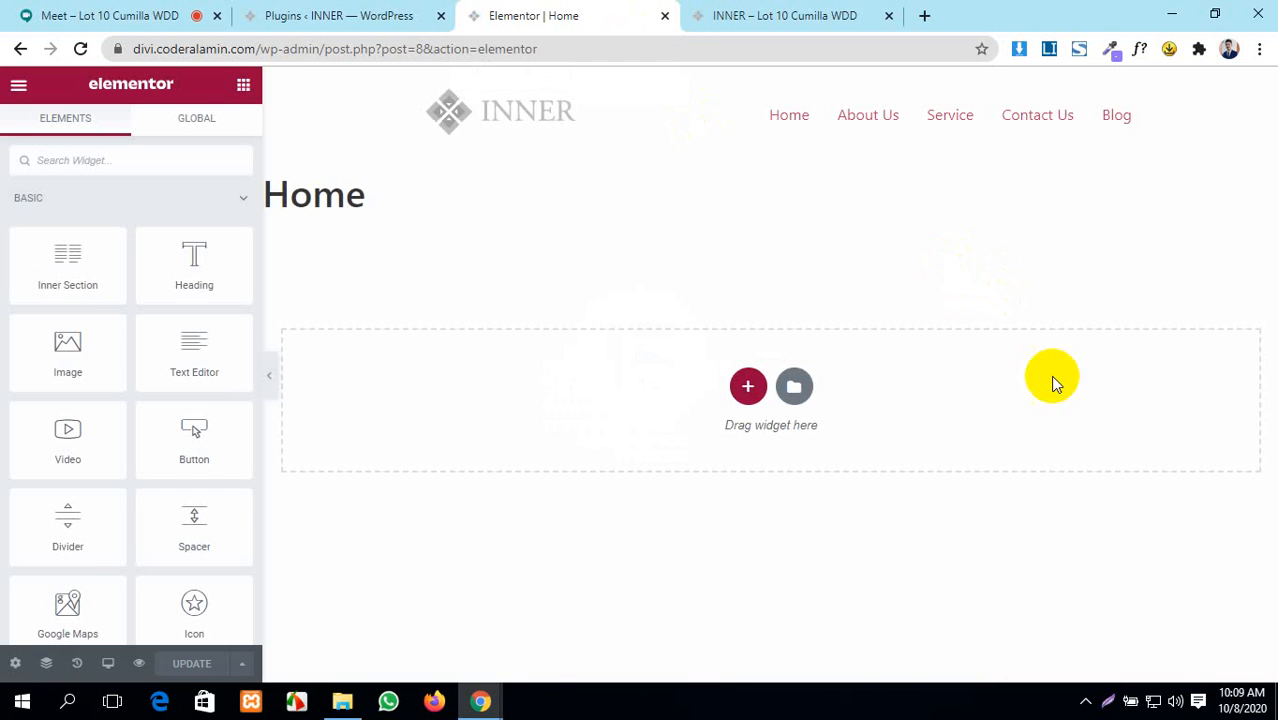
- Preview the Homepage – Restaurant template and insert it, connecting the template library account
left_click(797, 390)
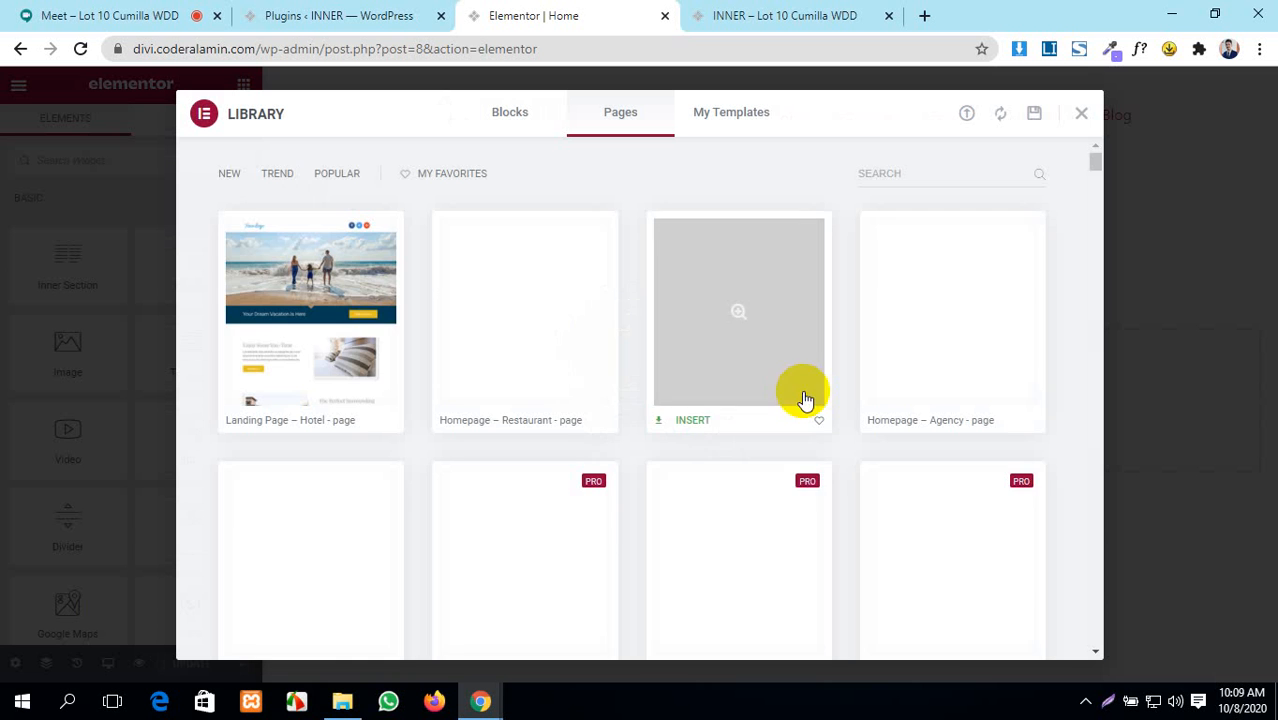
left_click(510, 272)
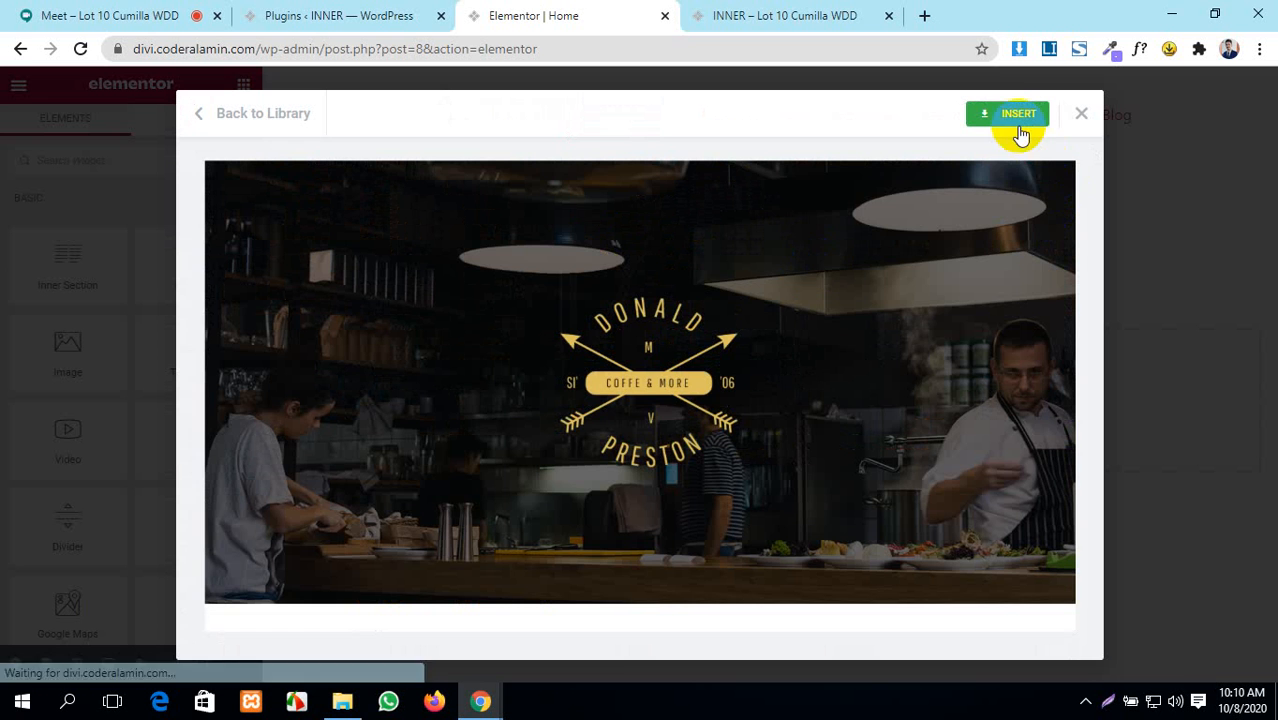
left_click(1018, 128)
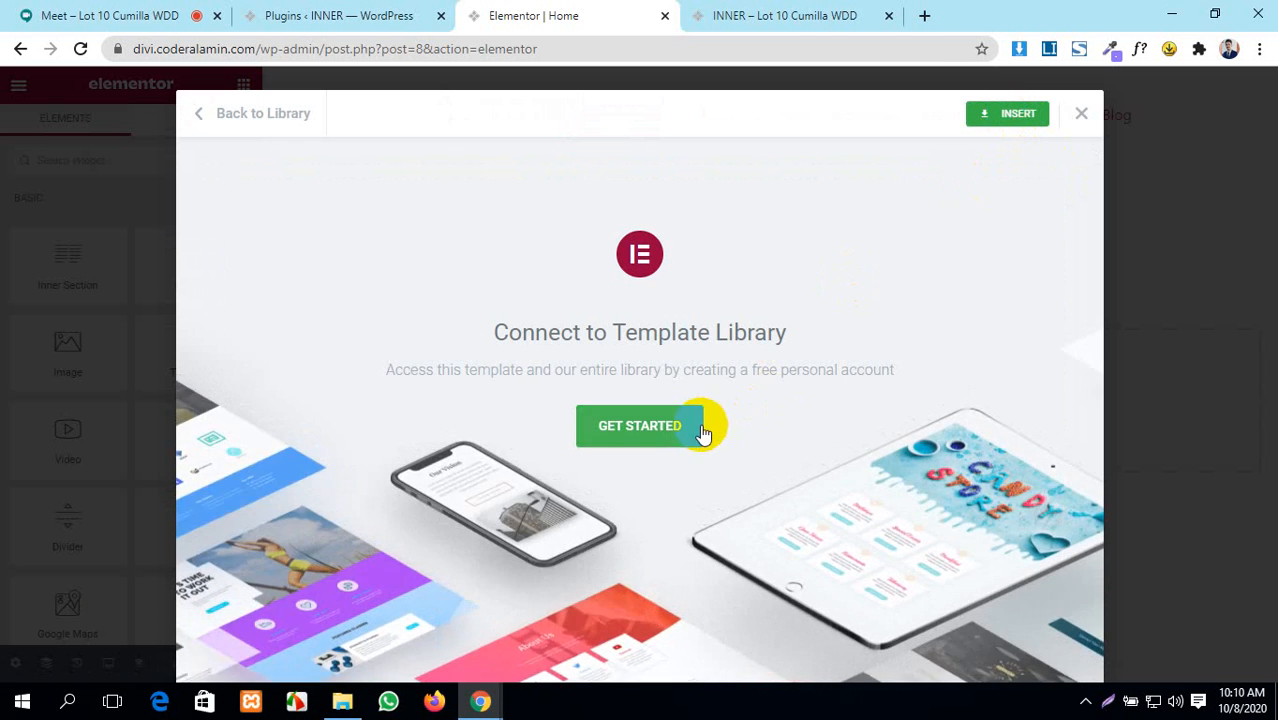
left_click(703, 432)
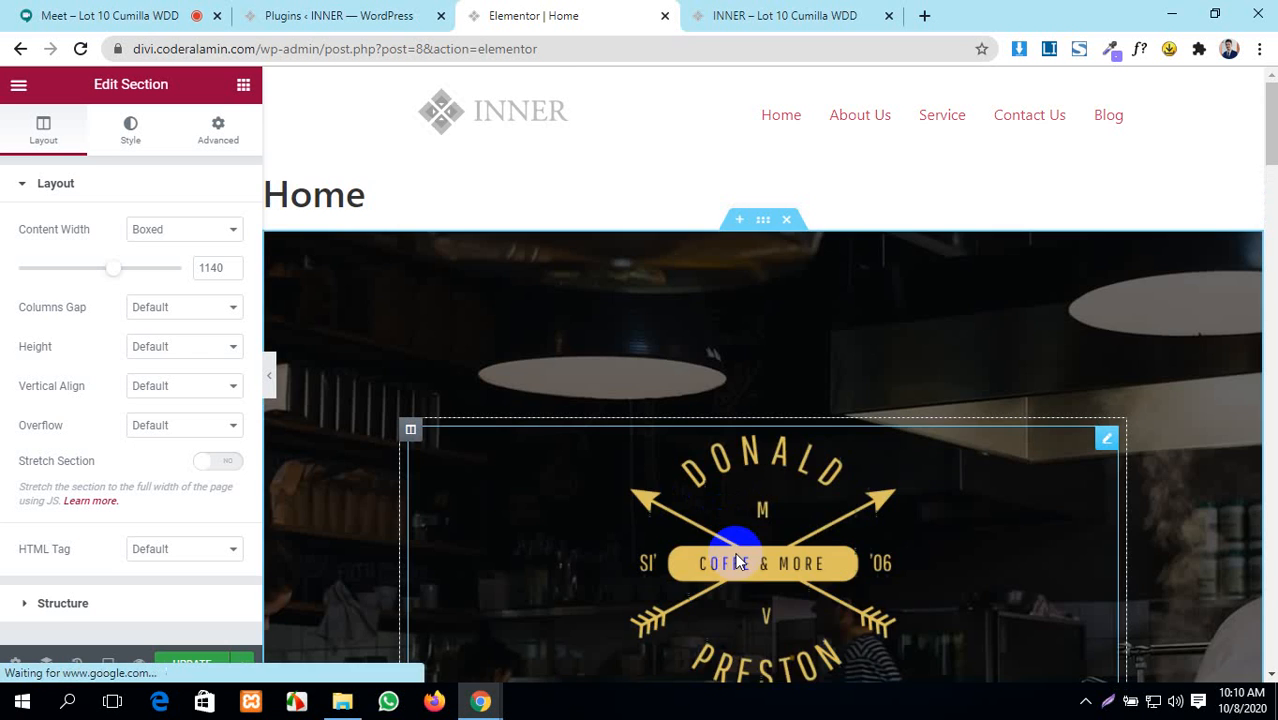
- Review the new coffee-shop sections, update the Home page, and switch to the live INNER site tab
scroll(735, 560, "down", 2)
scroll(735, 560, "down", 20)
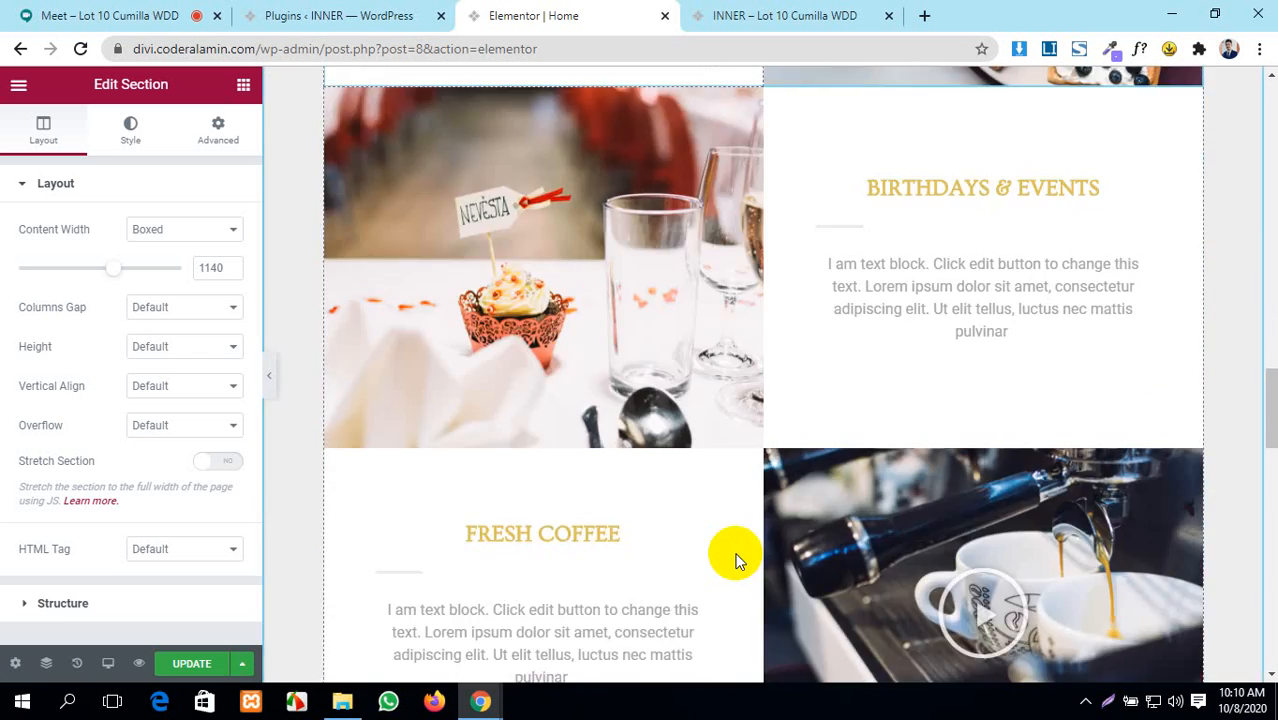
scroll(737, 552, "down", 5)
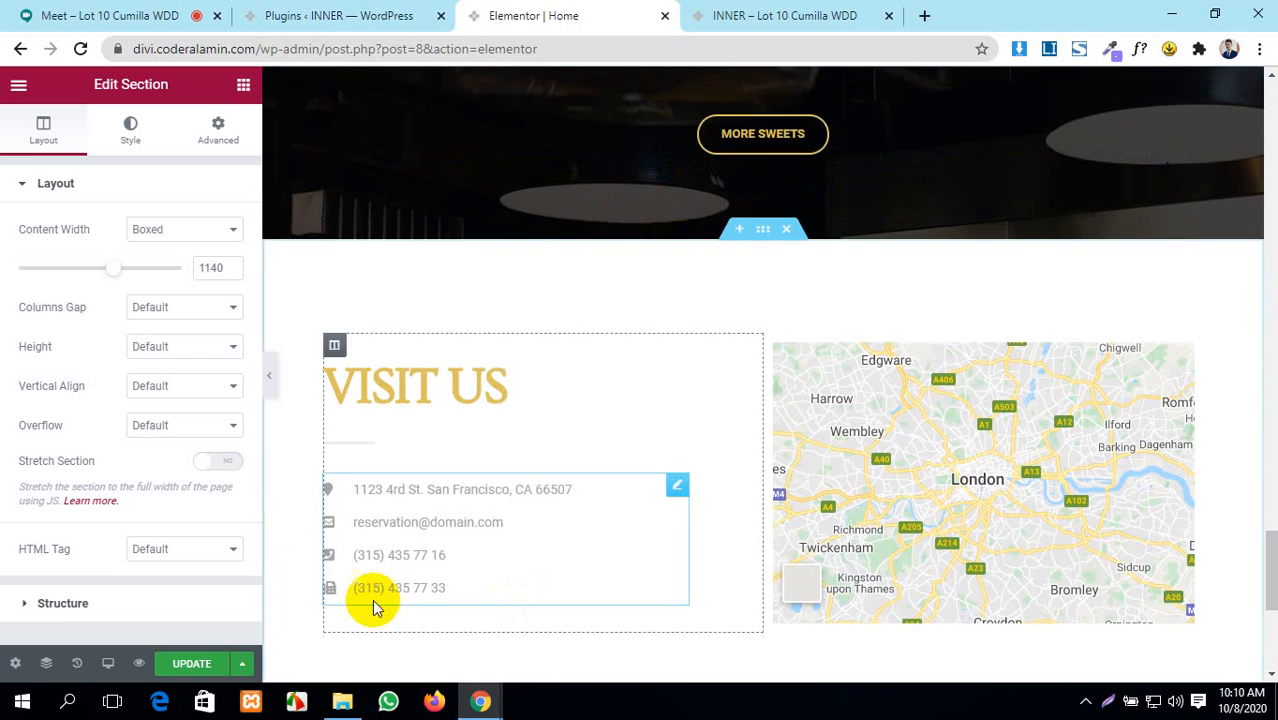
left_click(193, 664)
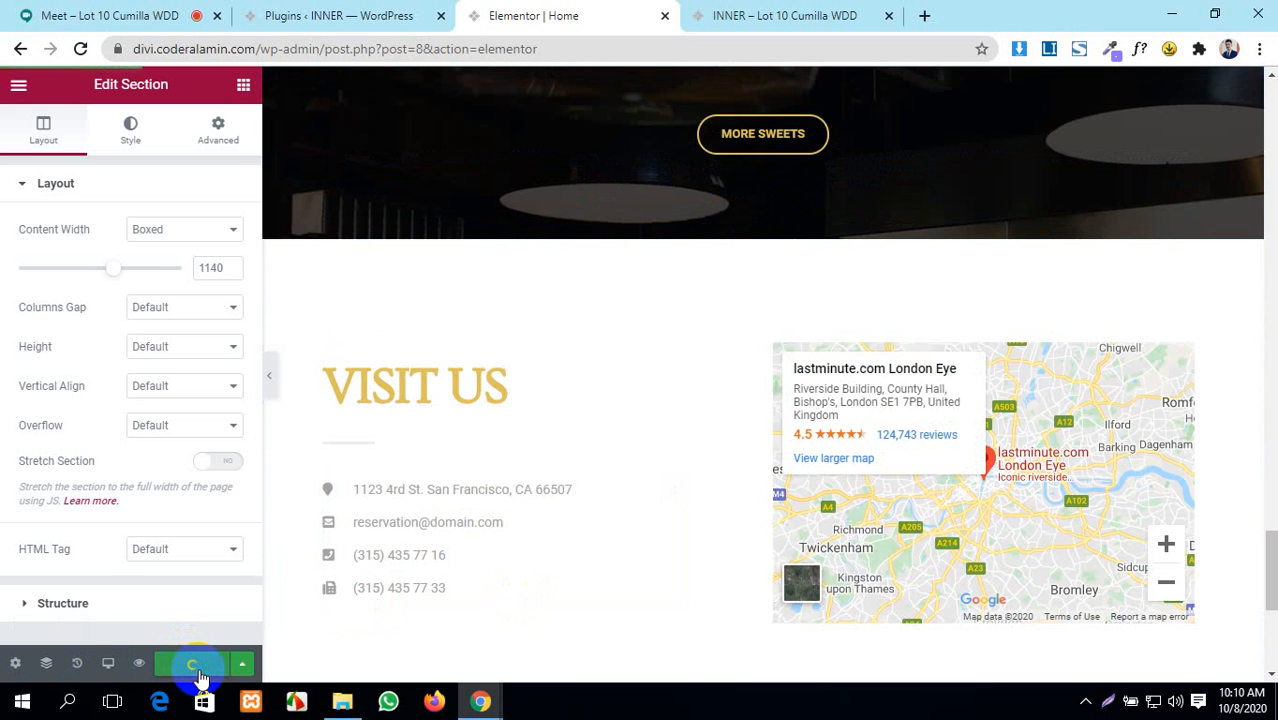
left_click(737, 10)
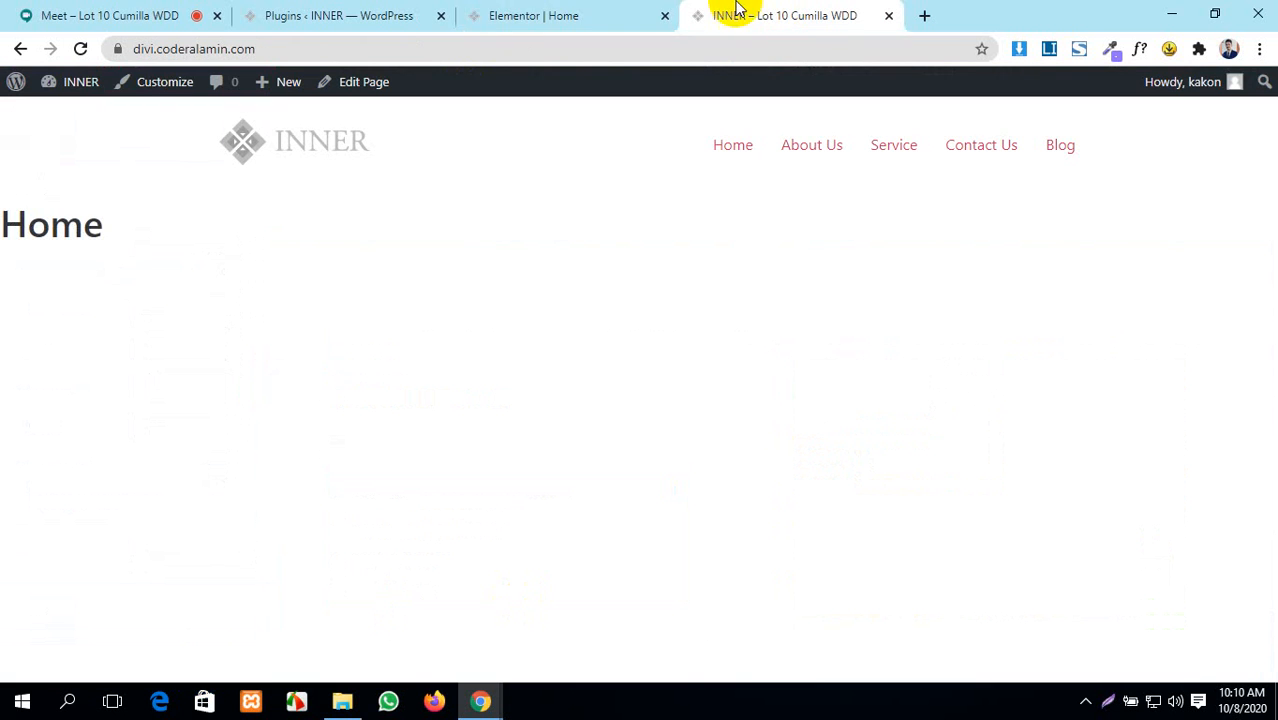
- Reload the live Home page and scroll through the hero, Our Sweets, testimonial and Visit Us sections
left_click(78, 50)
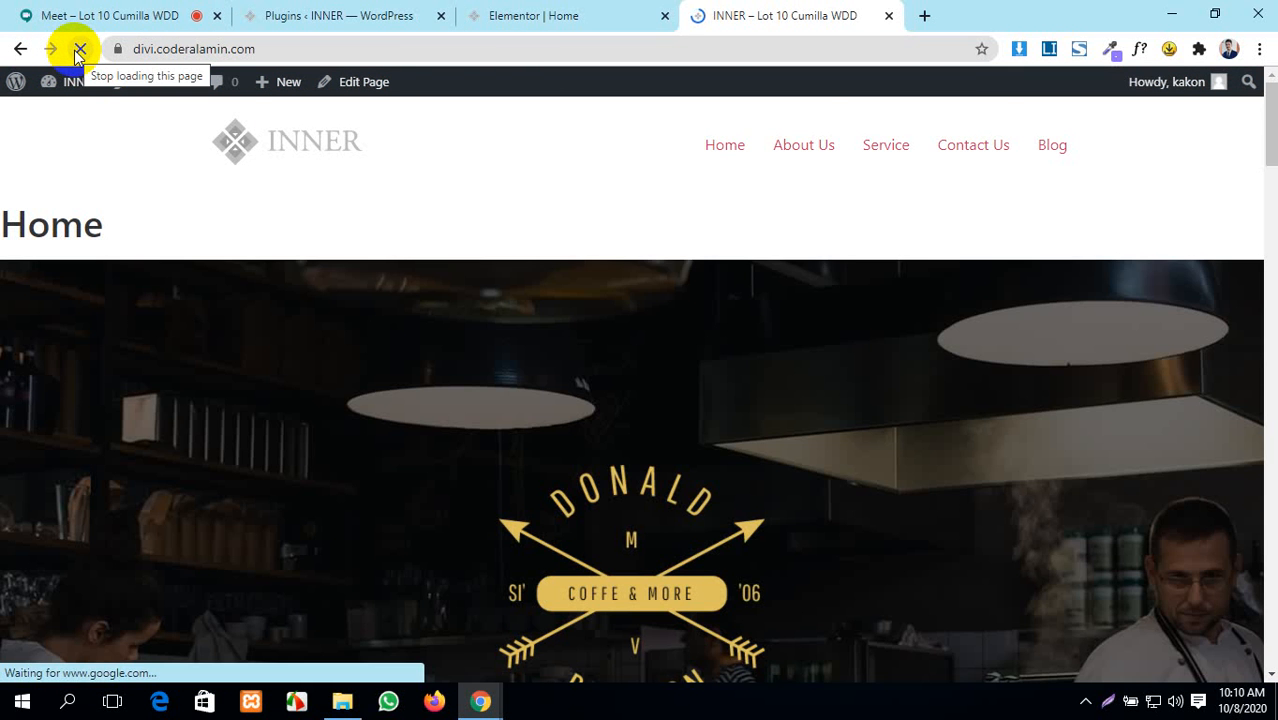
scroll(295, 336, "down", 10)
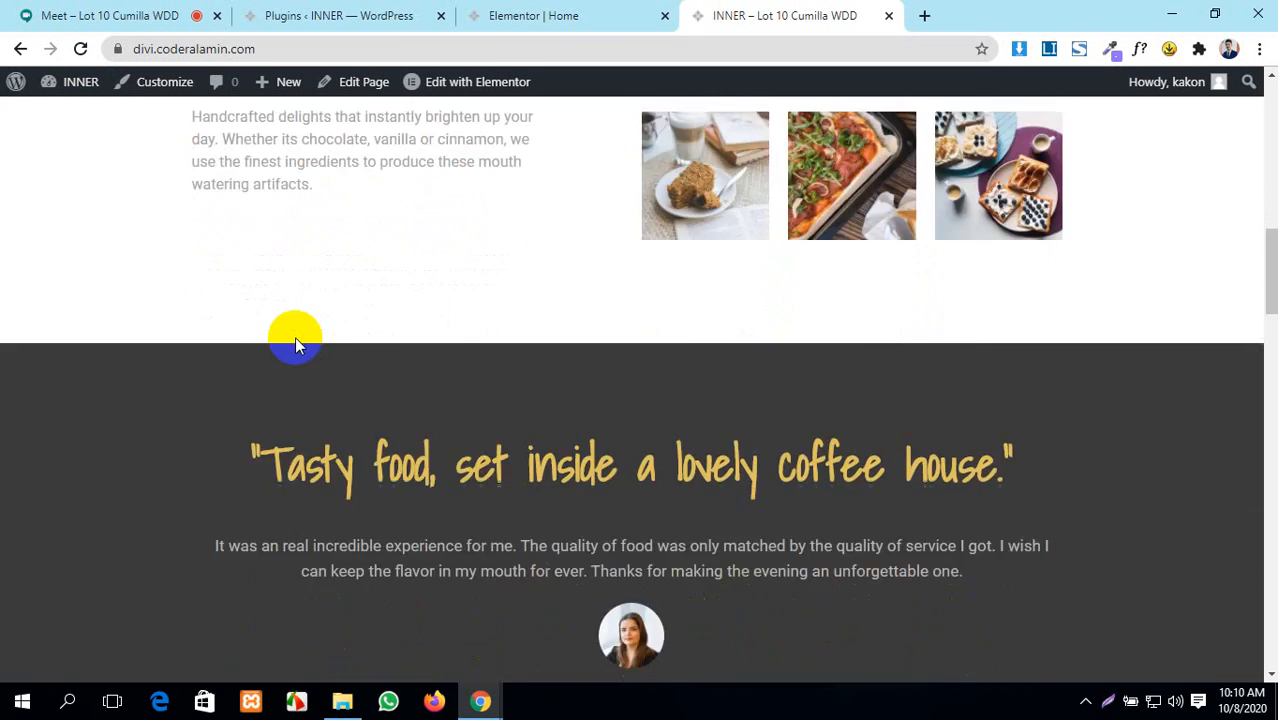
scroll(296, 337, "down", 20)
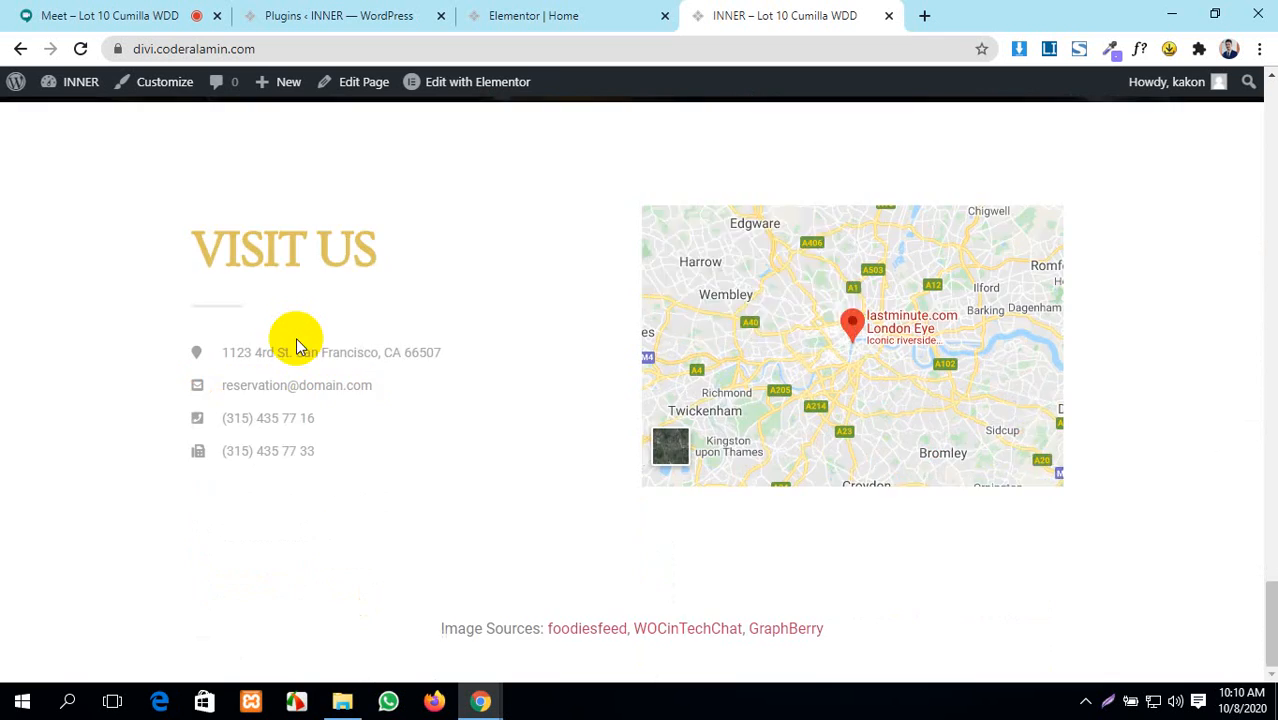
scroll(298, 340, "up", 20)
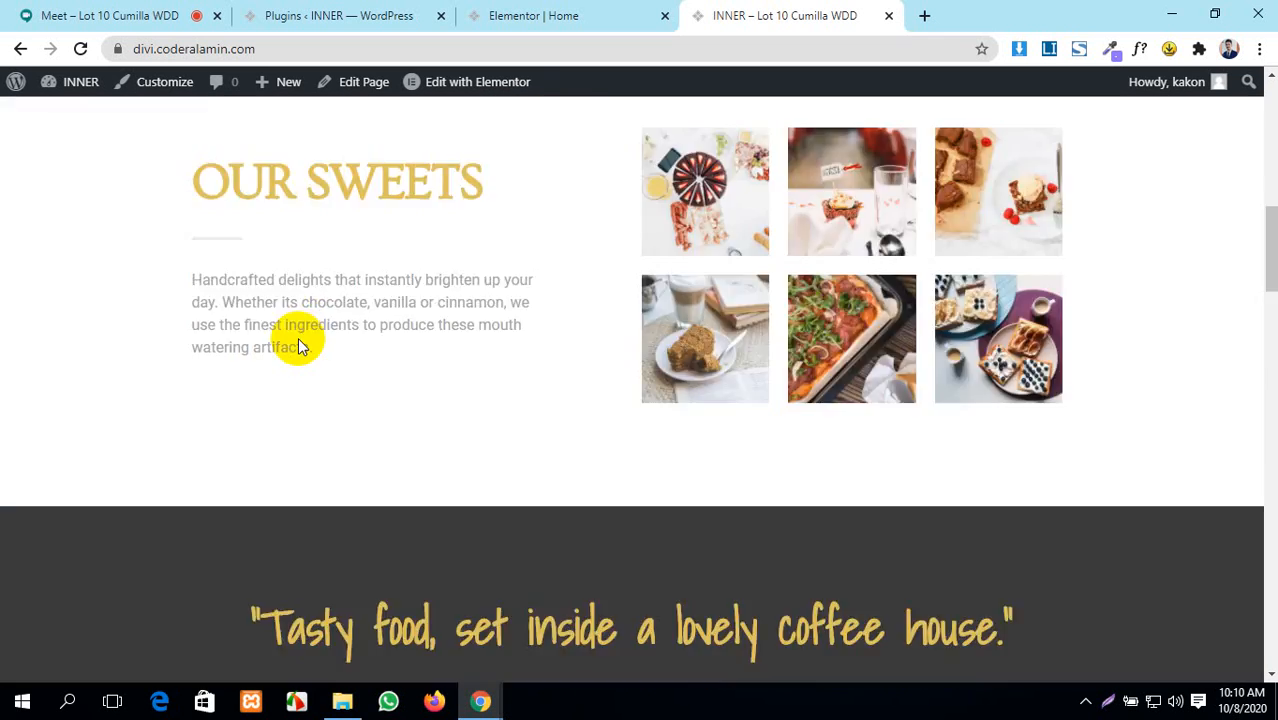
scroll(298, 346, "up", 10)
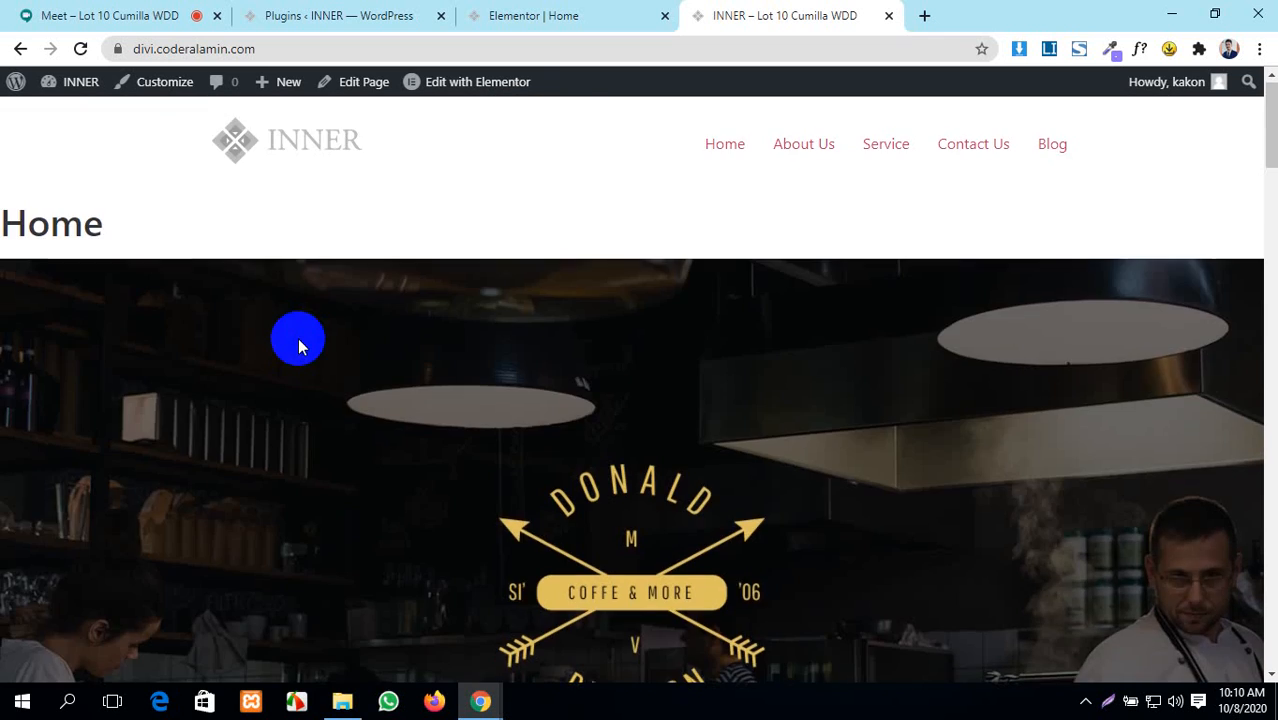
scroll(298, 346, "down", 15)
scroll(301, 397, "up", 15)
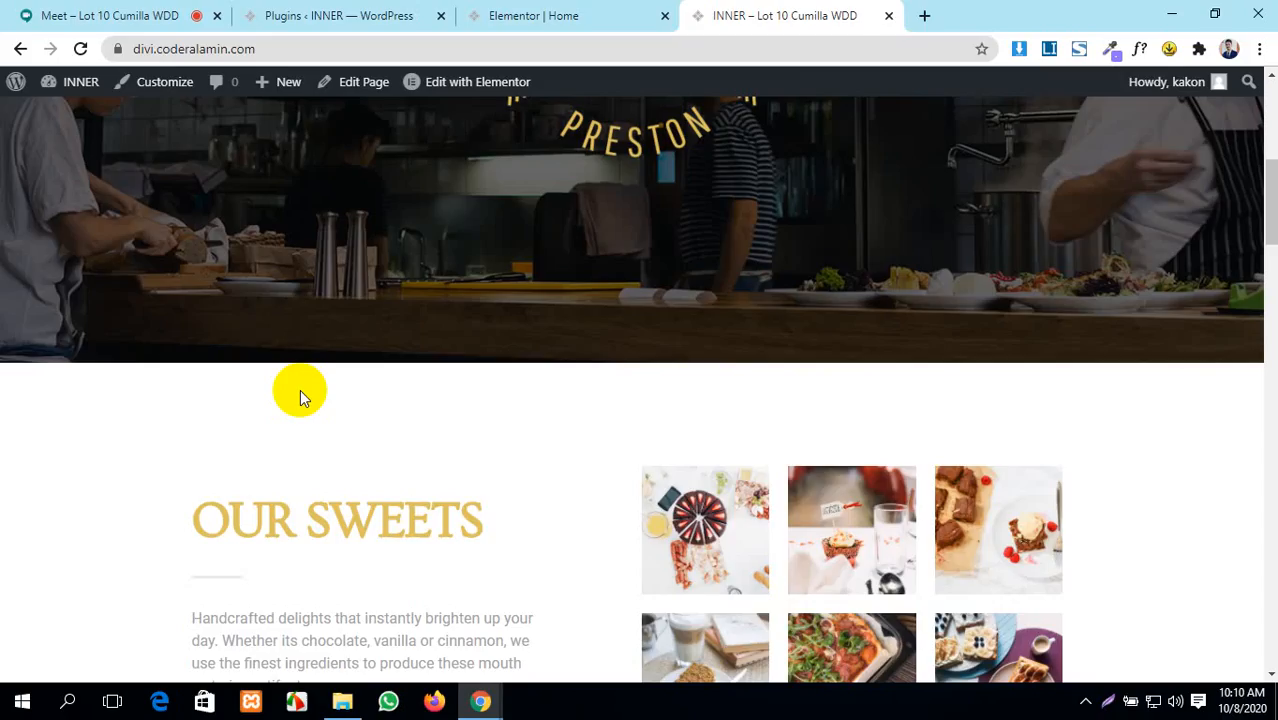
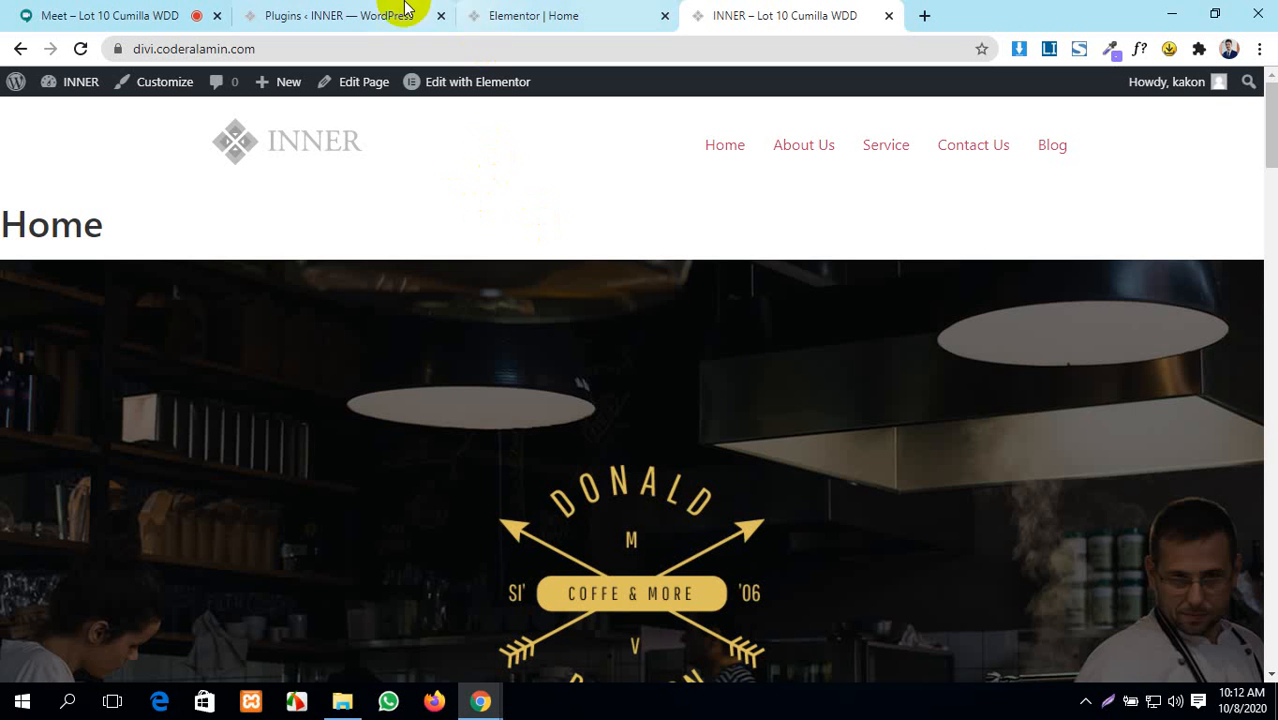
- Bring the Google Meet call tab to the front
left_click(40, 15)
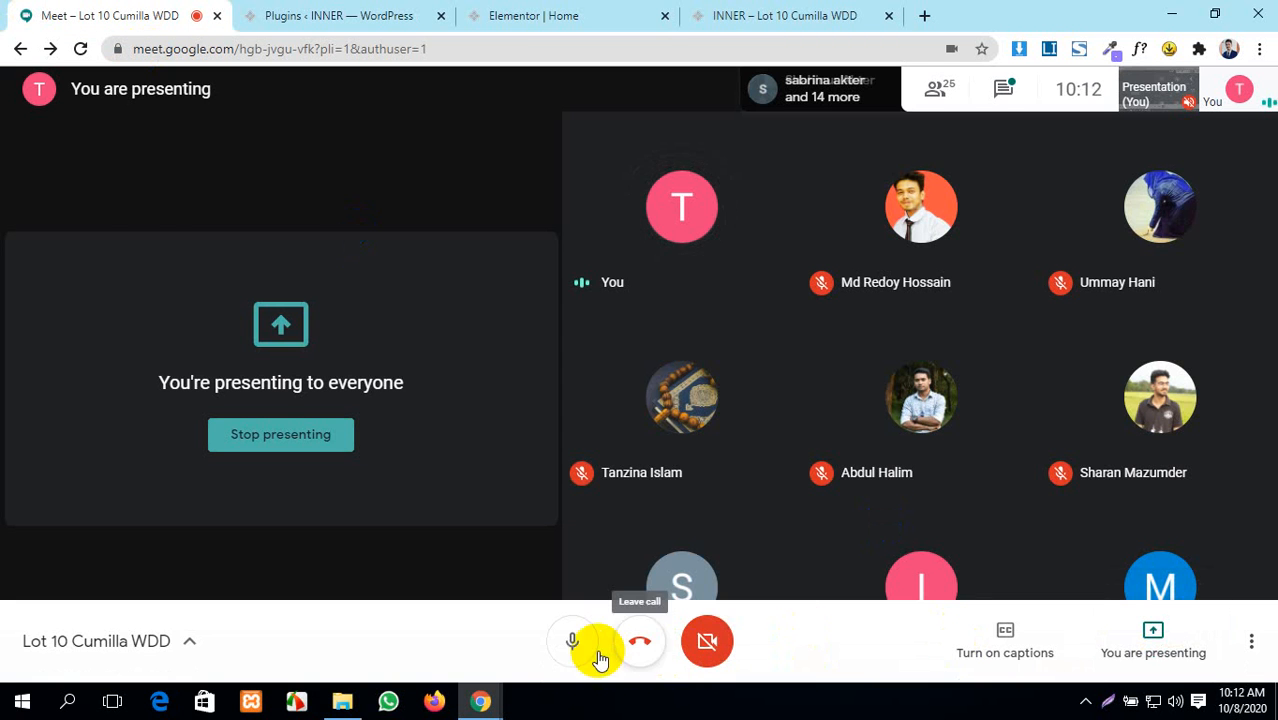
- Mute and unmute the Google Meet microphone, then return to the INNER Plugins tab
left_click(583, 648)
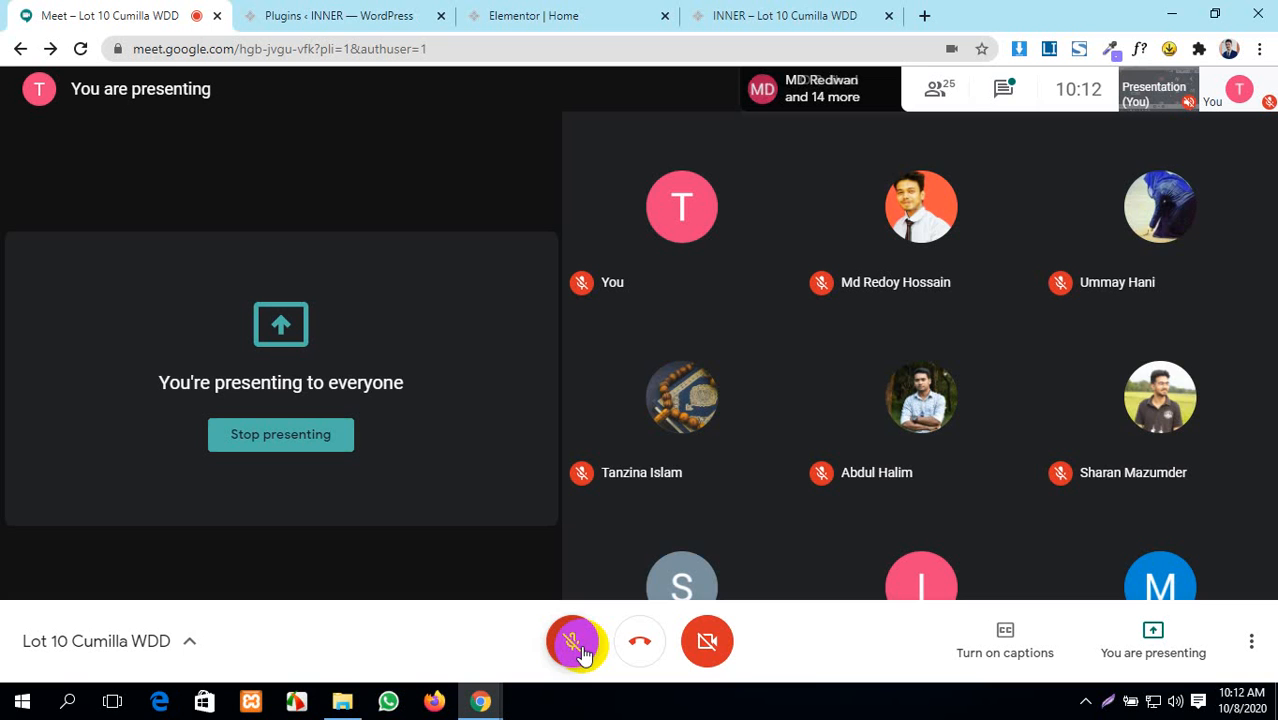
mouse_move(1127, 395)
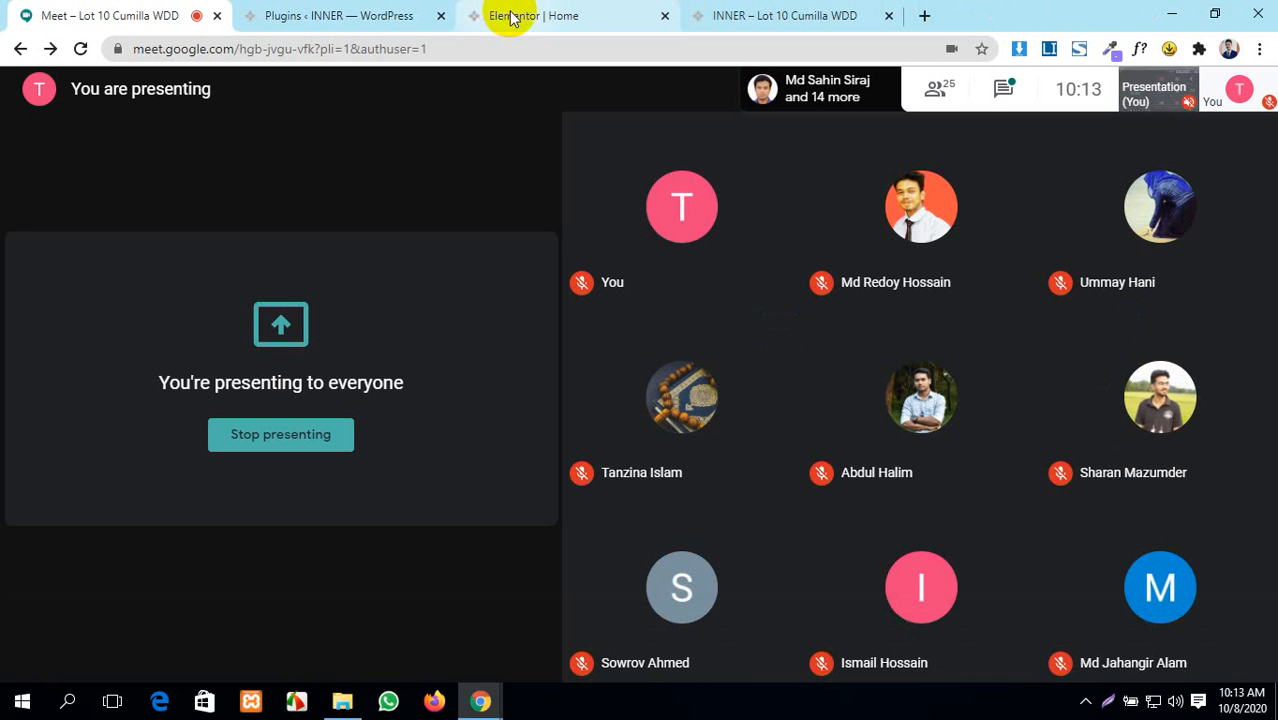
left_click(575, 641)
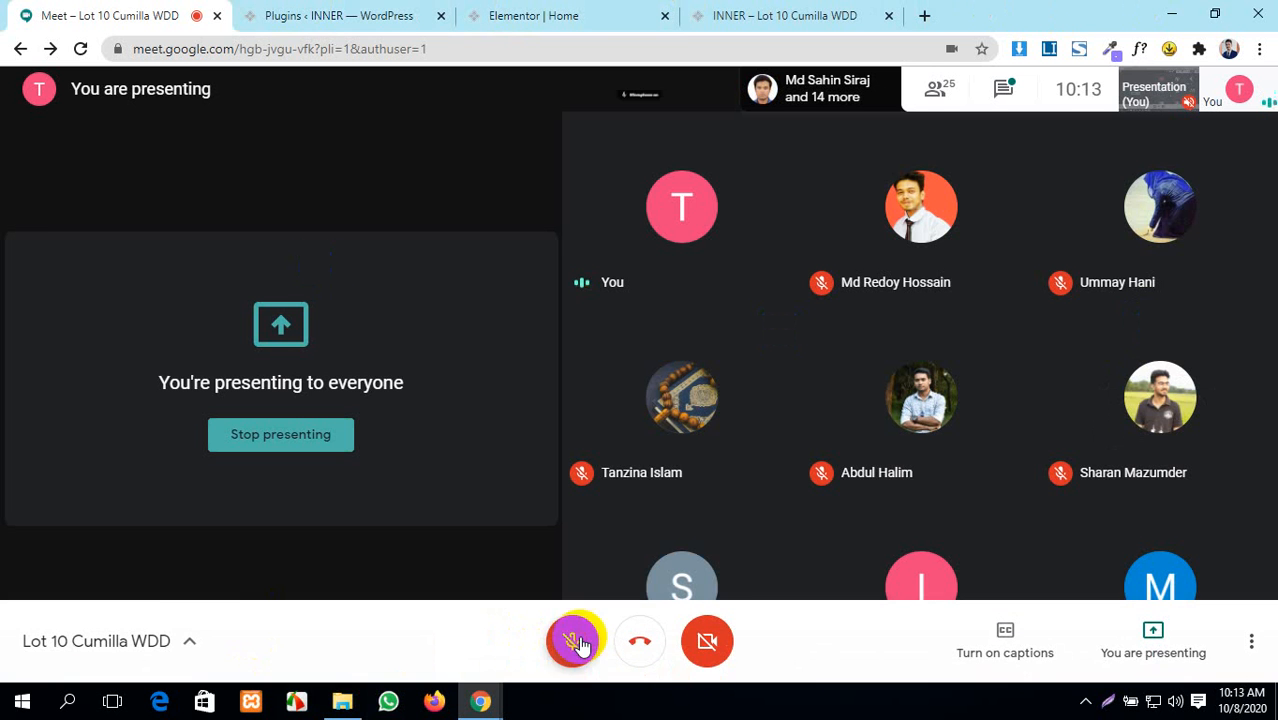
left_click(391, 12)
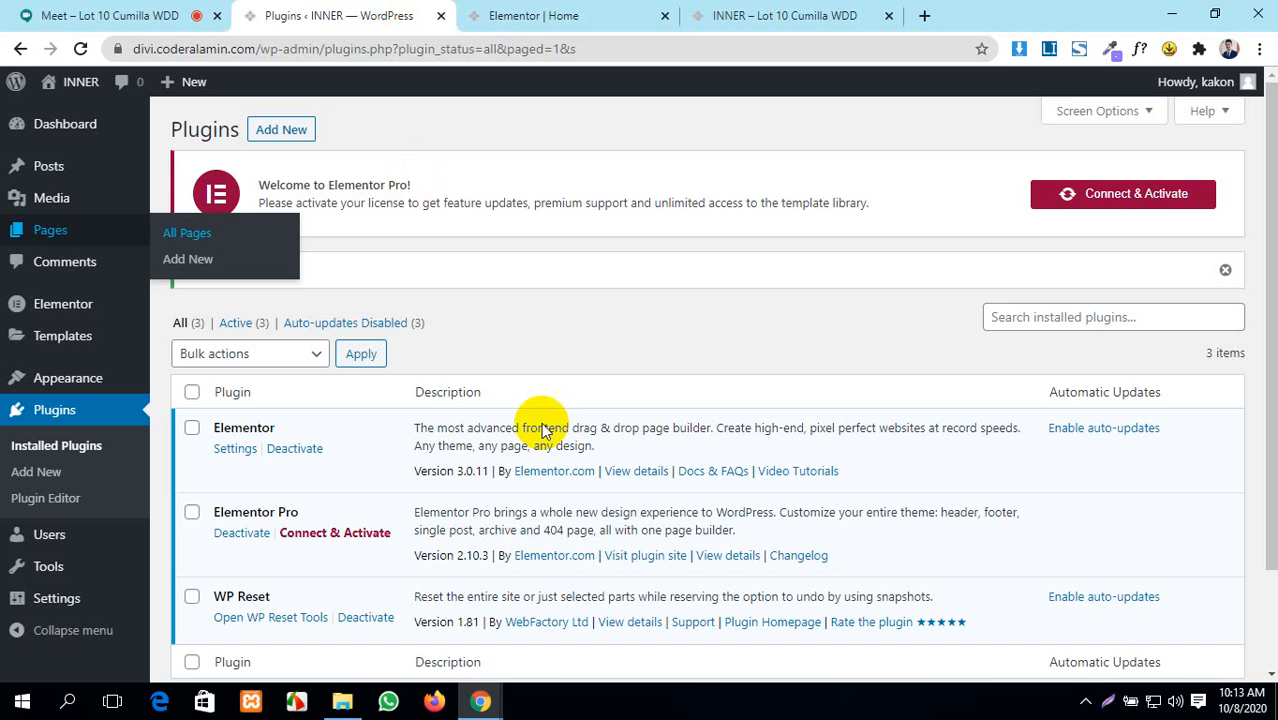
- Close the Elementor editor tab for the Home page
left_click(495, 10)
scroll(578, 530, "up", 10)
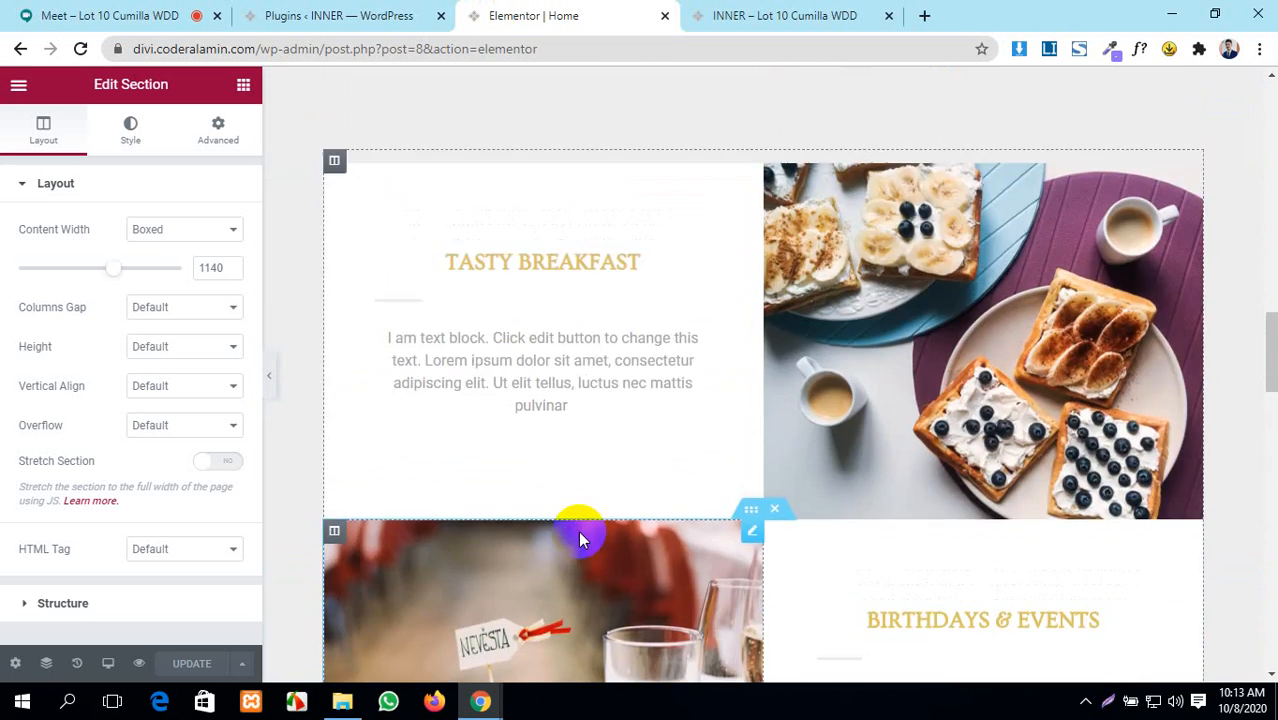
scroll(578, 530, "up", 15)
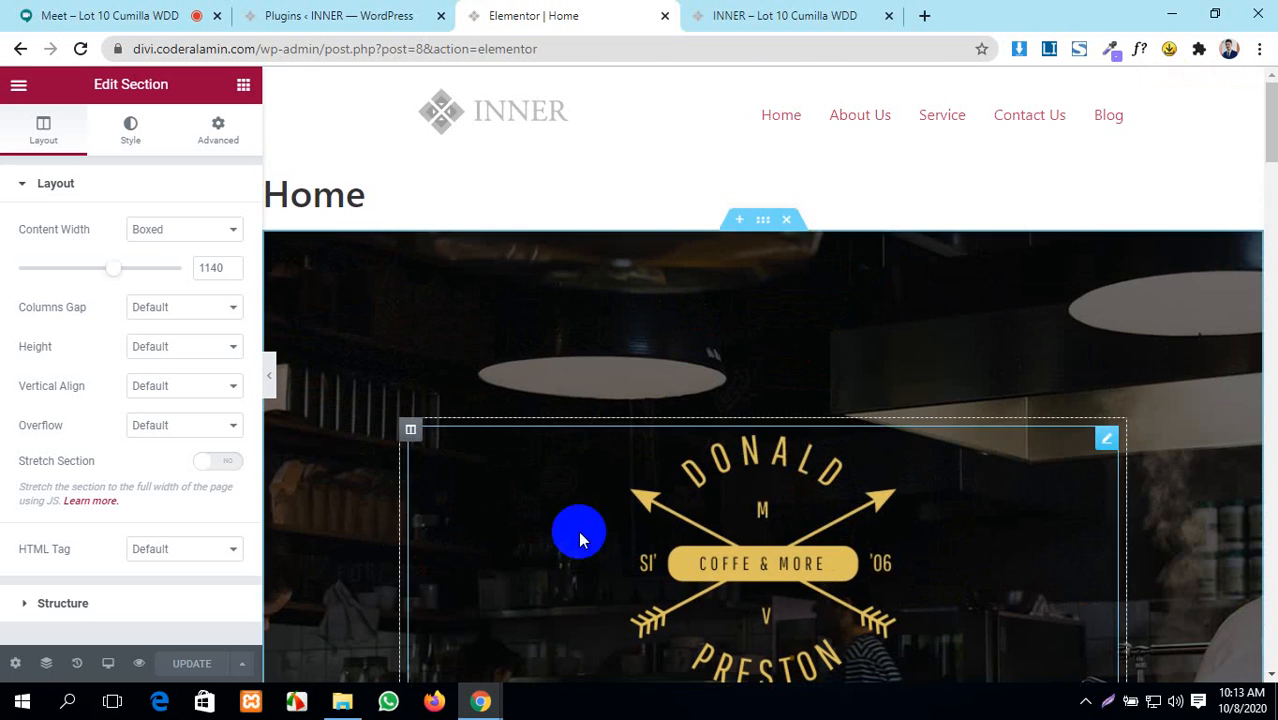
left_click(665, 15)
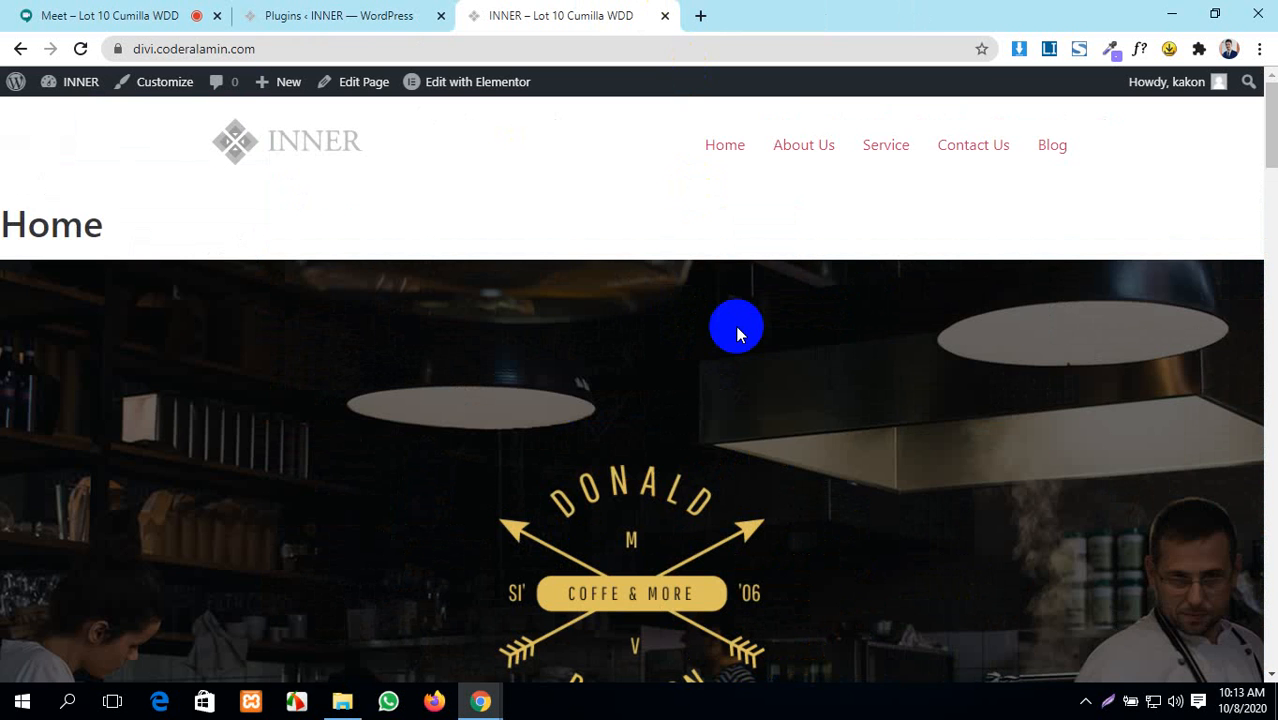
- Look over the live Home page and its title, then go back to Plugins
scroll(662, 394, "down", 20)
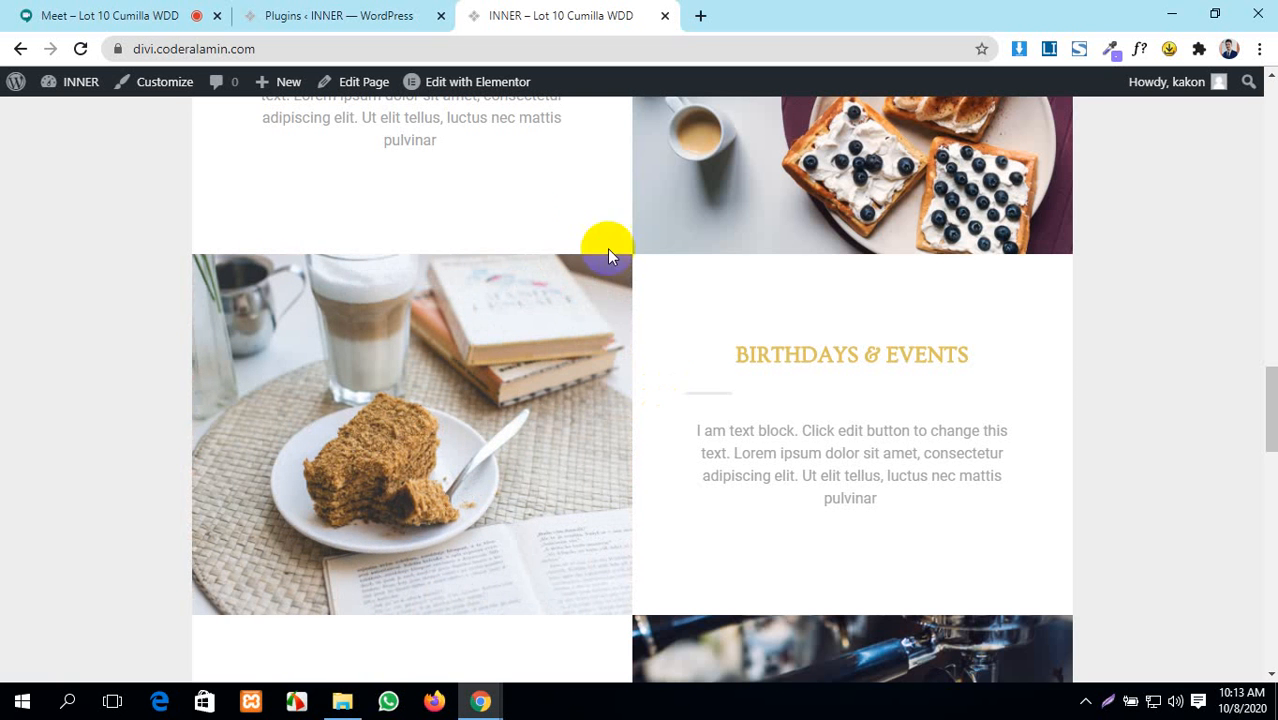
scroll(607, 250, "up", 10)
scroll(600, 271, "up", 7)
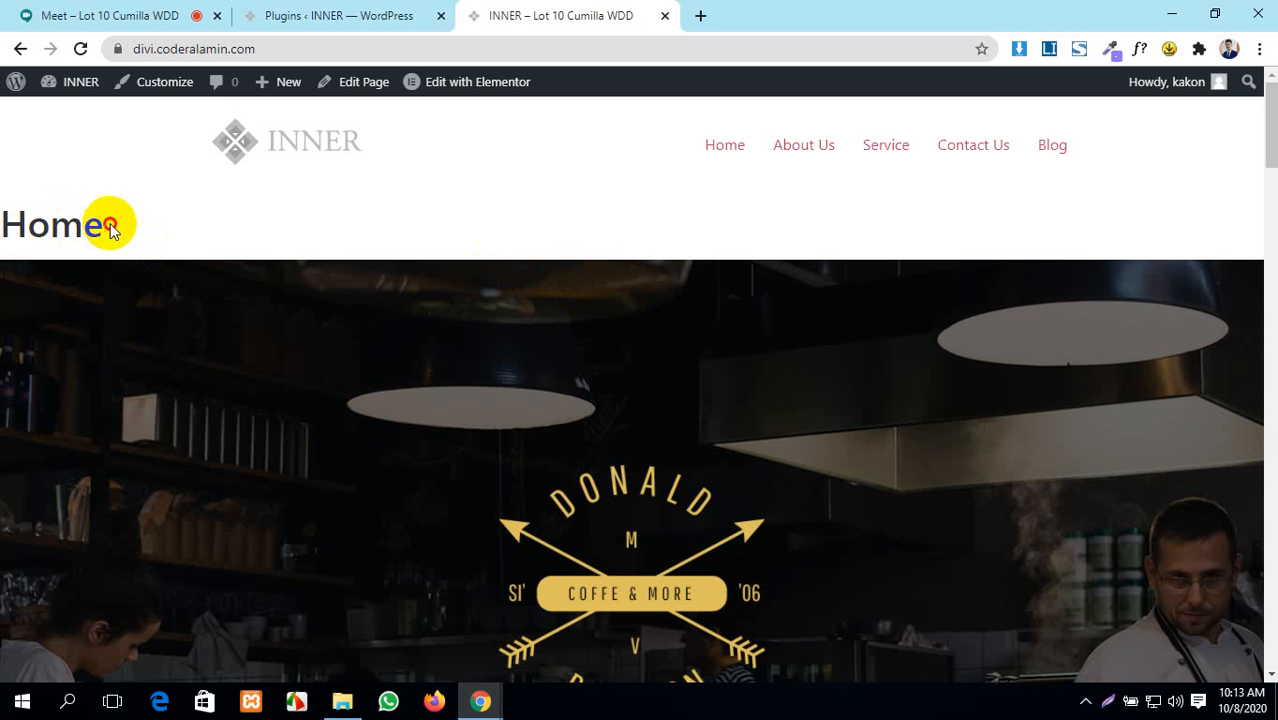
left_click_drag(107, 222, 8, 223)
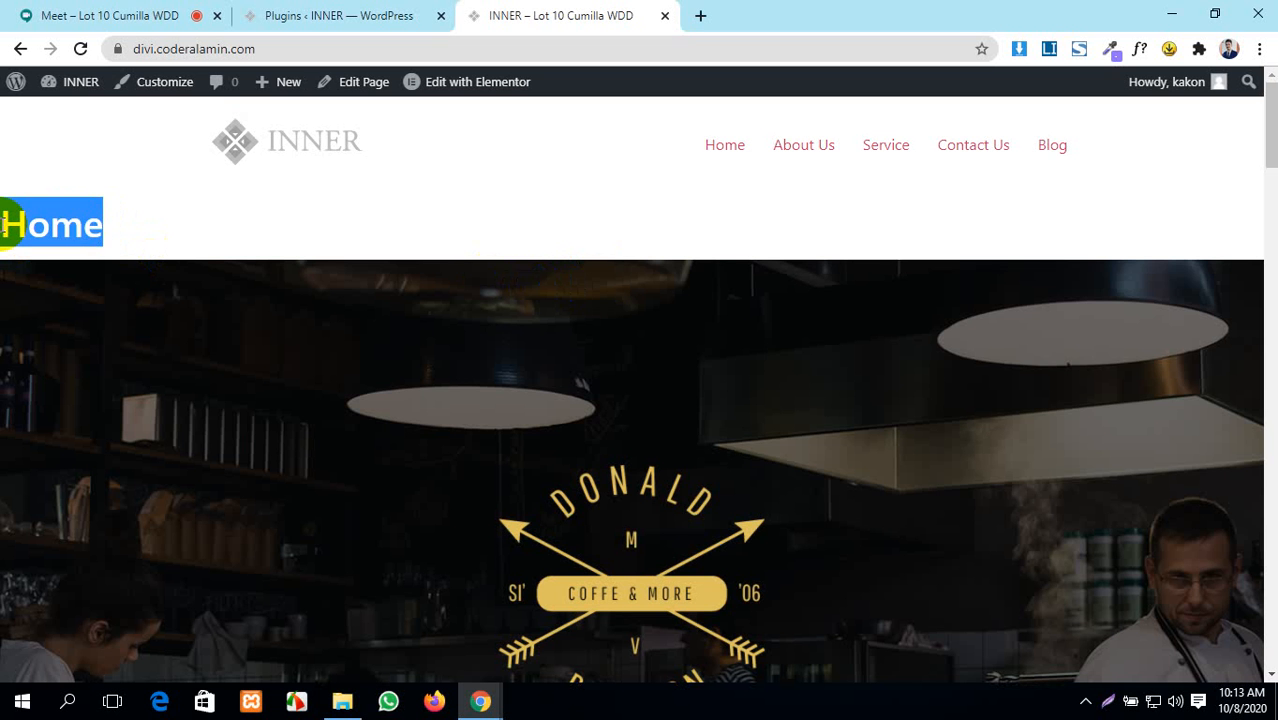
left_click(542, 210)
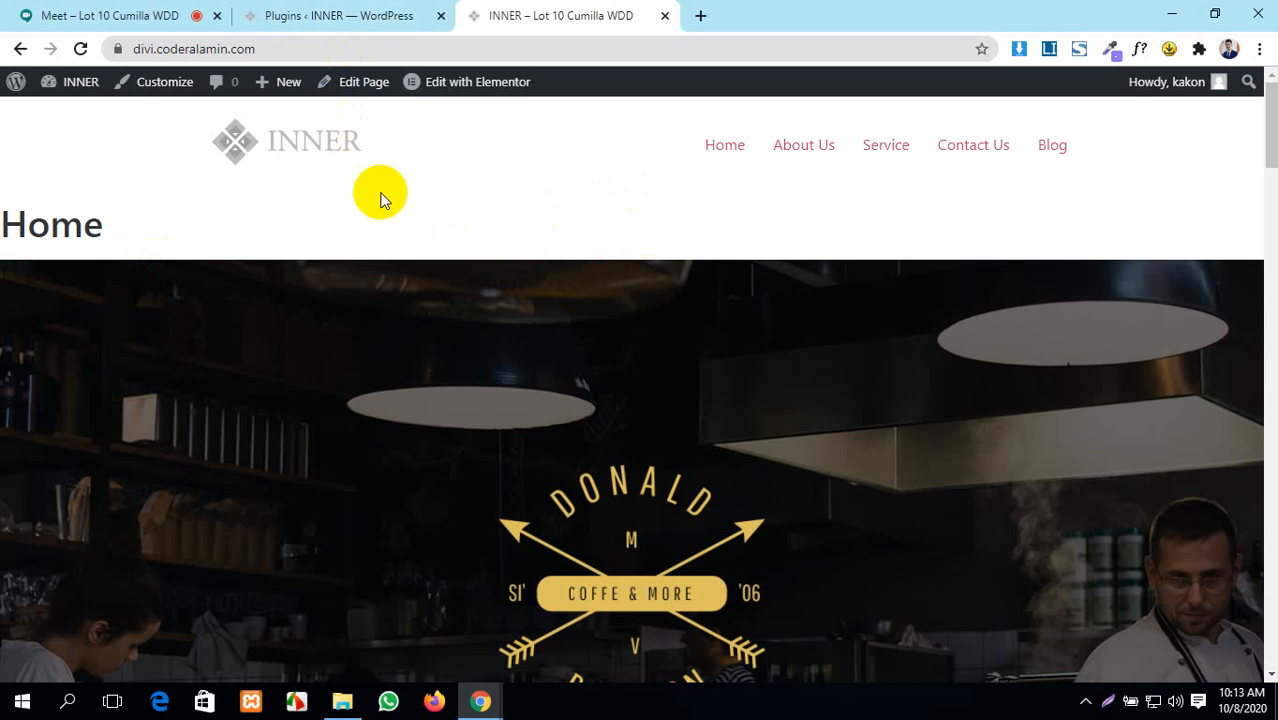
left_click(365, 15)
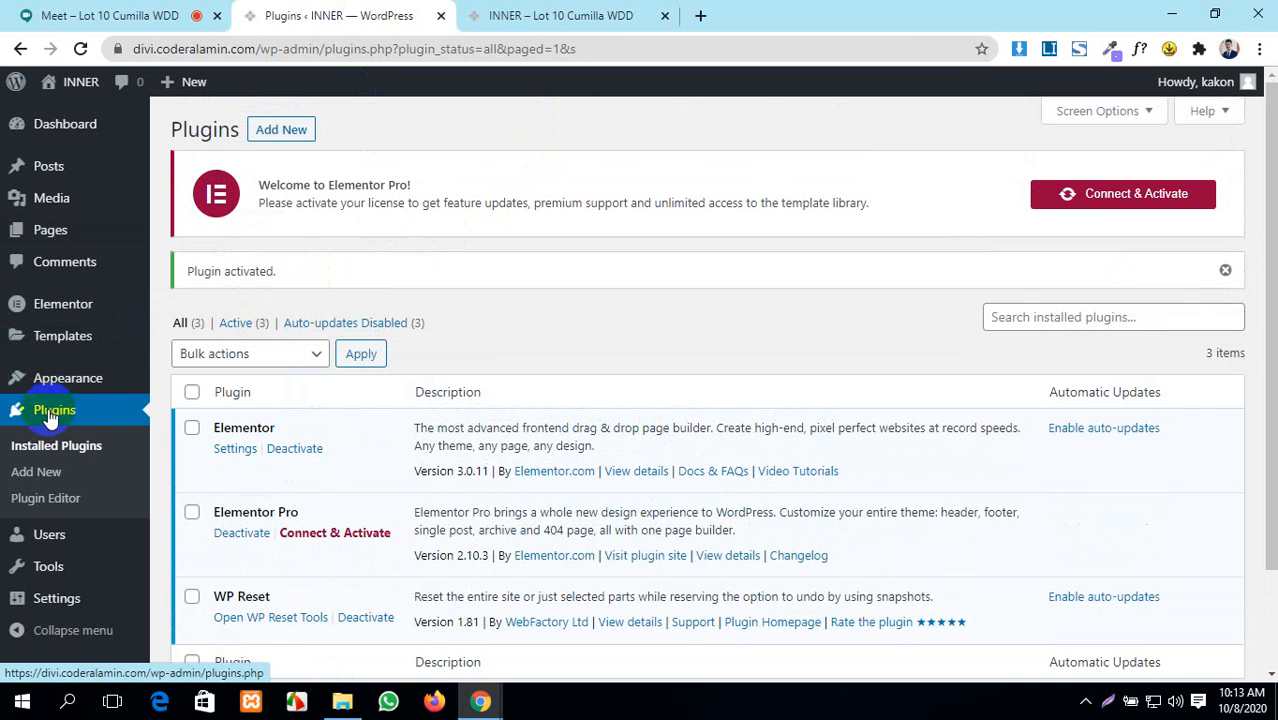
- From Pages > All Pages, edit Home and launch Edit with Elementor
mouse_move(45, 230)
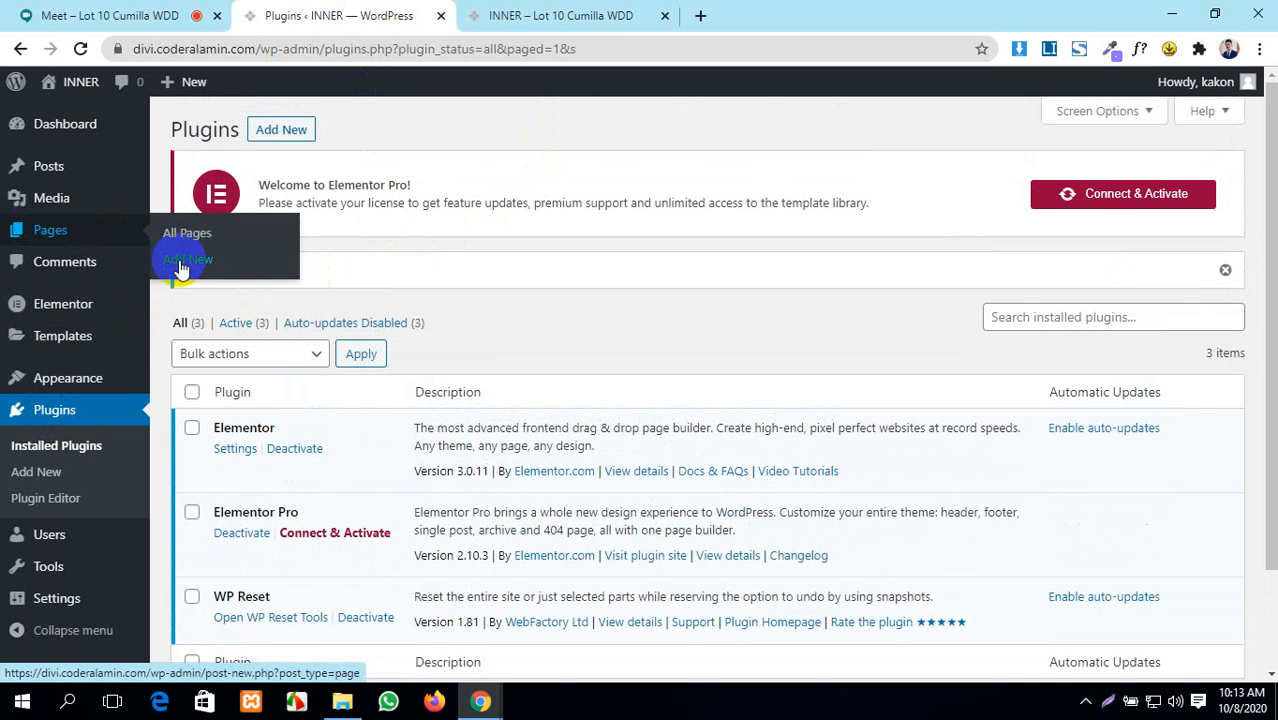
left_click(191, 237)
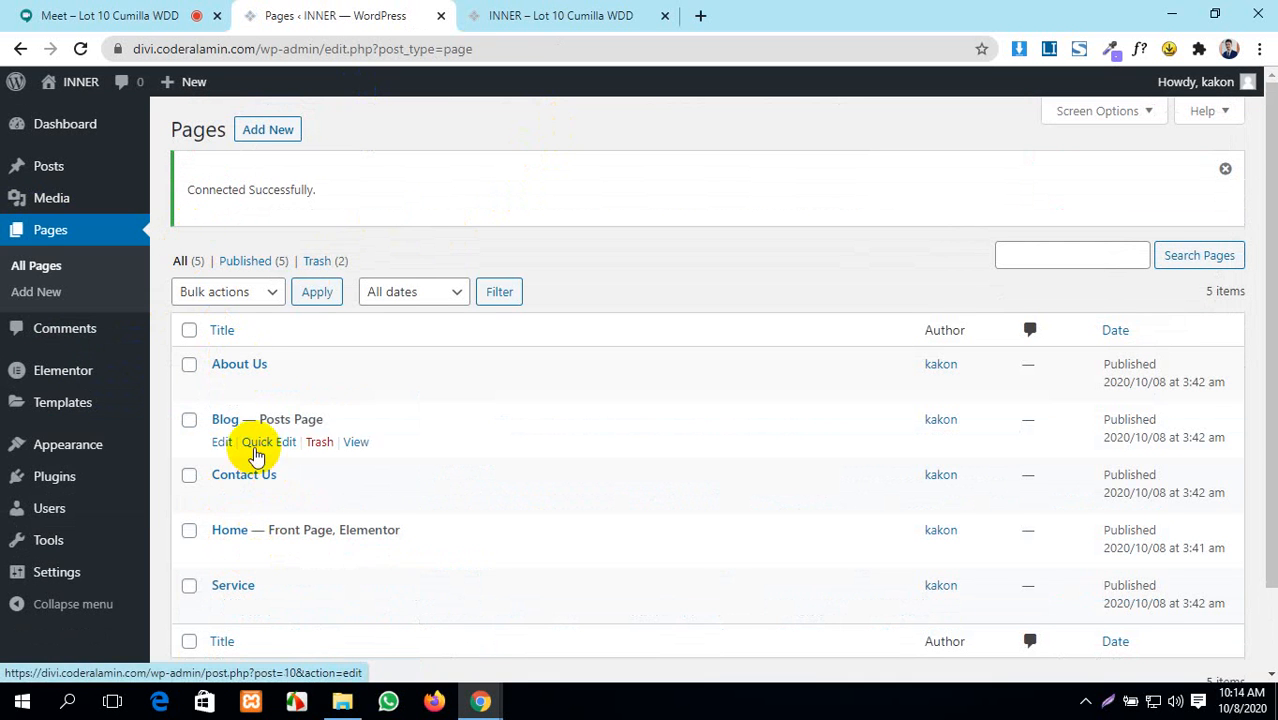
scroll(251, 445, "down", 1)
left_click(221, 456, "ctrl")
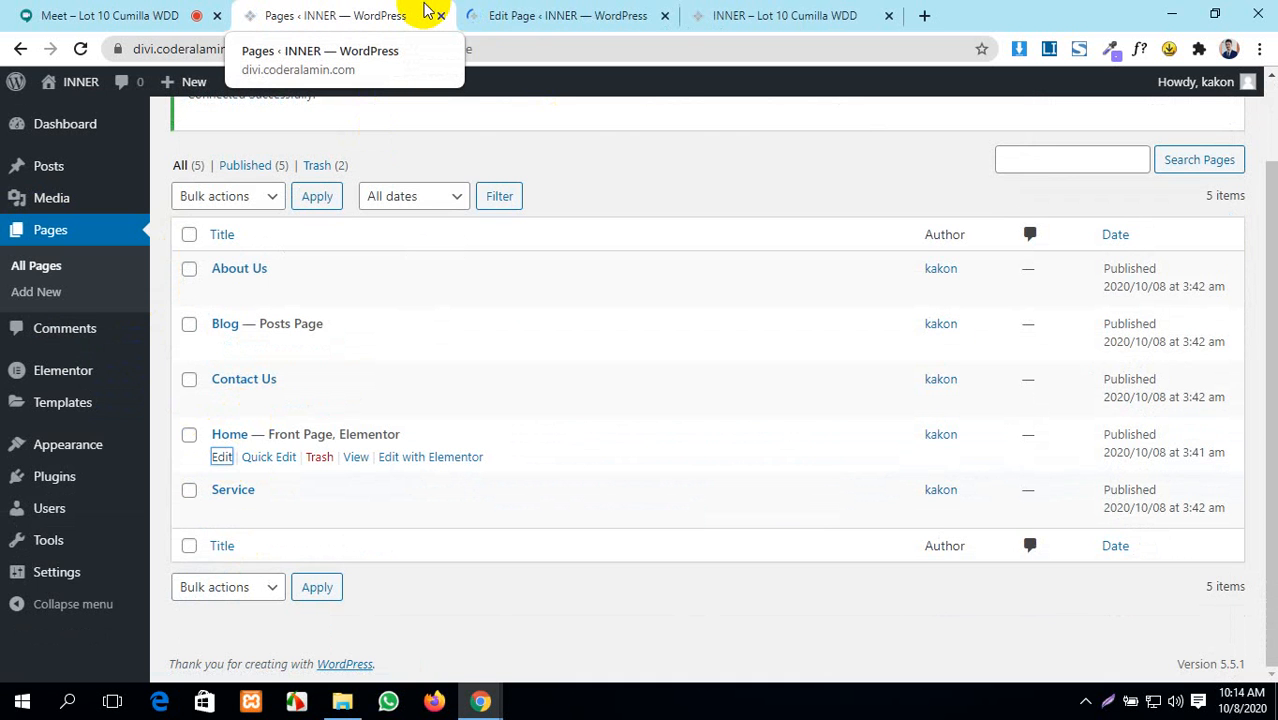
left_click(500, 14)
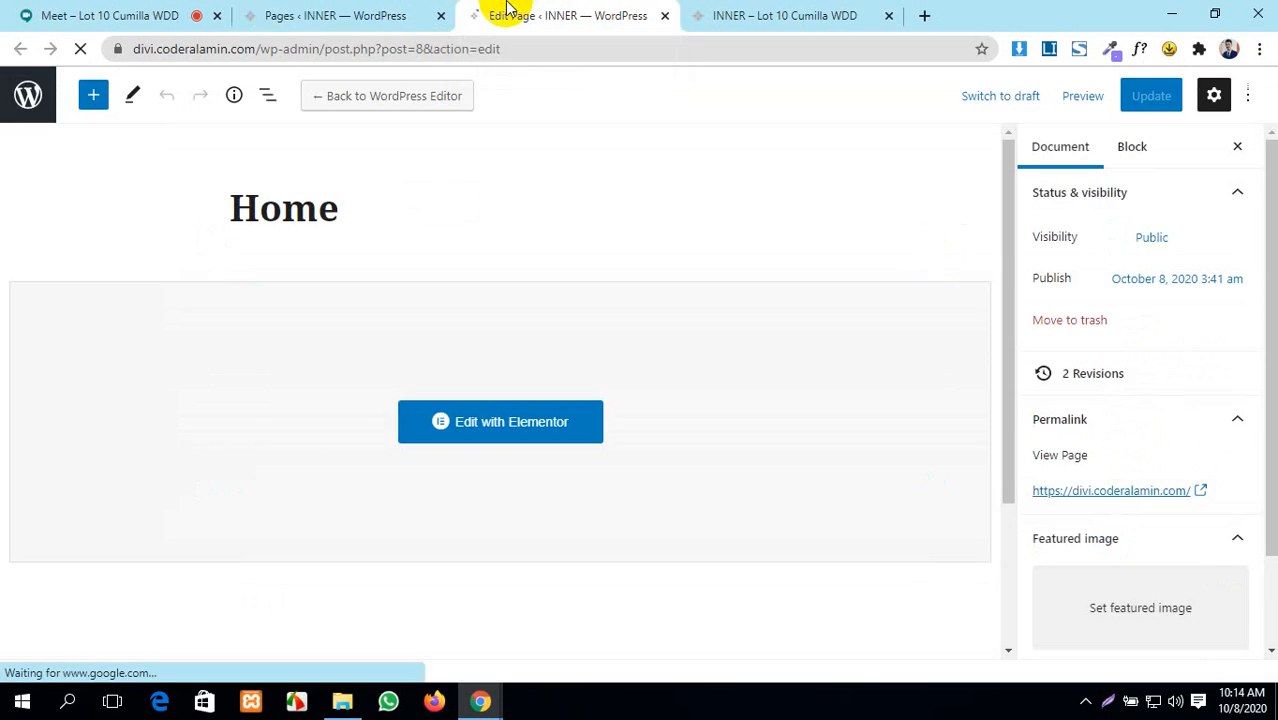
left_click(515, 424)
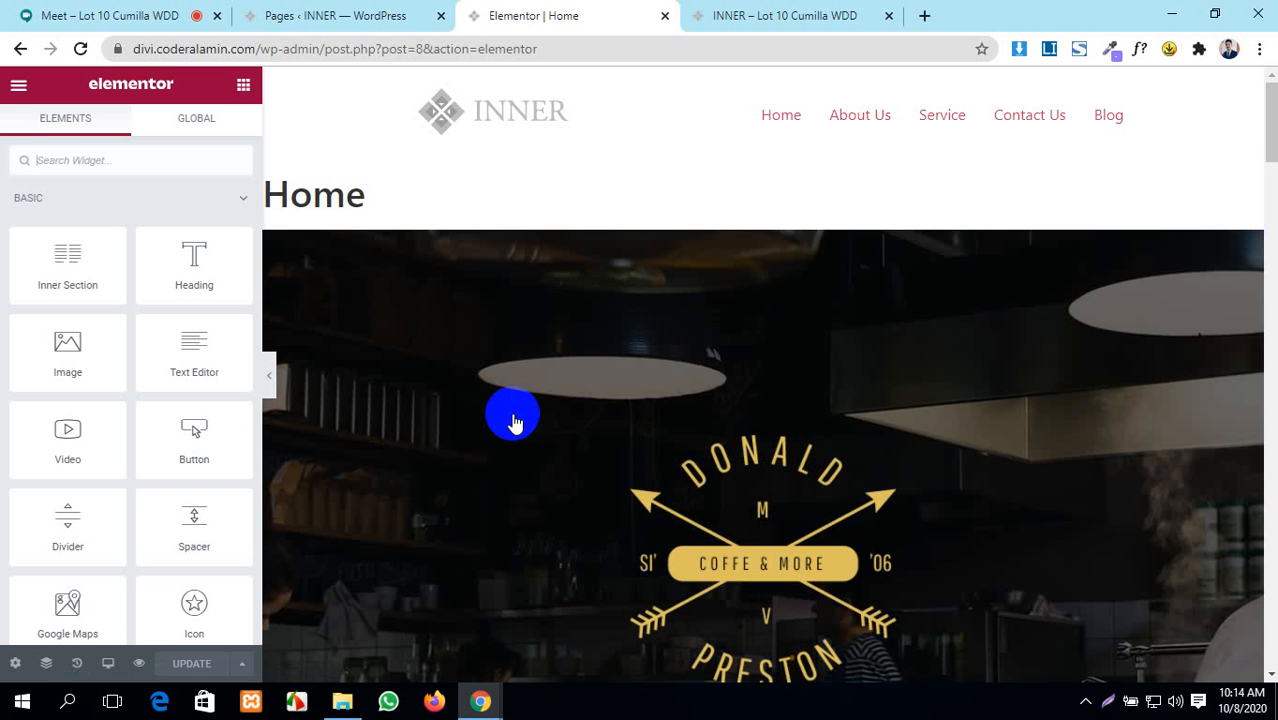
scroll(86, 408, "down", 4)
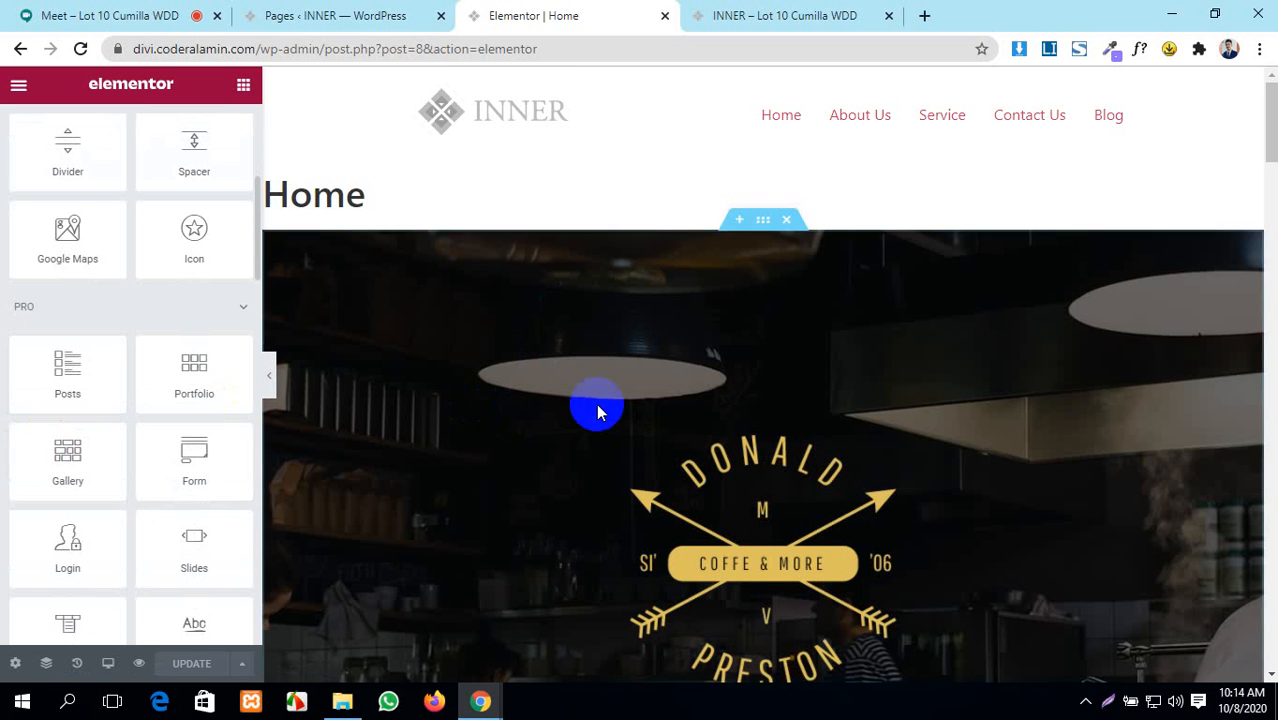
scroll(580, 408, "down", 5)
scroll(288, 442, "up", 3)
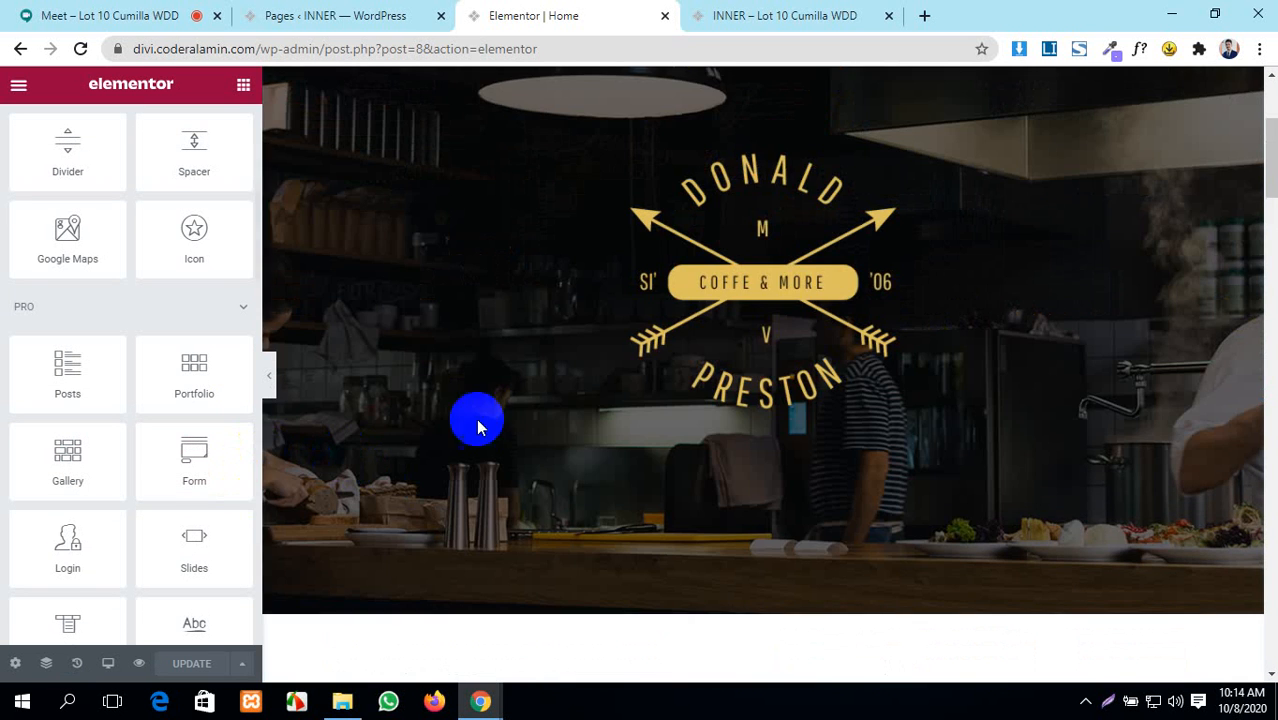
scroll(623, 415, "up", 3)
scroll(83, 248, "up", 4)
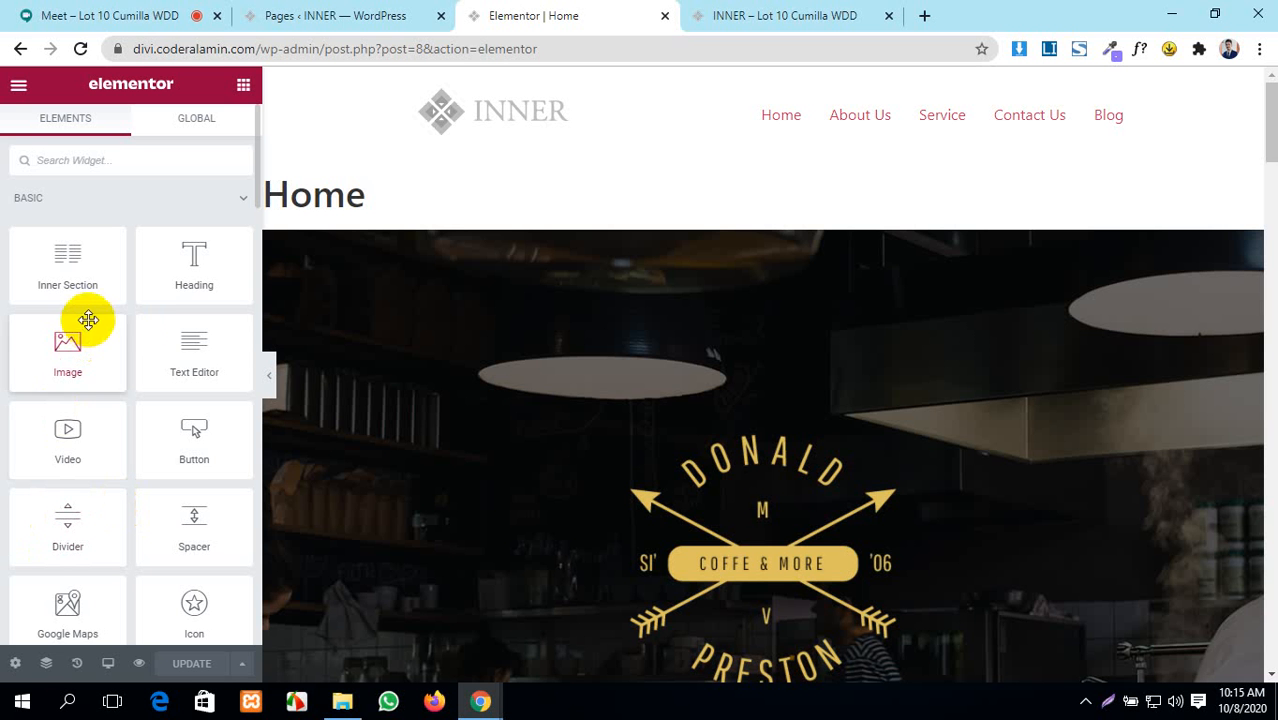
scroll(550, 414, "down", 2)
scroll(553, 410, "down", 3)
scroll(553, 410, "up", 2)
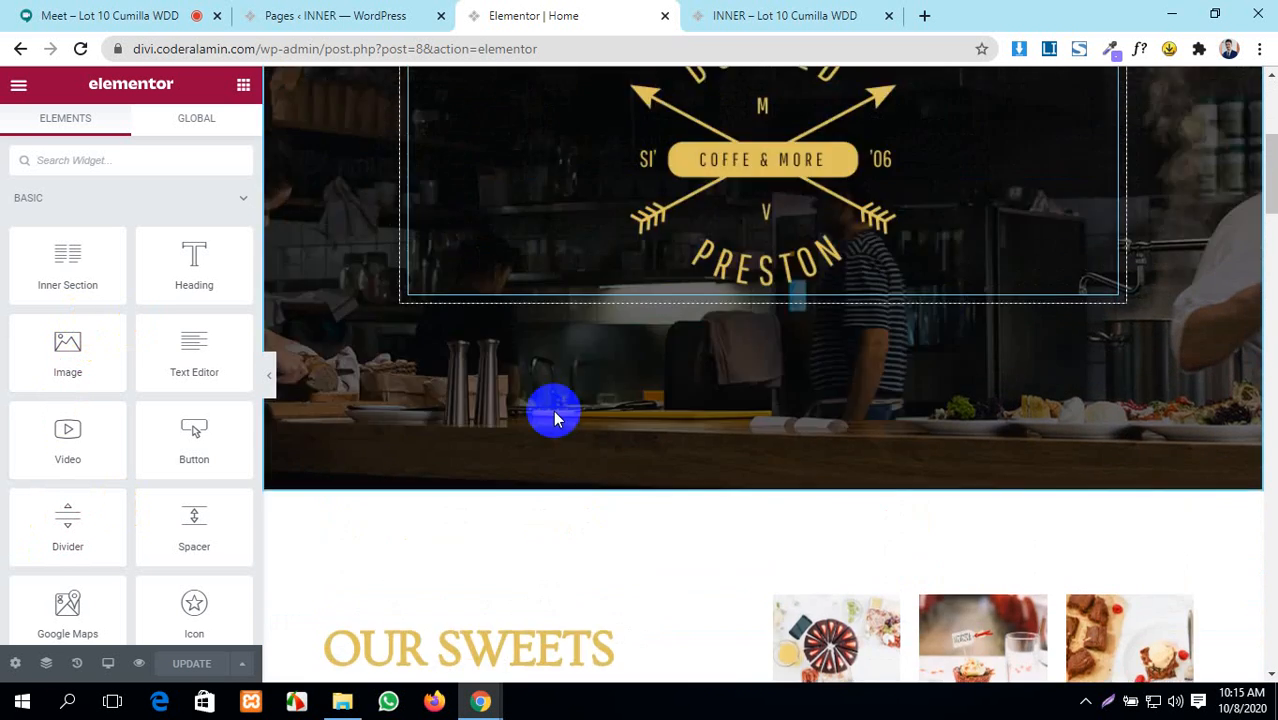
scroll(94, 357, "down", 5)
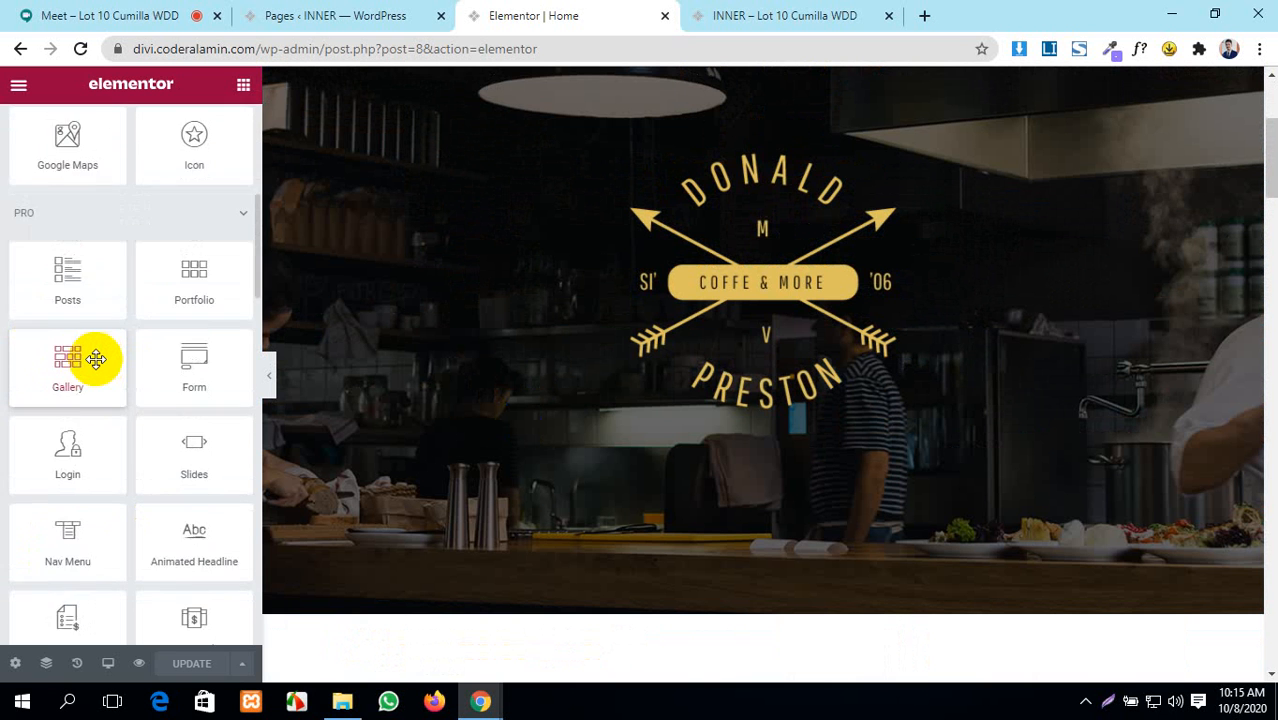
scroll(94, 357, "up", 5)
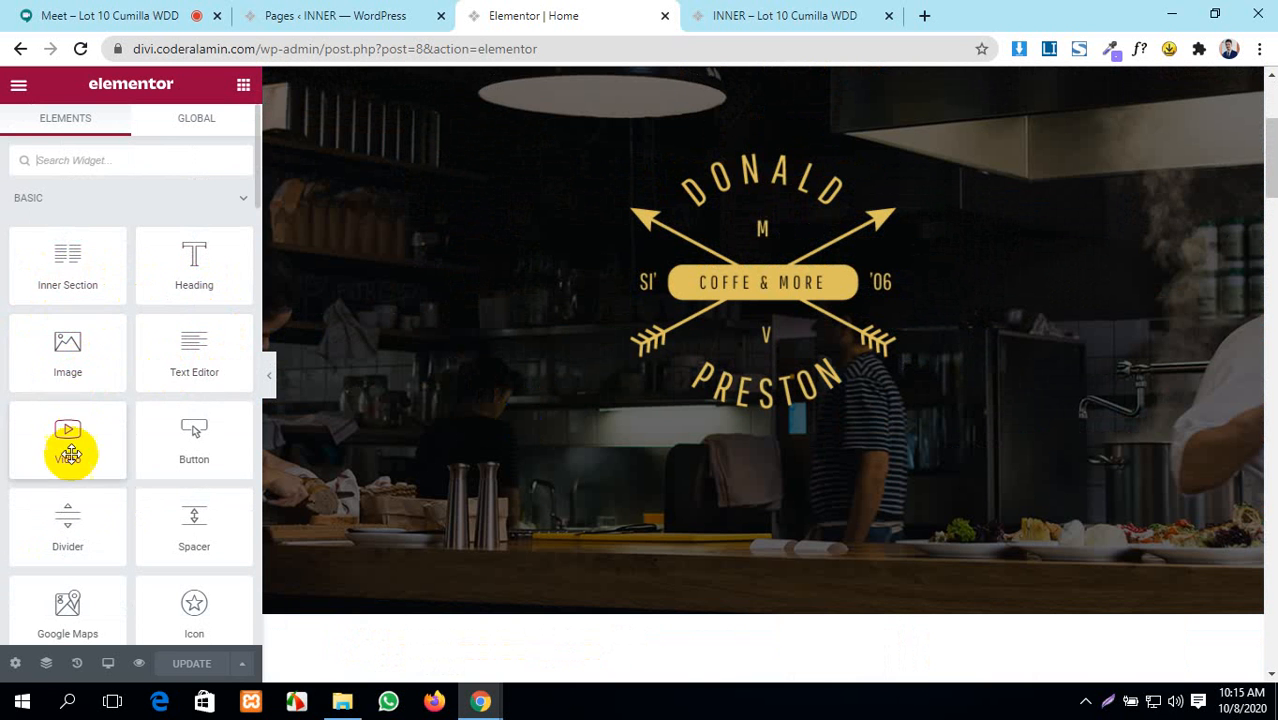
scroll(194, 443, "down", 3)
scroll(68, 494, "down", 15)
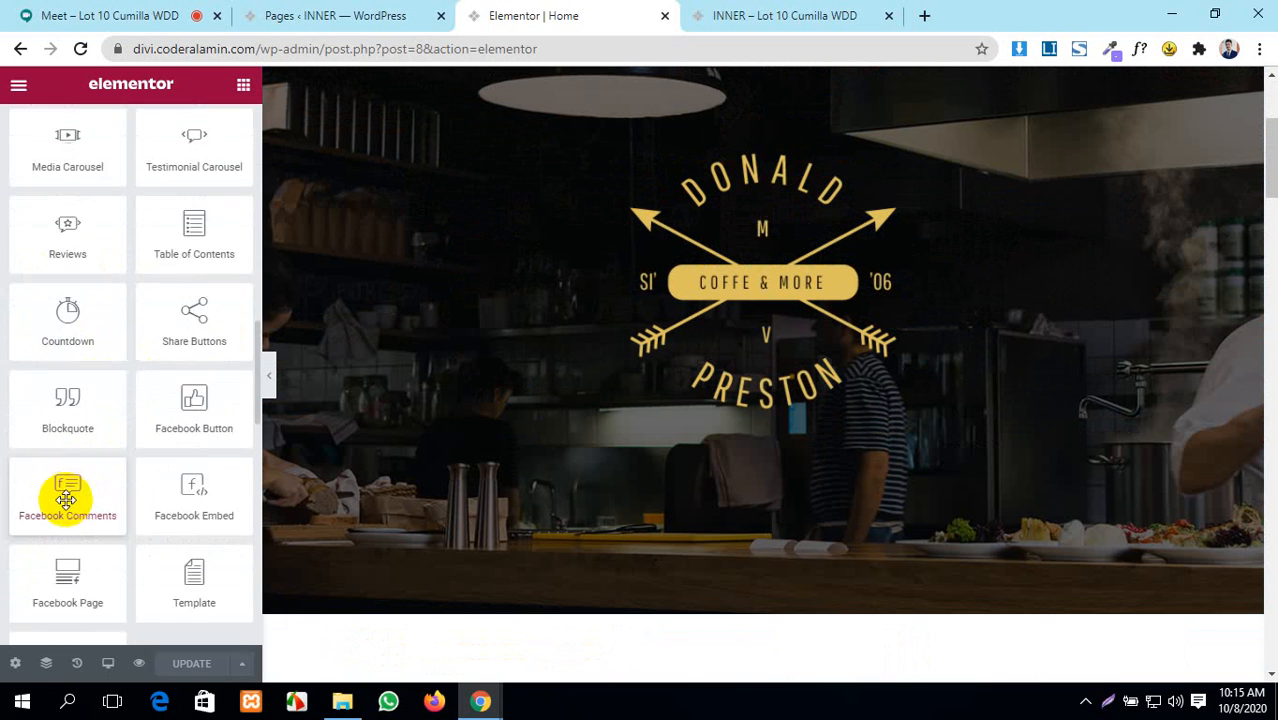
scroll(5, 495, "down", 3)
scroll(5, 495, "up", 7)
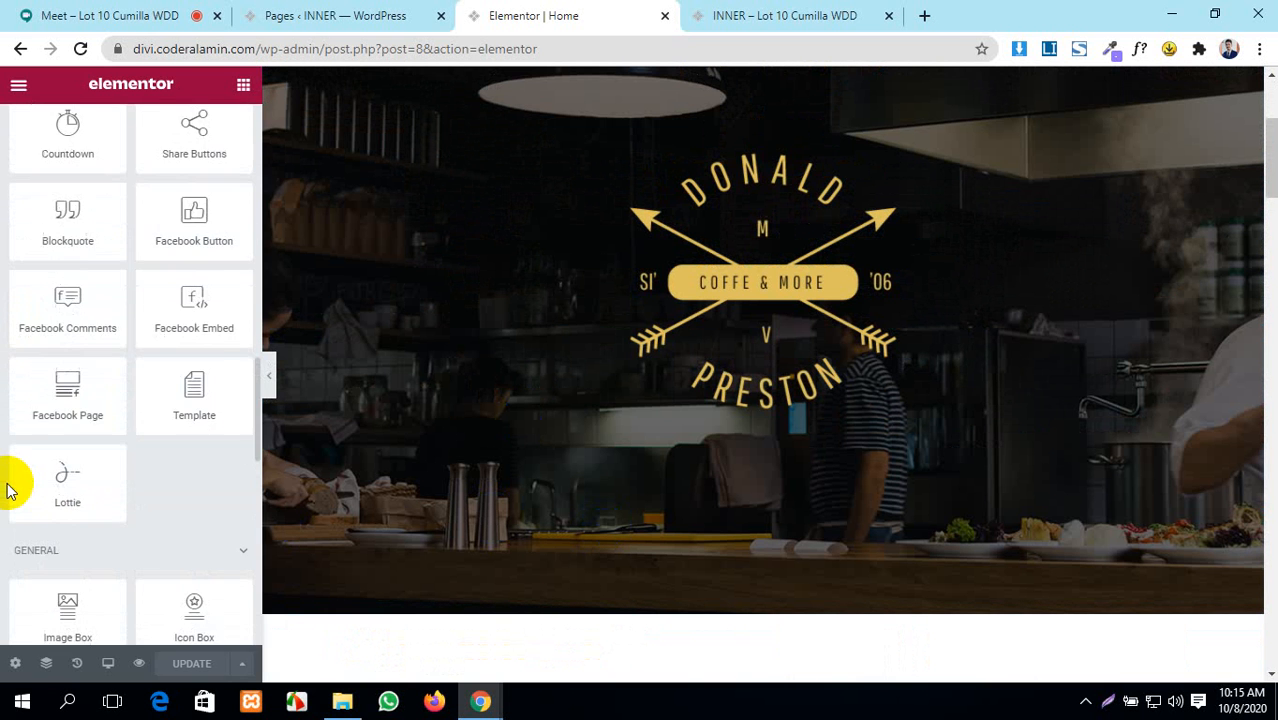
scroll(5, 495, "down", 8)
scroll(9, 490, "up", 20)
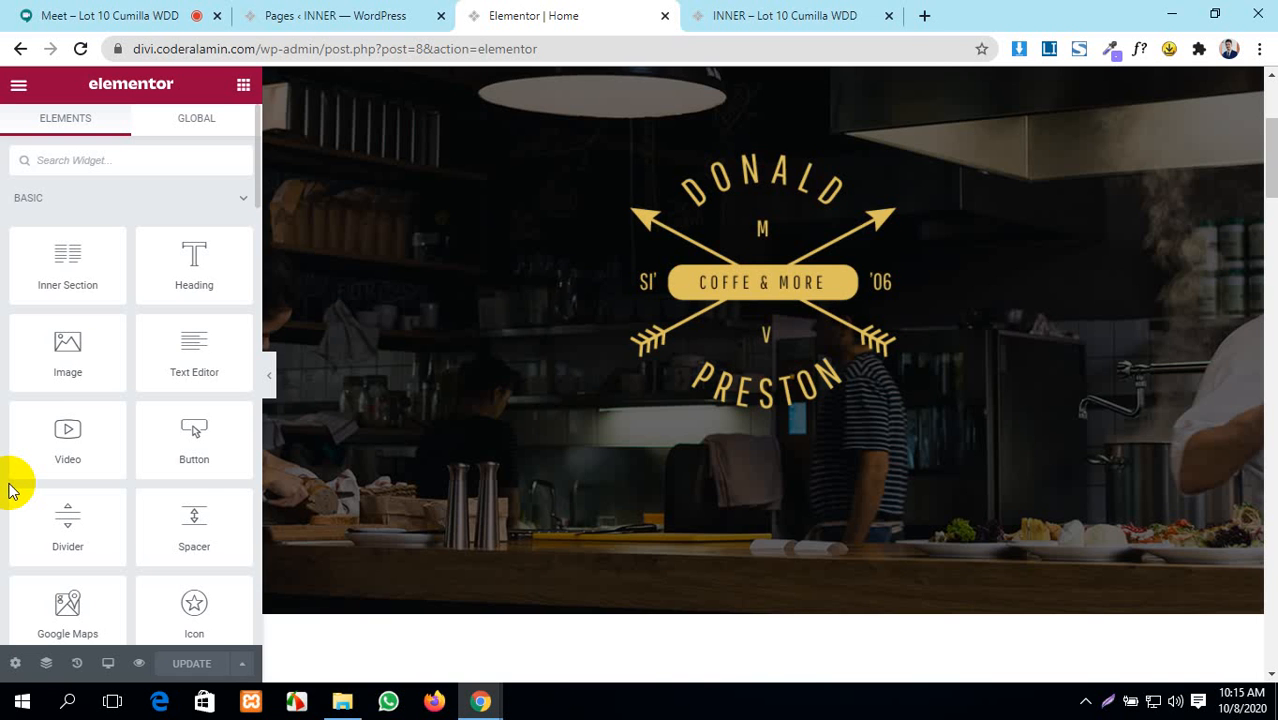
scroll(497, 427, "up", 3)
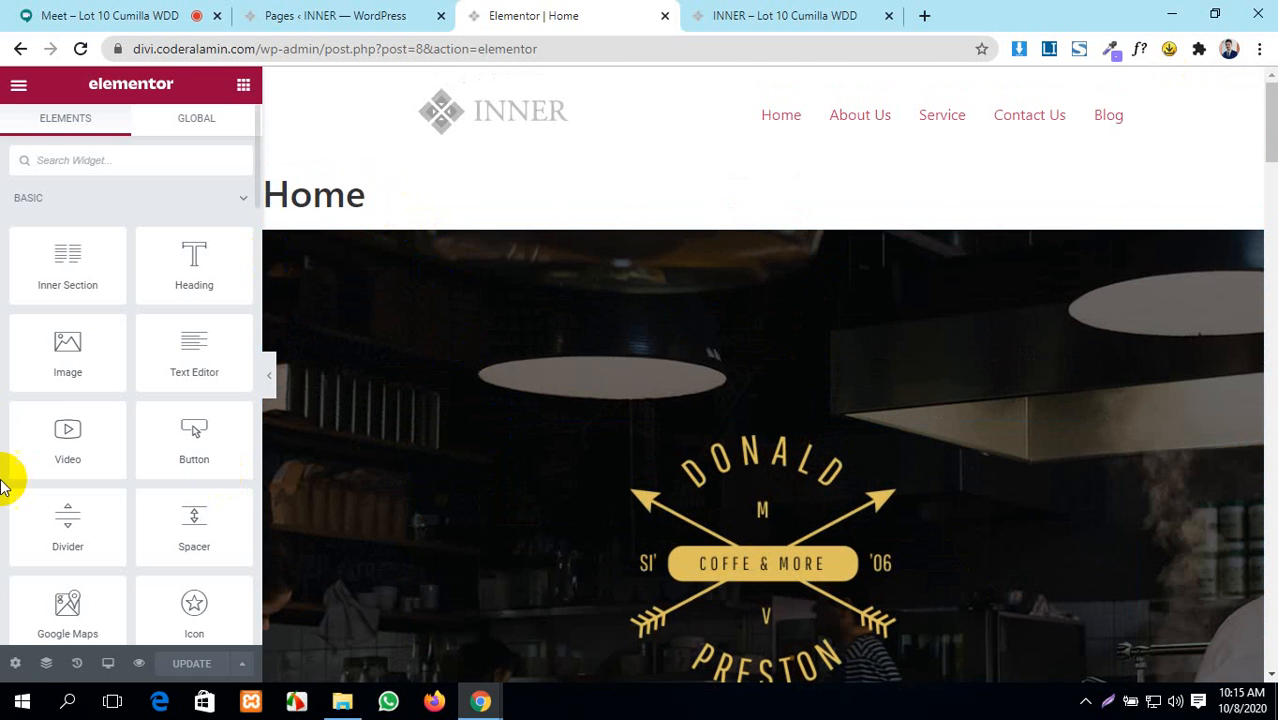
- Turn Hide Title to YES in Home's Page Settings, then view the live INNER tab
left_click(15, 664)
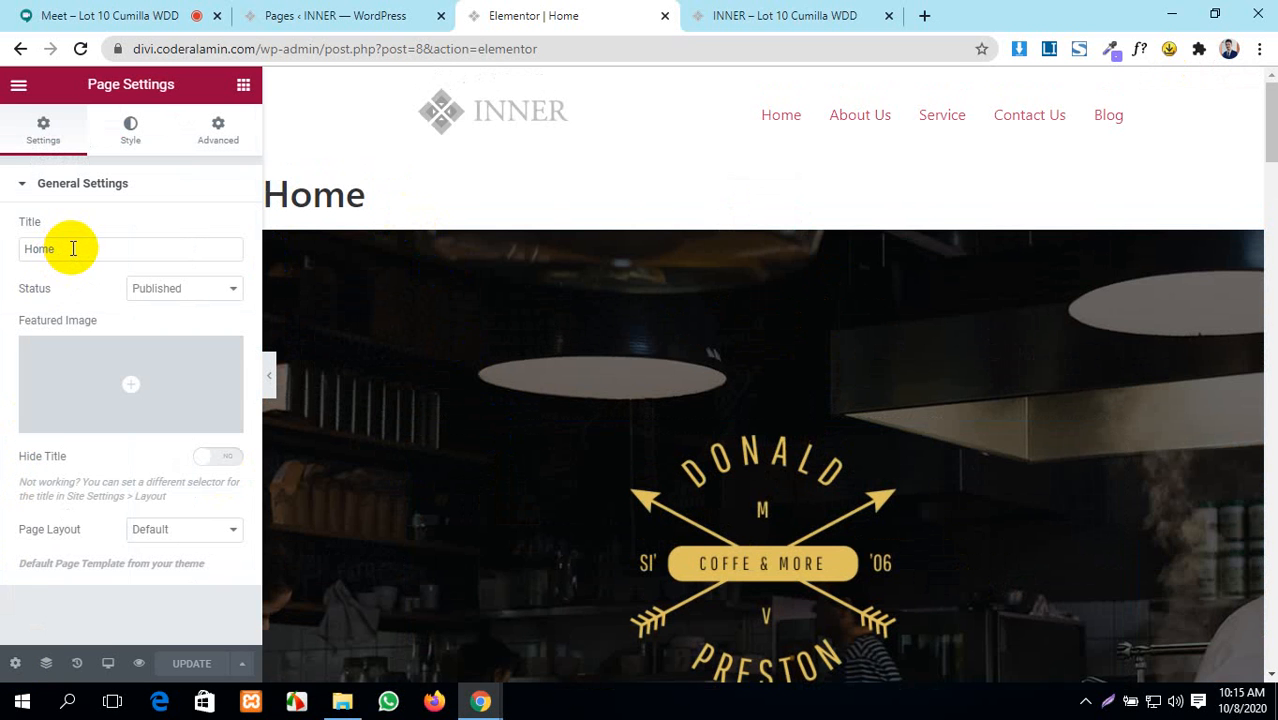
left_click_drag(377, 194, 285, 190)
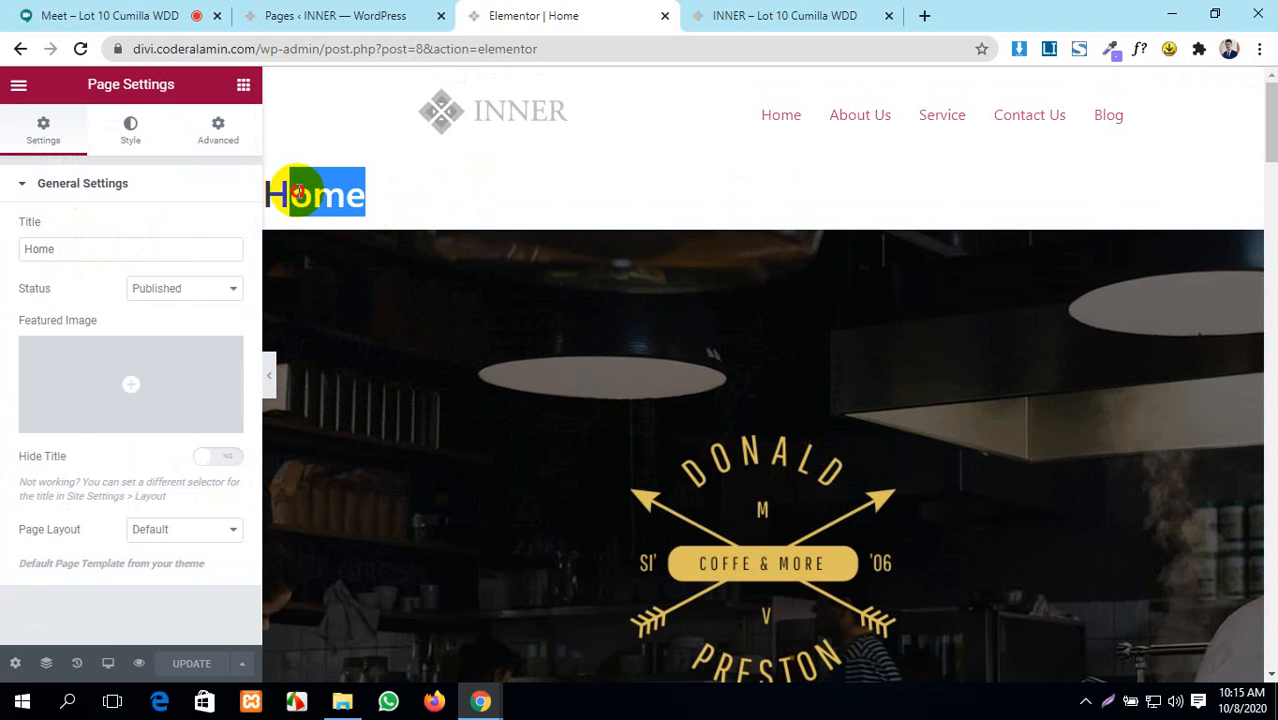
left_click(15, 664)
left_click(101, 249)
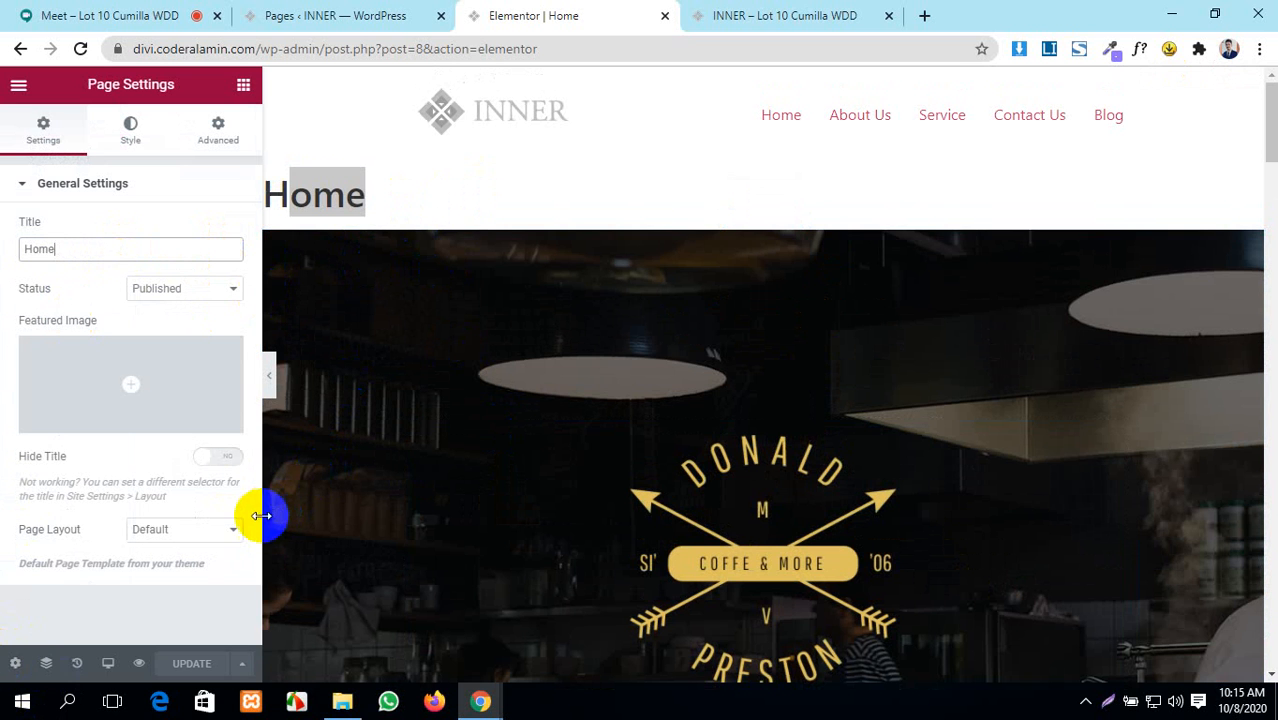
left_click(209, 462)
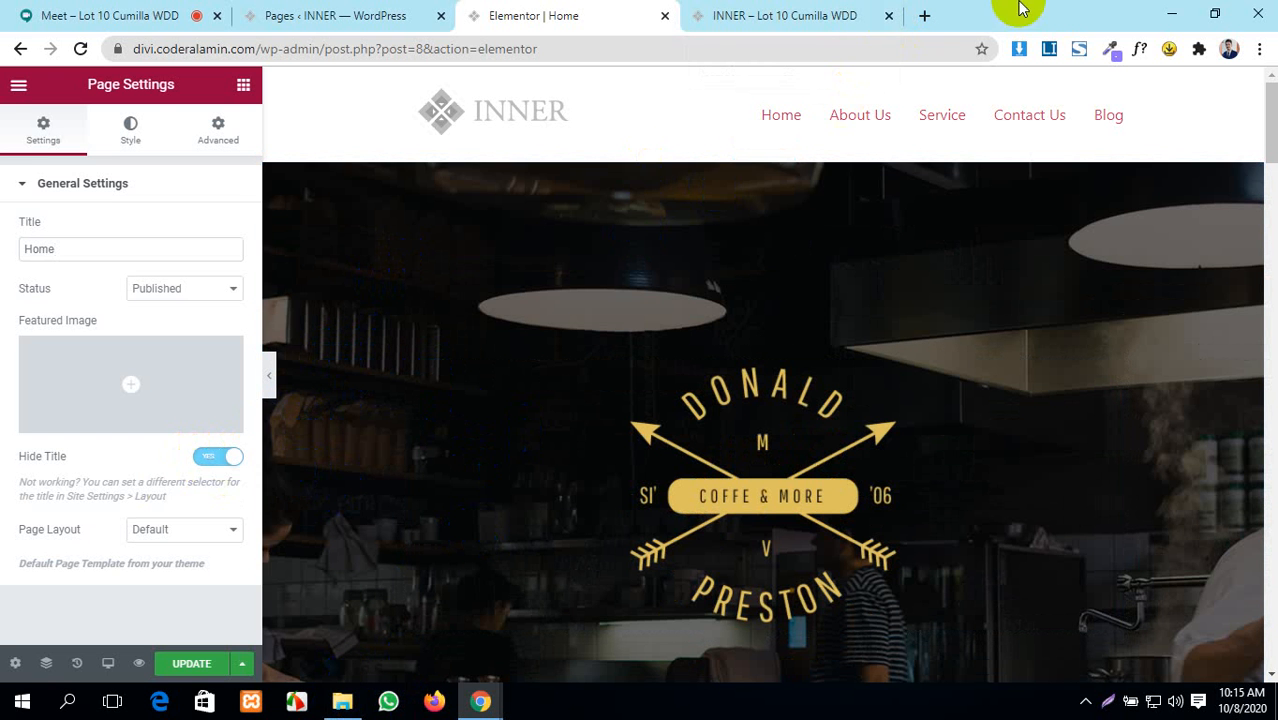
left_click(738, 14)
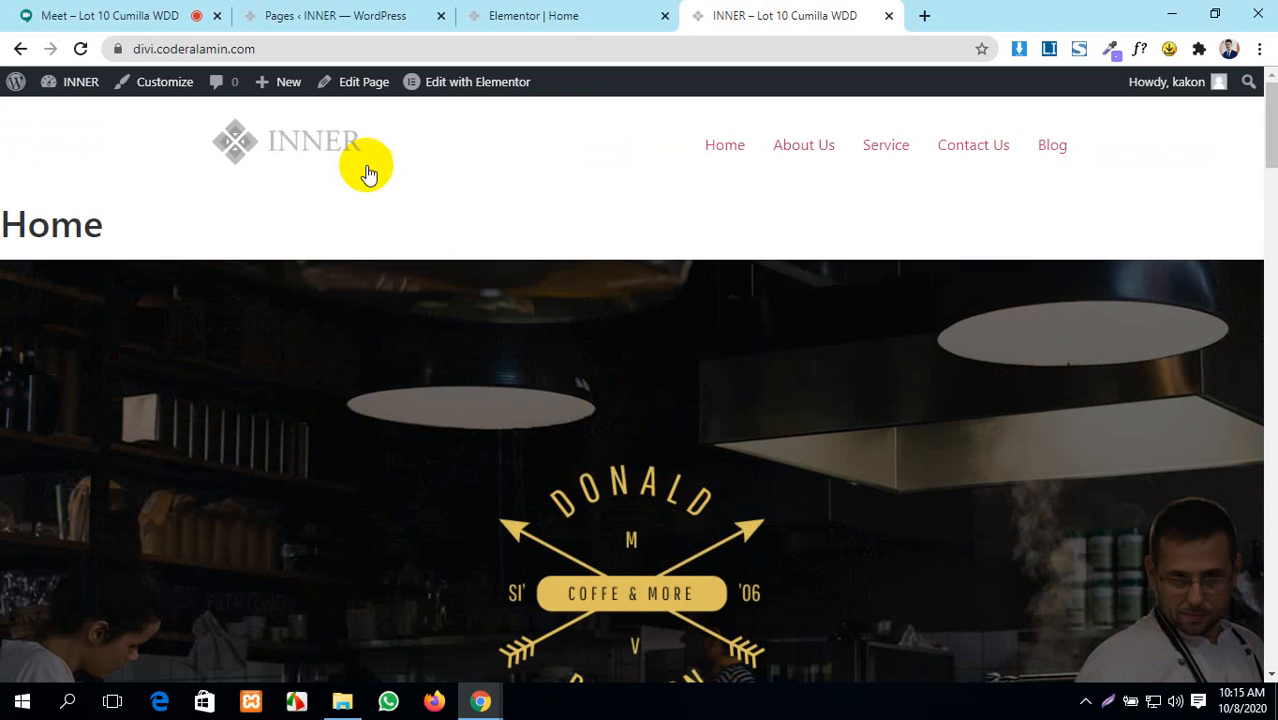
- Preview the title-less Home page, save it with UPDATE, and close the preview tab
left_click(615, 10)
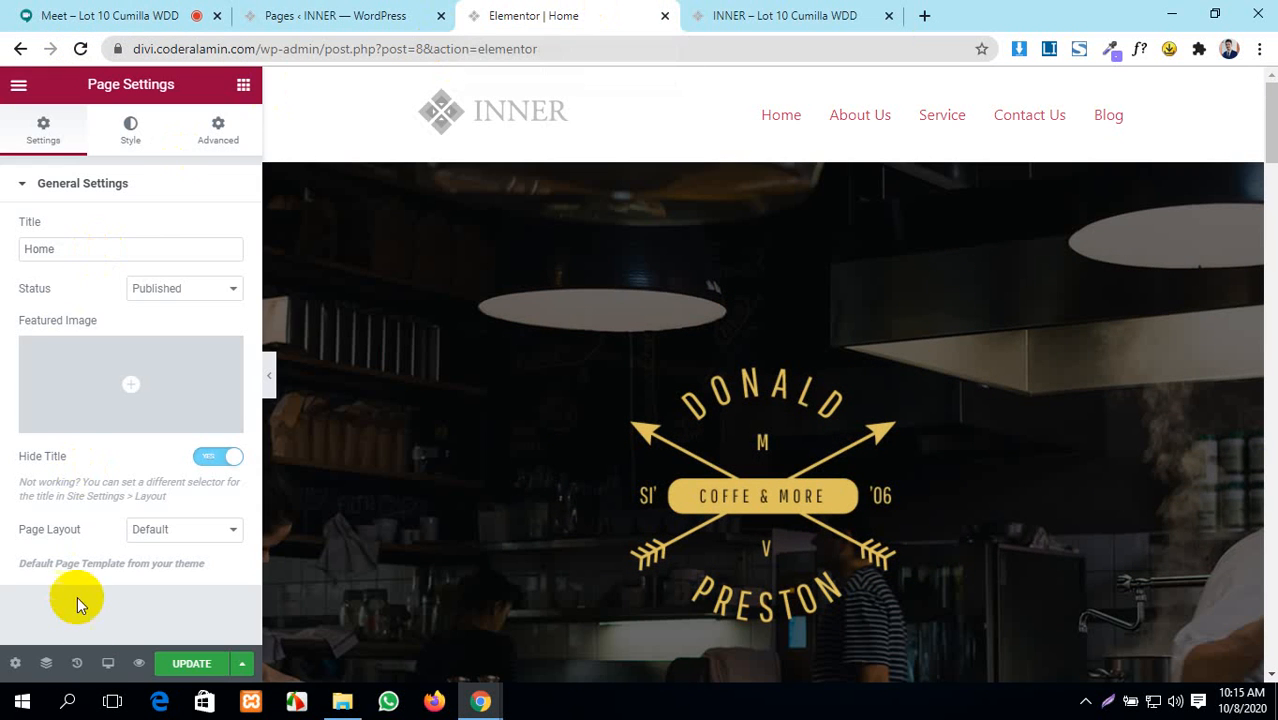
left_click(141, 664)
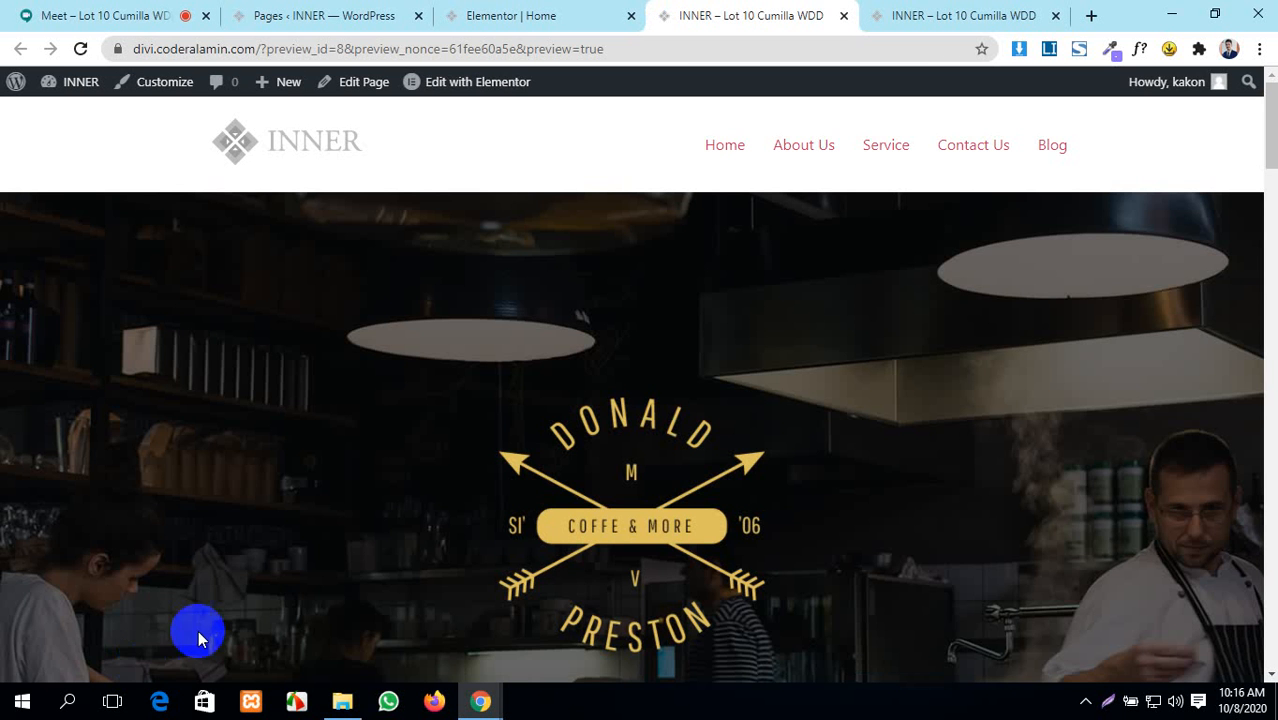
left_click(538, 20)
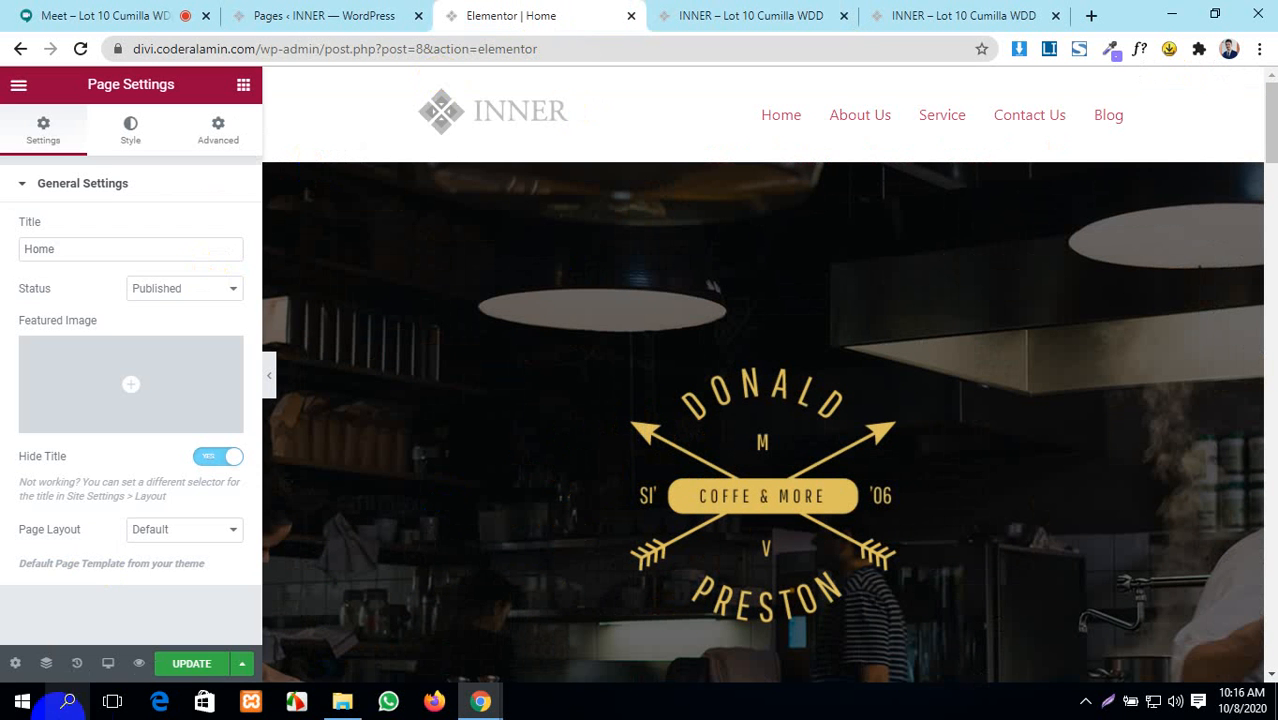
left_click(191, 663)
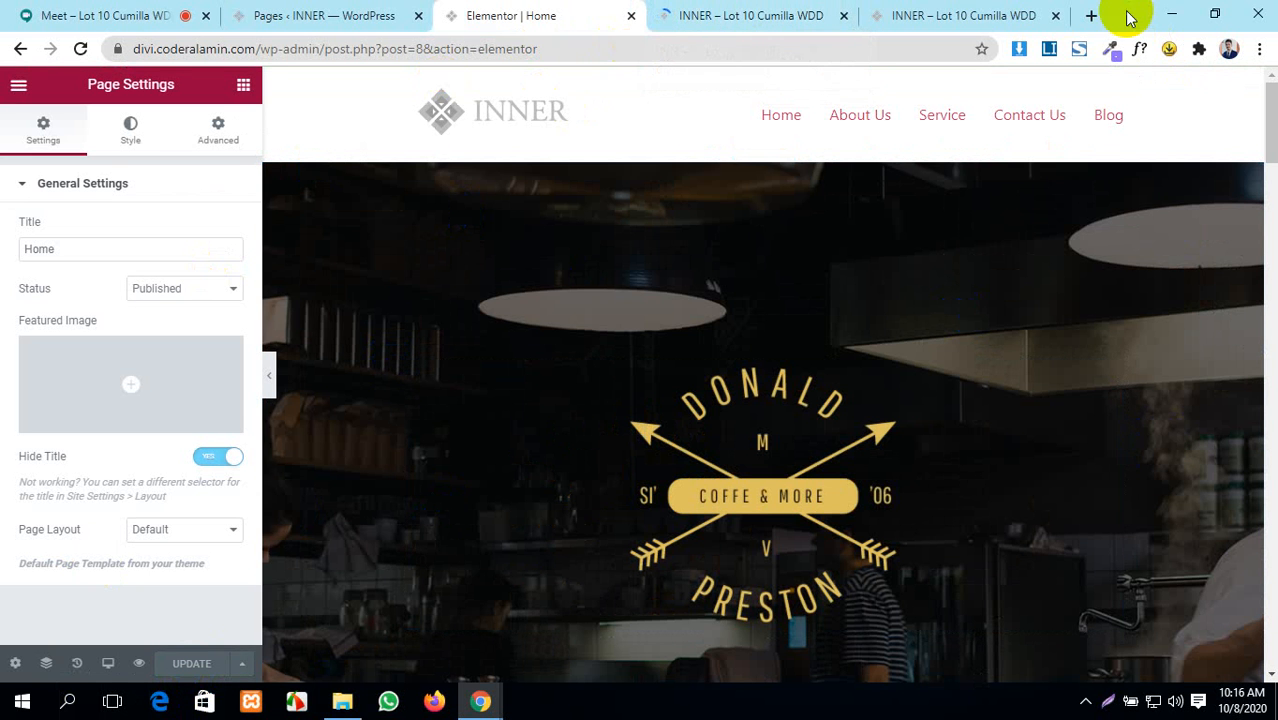
left_click(1055, 15)
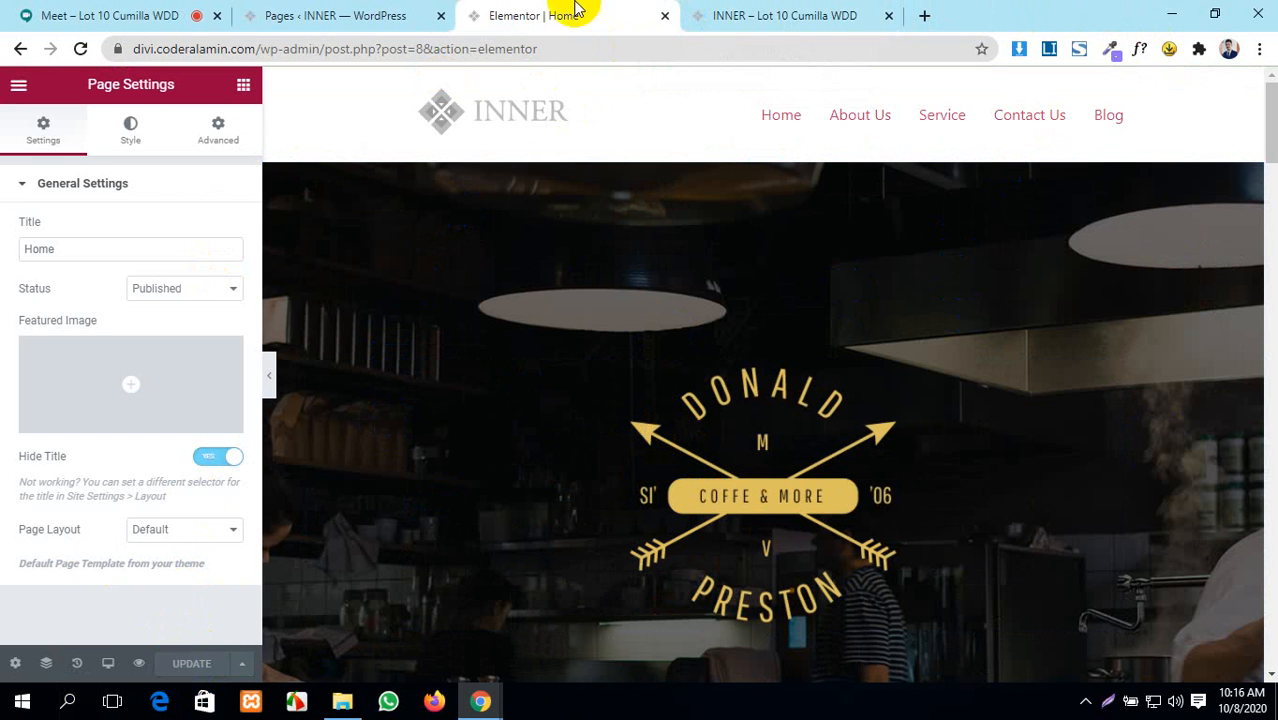
left_click(815, 14)
left_click(560, 12)
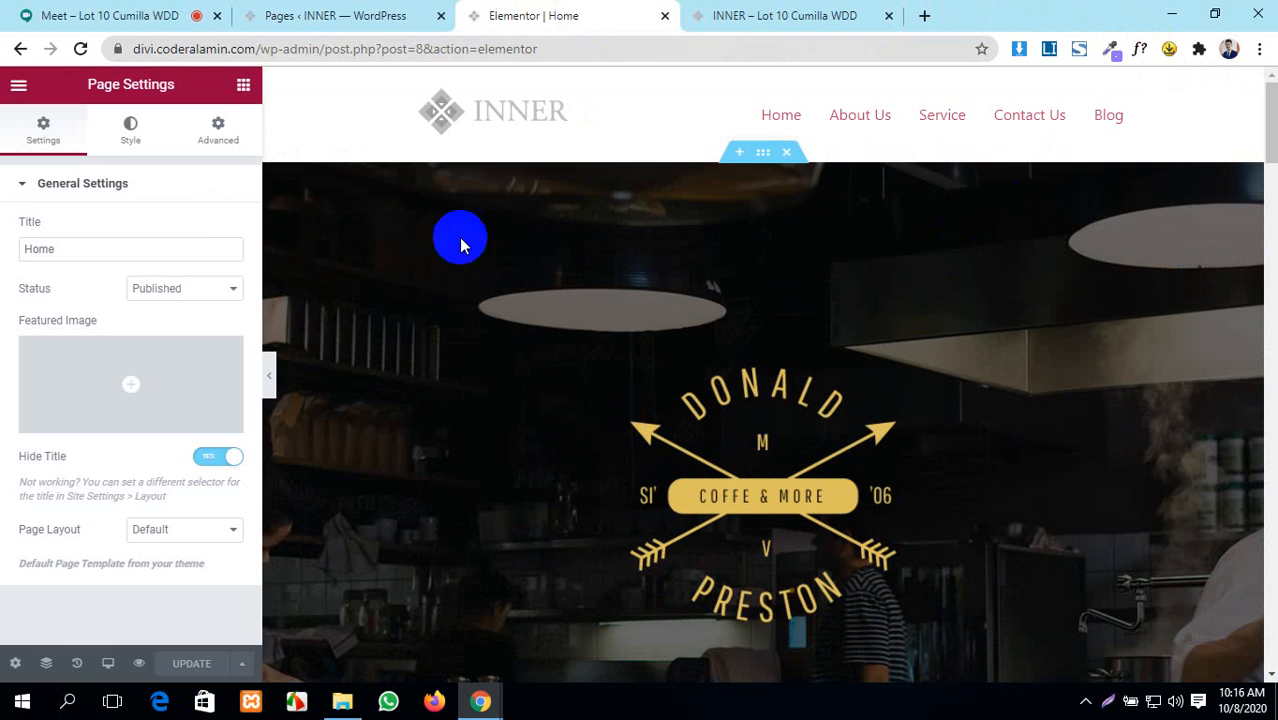
scroll(718, 414, "down", 5)
scroll(718, 414, "up", 5)
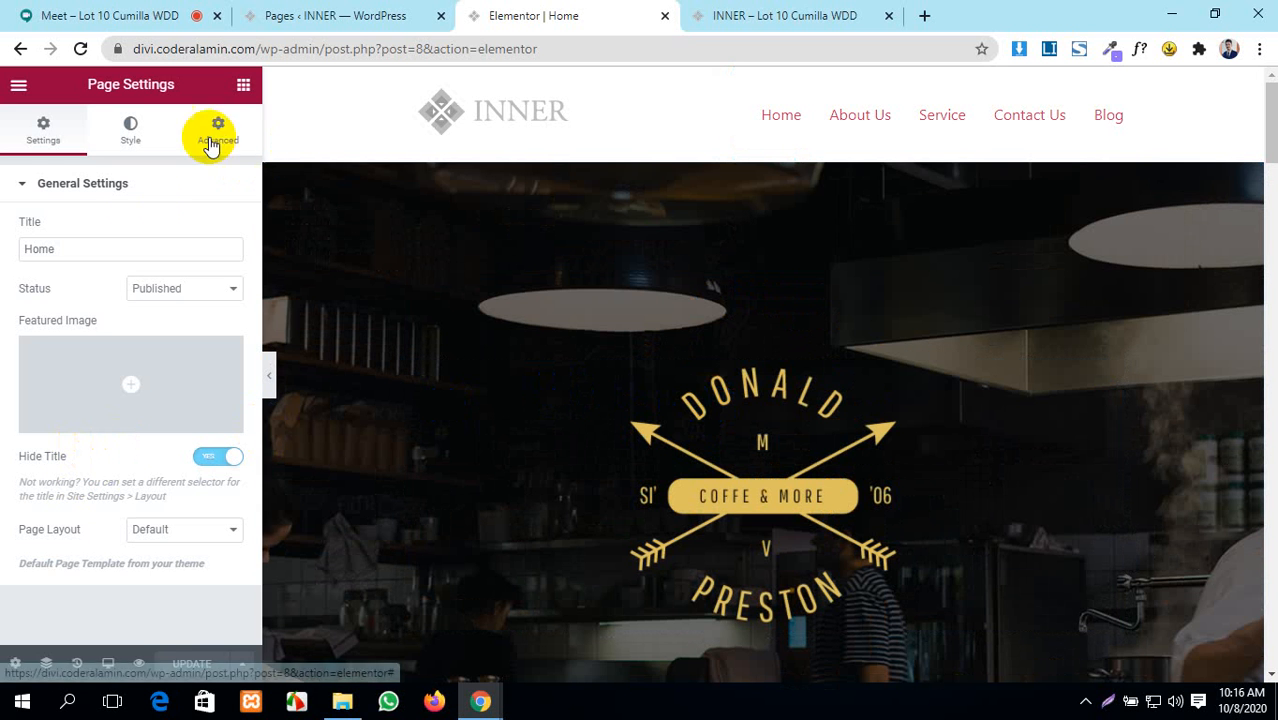
left_click(62, 250)
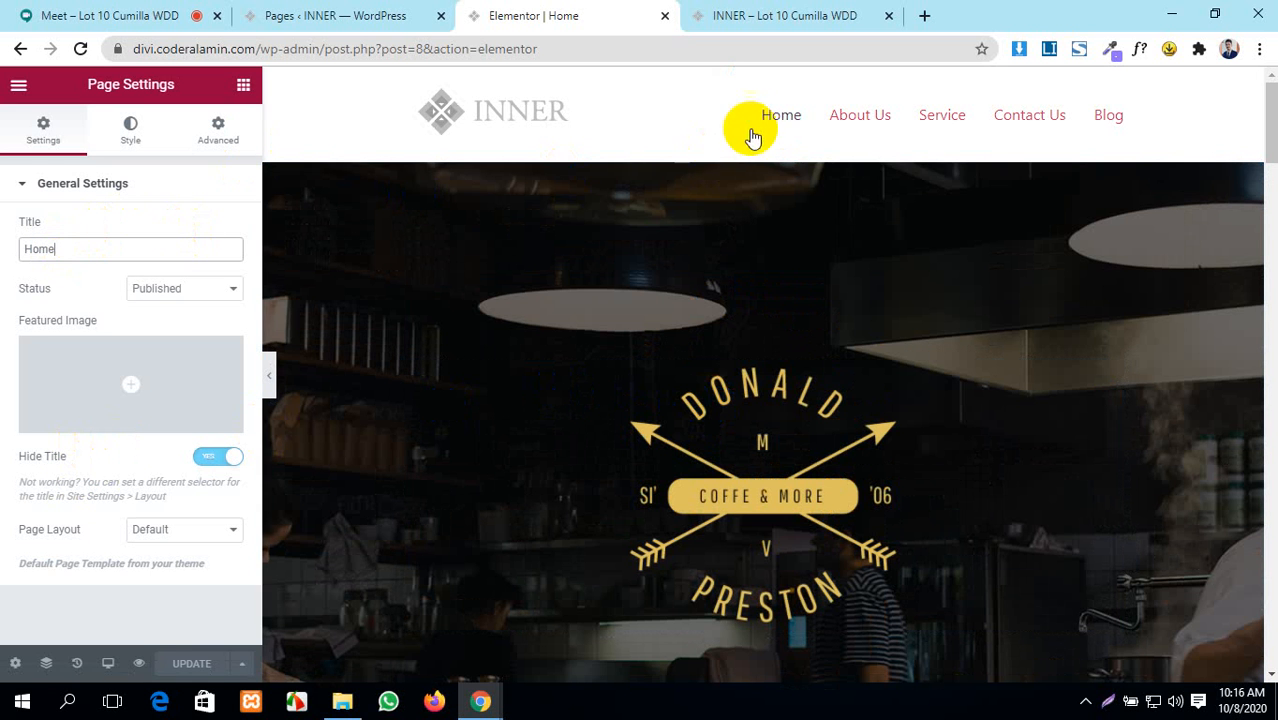
left_click_drag(72, 249, 0, 255)
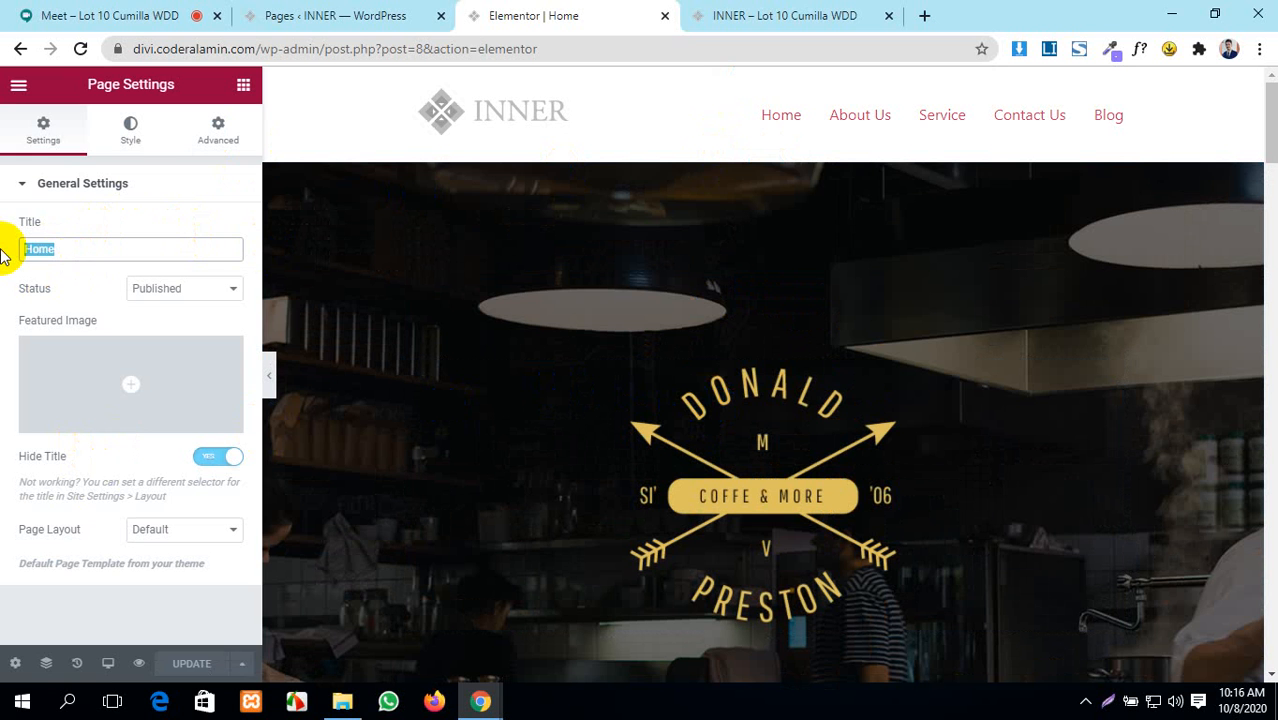
key("BackSpace")
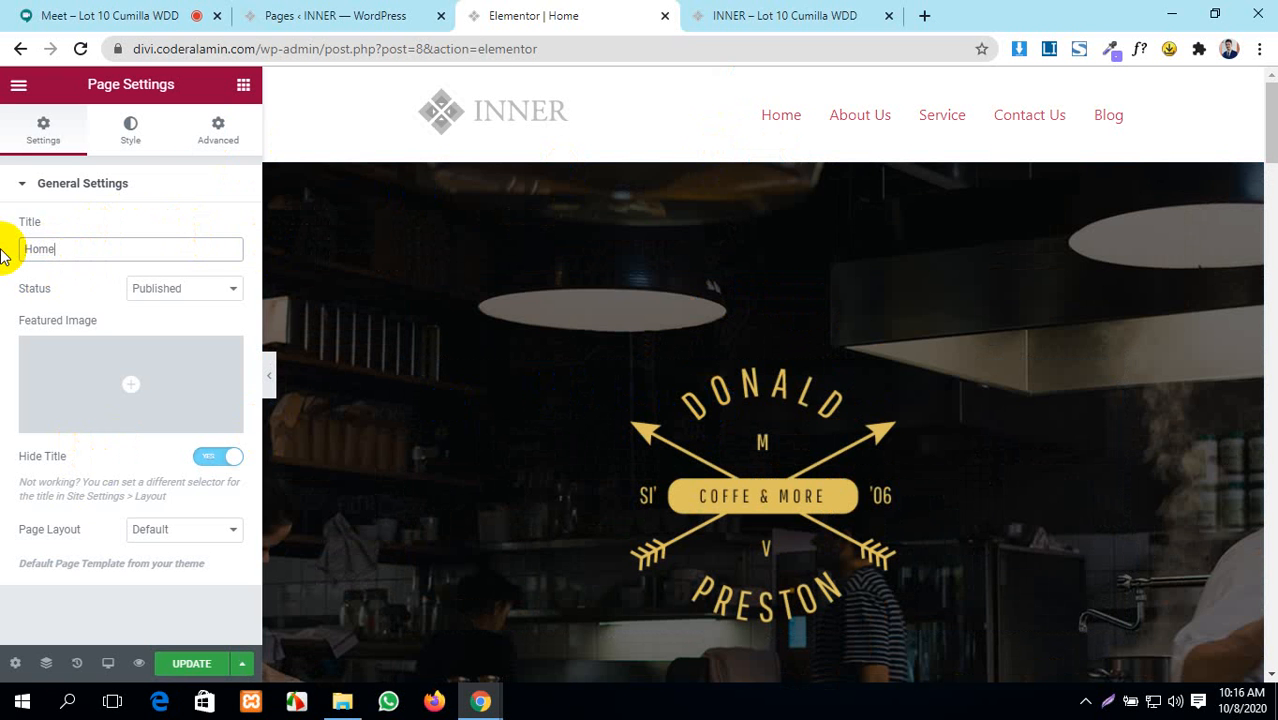
left_click(199, 289)
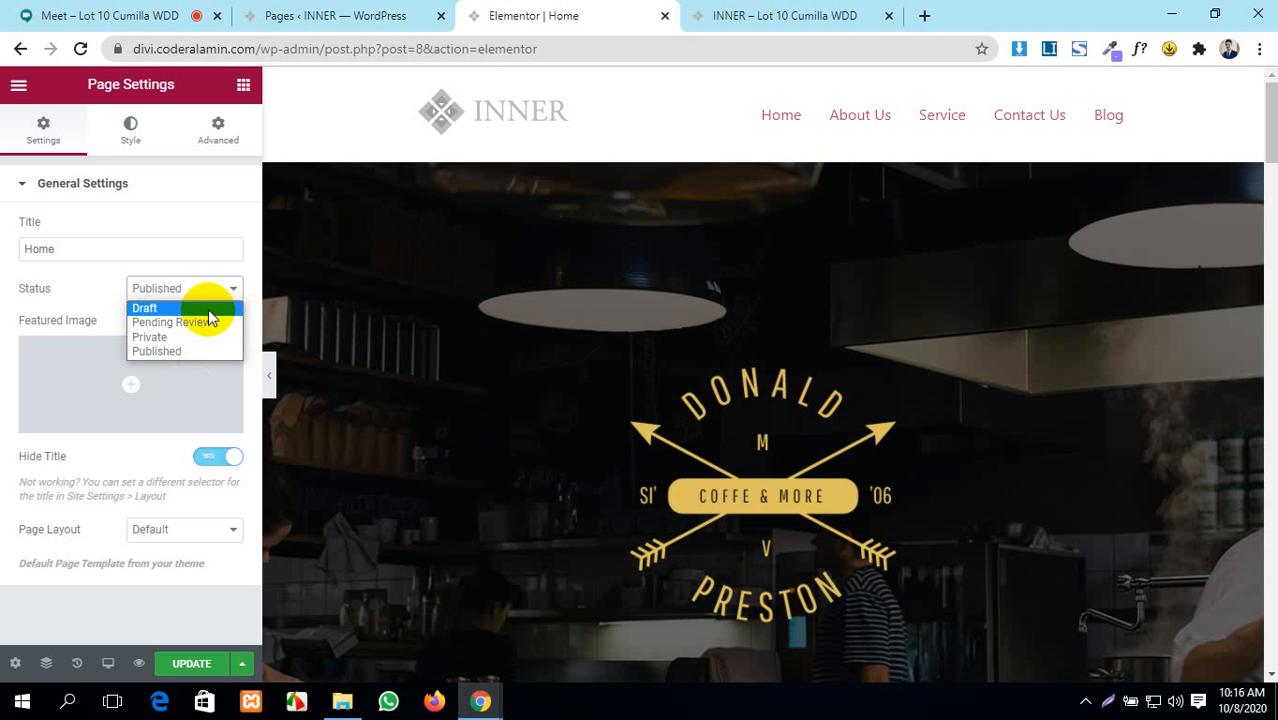
left_click(208, 353)
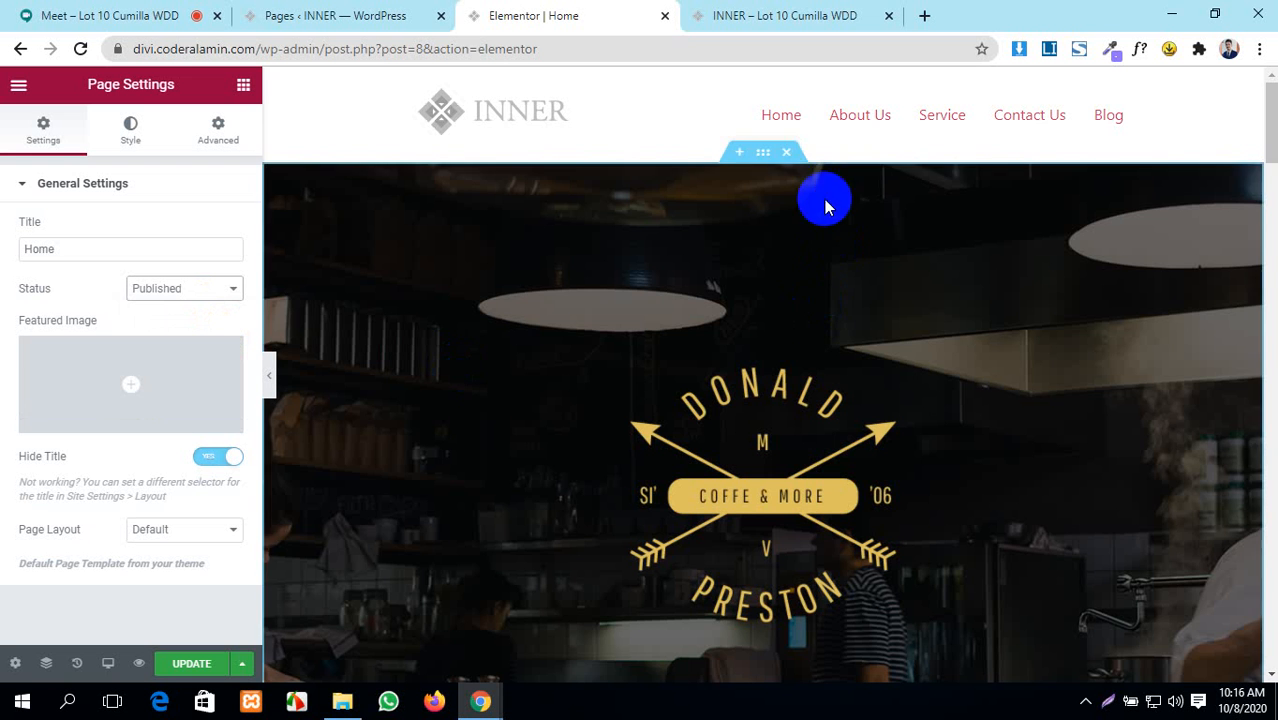
scroll(780, 215, "down", 2)
scroll(738, 232, "up", 1)
scroll(508, 288, "down", 4)
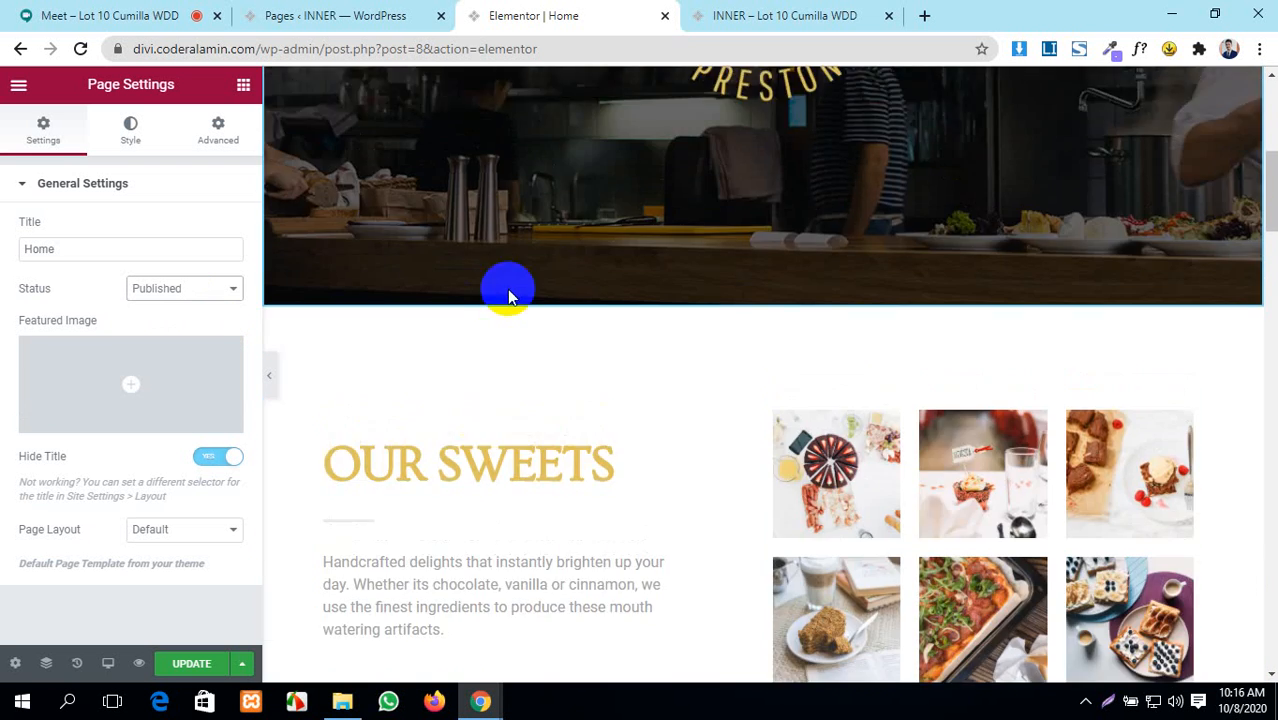
scroll(525, 296, "up", 5)
scroll(543, 303, "up", 1)
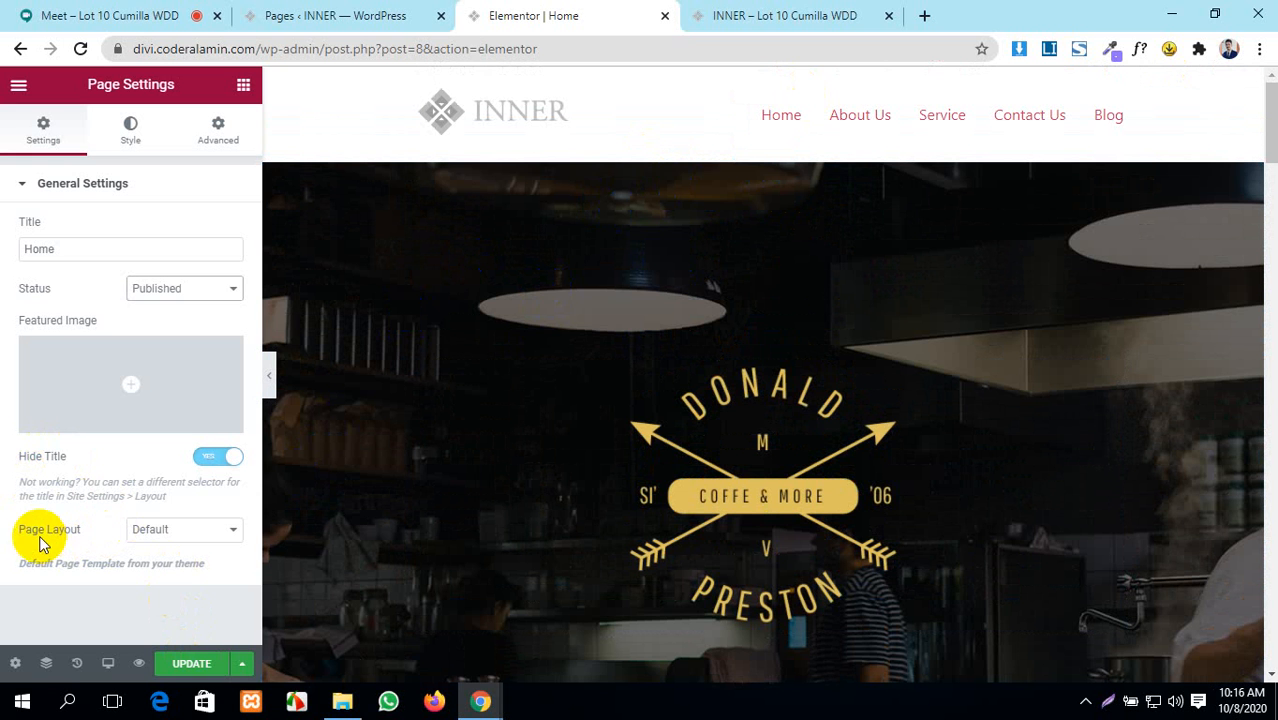
- Set the Home page's Page Layout to Elementor Canvas
left_click(172, 529)
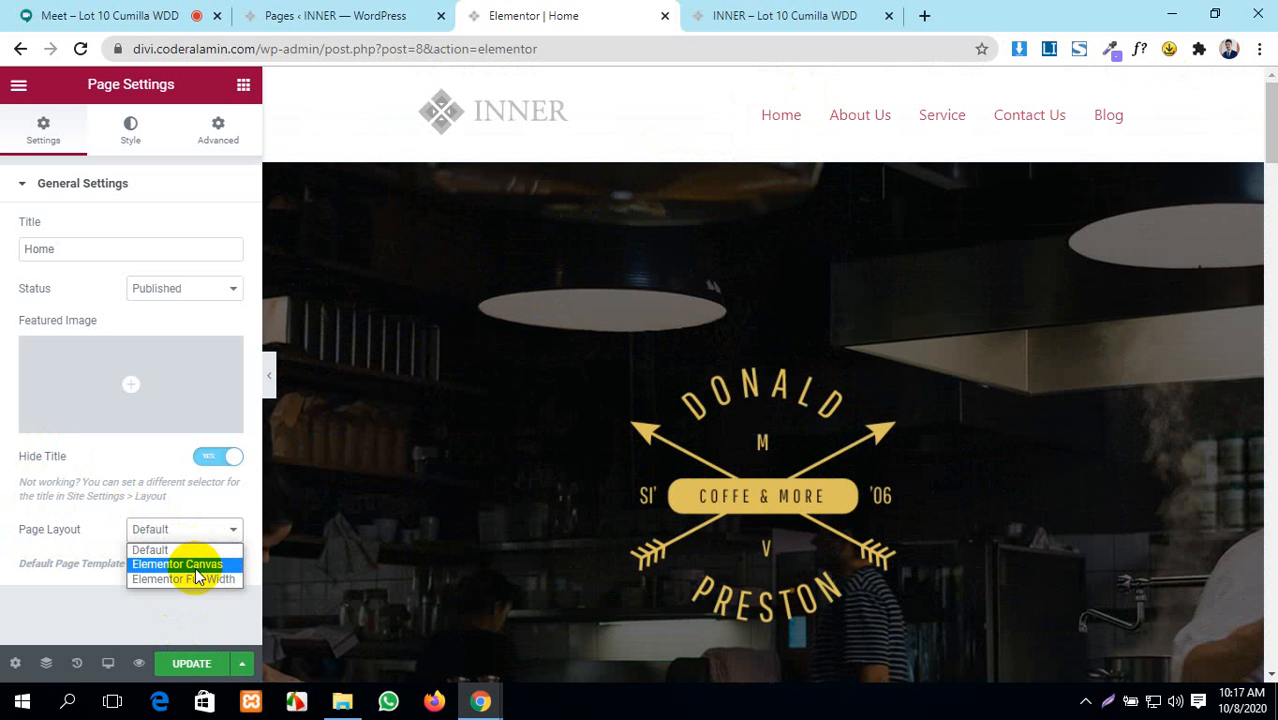
left_click(199, 566)
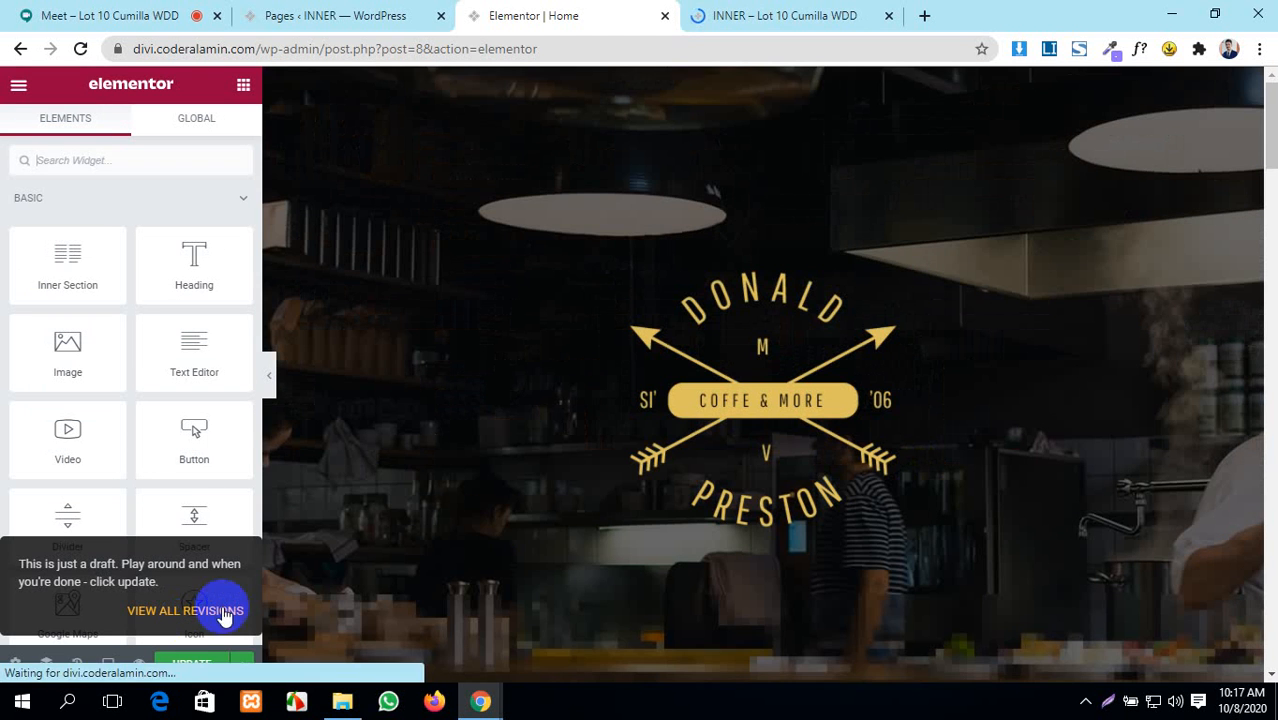
scroll(961, 334, "down", 4)
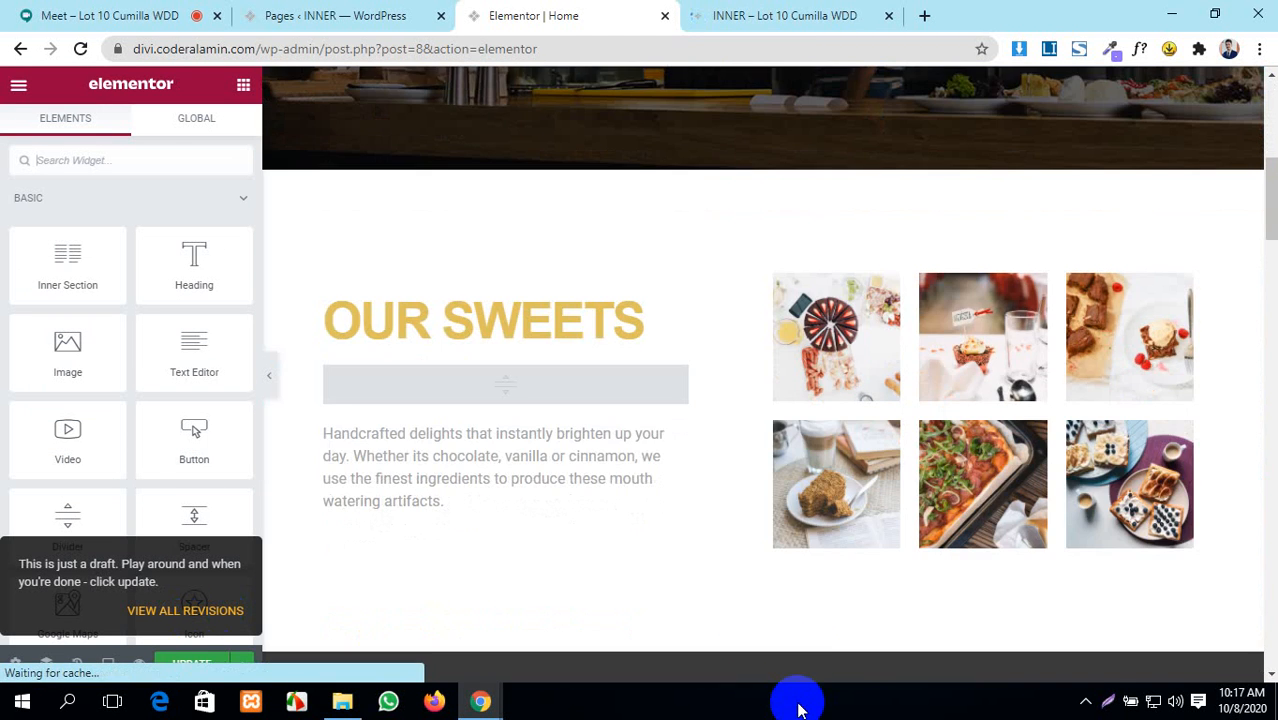
scroll(814, 626, "up", 6)
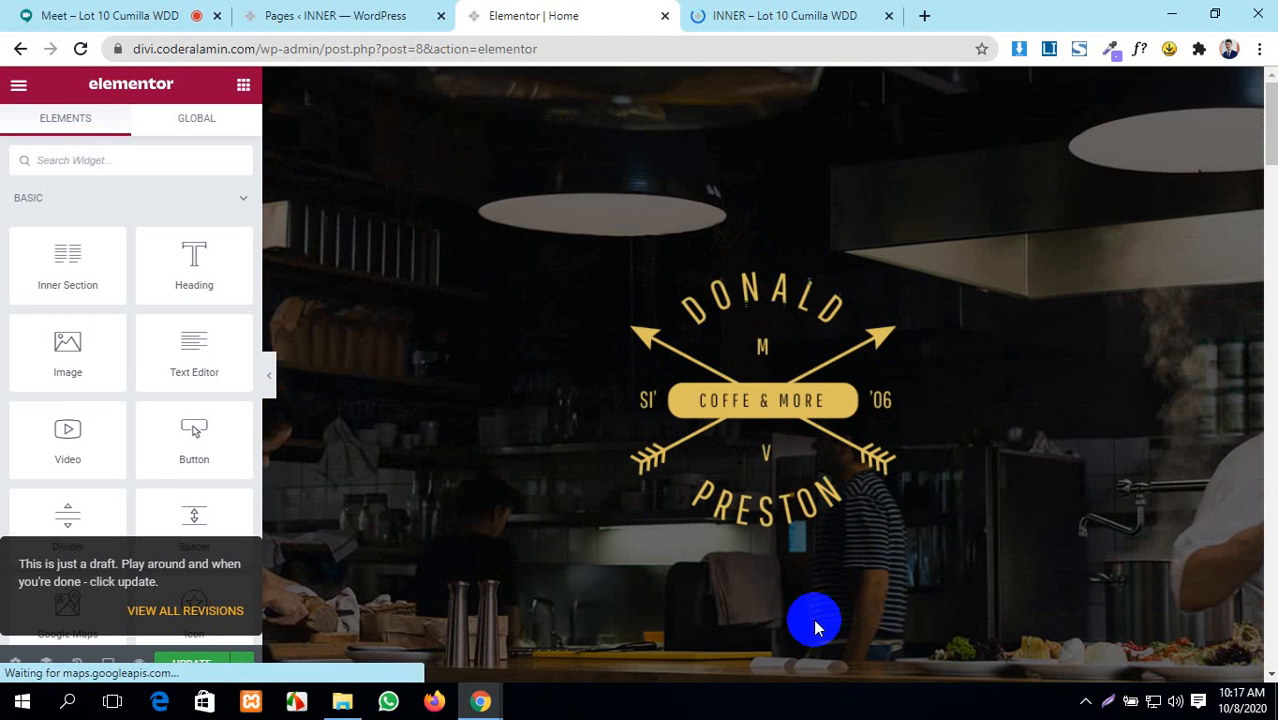
- Scroll the header-less Home page in the preview, then return to the Elementor editor
left_click(805, 12)
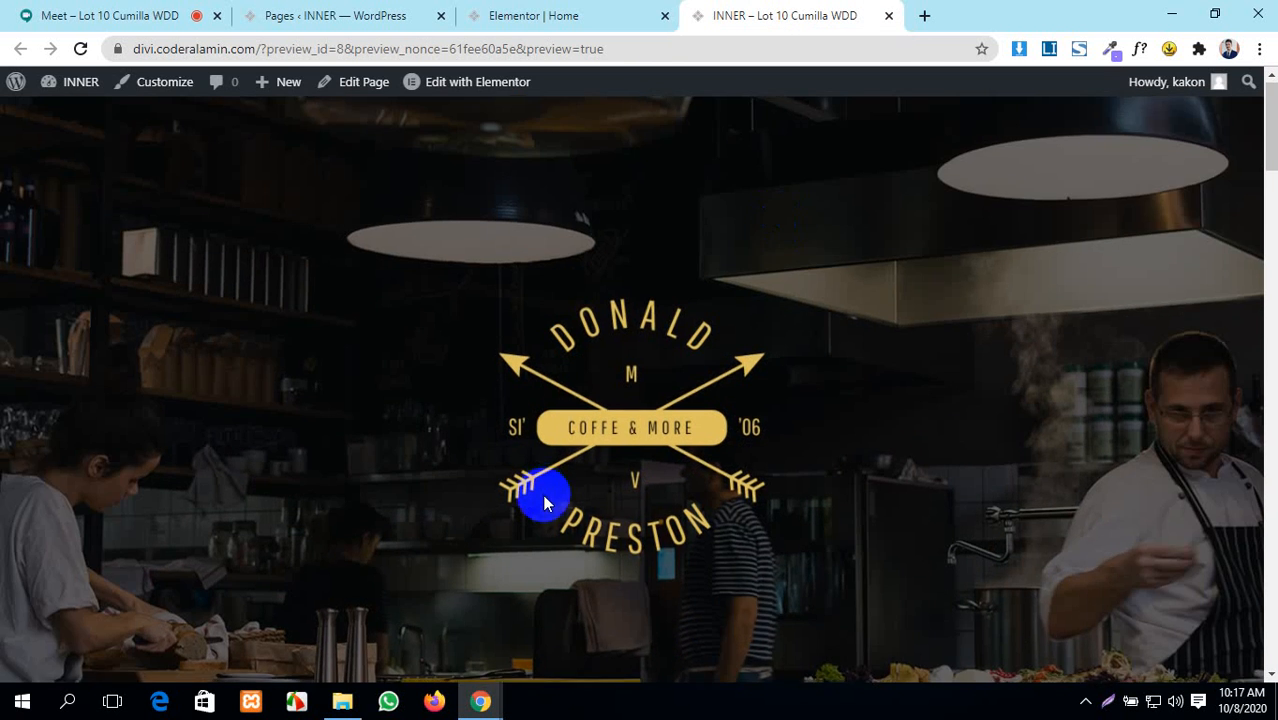
scroll(542, 495, "down", 10)
scroll(543, 496, "down", 5)
scroll(543, 496, "up", 15)
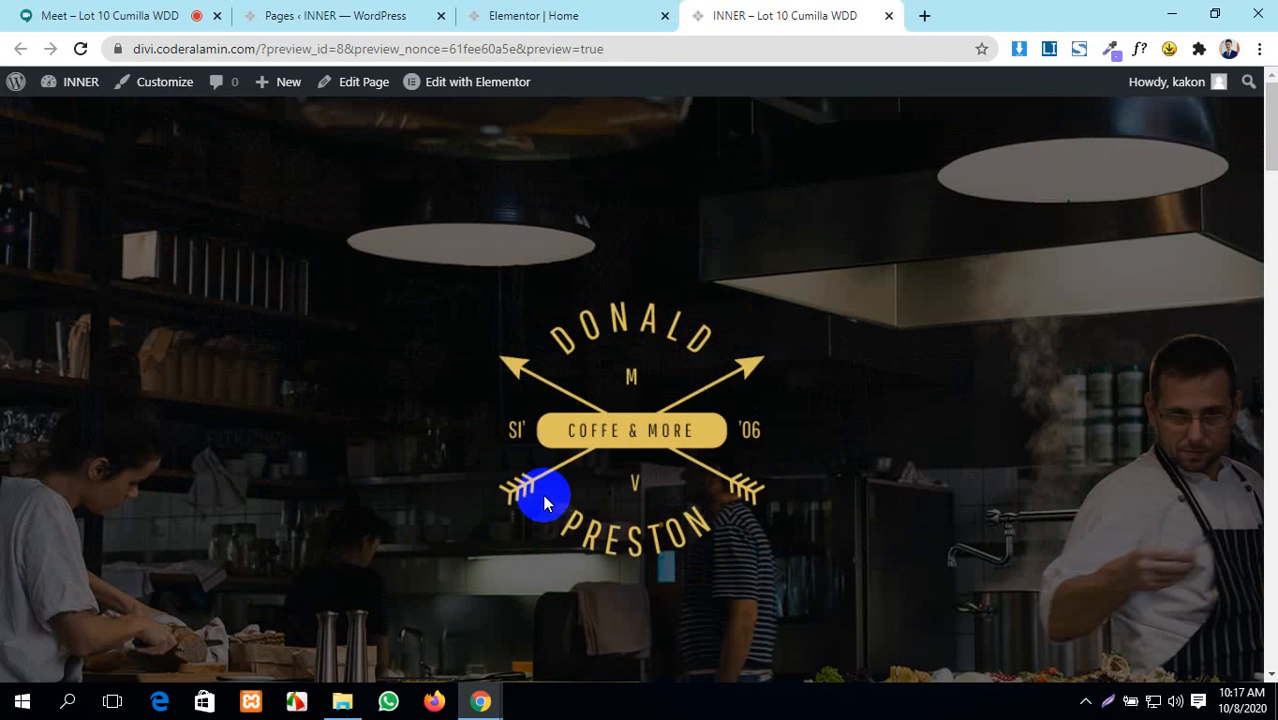
left_click(515, 15)
scroll(583, 442, "down", 15)
scroll(587, 452, "down", 10)
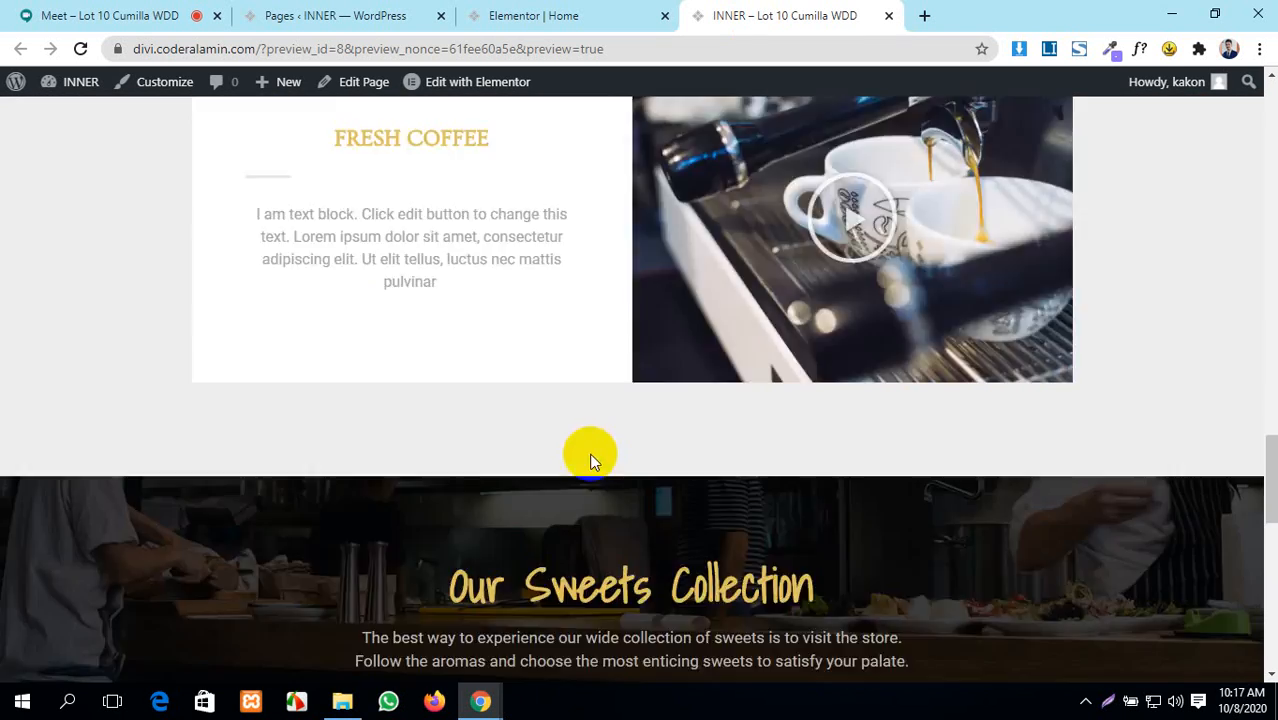
scroll(590, 455, "up", 5)
scroll(590, 460, "up", 15)
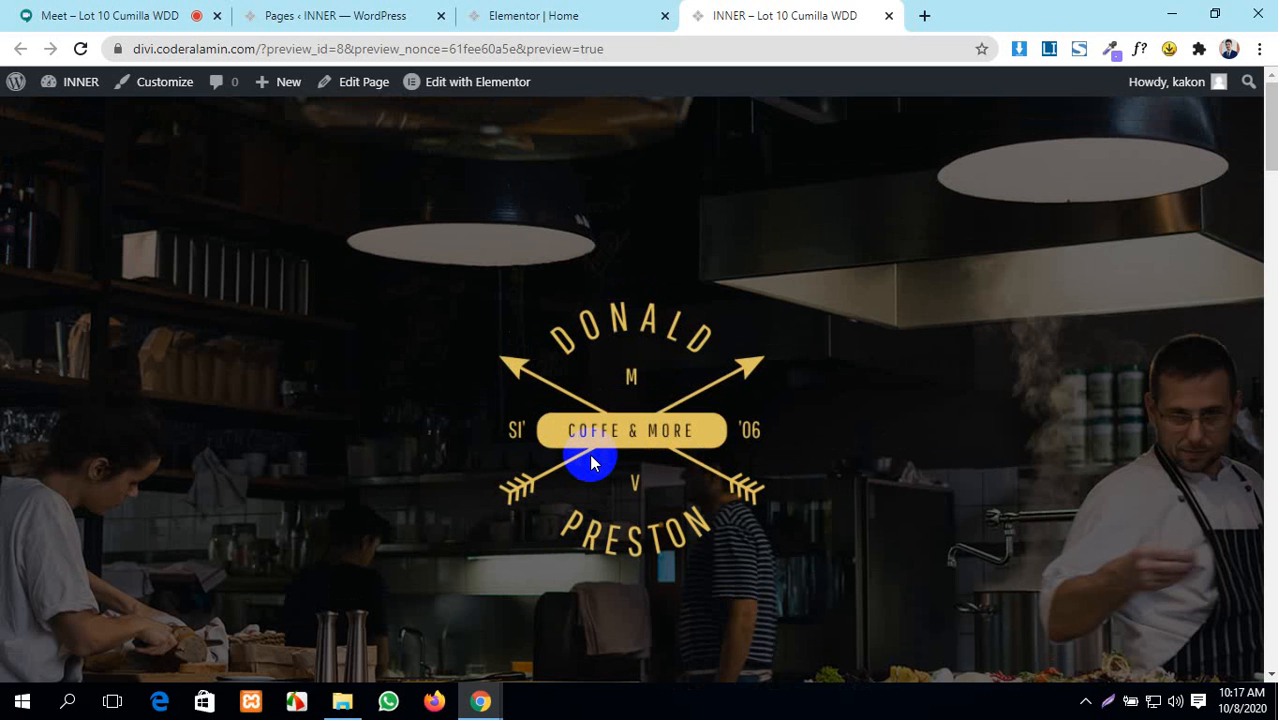
left_click(535, 8)
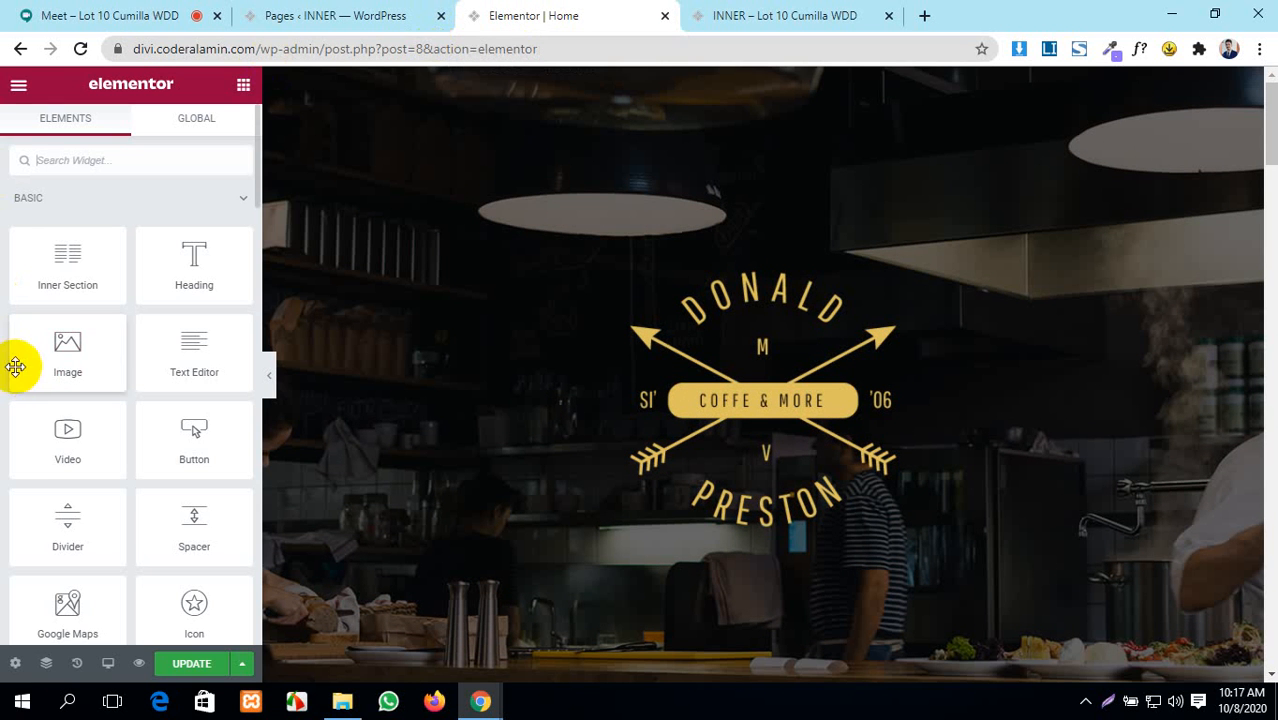
left_click(15, 663)
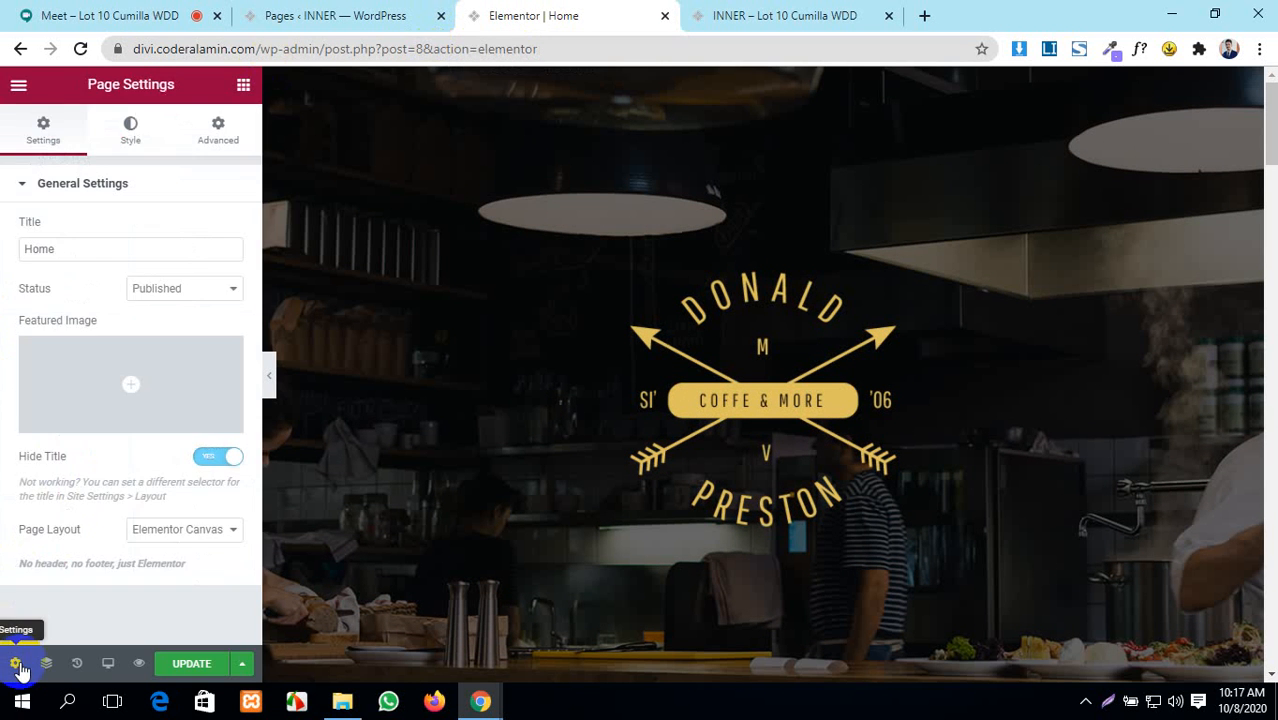
left_click(204, 530)
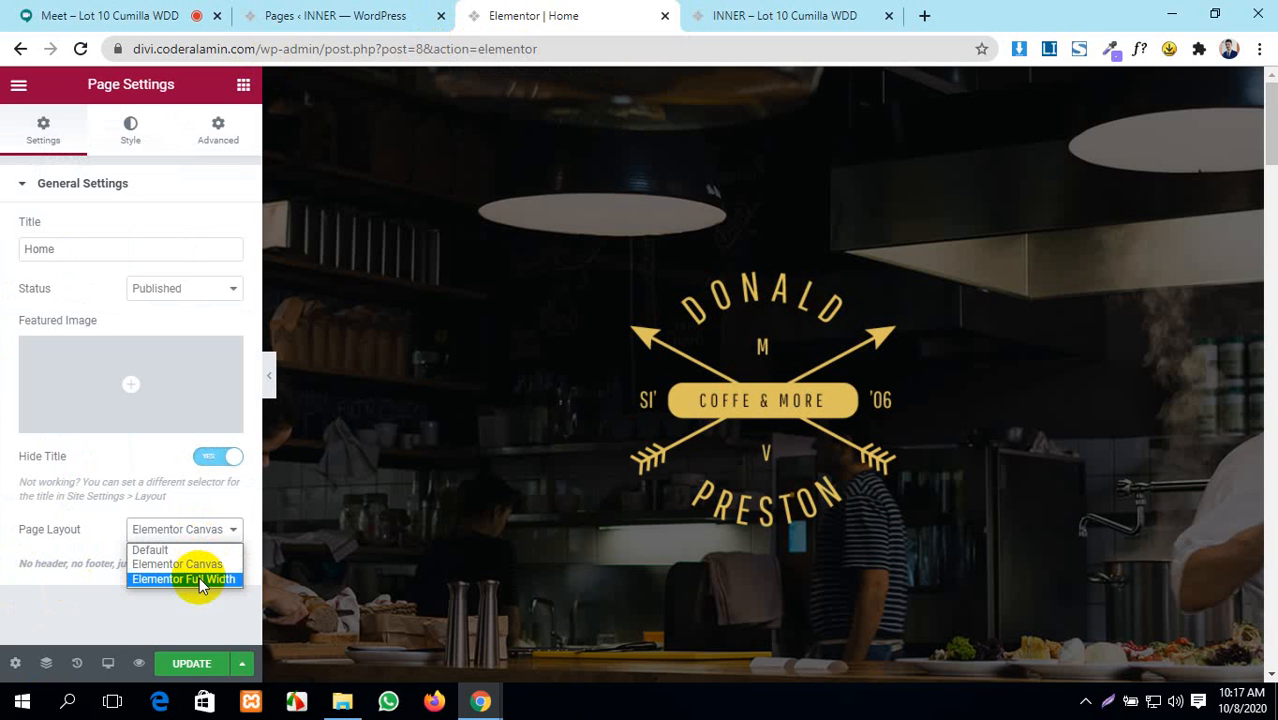
left_click(199, 580)
left_click(197, 664)
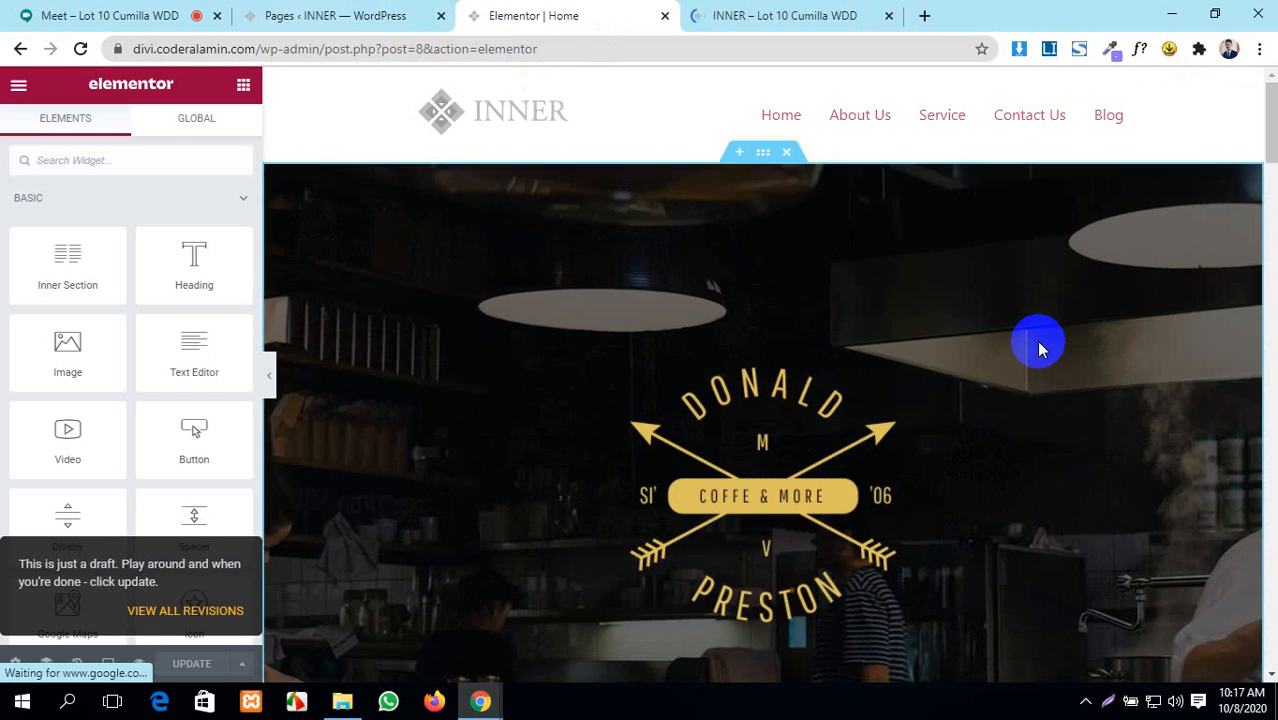
scroll(1038, 346, "down", 15)
scroll(1038, 346, "down", 20)
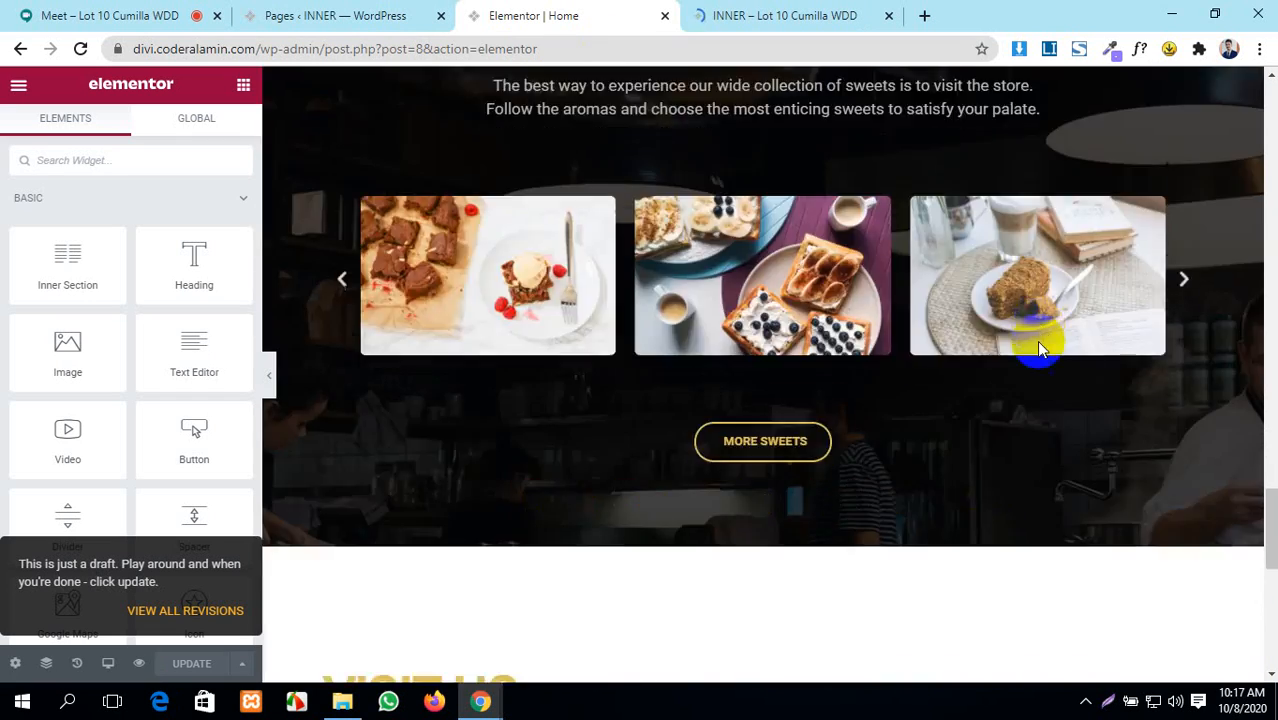
scroll(1038, 346, "up", 12)
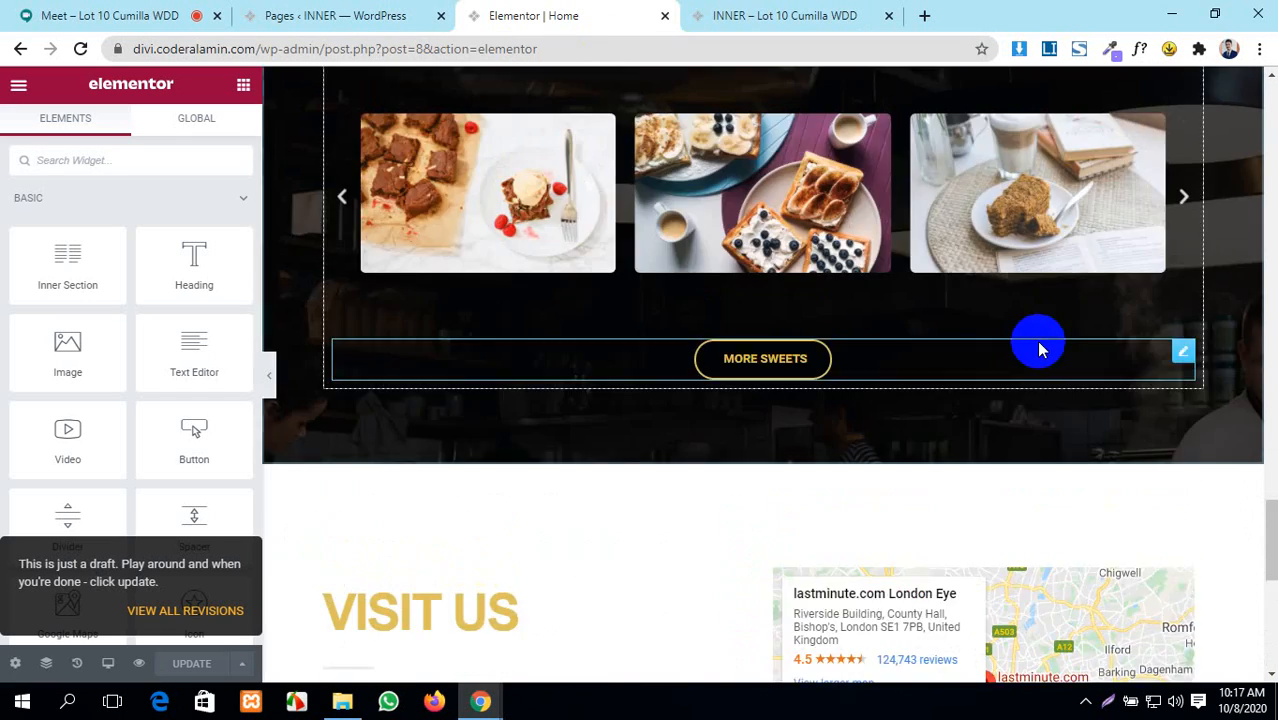
scroll(1038, 346, "up", 18)
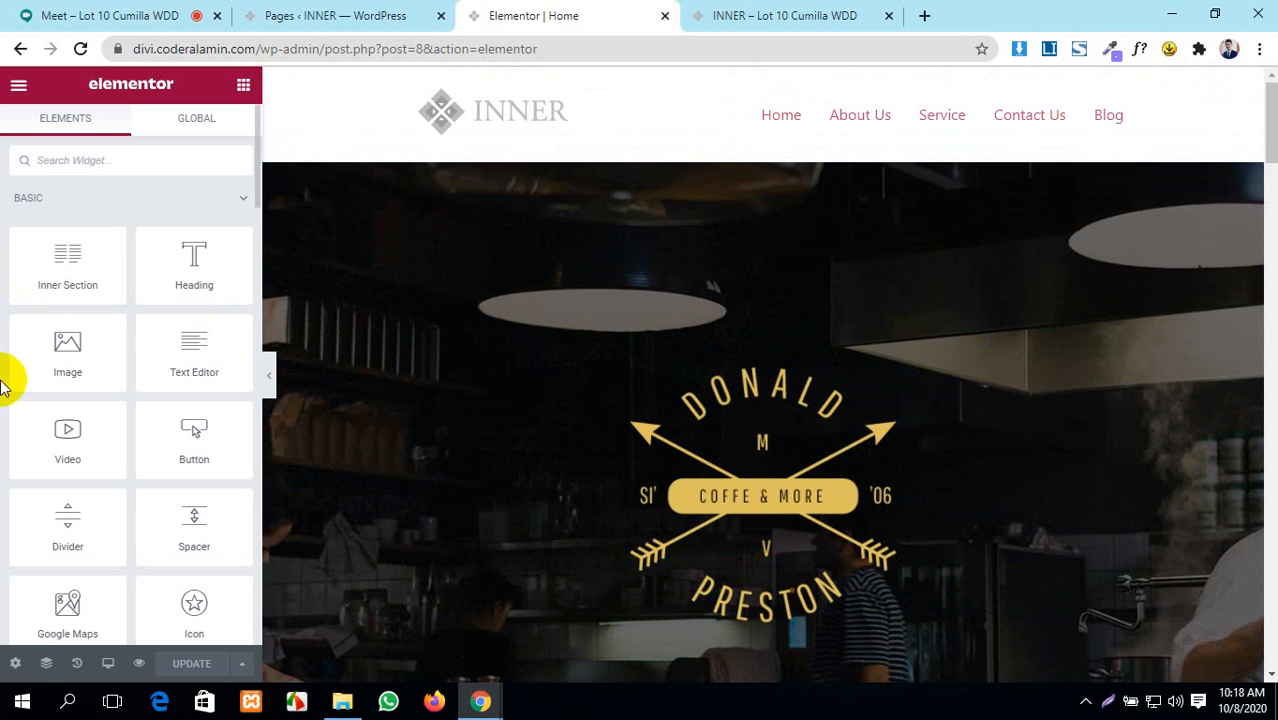
scroll(74, 400, "down", 10)
scroll(74, 414, "down", 10)
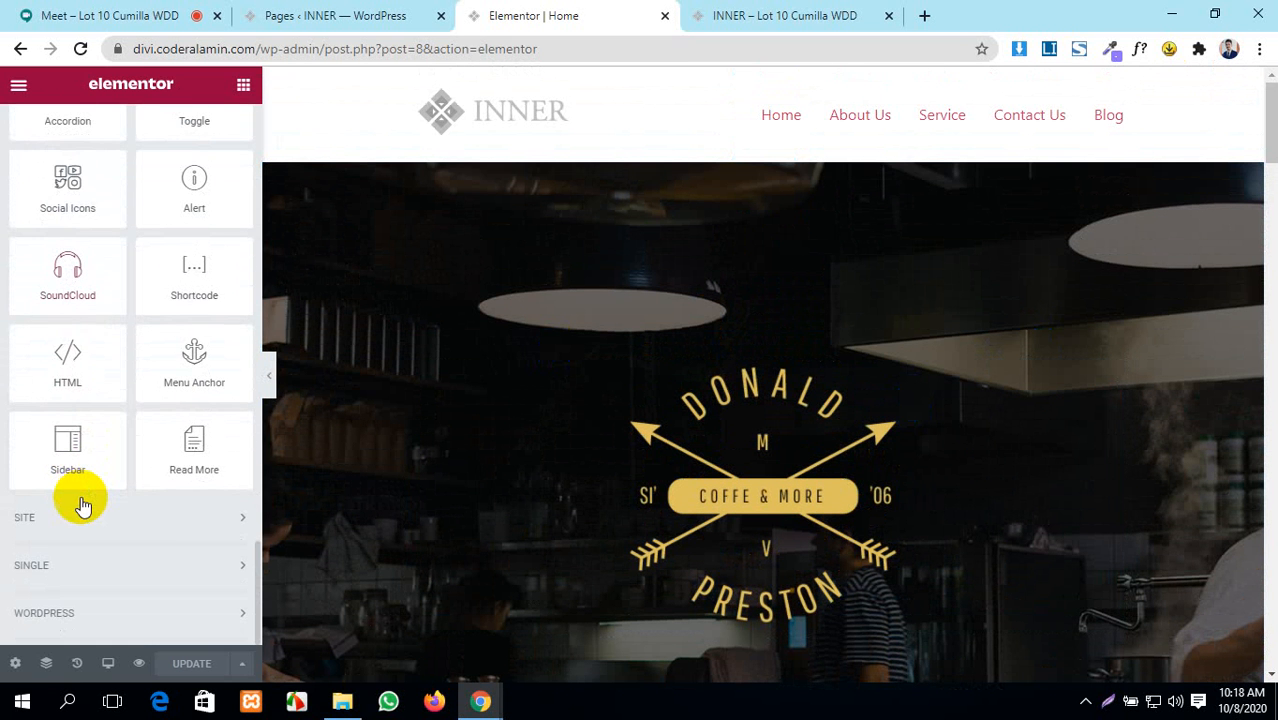
scroll(82, 503, "up", 20)
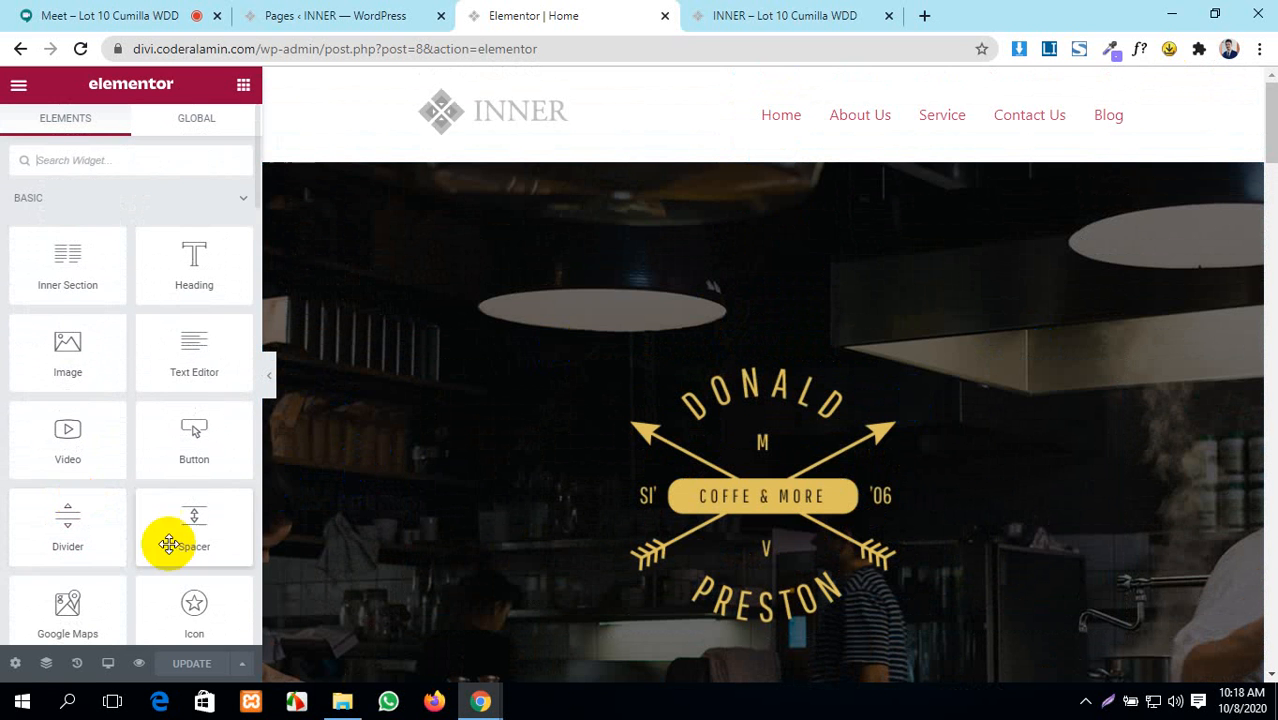
left_click(45, 666)
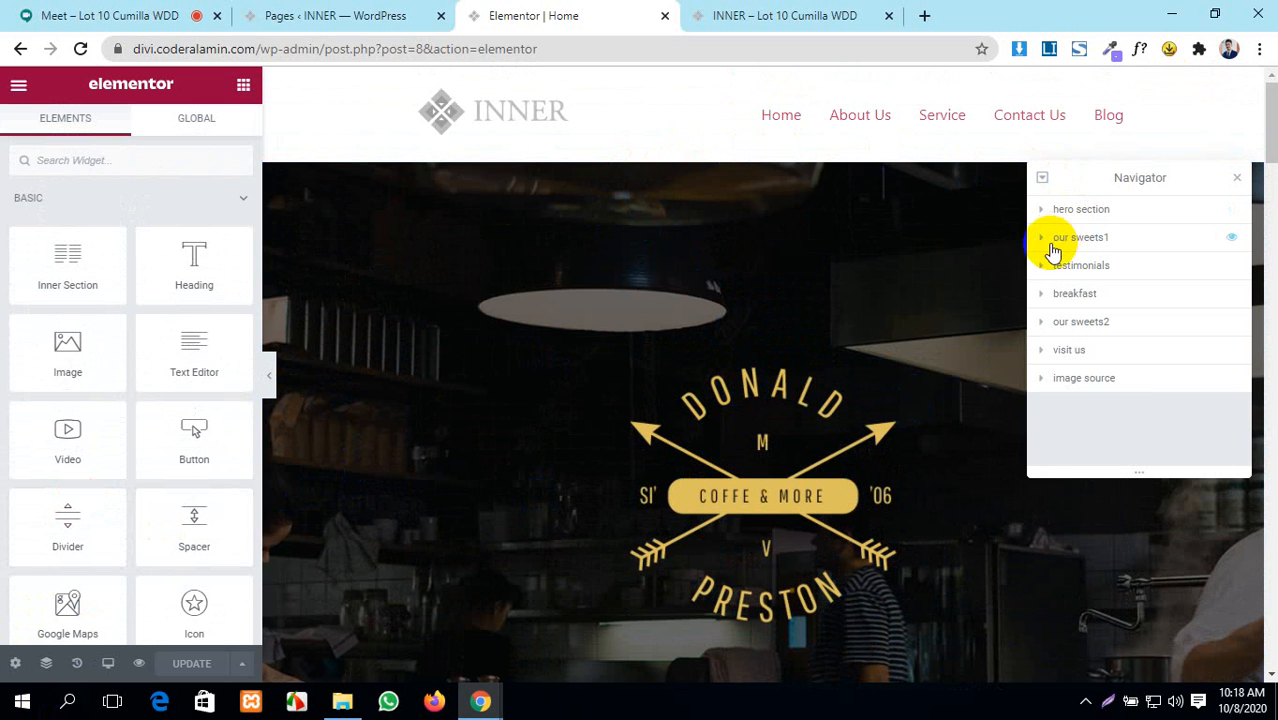
scroll(856, 334, "down", 4)
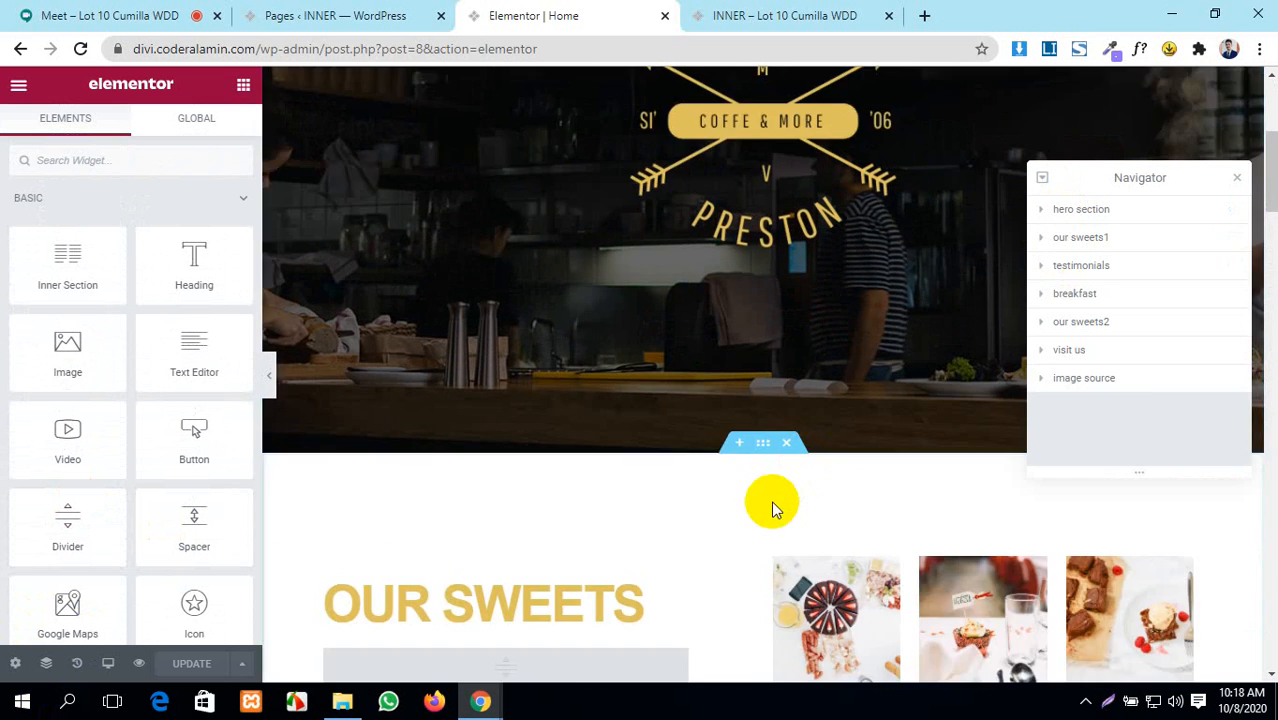
scroll(771, 500, "down", 4)
scroll(760, 495, "down", 3)
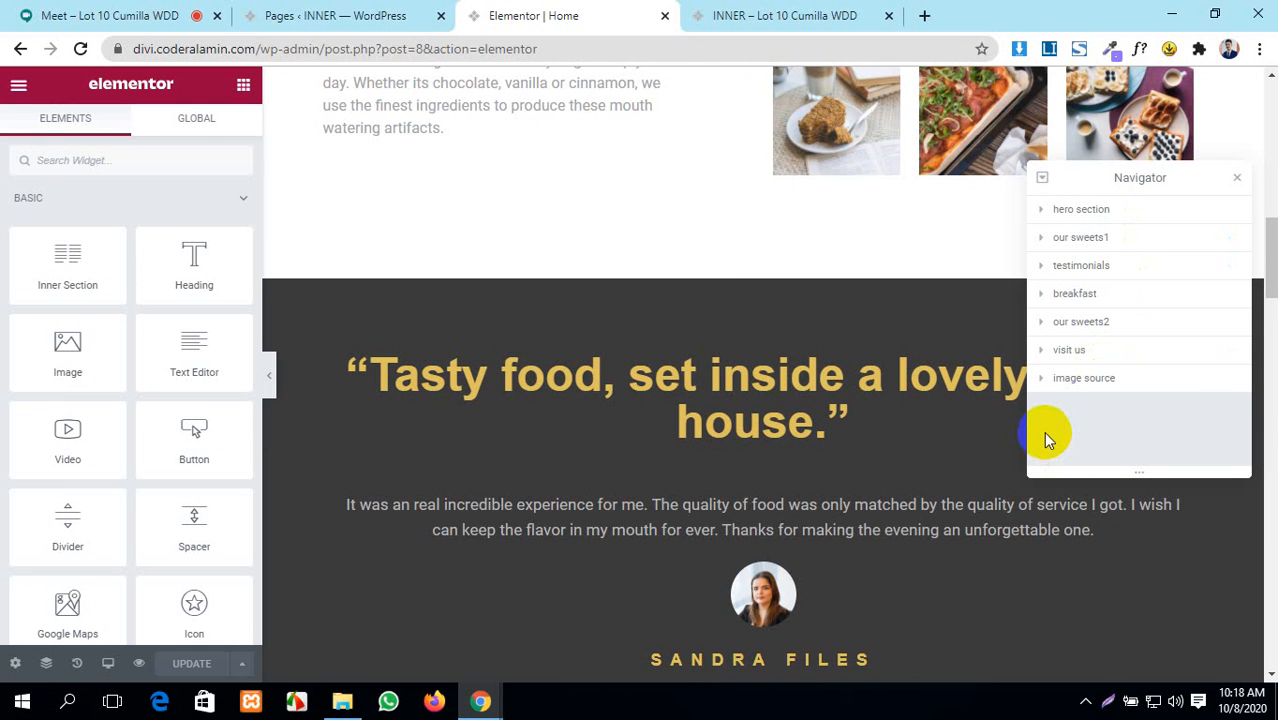
scroll(580, 296, "up", 11)
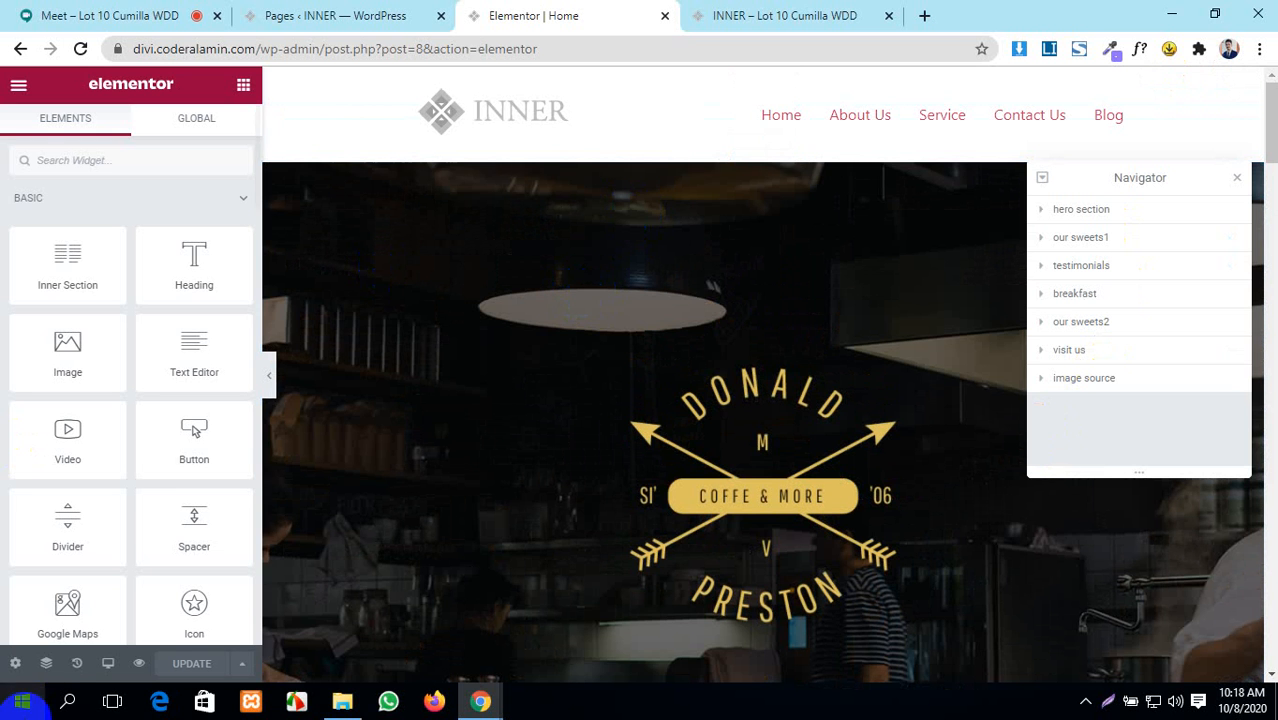
left_click(1237, 178)
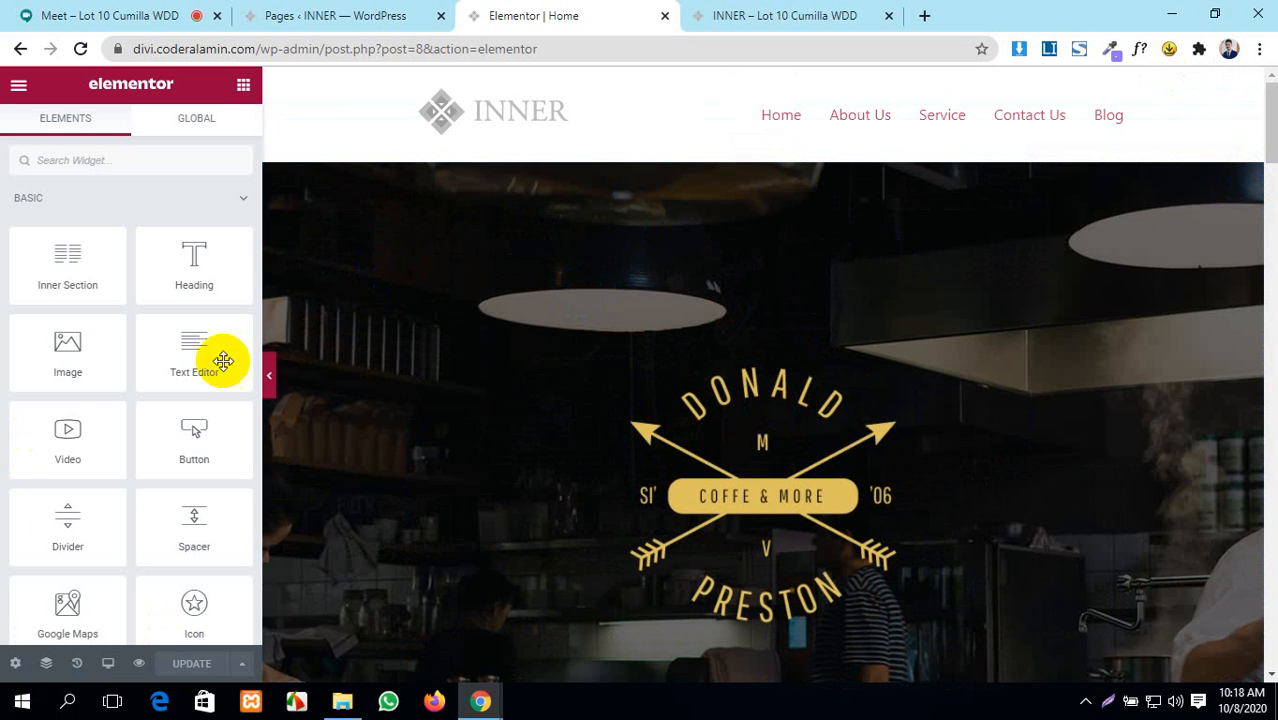
- Open the History panel and restore the most recent page layout edit
left_click(77, 664)
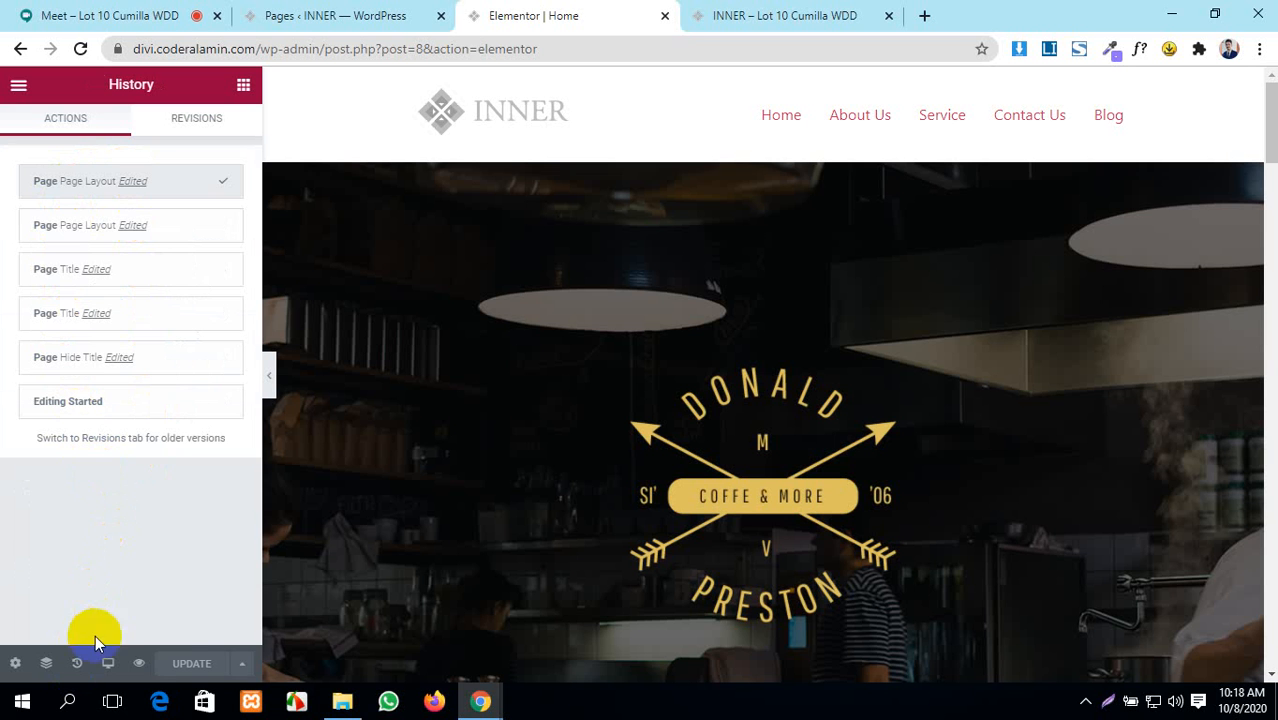
left_click(113, 667)
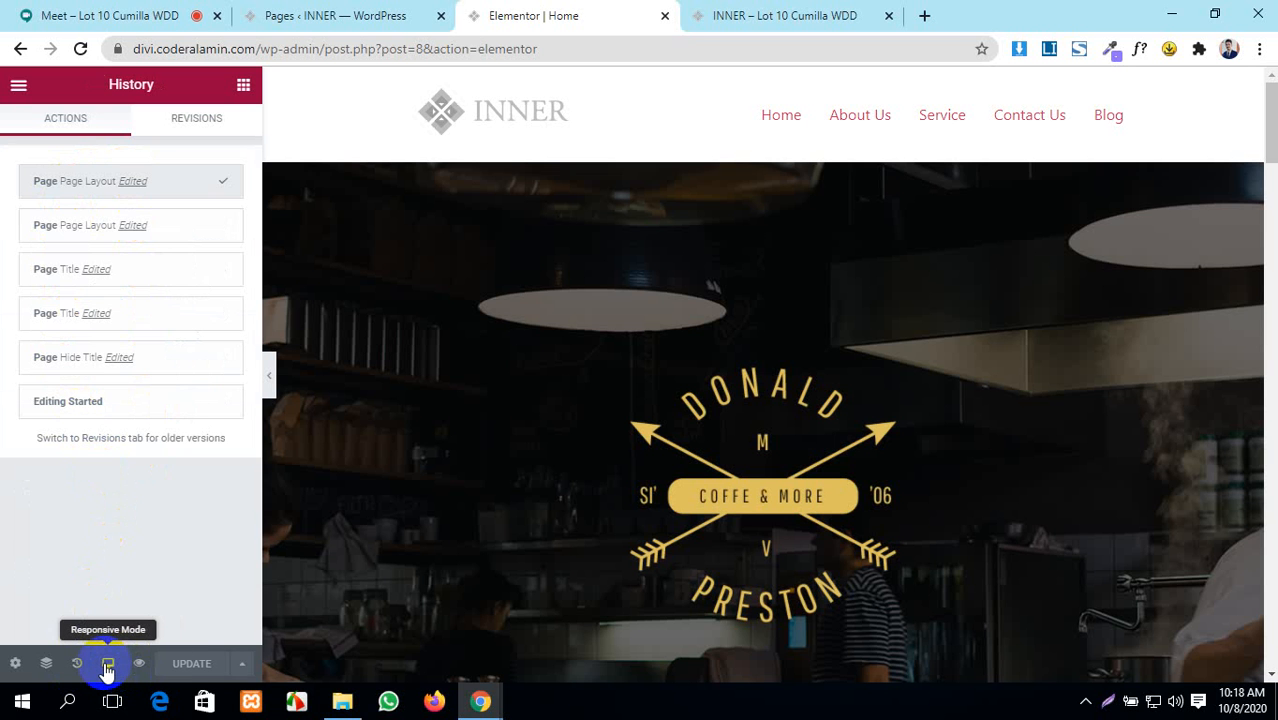
left_click(133, 190)
- Preview the page at Tablet and Mobile widths, then switch back to Desktop
left_click(108, 665)
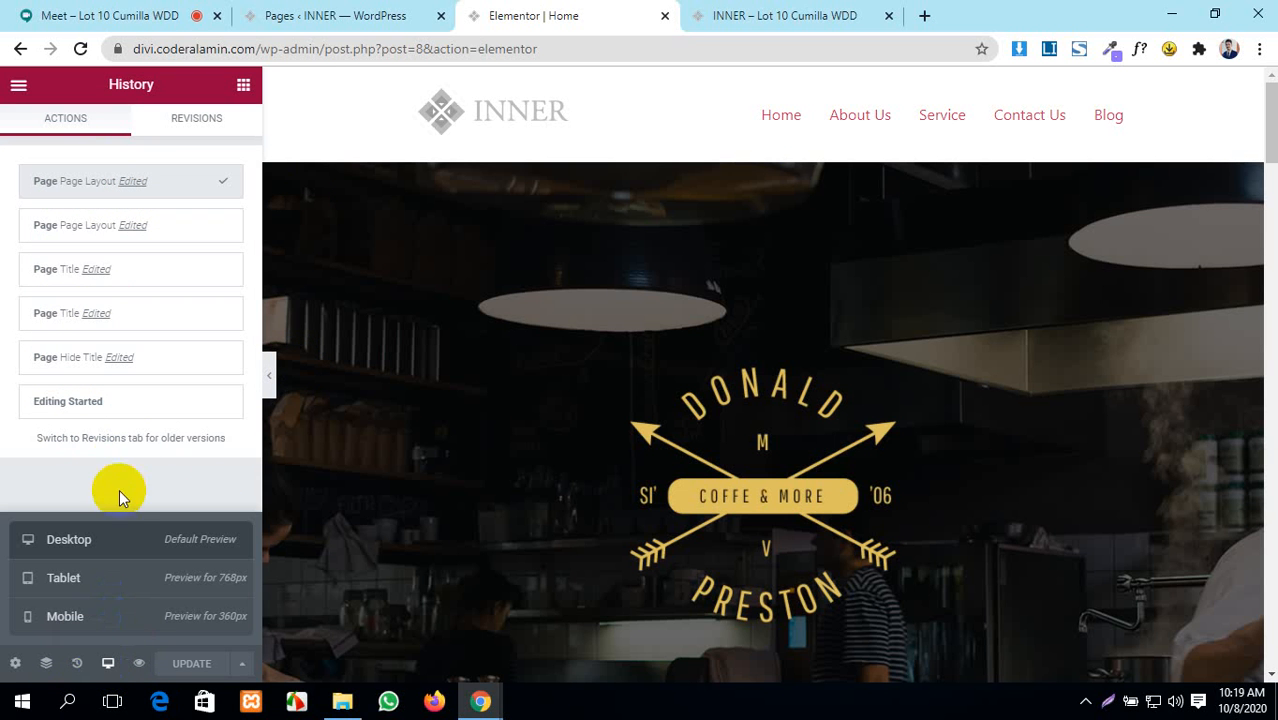
left_click(125, 557)
left_click(125, 582)
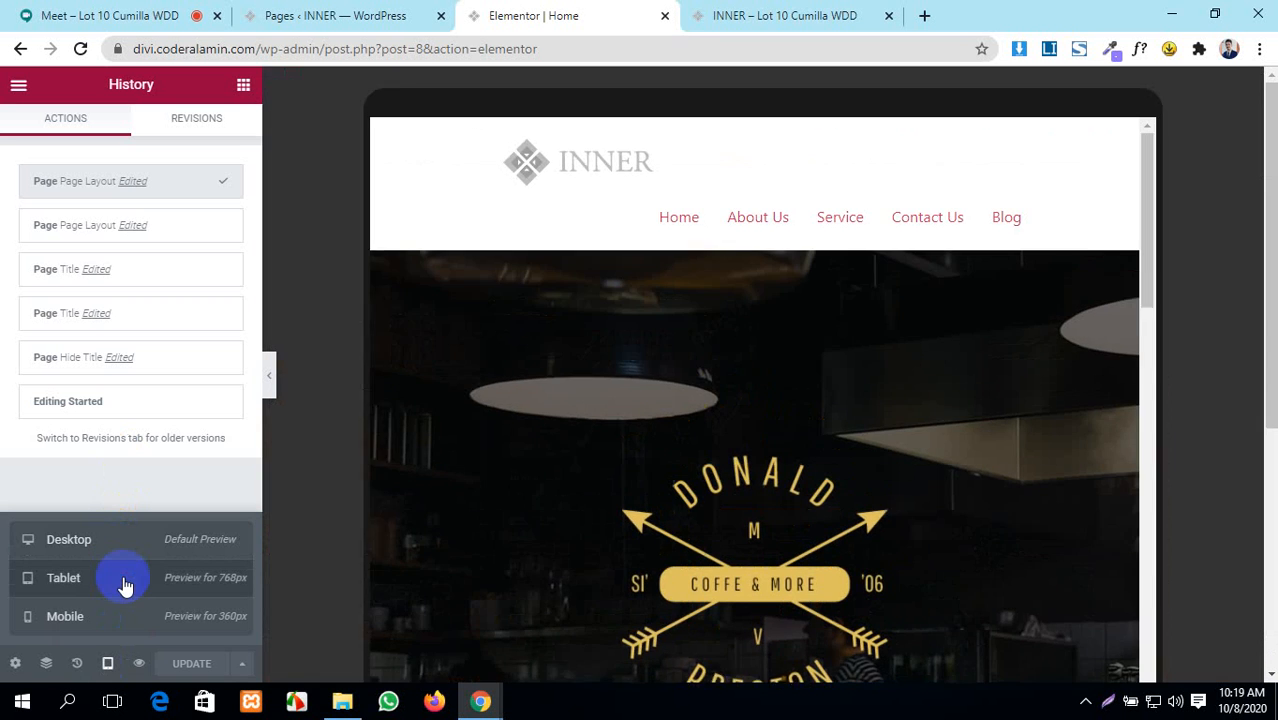
scroll(620, 362, "down", 5)
scroll(620, 368, "up", 5)
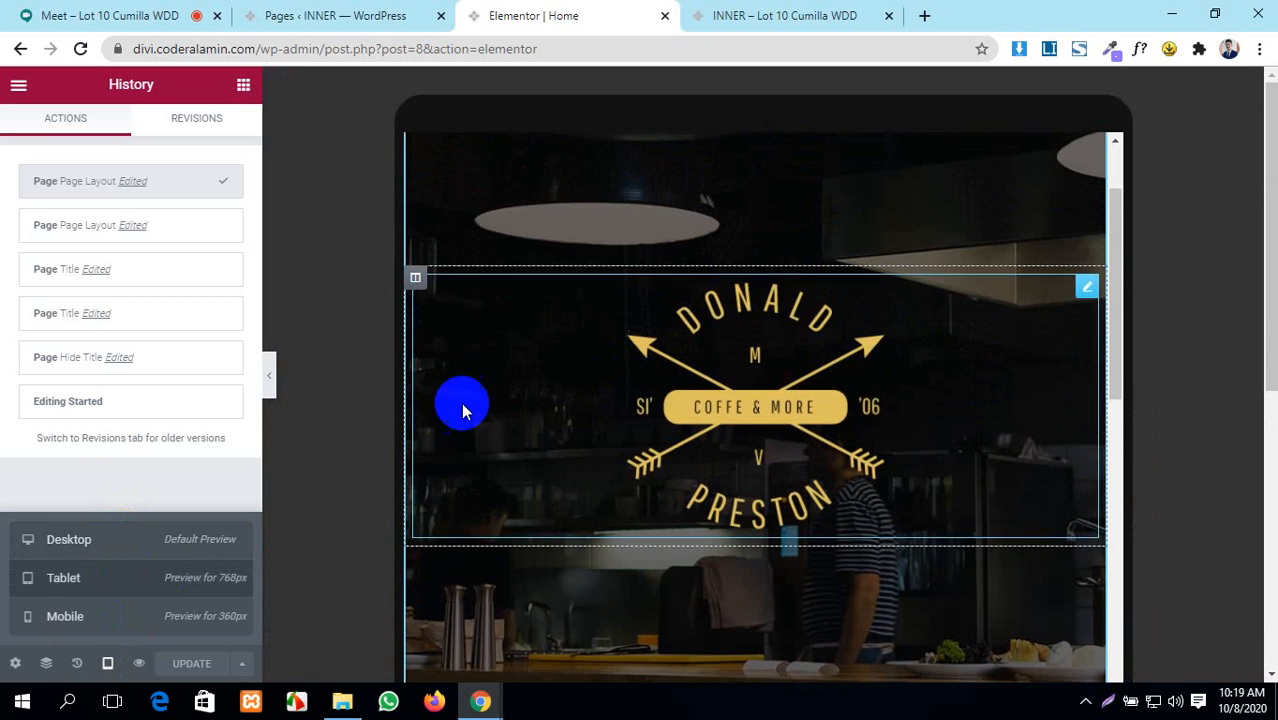
left_click(86, 614)
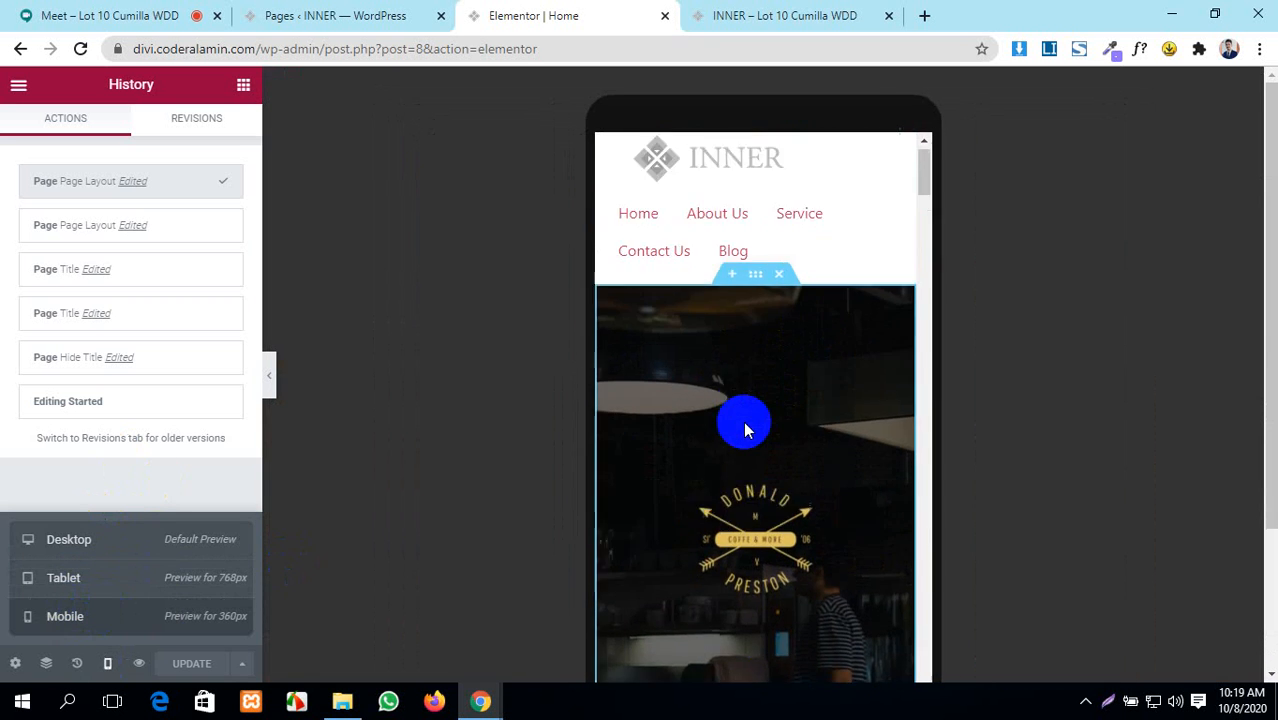
scroll(743, 421, "down", 6)
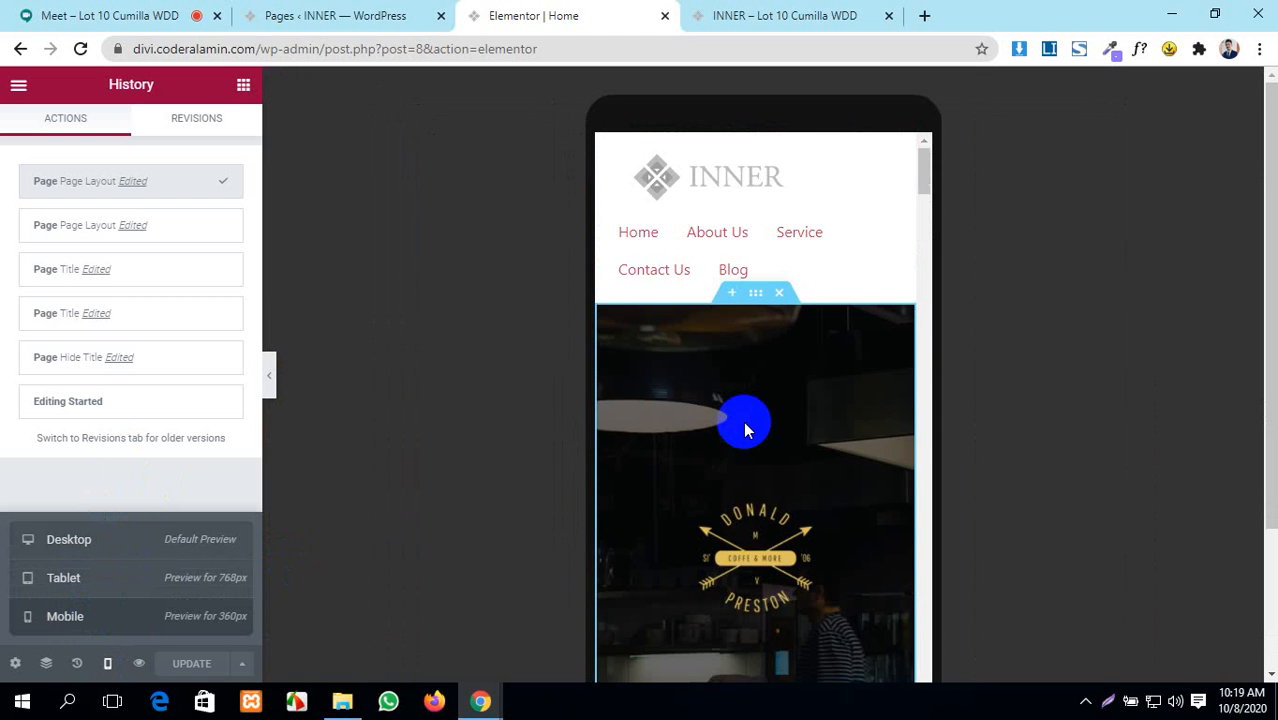
scroll(743, 421, "down", 8)
scroll(743, 421, "down", 10)
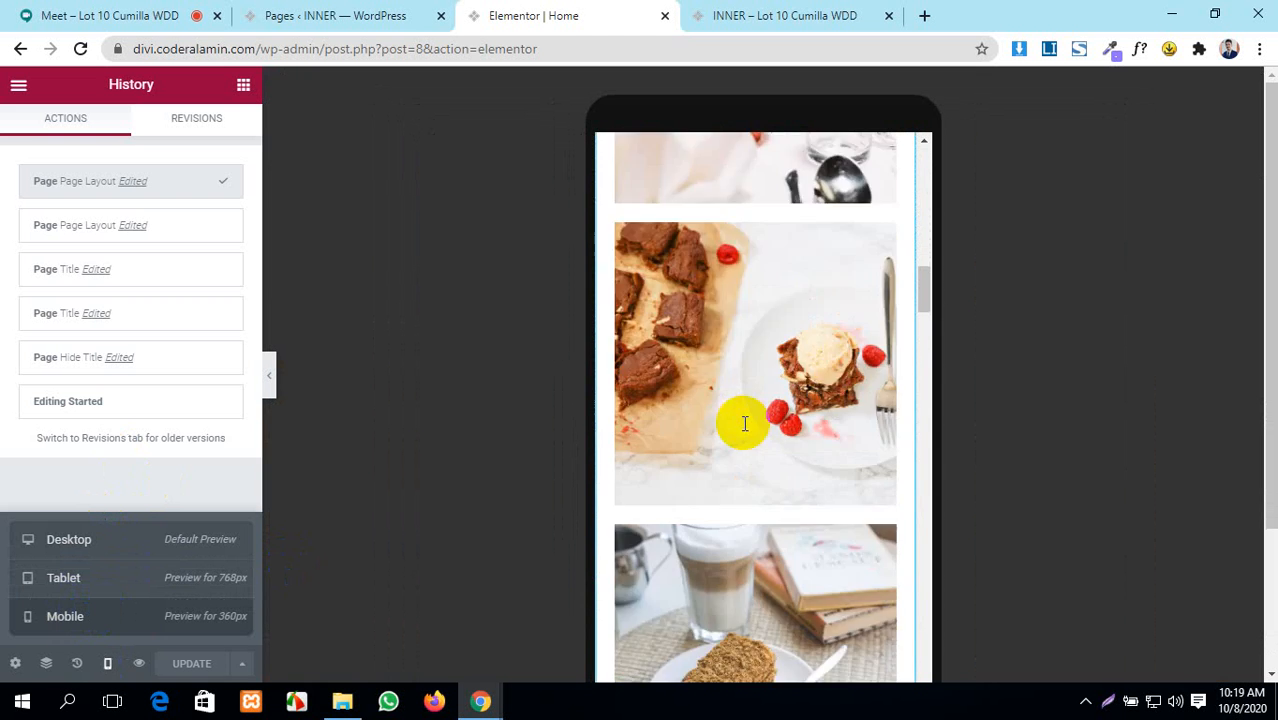
scroll(743, 427, "up", 12)
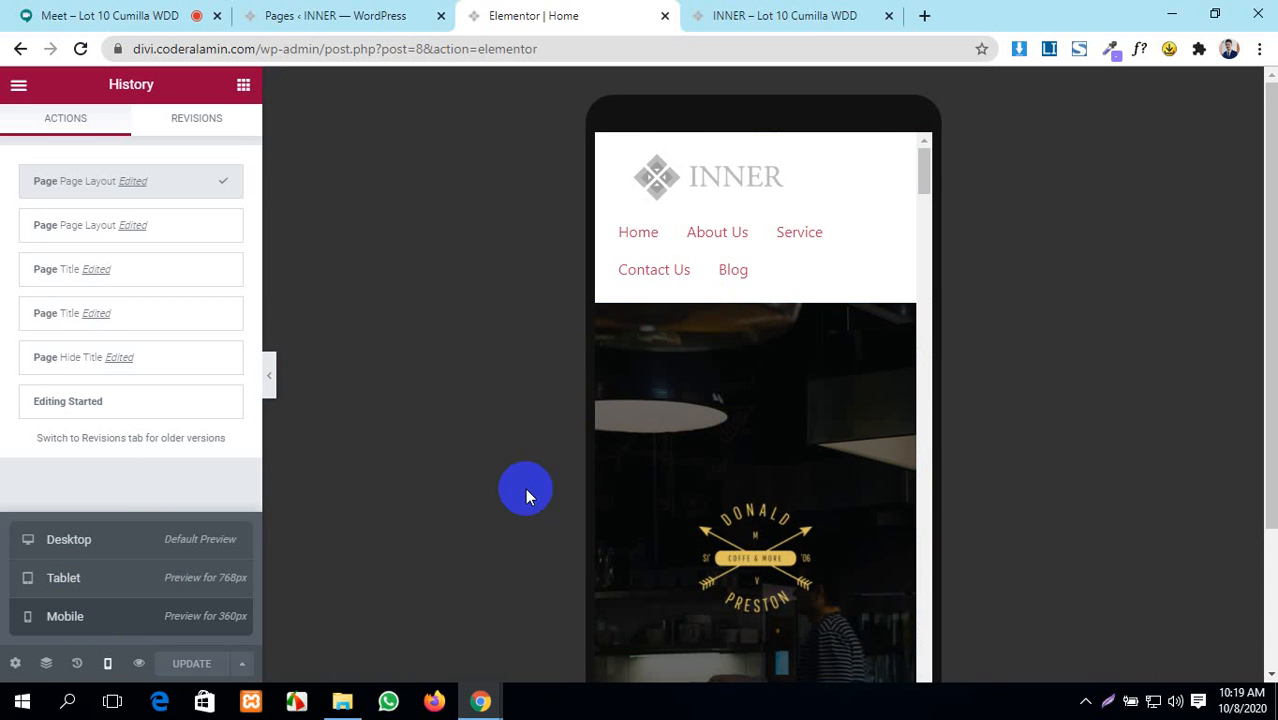
left_click(83, 550)
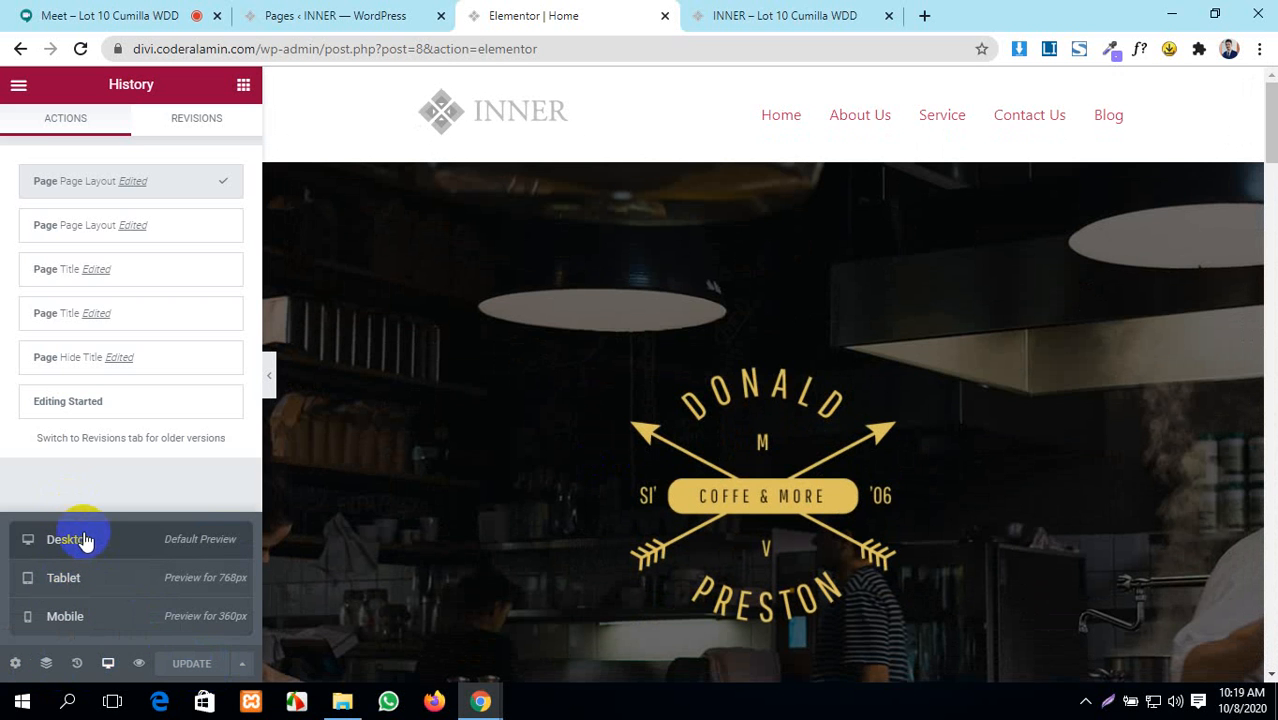
left_click(19, 663)
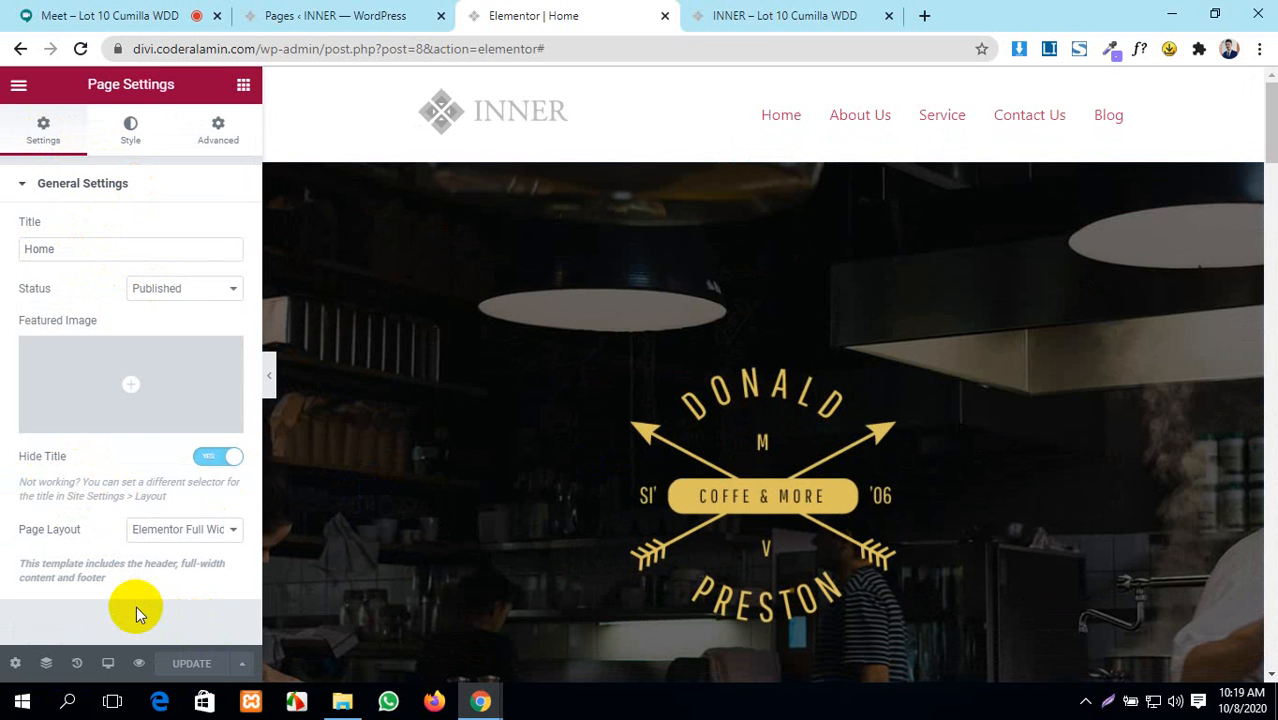
- Toggle General Settings, check the main menu, and move to the page's Body Style options
left_click(42, 193)
left_click(42, 193)
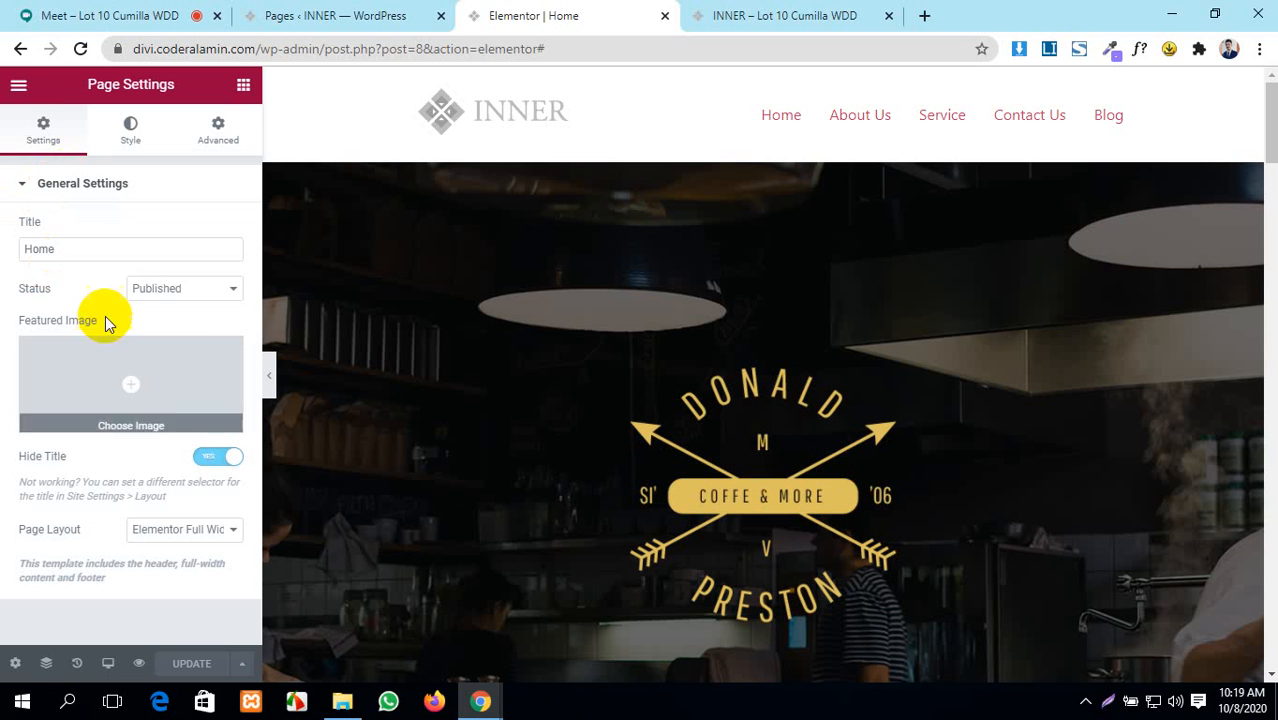
left_click(19, 86)
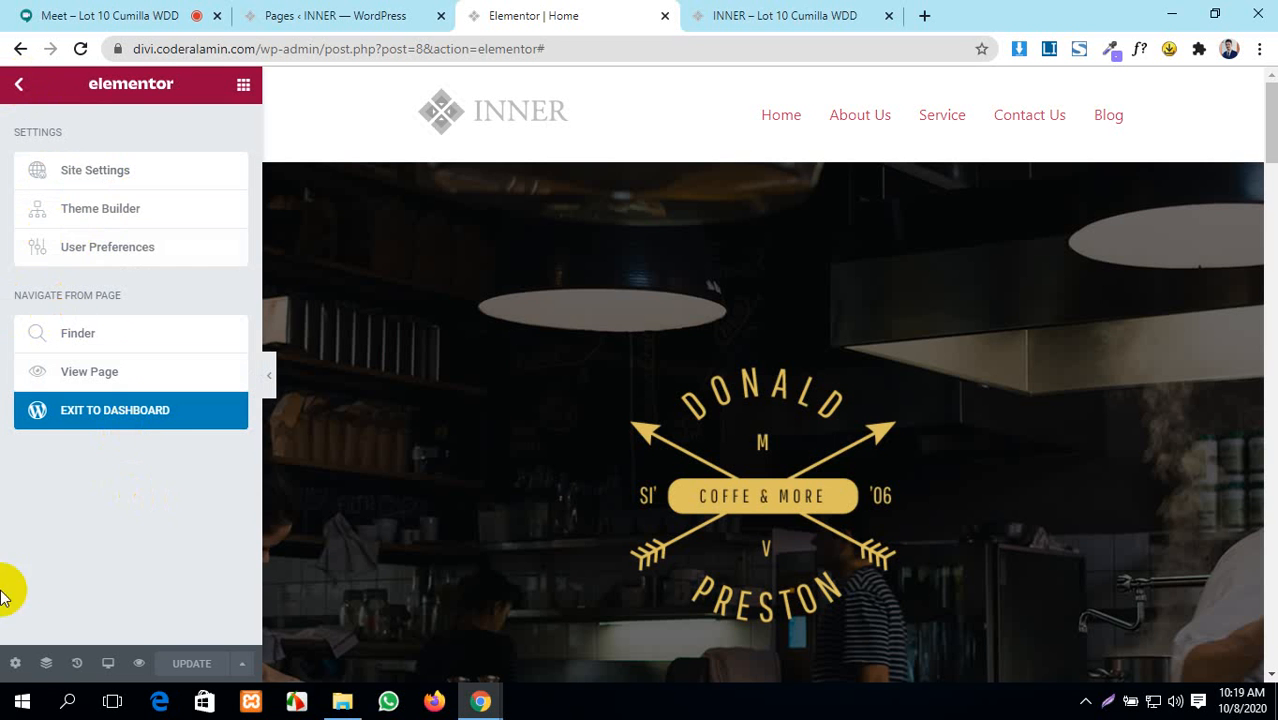
left_click(15, 663)
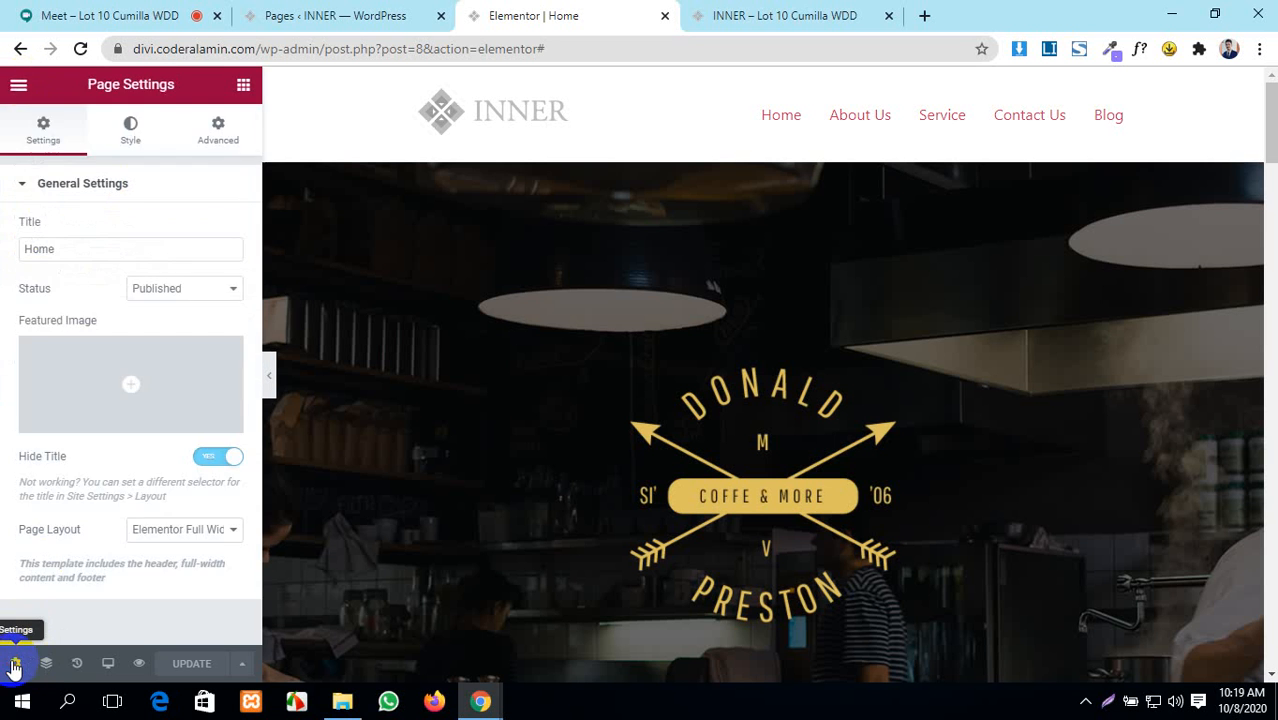
left_click(129, 140)
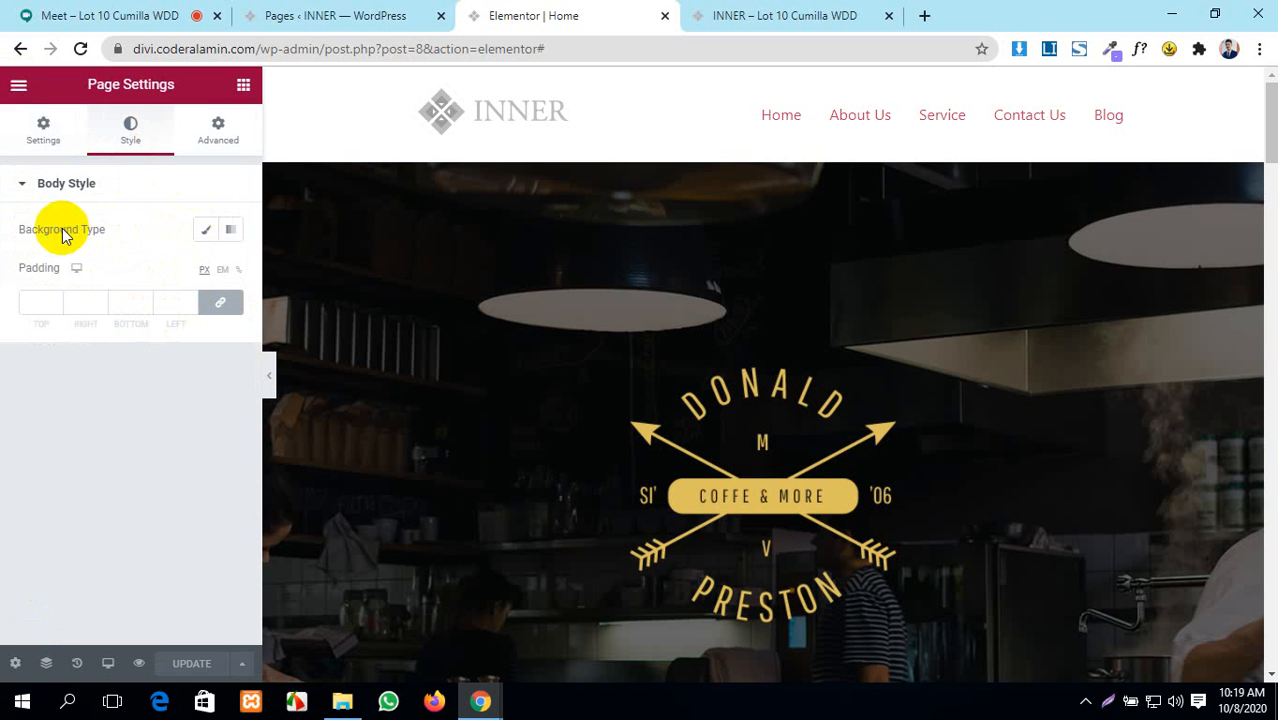
- Set the body background to Classic and apply the Primary global colour
scroll(1170, 405, "down", 5)
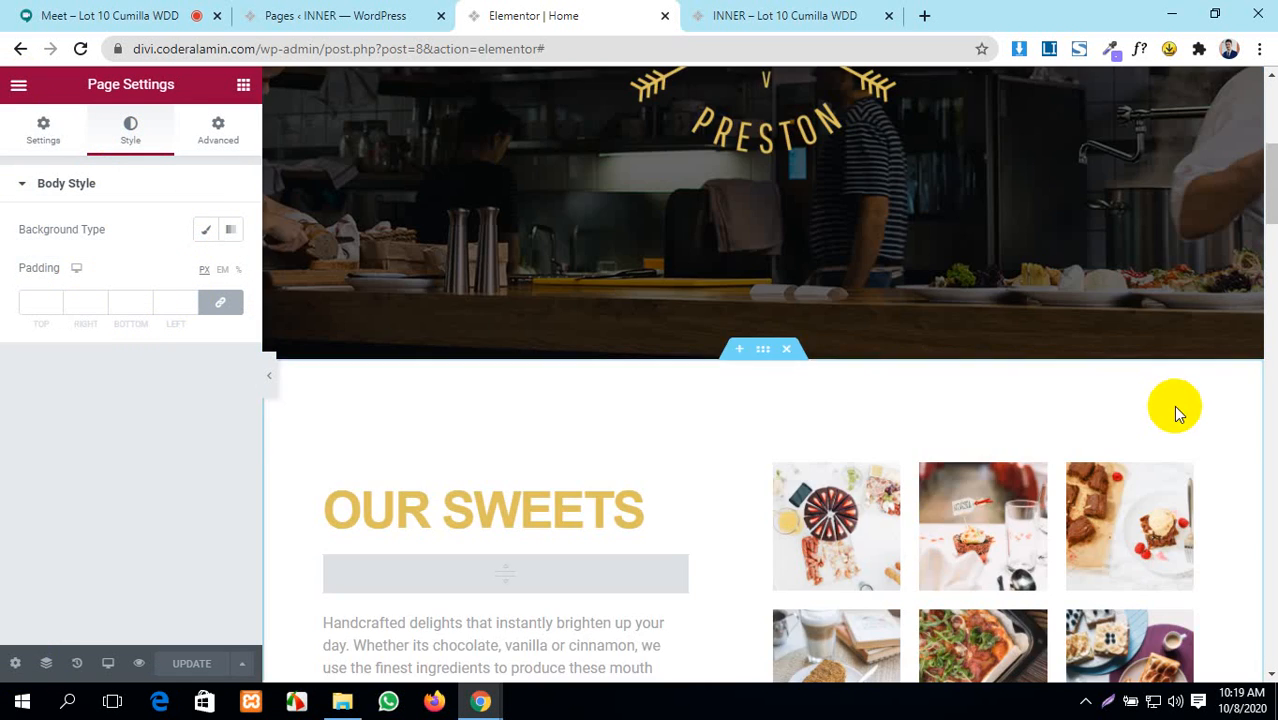
scroll(1173, 405, "up", 4)
scroll(1173, 405, "down", 2)
scroll(1173, 405, "up", 3)
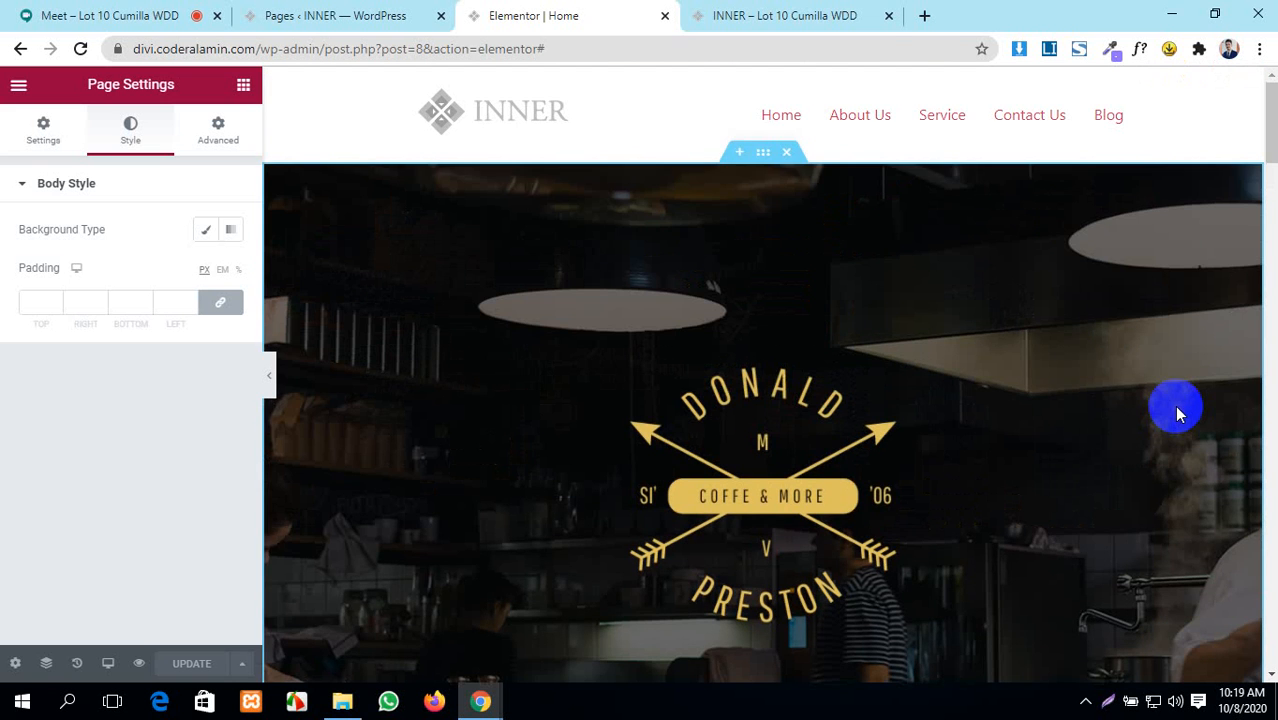
scroll(560, 270, "down", 5)
scroll(531, 317, "up", 5)
left_click(198, 233)
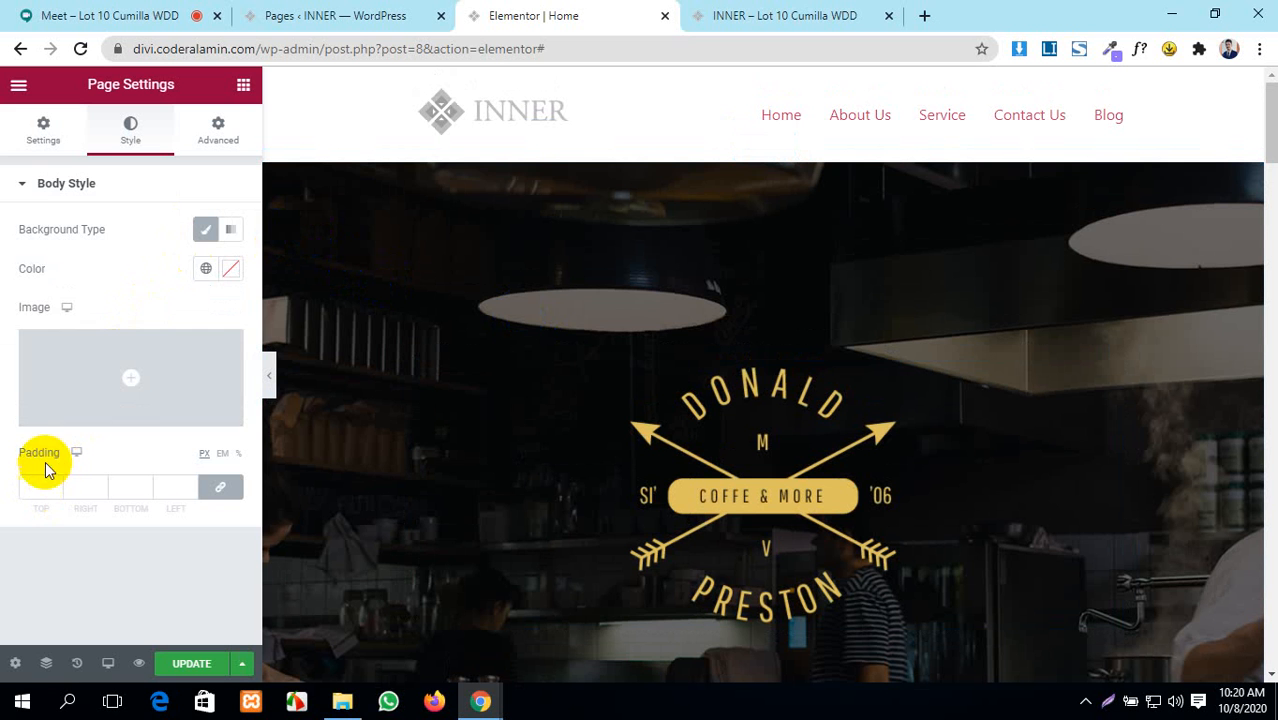
left_click(207, 270)
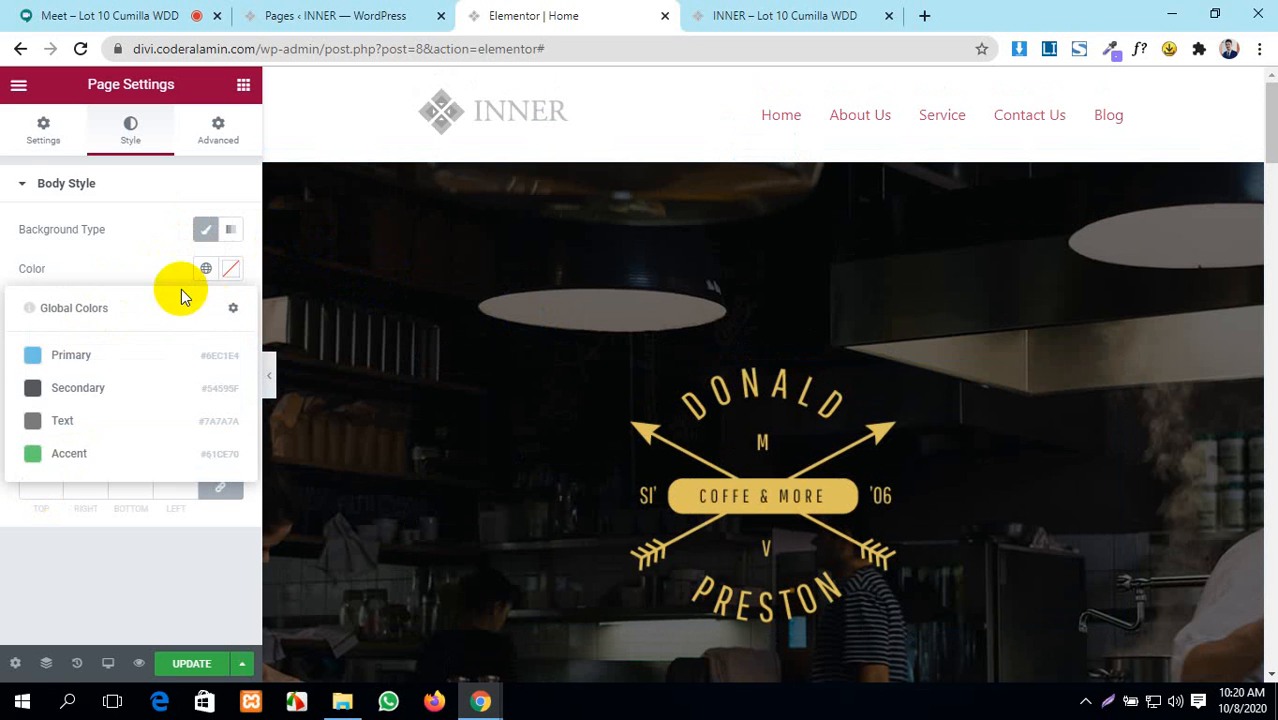
left_click(33, 357)
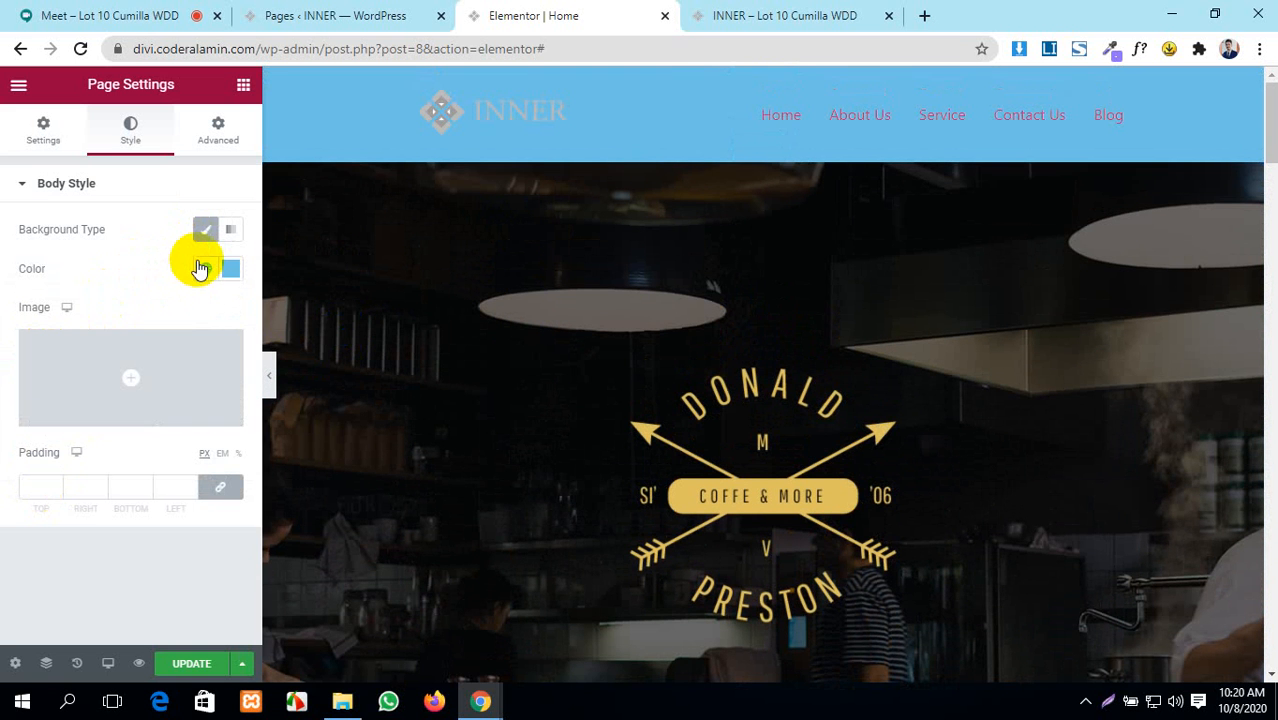
left_click(200, 270)
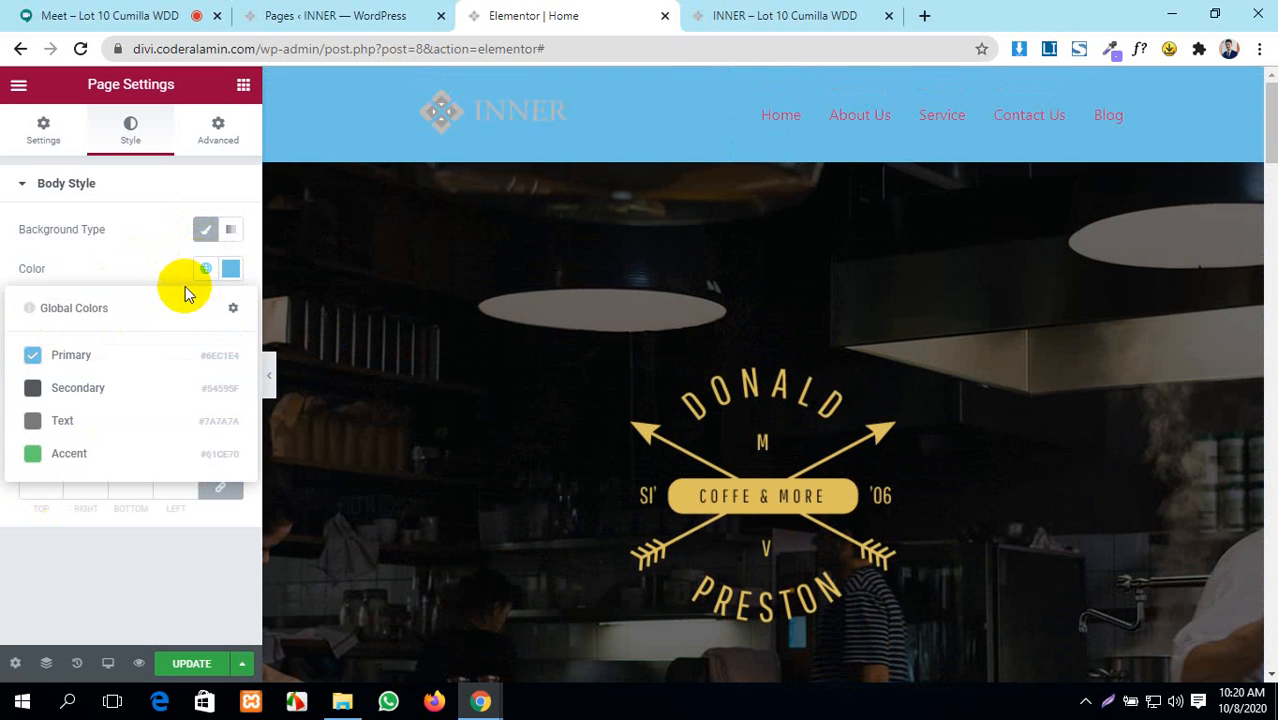
left_click(88, 357)
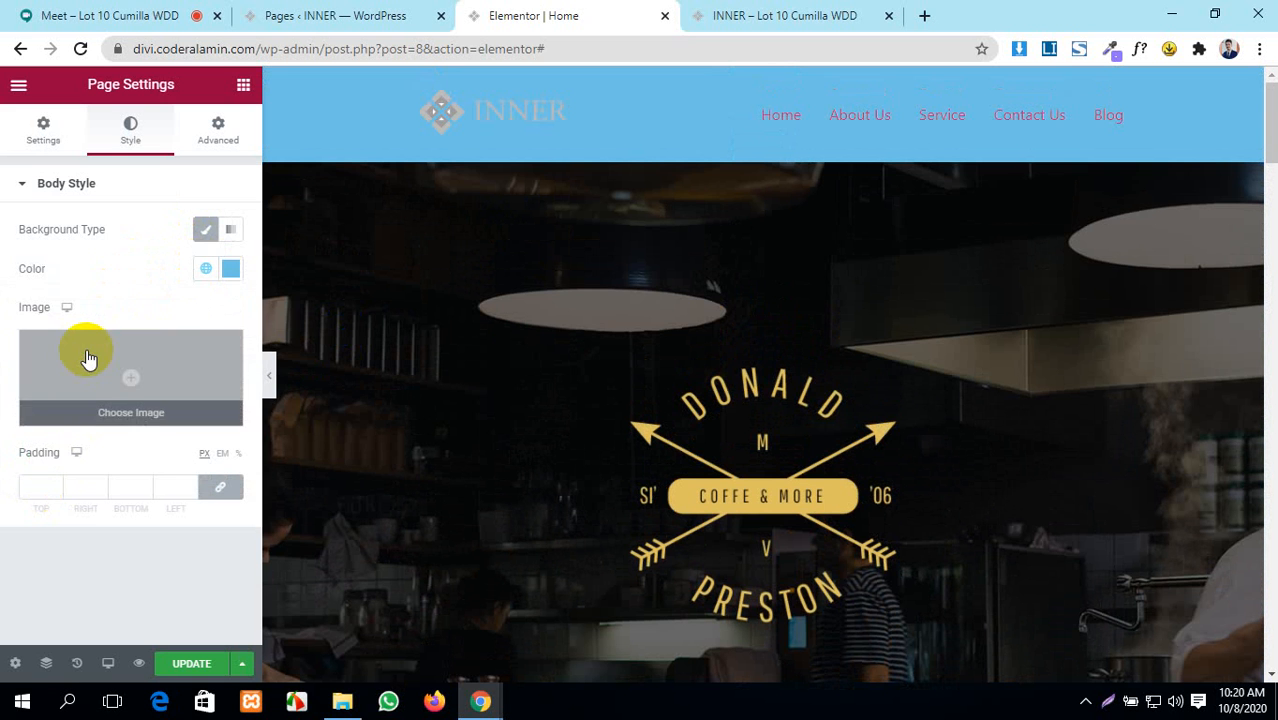
- Pick a near-black custom body background colour and save the page with Update
left_click(227, 273)
left_click(211, 375)
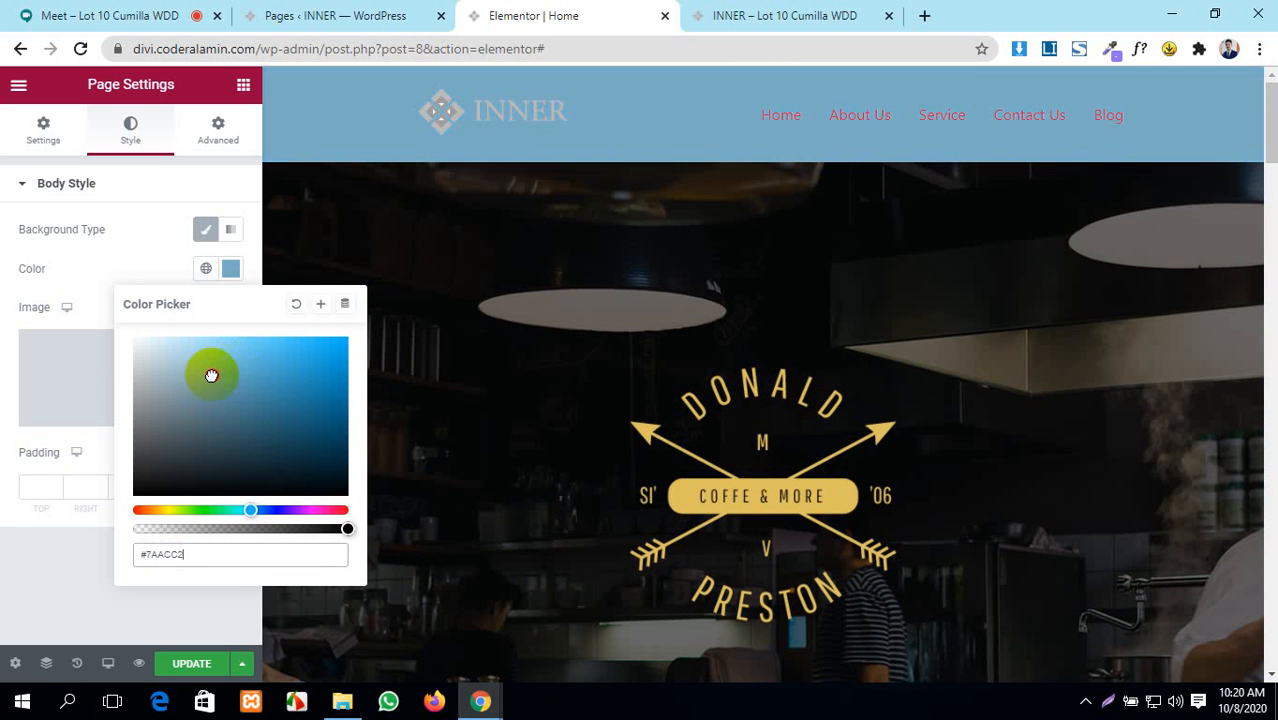
left_click_drag(191, 380, 146, 485)
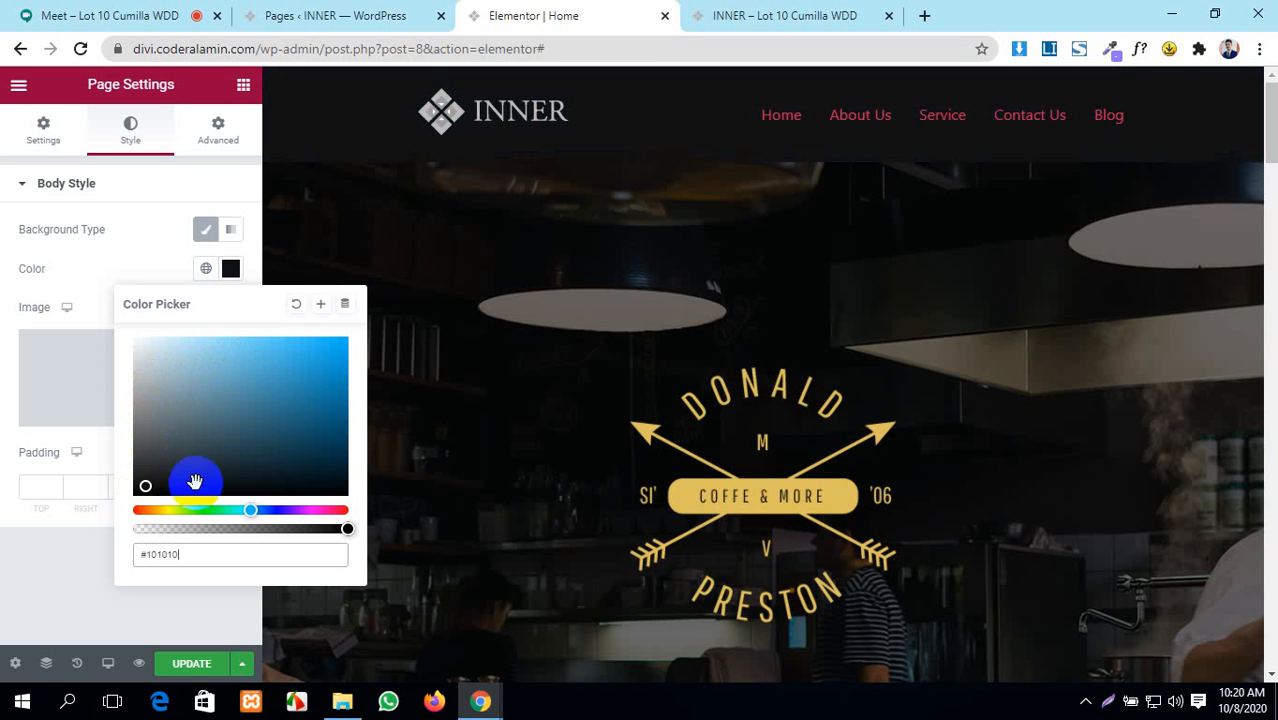
scroll(799, 385, "down", 5)
scroll(799, 391, "up", 5)
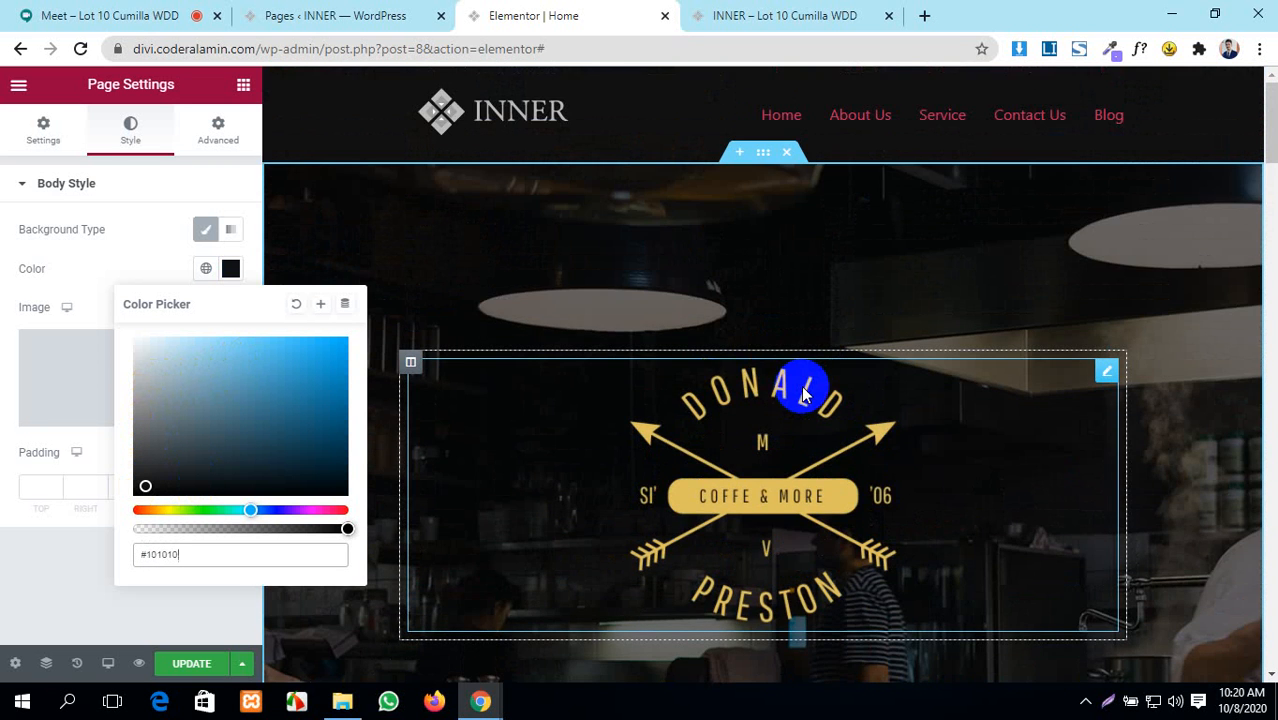
scroll(800, 393, "down", 6)
scroll(800, 393, "up", 4)
scroll(801, 384, "up", 3)
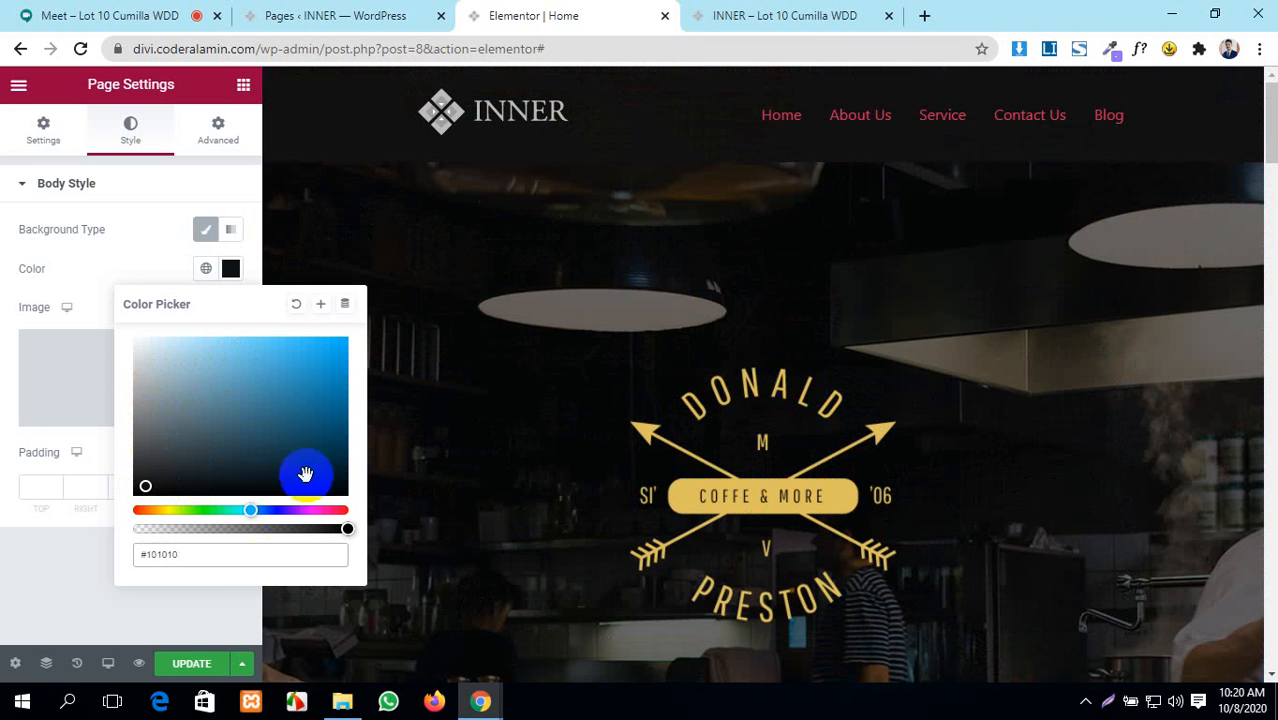
left_click(194, 664)
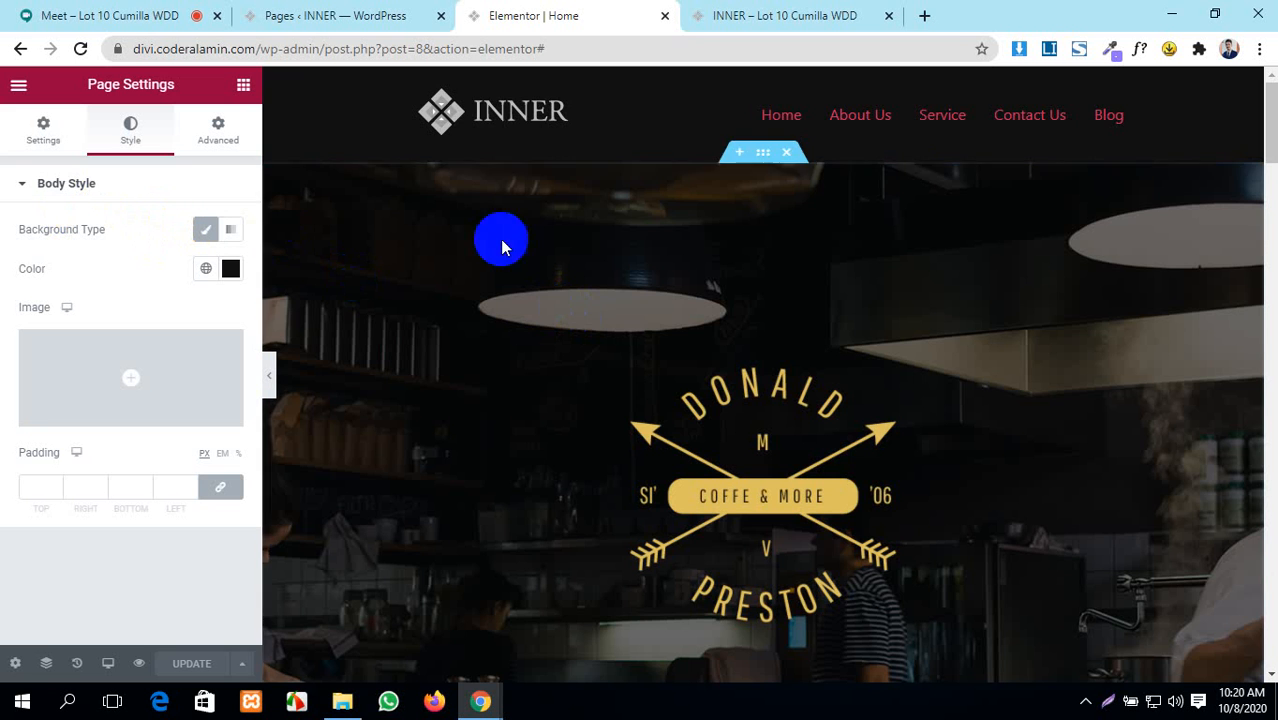
- Change the body background colour to the greyish-blue #82A2B0
scroll(648, 130, "down", 5)
scroll(647, 124, "up", 5)
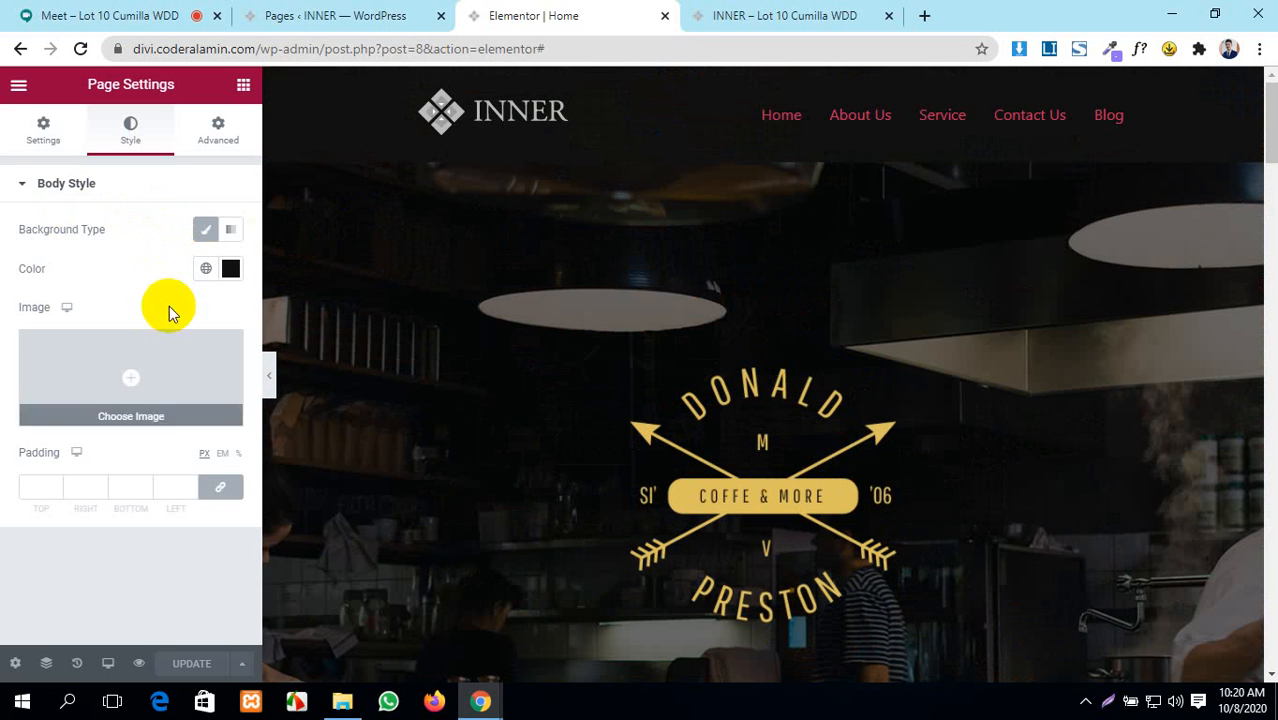
left_click(231, 272)
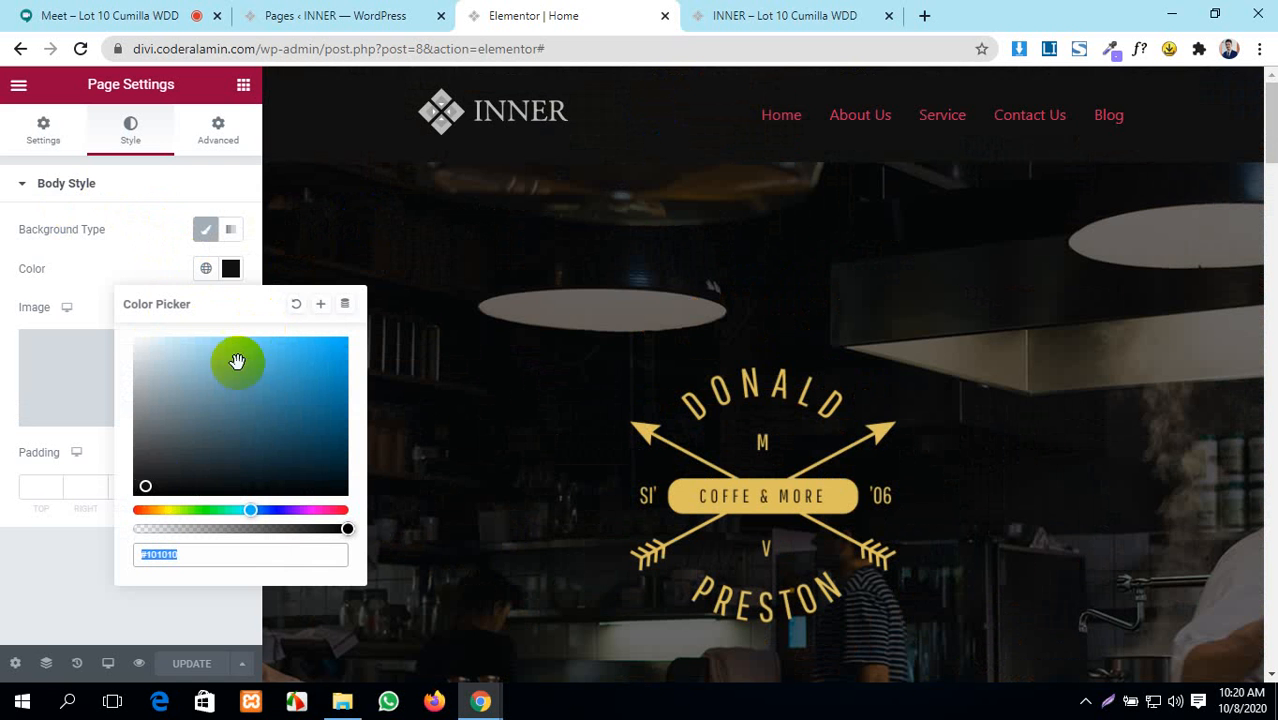
left_click_drag(152, 474, 188, 385)
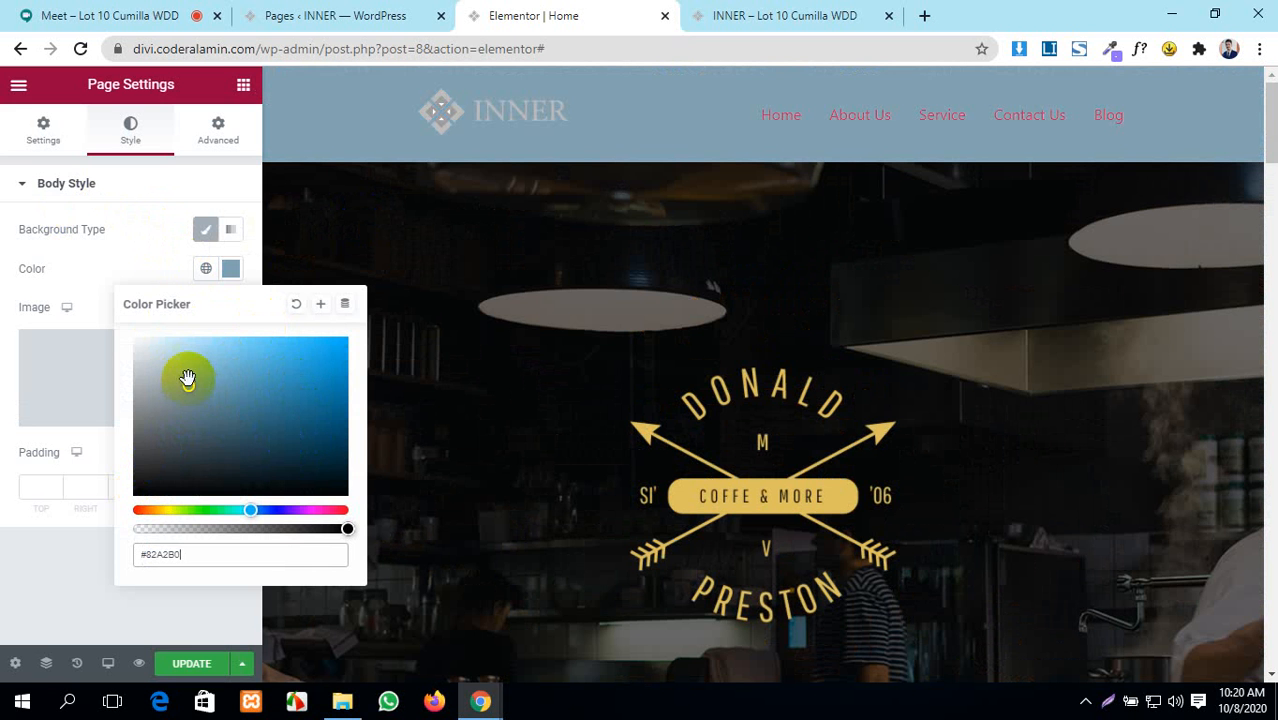
left_click(231, 270)
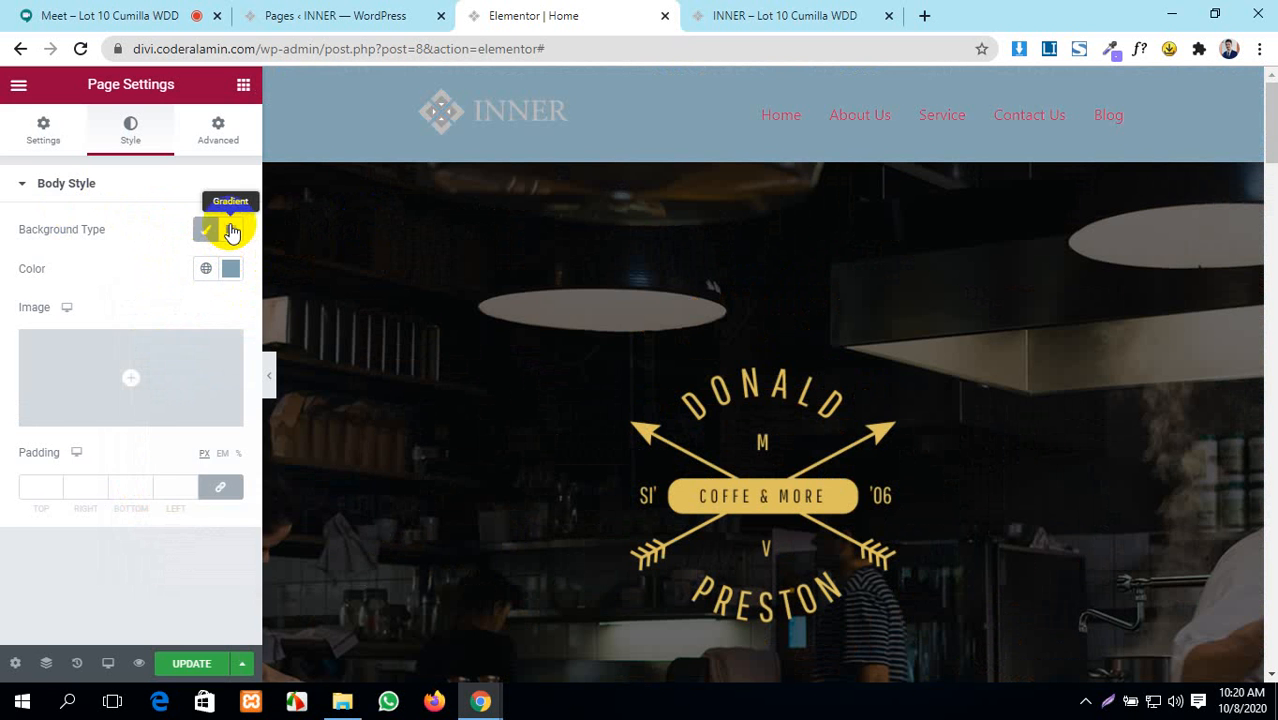
- Make the body background a Gradient, with slate blue first colour and dark red #8D1027 second
left_click(231, 231)
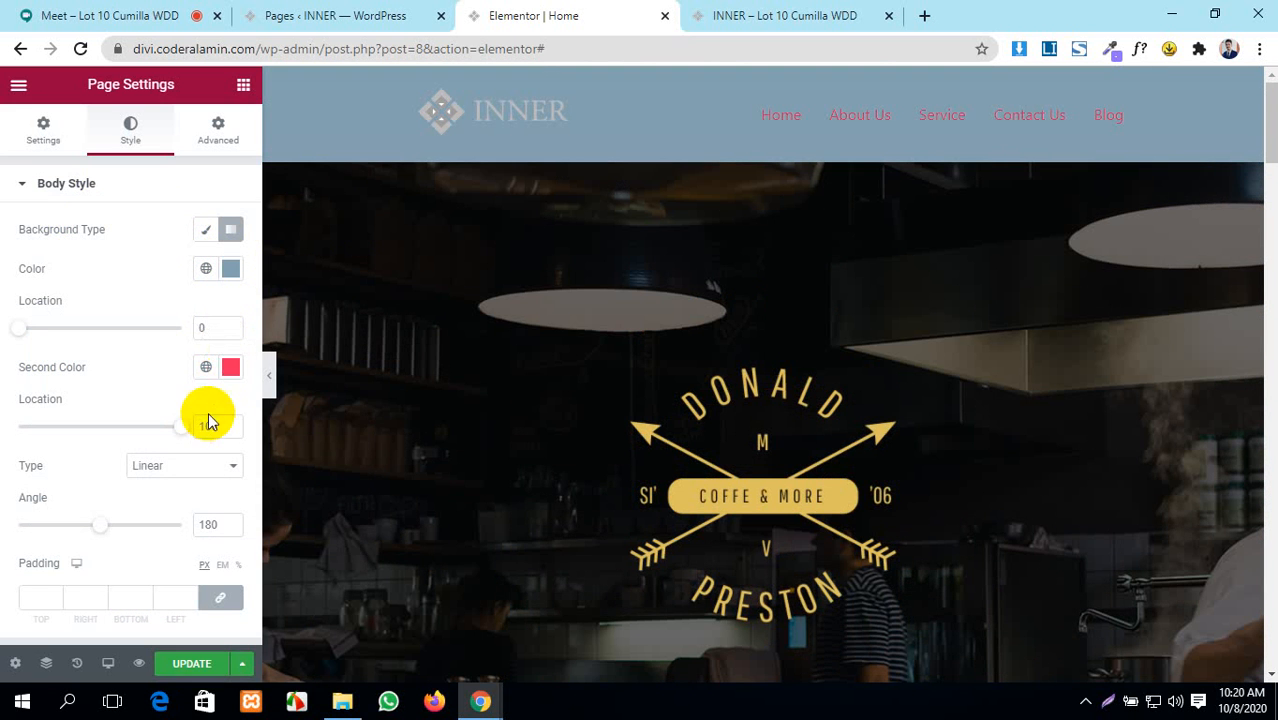
left_click(231, 269)
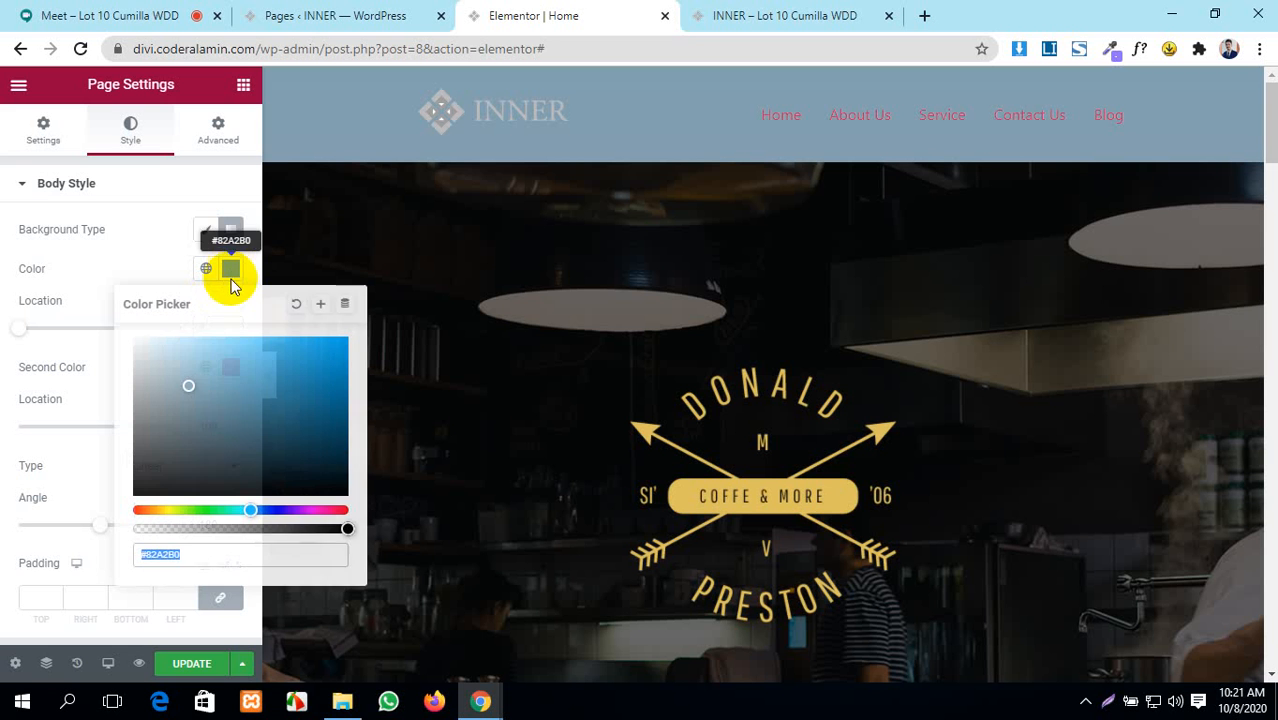
left_click_drag(197, 381, 190, 417)
left_click_drag(249, 509, 274, 510)
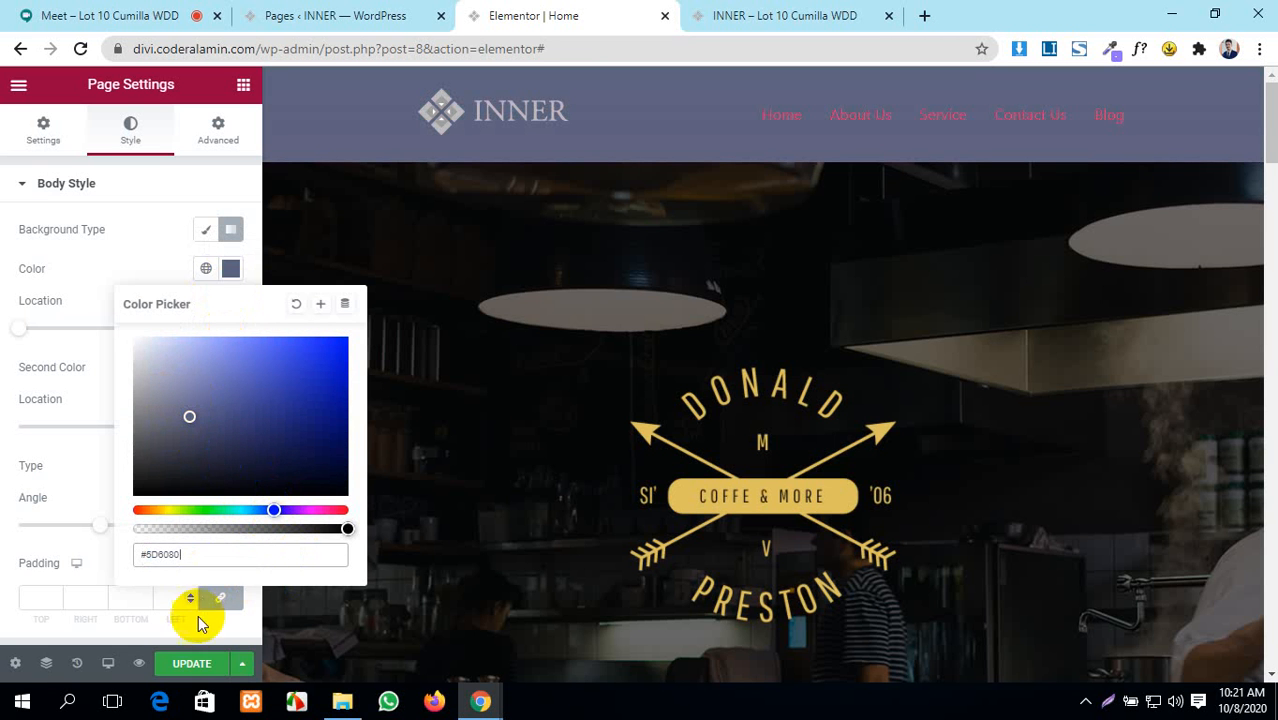
left_click(157, 240)
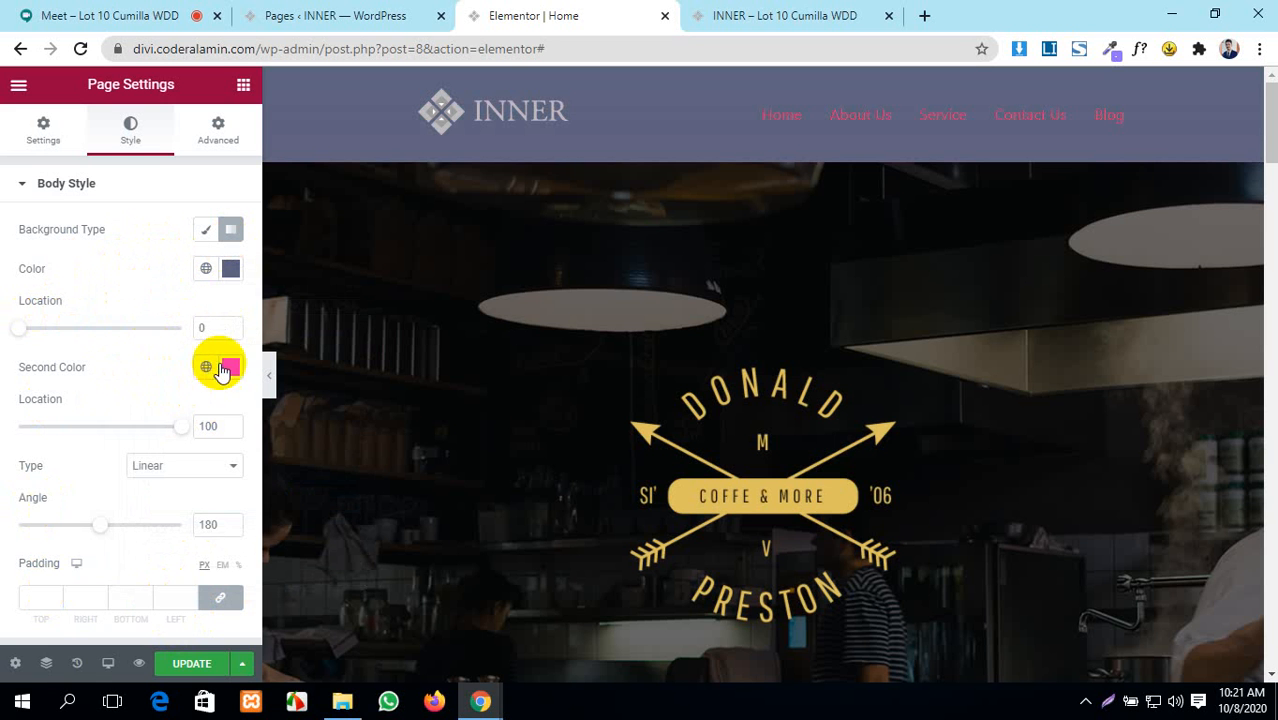
left_click(232, 367)
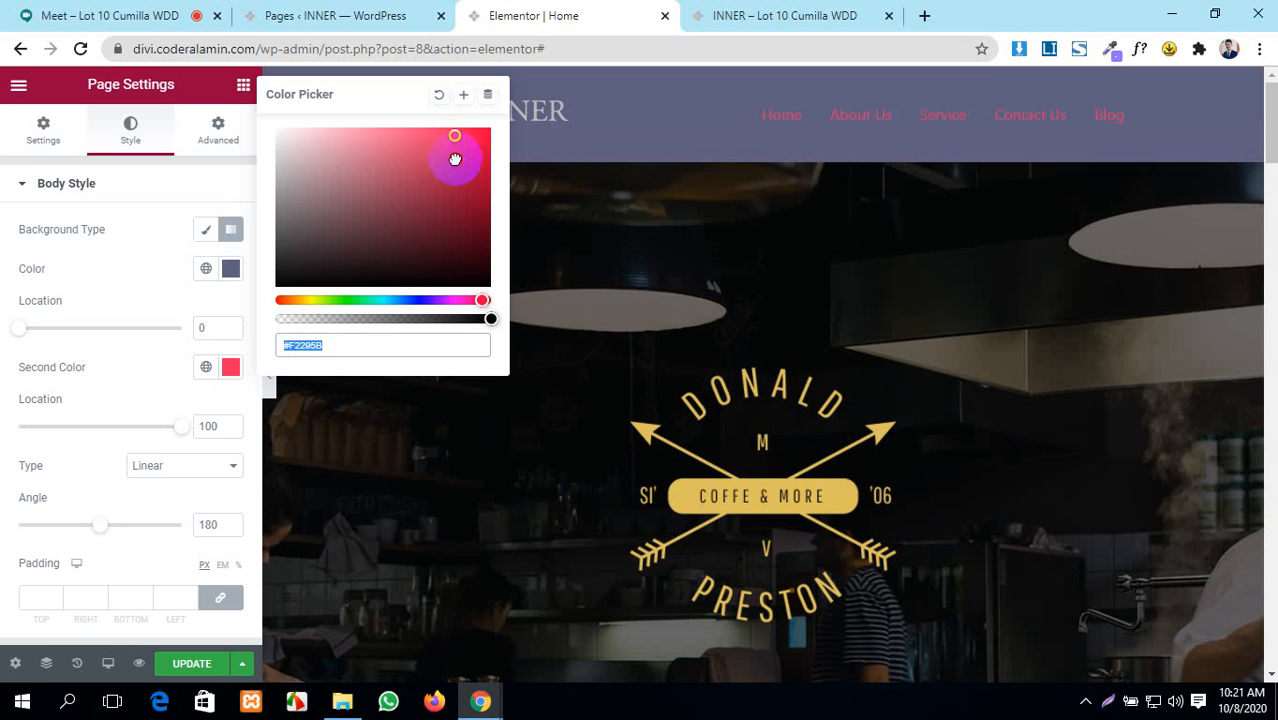
left_click_drag(455, 160, 459, 210)
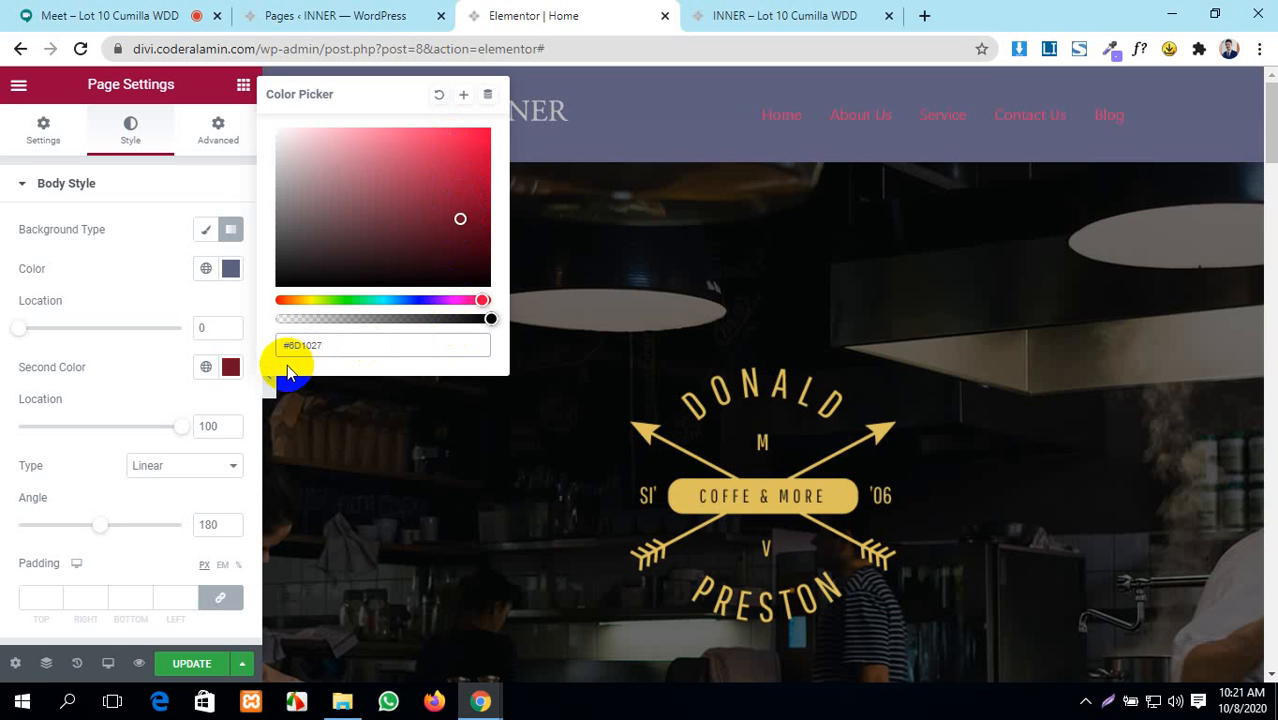
left_click(231, 233)
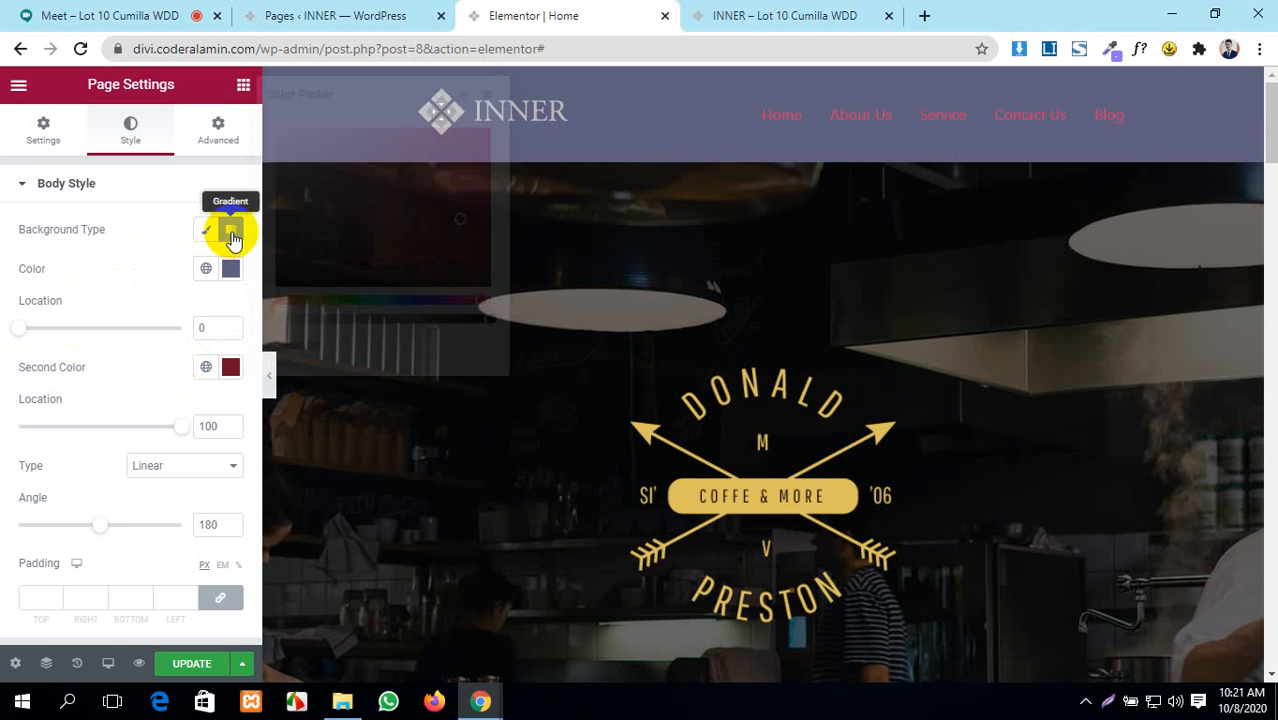
- Lighten the gradient's first colour to pale lavender #C5C7E0 and move its stop to 8
left_click(231, 233)
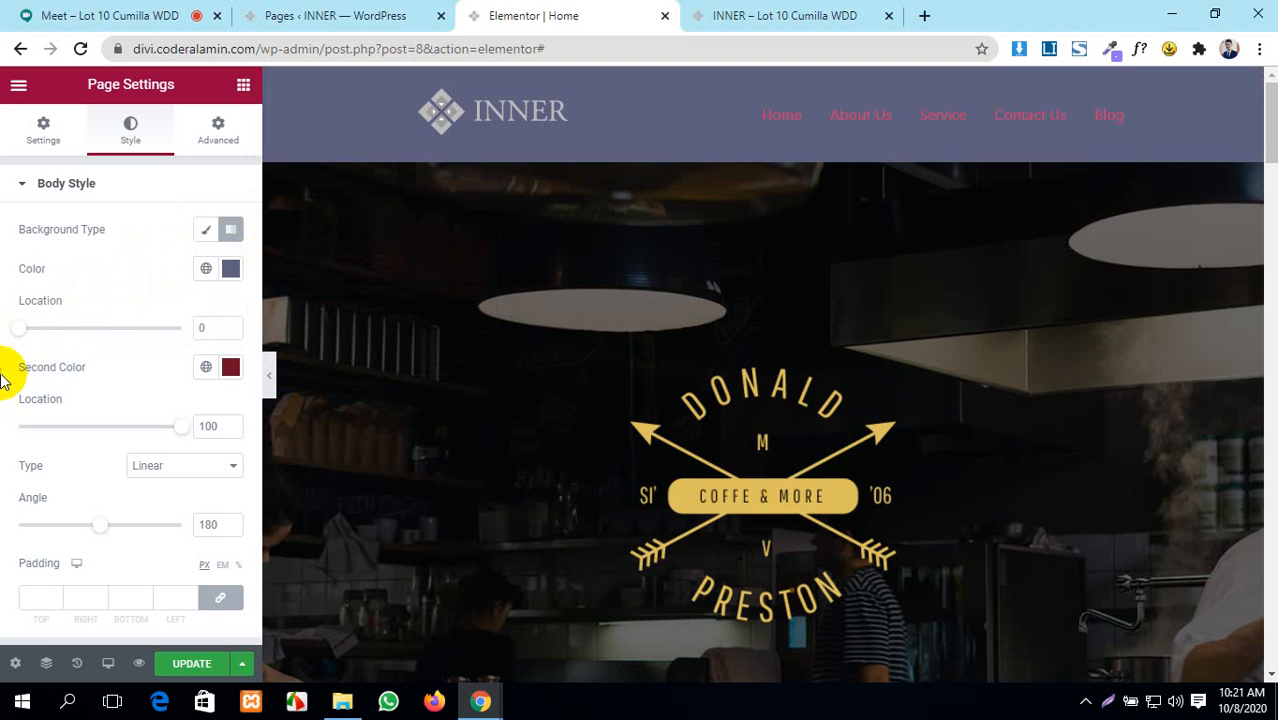
left_click(228, 270)
left_click(168, 372)
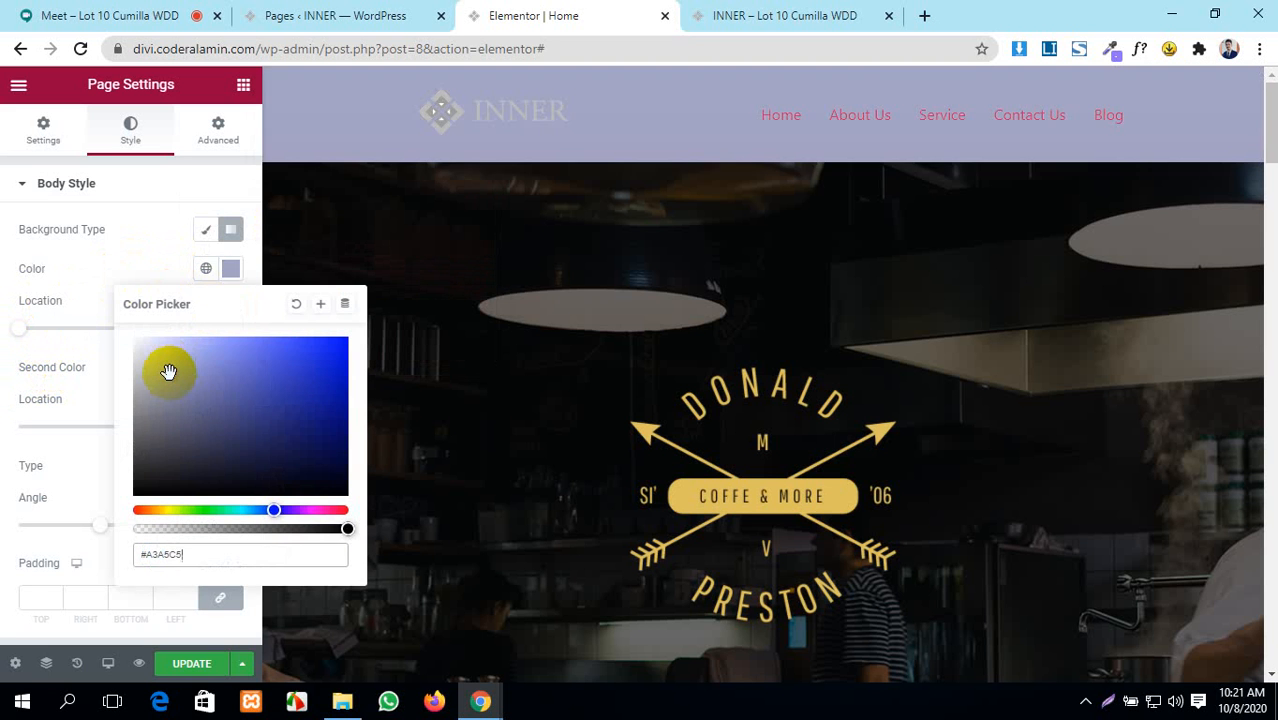
left_click(158, 356)
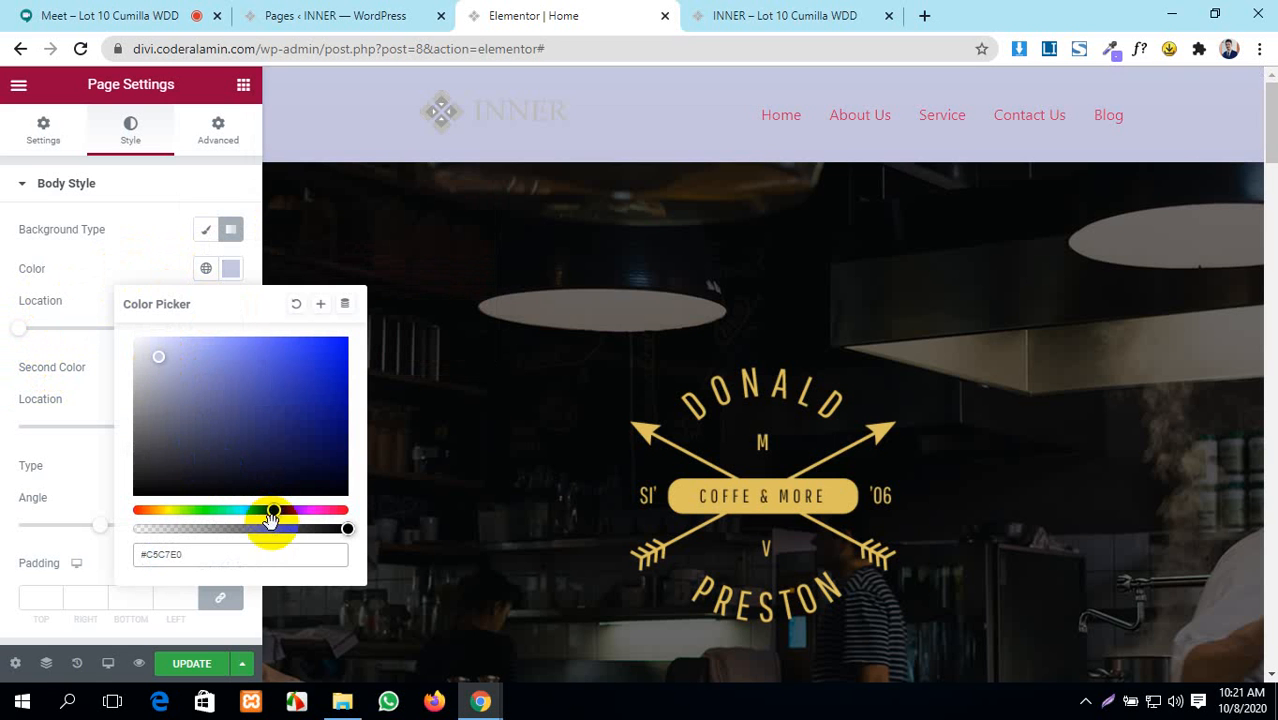
left_click(148, 252)
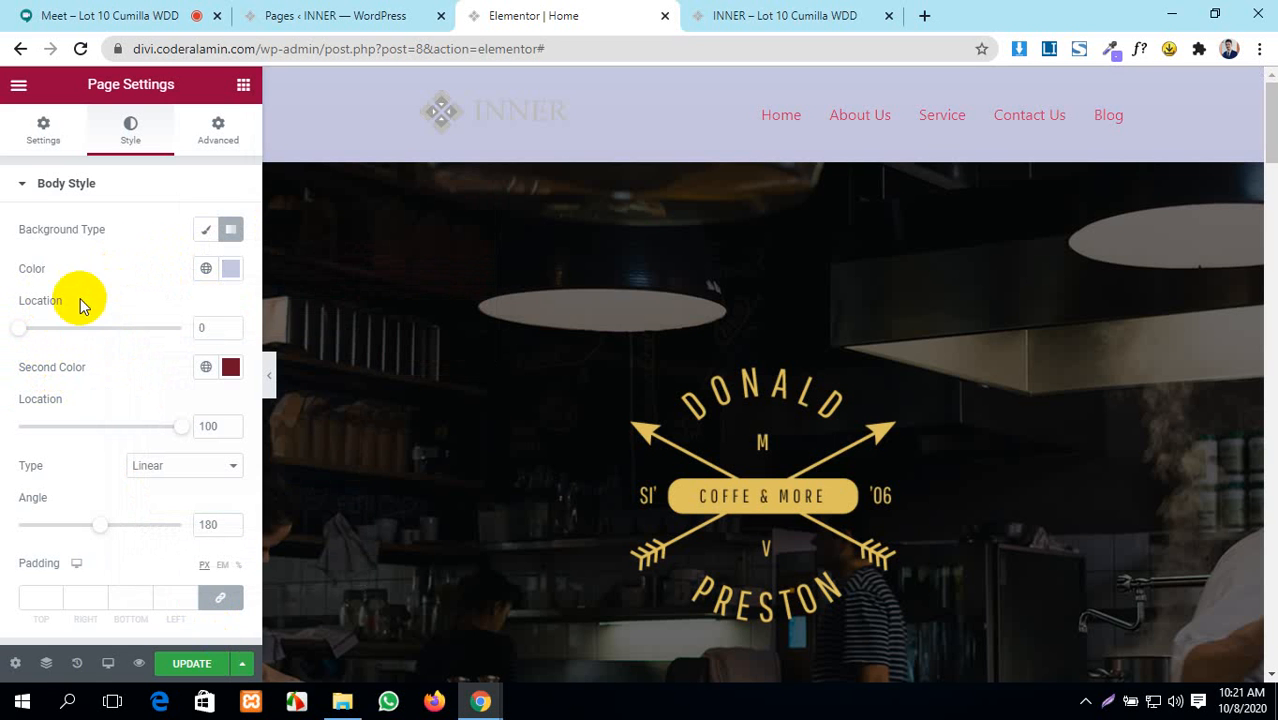
left_click_drag(26, 338, 72, 341)
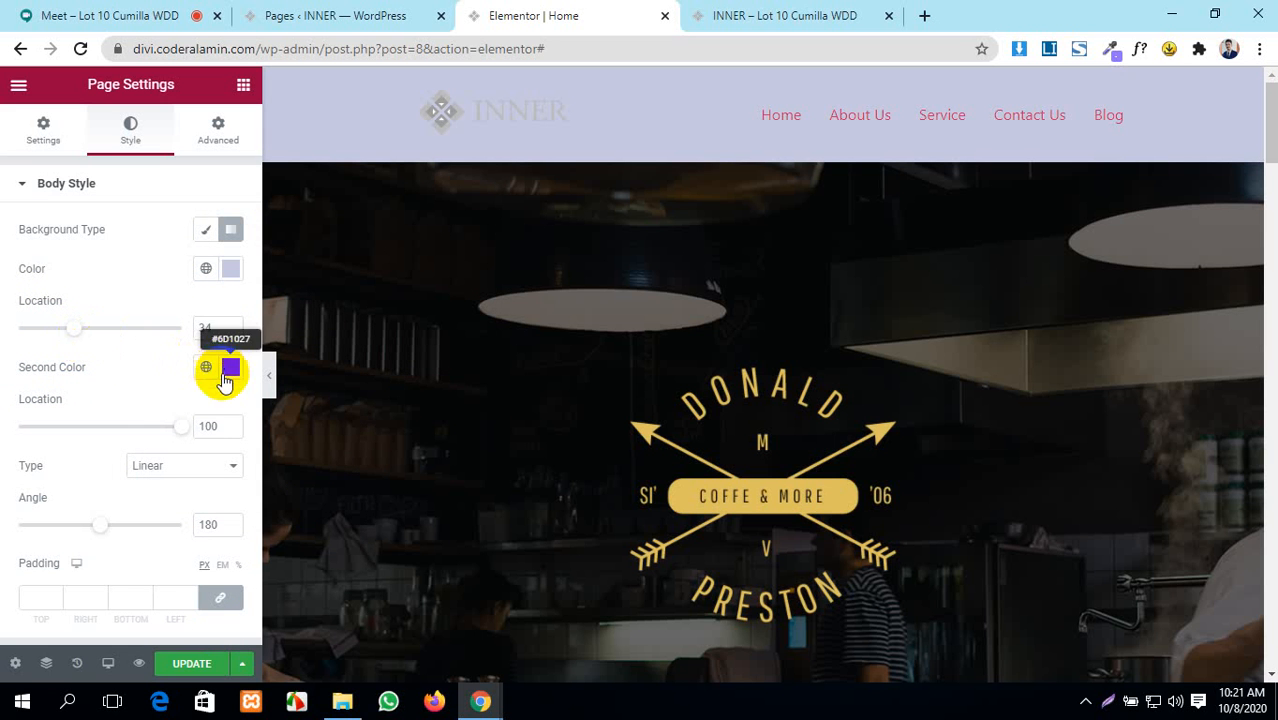
- Set the gradient type to Radial, centred, after briefly trying Linear
left_click(199, 470)
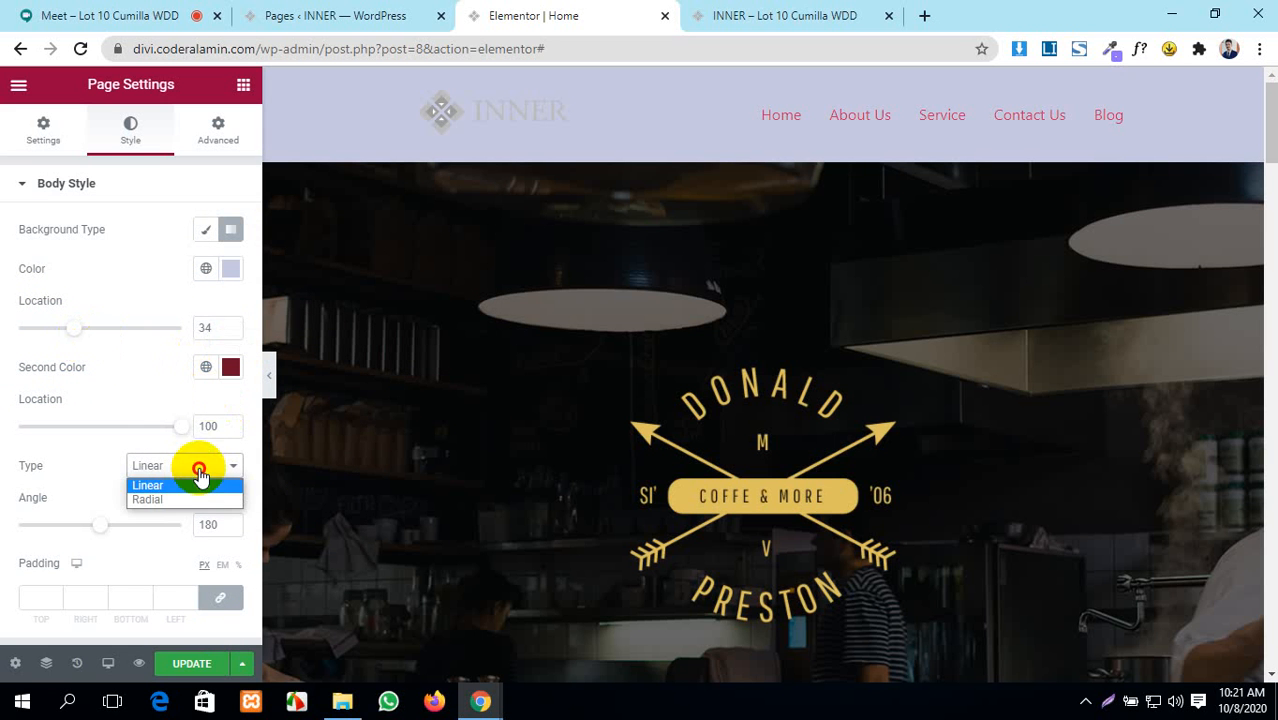
left_click(199, 499)
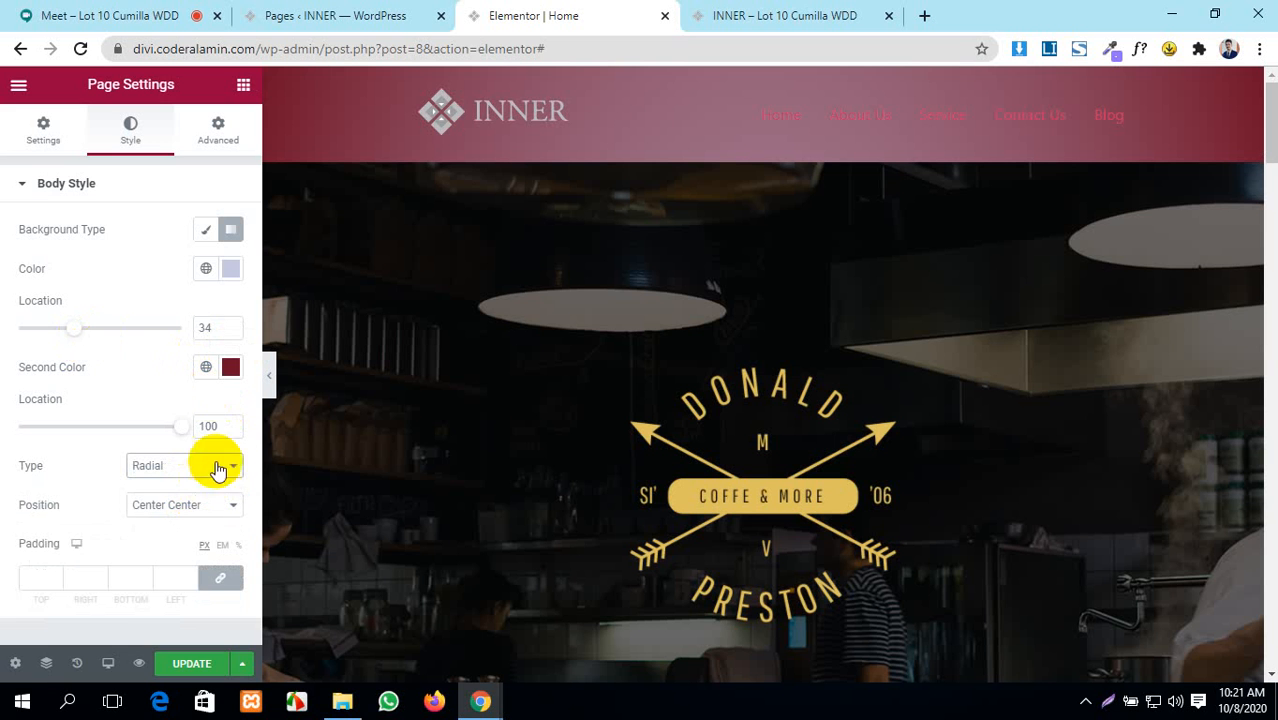
left_click(215, 467)
left_click(209, 485)
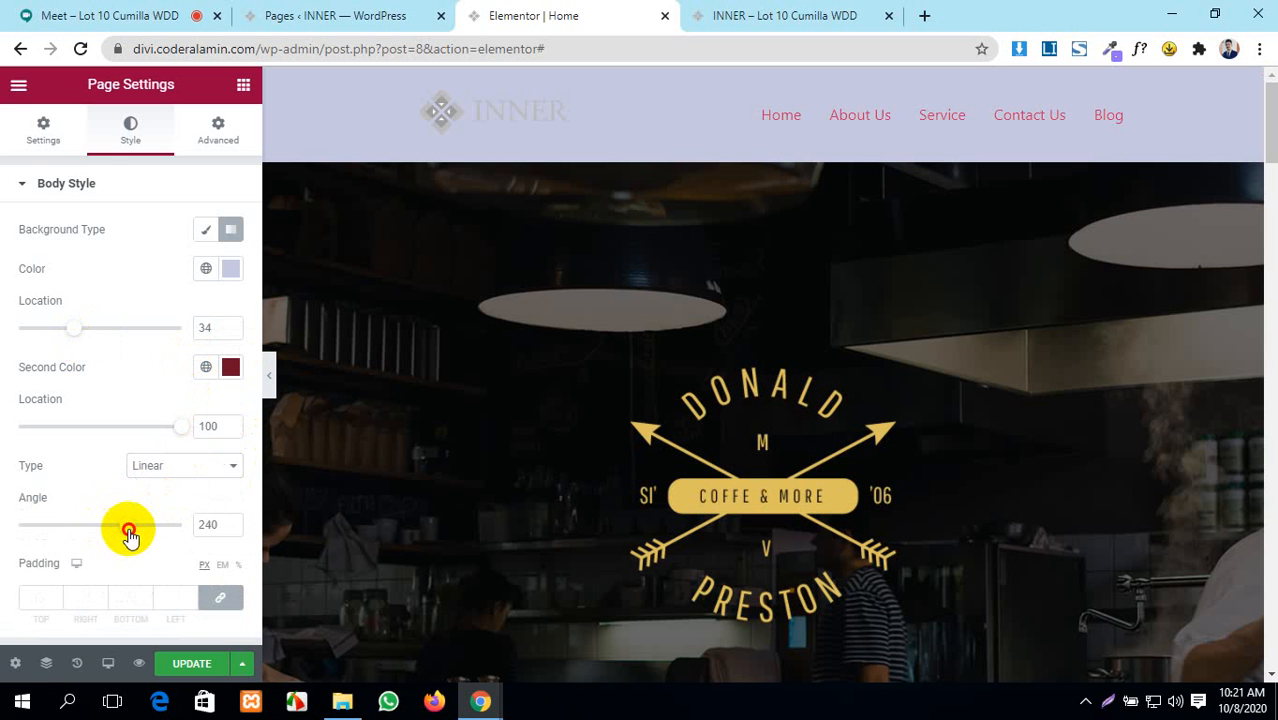
left_click_drag(75, 329, 36, 351)
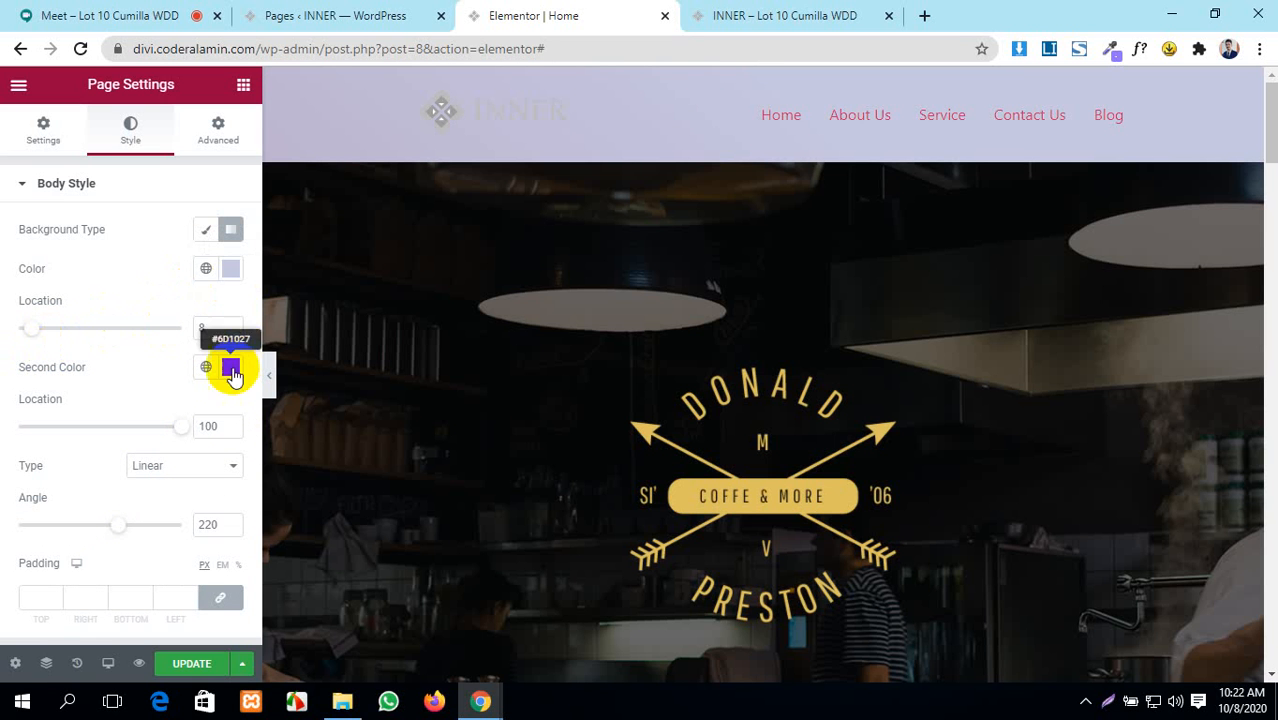
left_click(155, 465)
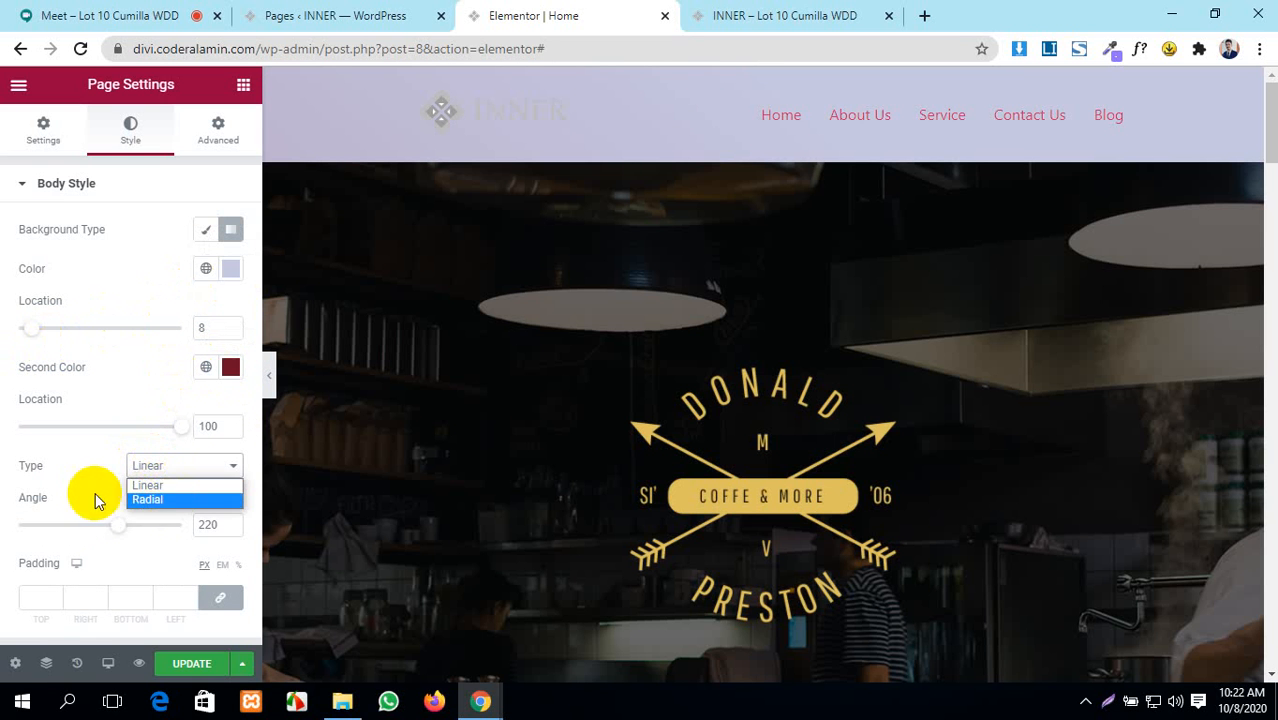
left_click(93, 493)
left_click(177, 468)
left_click(180, 500)
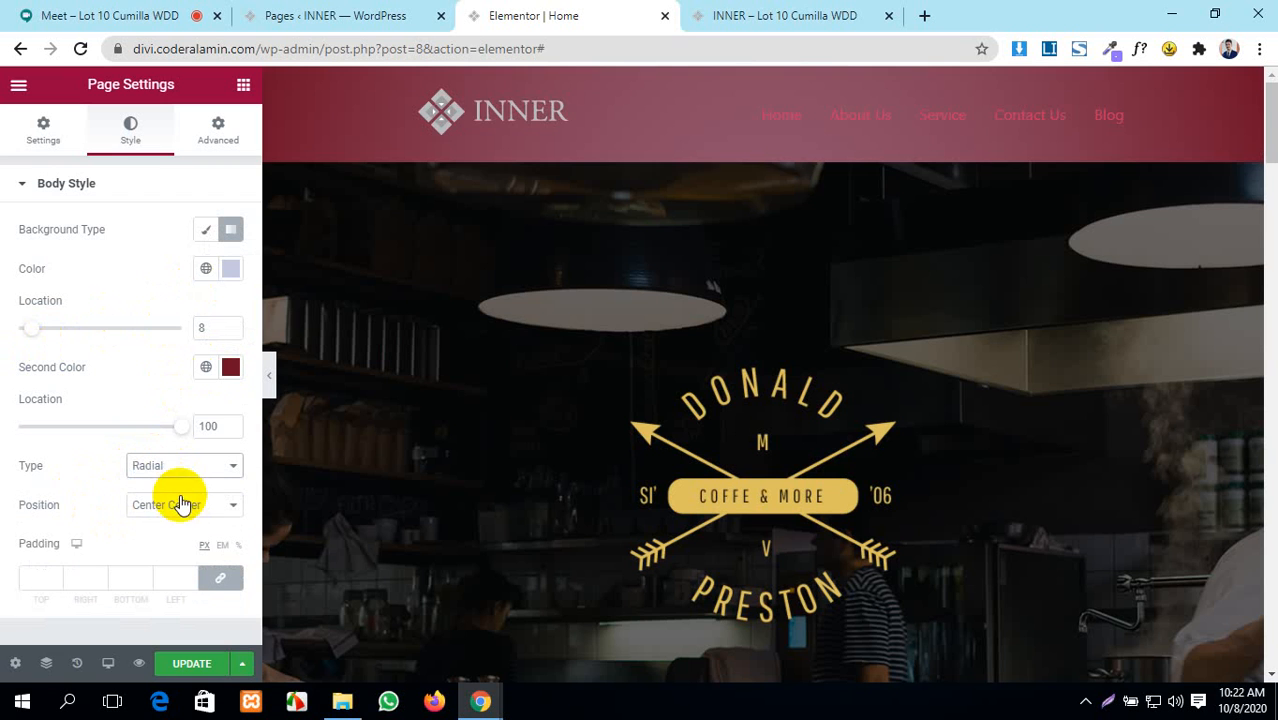
scroll(622, 268, "down", 5)
scroll(622, 267, "down", 10)
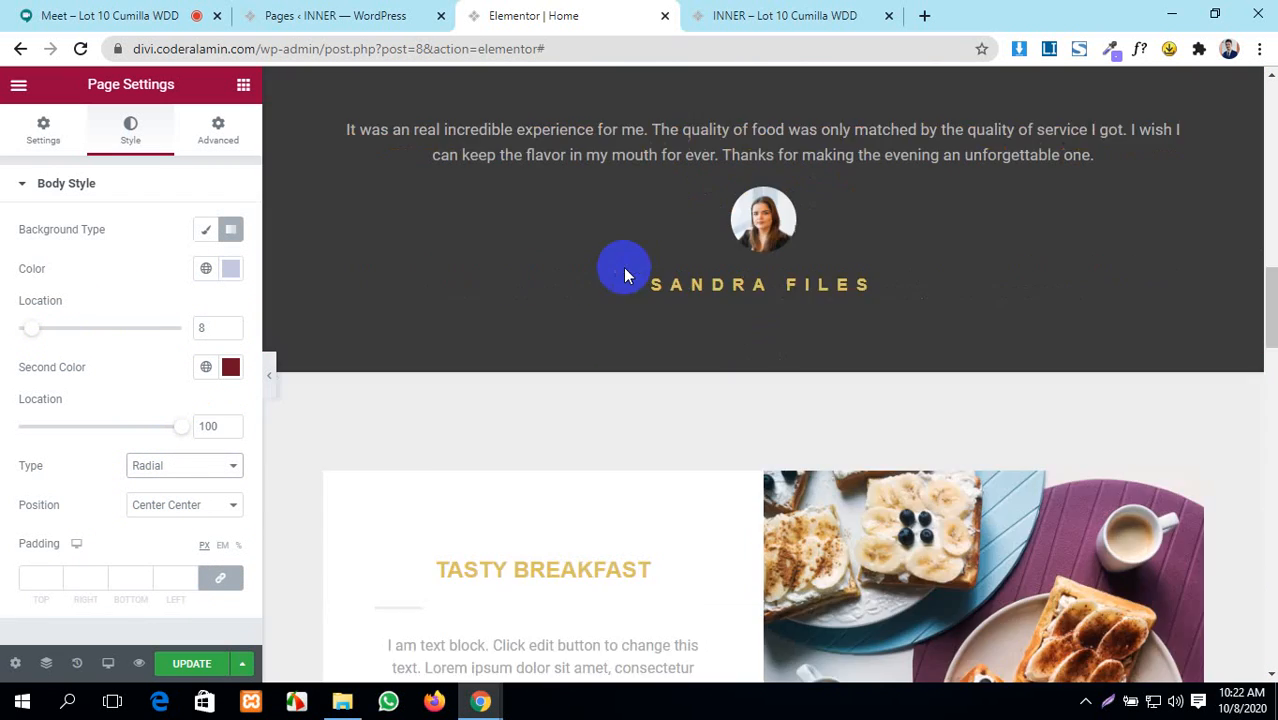
scroll(623, 267, "down", 10)
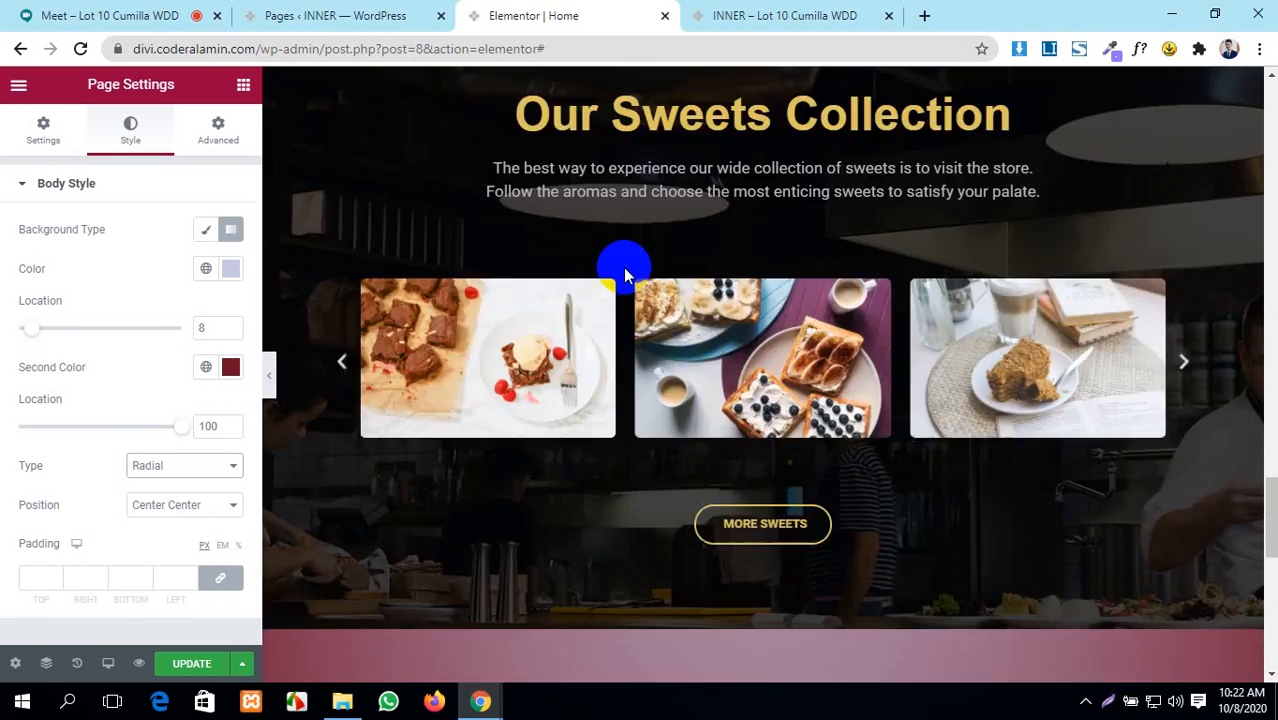
scroll(623, 267, "up", 10)
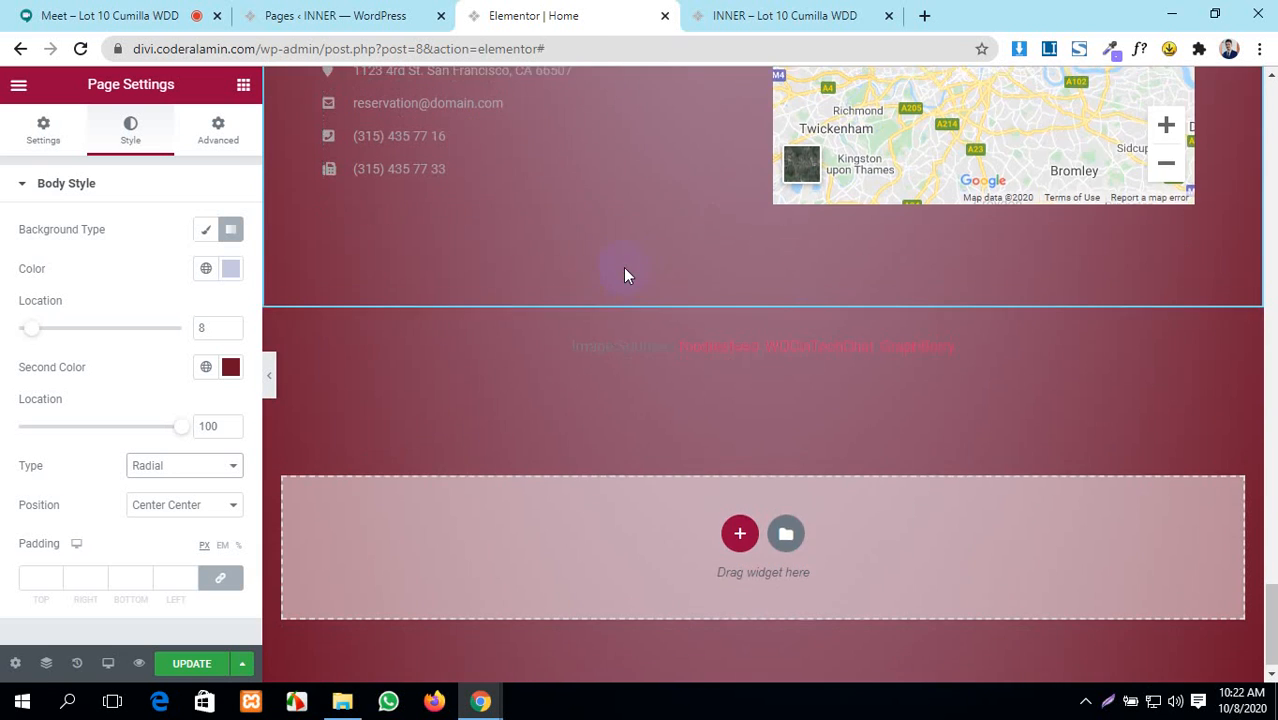
scroll(624, 274, "up", 10)
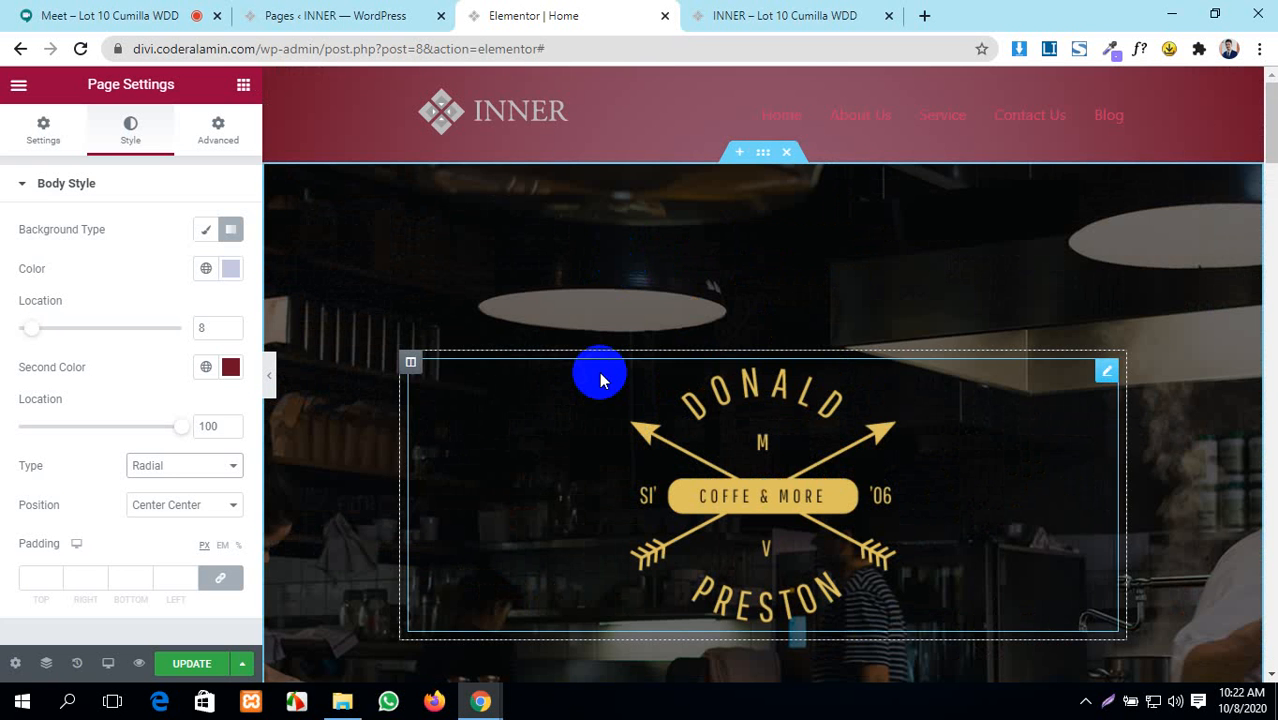
scroll(428, 241, "down", 1)
scroll(428, 241, "down", 15)
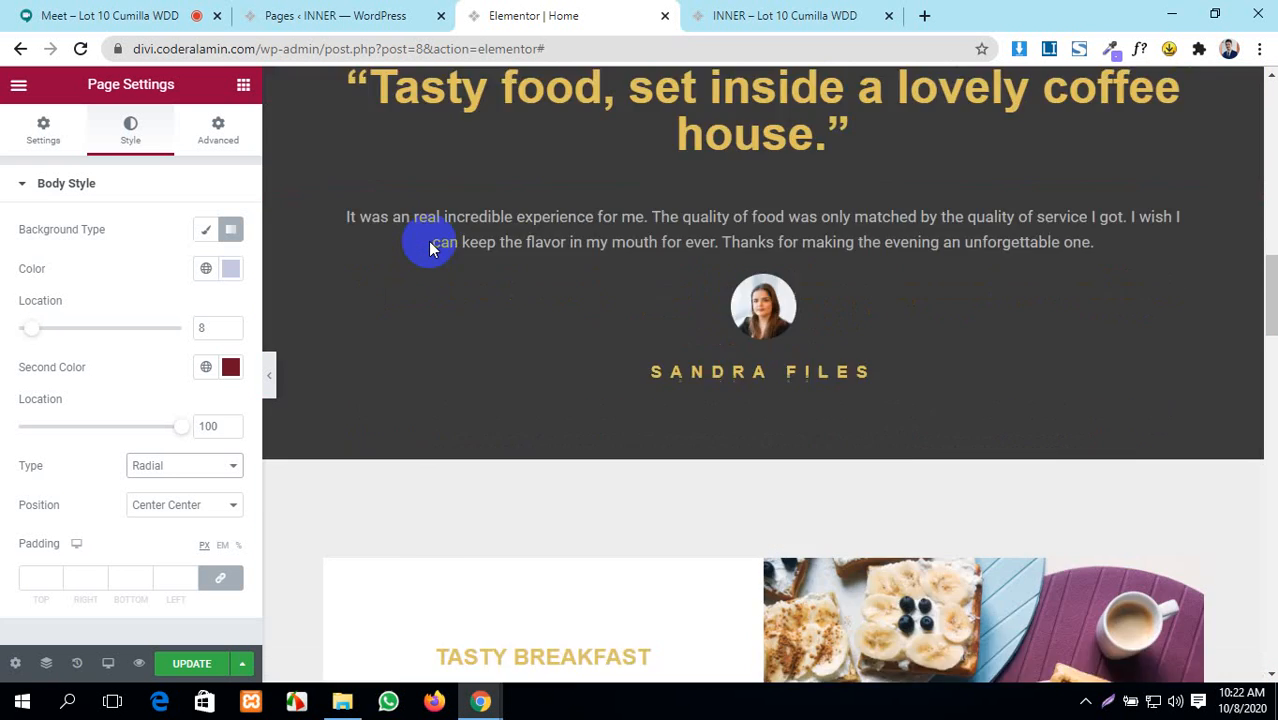
scroll(428, 241, "down", 5)
scroll(428, 241, "up", 15)
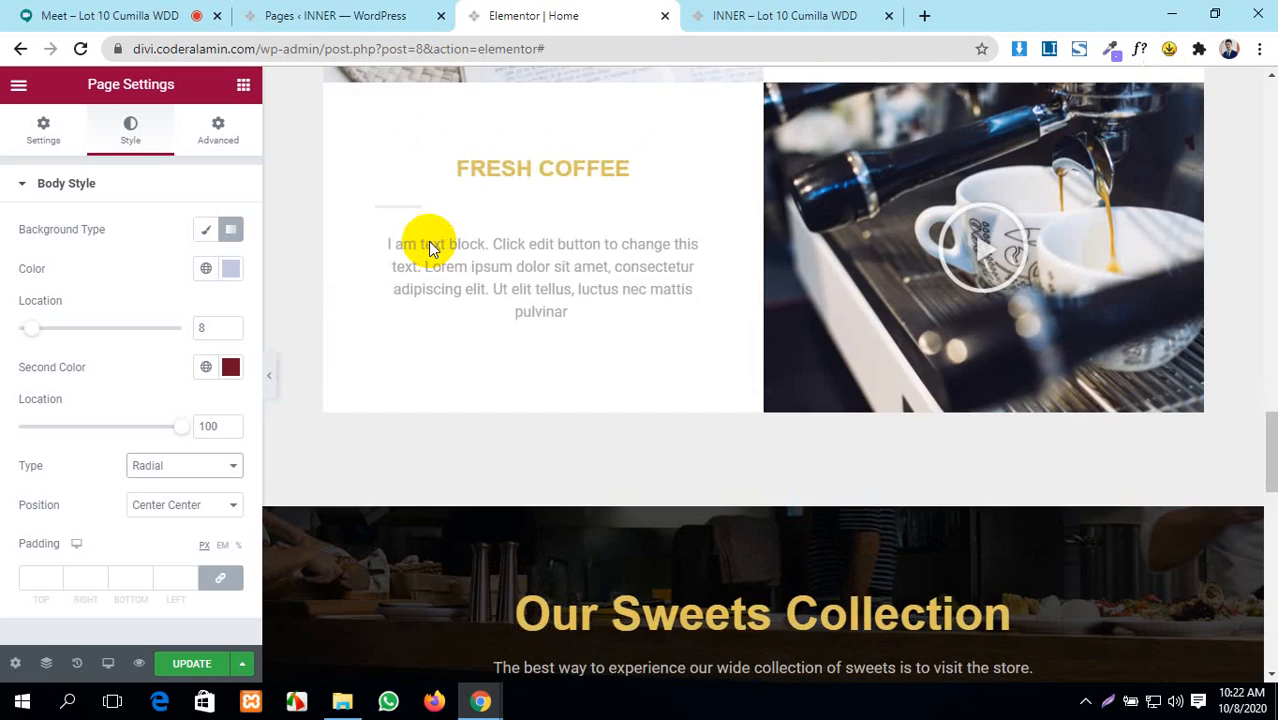
scroll(421, 242, "up", 10)
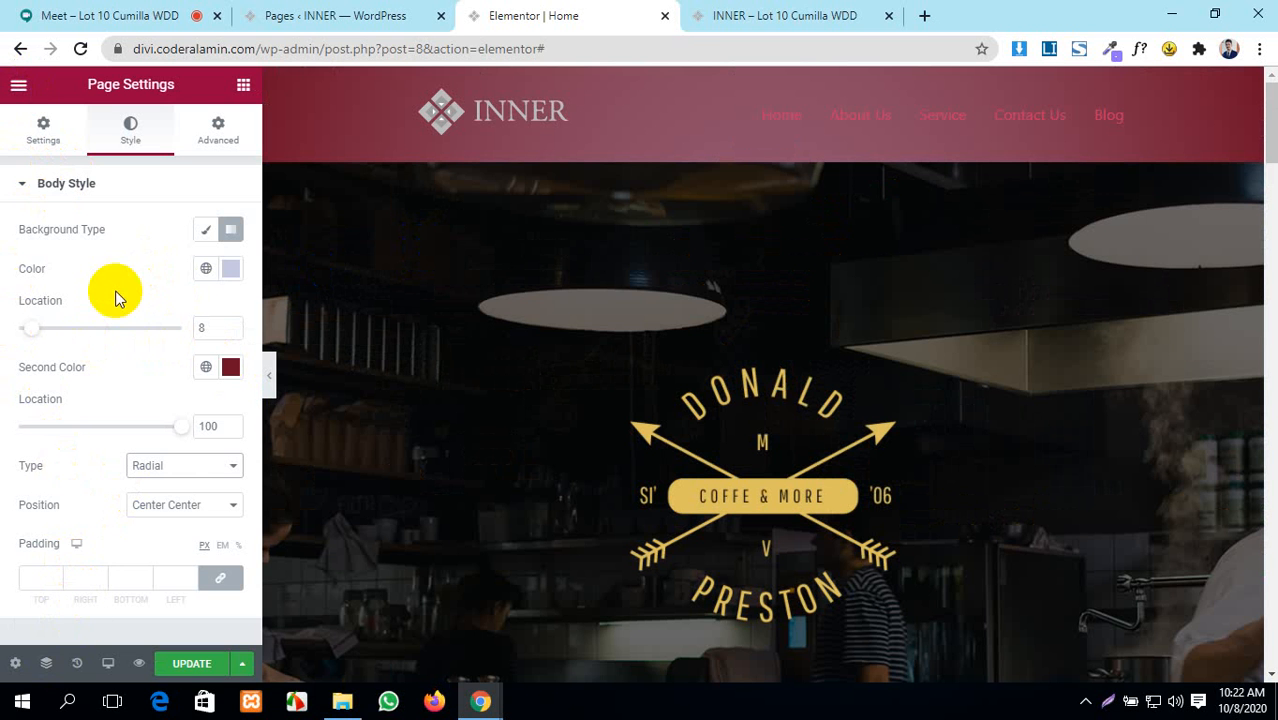
- Switch the body background from Gradient to Classic and clear its colour
left_click(37, 143)
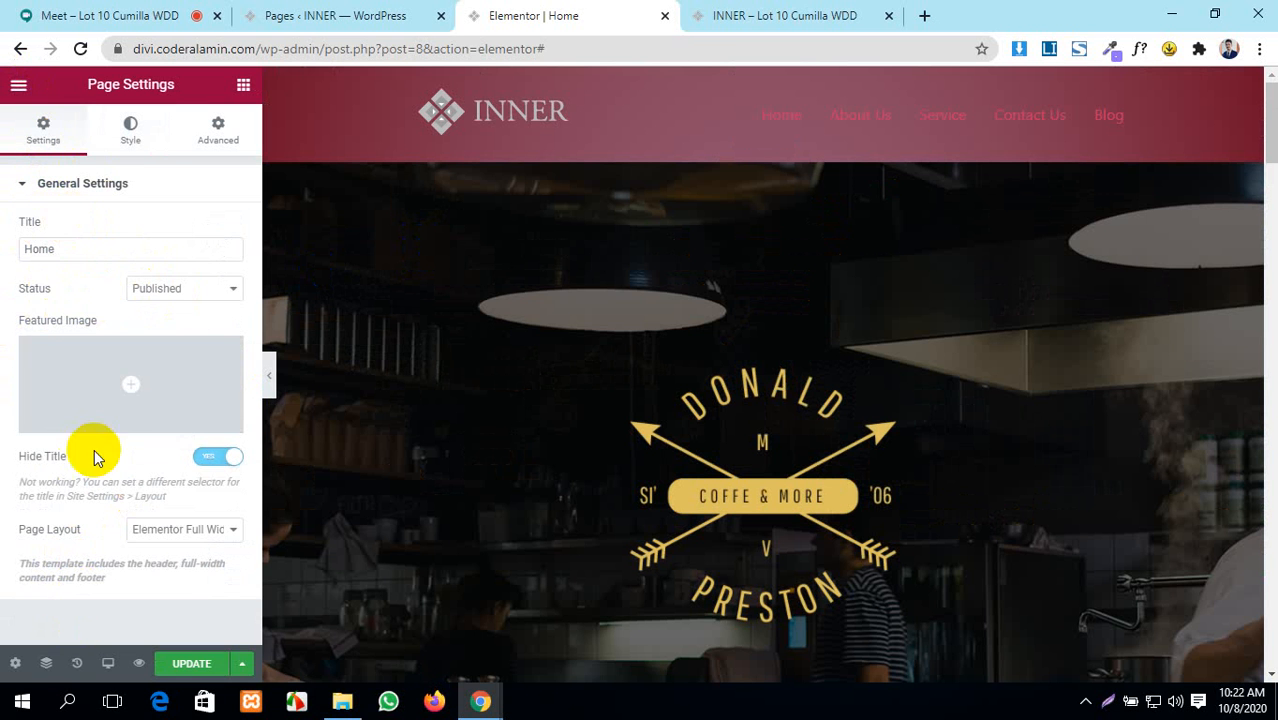
mouse_move(72, 358)
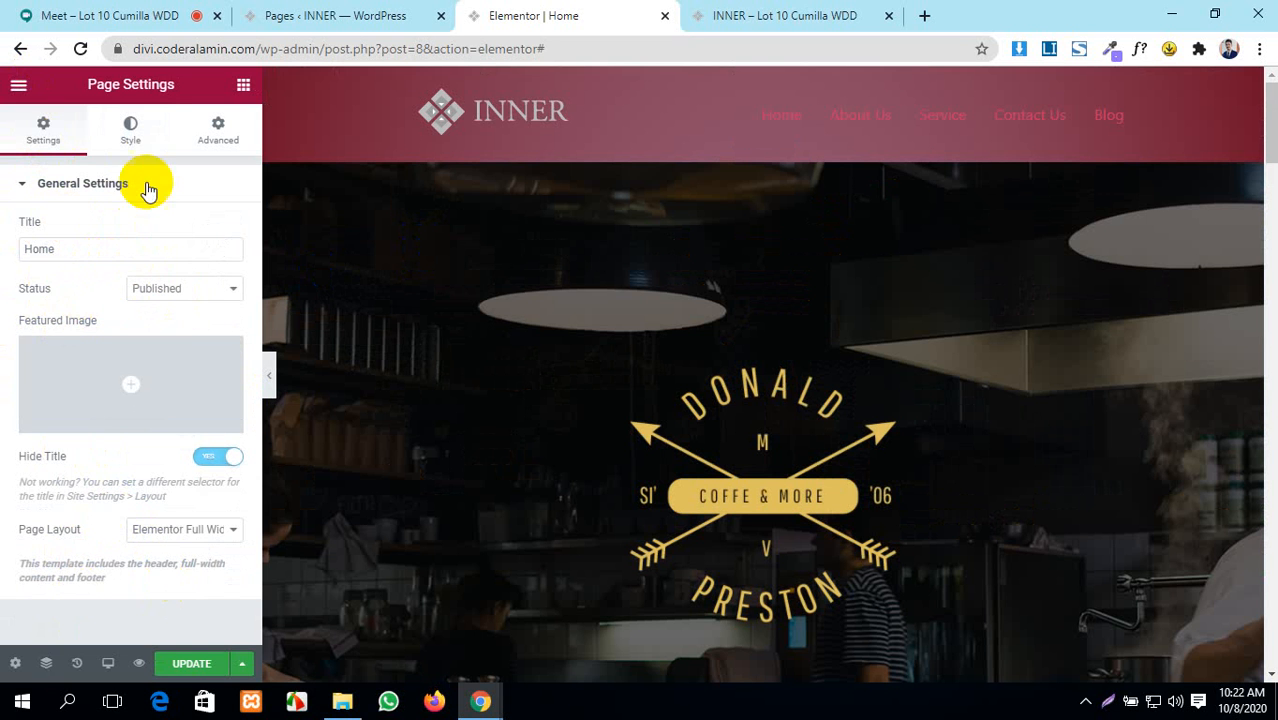
left_click(134, 130)
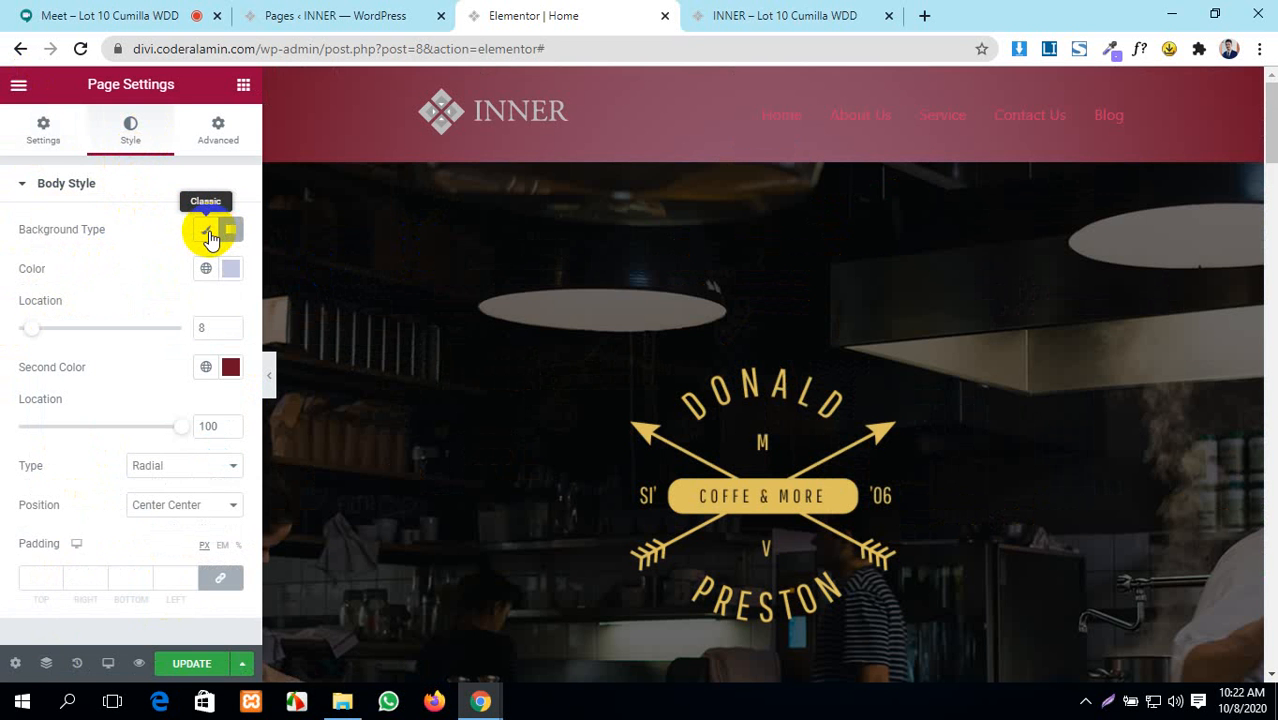
left_click(209, 237)
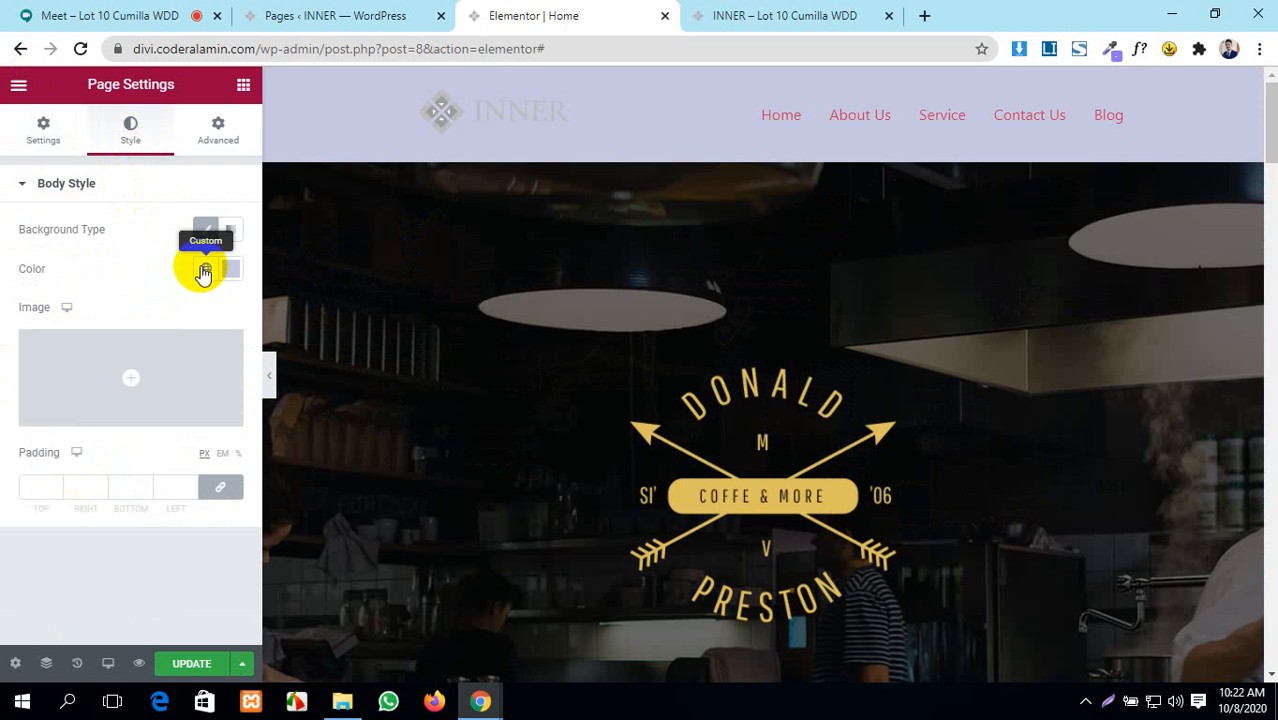
left_click(225, 270)
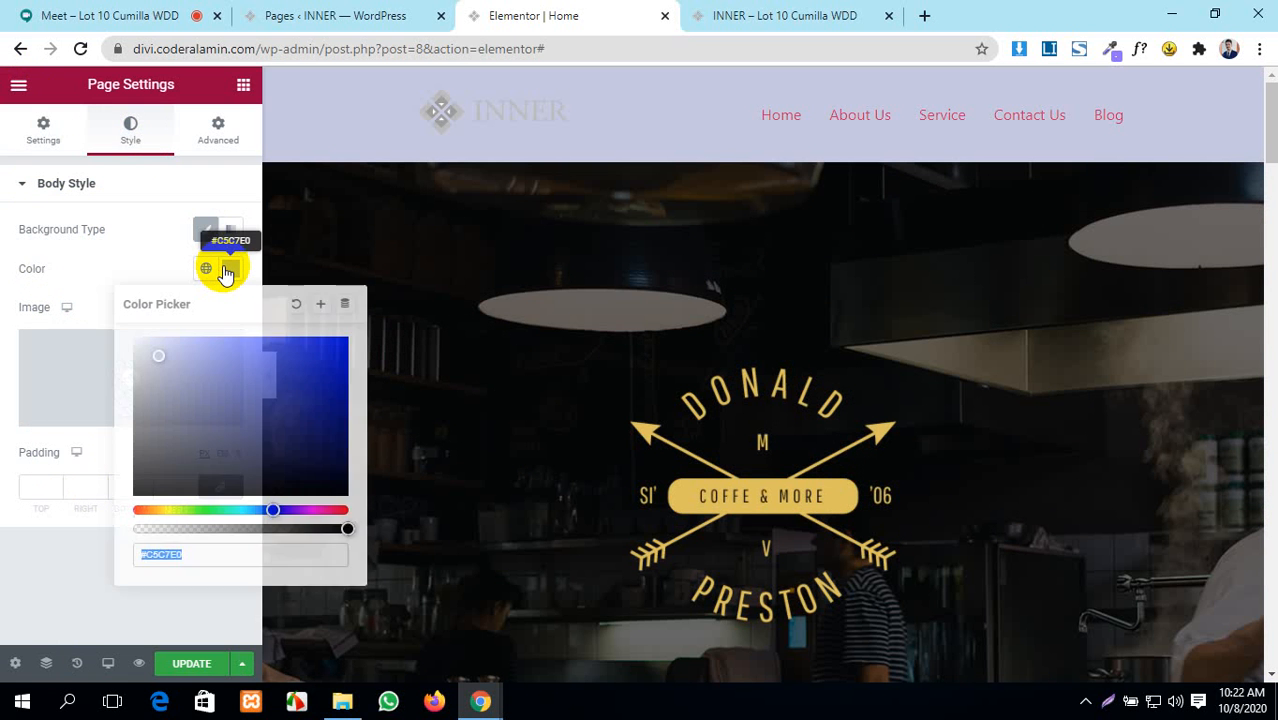
left_click(295, 306)
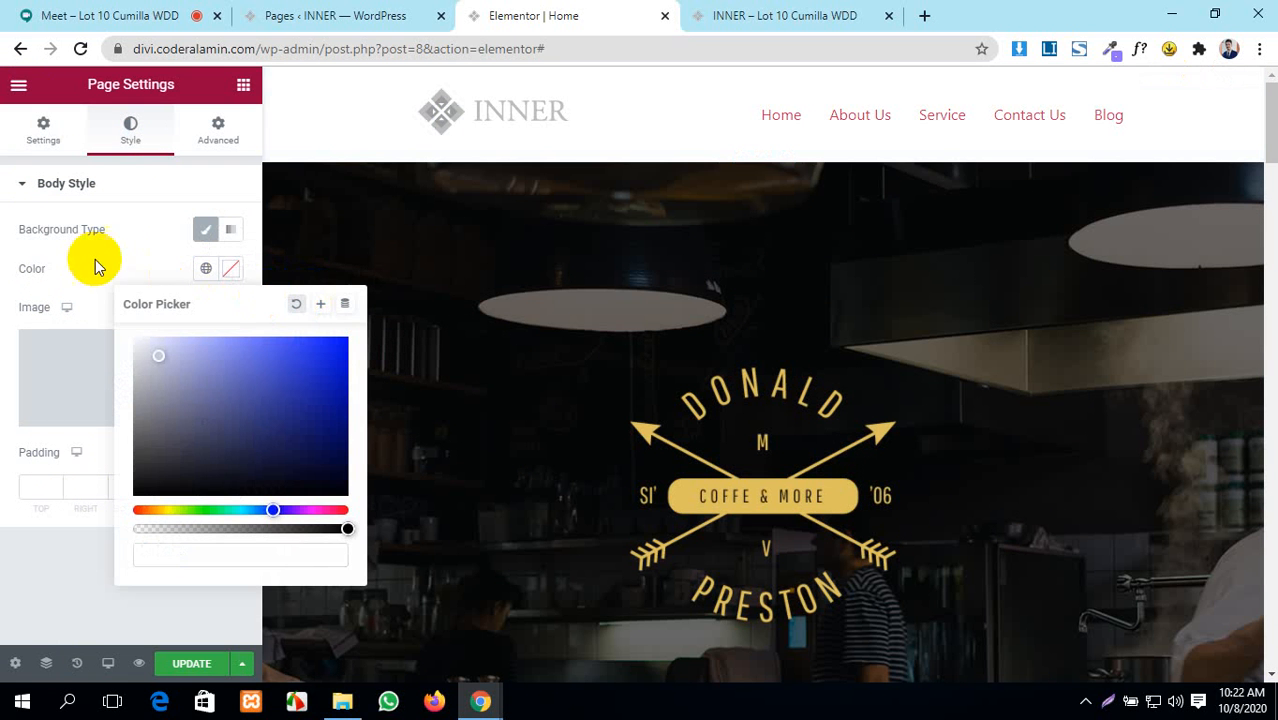
left_click(148, 250)
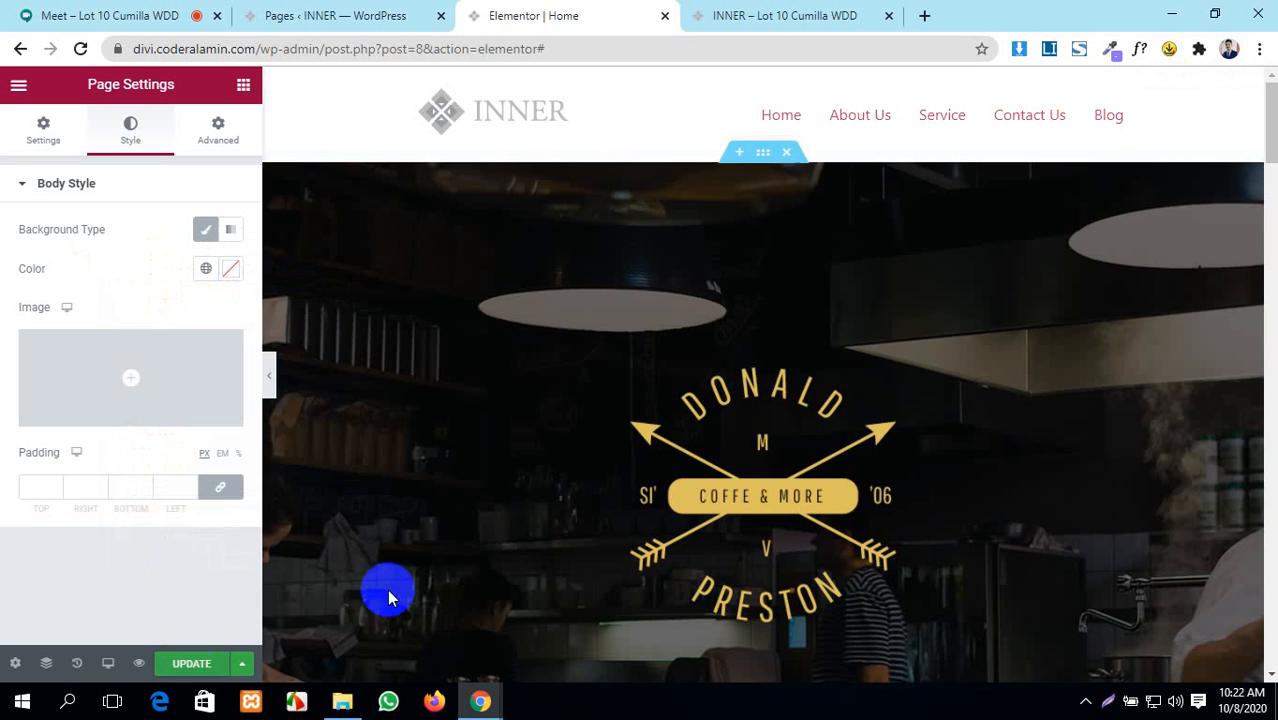
scroll(387, 589, "down", 5)
scroll(650, 565, "down", 10)
- Save the page with Update and show the Advanced tab's empty Custom CSS area
left_click(195, 663)
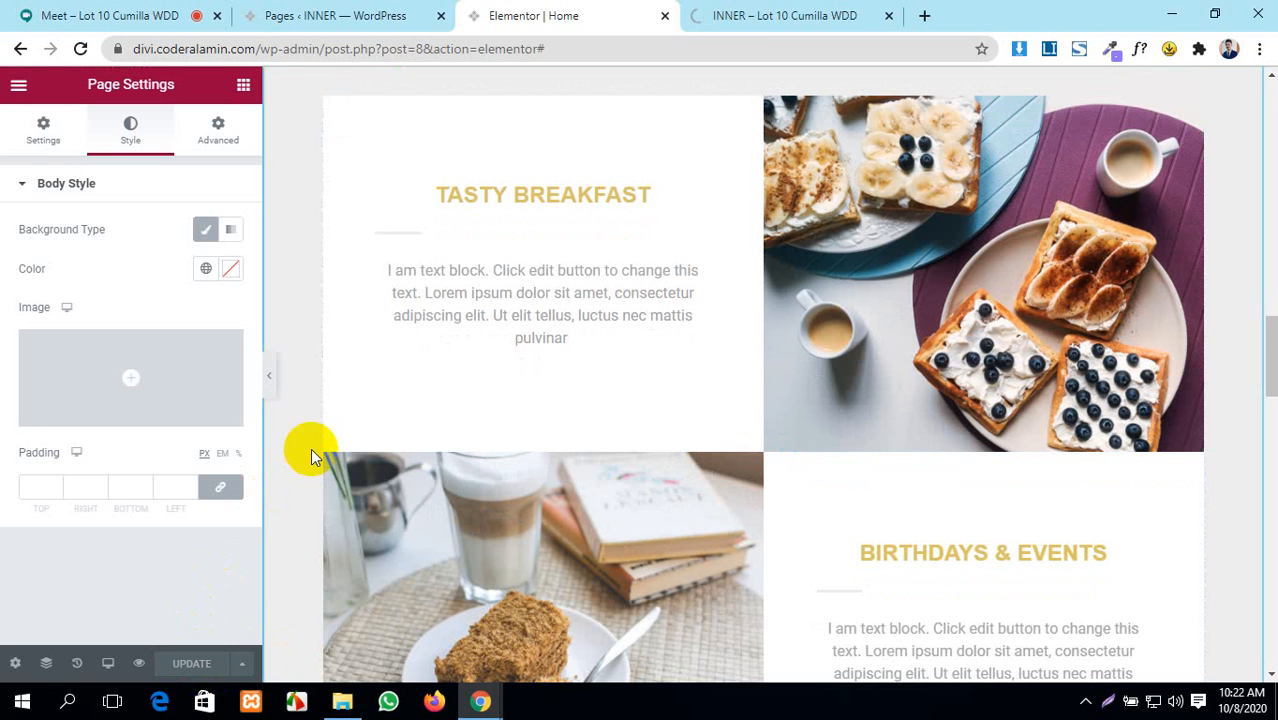
left_click(220, 138)
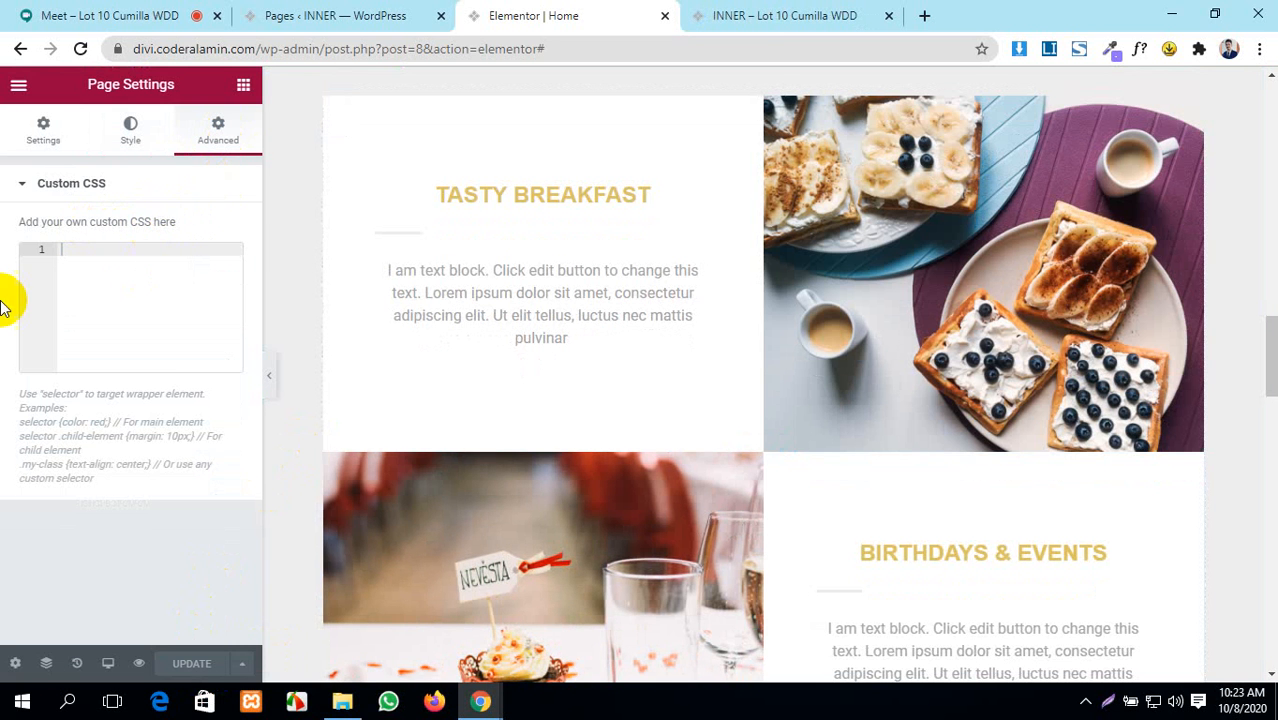
scroll(696, 397, "up", 15)
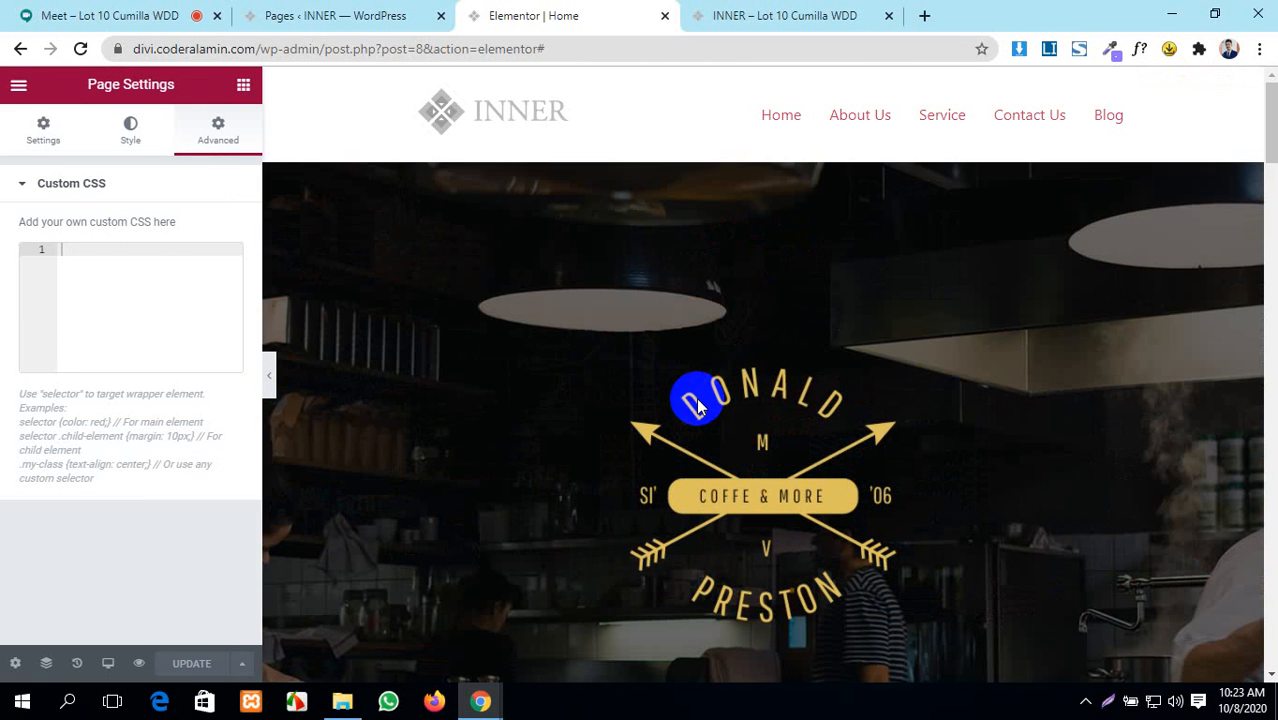
right_click(352, 97)
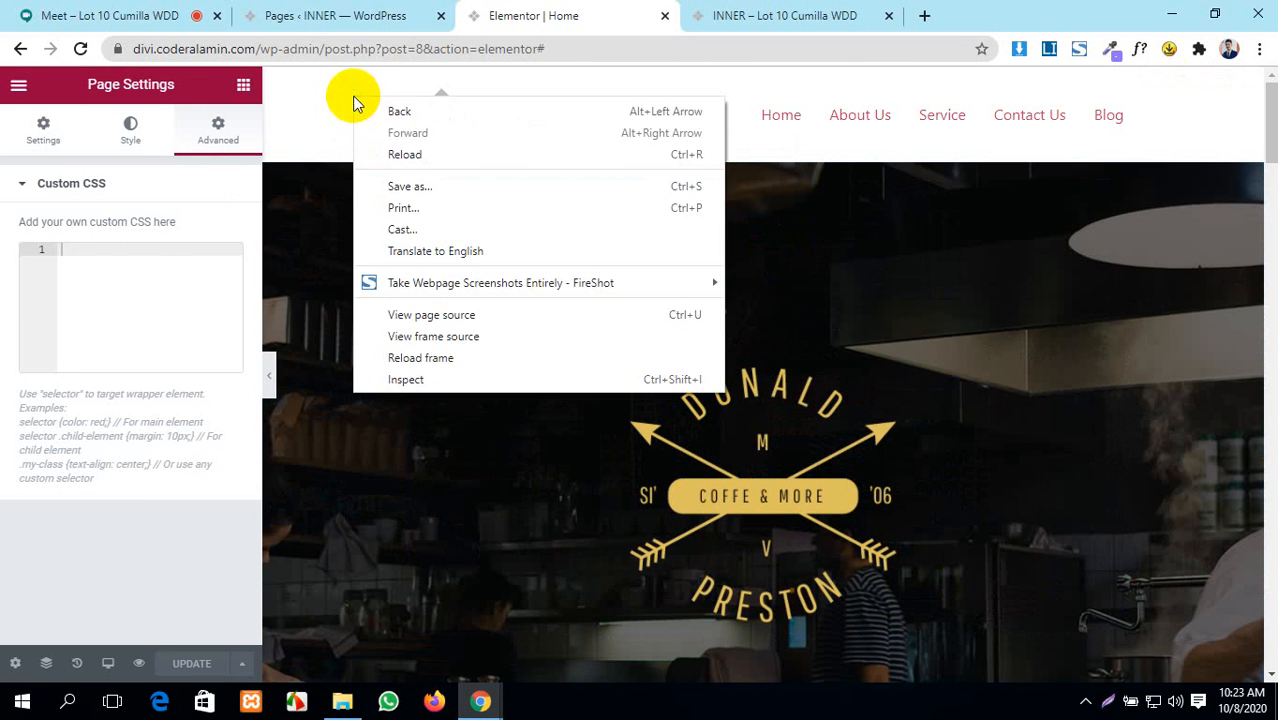
left_click(410, 380)
left_click(133, 273)
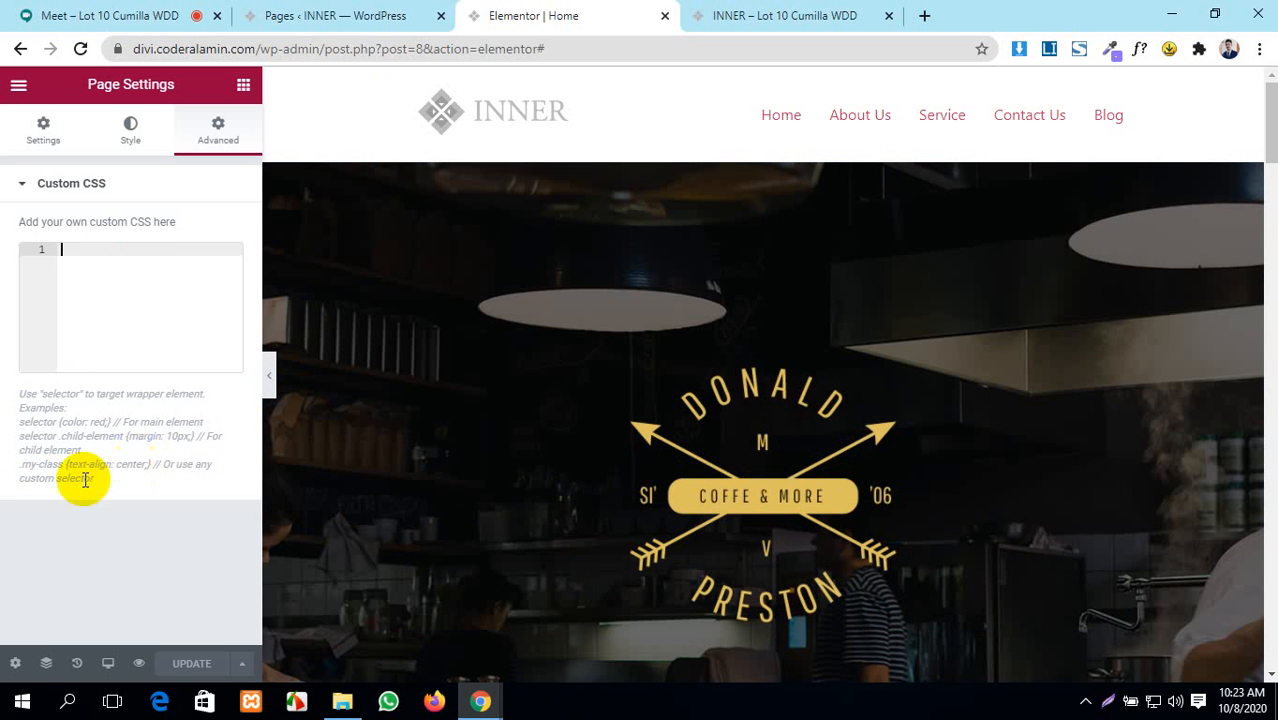
scroll(680, 450, "down", 10)
scroll(729, 483, "up", 10)
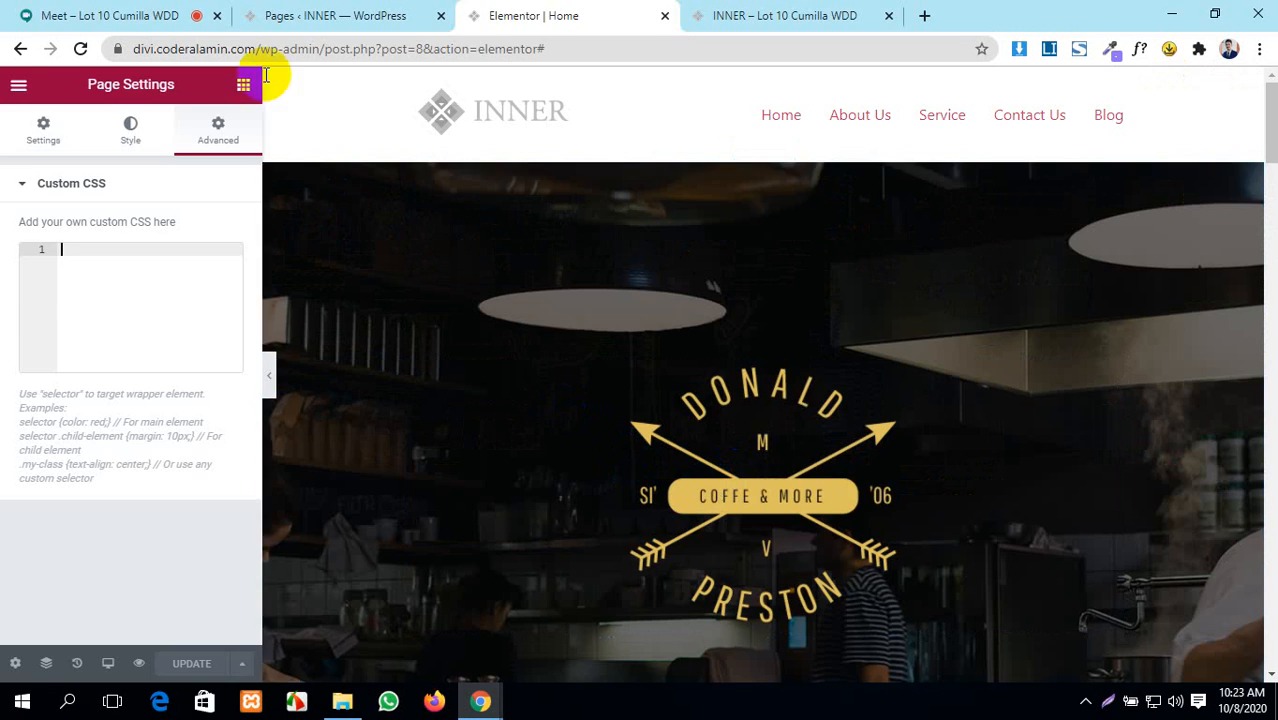
- Admit the guest waiting in the Google Meet call, then return to WordPress
left_click(177, 15)
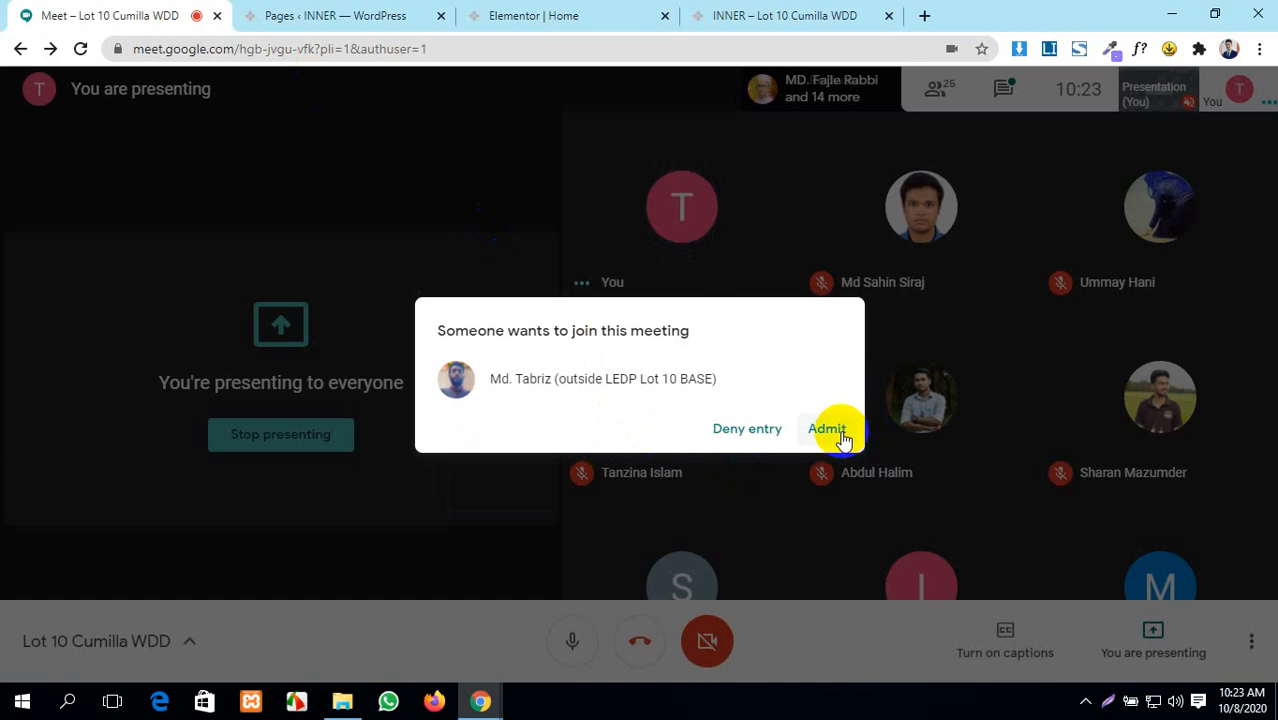
left_click(826, 428)
left_click(430, 12)
- In the Elementor editor, open Site Settings from the hamburger menu to view Global Colors and Fonts
left_click(640, 15)
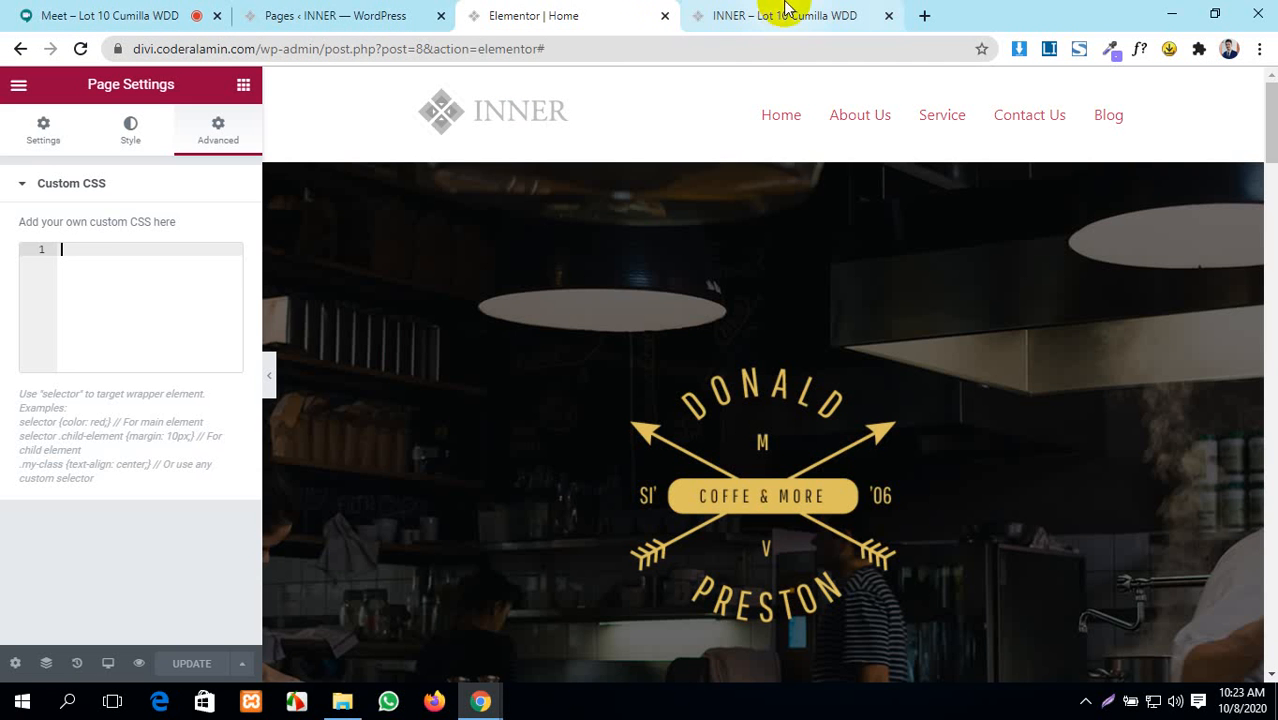
left_click(130, 135)
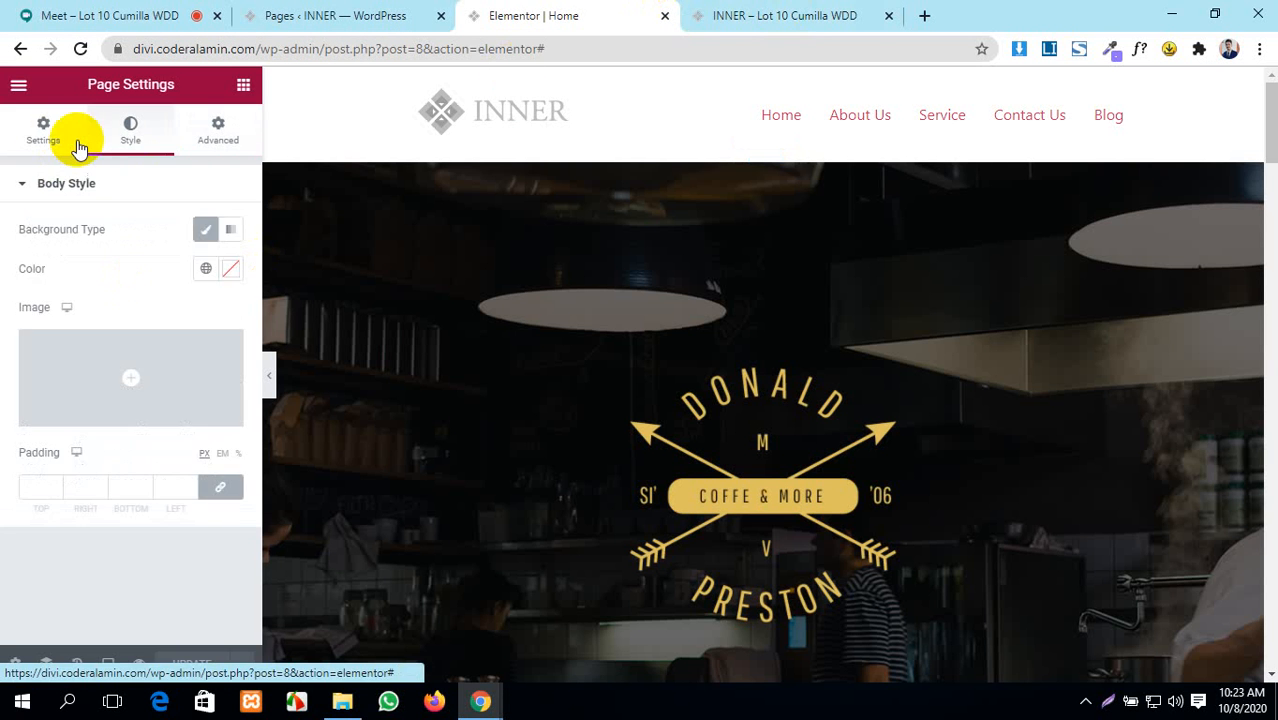
left_click(43, 140)
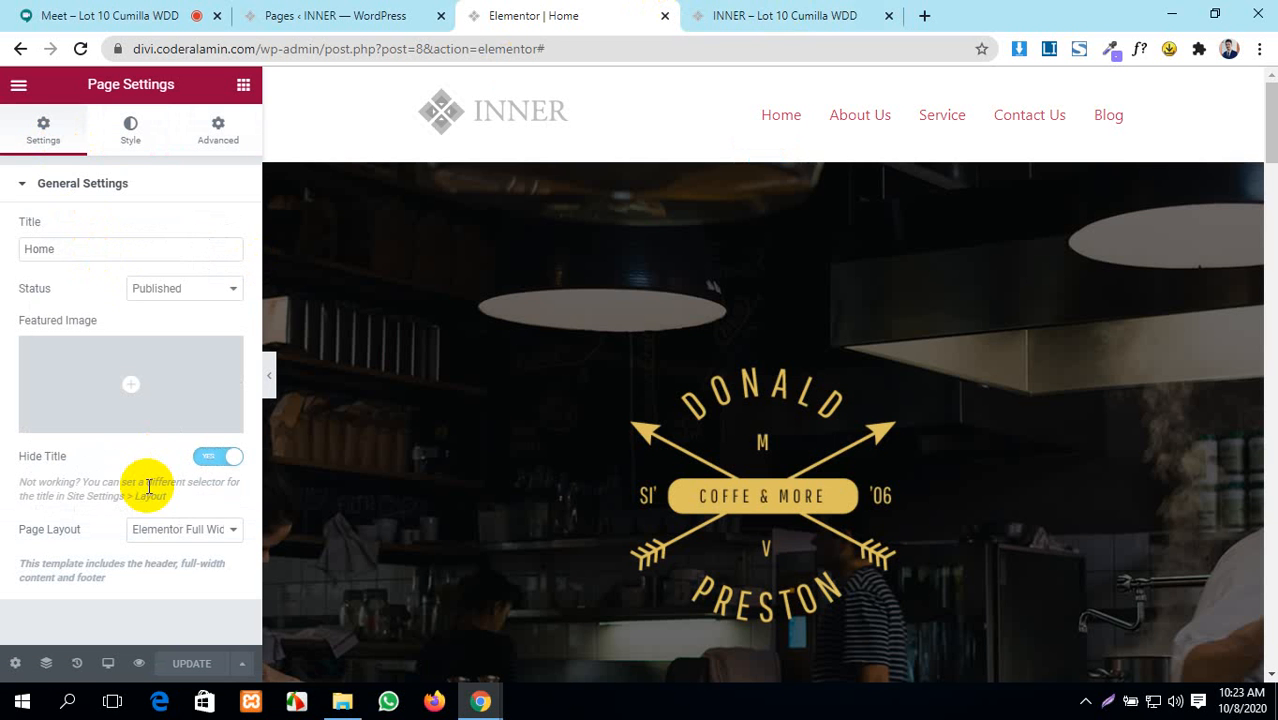
left_click(18, 90)
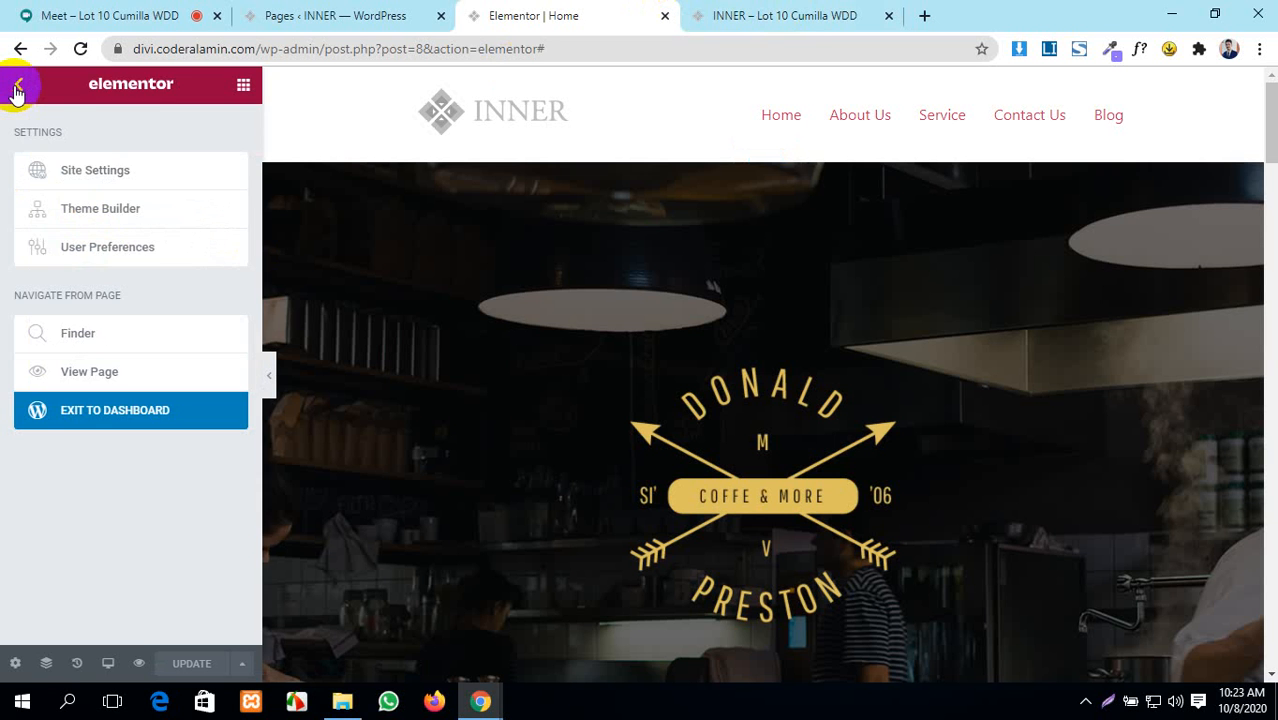
left_click(95, 172)
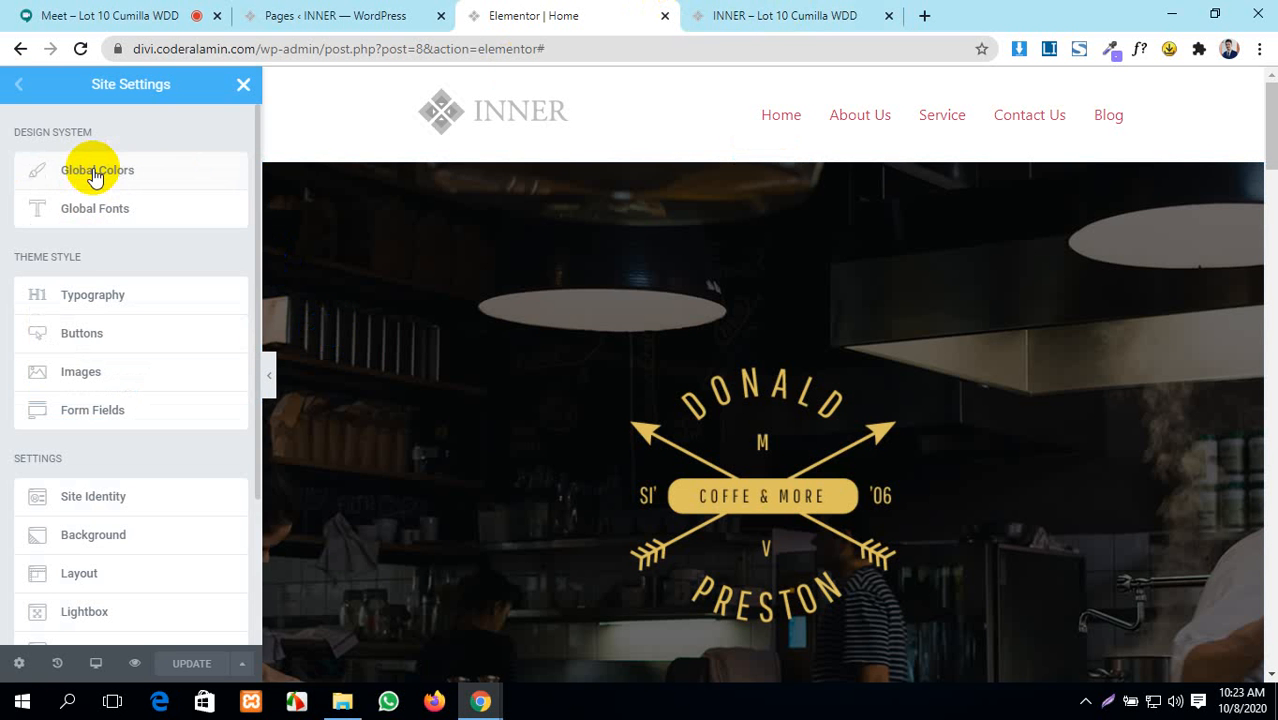
scroll(747, 460, "down", 5)
scroll(747, 456, "up", 5)
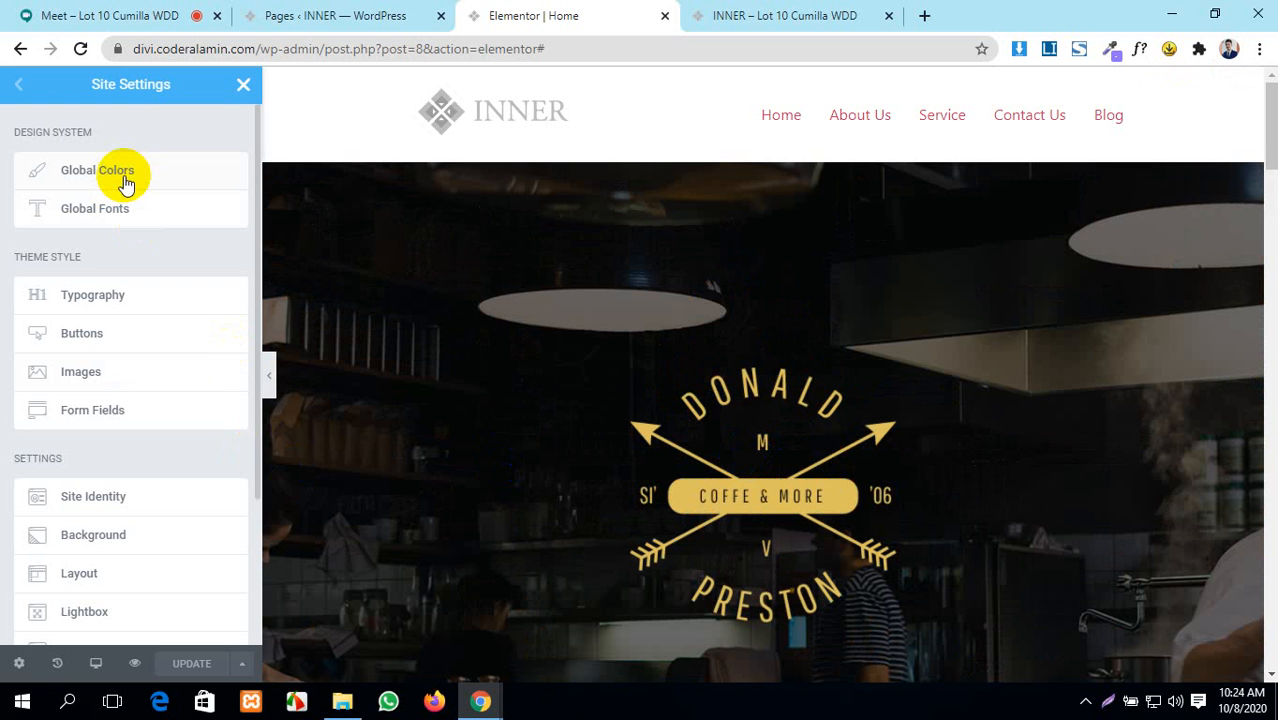
- From the Pages tab, go to Elementor > Settings in the admin sidebar
left_click(390, 6)
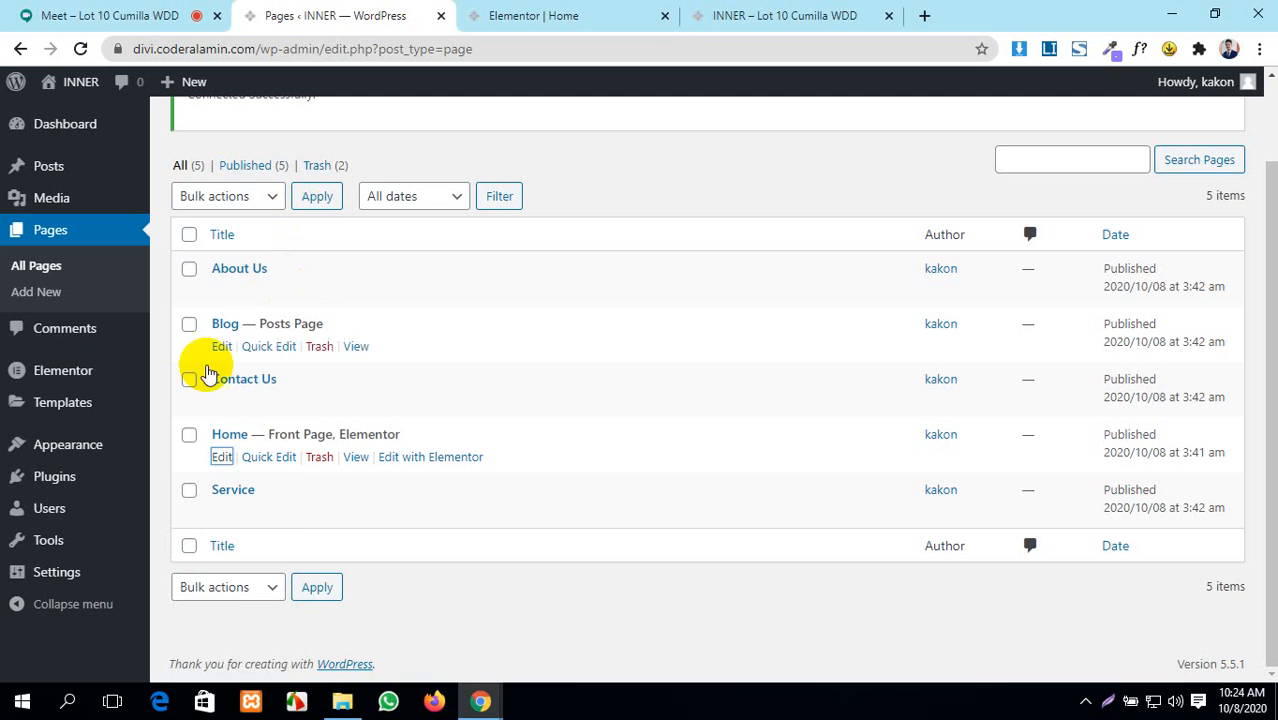
mouse_move(57, 378)
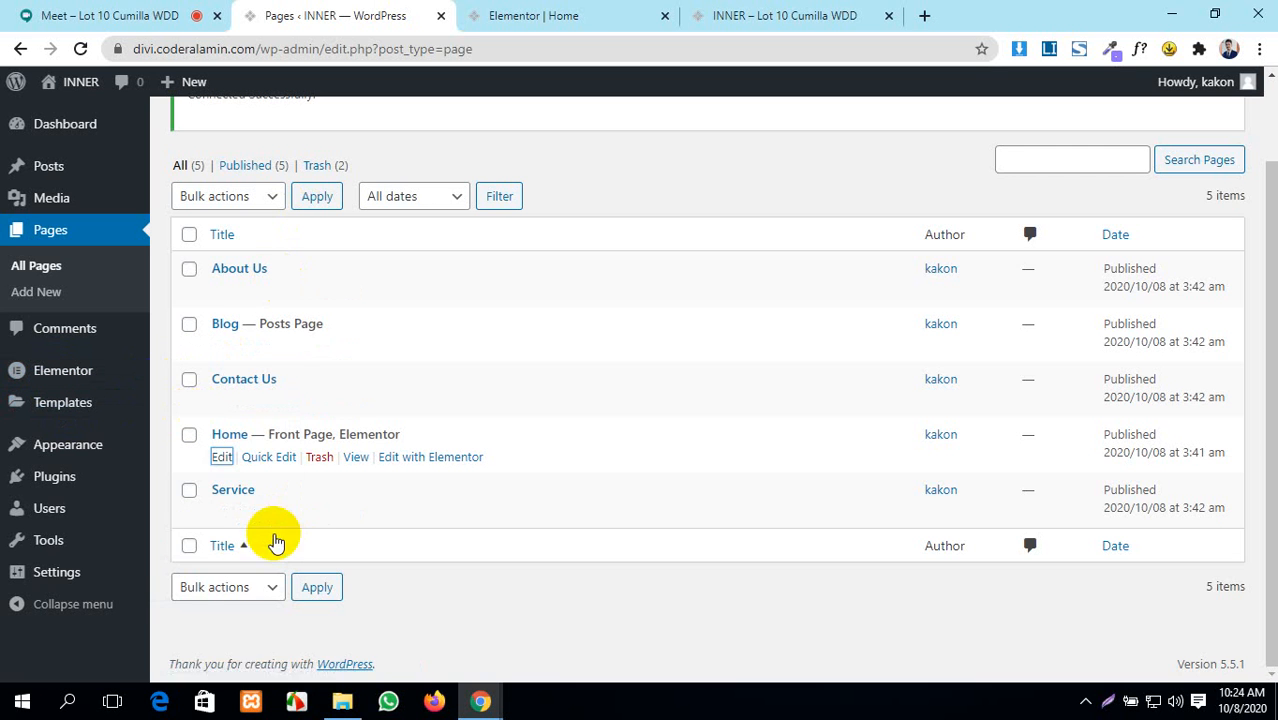
scroll(100, 508, "up", 2)
mouse_move(98, 512)
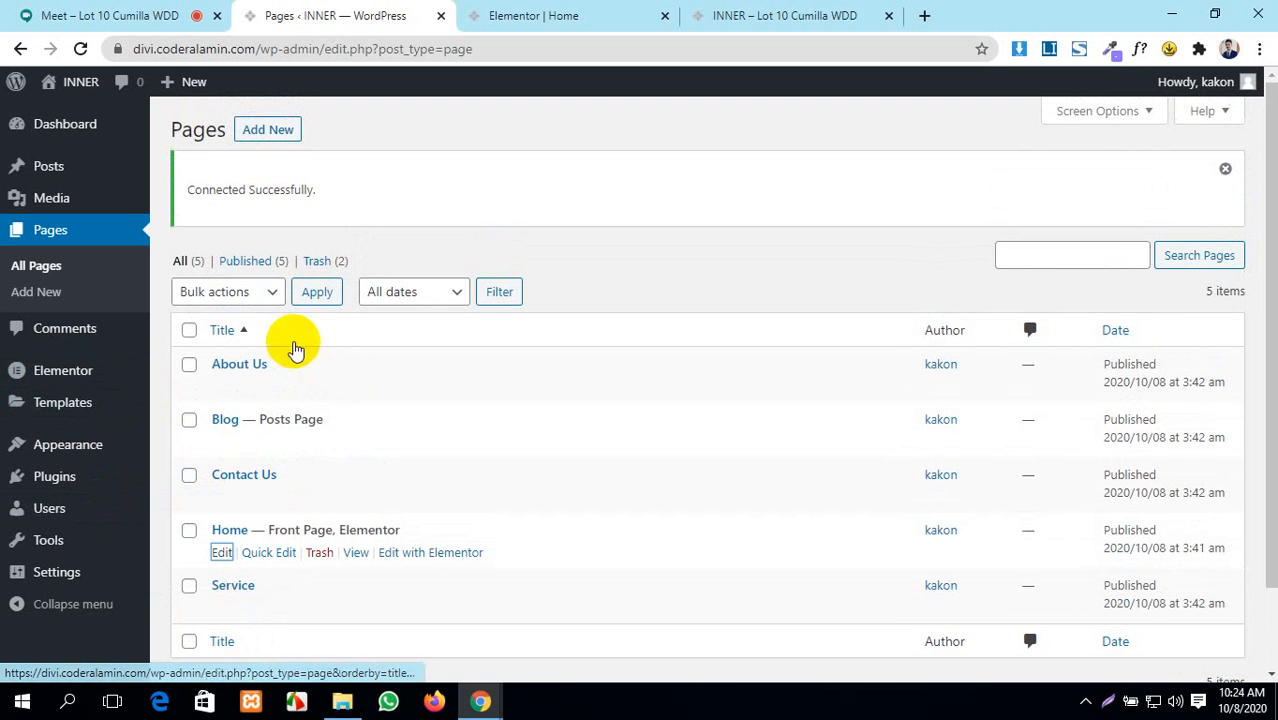
mouse_move(60, 372)
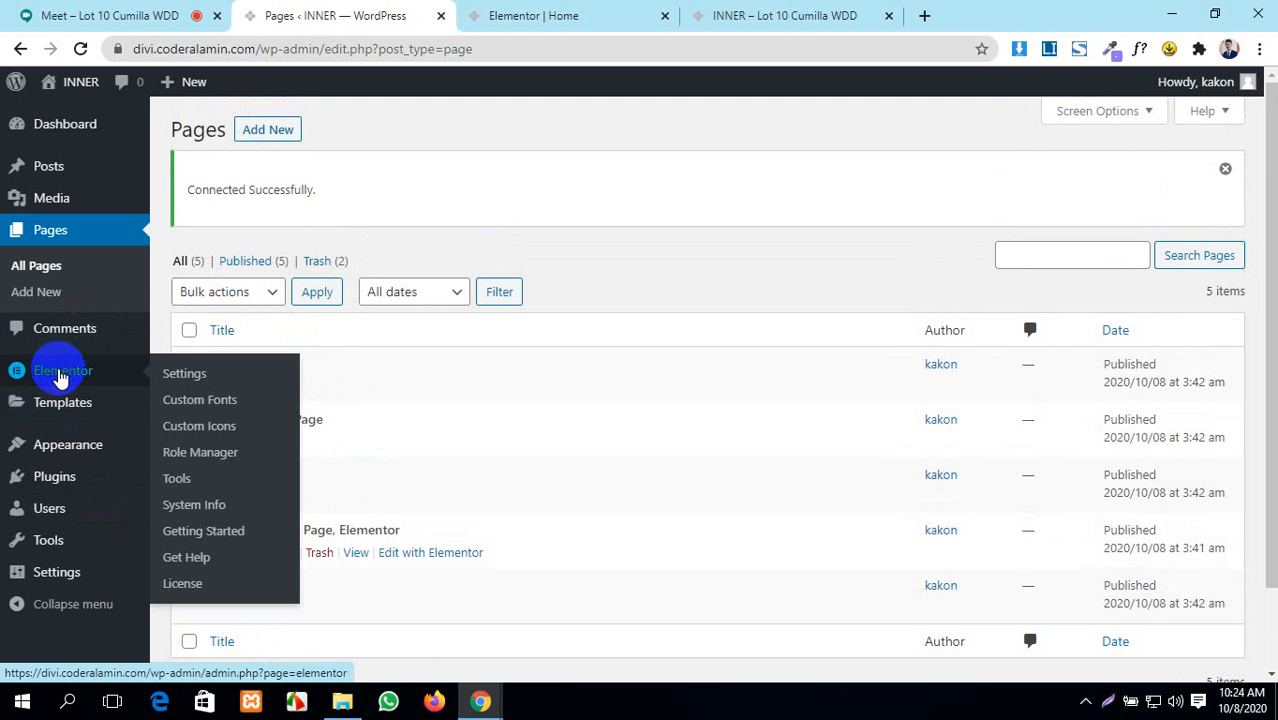
mouse_move(66, 403)
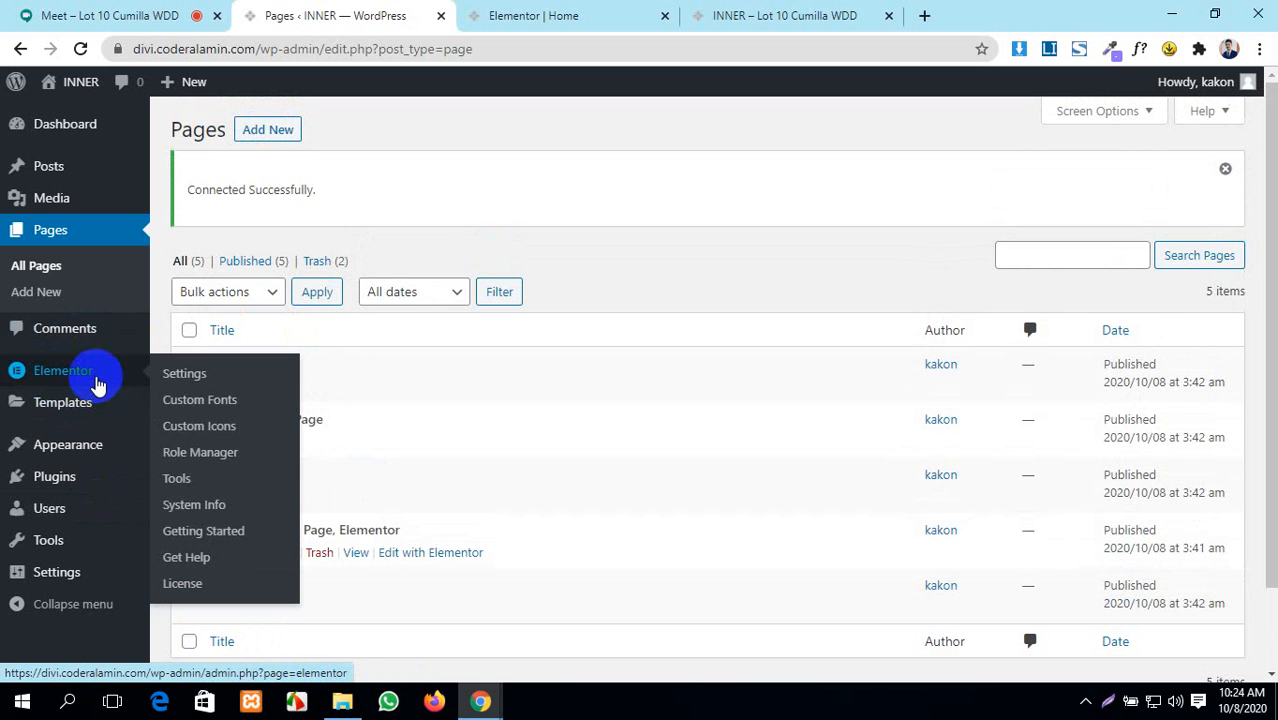
left_click(195, 383)
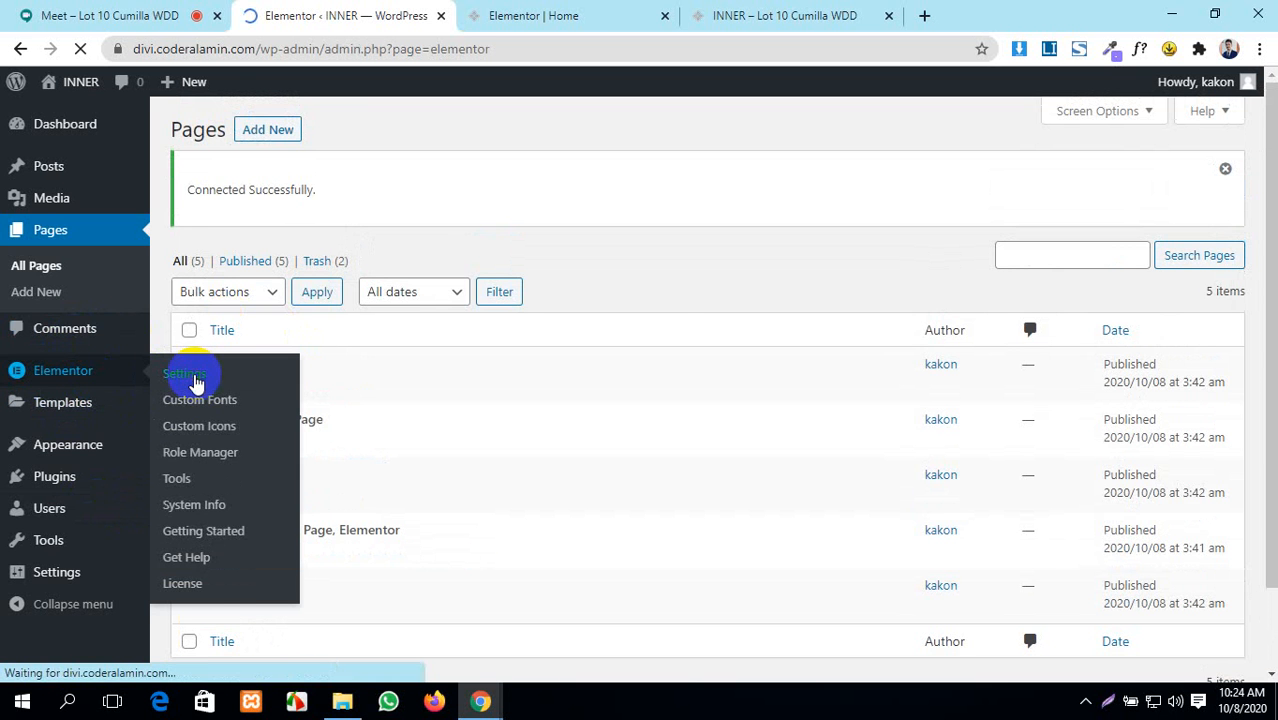
scroll(511, 528, "down", 2)
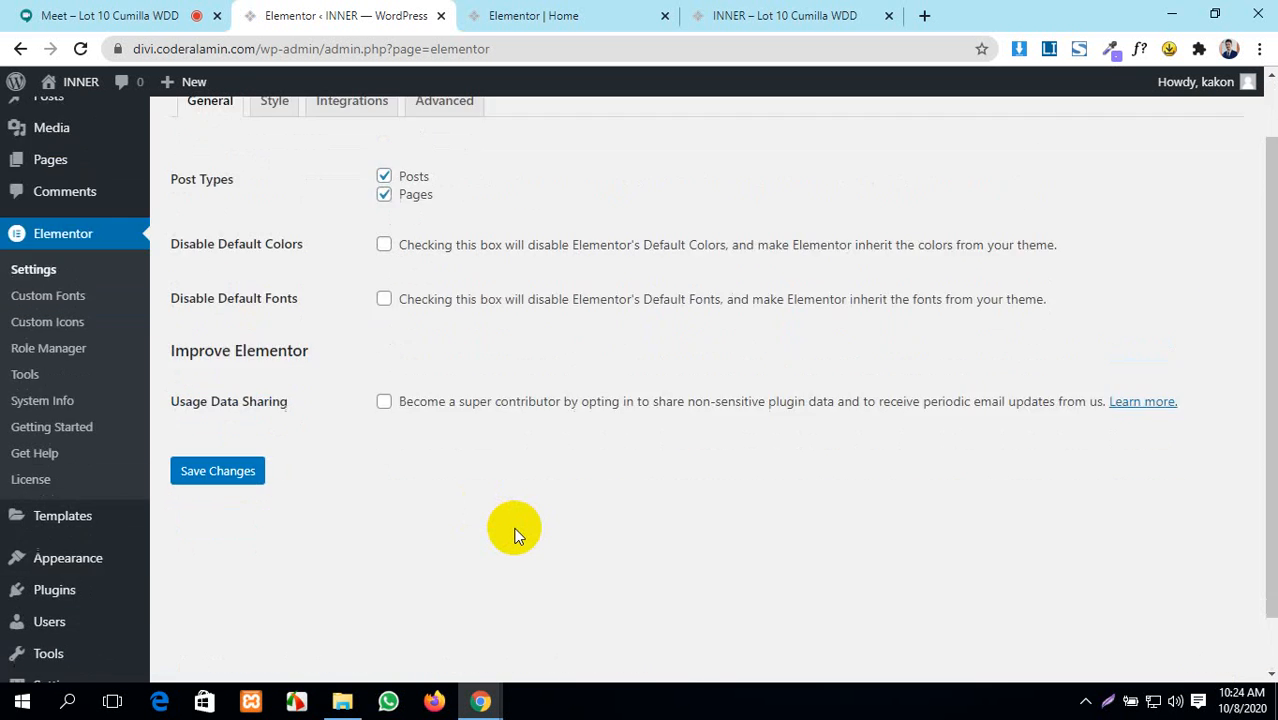
scroll(513, 535, "up", 2)
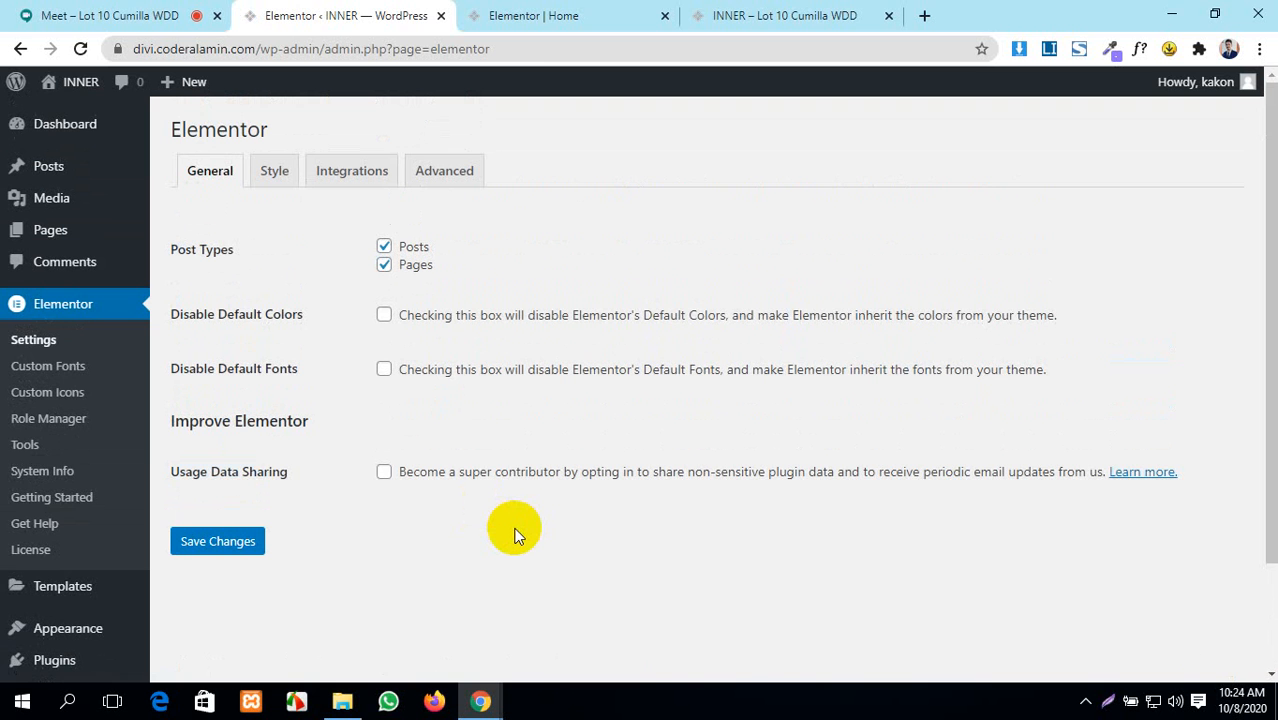
- Close the 'Elementor | Home' editor tab and come back to the Elementor Settings tab
left_click(608, 14)
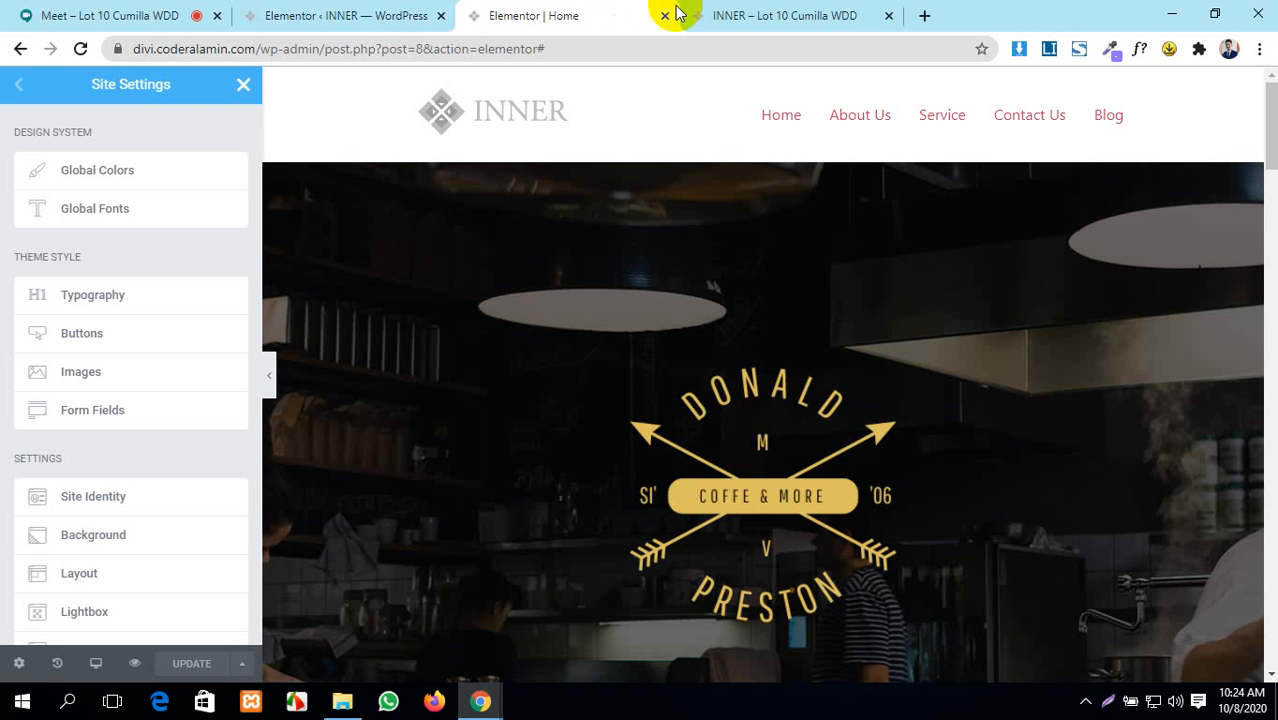
left_click(667, 16)
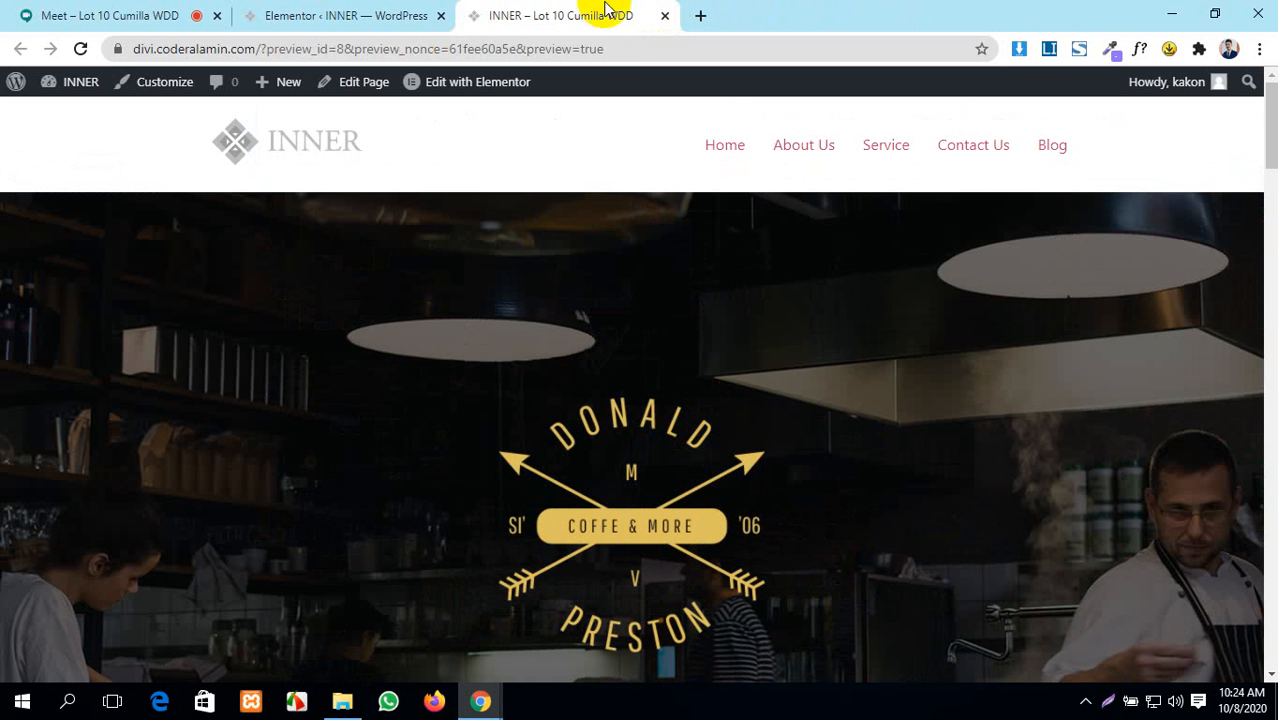
left_click(725, 150)
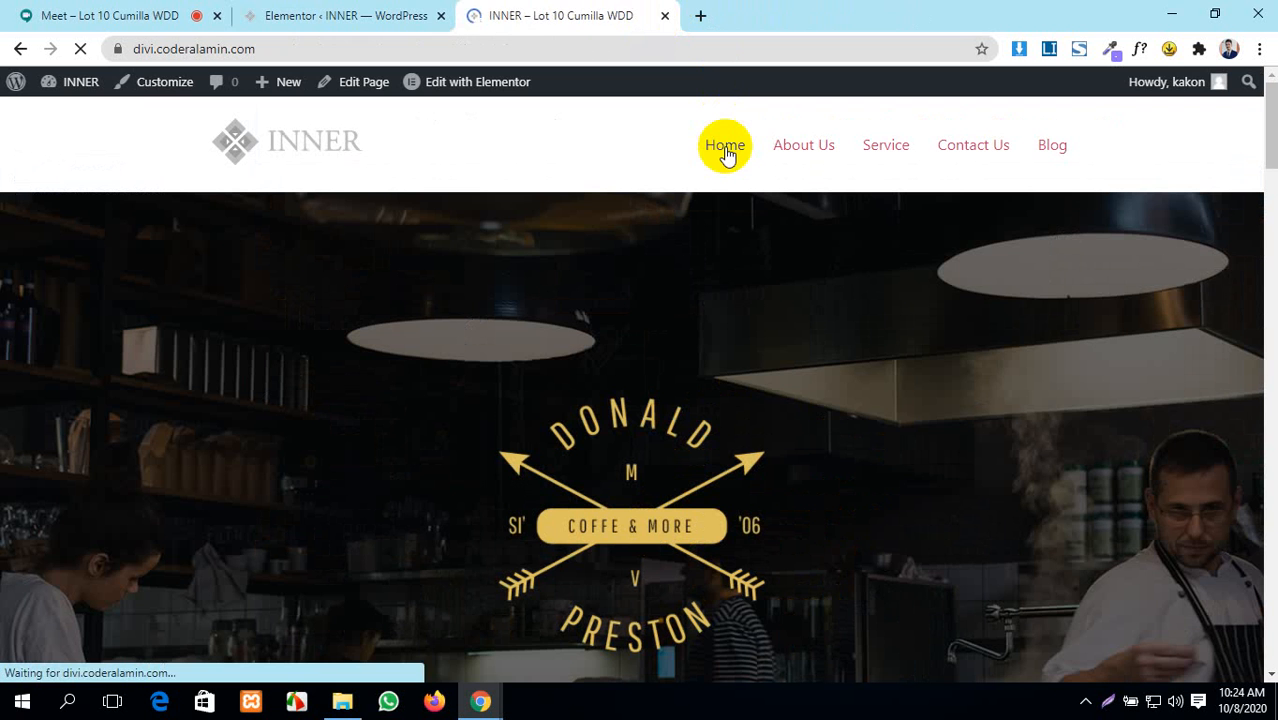
left_click(345, 12)
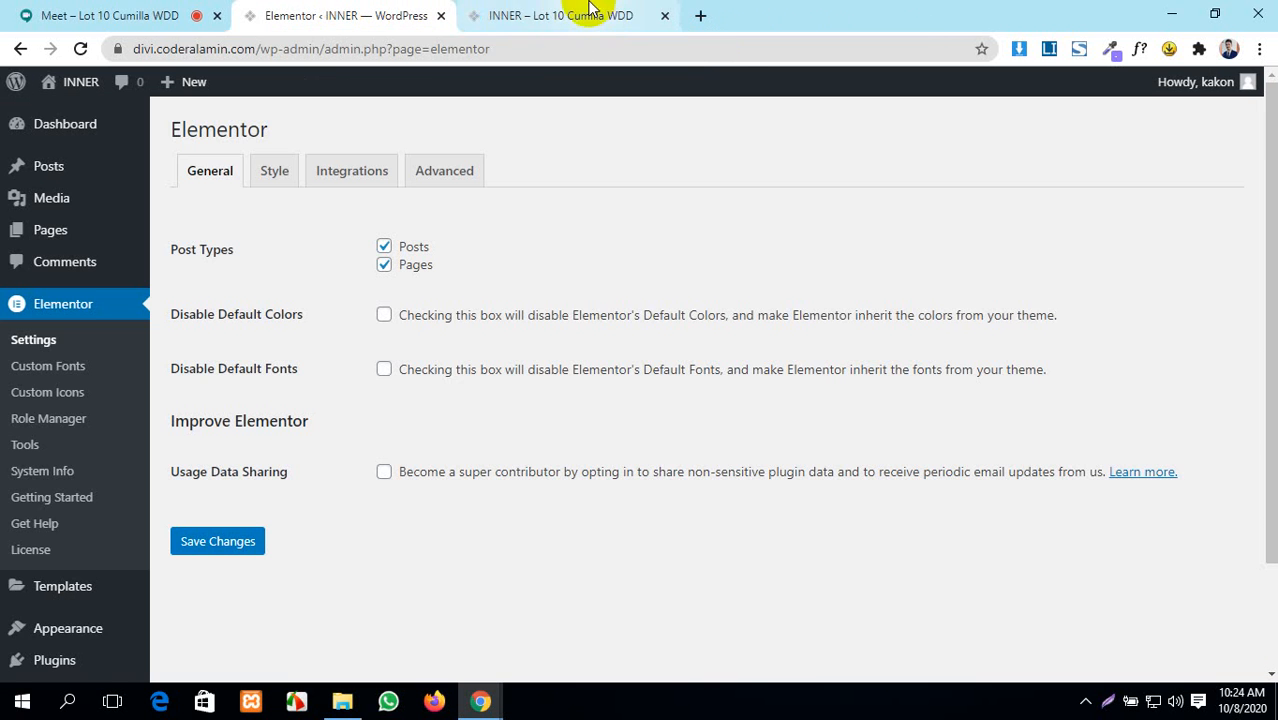
left_click(524, 9)
left_click(190, 11)
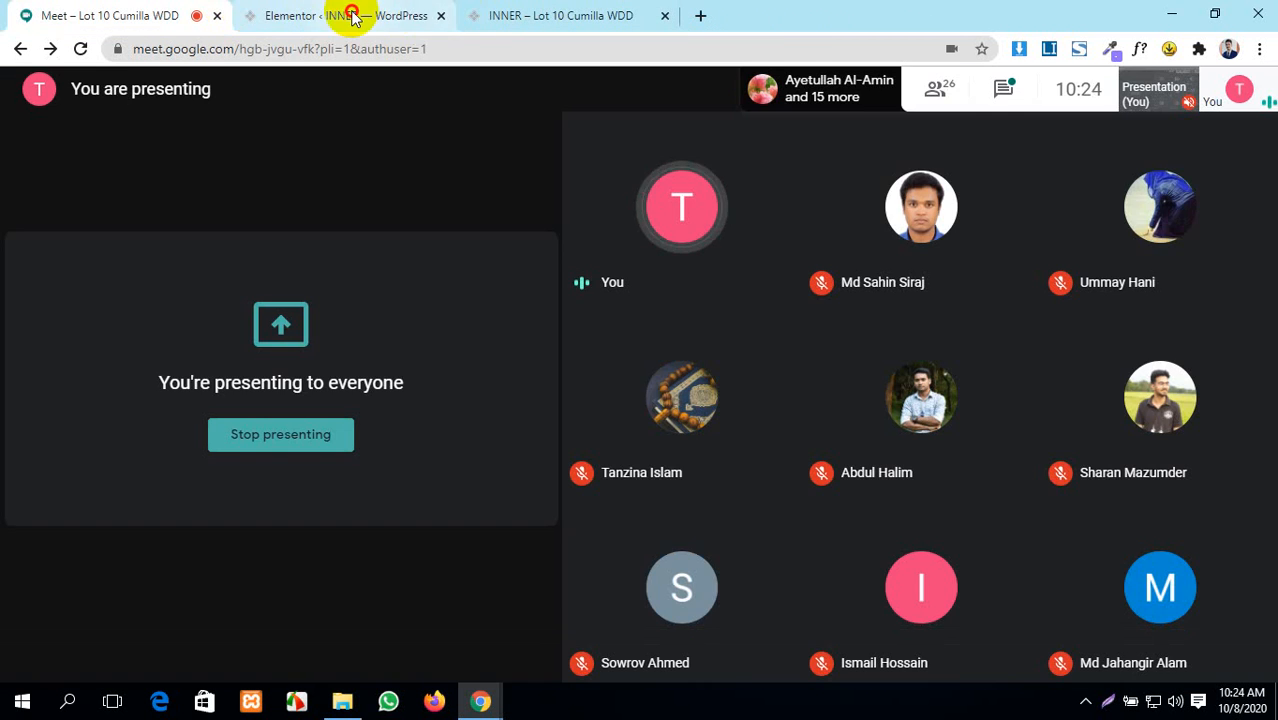
left_click(340, 13)
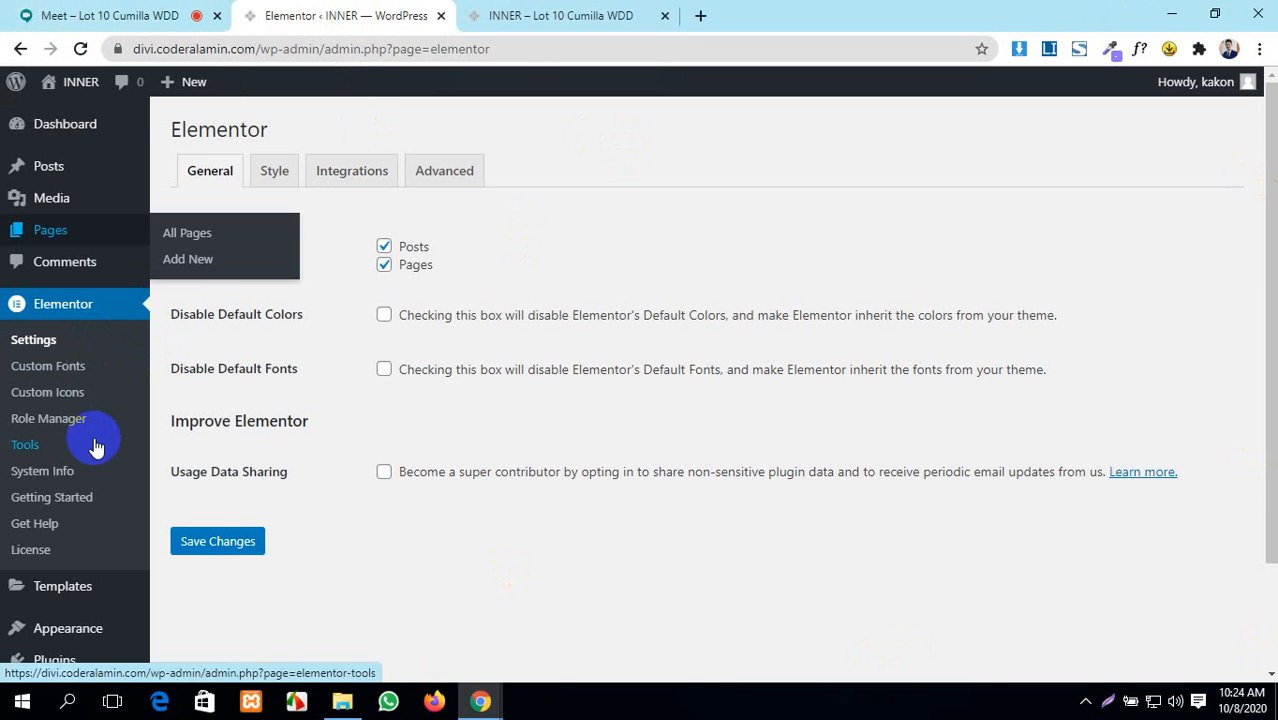
scroll(650, 459, "down", 2)
scroll(655, 462, "up", 2)
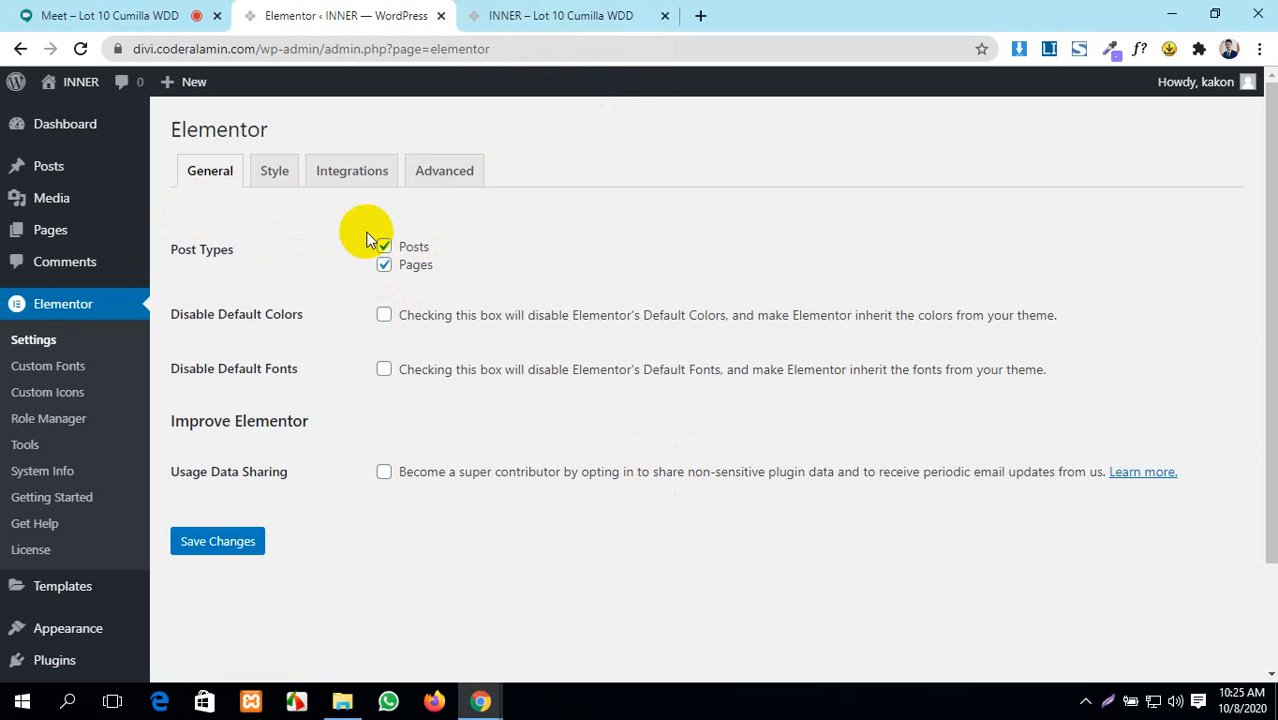
- Open the Dashboard in a new tab and start a new post via Posts > Add New
left_click(700, 15)
left_click(598, 8)
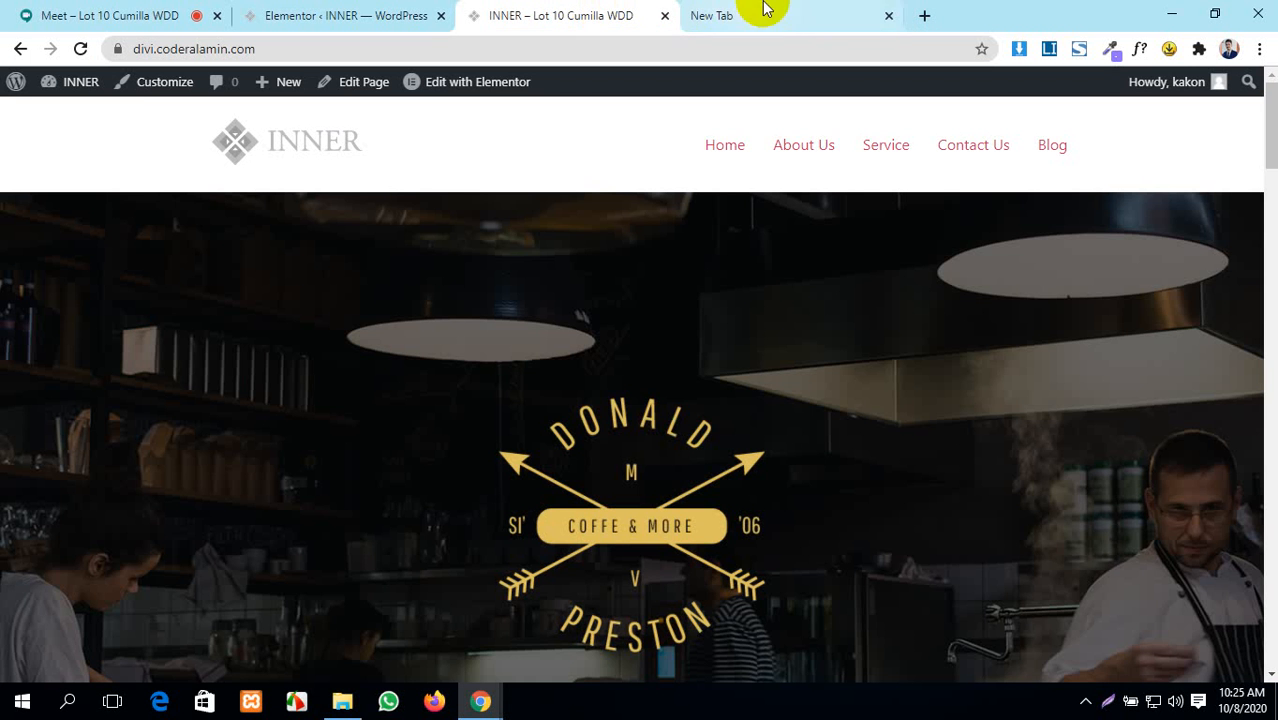
left_click(888, 15)
left_click(388, 12)
mouse_move(90, 124)
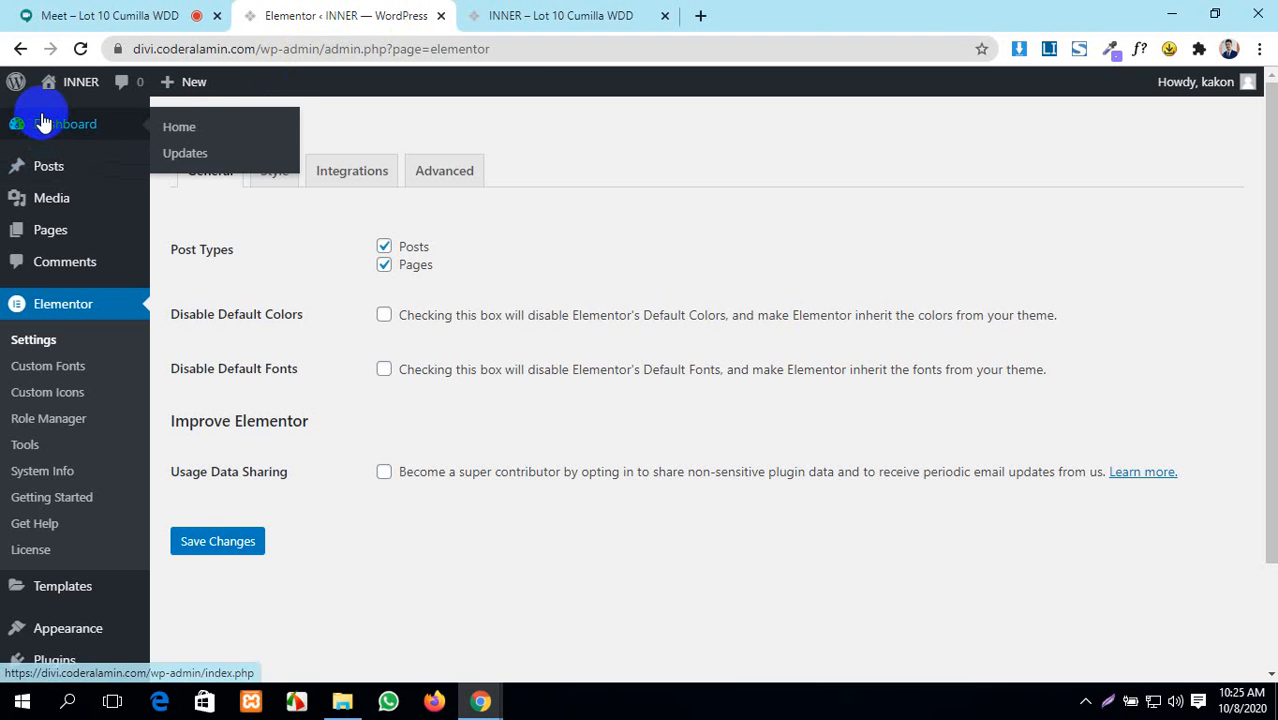
middle_click(178, 128)
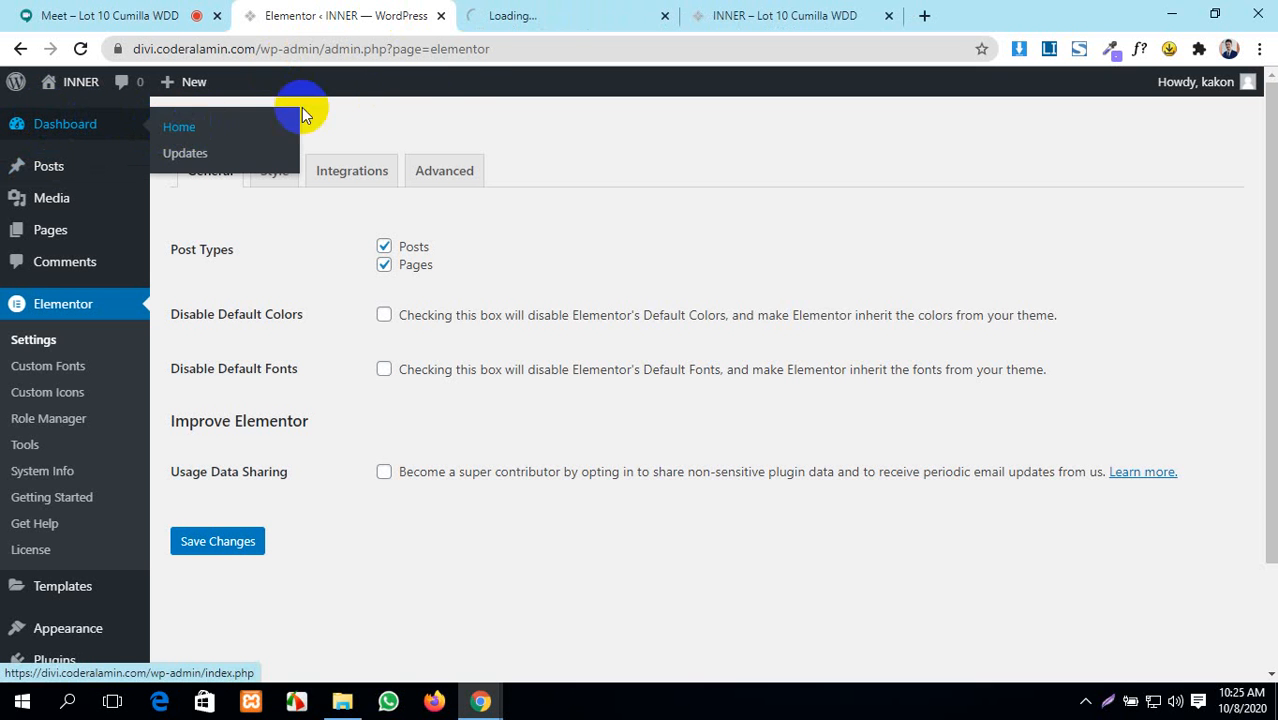
left_click(487, 18)
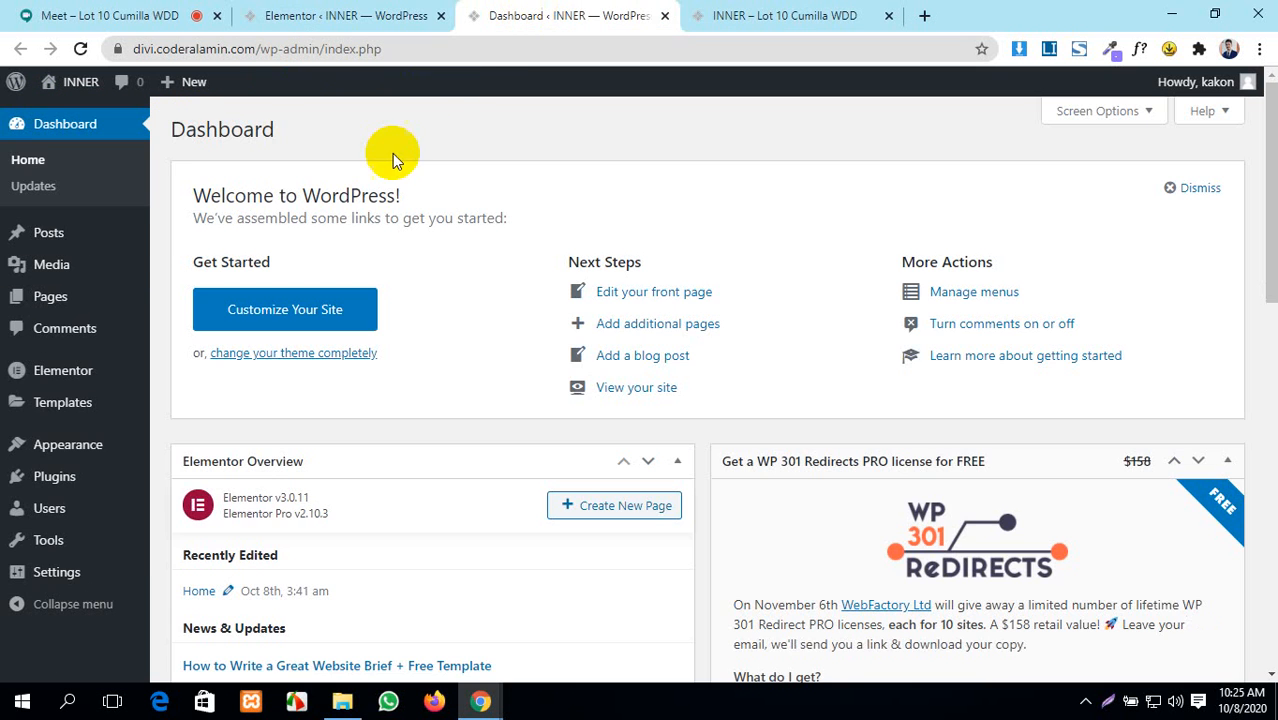
left_click(330, 14)
left_click(557, 8)
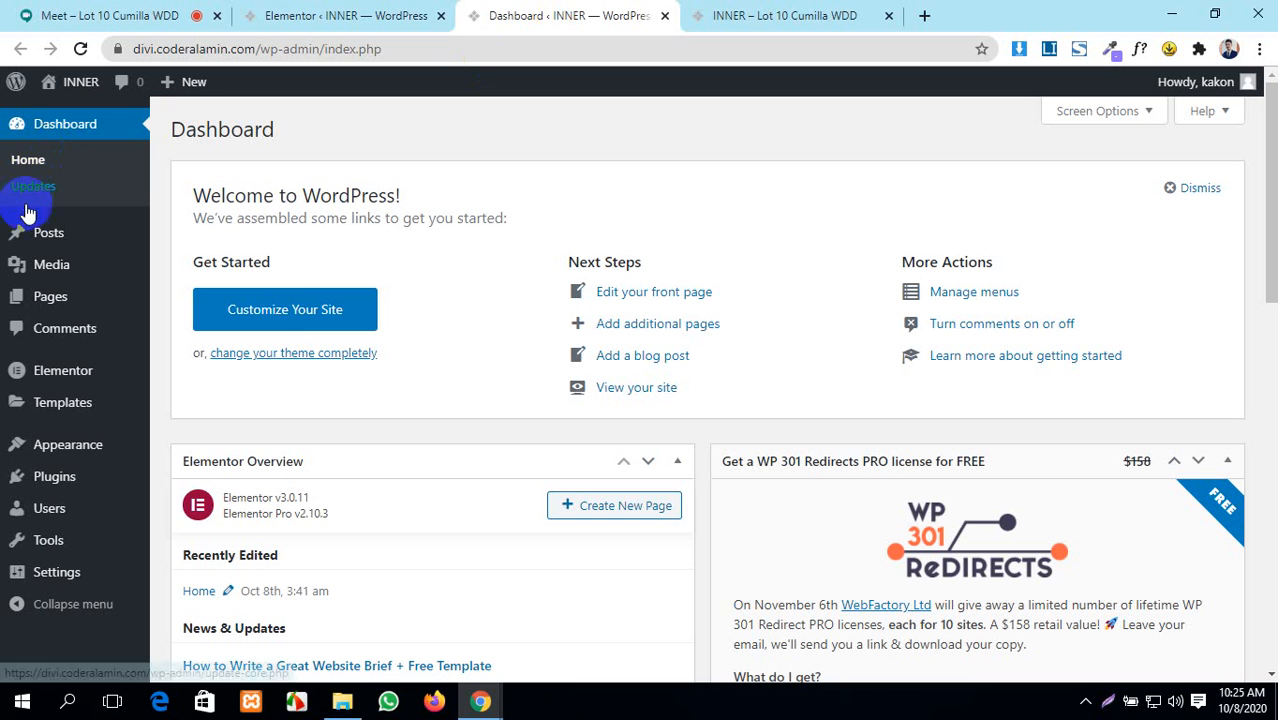
mouse_move(57, 245)
left_click(193, 248)
left_click(196, 262)
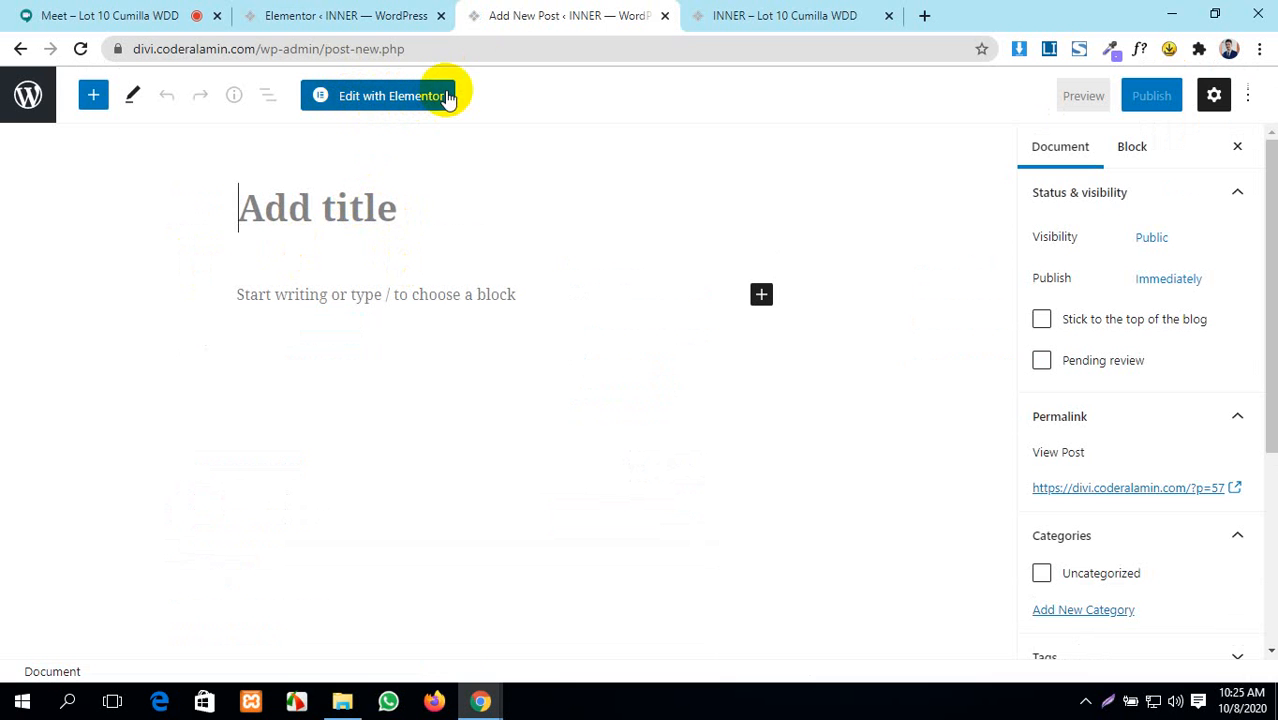
- Untick Posts under Post Types, save, and reload the new post to see the effect
left_click(338, 14)
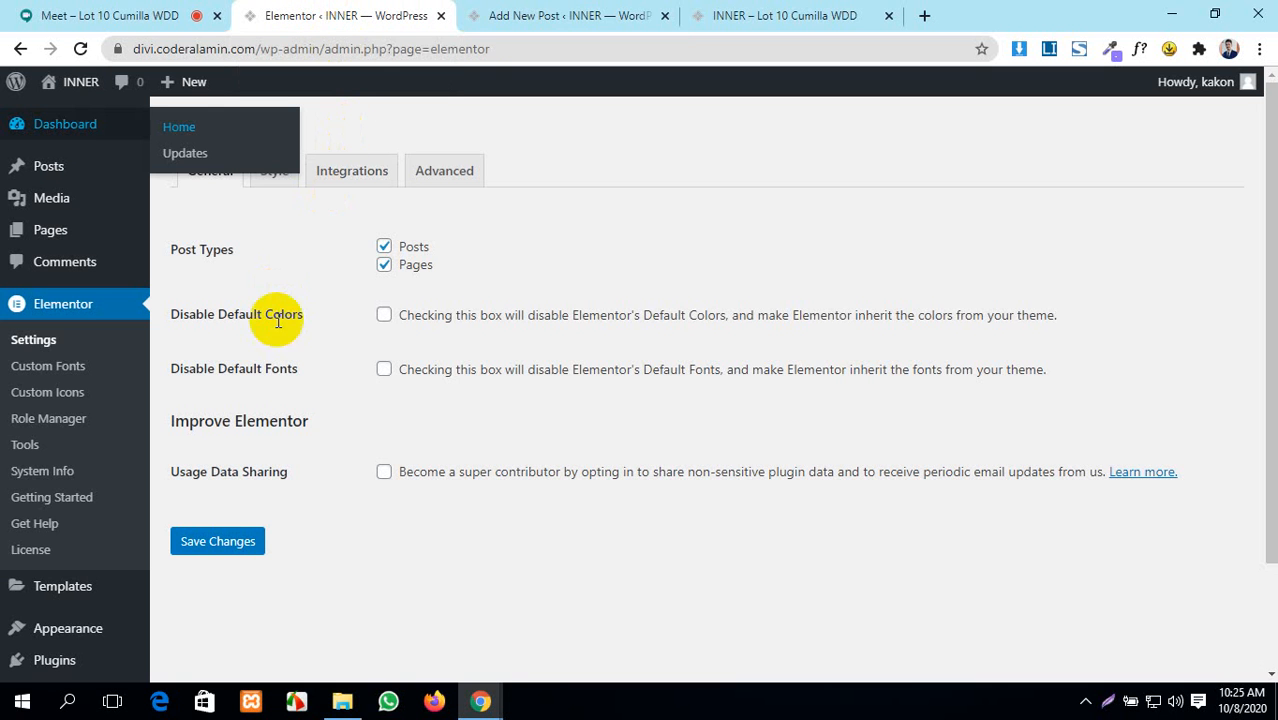
left_click(384, 247)
left_click(222, 544)
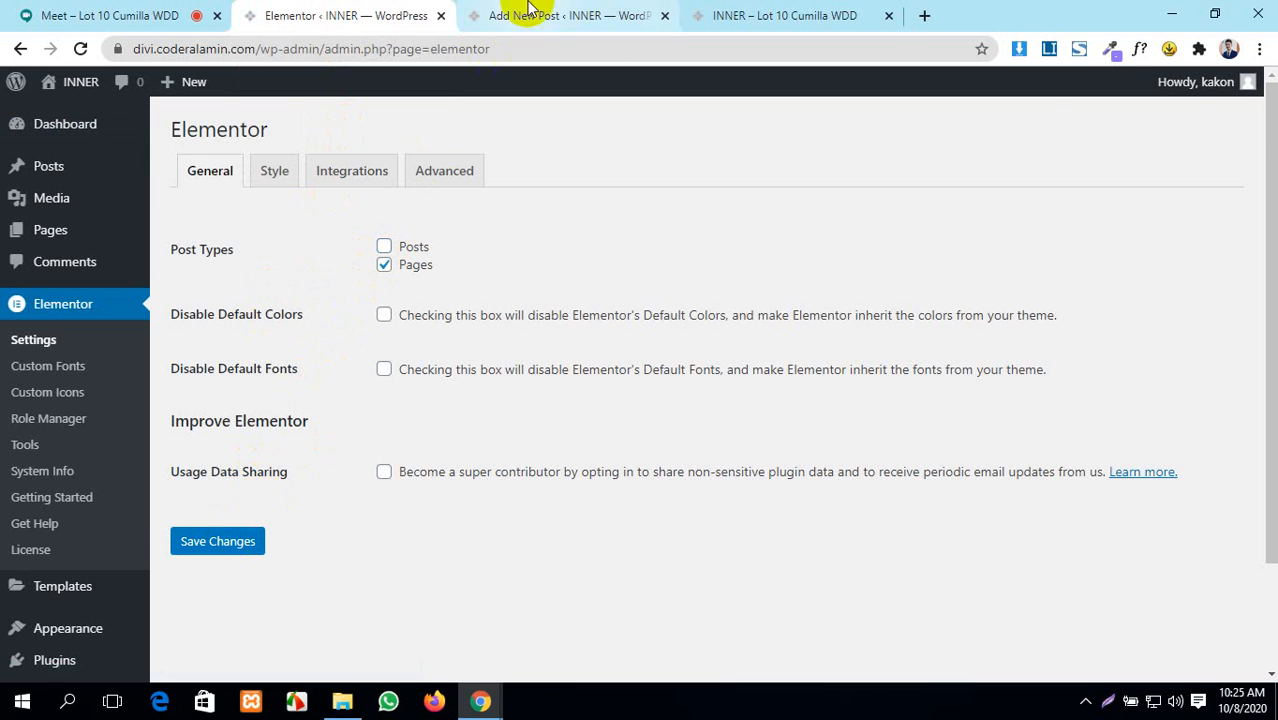
left_click(530, 12)
left_click(80, 49)
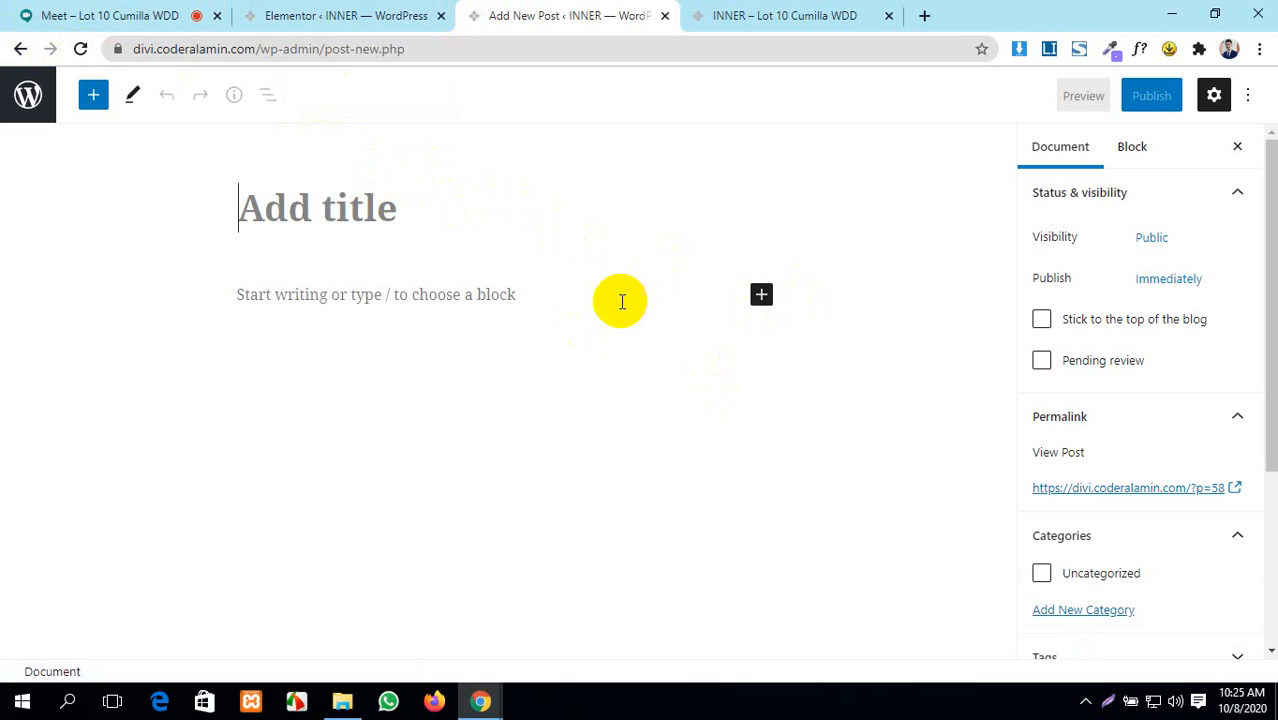
- Re-tick Posts, toggle Pages off and back on, and save the Elementor settings
left_click(391, 7)
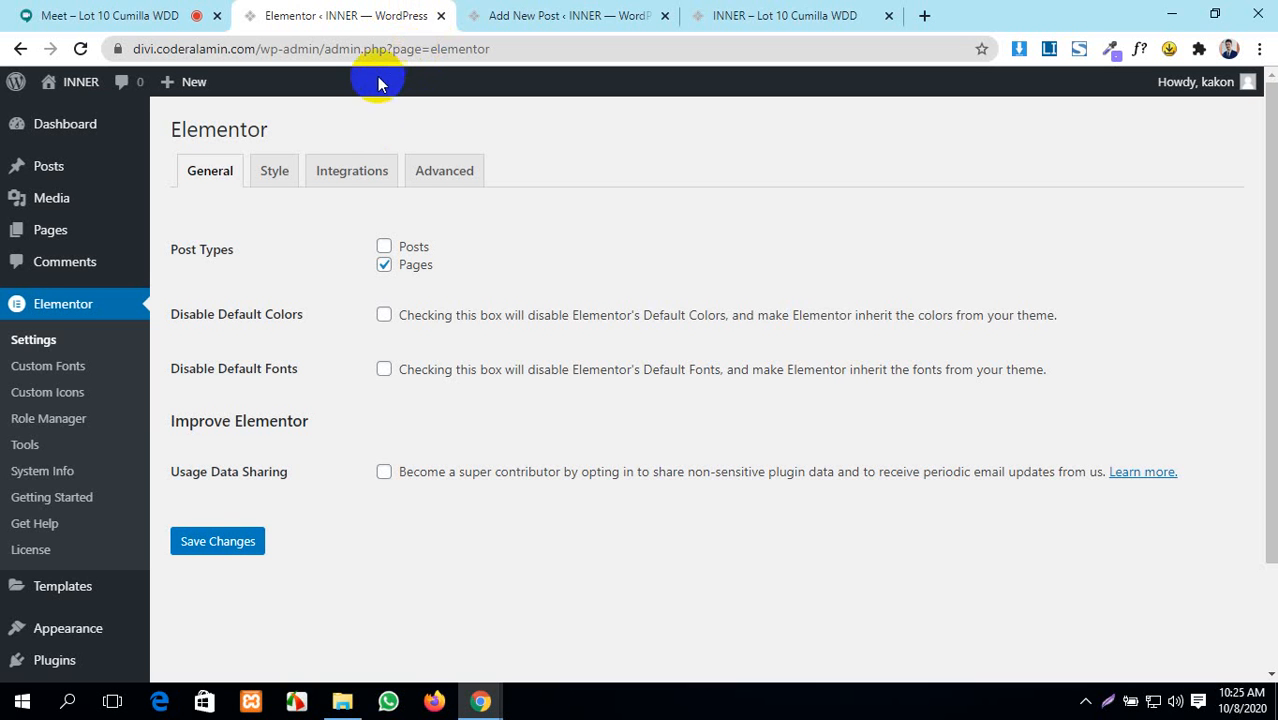
left_click(384, 246)
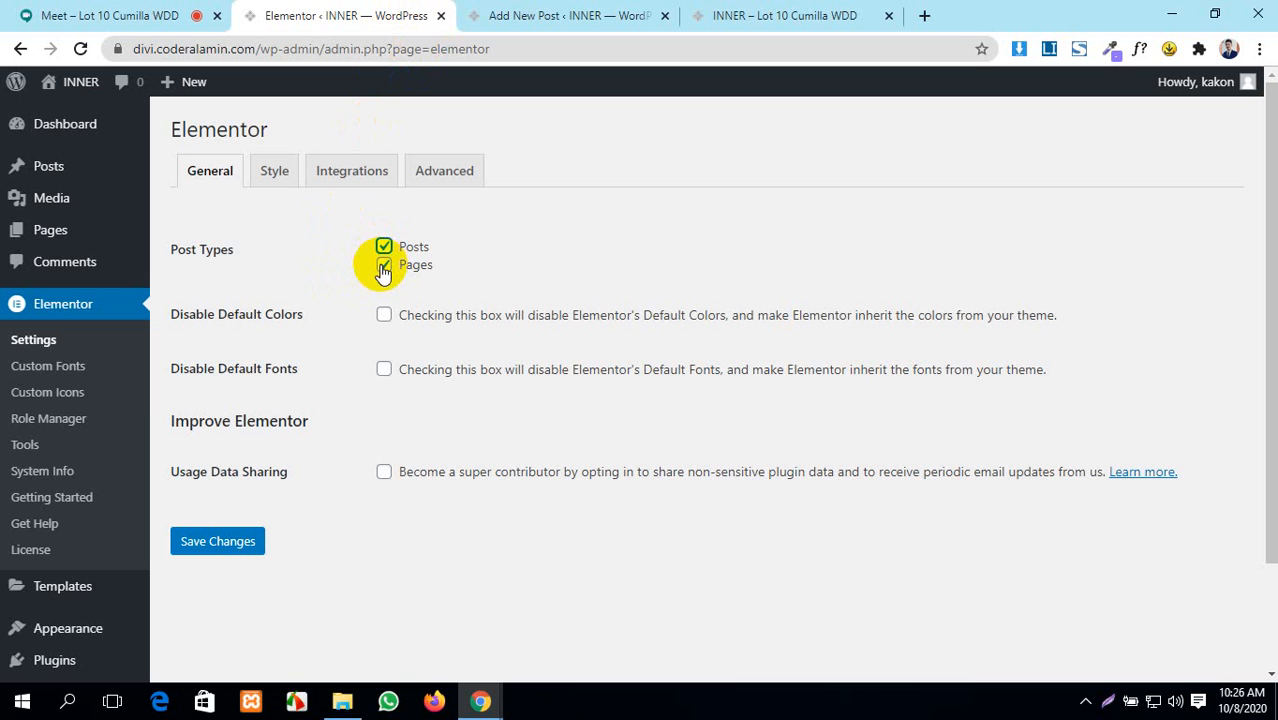
left_click(381, 266)
left_click(510, 12)
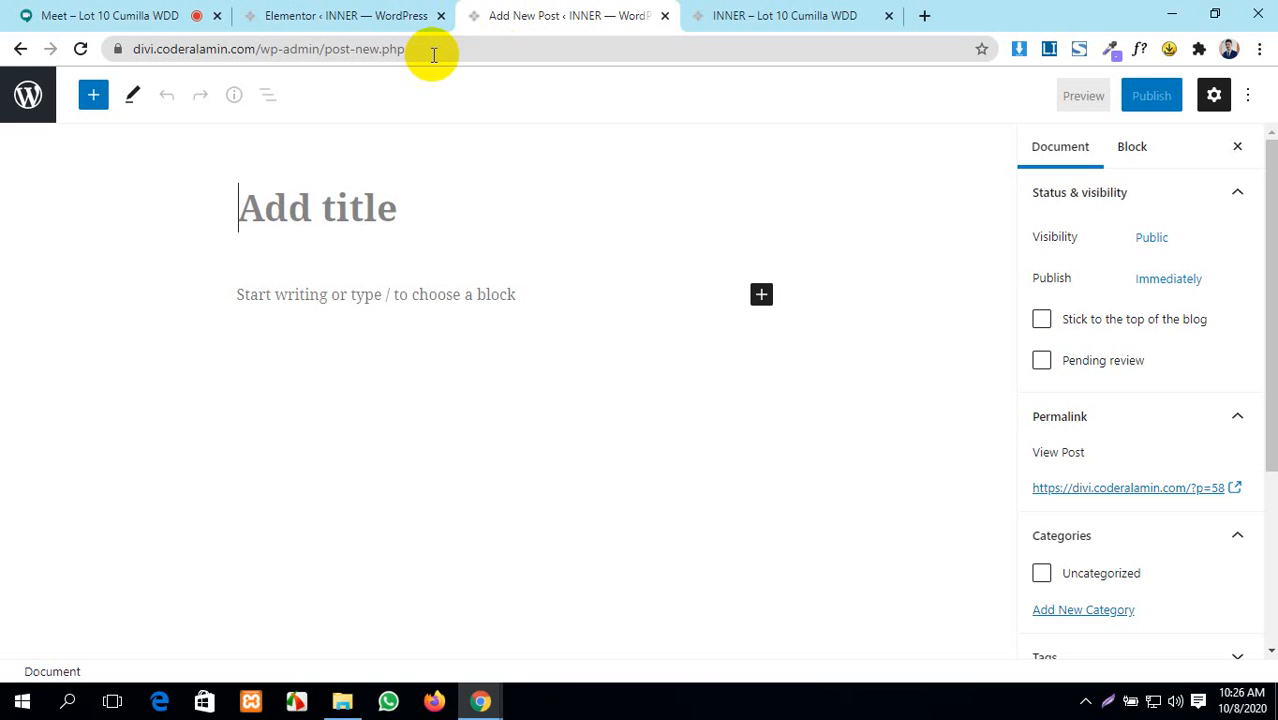
left_click(370, 12)
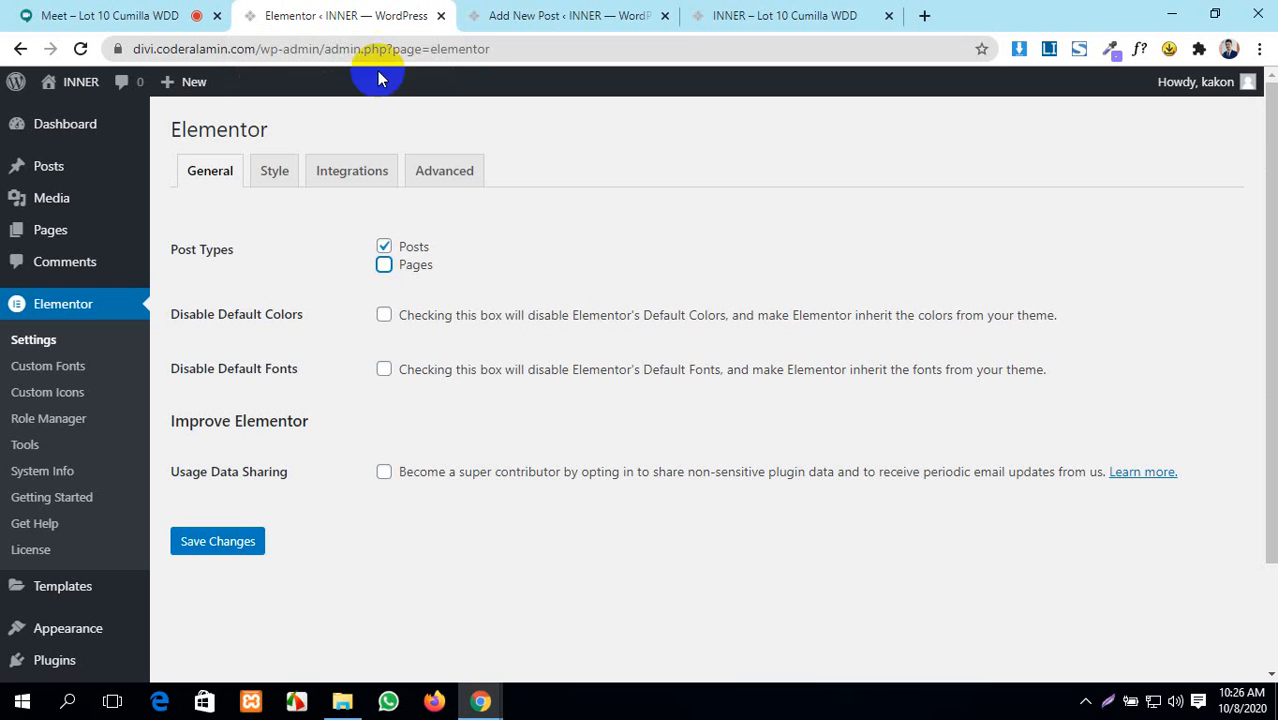
left_click(385, 266)
left_click(237, 541)
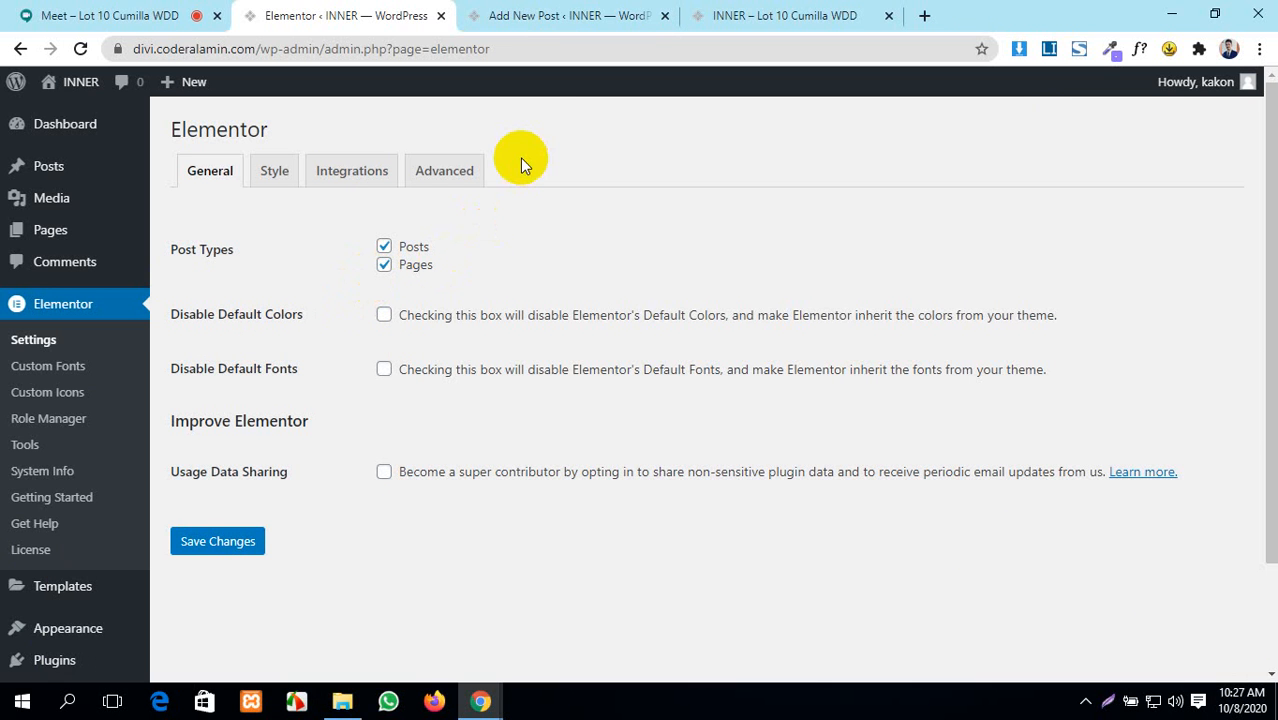
- Close the blank Add New Post tab and return to the site's front page
left_click(512, 12)
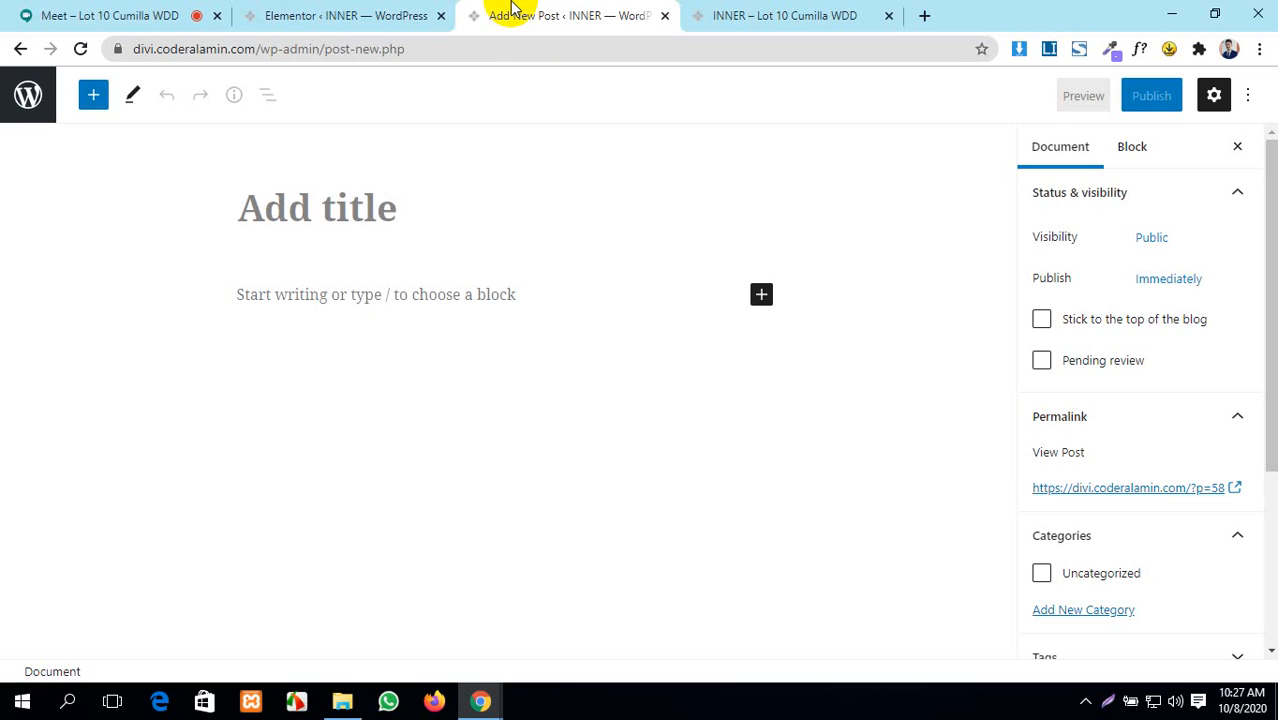
left_click(665, 17)
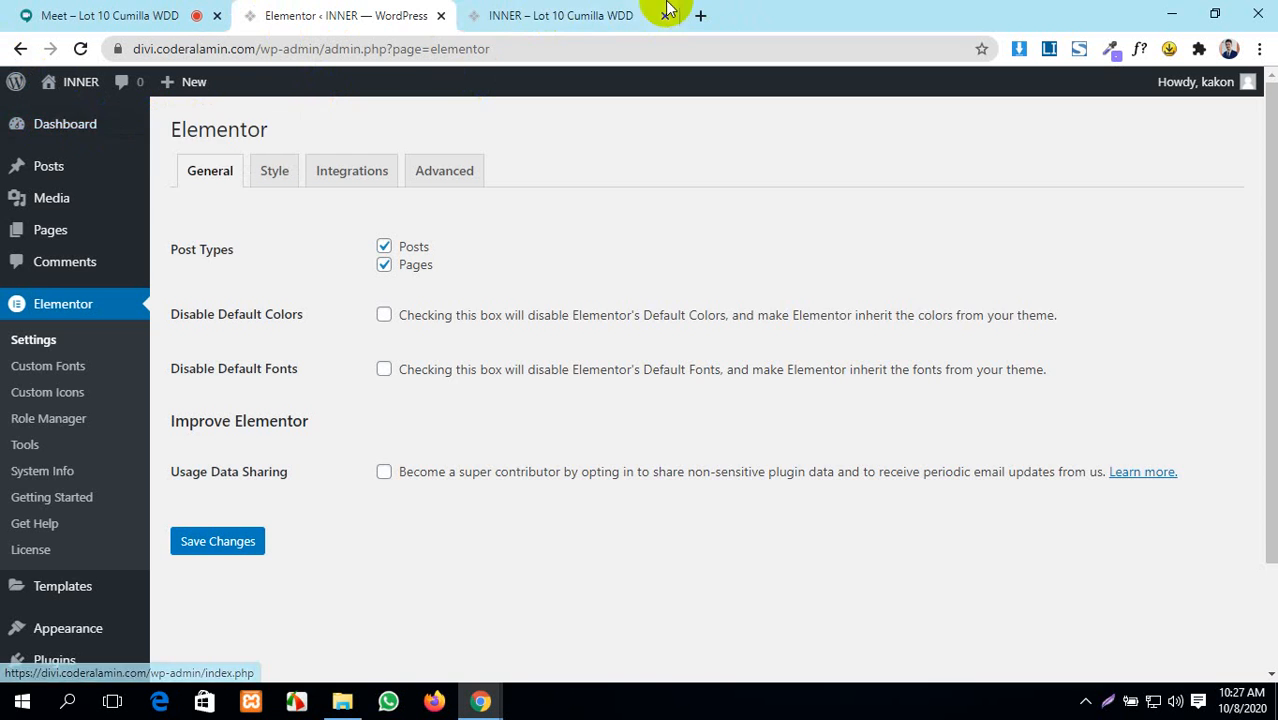
left_click(560, 12)
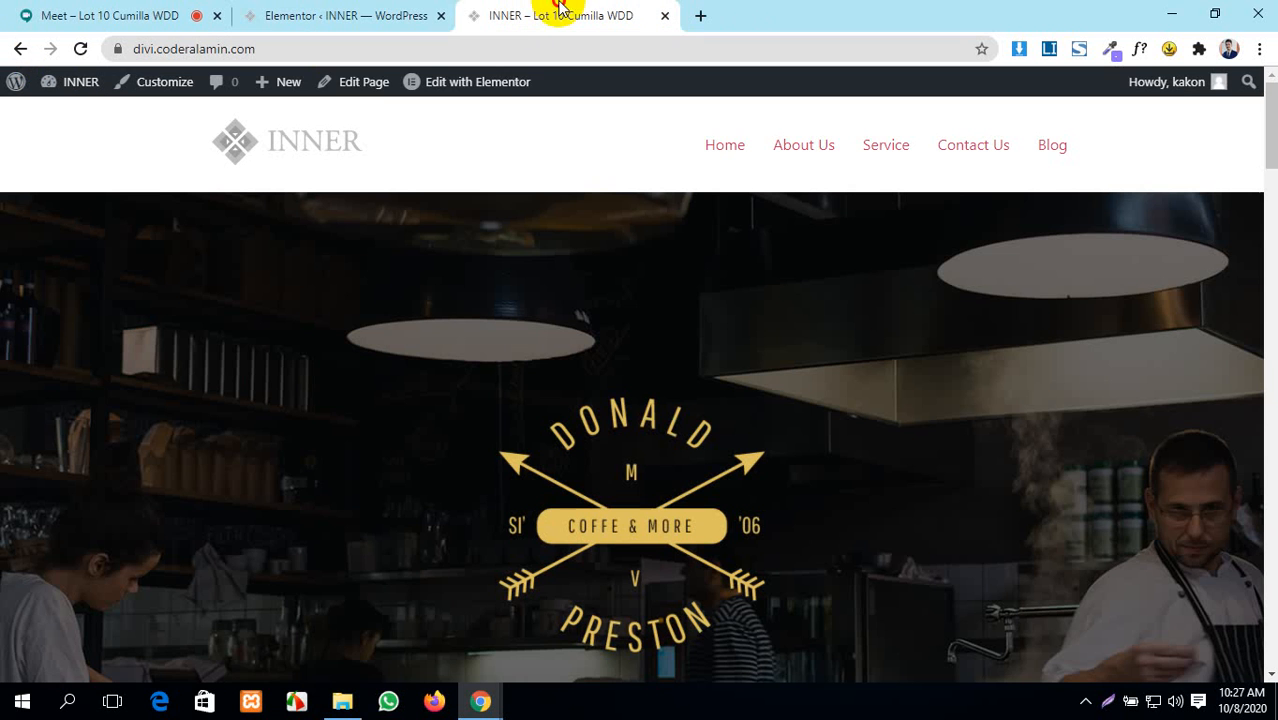
- Launch Edit with Elementor for the Home page and switch to its editor tab
left_click(355, 88)
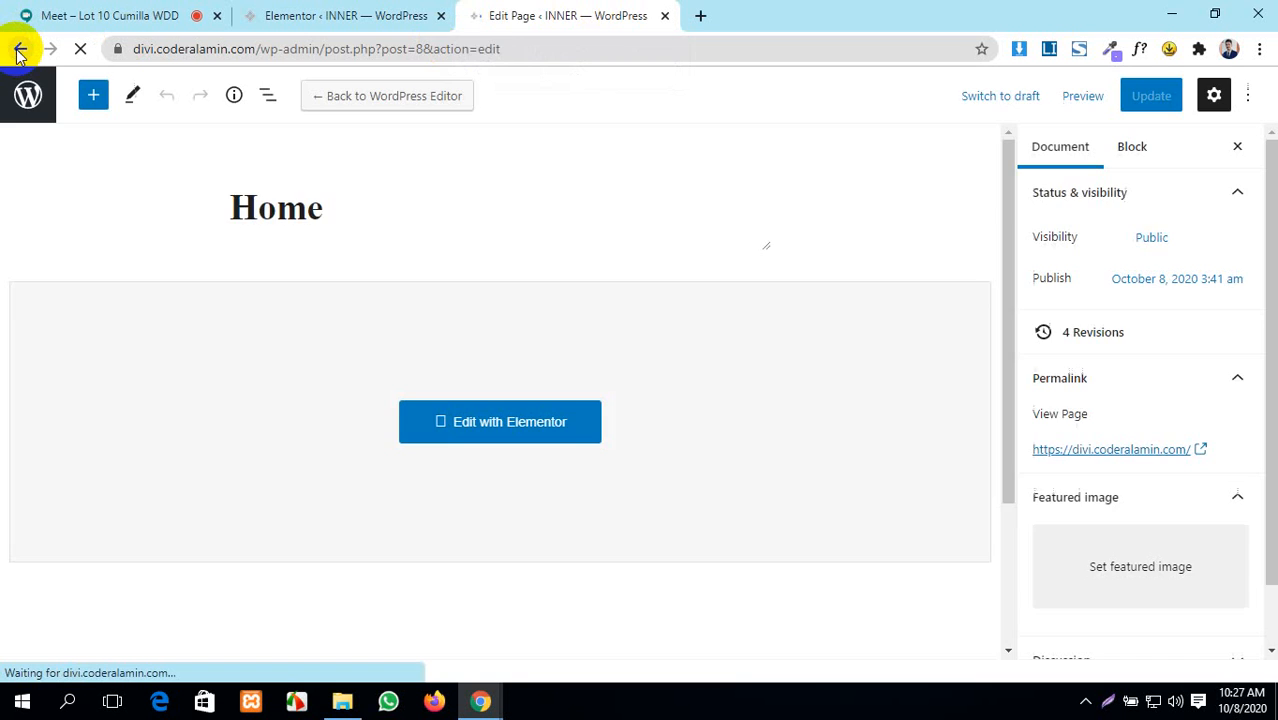
left_click(19, 49)
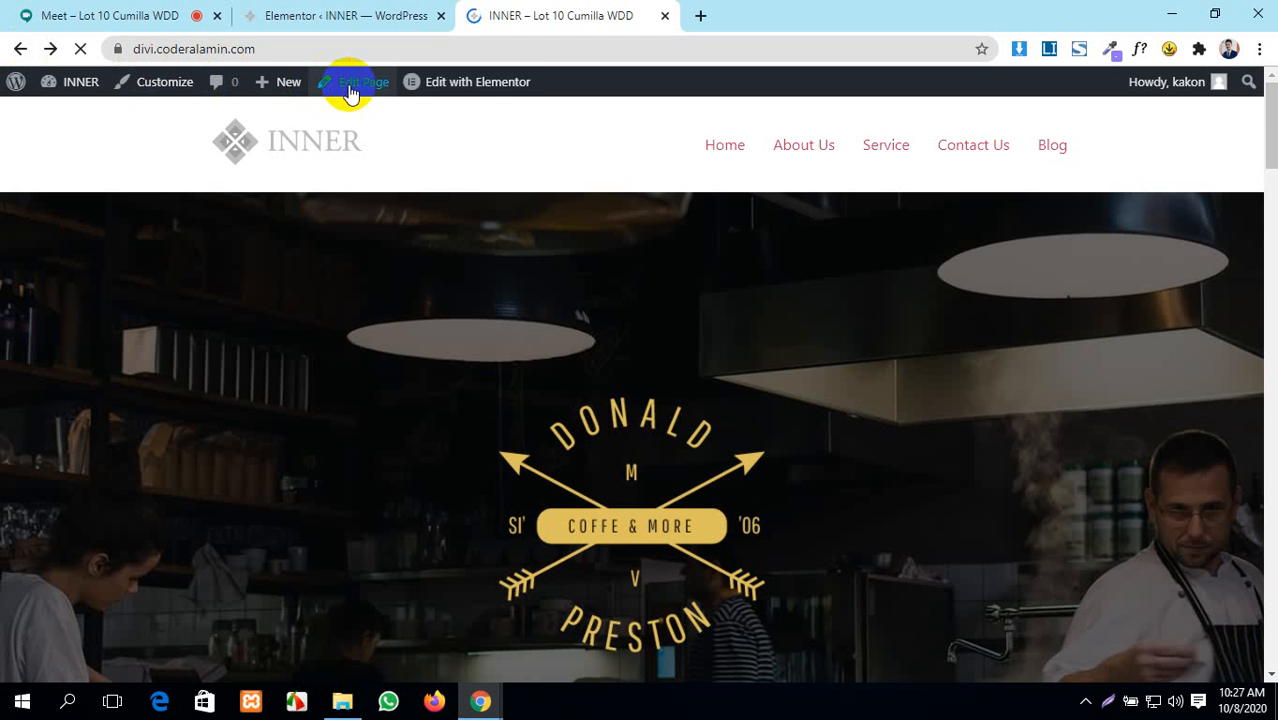
mouse_move(490, 90)
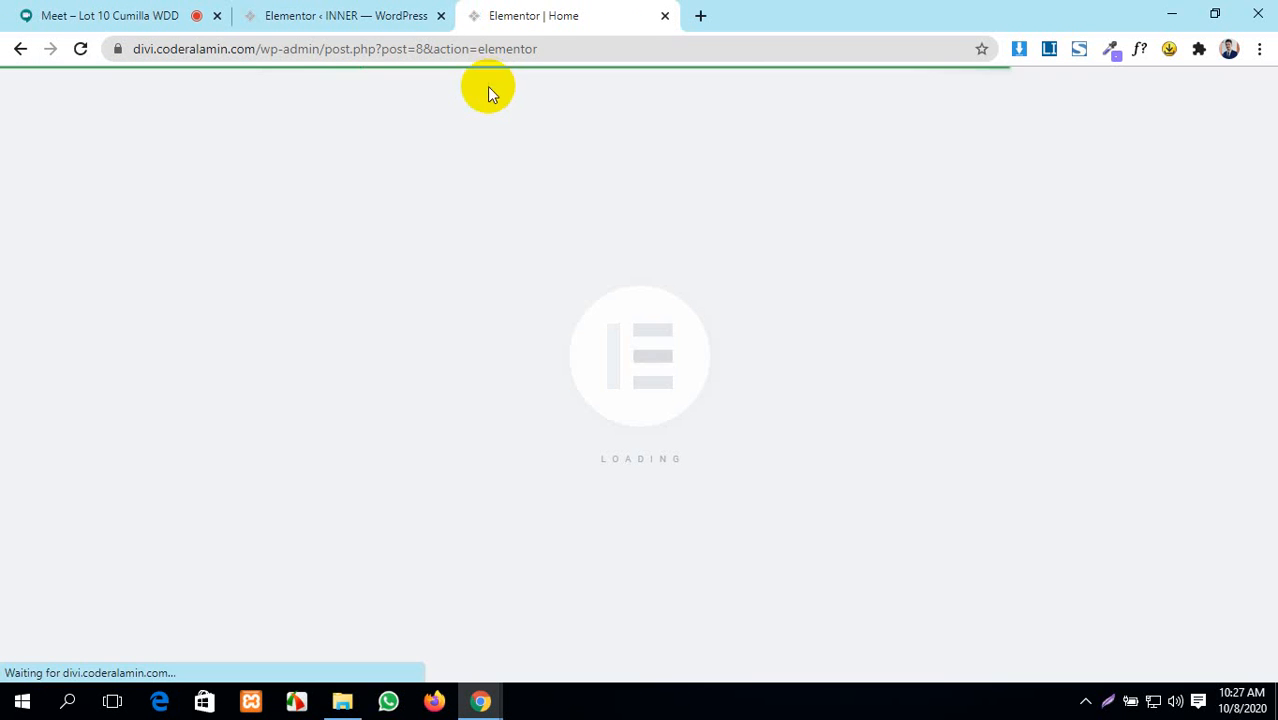
left_click(308, 15)
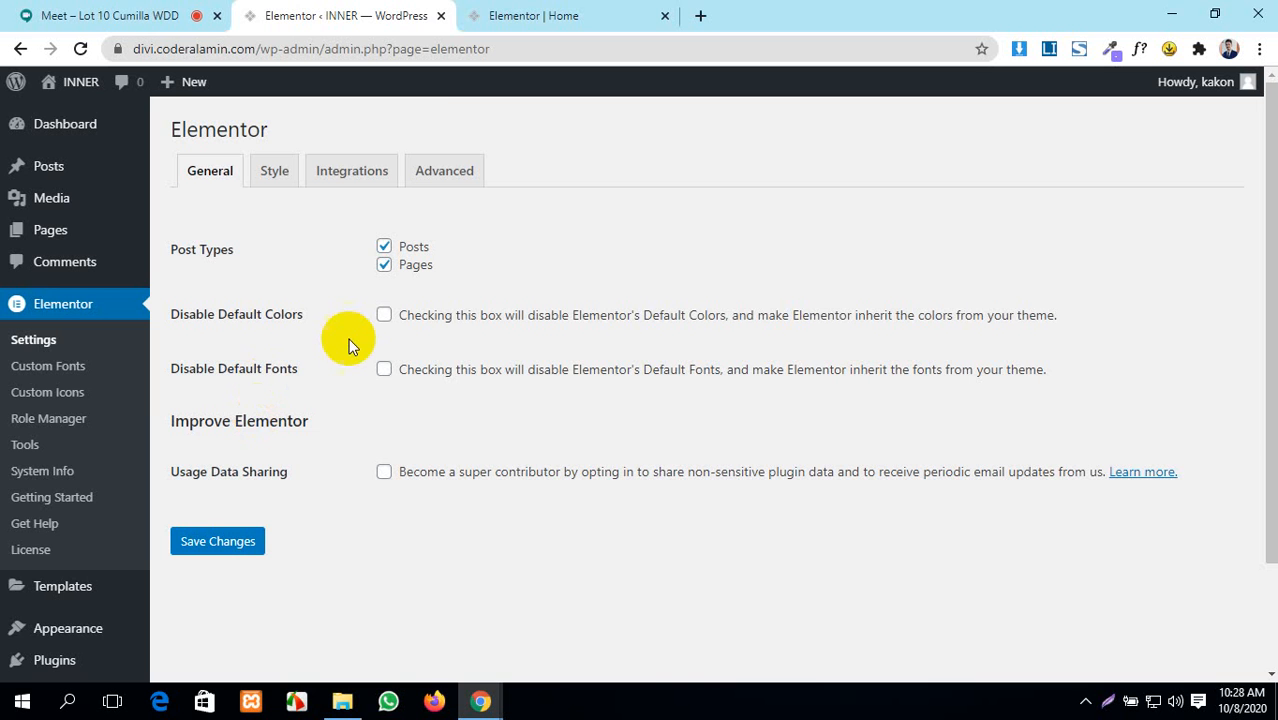
left_click(512, 10)
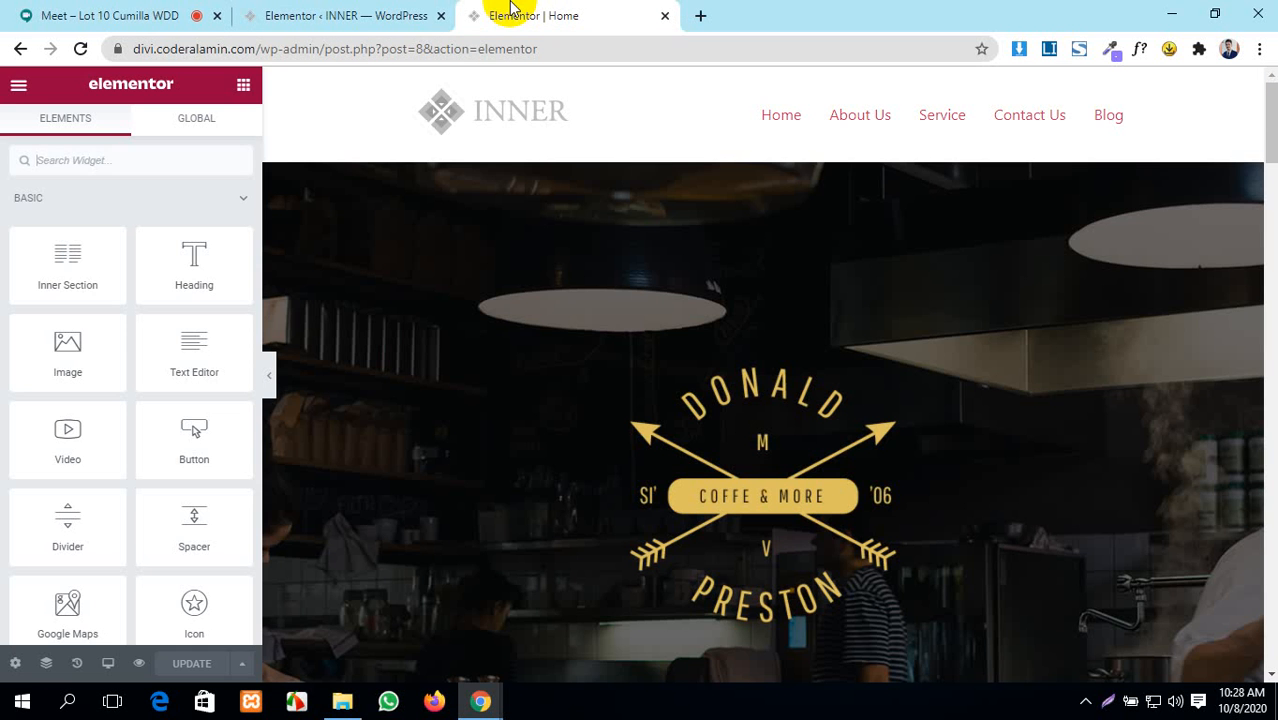
- Inspect the four Site Settings > Global Colors swatches, then return to Elementor's General settings
left_click(322, 14)
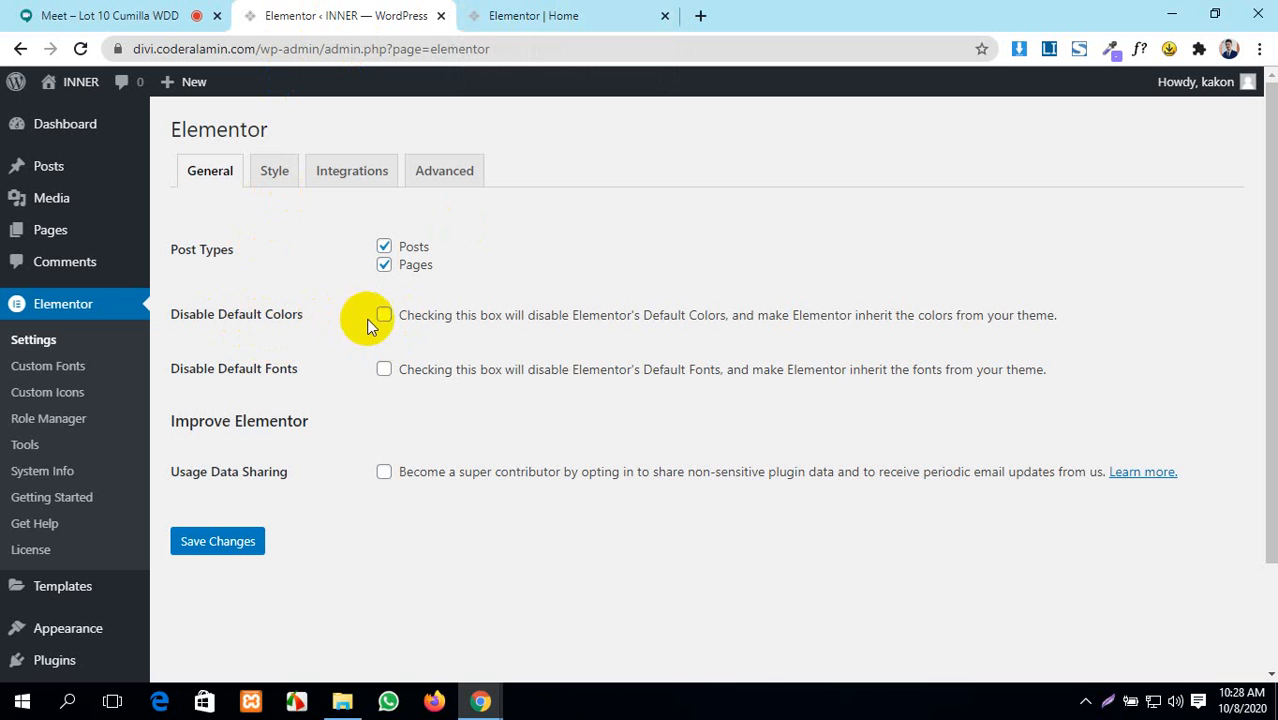
left_click(570, 14)
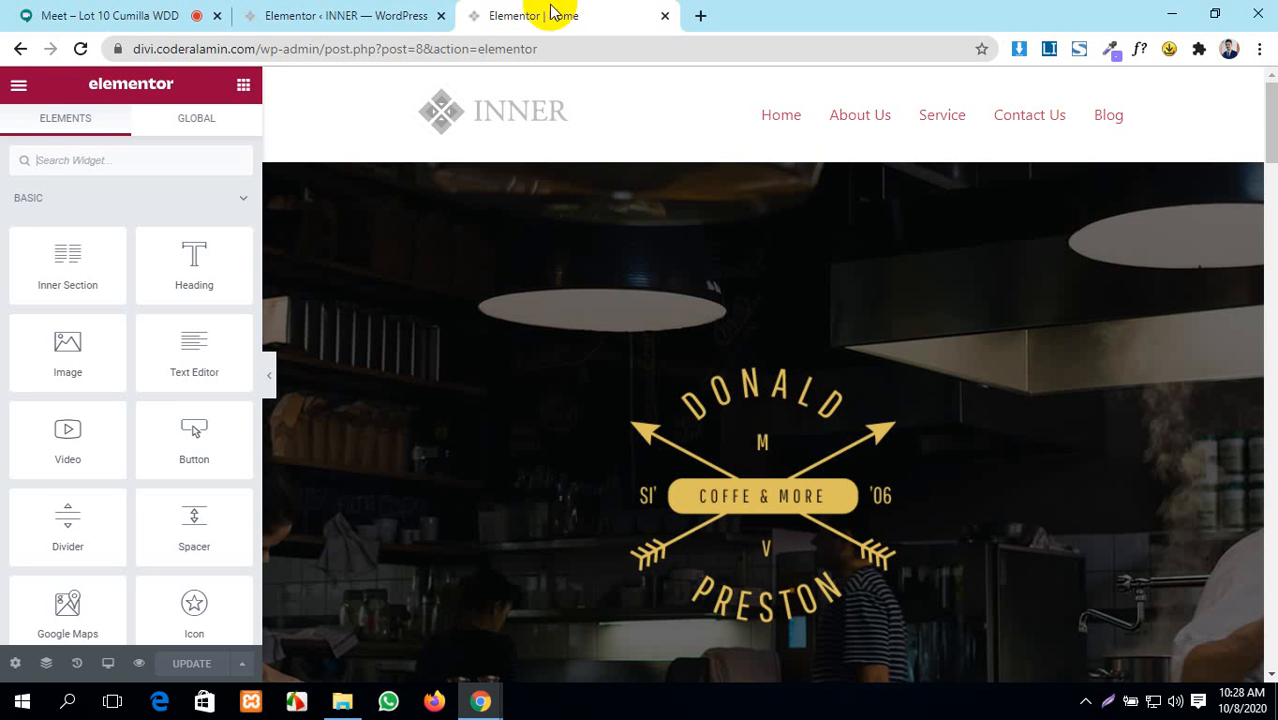
left_click(17, 88)
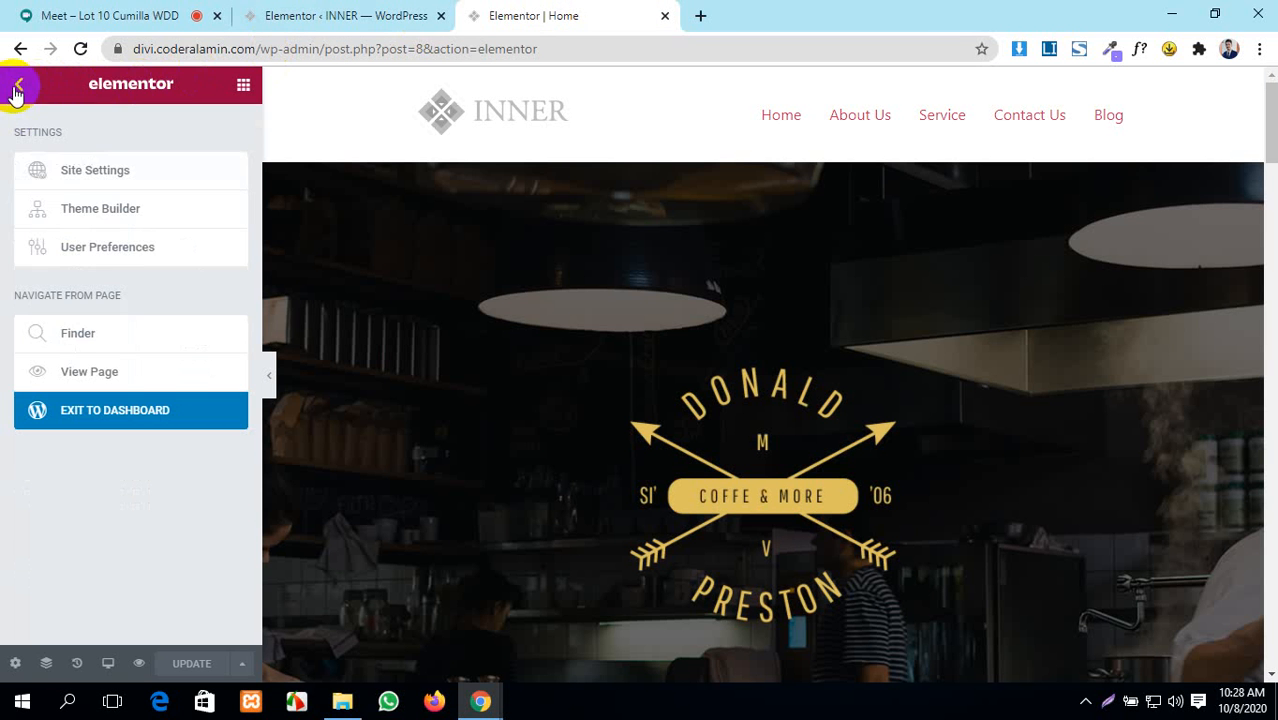
left_click(124, 175)
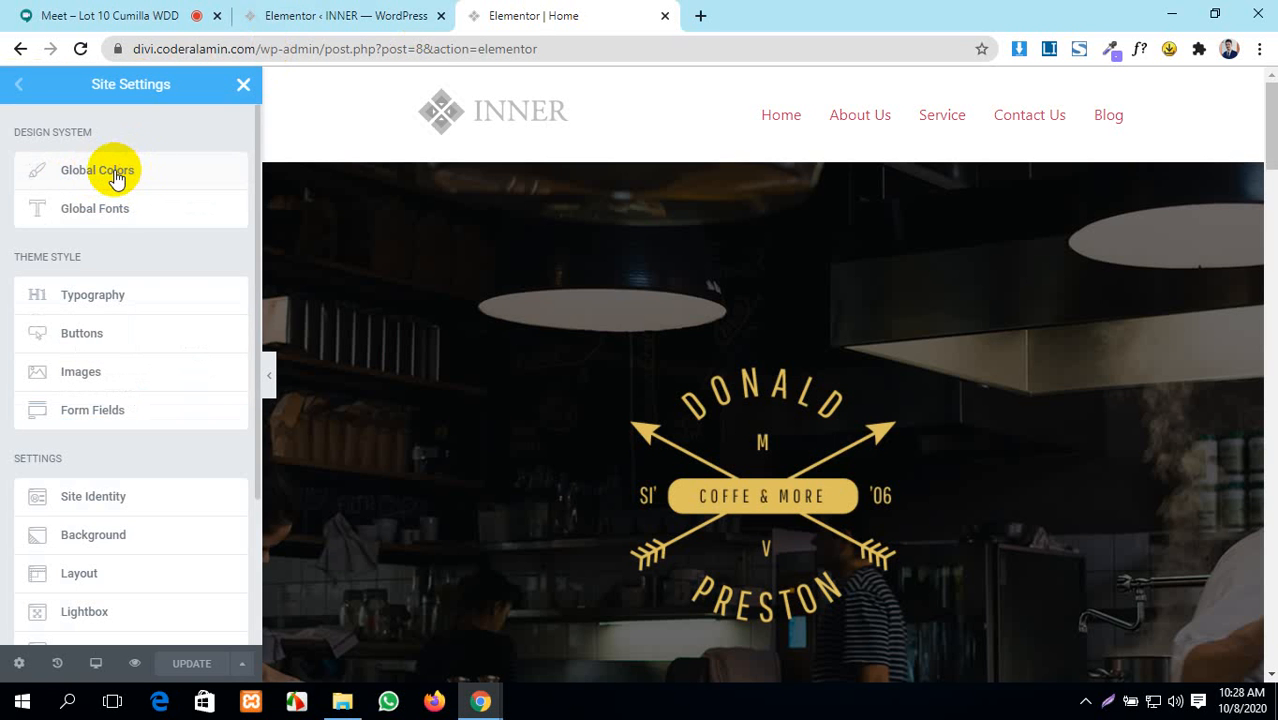
left_click(118, 177)
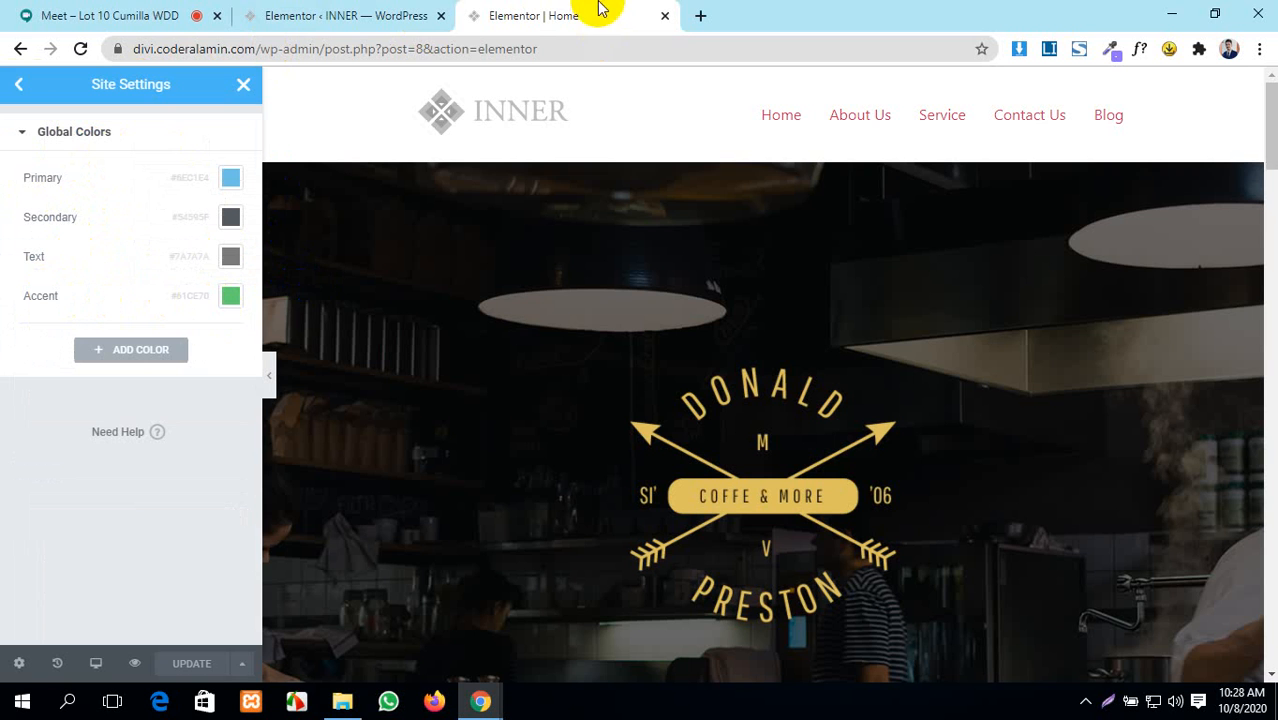
left_click(395, 15)
mouse_move(57, 123)
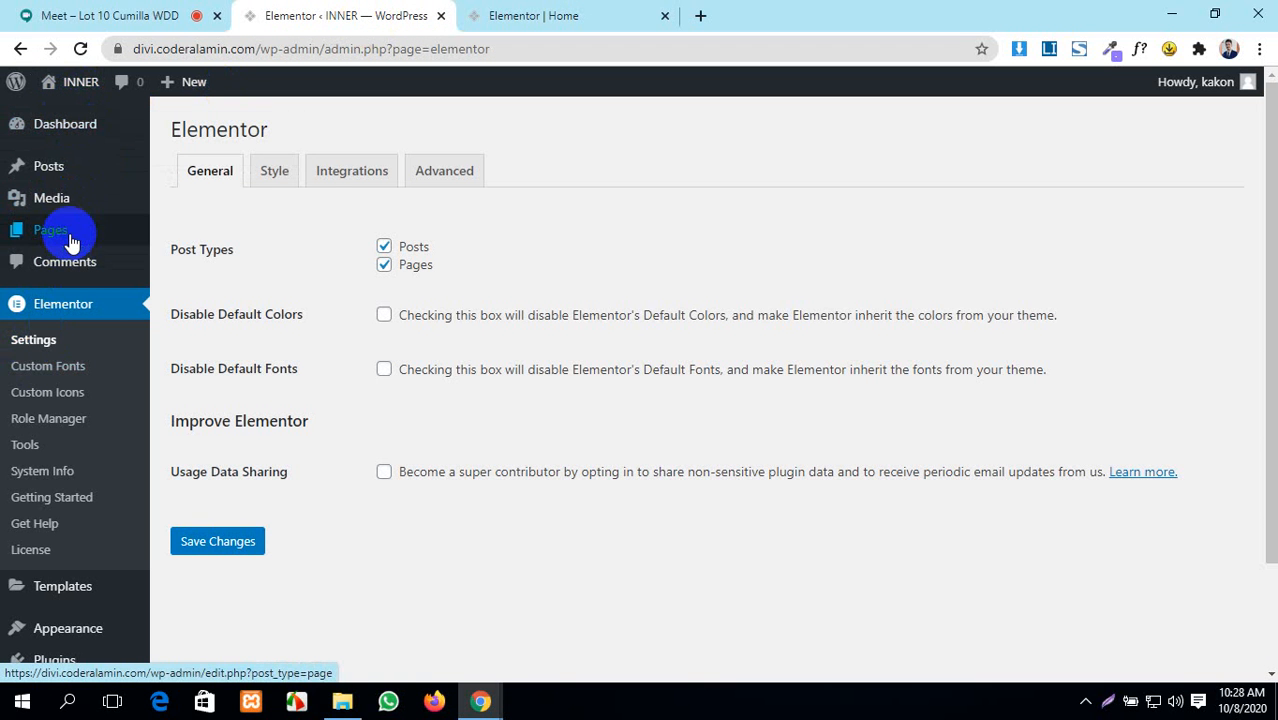
- Open About Us from All Pages in a new tab and launch Edit with Elementor
mouse_move(121, 240)
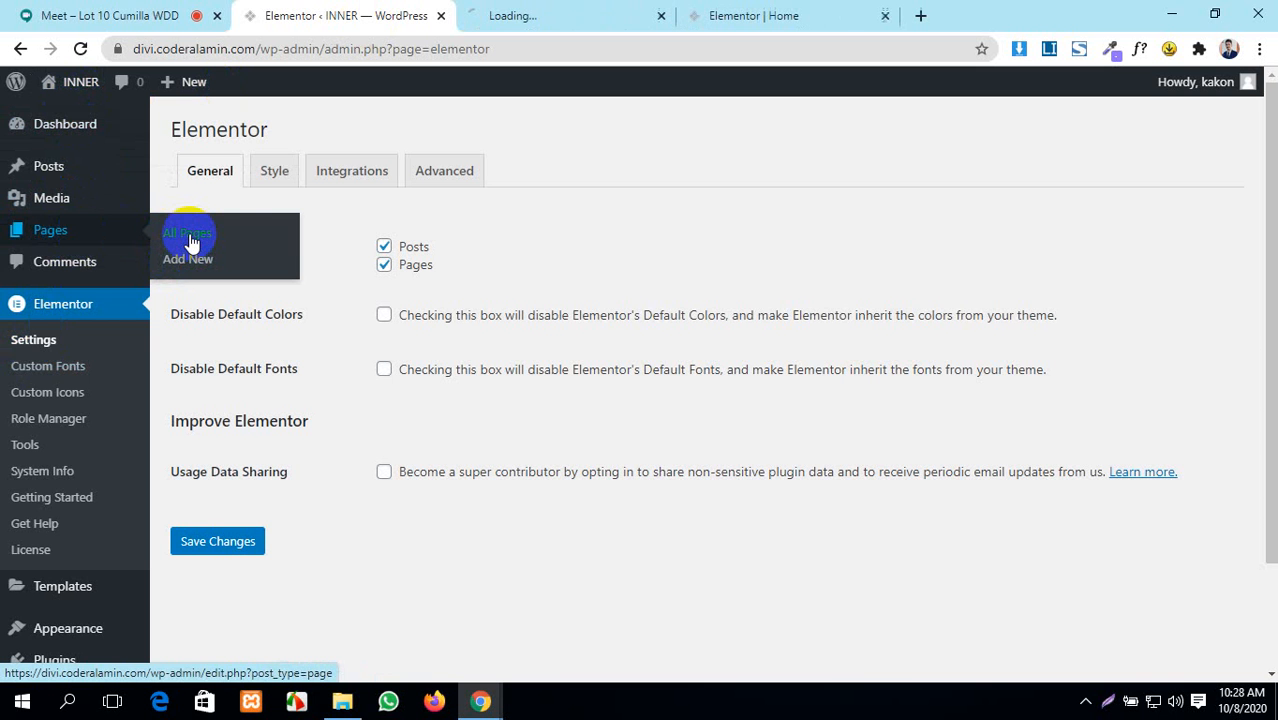
left_click(510, 15)
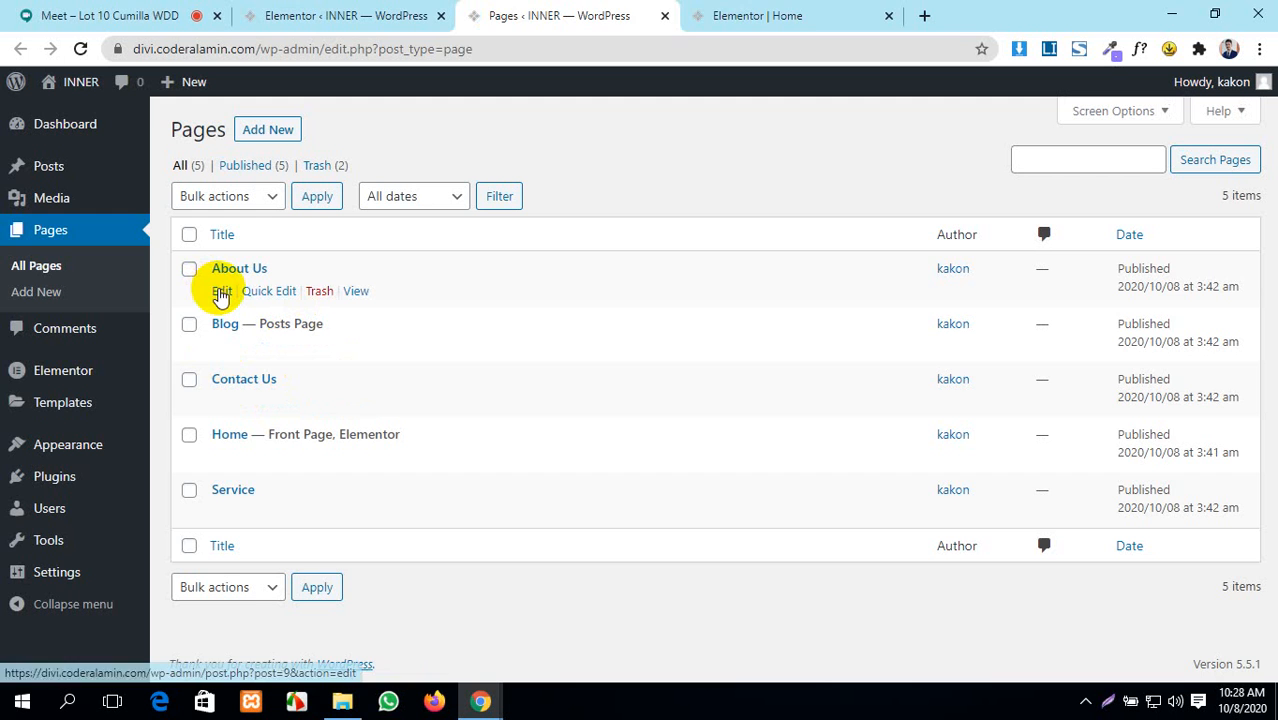
middle_click(221, 291)
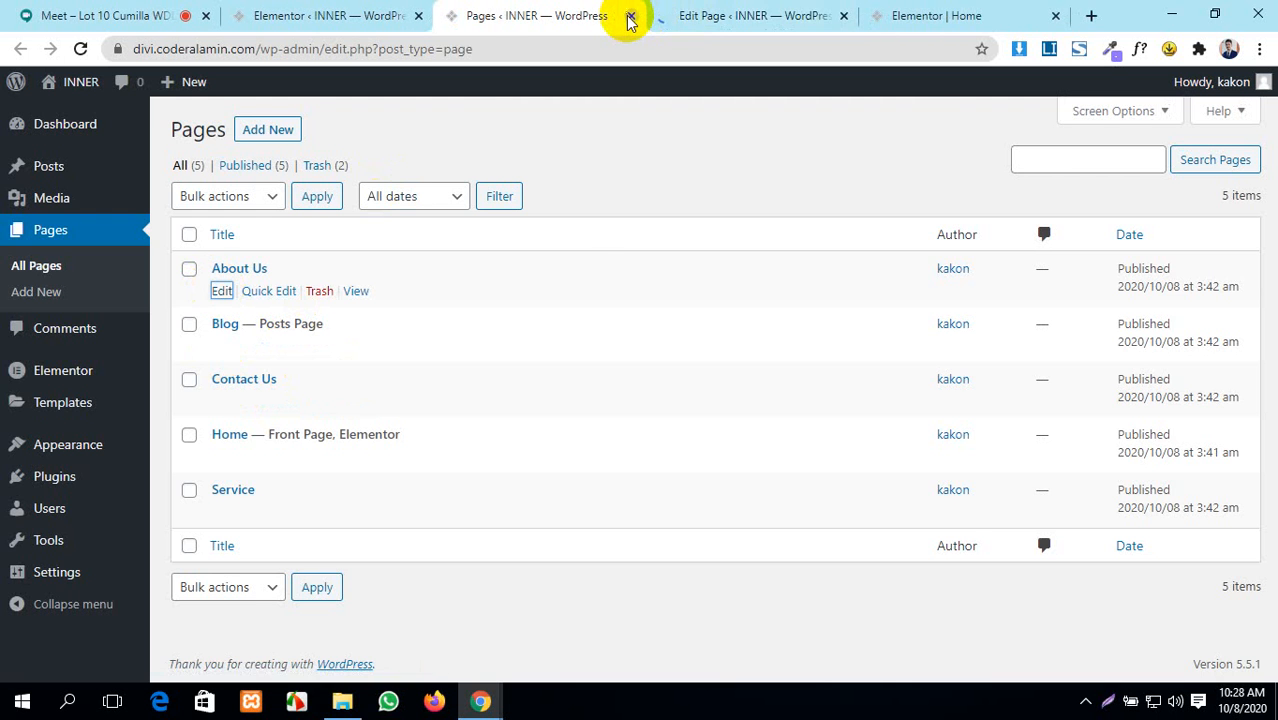
left_click(630, 18)
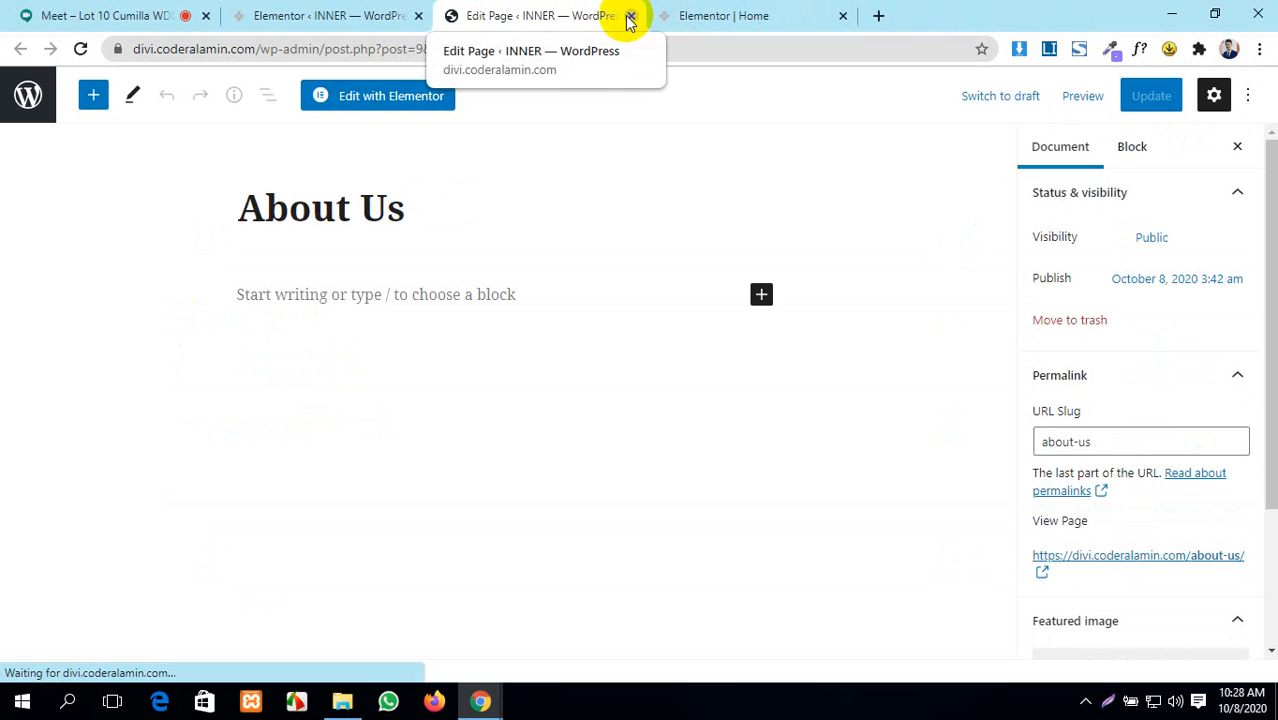
left_click(357, 106)
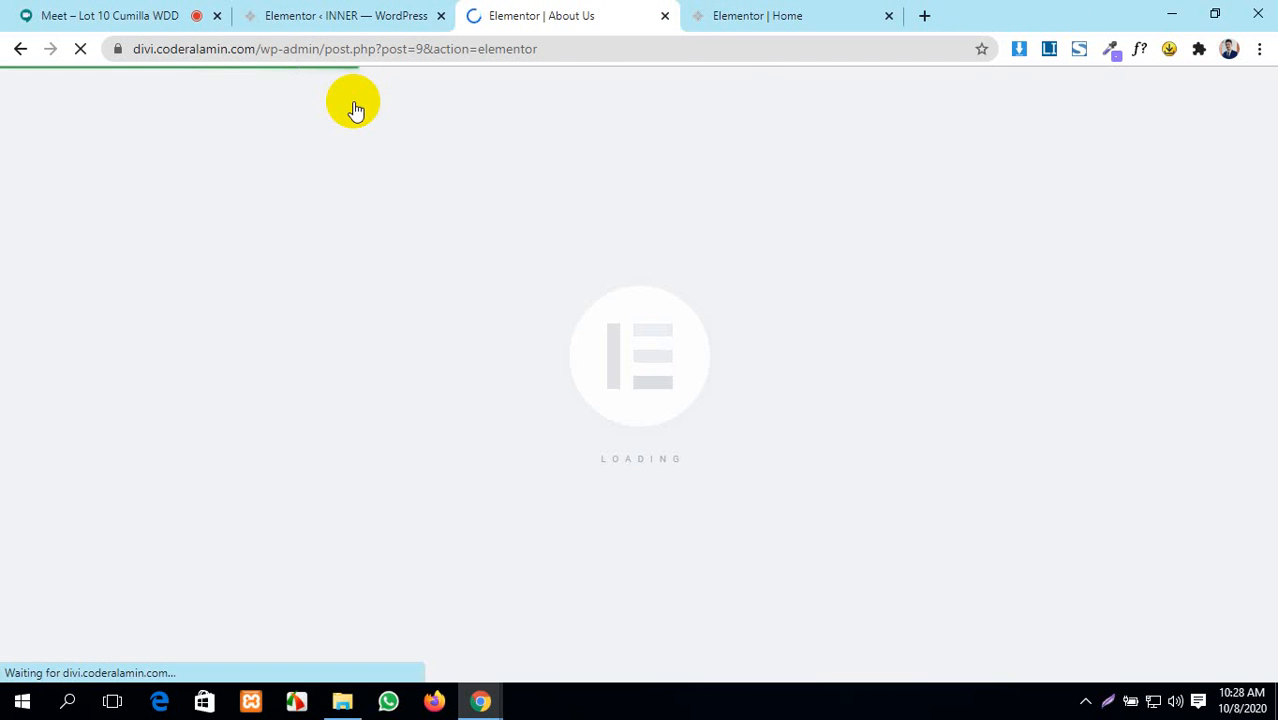
- Move the Home editor tab along the tab strip and return to About Us
left_click(400, 8)
left_click_drag(700, 12, 490, 10)
left_click(742, 12)
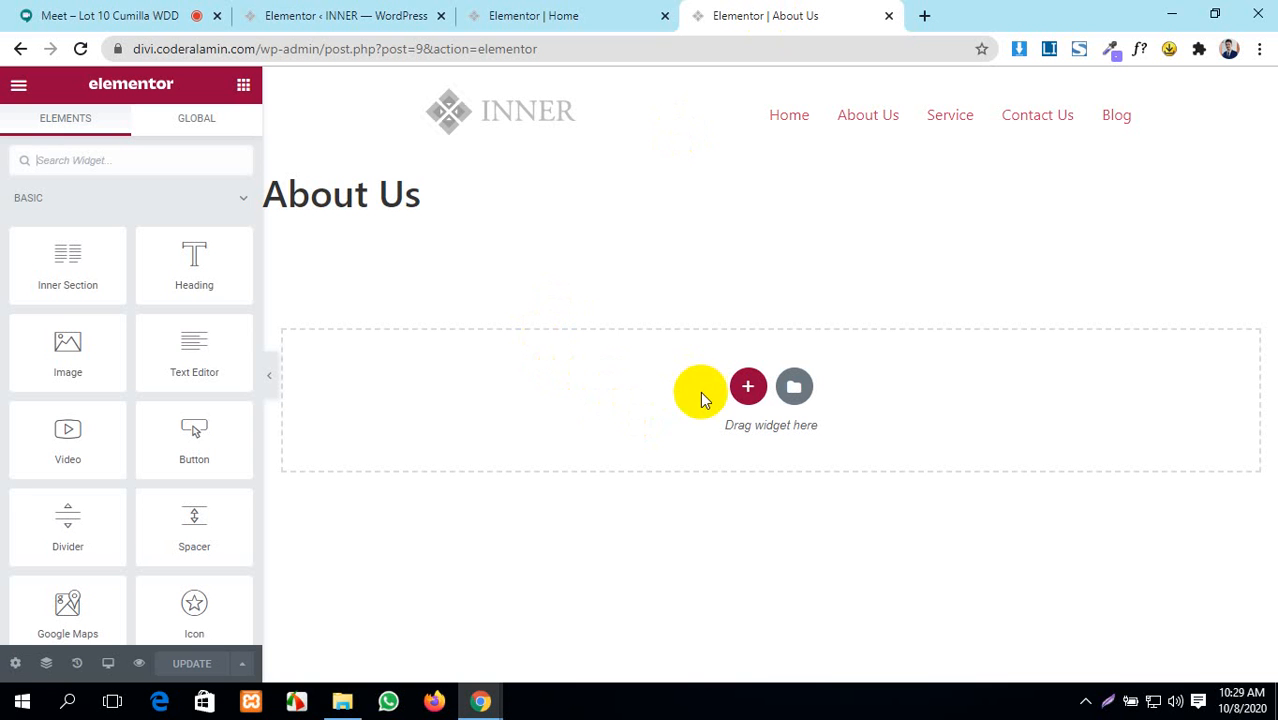
- Add a single-column section holding a placeholder Heading widget, then view Home's global colours
left_click(747, 387)
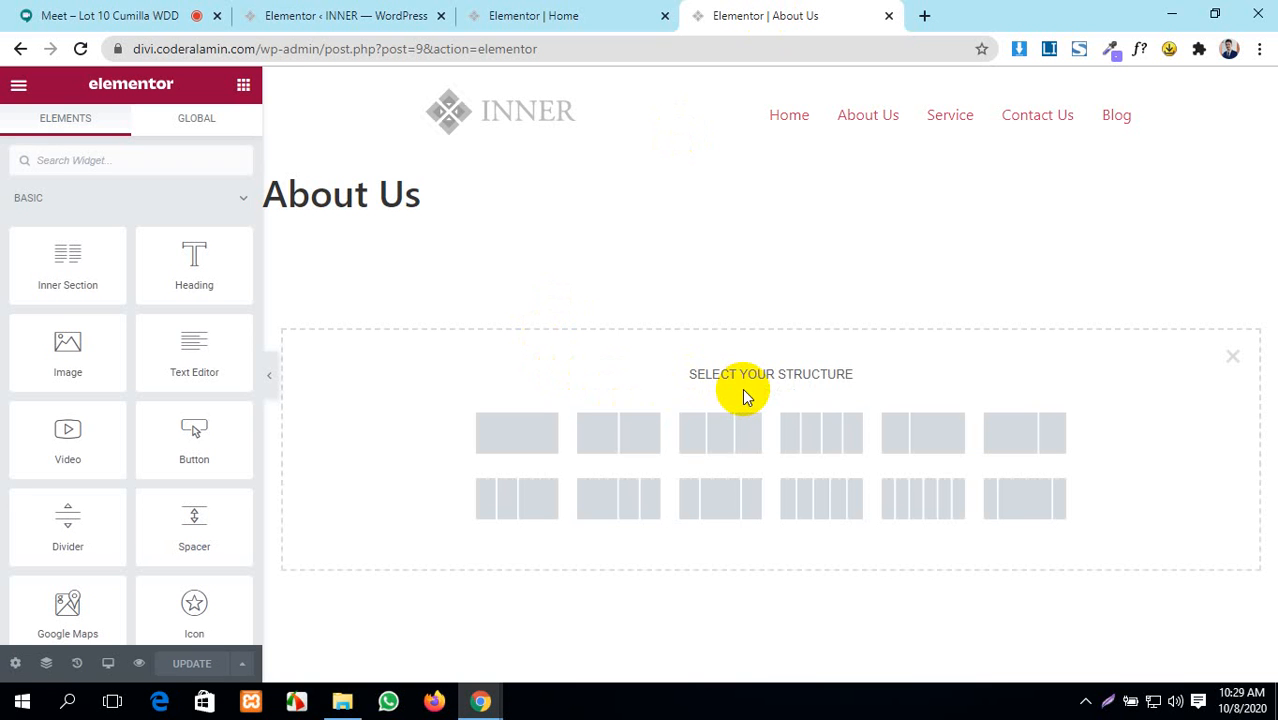
left_click(541, 452)
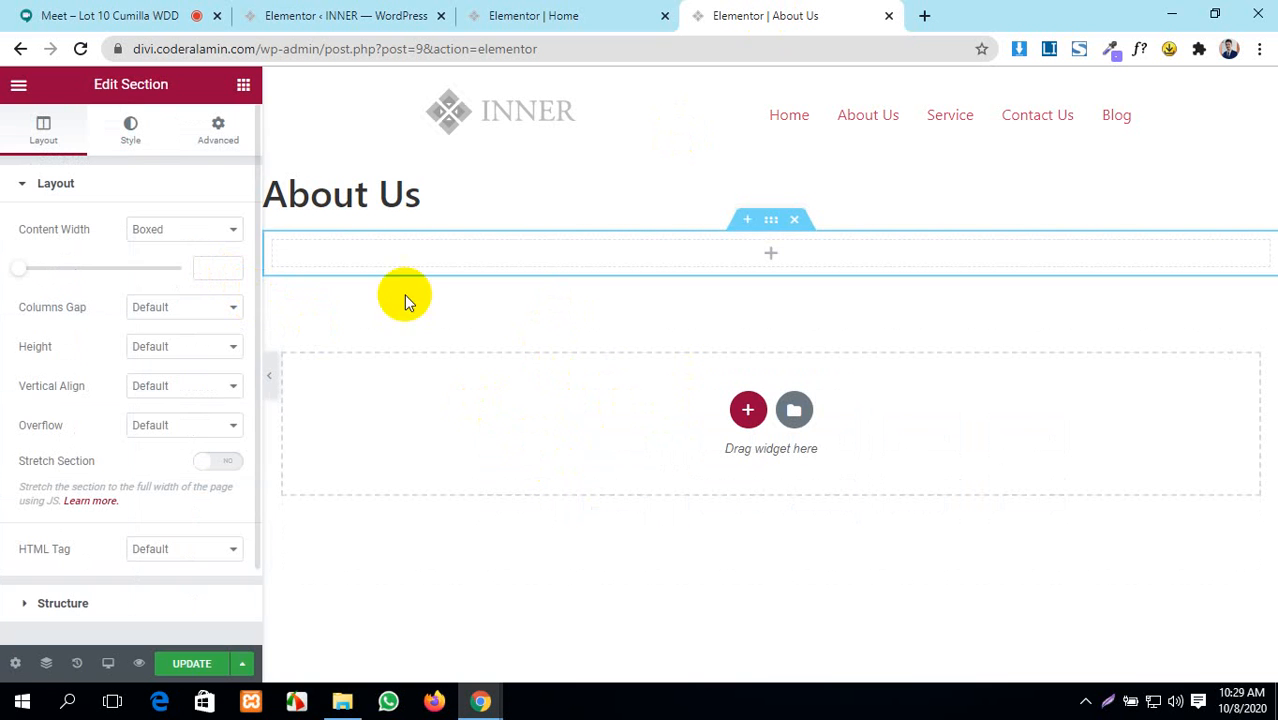
left_click(771, 262)
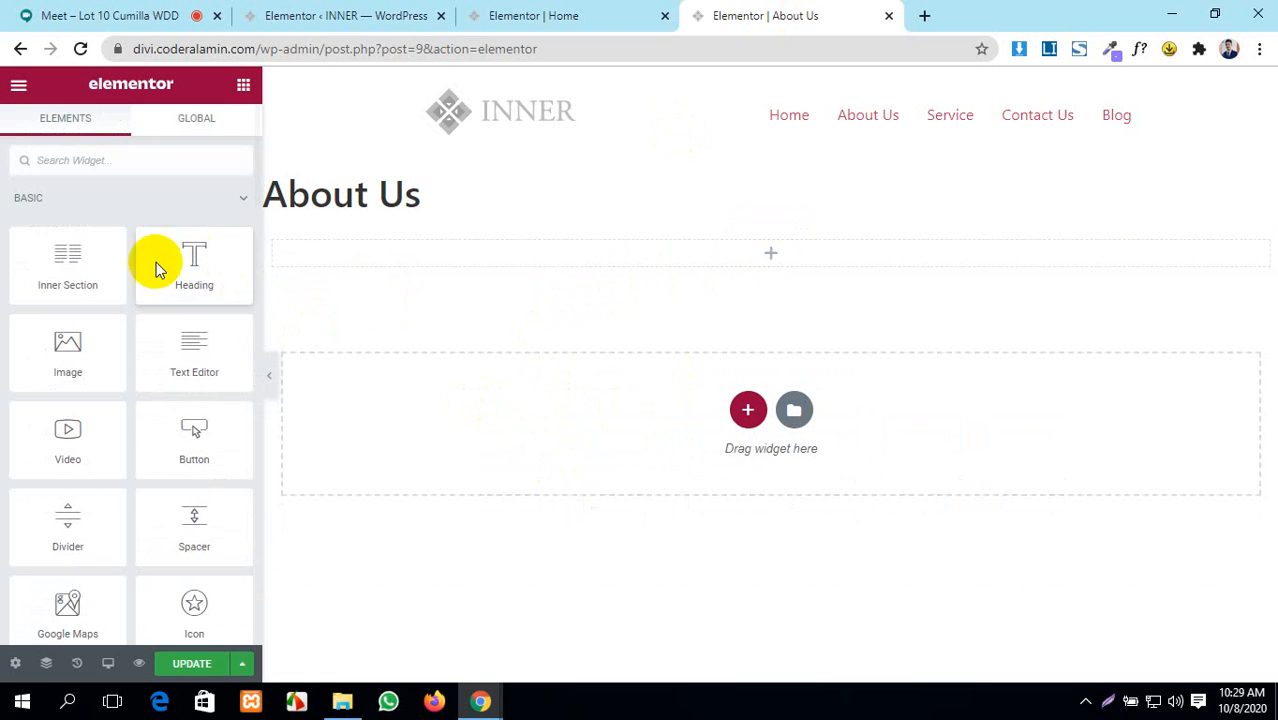
left_click_drag(157, 285, 750, 245)
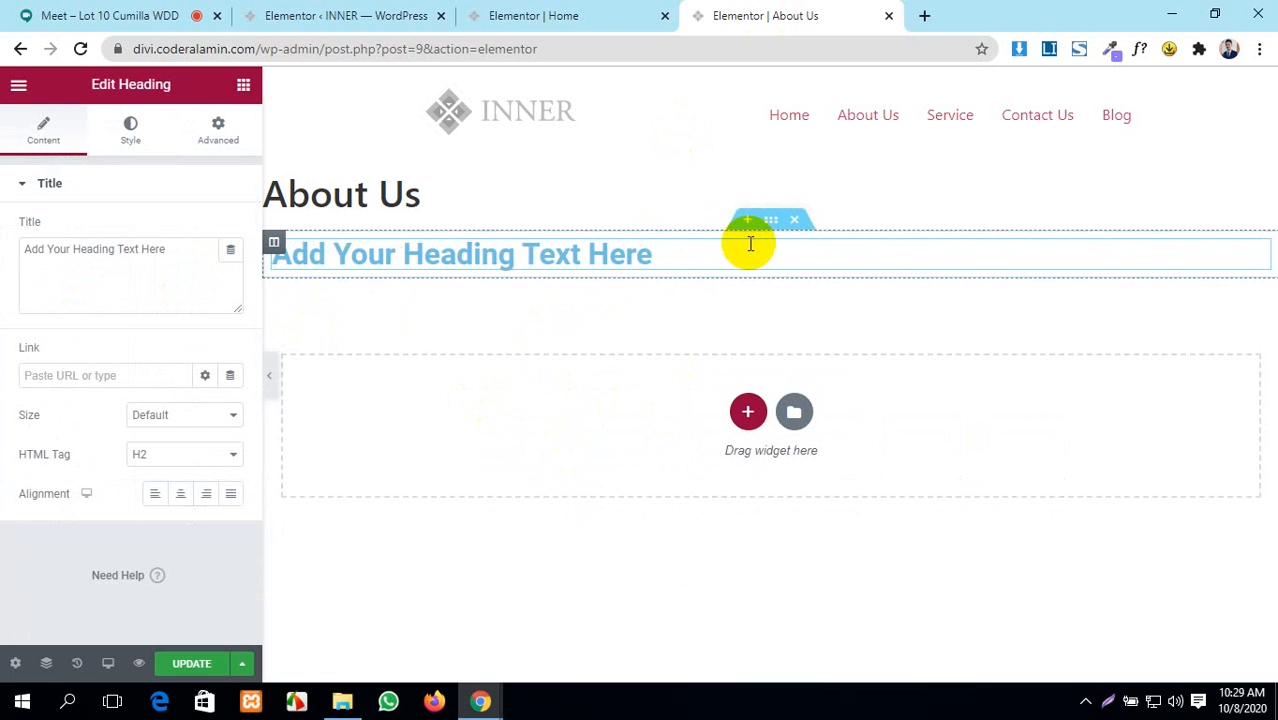
double_click(546, 255)
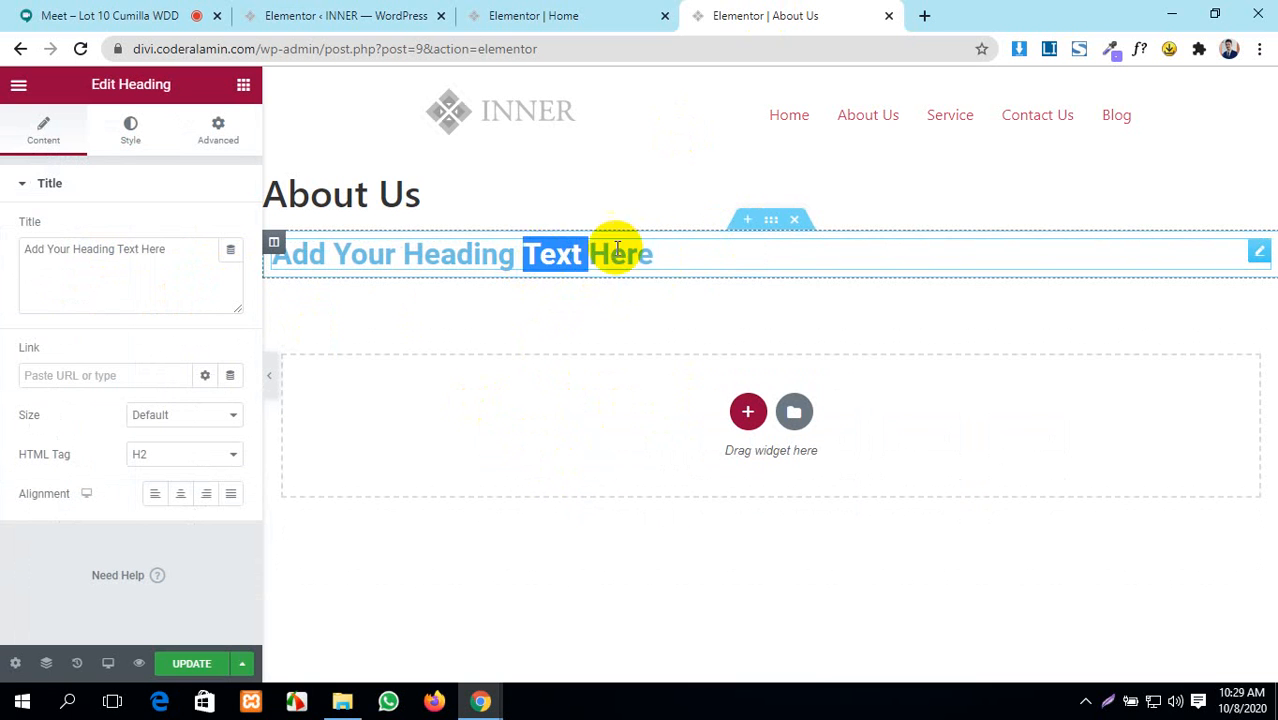
left_click(654, 257)
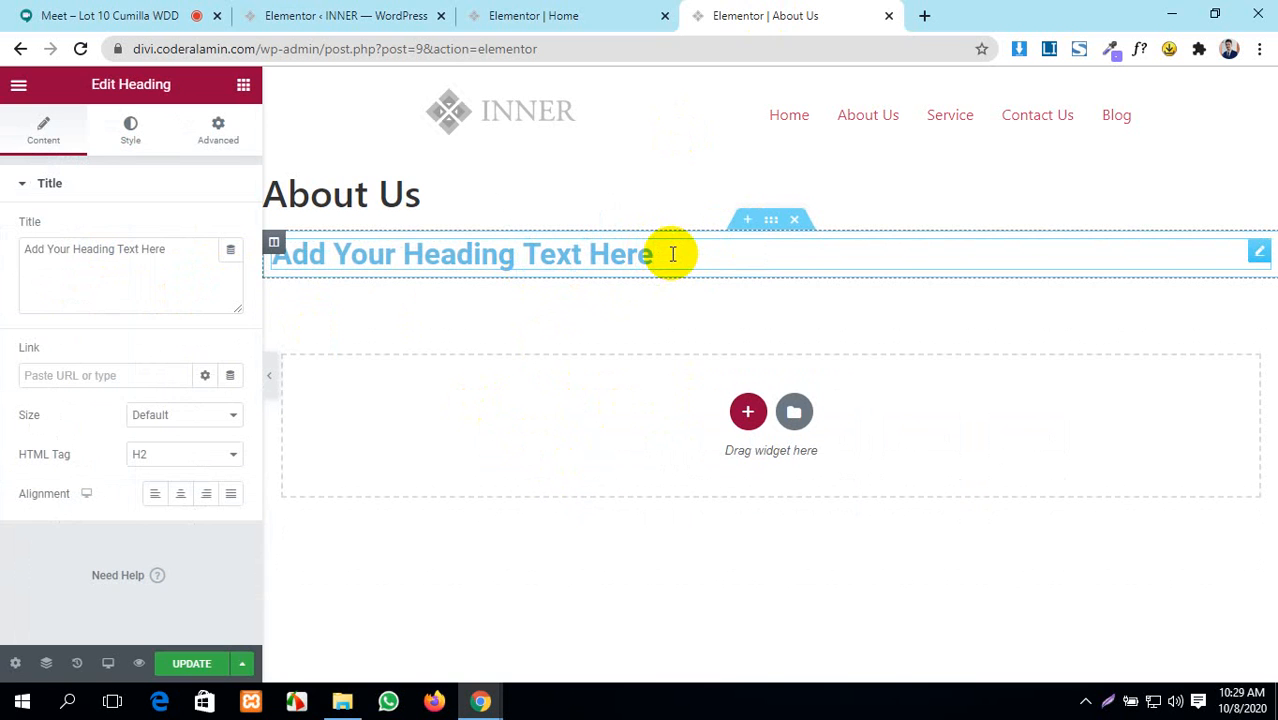
left_click(533, 14)
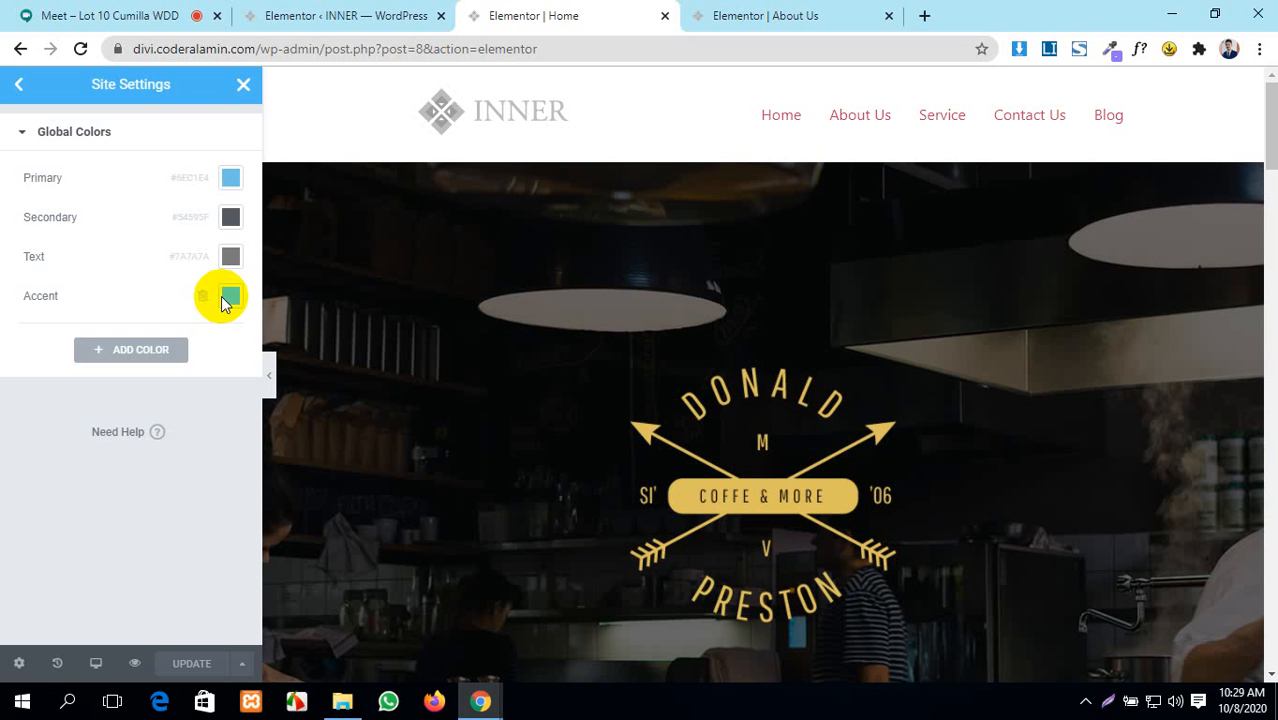
- Insert a one-column section above the heading and drag in the Text Editor widget found by searching 'tex'
left_click(723, 10)
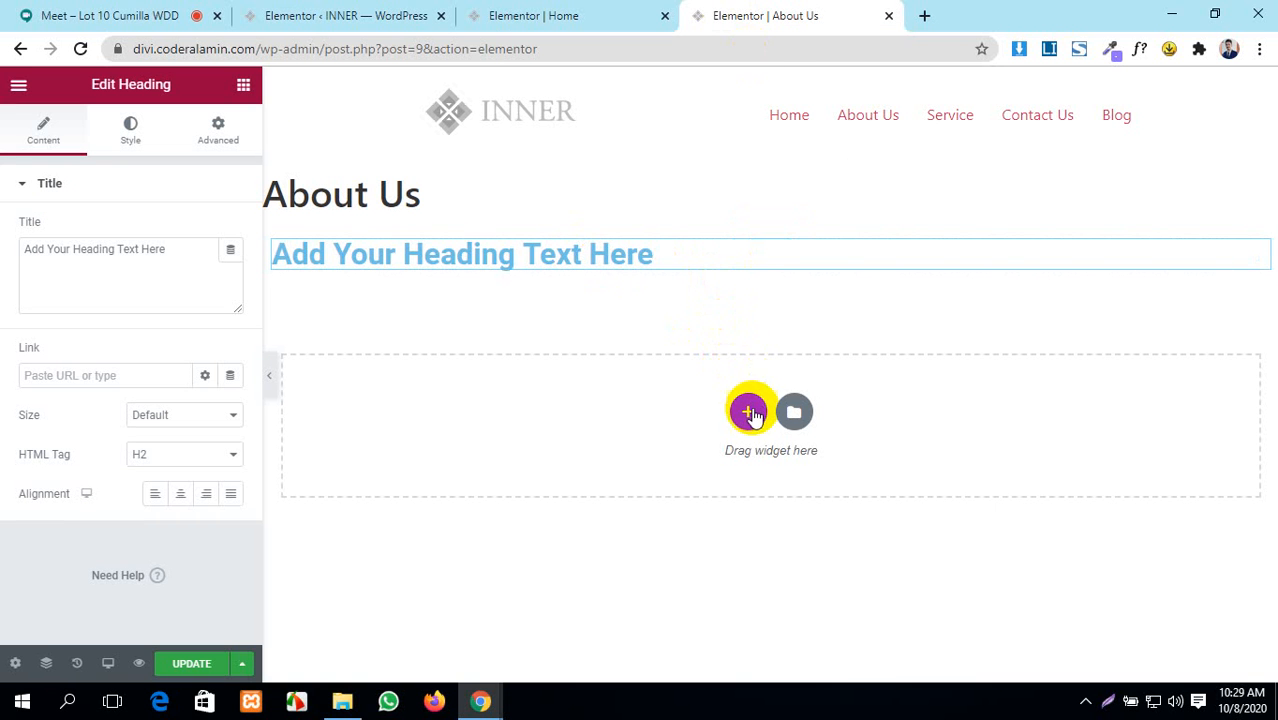
mouse_move(748, 246)
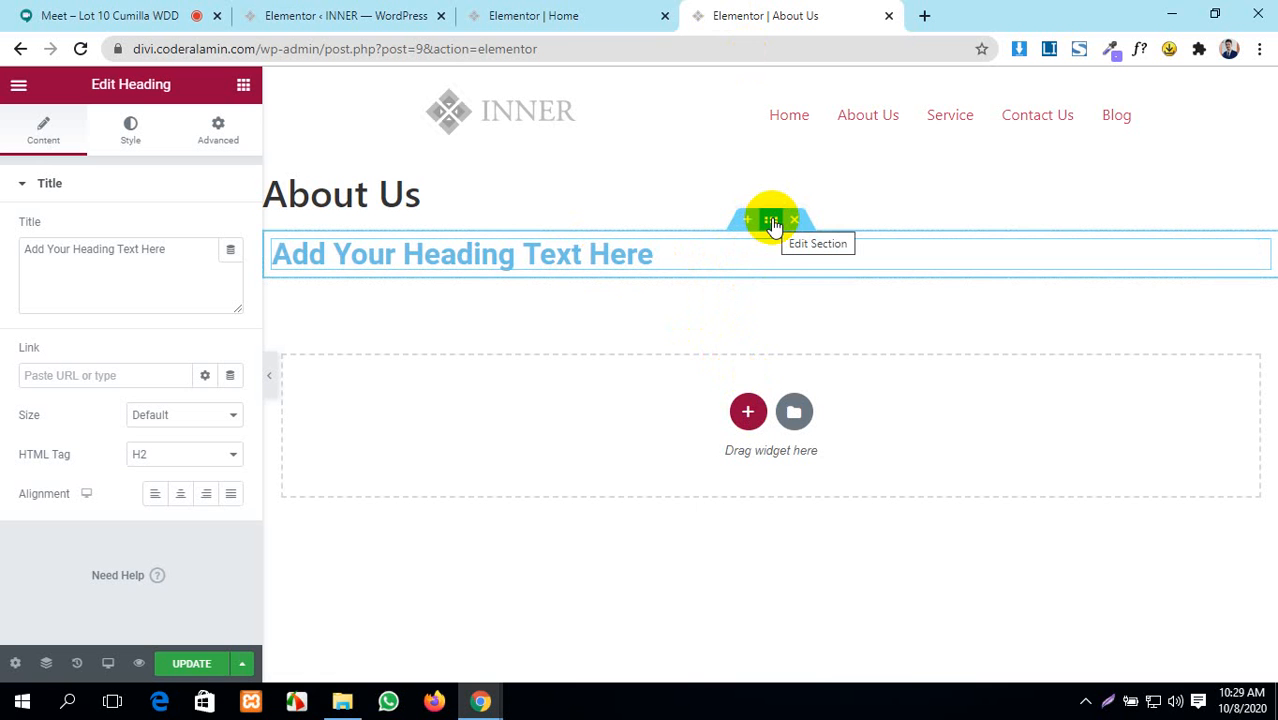
left_click(747, 219)
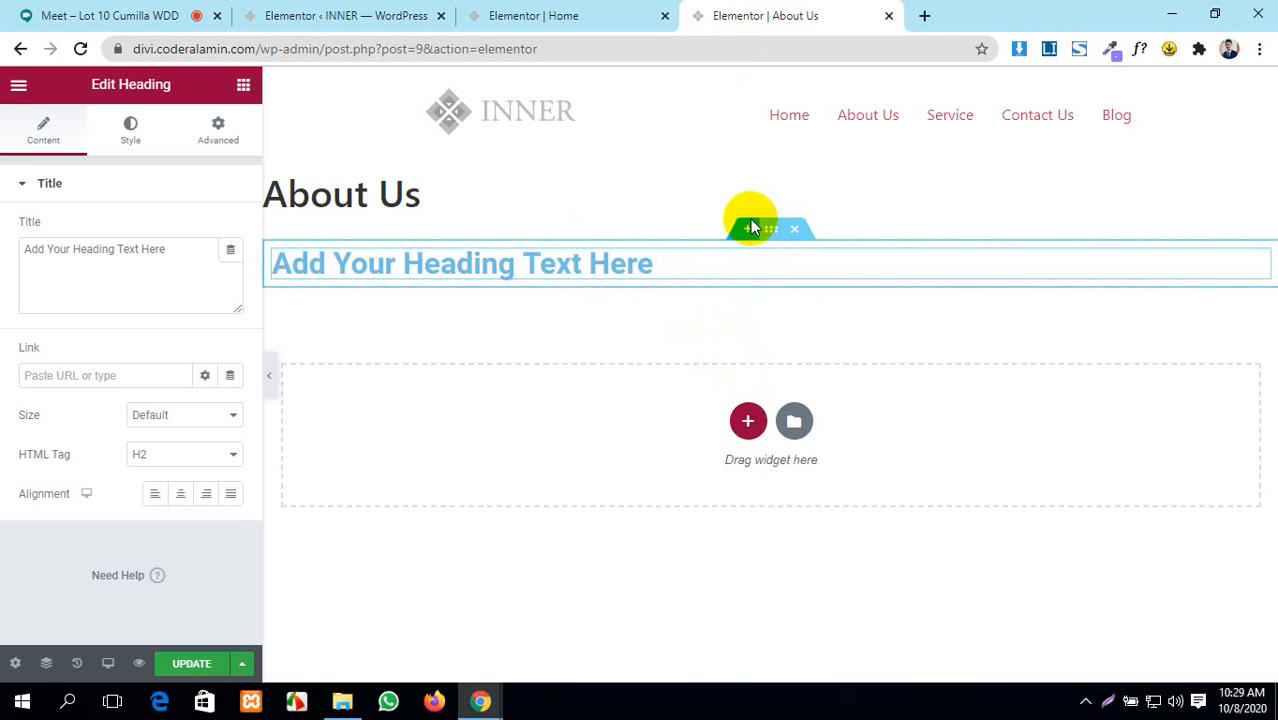
left_click(740, 307)
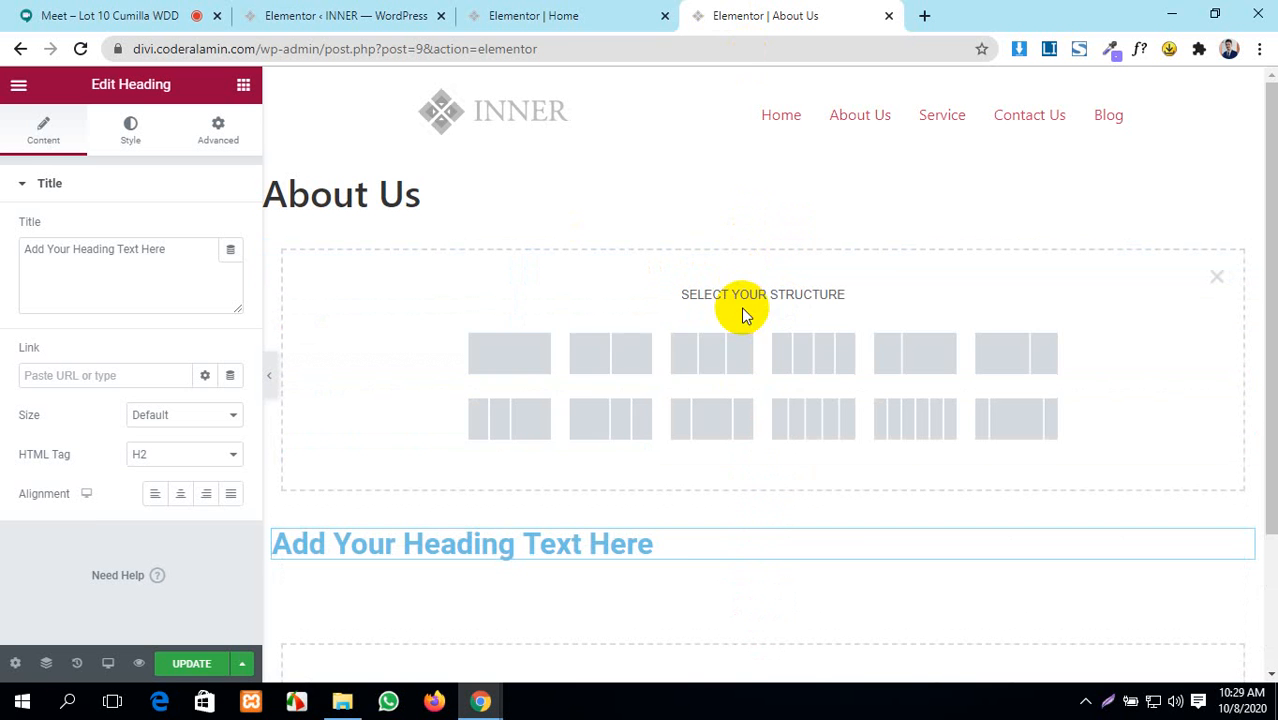
left_click(541, 372)
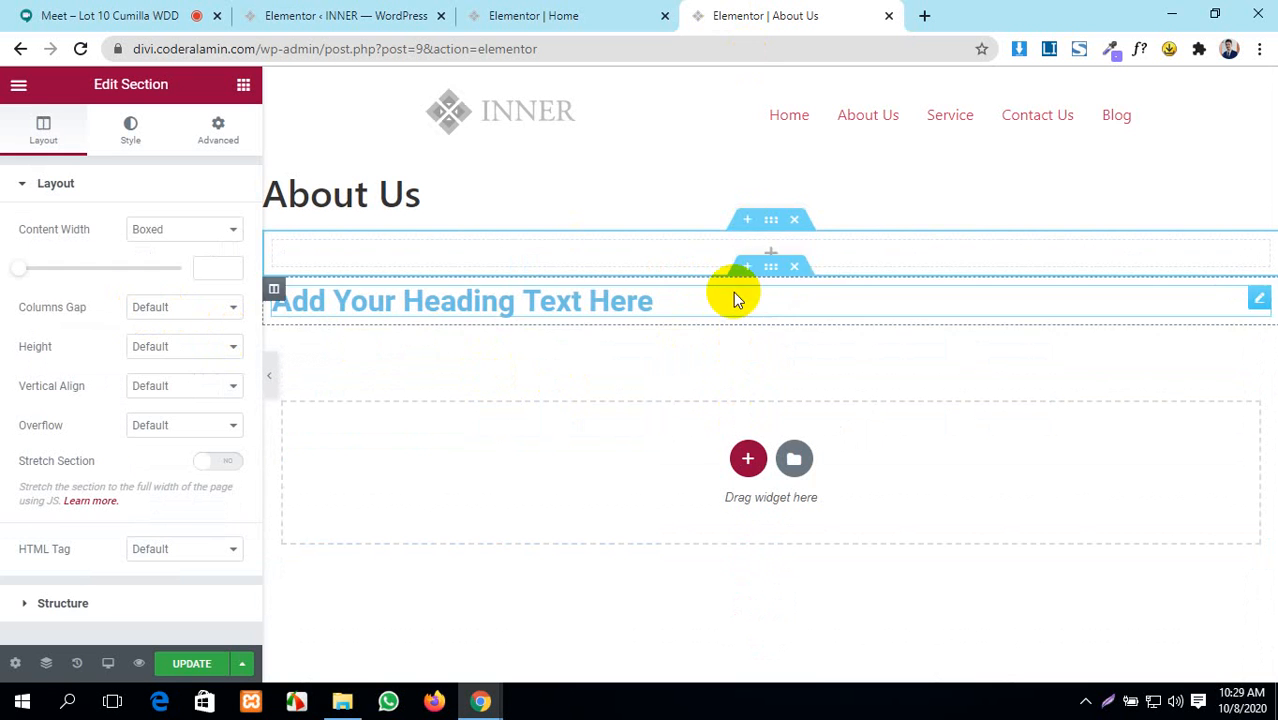
left_click(767, 258)
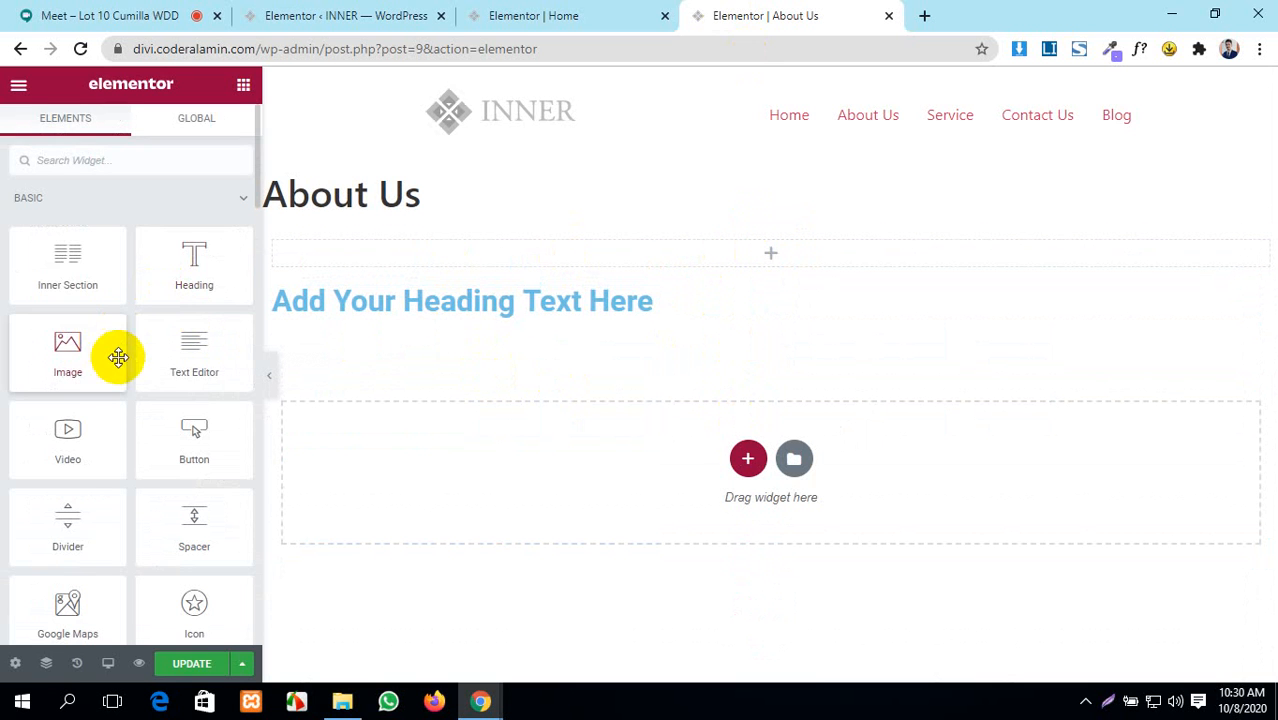
scroll(88, 374, "down", 2)
scroll(88, 372, "up", 2)
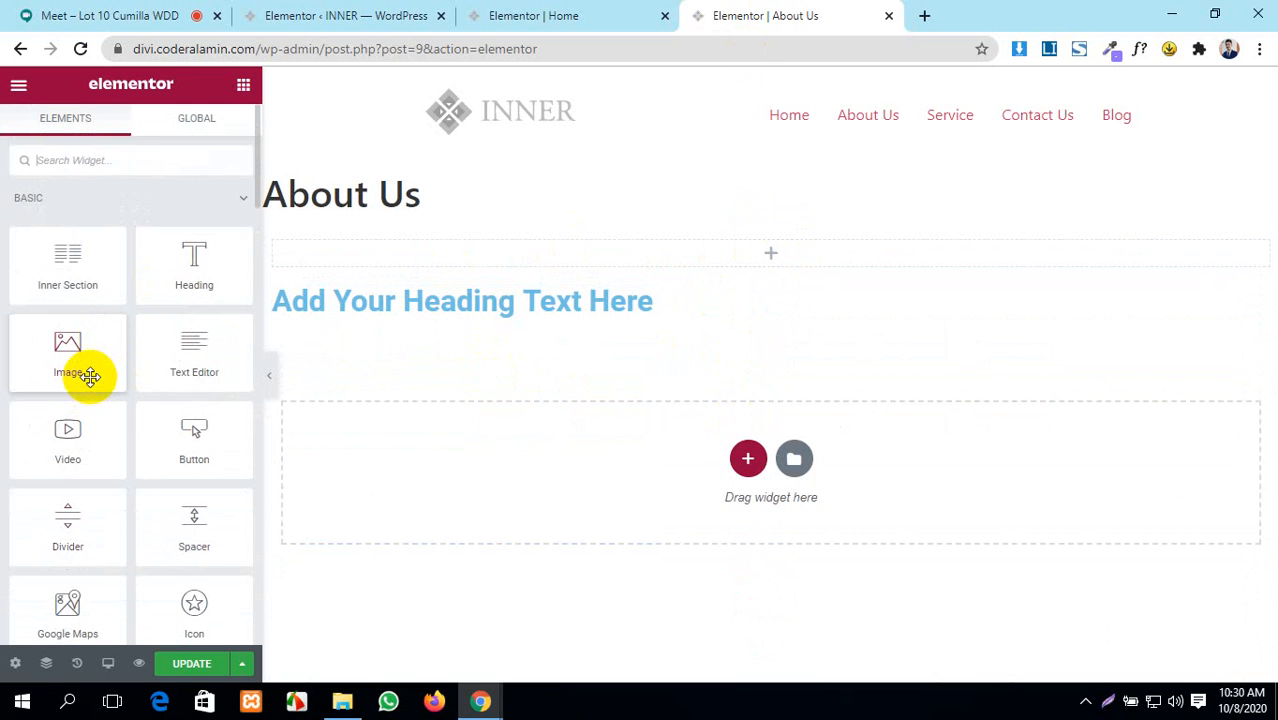
left_click(137, 160)
type("text")
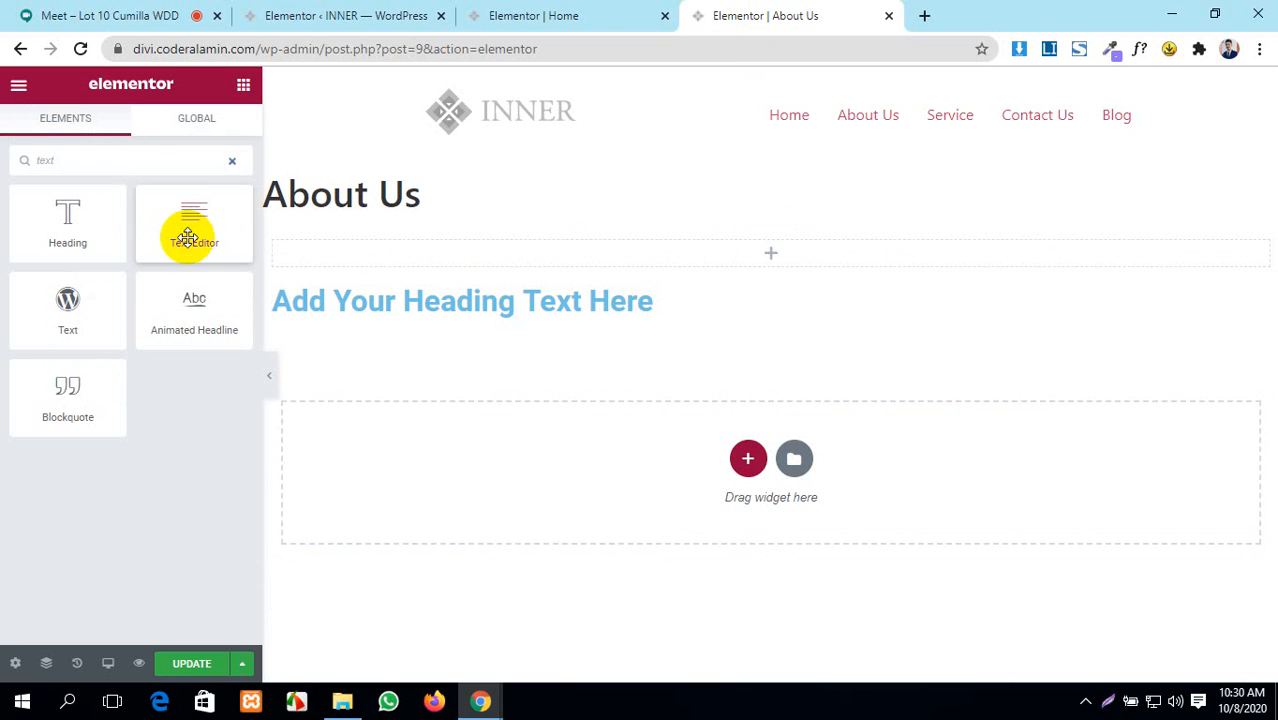
left_click_drag(191, 222, 650, 245)
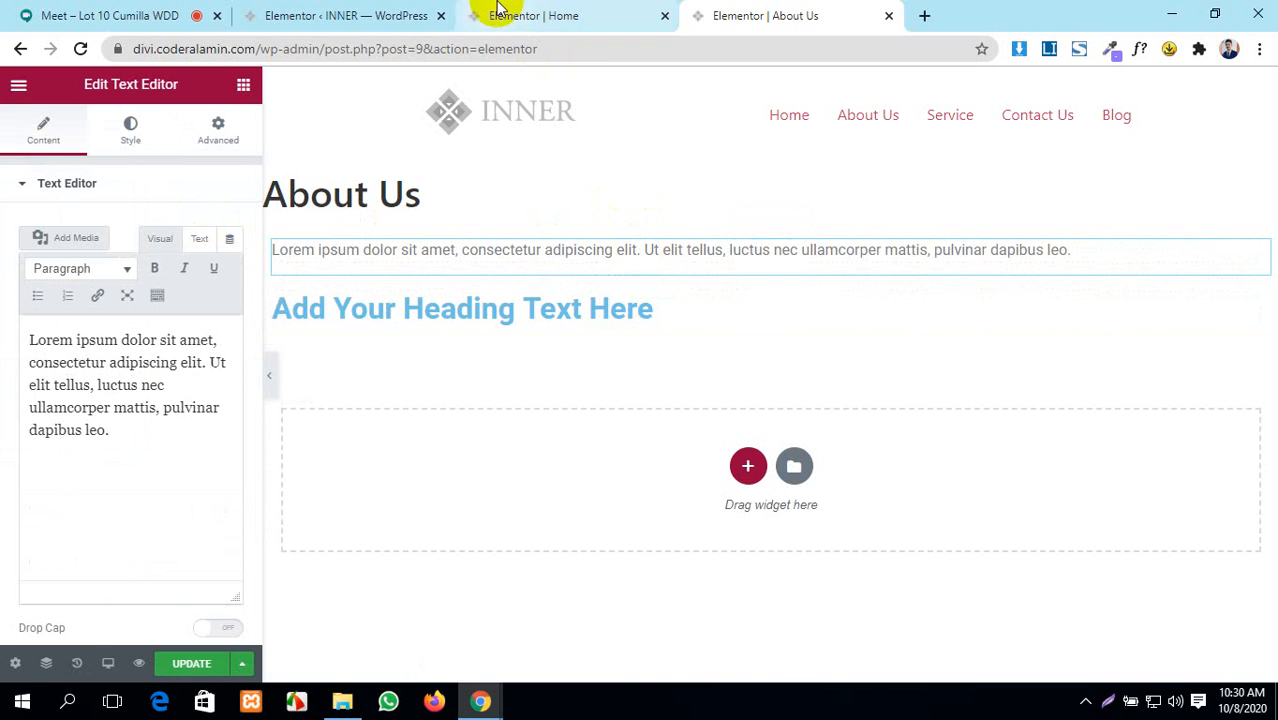
- Compare Home's global colours against About Us, then open the heading column's layout settings
left_click(531, 15)
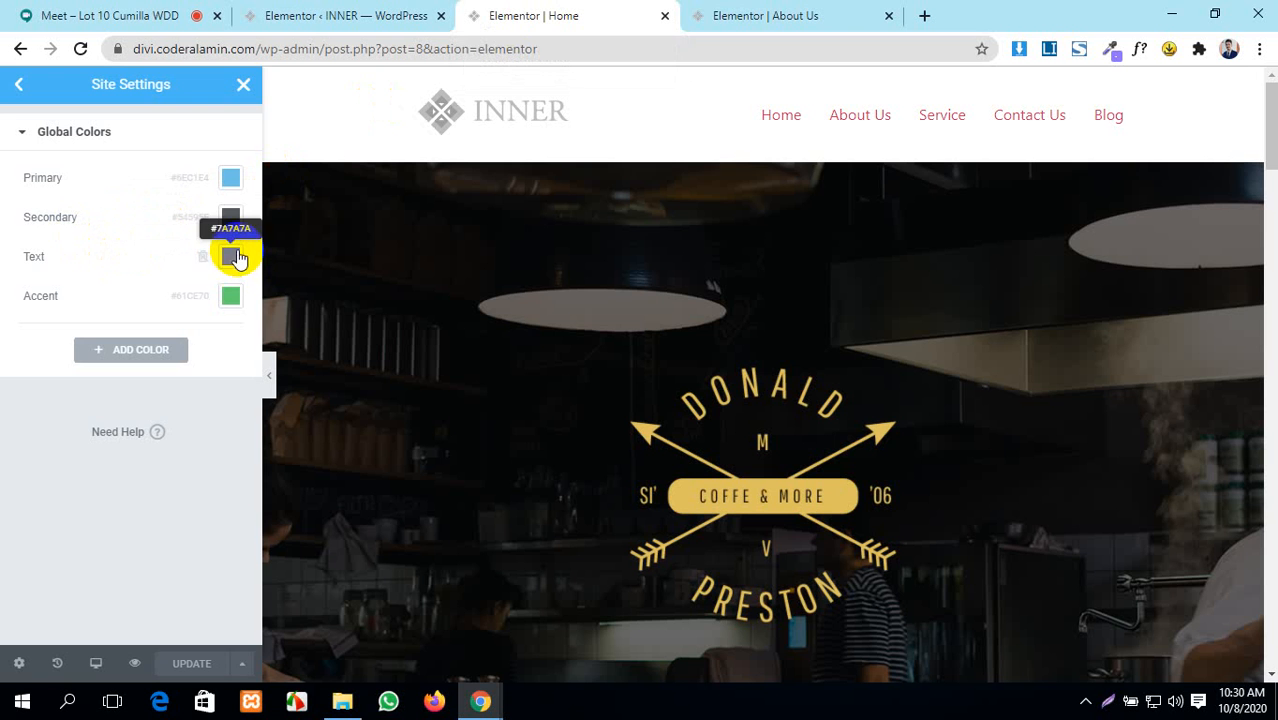
left_click(800, 12)
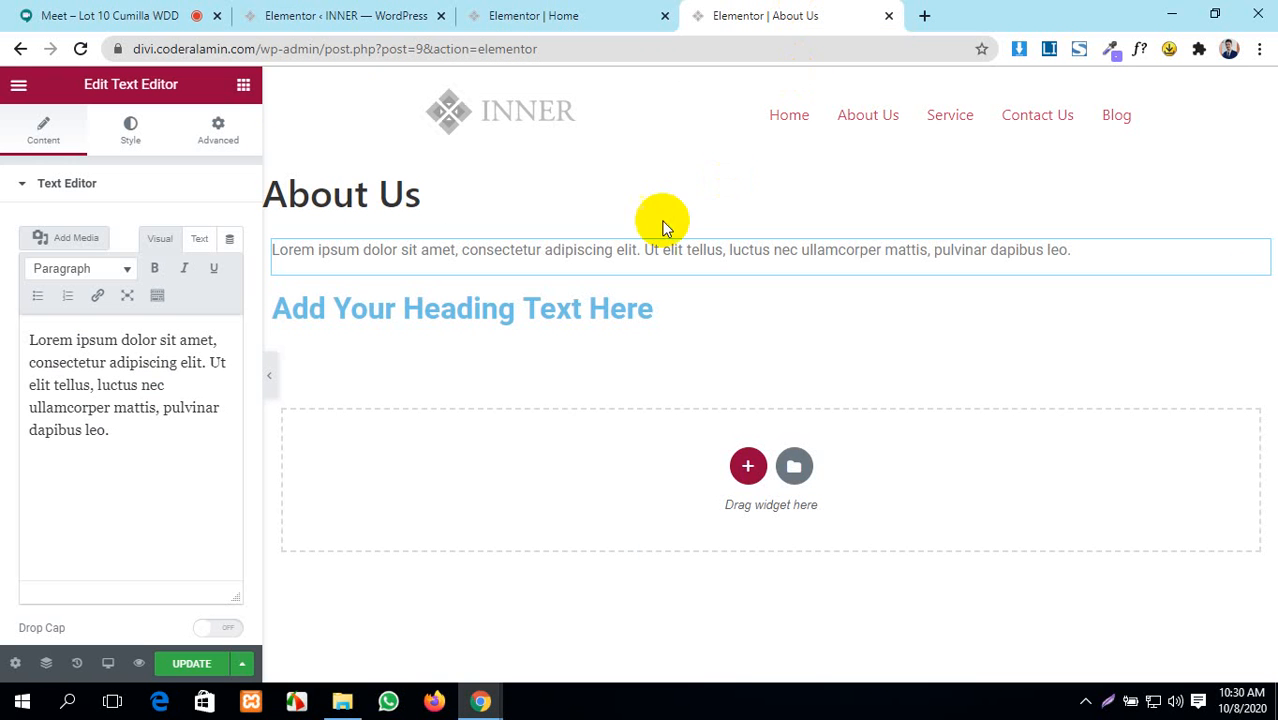
left_click(506, 15)
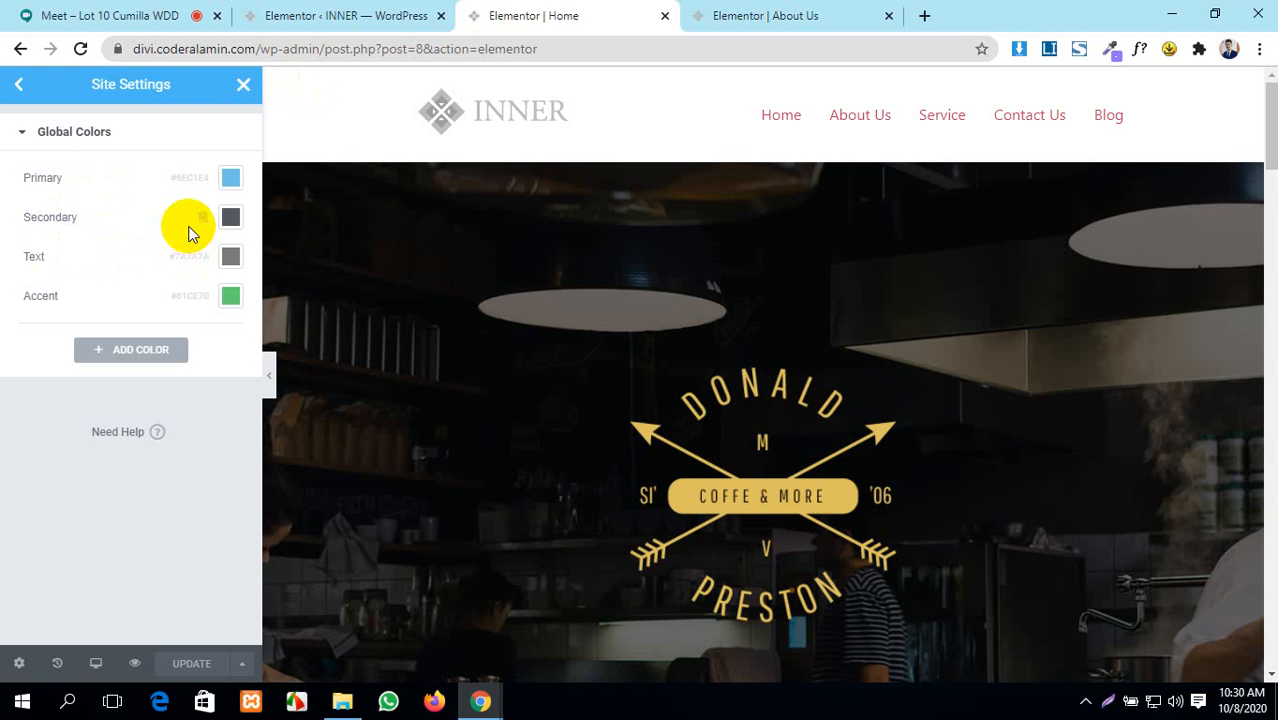
left_click(724, 8)
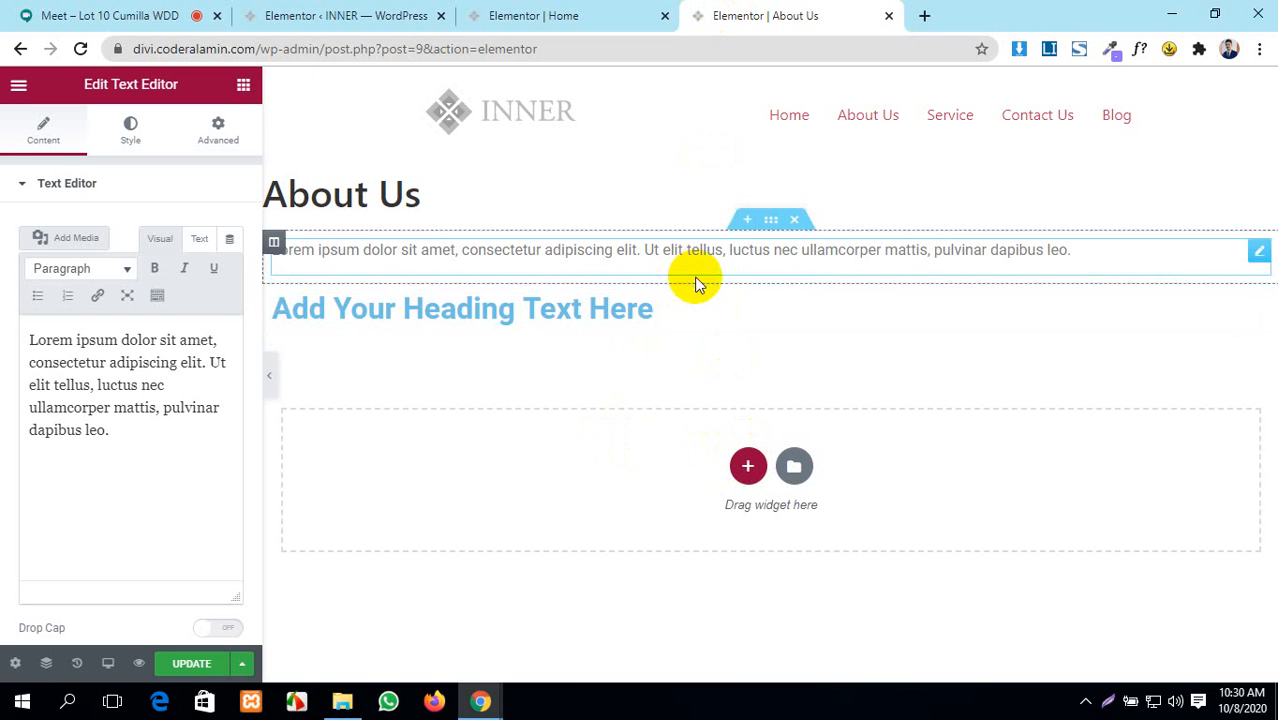
left_click(745, 255)
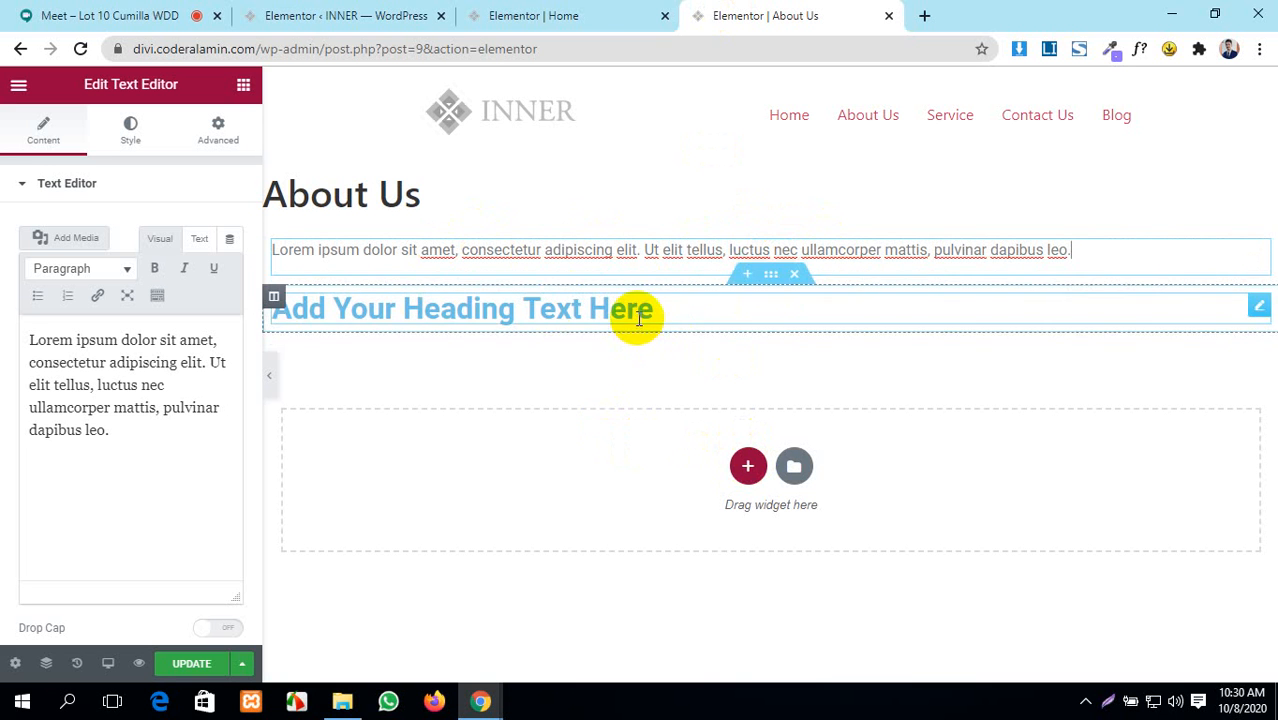
left_click(275, 297)
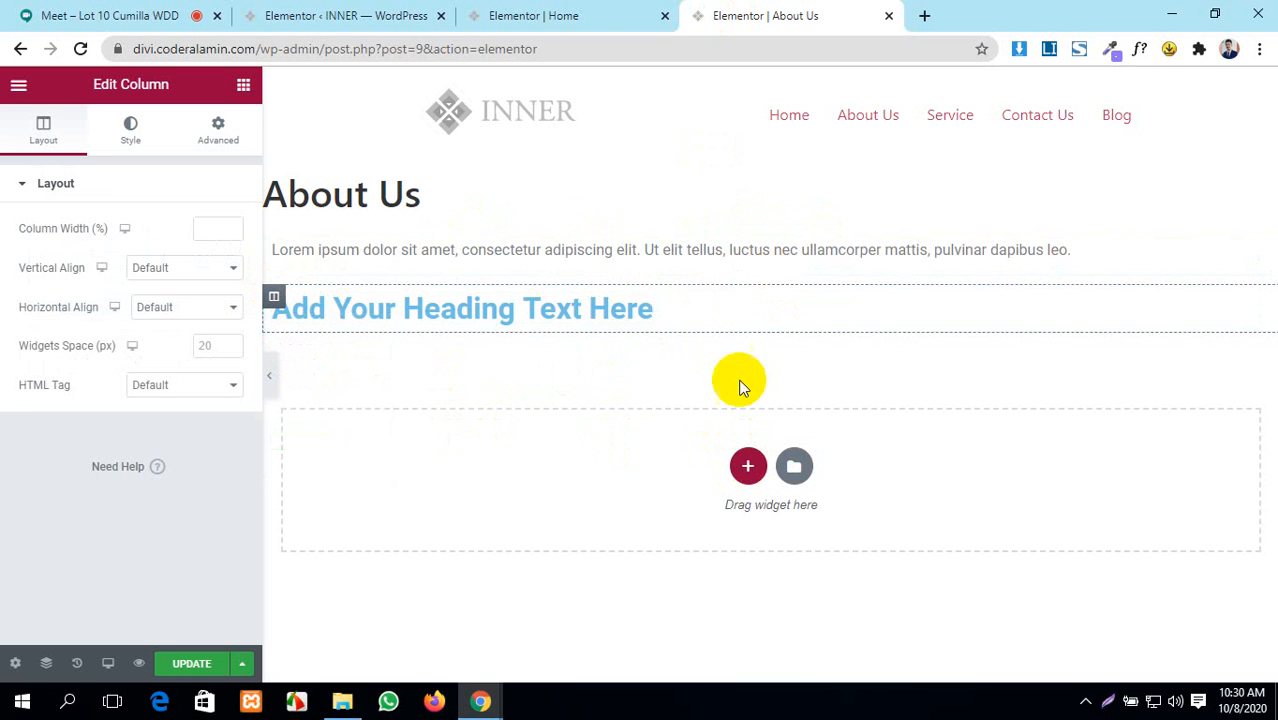
- Check the paragraph section's margin and padding, then drag a Button widget beneath the paragraph
left_click(771, 228)
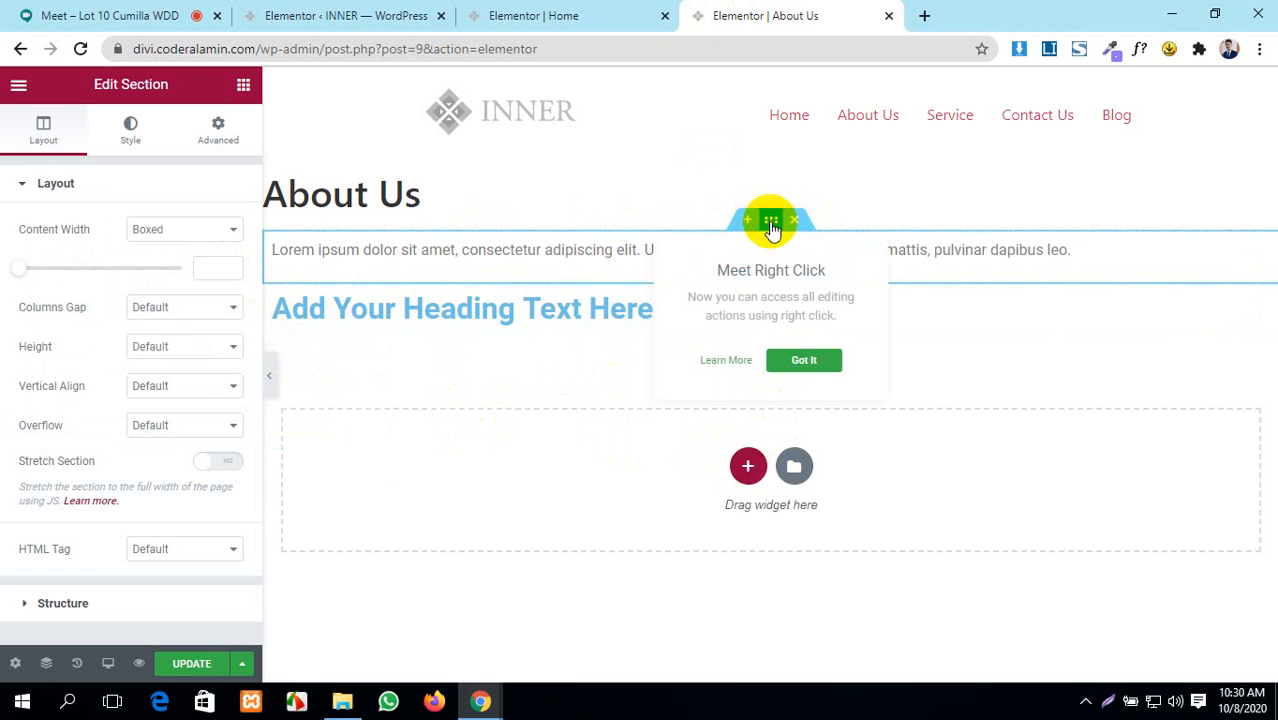
left_click(797, 364)
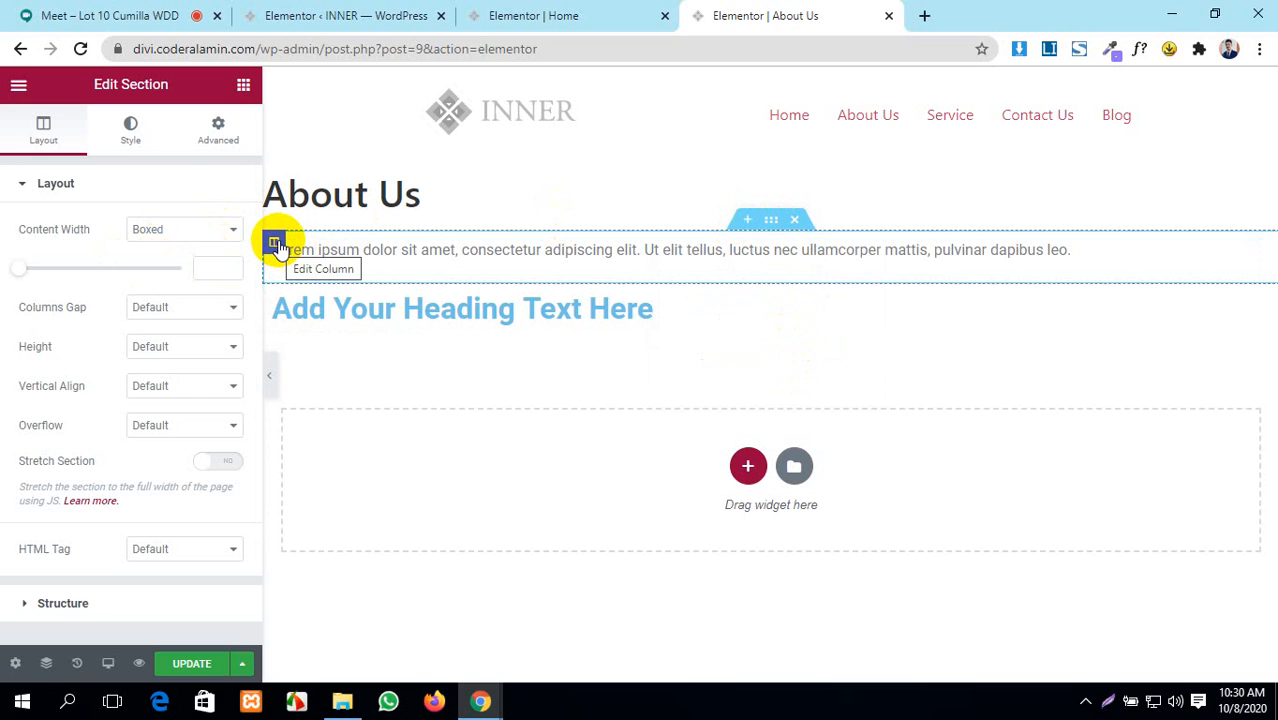
left_click(234, 140)
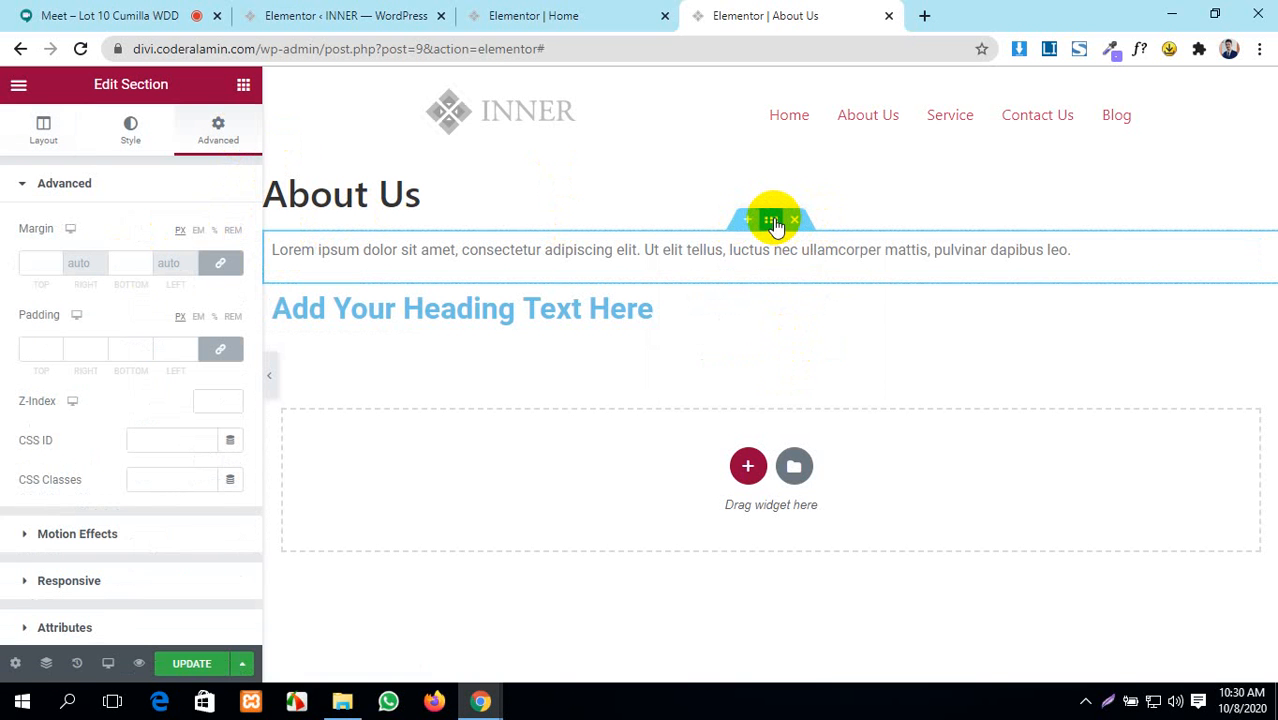
left_click(244, 87)
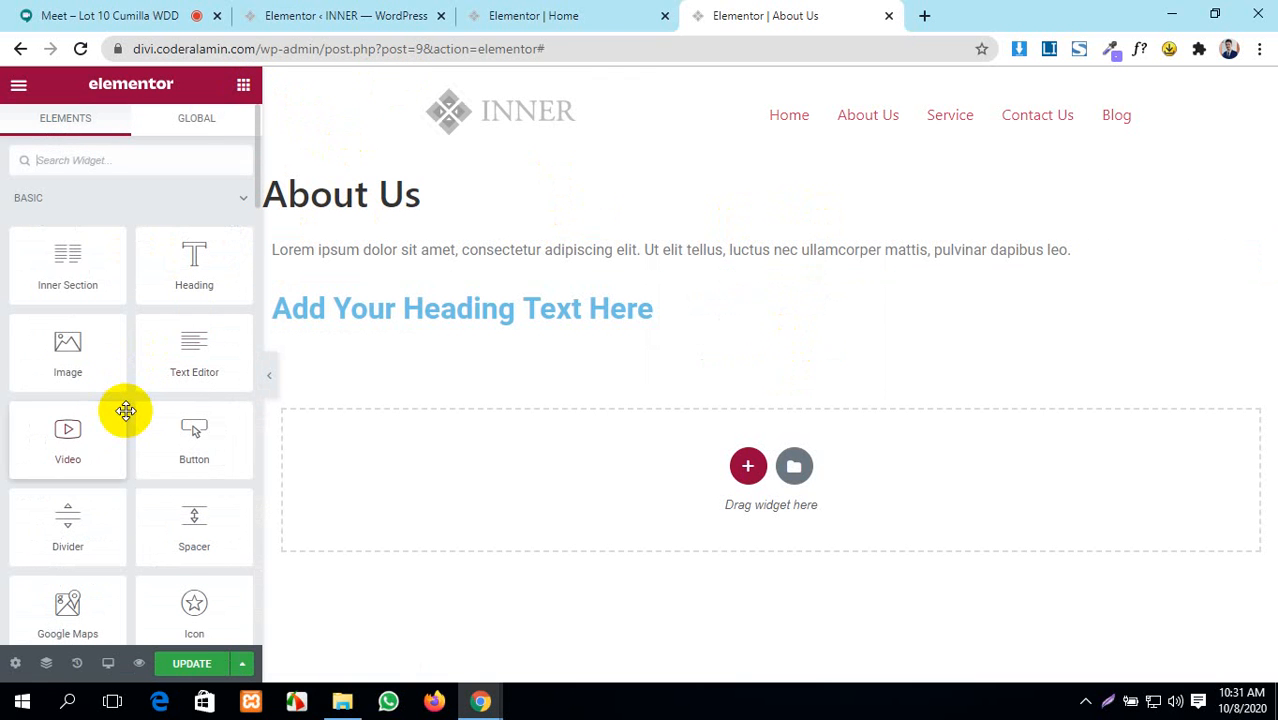
scroll(130, 418, "down", 2)
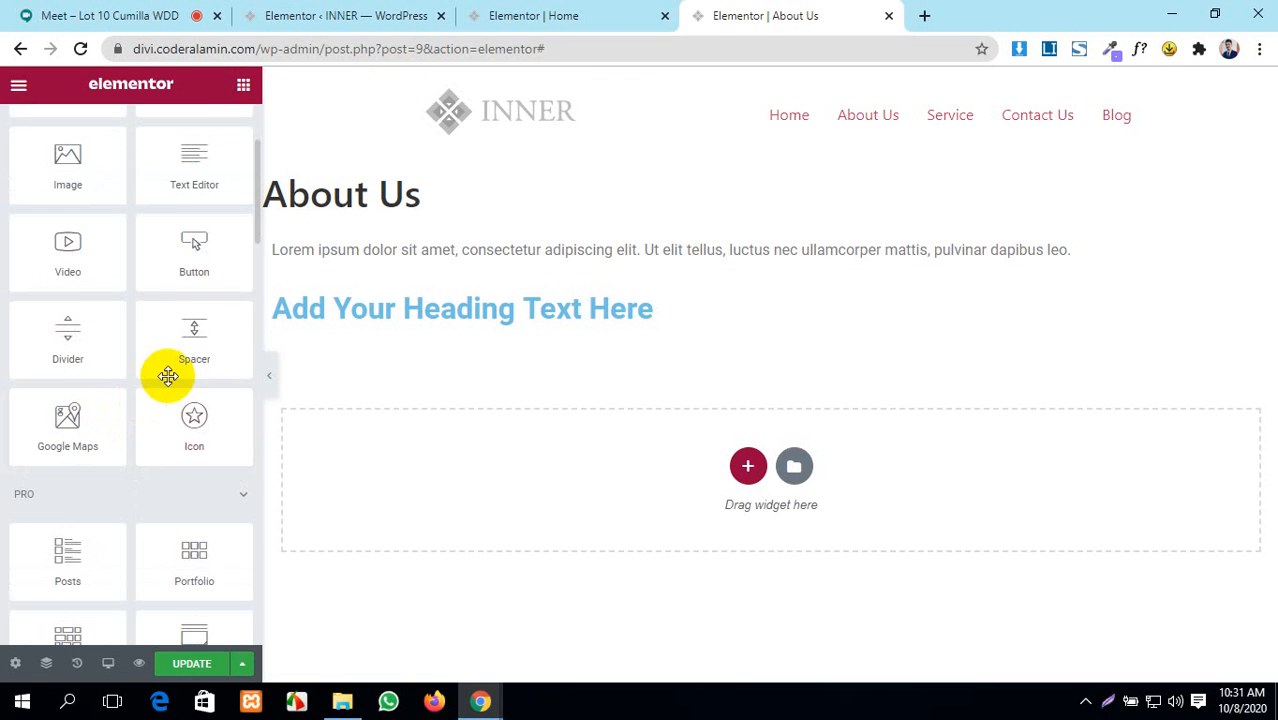
left_click_drag(190, 255, 706, 259)
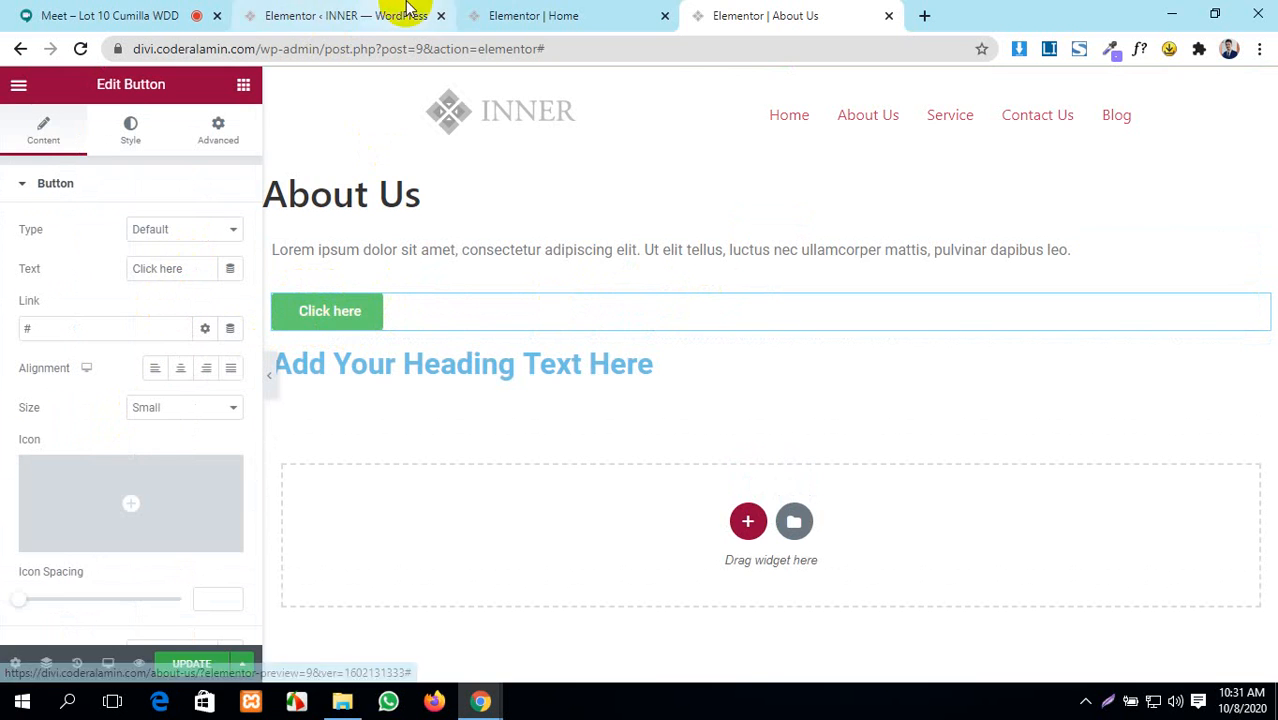
left_click(590, 15)
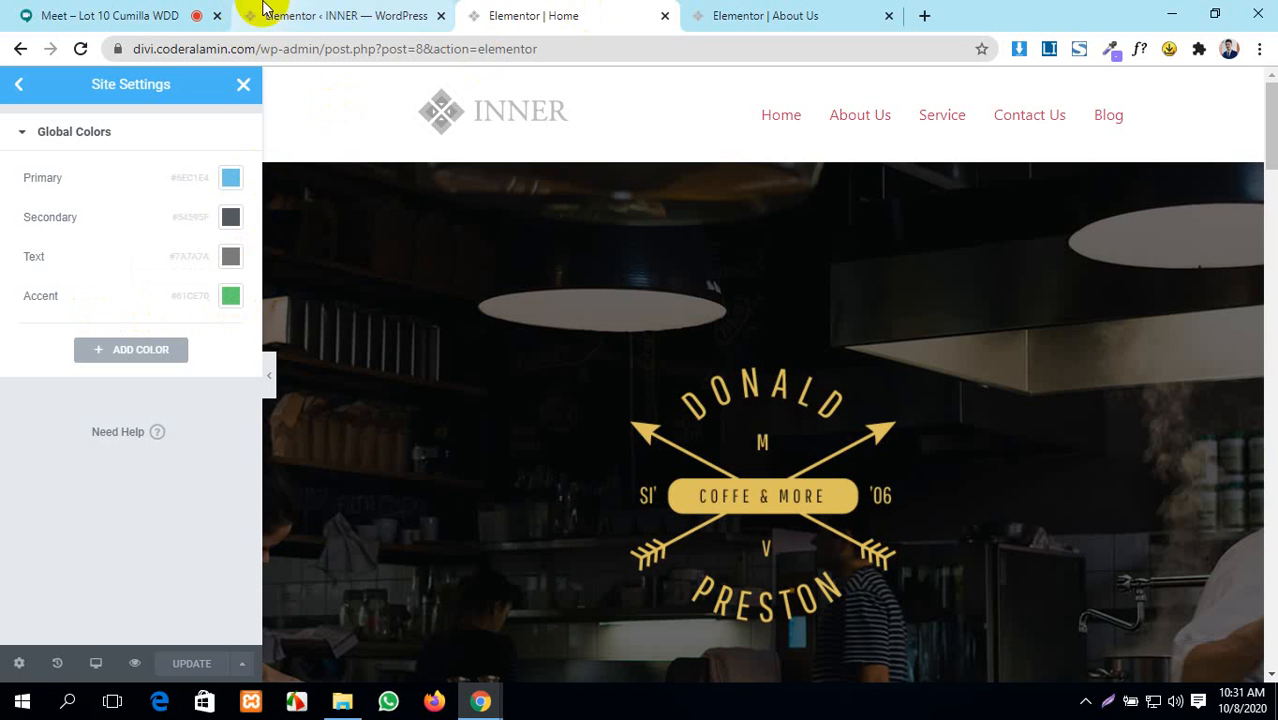
left_click(305, 10)
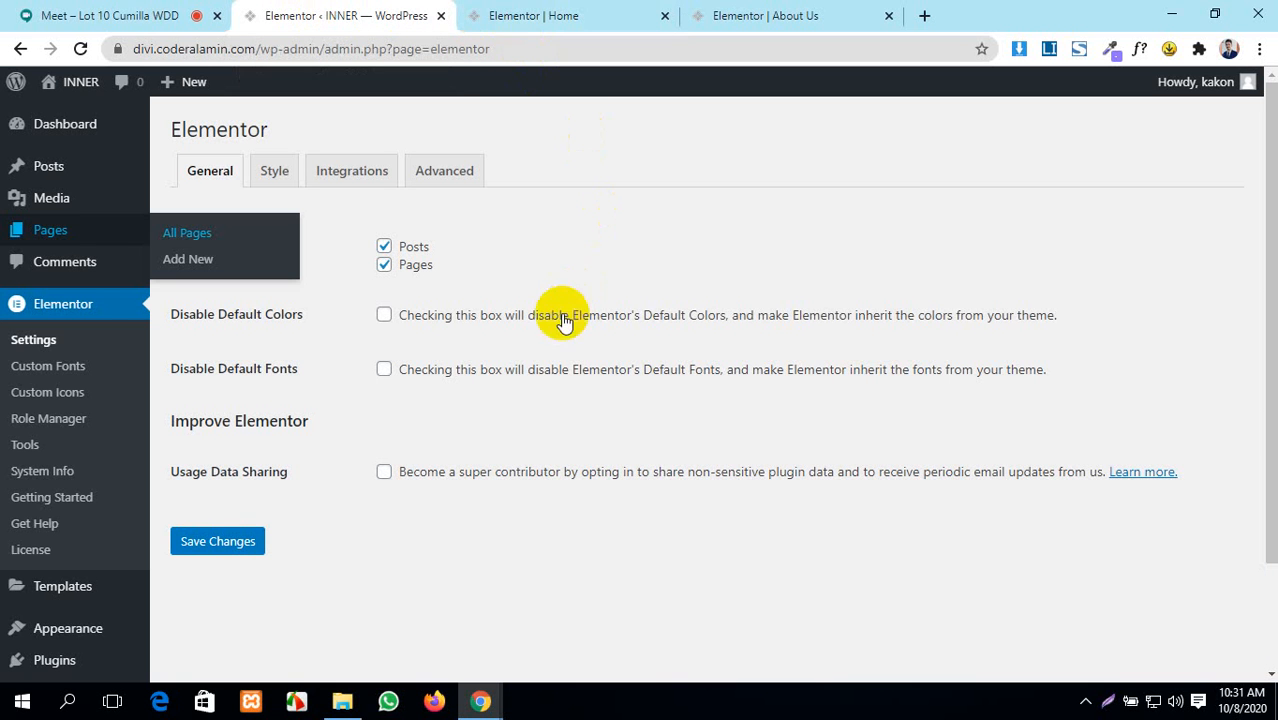
left_click(640, 12)
left_click(815, 12)
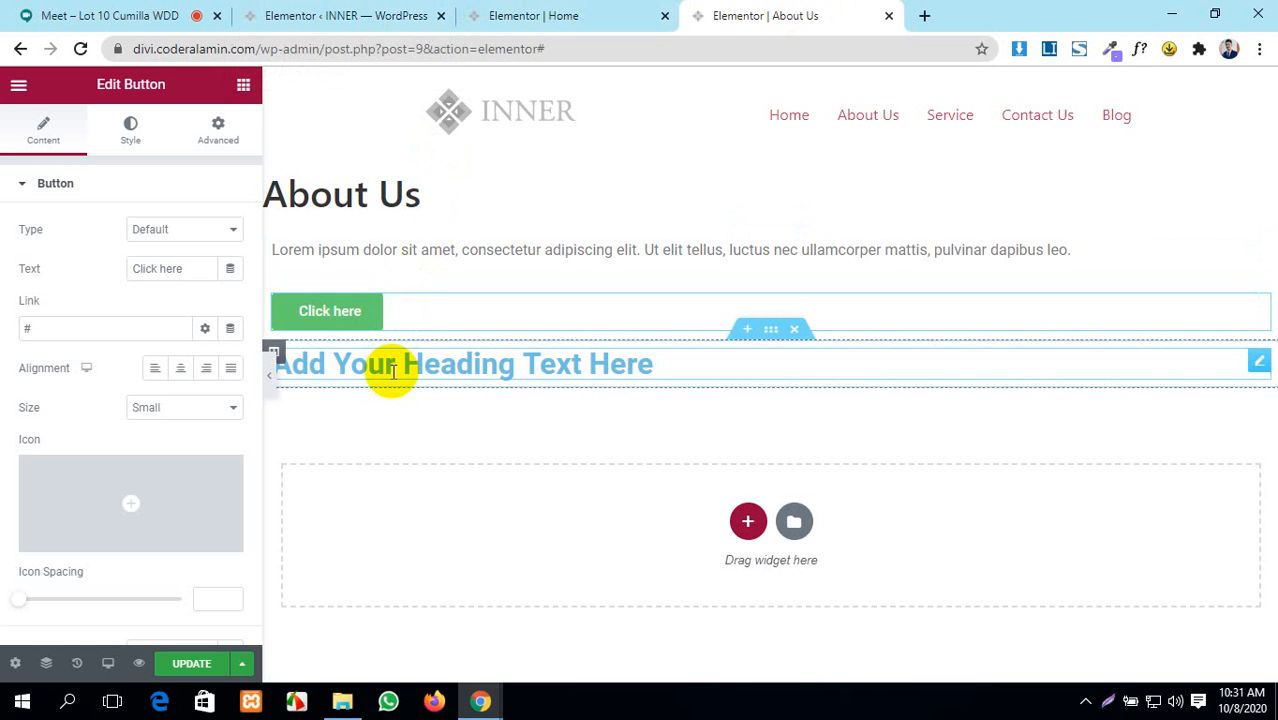
left_click(580, 14)
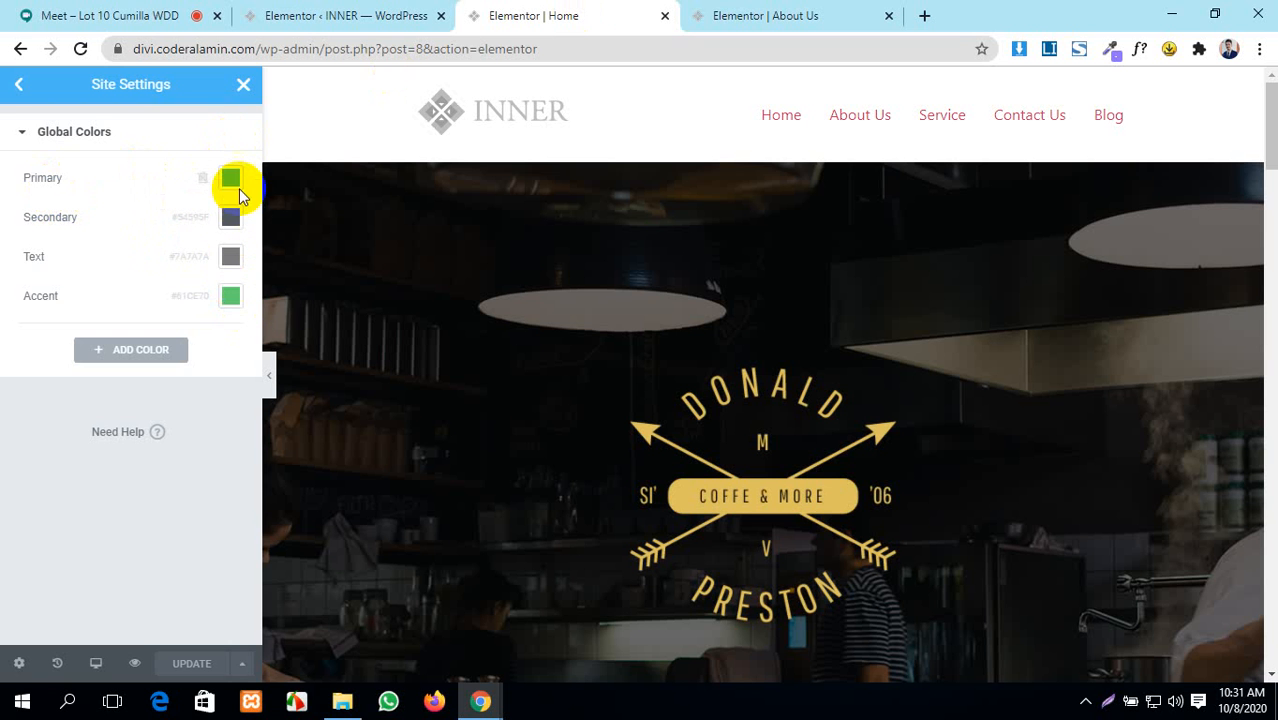
left_click(762, 14)
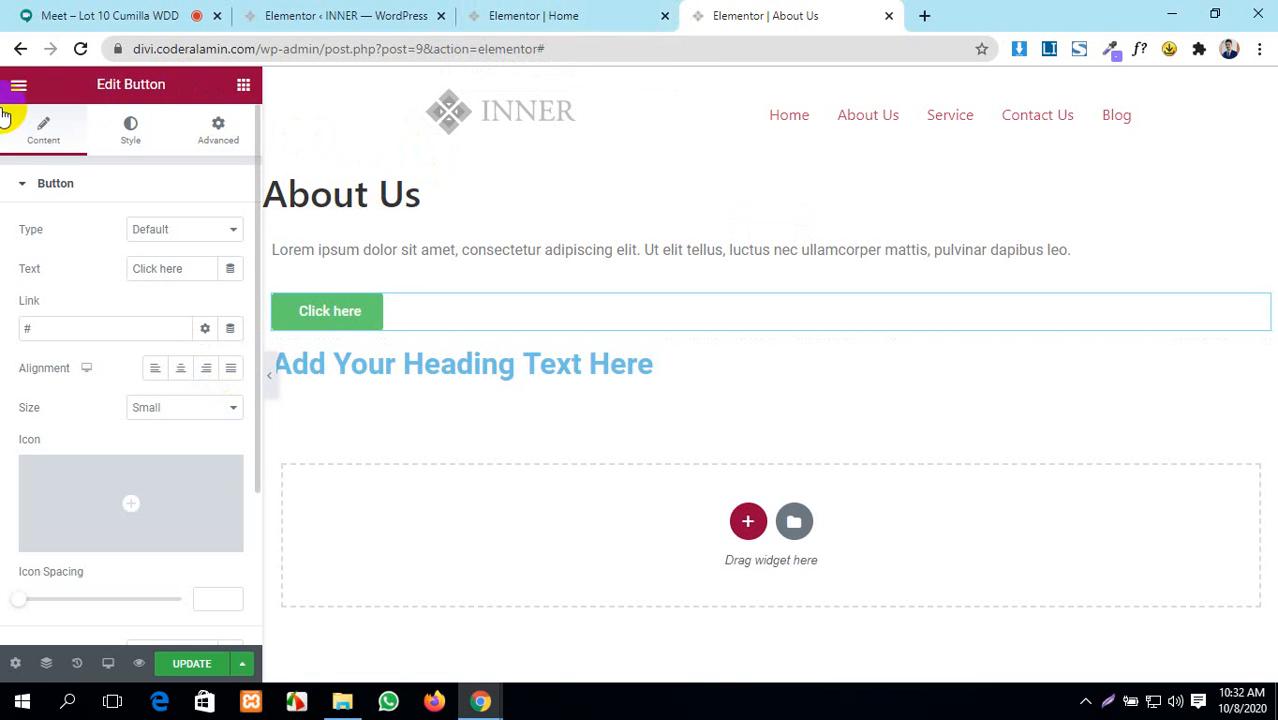
- Tick Disable Default Colors in Elementor General settings, save, and compare Home's global colours
left_click(350, 10)
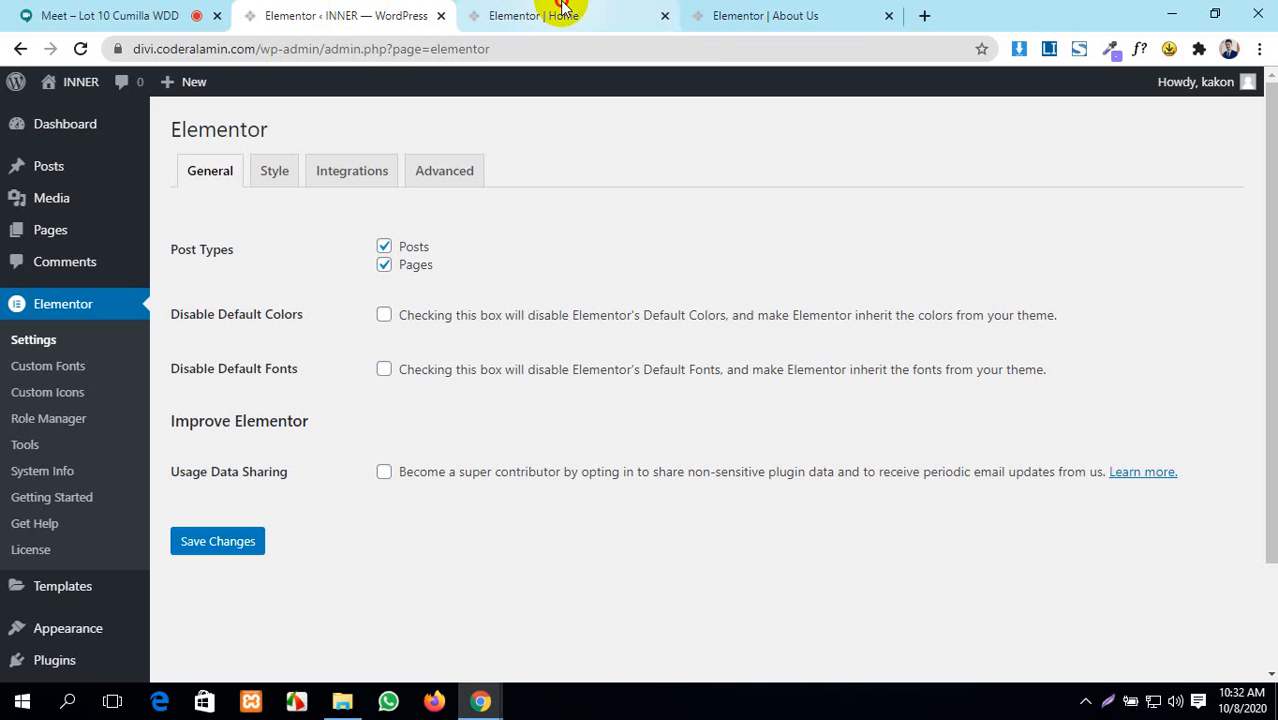
left_click(725, 10)
left_click(350, 15)
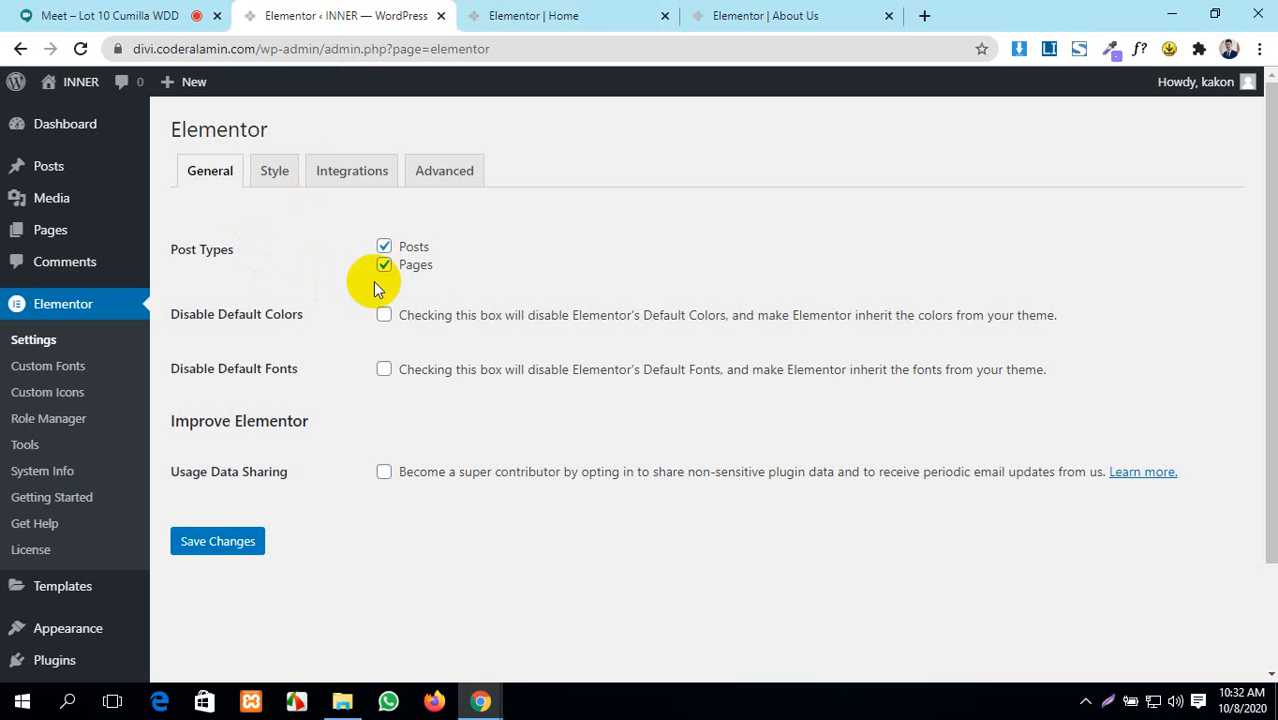
left_click(604, 12)
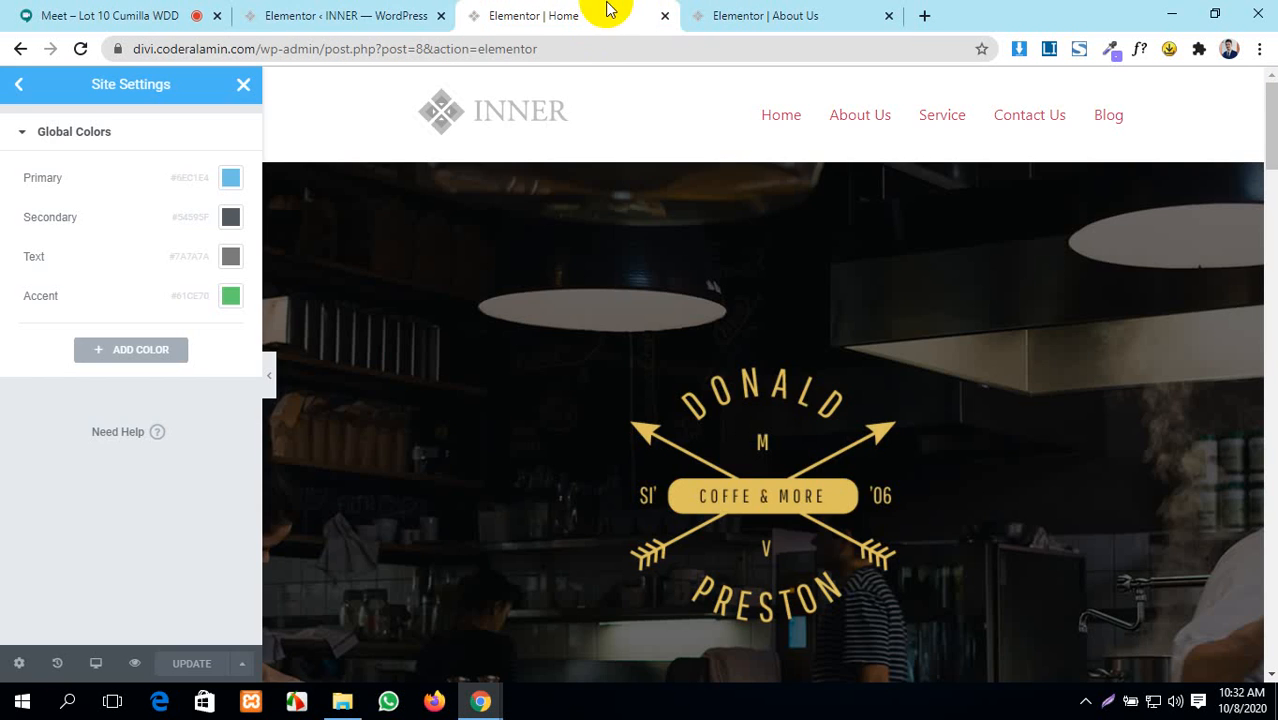
left_click(320, 10)
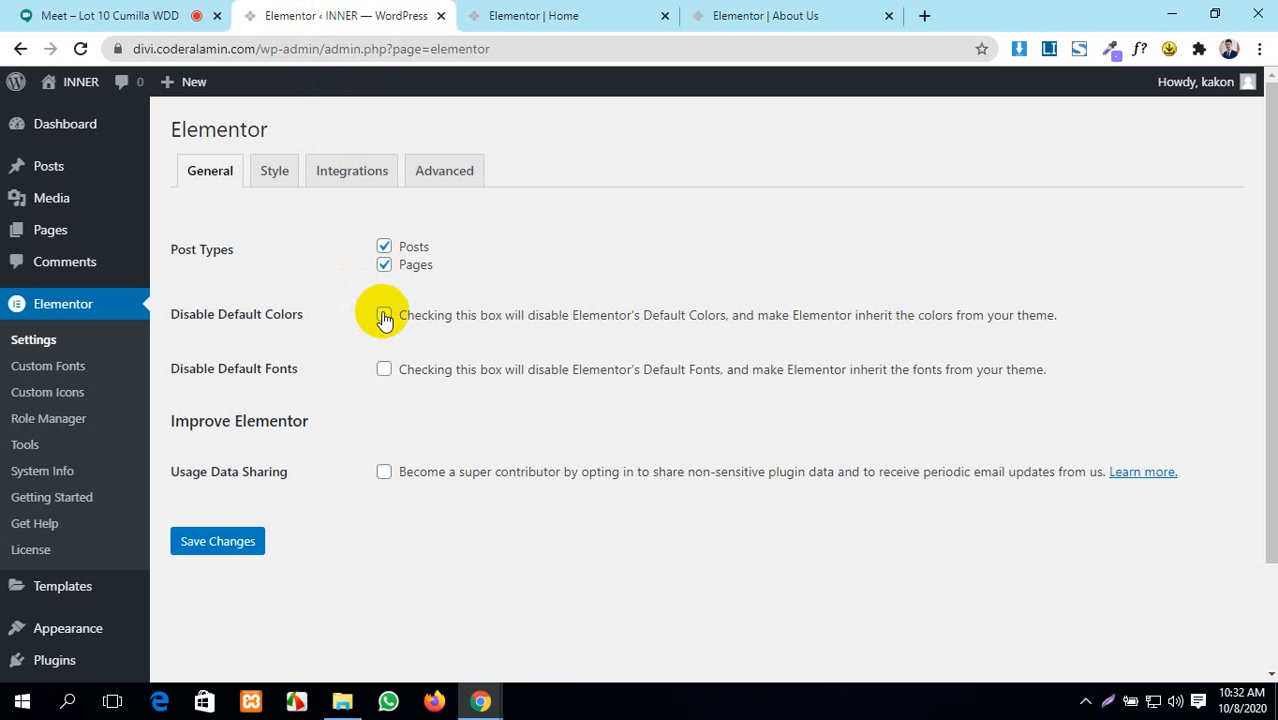
left_click(233, 548)
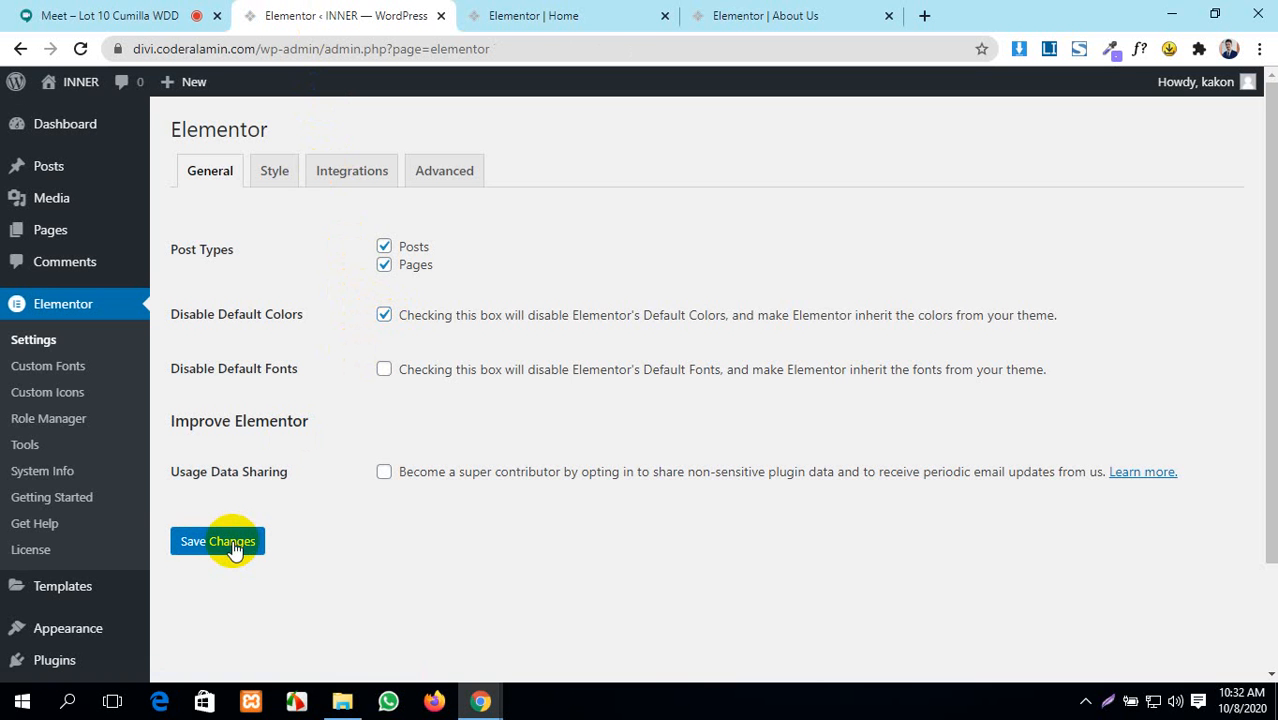
left_click(500, 12)
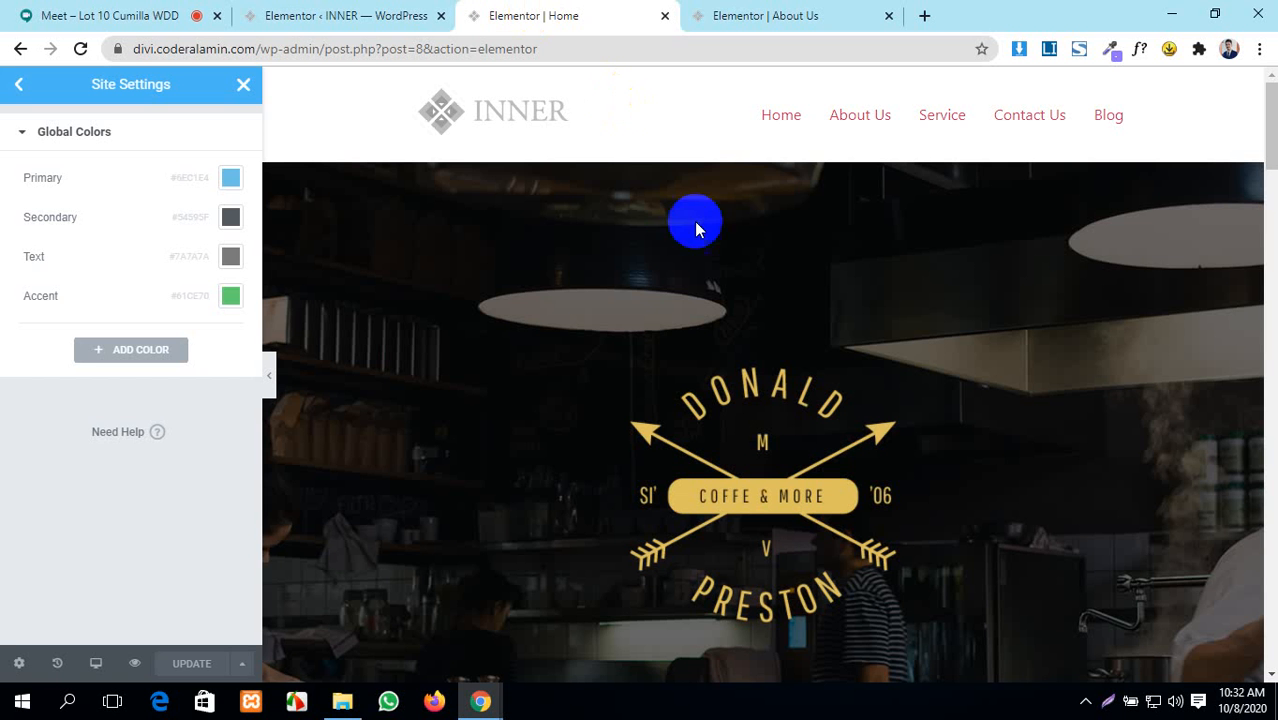
left_click(762, 12)
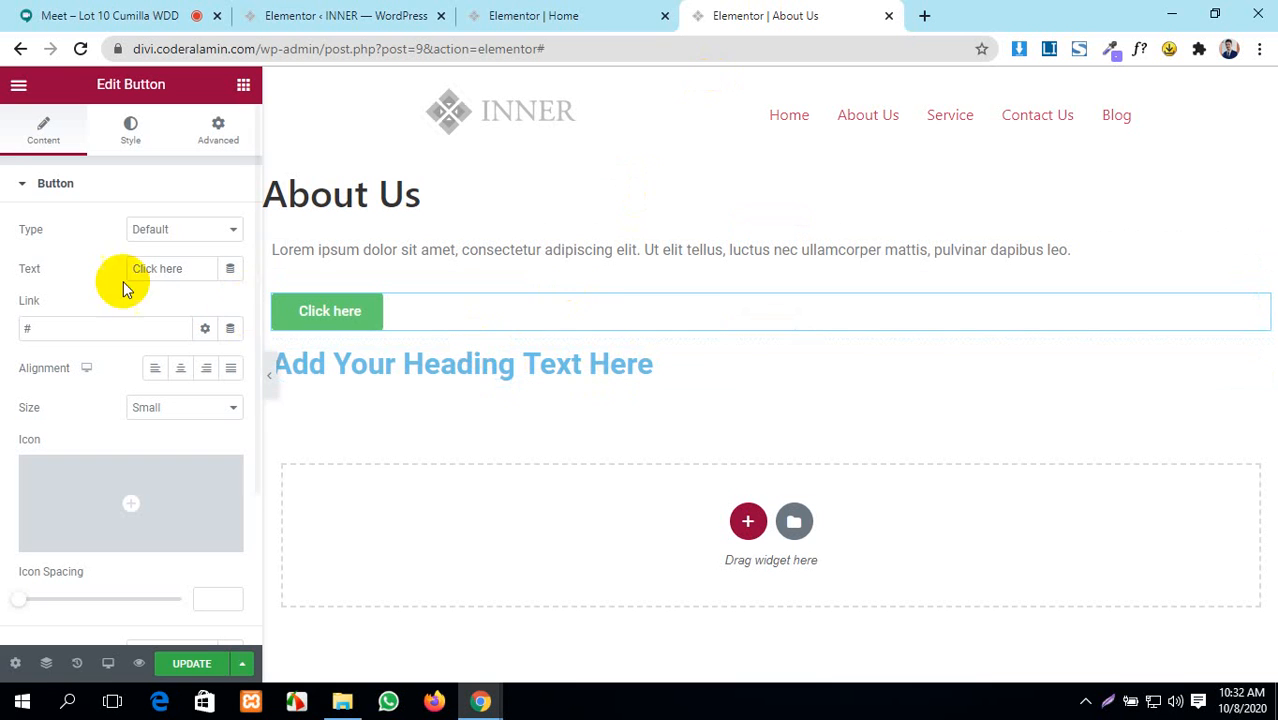
- Reload the About Us editor discarding changes, and drop a second Heading widget below the first
left_click(80, 50)
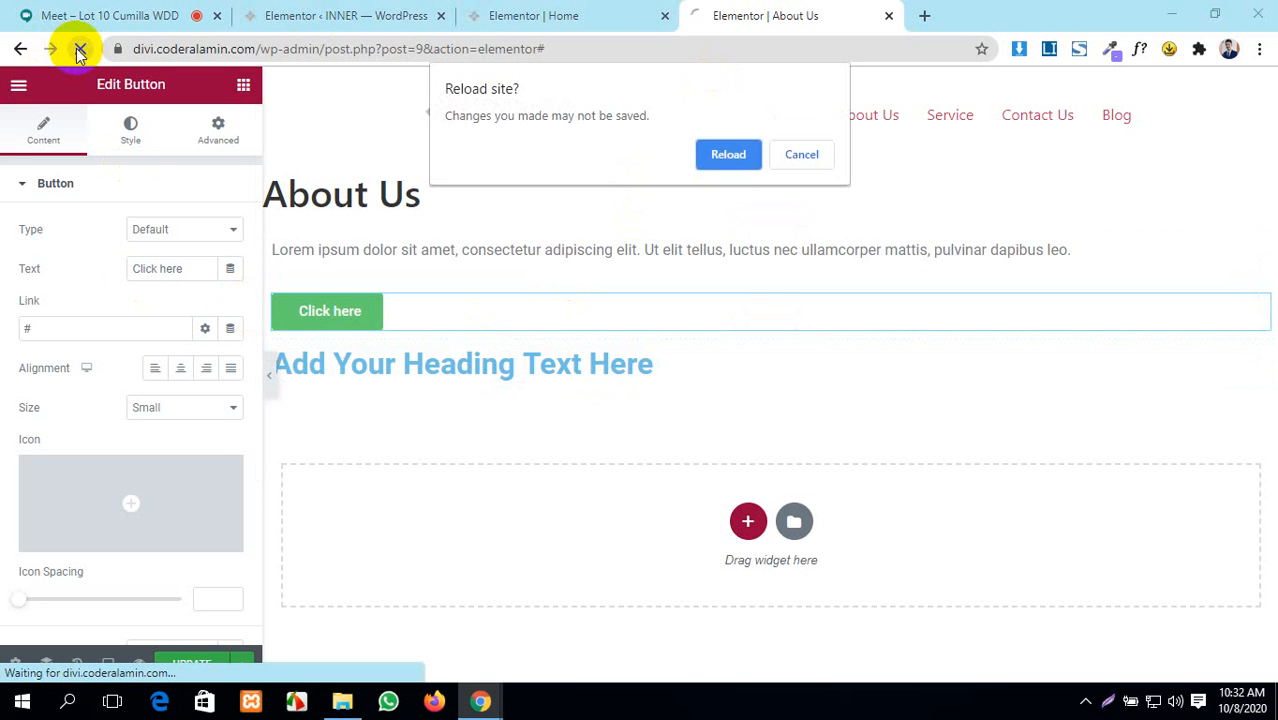
left_click(729, 155)
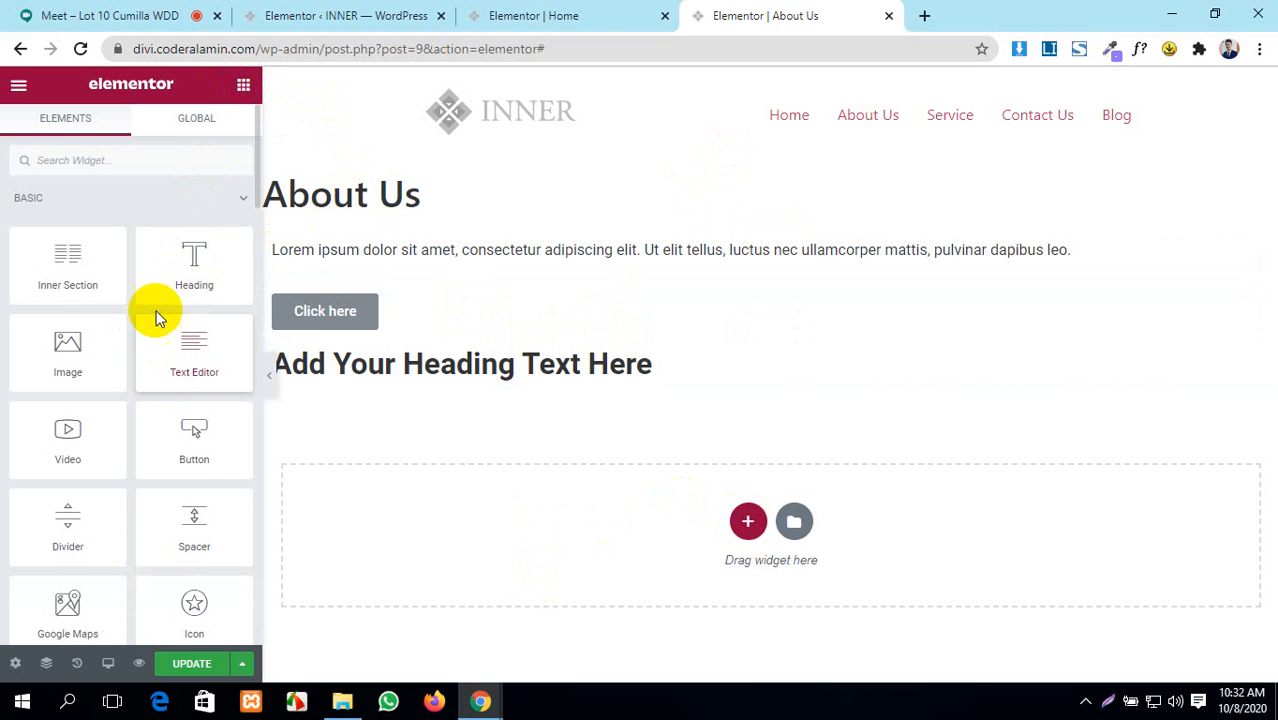
left_click_drag(180, 263, 582, 331)
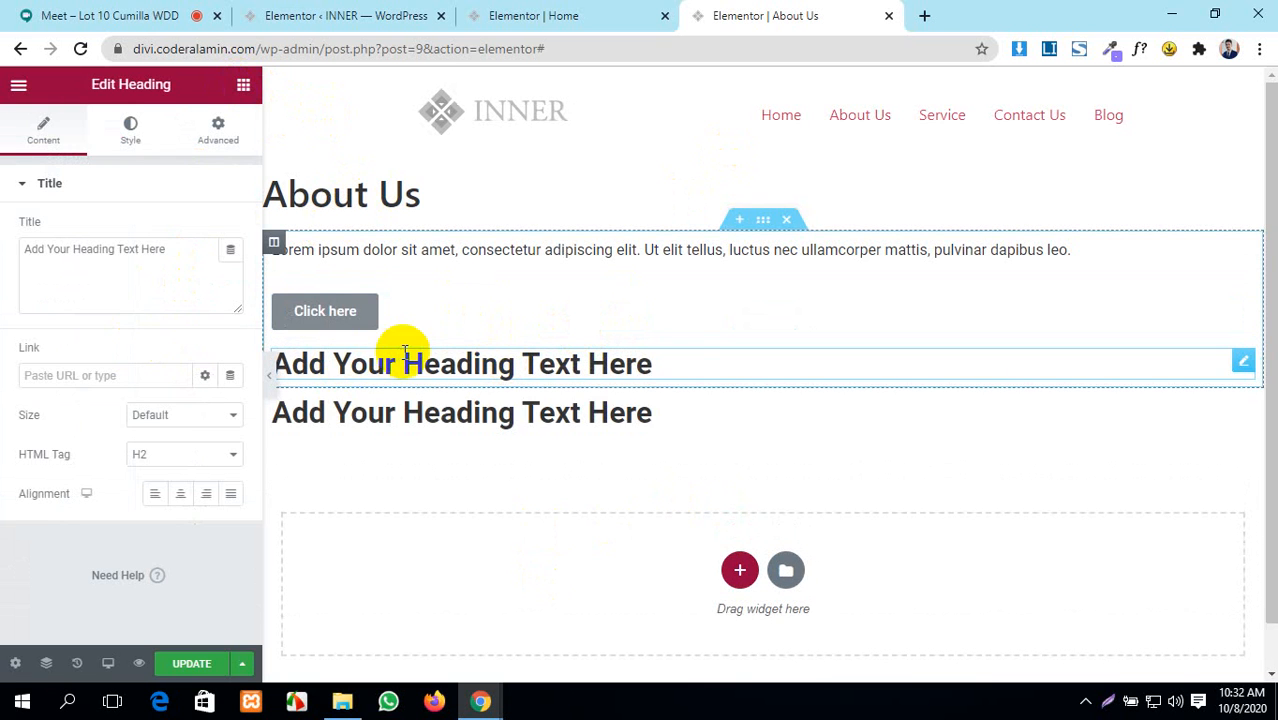
left_click(340, 15)
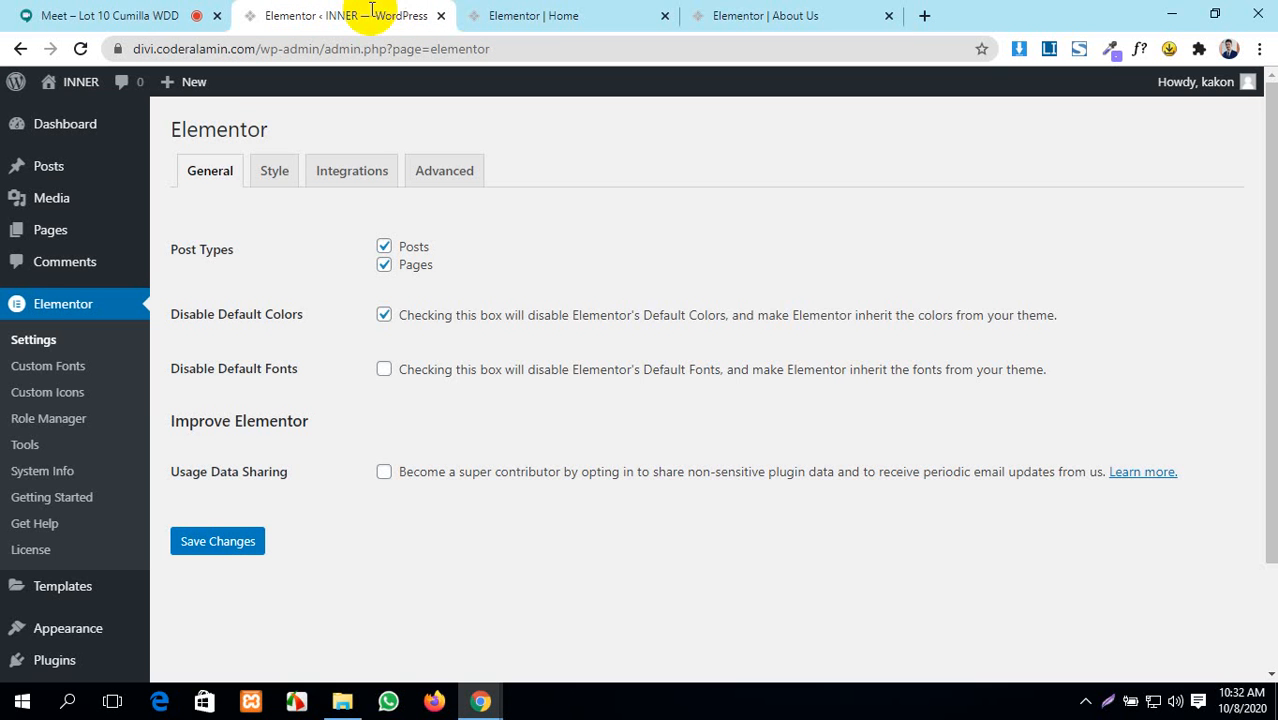
- Untick Disable Default Colors and save, reload About Us, and close the Home editor tab
left_click(384, 314)
left_click(240, 552)
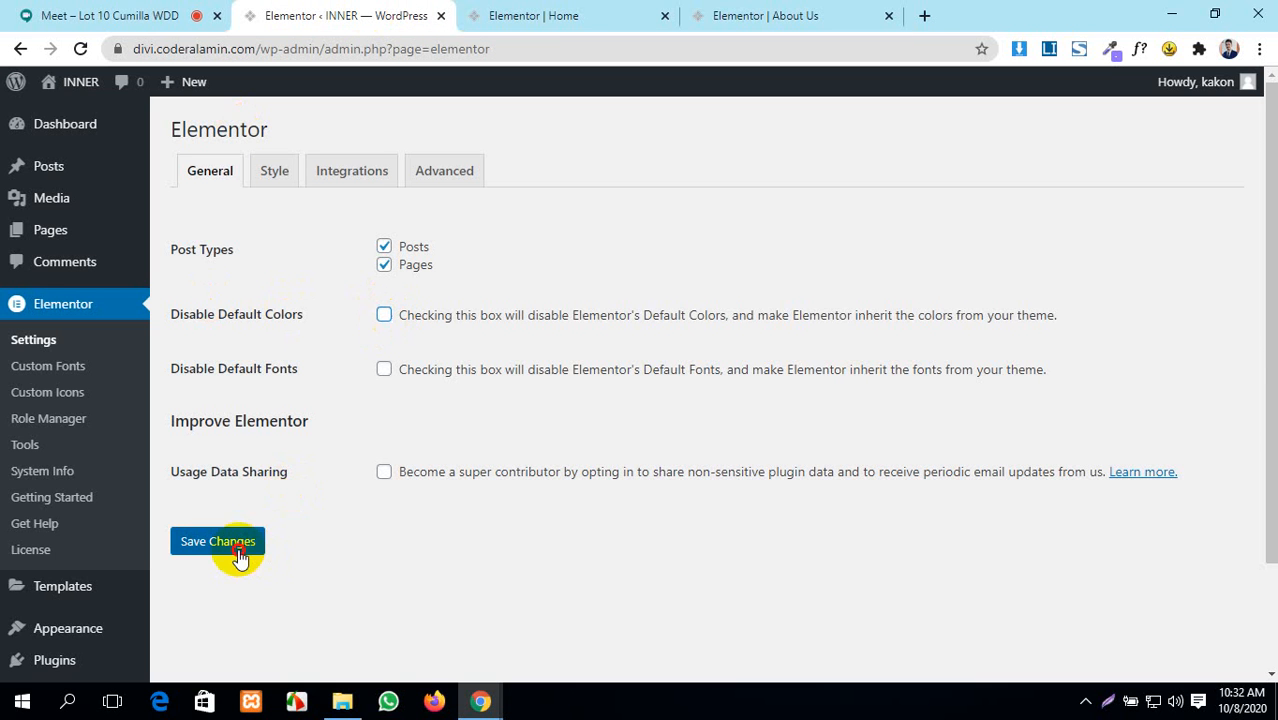
left_click(575, 12)
key("ctrl+Tab")
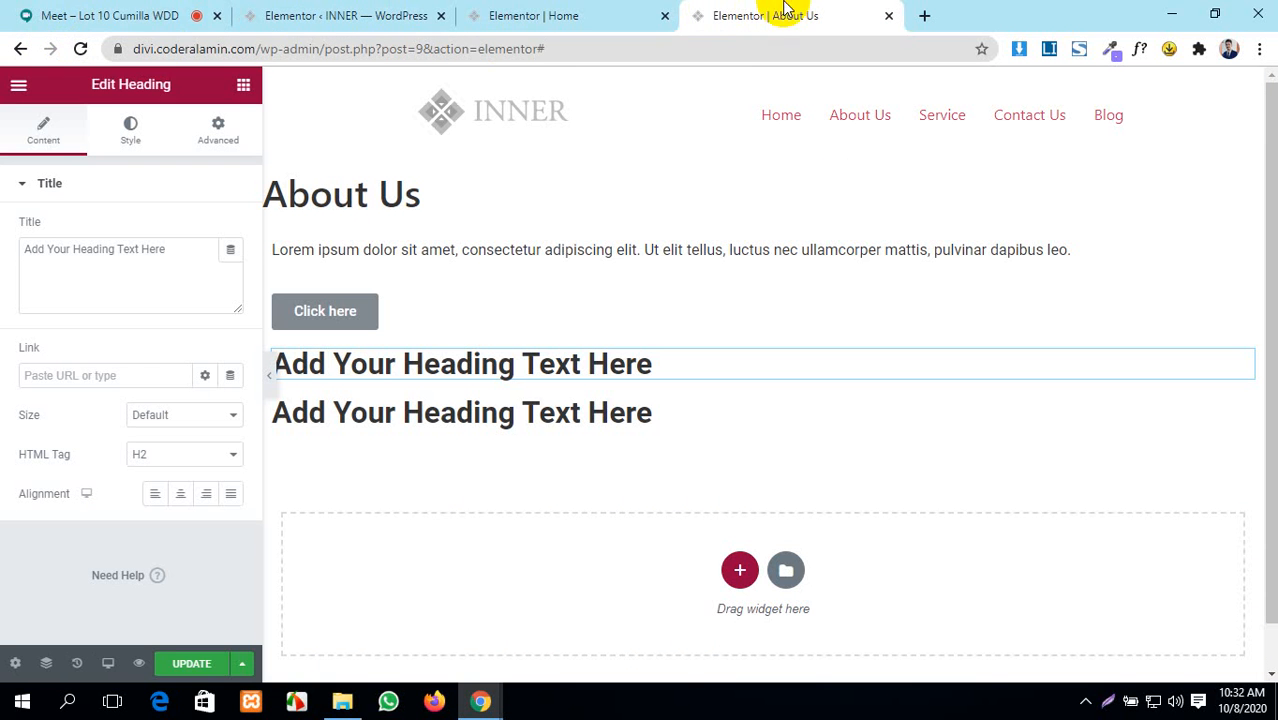
left_click(82, 49)
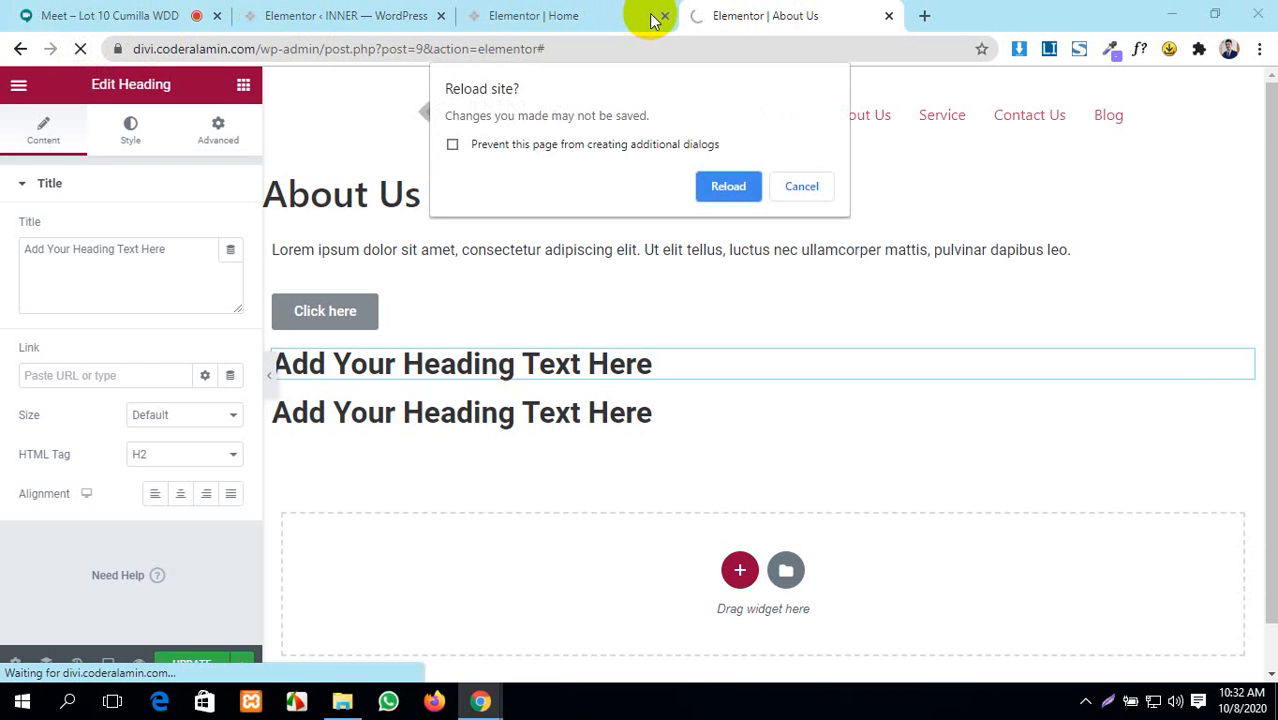
left_click(722, 186)
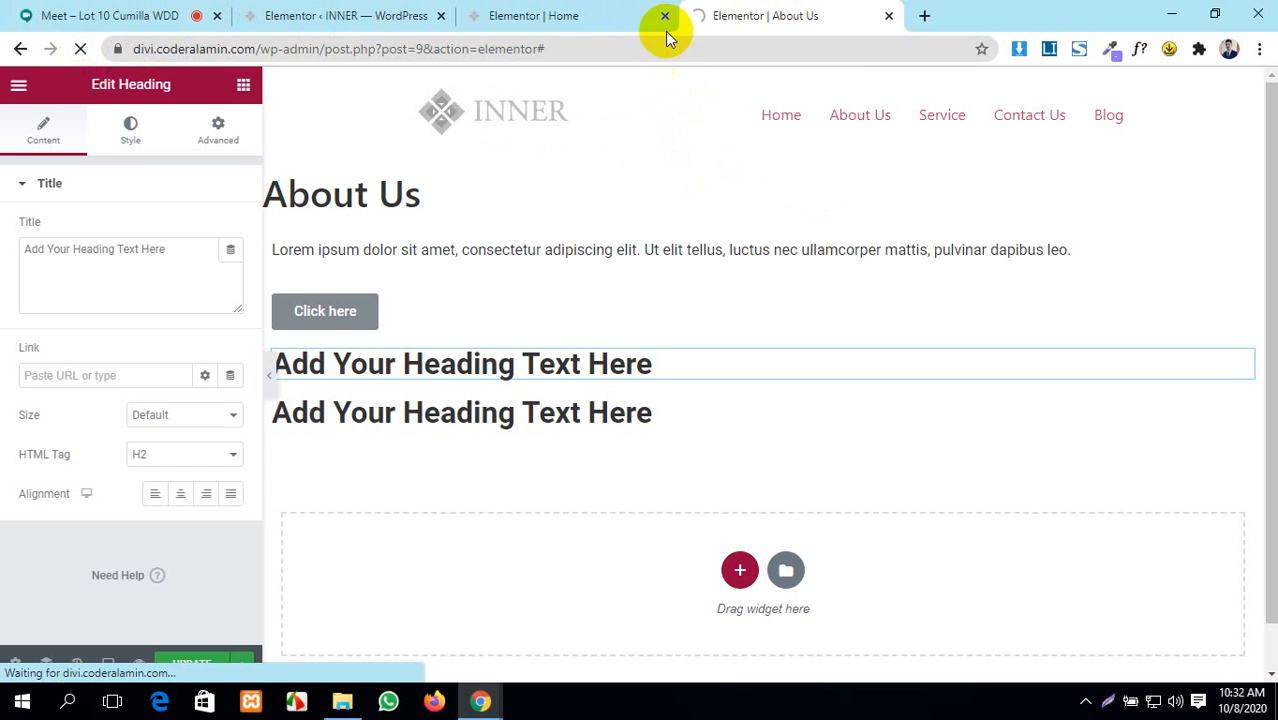
left_click(665, 17)
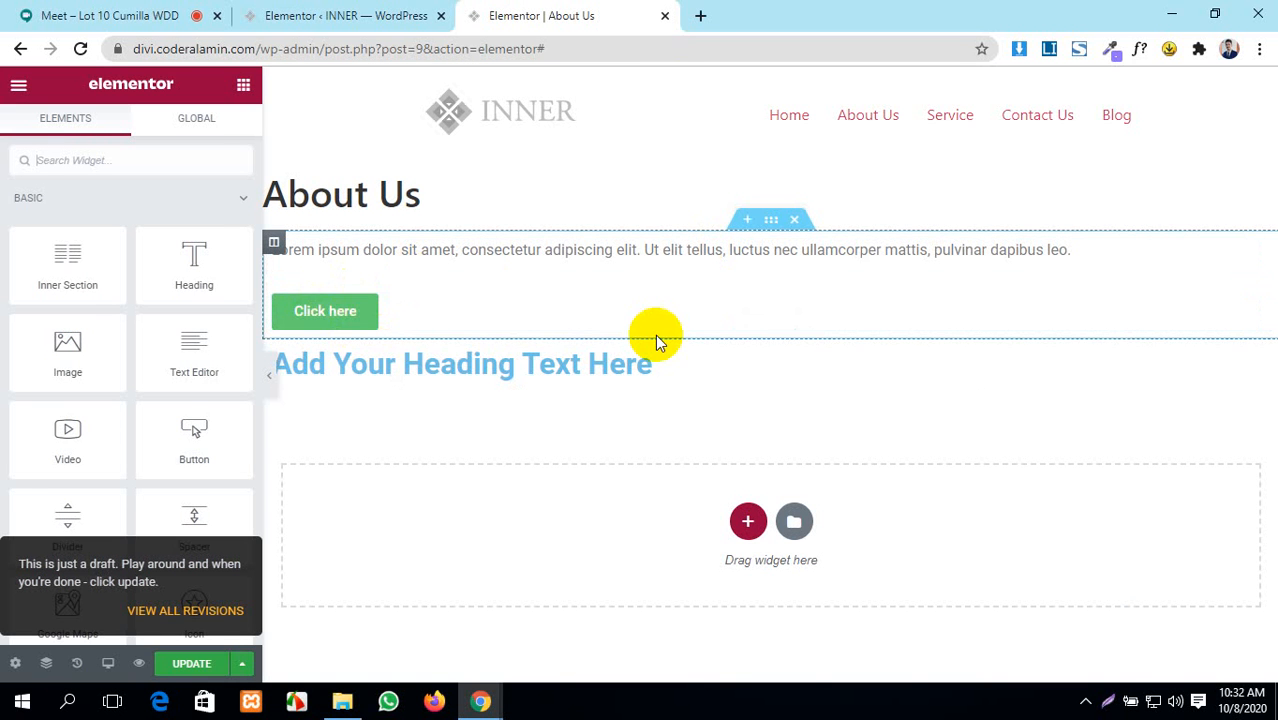
left_click(325, 13)
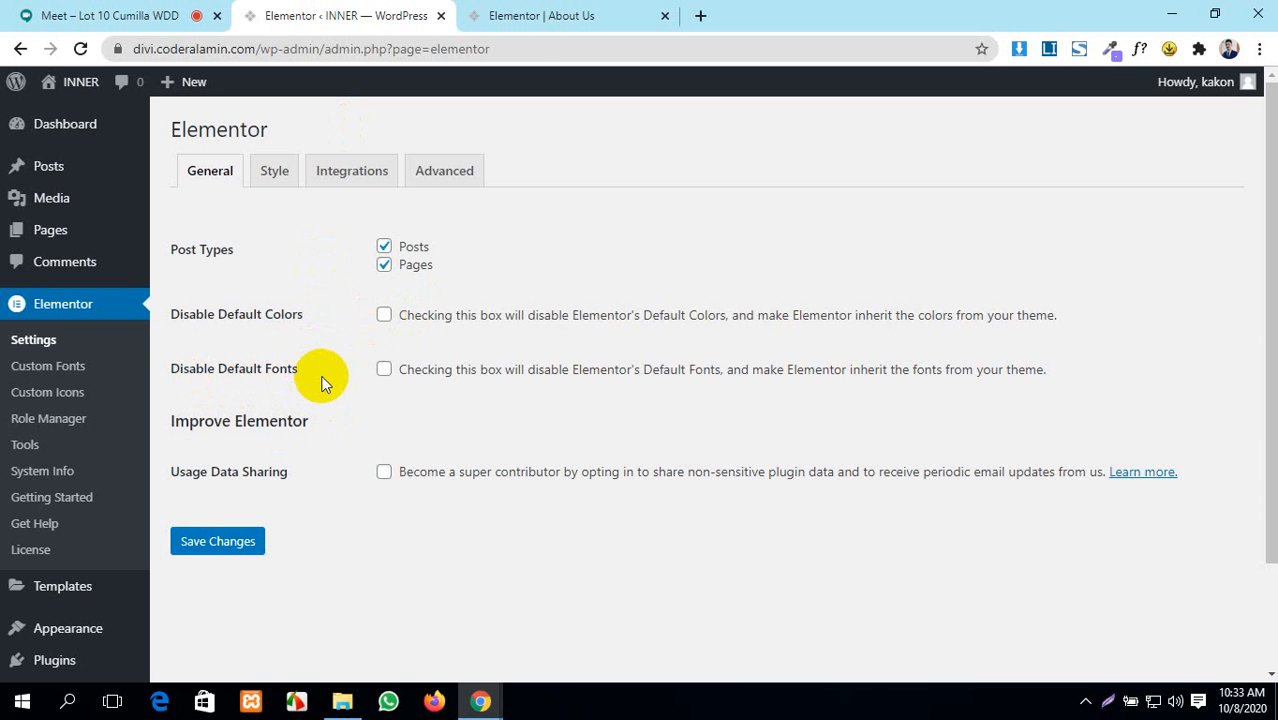
- Back in the About Us editor, go to Site Settings and show the Global Fonts presets
left_click(527, 8)
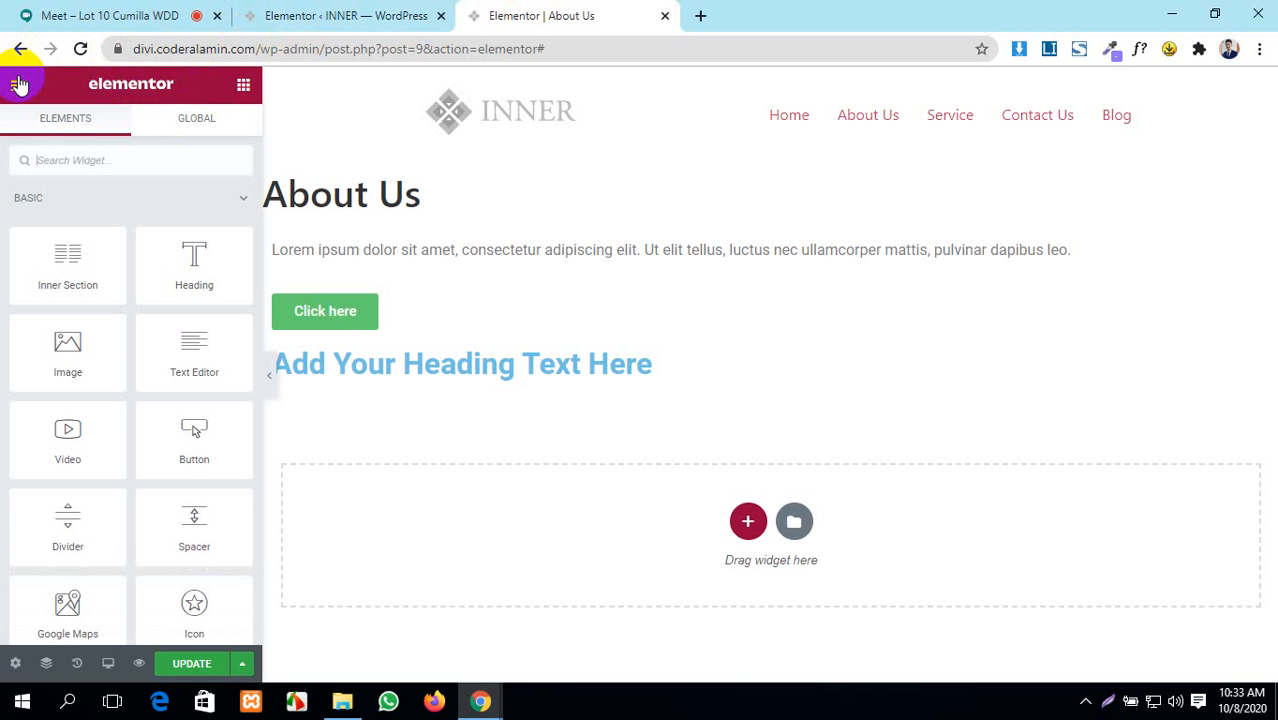
left_click(17, 86)
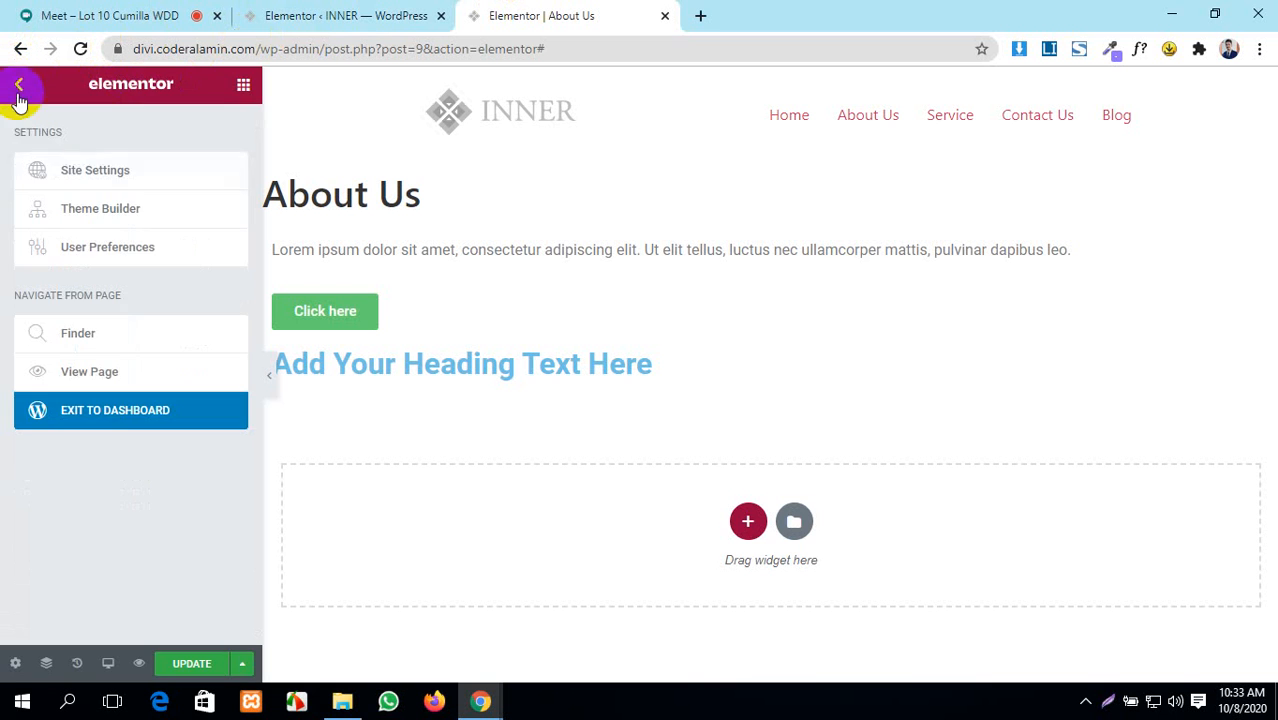
left_click(93, 172)
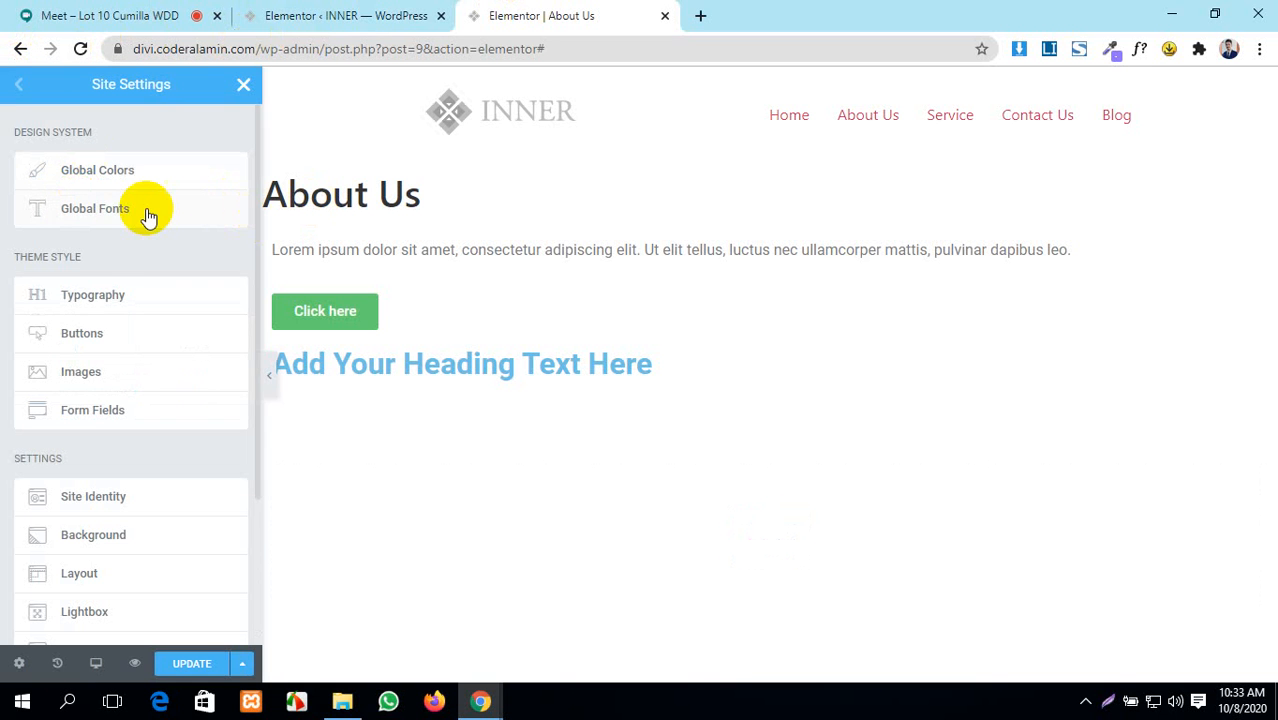
left_click(125, 218)
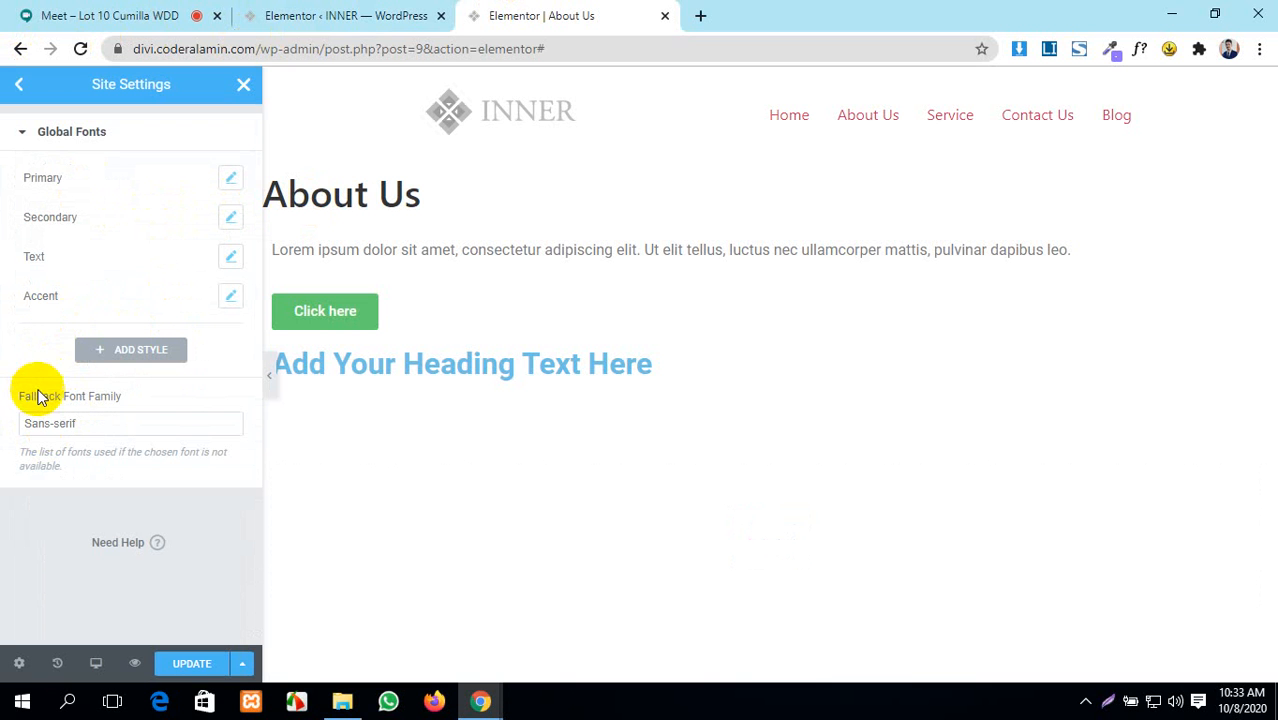
- Review the typography of the Primary, Secondary, Text and Accent font presets in turn
left_click(231, 181)
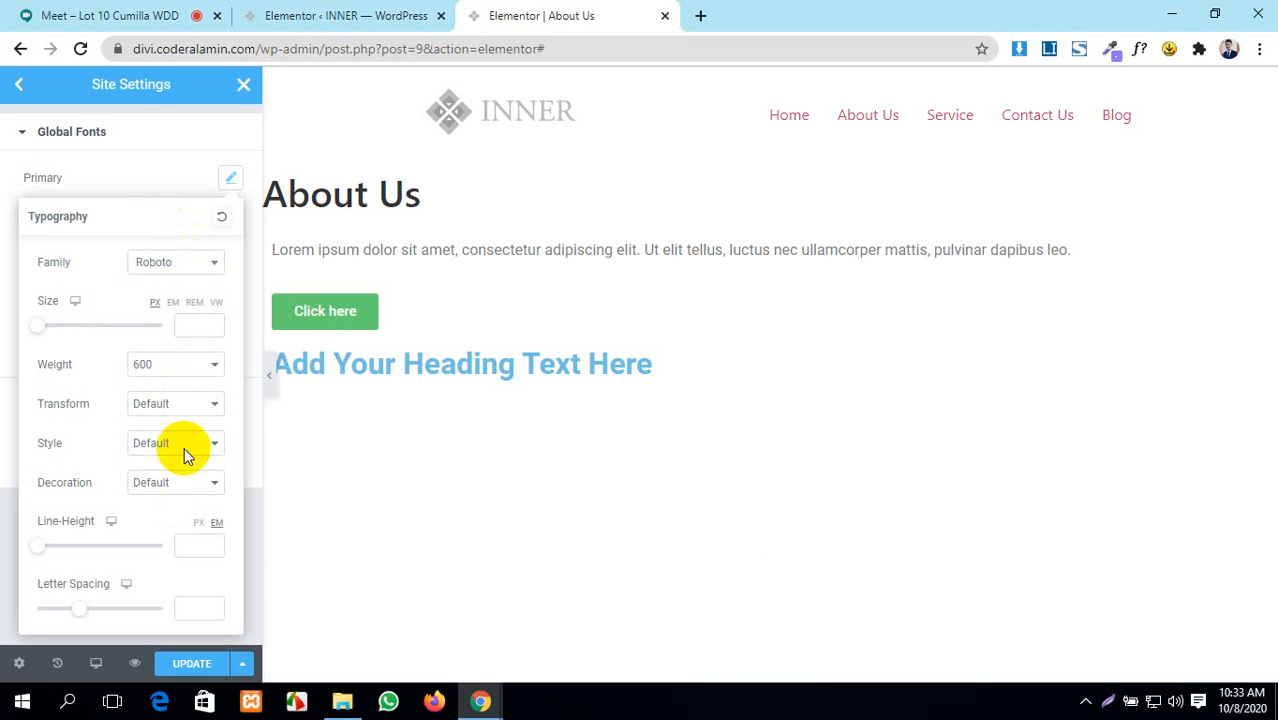
left_click(145, 172)
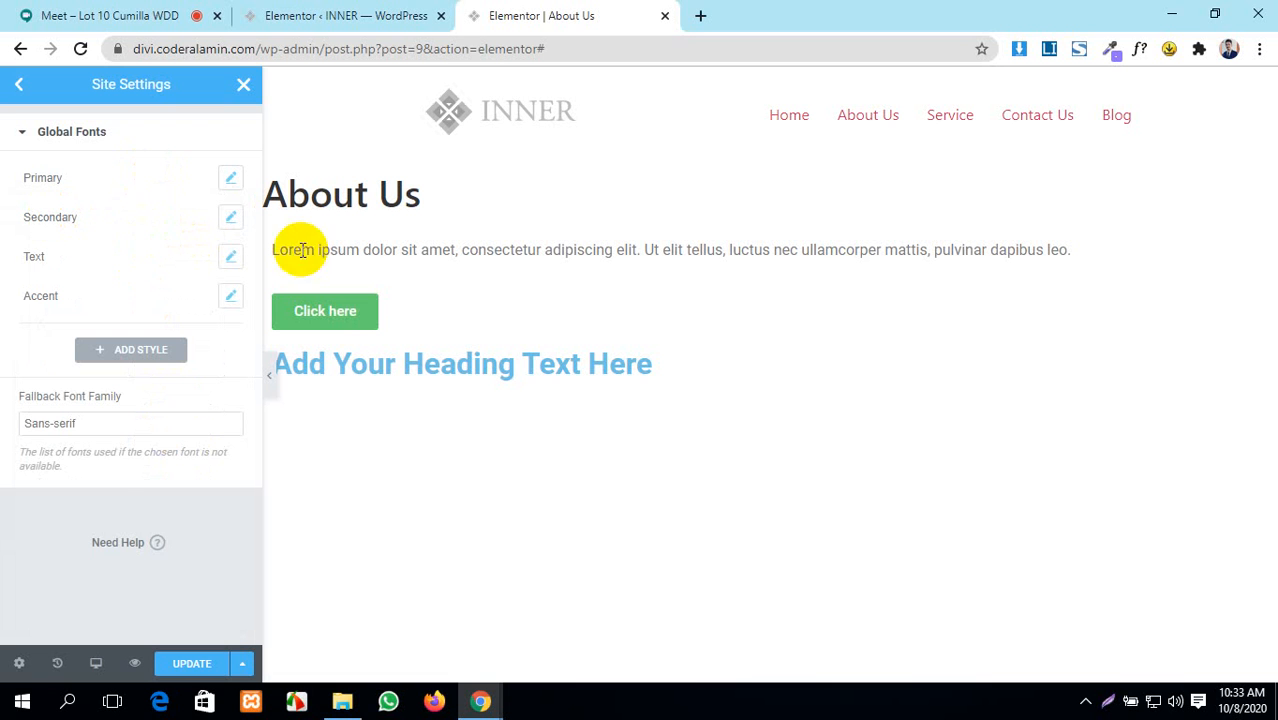
left_click(231, 218)
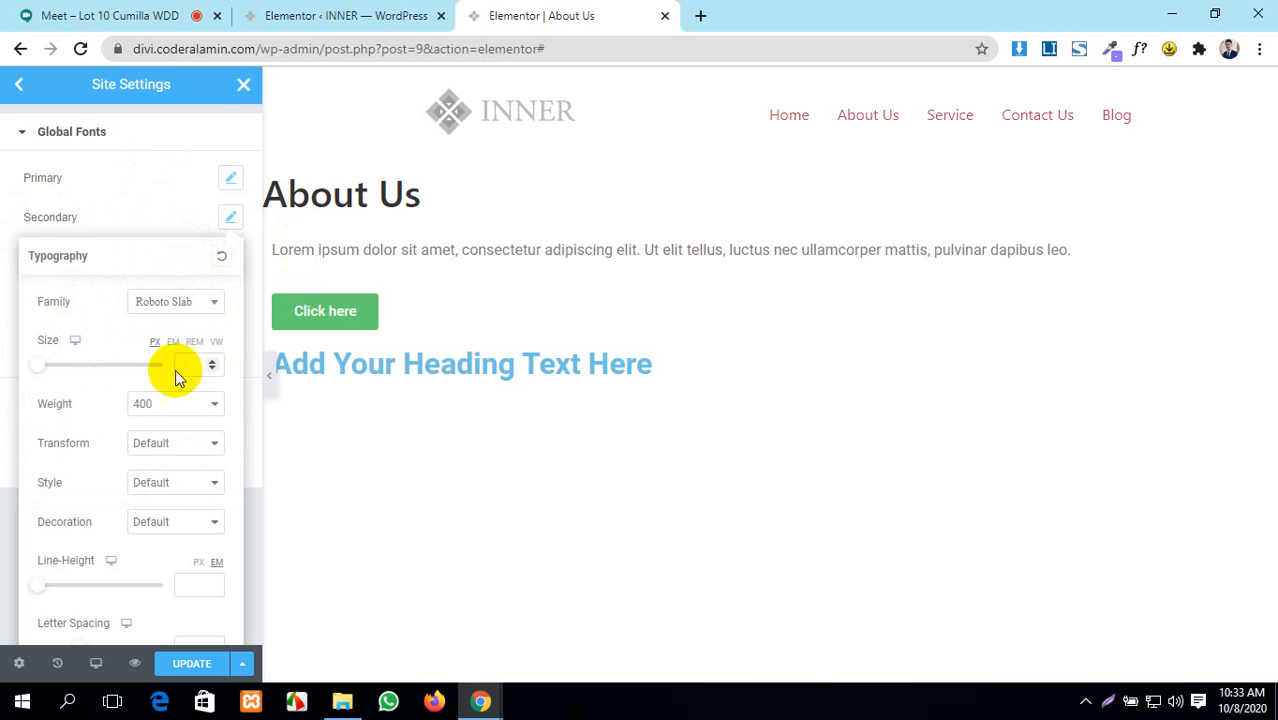
scroll(150, 457, "down", 1)
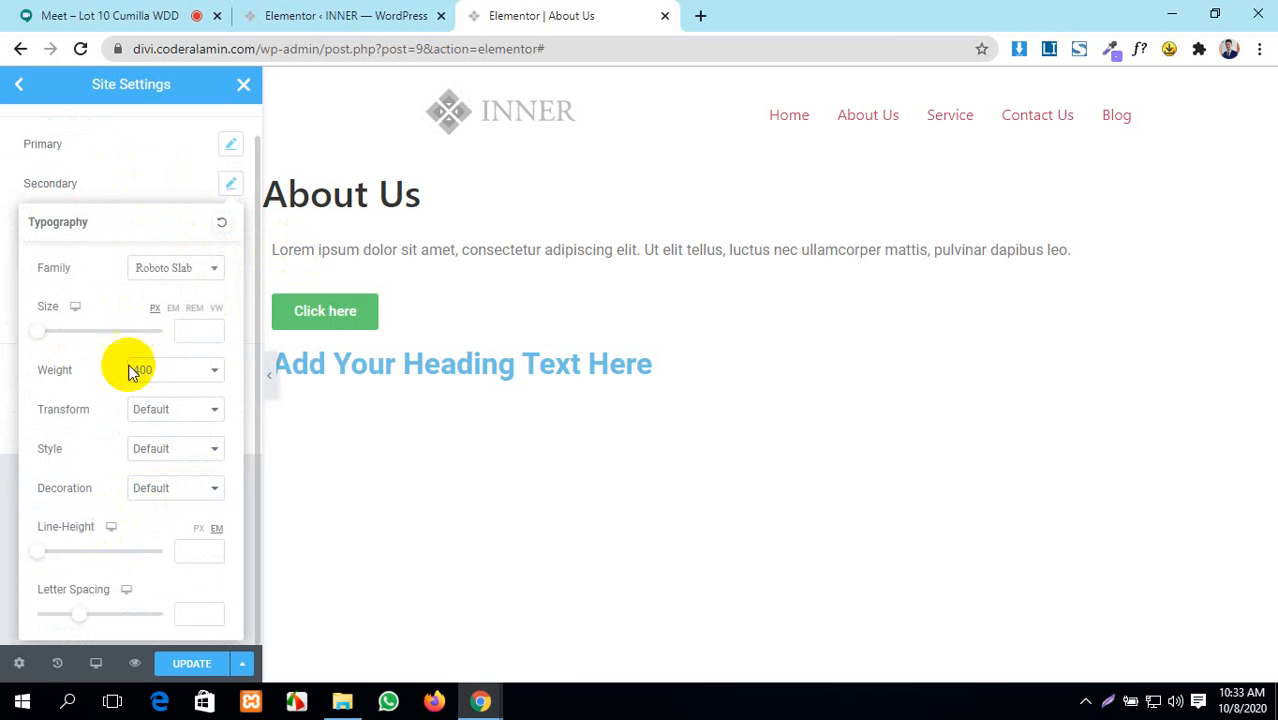
left_click(138, 147)
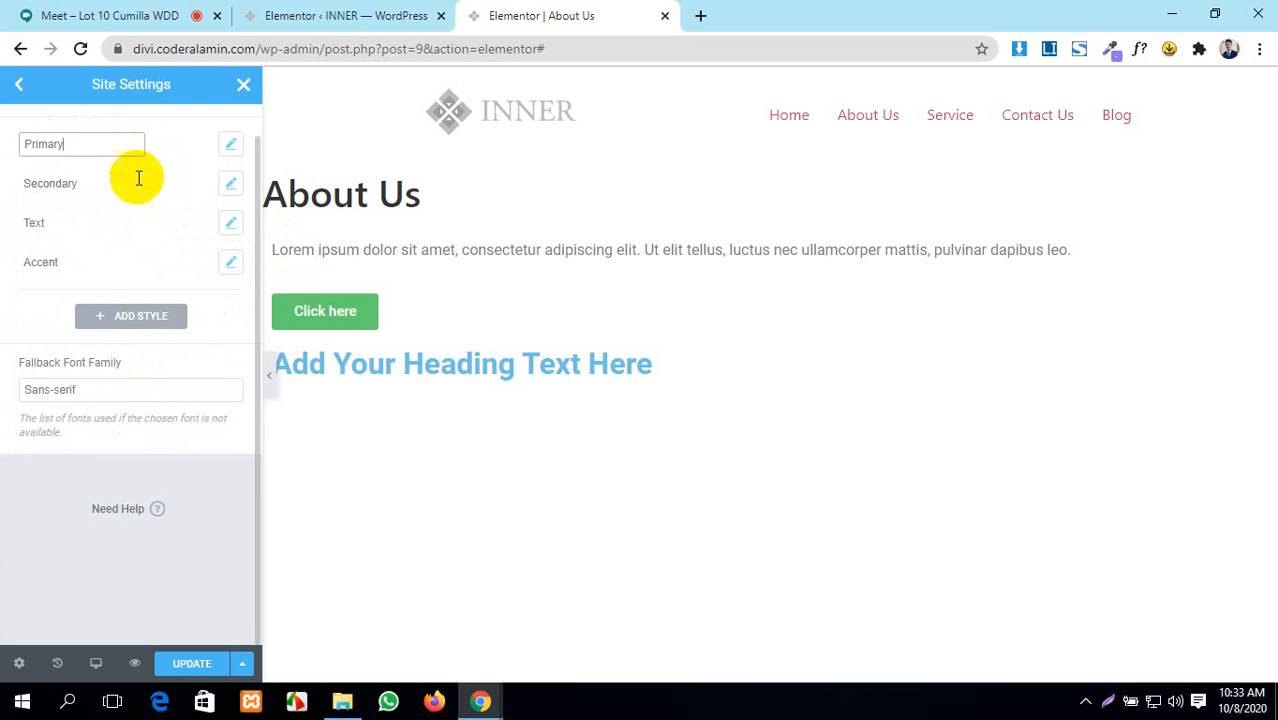
left_click(231, 223)
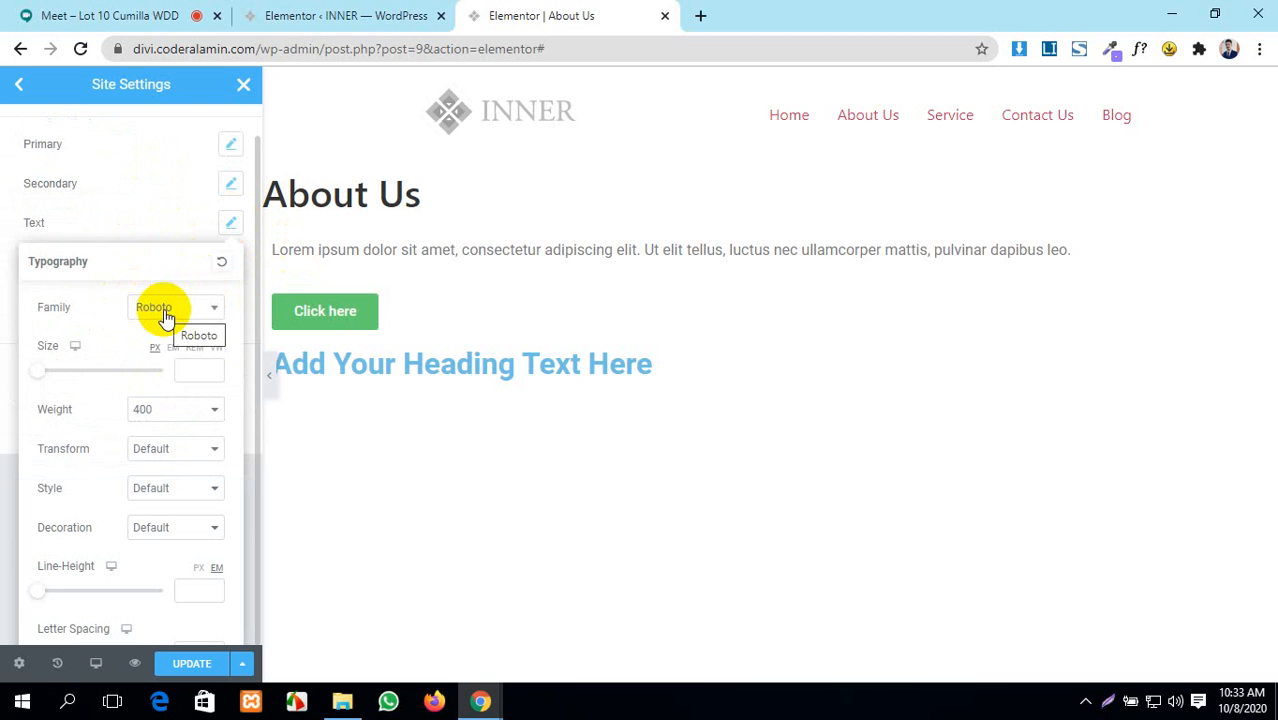
scroll(183, 442, "down", 1)
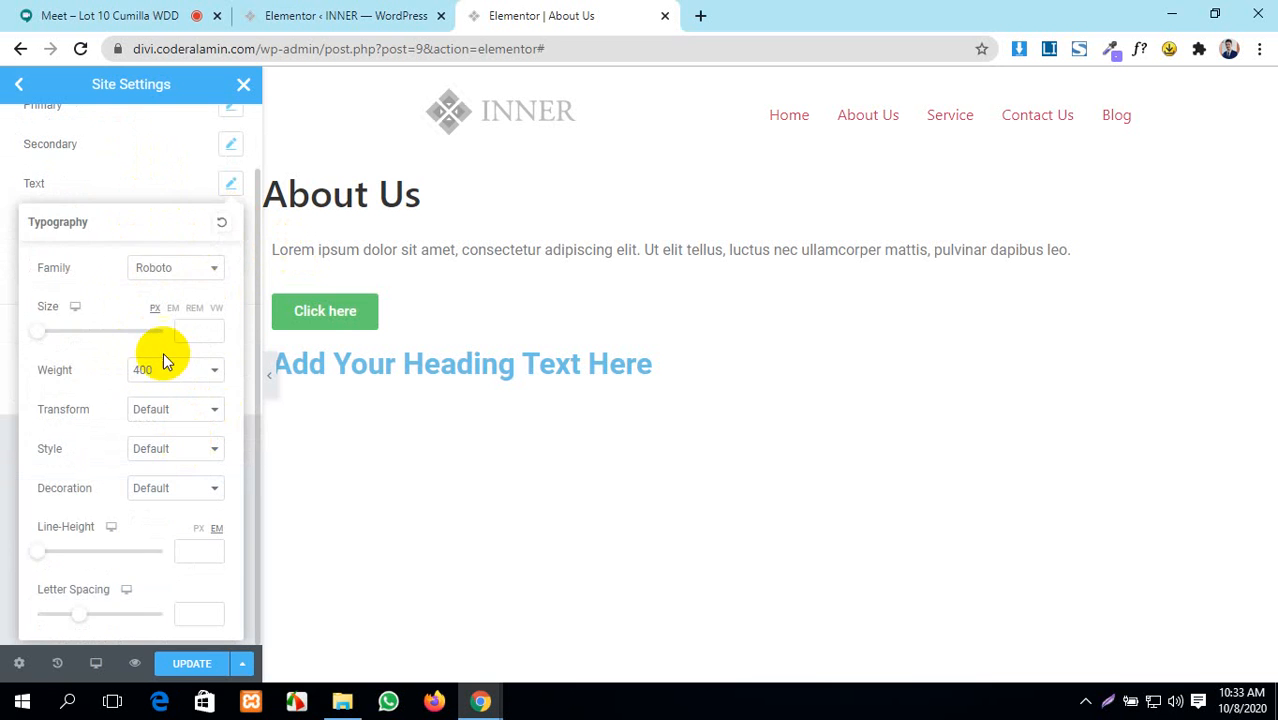
left_click(153, 143)
left_click(231, 222)
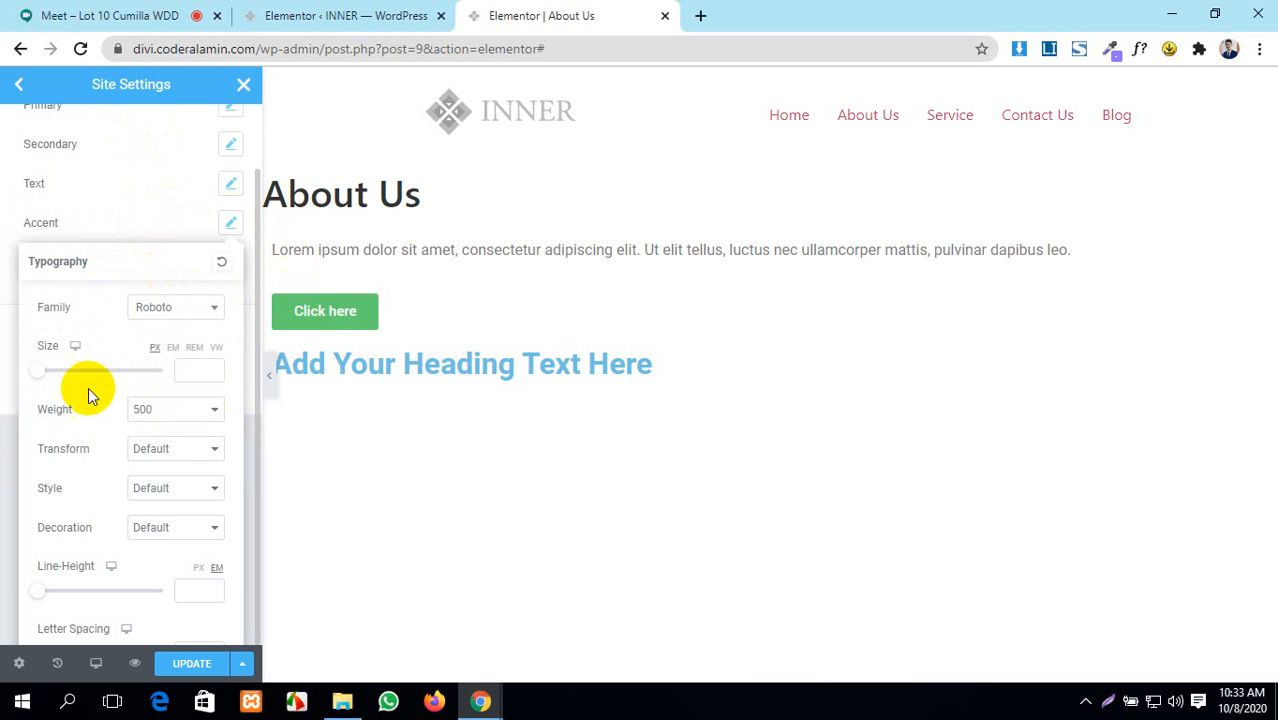
left_click(113, 132)
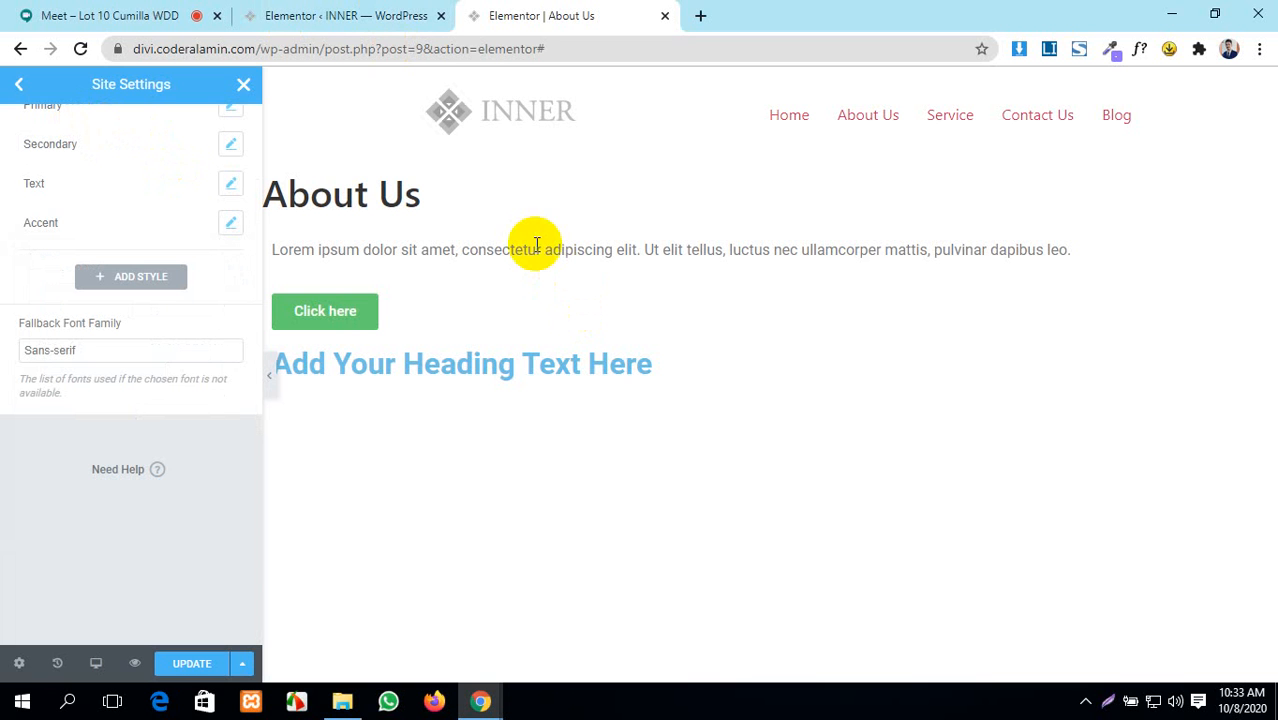
- Highlight the About Us heading, button and paragraph text, then return to Elementor settings
left_click_drag(527, 250, 422, 243)
left_click_drag(422, 185, 285, 180)
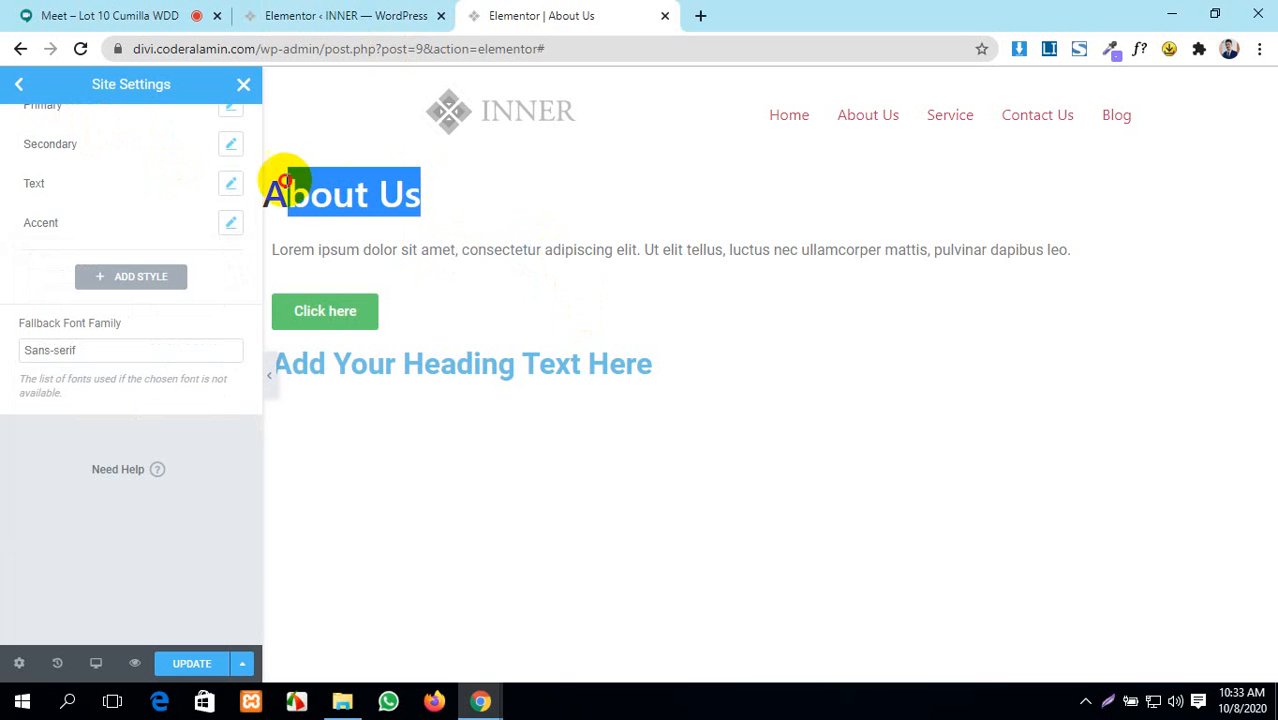
left_click(501, 282)
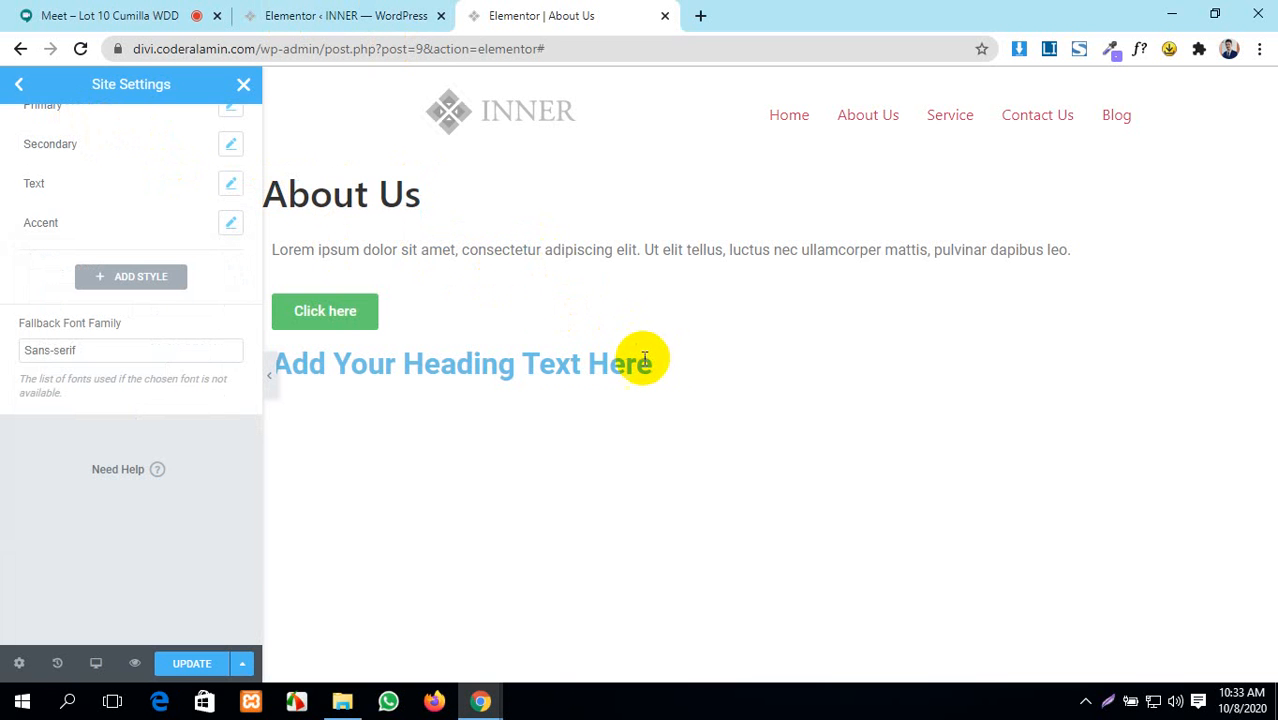
left_click_drag(611, 358, 513, 355)
left_click_drag(663, 363, 313, 338)
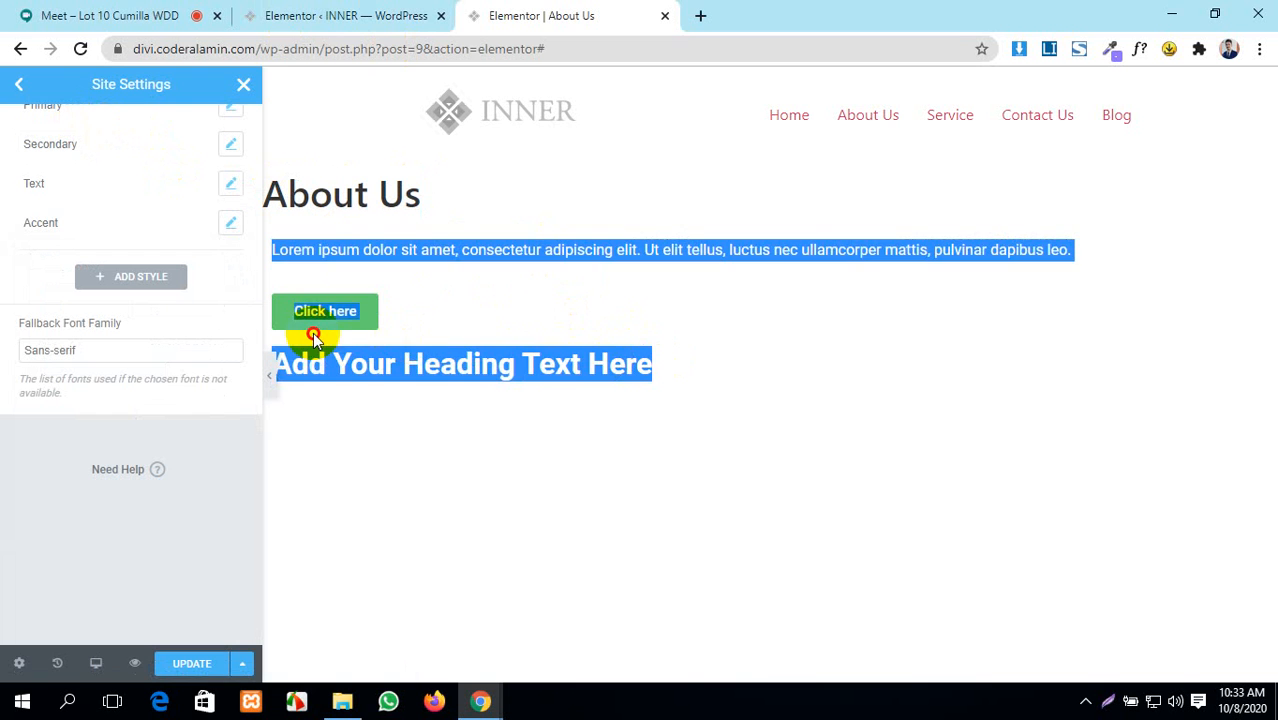
left_click(597, 286)
left_click(338, 14)
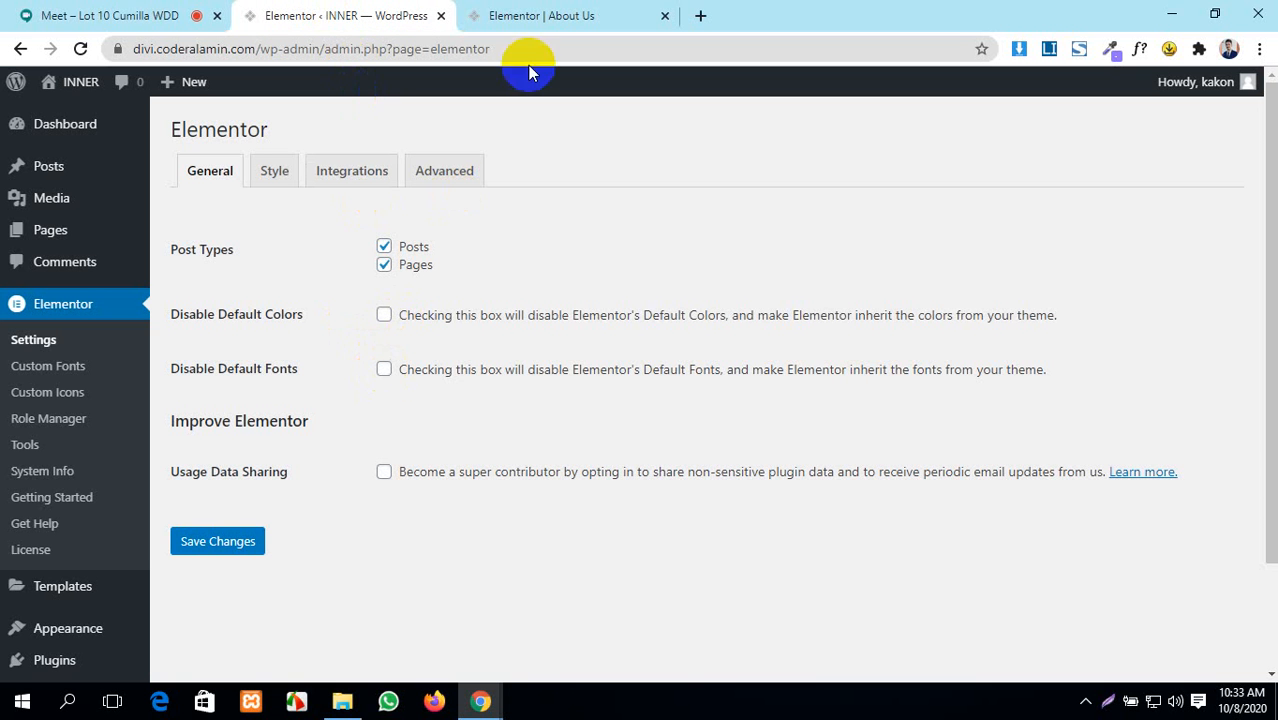
- Turn on Disable Default Fonts in Elementor's General settings and save
left_click(533, 14)
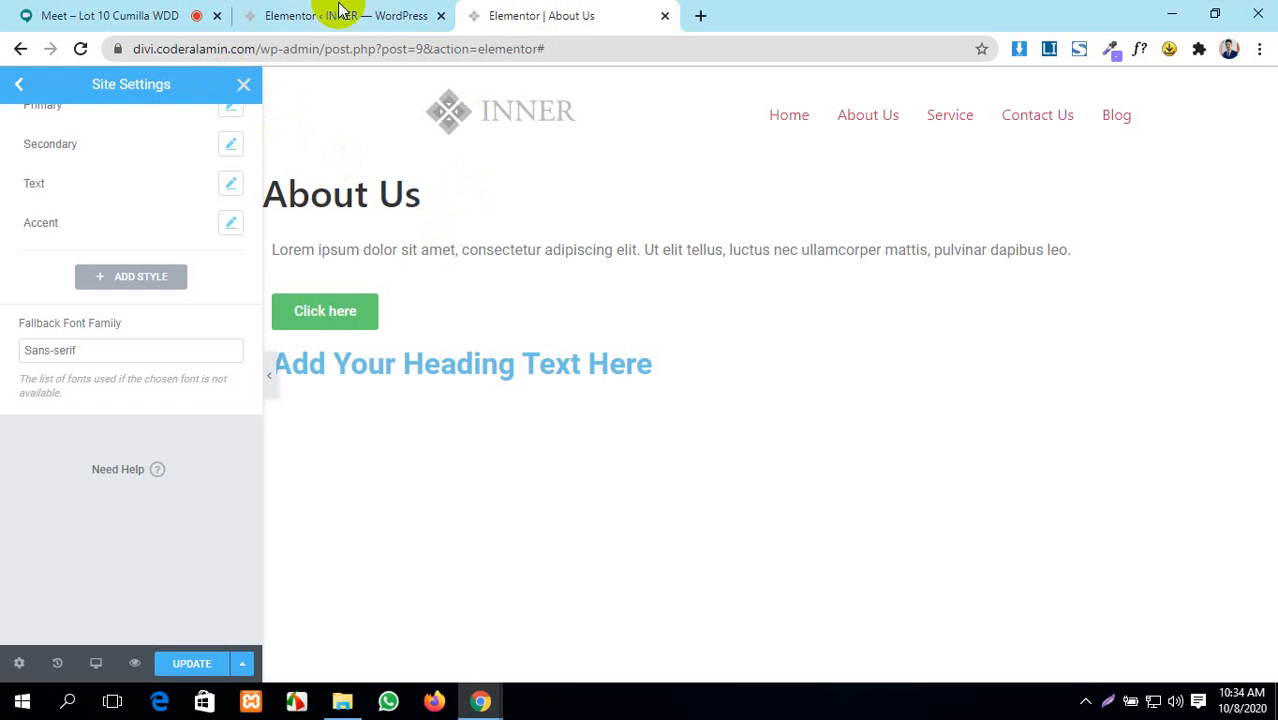
left_click(420, 14)
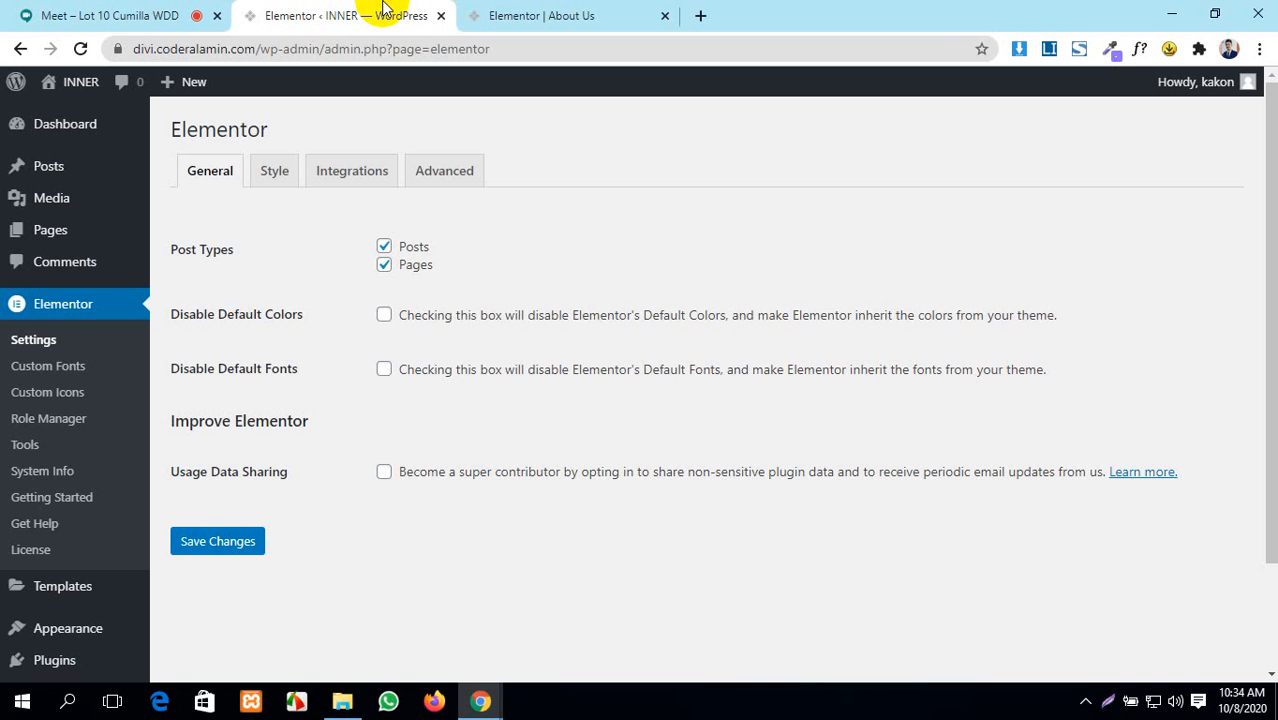
left_click(384, 372)
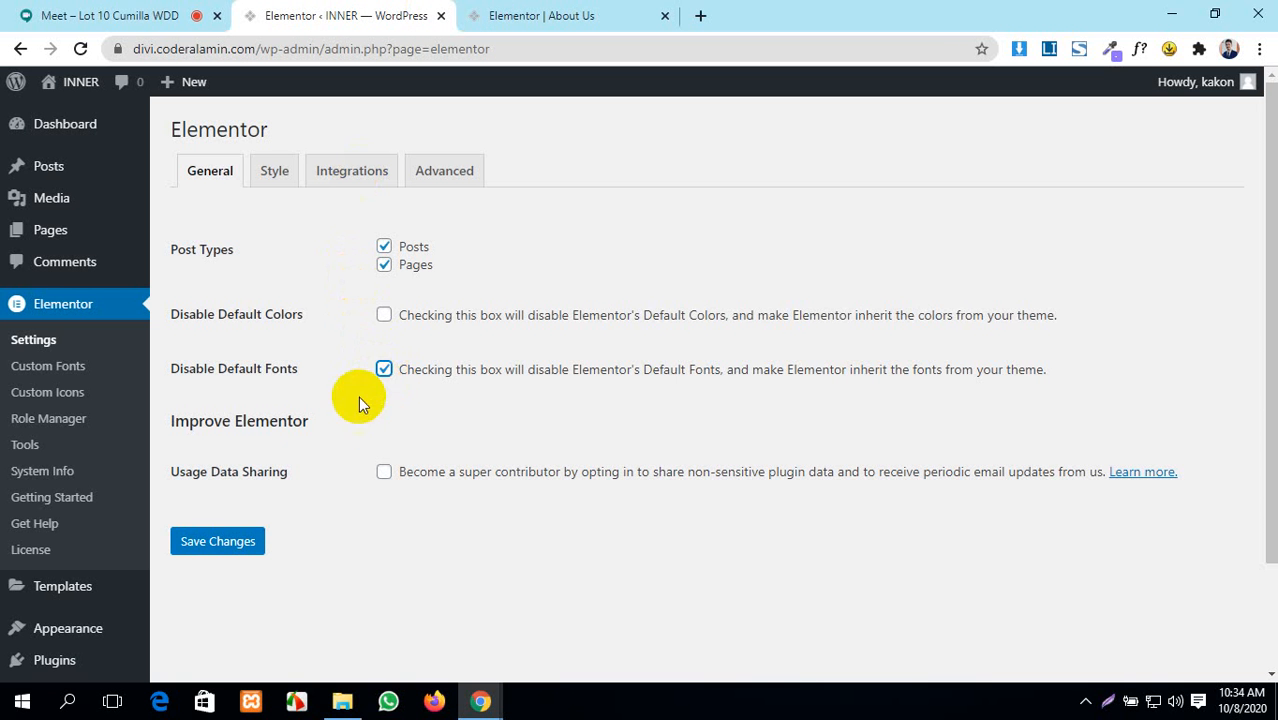
left_click(258, 541)
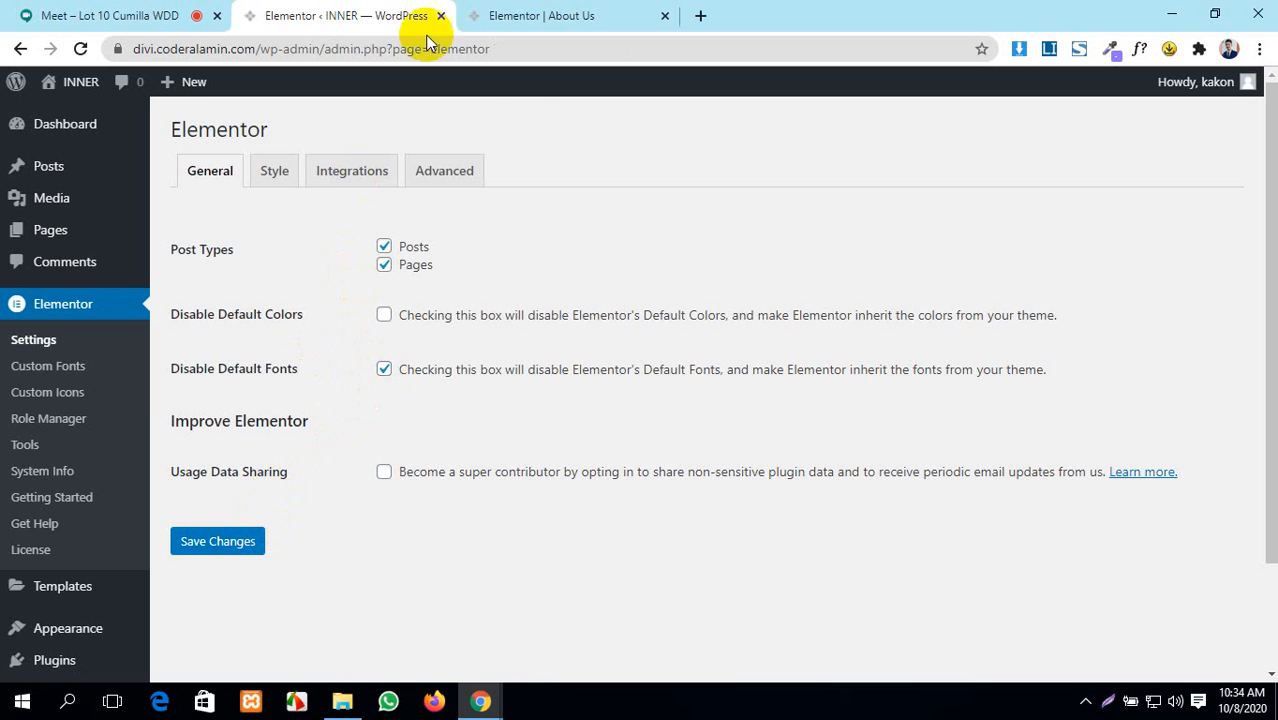
- Reload the About Us editor, inspect the paragraph's font, then untick Disable Default Fonts
left_click(479, 15)
left_click(80, 50)
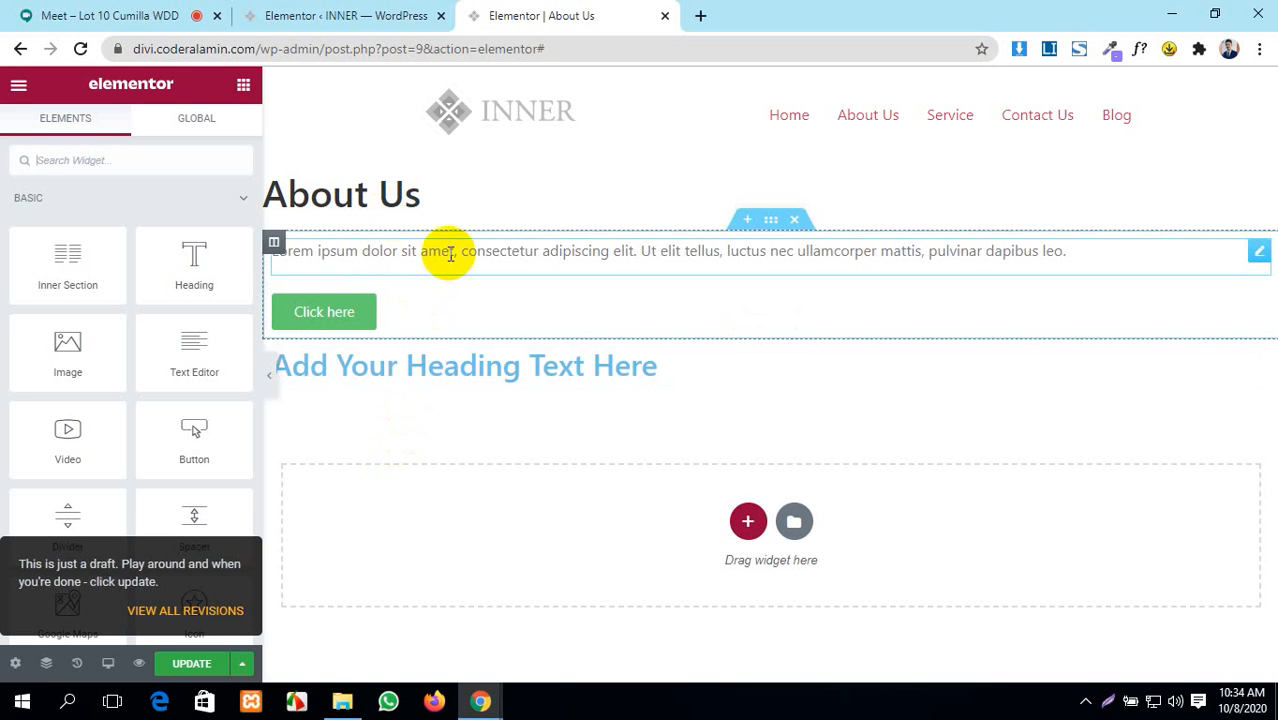
left_click_drag(1070, 251, 357, 248)
left_click(357, 248)
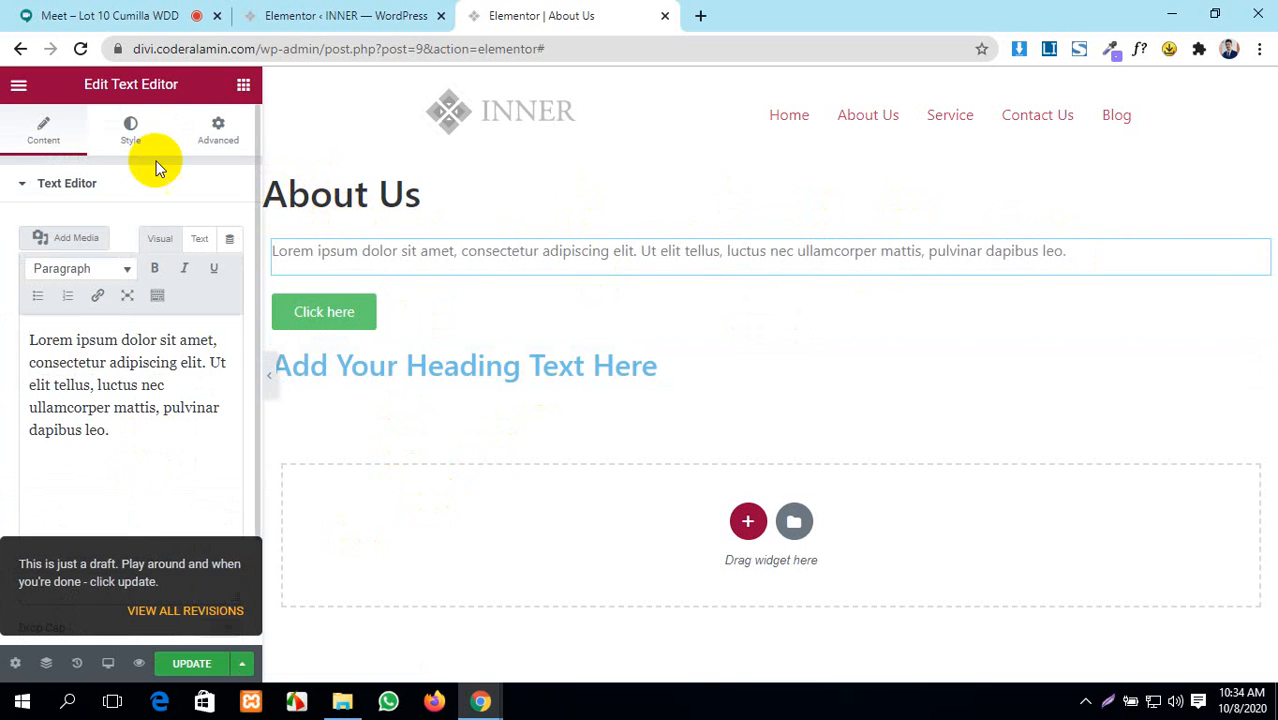
left_click(325, 16)
left_click(384, 368)
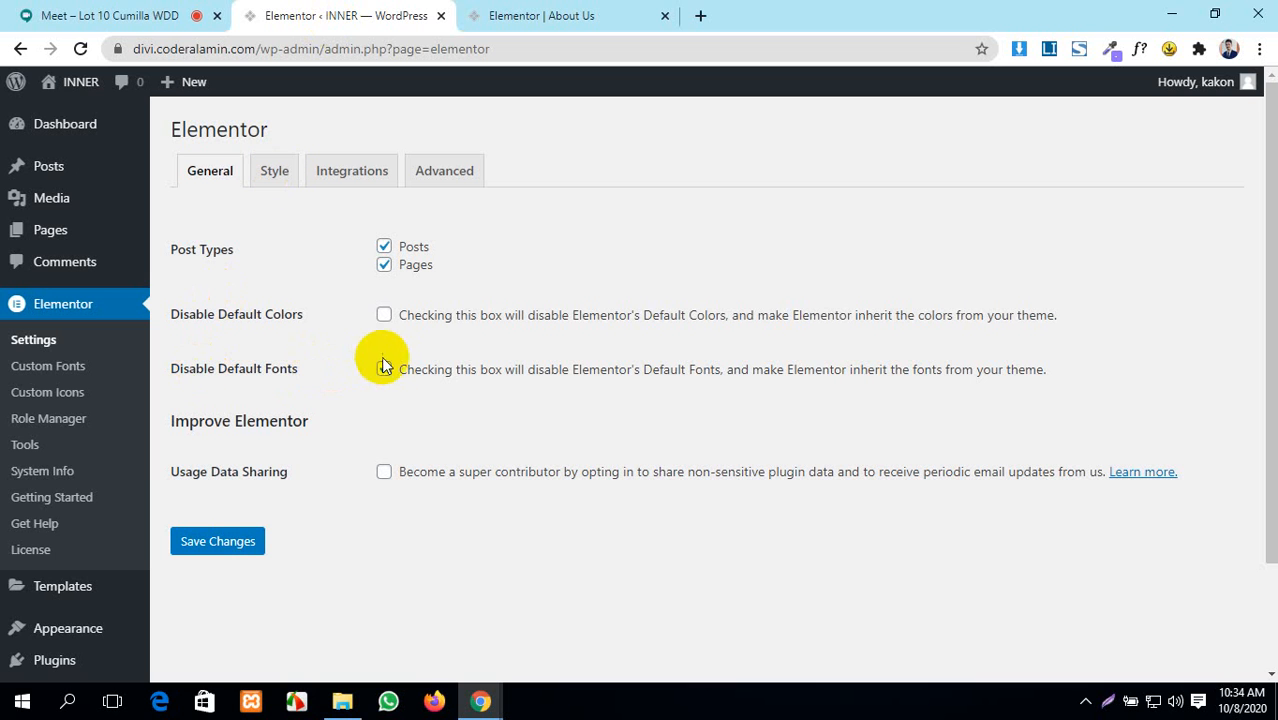
- Save the Elementor settings with default fonts re-enabled and return to the Google Meet call
left_click(222, 548)
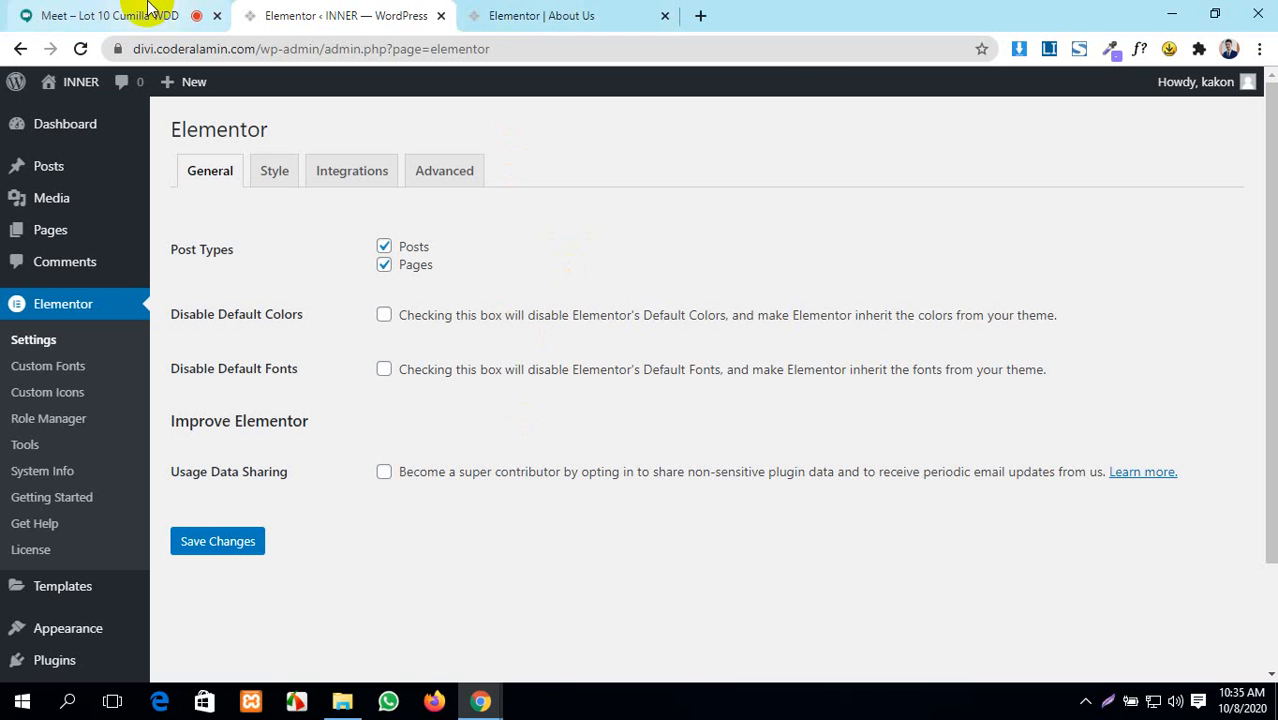
left_click(100, 15)
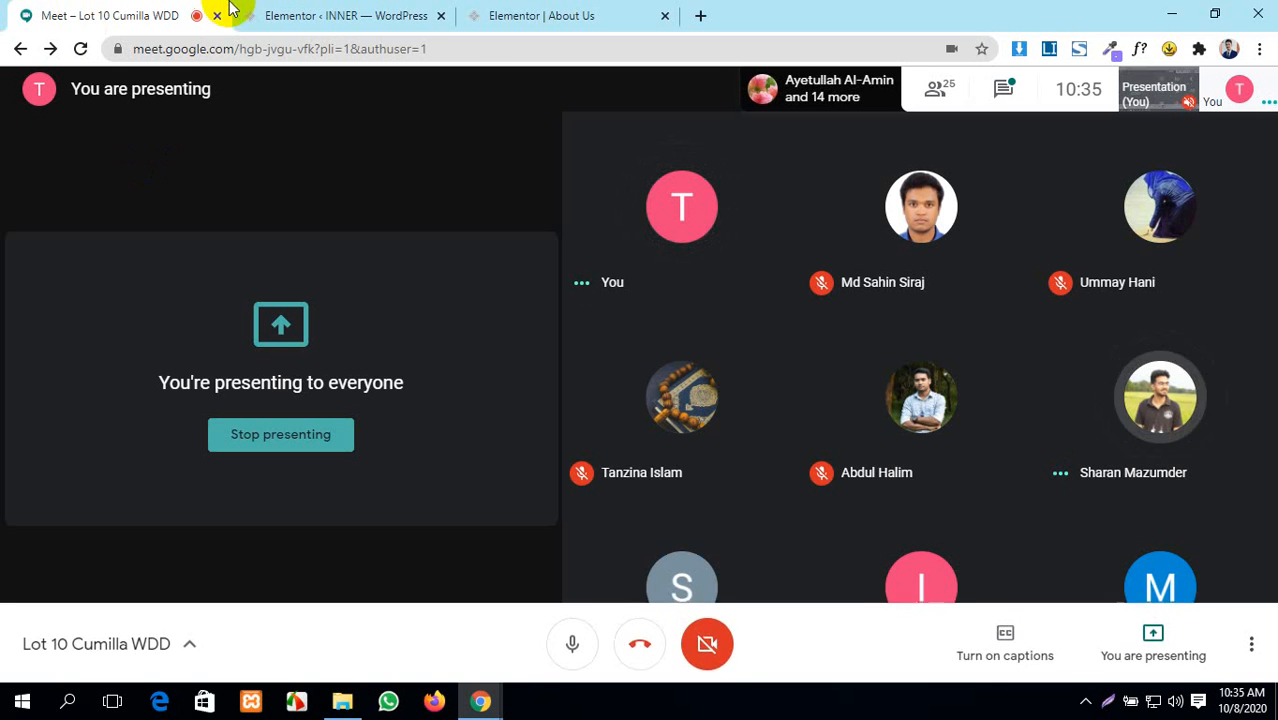
left_click(318, 15)
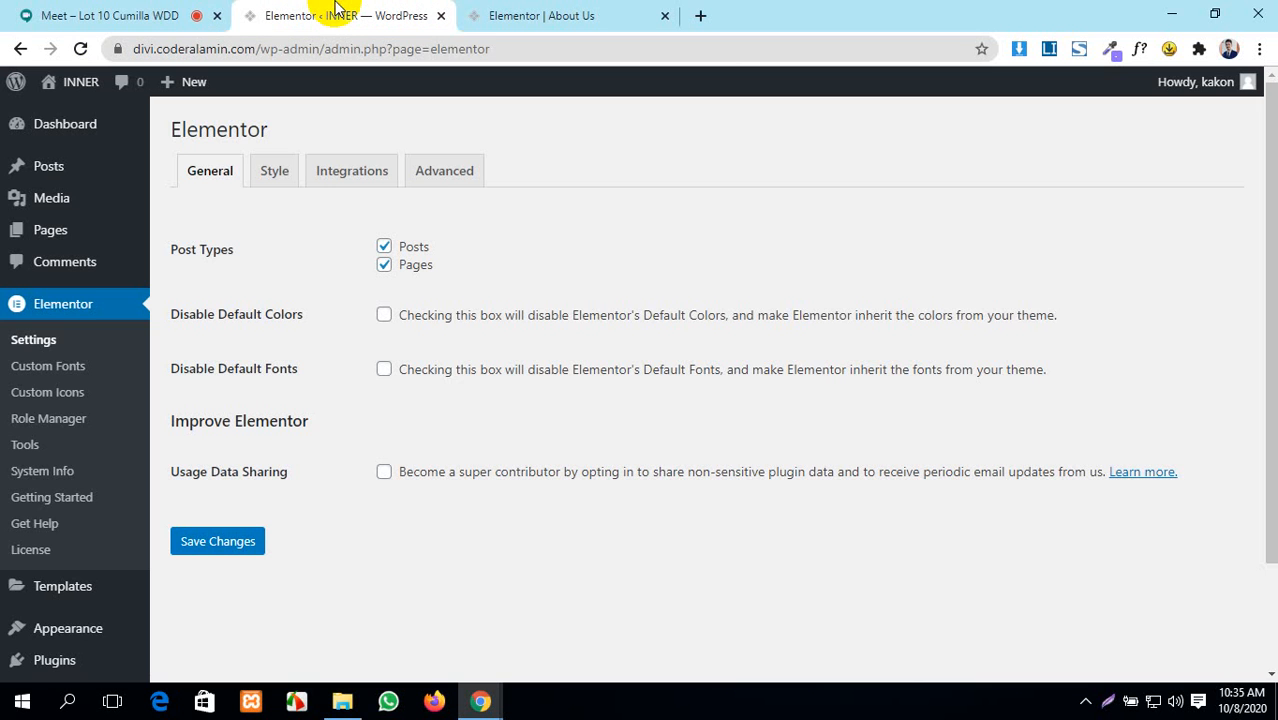
left_click(70, 8)
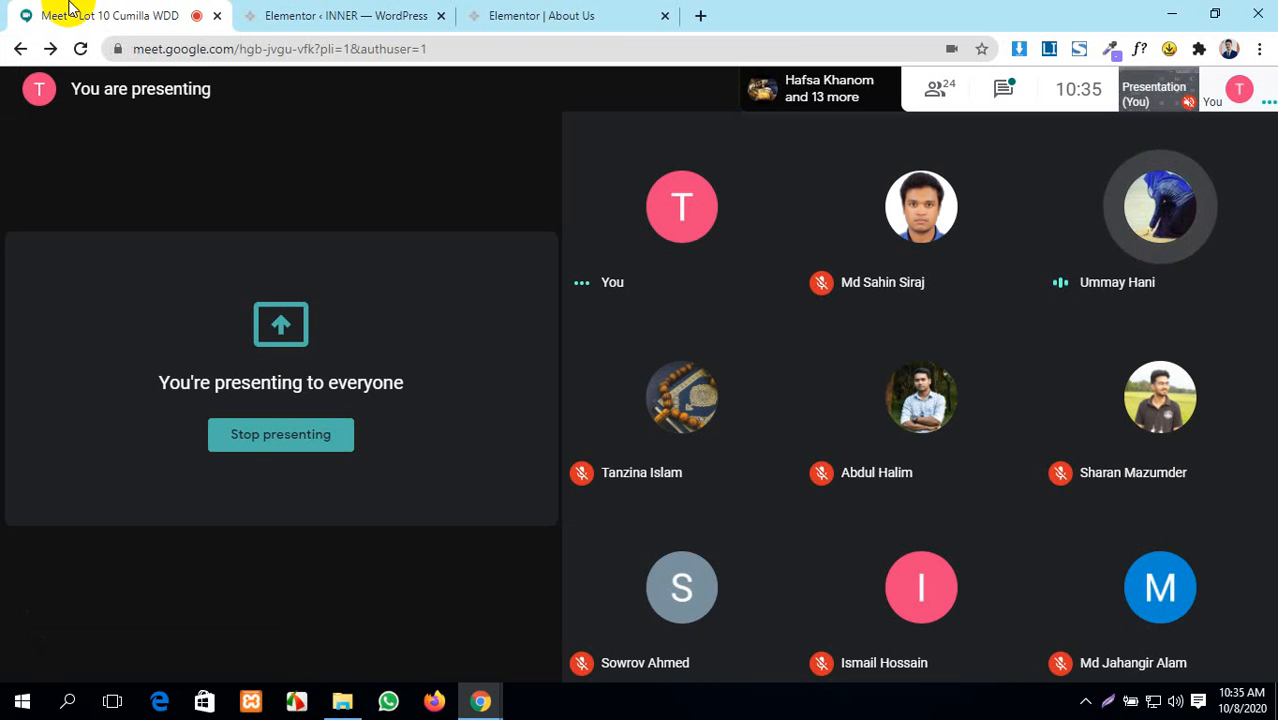
mouse_move(5, 242)
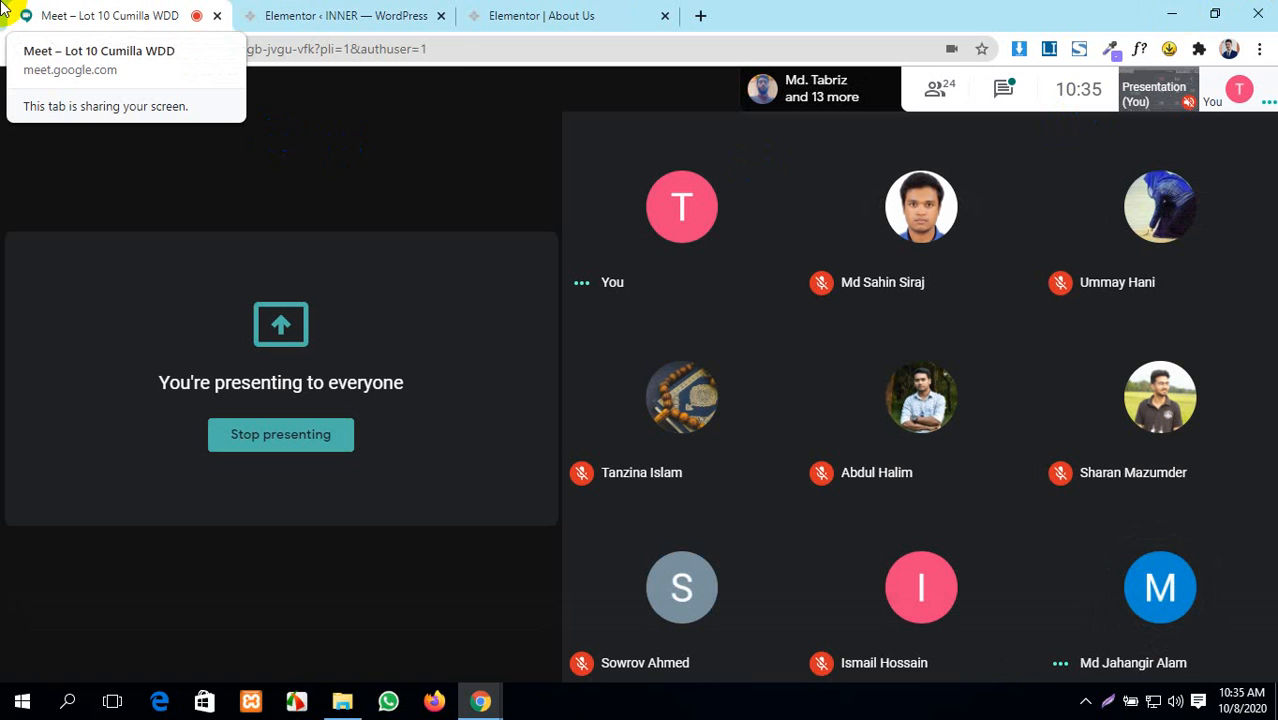
left_click(328, 12)
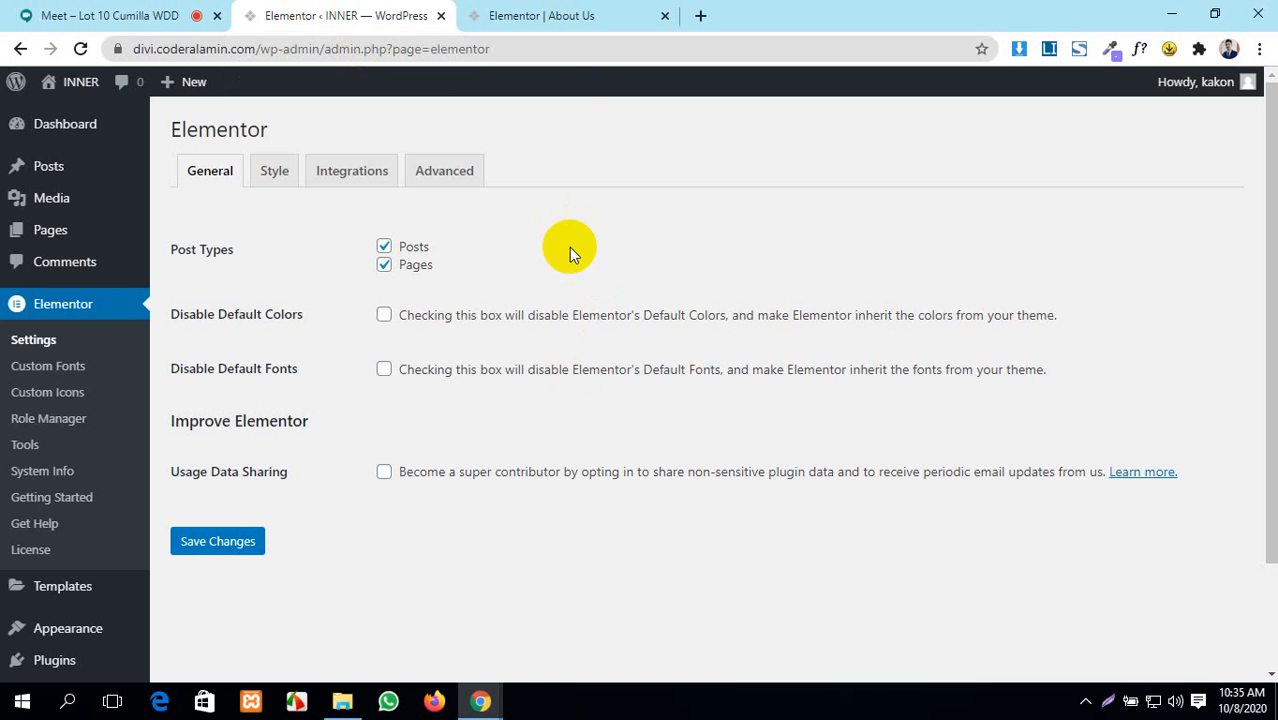
left_click(533, 13)
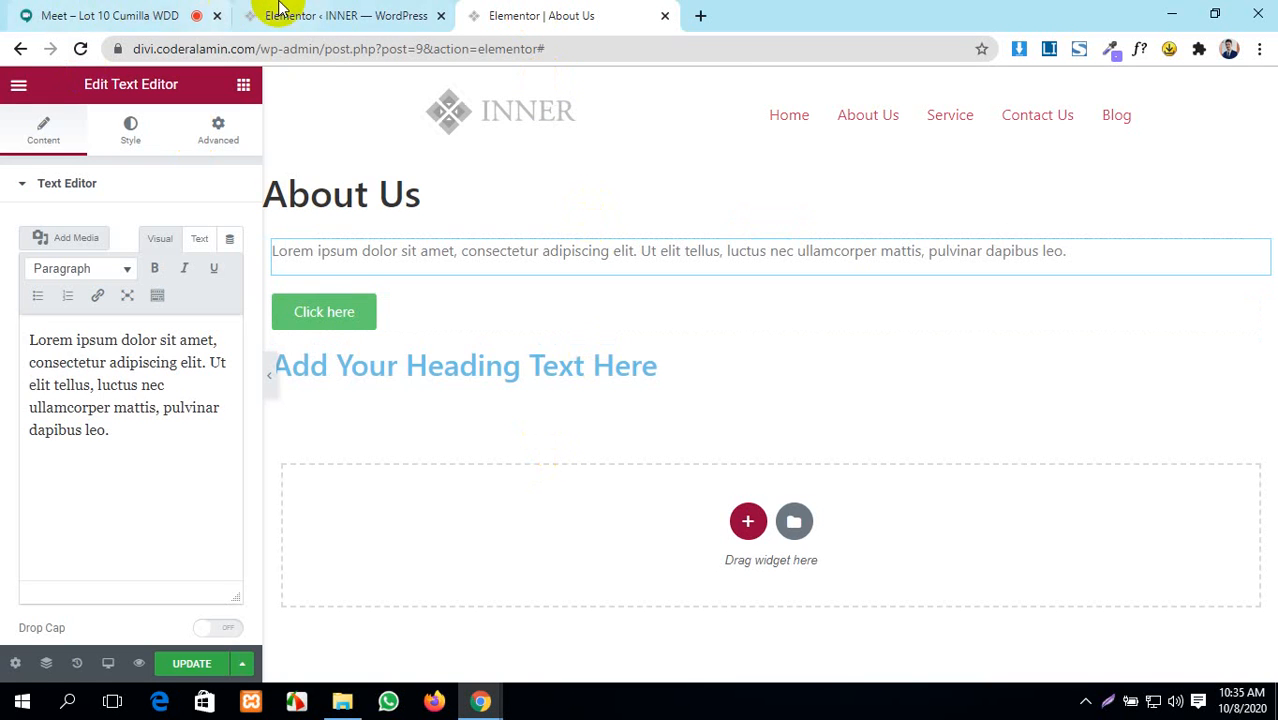
left_click(75, 17)
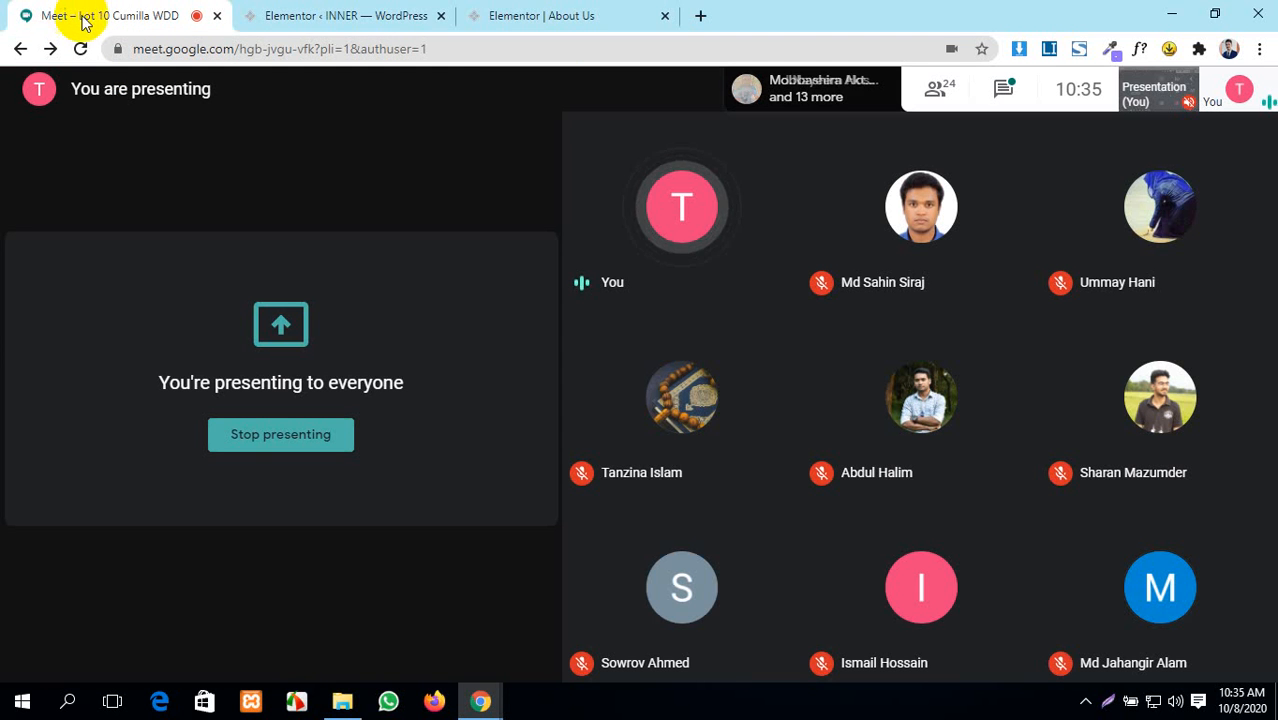
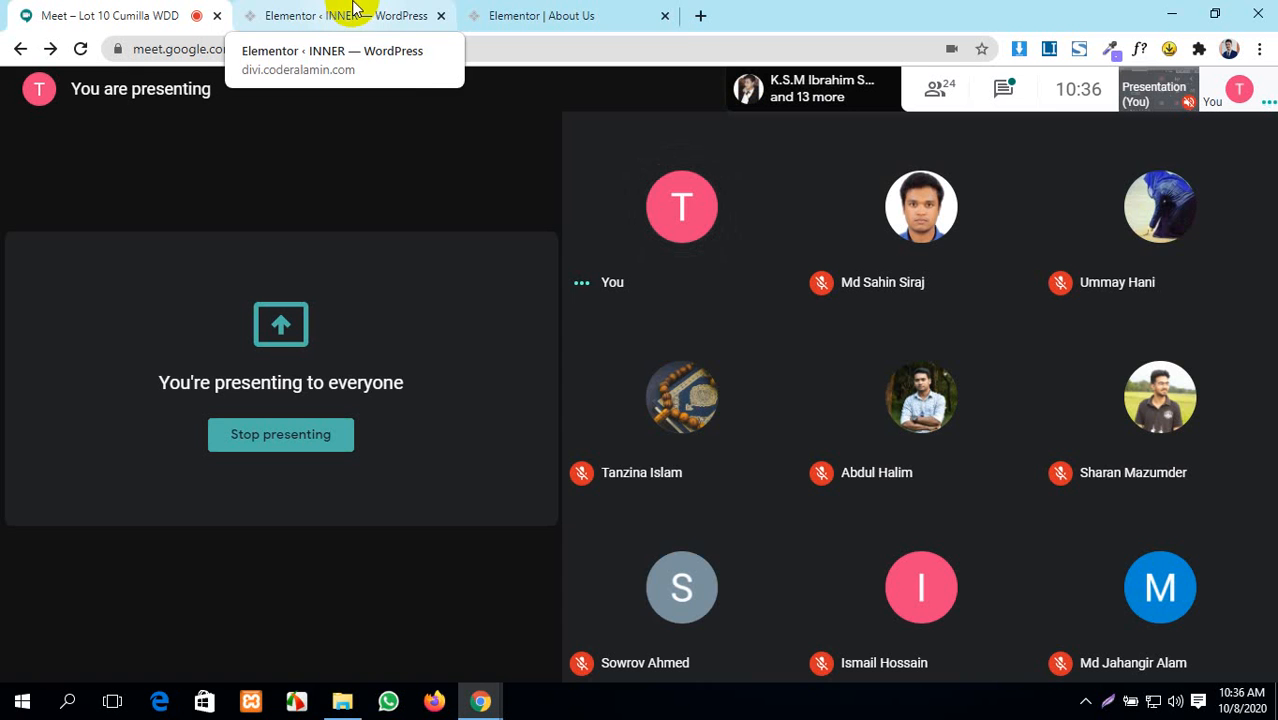
- Open the live INNER site from the WordPress admin bar in a new tab, then reposition that tab
left_click(362, 15)
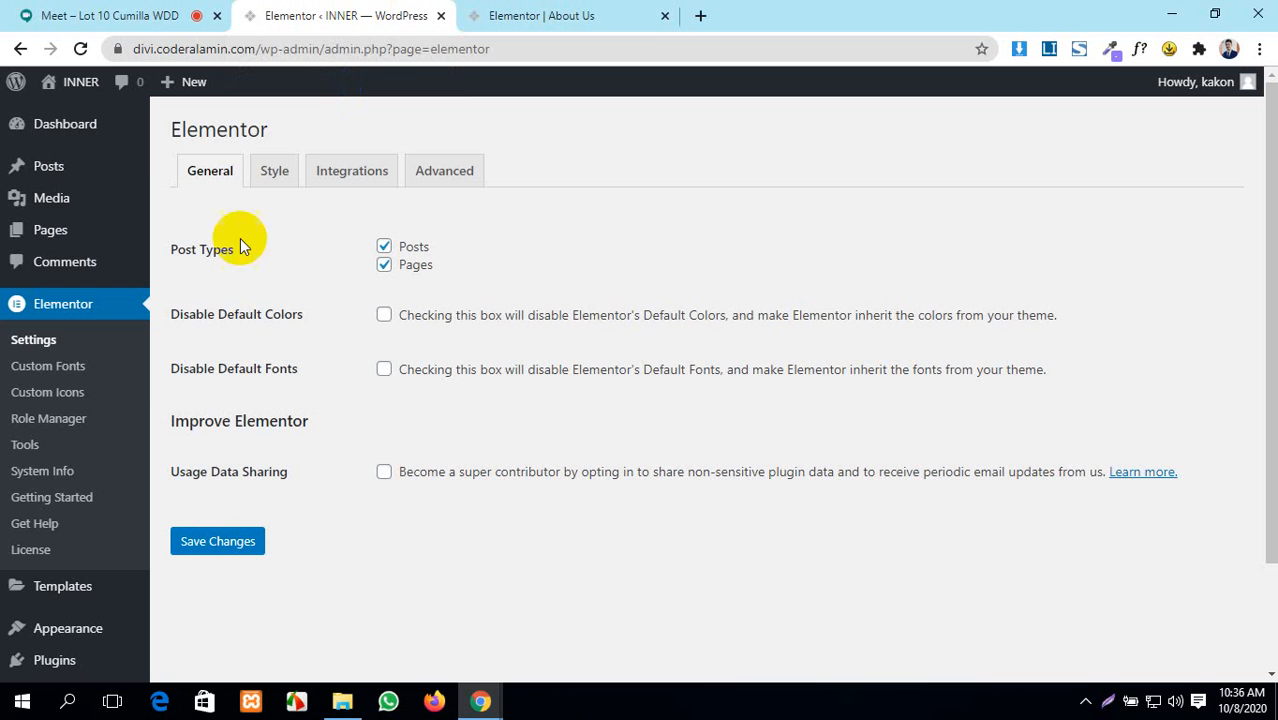
left_click(67, 124)
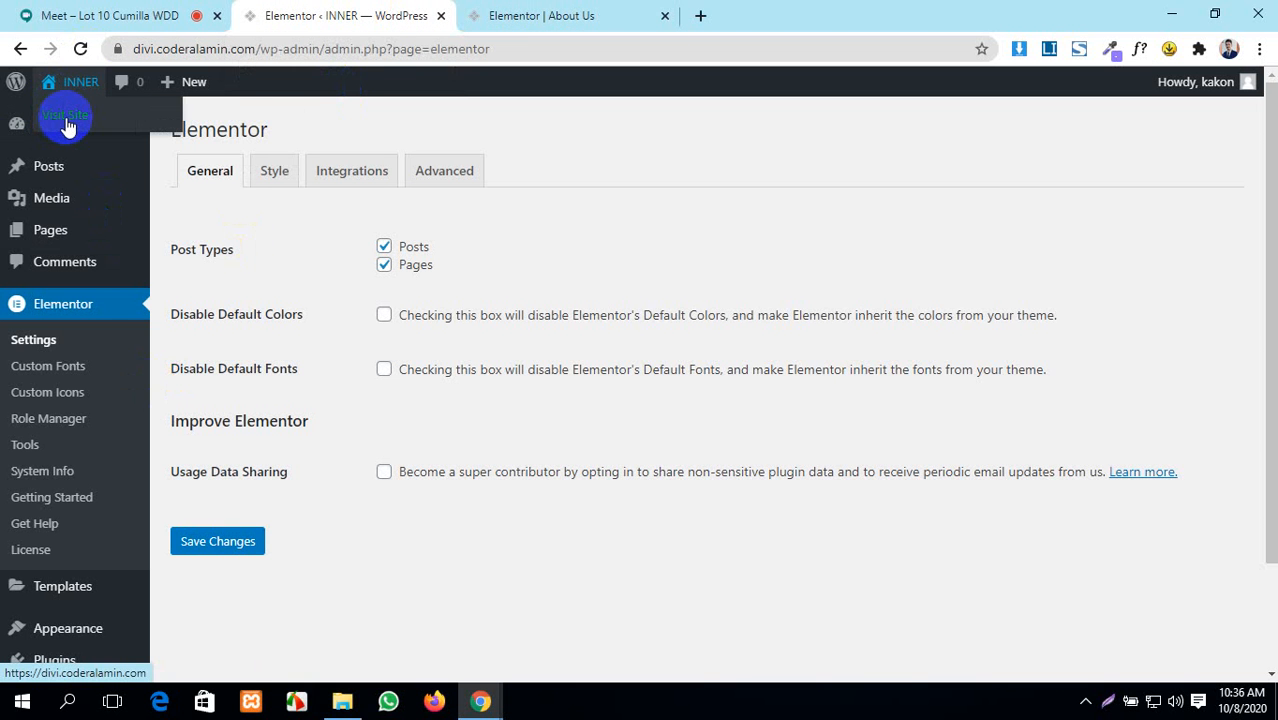
left_click_drag(585, 9, 869, 10)
- Scroll the INNER homepage, highlighting the SWEETS heading, the testimonial quote and the reviewer's name
scroll(859, 448, "down", 3)
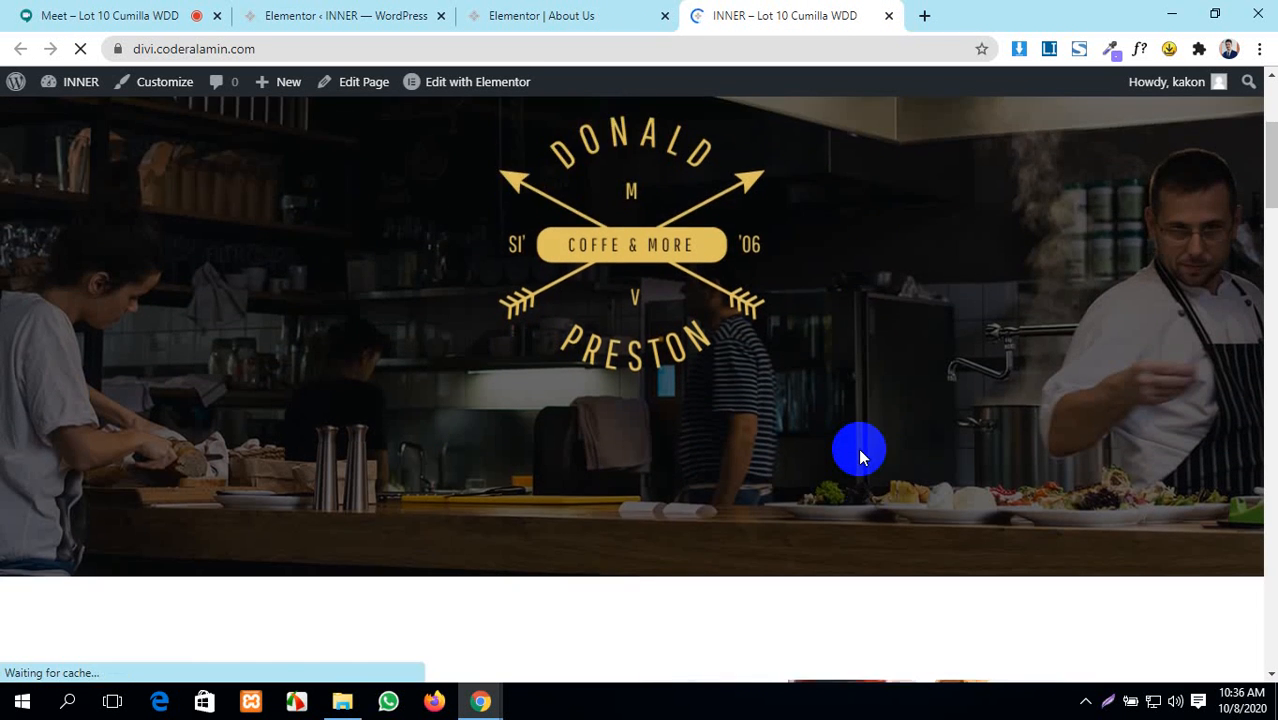
scroll(859, 457, "down", 3)
left_click_drag(499, 451, 203, 447)
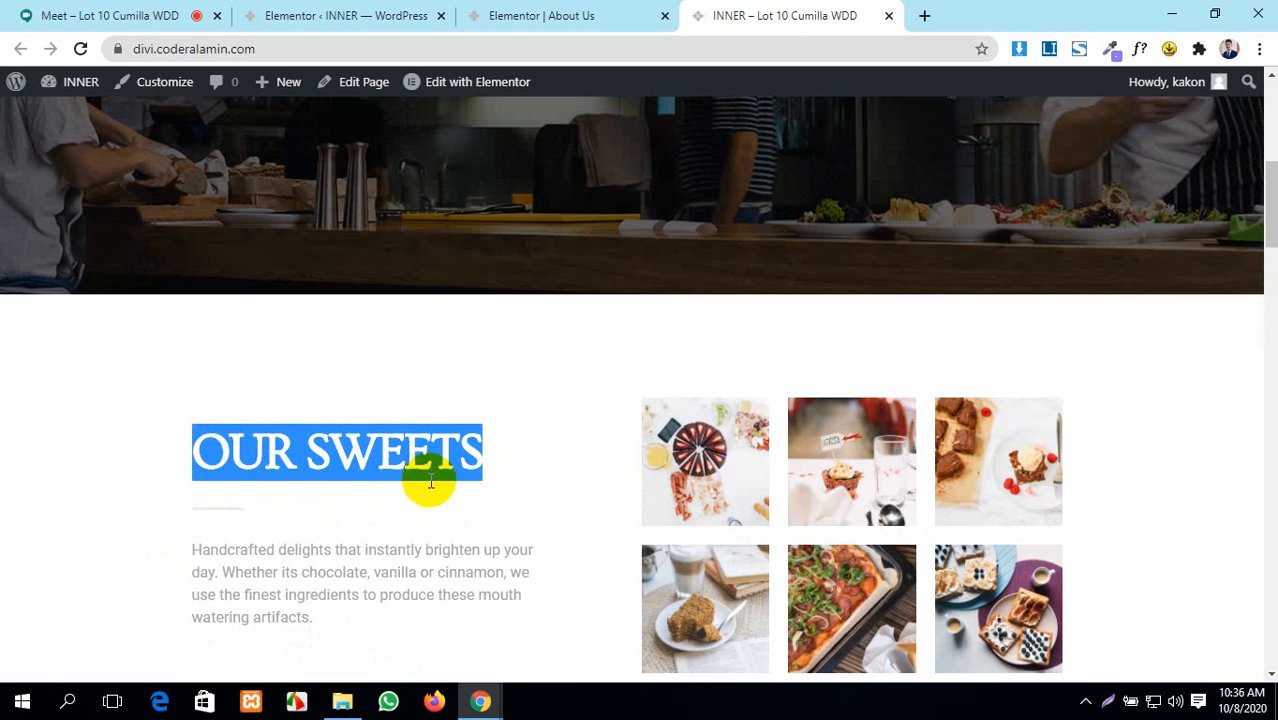
left_click_drag(528, 457, 310, 449)
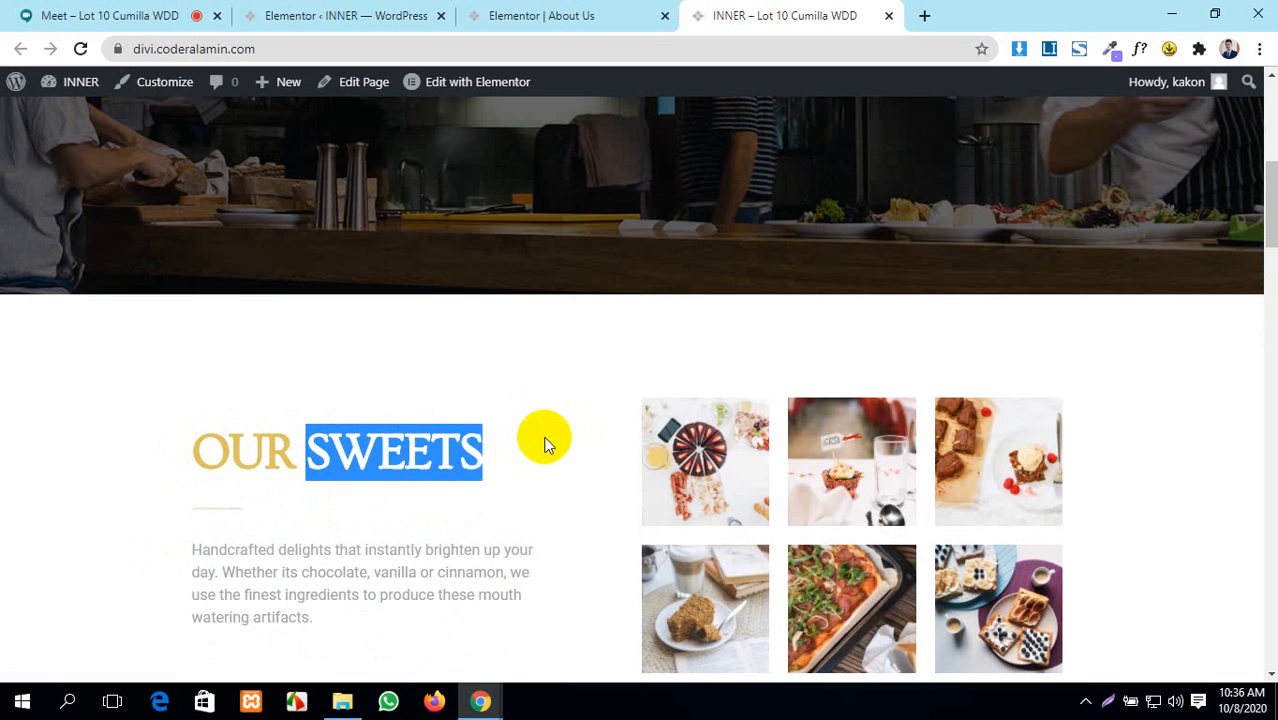
left_click(506, 446)
scroll(506, 446, "down", 5)
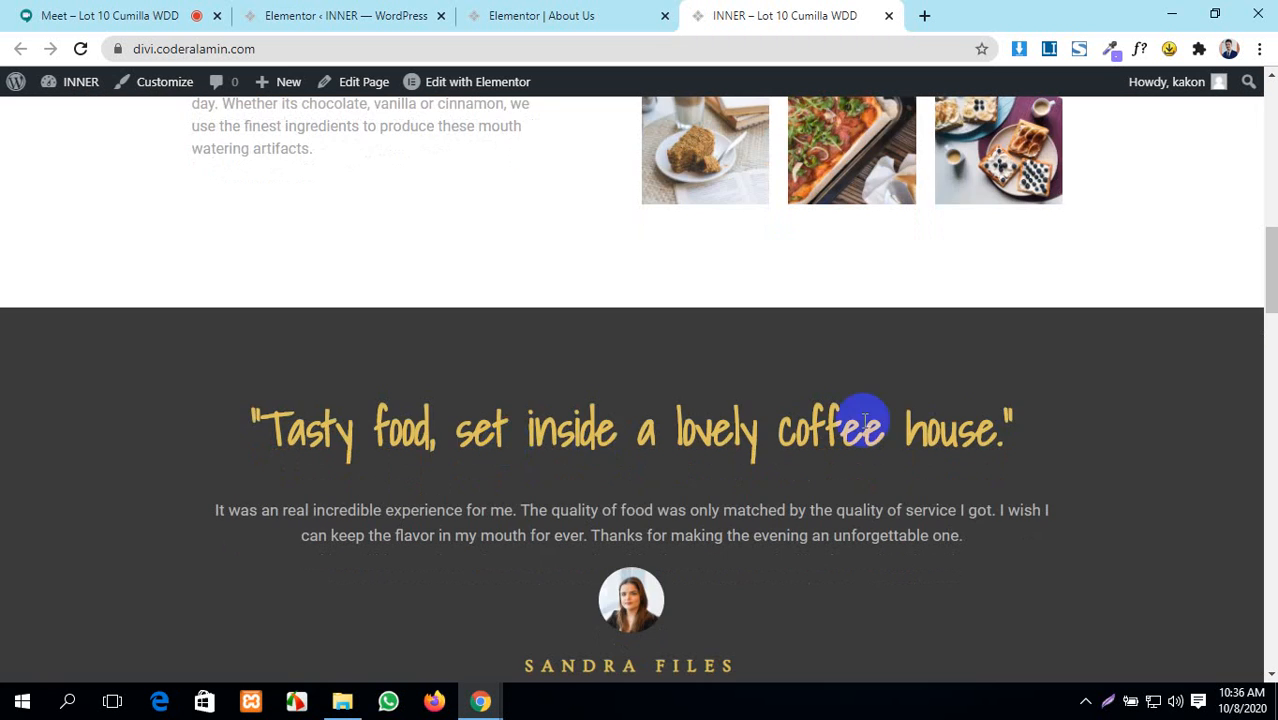
left_click_drag(998, 432, 228, 428)
left_click(471, 434)
scroll(470, 428, "up", 1)
scroll(470, 428, "up", 4)
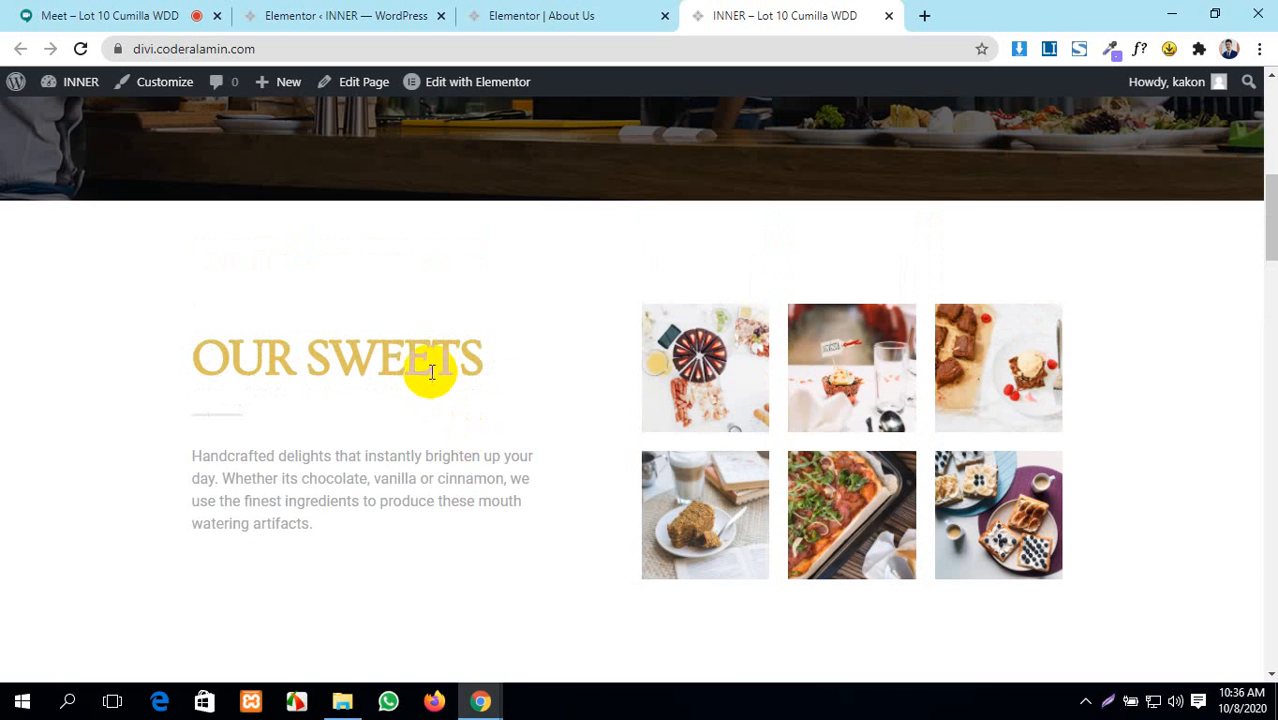
scroll(462, 428, "down", 4)
scroll(507, 437, "down", 4)
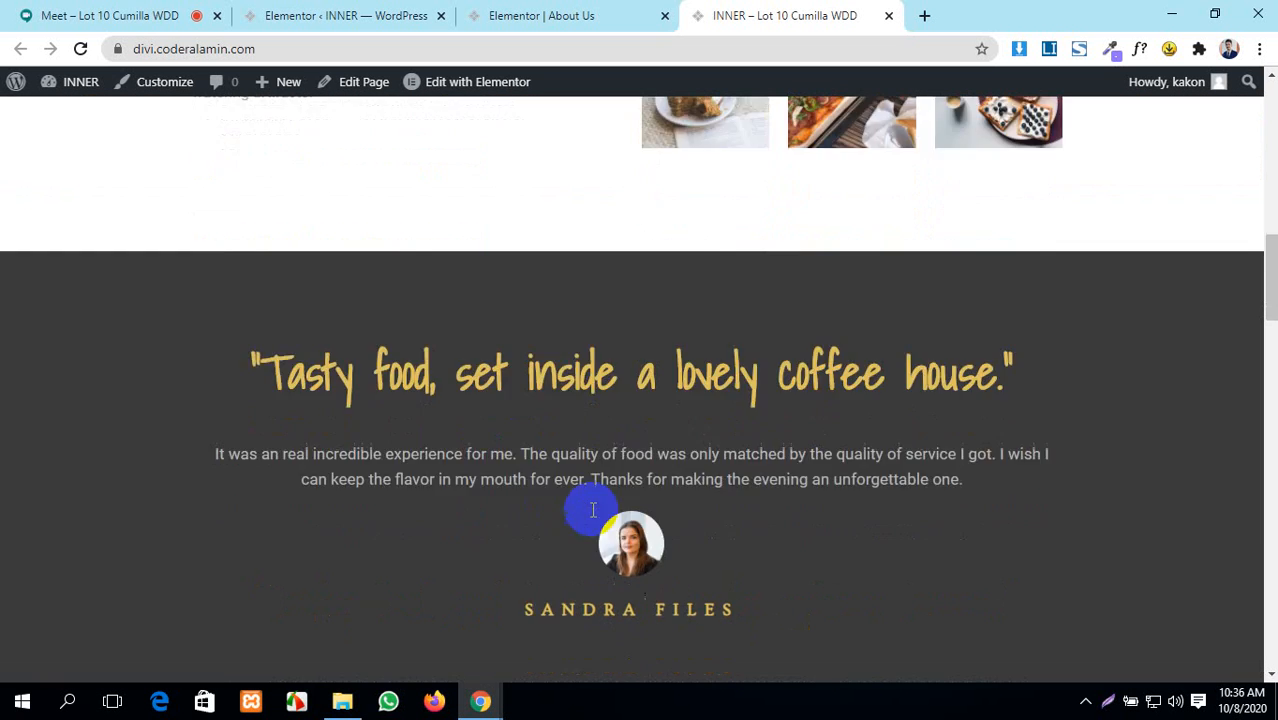
left_click_drag(740, 290, 522, 300)
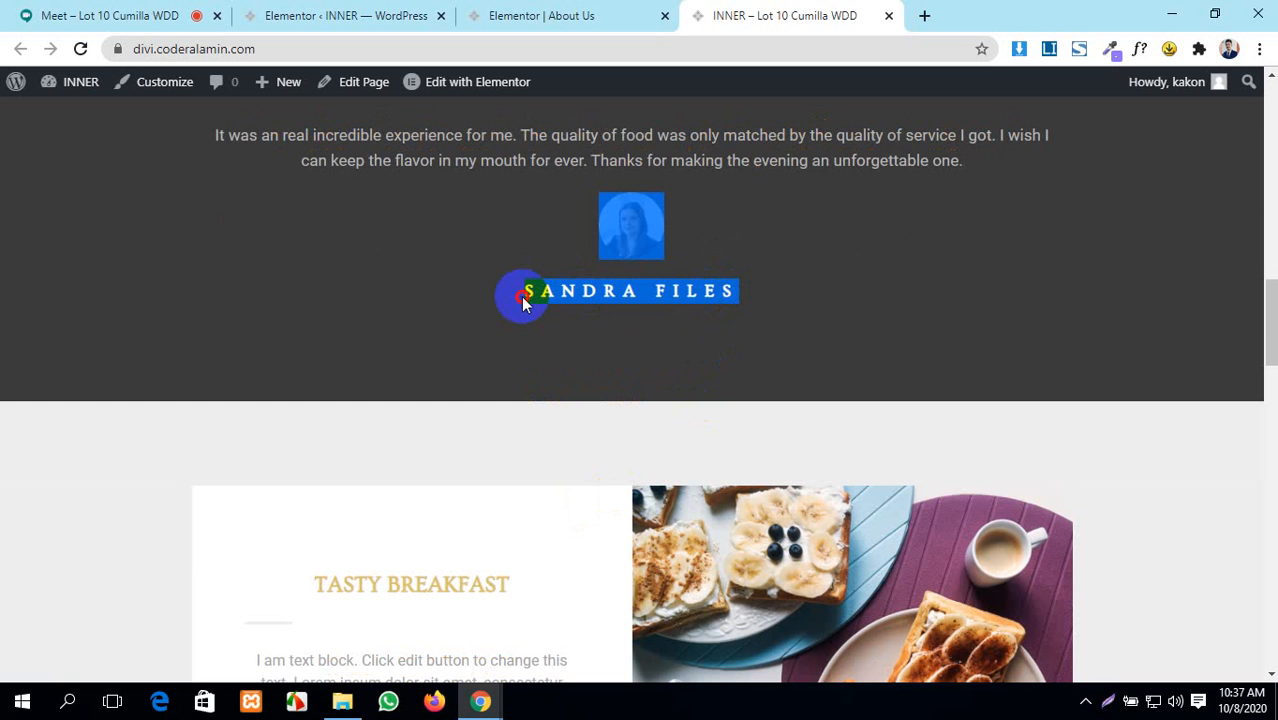
double_click(555, 300)
- Highlight the TASTY BREAKFAST, BIRTHDAYS & EVENTS and FRESH COFFEE headings further down the homepage
scroll(573, 473, "down", 3)
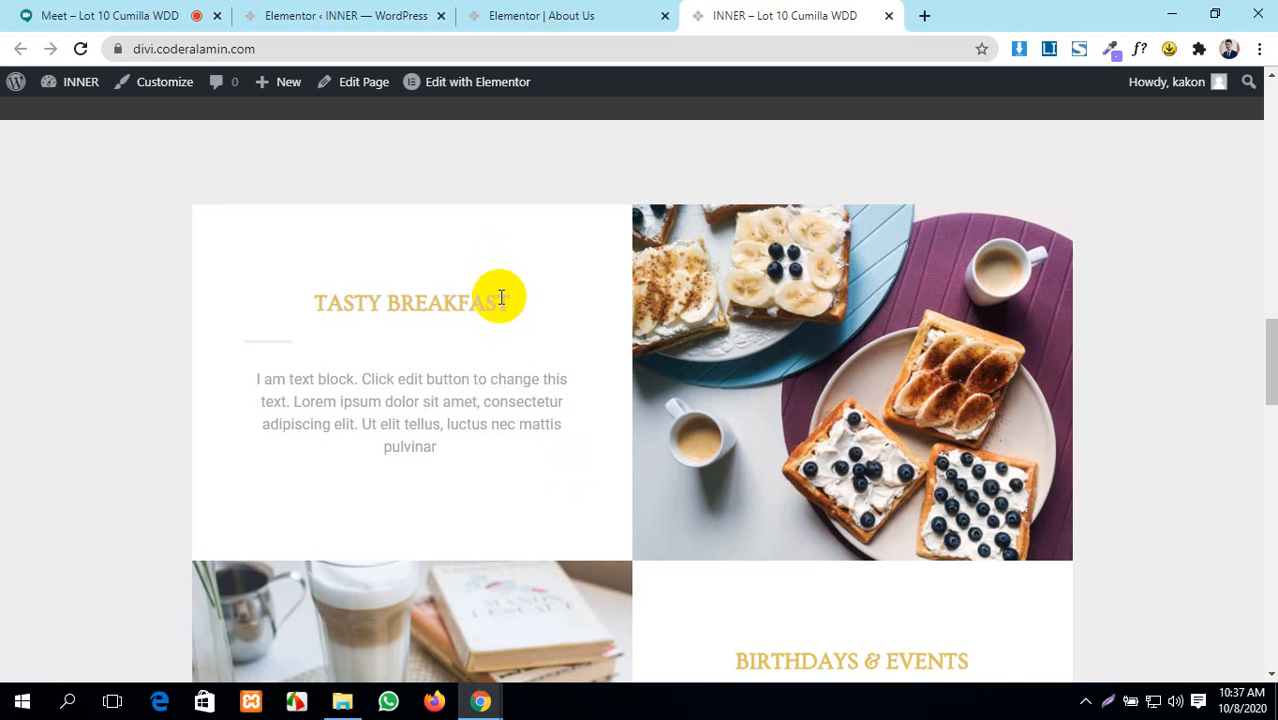
left_click_drag(499, 300, 274, 303)
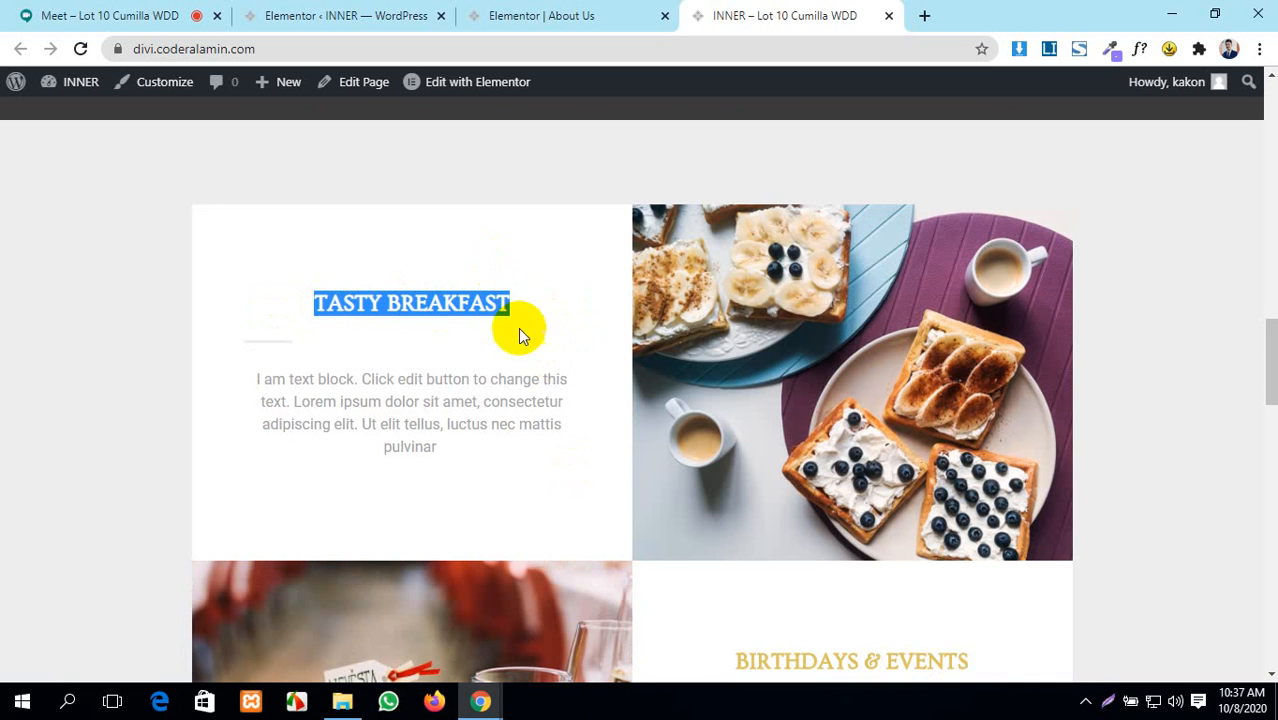
left_click(542, 296)
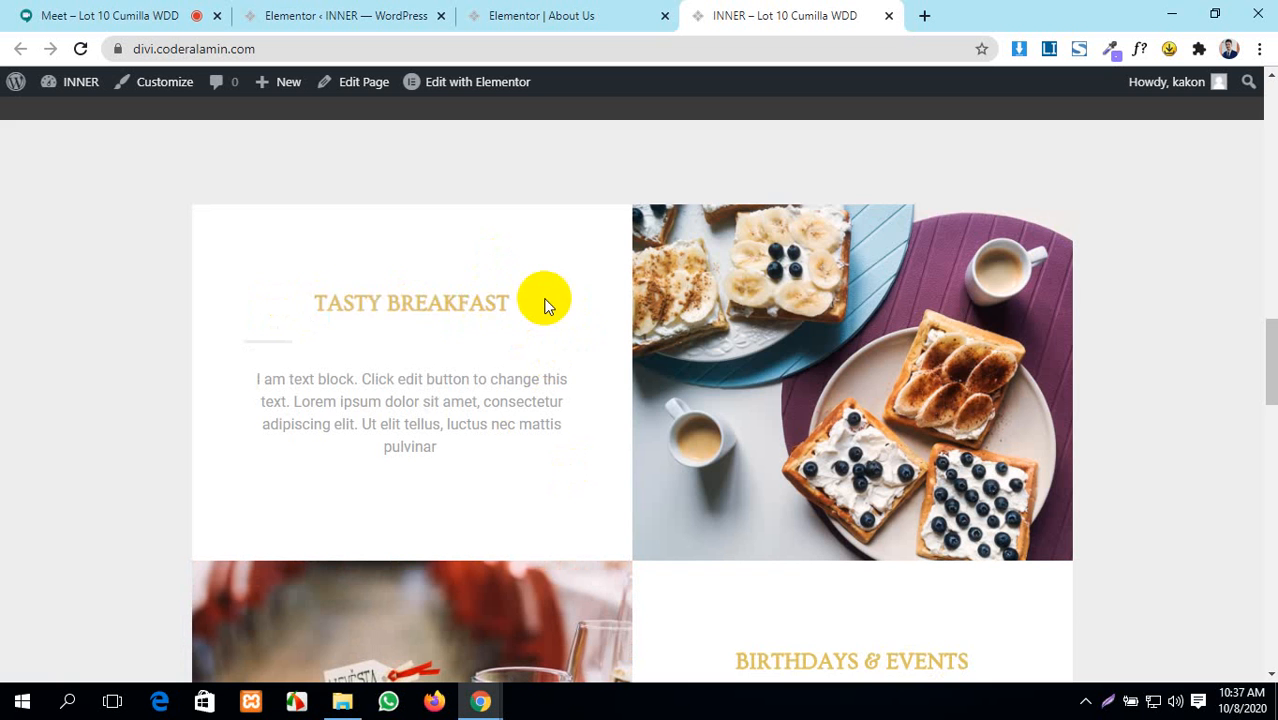
scroll(542, 292, "down", 3)
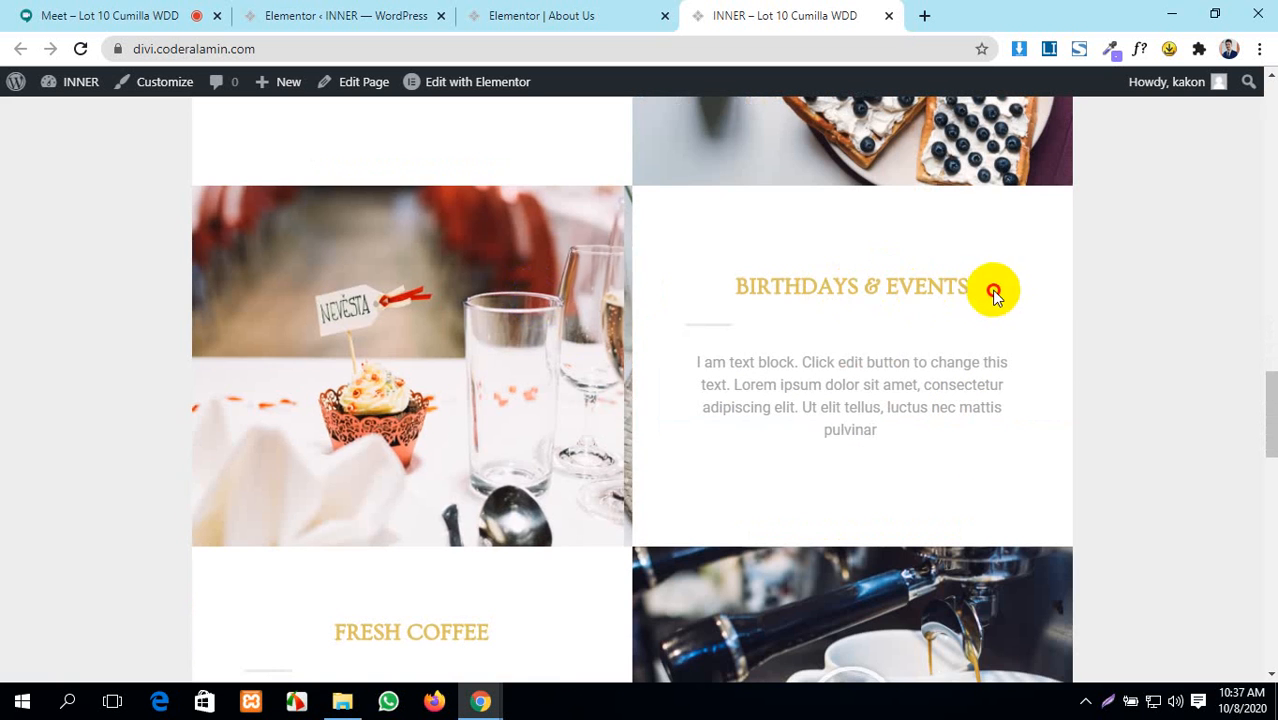
left_click_drag(990, 291, 702, 288)
scroll(560, 465, "down", 3)
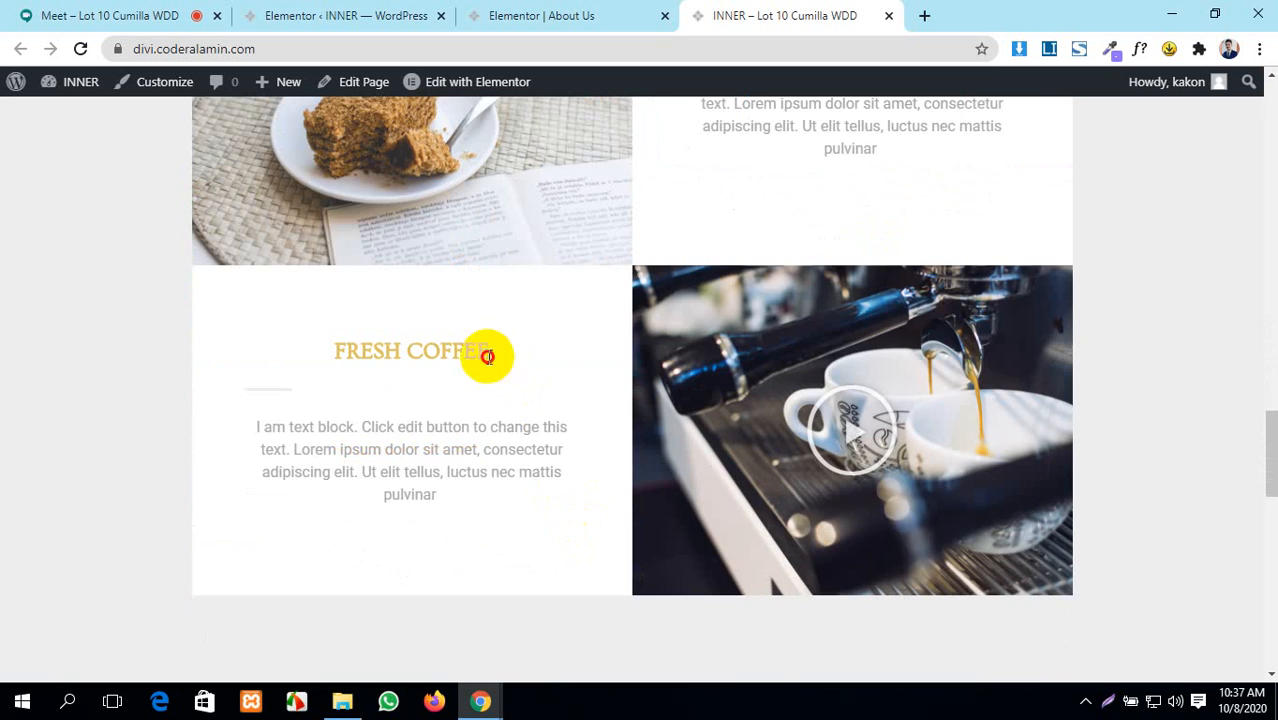
left_click_drag(487, 357, 331, 377)
scroll(442, 396, "up", 6)
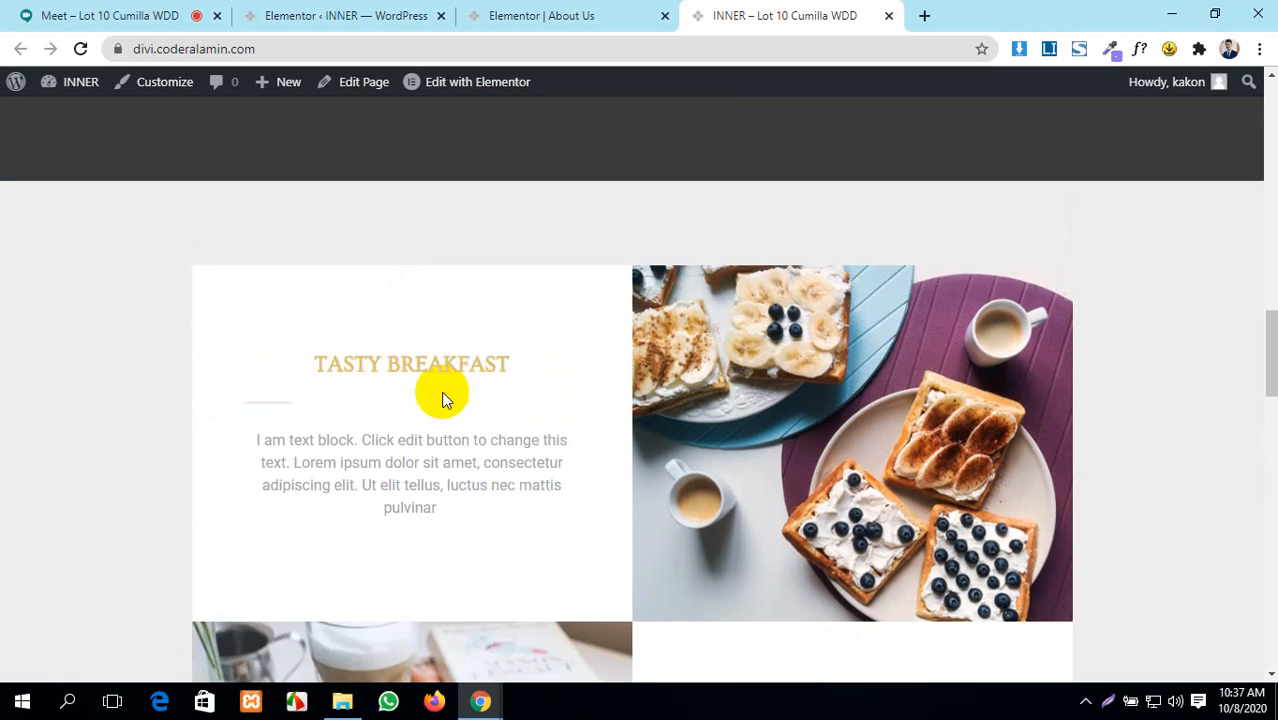
scroll(441, 391, "down", 4)
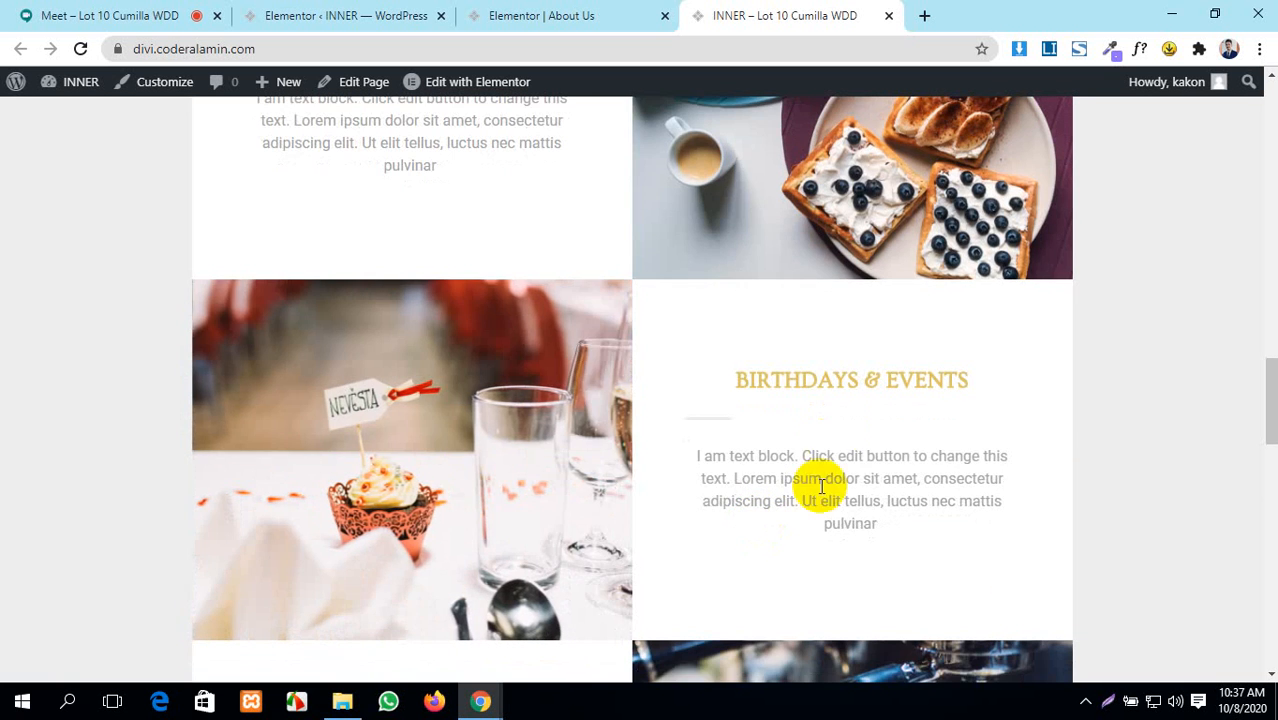
scroll(807, 371, "down", 5)
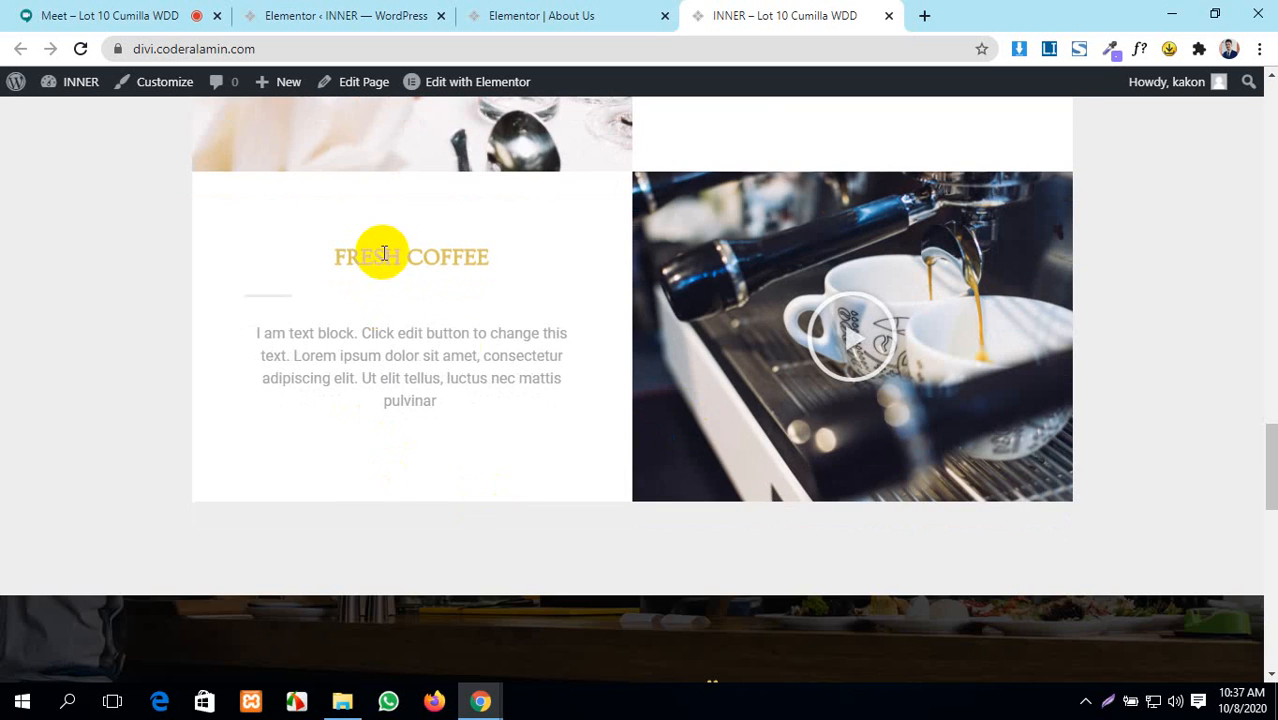
scroll(505, 438, "up", 8)
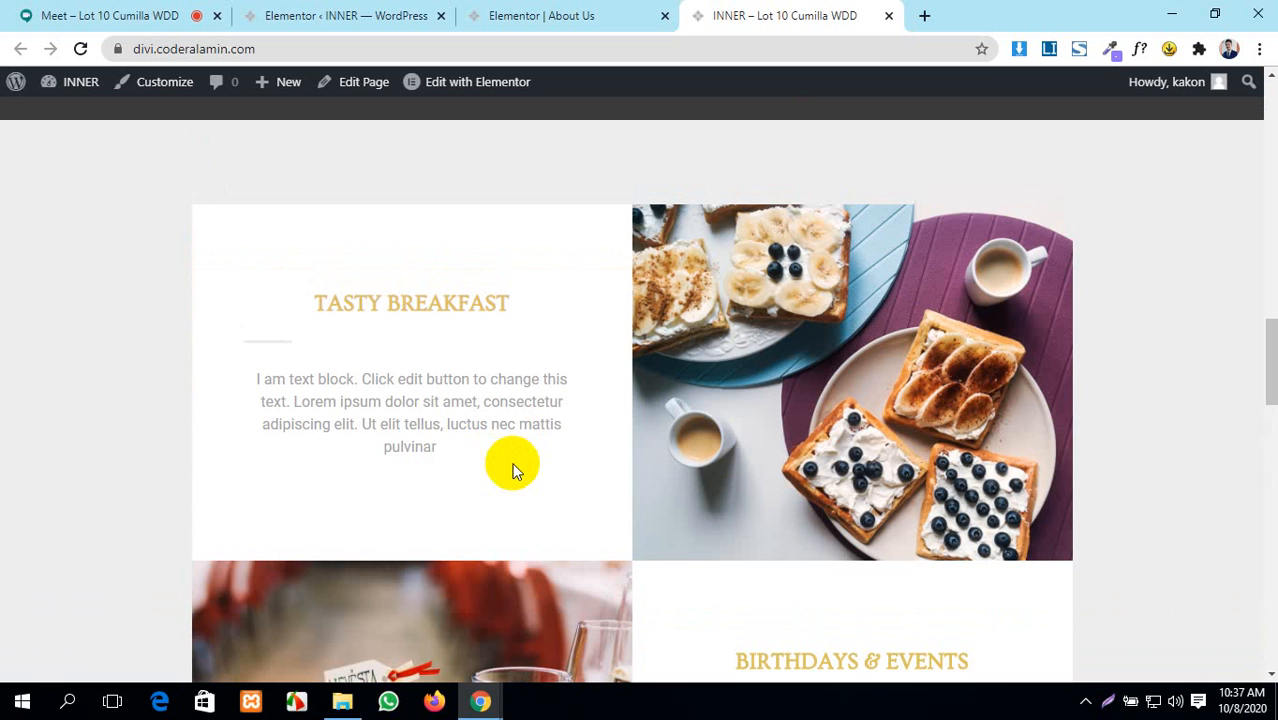
scroll(527, 449, "up", 10)
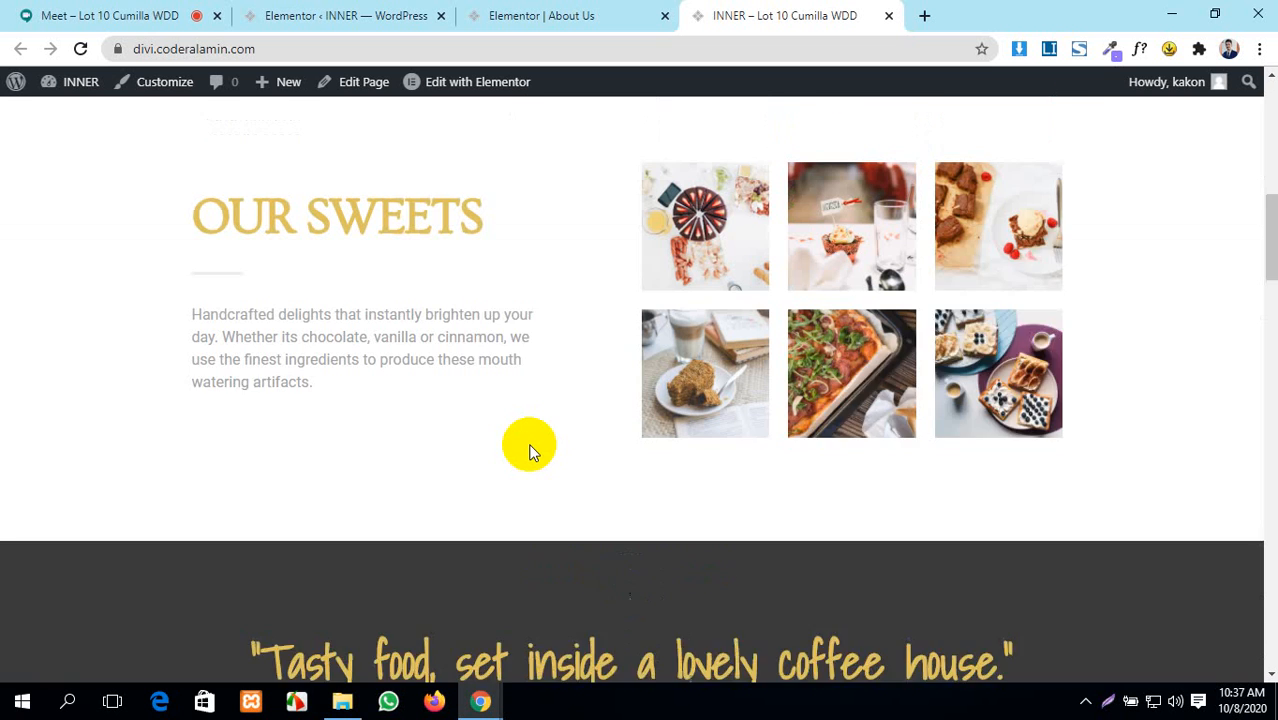
scroll(530, 450, "up", 1)
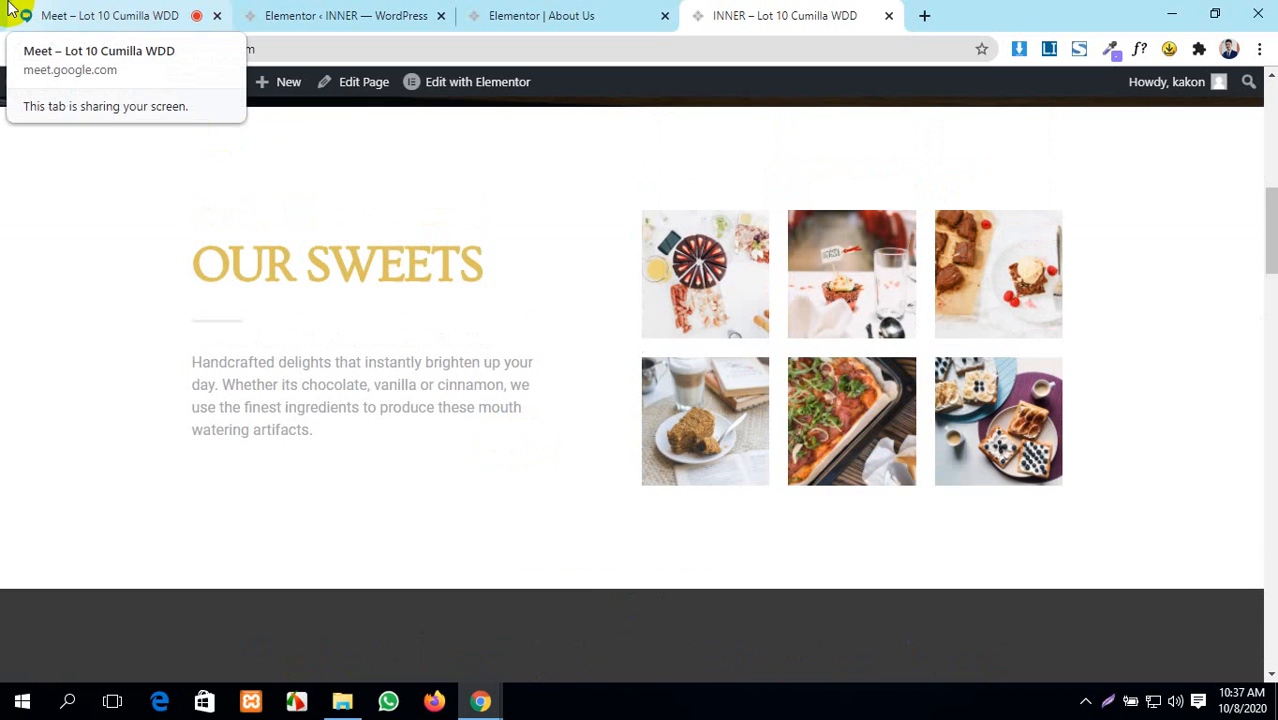
- Revisit the homepage, highlight BIRTHDAYS & EVENTS again, then switch to the About Us editor
left_click(528, 12)
left_click(730, 10)
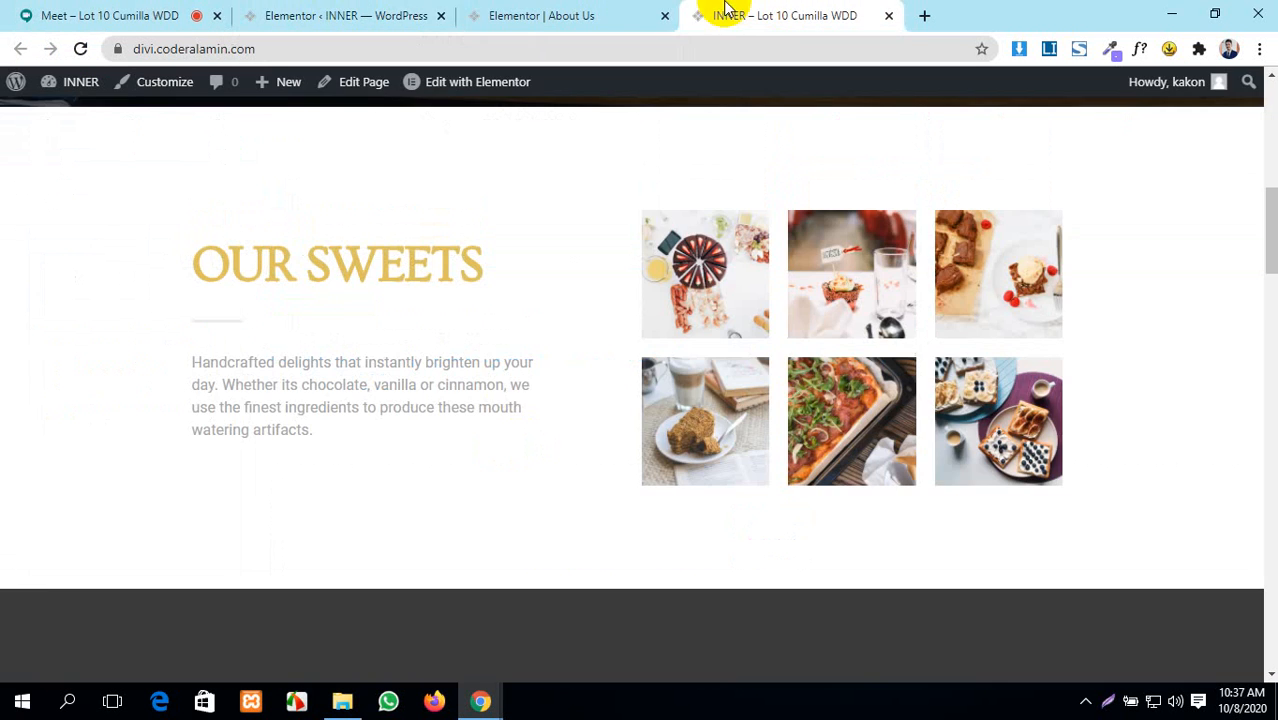
left_click(420, 15)
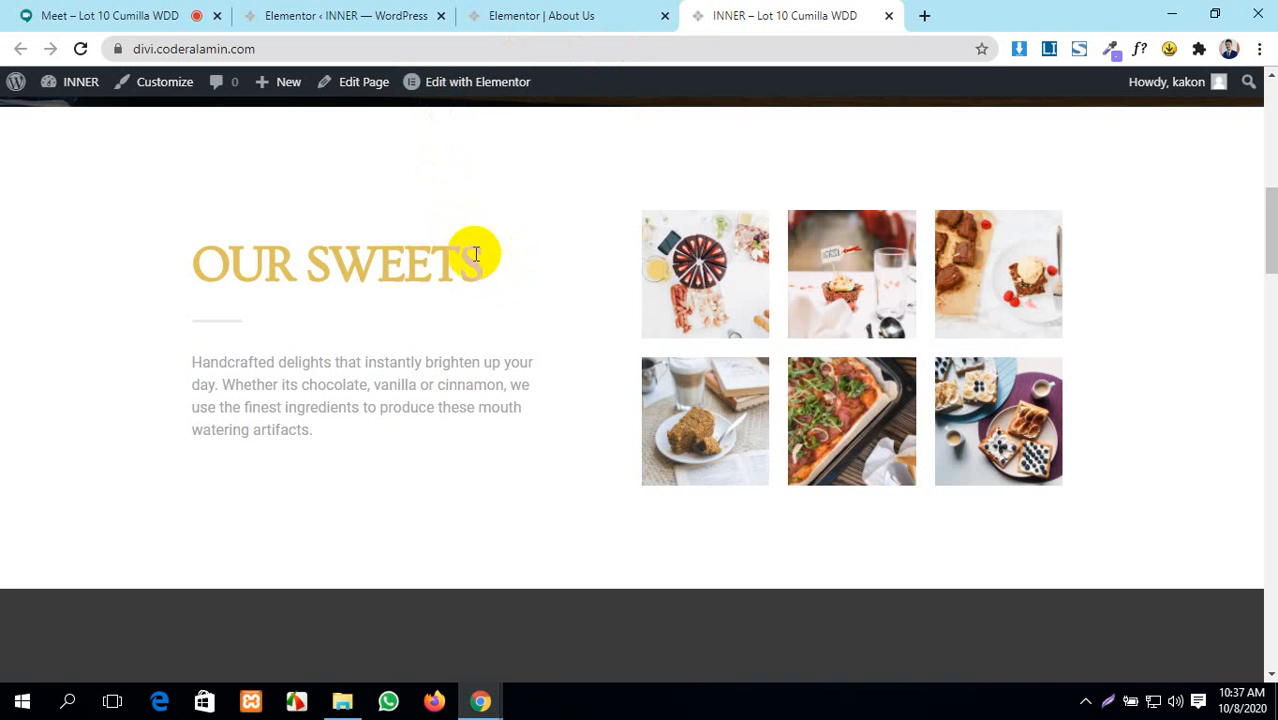
scroll(435, 257, "down", 5)
scroll(435, 257, "down", 12)
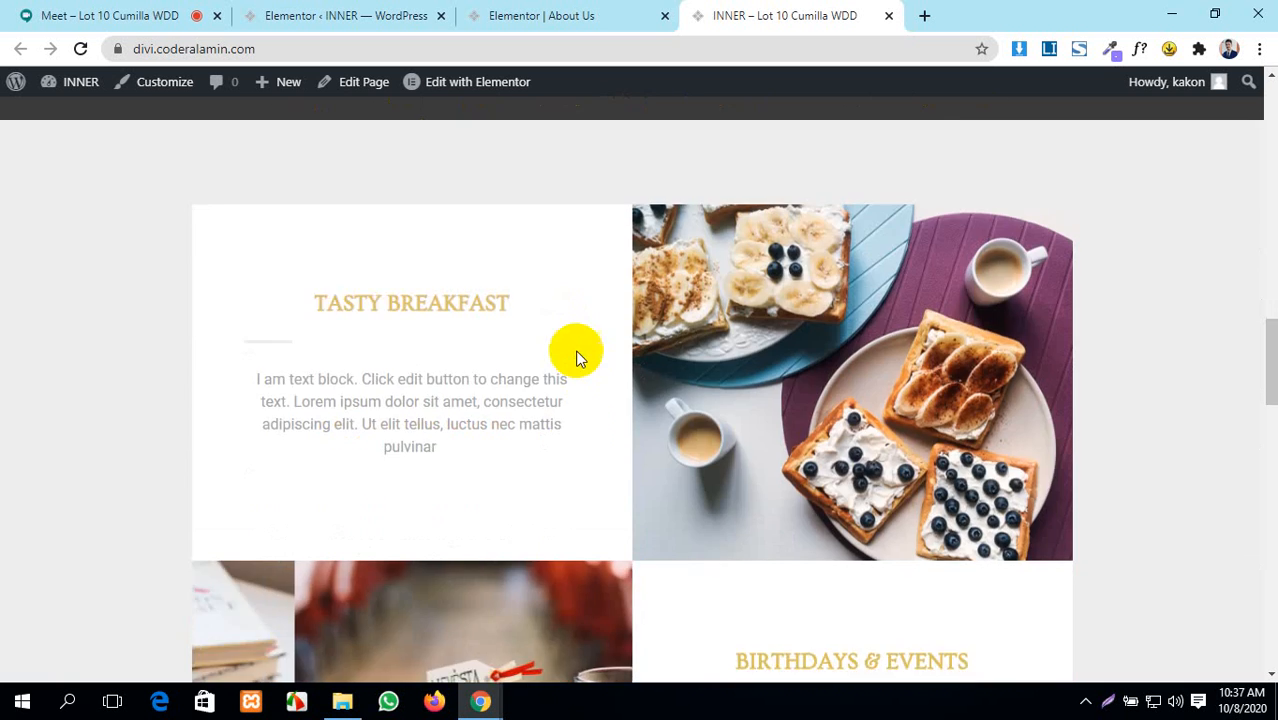
scroll(665, 437, "down", 5)
scroll(385, 328, "up", 8)
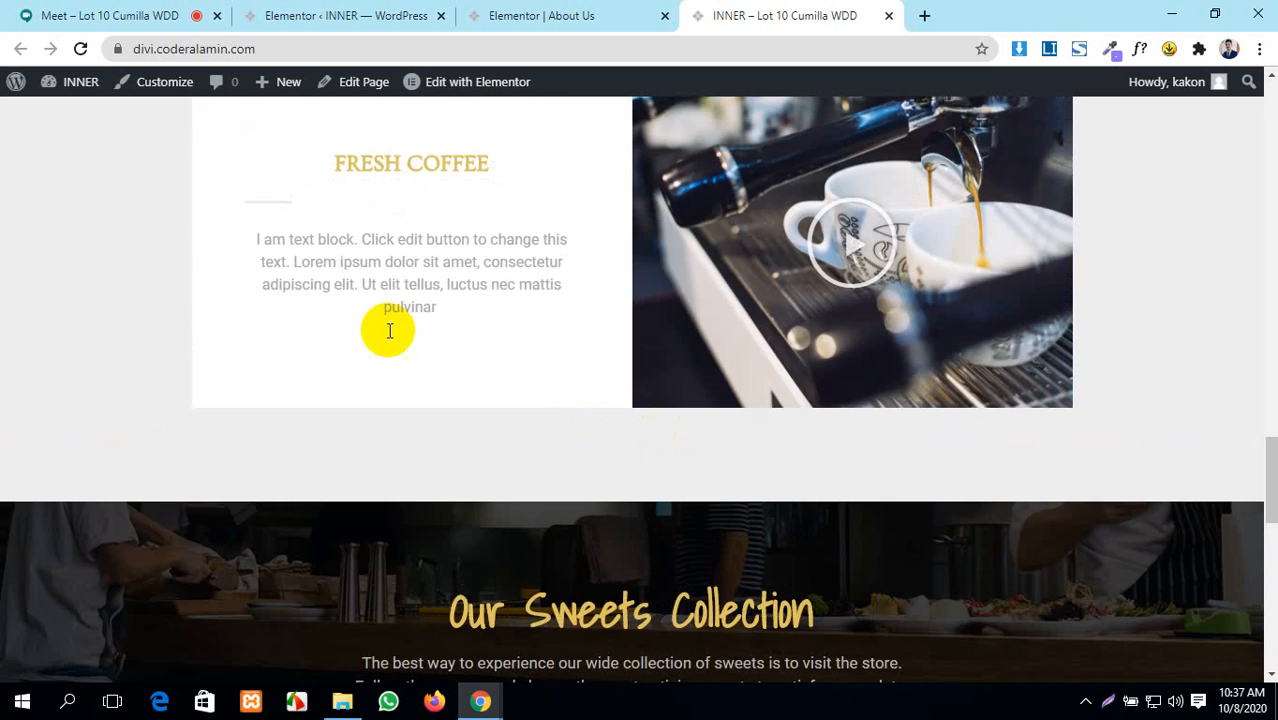
scroll(760, 224, "up", 3)
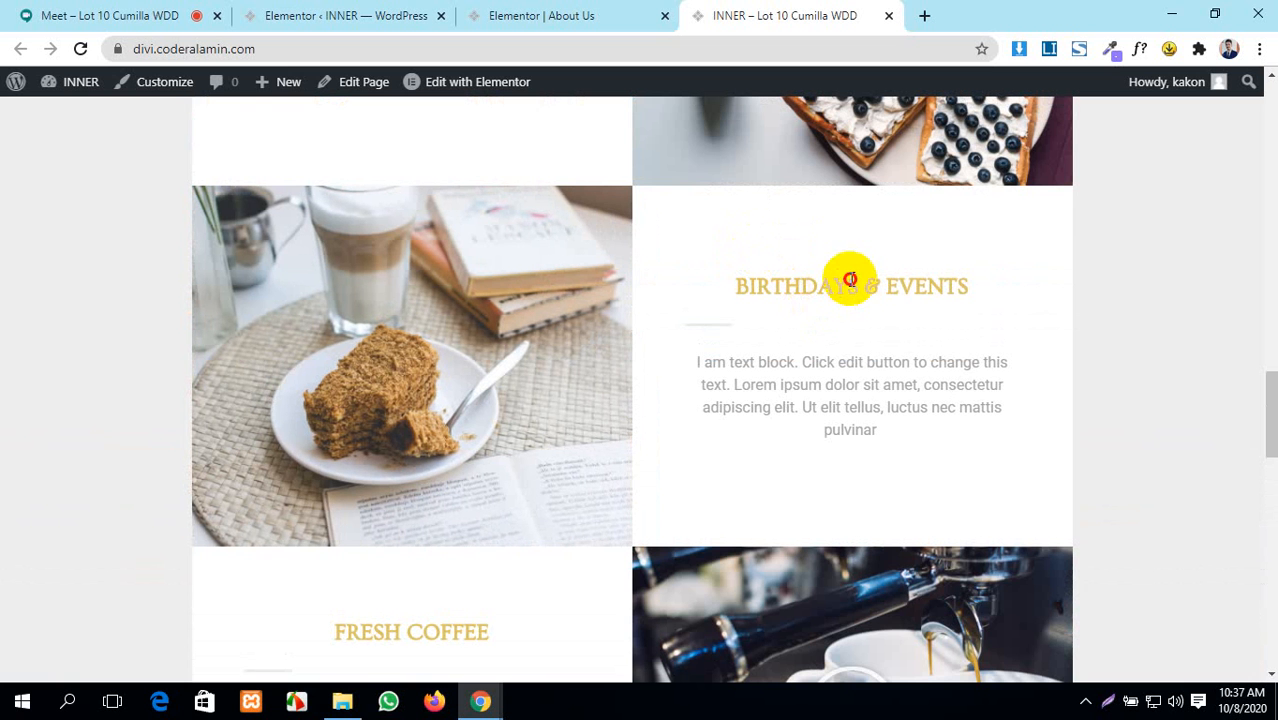
left_click_drag(957, 281, 779, 281)
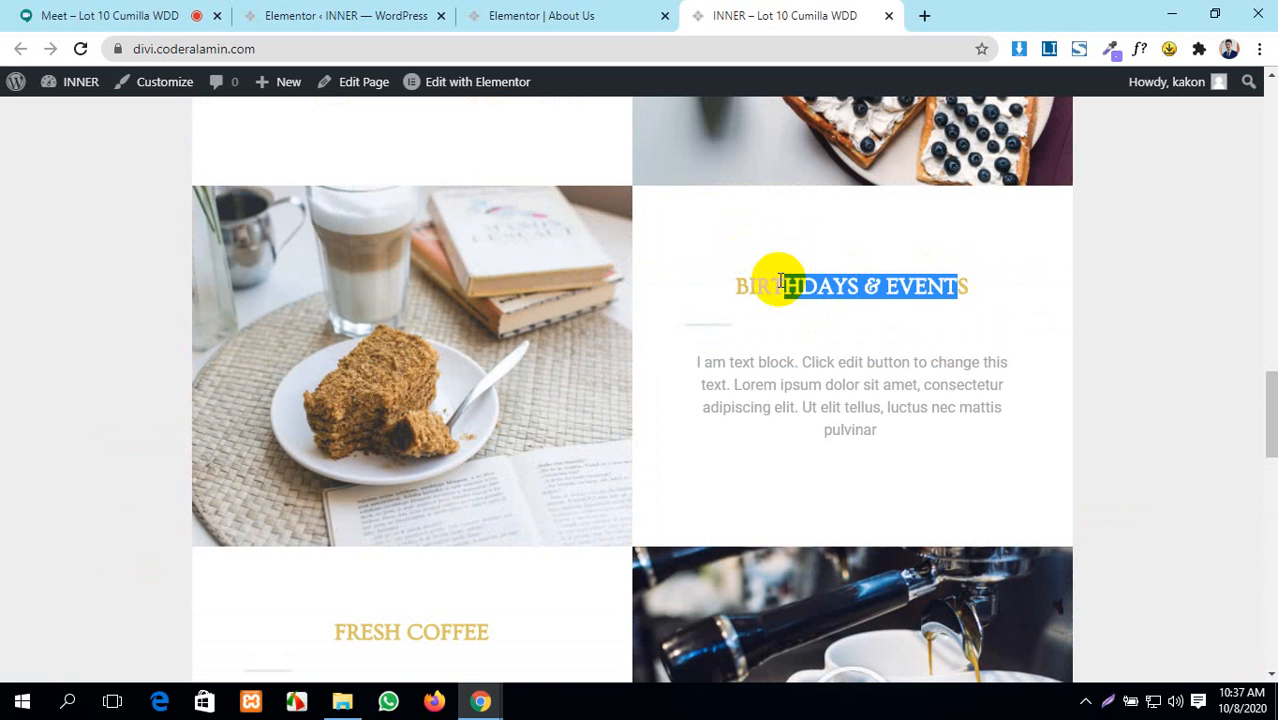
left_click(541, 15)
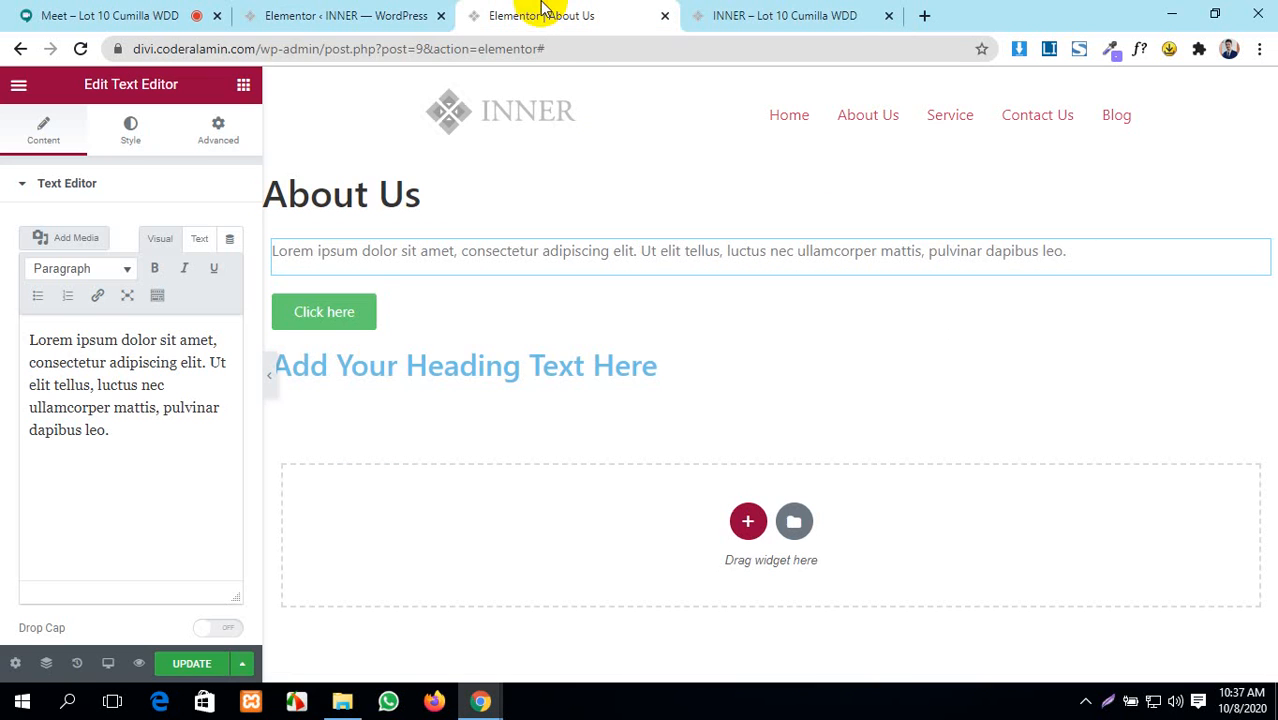
- Open Site Settings from the About Us editor's main menu, then return to Elementor's General settings
left_click(325, 10)
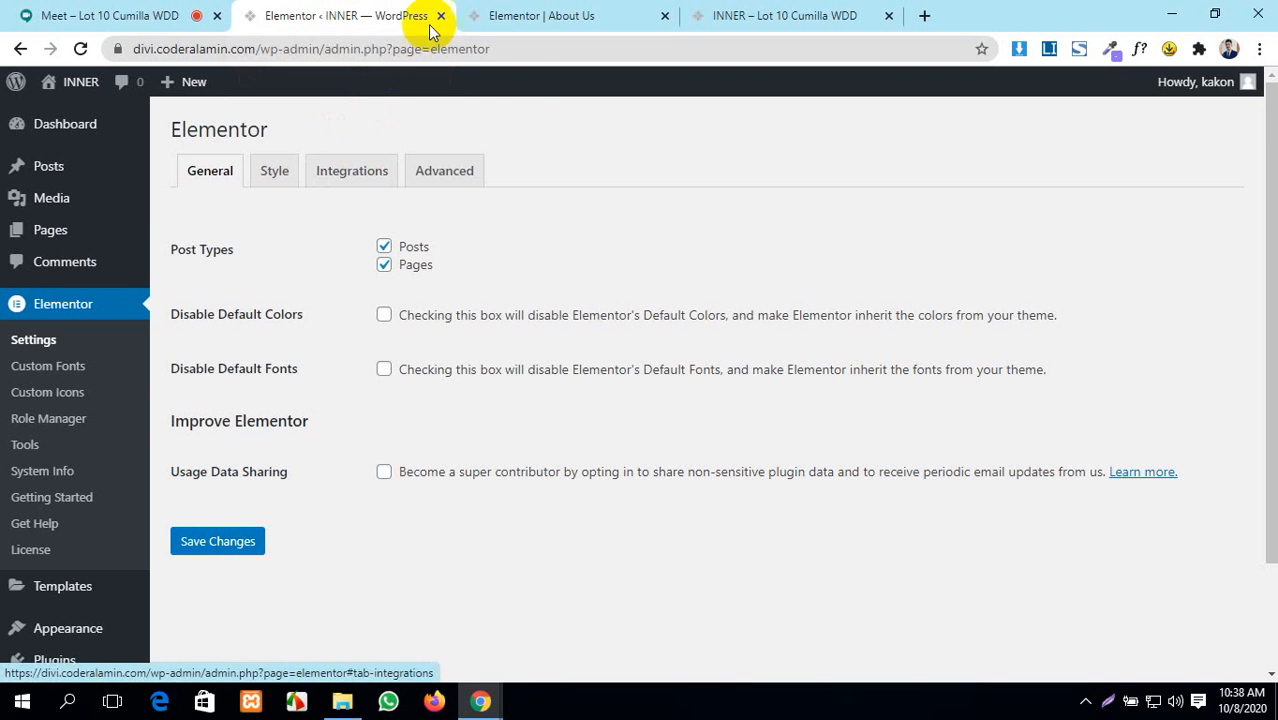
left_click(608, 12)
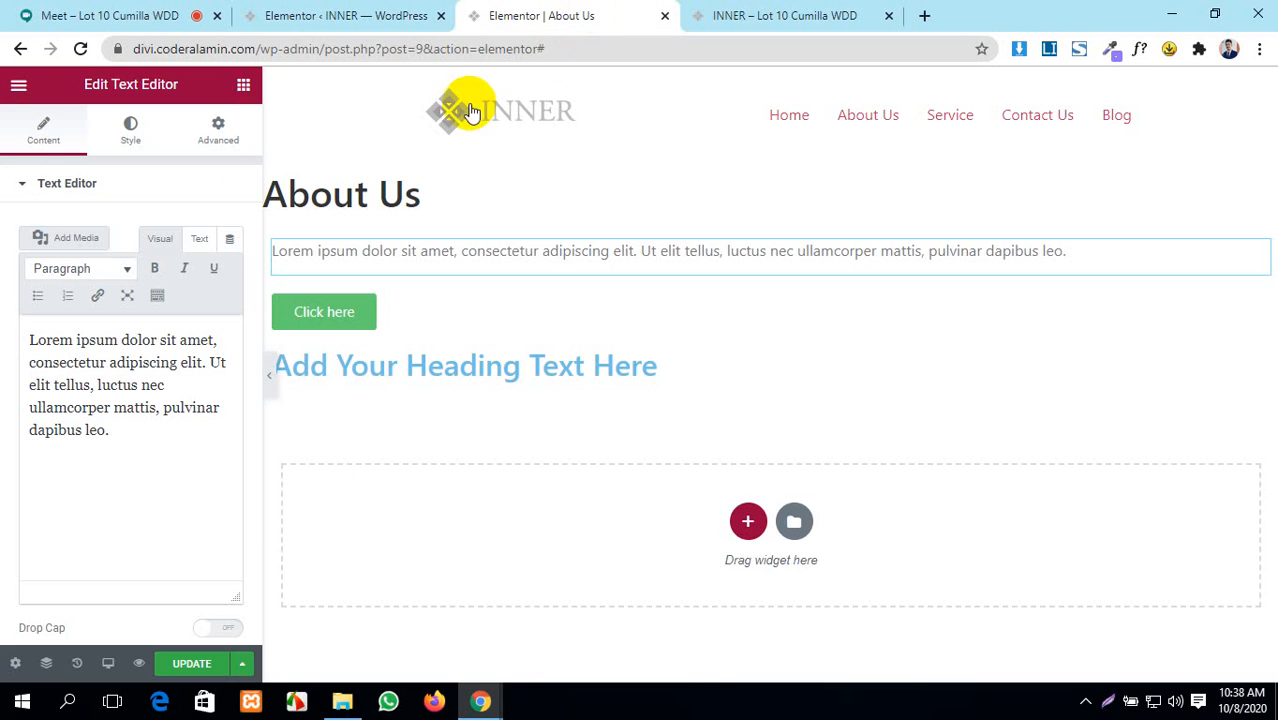
left_click(18, 85)
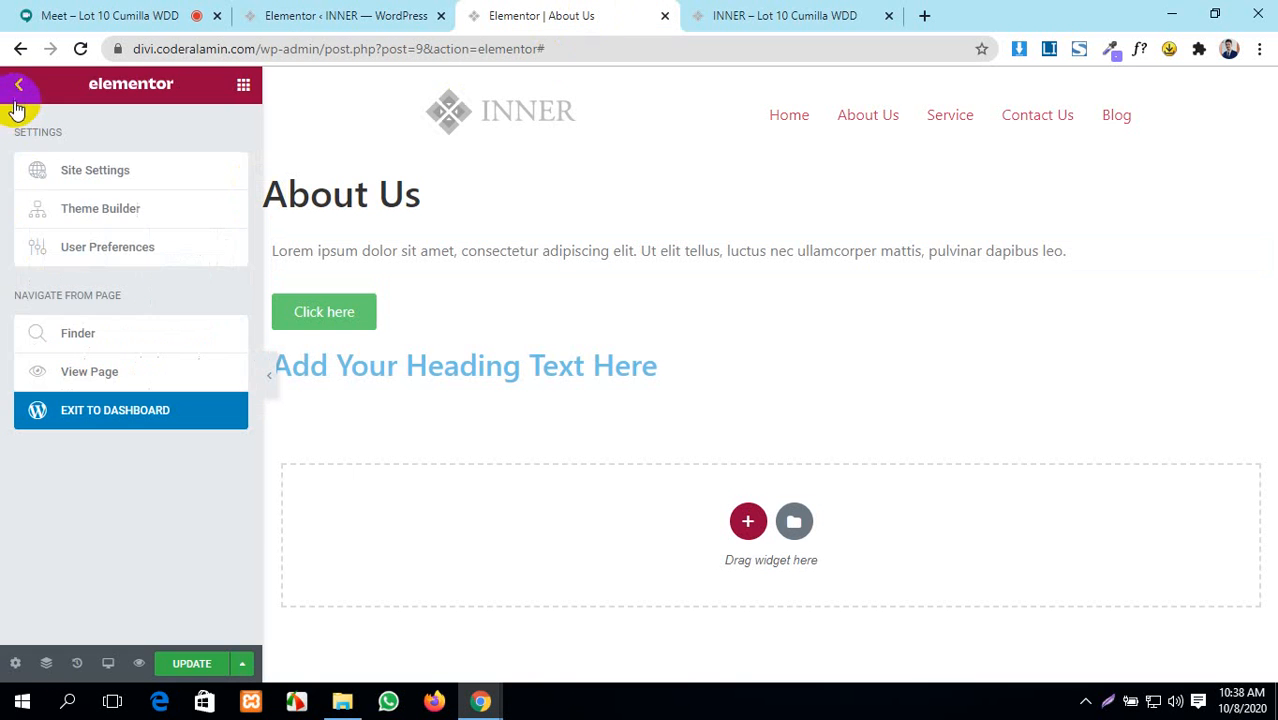
left_click(88, 171)
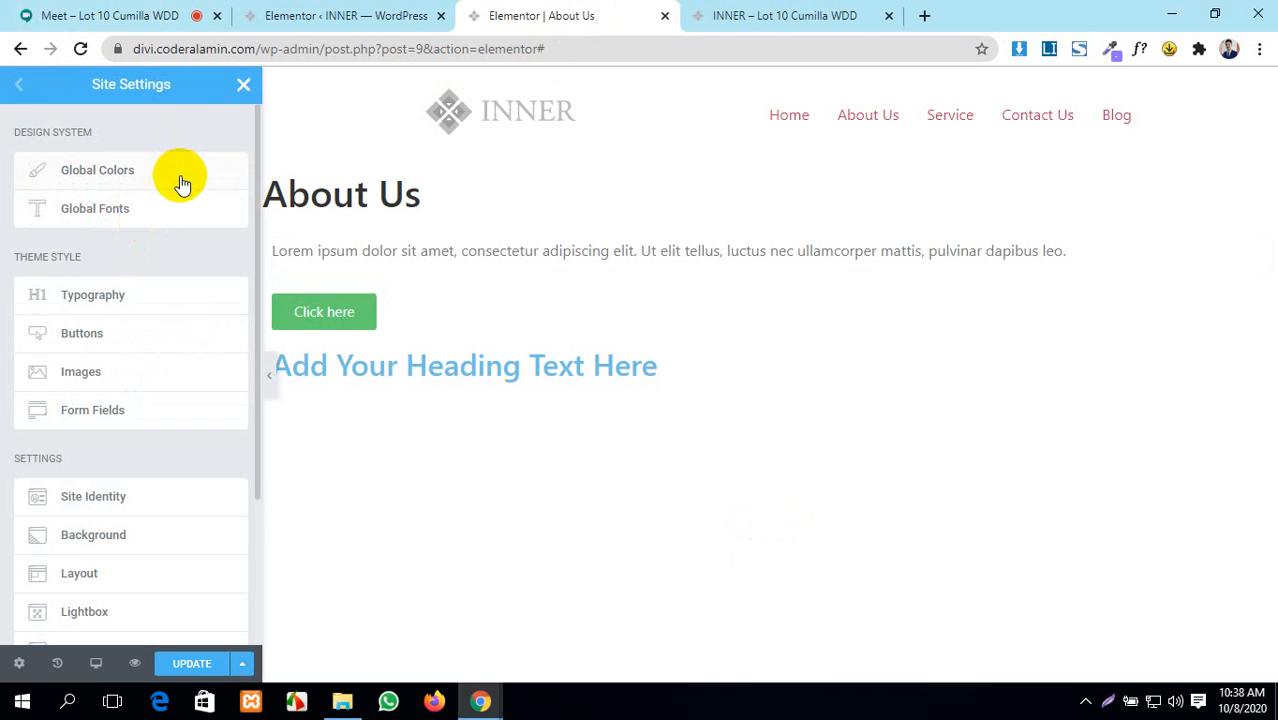
left_click(325, 15)
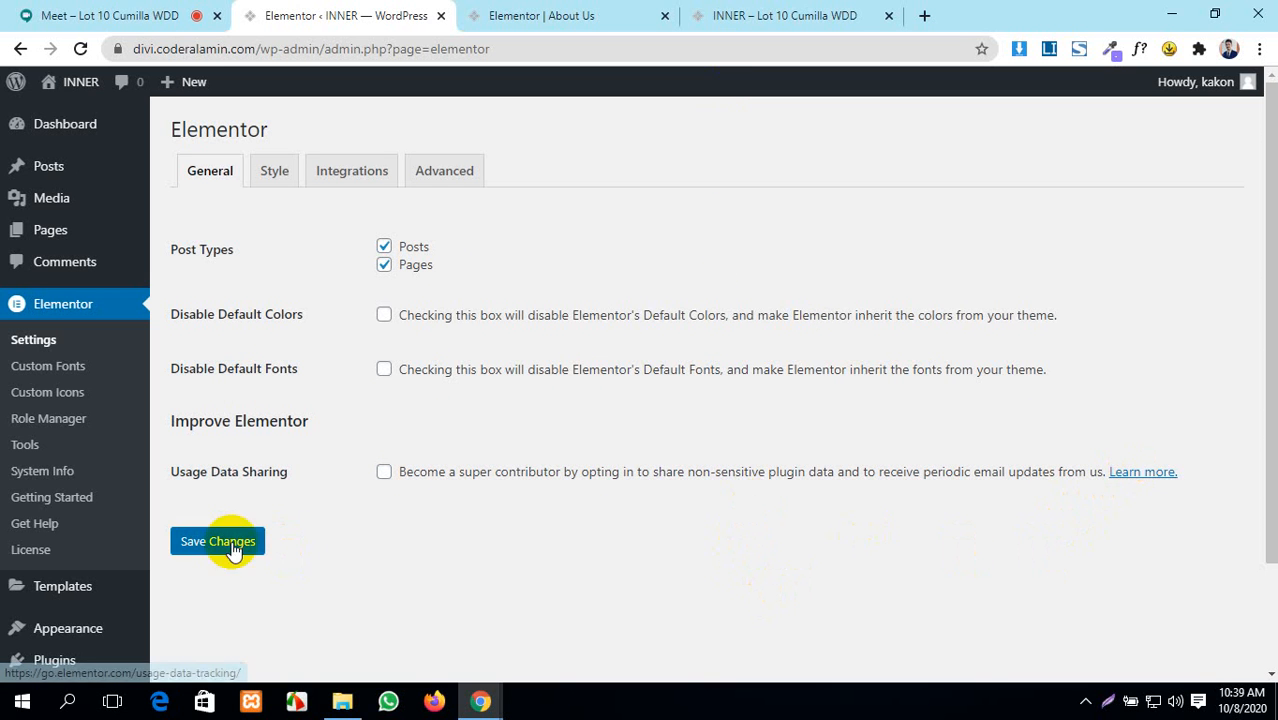
- Compare Elementor's Style settings tab with the editor's Site Settings, then bring up the Integrations tab
left_click(275, 172)
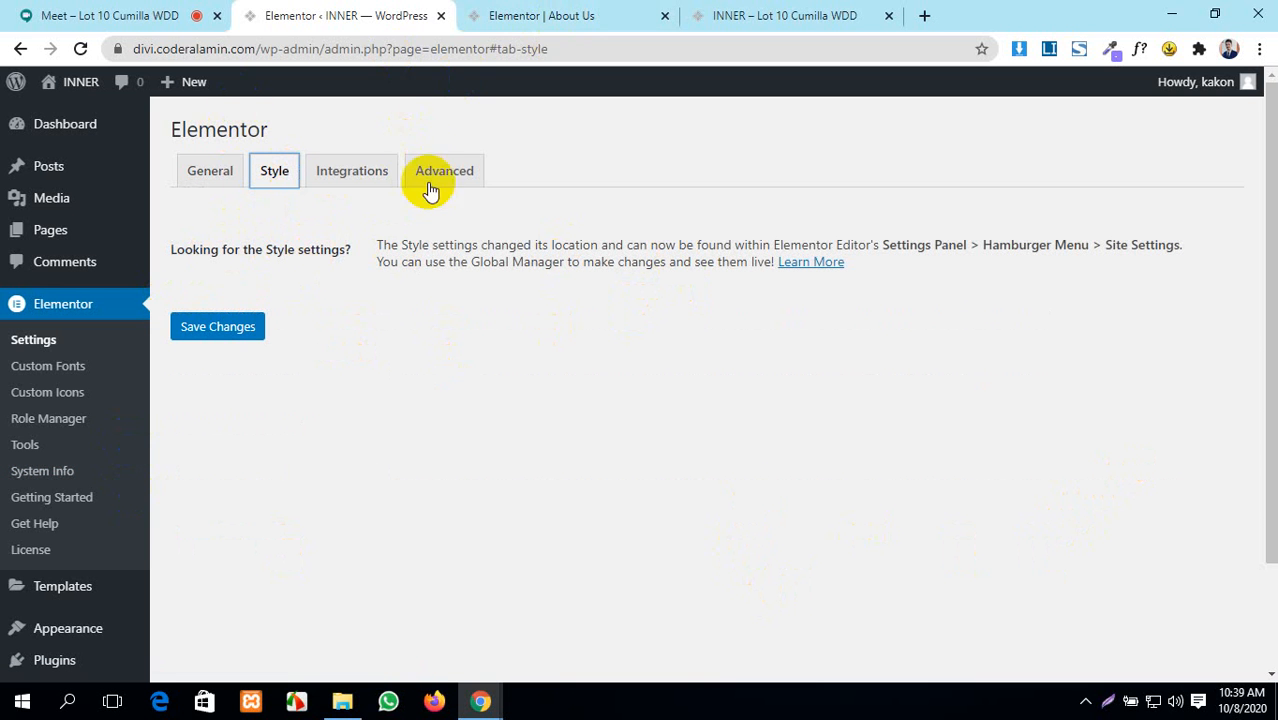
left_click(603, 15)
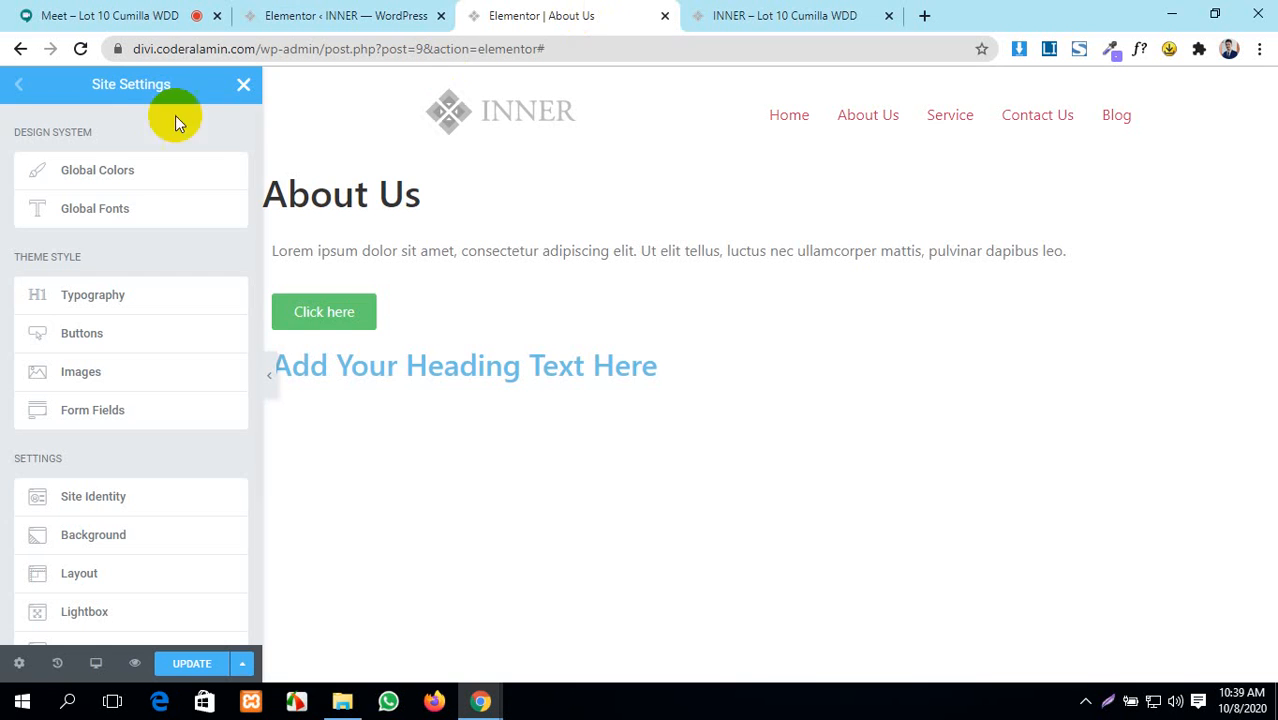
left_click(380, 16)
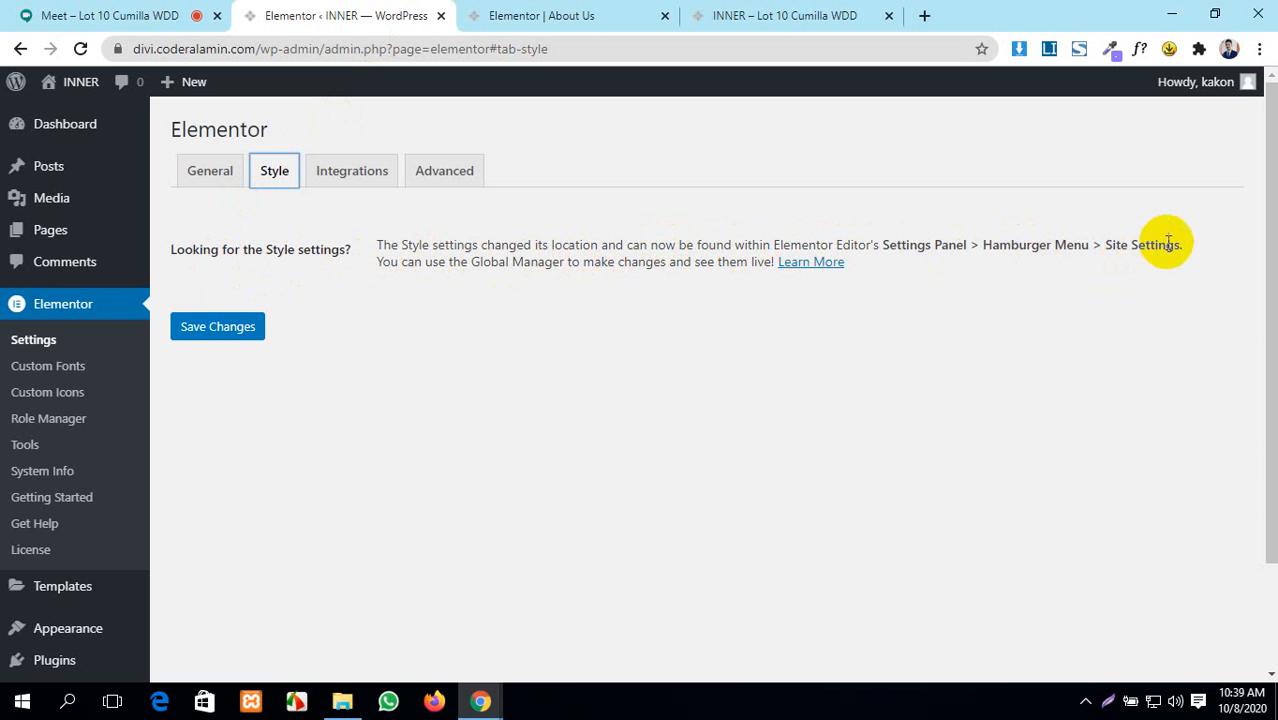
left_click(525, 15)
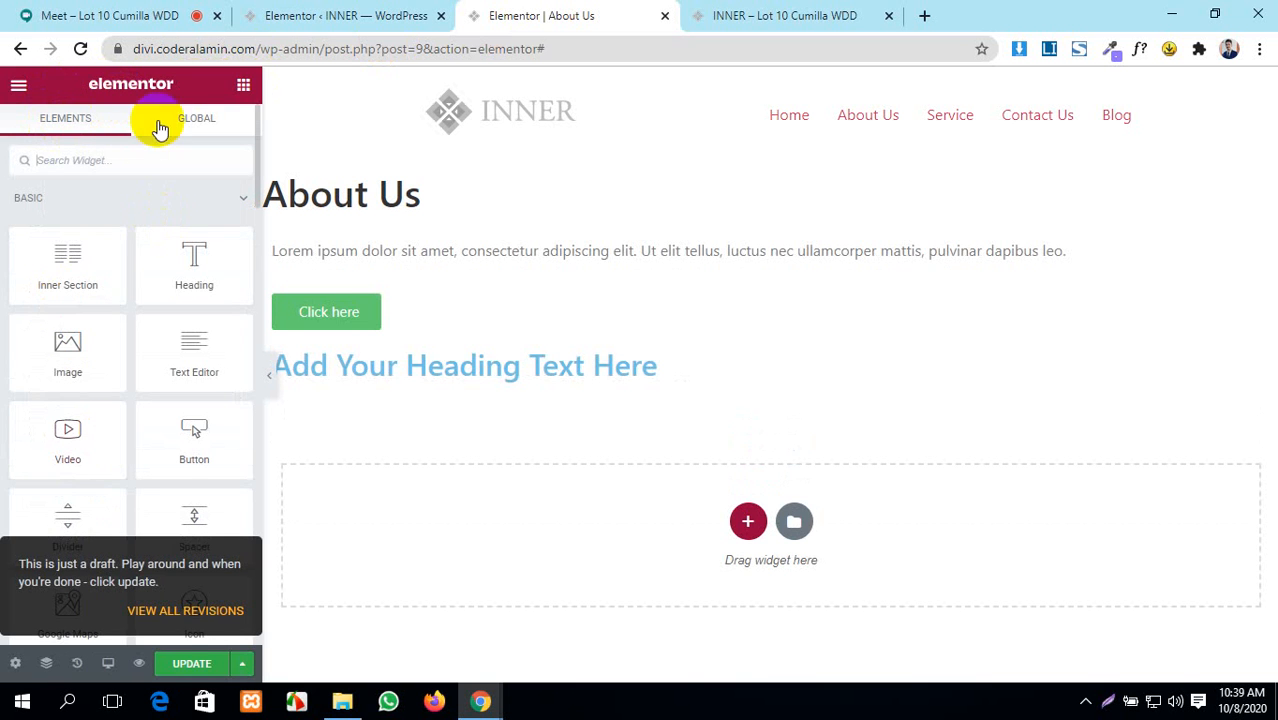
left_click(414, 15)
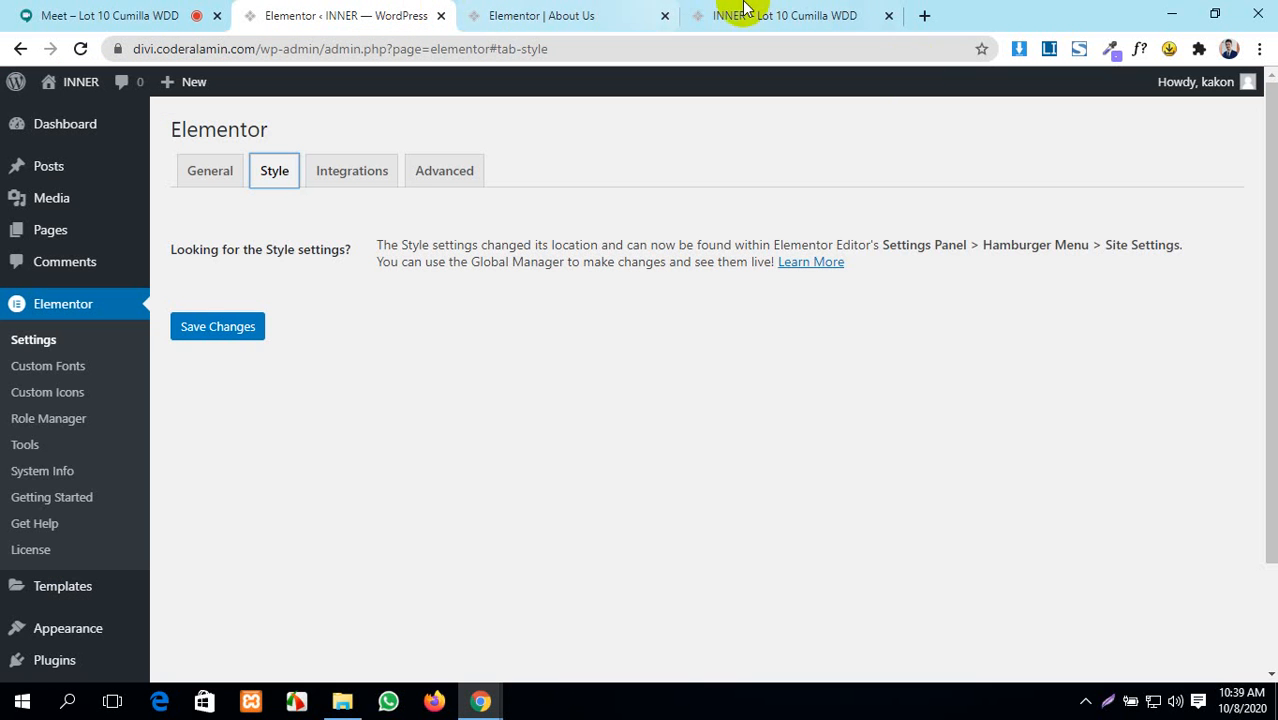
left_click(346, 172)
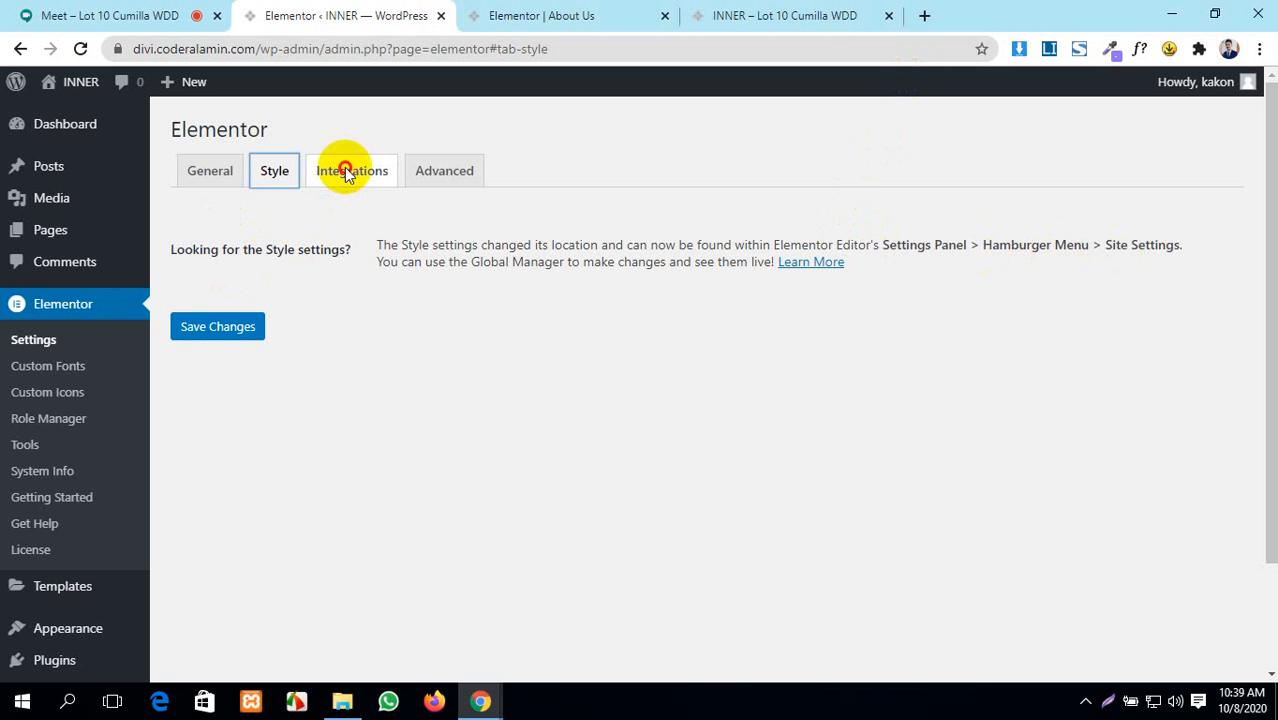
scroll(322, 426, "down", 1)
- Scroll through the reCAPTCHA, Facebook SDK and MailChimp integration settings, then show the Advanced tab
scroll(322, 426, "up", 1)
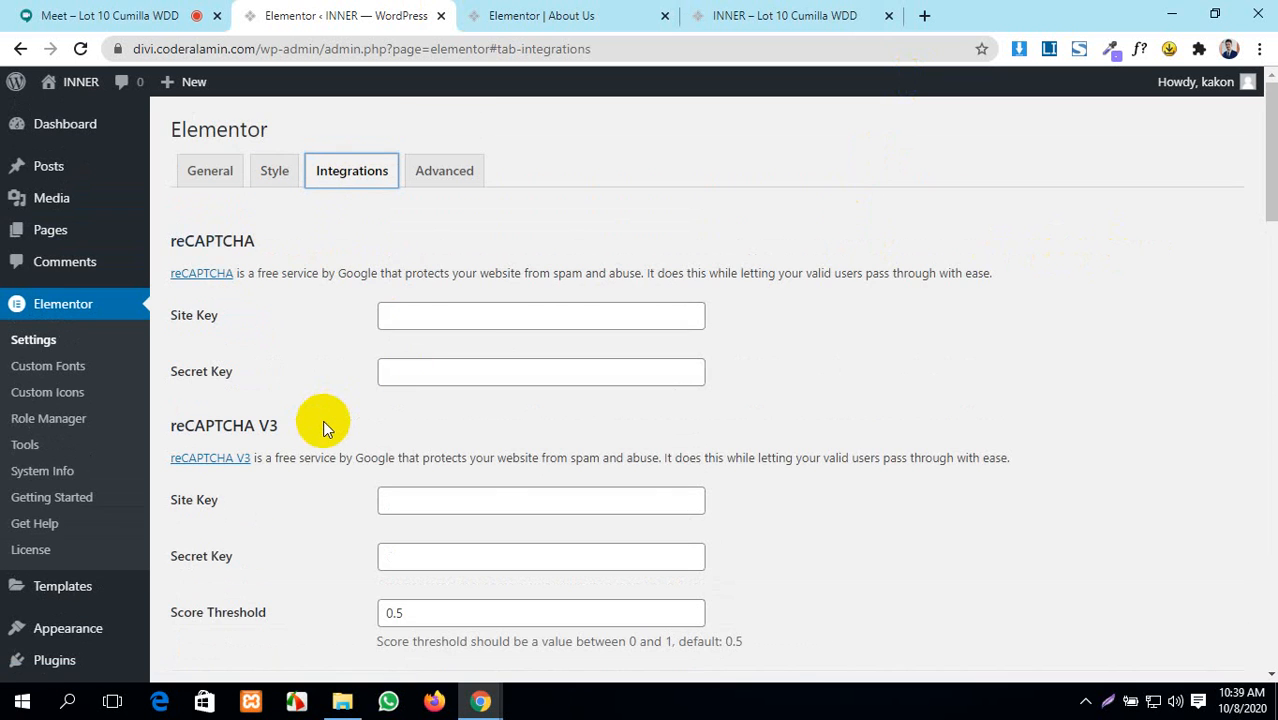
scroll(322, 427, "down", 6)
scroll(322, 427, "up", 6)
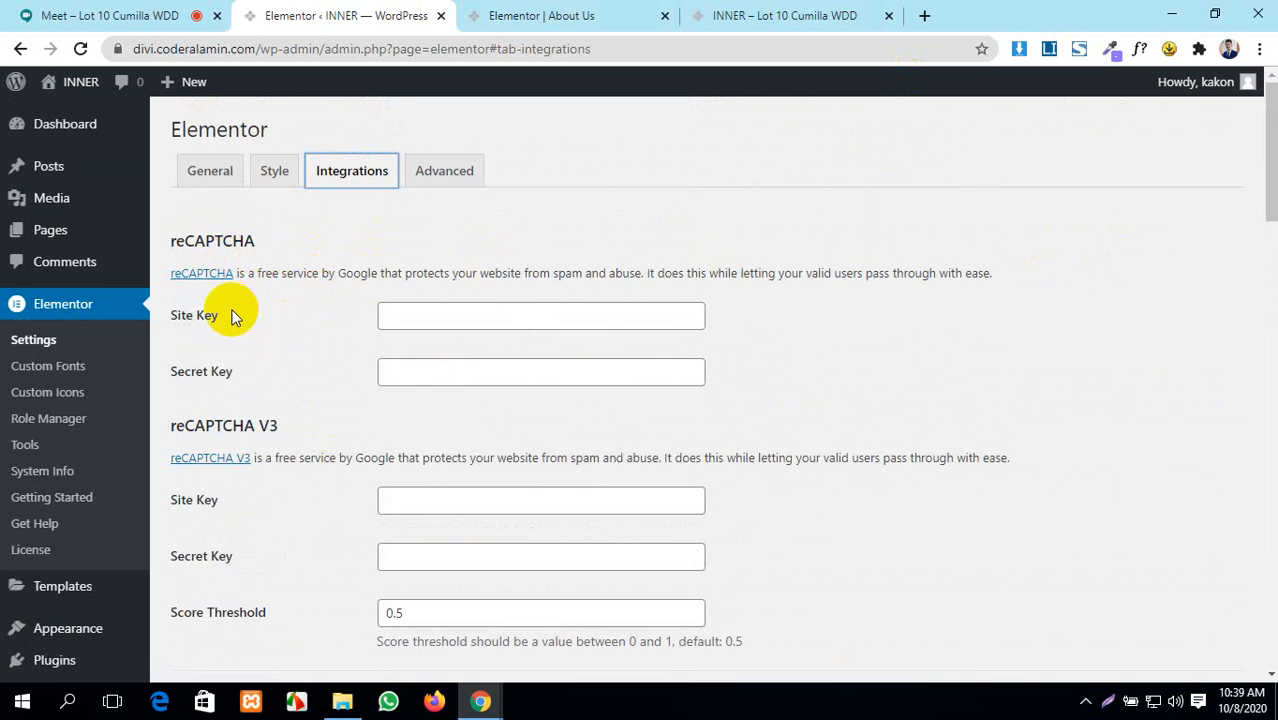
scroll(233, 315, "down", 1)
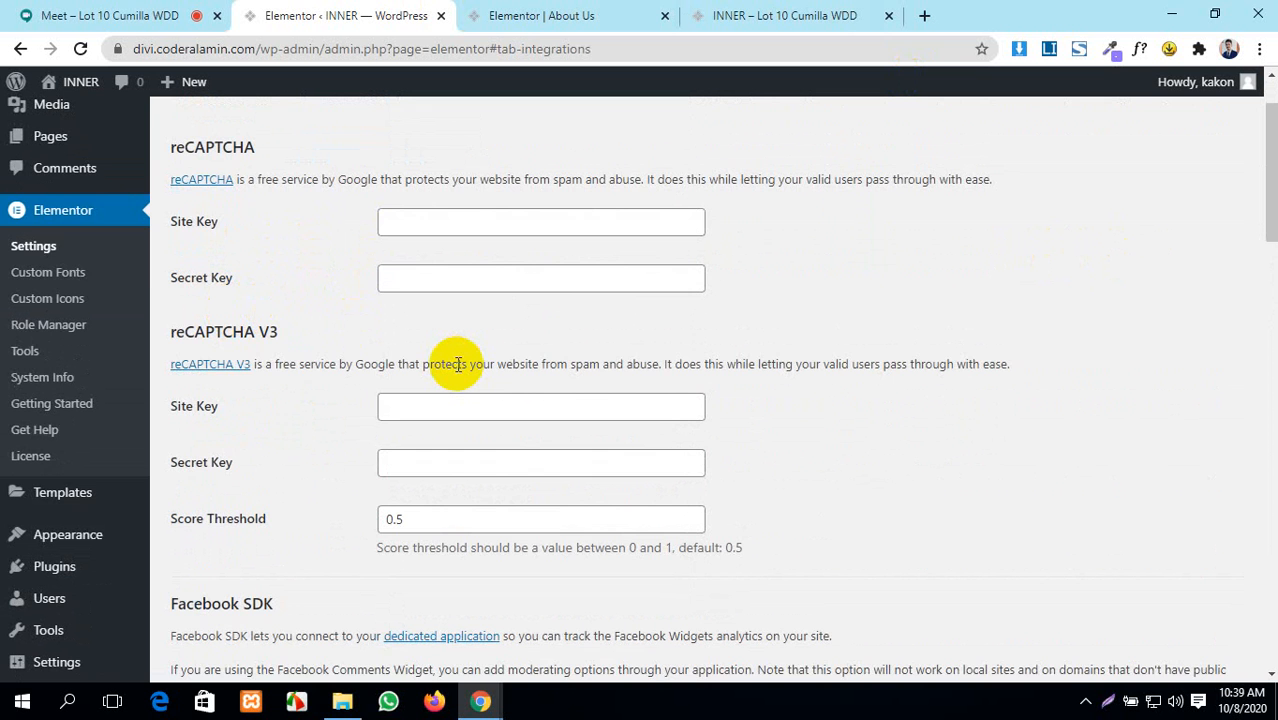
scroll(458, 364, "up", 1)
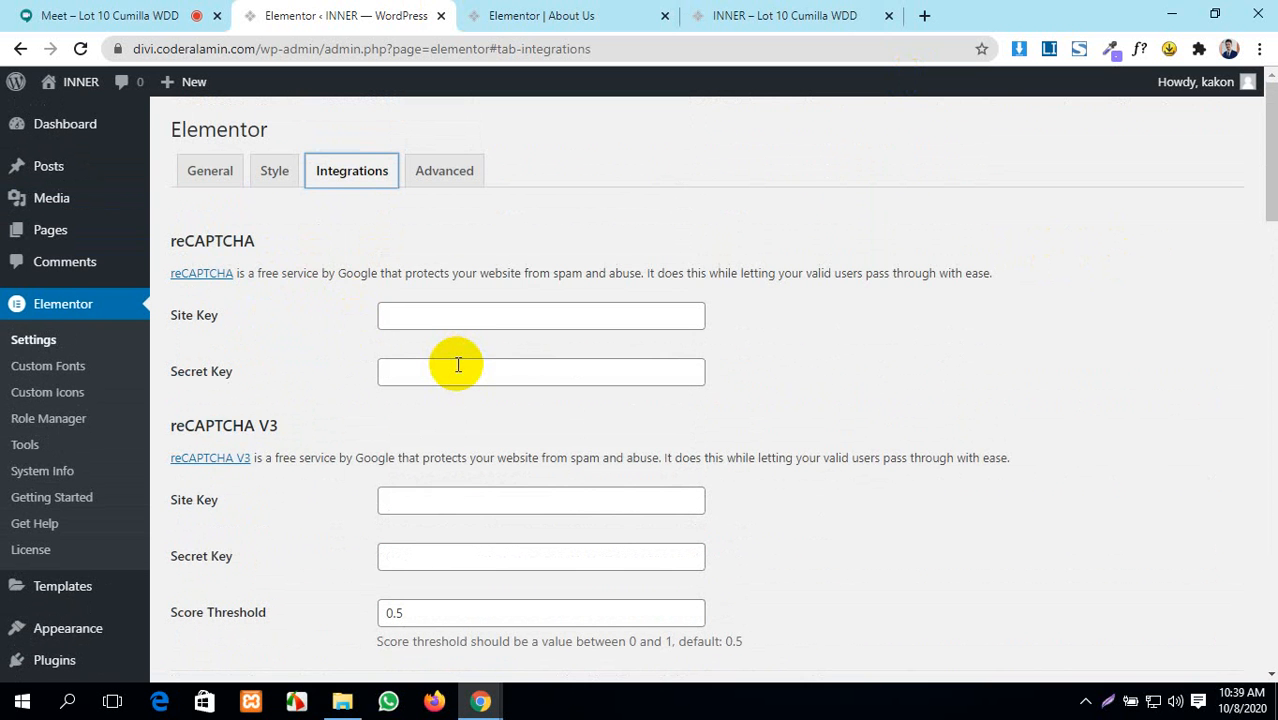
scroll(458, 364, "down", 2)
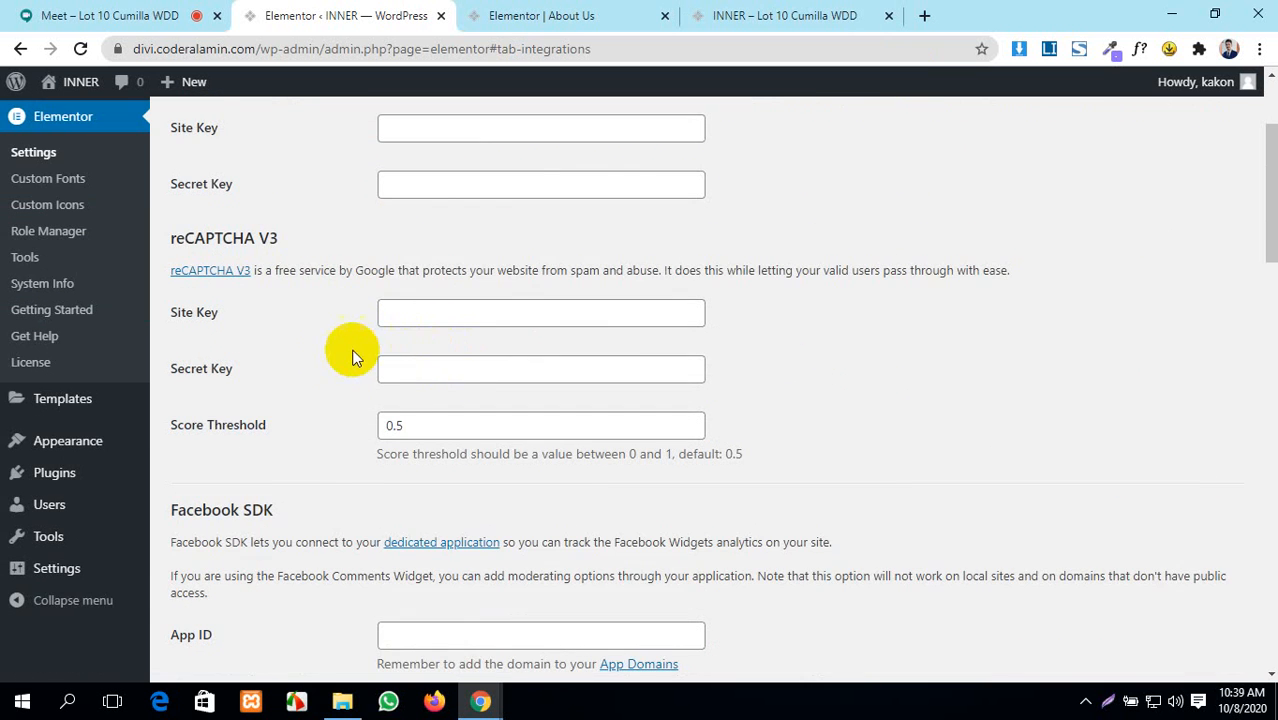
scroll(325, 361, "down", 1)
scroll(303, 350, "down", 1)
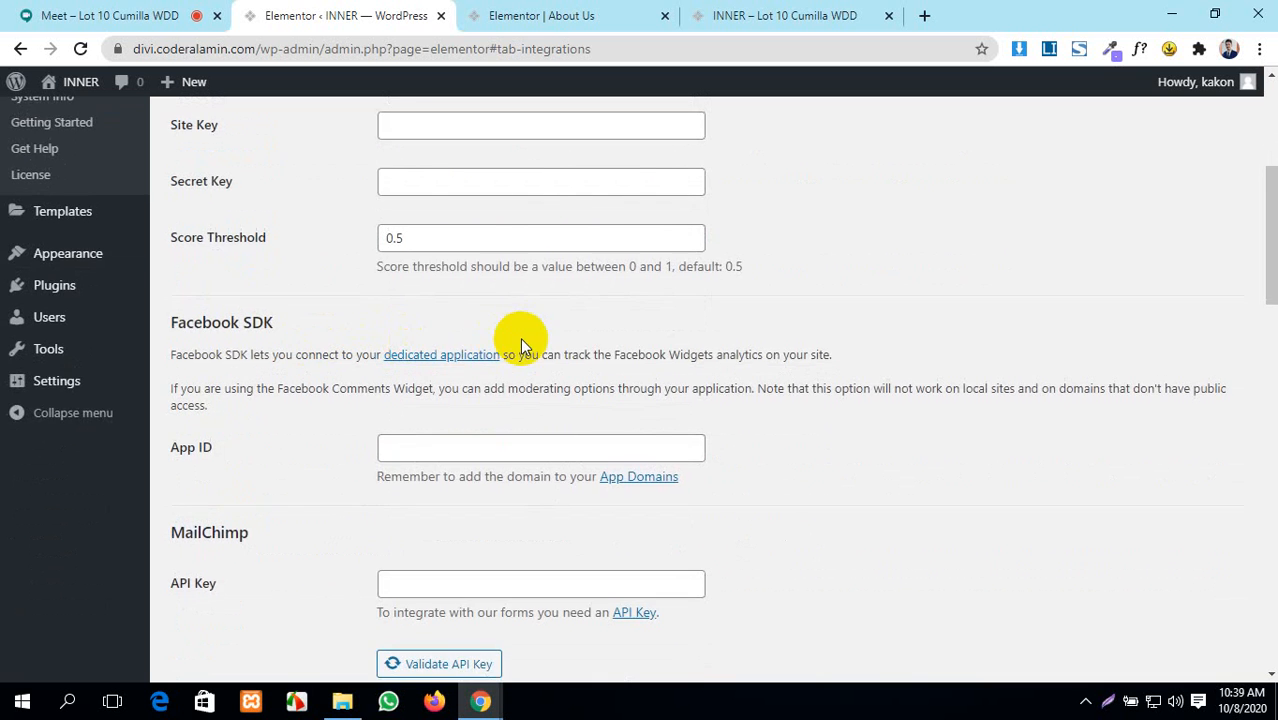
scroll(366, 297, "down", 1)
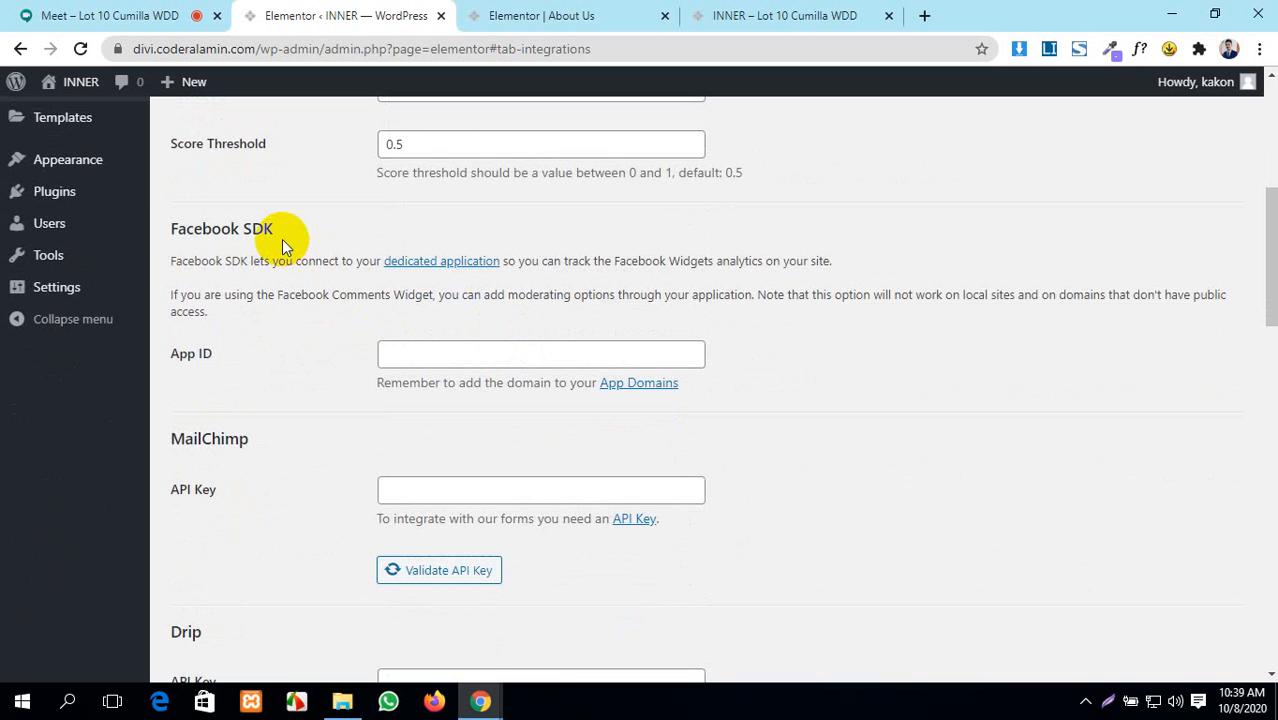
scroll(520, 350, "up", 1)
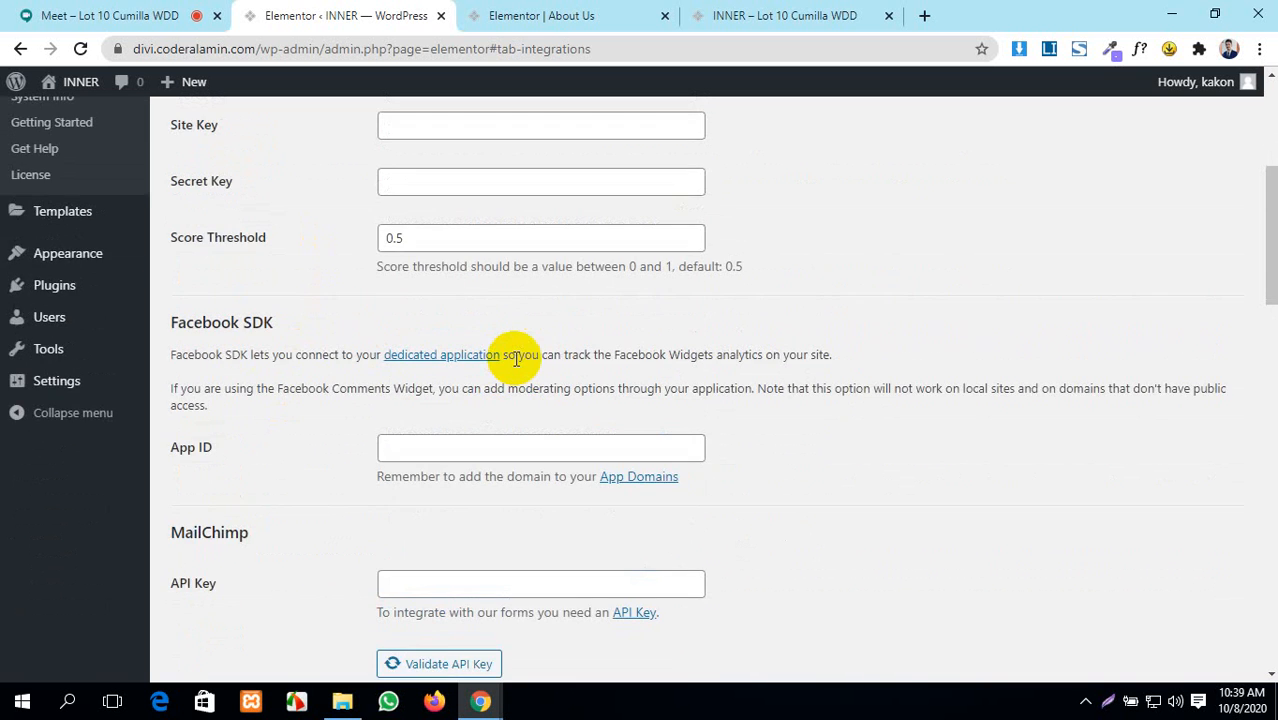
scroll(516, 358, "up", 3)
scroll(516, 358, "up", 1)
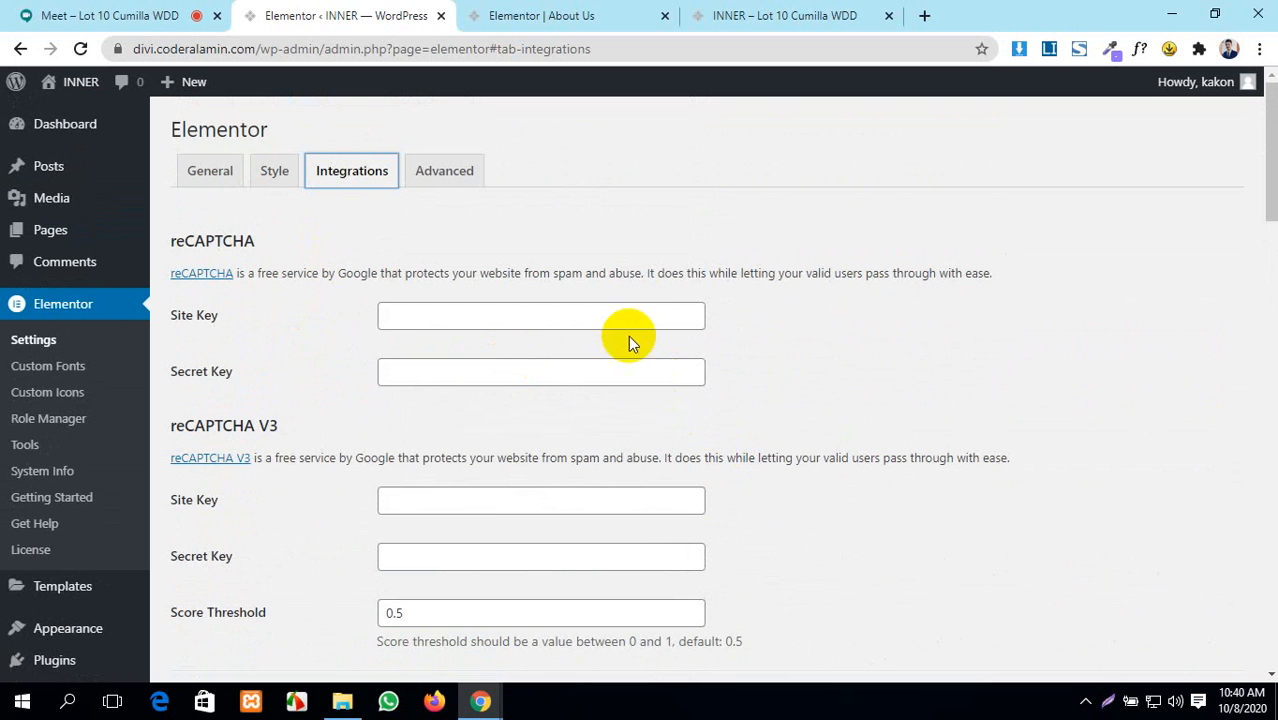
scroll(613, 325, "down", 3)
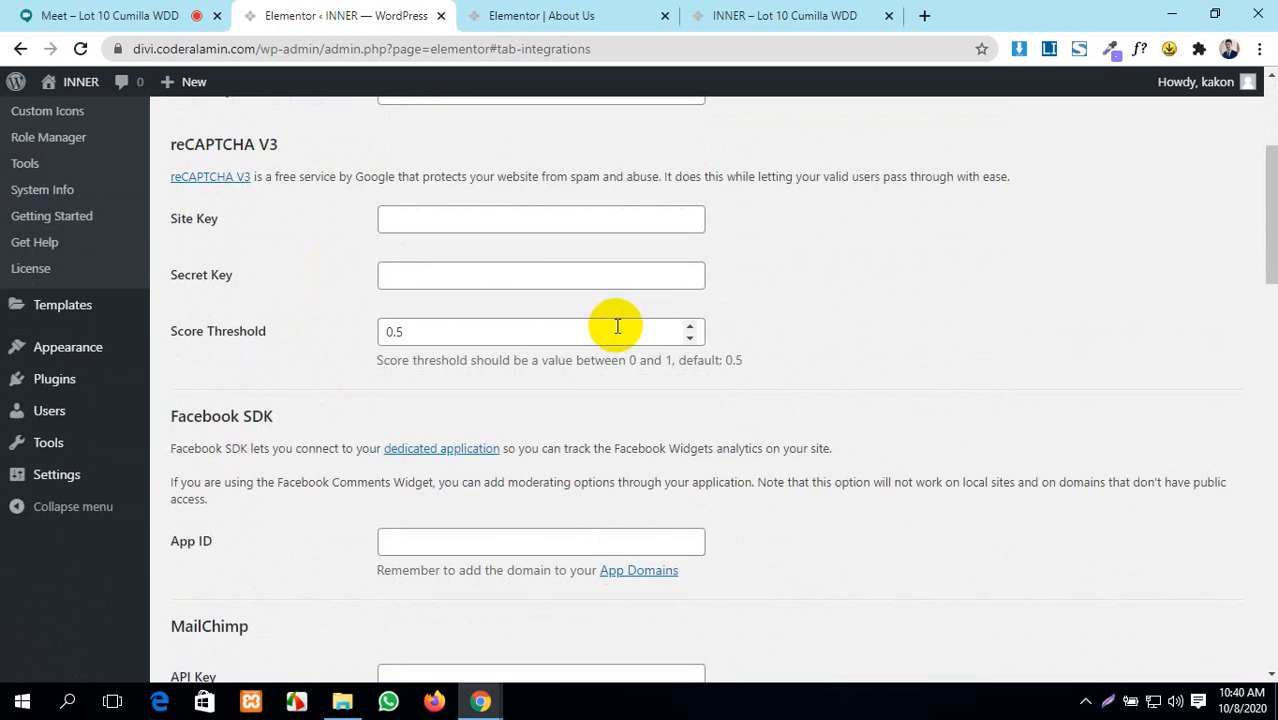
scroll(264, 277, "down", 1)
scroll(264, 269, "down", 2)
scroll(264, 272, "up", 2)
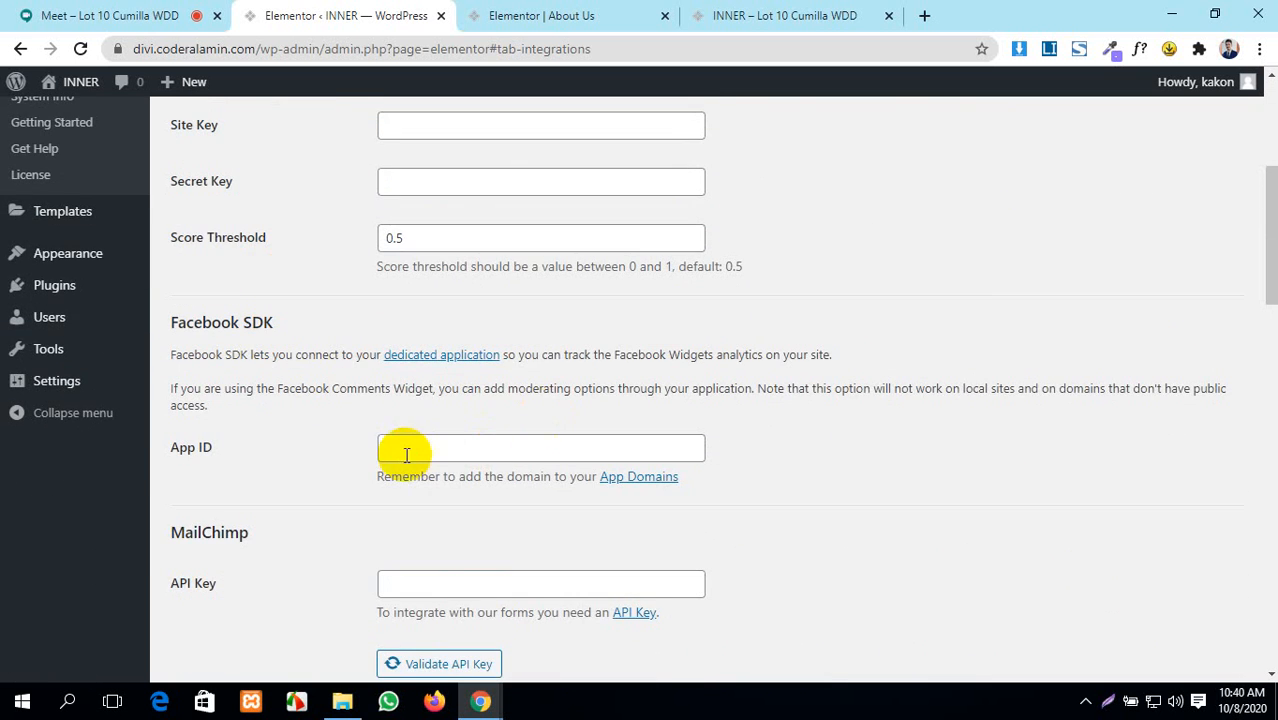
scroll(412, 448, "down", 1)
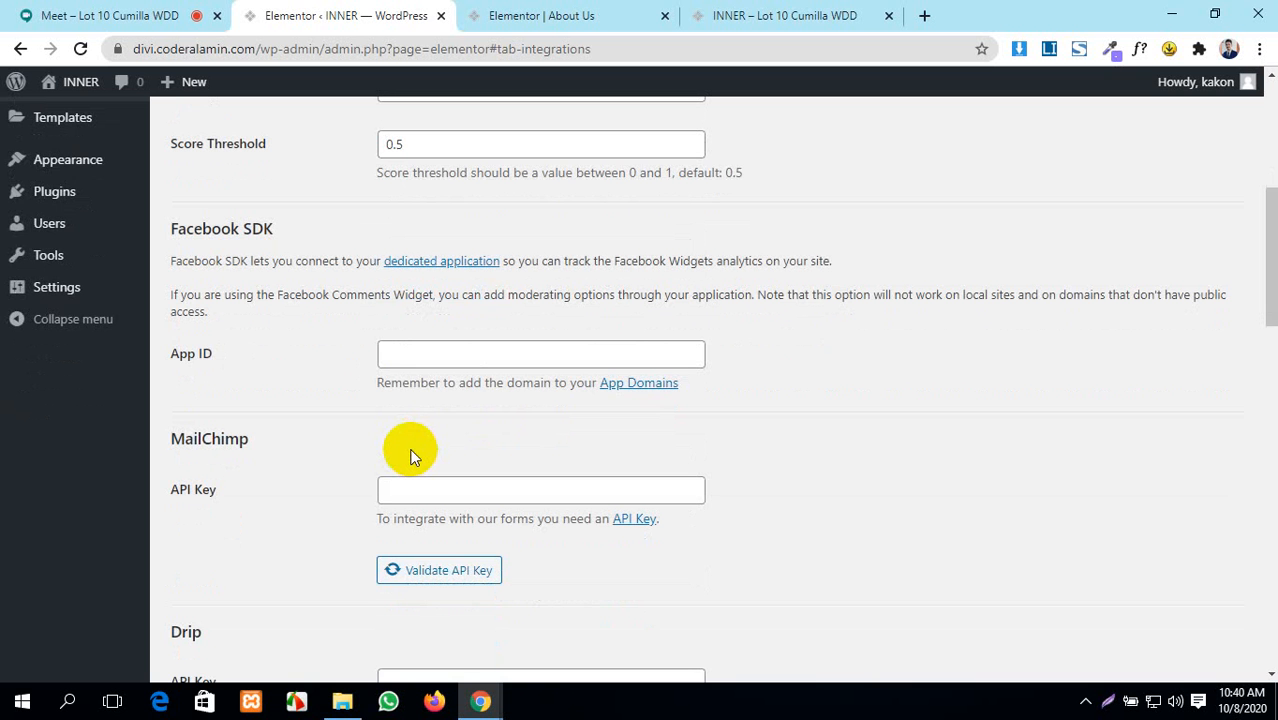
scroll(471, 354, "down", 7)
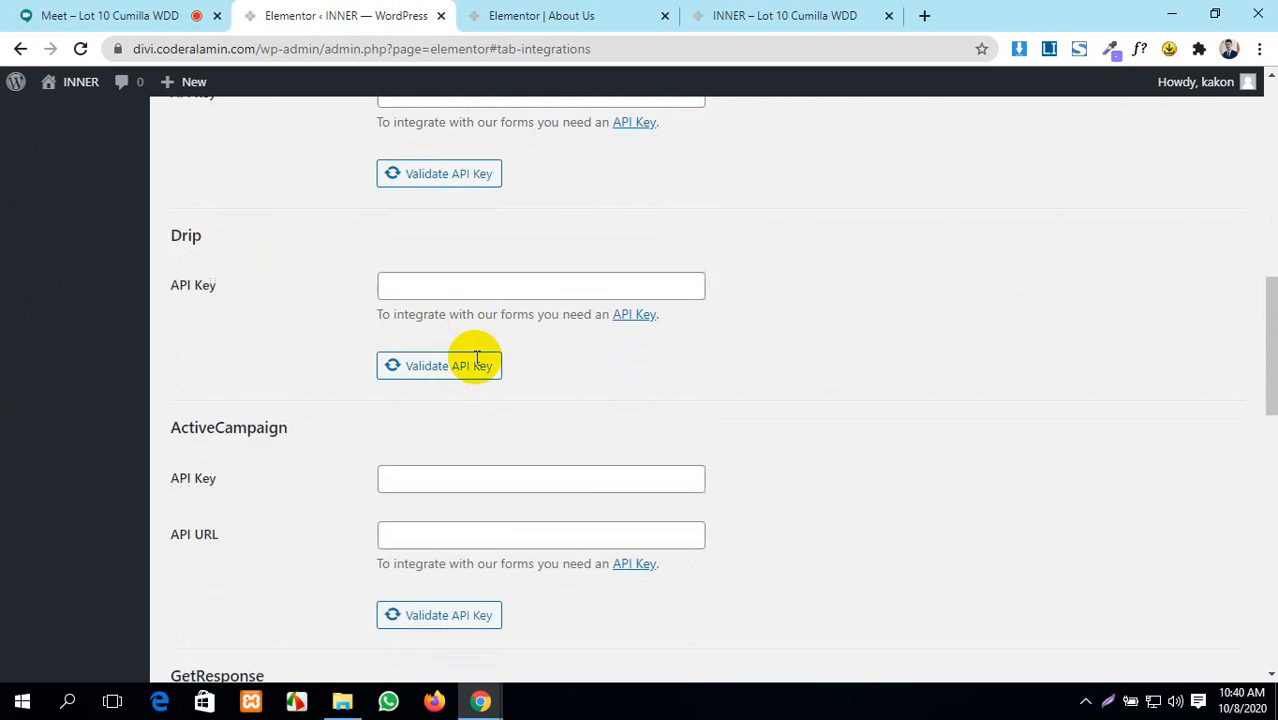
scroll(477, 358, "down", 8)
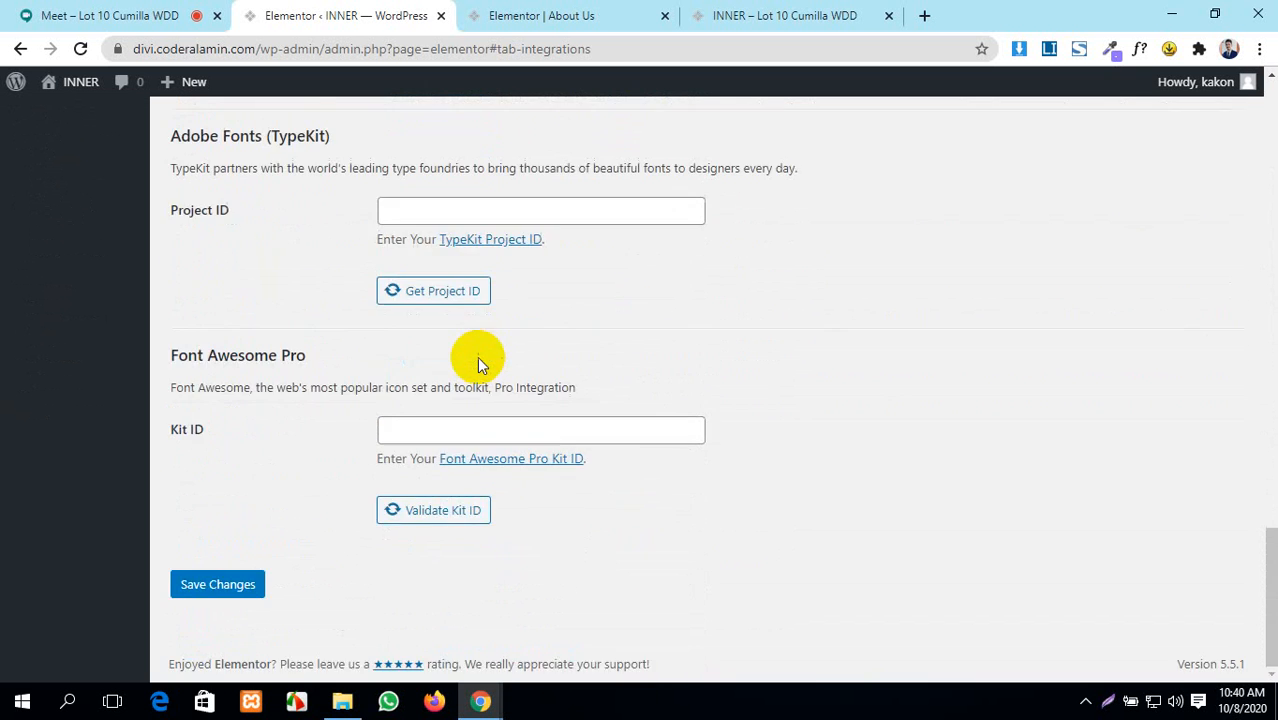
scroll(477, 358, "up", 5)
scroll(477, 358, "up", 10)
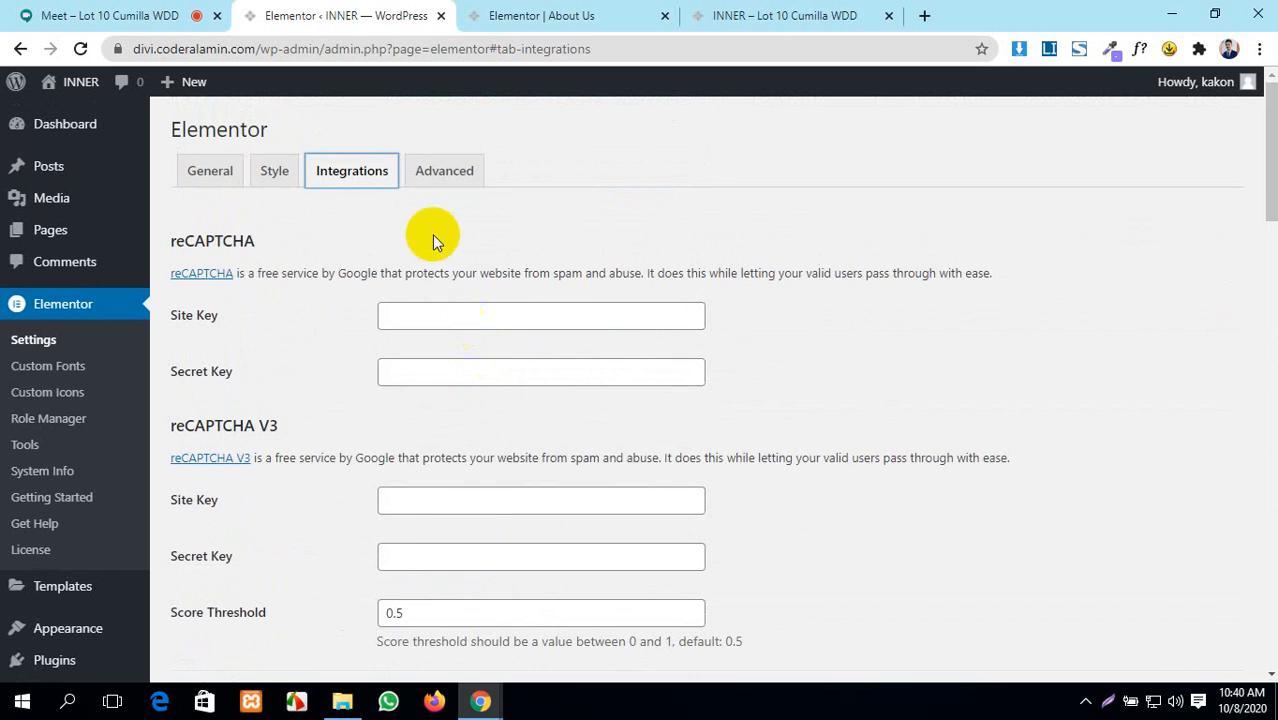
left_click(443, 173)
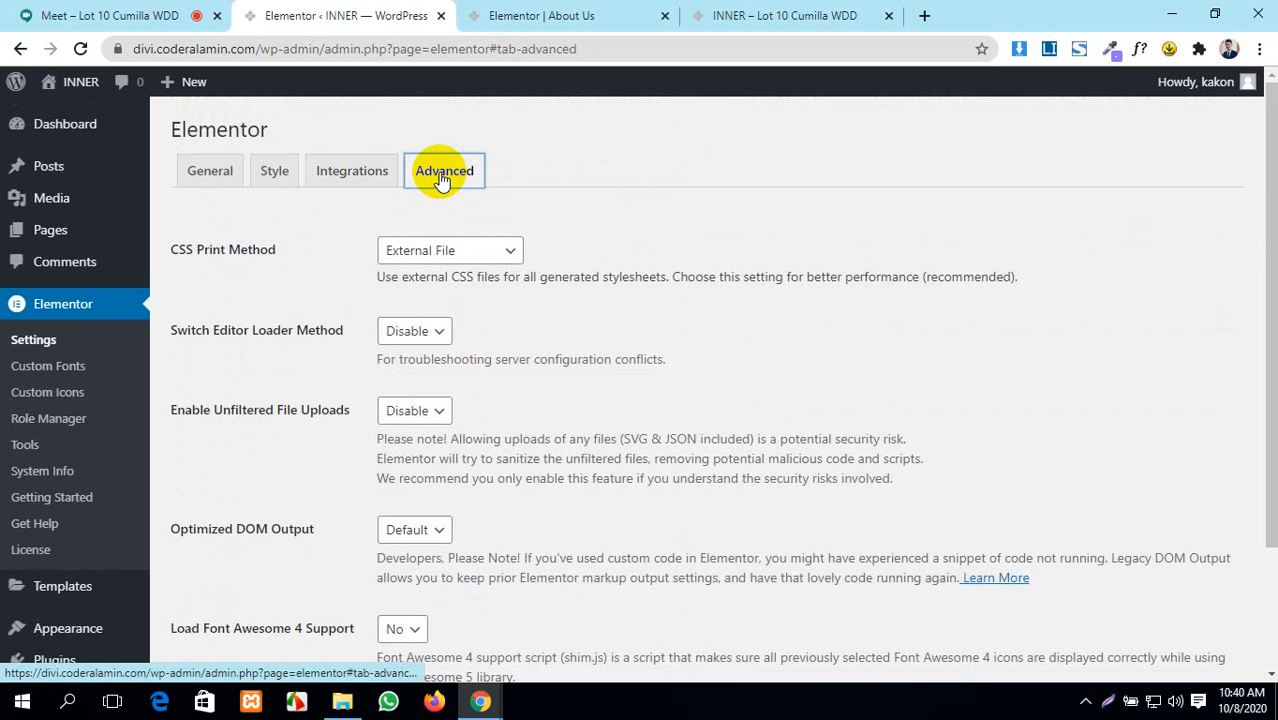
left_click(485, 258)
left_click(620, 232)
left_click(490, 250)
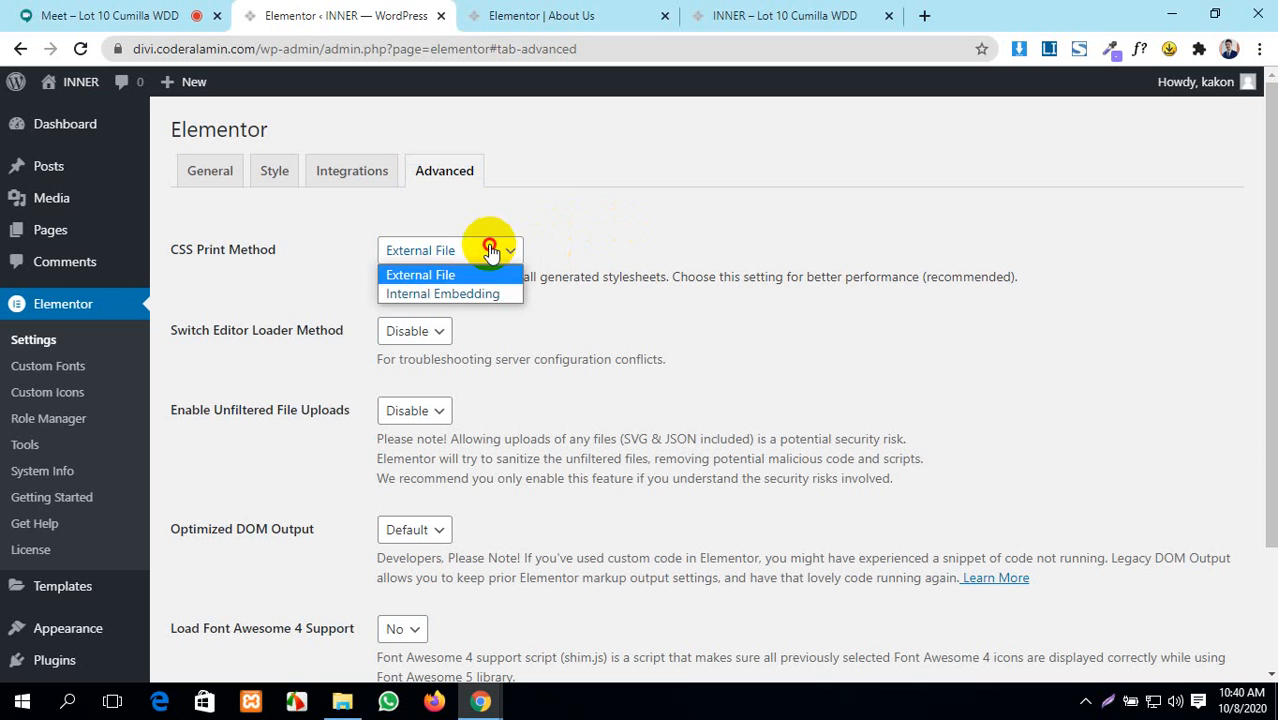
left_click(712, 215)
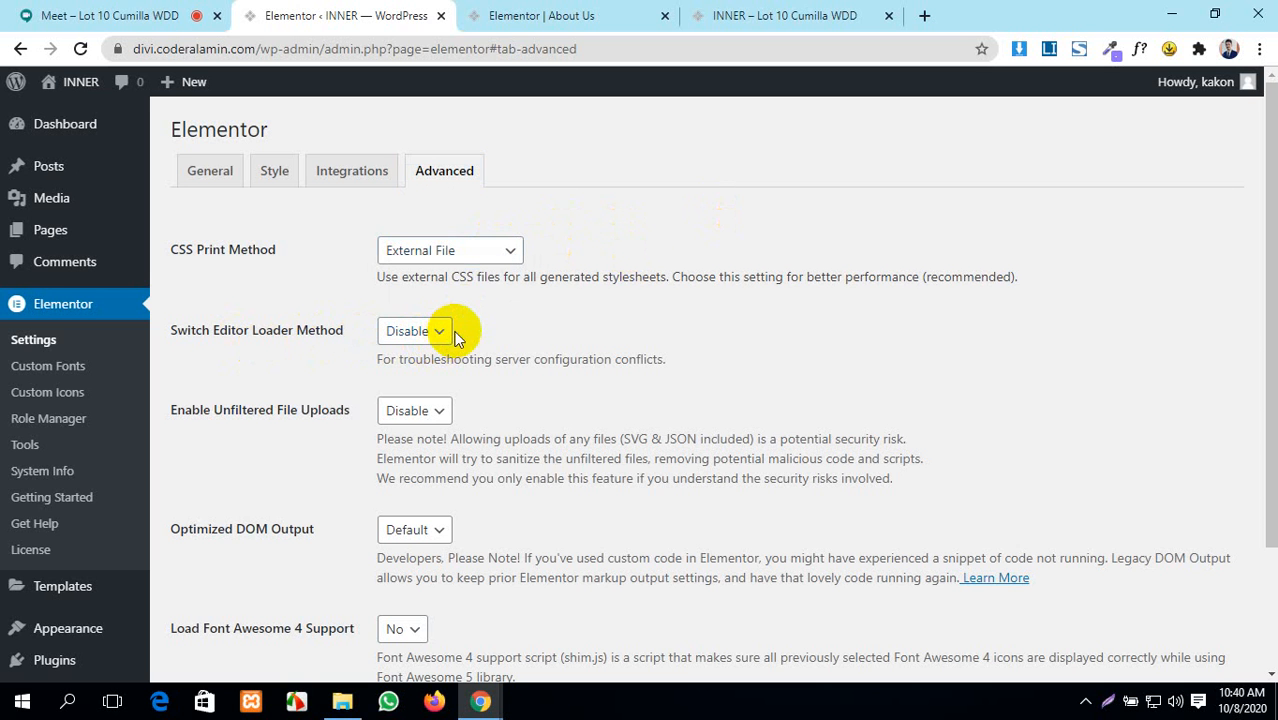
scroll(445, 345, "down", 3)
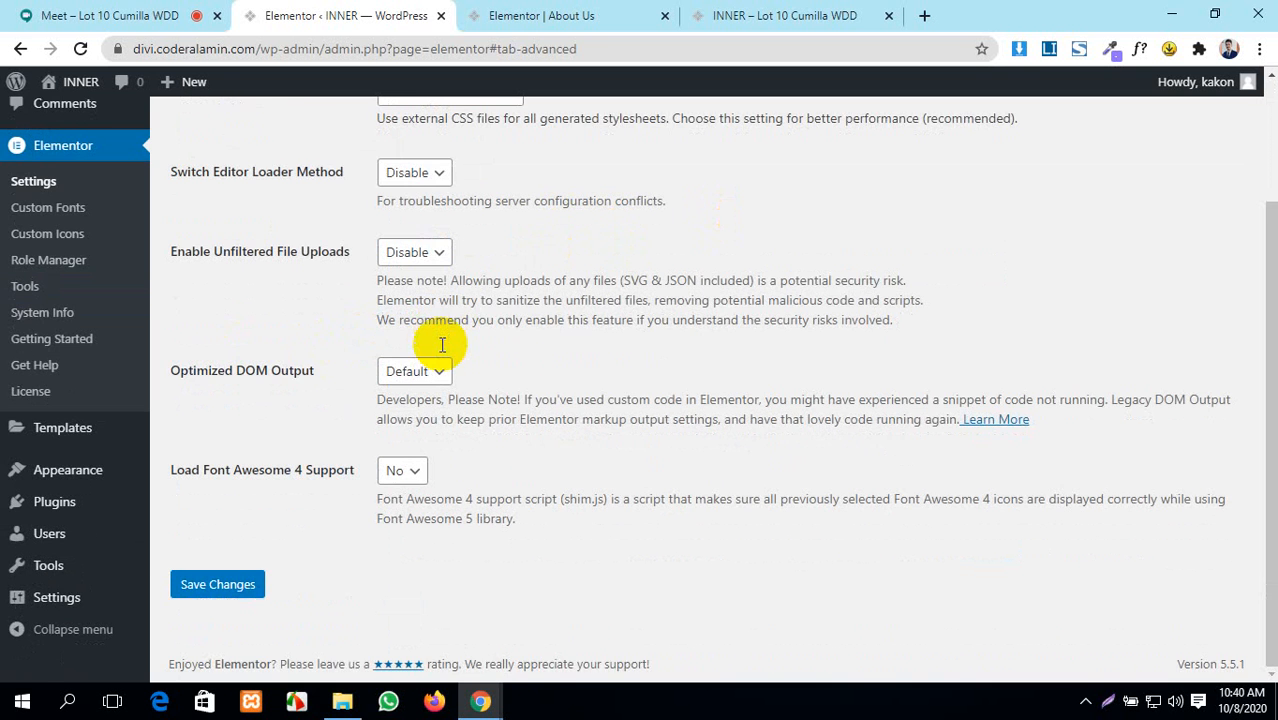
scroll(437, 352, "up", 3)
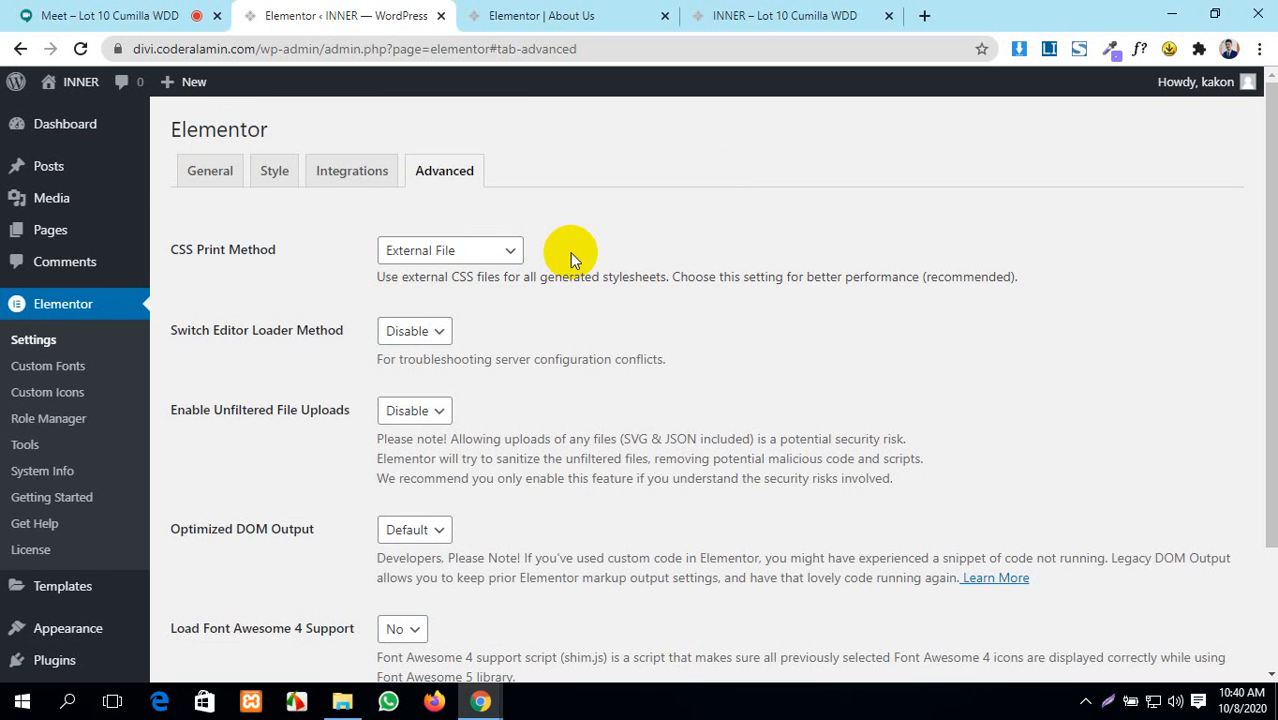
left_click(488, 252)
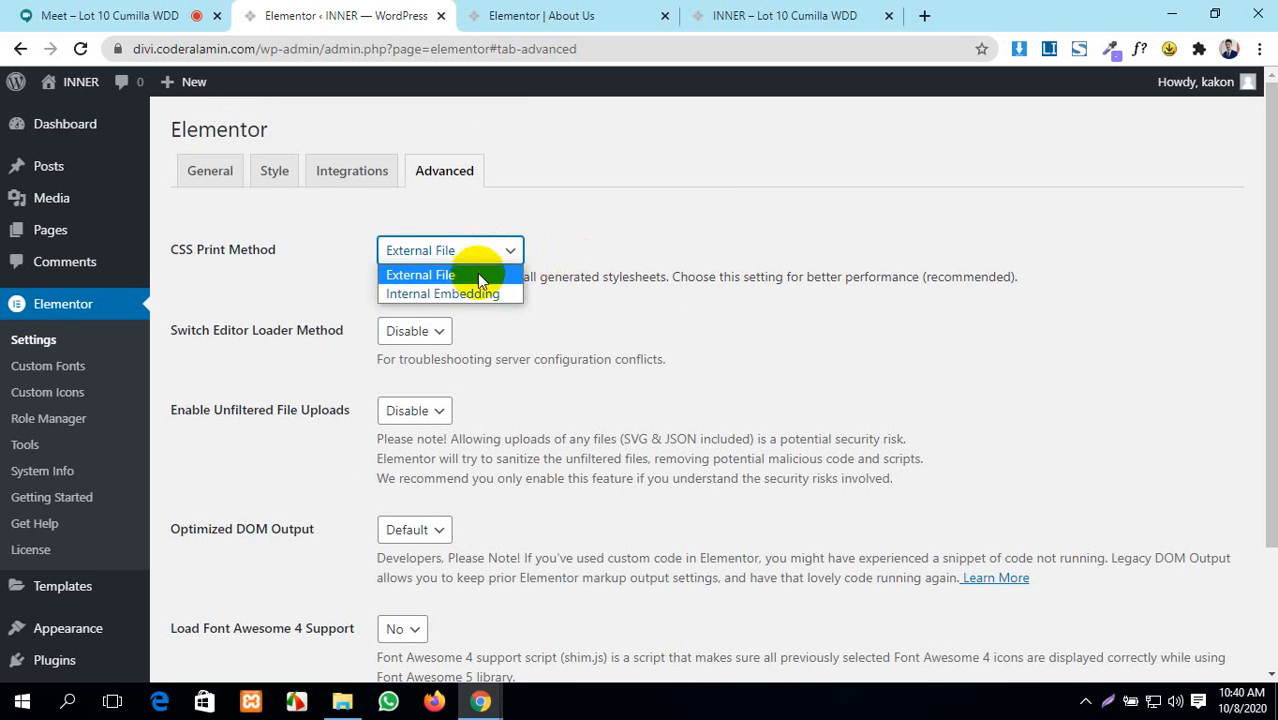
left_click(463, 274)
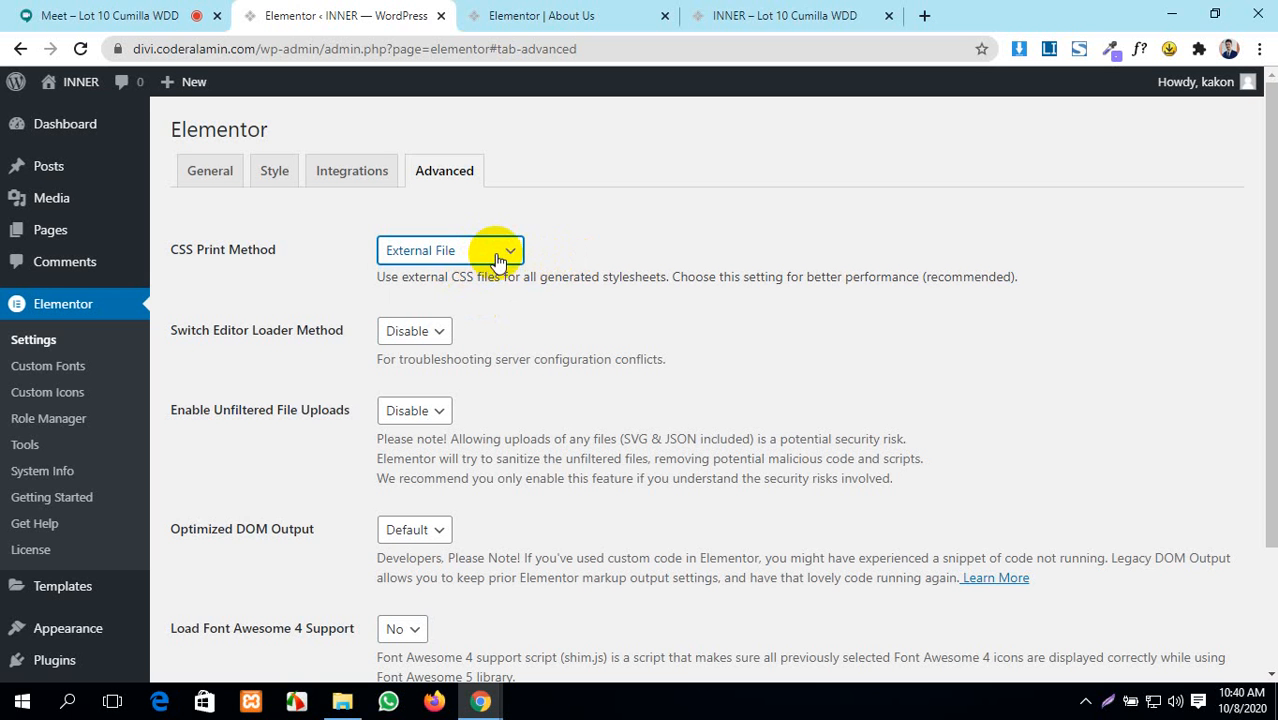
left_click(497, 255)
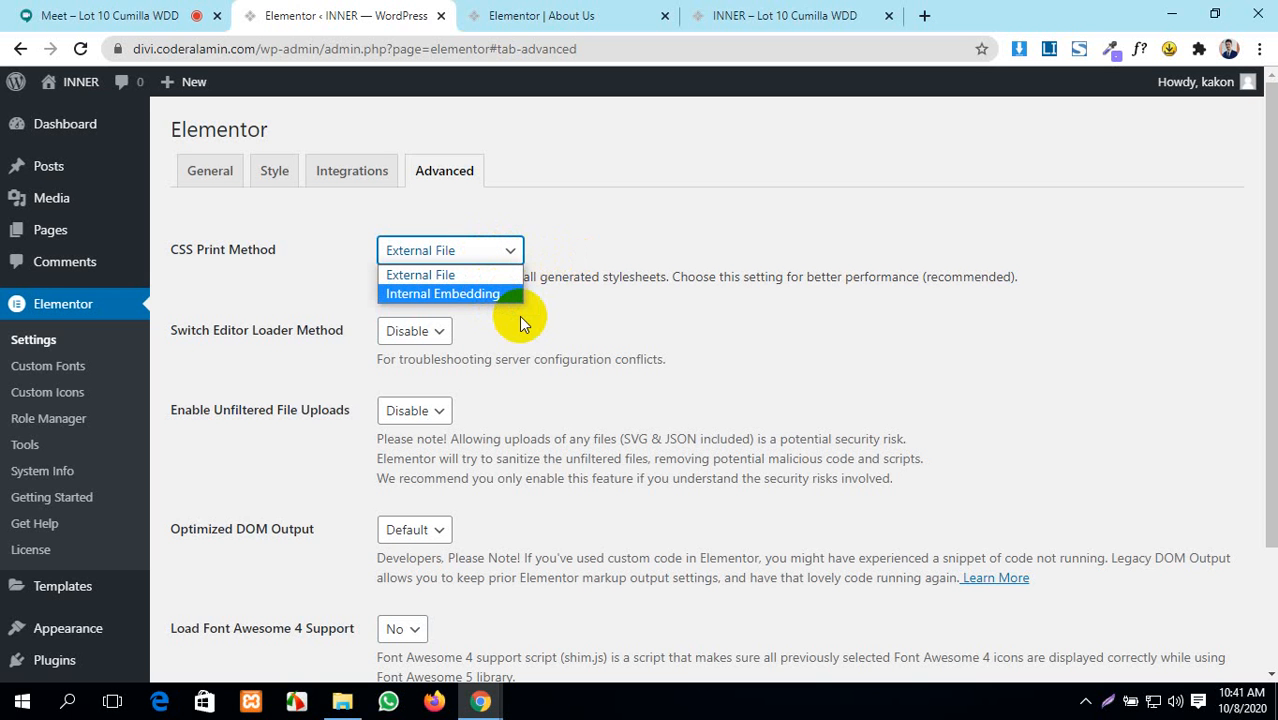
left_click(440, 274)
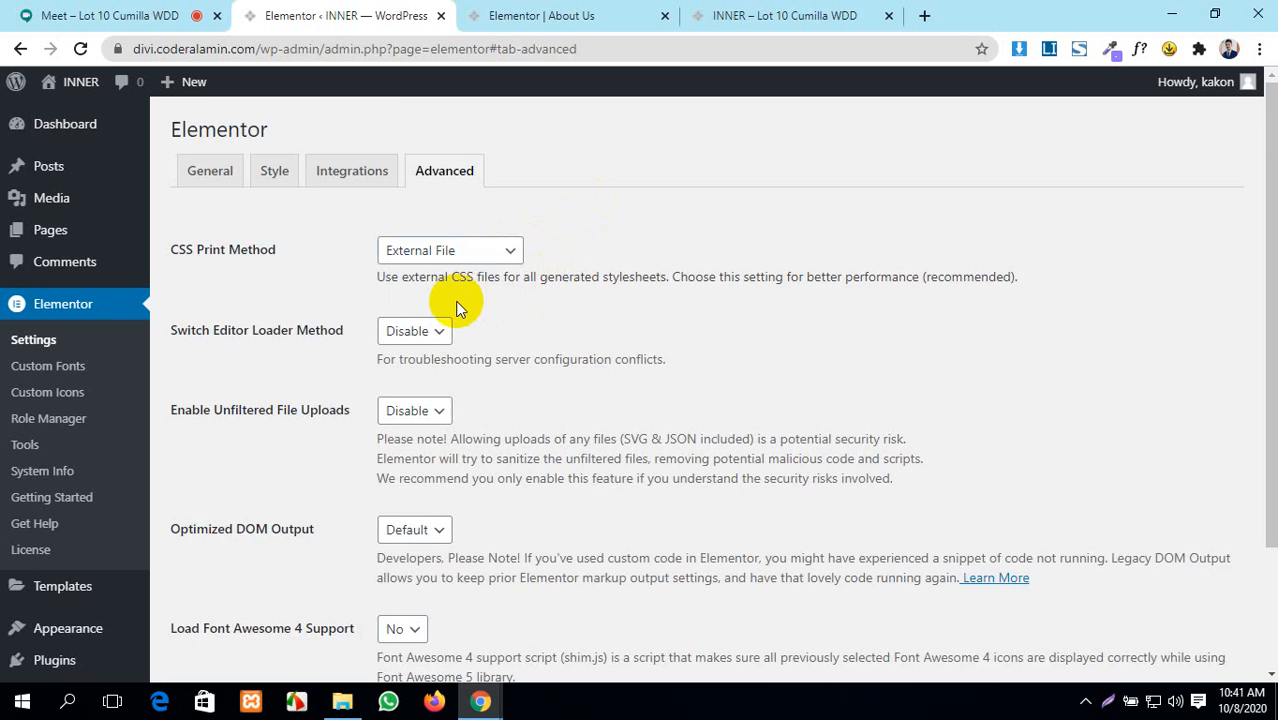
scroll(196, 270, "down", 1)
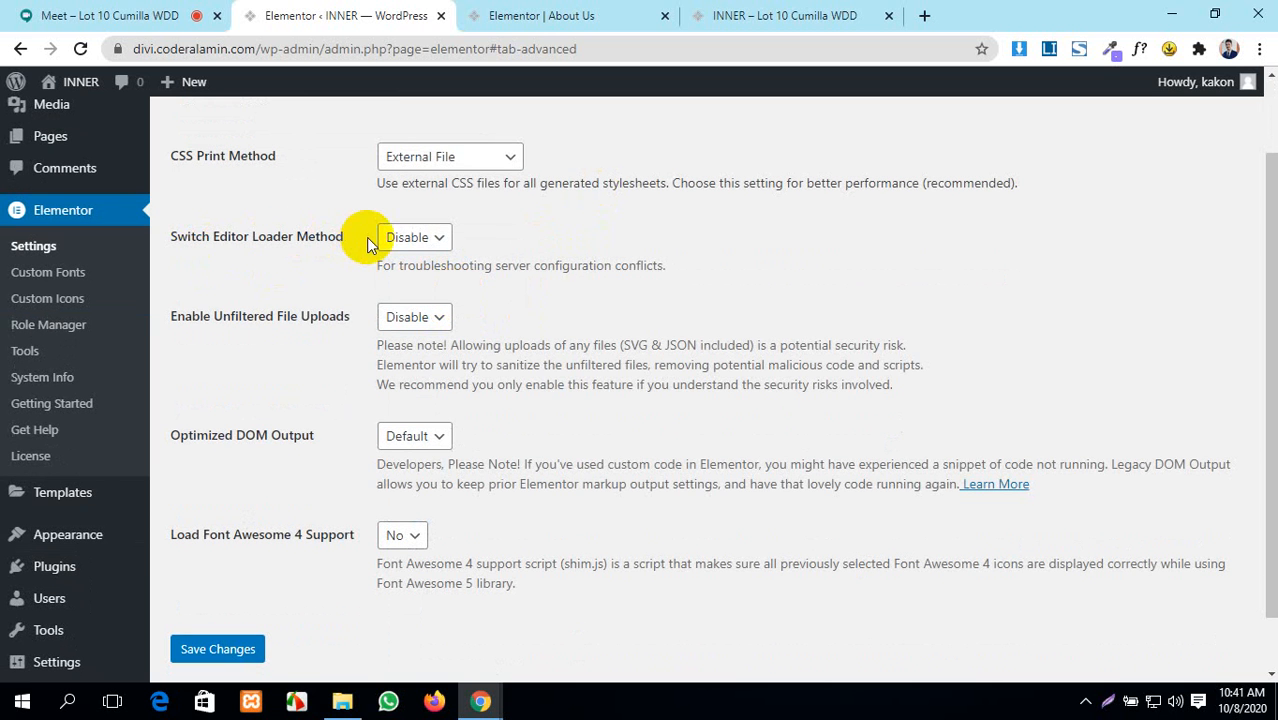
left_click(410, 237)
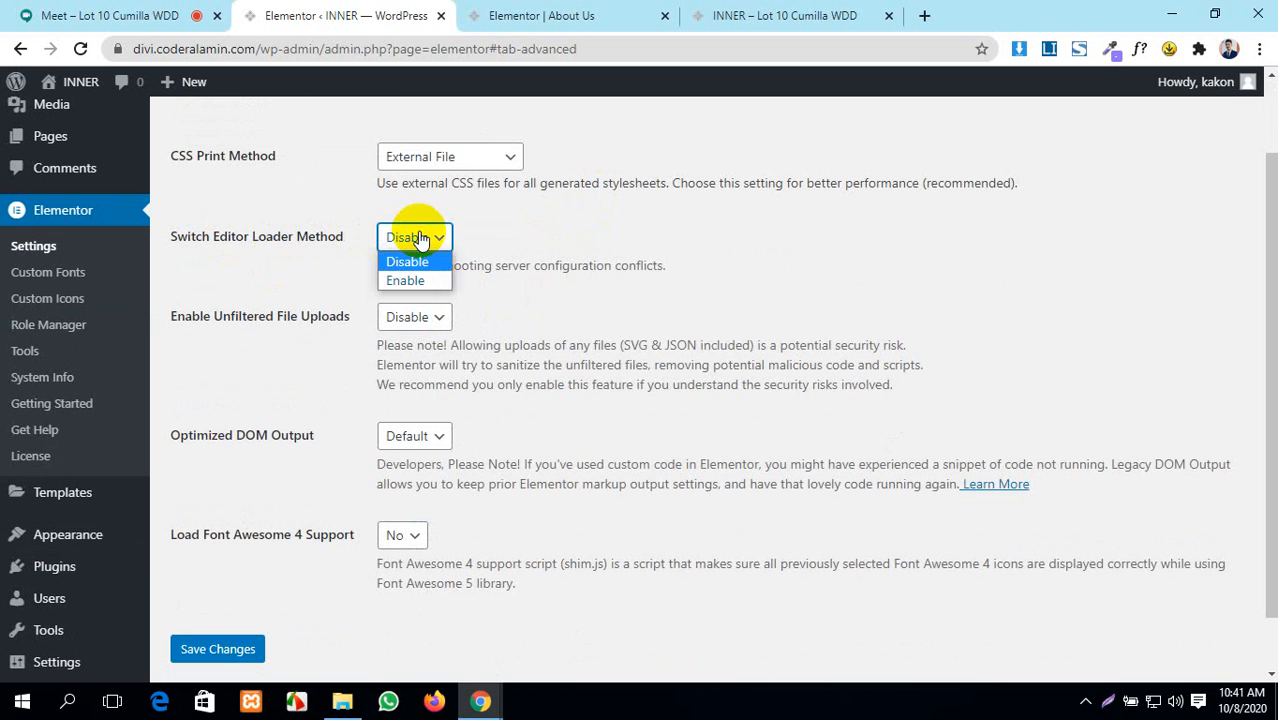
left_click(687, 283)
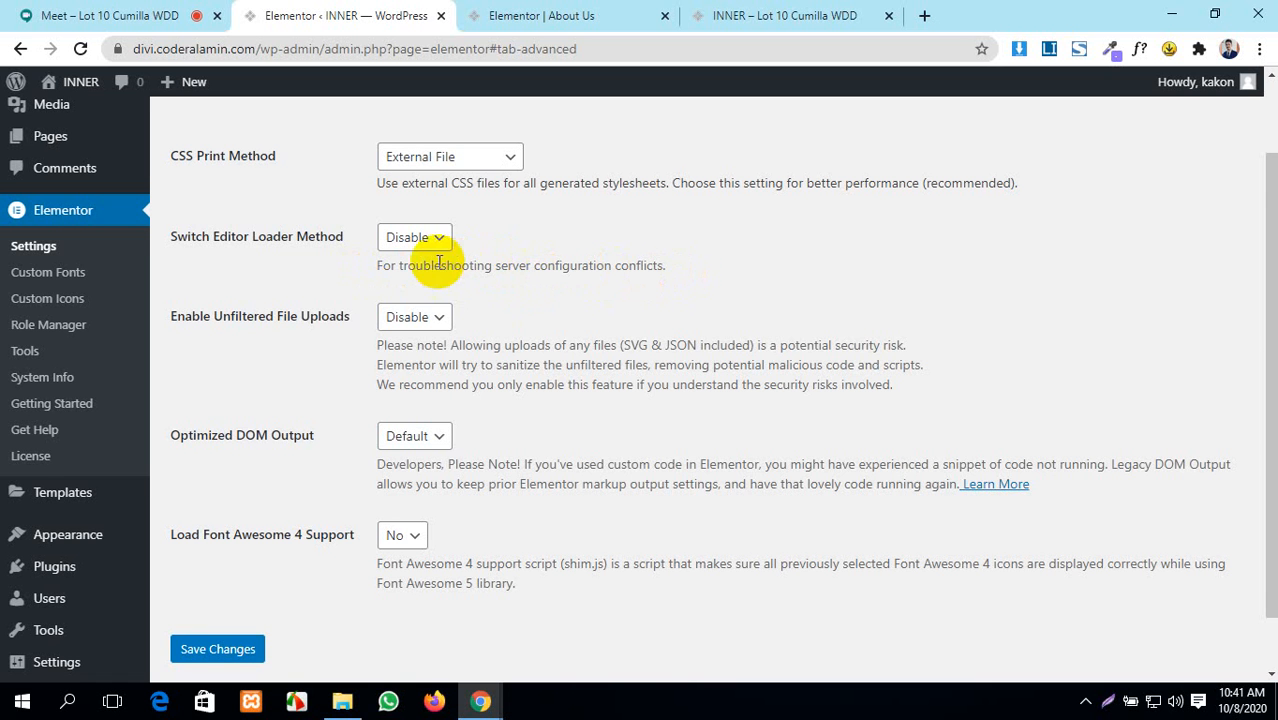
scroll(415, 255, "down", 1)
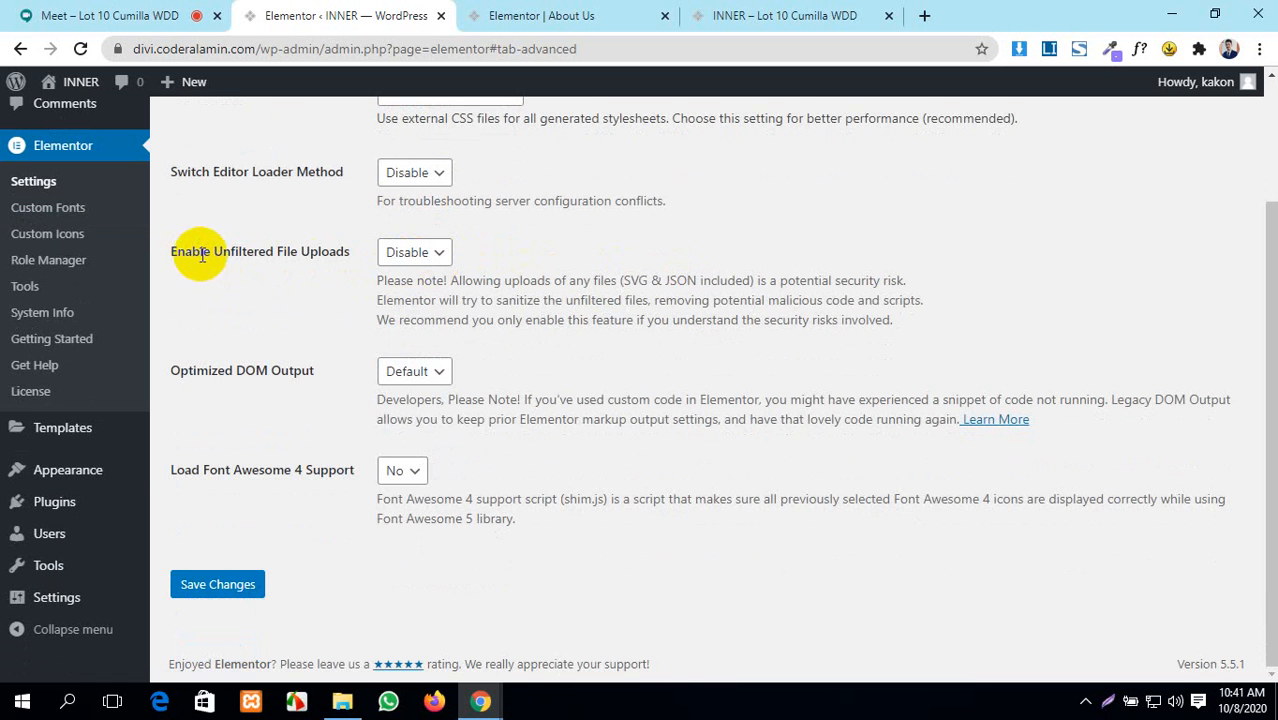
- Set Enable Unfiltered File Uploads to Enable, briefly reverting to Disable before enabling again
left_click(424, 252)
left_click(444, 297)
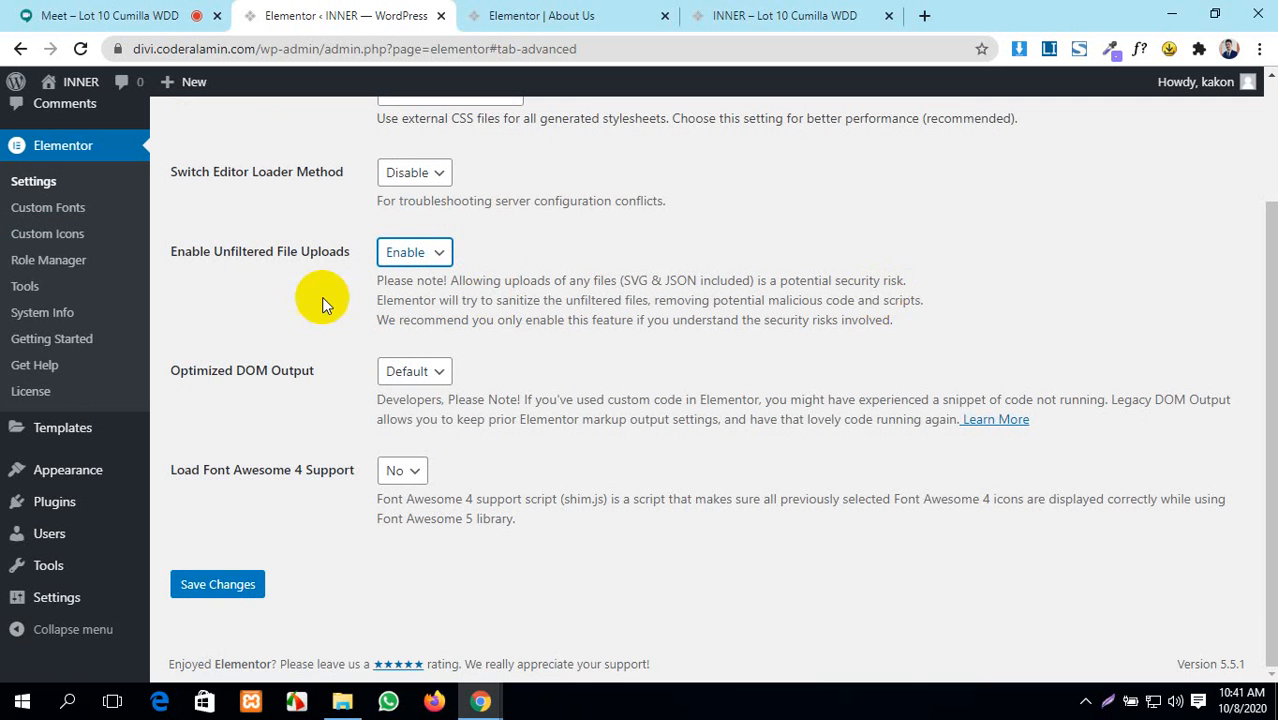
left_click(405, 252)
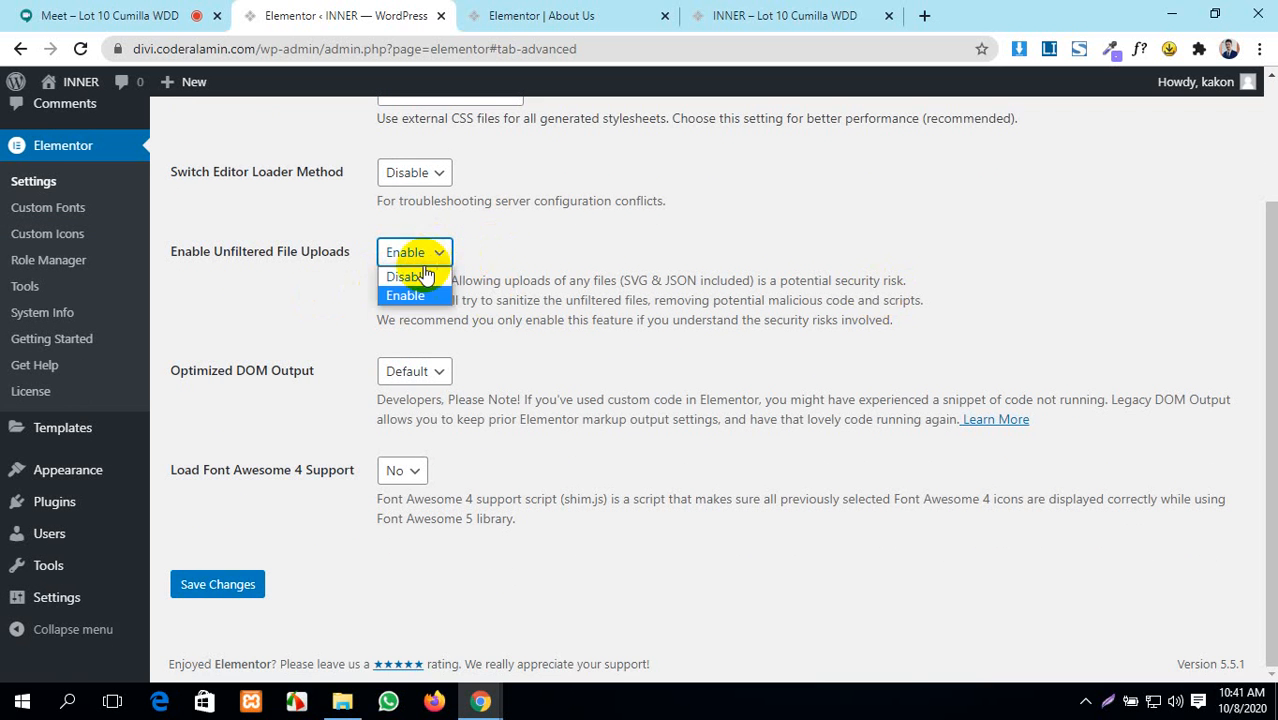
left_click(400, 273)
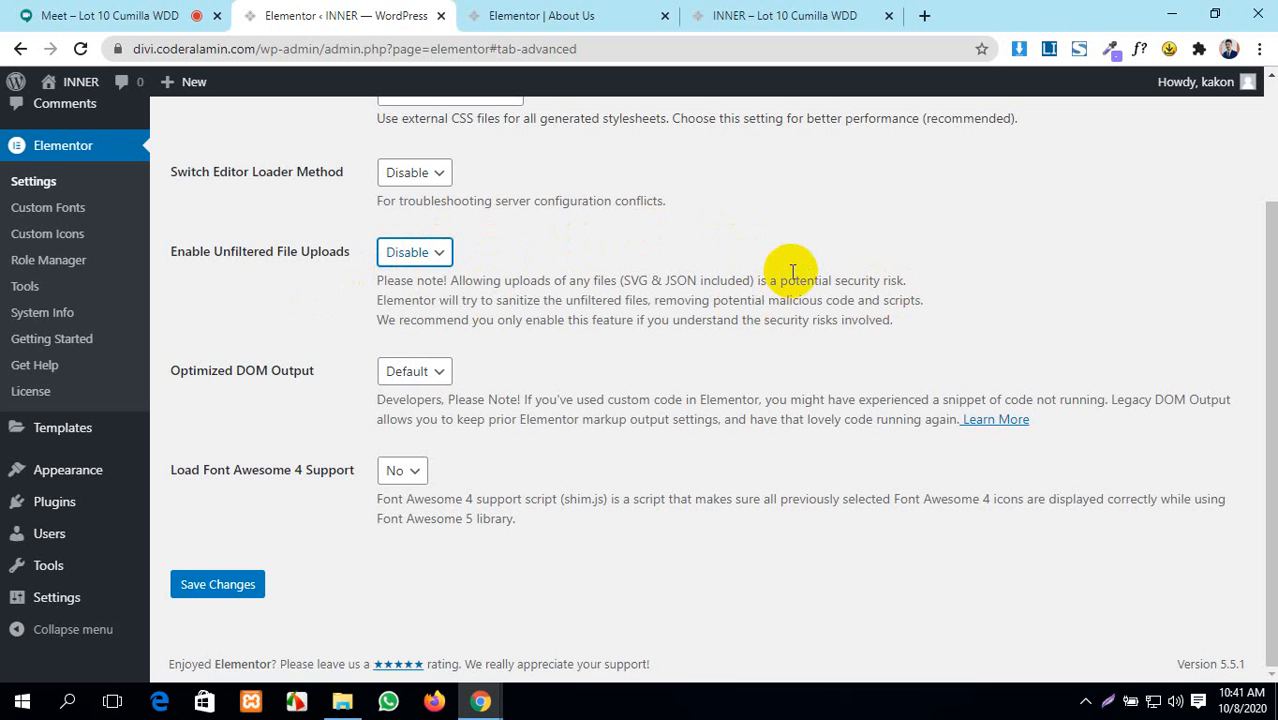
left_click(420, 255)
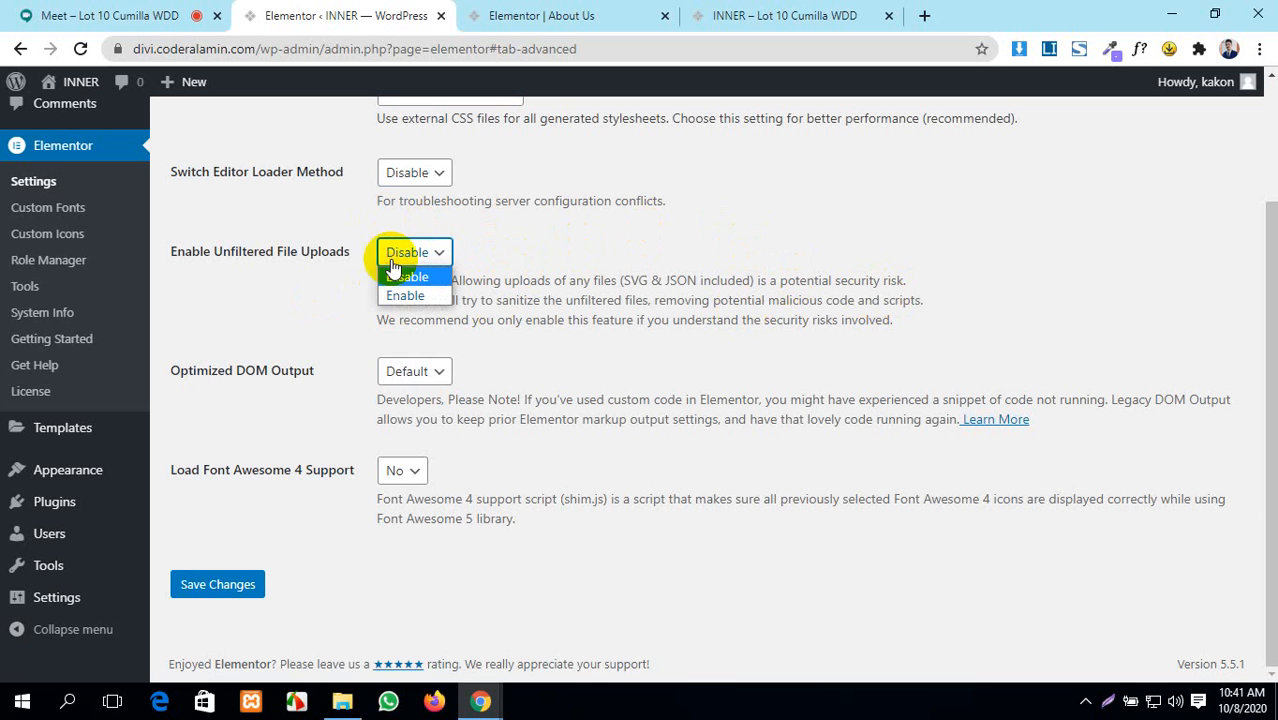
left_click(410, 292)
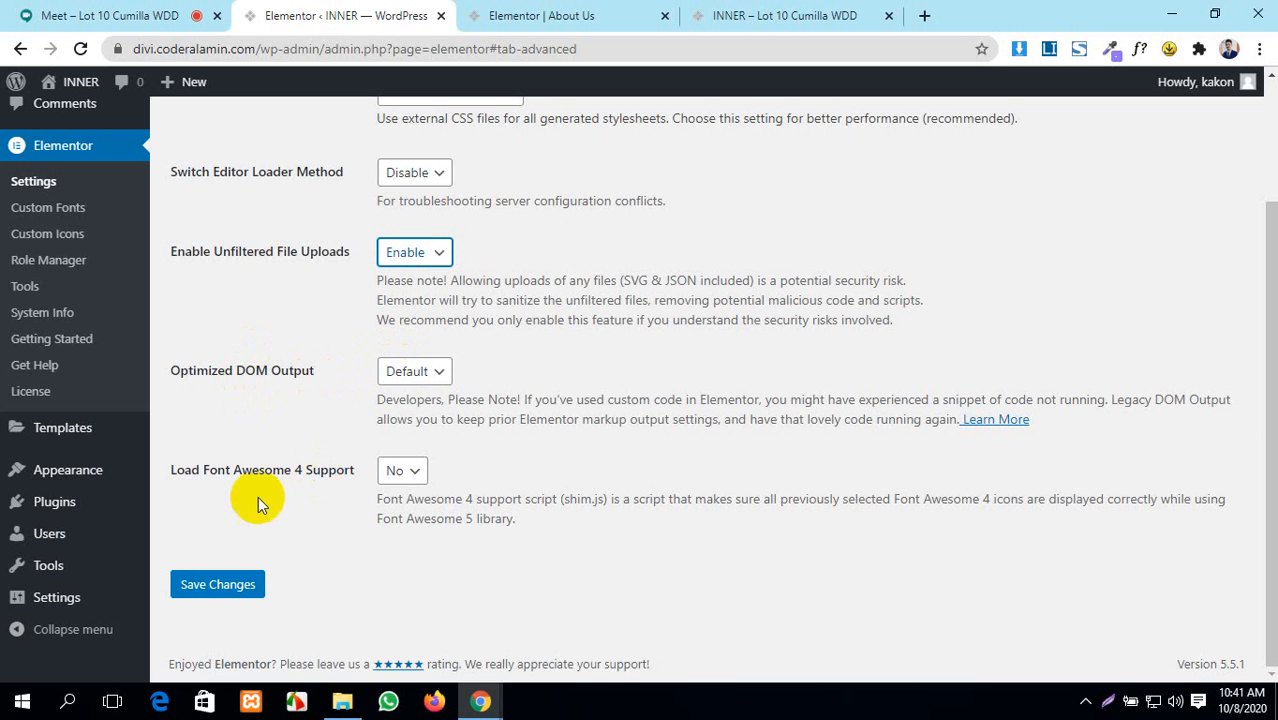
- Set Load Font Awesome 4 Support to Yes and save the advanced settings
left_click(410, 472)
left_click(414, 516)
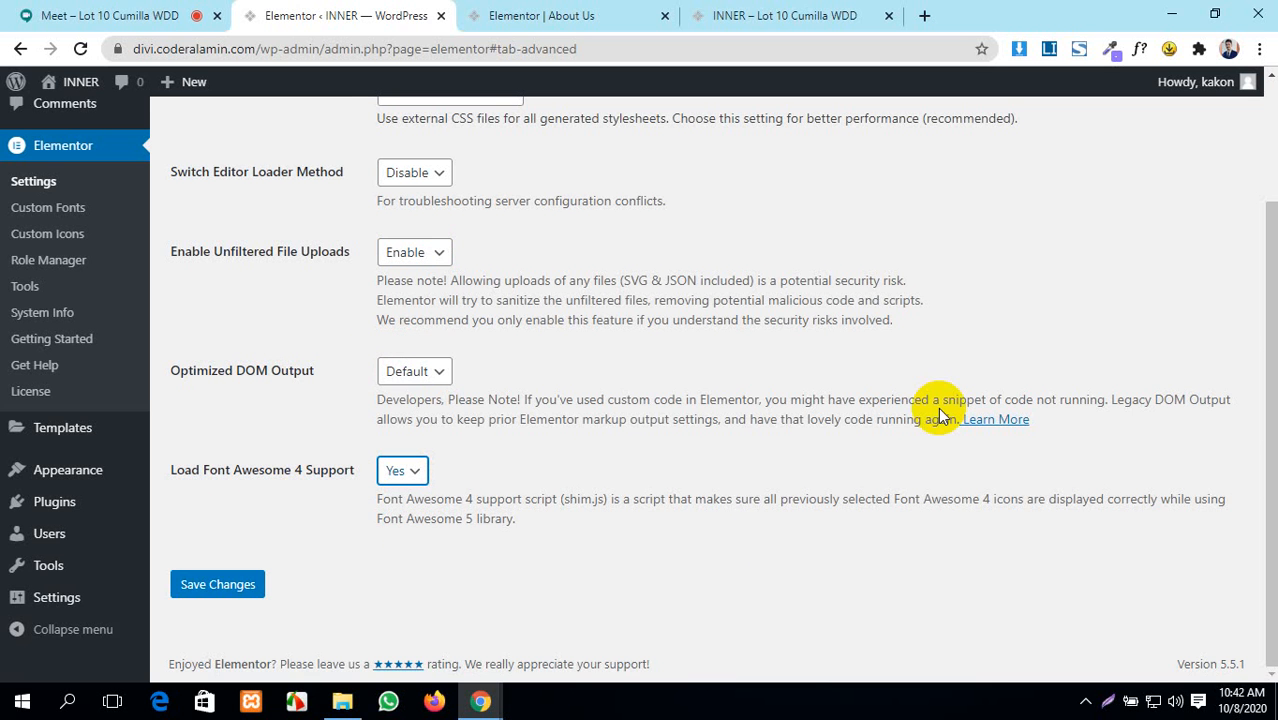
left_click(212, 590)
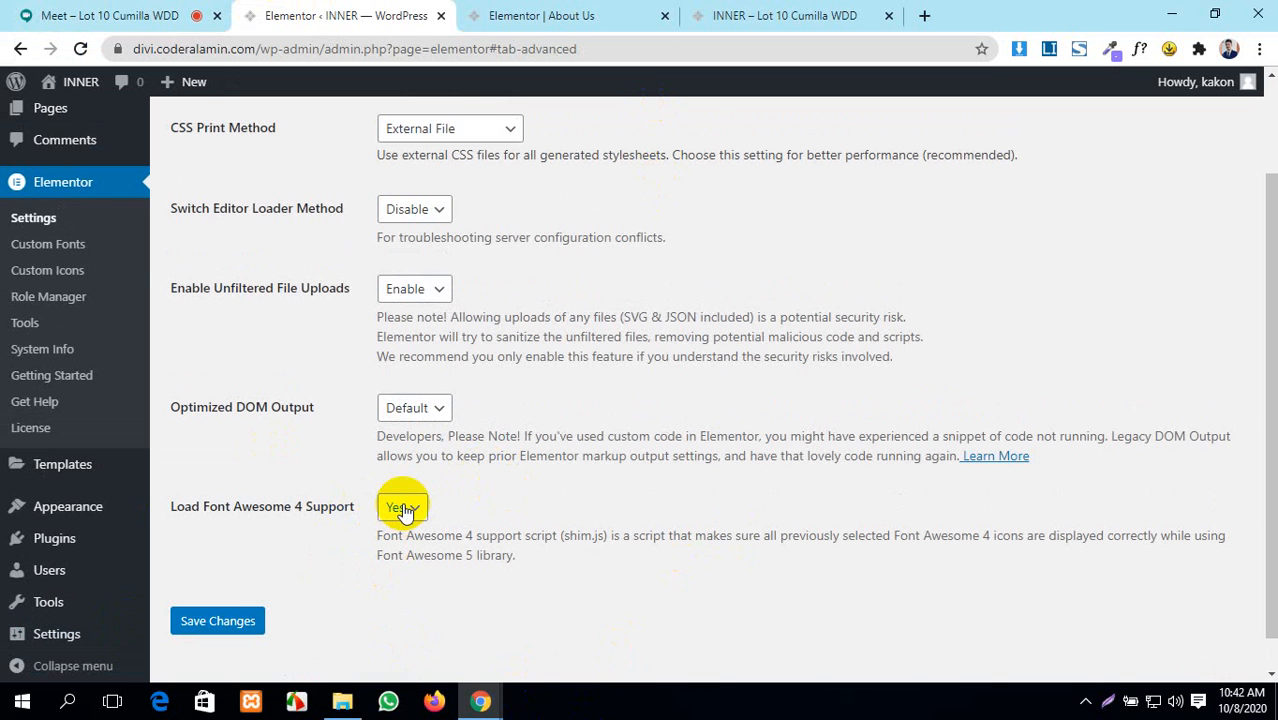
scroll(717, 495, "up", 2)
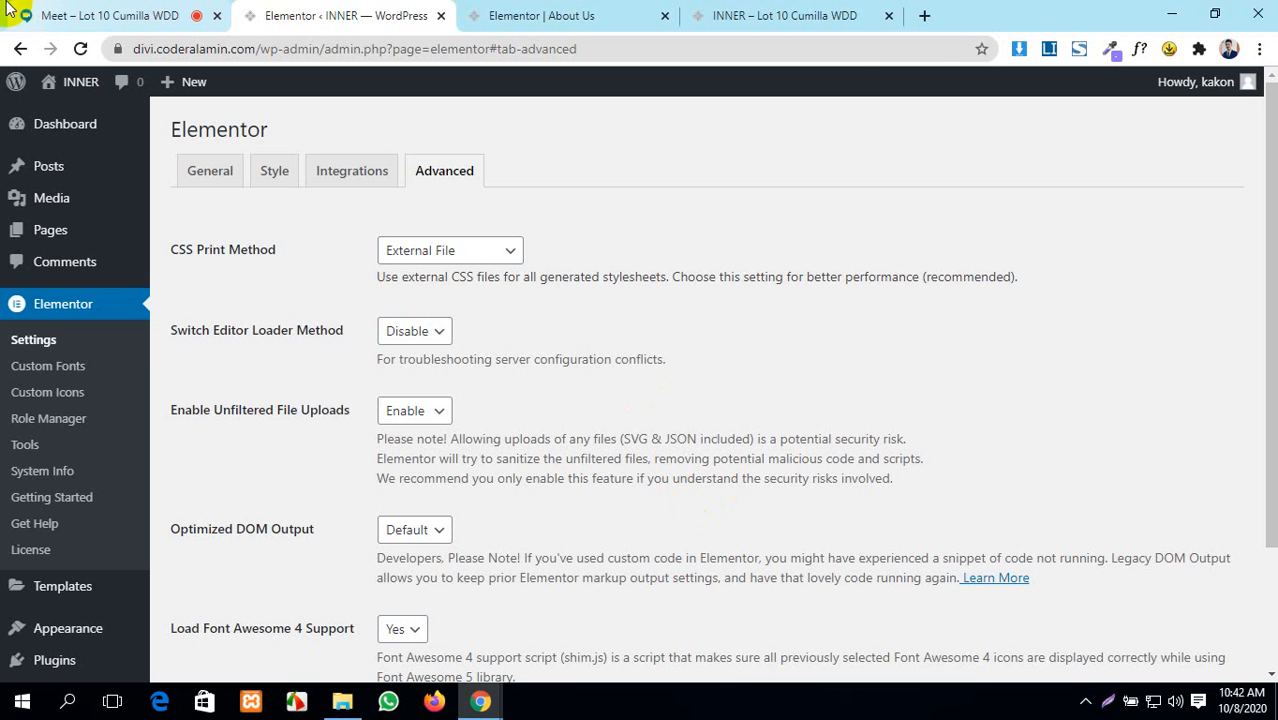
left_click(110, 15)
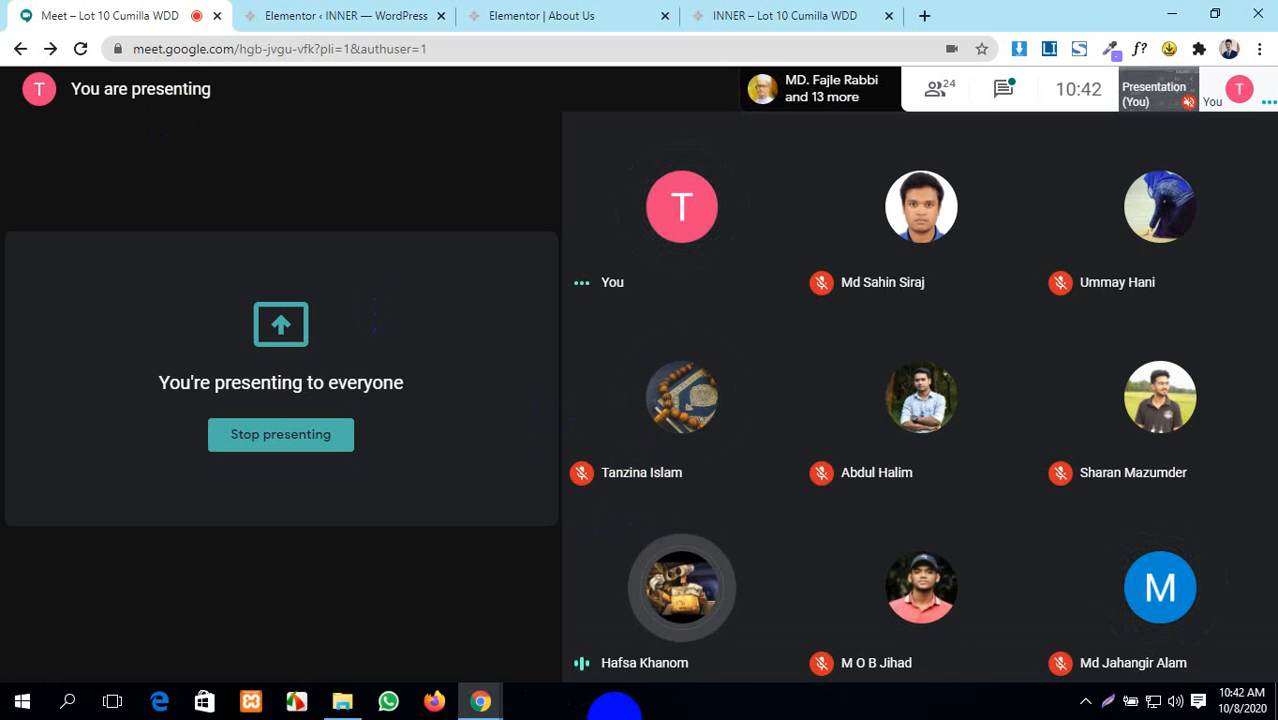
left_click(516, 20)
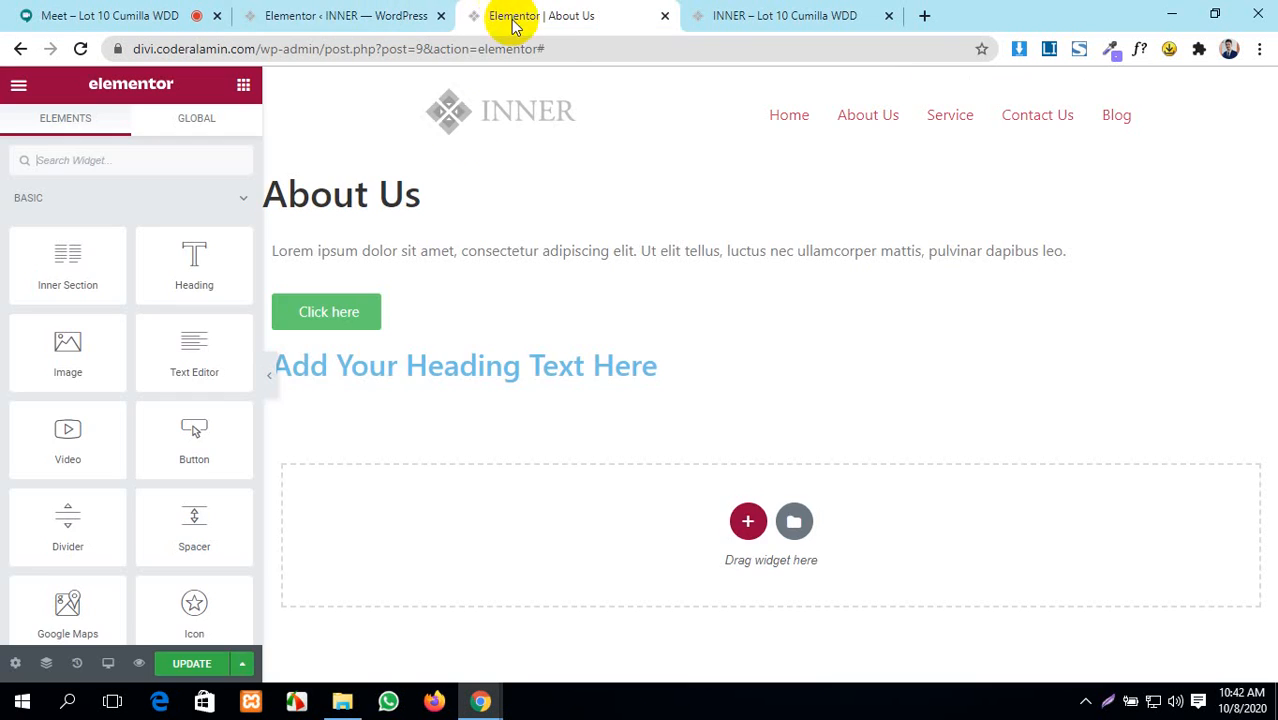
left_click(337, 15)
scroll(437, 531, "down", 2)
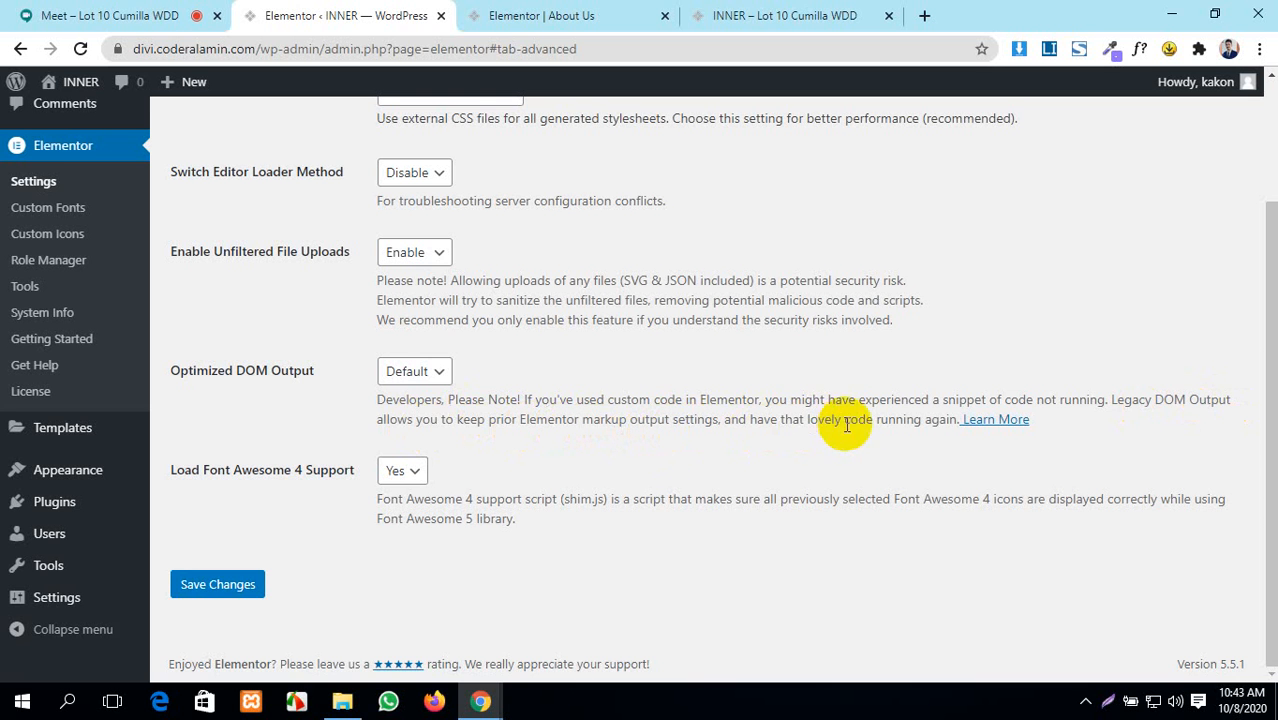
- Read the 'What Is The Optimized DOM?' docs article from Learn More, then return to Google Meet
left_click(1003, 421)
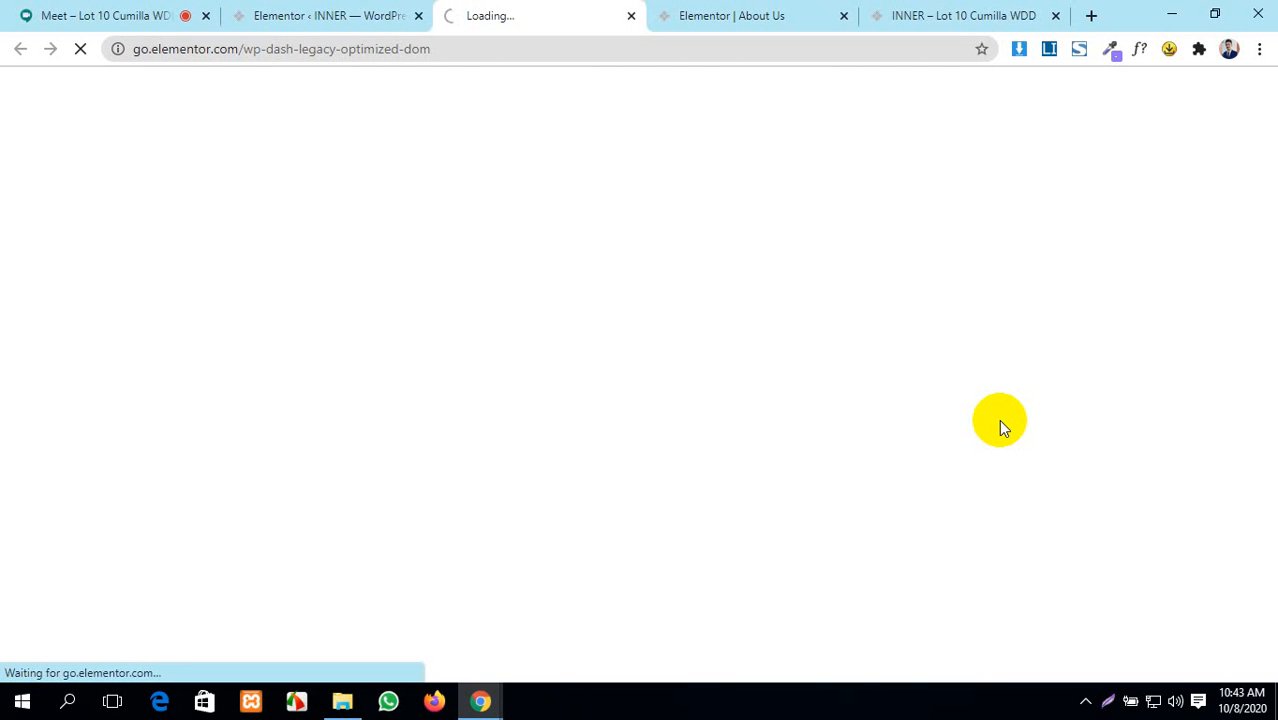
left_click(255, 12)
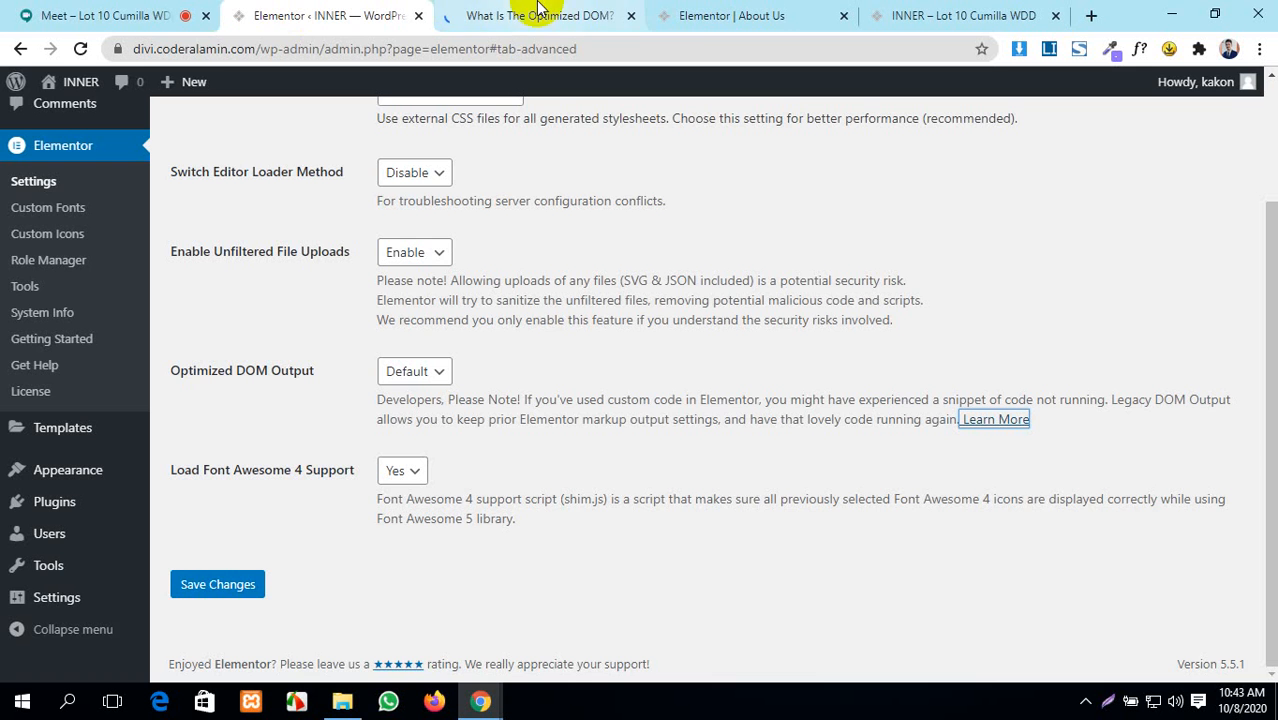
left_click(538, 12)
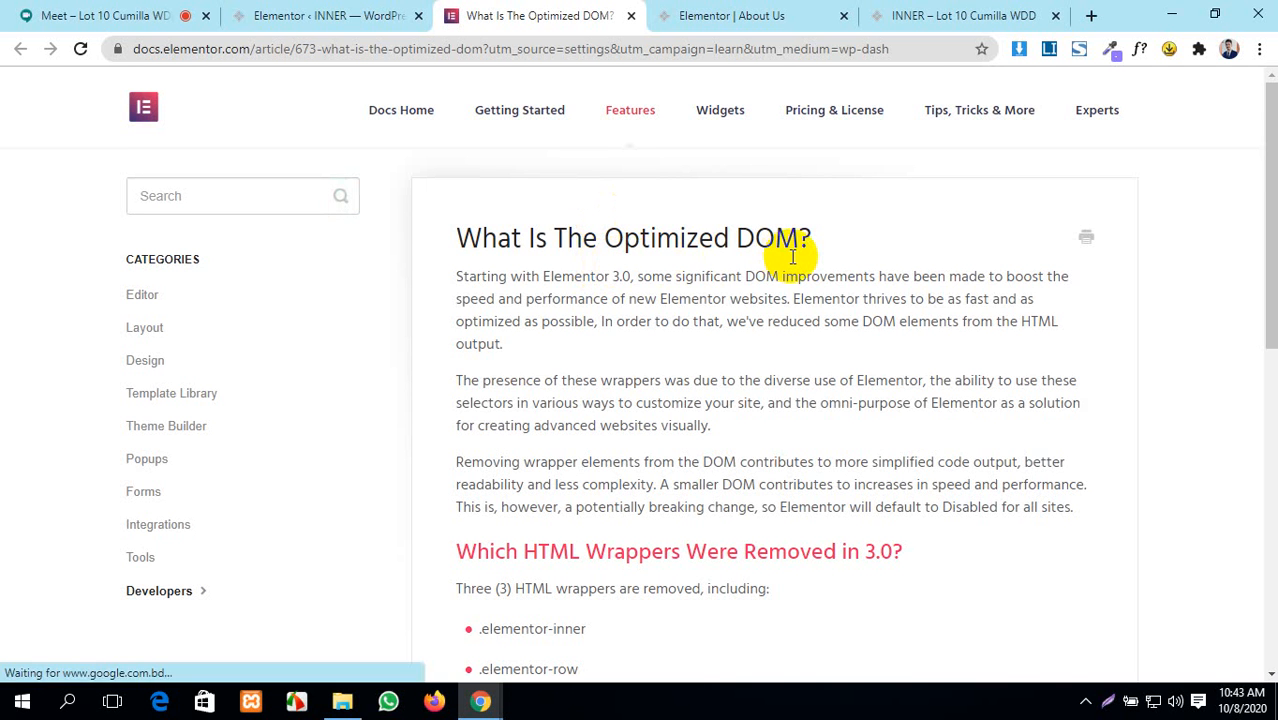
scroll(792, 256, "down", 2)
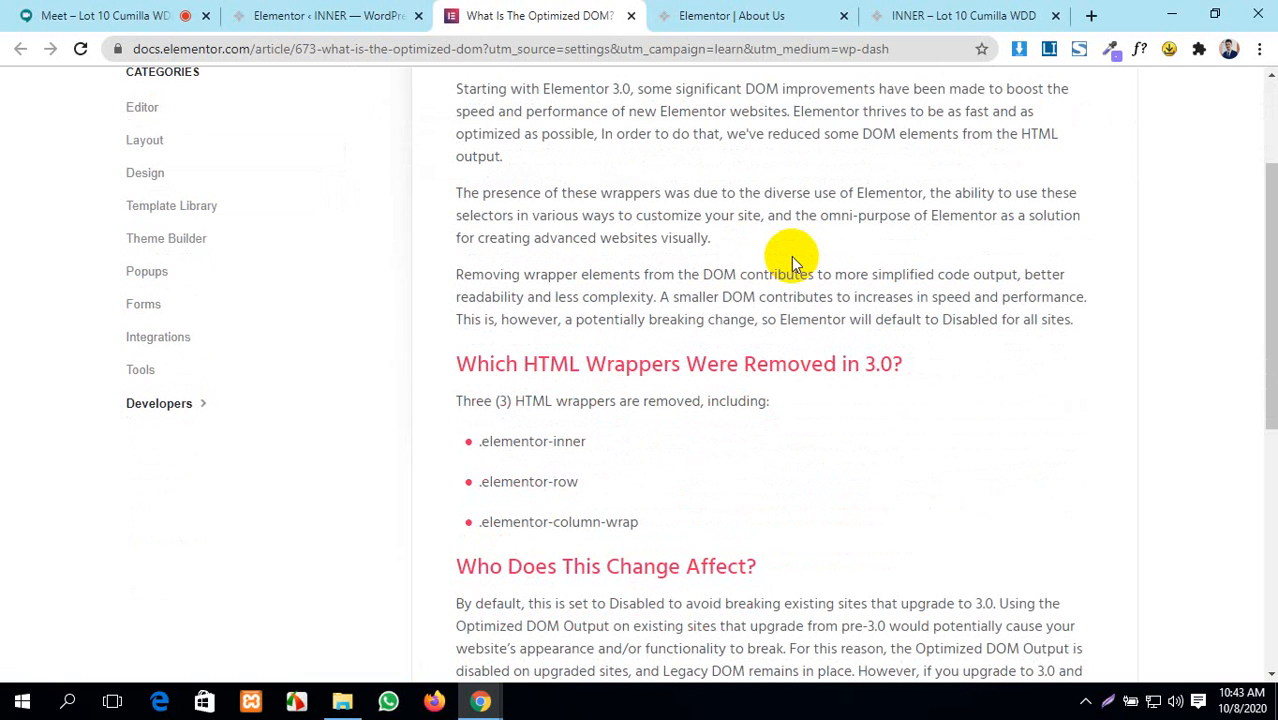
scroll(791, 256, "up", 2)
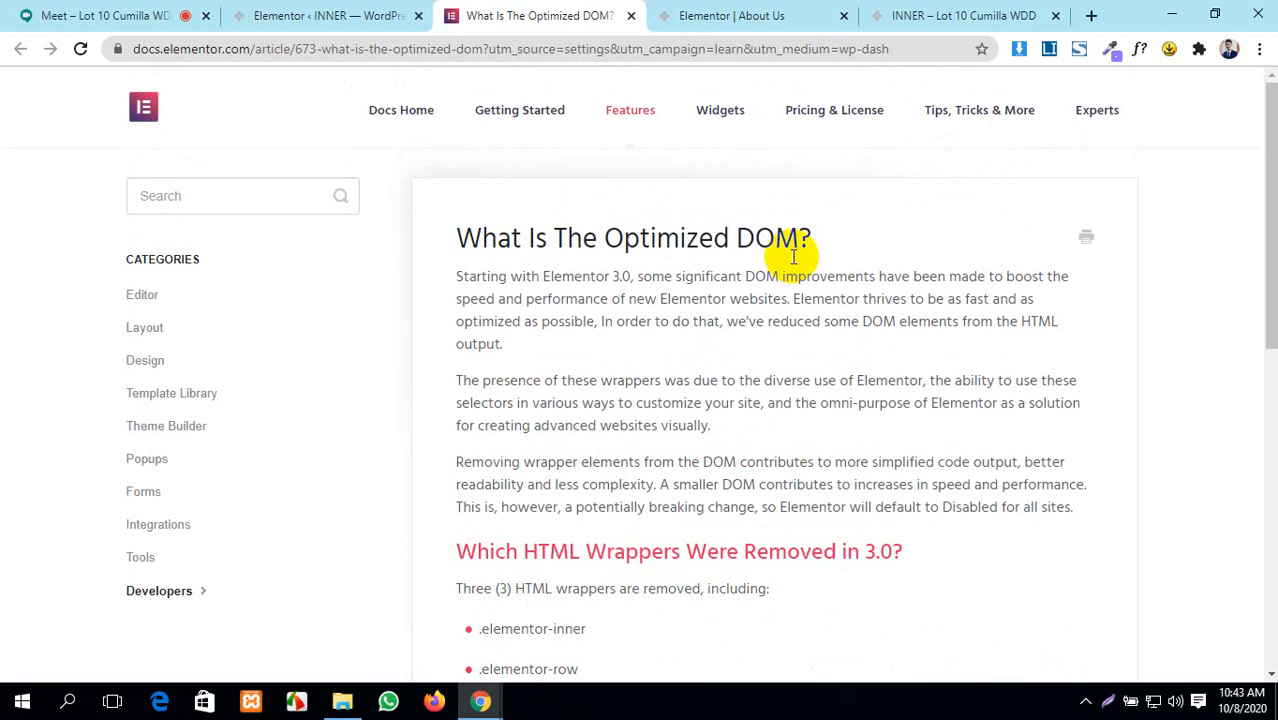
left_click(100, 15)
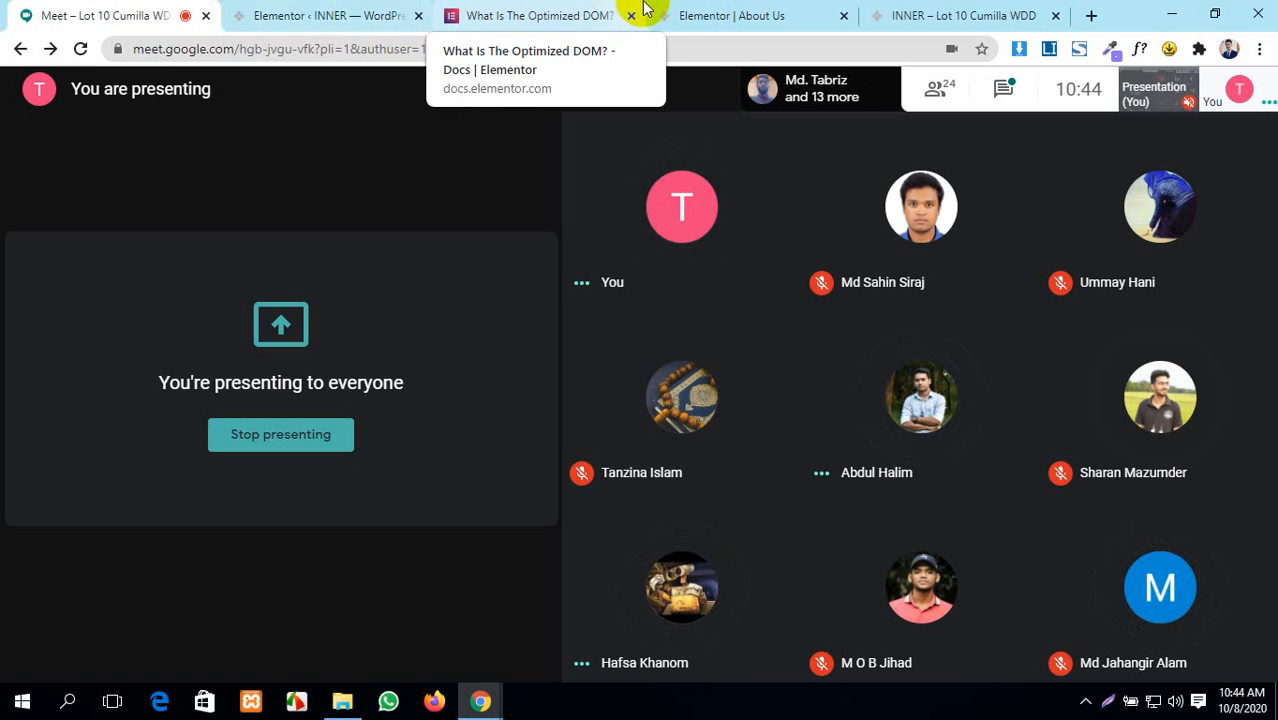
left_click(537, 10)
scroll(750, 330, "down", 5)
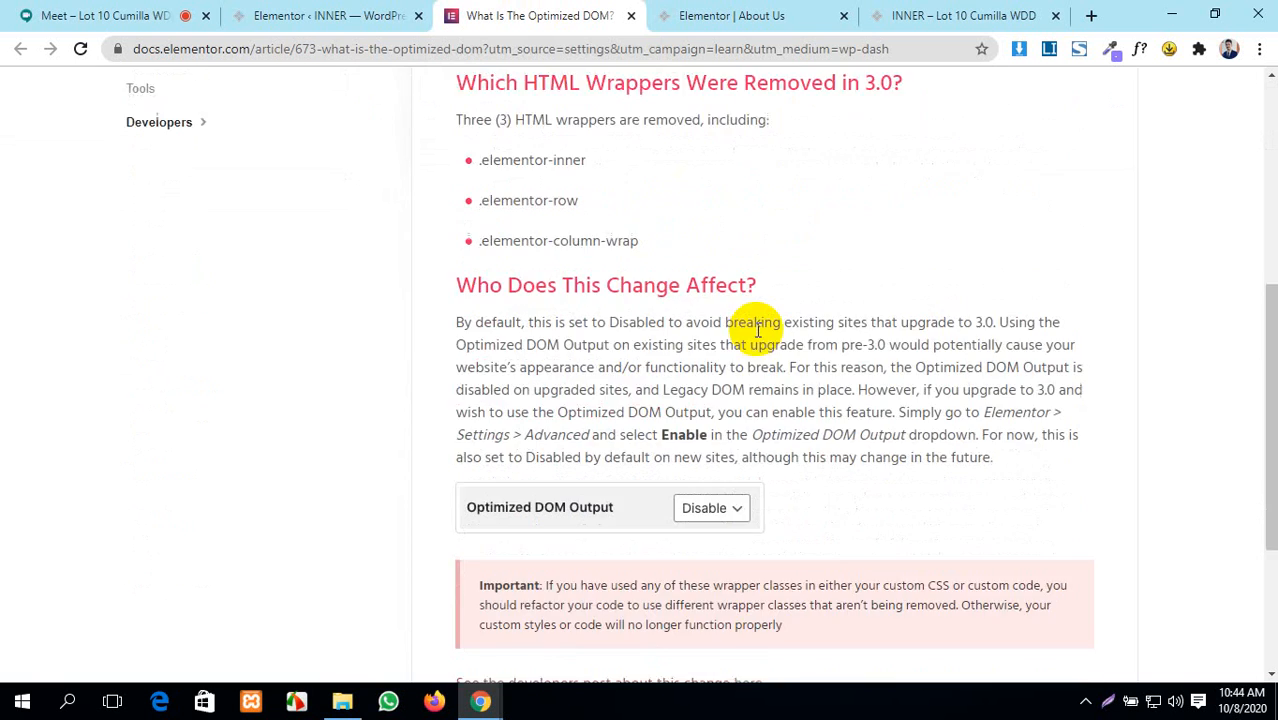
scroll(757, 337, "up", 2)
scroll(757, 337, "up", 1)
scroll(757, 335, "down", 5)
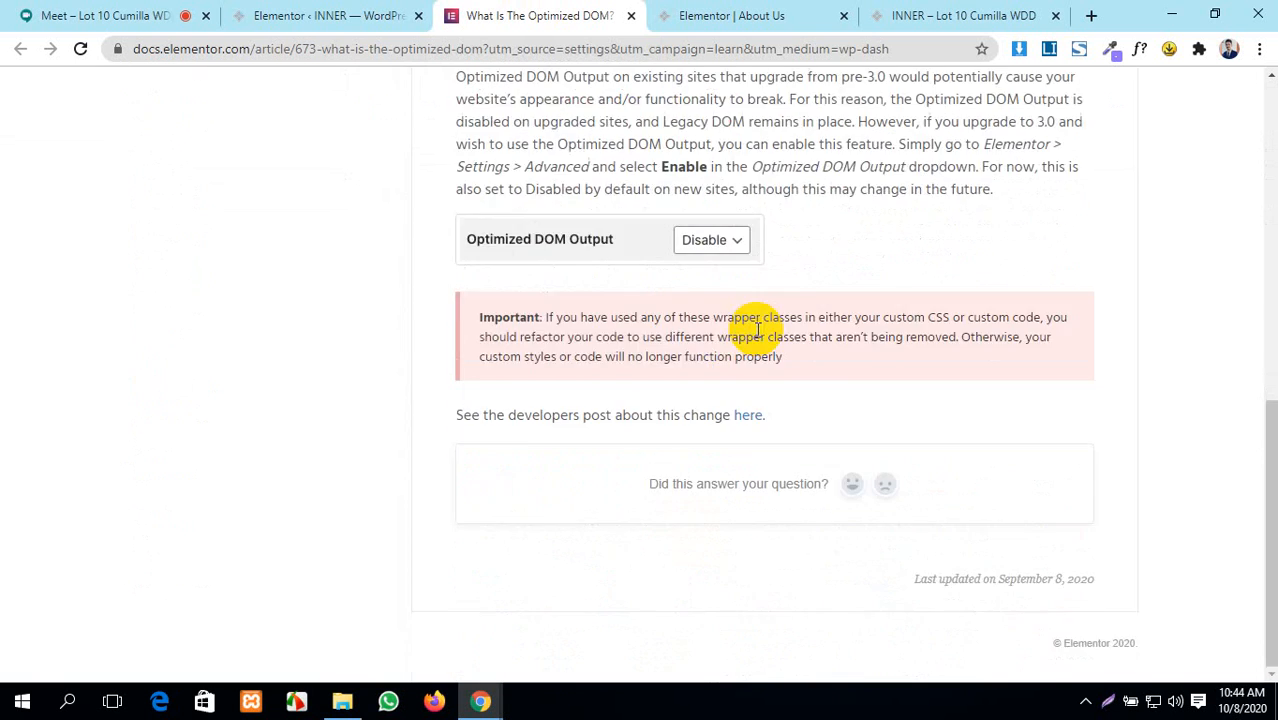
scroll(757, 332, "up", 6)
left_click(345, 14)
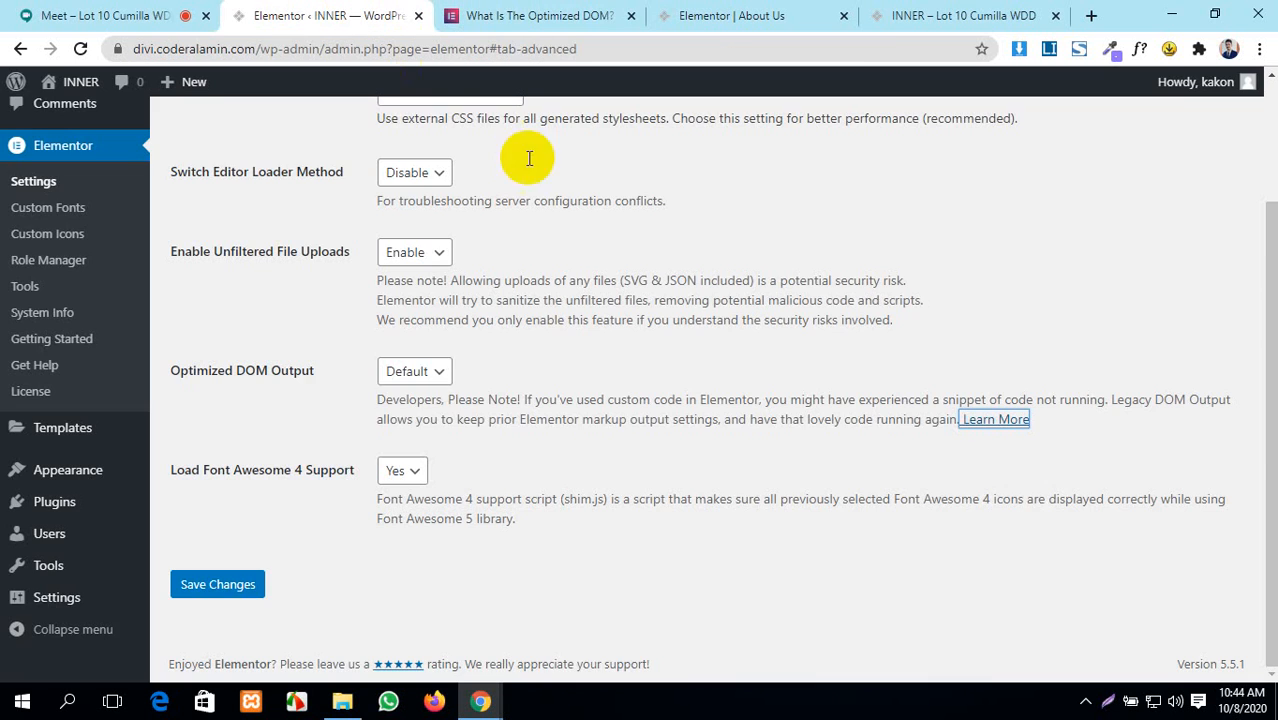
left_click(530, 15)
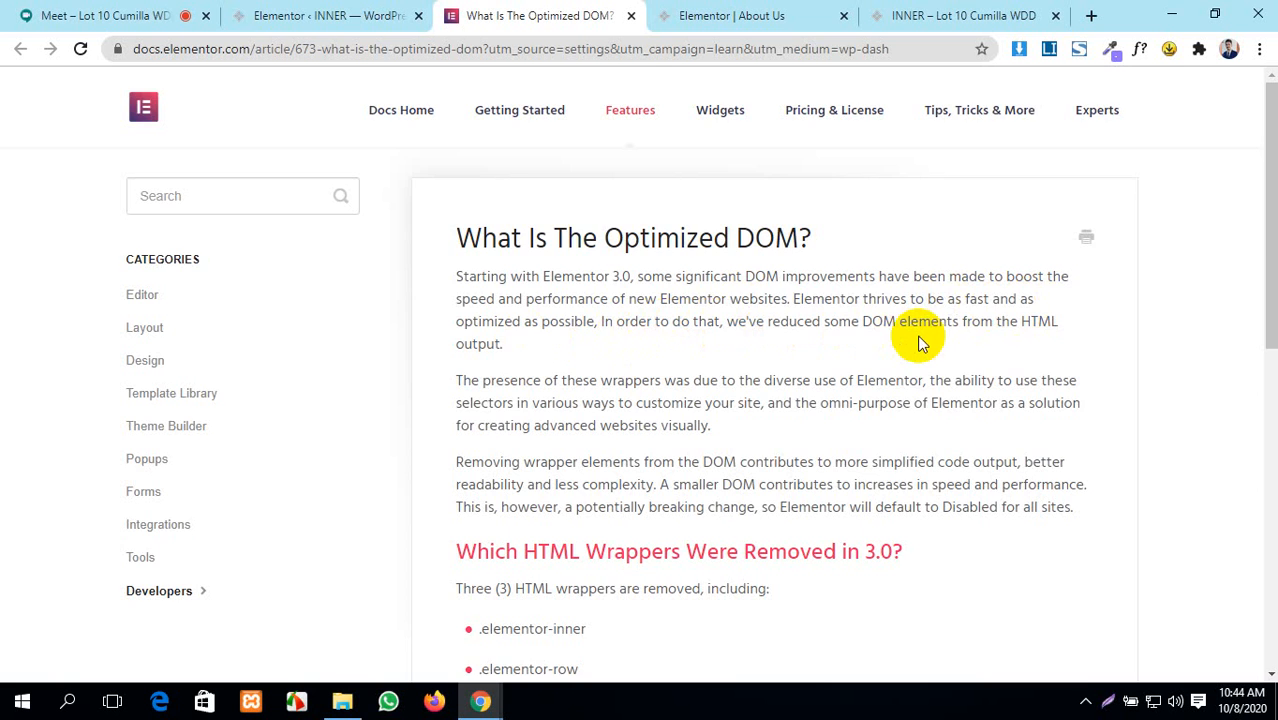
scroll(912, 346, "down", 5)
scroll(912, 346, "down", 3)
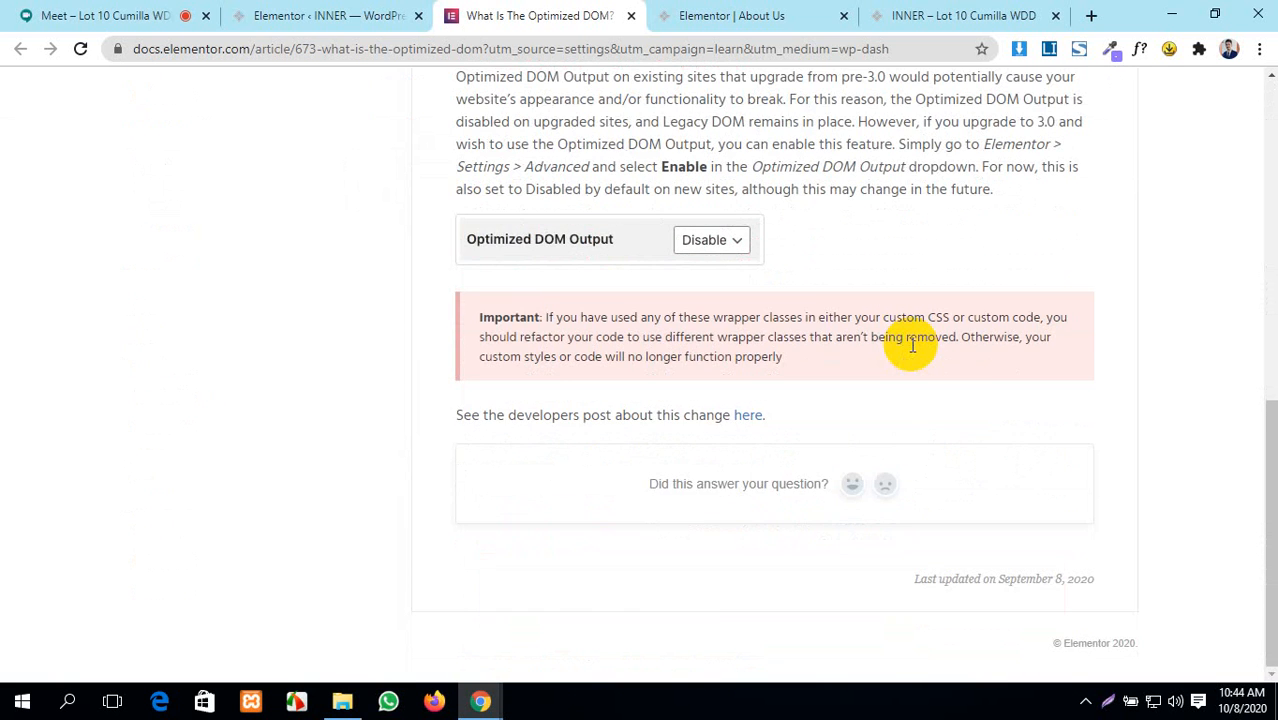
scroll(912, 346, "up", 2)
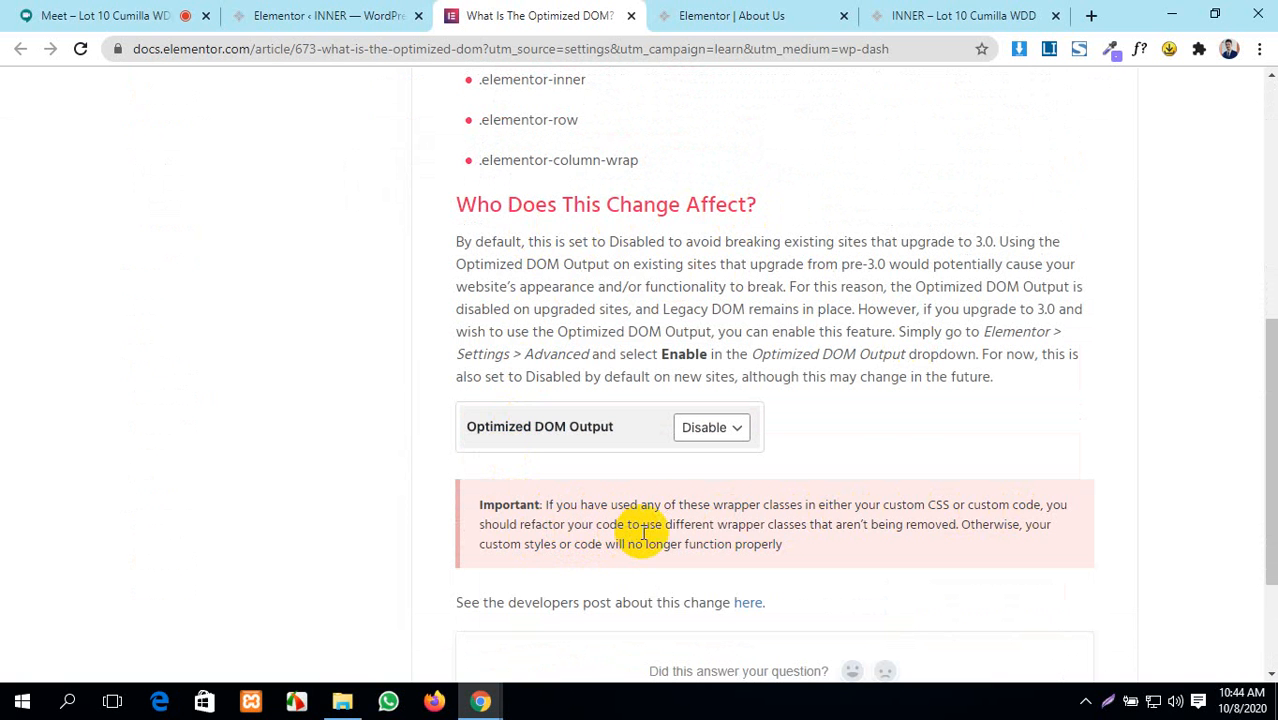
scroll(903, 505, "down", 2)
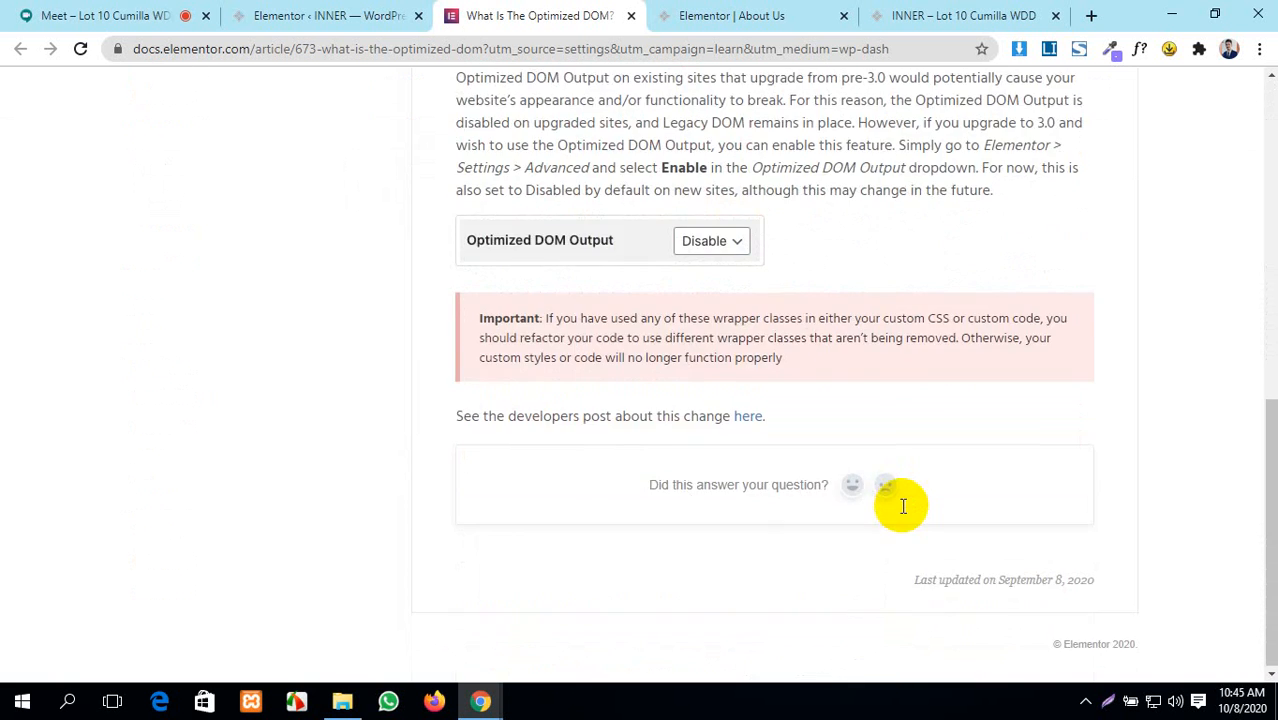
scroll(903, 505, "up", 7)
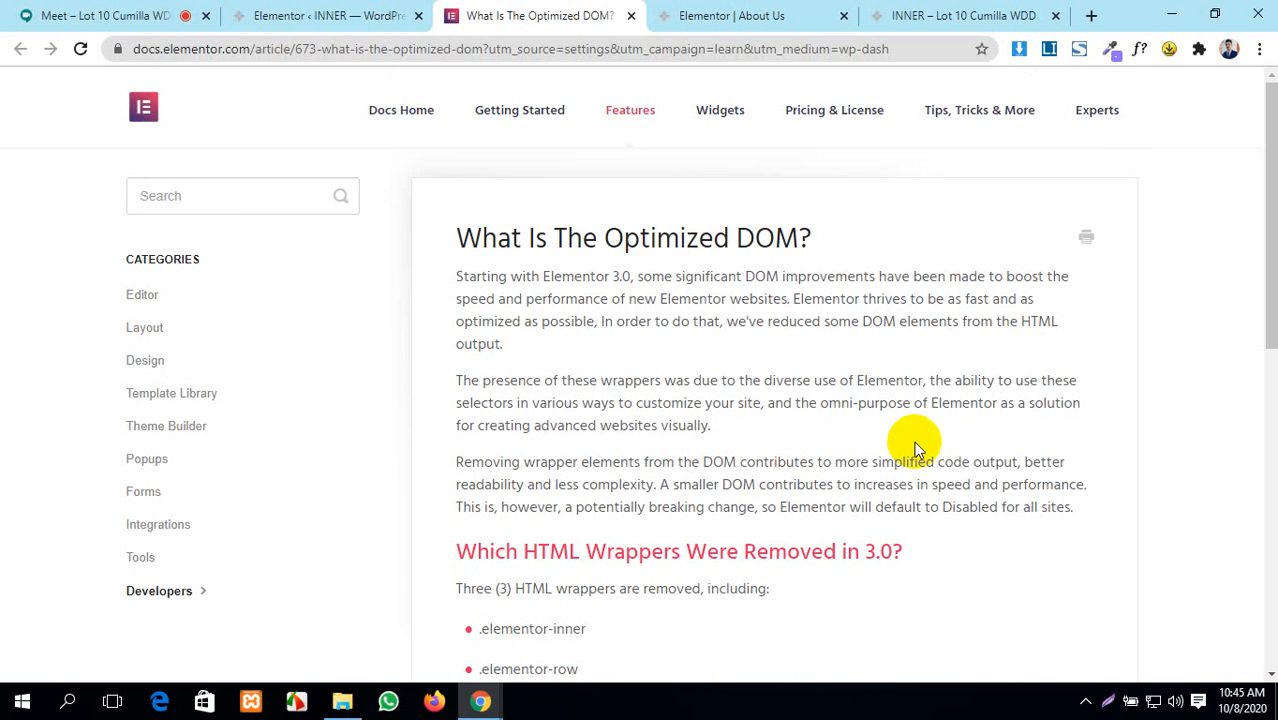
left_click(630, 18)
- Save Elementor's Advanced settings with Optimized DOM Output left at Default
left_click(375, 12)
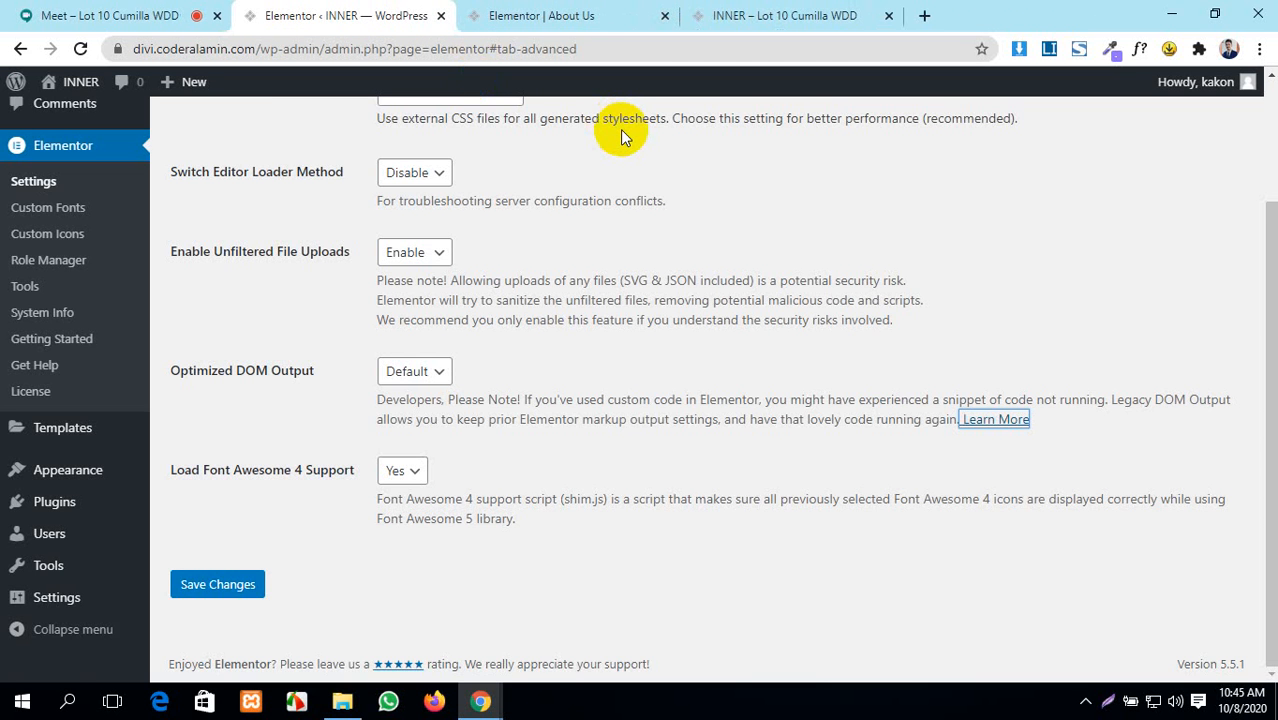
scroll(620, 130, "up", 2)
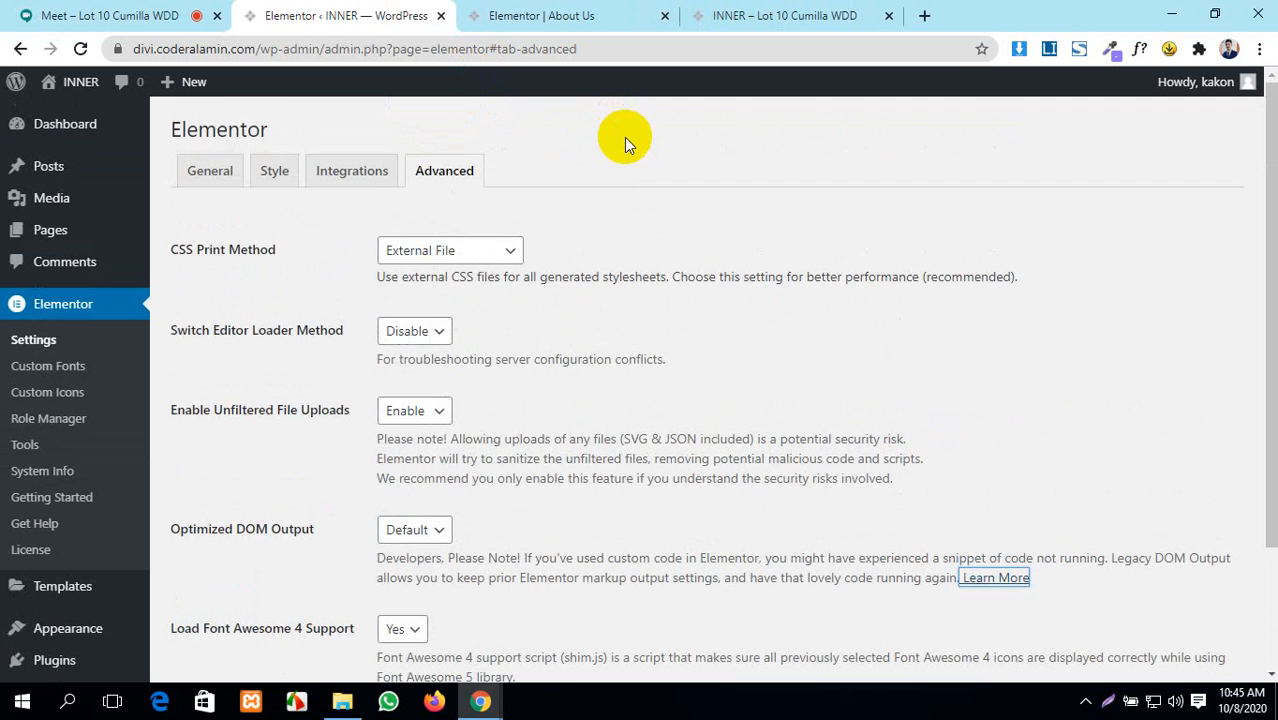
scroll(629, 338, "down", 2)
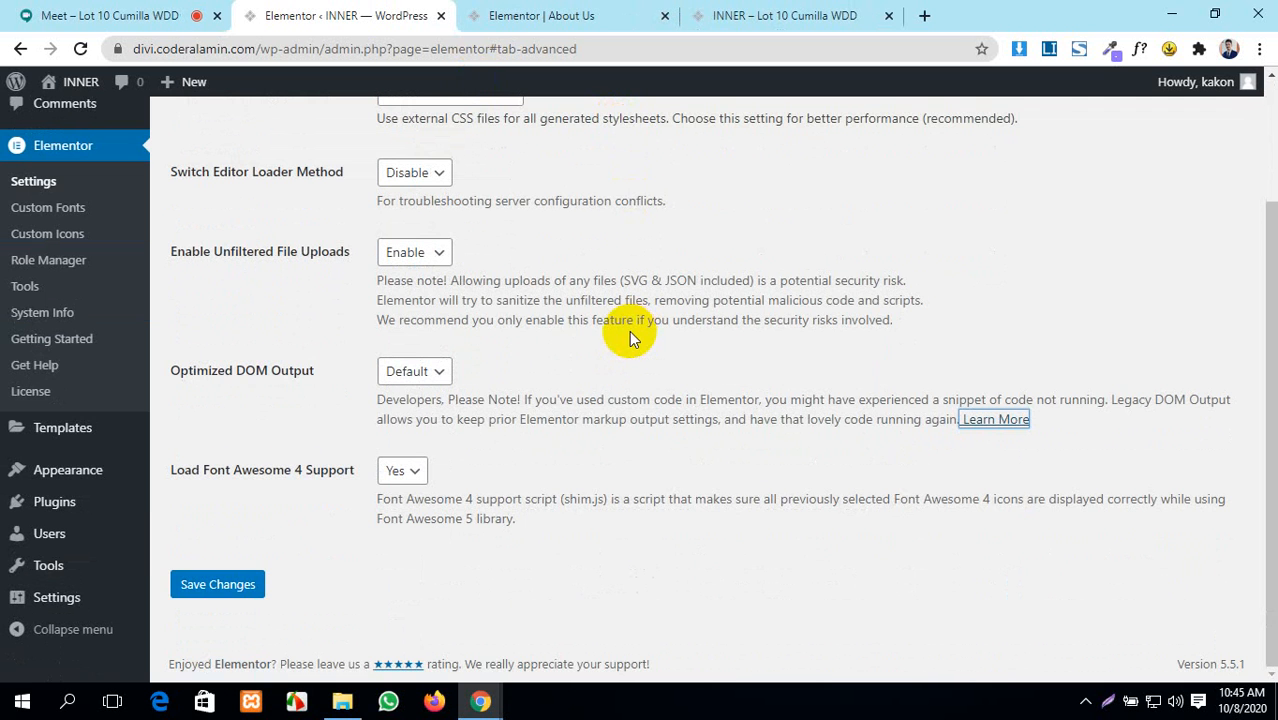
left_click(232, 586)
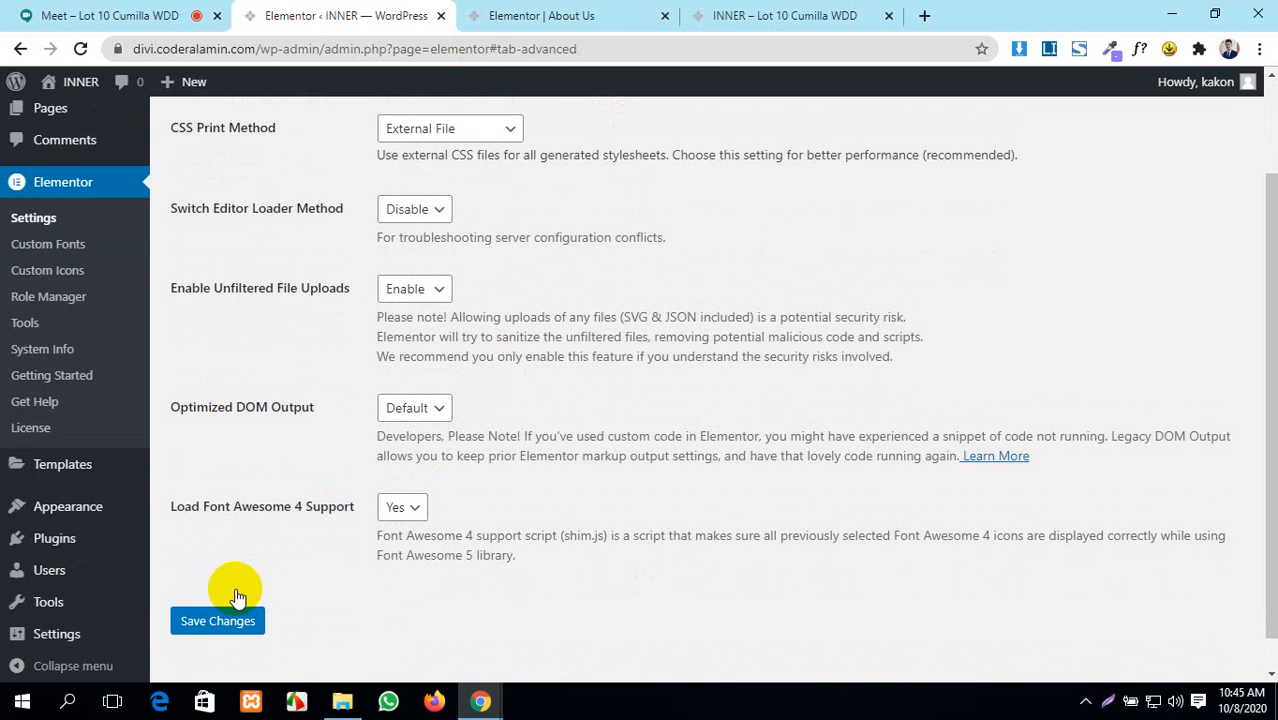
scroll(236, 597, "up", 2)
- Flip between the editor, settings and INNER site tabs, then go to Elementor's Custom Fonts page
left_click(570, 12)
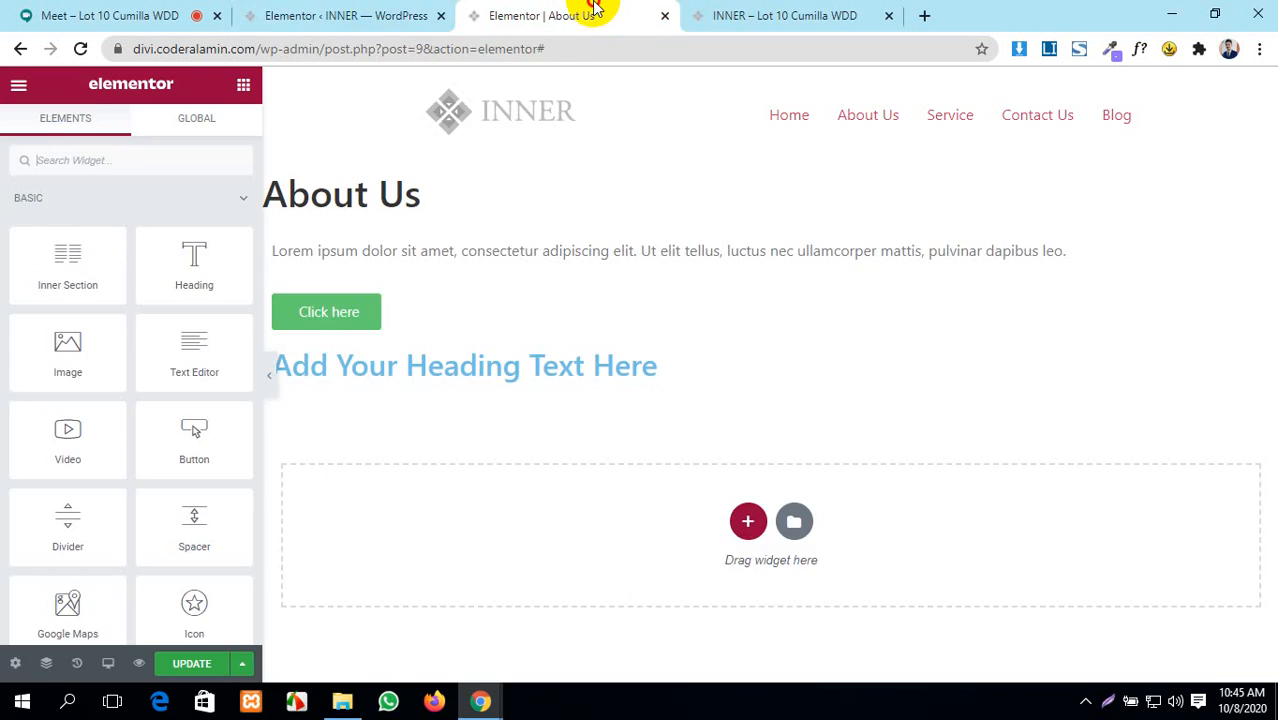
left_click(382, 8)
left_click(600, 8)
left_click(722, 8)
left_click(600, 12)
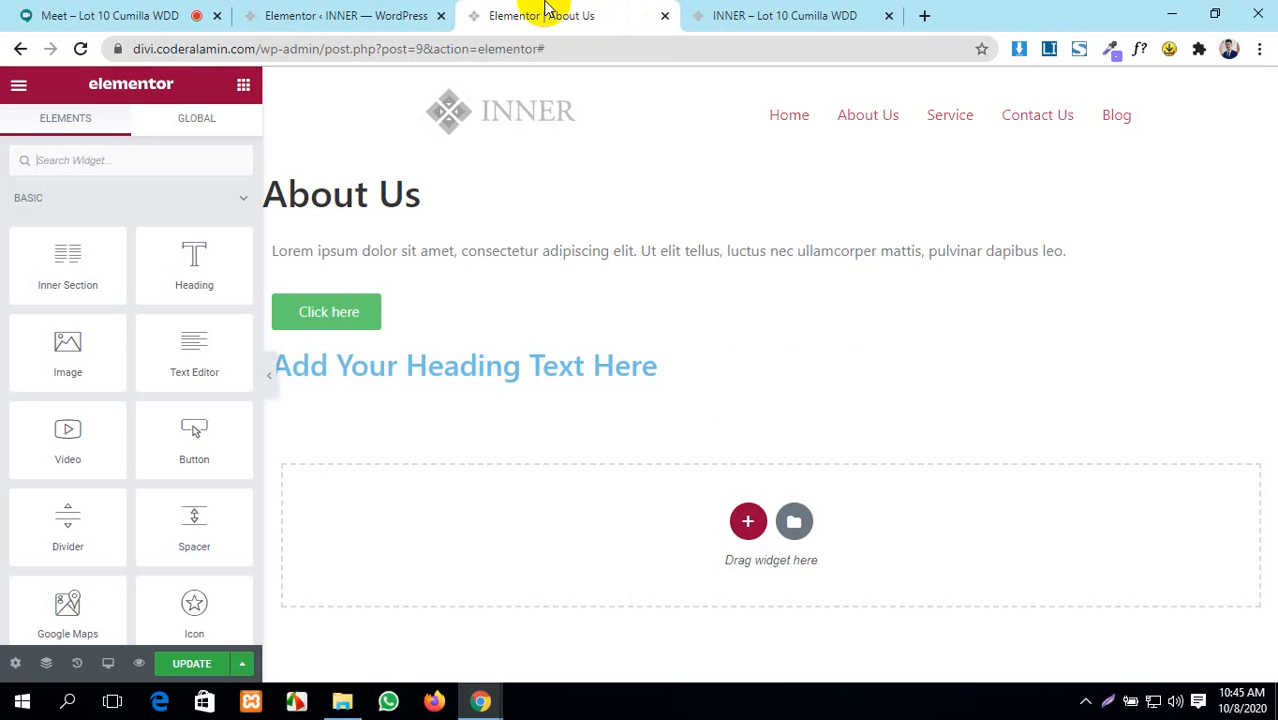
left_click(345, 15)
scroll(320, 250, "down", 3)
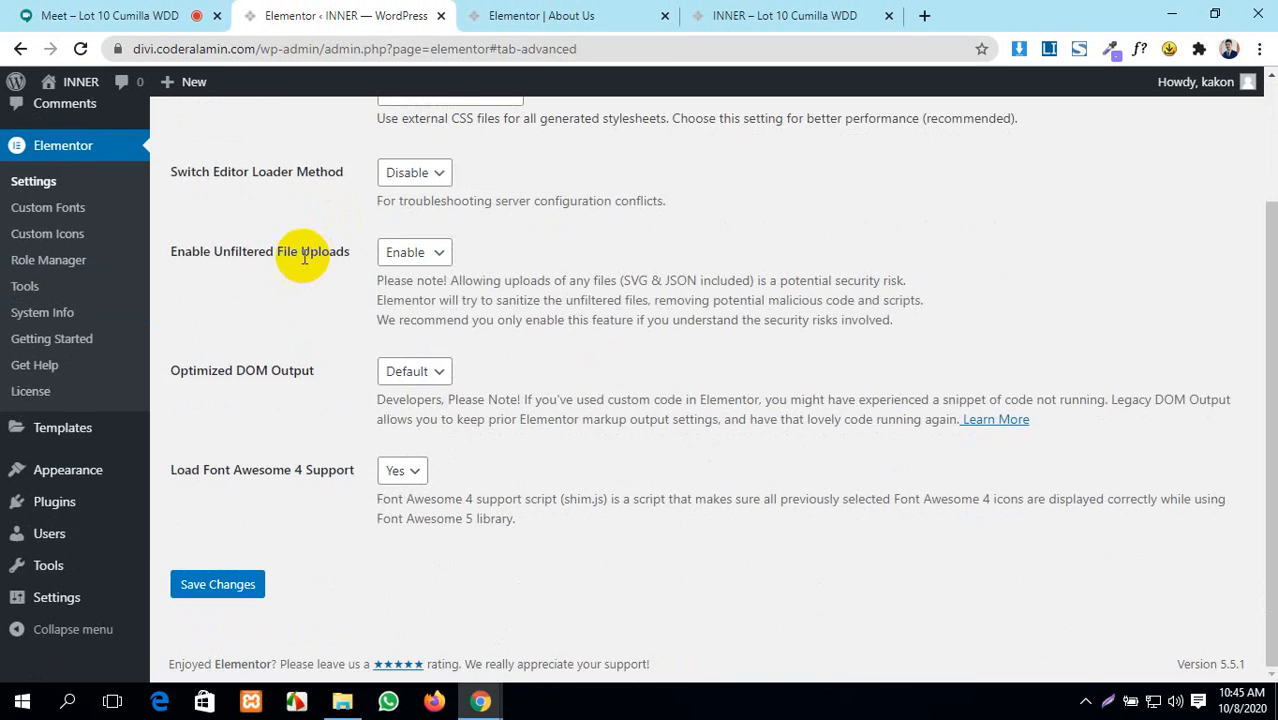
scroll(251, 285, "up", 3)
left_click(43, 370)
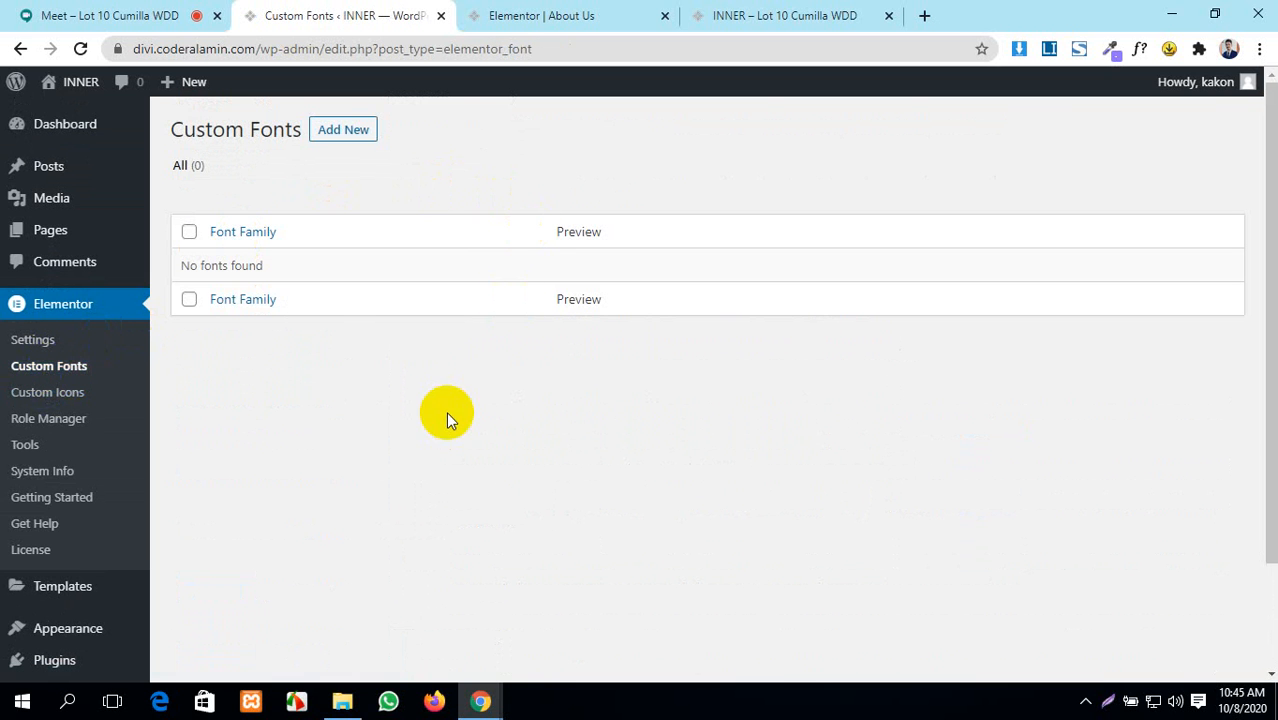
- Look at the Add New Font form's font family field, go back, then view Custom Icons and Role Manager
left_click(335, 127)
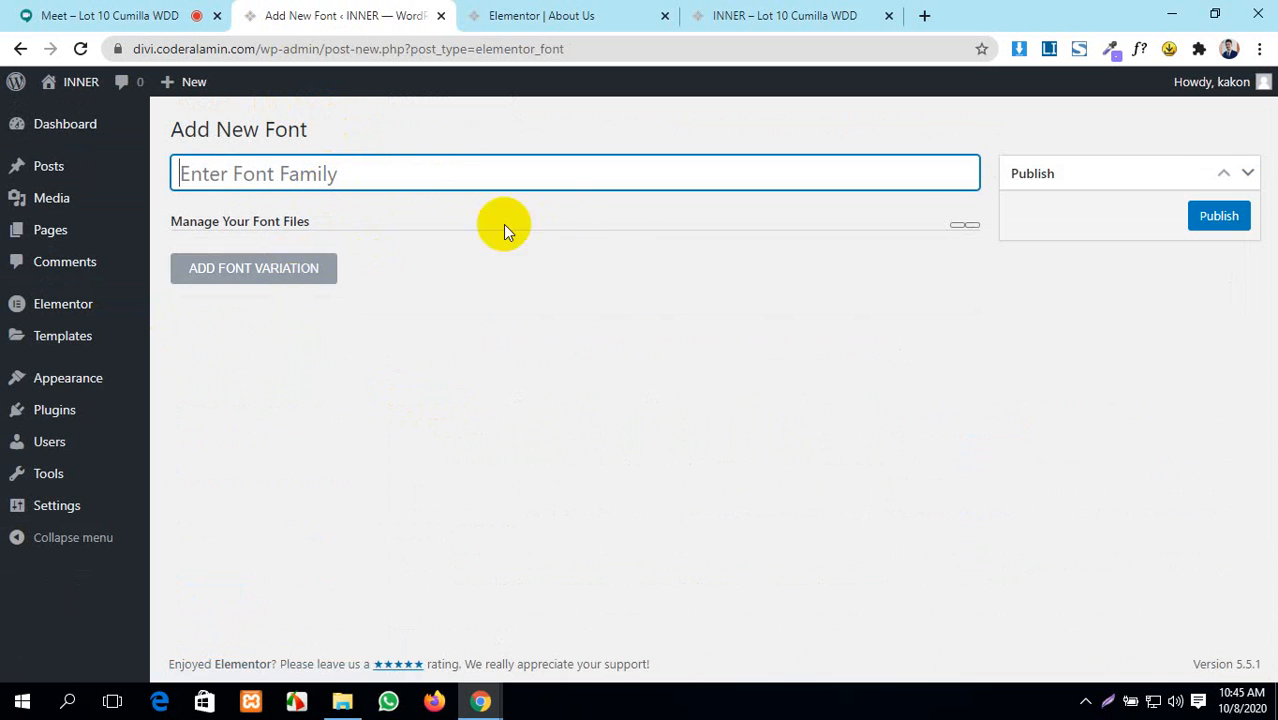
left_click(425, 174)
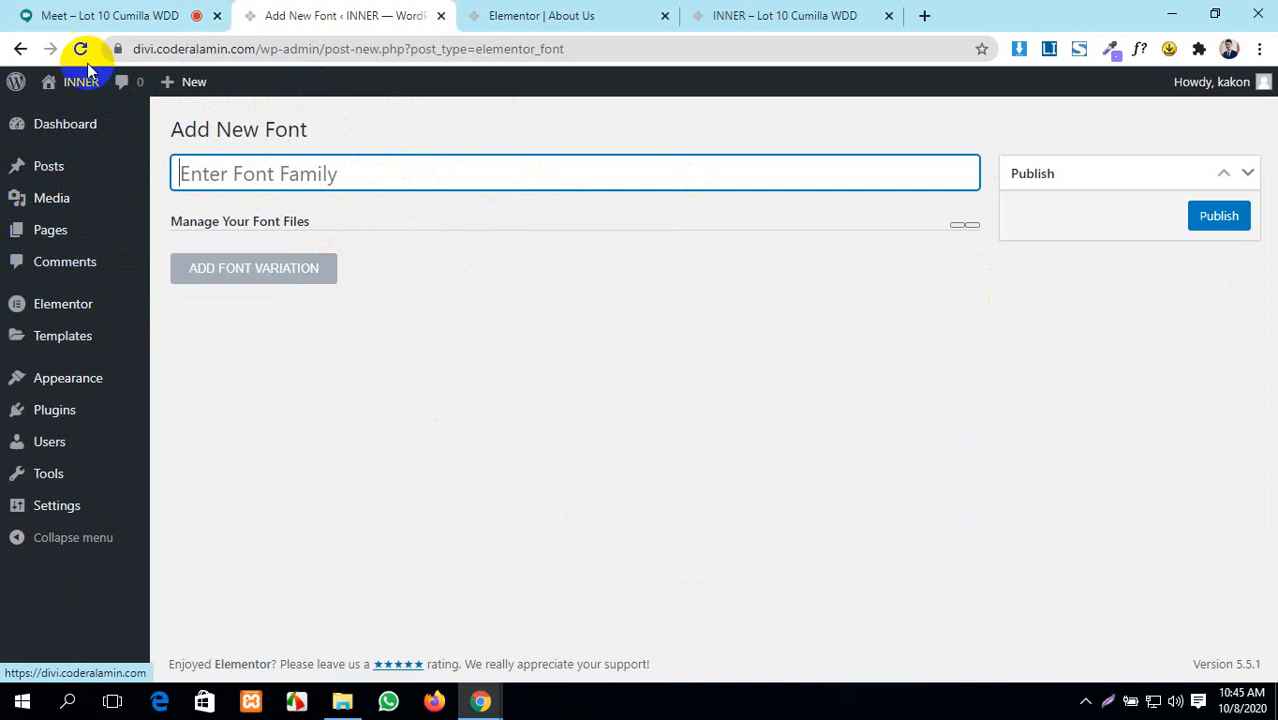
left_click(20, 49)
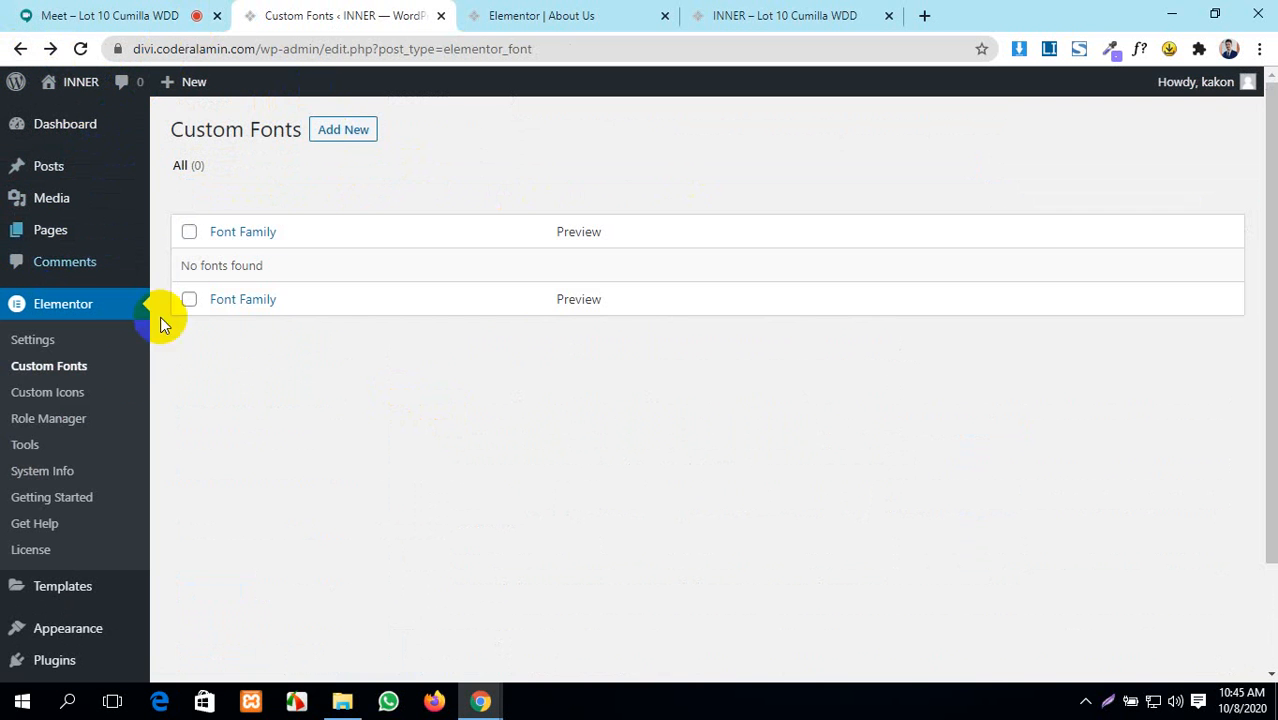
left_click(57, 393)
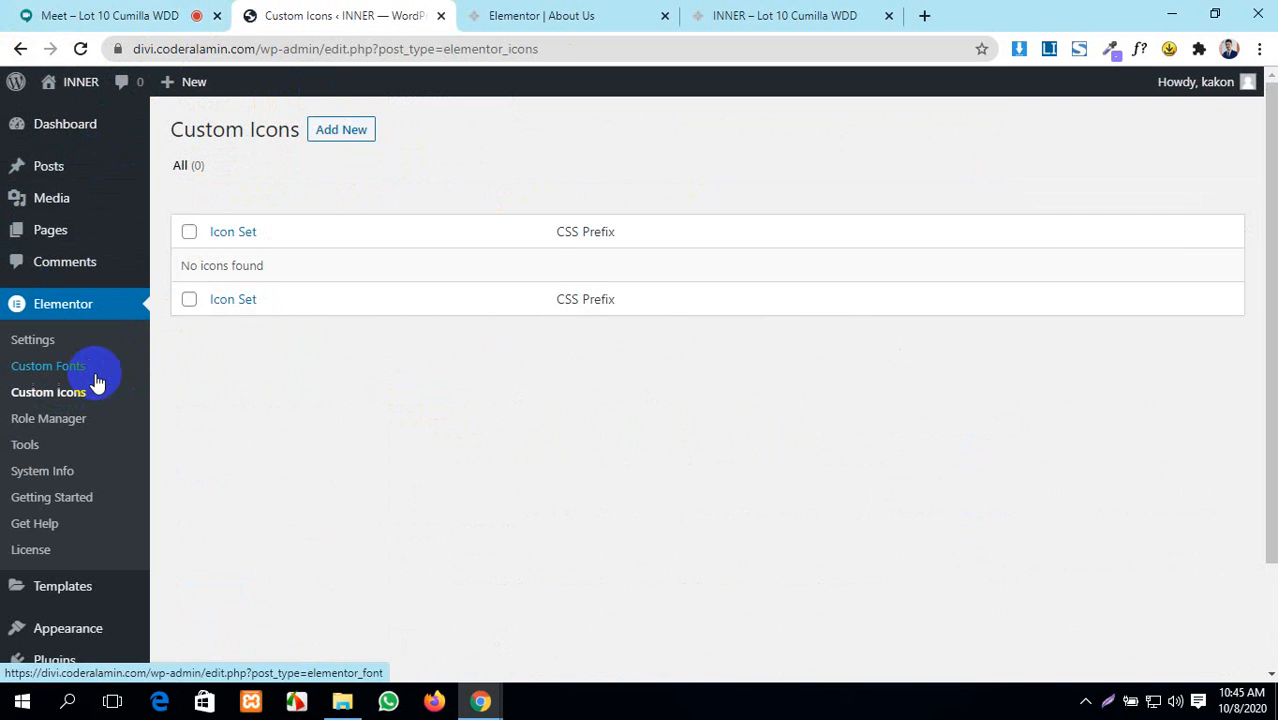
left_click(64, 428)
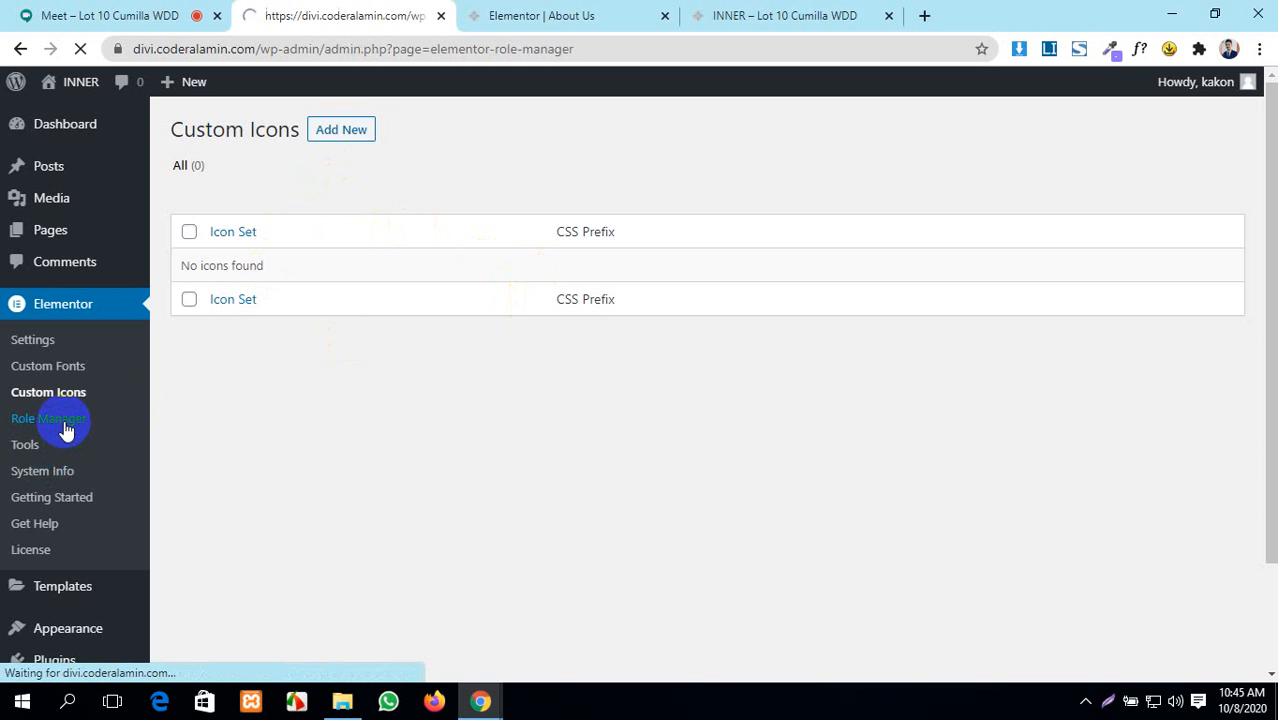
- Expand the Editor role's access options in Role Manager, then return to the Google Meet call
scroll(434, 408, "down", 3)
scroll(434, 408, "up", 3)
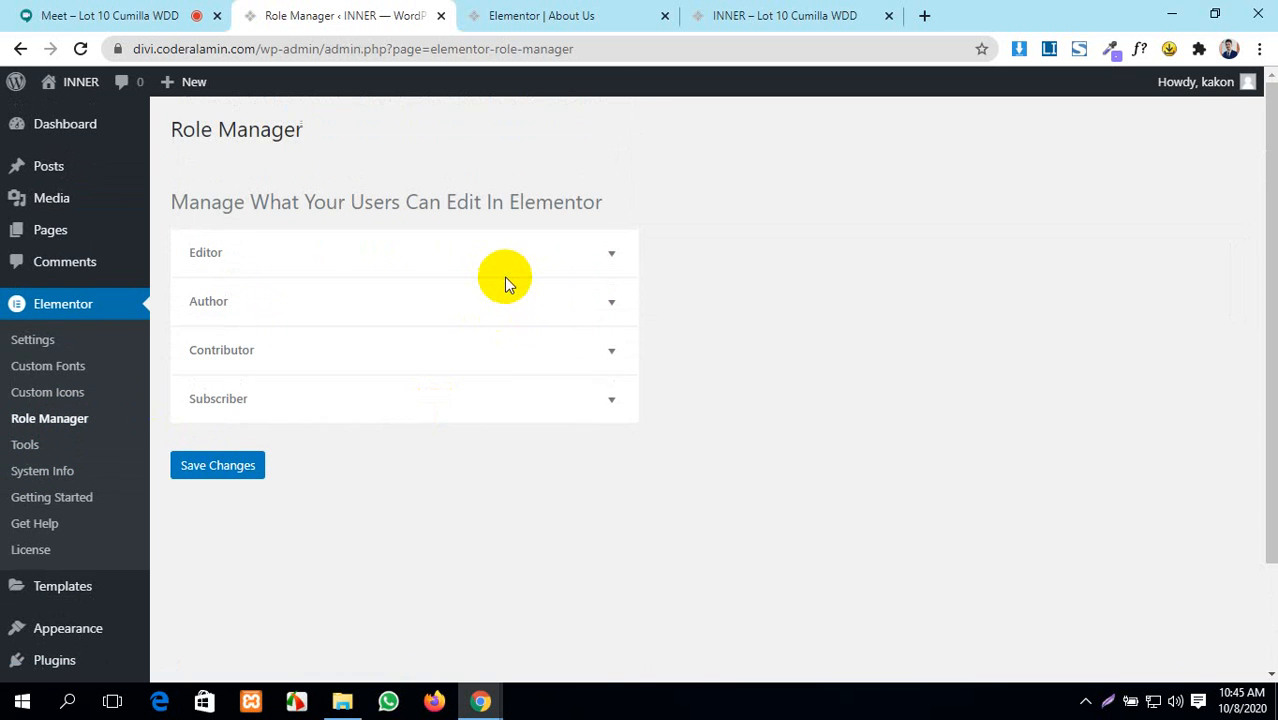
left_click(586, 260)
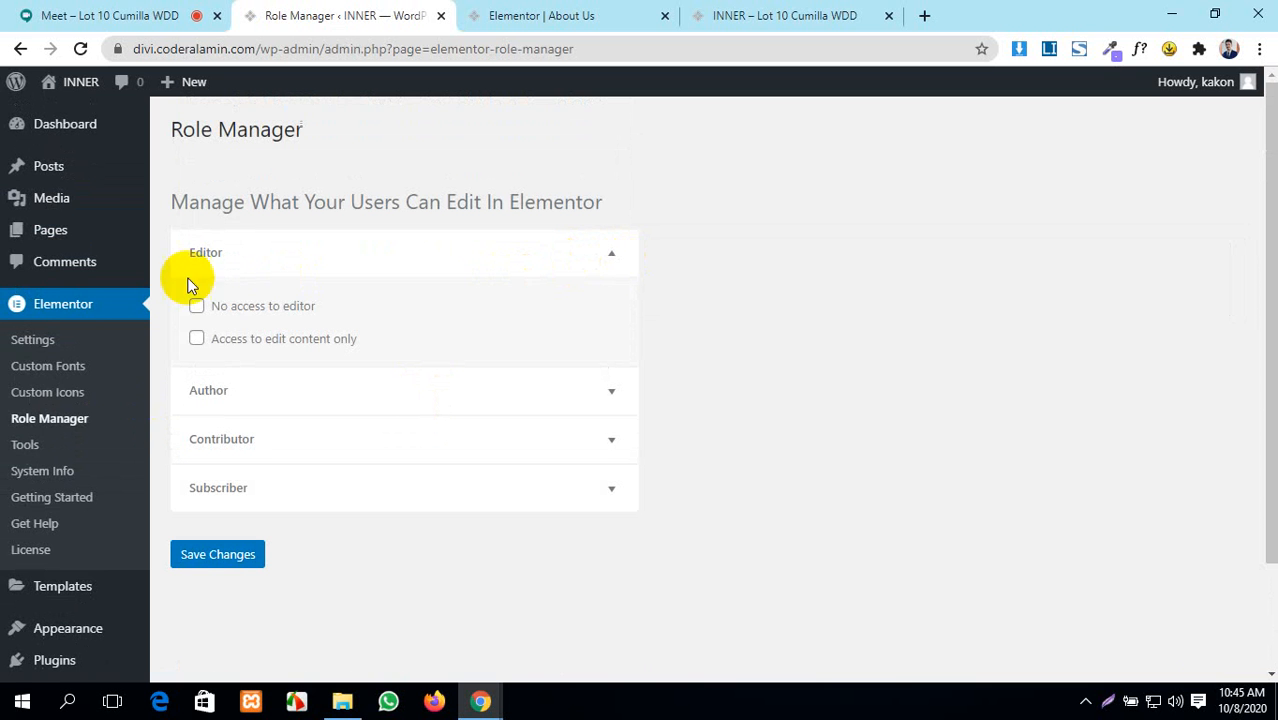
left_click(499, 12)
left_click(120, 12)
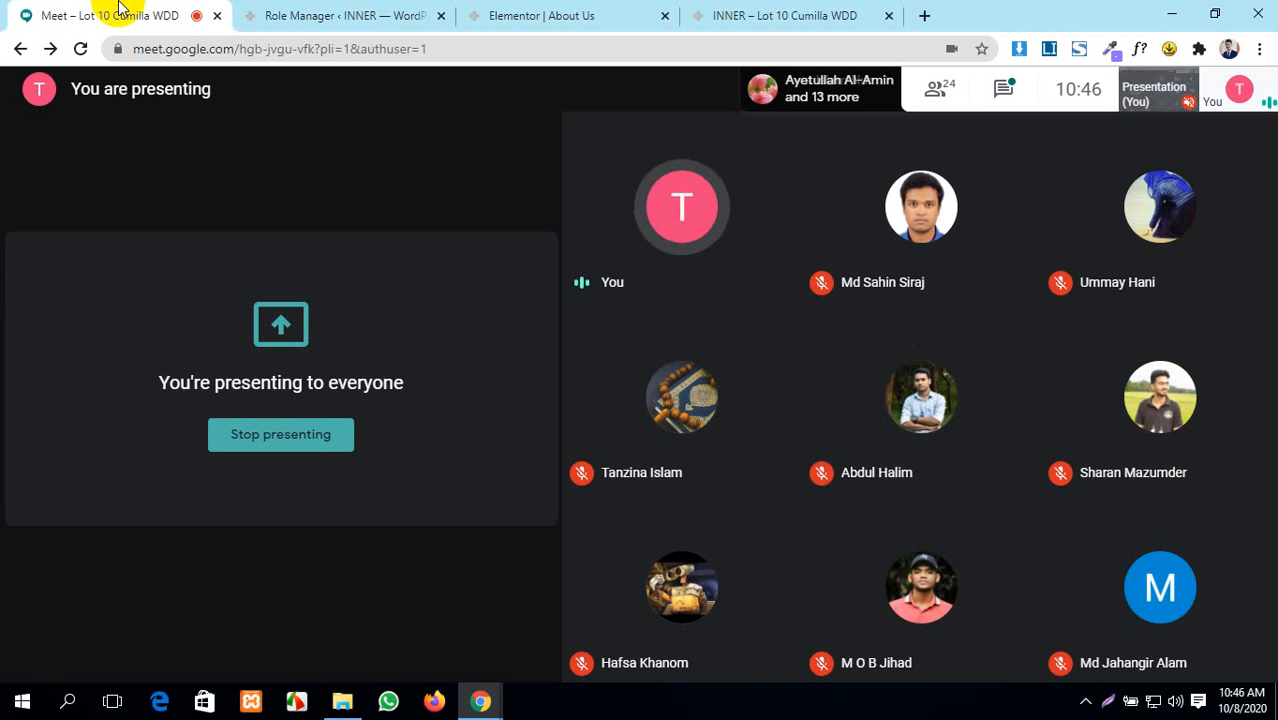
left_click(383, 12)
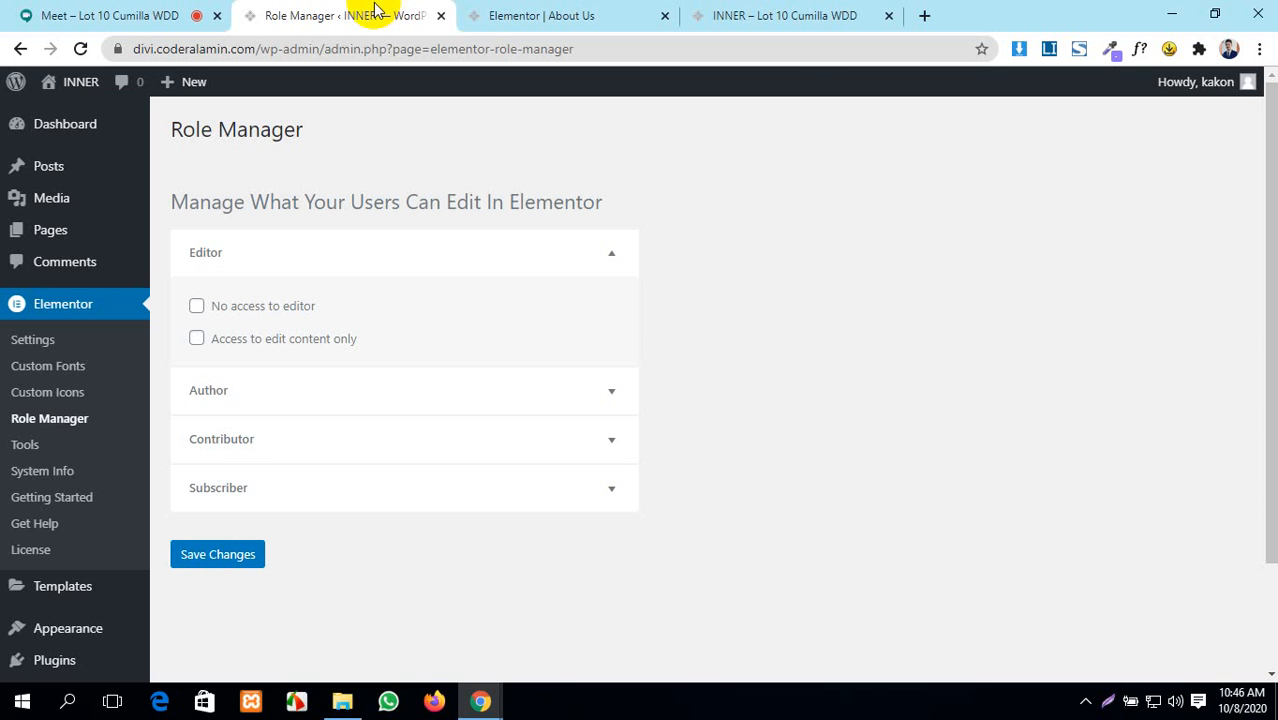
left_click(130, 14)
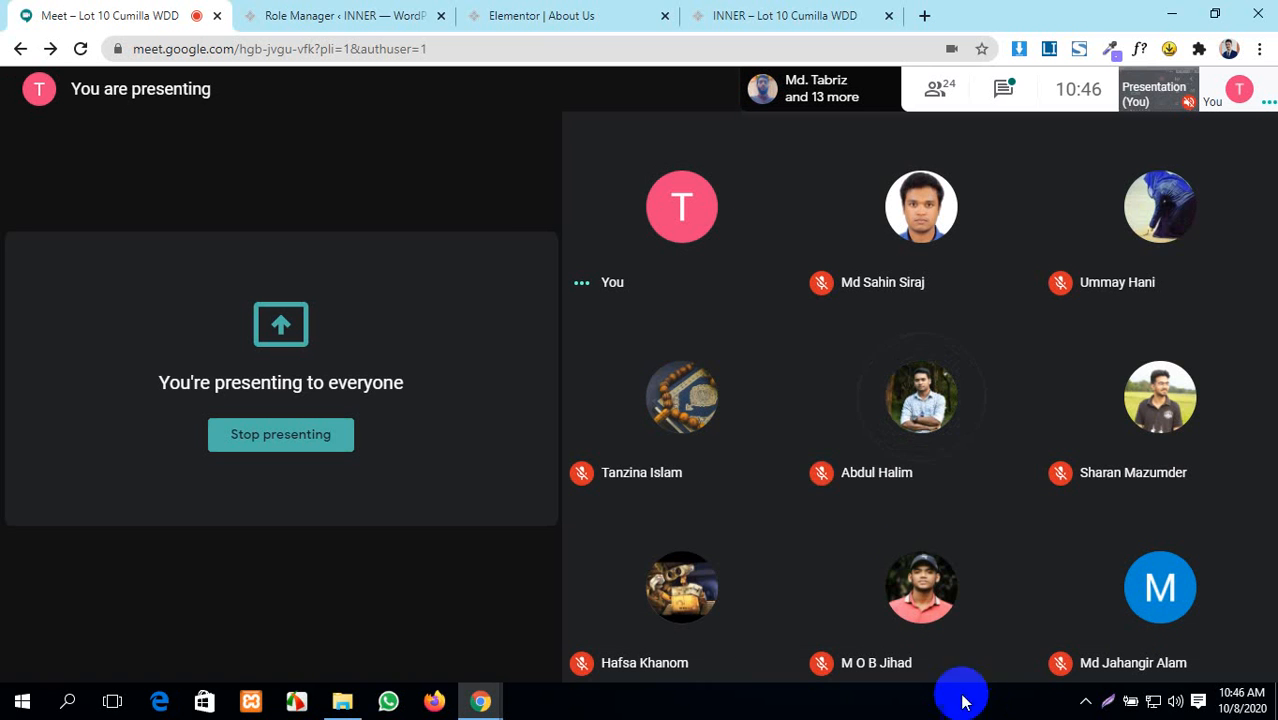
- Scroll through the 24 participants in Meet's People panel, then return to the About Us editor
left_click(940, 105)
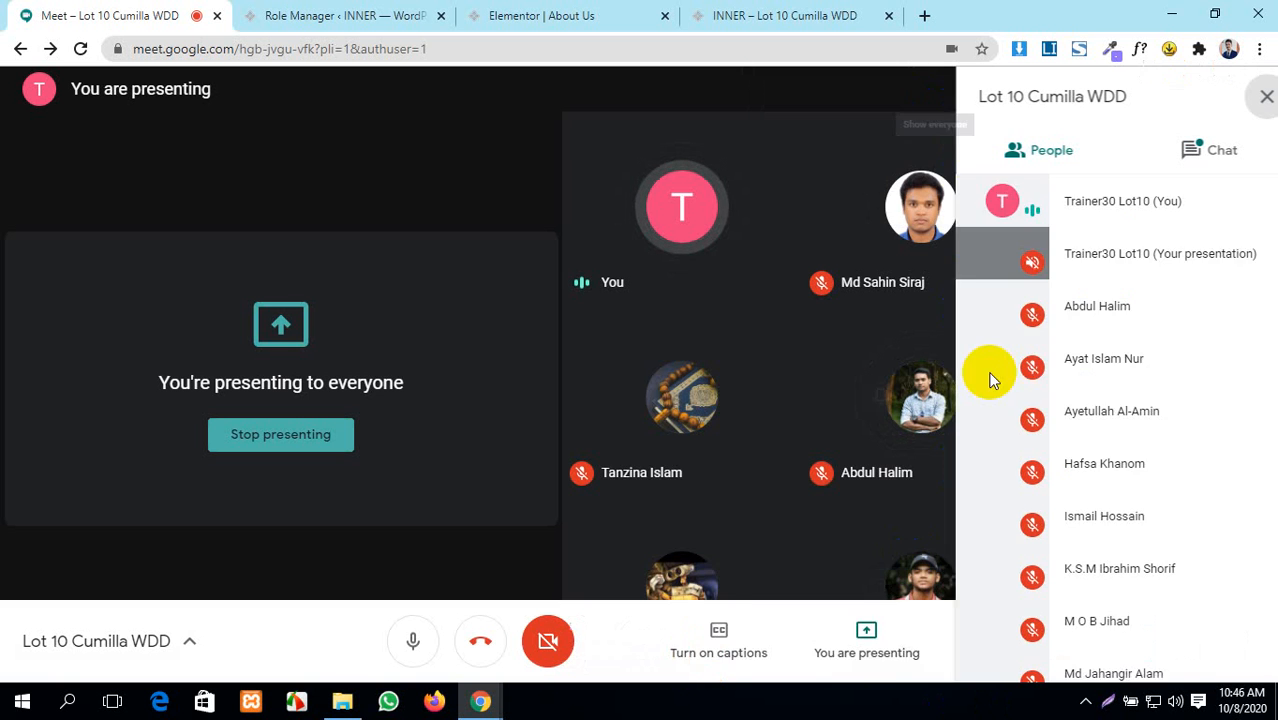
scroll(1050, 430, "down", 3)
scroll(1120, 480, "down", 5)
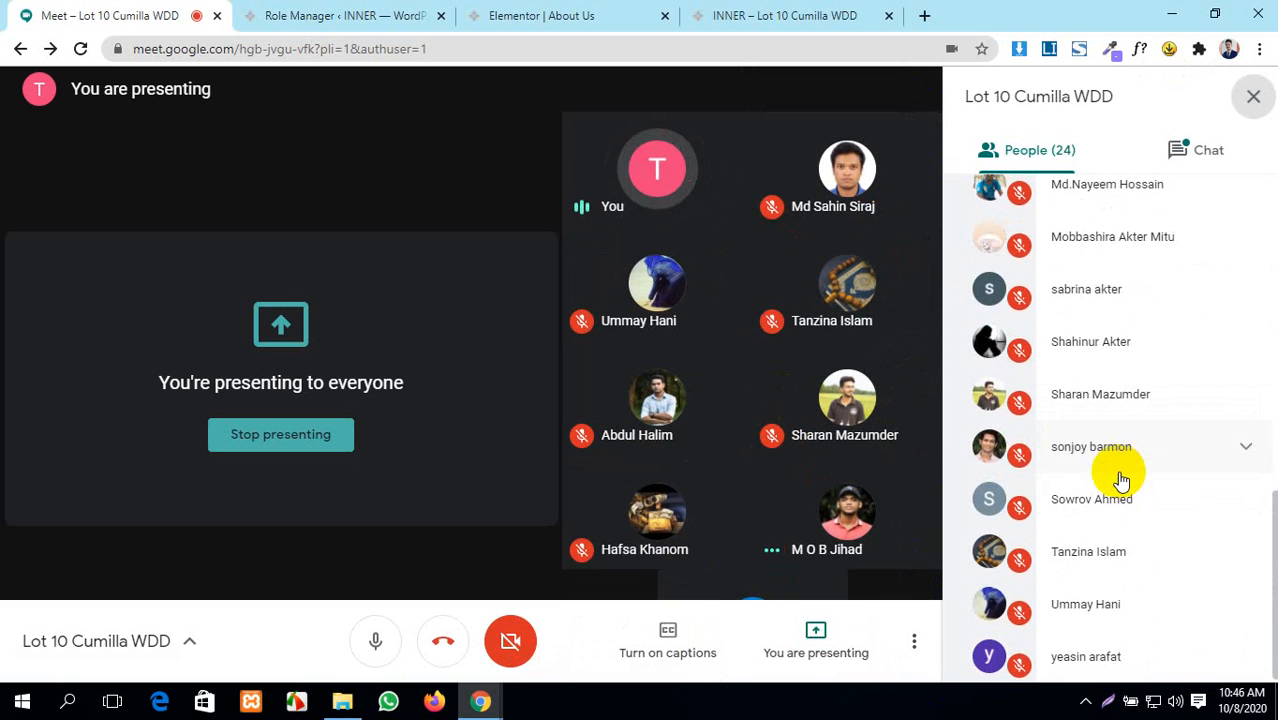
scroll(1127, 608, "up", 1)
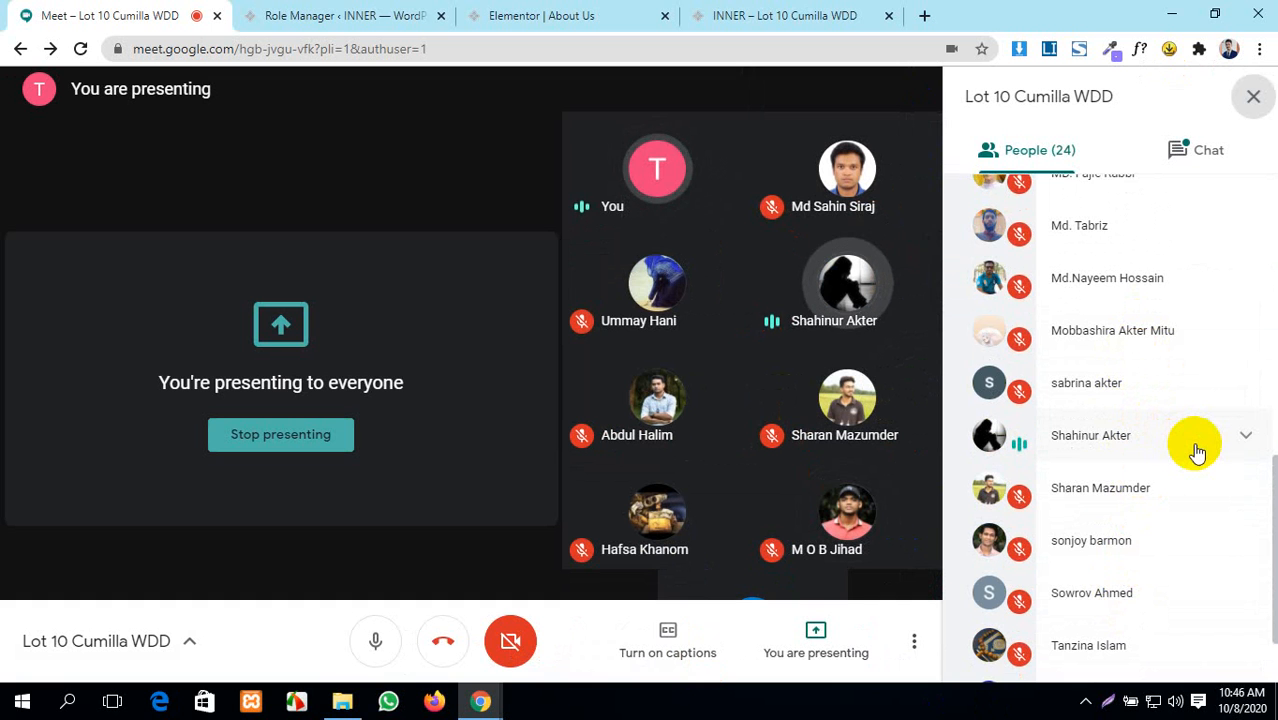
scroll(1135, 508, "up", 2)
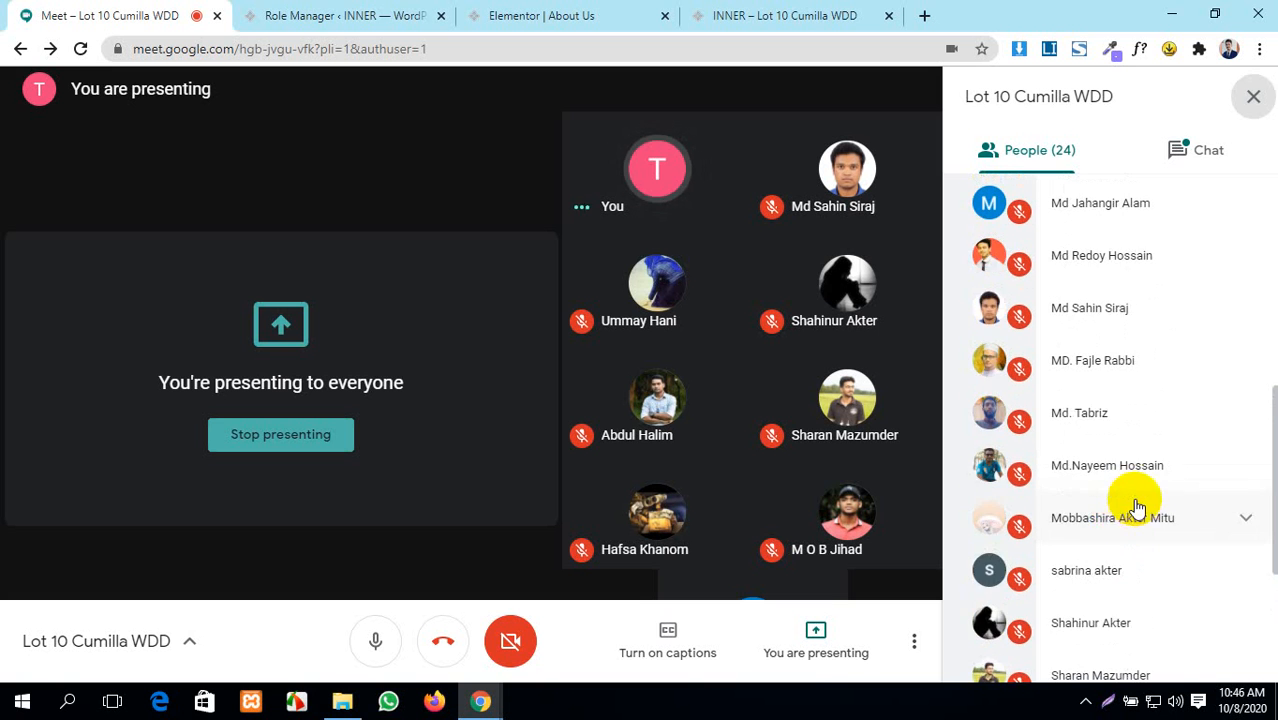
scroll(1108, 532, "up", 2)
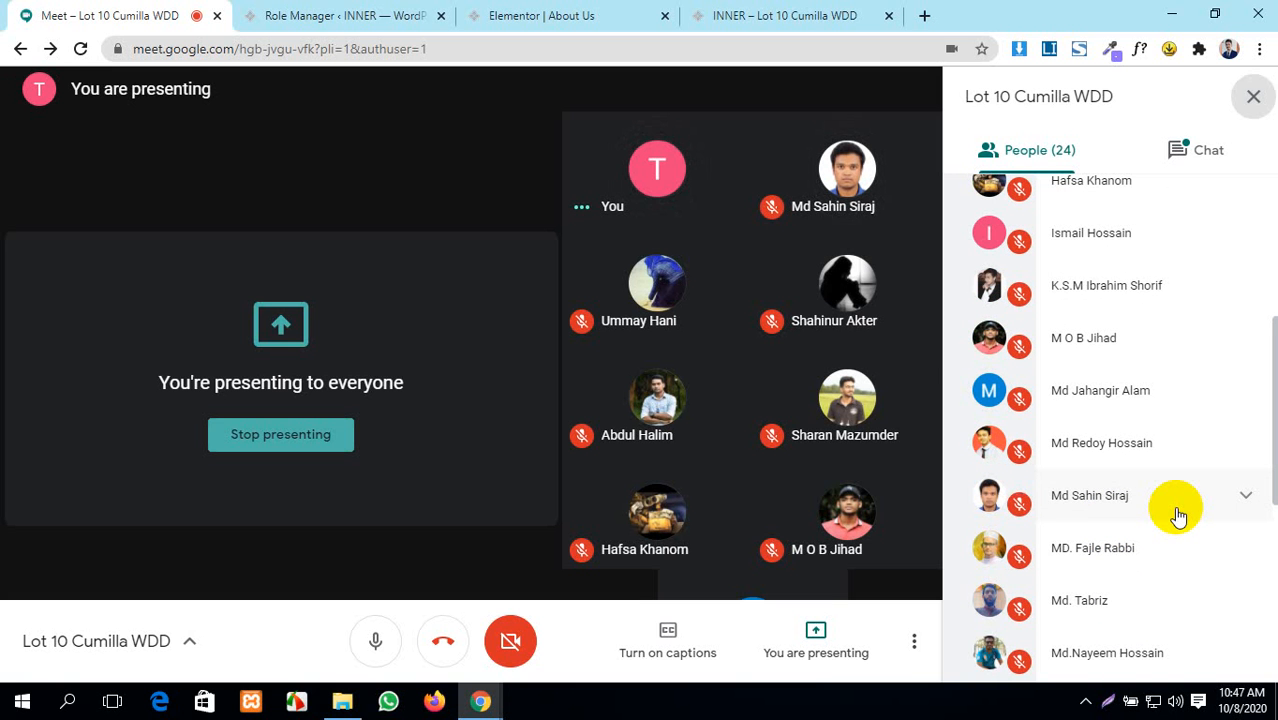
scroll(1107, 425, "up", 5)
left_click(607, 10)
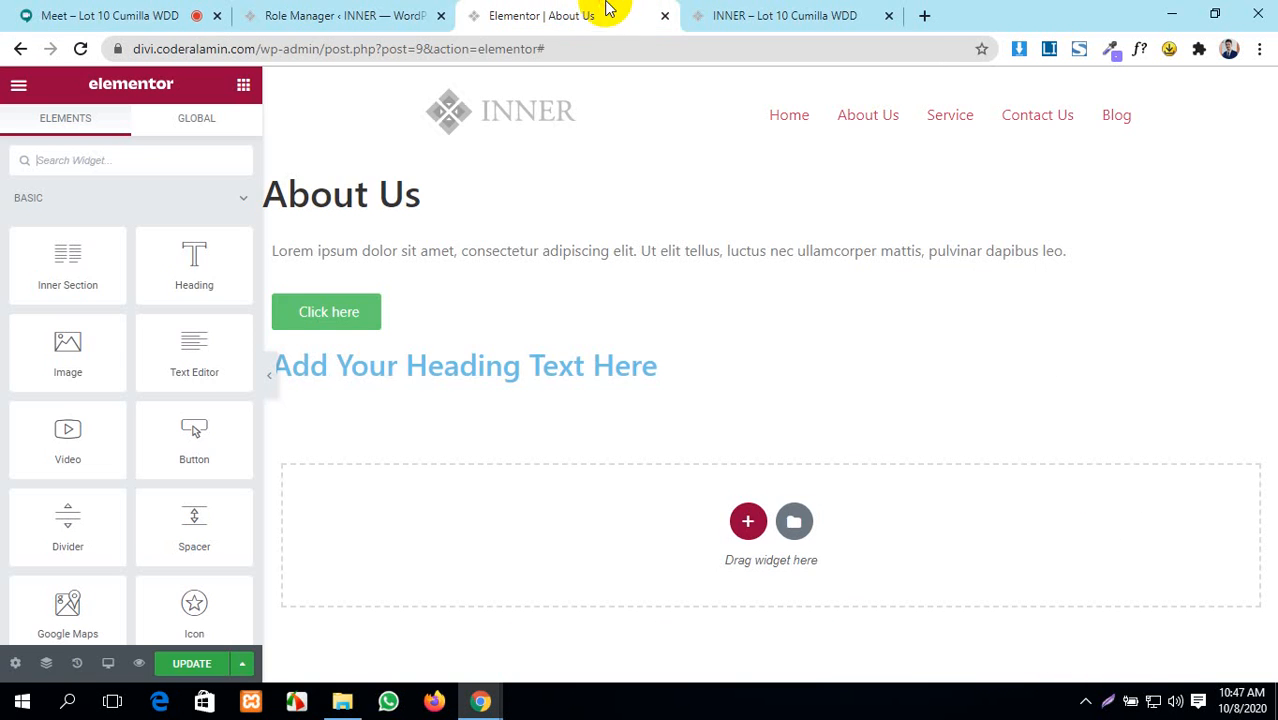
- Move between the Meet, About Us editor and Role Manager tabs, ending on Role Manager's top heading
left_click(302, 12)
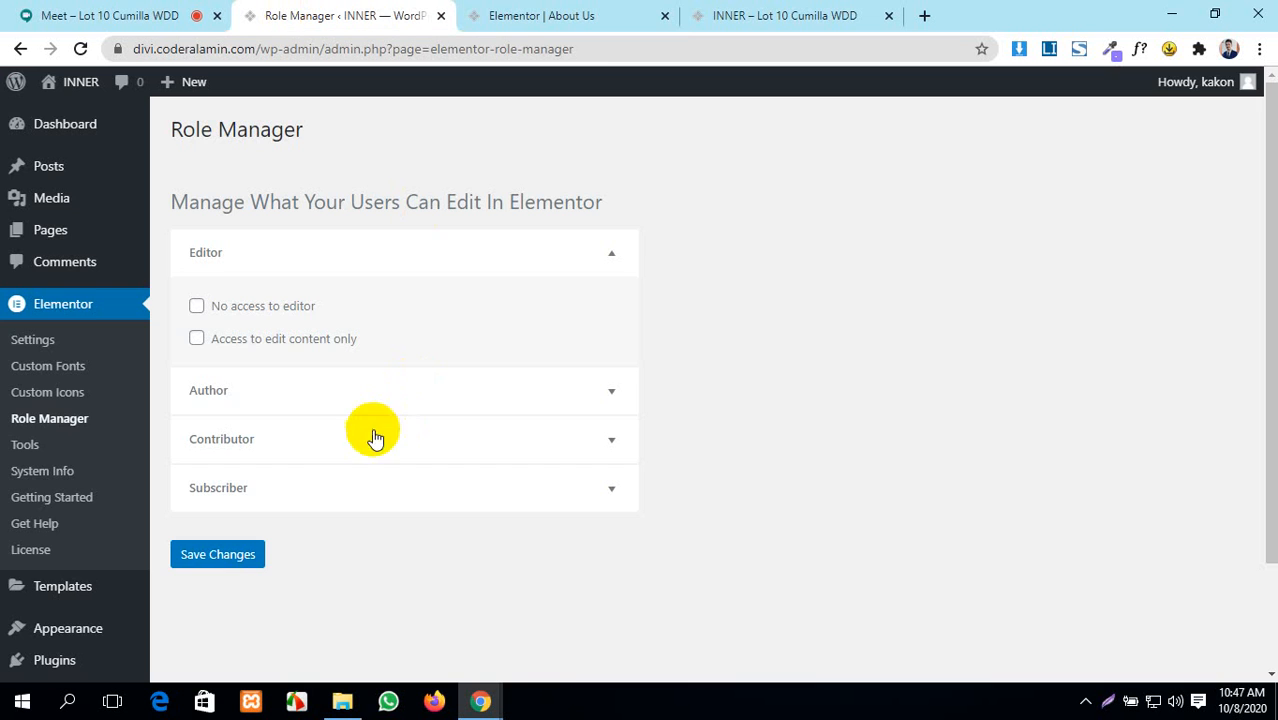
left_click(553, 8)
left_click(120, 14)
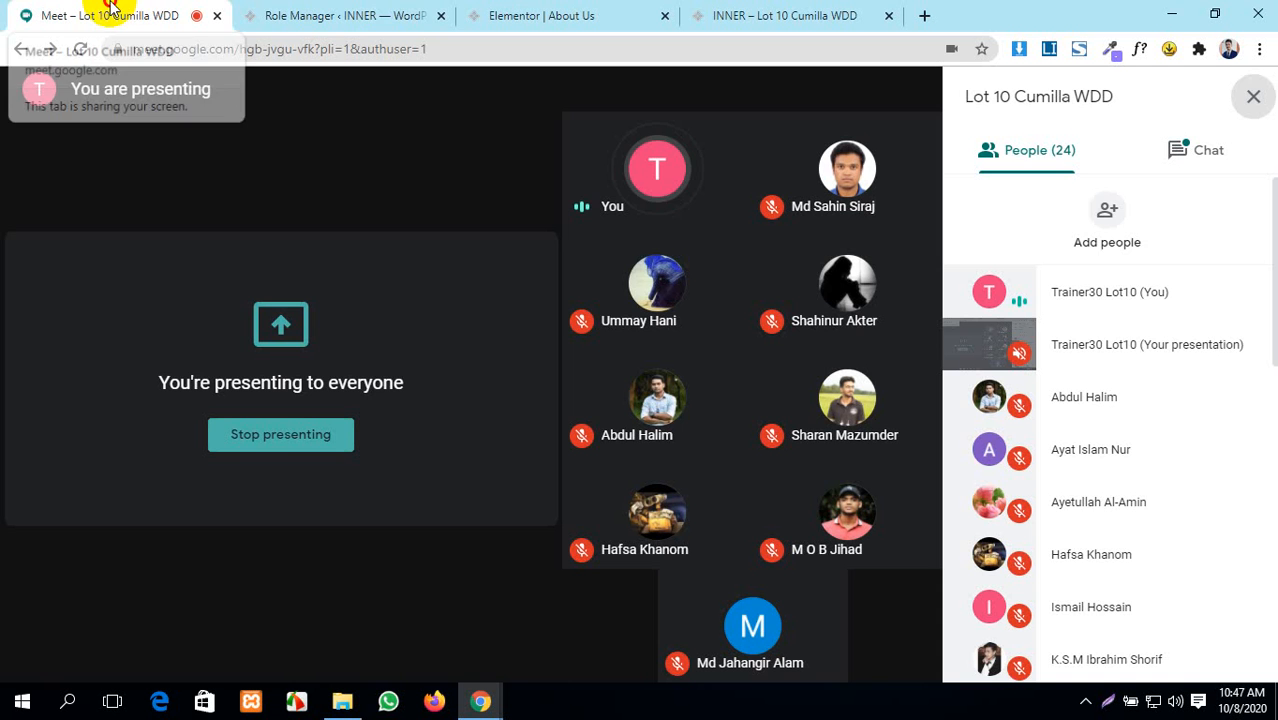
left_click(298, 12)
scroll(40, 340, "down", 2)
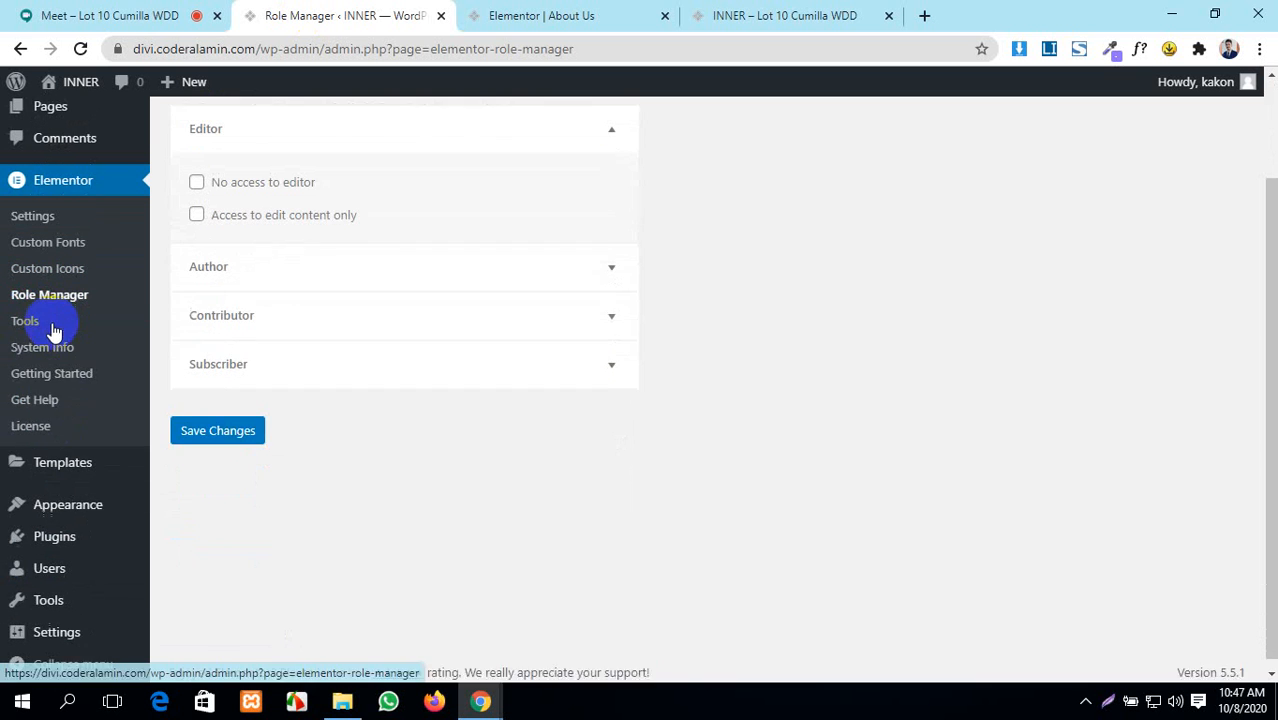
mouse_move(52, 568)
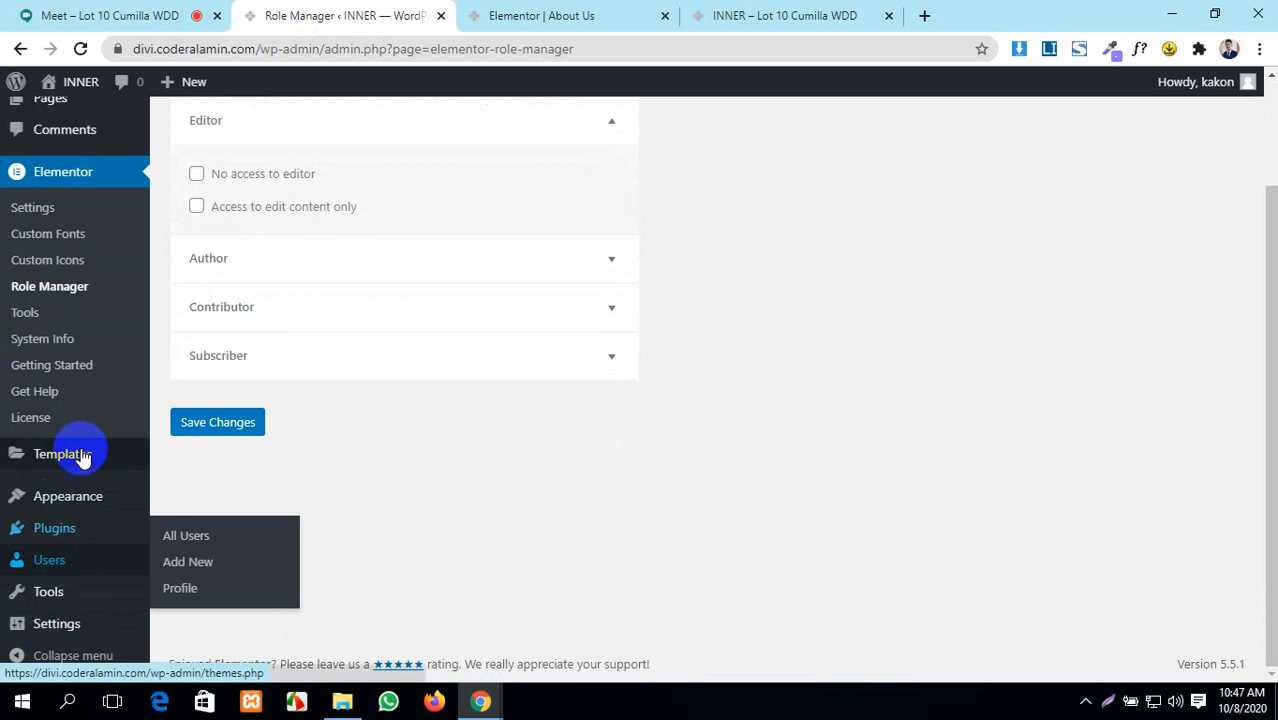
left_click(58, 10)
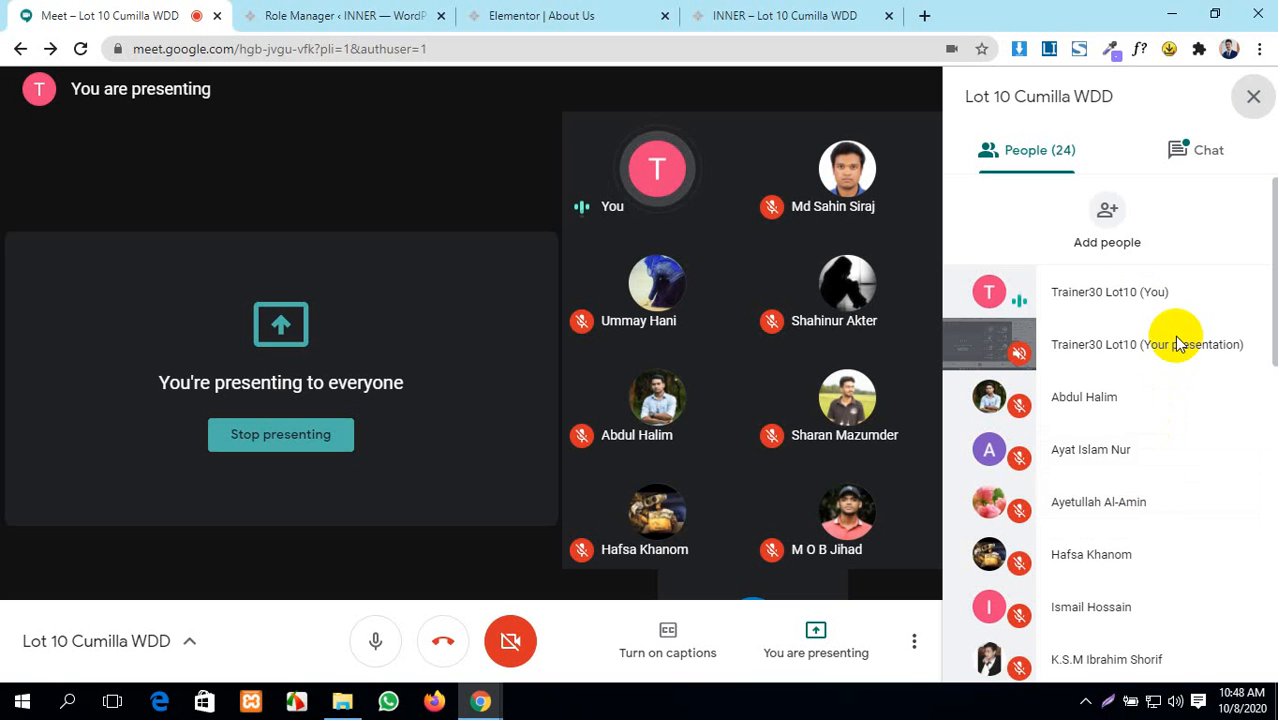
left_click(405, 12)
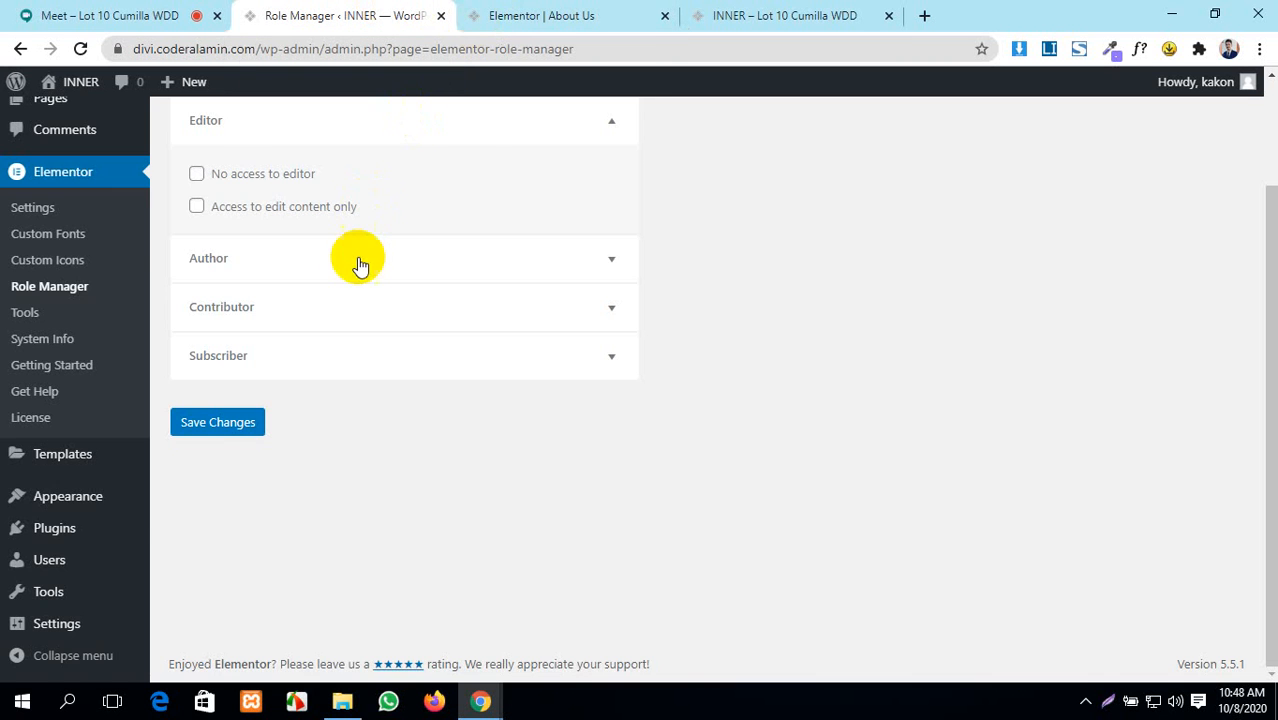
scroll(295, 245, "up", 1)
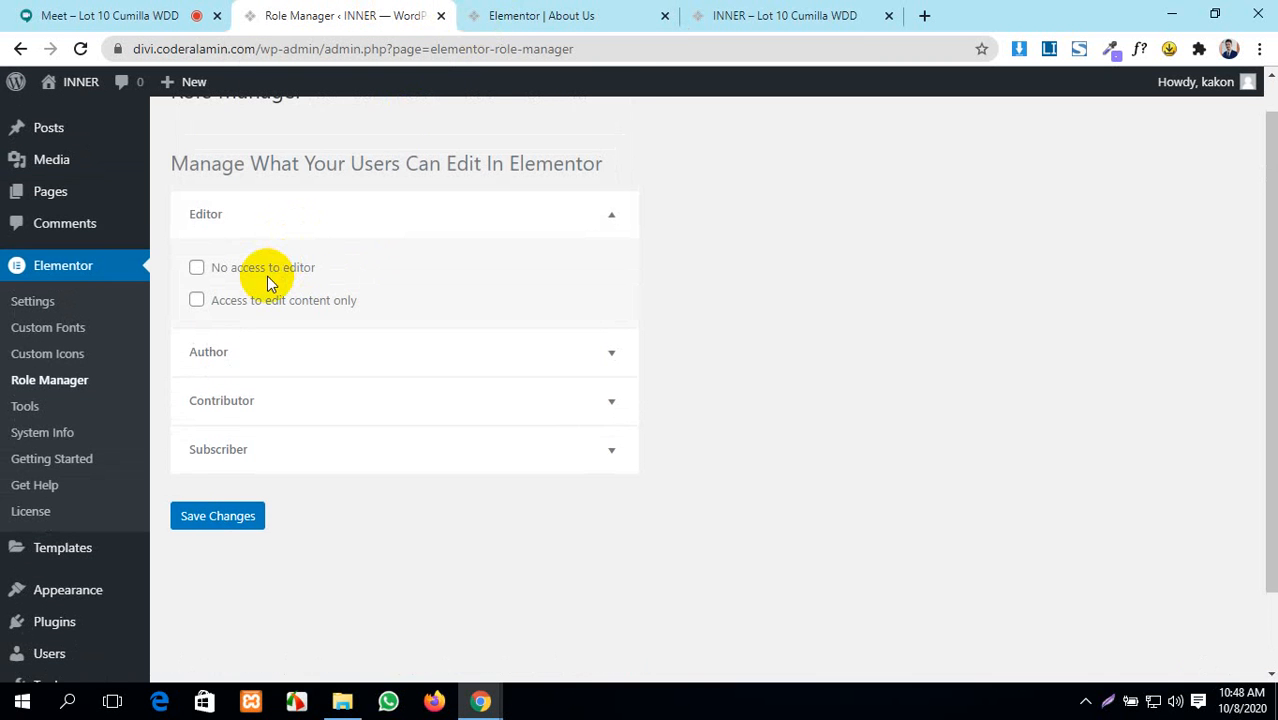
- Toggle the Editor role's two access checkboxes on and off, leaving both unchecked
left_click(197, 270)
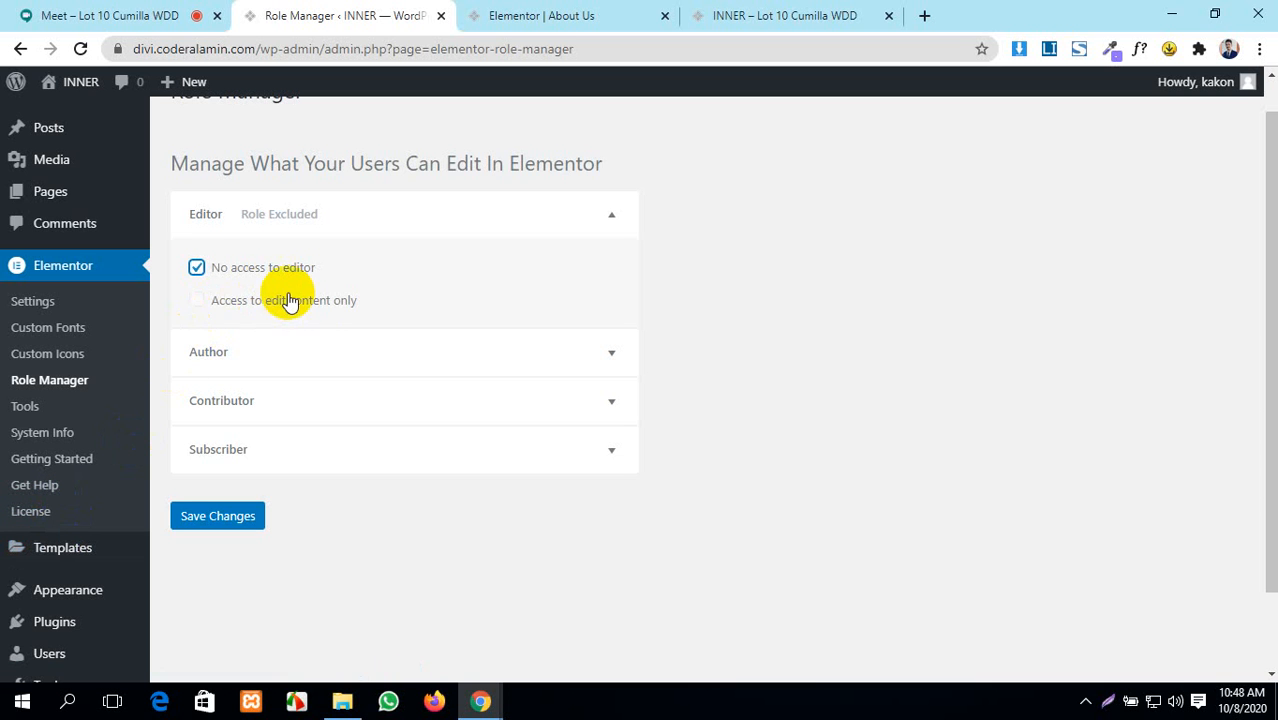
left_click(194, 302)
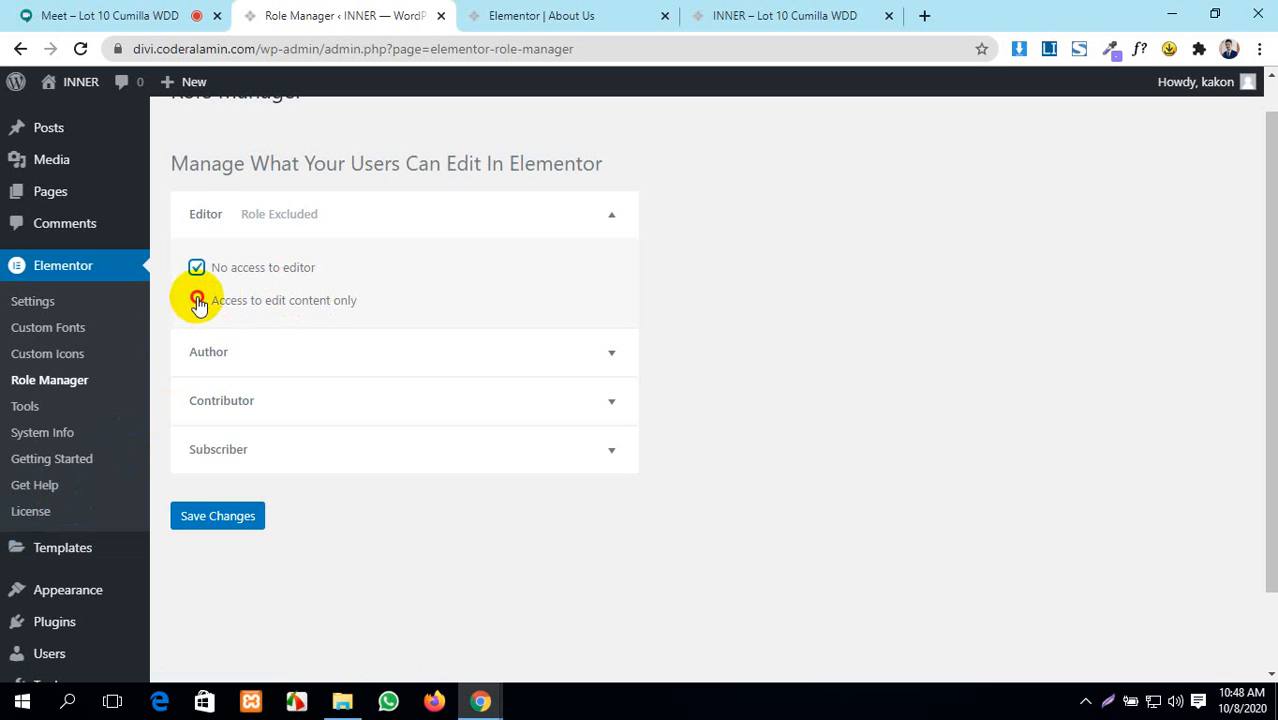
left_click(196, 267)
left_click(196, 301)
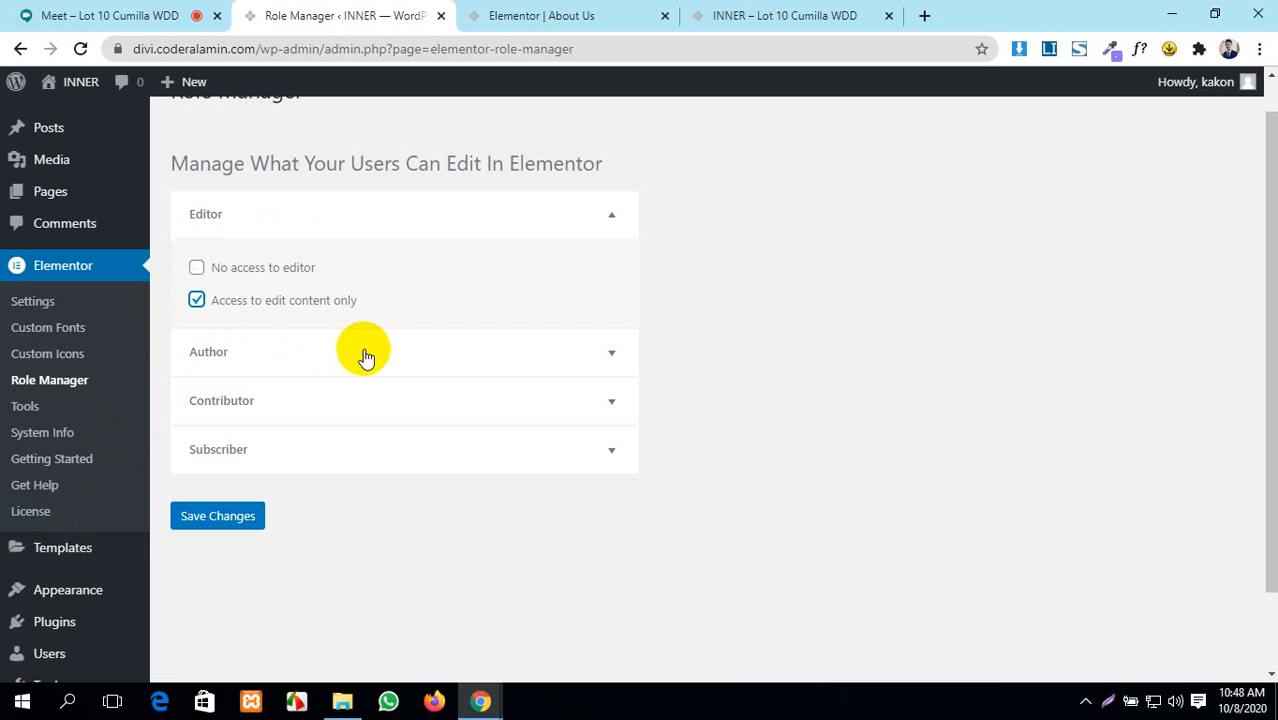
left_click(196, 300)
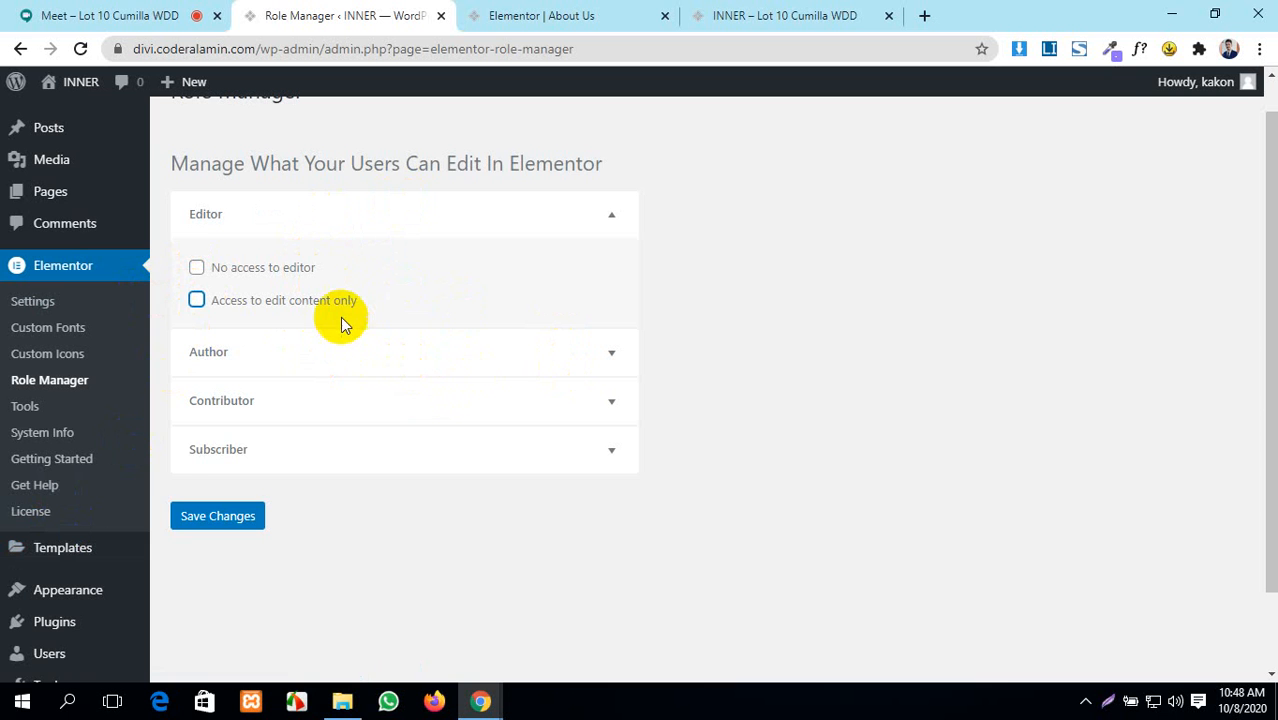
- Expand Author, Contributor and Subscriber, give Subscriber 'No access to editor', and save the changes
left_click(510, 352)
scroll(516, 357, "down", 1)
scroll(516, 357, "down", 1)
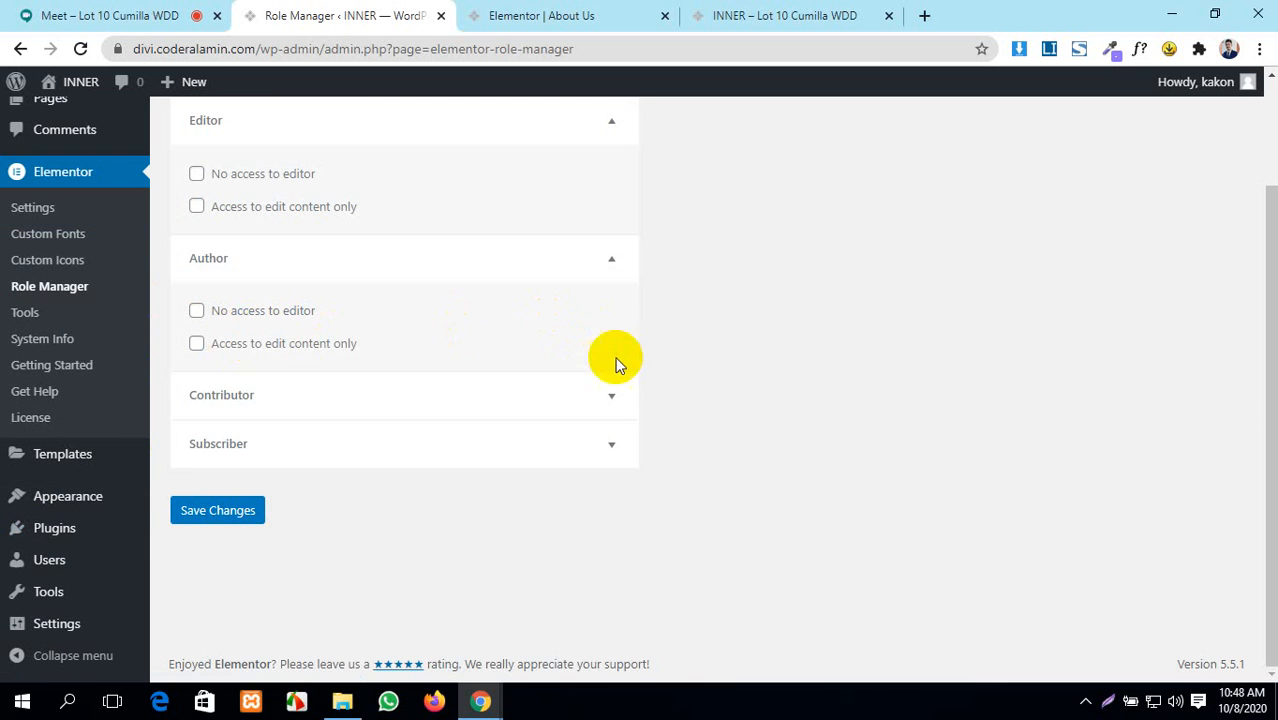
left_click(610, 396)
scroll(288, 418, "down", 1)
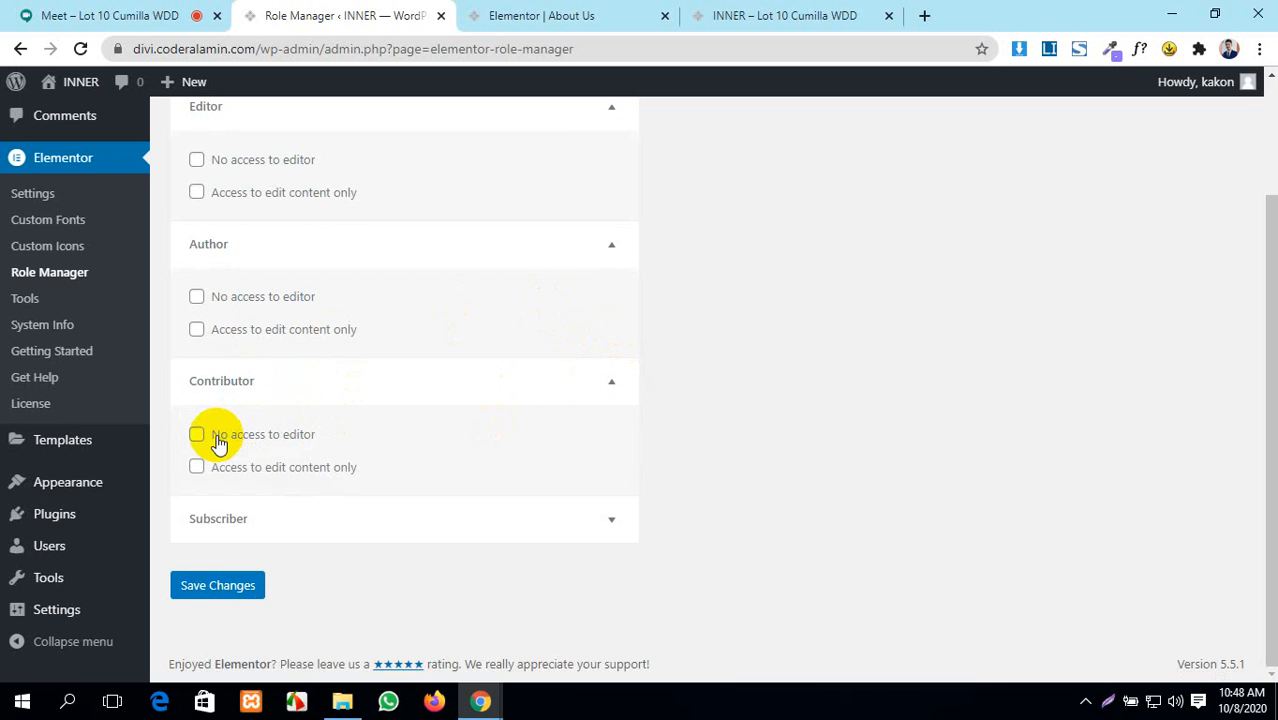
left_click(556, 508)
scroll(268, 500, "down", 1)
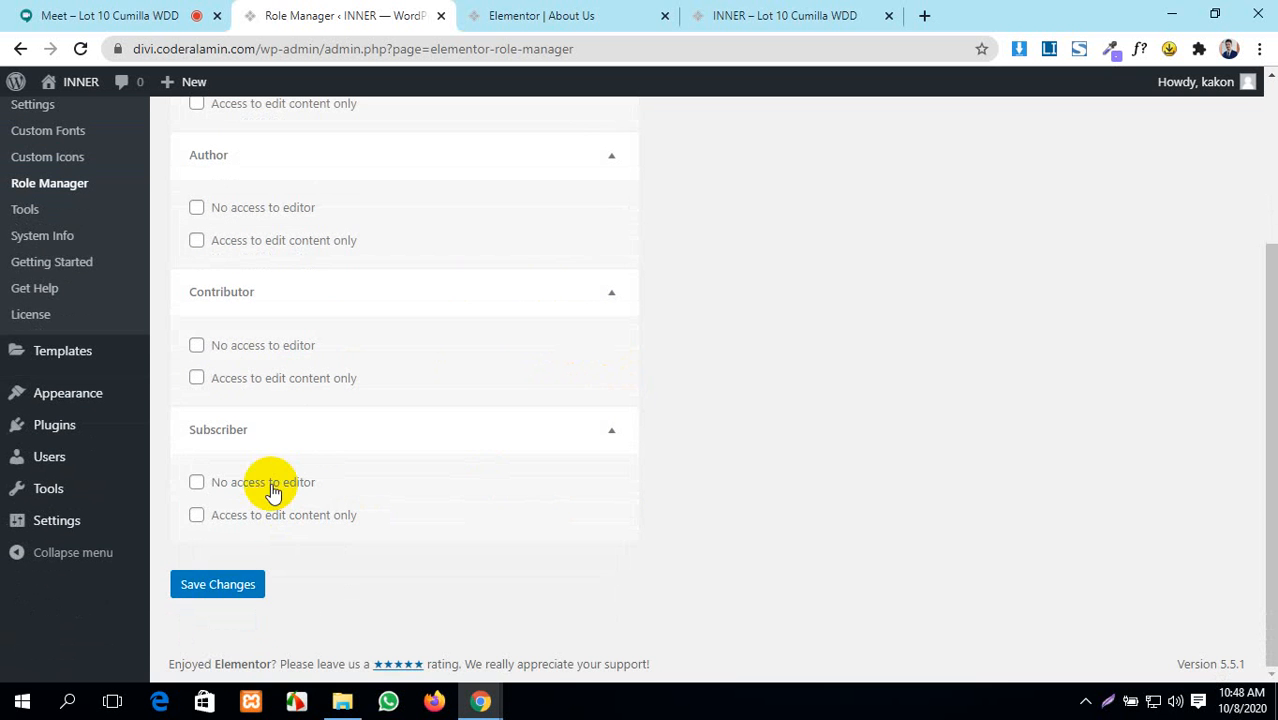
left_click(195, 481)
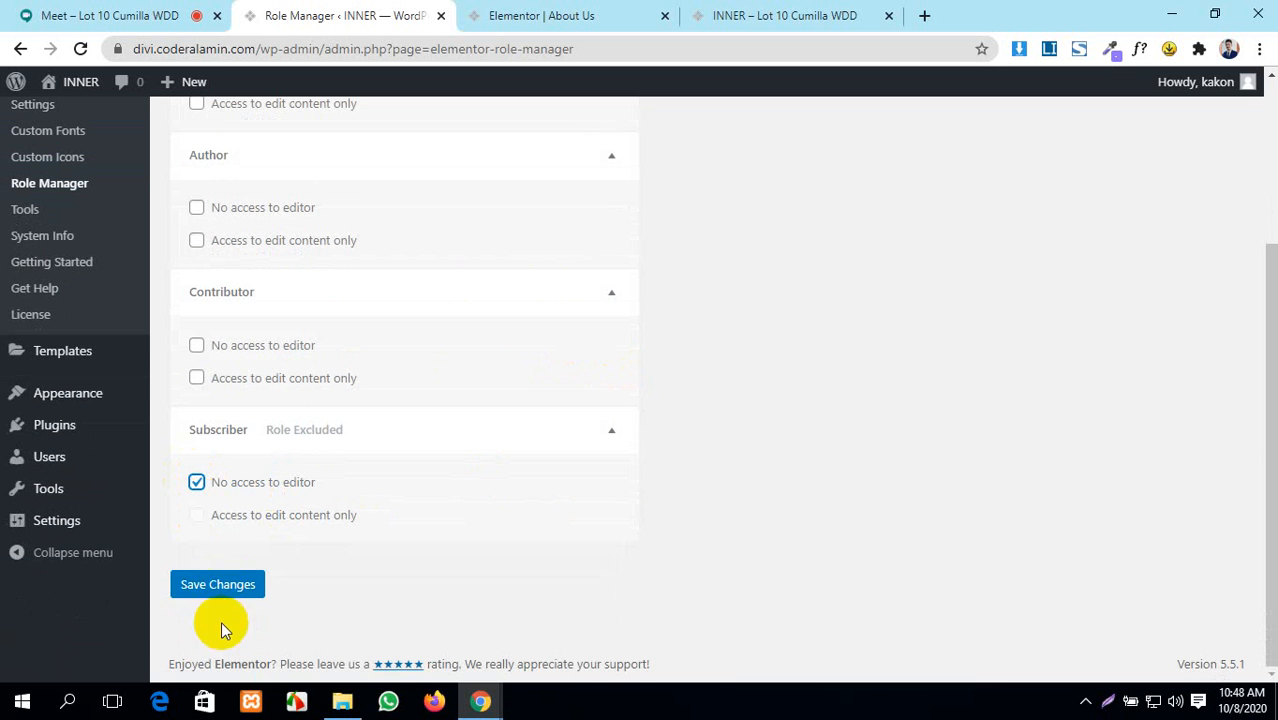
left_click(215, 592)
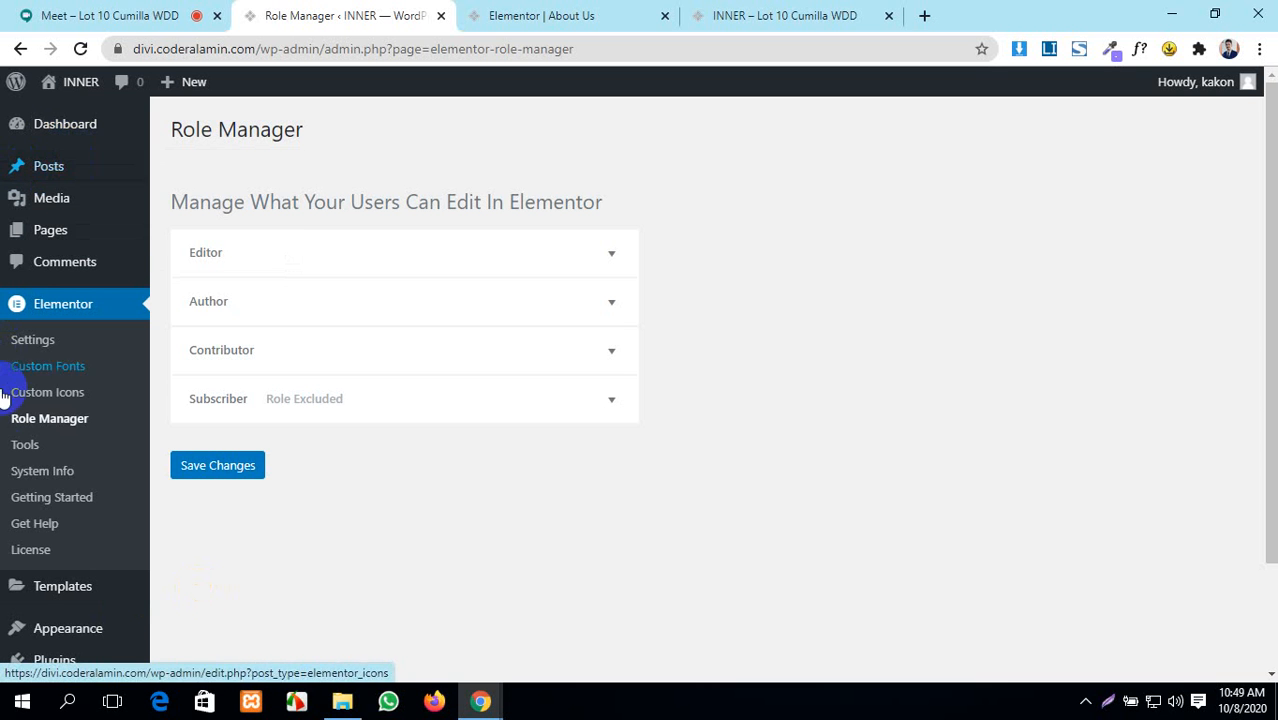
- Open Elementor > Tools, admit the waiting Meet participant, then return to the About Us editor
left_click(18, 455)
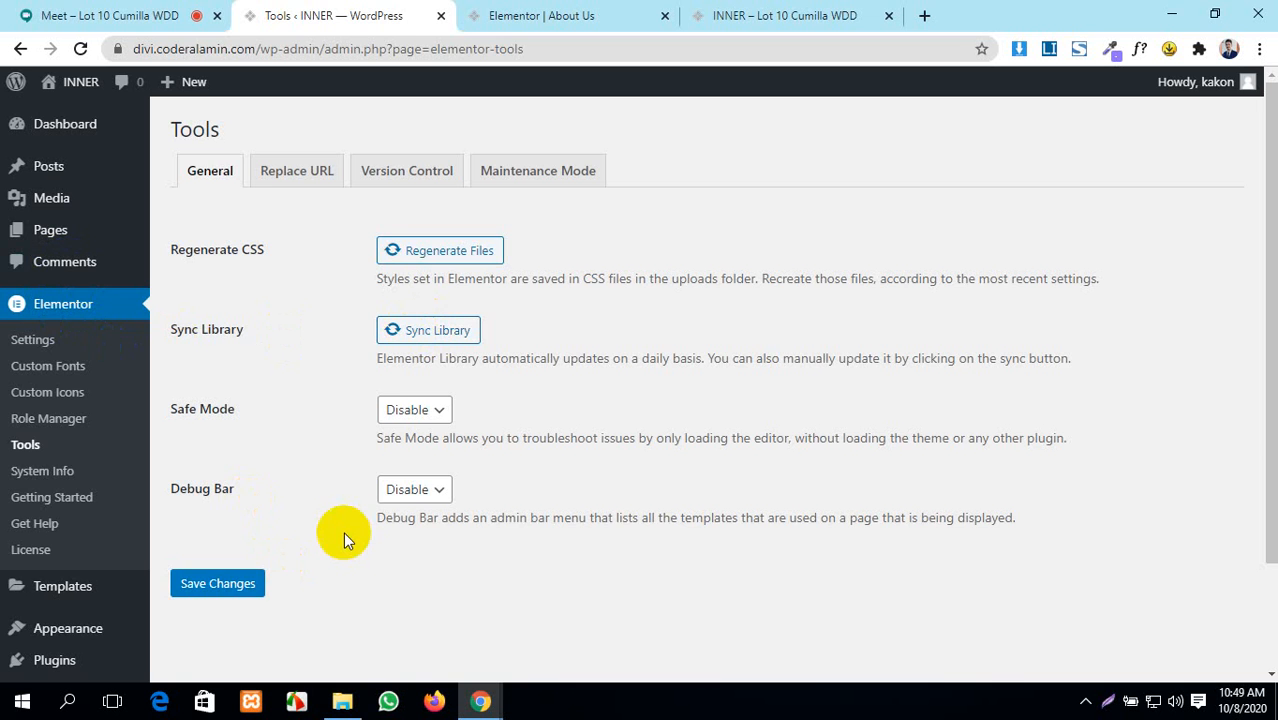
left_click(85, 10)
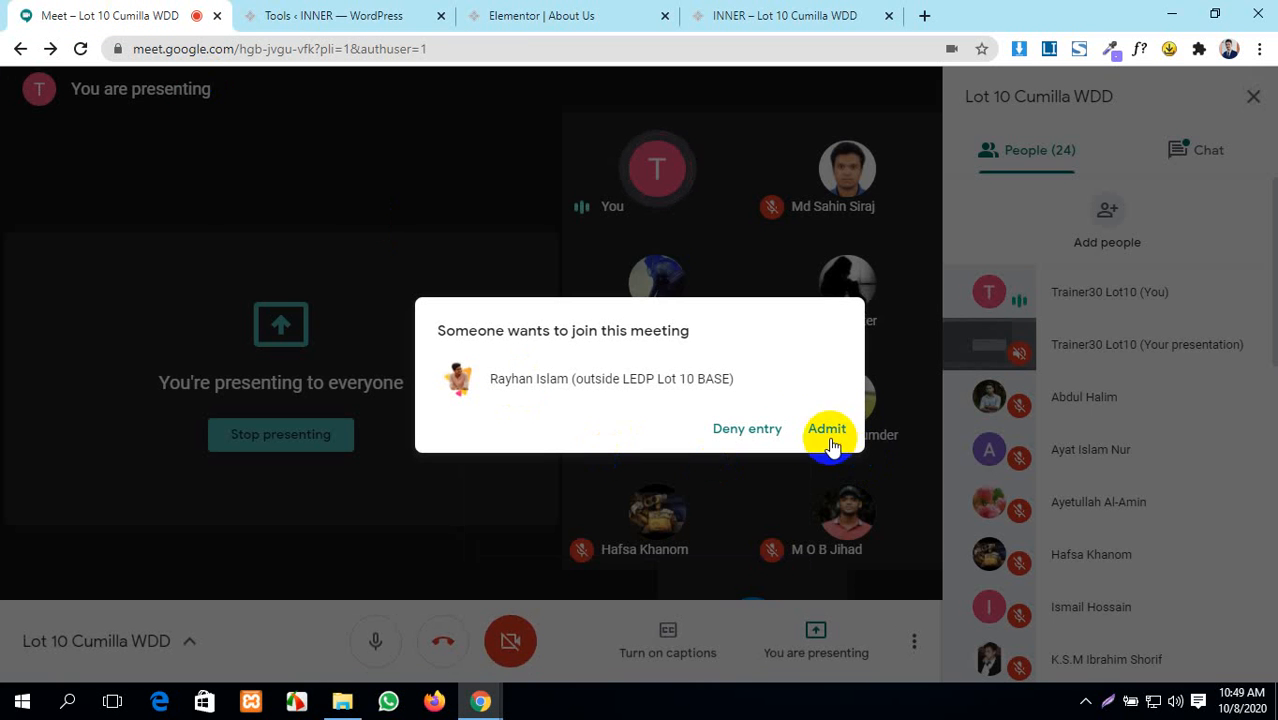
left_click(822, 431)
left_click(400, 15)
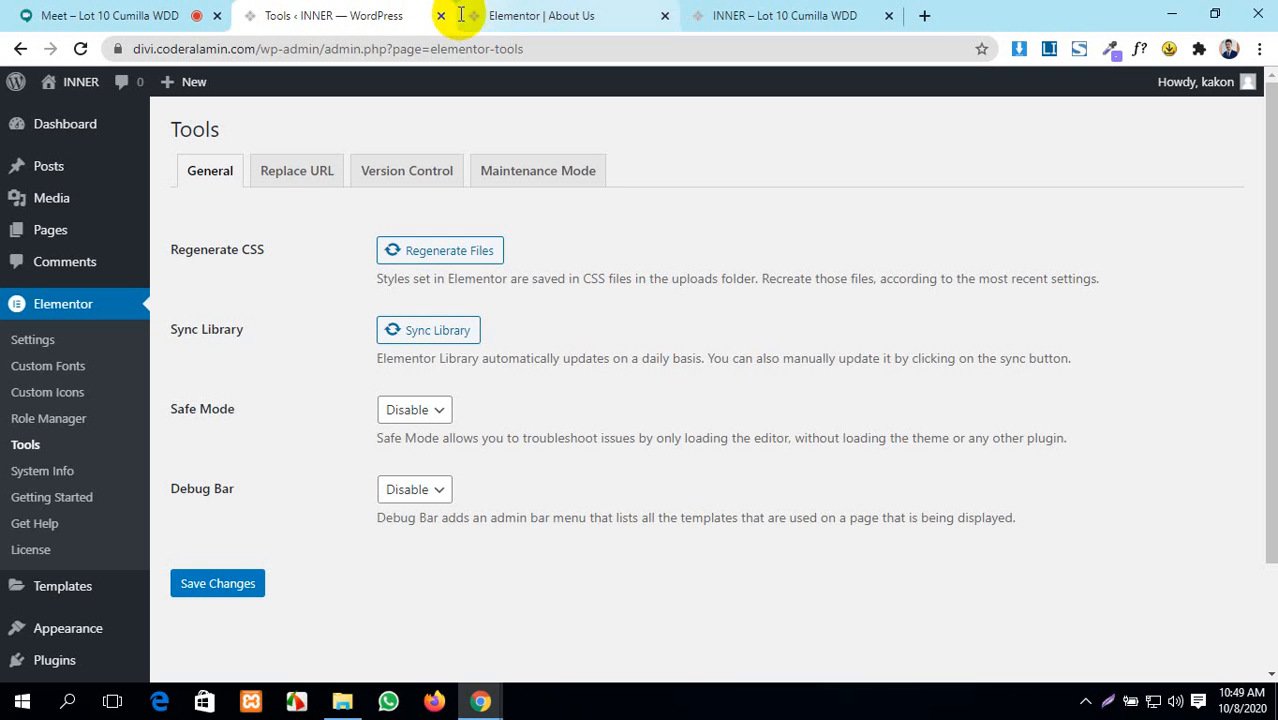
left_click(534, 14)
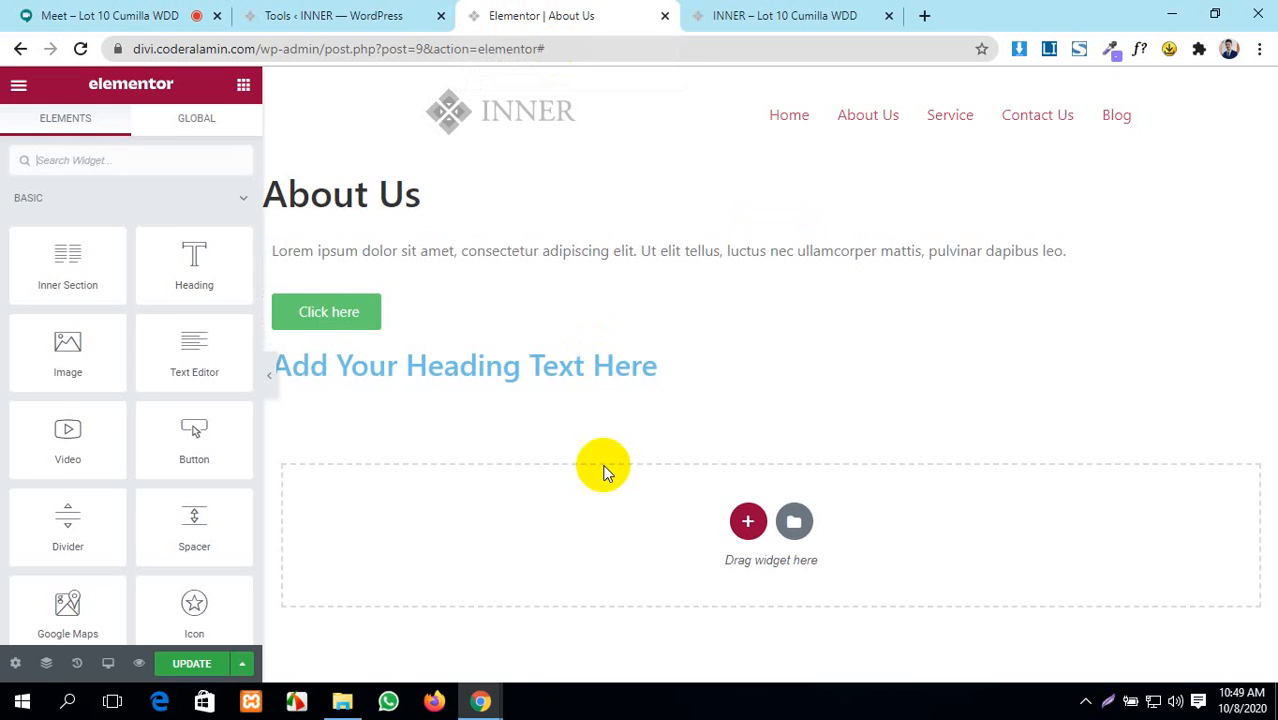
left_click(794, 521)
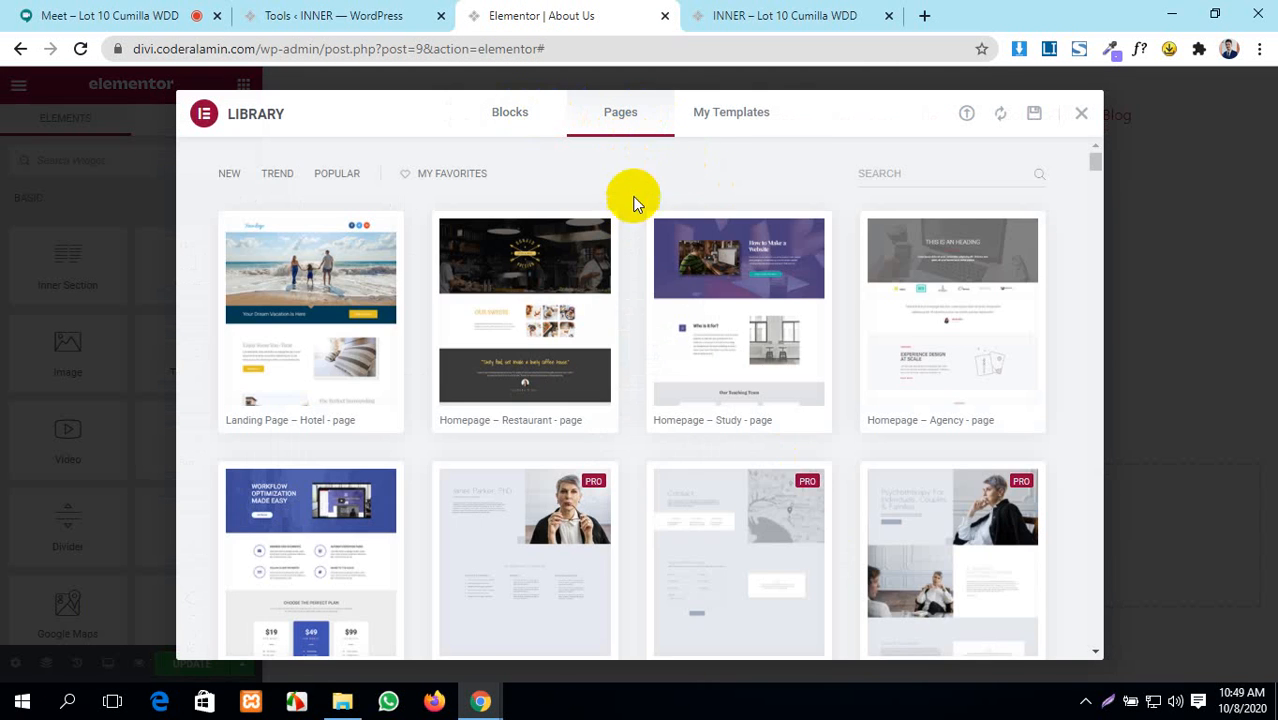
left_click(733, 114)
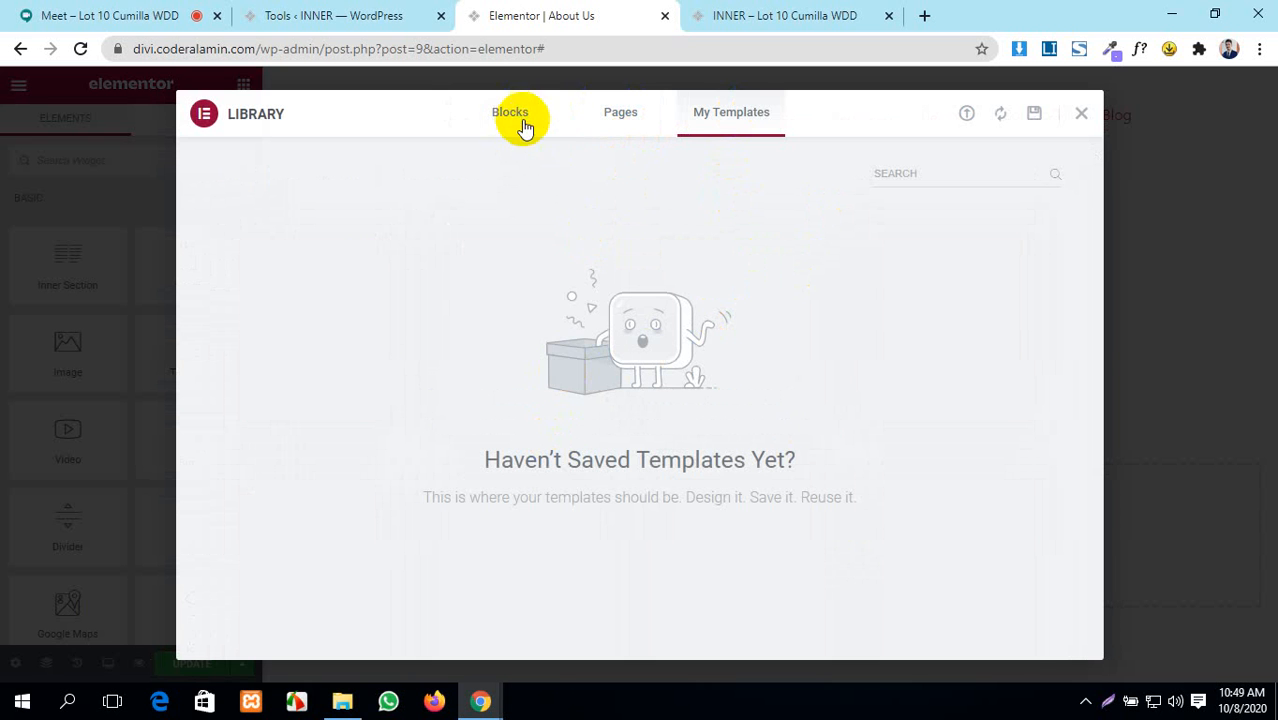
left_click(614, 116)
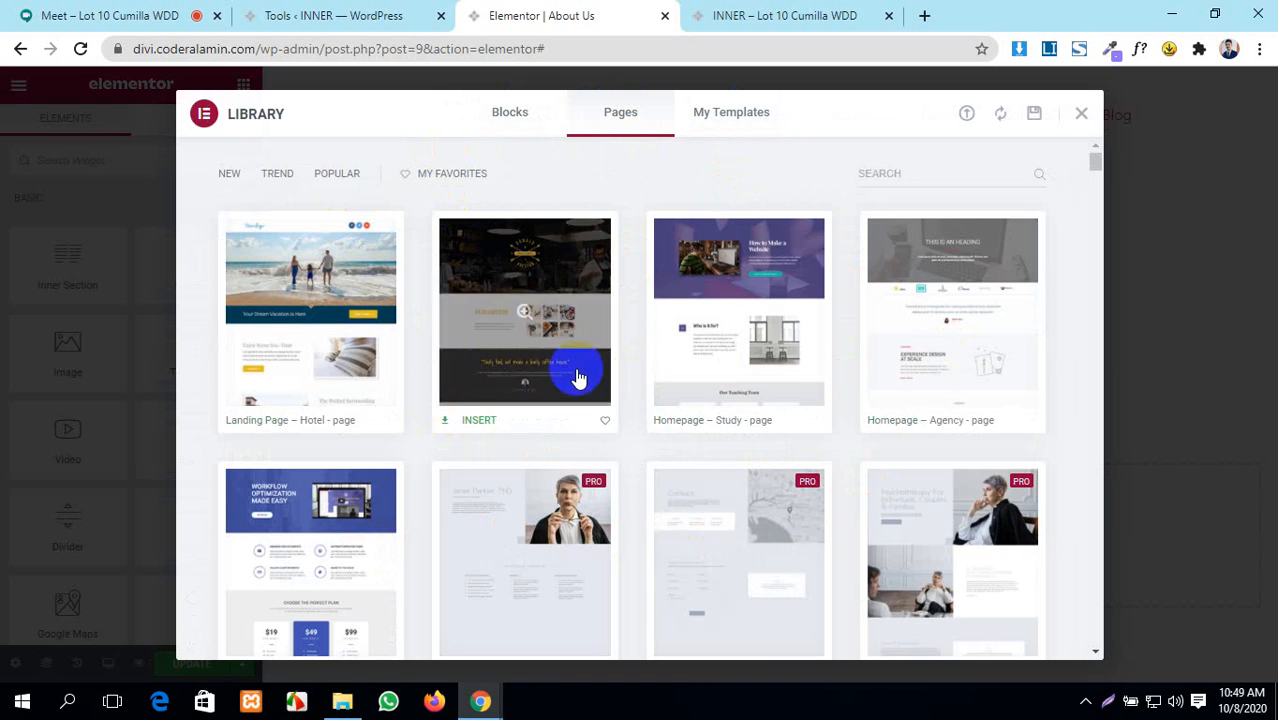
scroll(580, 378, "down", 2)
scroll(580, 378, "up", 2)
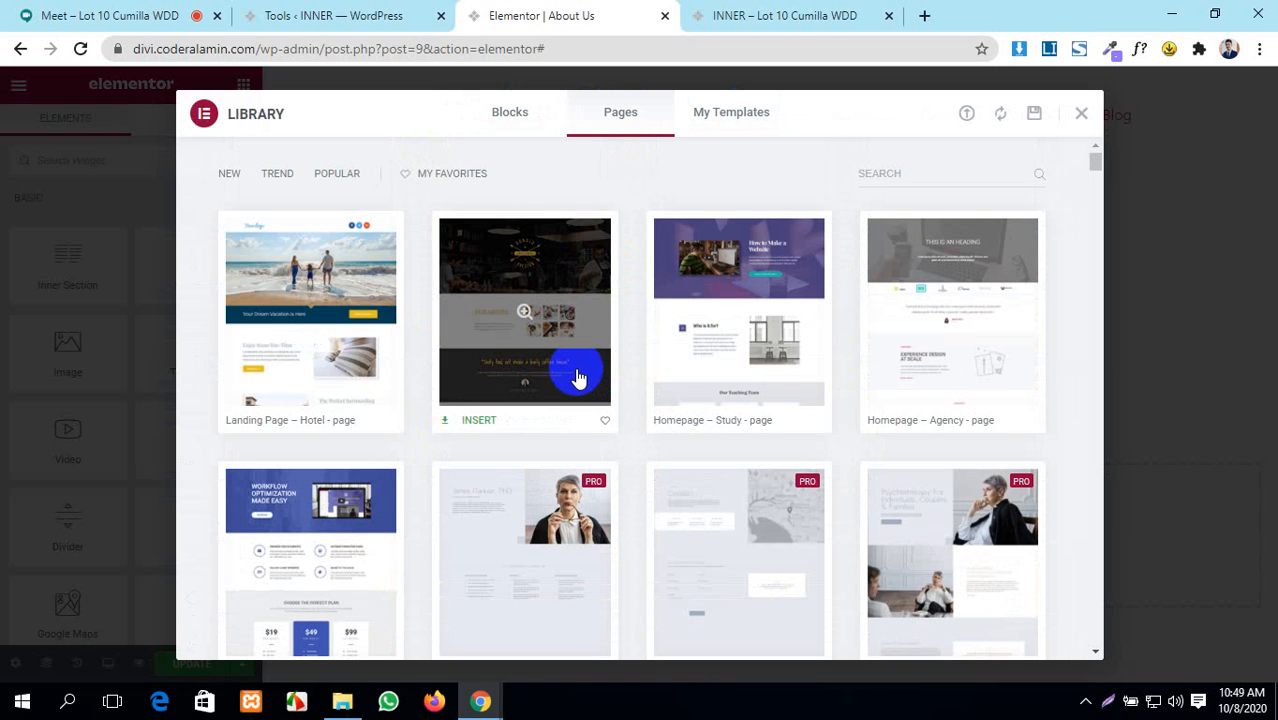
left_click(391, 16)
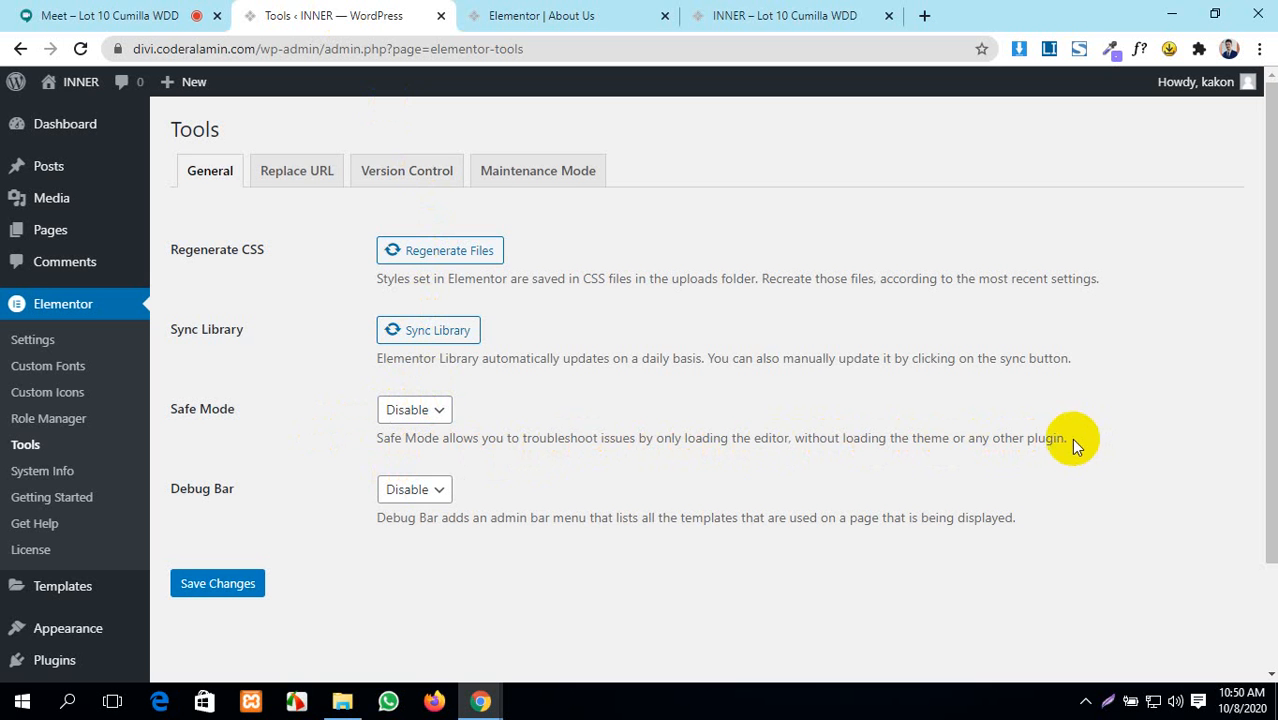
- Set Safe Mode to Enable on the Elementor Tools page
left_click(420, 410)
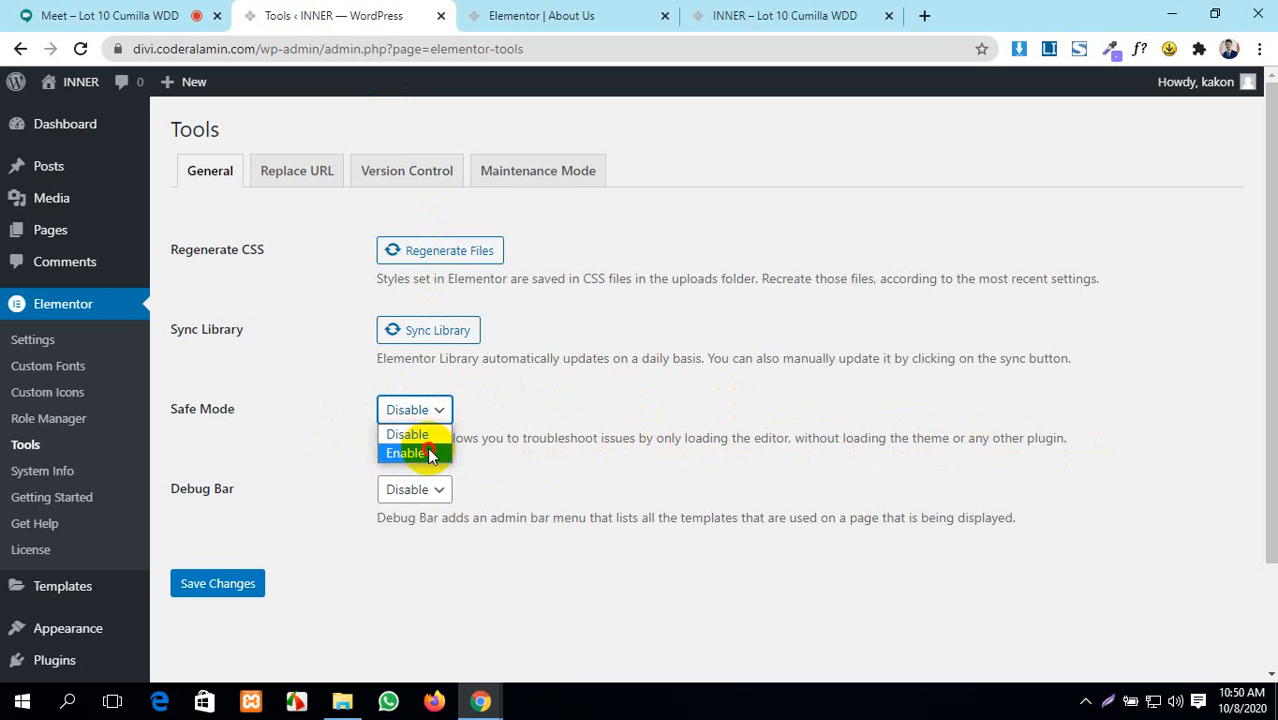
left_click(430, 455)
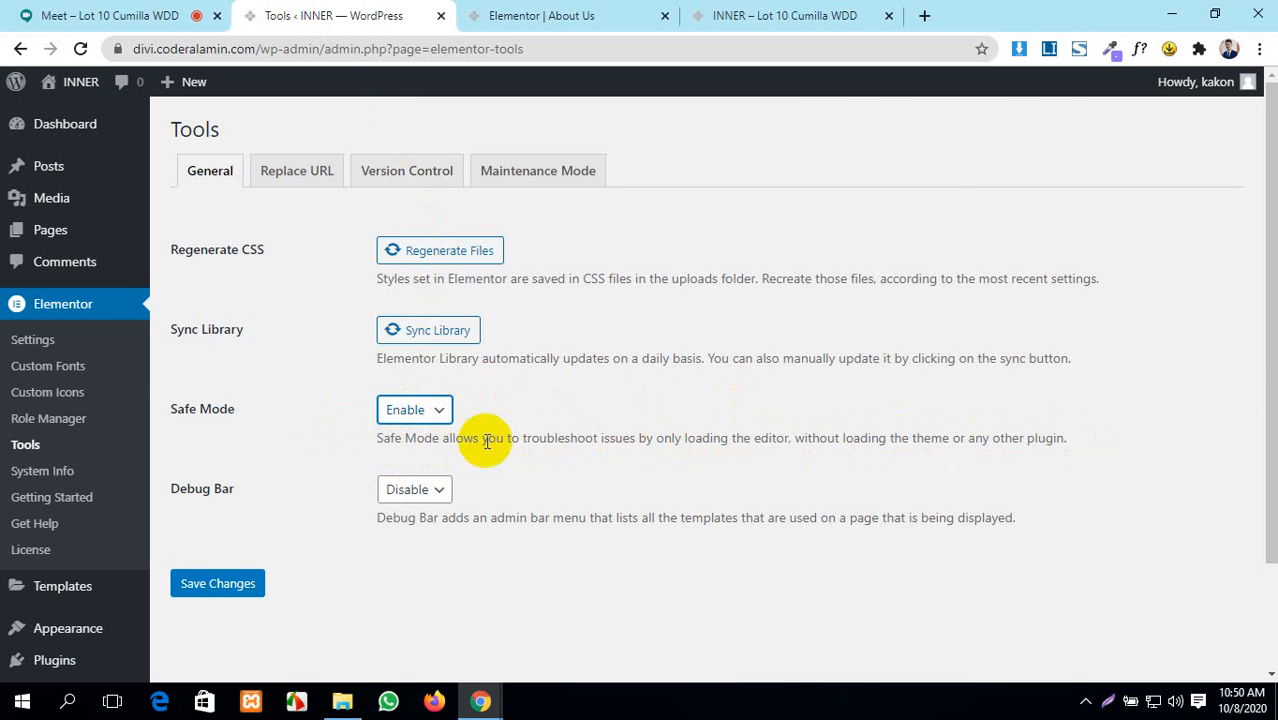
left_click(765, 12)
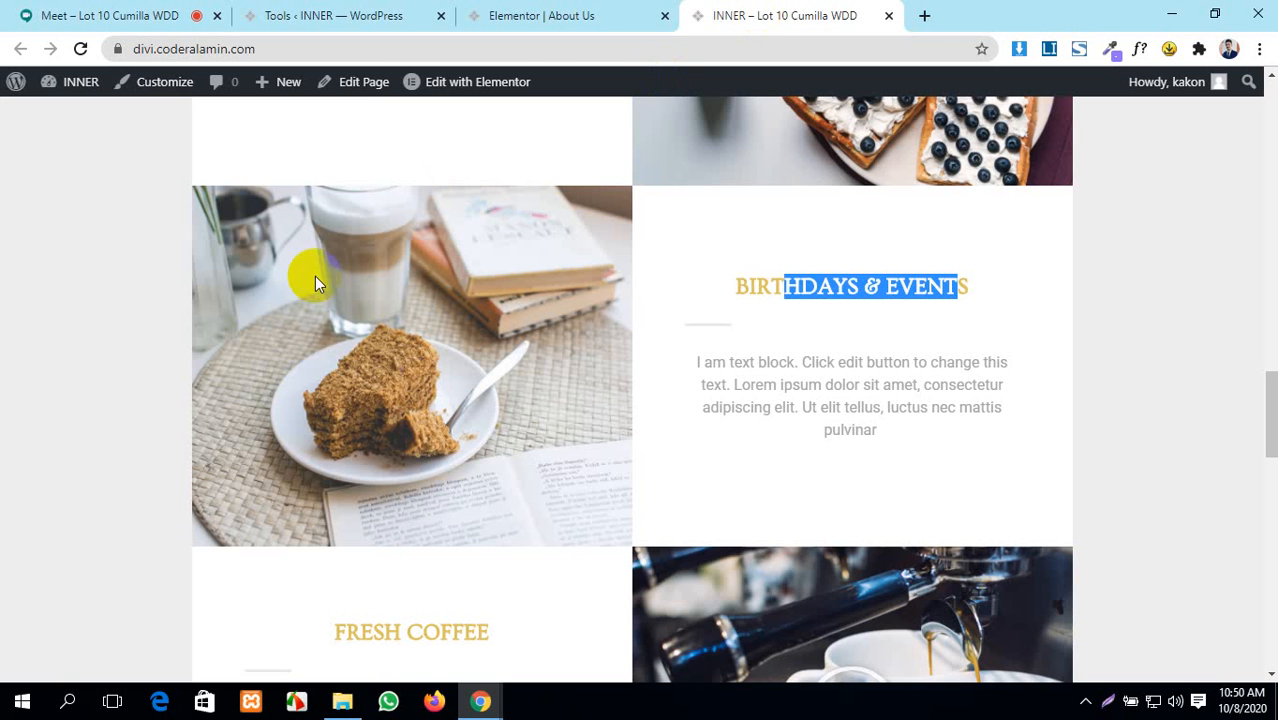
left_click(512, 14)
left_click(370, 14)
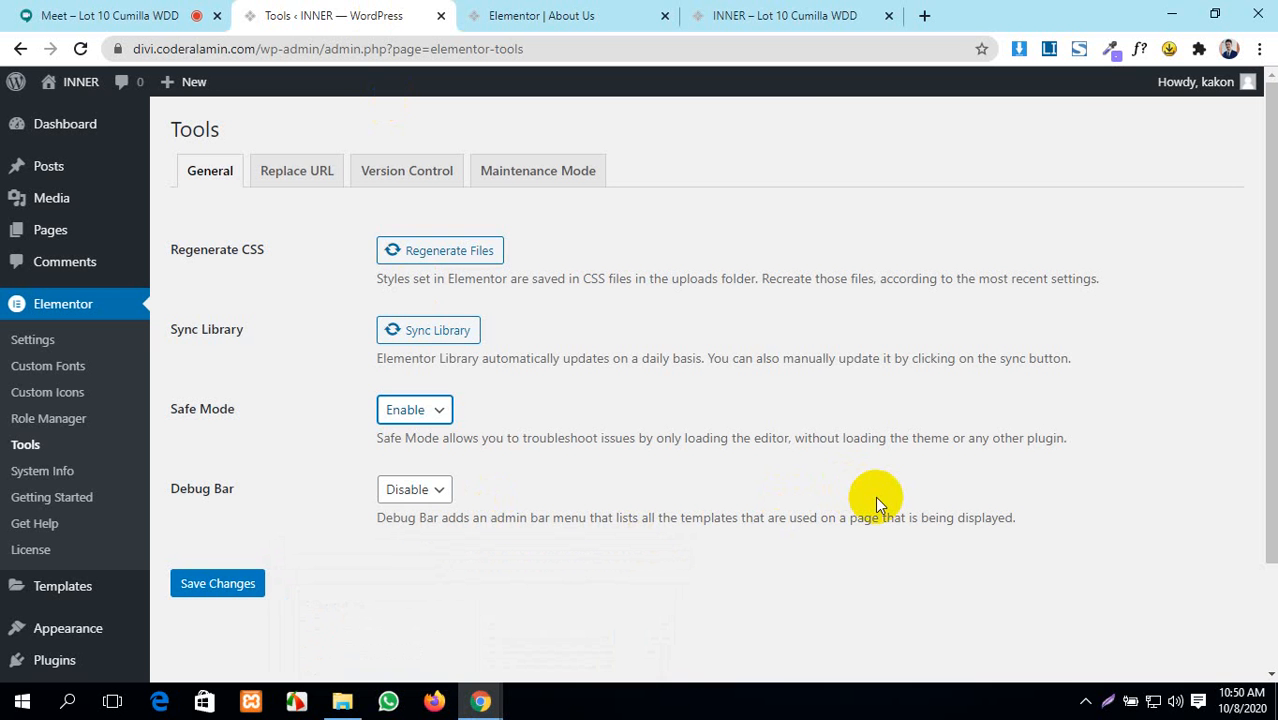
- Scroll the live INNER homepage back to the top and reload it, finishing on that tab
left_click(727, 14)
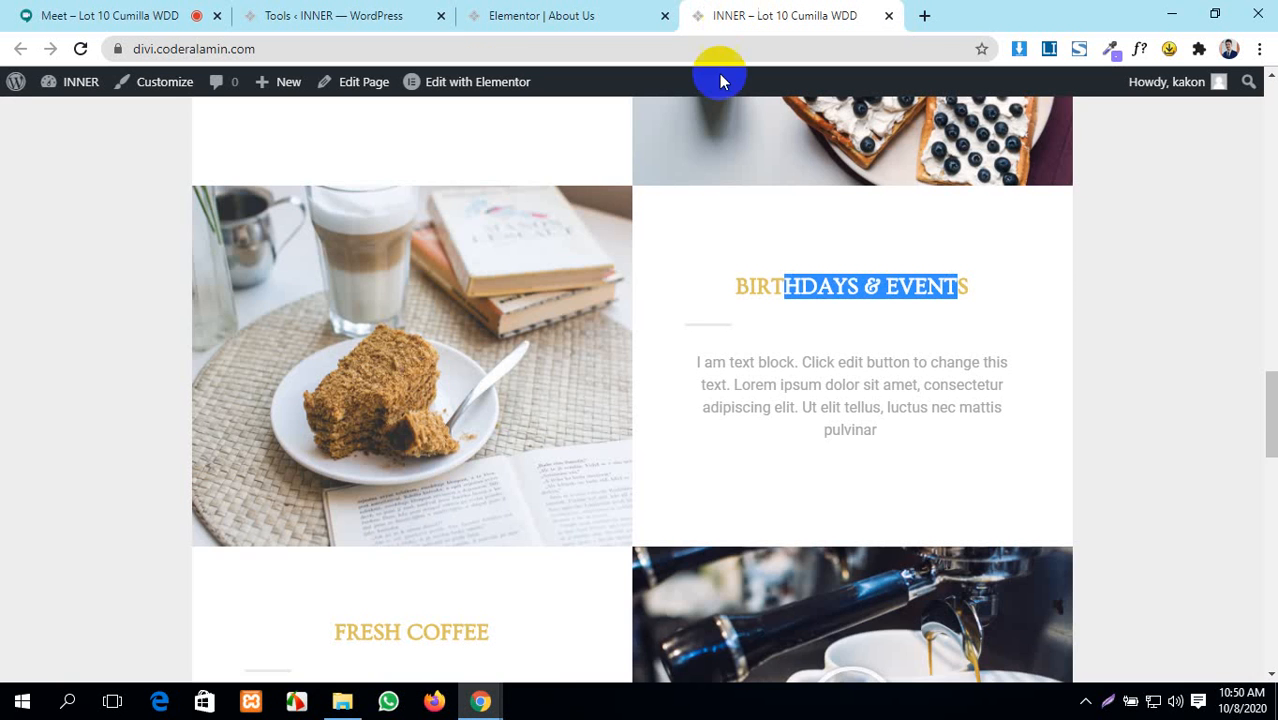
scroll(563, 540, "up", 5)
scroll(563, 540, "up", 10)
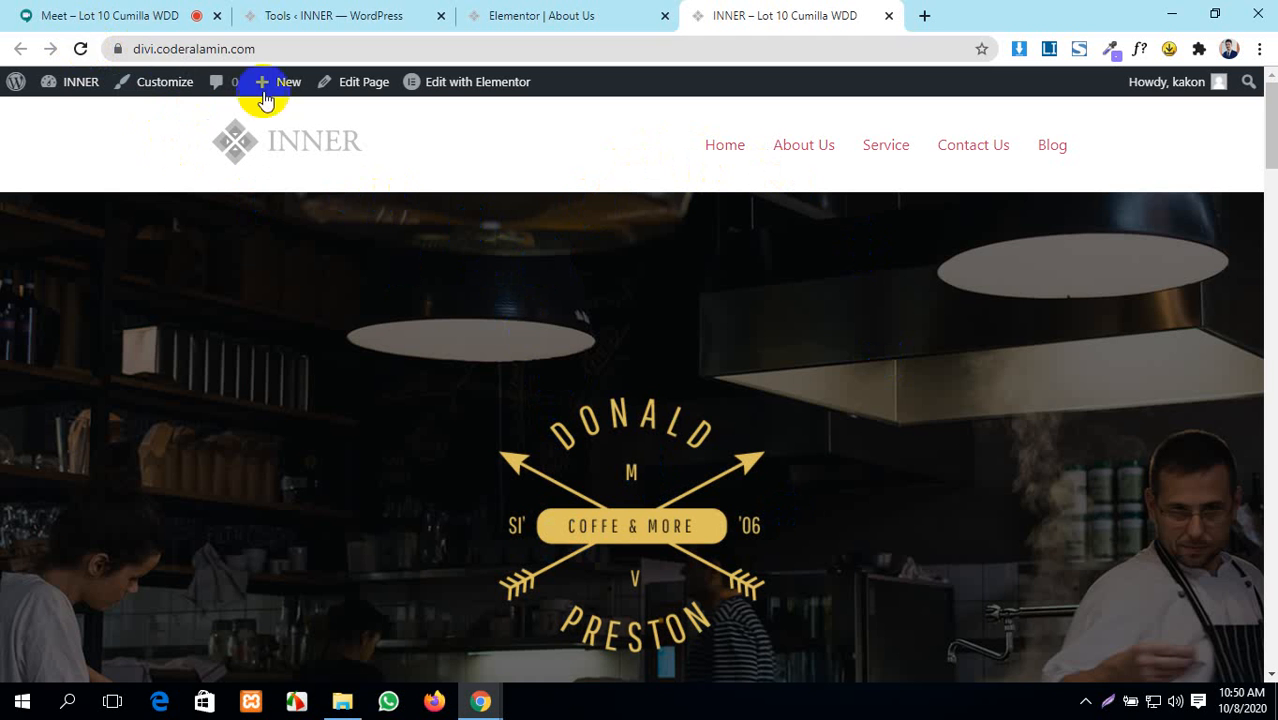
left_click(81, 50)
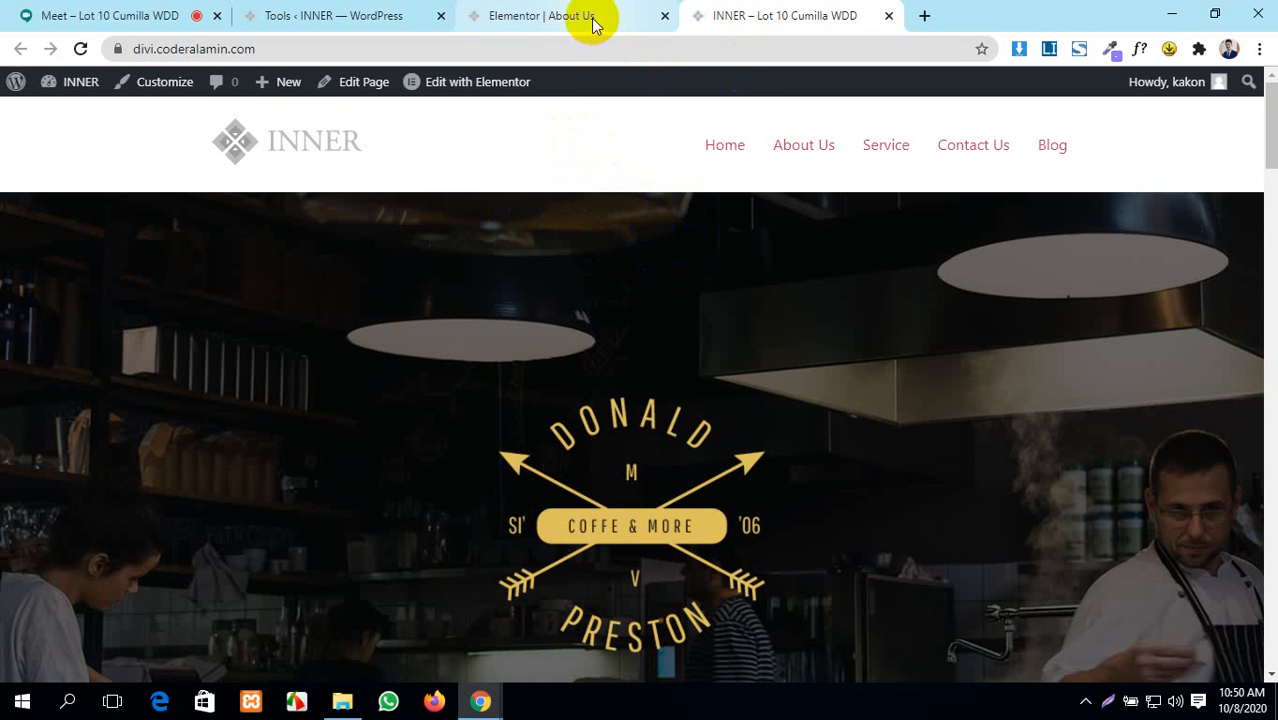
left_click(405, 14)
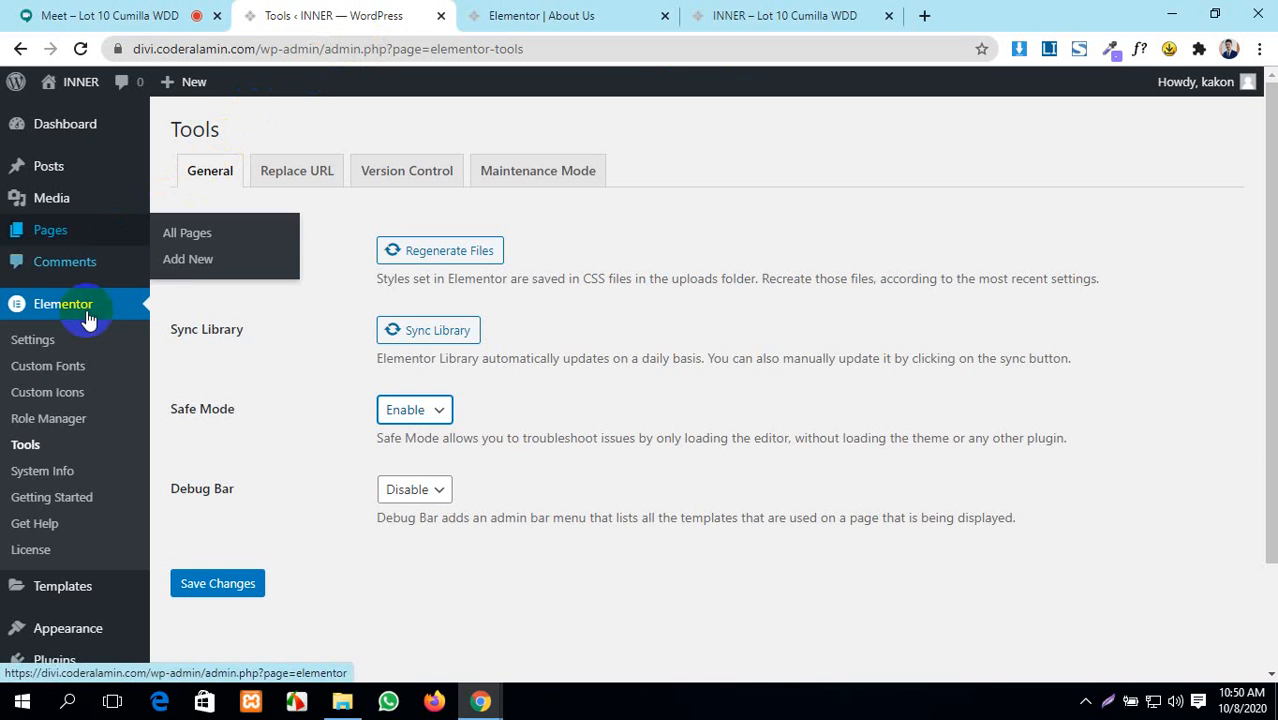
left_click(797, 15)
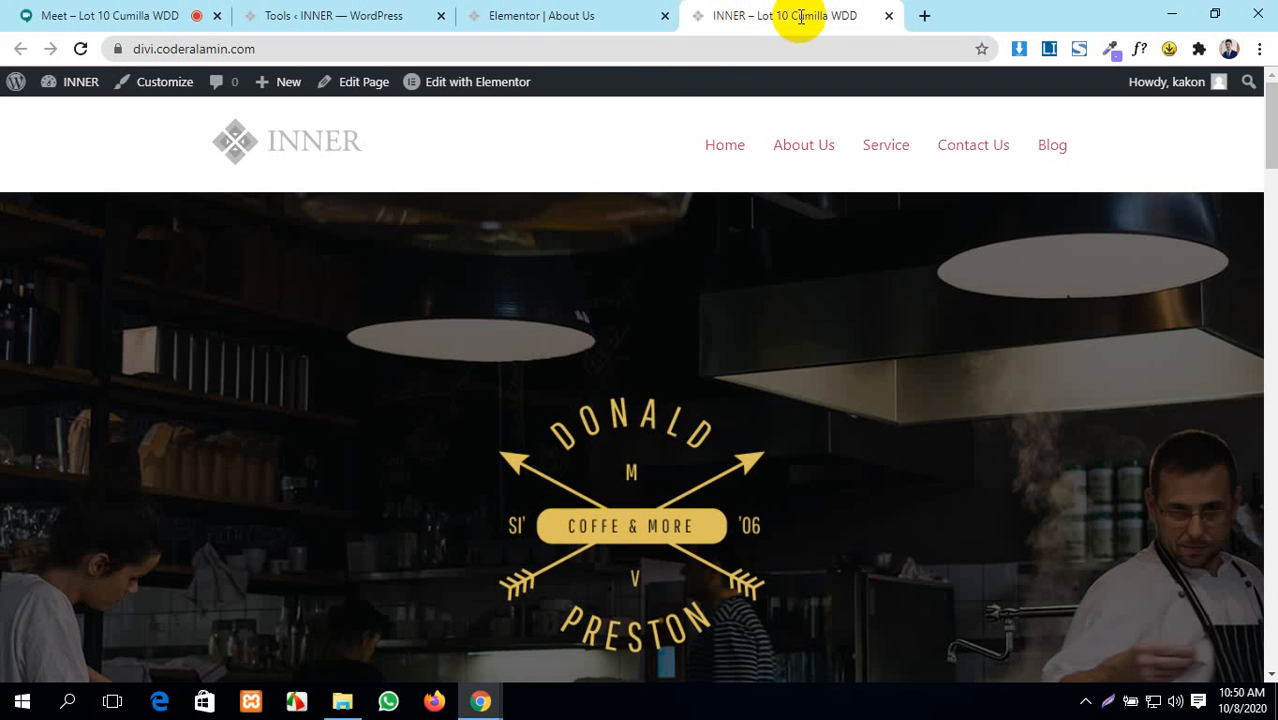
left_click(578, 15)
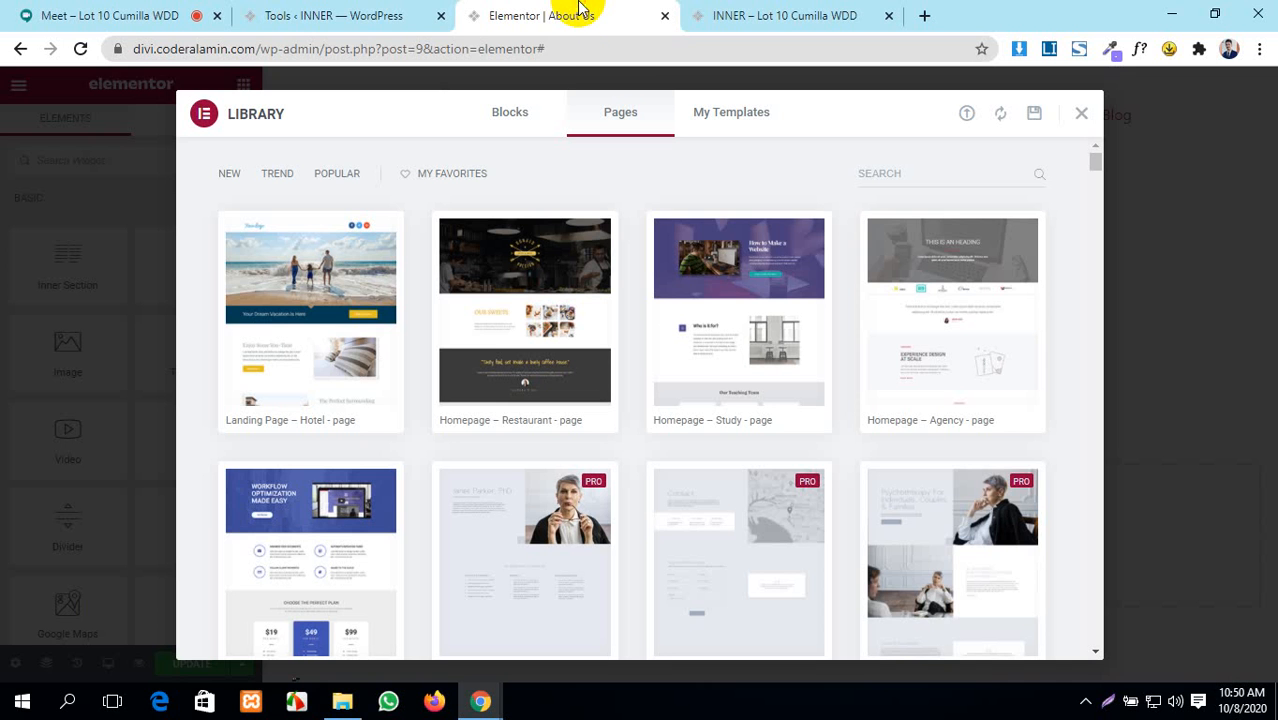
left_click(300, 15)
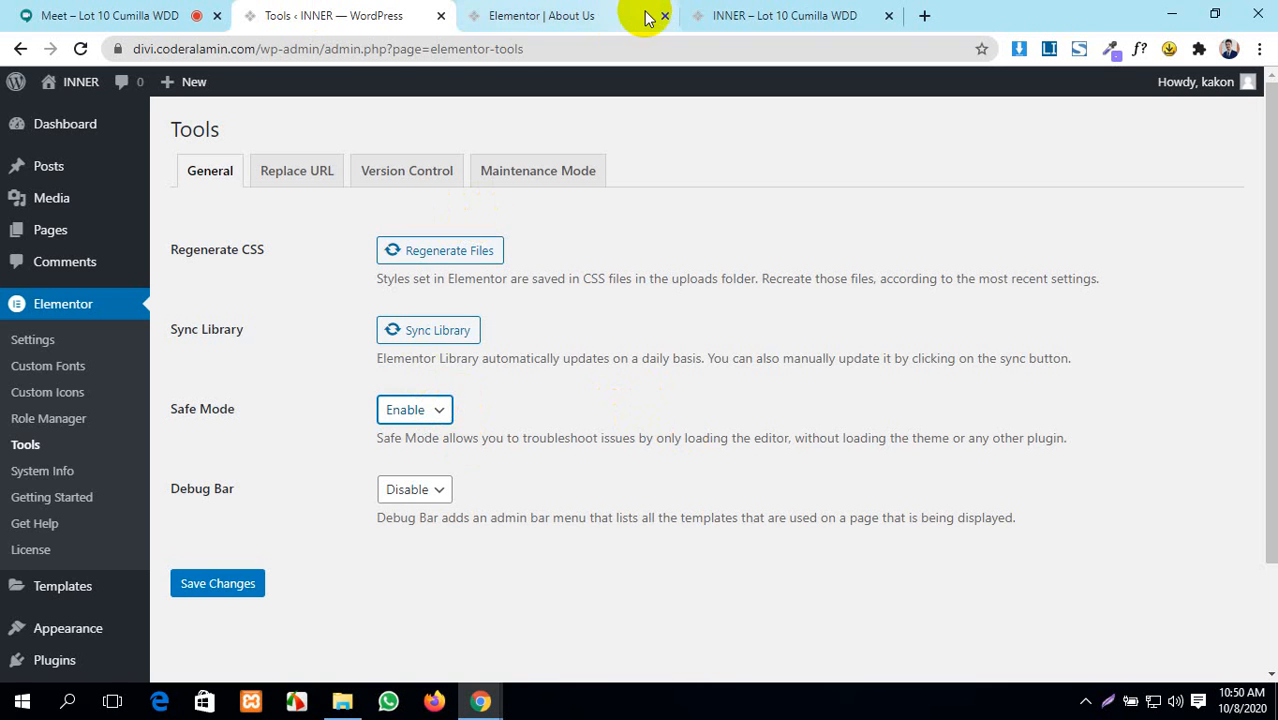
left_click(810, 15)
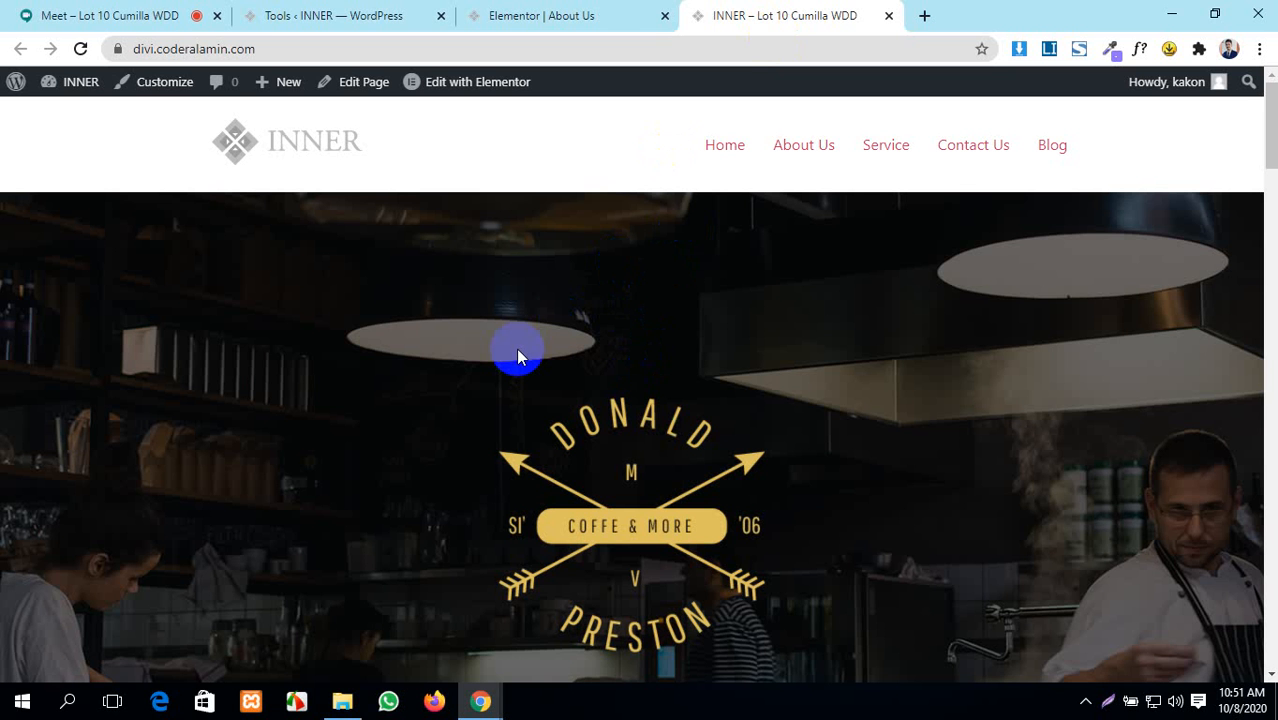
- Check on the Google Meet call, then return to the Elementor Tools page
left_click(112, 14)
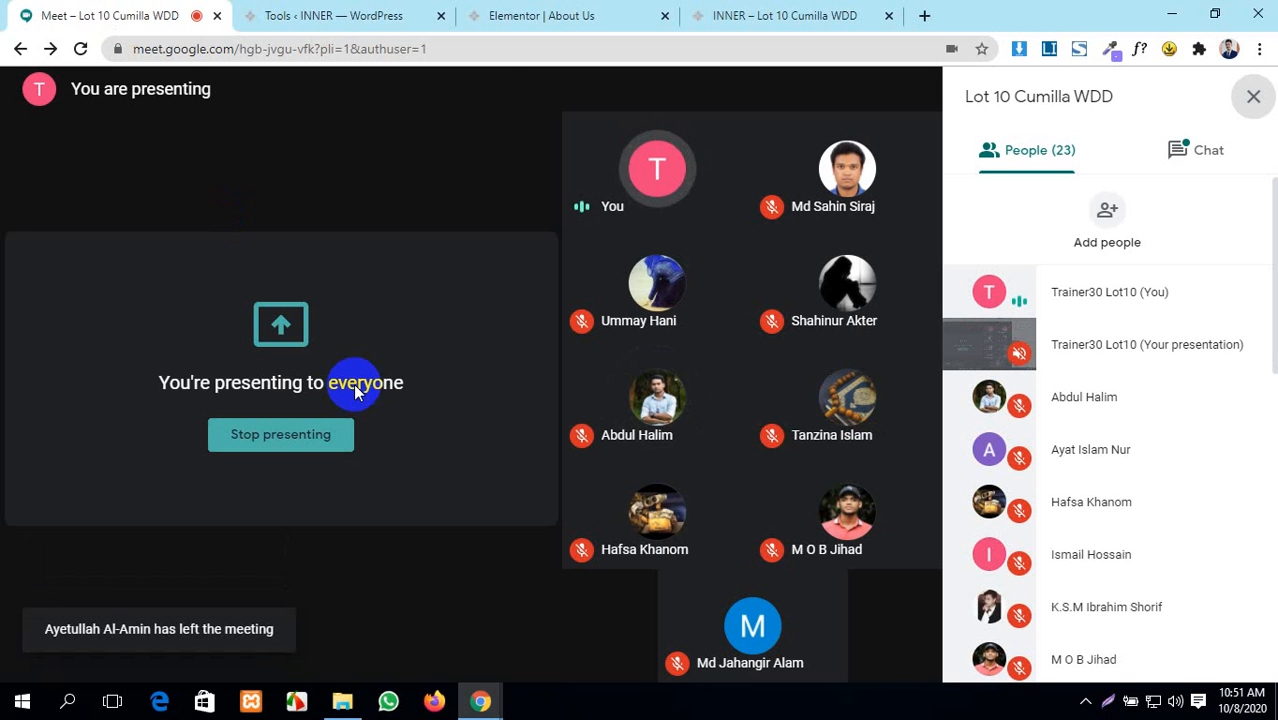
left_click(288, 15)
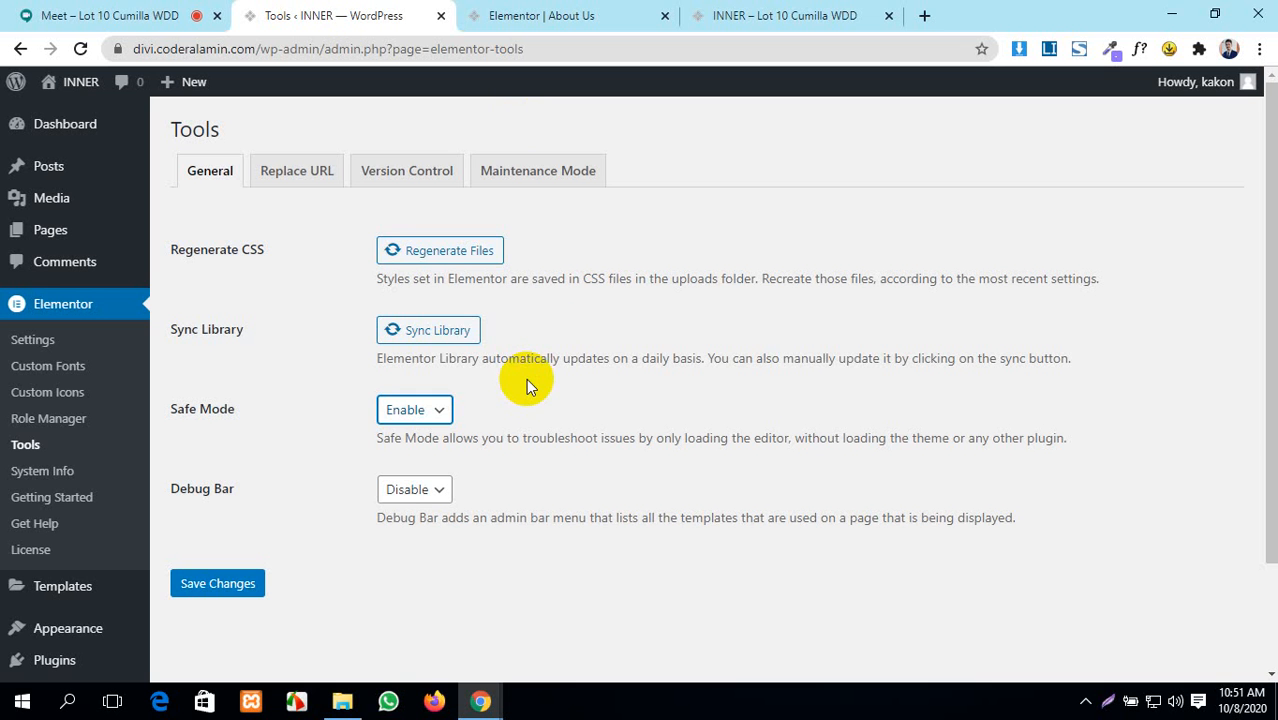
- Set Debug Bar to Enable and save the Tools settings, ending back on the Tools page
left_click(416, 490)
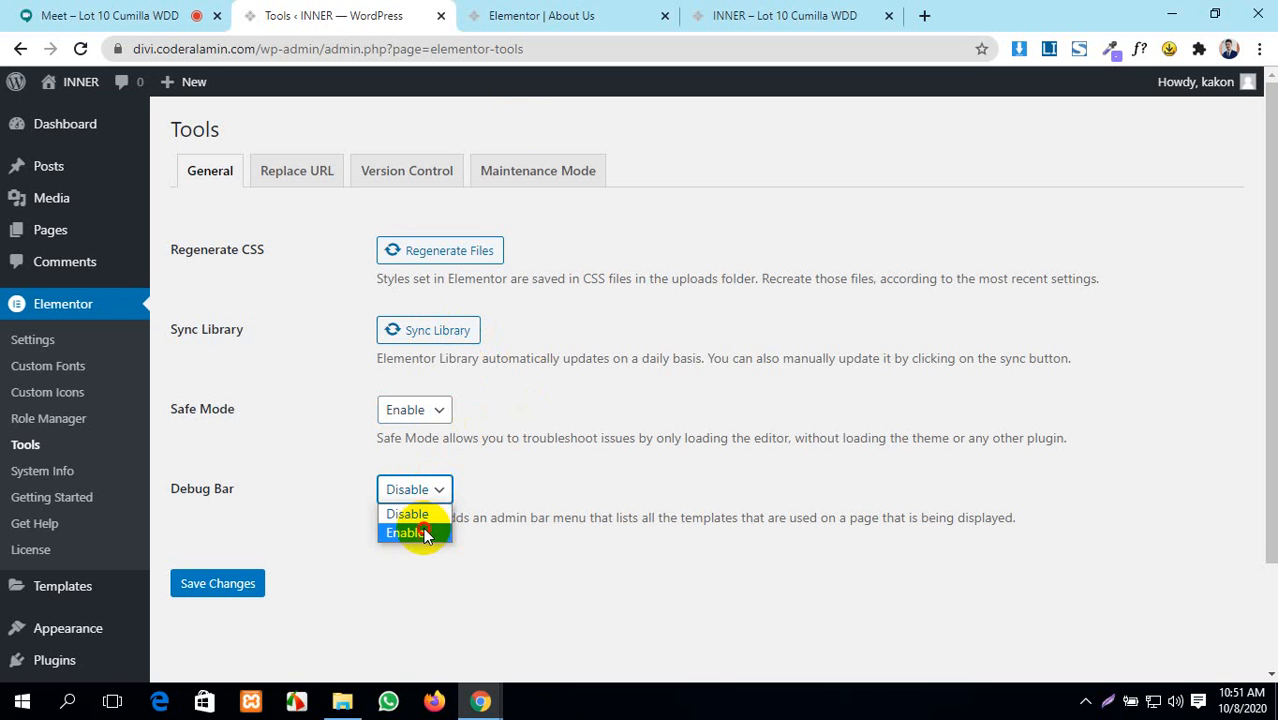
left_click(425, 533)
left_click(748, 20)
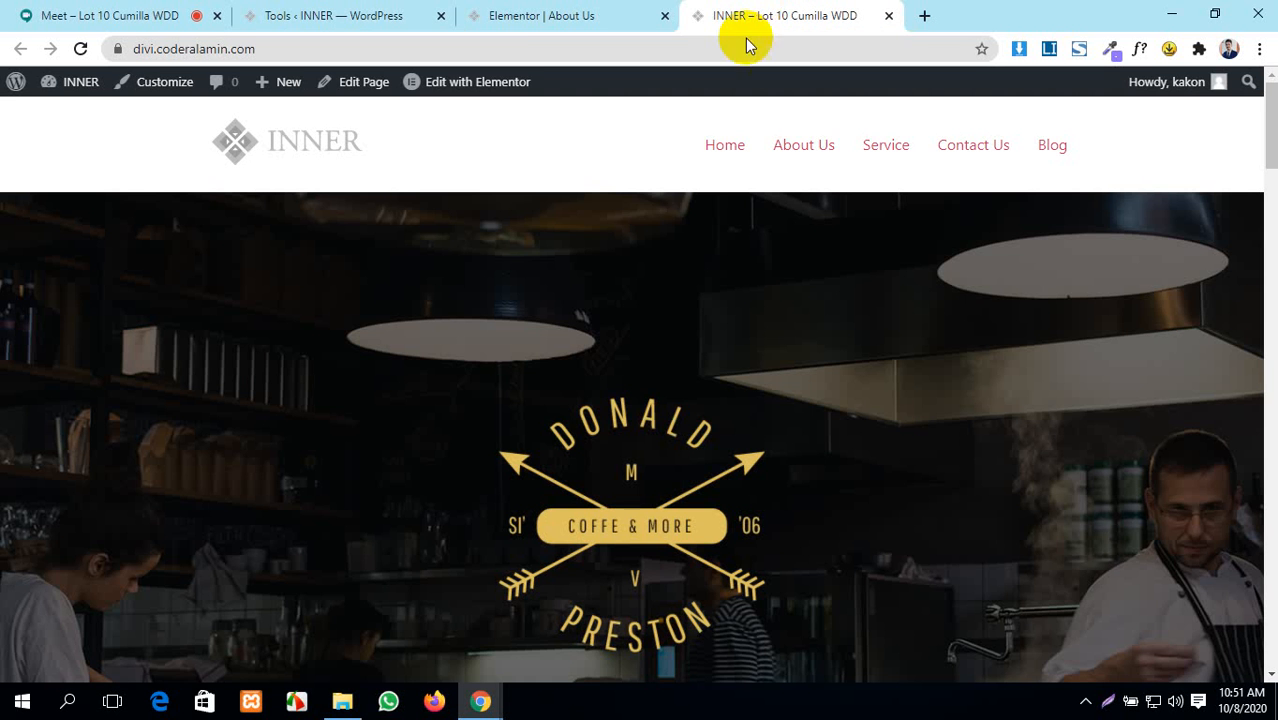
left_click(528, 17)
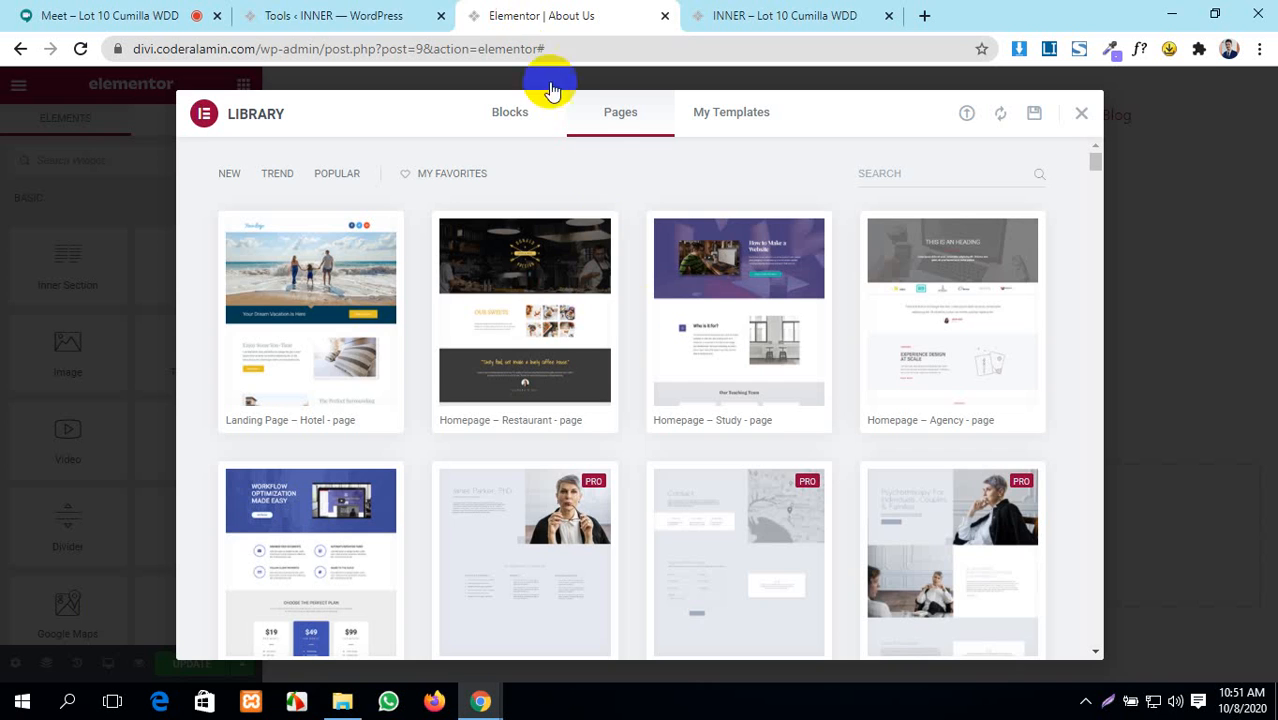
left_click(380, 16)
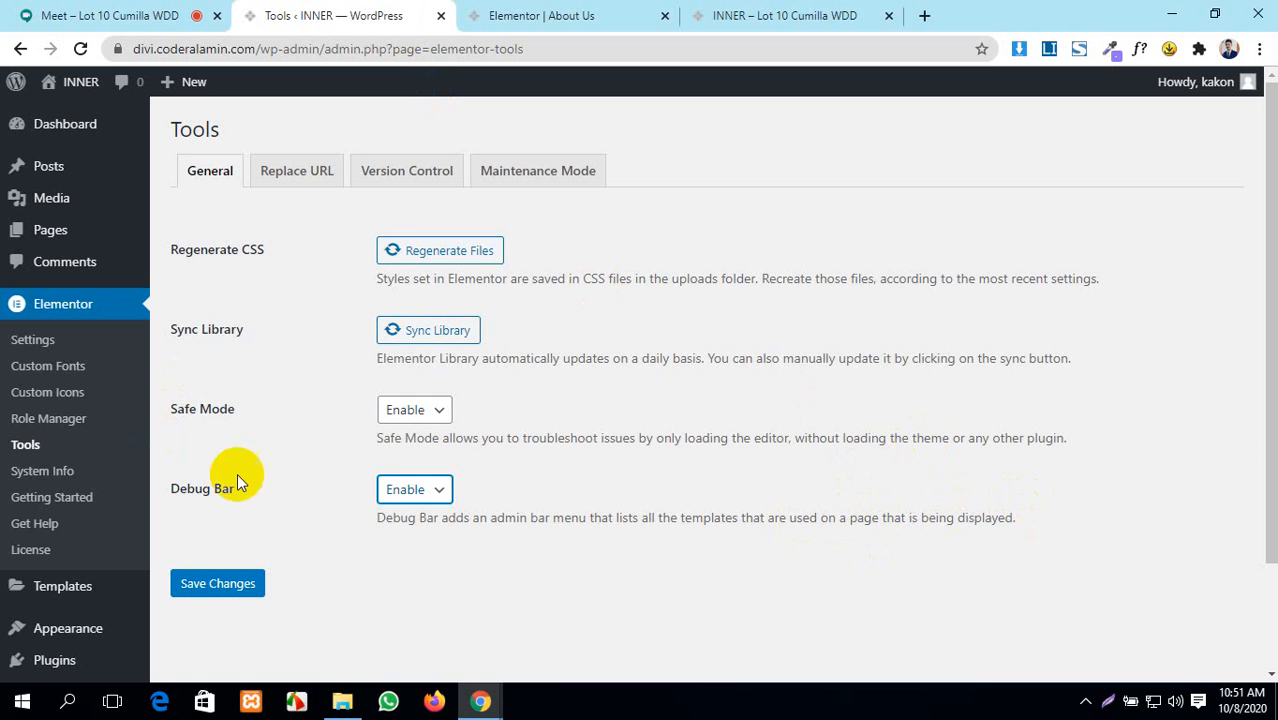
left_click(257, 585)
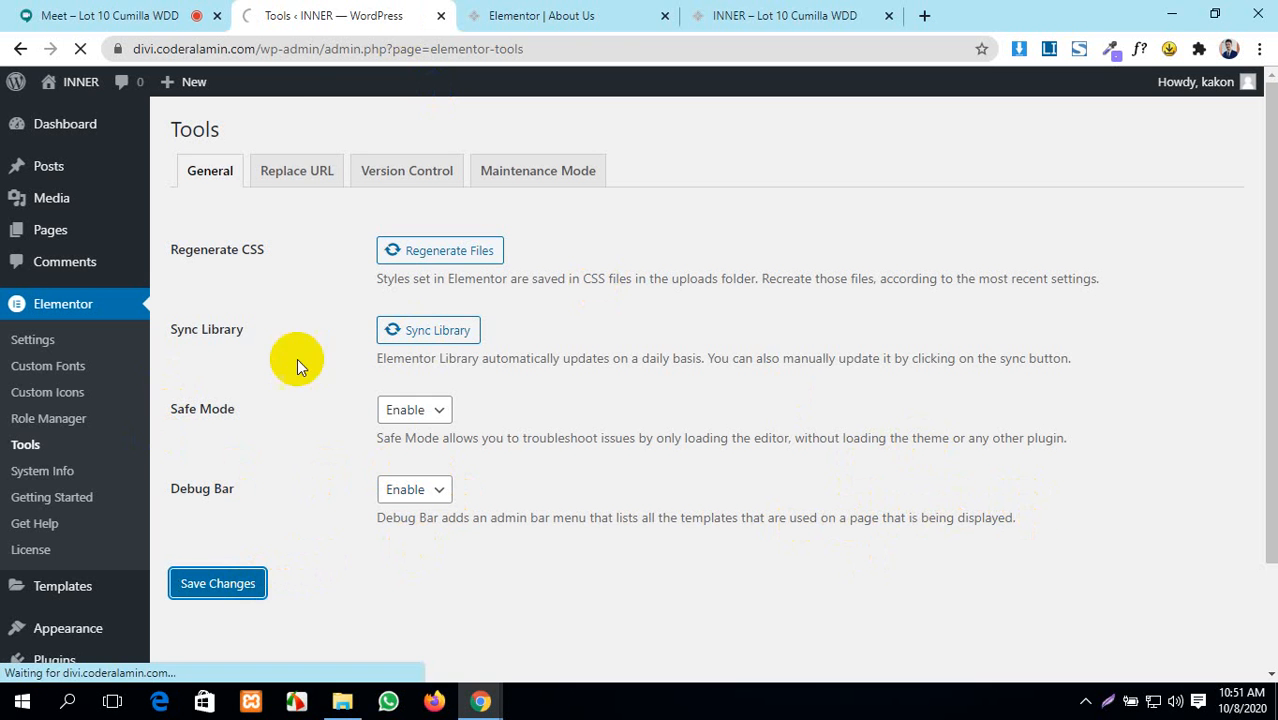
left_click(557, 10)
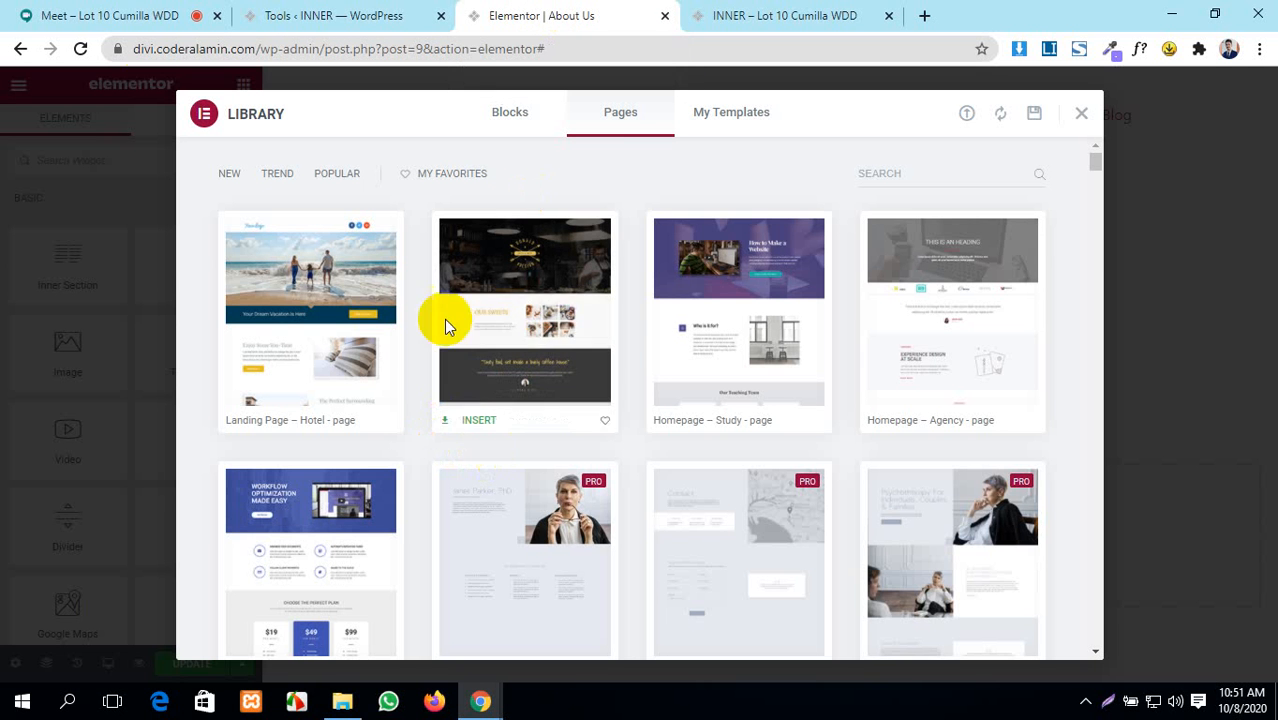
left_click(284, 10)
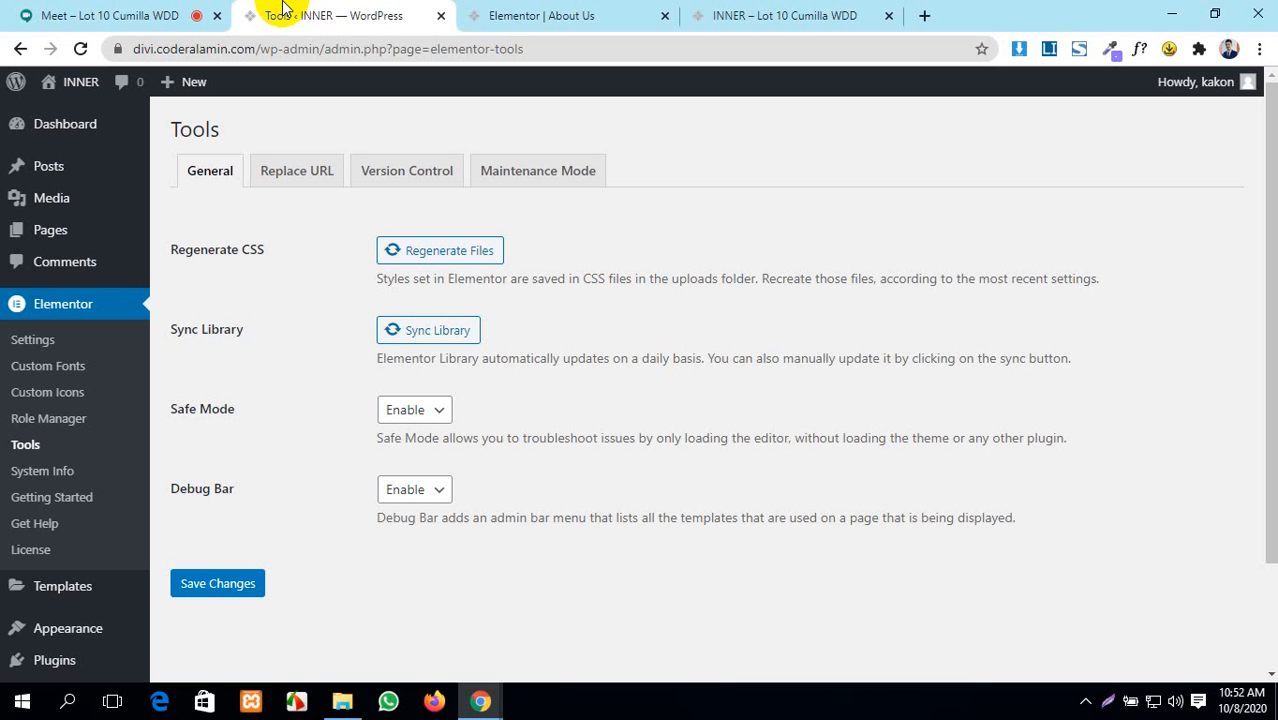
- Open the Replace URL tab and click into its empty old-URL and new-URL fields
left_click(296, 174)
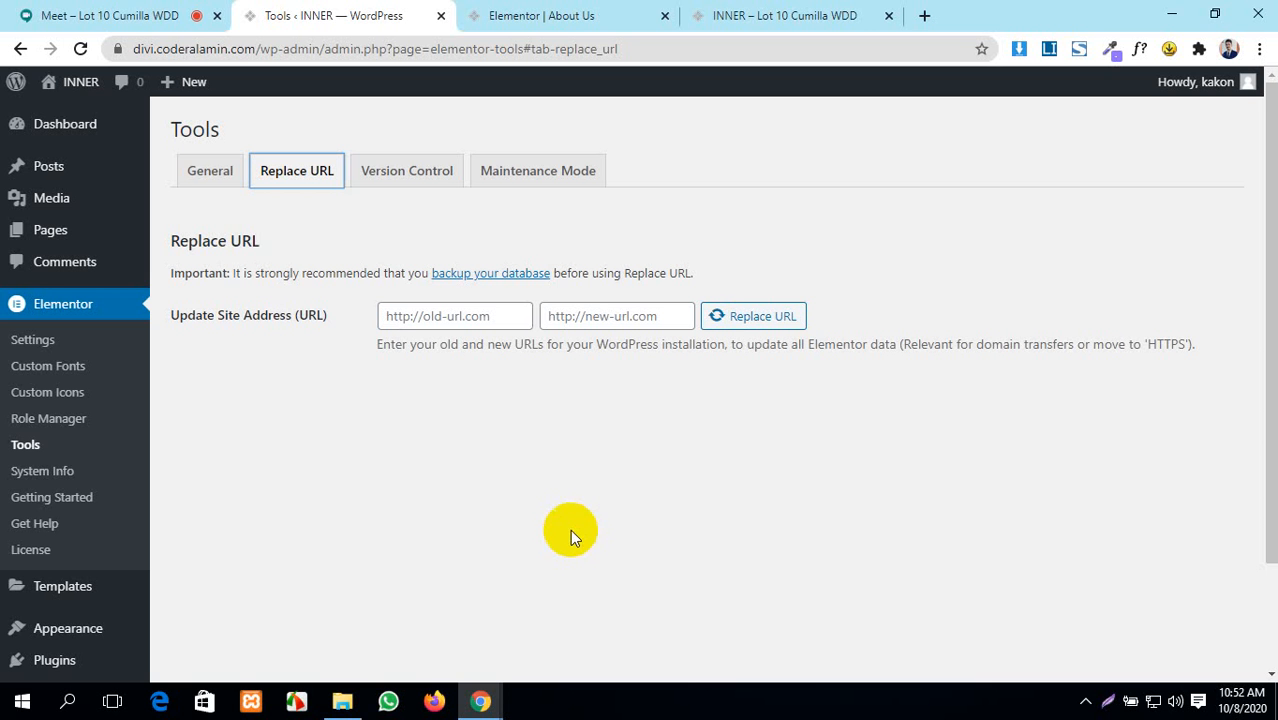
left_click(434, 310)
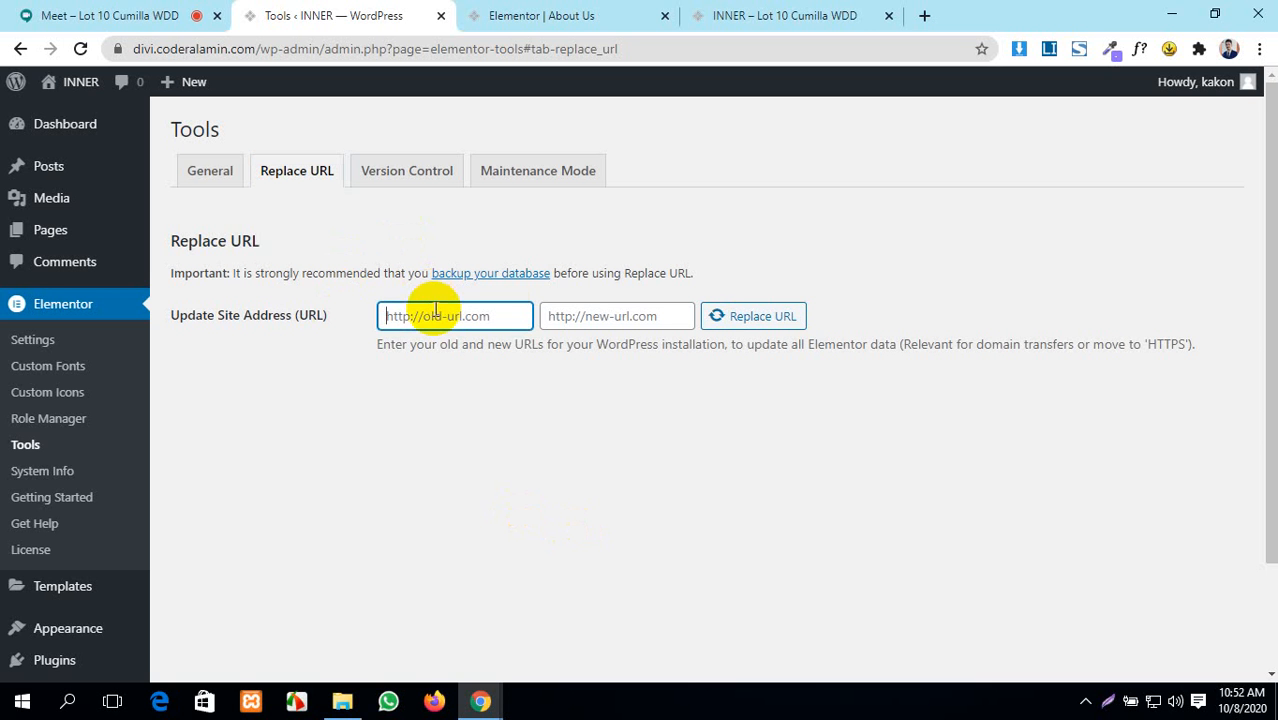
left_click(645, 310)
left_click(243, 378)
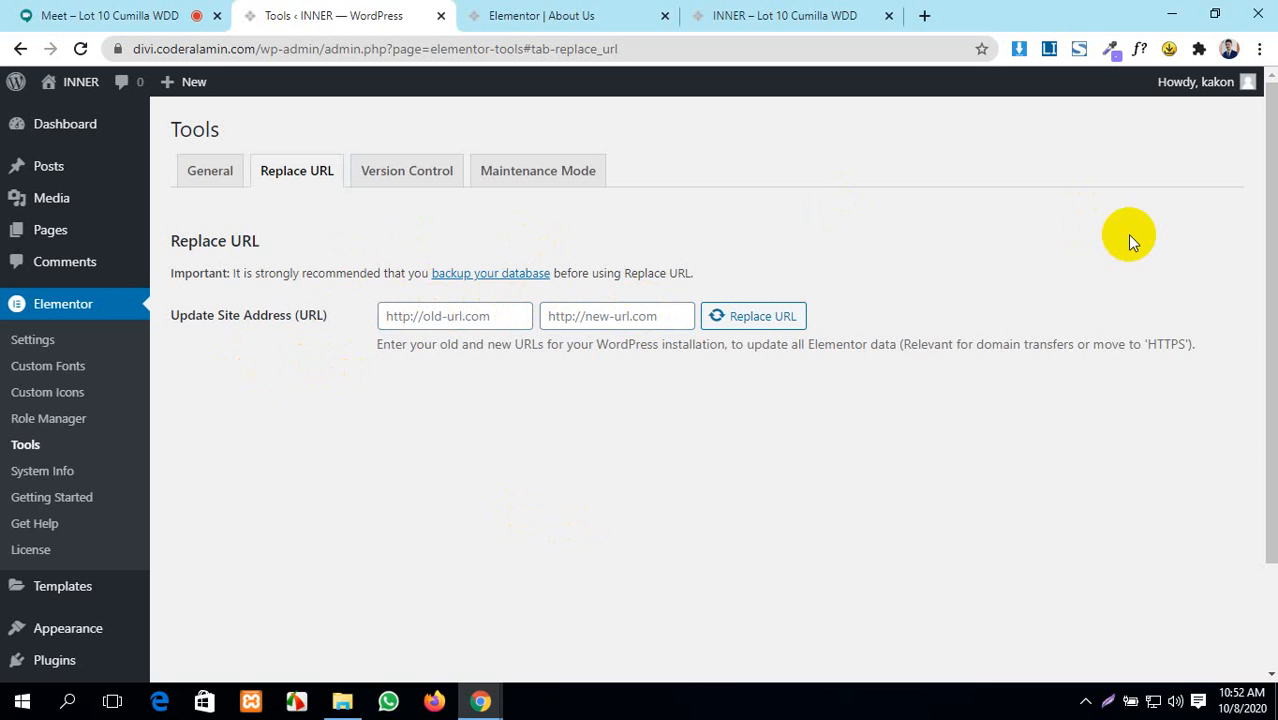
left_click(440, 316)
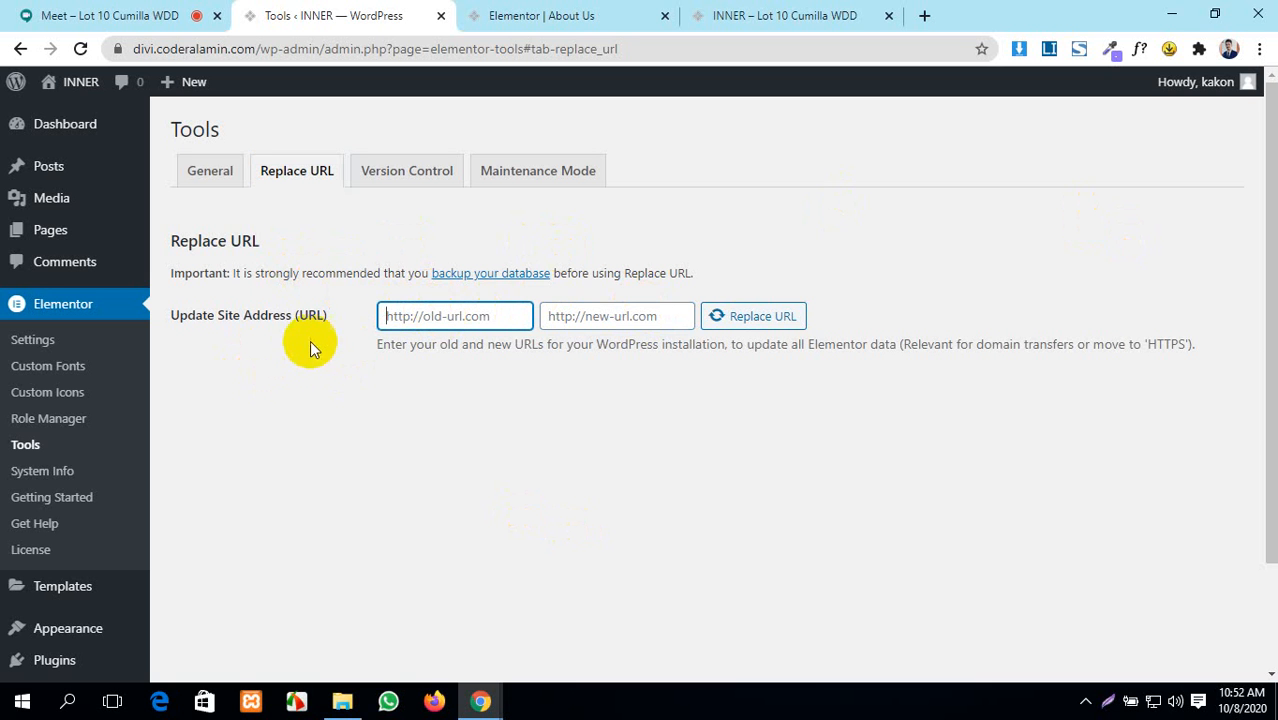
left_click(610, 316)
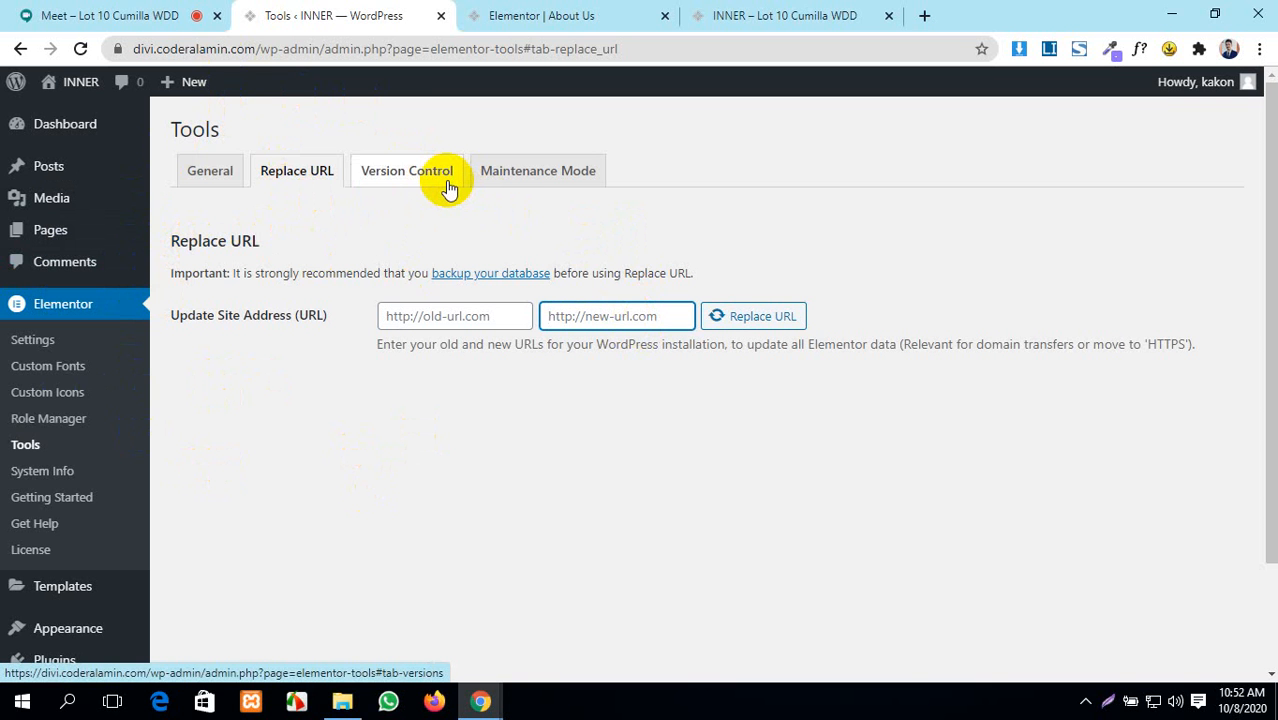
- Open Version Control and review the rollback version list, keeping 3.0.9 selected
left_click(390, 163)
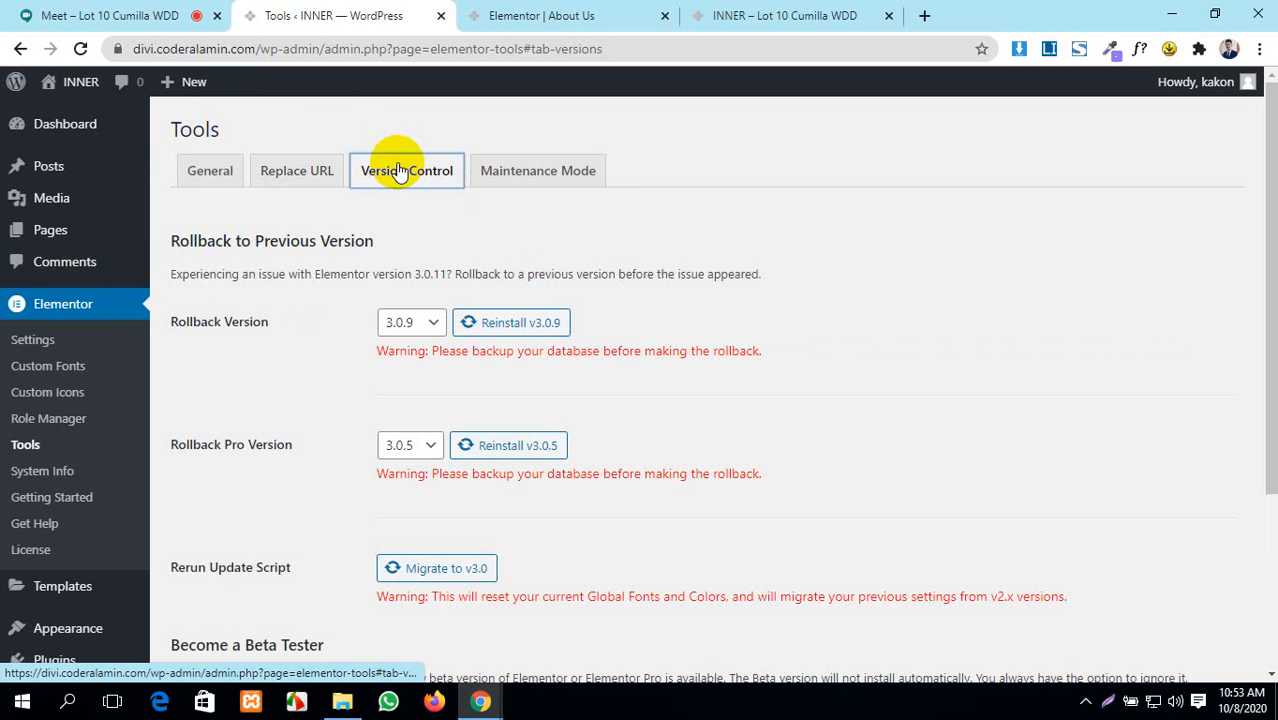
left_click(70, 12)
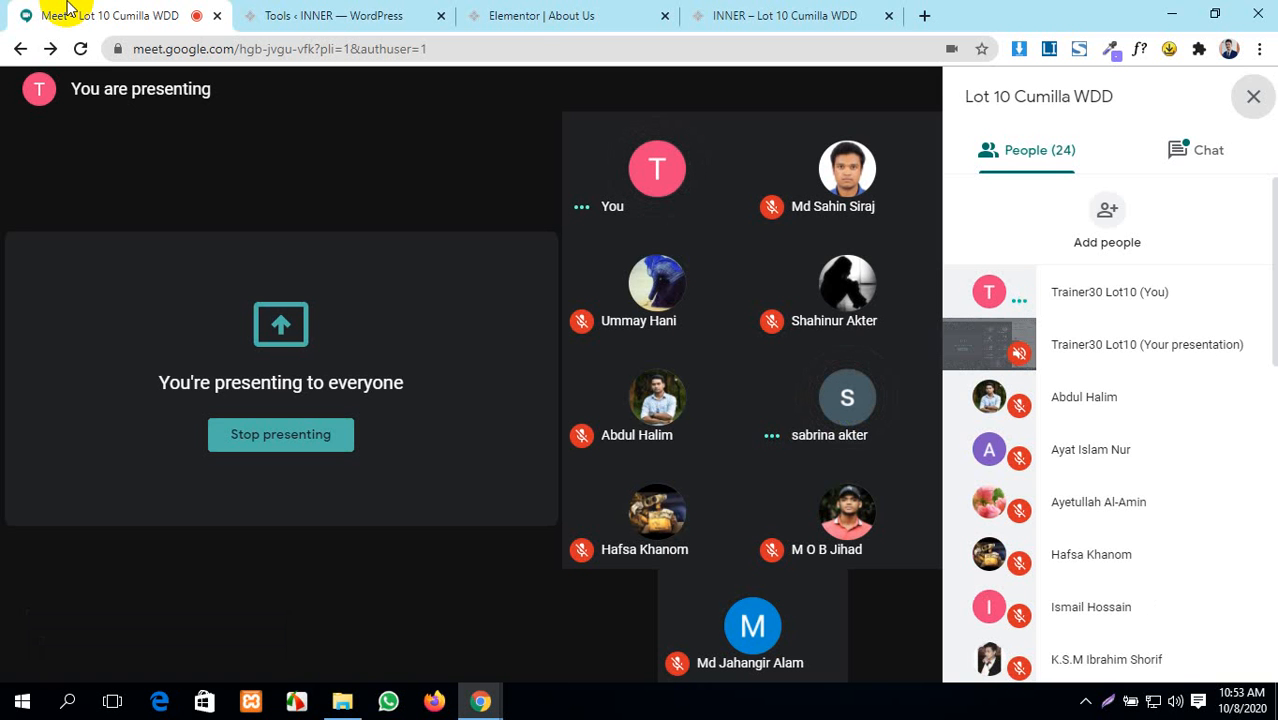
left_click(268, 14)
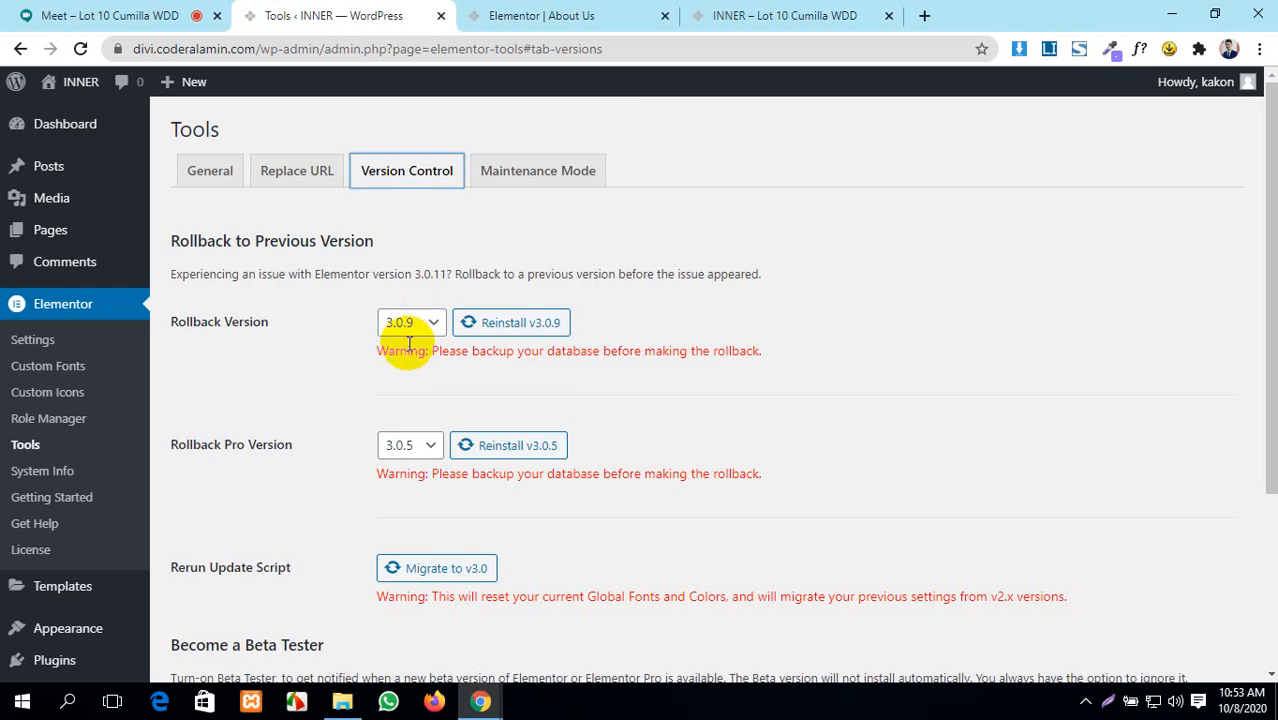
scroll(408, 344, "down", 3)
scroll(414, 342, "up", 3)
scroll(414, 354, "down", 3)
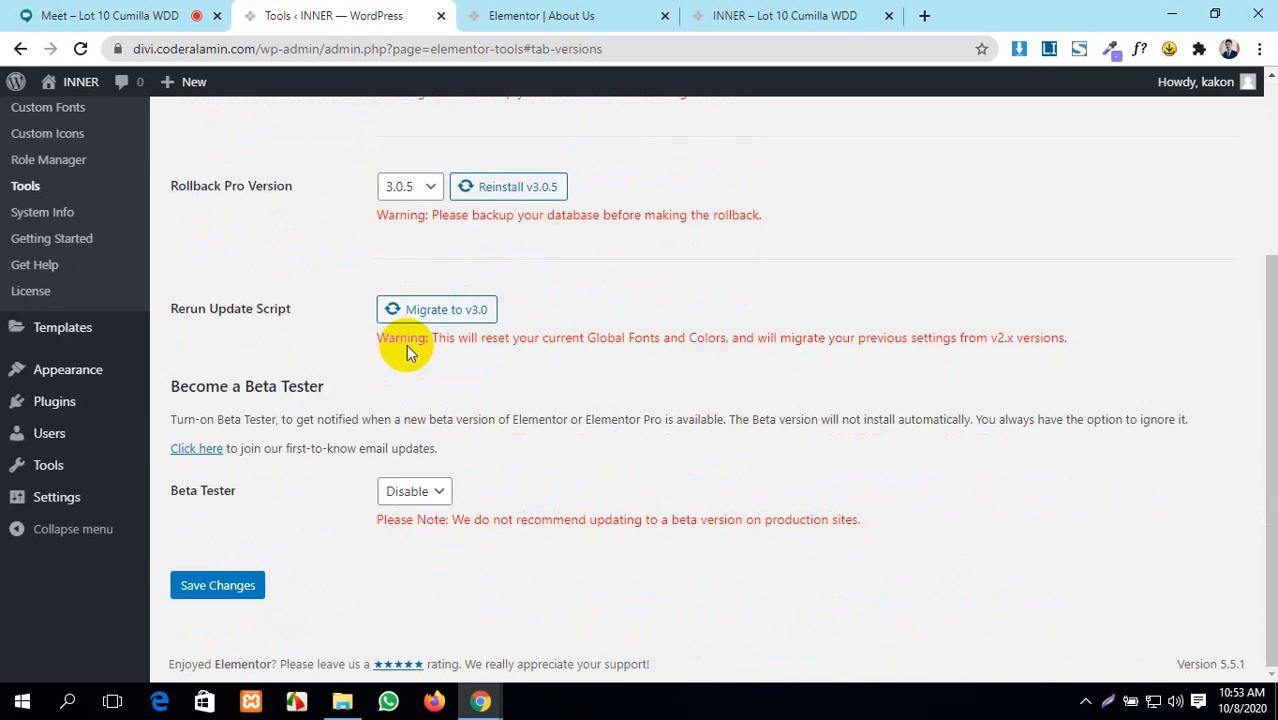
scroll(407, 350, "up", 3)
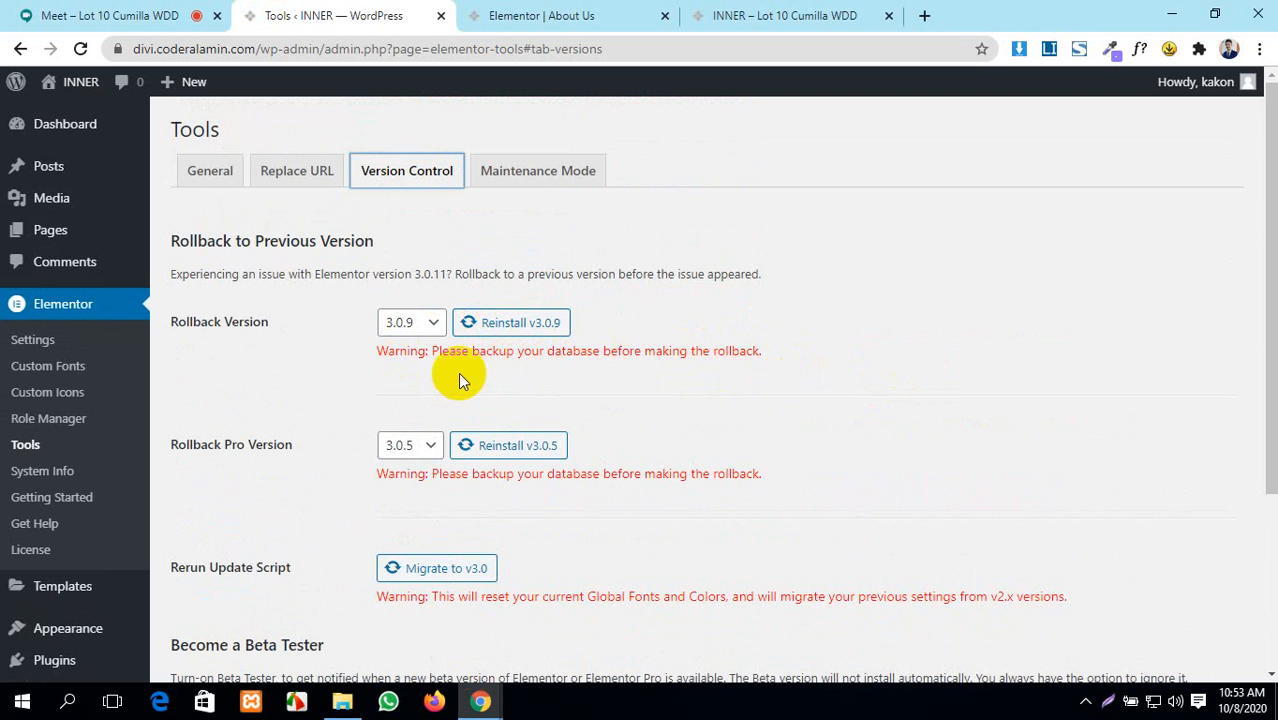
left_click(428, 332)
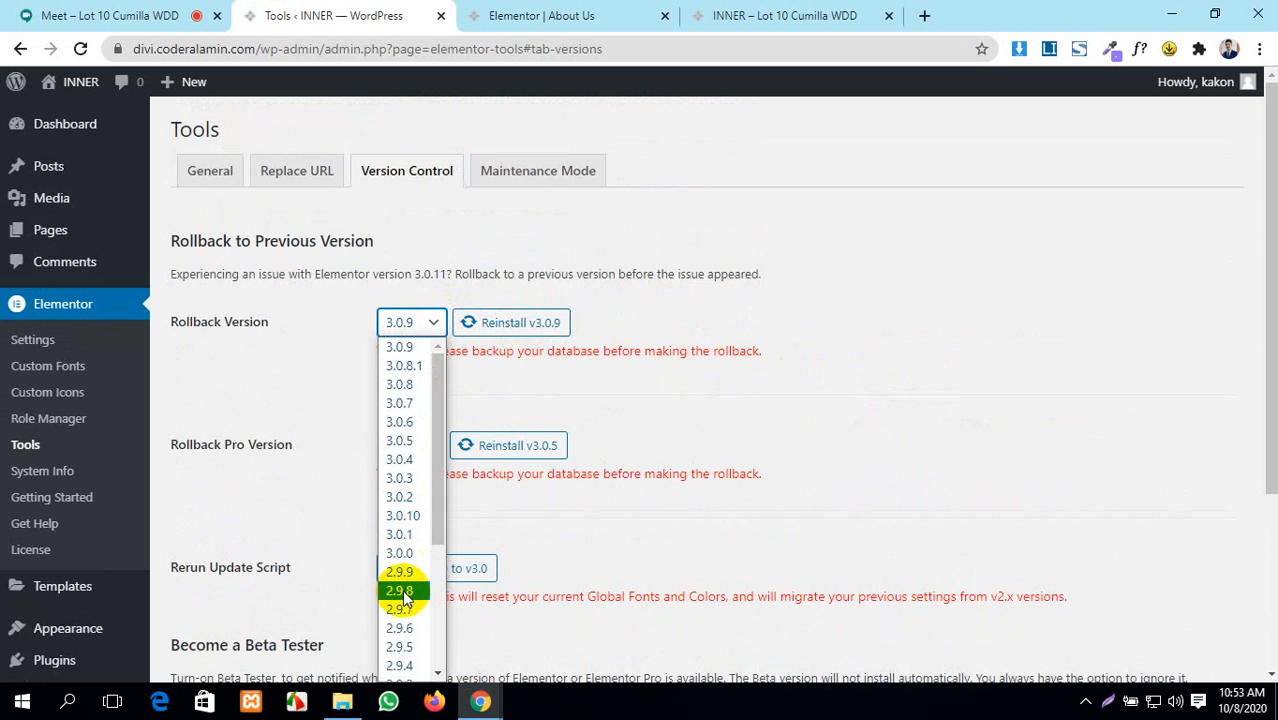
left_click(1110, 349)
scroll(217, 371, "down", 2)
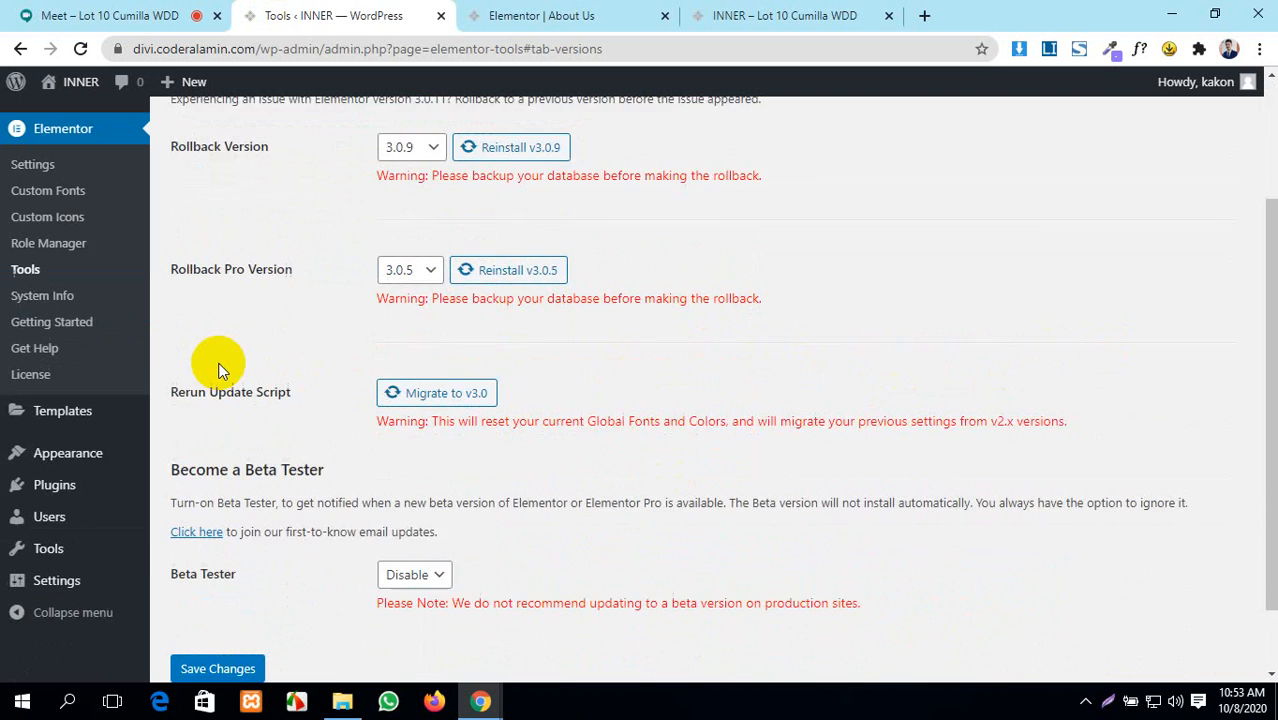
scroll(217, 371, "up", 2)
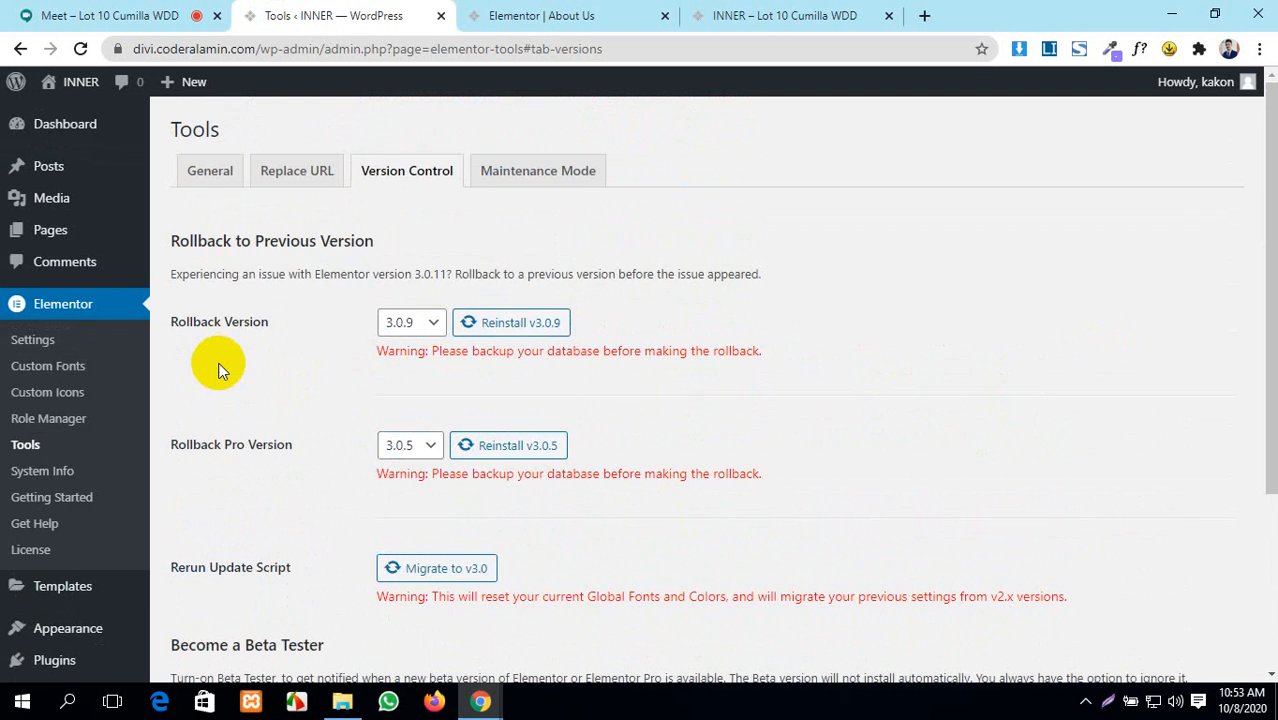
- Open Maintenance Mode and review the Choose Mode list, leaving it Disabled
left_click(546, 178)
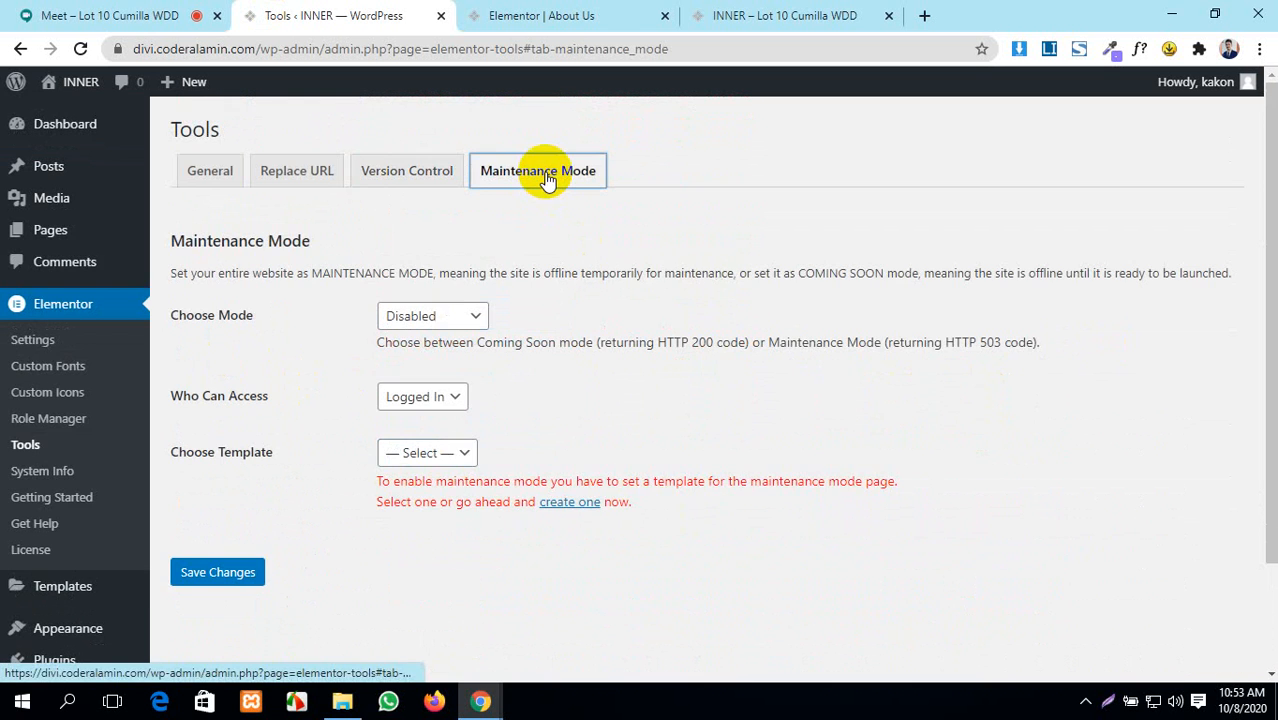
left_click(448, 320)
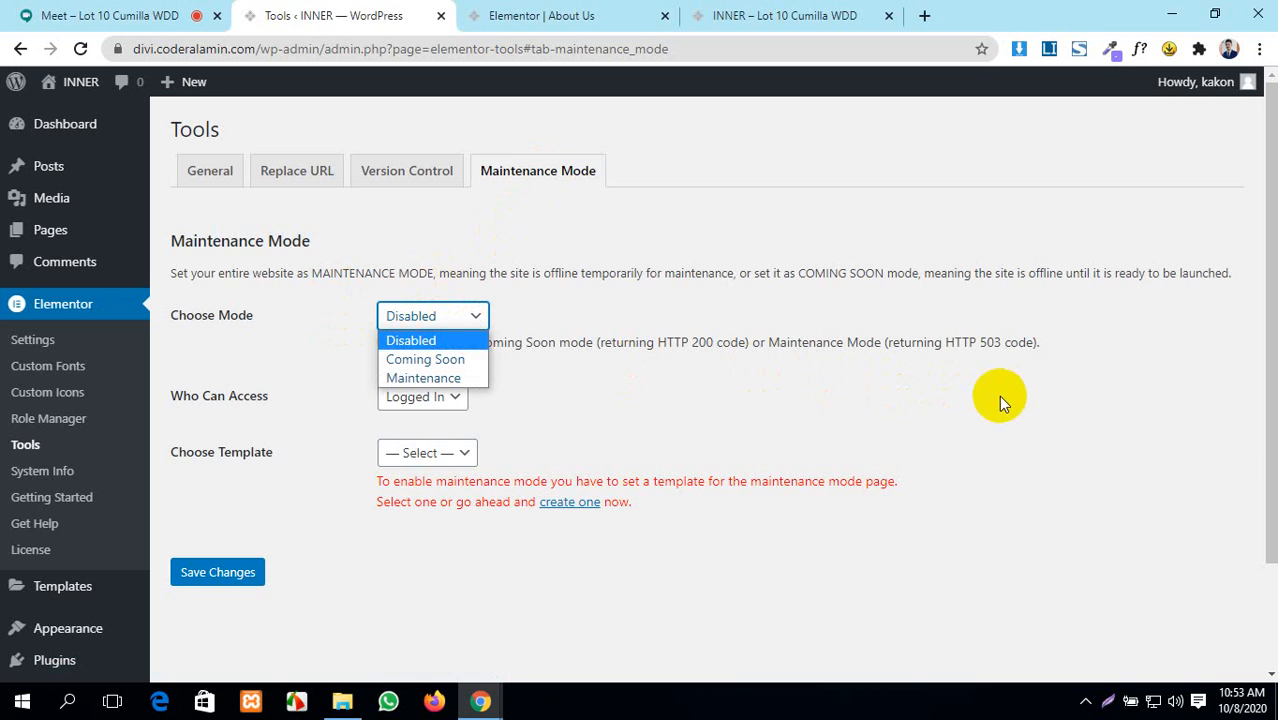
left_click(680, 200)
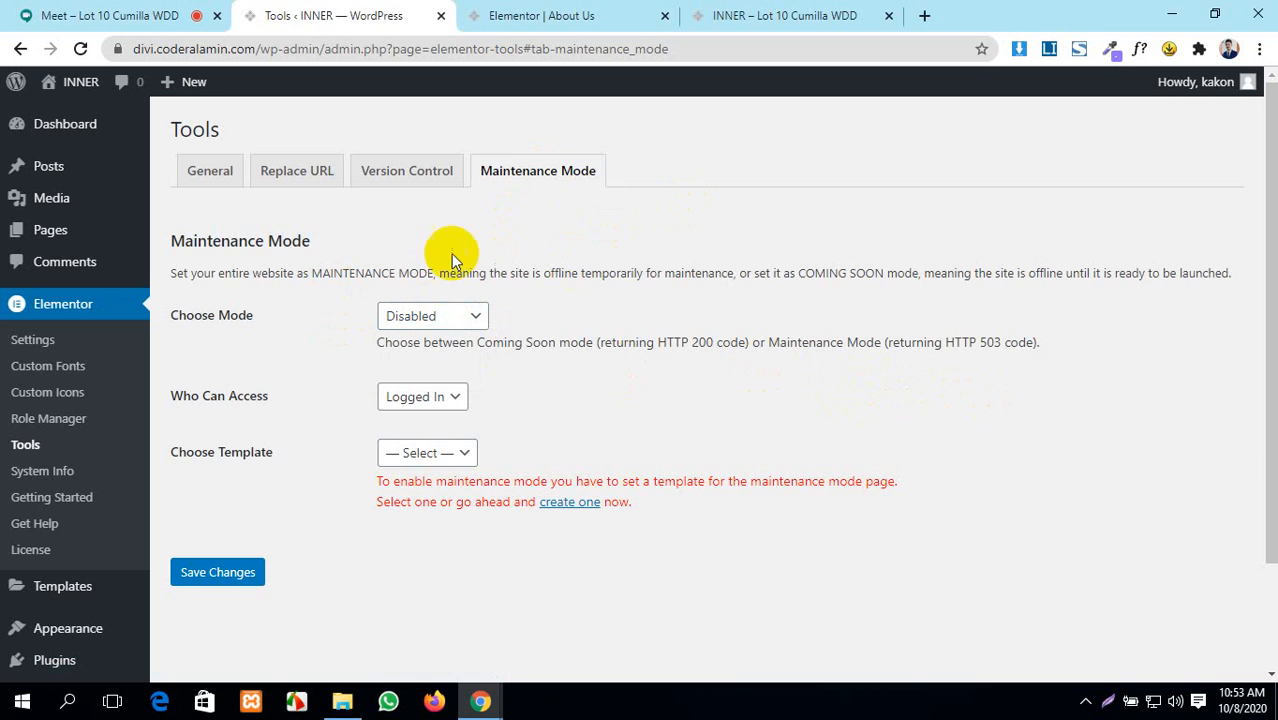
left_click(432, 318)
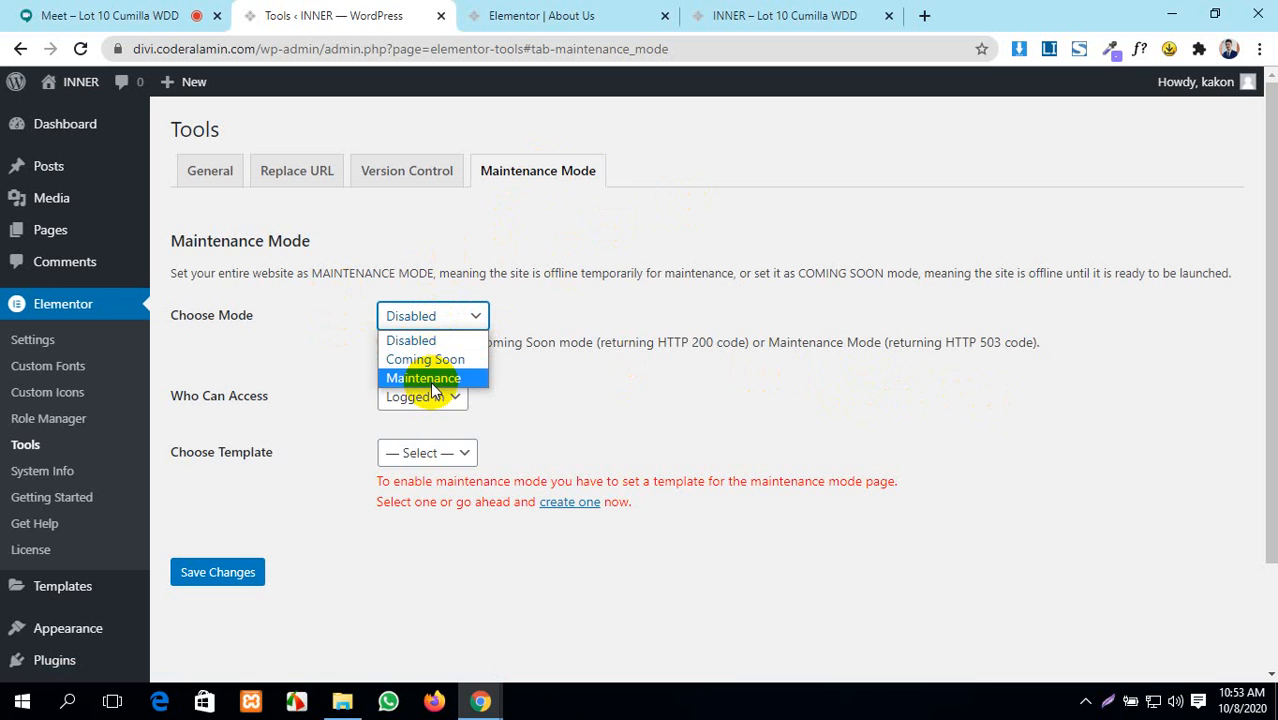
left_click(826, 371)
left_click(846, 12)
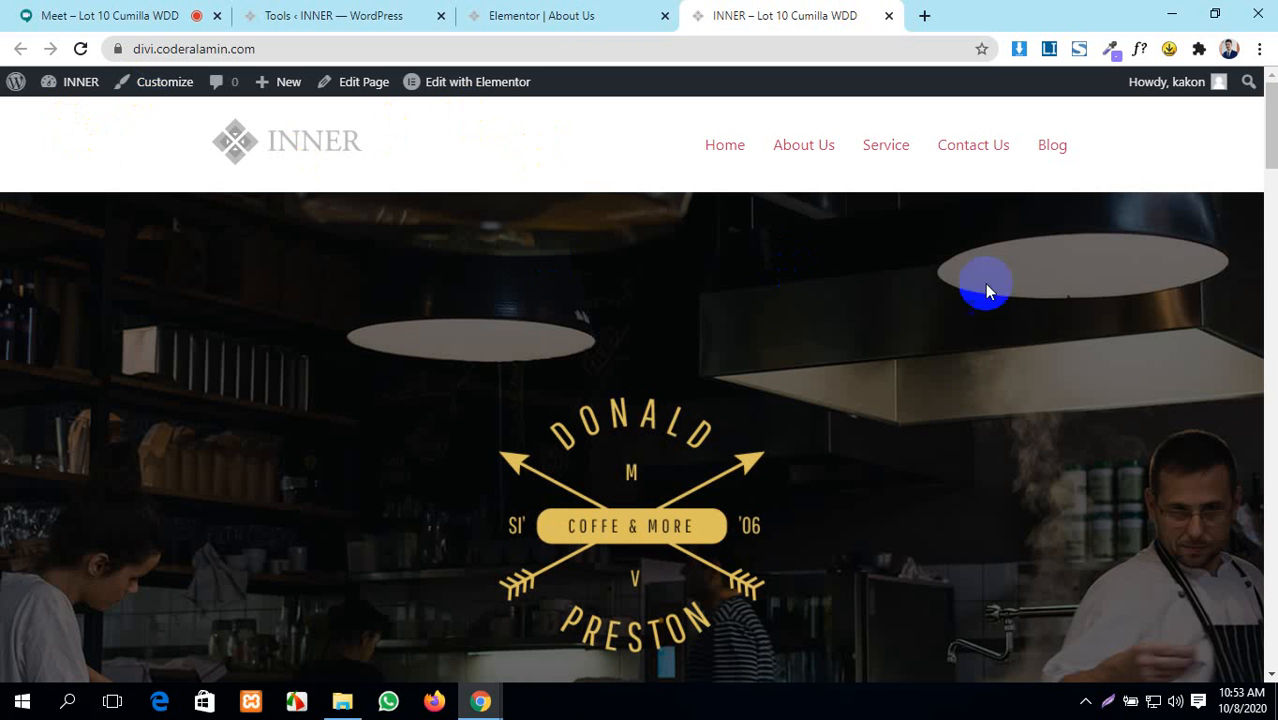
left_click(553, 16)
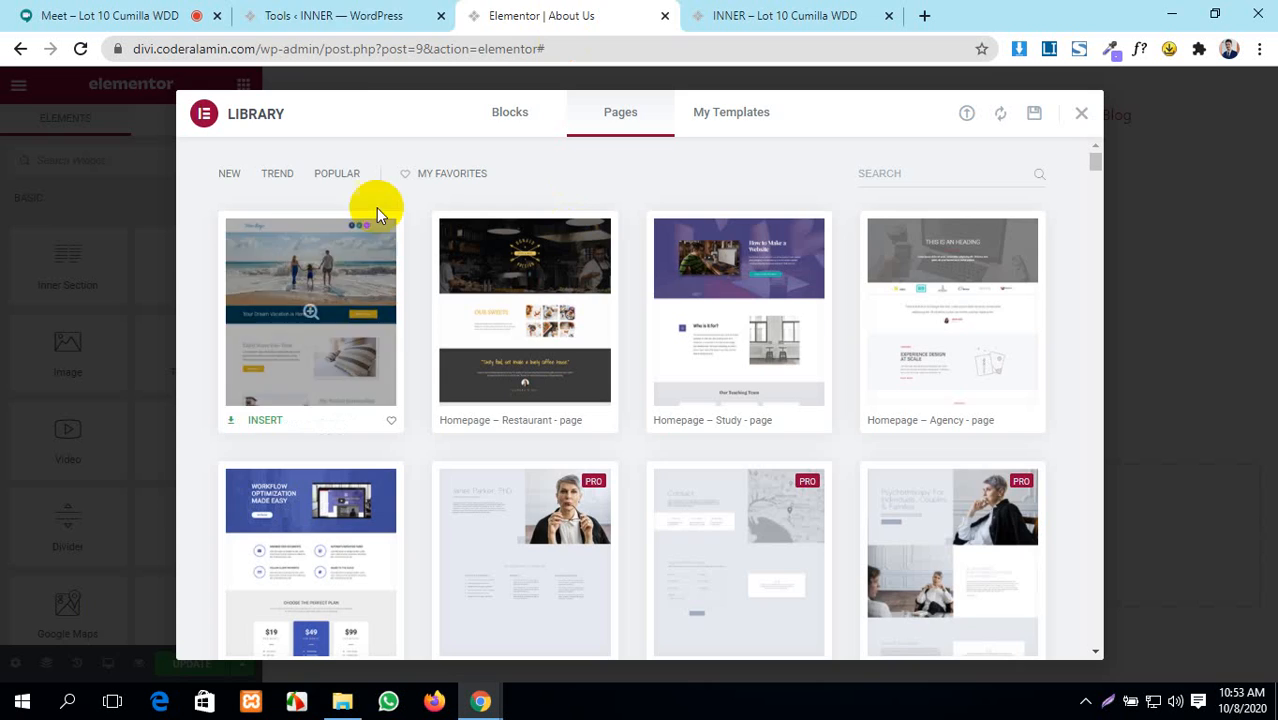
left_click(322, 15)
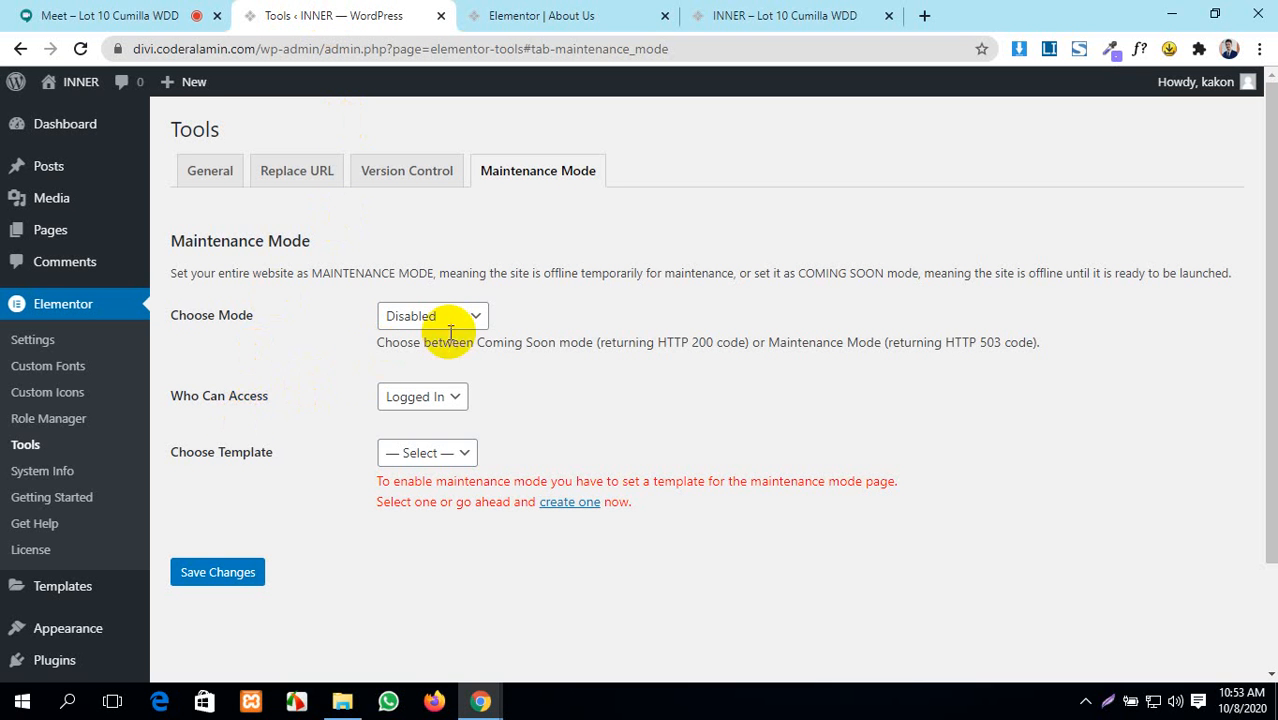
- Keep Who Can Access at Logged In, leave the template unchosen, save, then open System Info
left_click(460, 402)
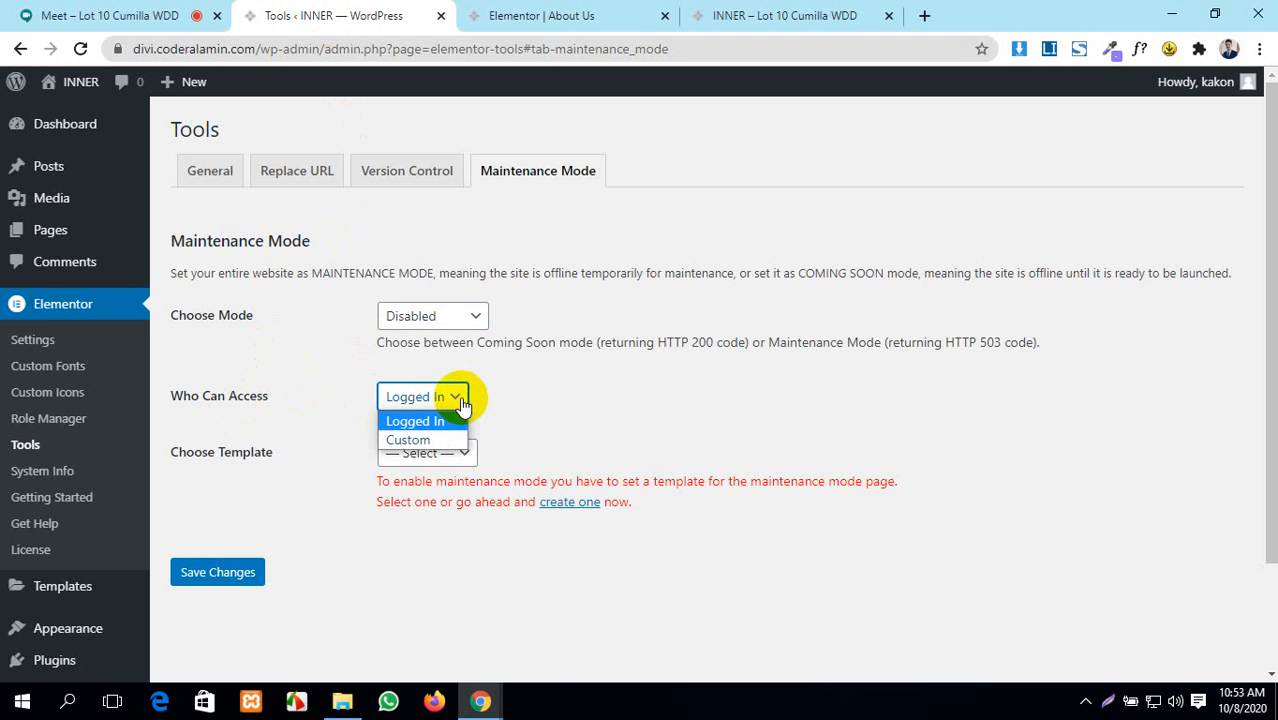
left_click(541, 409)
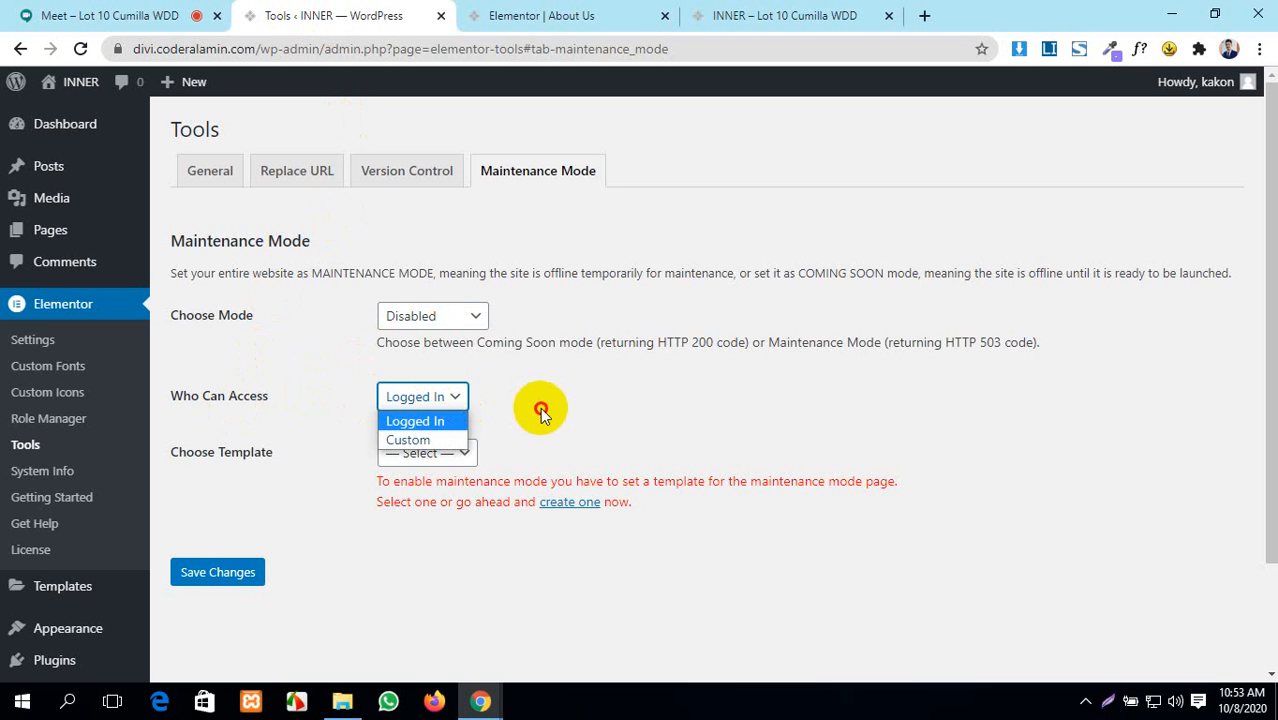
left_click(448, 454)
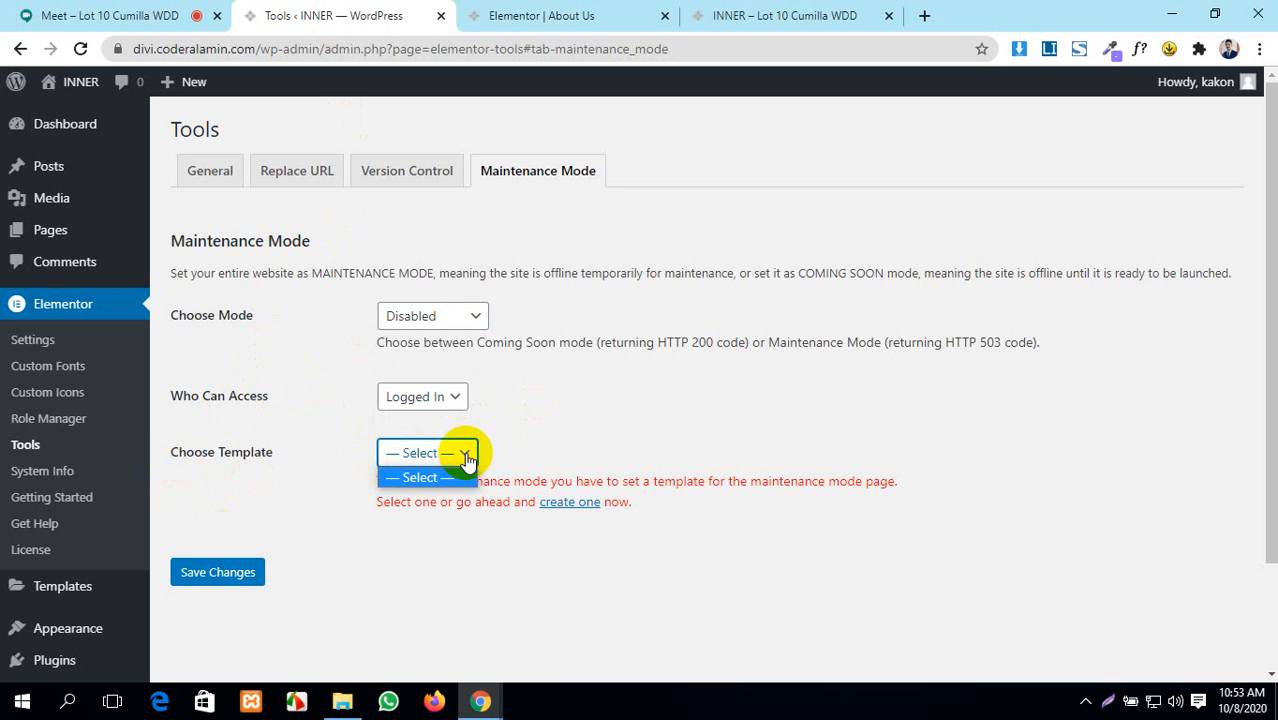
left_click(492, 562)
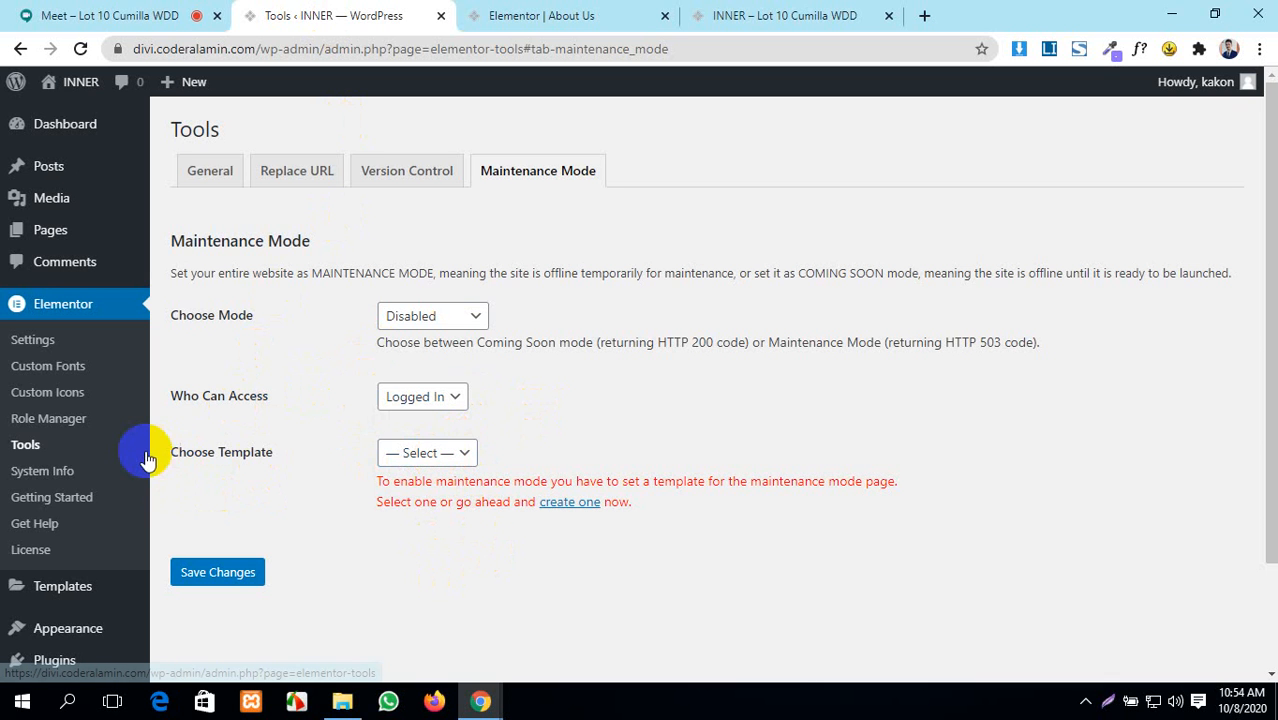
left_click(206, 580)
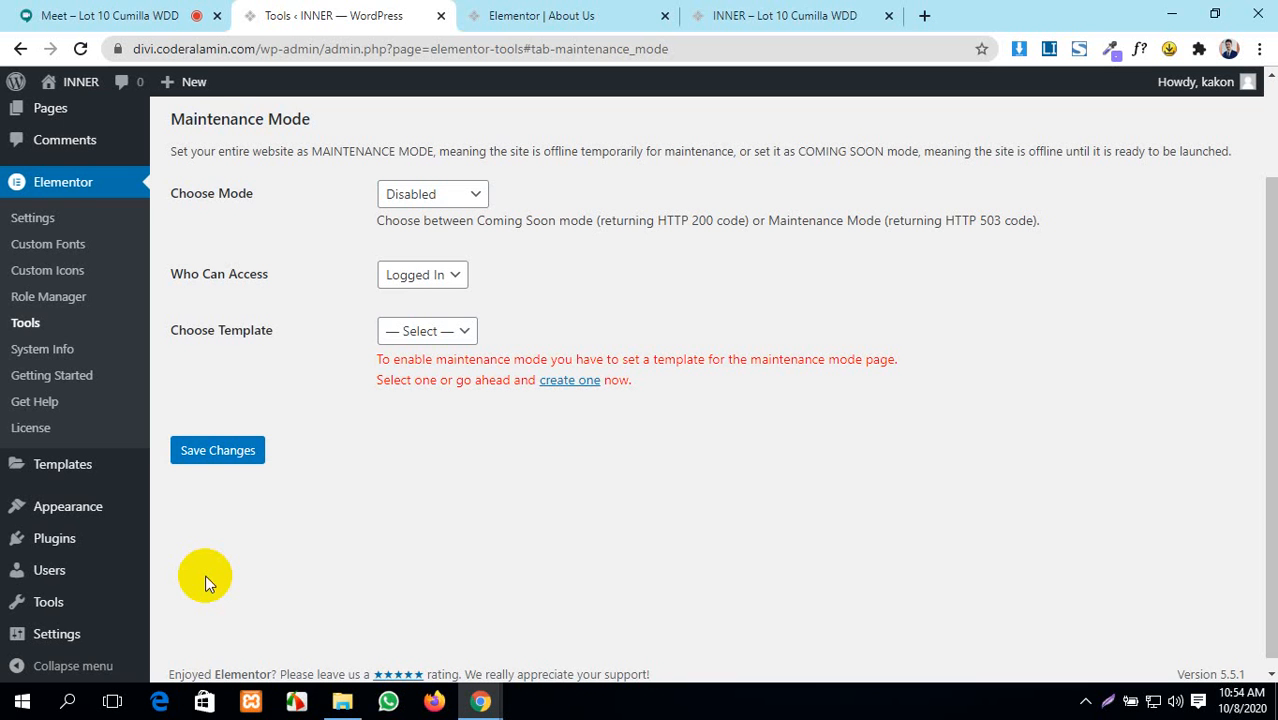
left_click(45, 352)
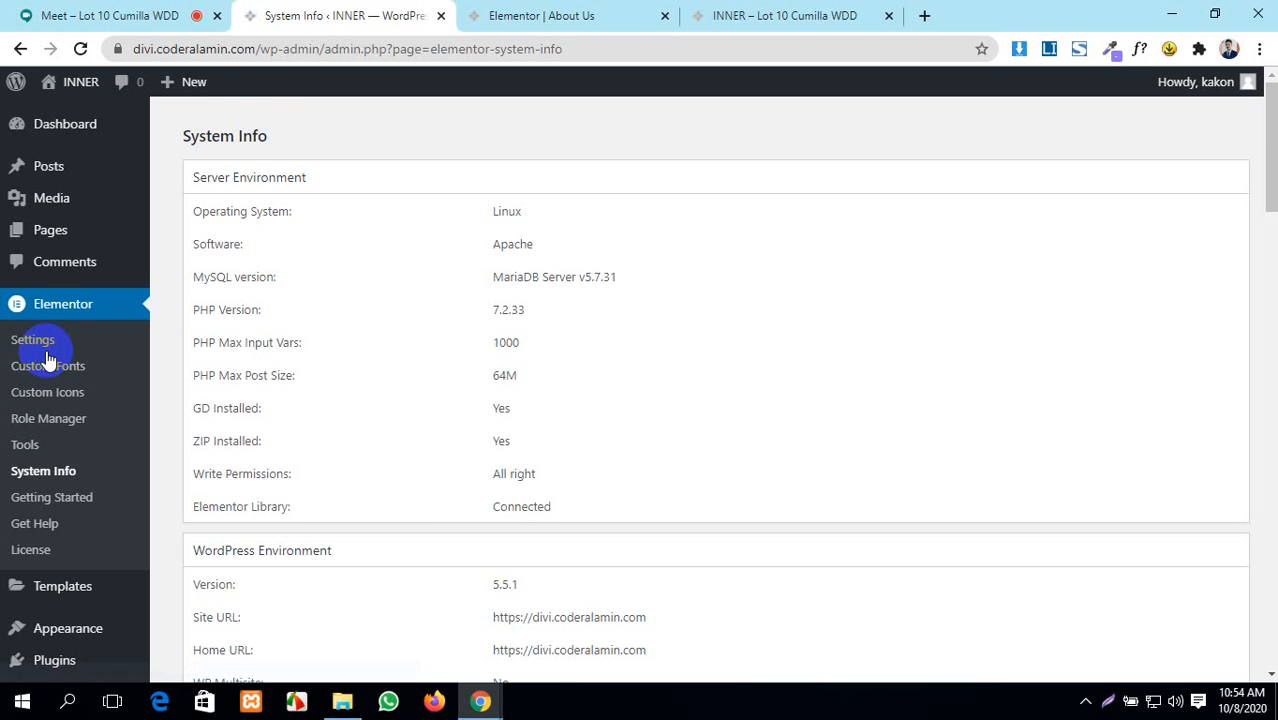
- Highlight the server values PHP Max Input Vars 1000, 64M memory and GD Installed
scroll(777, 296, "down", 1)
scroll(771, 298, "down", 20)
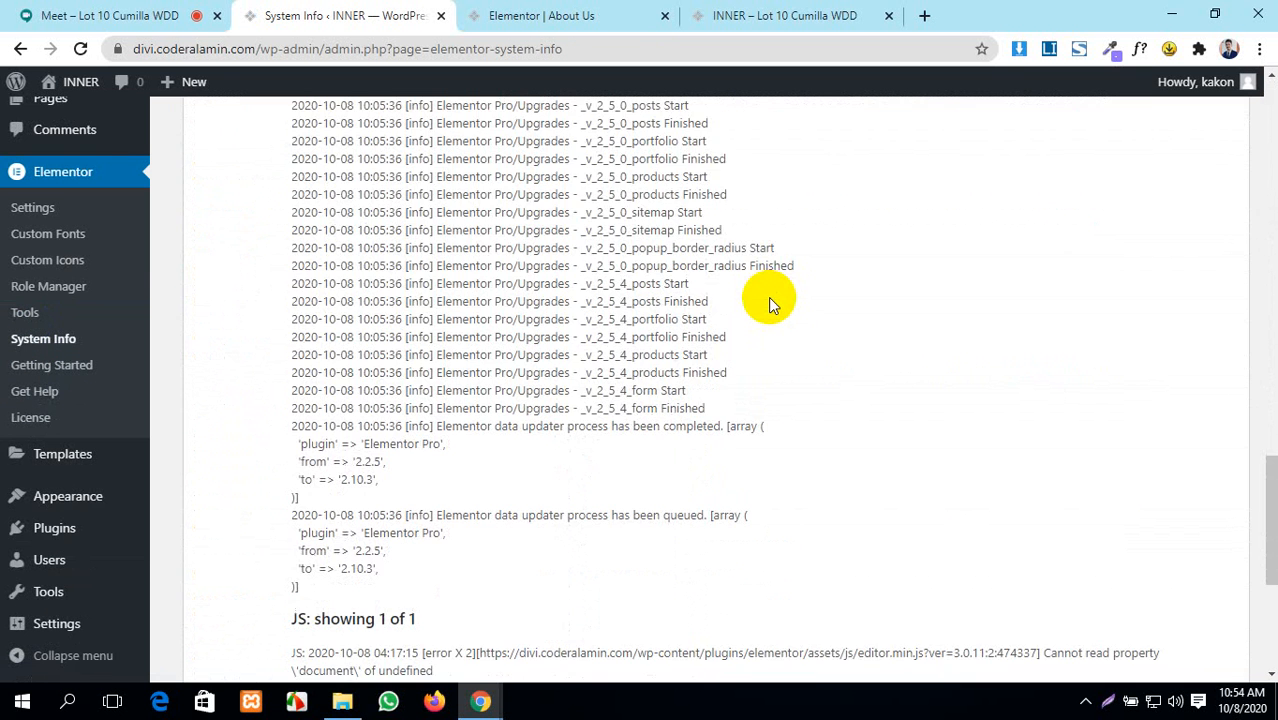
scroll(770, 302, "up", 1)
scroll(768, 297, "up", 20)
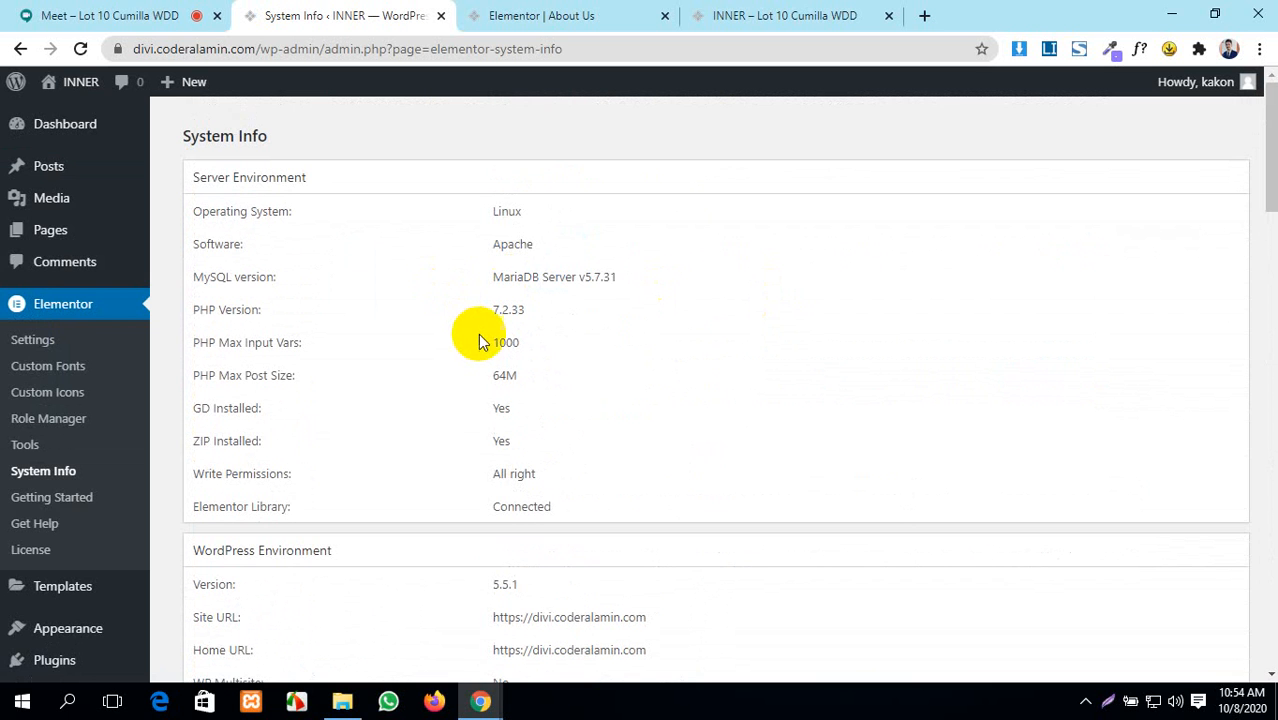
left_click_drag(521, 341, 476, 374)
left_click_drag(522, 413, 470, 415)
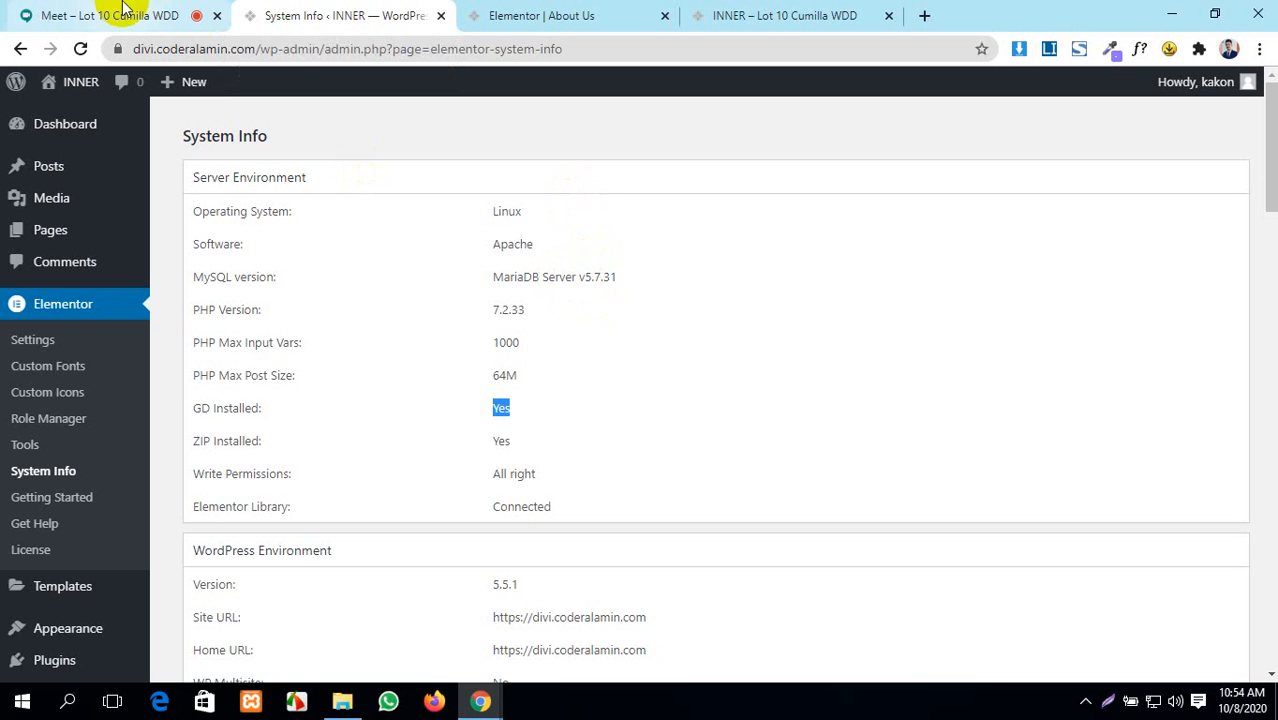
left_click_drag(520, 342, 475, 344)
left_click_drag(527, 378, 486, 385)
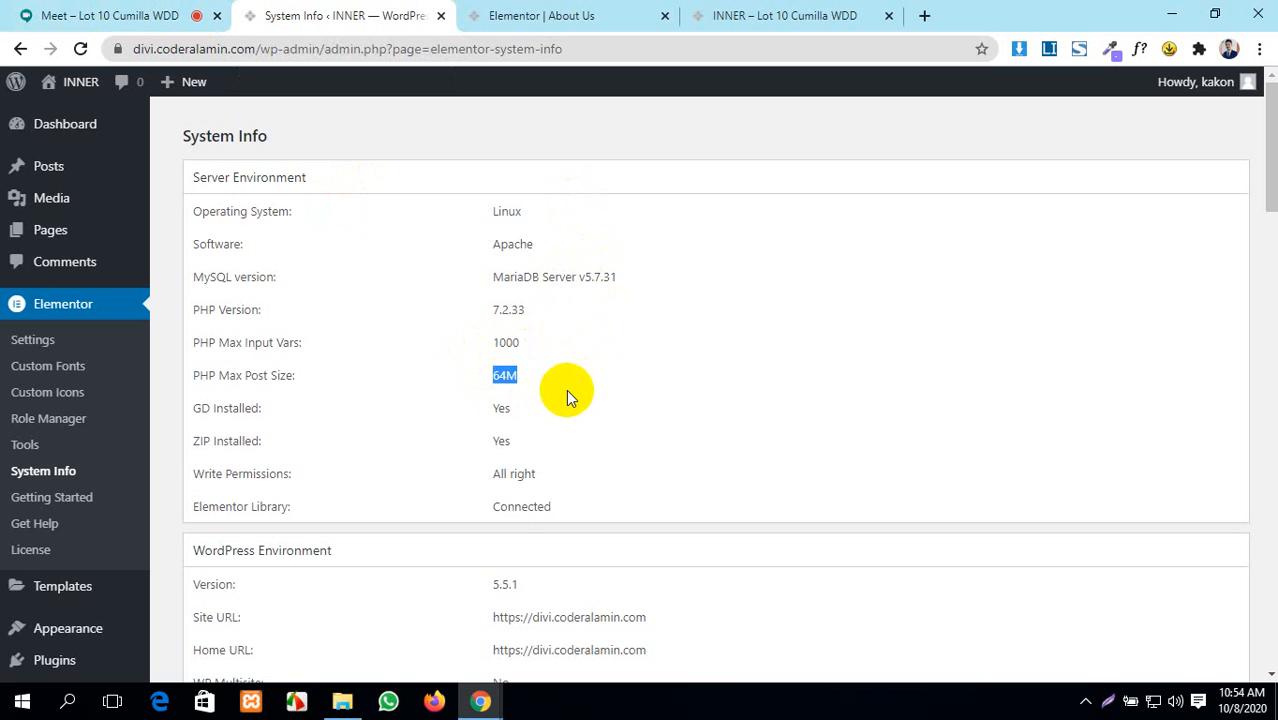
- Scroll through the WordPress, theme and plugin sections down to the 25-entry log
scroll(590, 390, "down", 2)
left_click(645, 303)
scroll(645, 300, "down", 3)
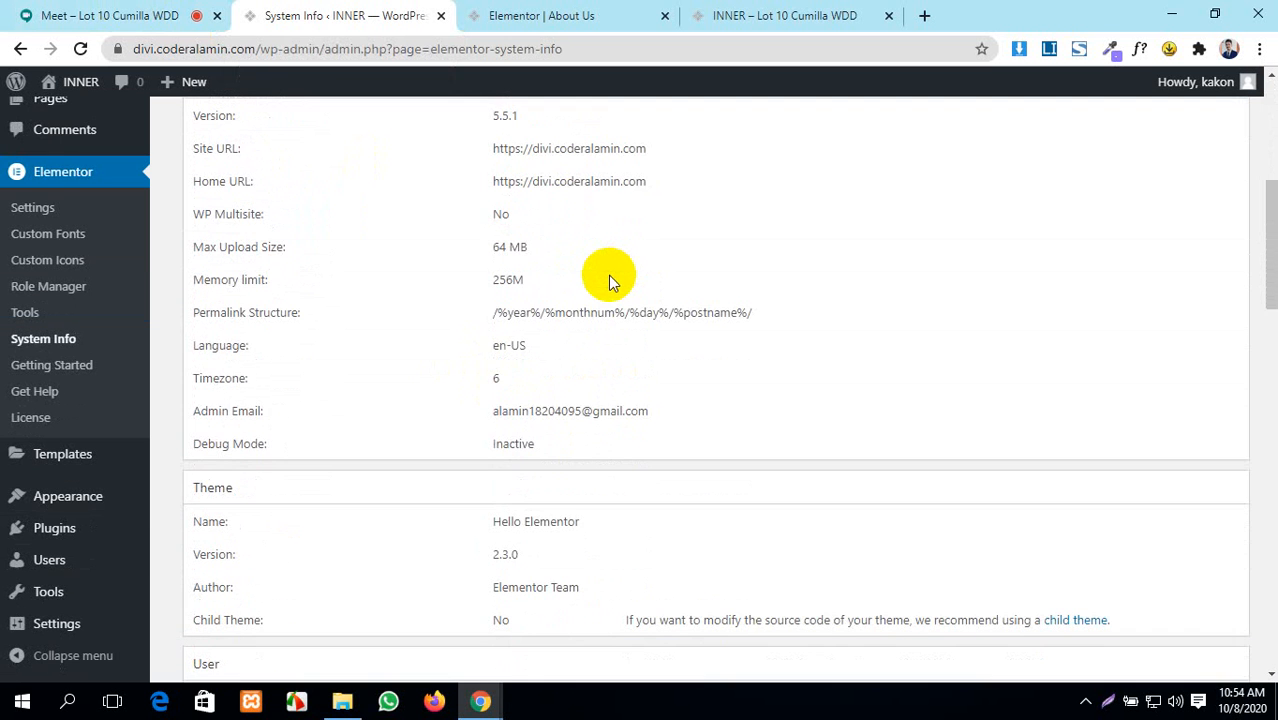
scroll(610, 280, "down", 4)
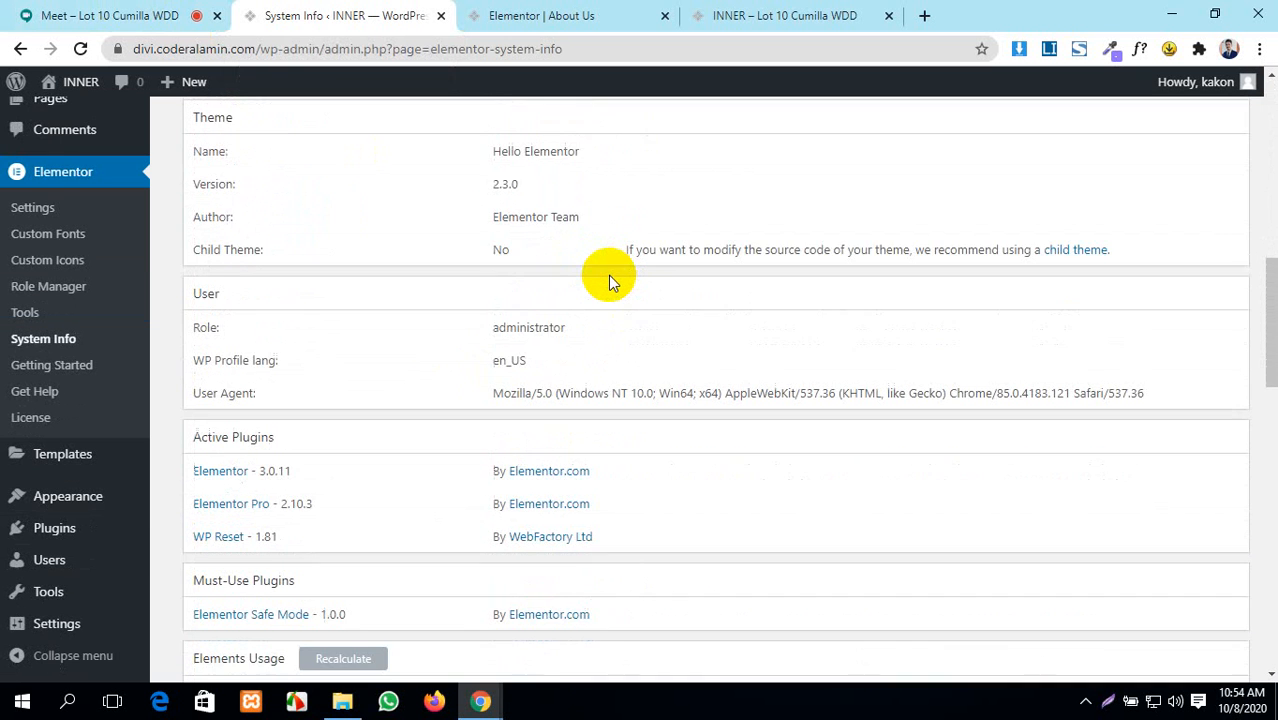
scroll(608, 280, "down", 12)
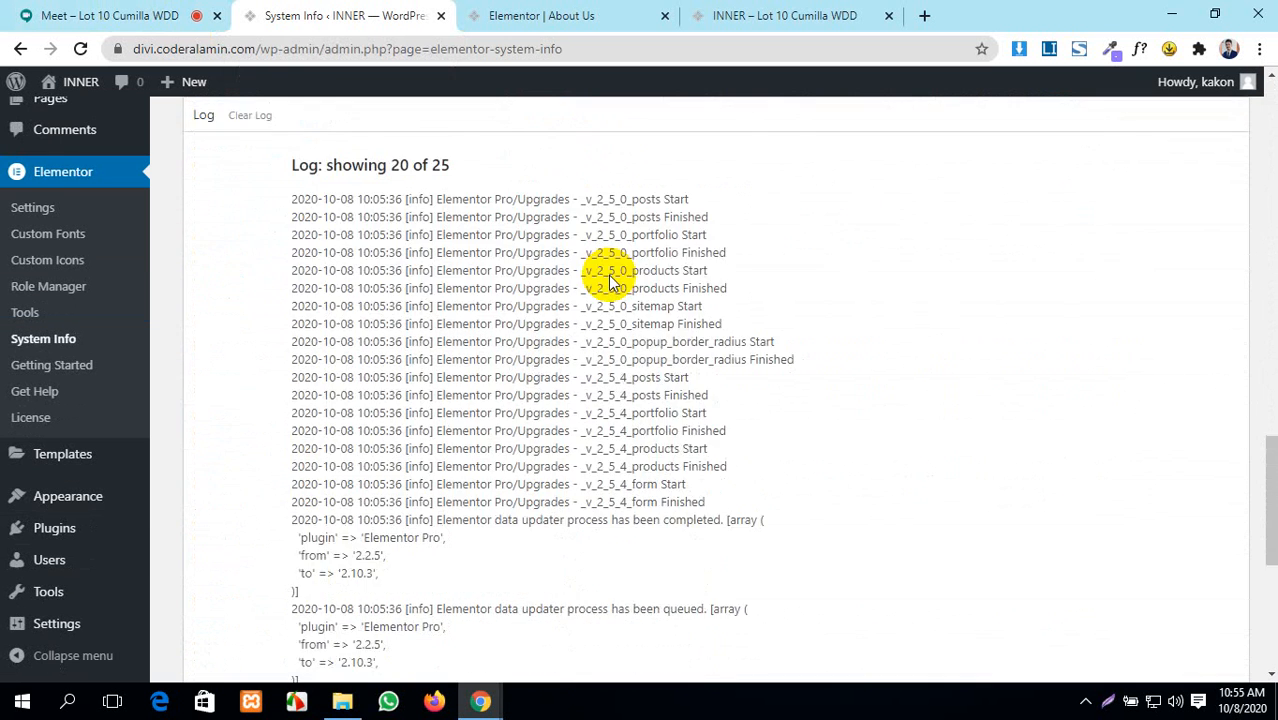
scroll(608, 280, "down", 2)
scroll(608, 278, "up", 20)
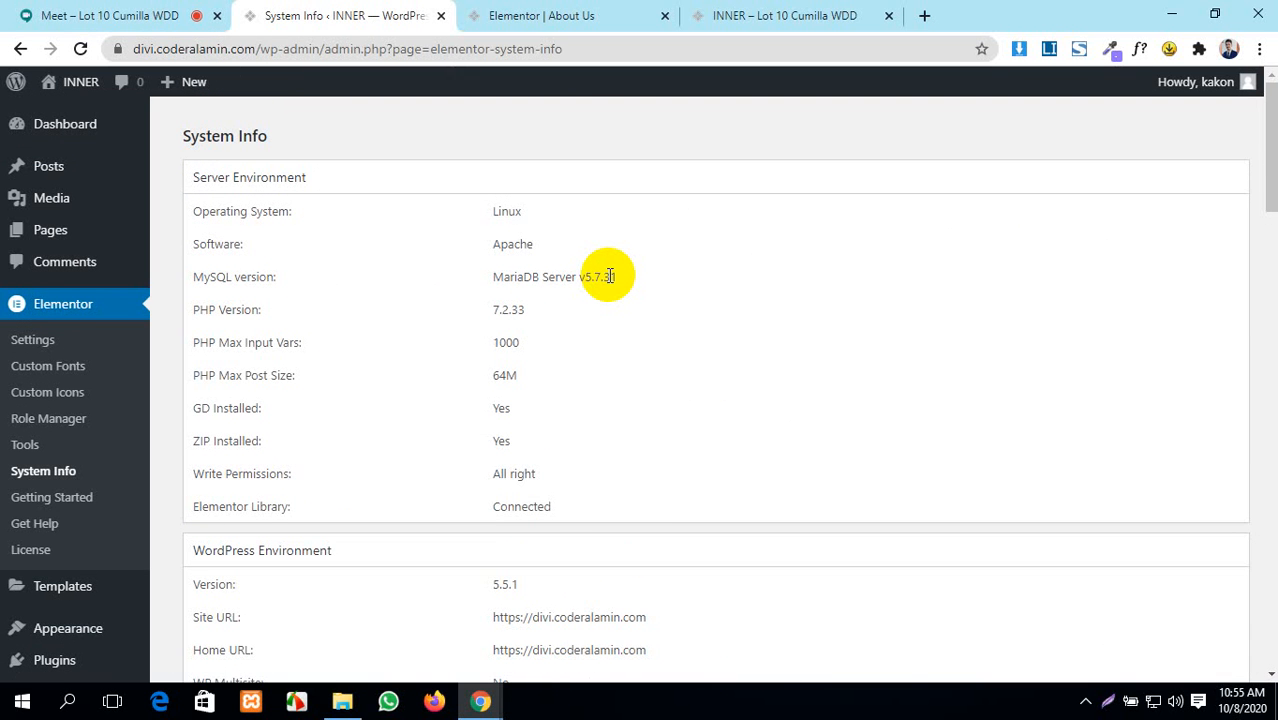
- Check the Google Meet call and About Us editor, then return to System Info
left_click(128, 14)
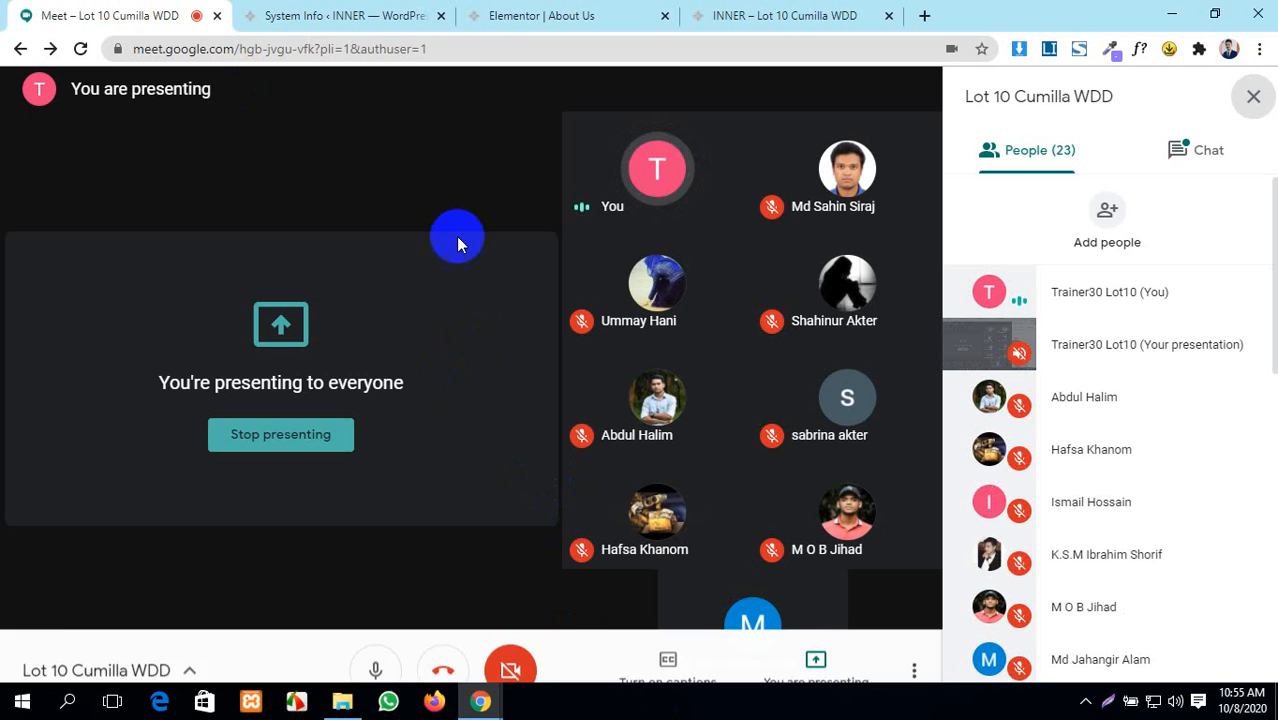
left_click(350, 10)
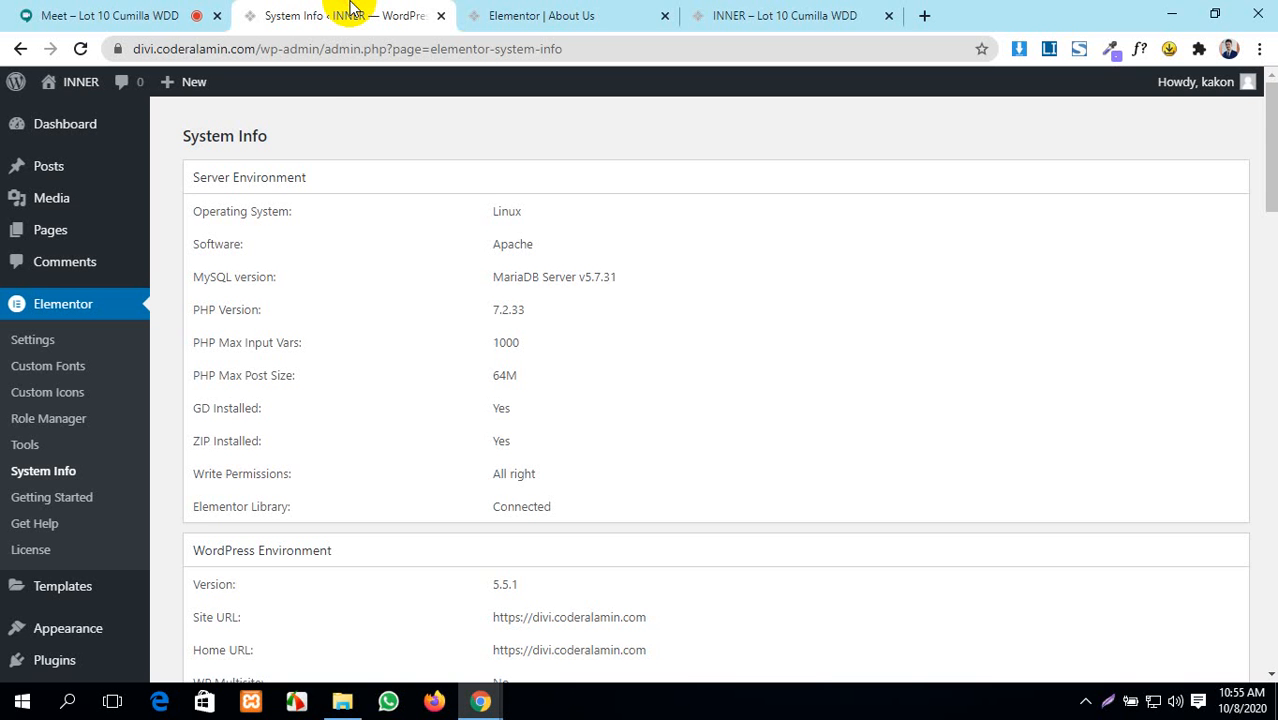
left_click(535, 15)
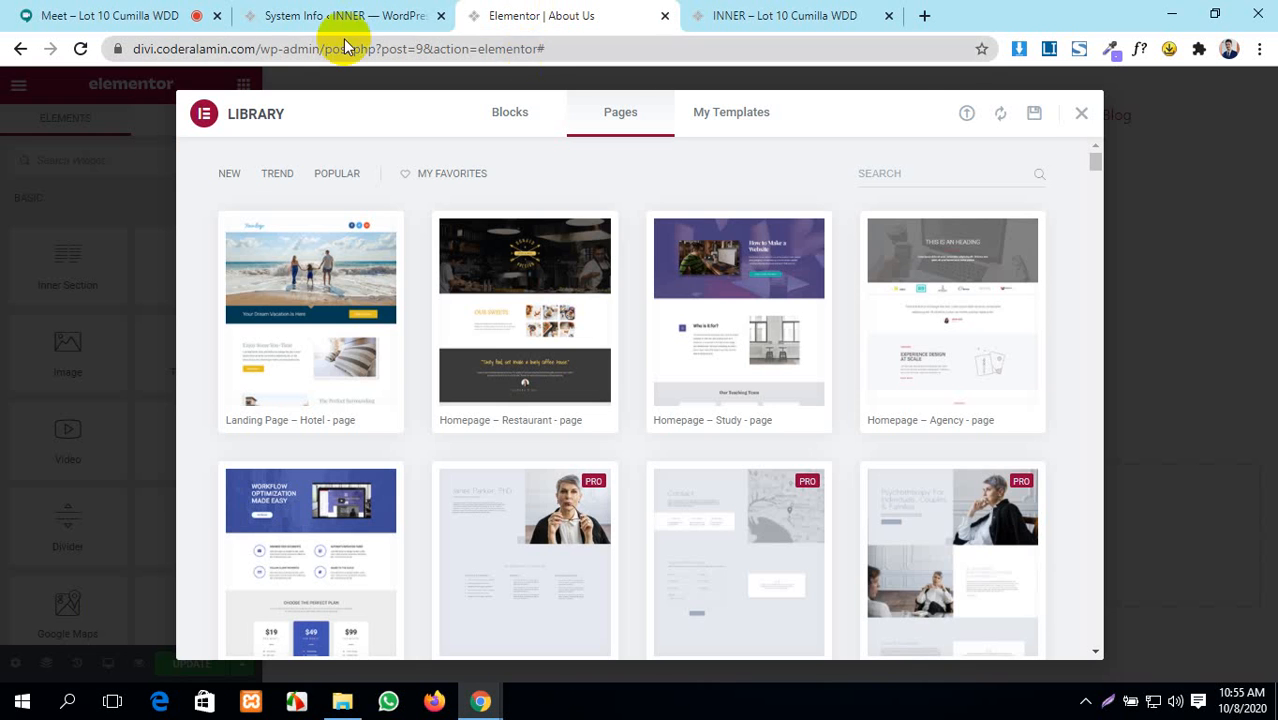
left_click(30, 12)
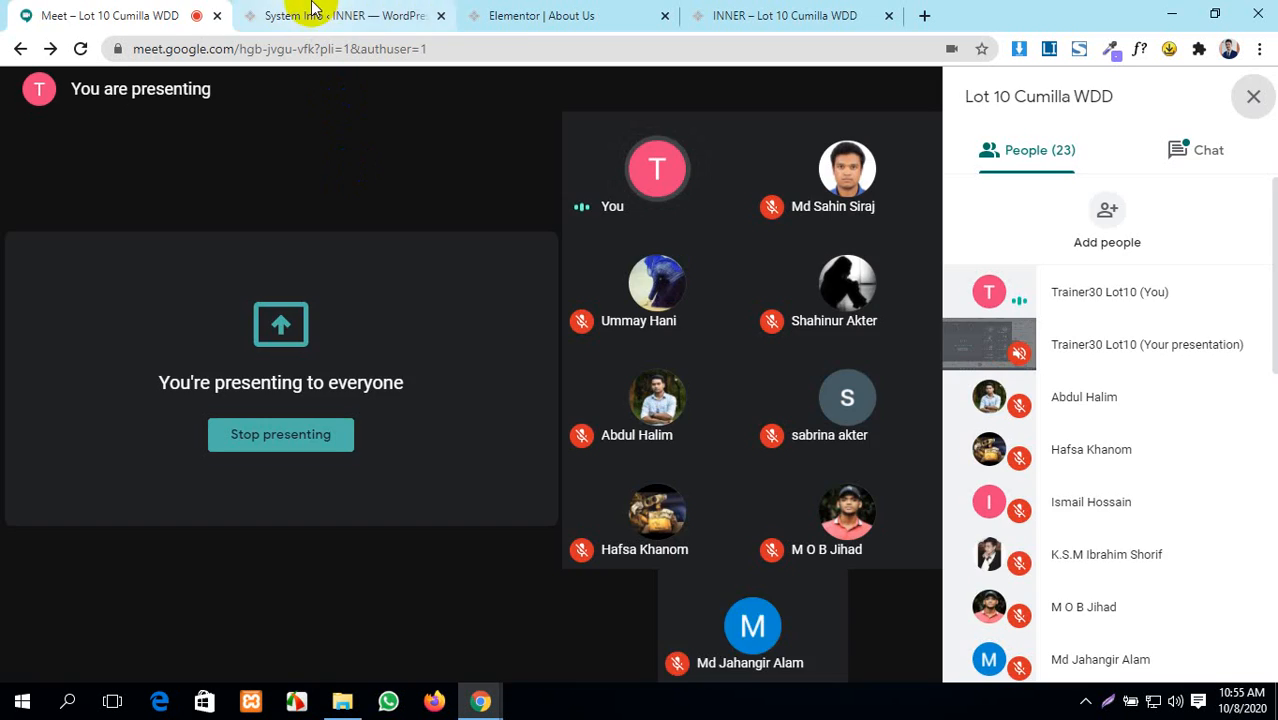
left_click(322, 15)
scroll(466, 470, "down", 15)
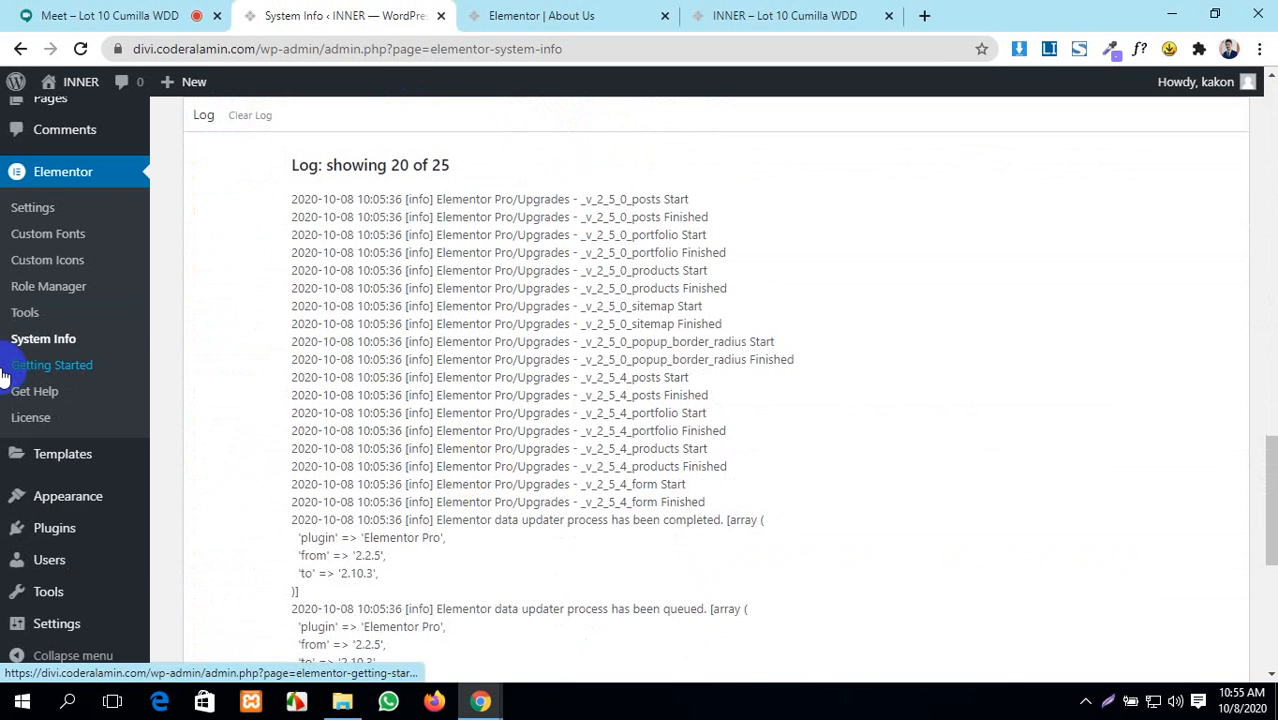
- Play and then pause the video on Elementor's Getting Started page
left_click(34, 366)
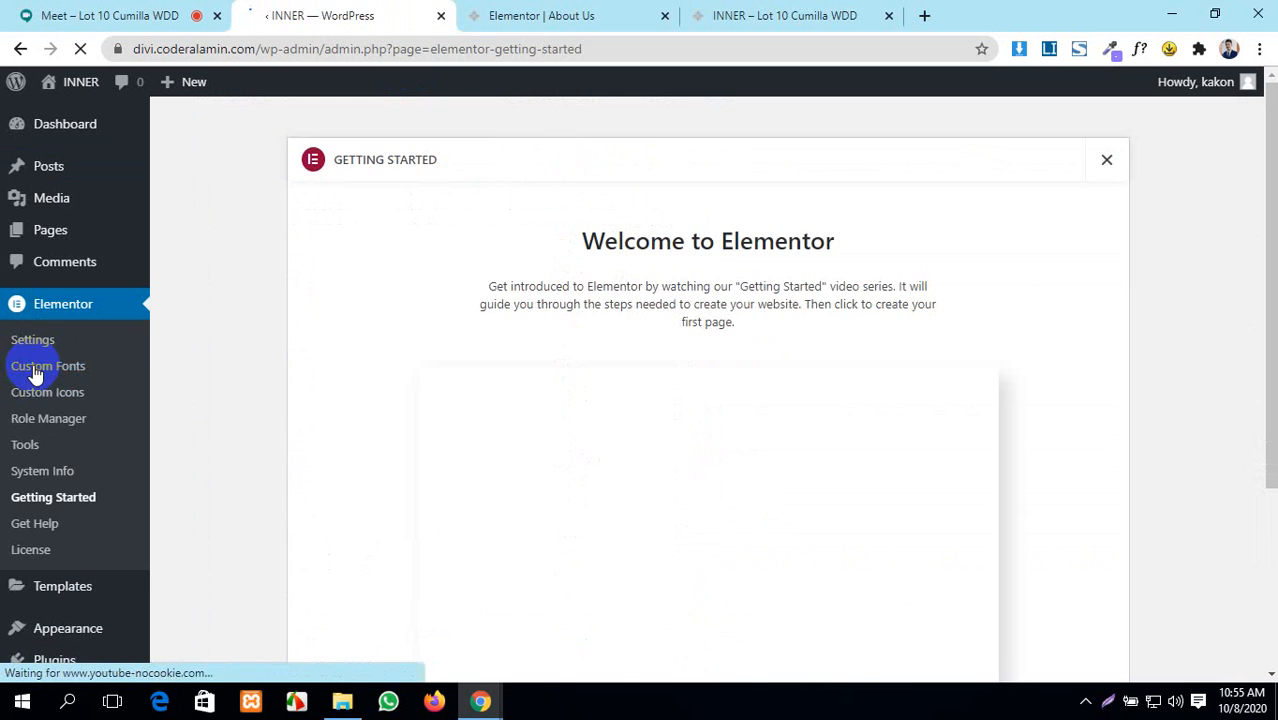
scroll(591, 482, "down", 3)
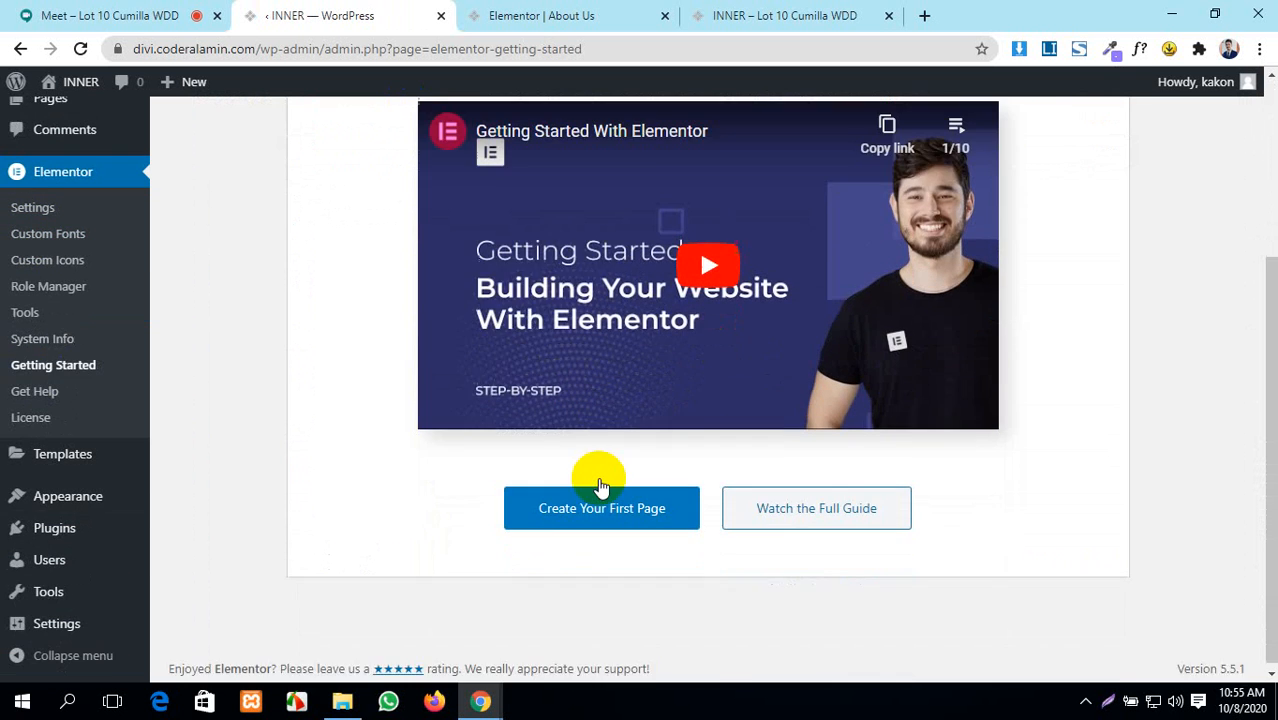
scroll(593, 479, "up", 2)
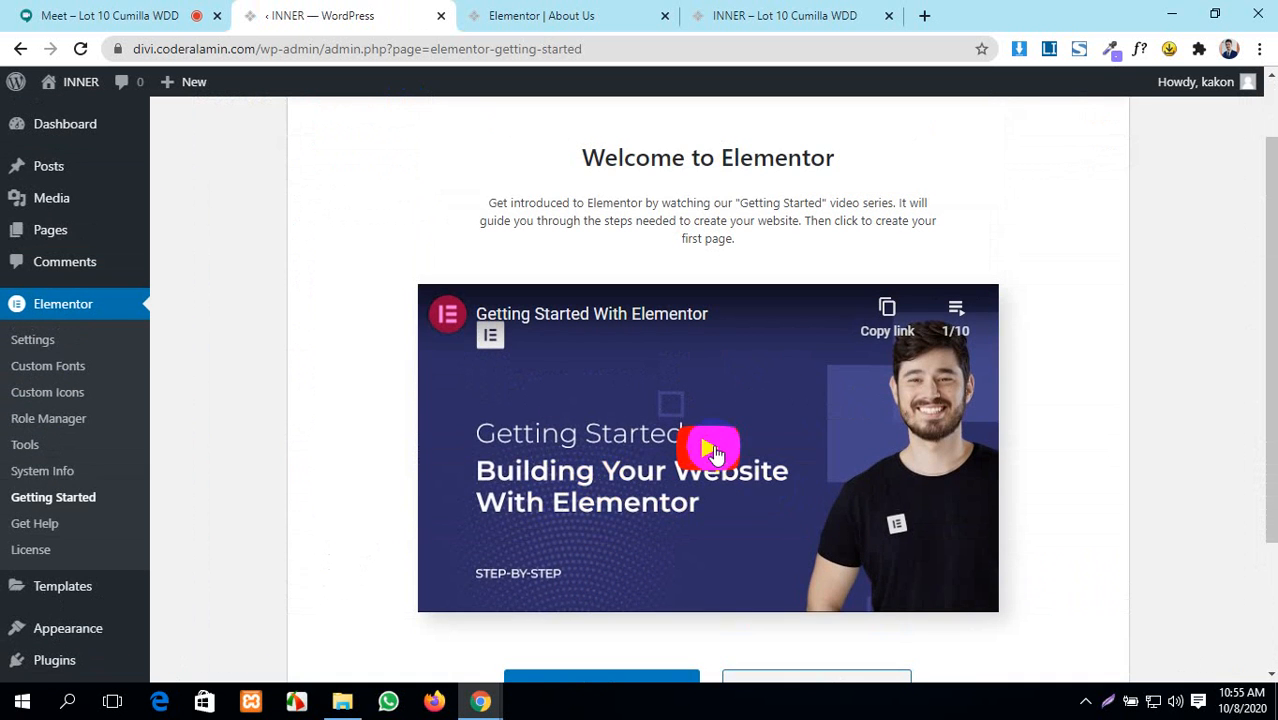
left_click(712, 450)
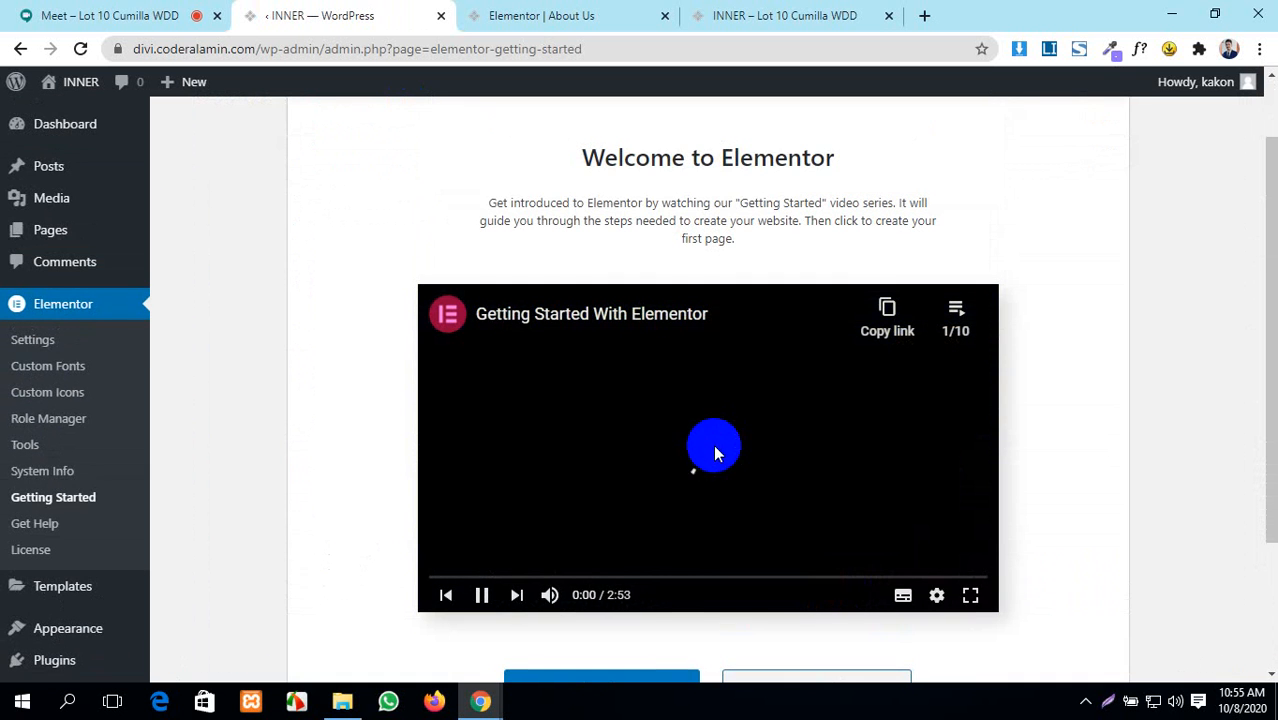
scroll(714, 452, "down", 1)
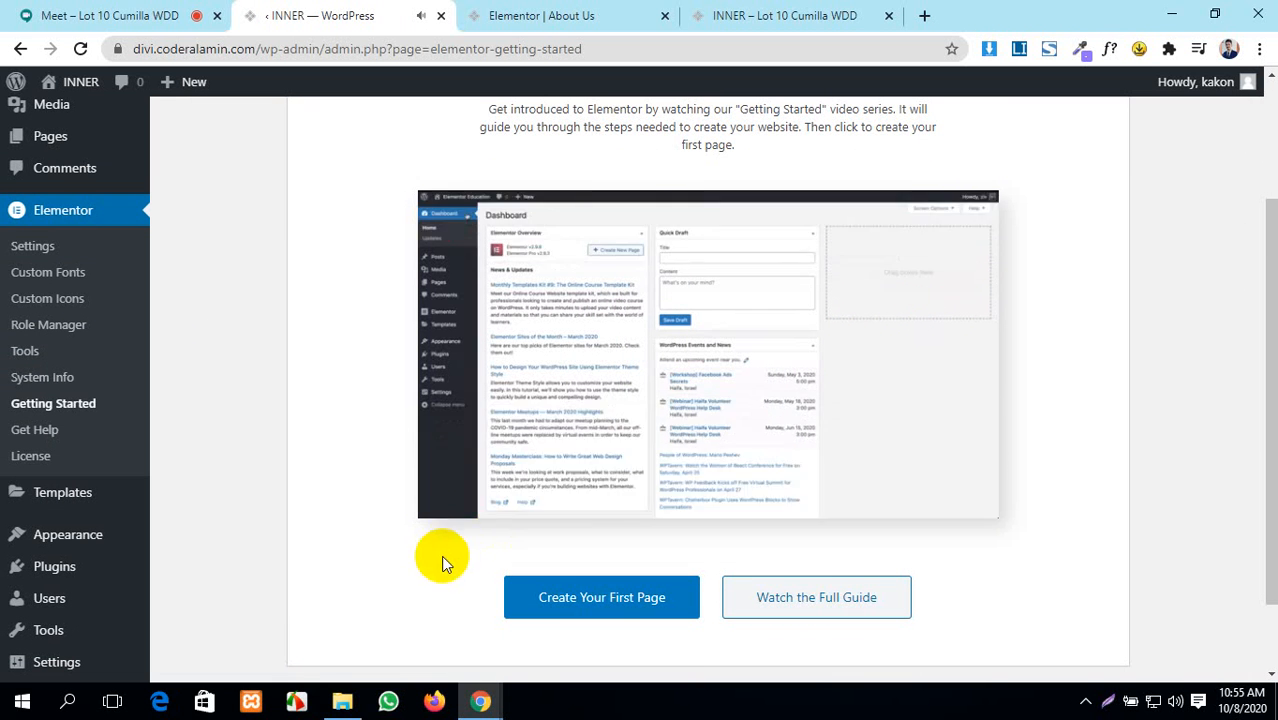
left_click(481, 502)
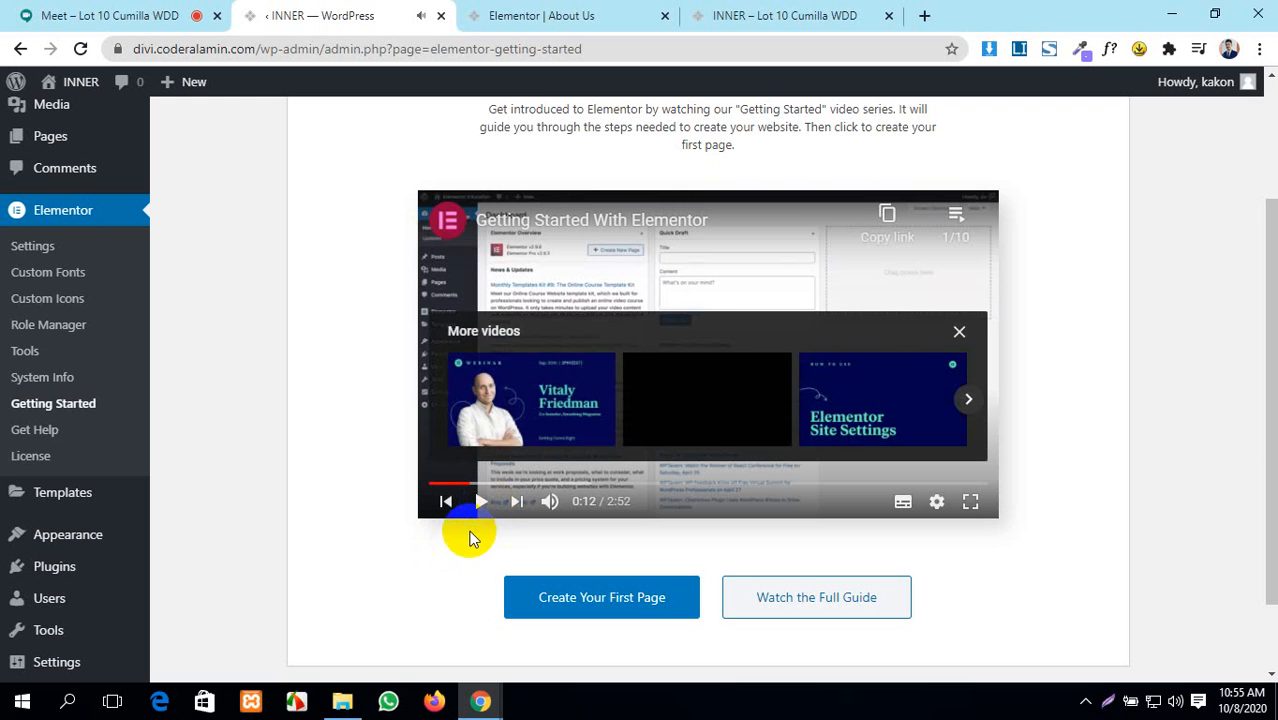
- Open Elementor's Get Help support site, then the License Settings page
left_click(28, 430)
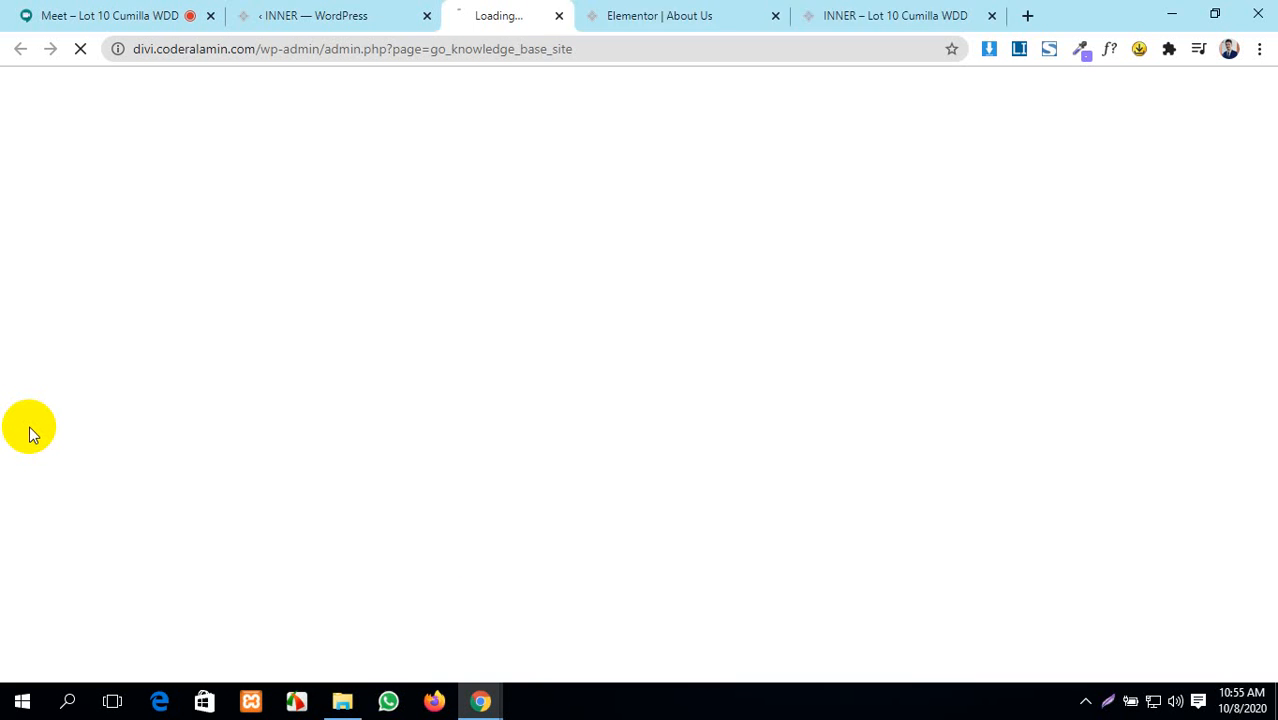
left_click(296, 10)
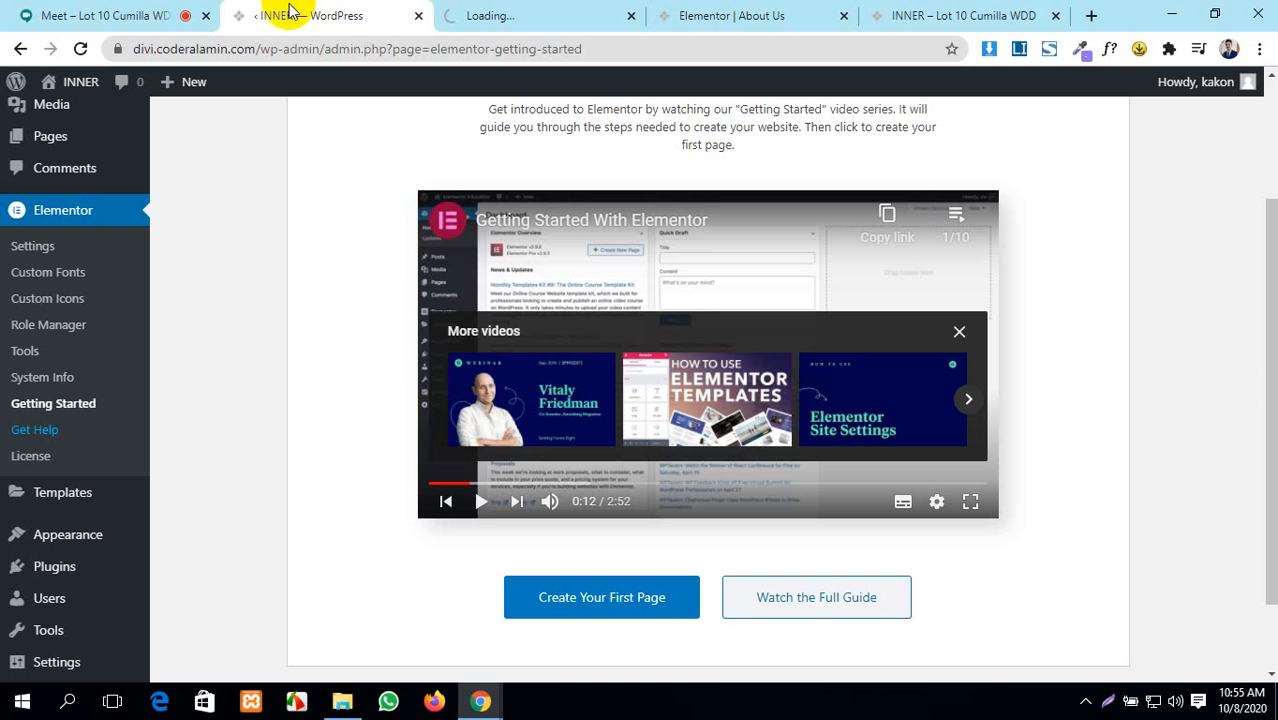
left_click(22, 458)
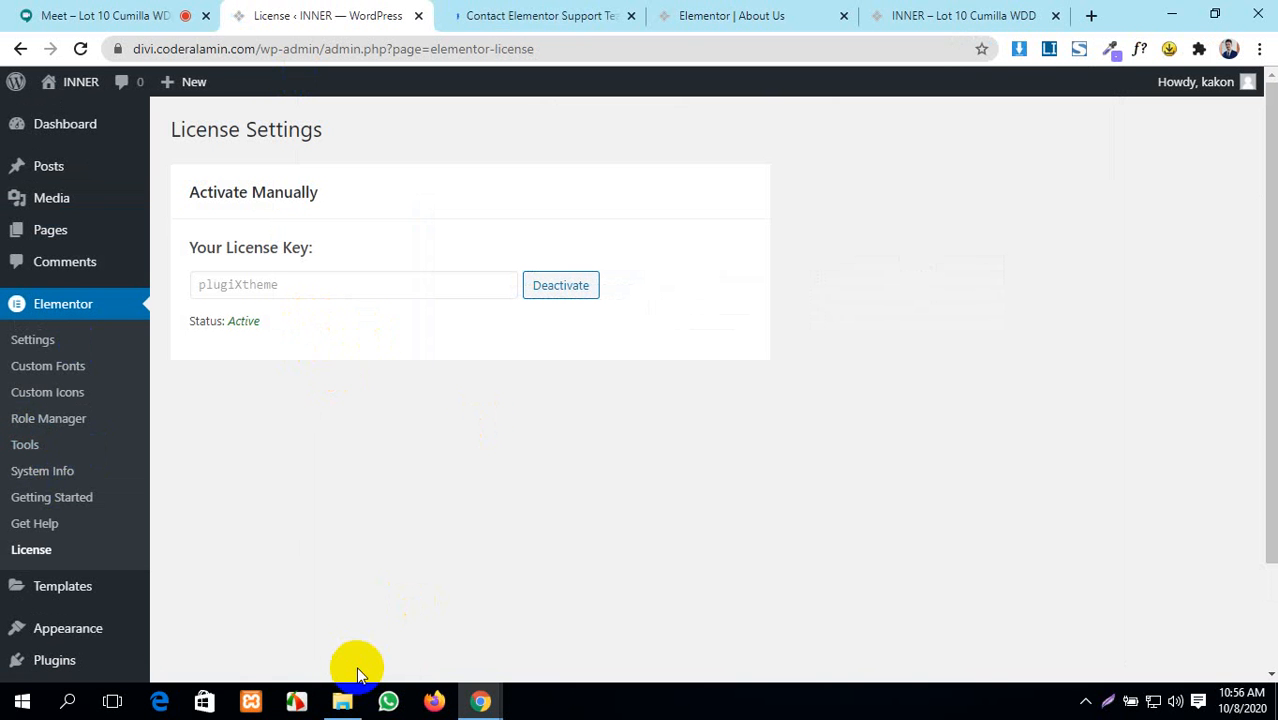
- Browse the Contact Elementor Support site, then close its tab
left_click(602, 12)
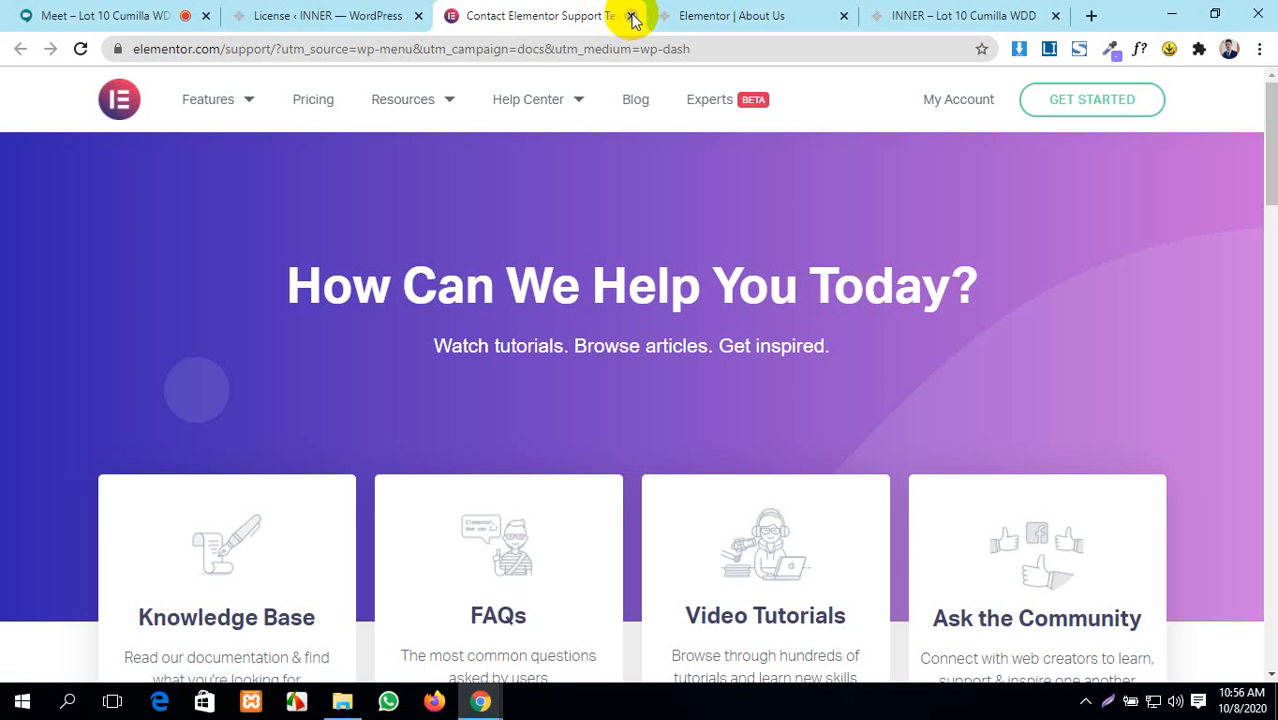
scroll(548, 394, "down", 10)
scroll(548, 394, "up", 9)
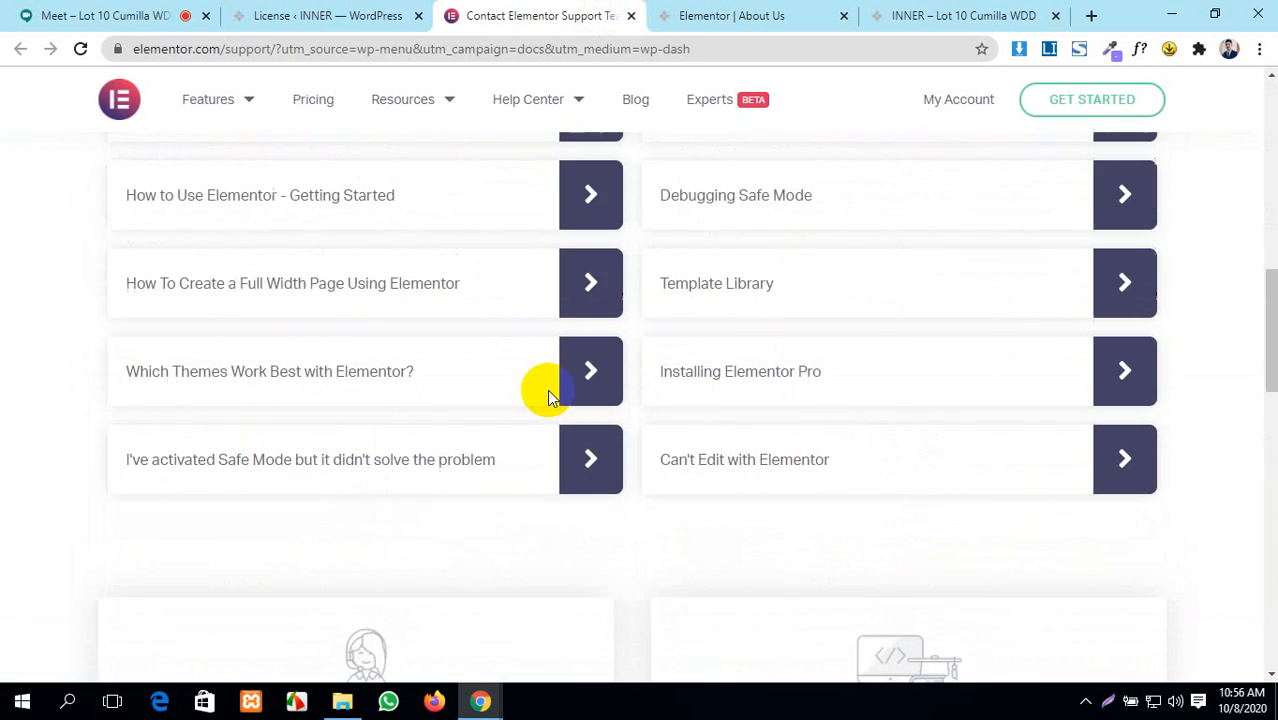
scroll(548, 394, "up", 3)
scroll(548, 394, "down", 15)
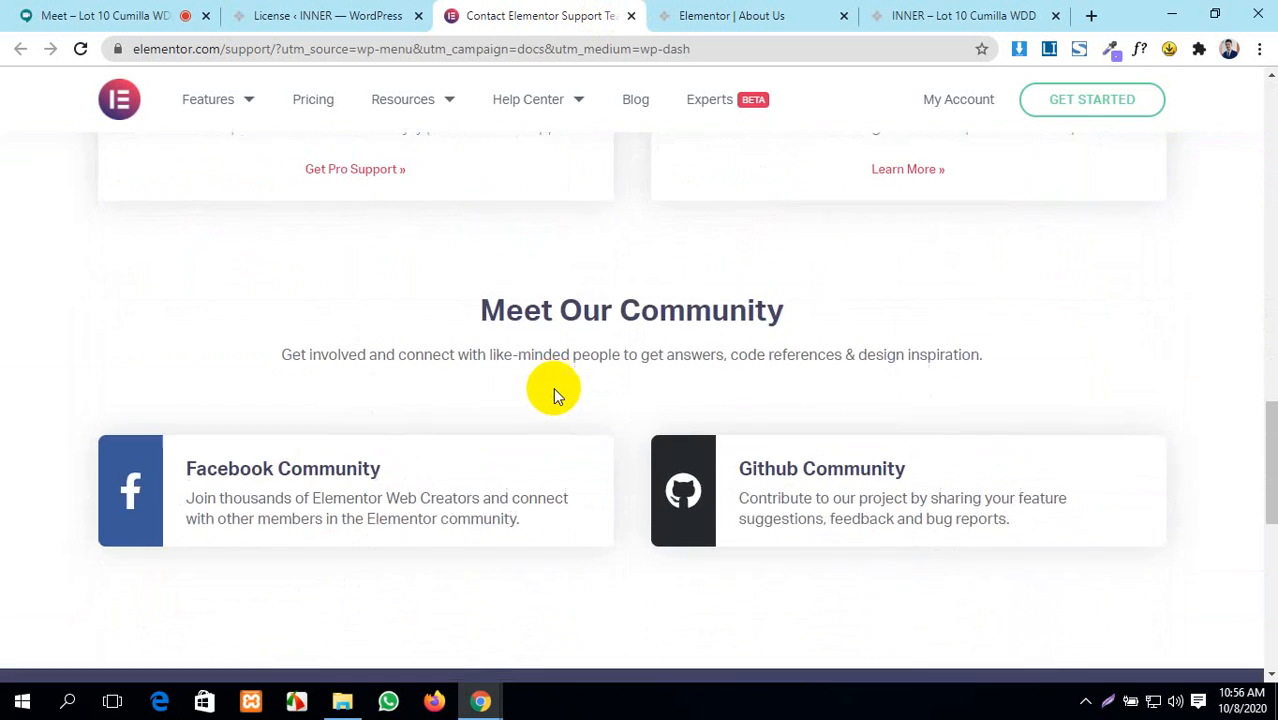
scroll(557, 398, "up", 15)
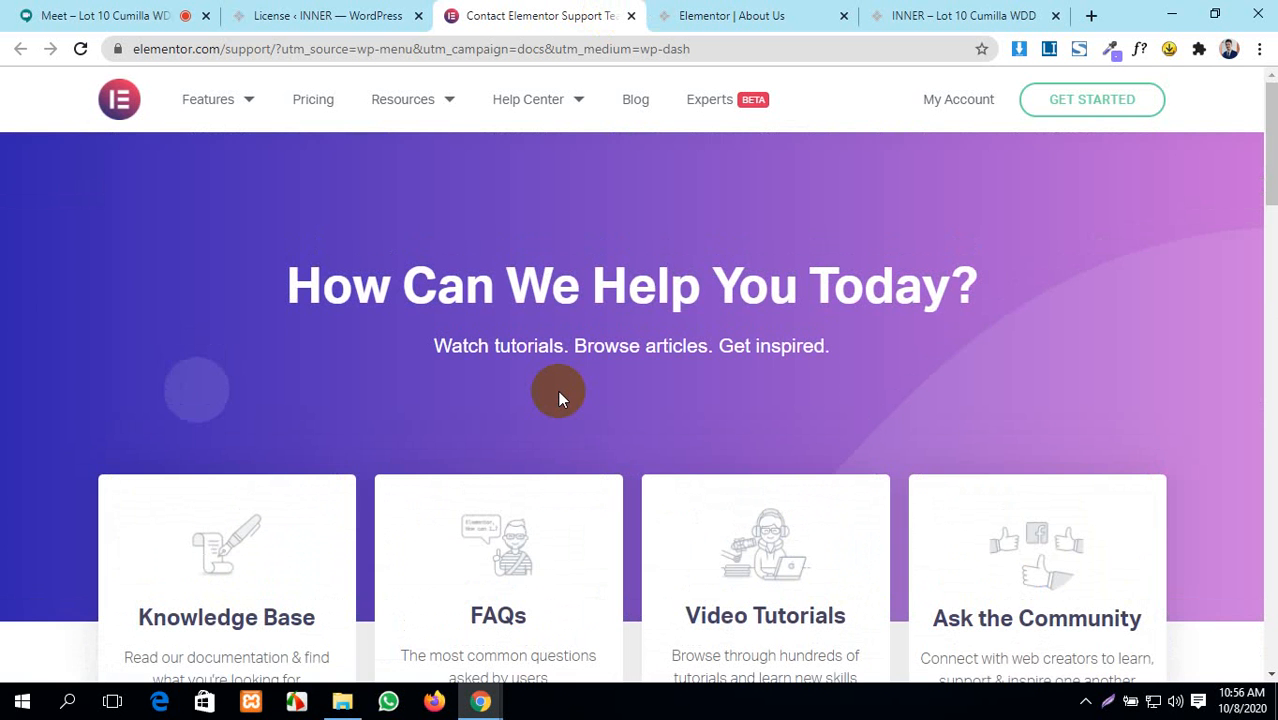
left_click(631, 15)
- Return to License Settings and open Templates > Saved Templates, which lists no templates
left_click(540, 15)
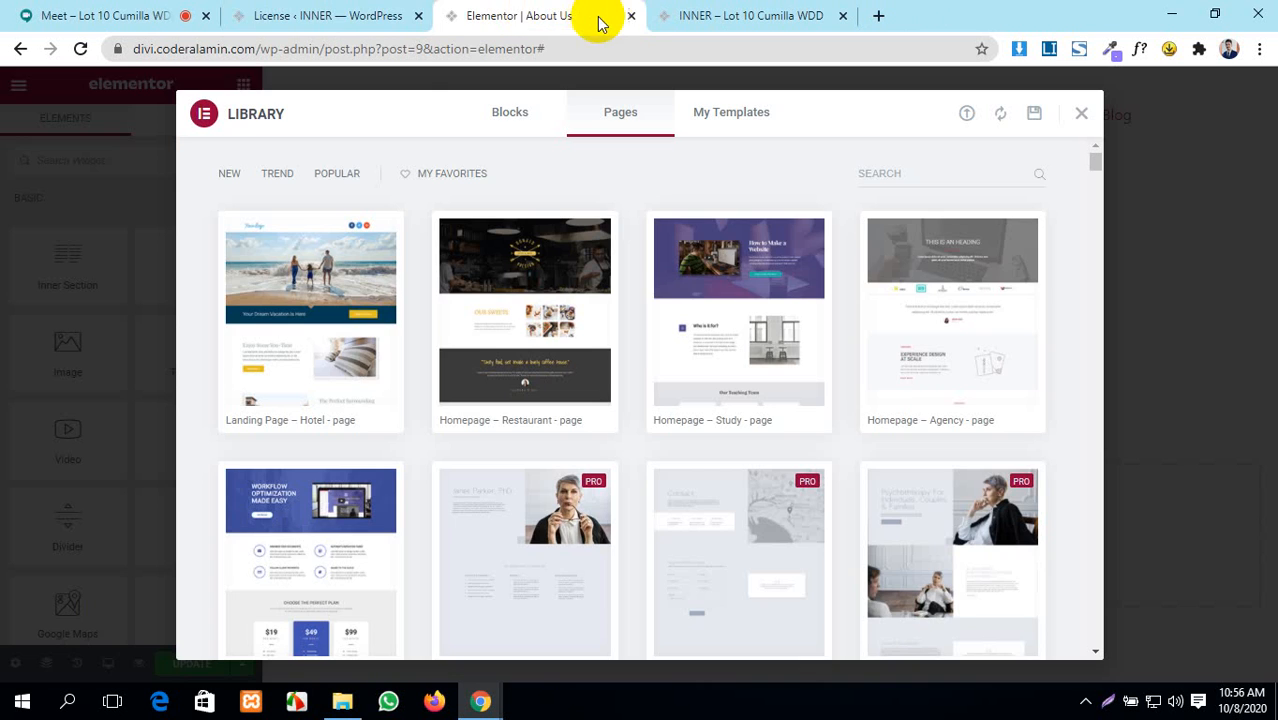
left_click(330, 15)
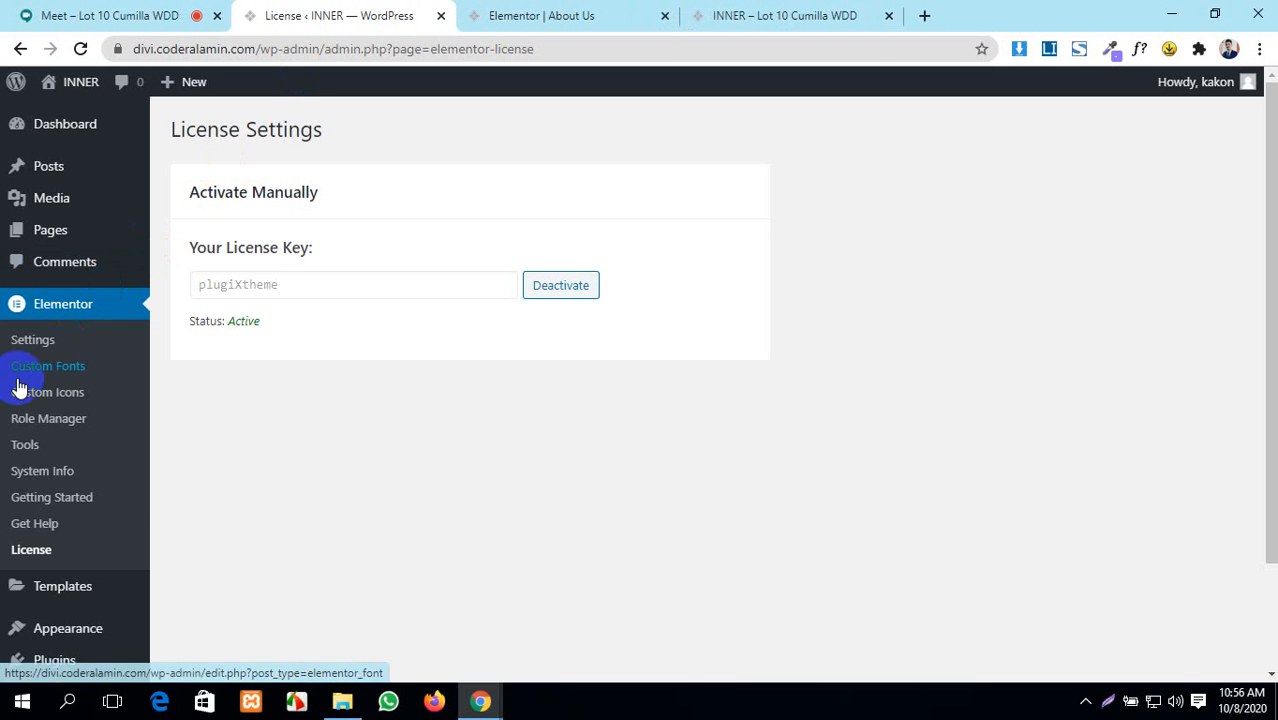
scroll(160, 489, "down", 2)
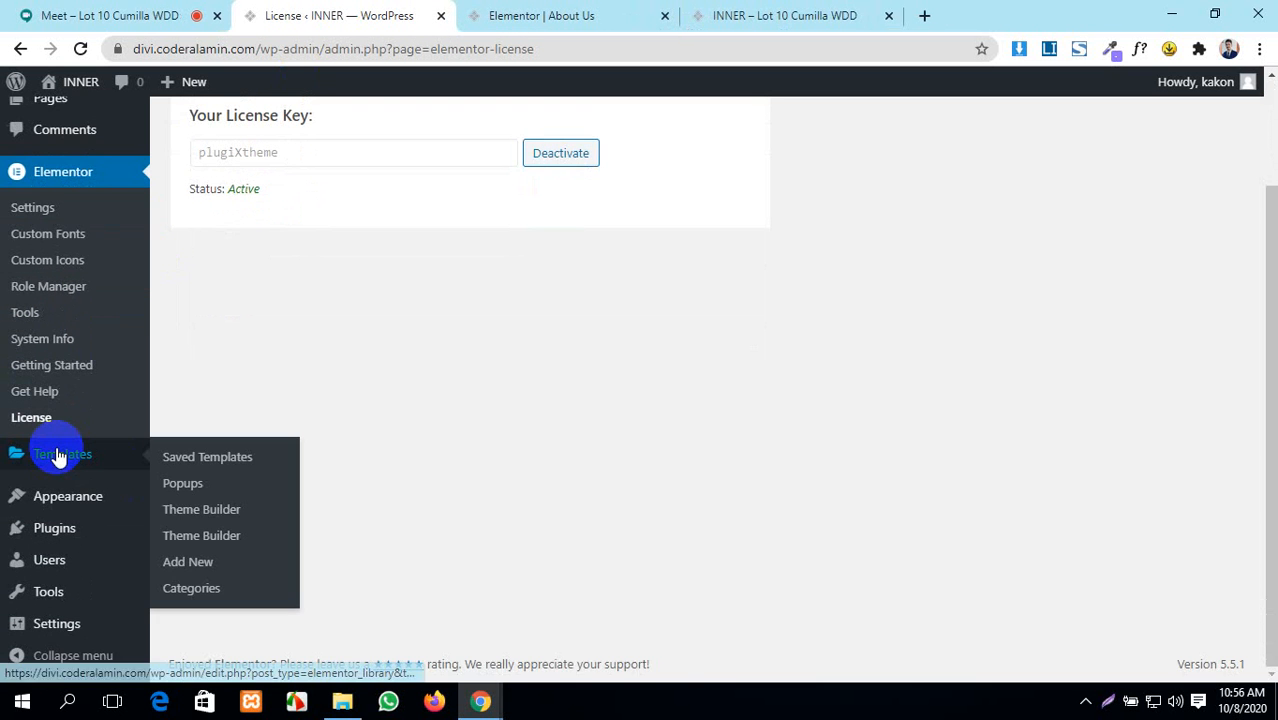
mouse_move(58, 455)
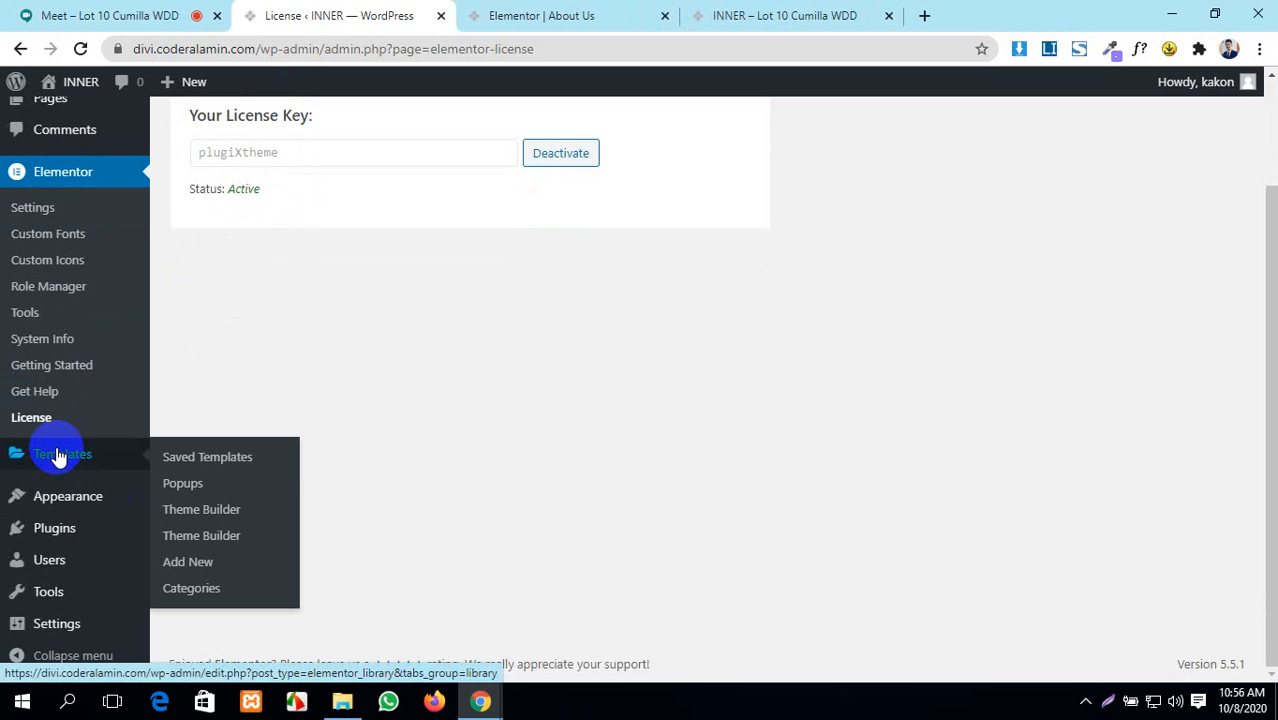
mouse_move(45, 501)
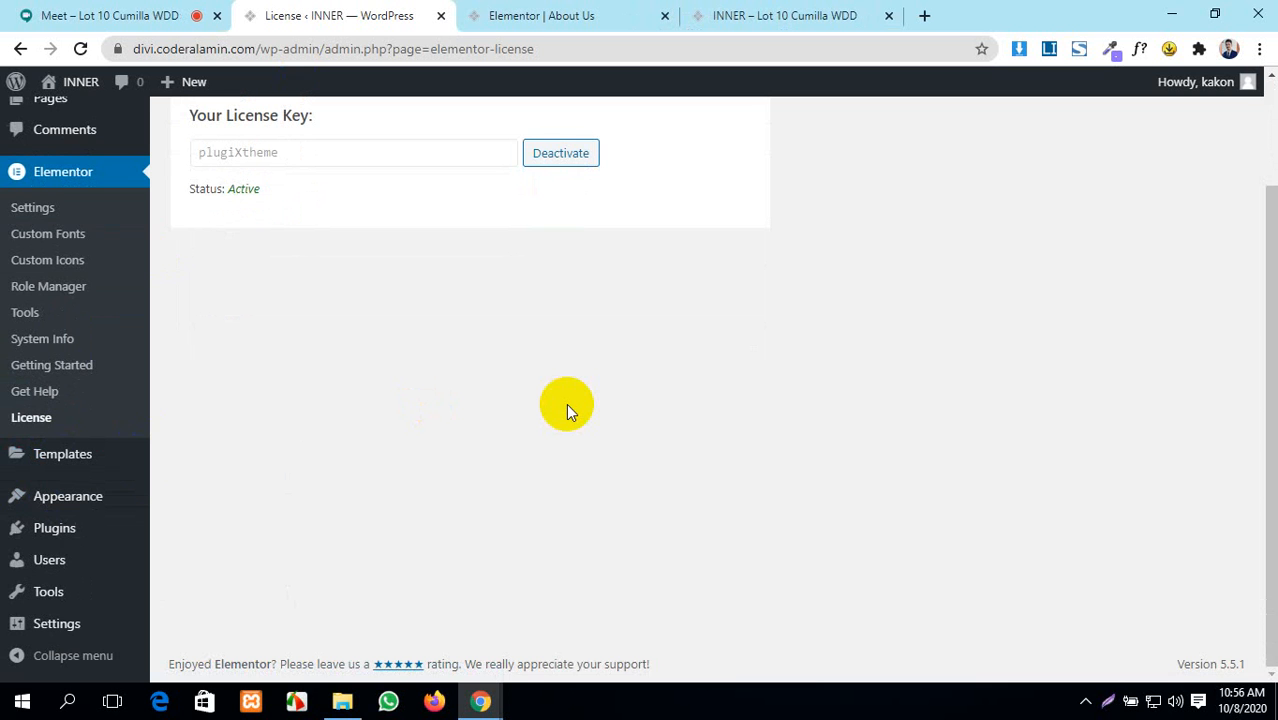
scroll(561, 388, "up", 2)
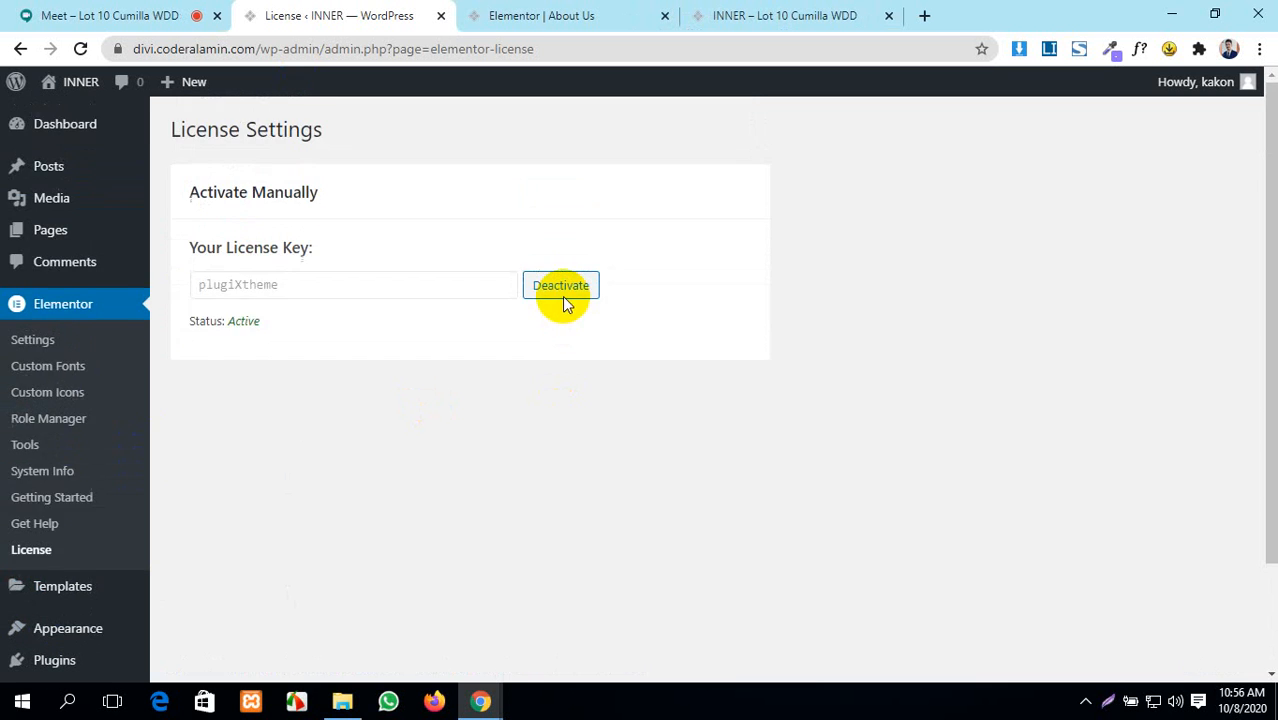
left_click(45, 596)
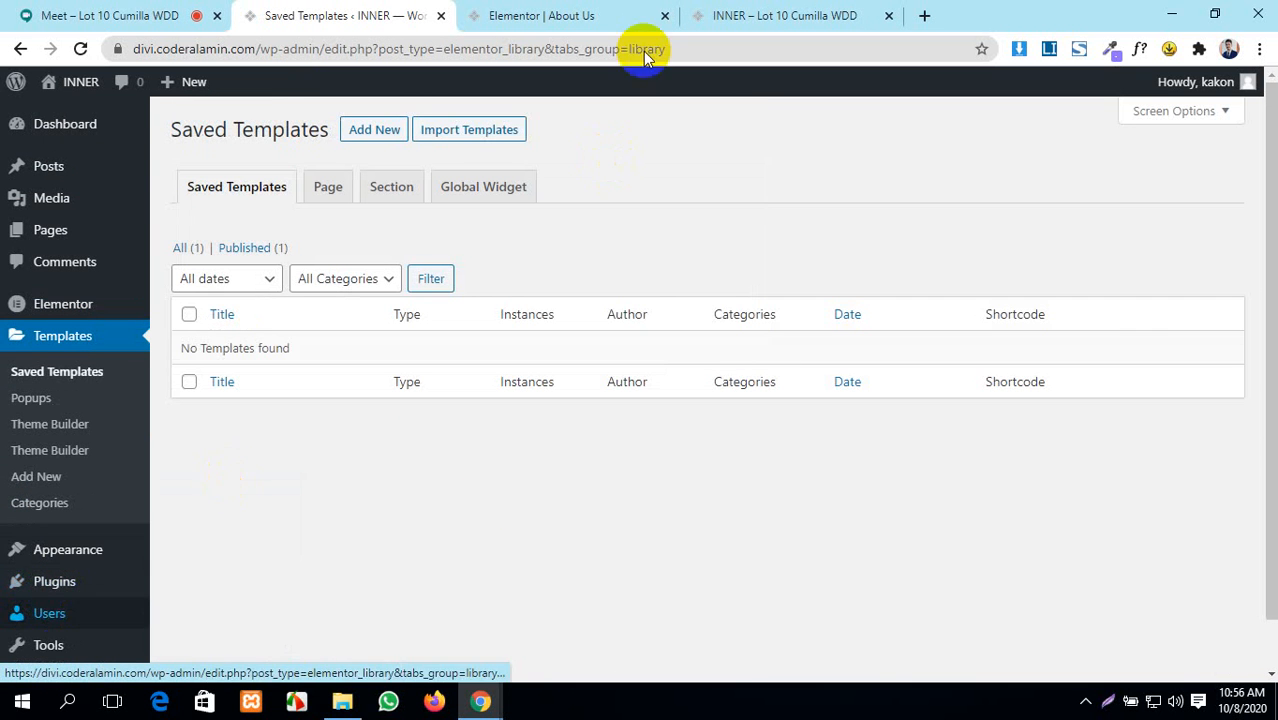
- Minimize Chrome and refresh the desktop twice
left_click(1176, 12)
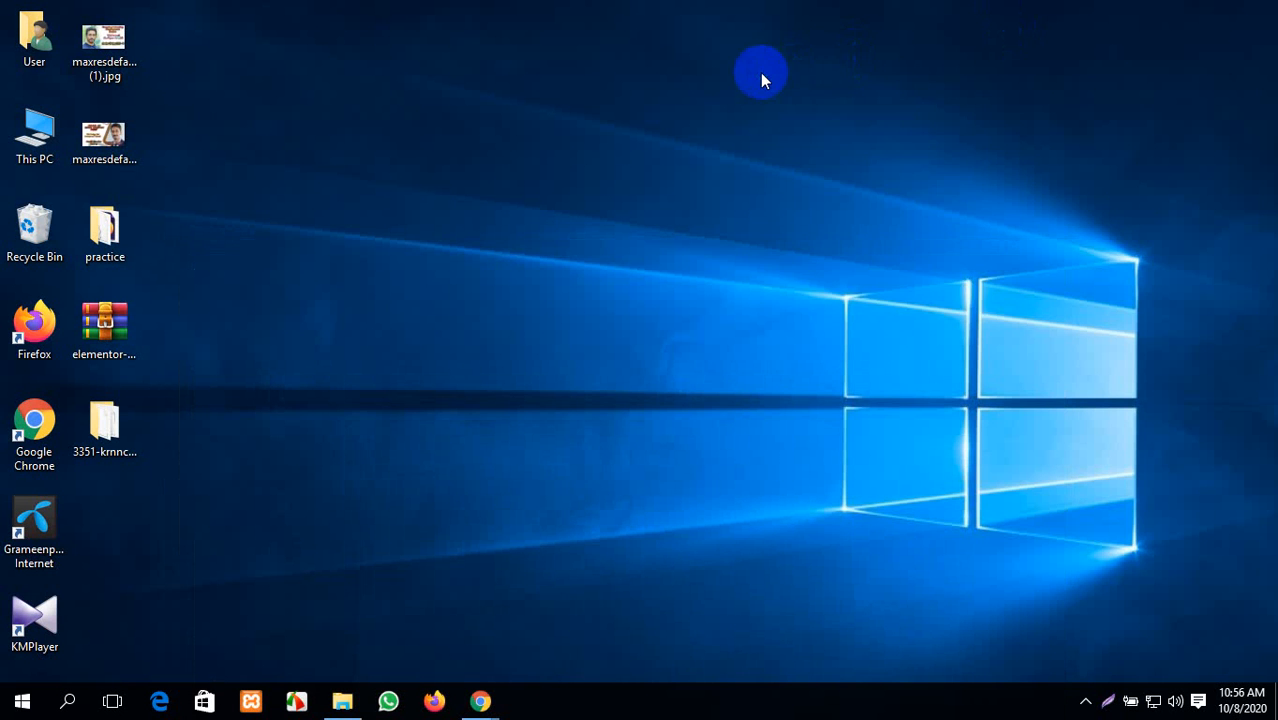
right_click(762, 77)
left_click(797, 128)
right_click(796, 121)
left_click(853, 180)
- Restore Chrome from the taskbar and bring up the Google Meet call with 25 participants
left_click(480, 700)
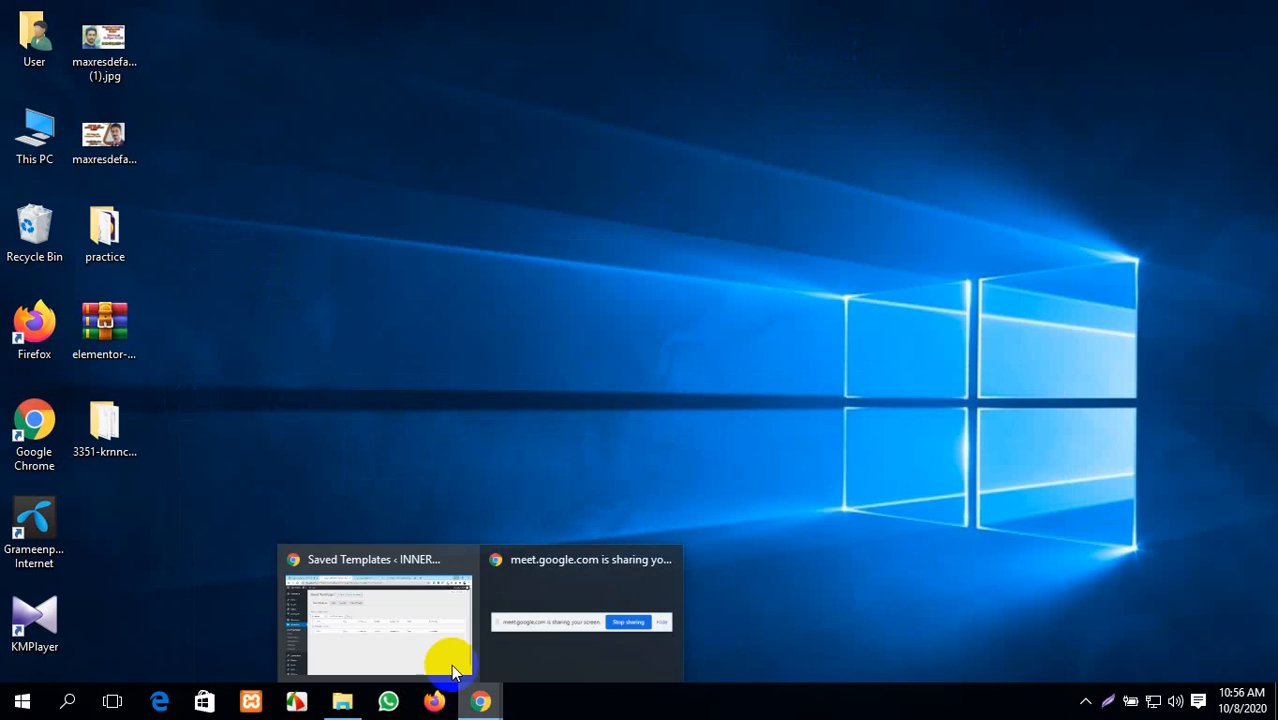
left_click(451, 660)
left_click(50, 12)
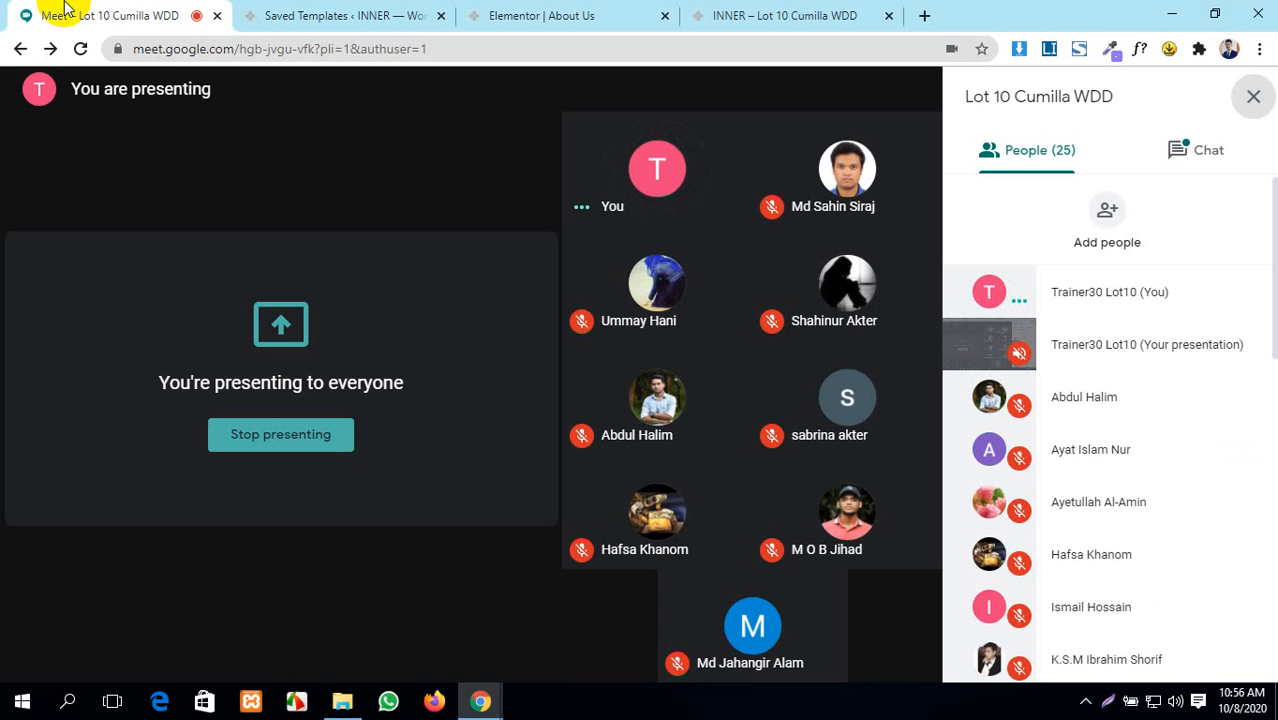
mouse_move(125, 402)
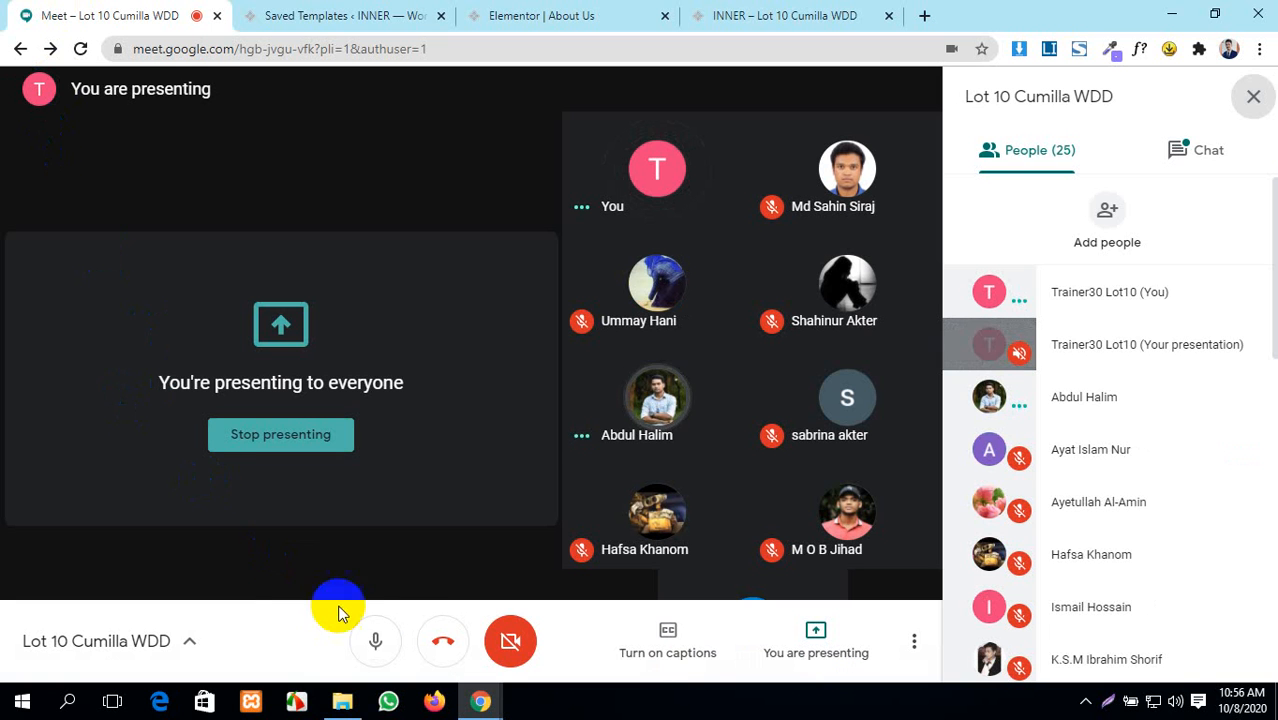